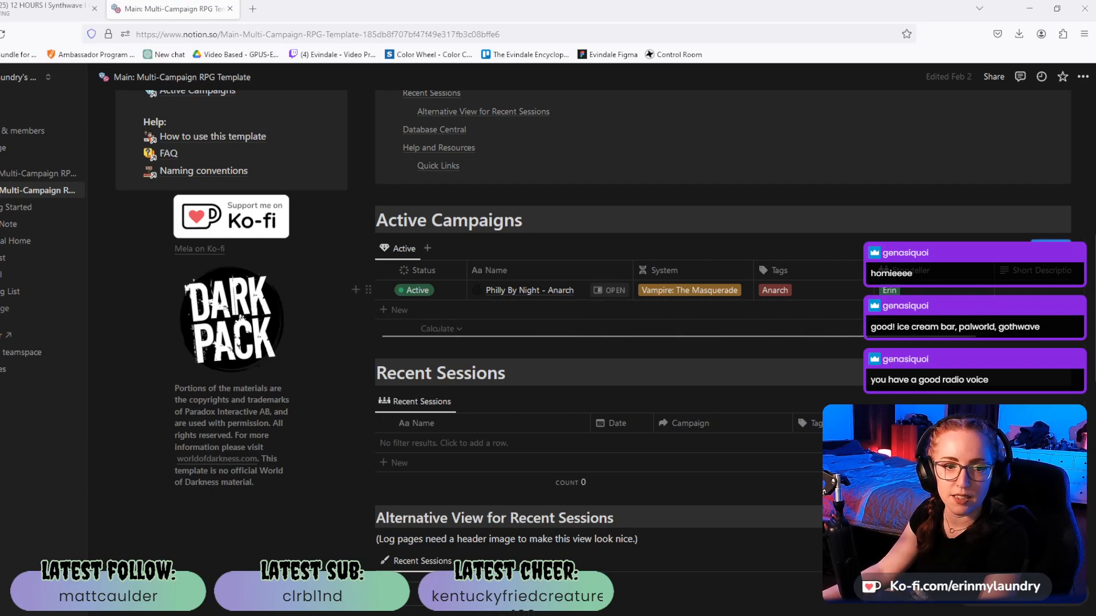
Open the "Philly By Night - Anarch" campaign entry from Active Campaigns as a full page.
click(510, 290)
click(601, 323)
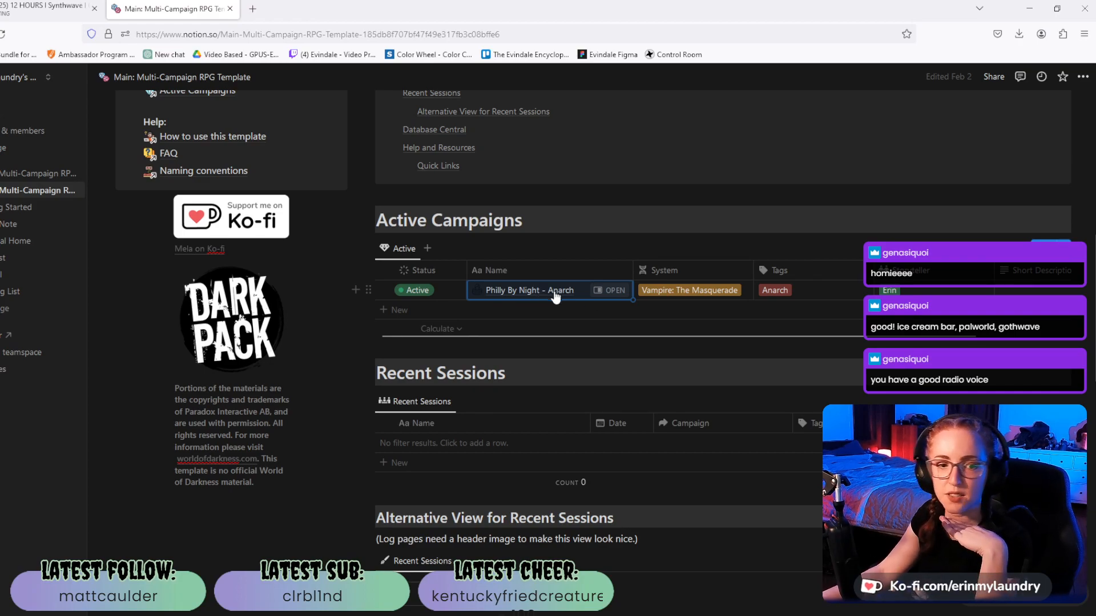
click(610, 290)
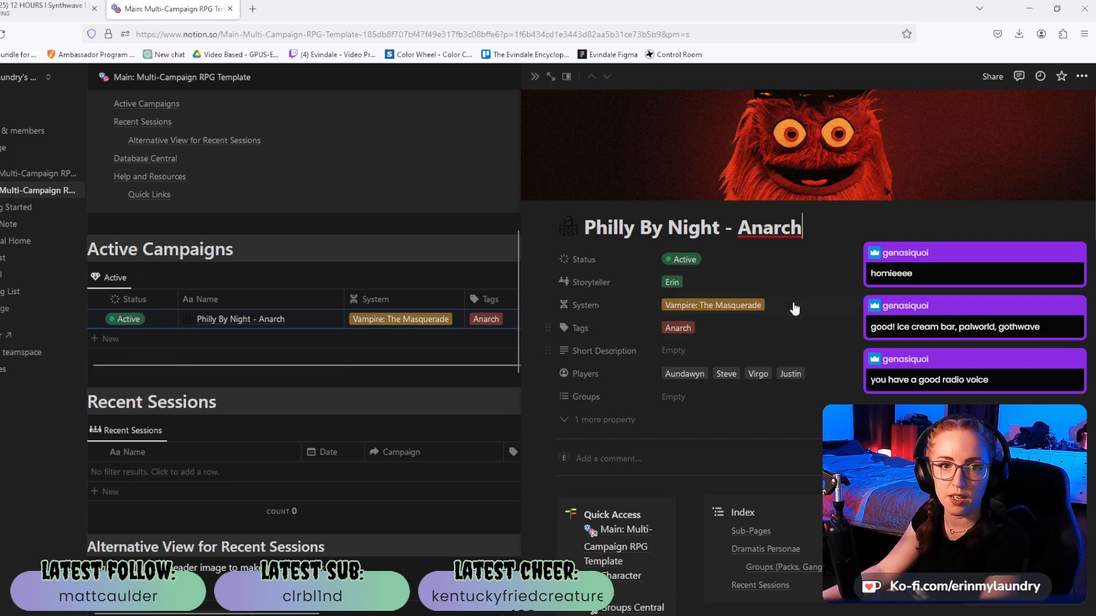
scroll(866, 290, down, 2)
scroll(866, 290, up, 2)
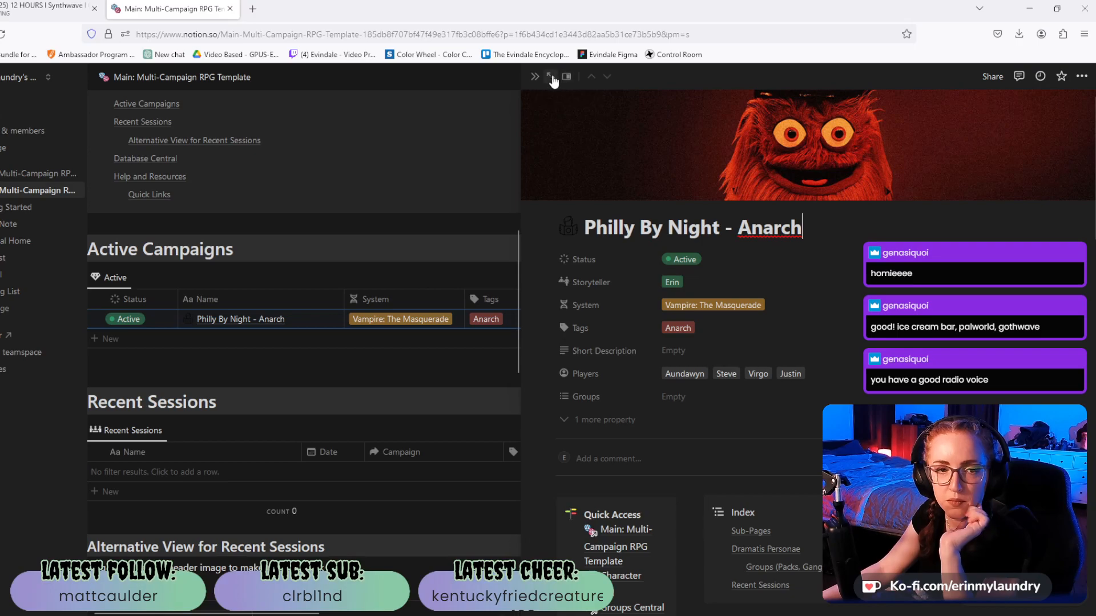
click(550, 79)
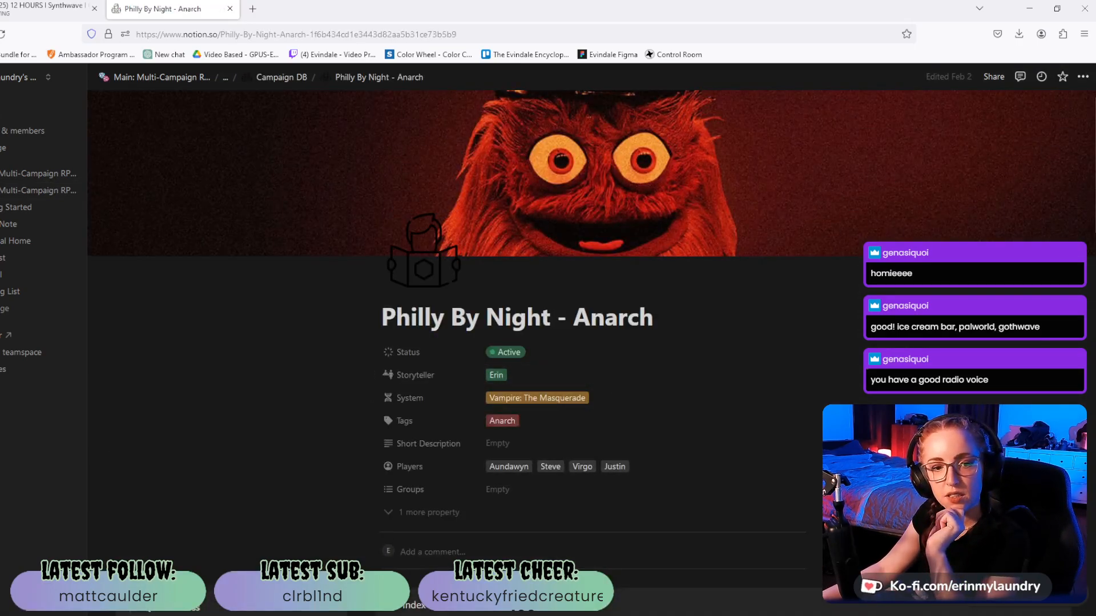
Review the campaign page's properties, Sub-Pages, Dramatis Personae, Groups and Recent Sessions sections.
scroll(685, 359, down, 3)
scroll(698, 351, up, 1)
scroll(698, 351, up, 2)
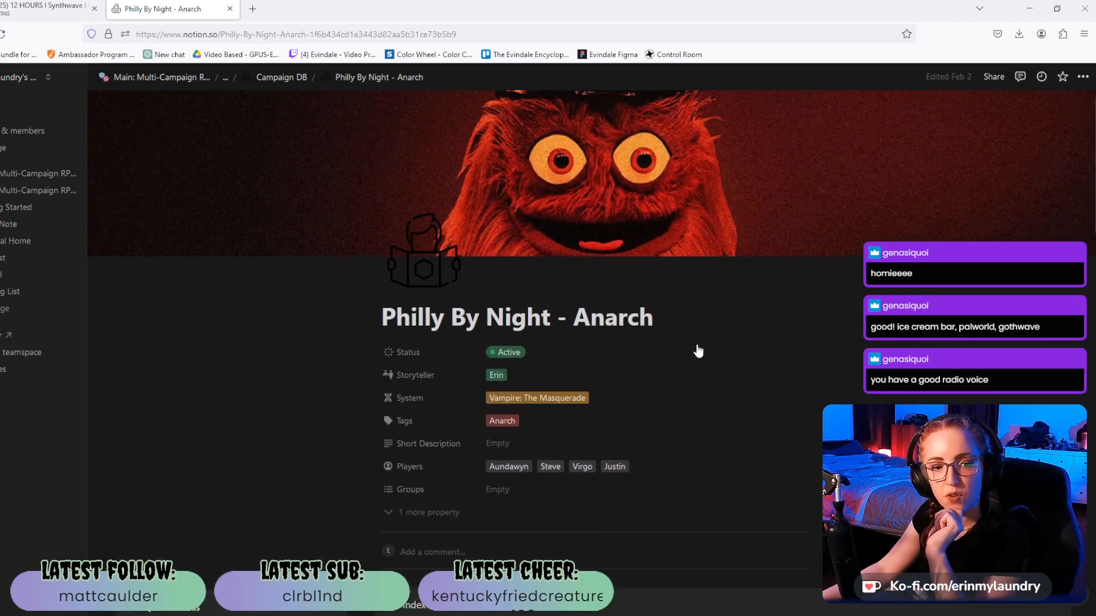
scroll(698, 350, down, 4)
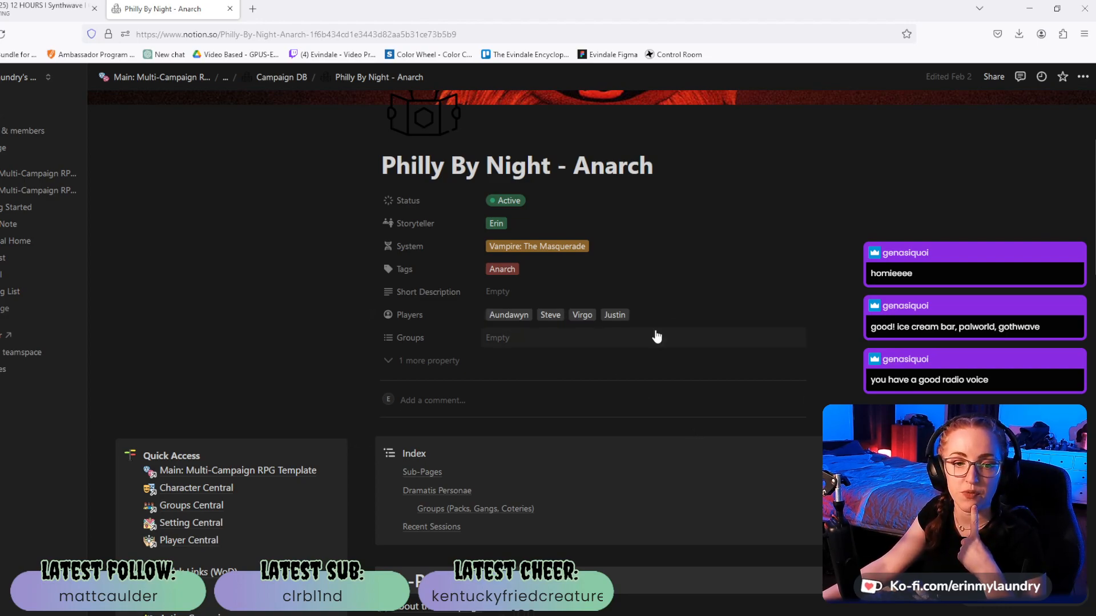
scroll(648, 335, down, 2)
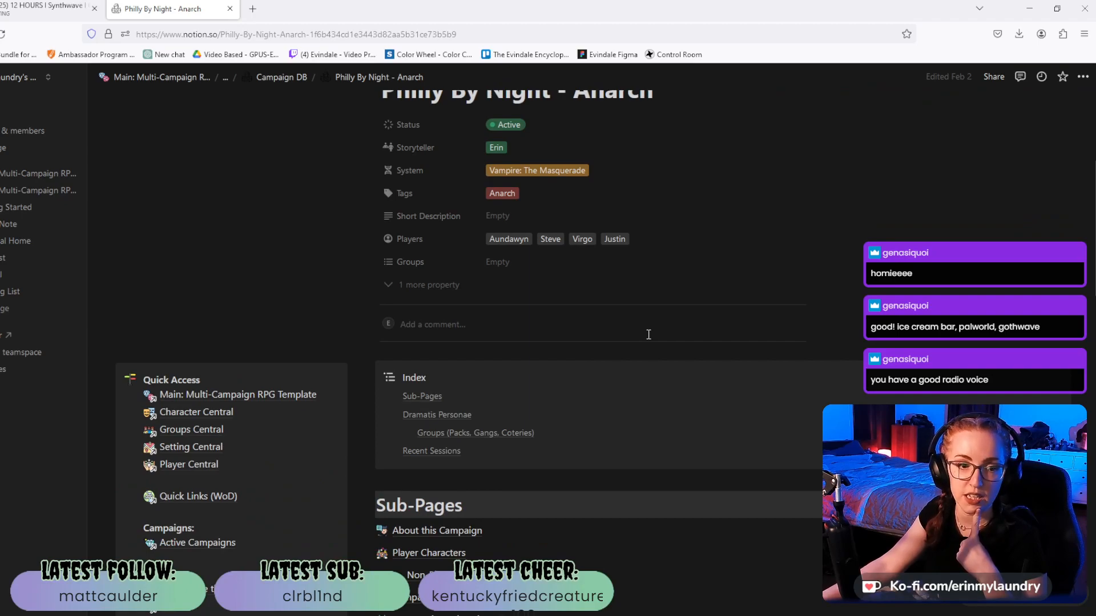
scroll(648, 334, down, 8)
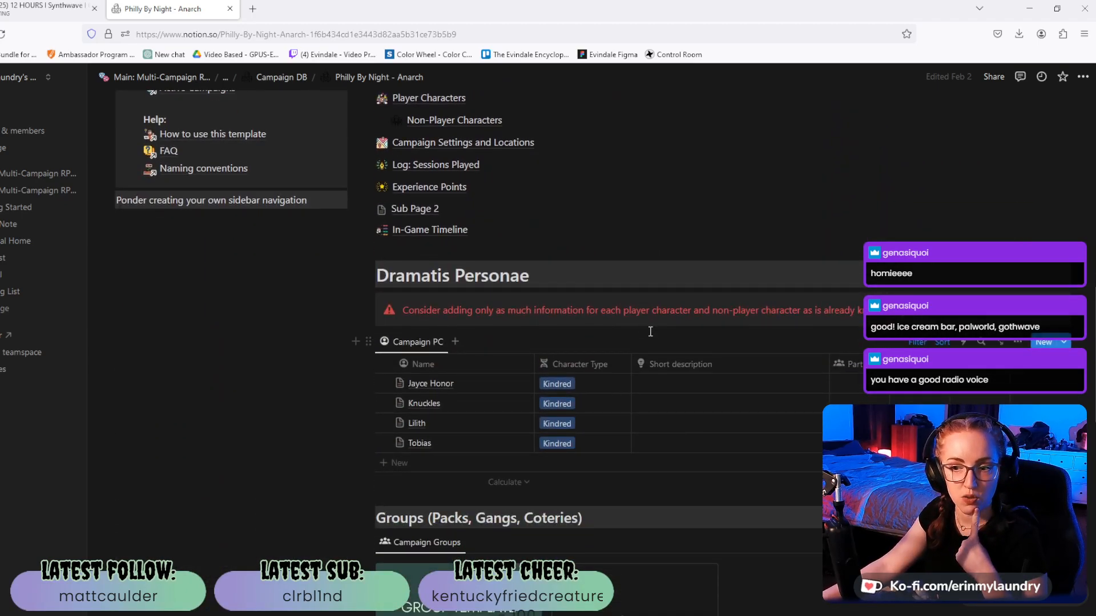
scroll(650, 332, down, 3)
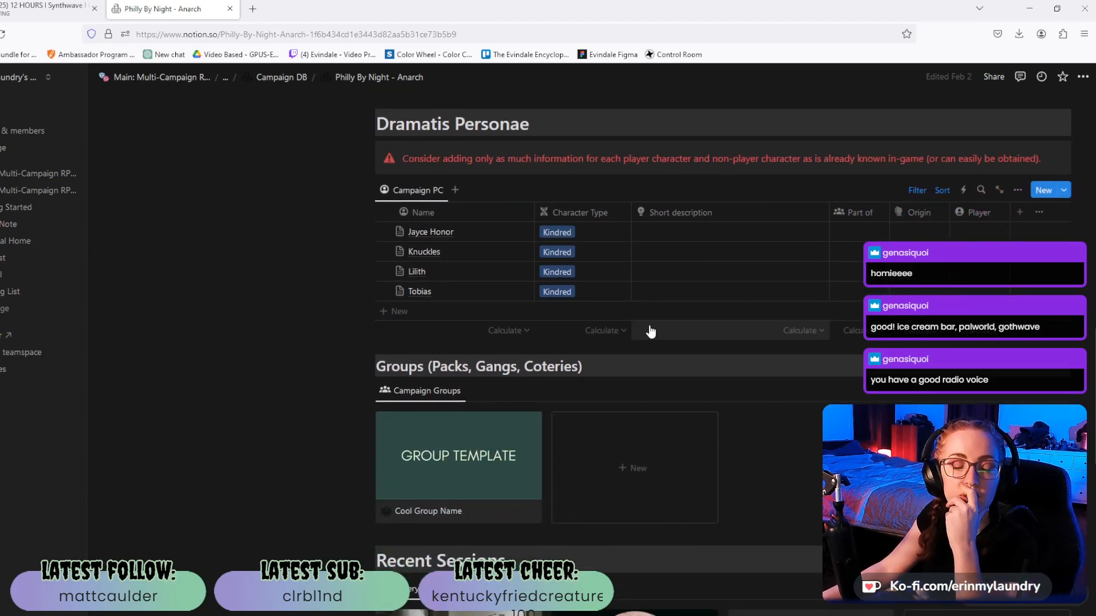
scroll(650, 332, down, 3)
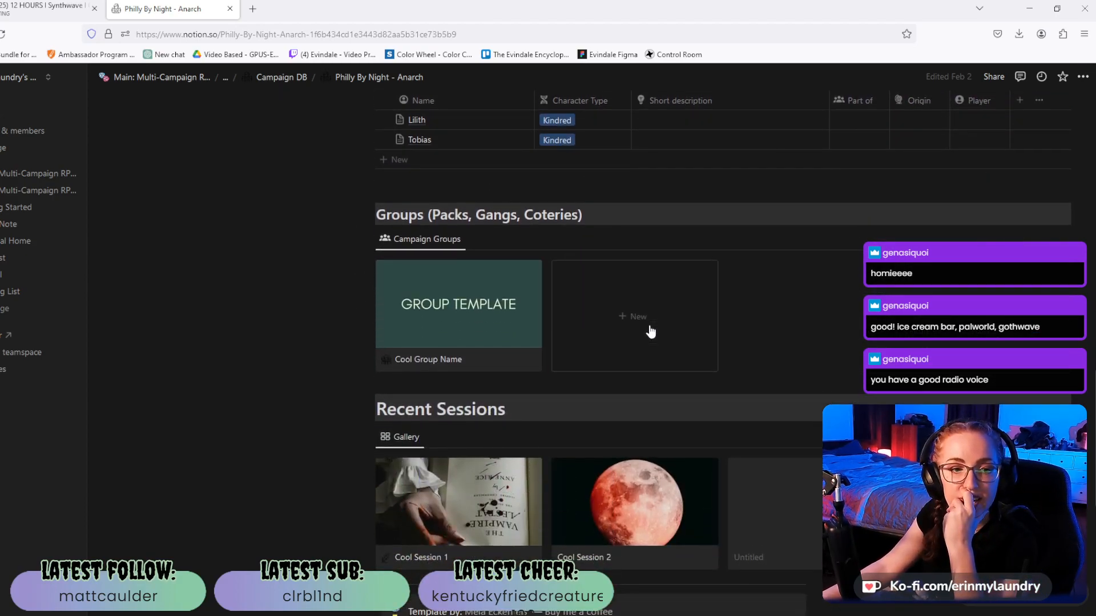
scroll(650, 331, up, 5)
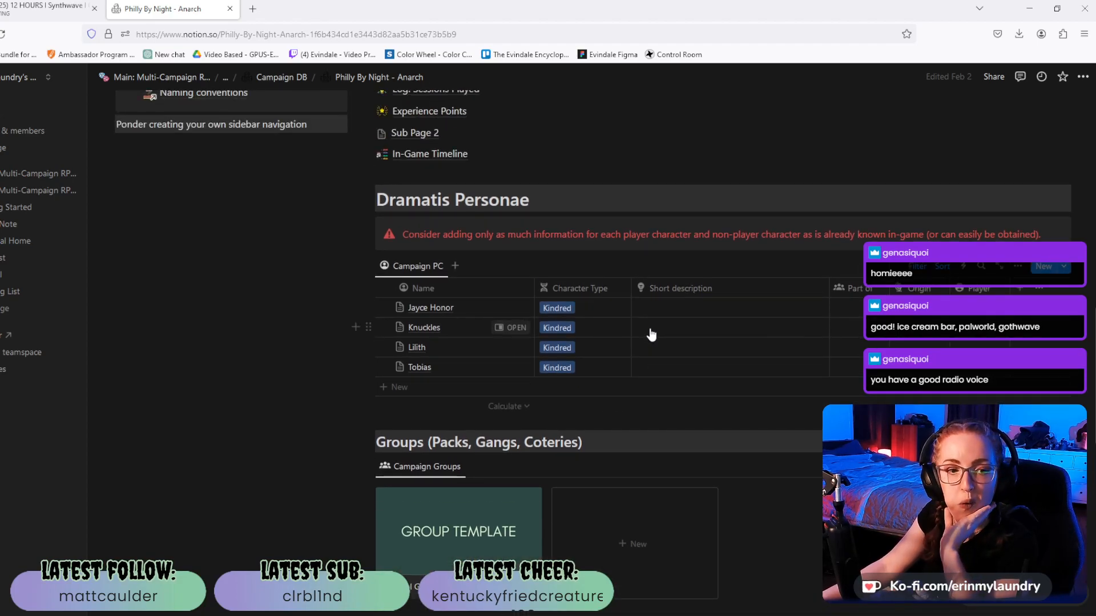
scroll(479, 301, up, 4)
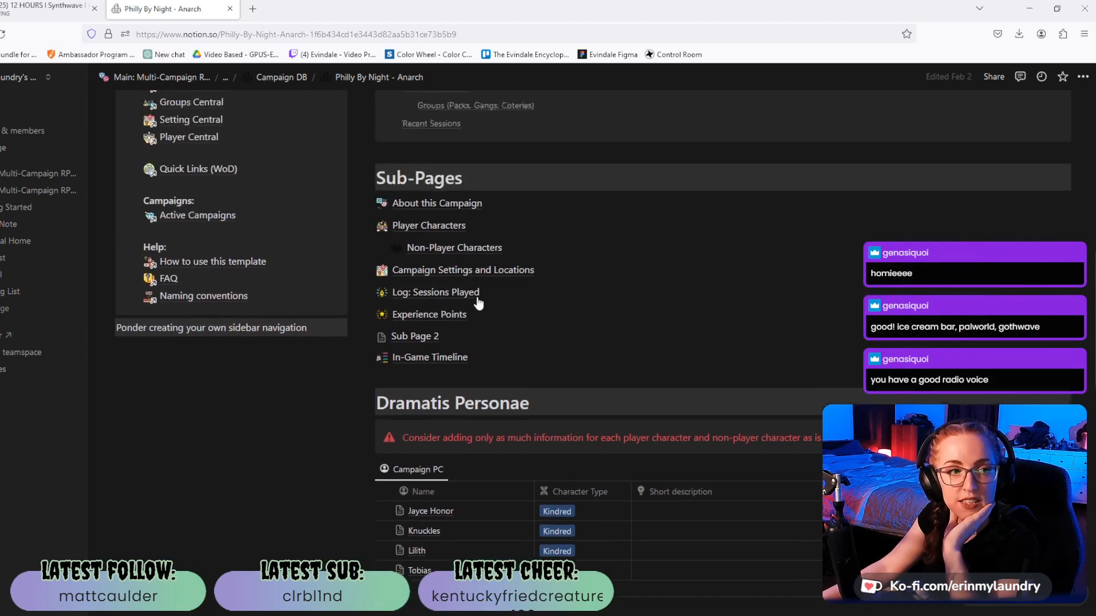
Open the Setting Central database from Quick Access and bring its Setting and Location Central table into view.
scroll(478, 303, up, 4)
click(184, 297)
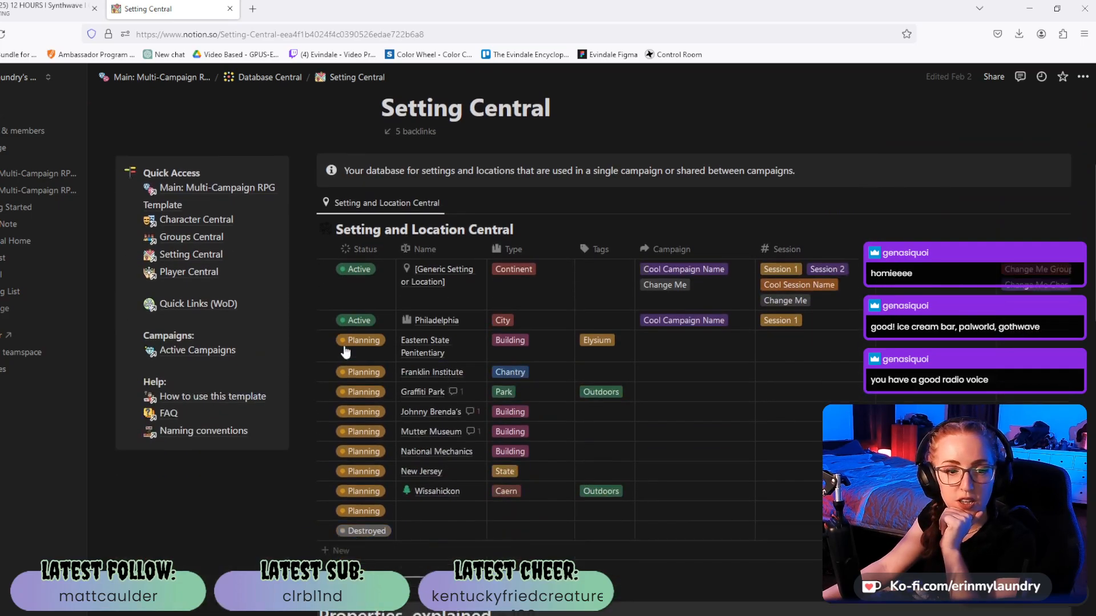
scroll(345, 351, down, 1)
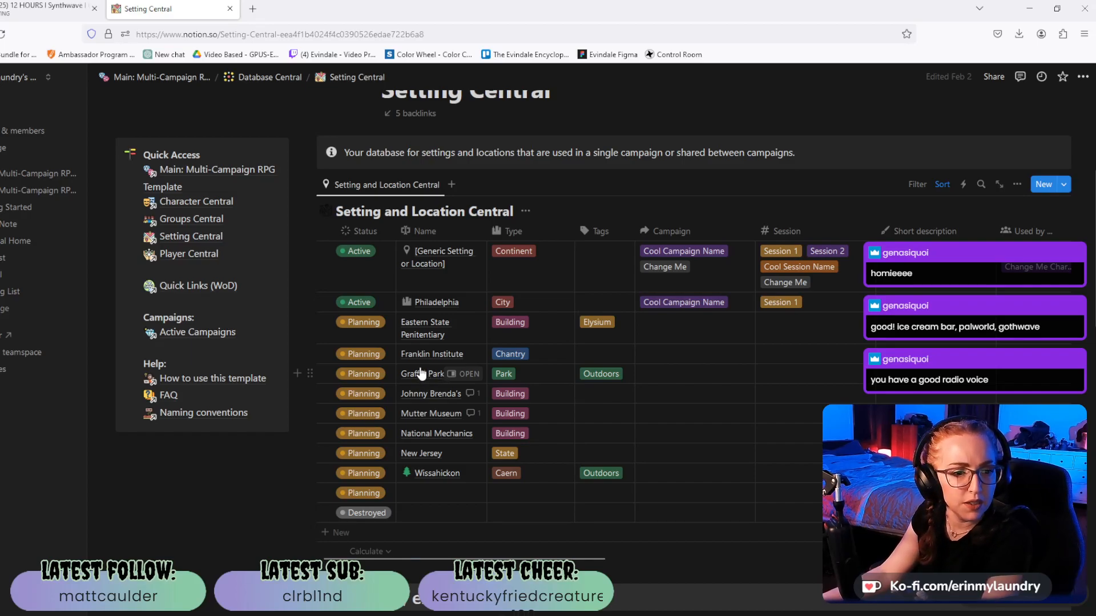
Preview the Graffiti Park location entry, check its properties and comment, and close the preview.
click(469, 375)
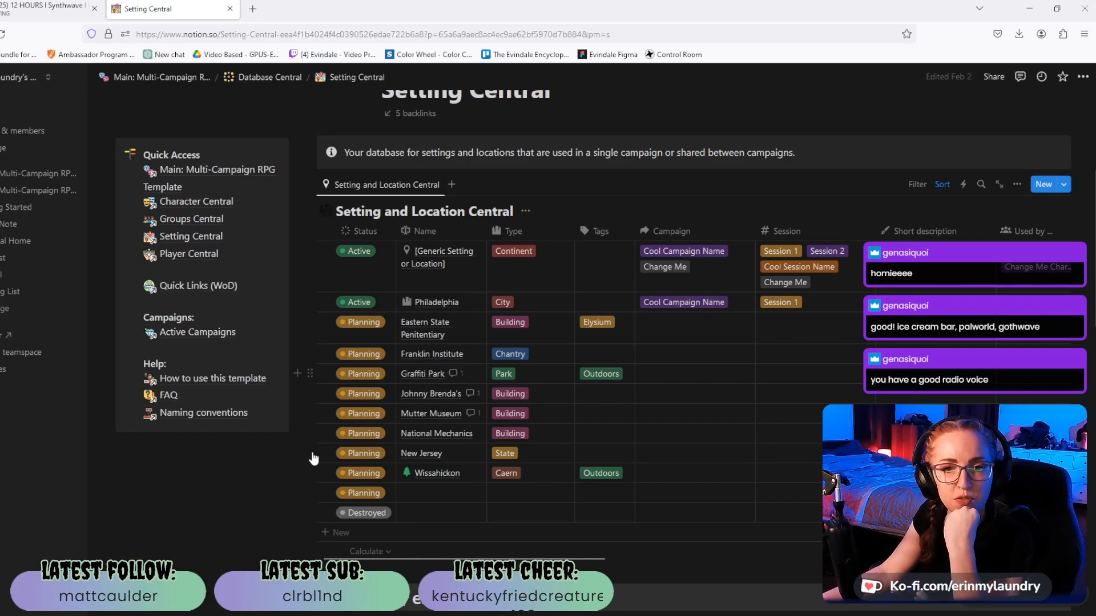
scroll(685, 240, down, 2)
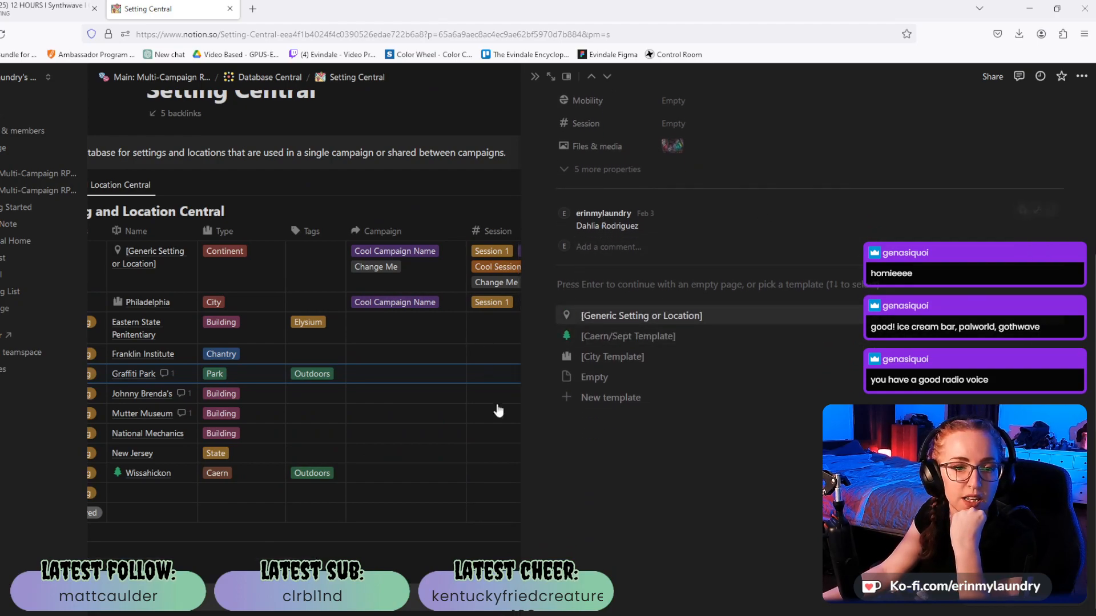
scroll(792, 418, up, 4)
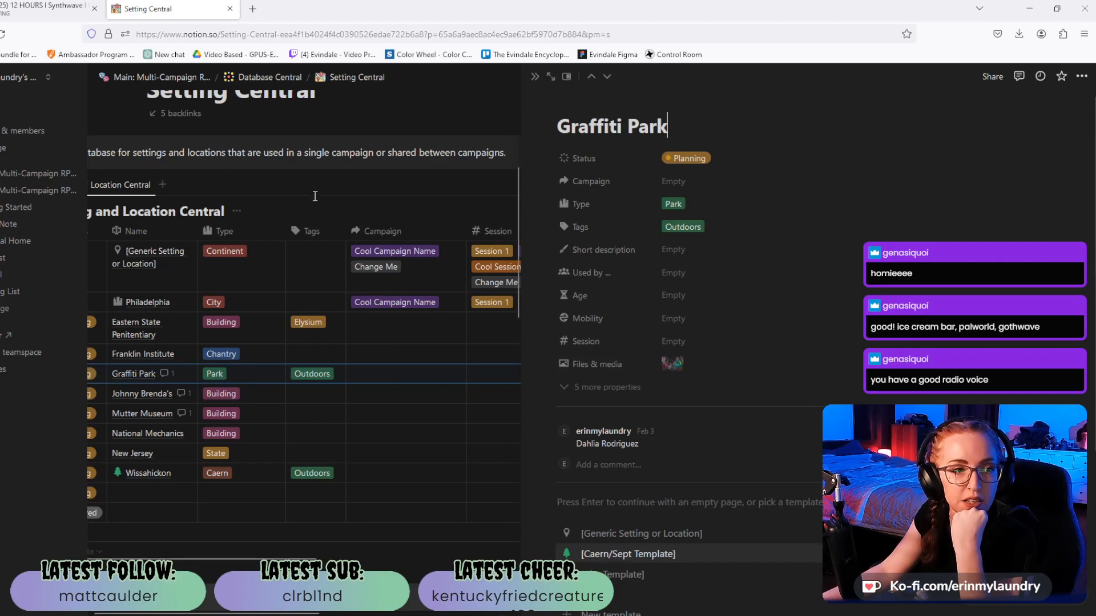
click(534, 78)
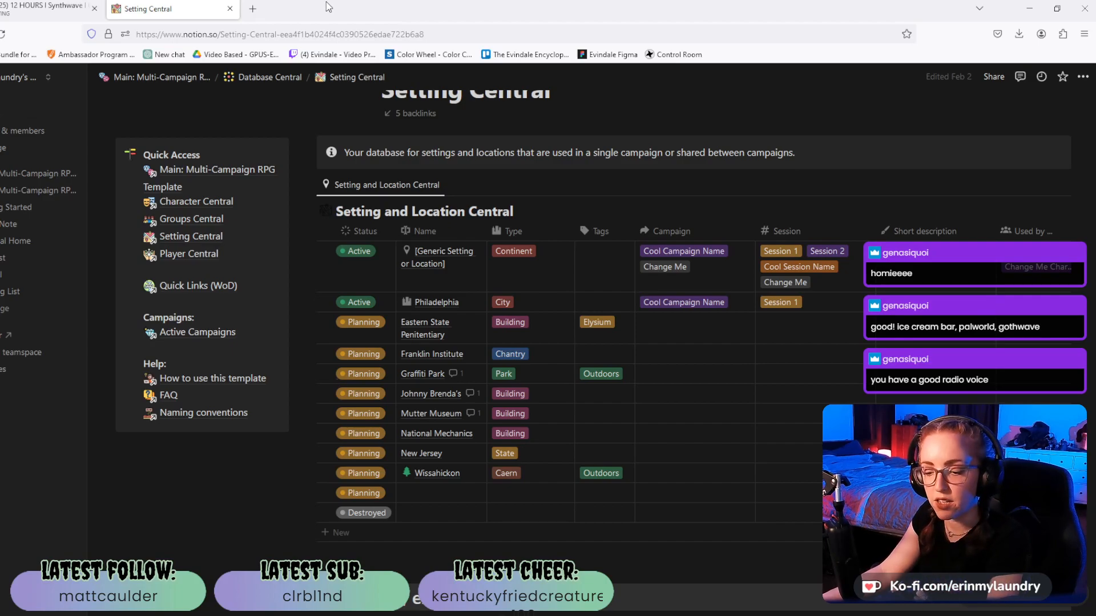
Open Google Maps for Philadelphia in a new browser tab, with a closer view of the city.
click(255, 9)
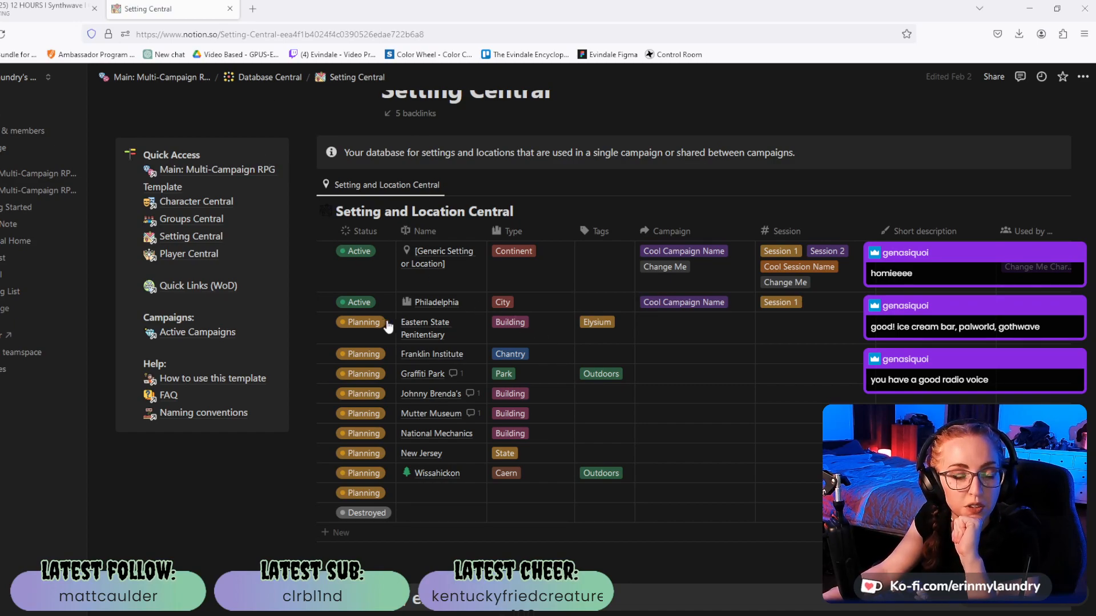
drag(109, 34, 276, 13)
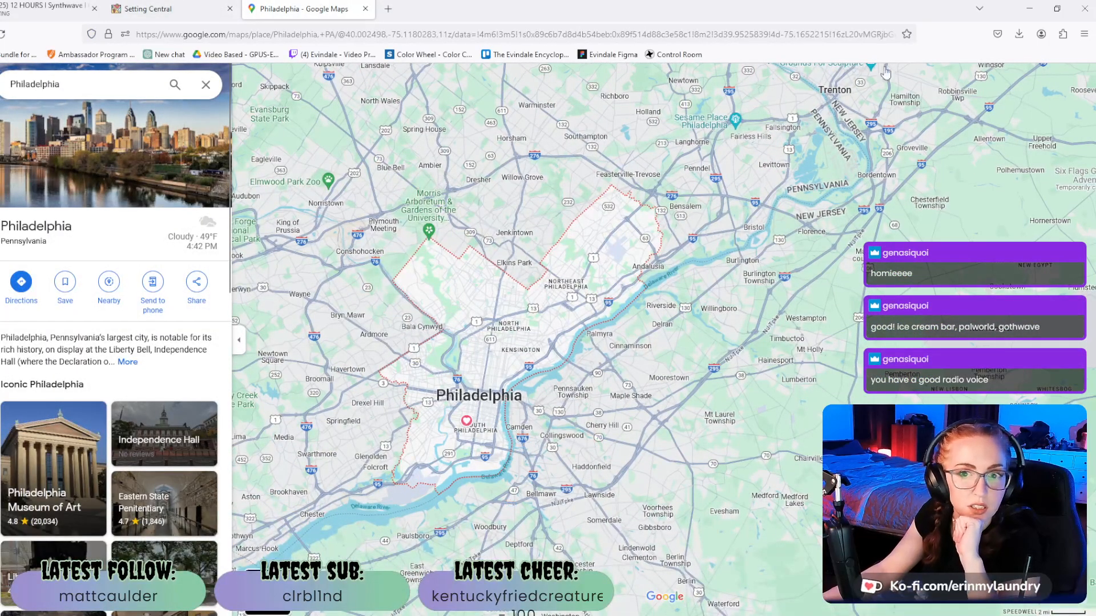
scroll(483, 425, up, 4)
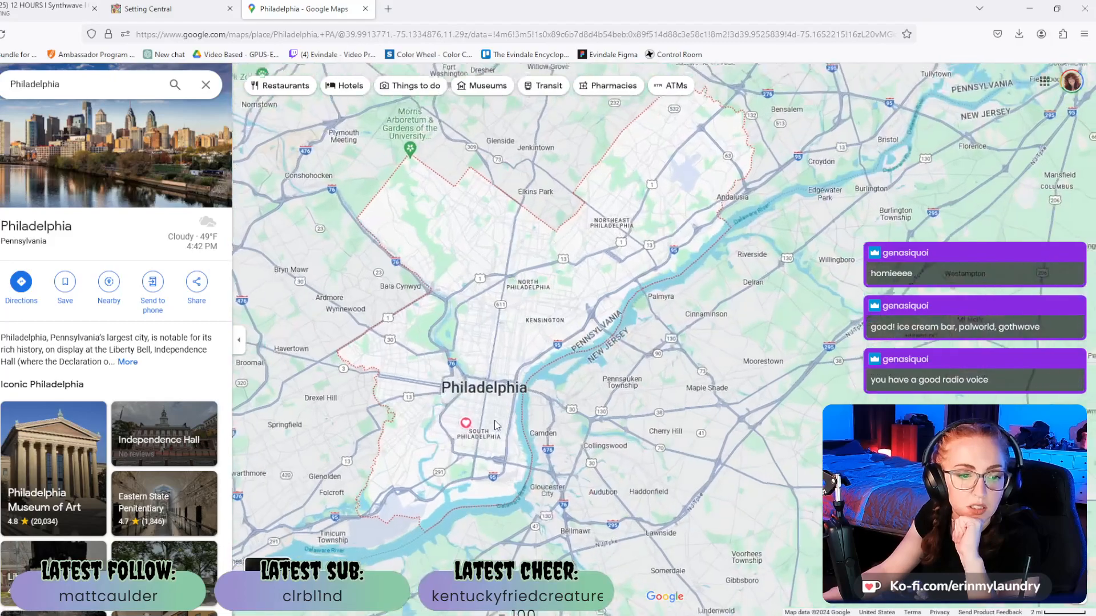
scroll(446, 423, up, 3)
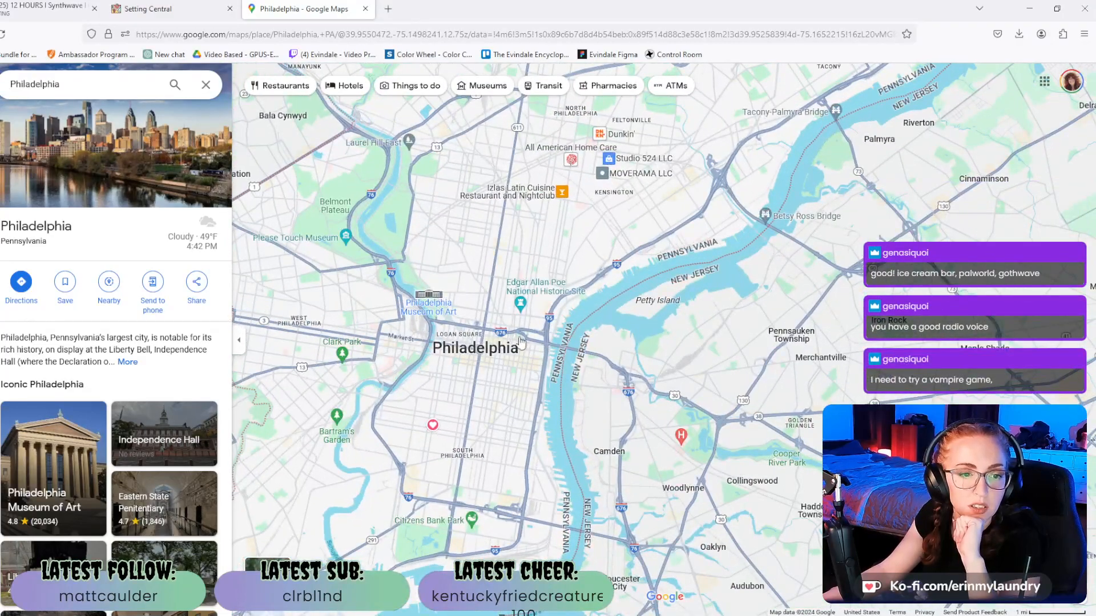
Examine the Philadelphia map from the city centre and river areas up to the Wissahickon area for possible campaign locations.
right_click(441, 313)
right_click(432, 263)
drag(424, 256, 498, 277)
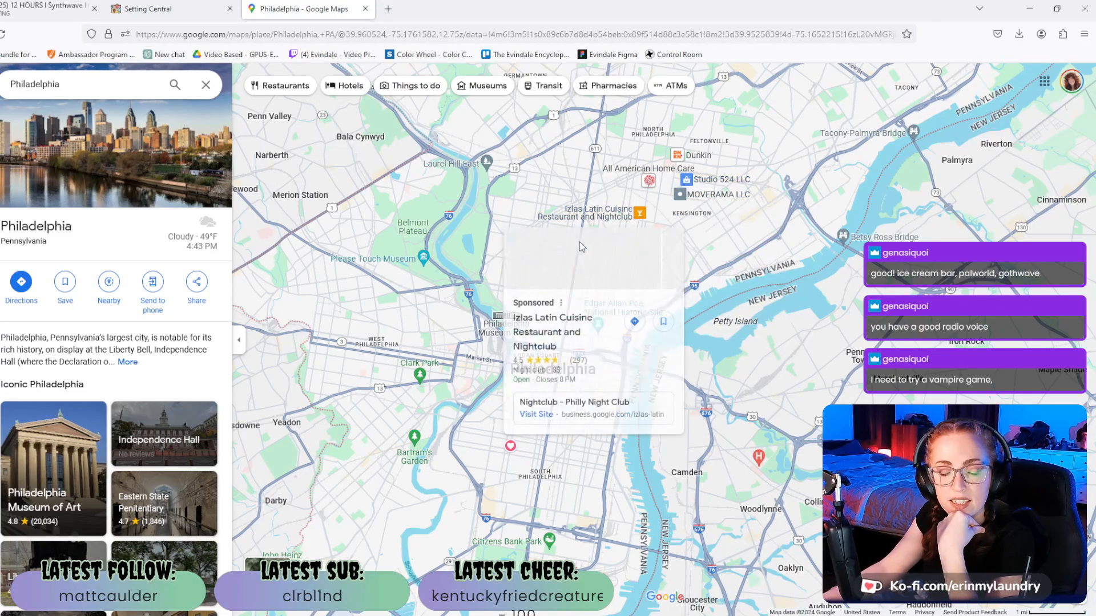
drag(749, 232, 742, 360)
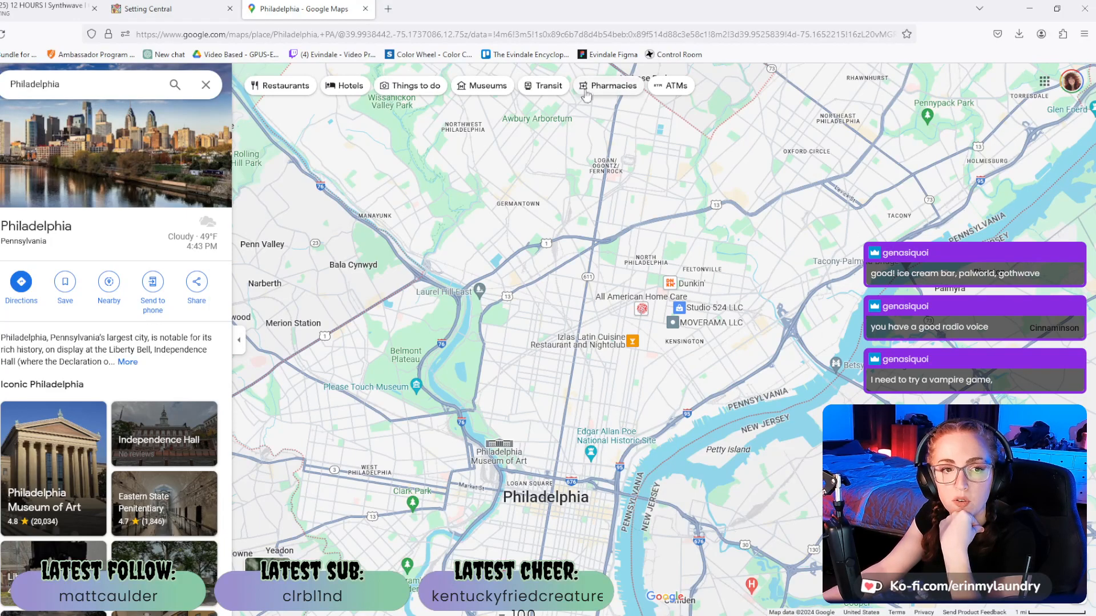
mouse_move(559, 352)
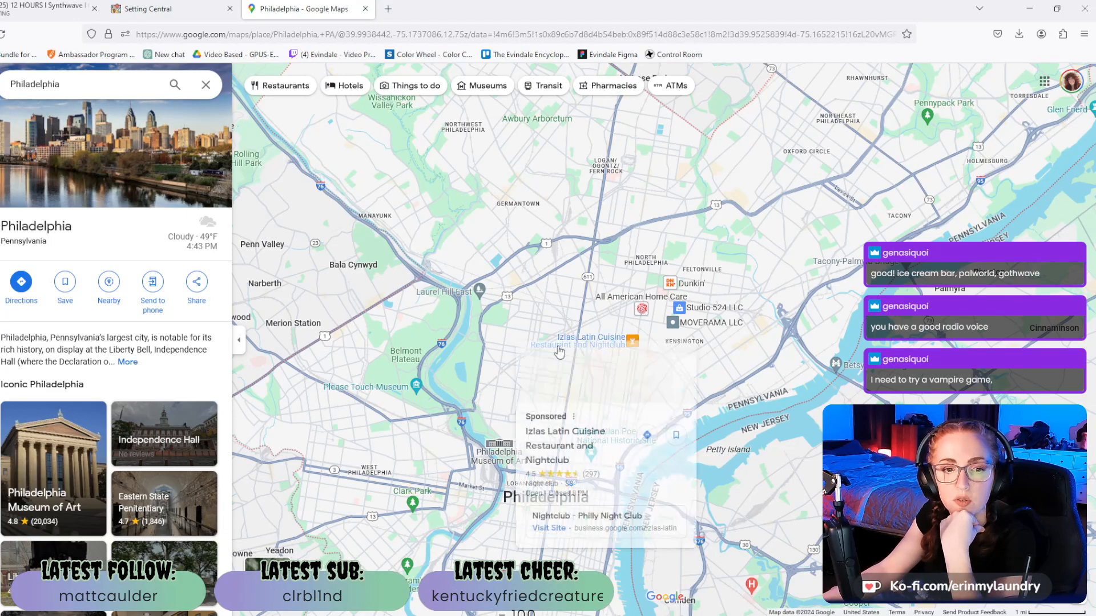
drag(731, 390, 739, 354)
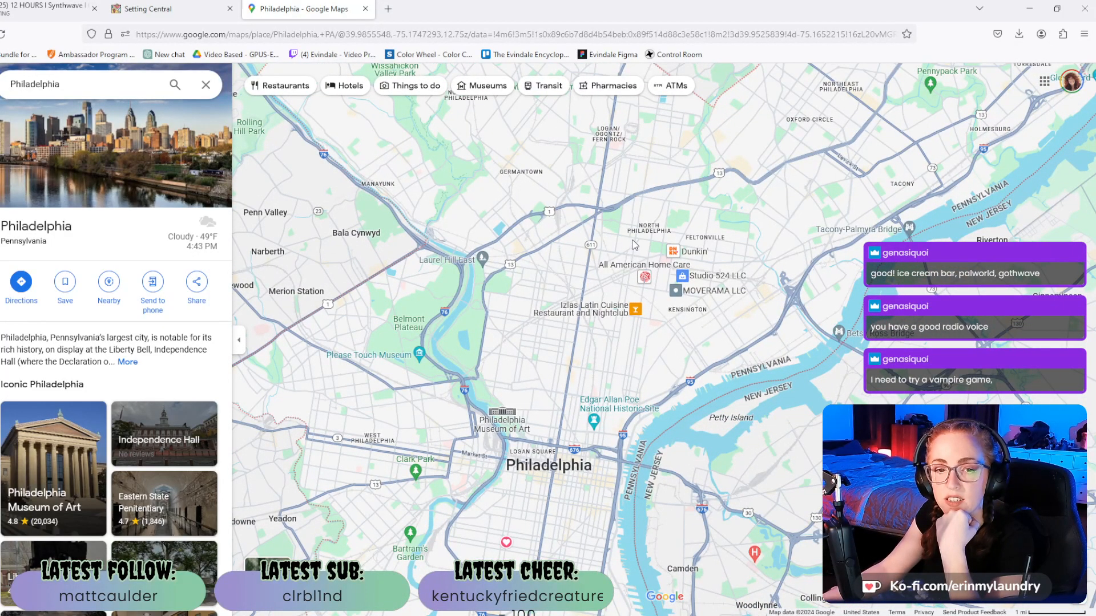
mouse_move(777, 408)
mouse_down()
mouse_move(867, 227)
mouse_move(952, 287)
mouse_move(971, 337)
mouse_up()
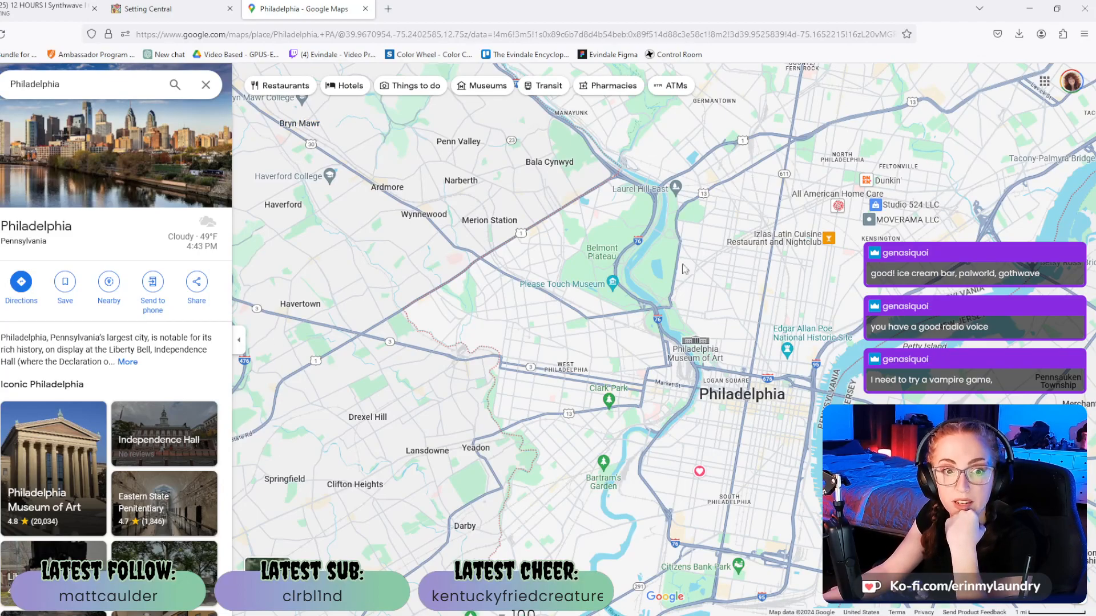
drag(733, 513, 502, 412)
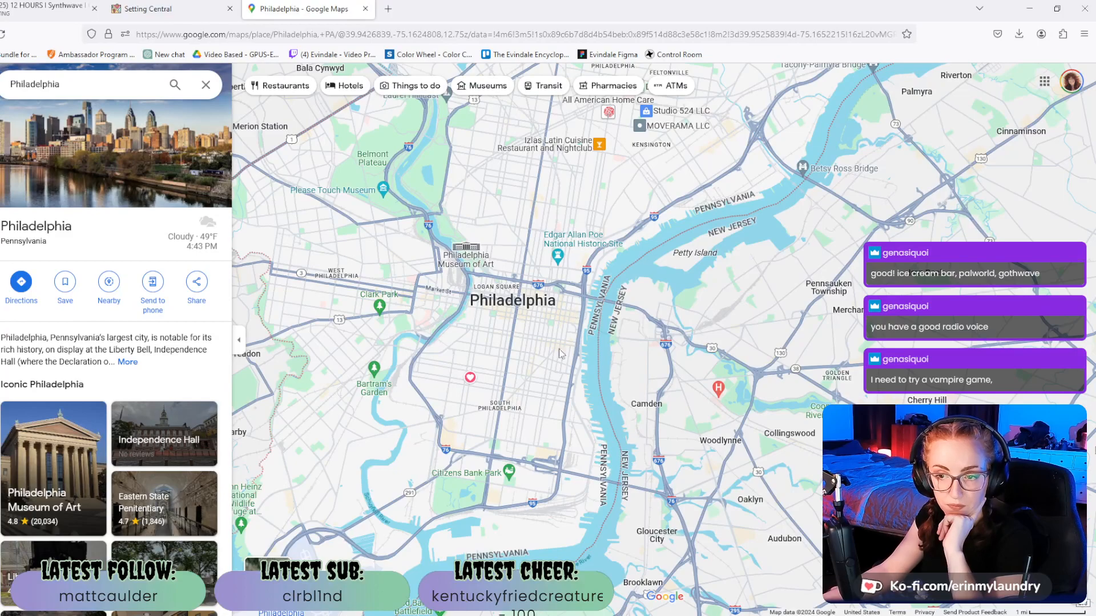
drag(545, 359, 697, 438)
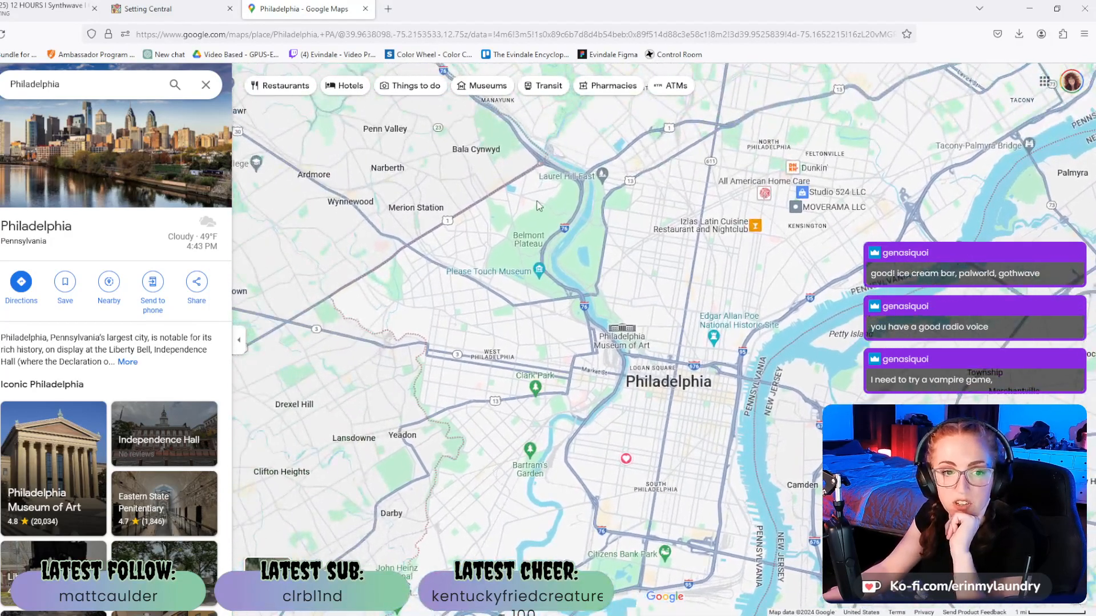
drag(594, 407, 622, 406)
drag(541, 235, 581, 476)
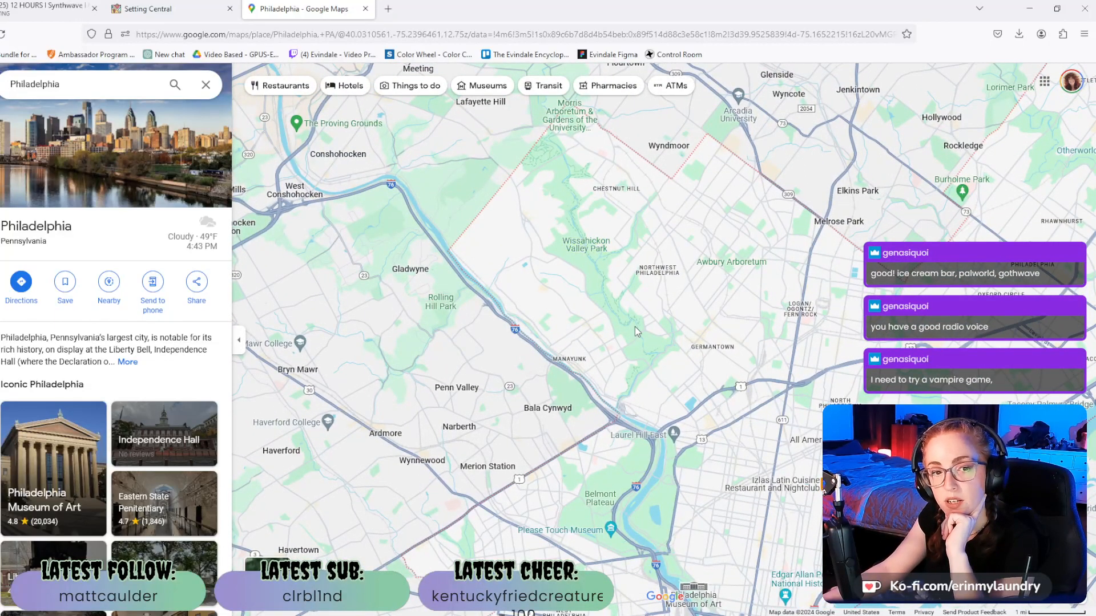
Open the details of Wissahickon Valley Park and browse its photos, enlarging the rocky creek waterfall picture.
click(584, 238)
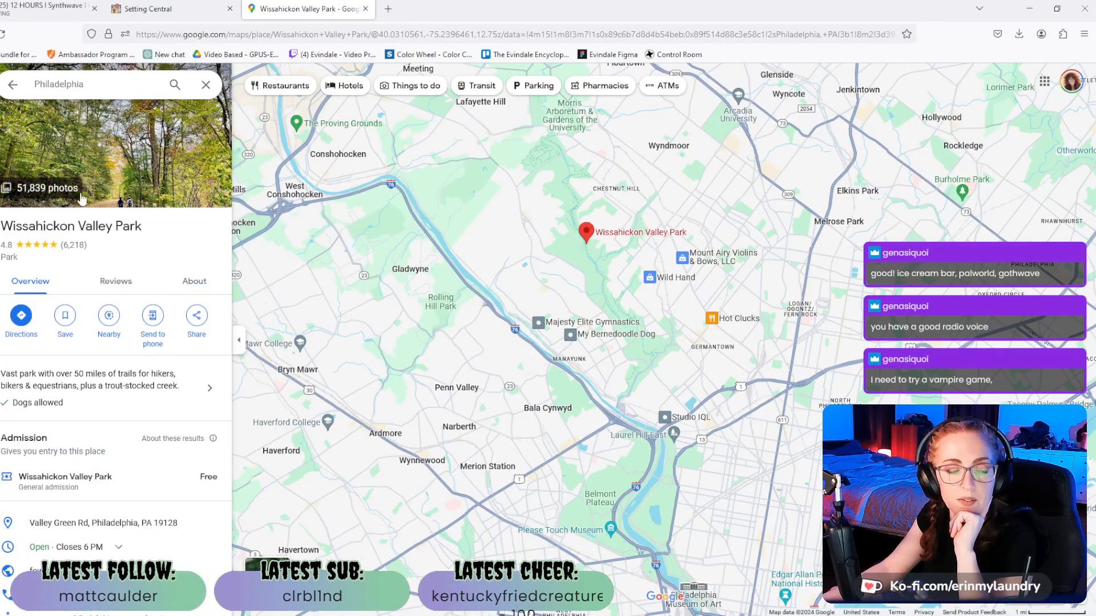
scroll(132, 251, down, 10)
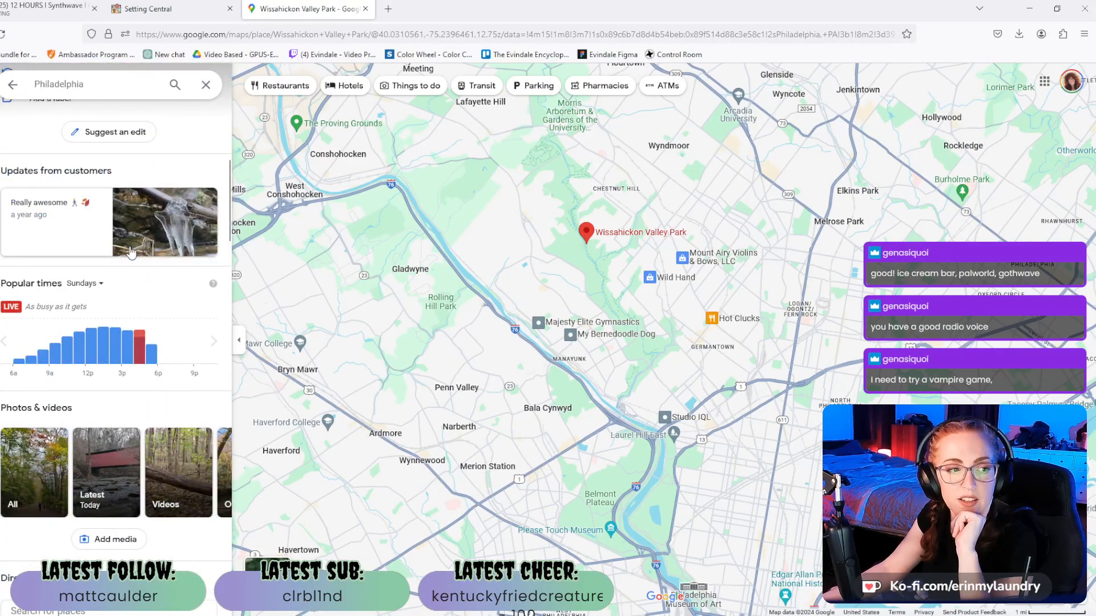
scroll(131, 251, down, 3)
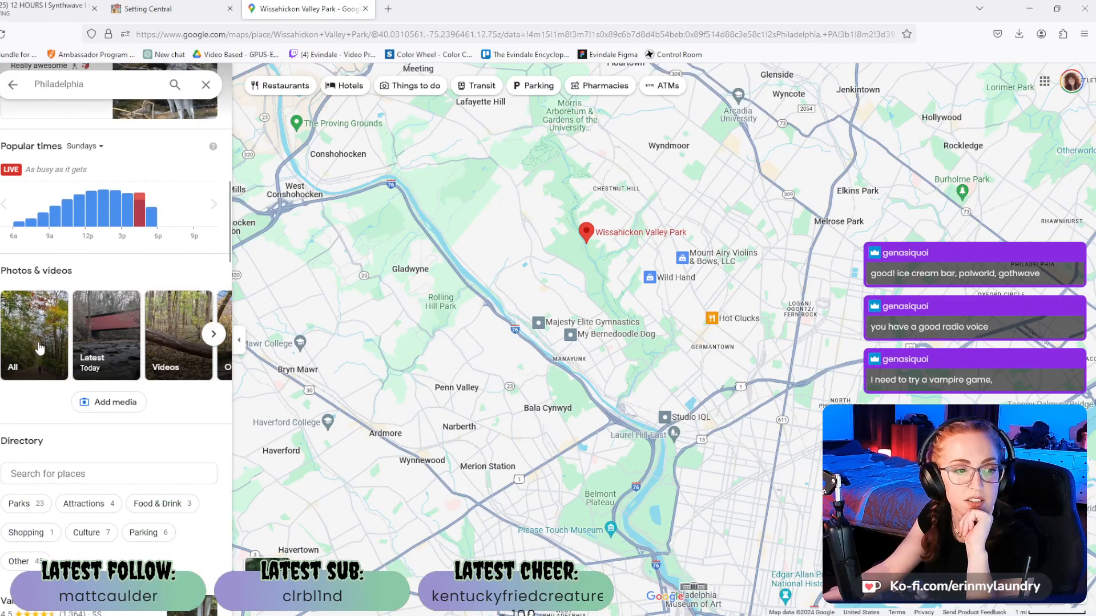
click(39, 348)
scroll(114, 246, down, 5)
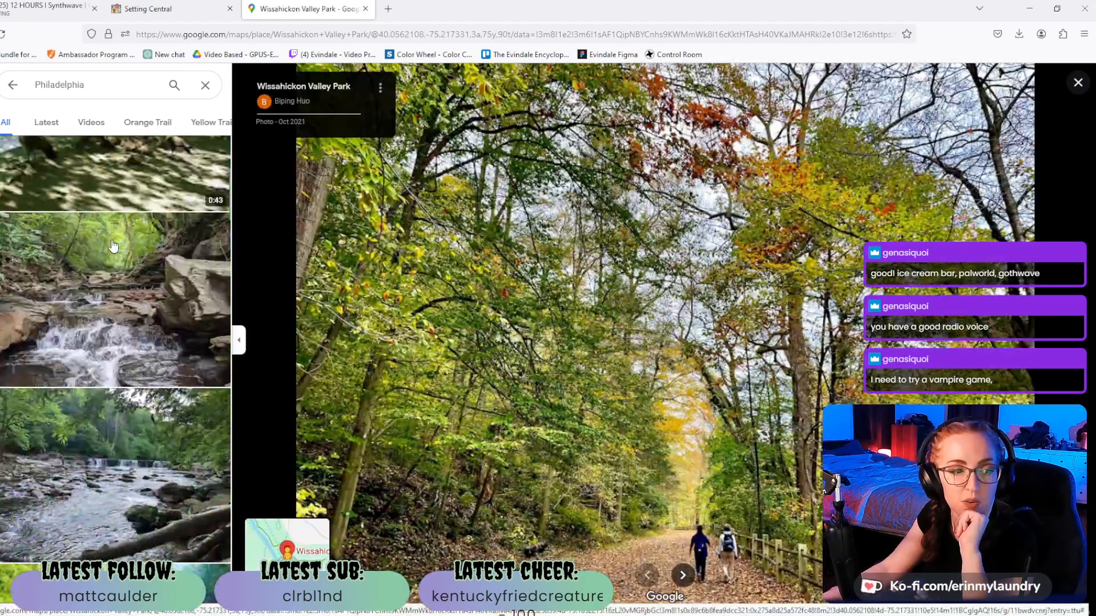
click(114, 246)
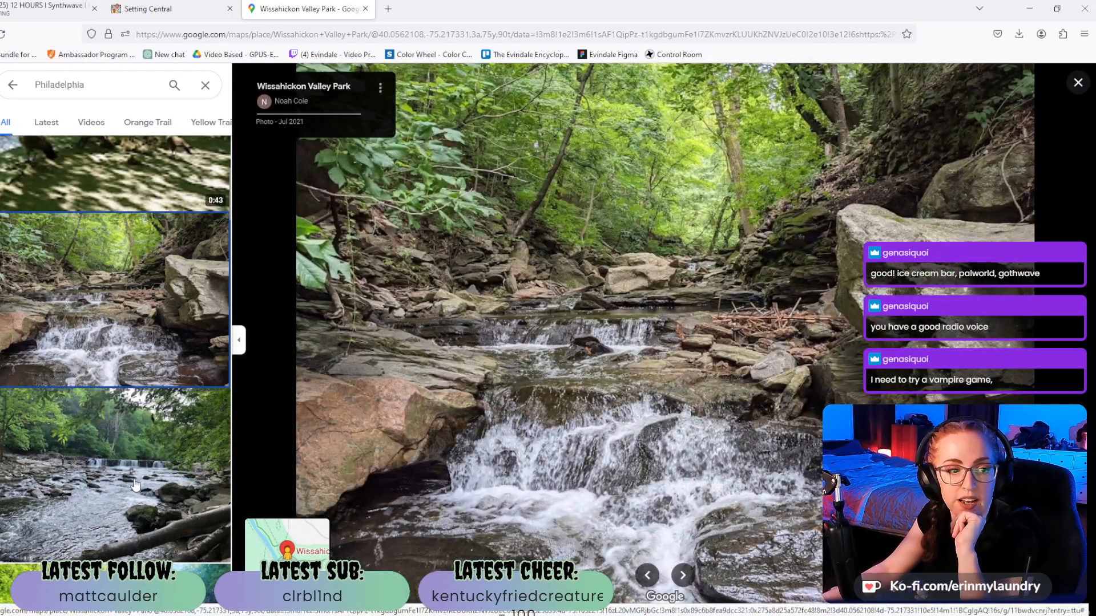
Enlarge the Wissahickon Valley Park photos of the wide rocky river with the waterfall and of the Valley Green Inn.
click(136, 484)
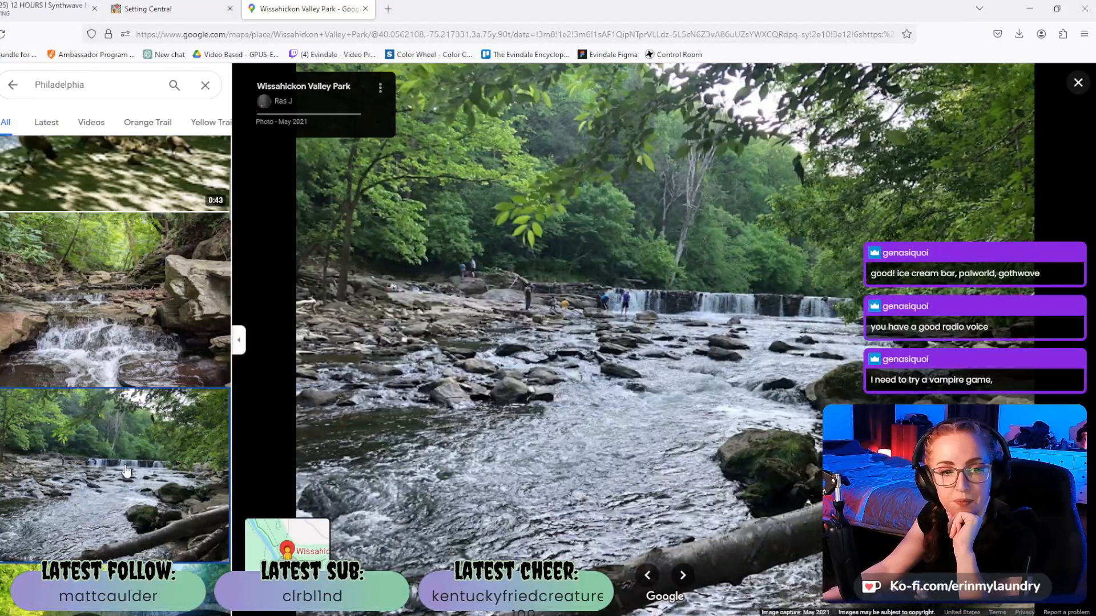
scroll(126, 471, down, 10)
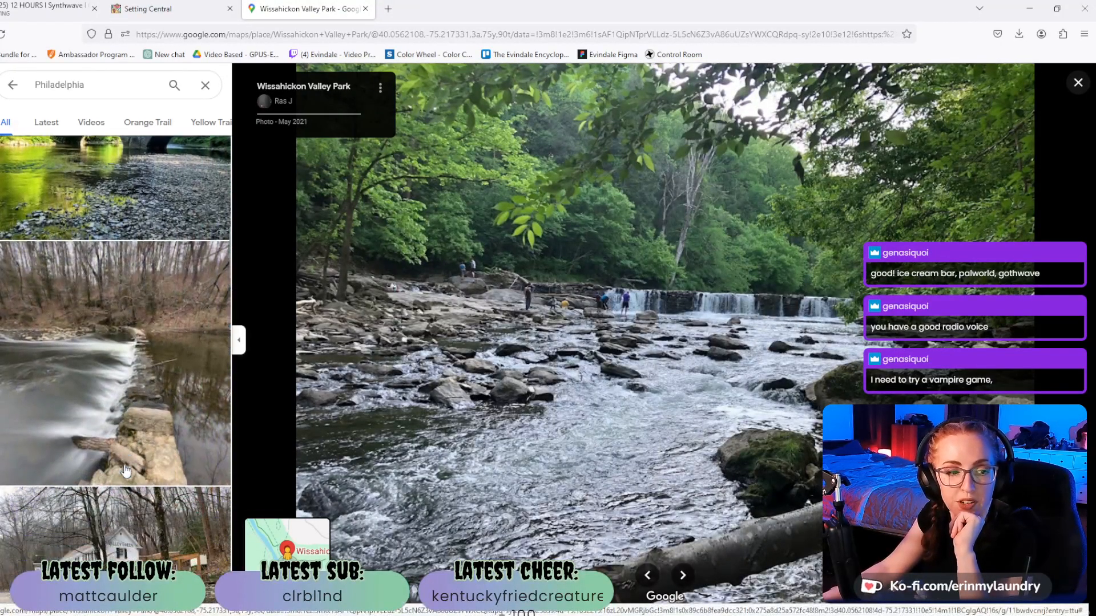
scroll(127, 472, down, 5)
click(113, 345)
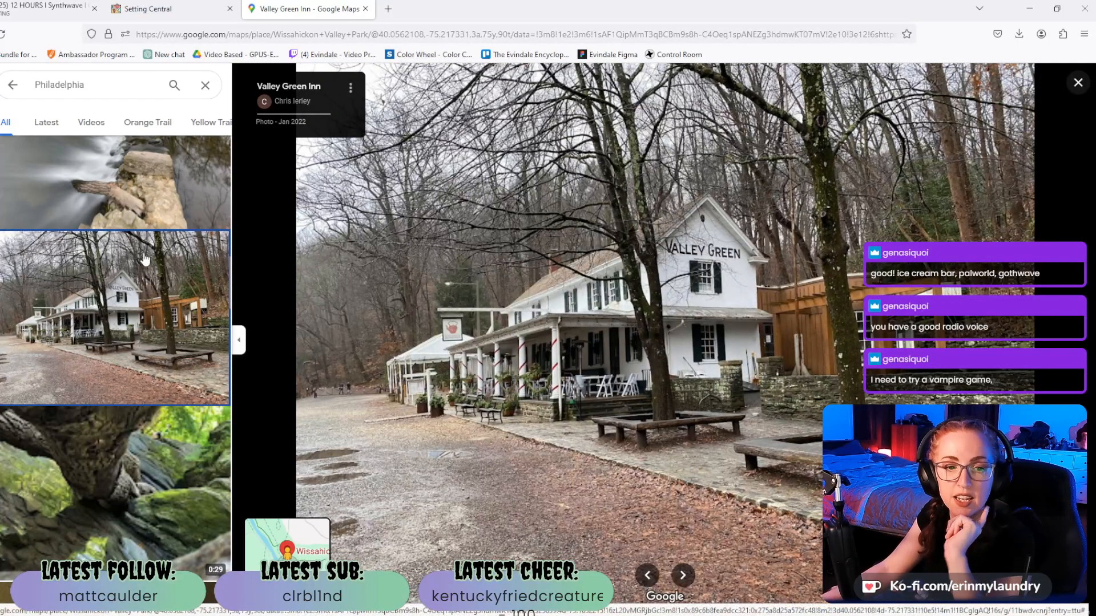
Browse the remaining Wissahickon Valley Park photos past the bridges, trails and stone steps, and close the photo viewer.
scroll(92, 268, down, 8)
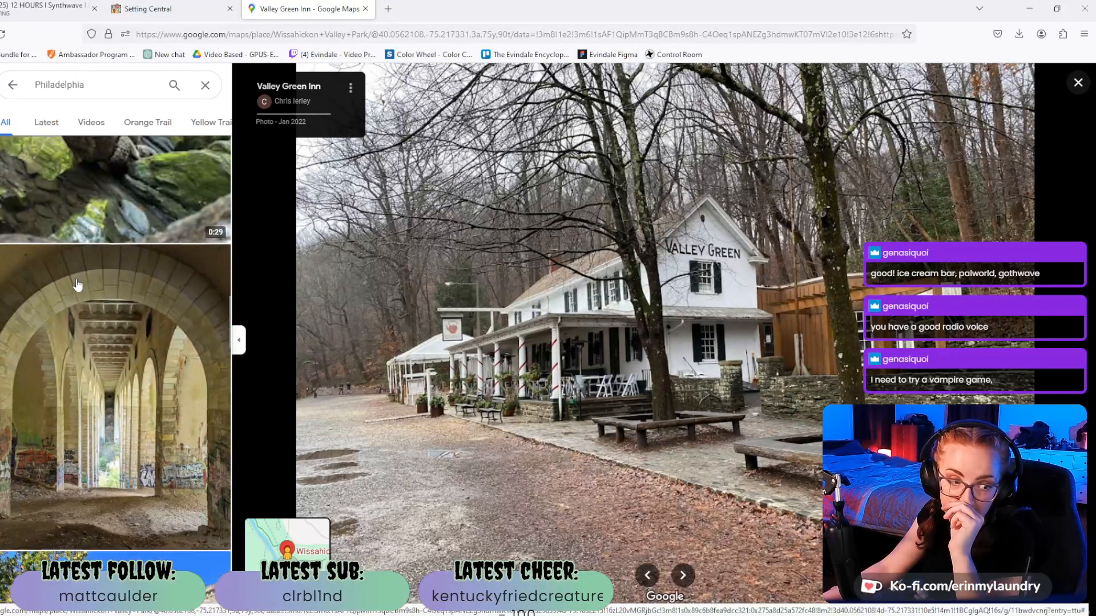
scroll(79, 286, down, 10)
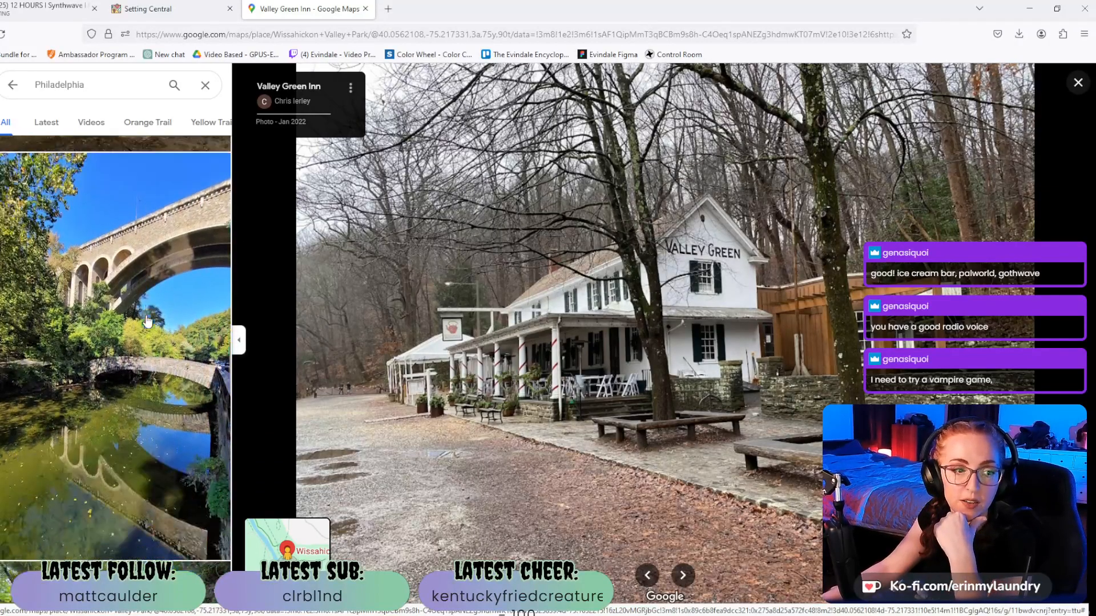
scroll(120, 318, down, 10)
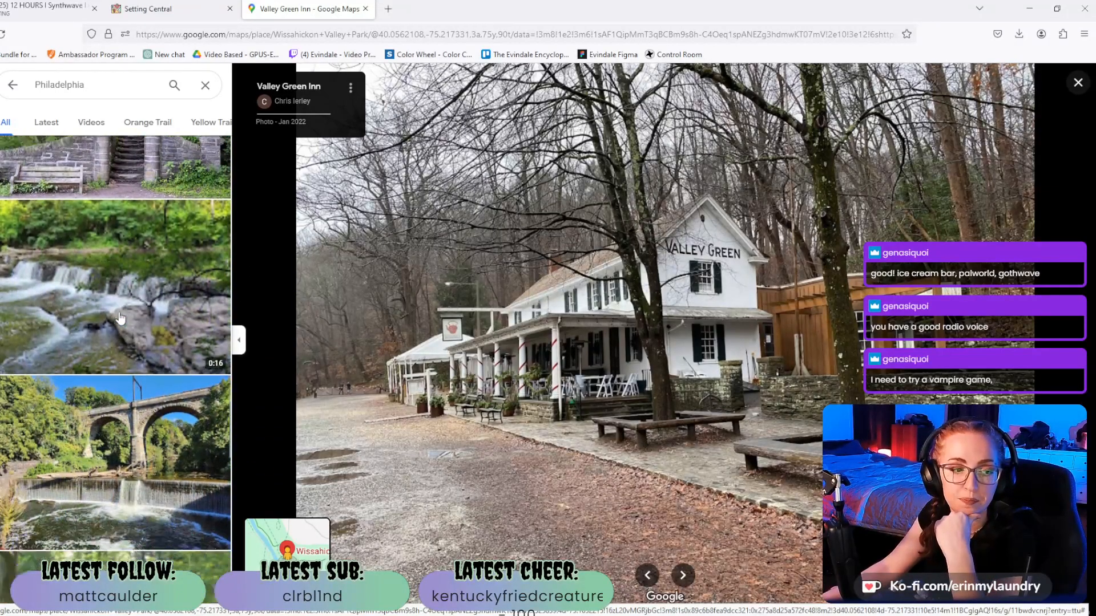
scroll(120, 314, down, 6)
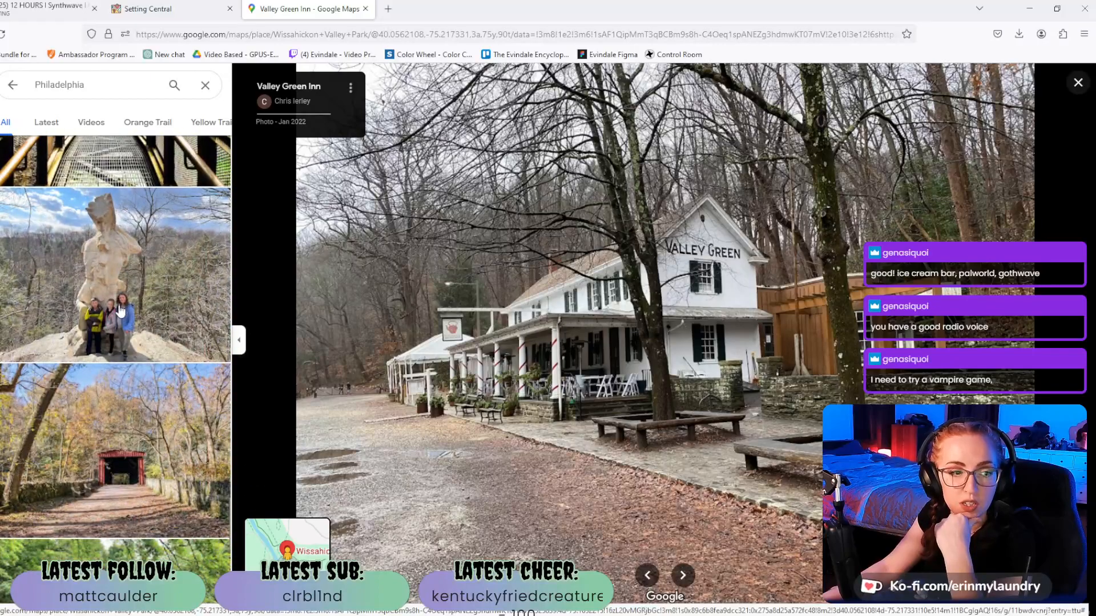
scroll(120, 298, down, 8)
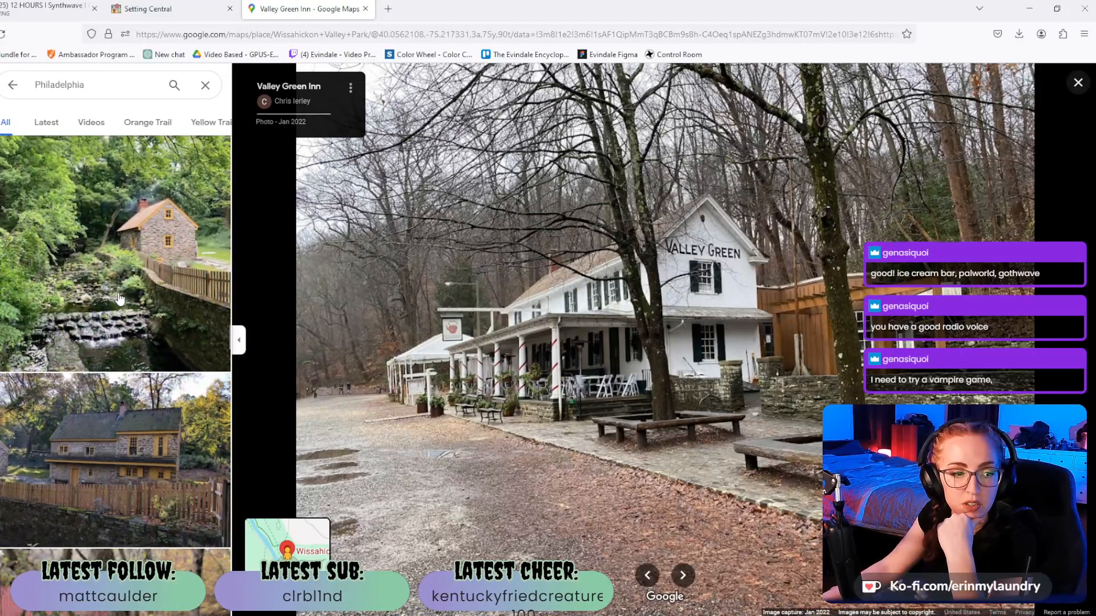
scroll(120, 298, down, 8)
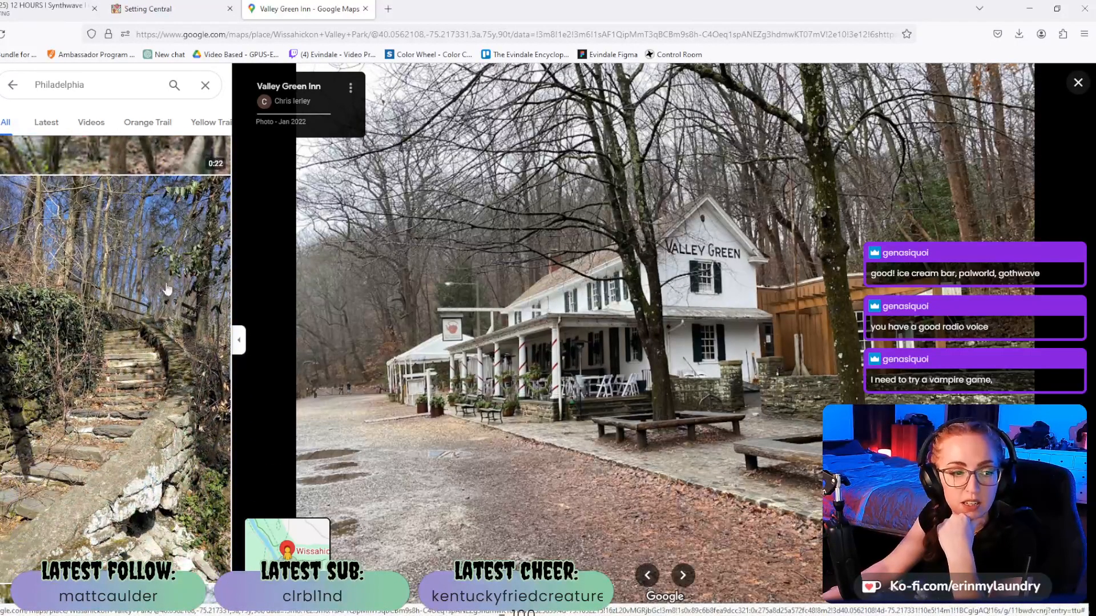
click(1078, 84)
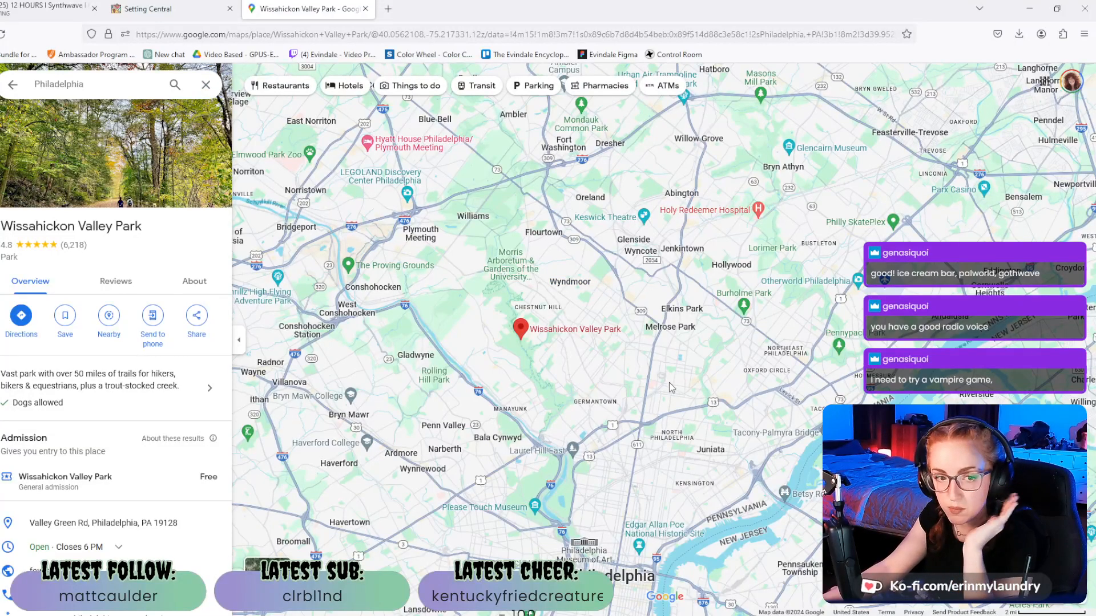
Find The Franklin Institute in central Philadelphia, view its place details and map preview, and clear the place from the map.
drag(740, 501, 687, 295)
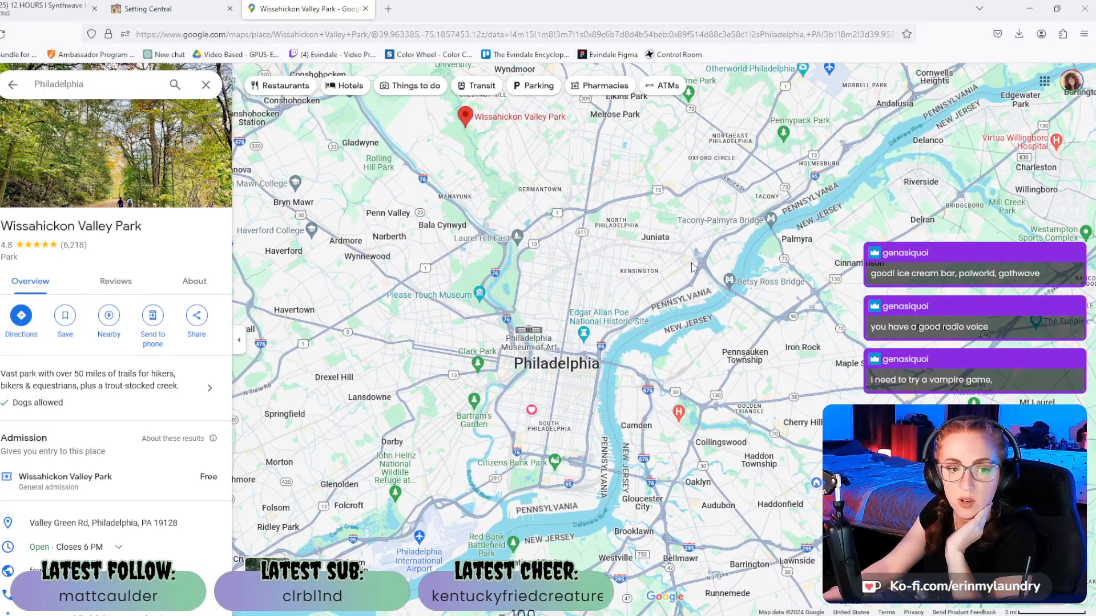
drag(664, 216, 699, 241)
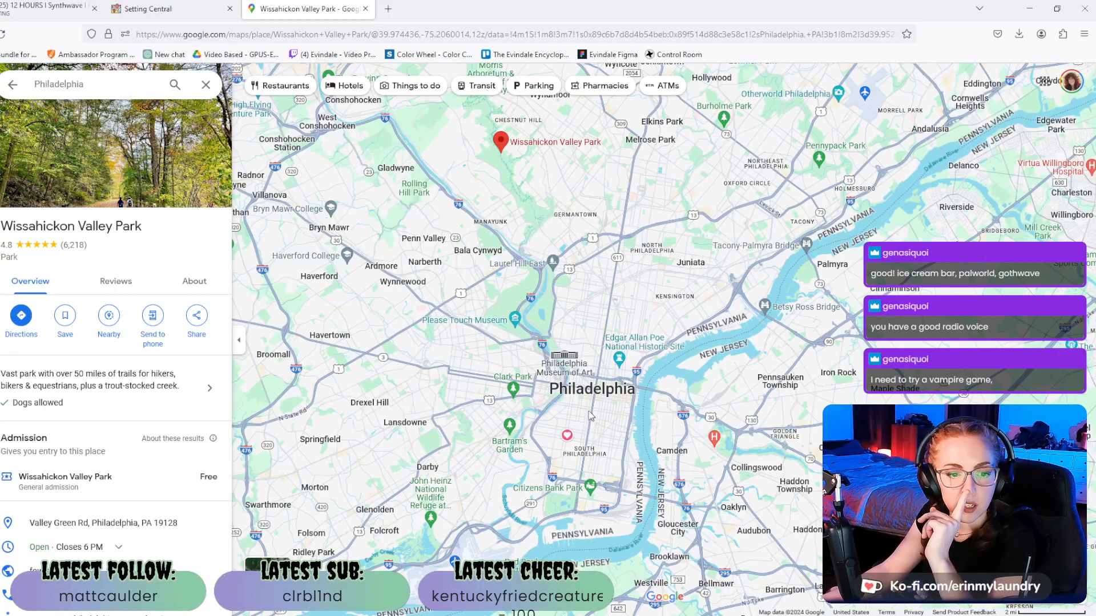
scroll(590, 418, up, 3)
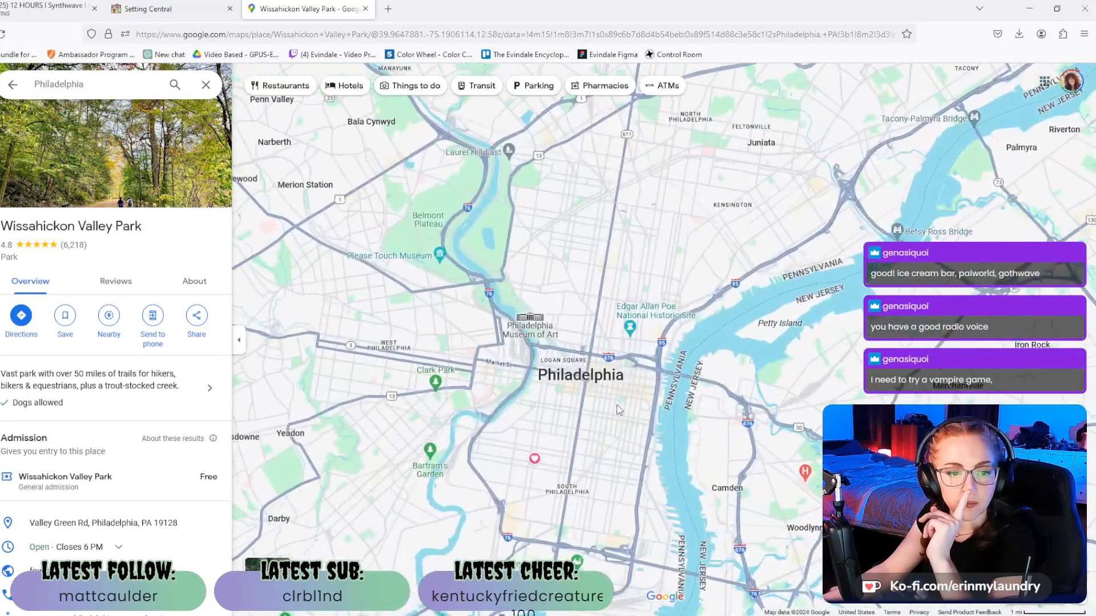
scroll(618, 410, up, 3)
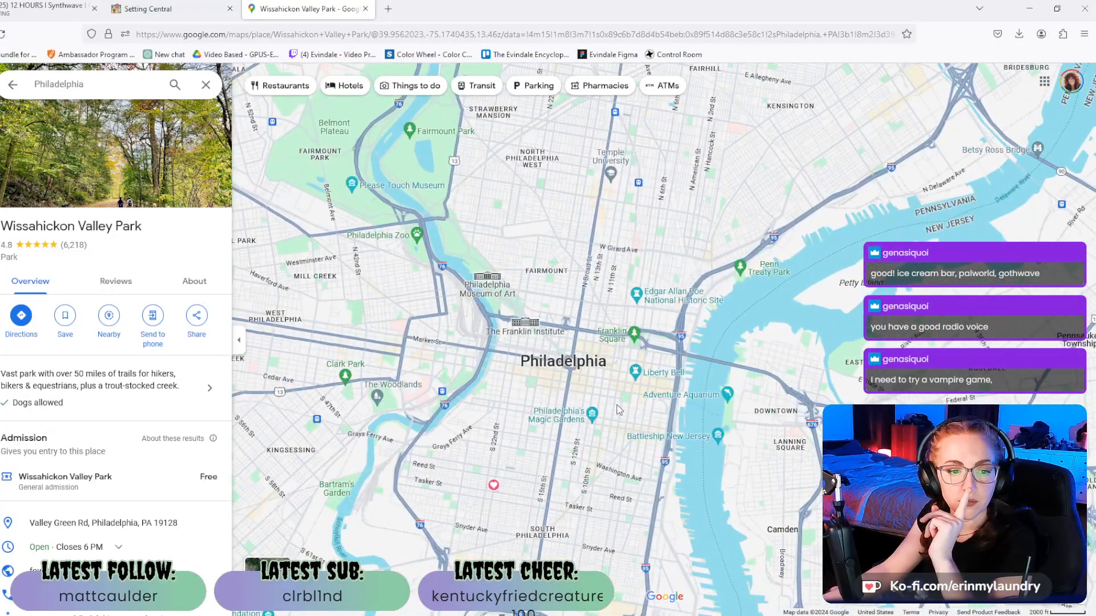
click(525, 335)
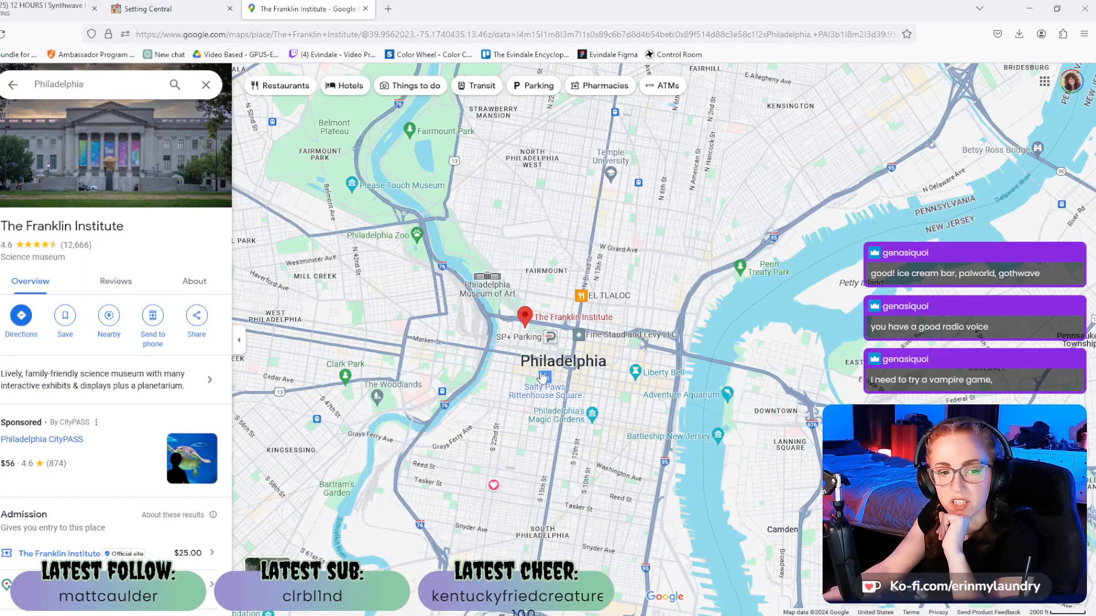
mouse_move(534, 326)
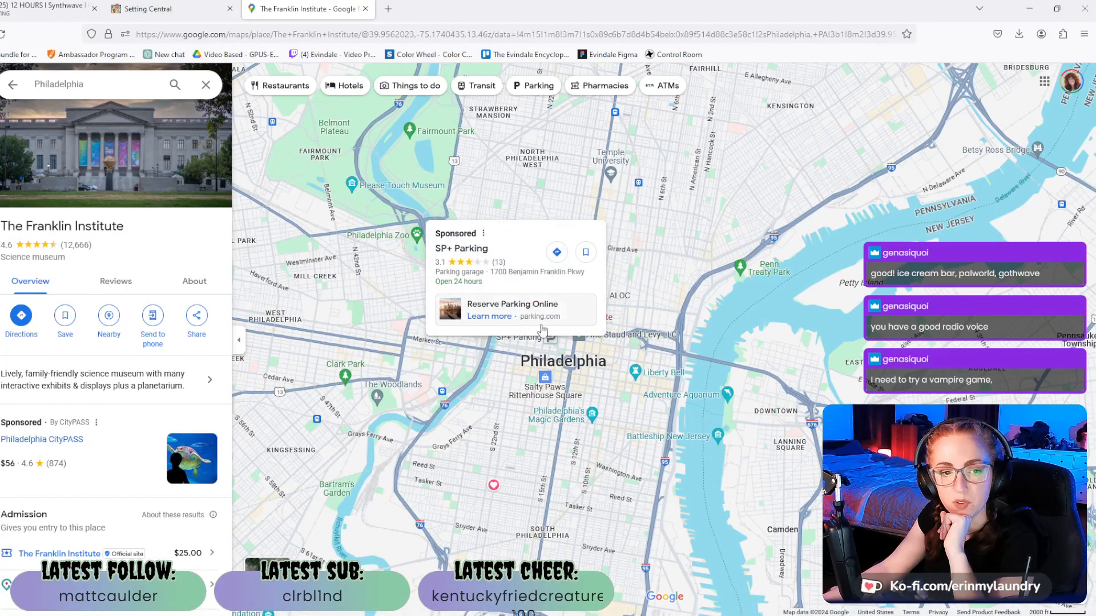
mouse_move(573, 323)
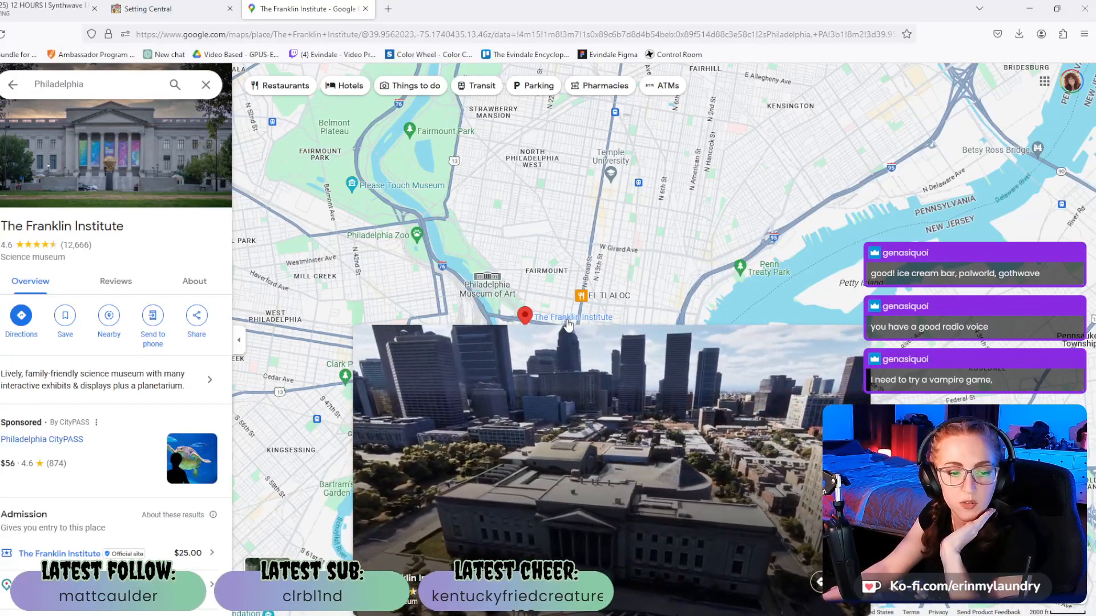
click(208, 87)
Examine the South Philadelphia streets around Passyunk Square, the Italian Market and Washington Square West for possible campaign locations.
drag(485, 454, 388, 279)
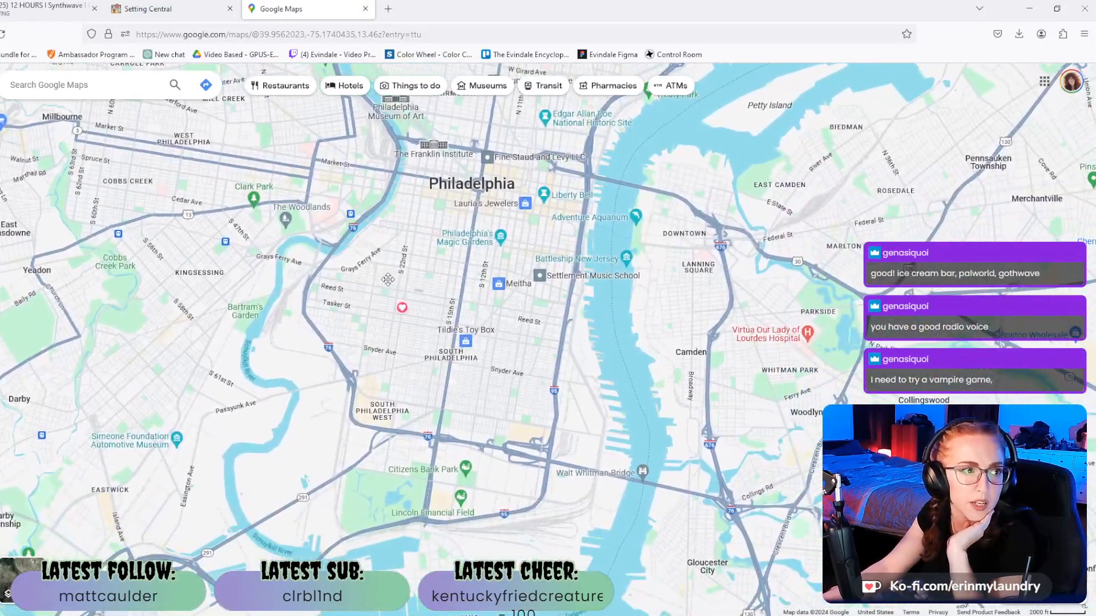
scroll(484, 342, up, 5)
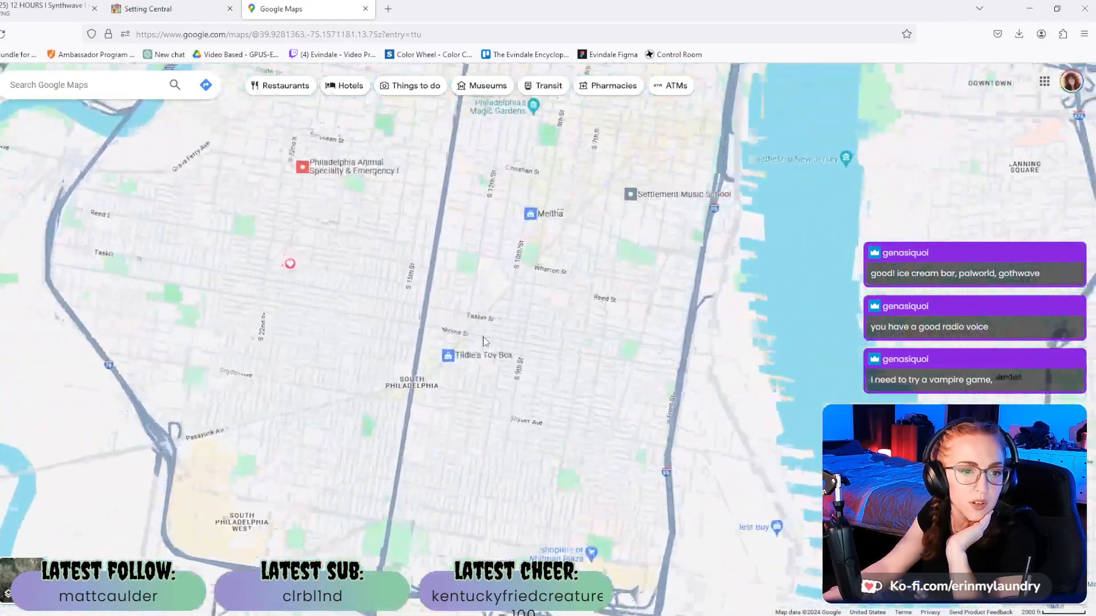
scroll(494, 404, up, 1)
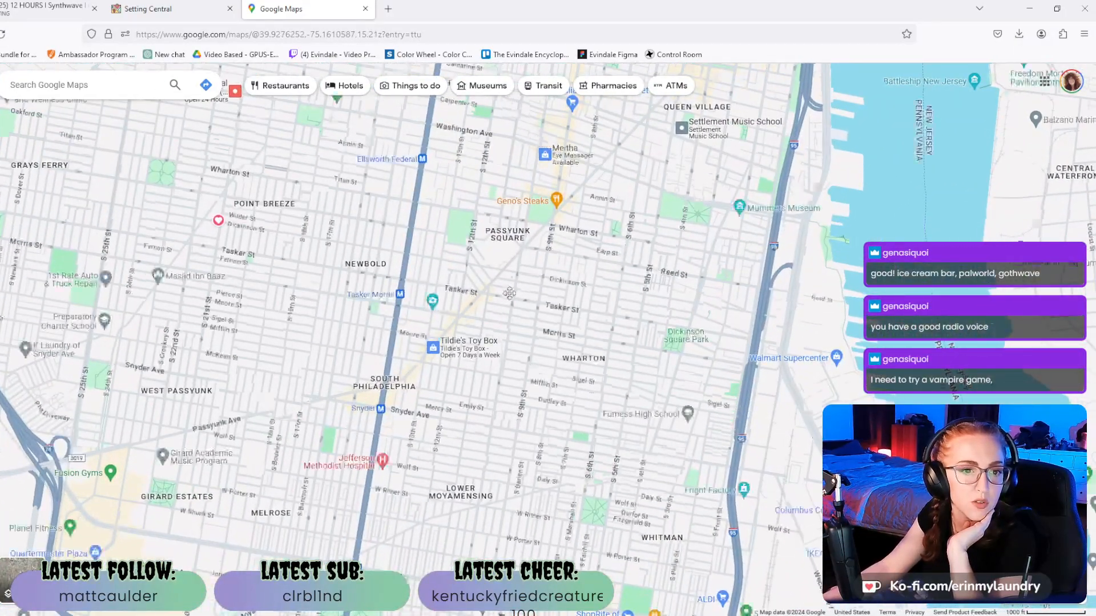
drag(510, 263, 510, 384)
drag(498, 228, 432, 396)
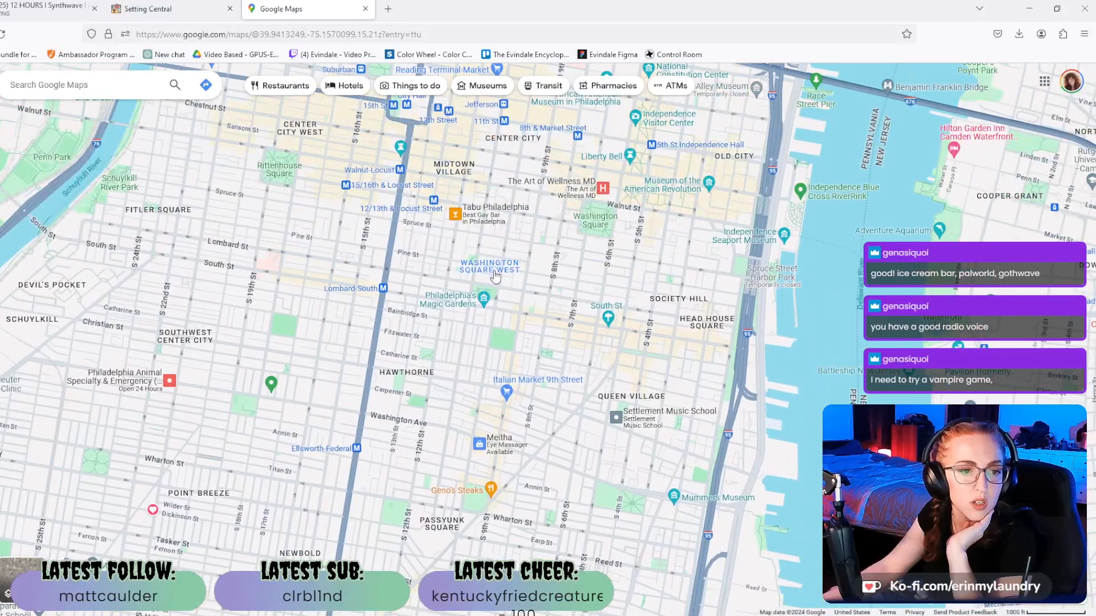
drag(594, 395, 554, 227)
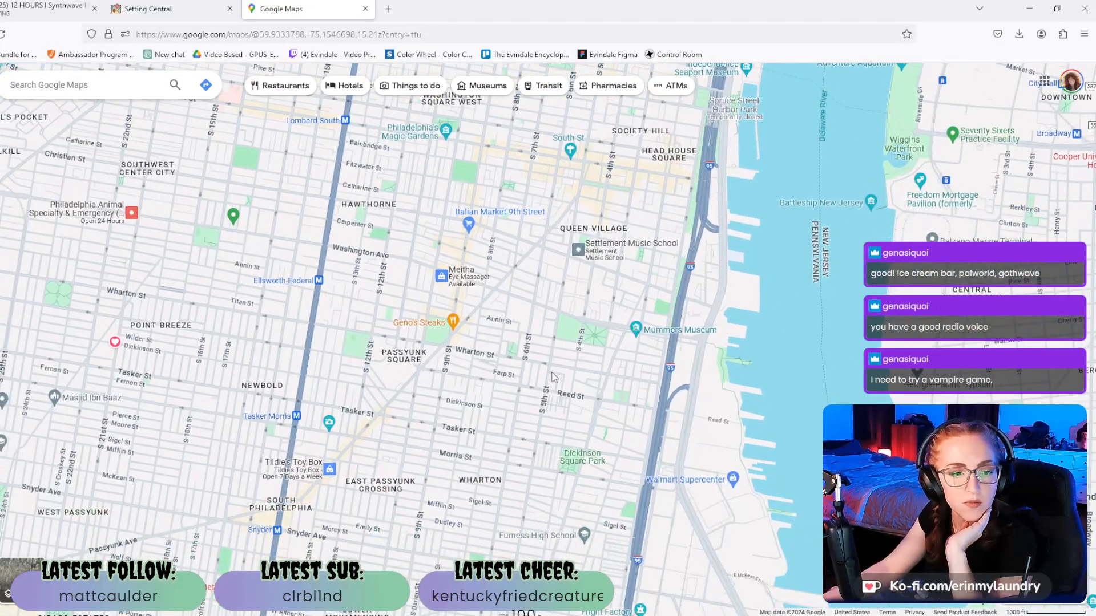
drag(516, 381, 535, 341)
scroll(502, 314, up, 3)
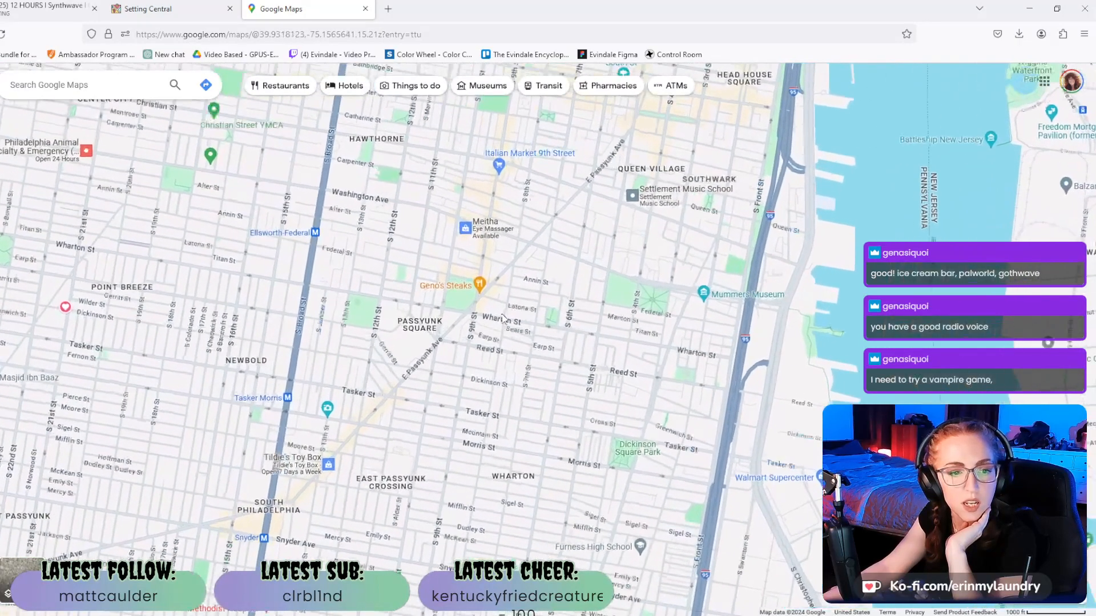
Examine the Center City map around Washington Square, Independence Hall and Old City at street level for possible campaign locations.
drag(529, 231, 525, 325)
drag(557, 256, 534, 434)
drag(534, 234, 506, 445)
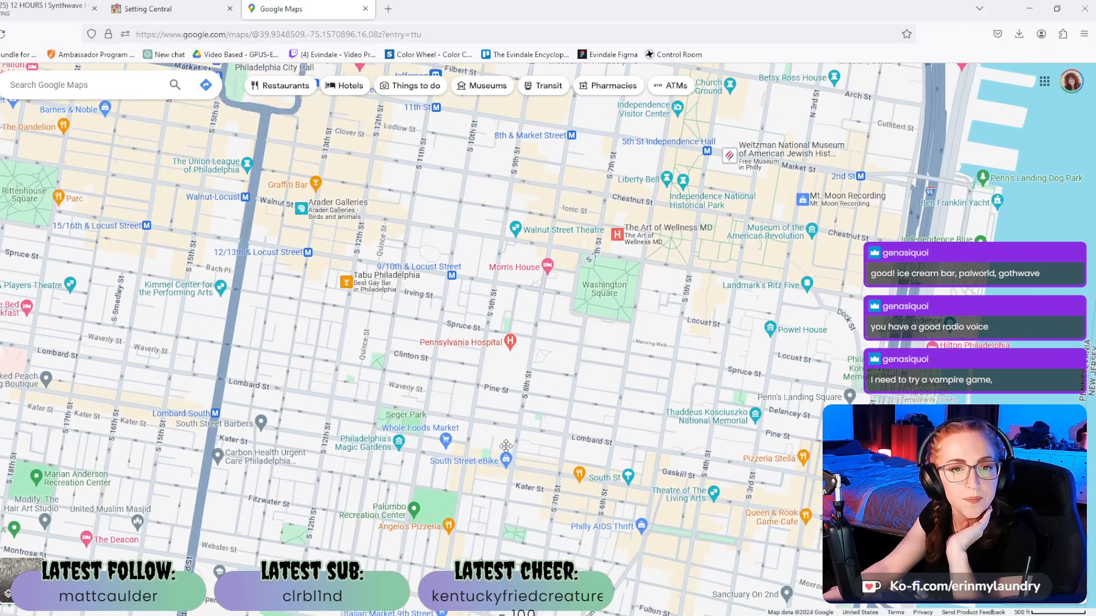
drag(532, 209, 515, 381)
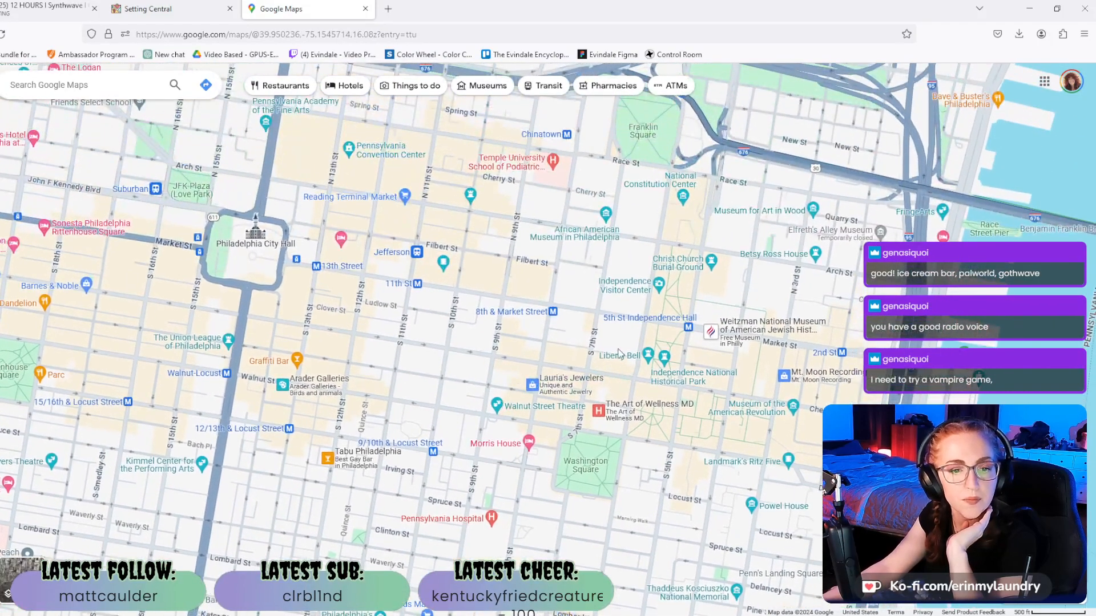
scroll(711, 349, up, 4)
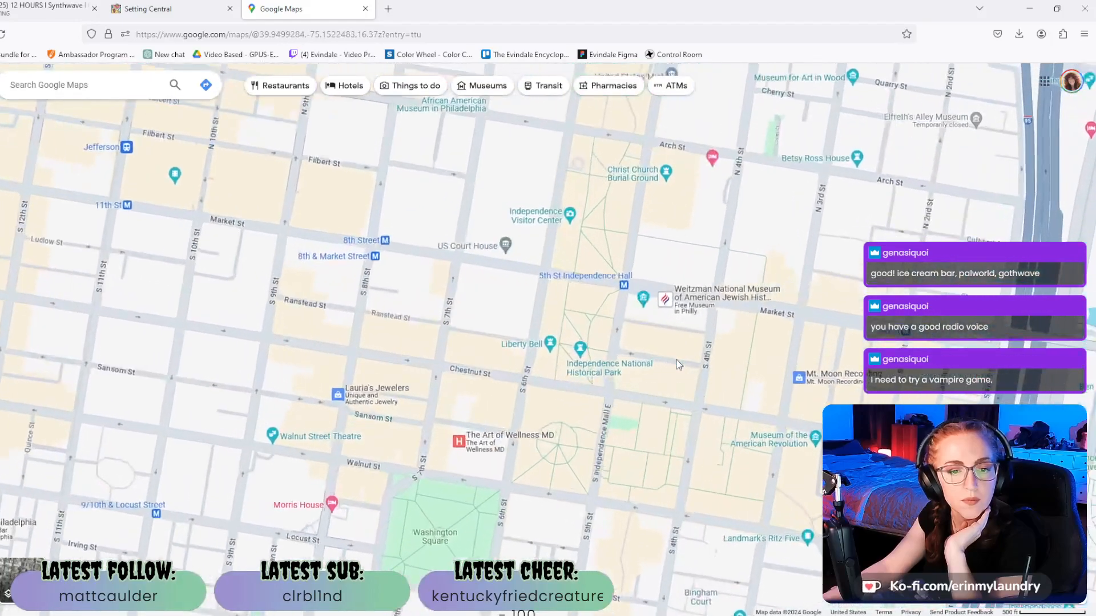
scroll(666, 367, up, 2)
drag(420, 352, 567, 281)
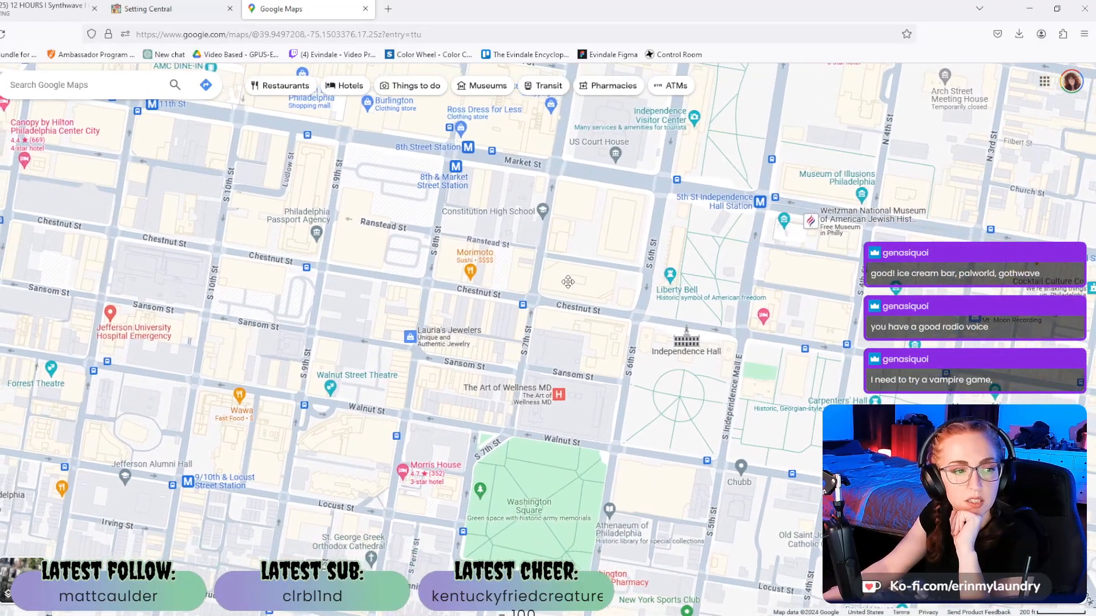
drag(648, 481, 623, 490)
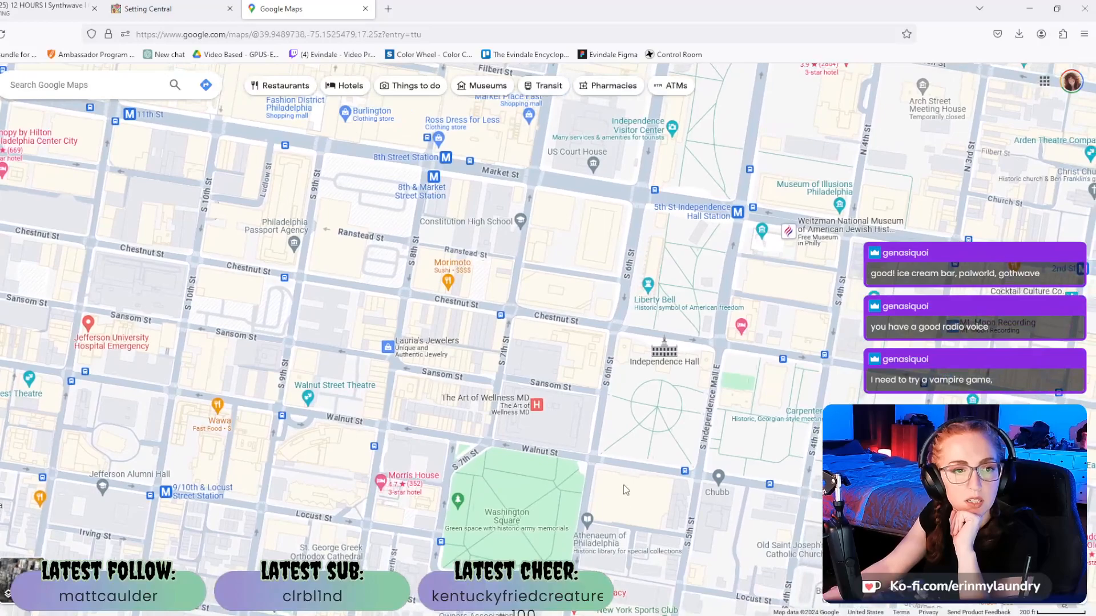
drag(627, 275, 362, 256)
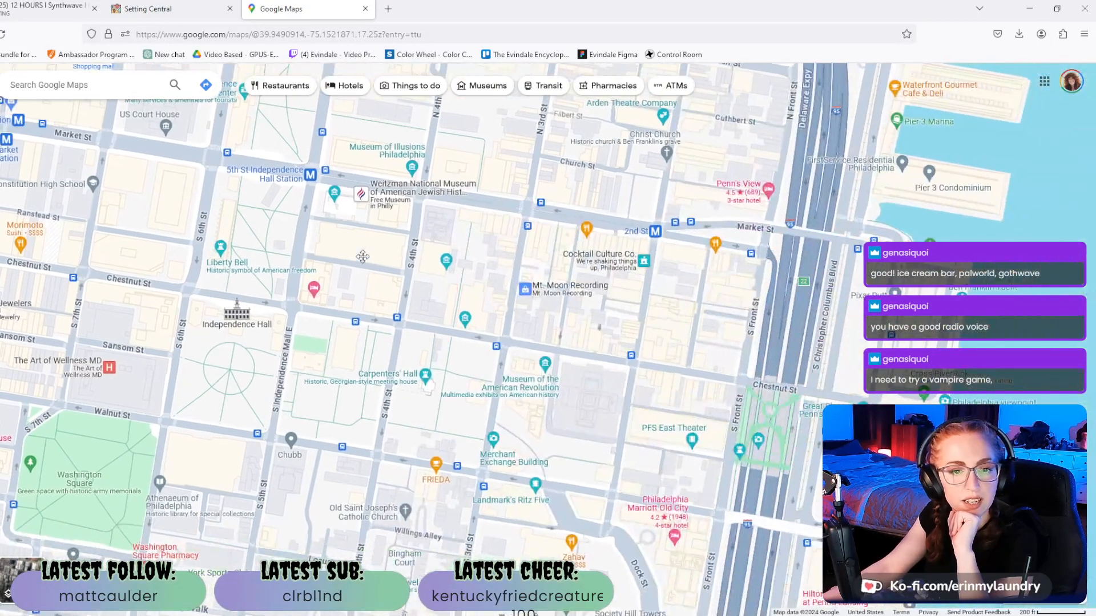
Locate the National Mechanics restaurant on S 3rd St, open its details and look through its overview, popular times and photo sections.
scroll(544, 255, up, 5)
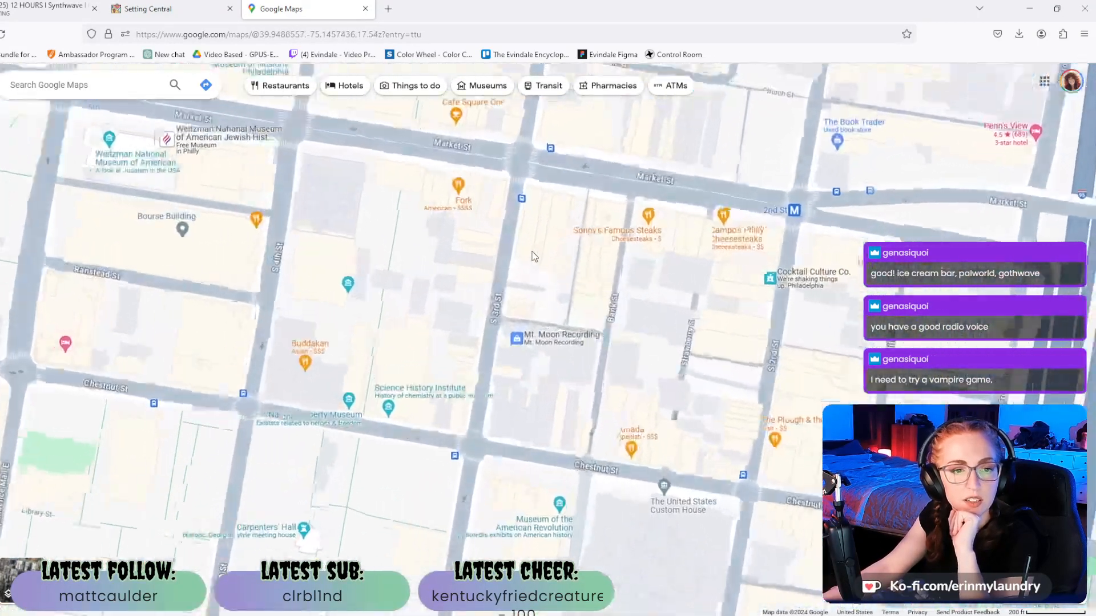
scroll(525, 348, up, 5)
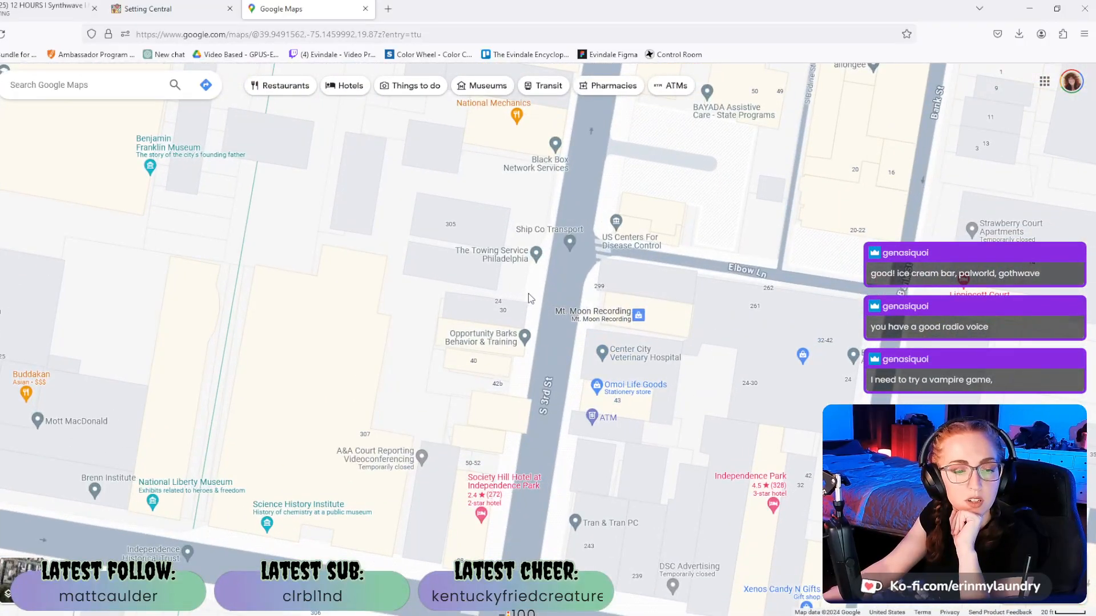
drag(563, 189, 557, 284)
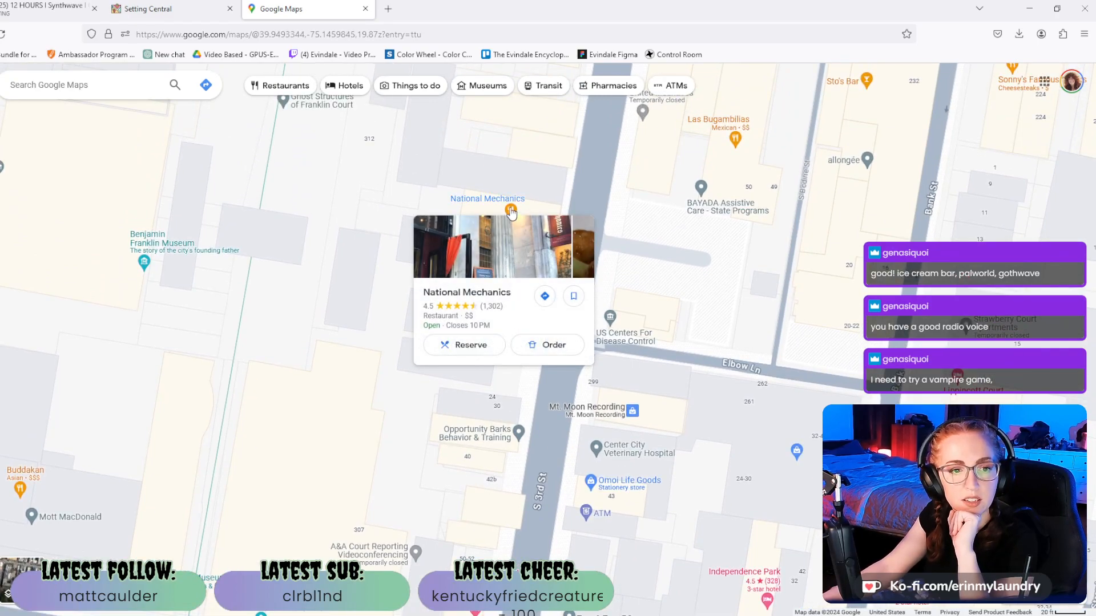
click(511, 212)
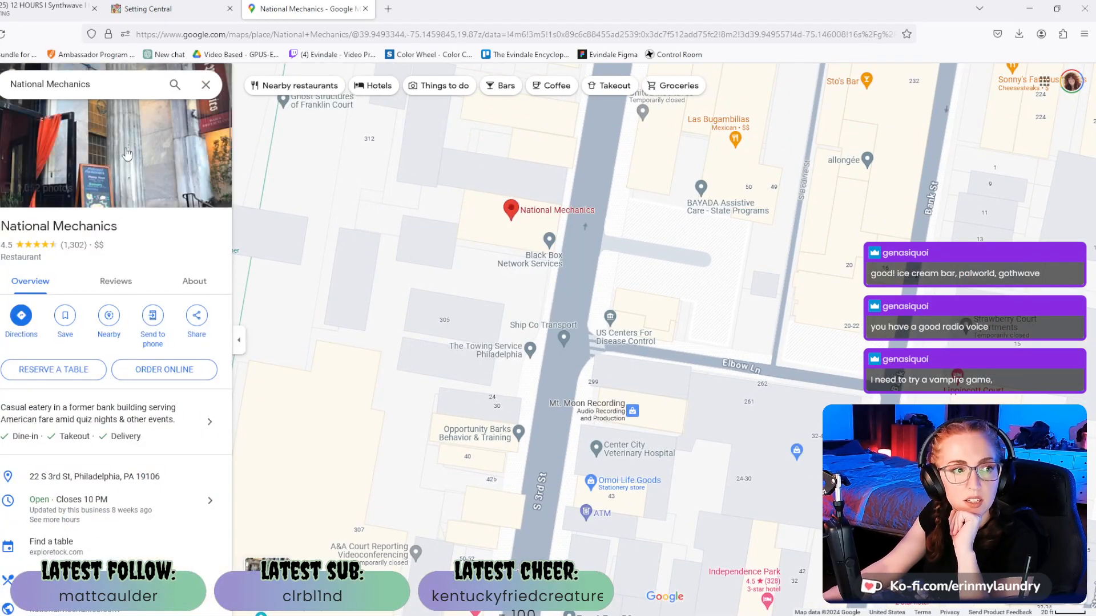
scroll(93, 429, down, 7)
scroll(106, 423, down, 10)
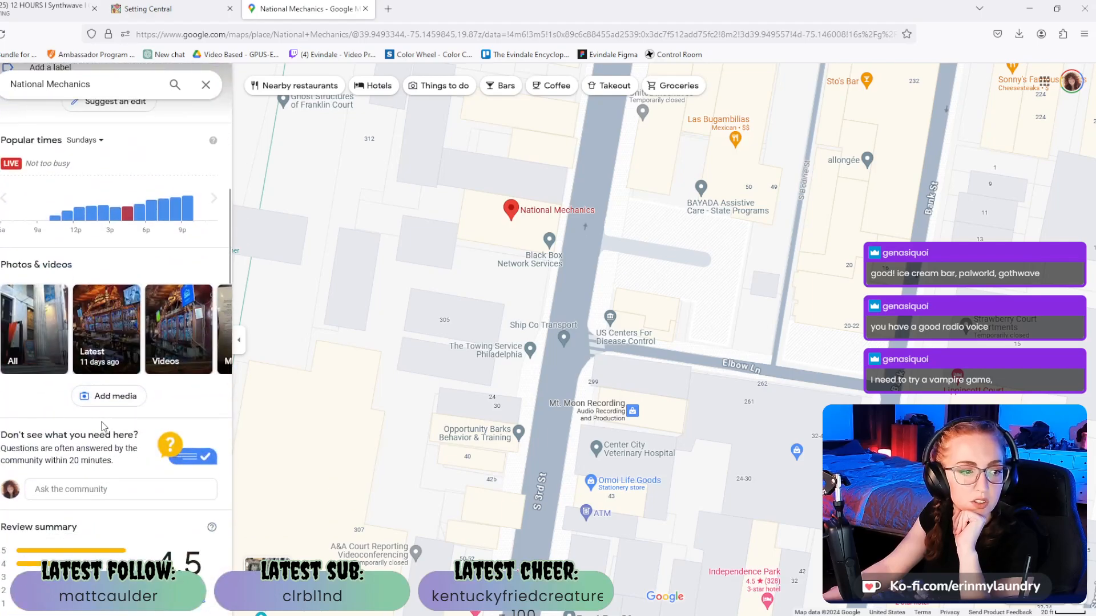
scroll(111, 421, up, 6)
scroll(111, 420, up, 10)
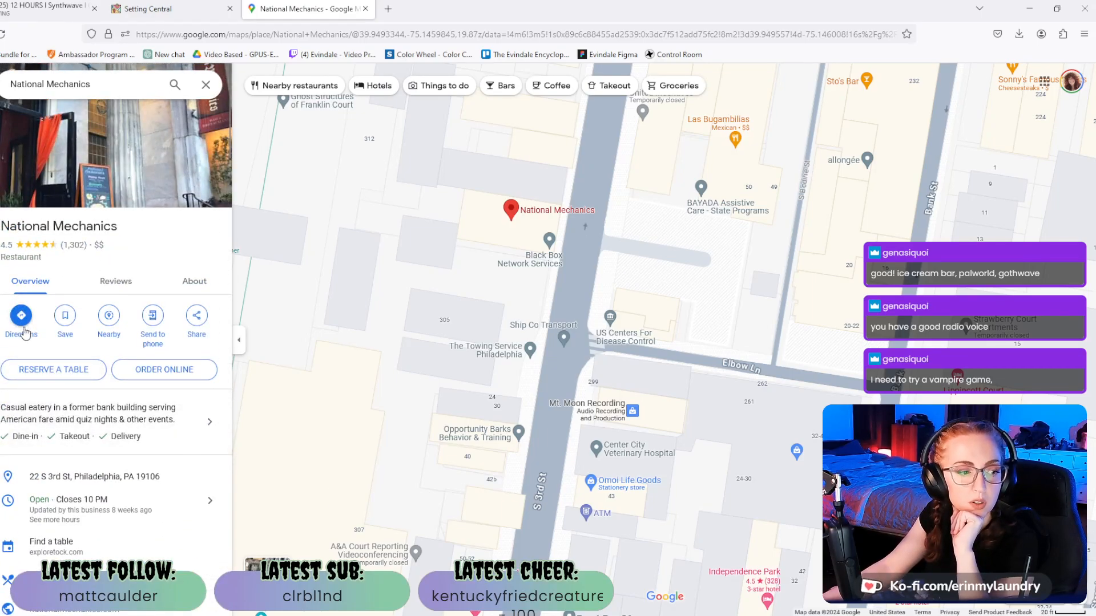
Browse the National Mechanics photos, view the full columned facade picture, and close the photo viewer.
scroll(24, 333, down, 8)
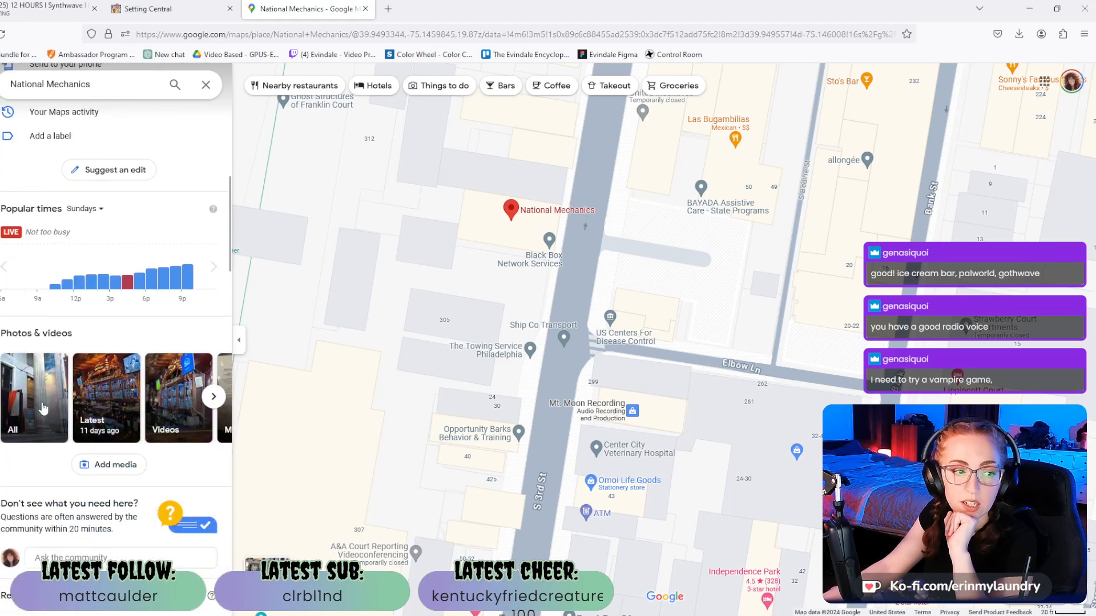
click(36, 420)
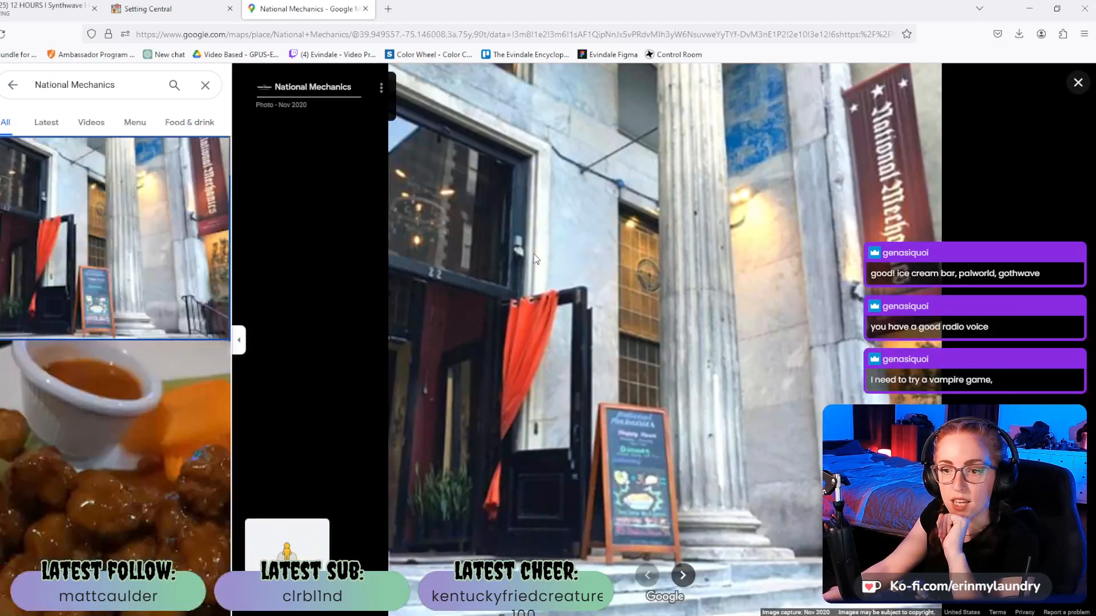
scroll(85, 313, down, 10)
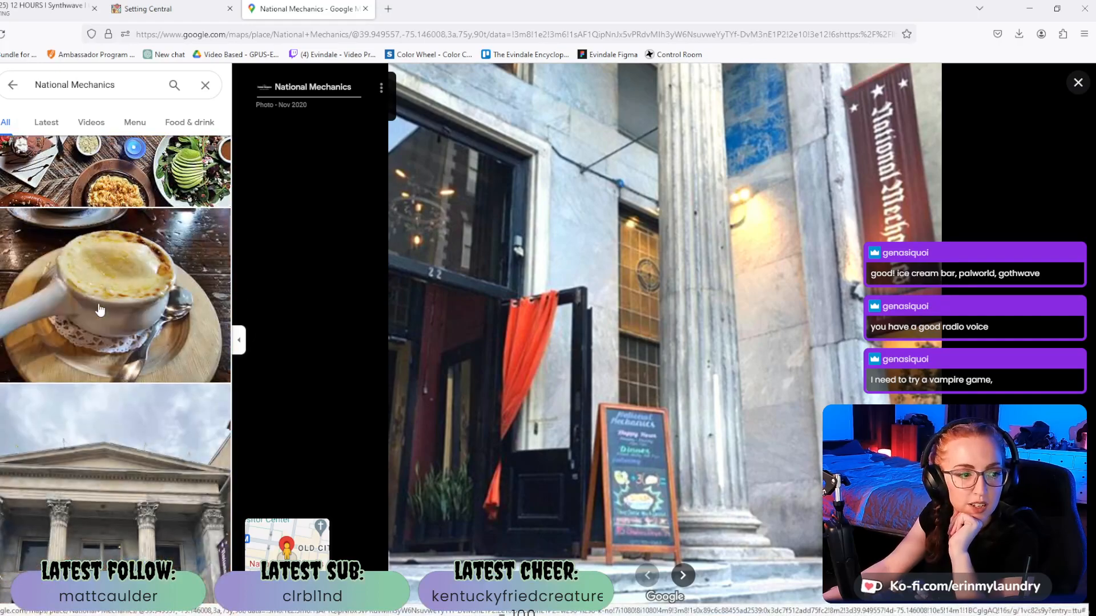
click(111, 338)
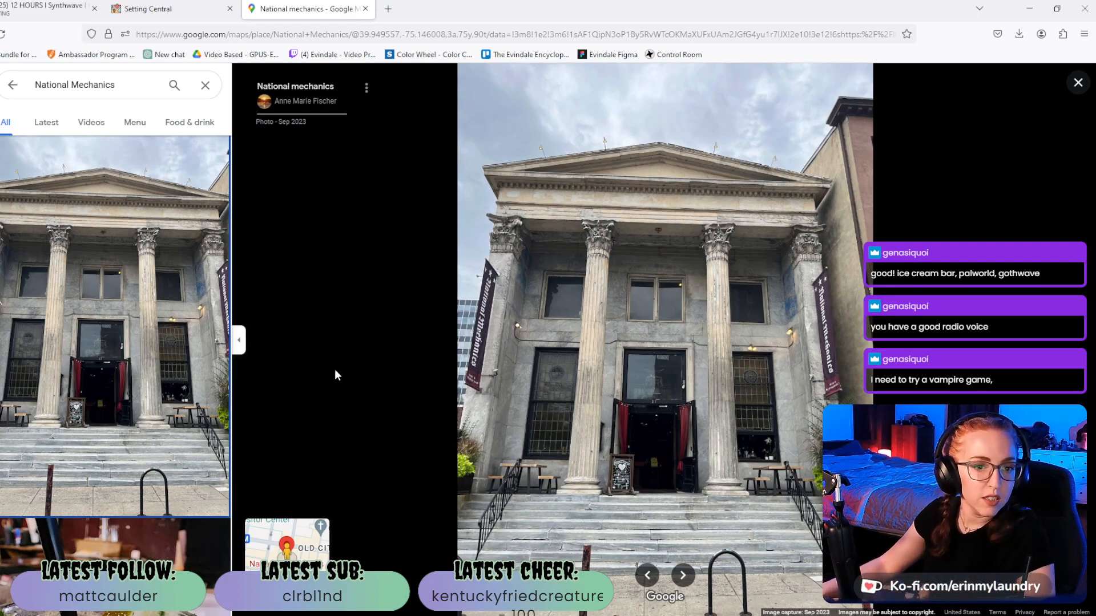
click(1078, 83)
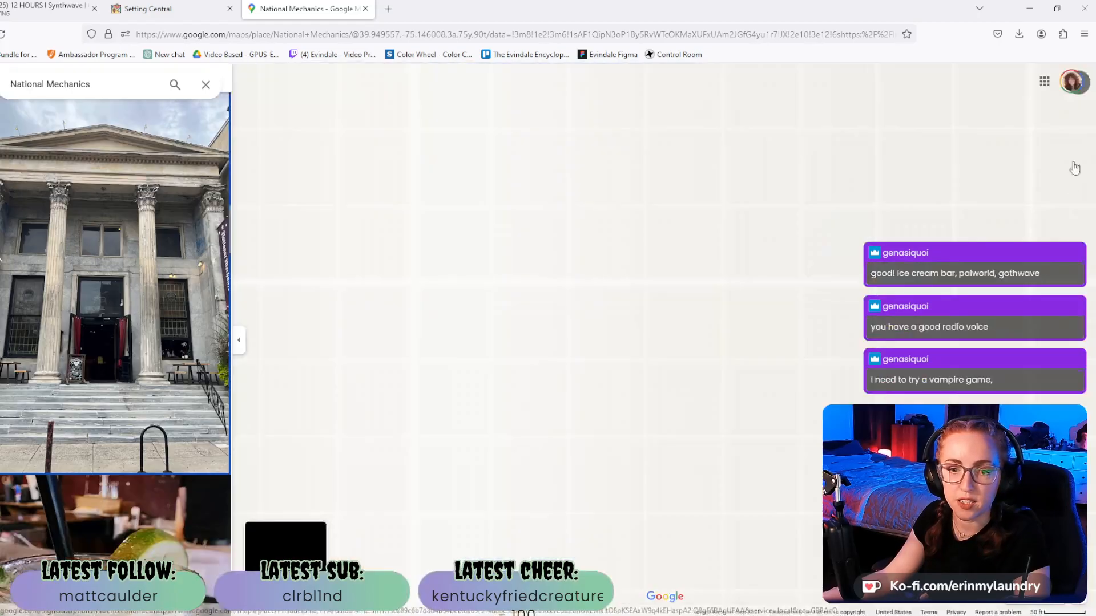
Examine the map blocks west of National Mechanics around Independence National Historical Park, the Liberty Bell and Independence Visitor Center.
scroll(597, 286, down, 3)
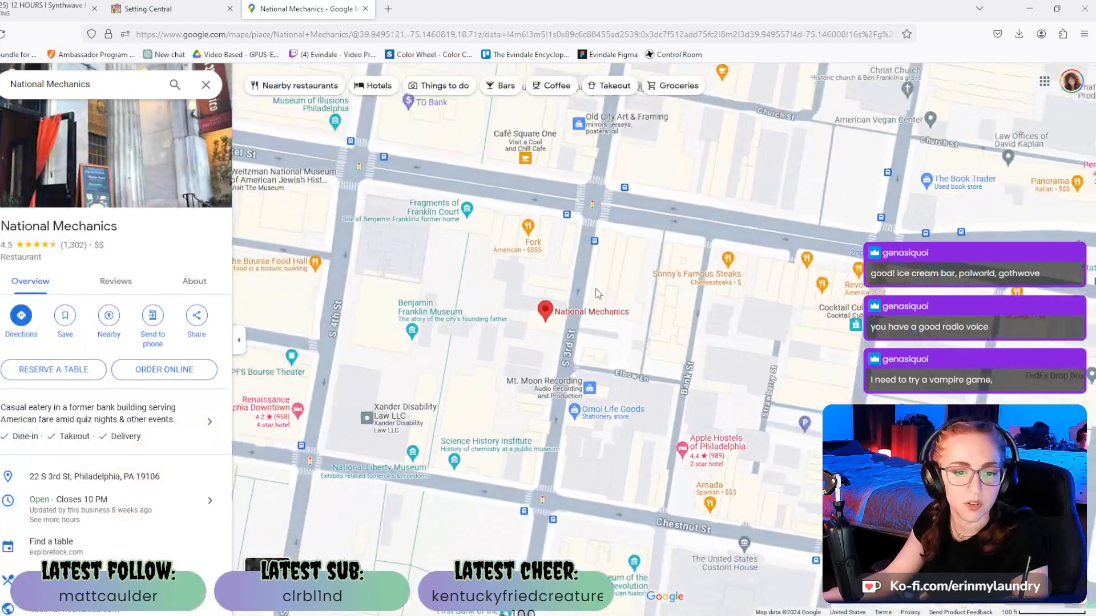
scroll(593, 291, down, 3)
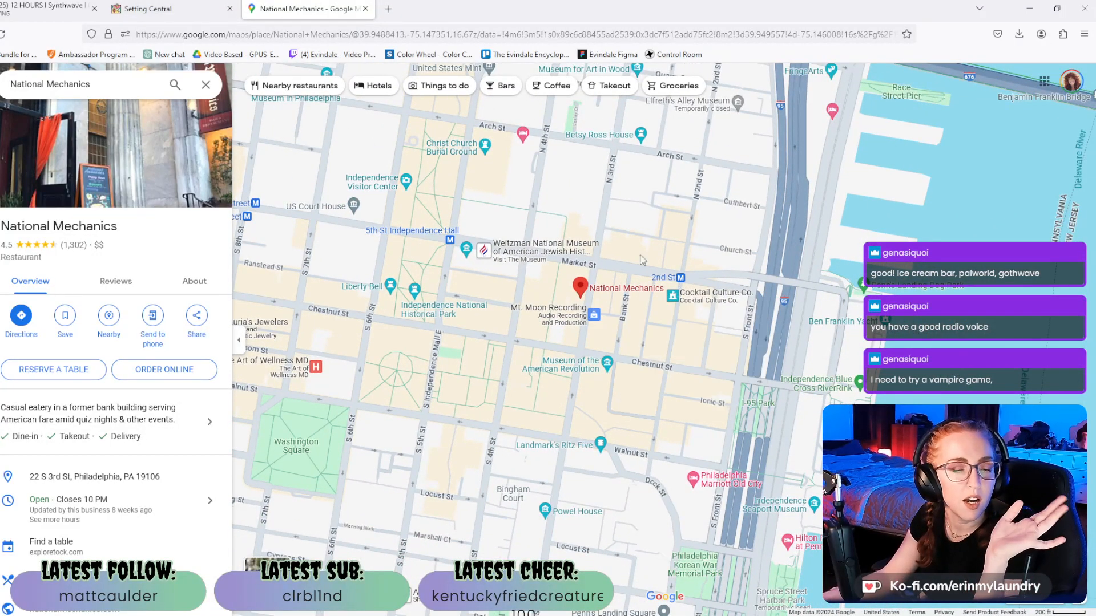
drag(513, 207, 700, 259)
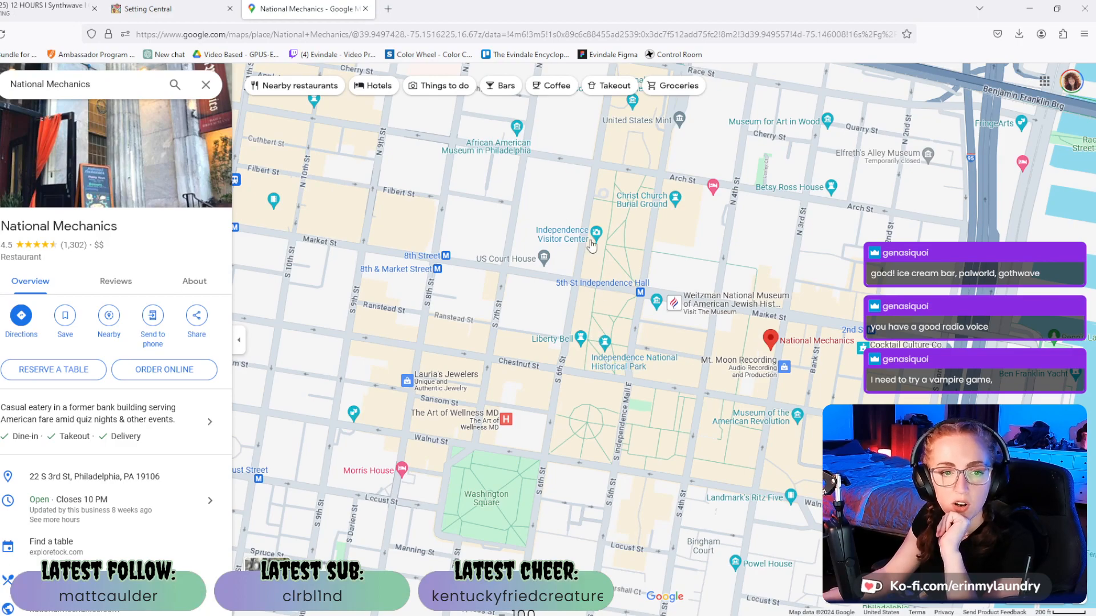
mouse_move(594, 235)
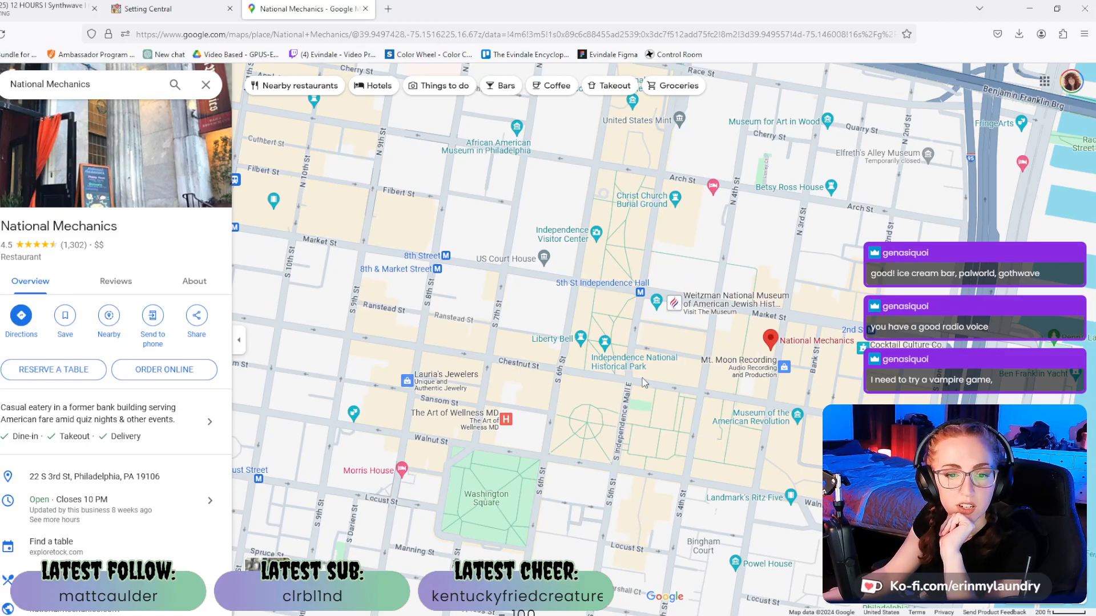
mouse_move(635, 371)
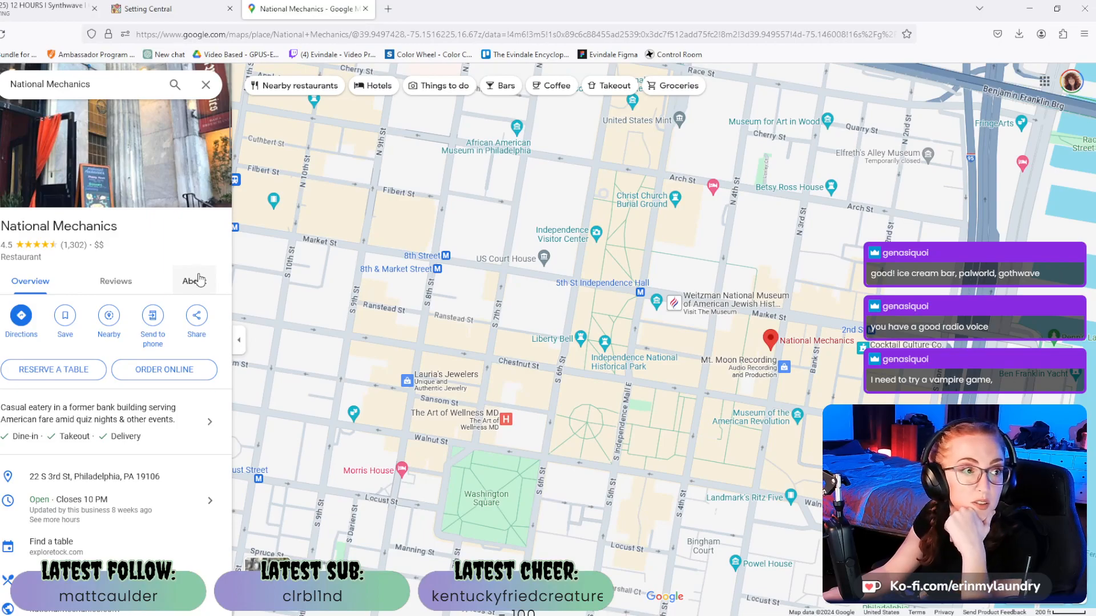
In Notion's Setting Central, create the campaign option Philly by Night for the Philadelphia entry and remove Cool Campaign Name from it.
click(149, 8)
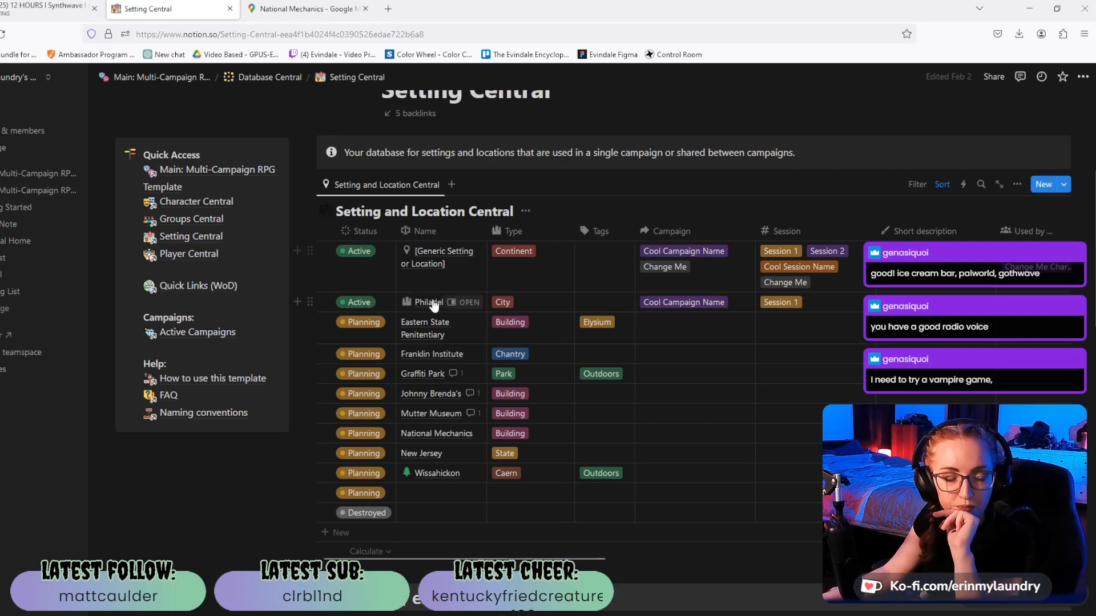
click(713, 304)
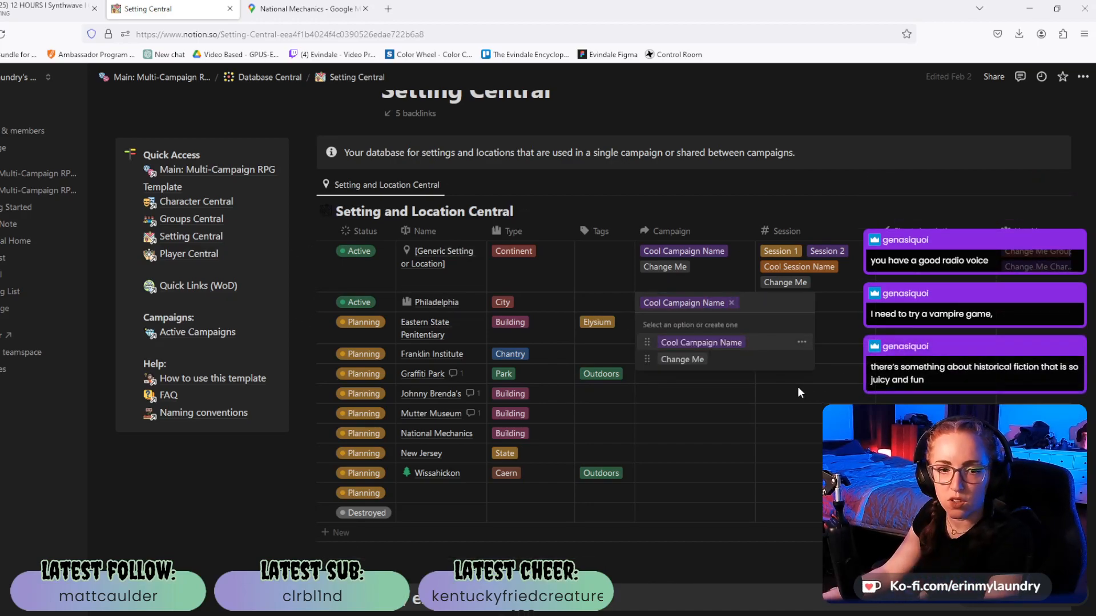
text(Philly )
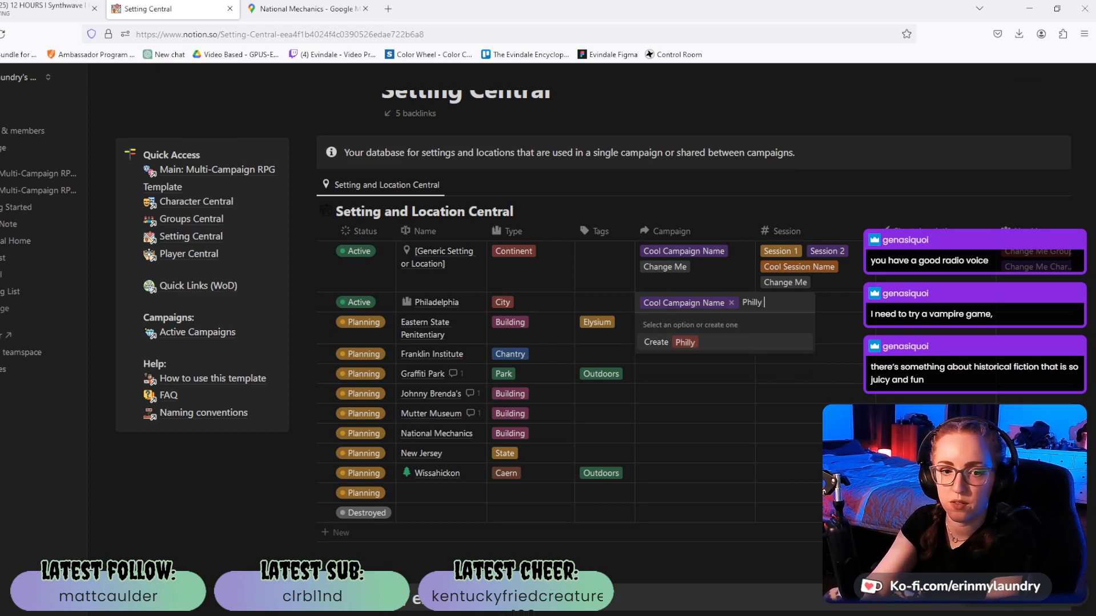
text(by Night)
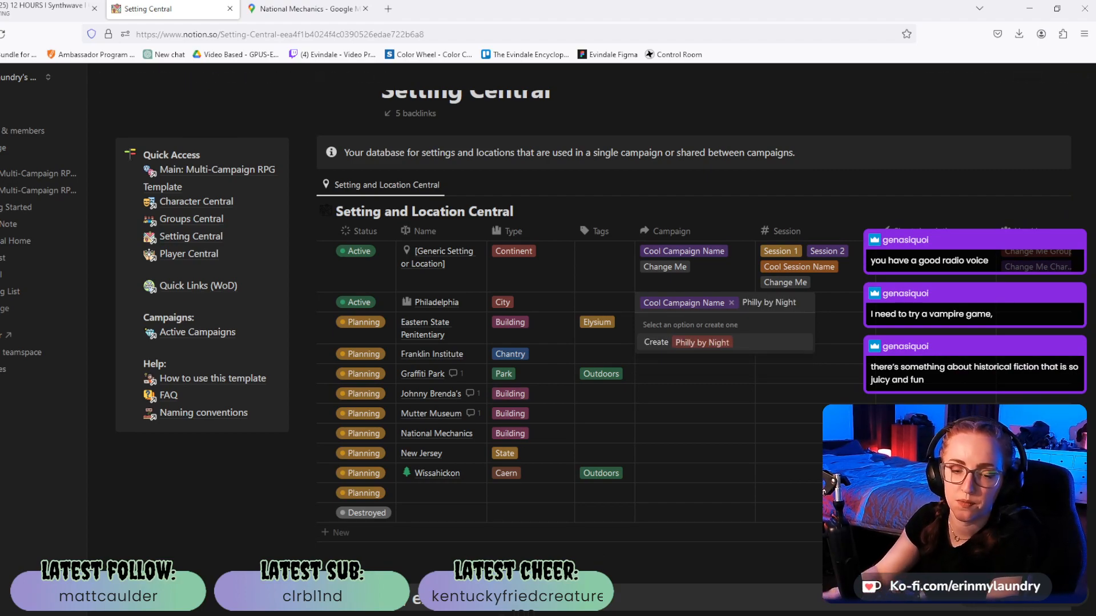
key(Return)
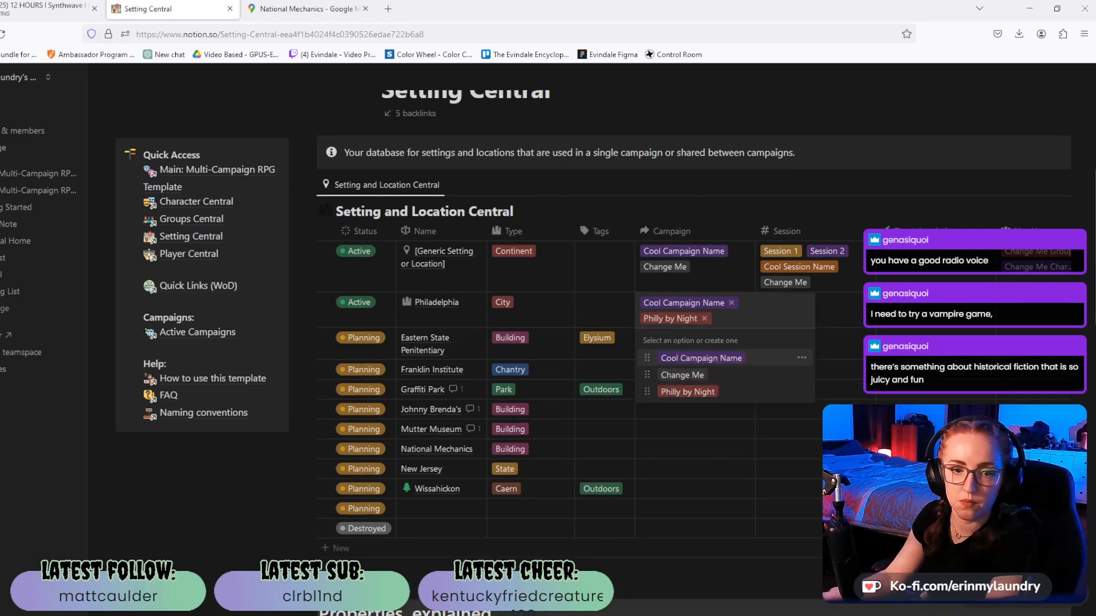
click(732, 303)
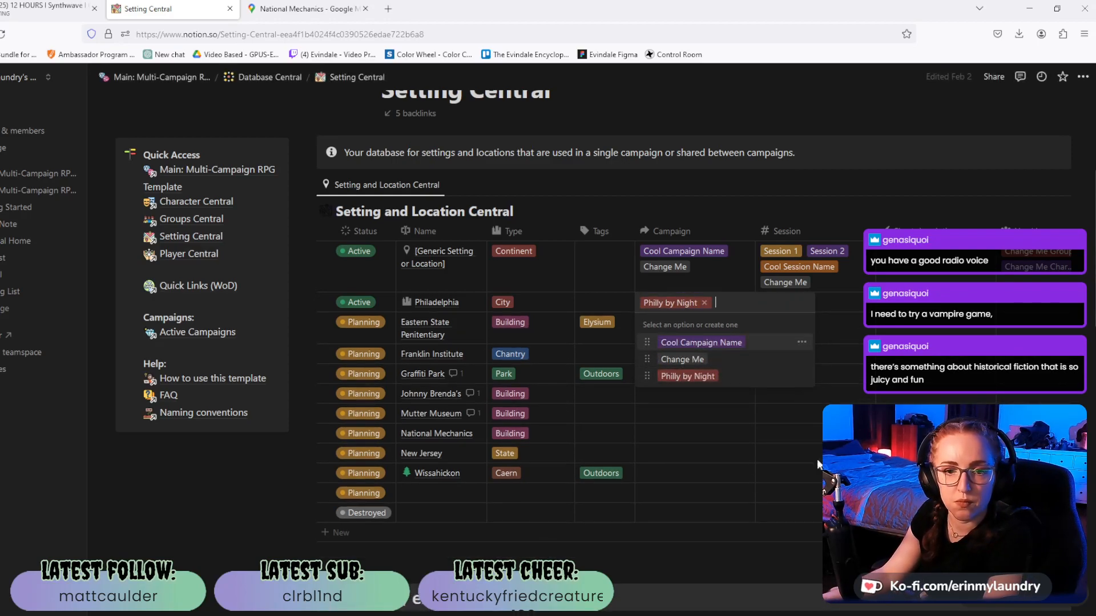
click(836, 292)
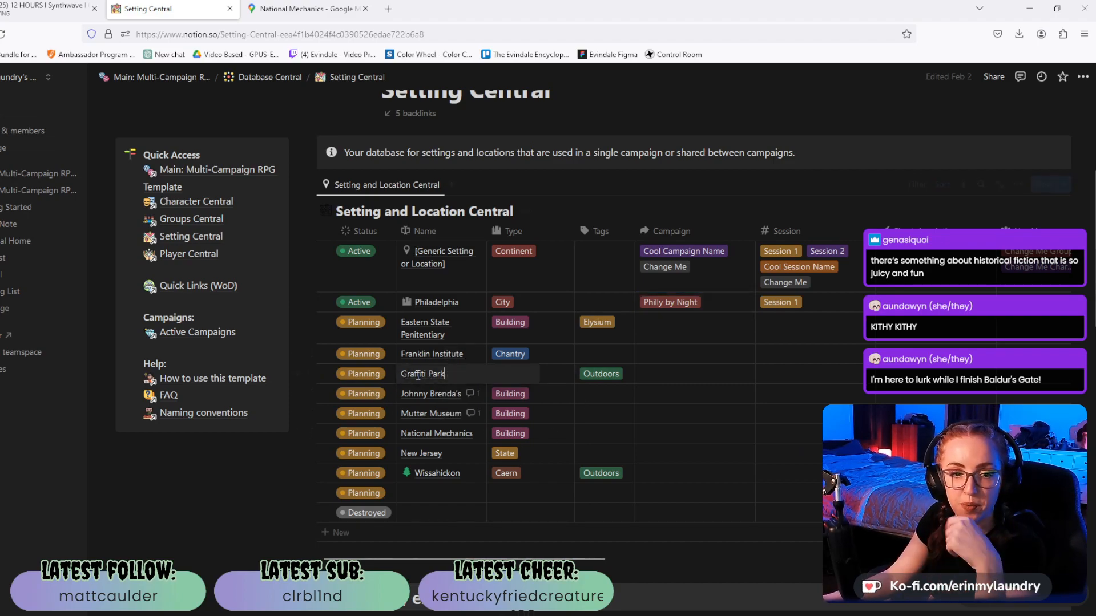
Open the Graffiti Park entry, review its properties and comment, and set its campaign to Philly by Night.
click(478, 382)
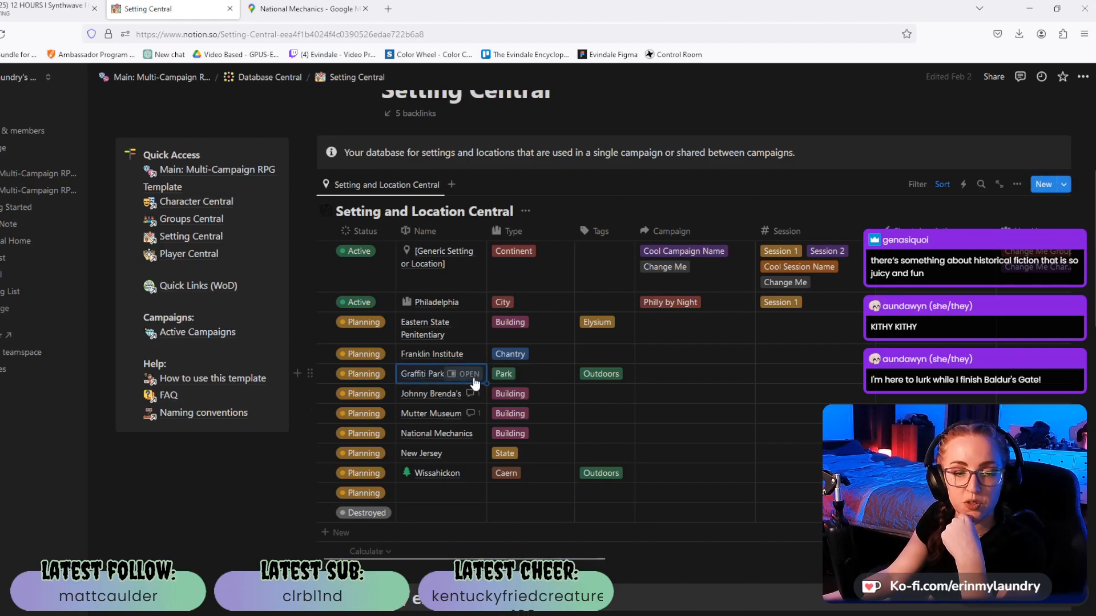
click(474, 376)
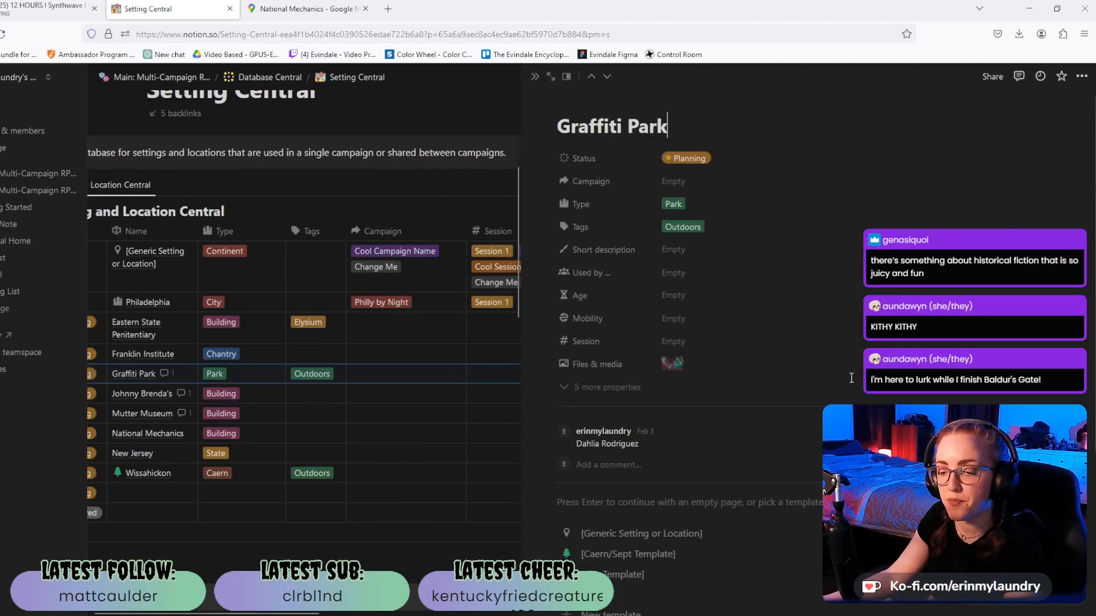
scroll(846, 298, down, 2)
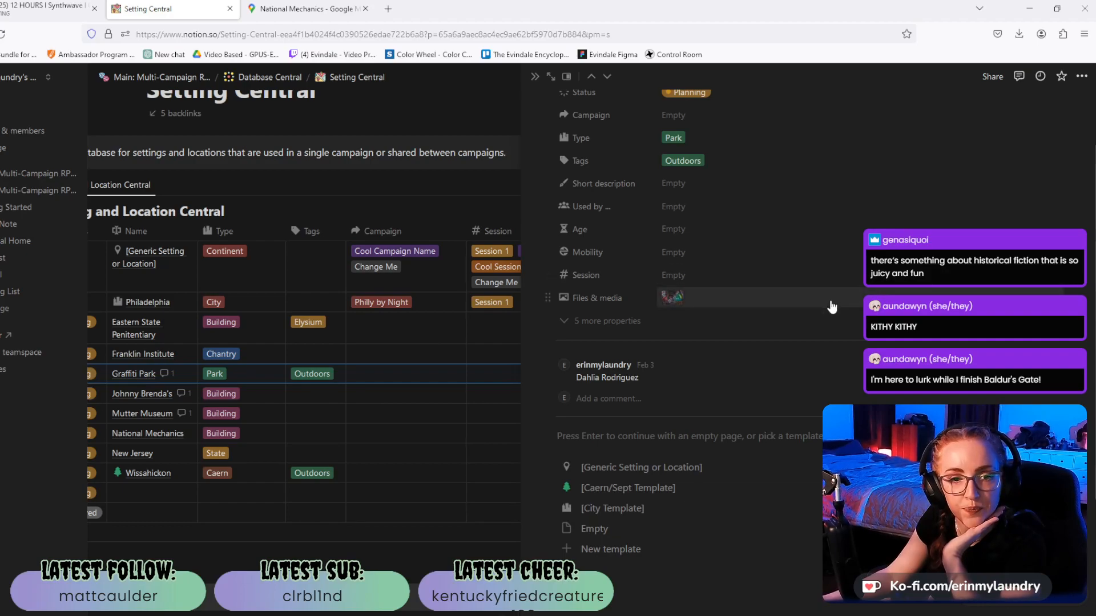
scroll(825, 302, up, 2)
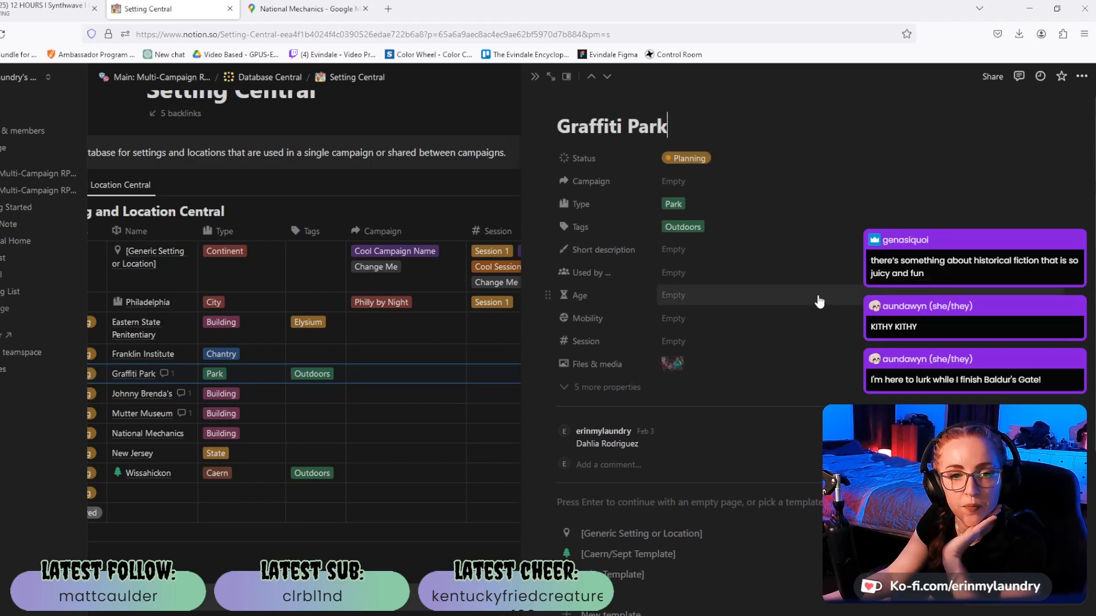
scroll(818, 300, down, 3)
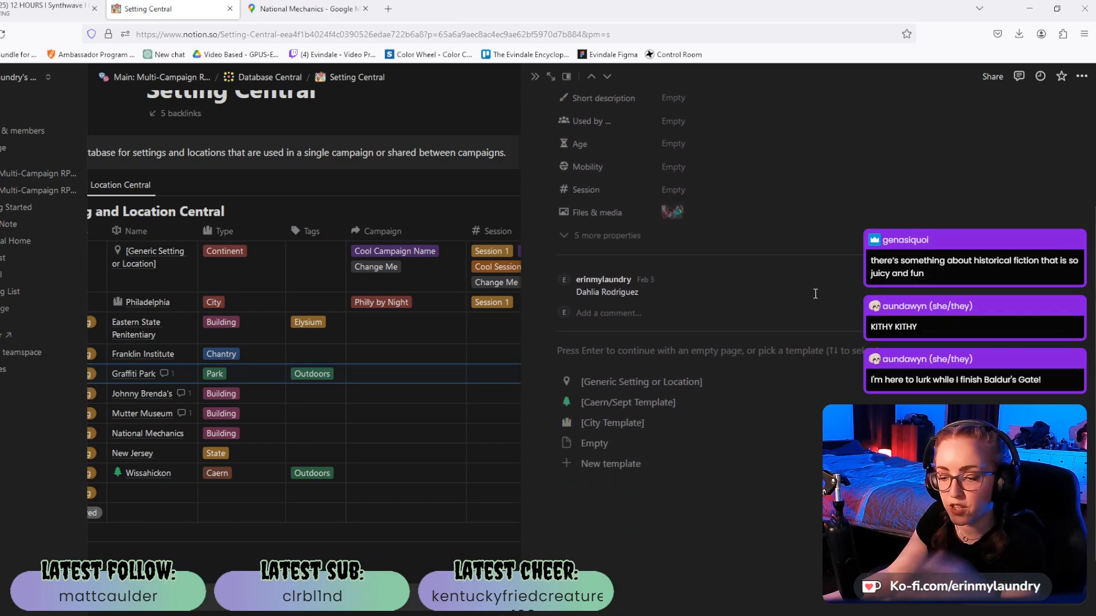
scroll(805, 295, up, 3)
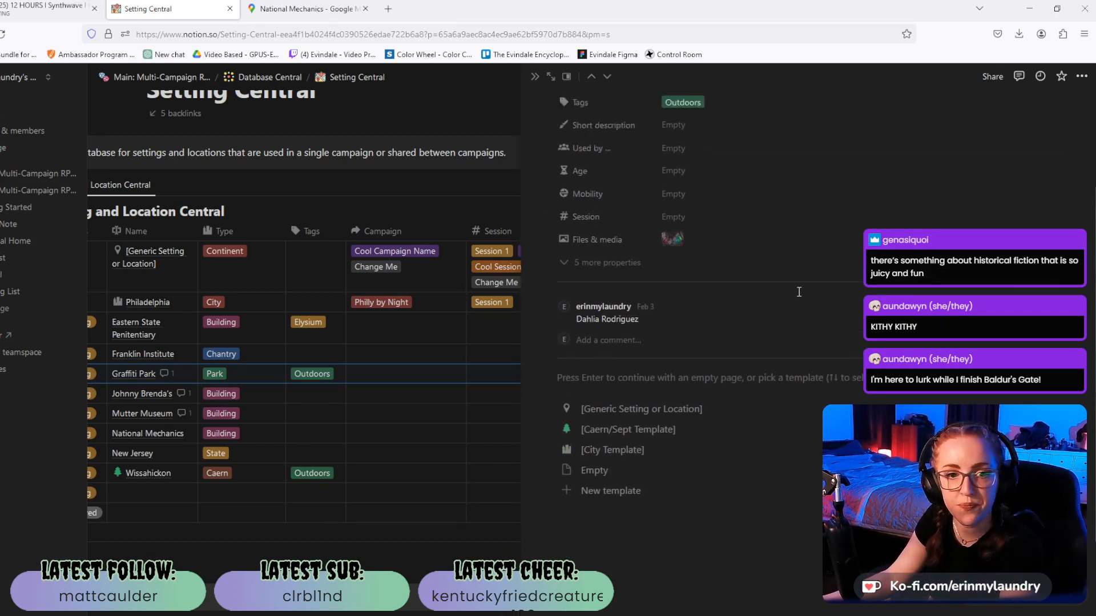
click(675, 182)
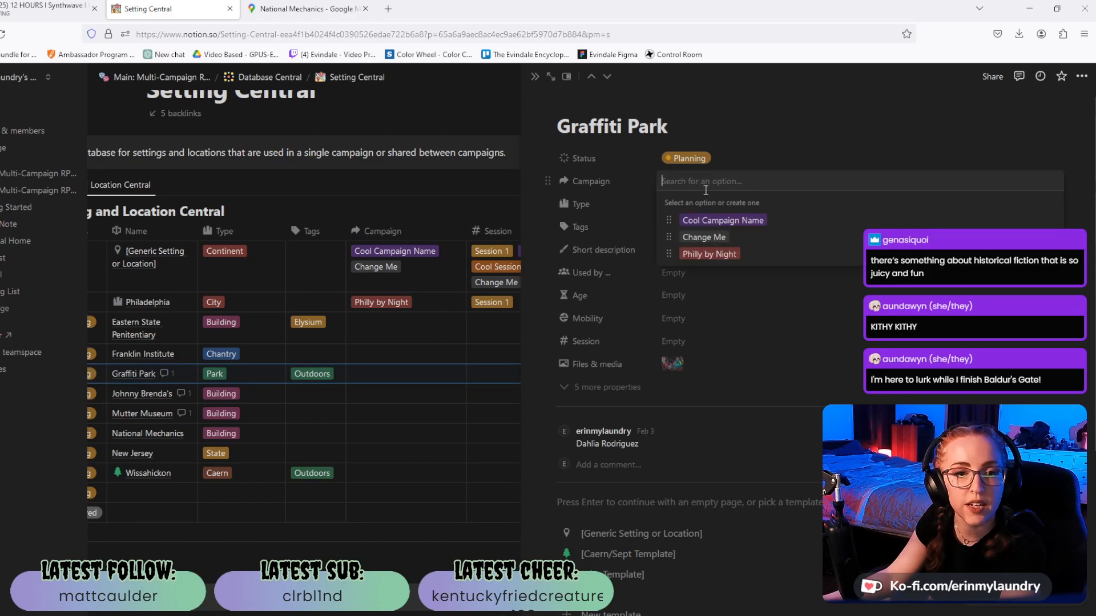
click(709, 254)
click(841, 332)
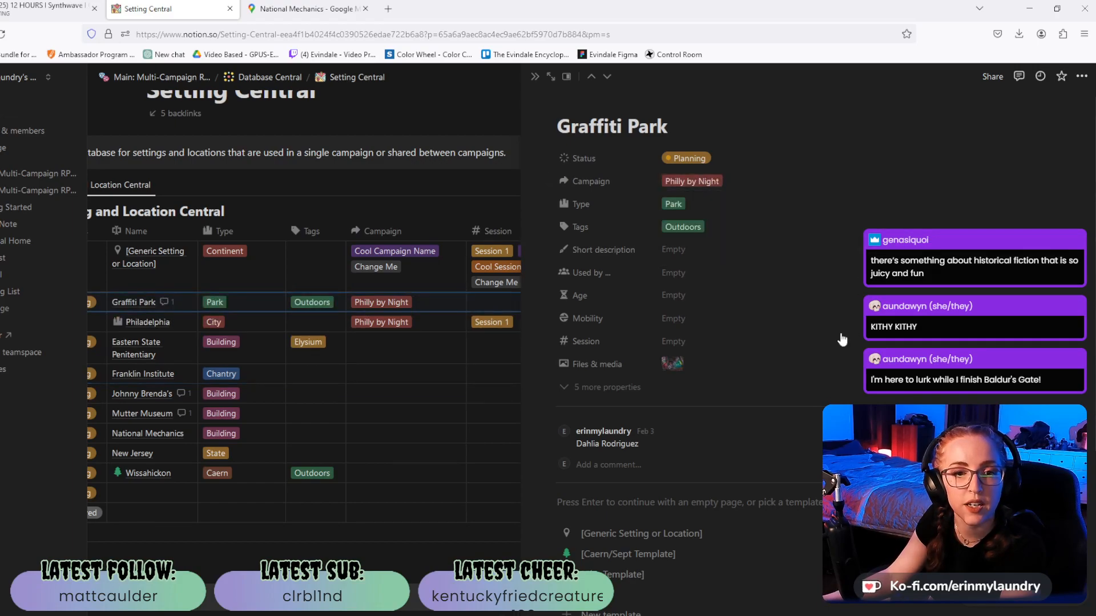
Switch to Google Maps, locate Graffiti Pier on the Delaware River northeast of Old City, and open its place details.
click(688, 252)
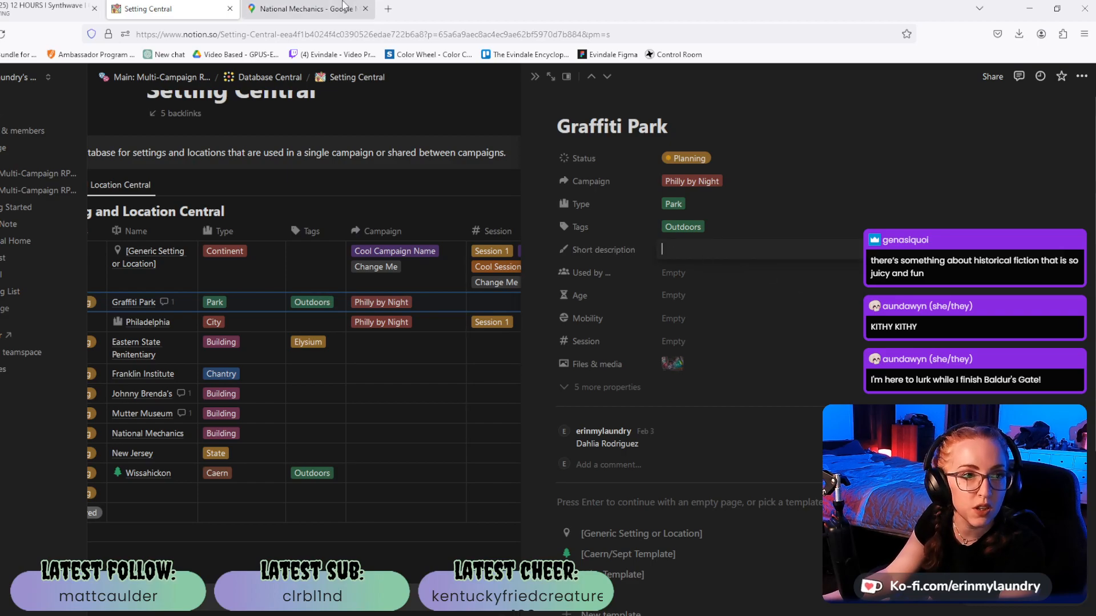
click(308, 9)
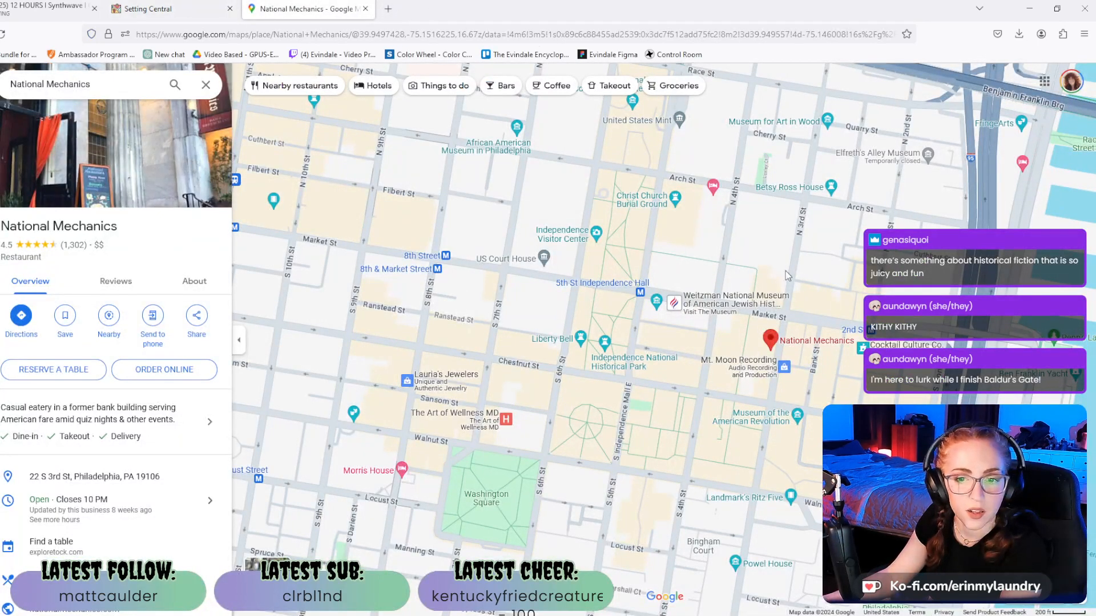
drag(902, 201, 627, 280)
drag(772, 176, 741, 427)
drag(723, 166, 702, 391)
drag(799, 217, 596, 419)
drag(781, 294, 429, 403)
drag(627, 262, 486, 428)
click(843, 277)
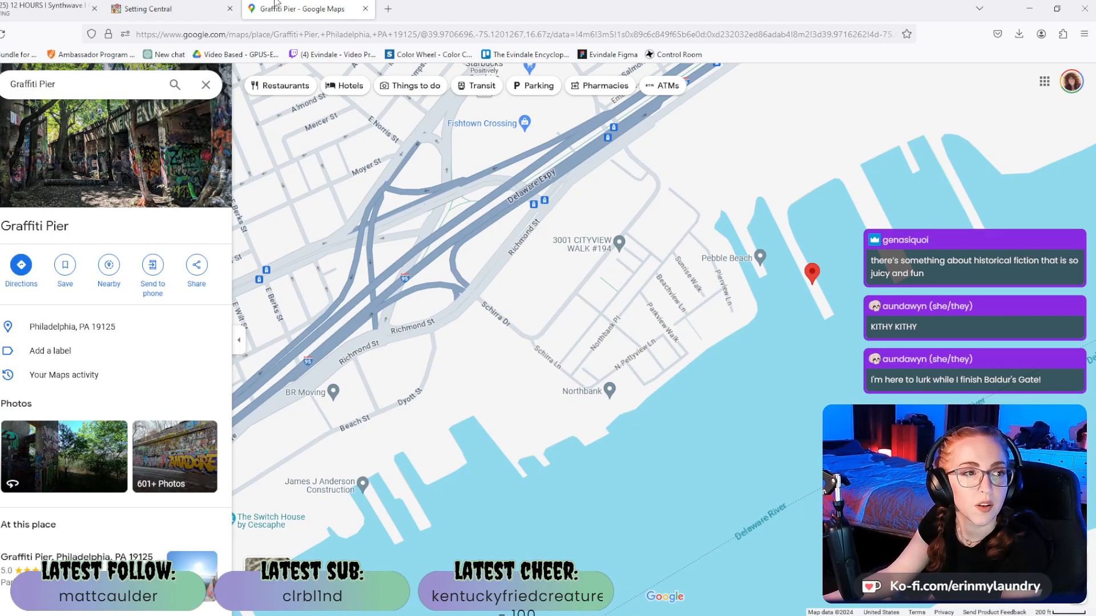
Return to the Graffiti Park entry in Notion and rename it Graffiti Pier.
click(144, 12)
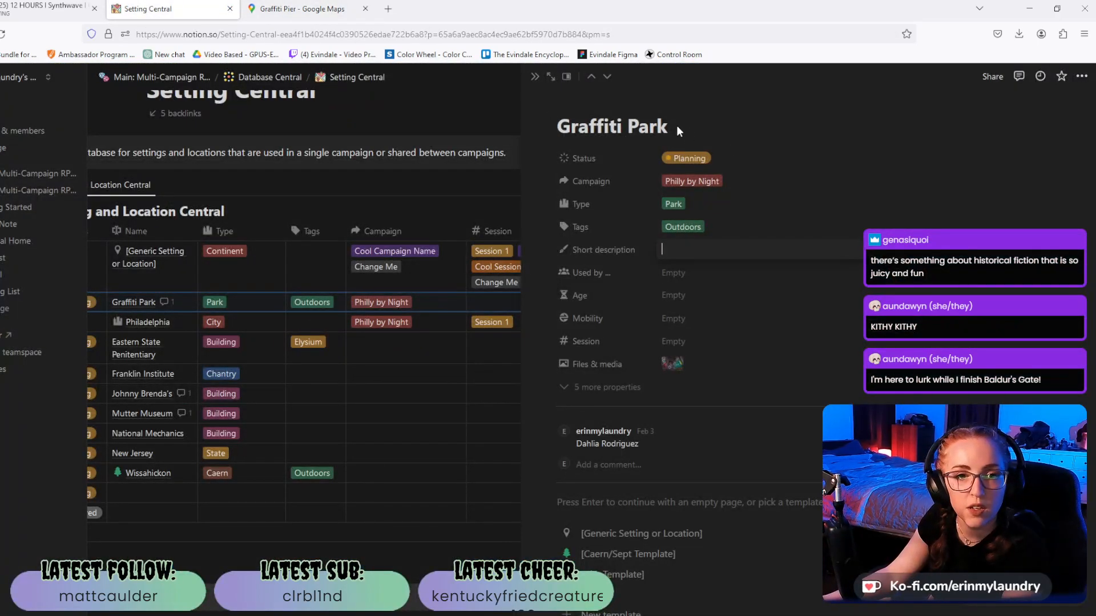
drag(667, 126, 642, 126)
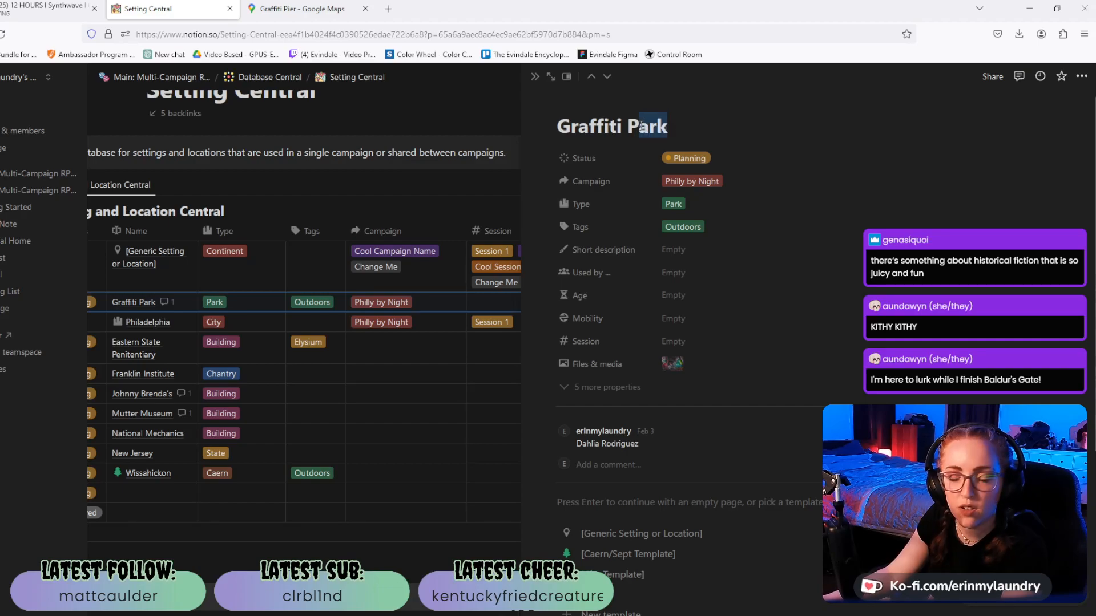
text(ier)
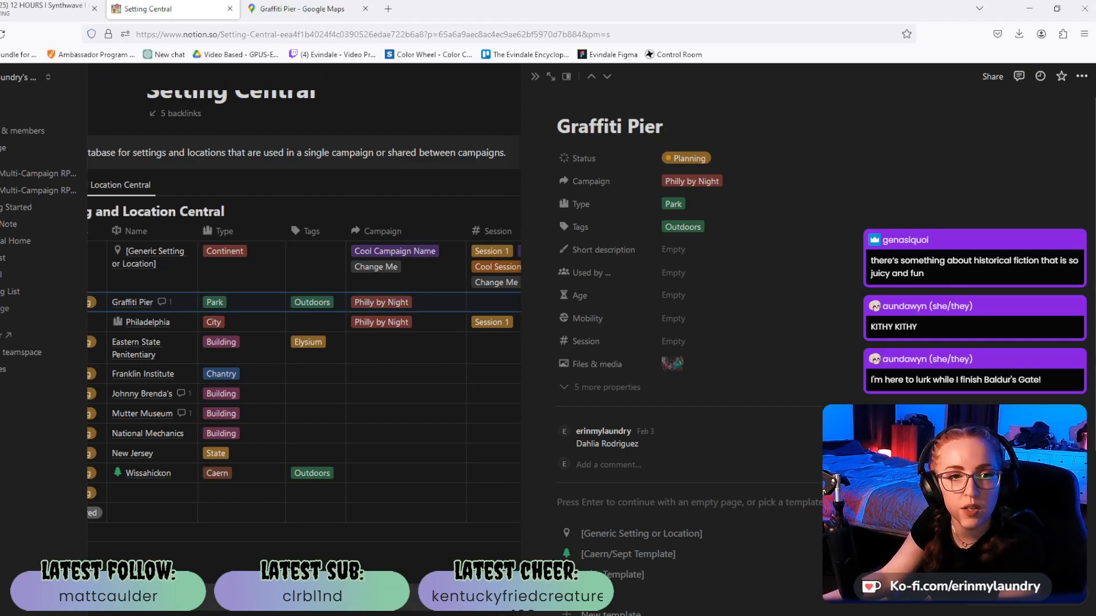
click(798, 308)
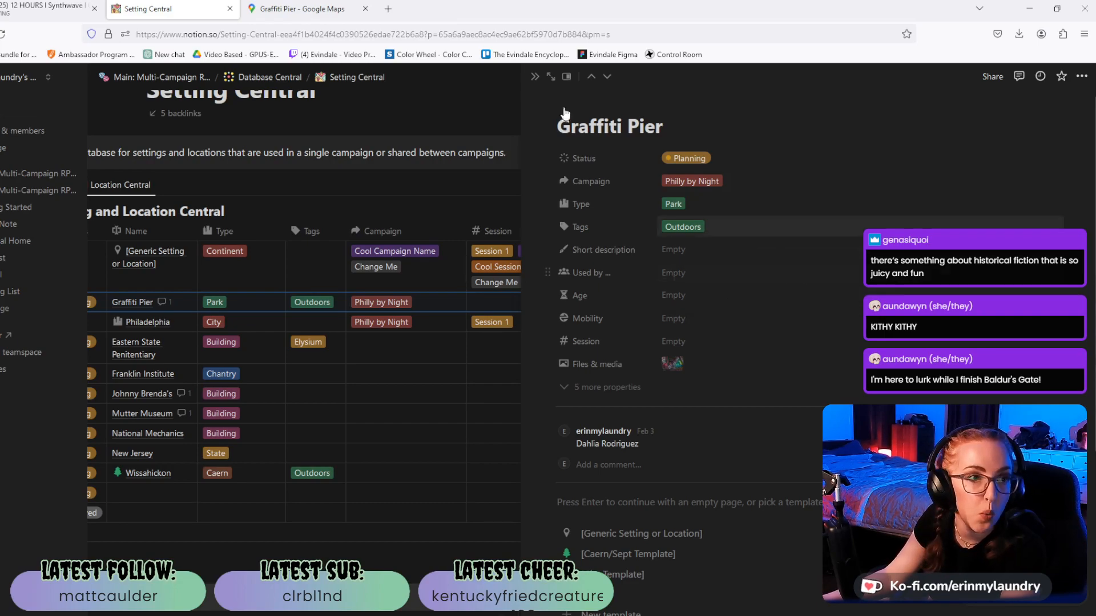
Switch to Google Maps, look through Graffiti Pier's photos, and enlarge the one showing the concrete pier extending into the river.
click(302, 8)
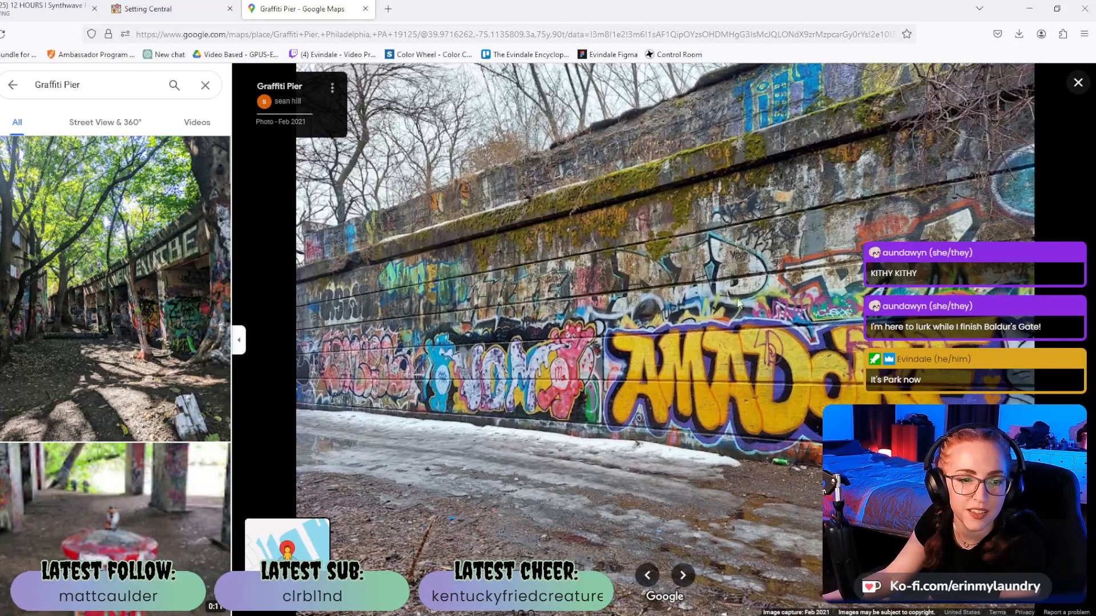
scroll(149, 352, down, 5)
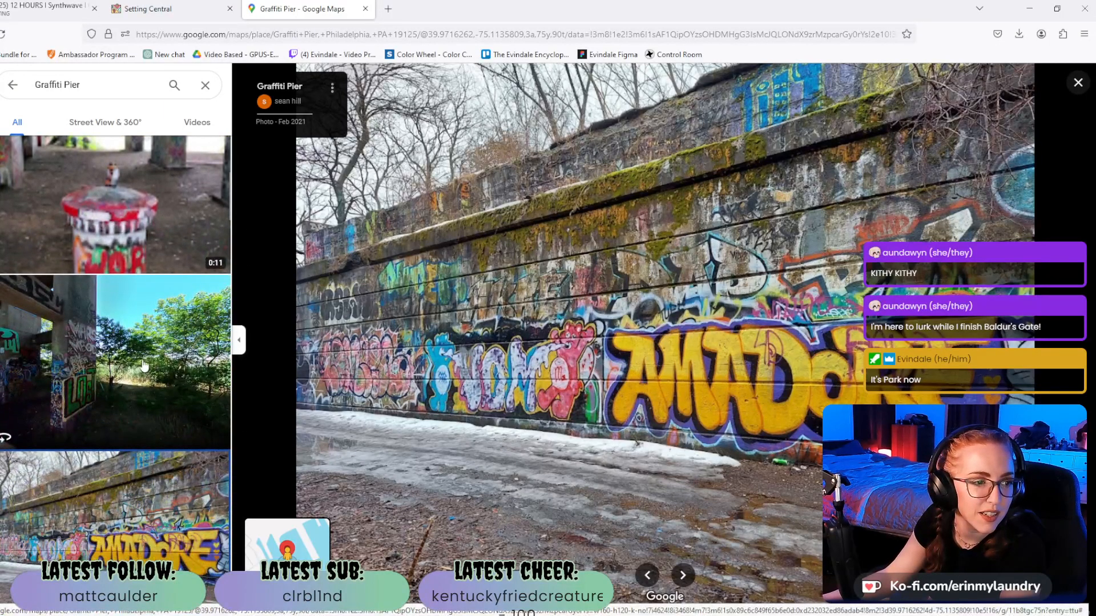
scroll(154, 360, down, 3)
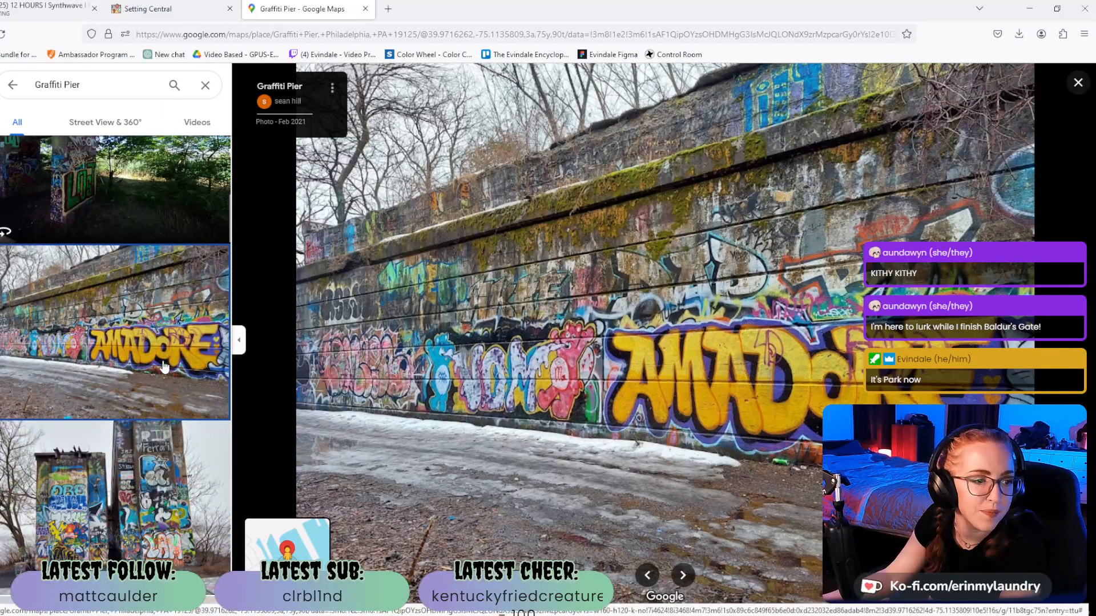
scroll(110, 338, down, 3)
scroll(110, 338, down, 1)
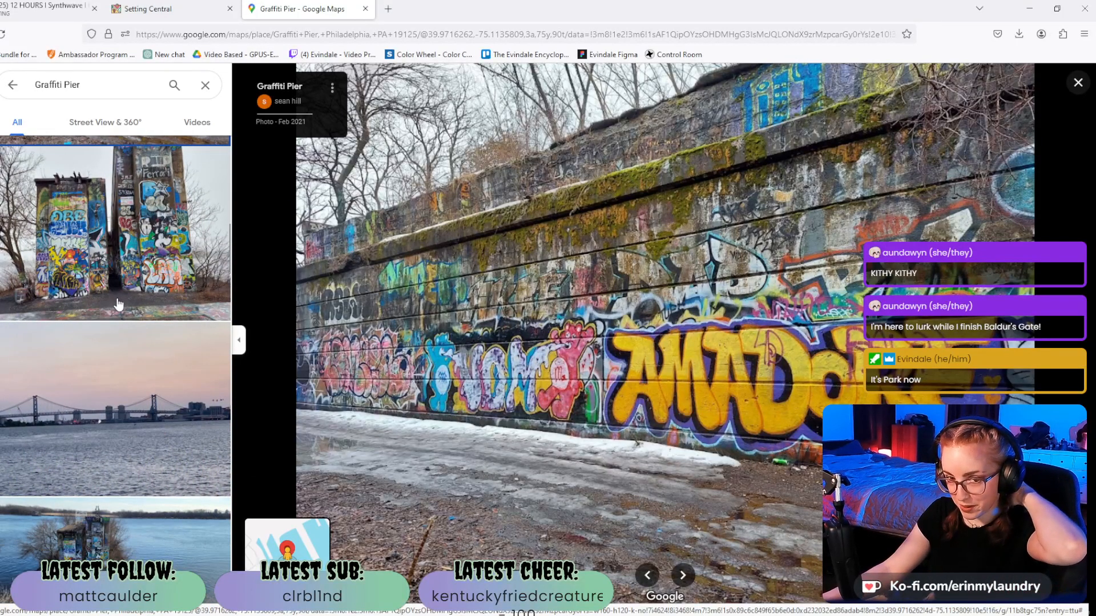
scroll(106, 319, down, 3)
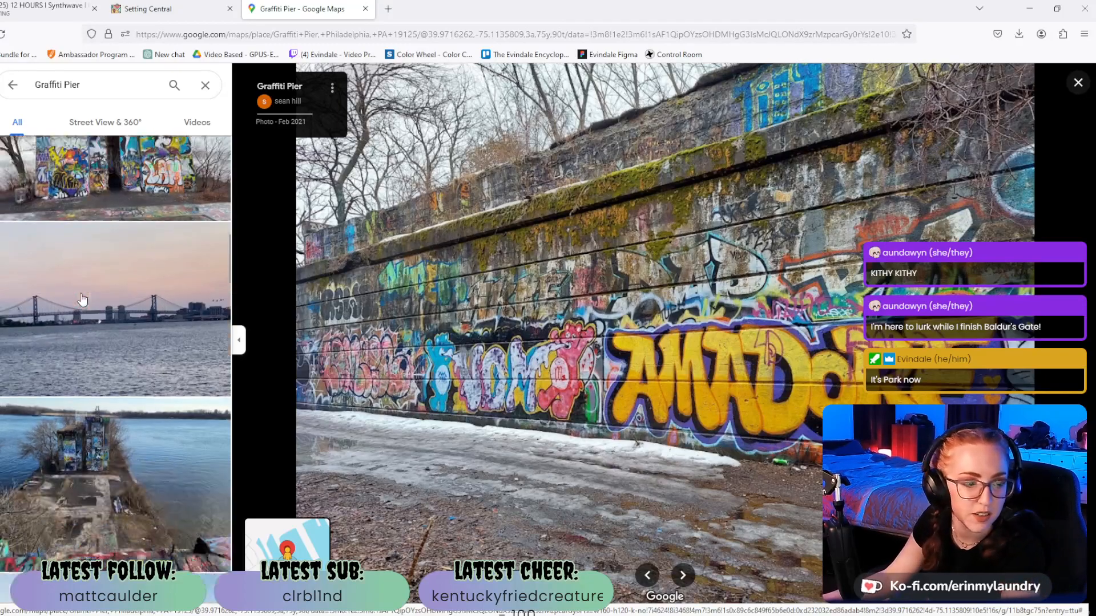
click(108, 360)
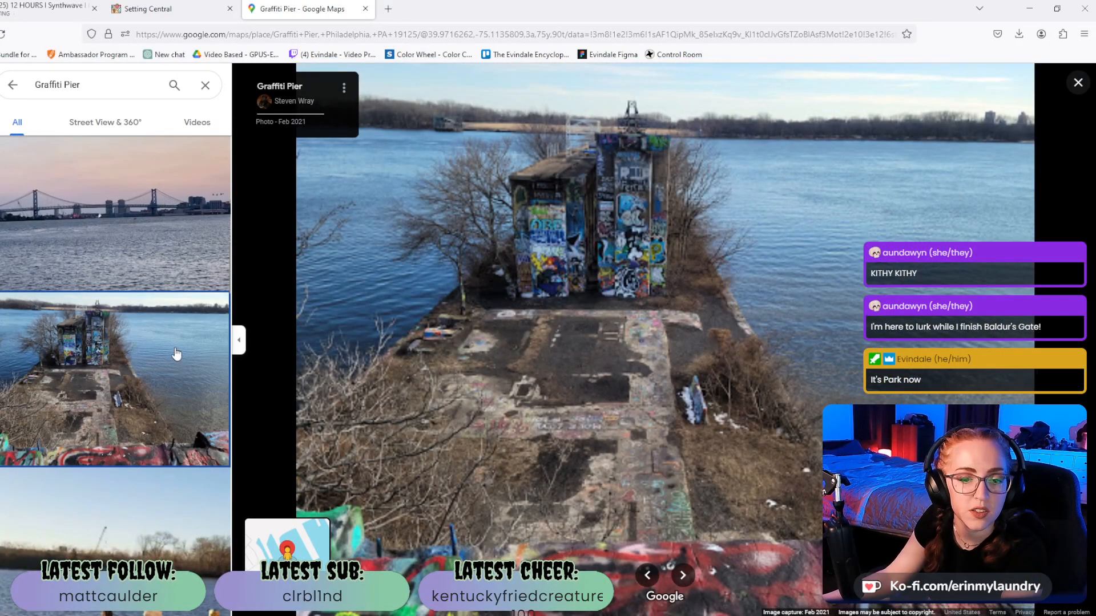
Look further through the Graffiti Pier photos and enlarge the close-up of the two bollards painted as faces.
scroll(133, 327, down, 1)
scroll(133, 326, down, 5)
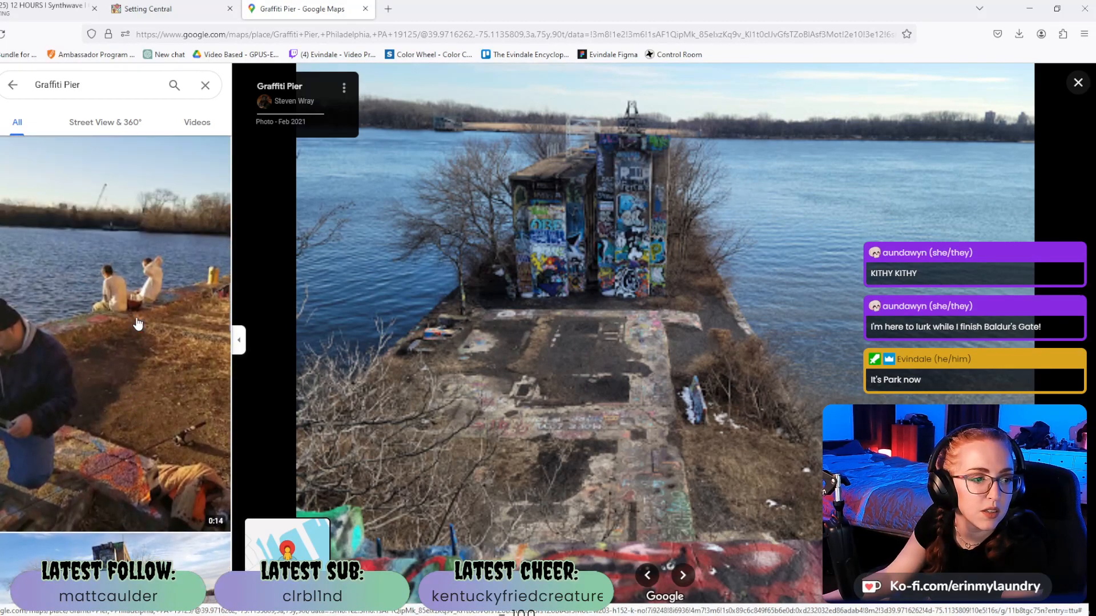
scroll(138, 323, down, 4)
scroll(138, 323, down, 5)
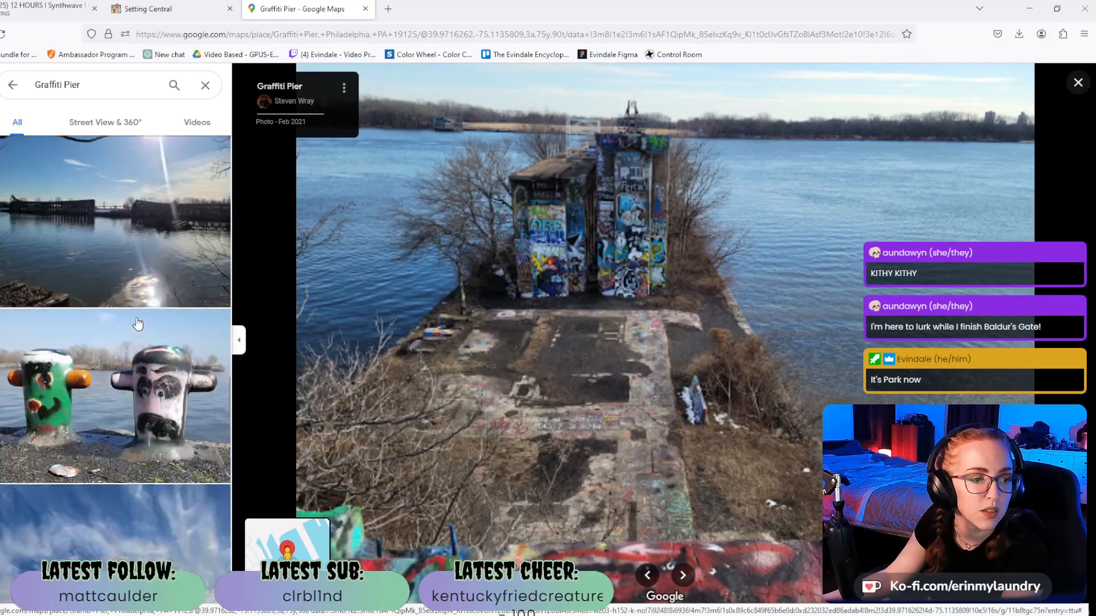
scroll(137, 323, down, 1)
click(138, 321)
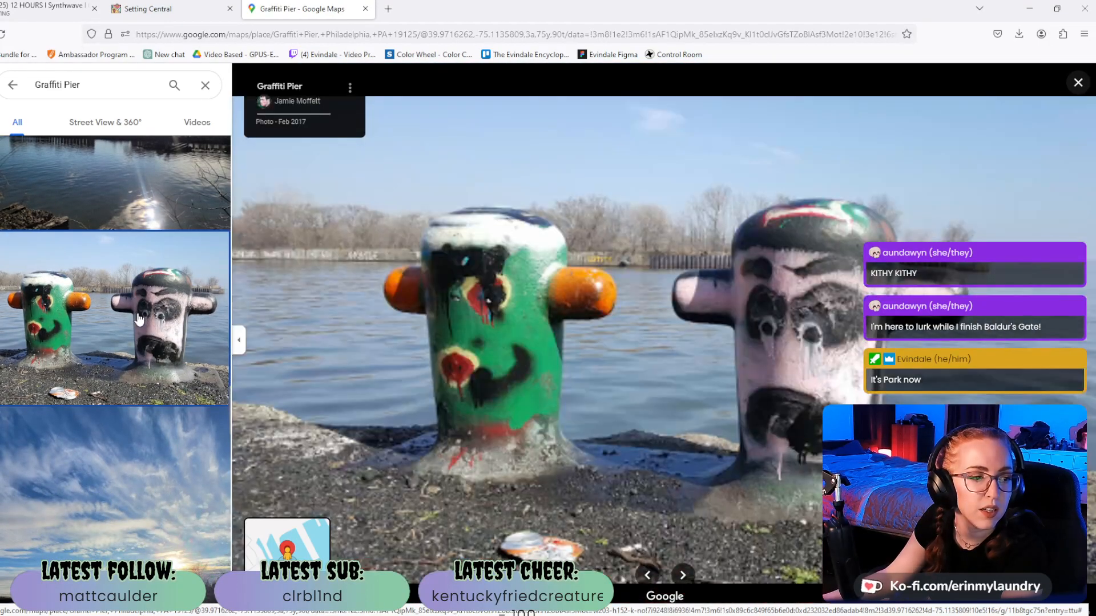
Continue through the Graffiti Pier photos and enlarge the one of the fenced-off area with graffiti-covered barriers.
scroll(138, 320, down, 4)
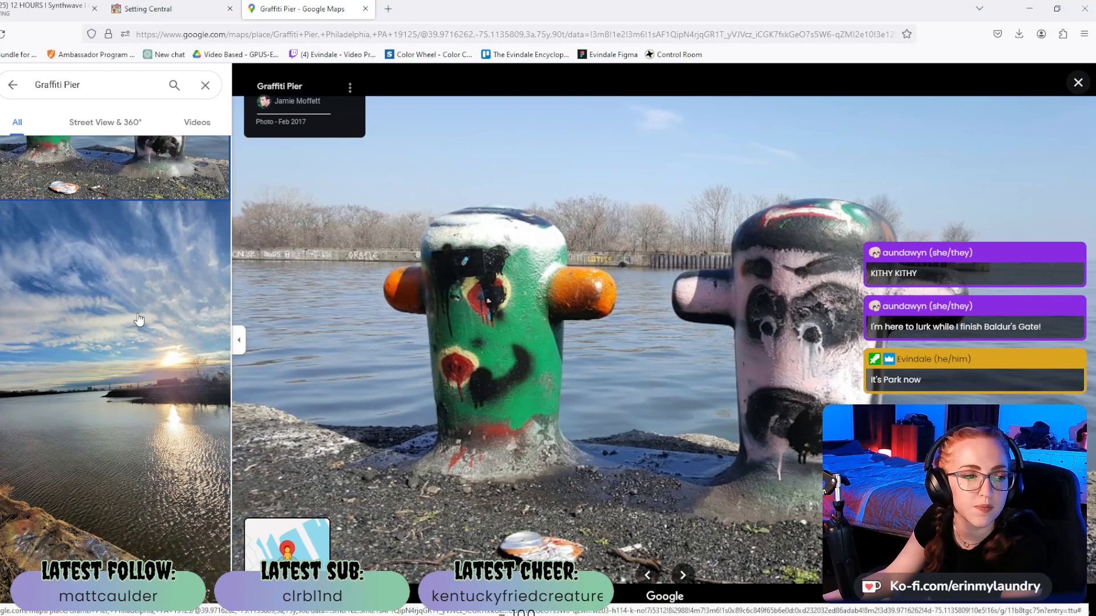
scroll(138, 319, down, 5)
scroll(138, 320, down, 10)
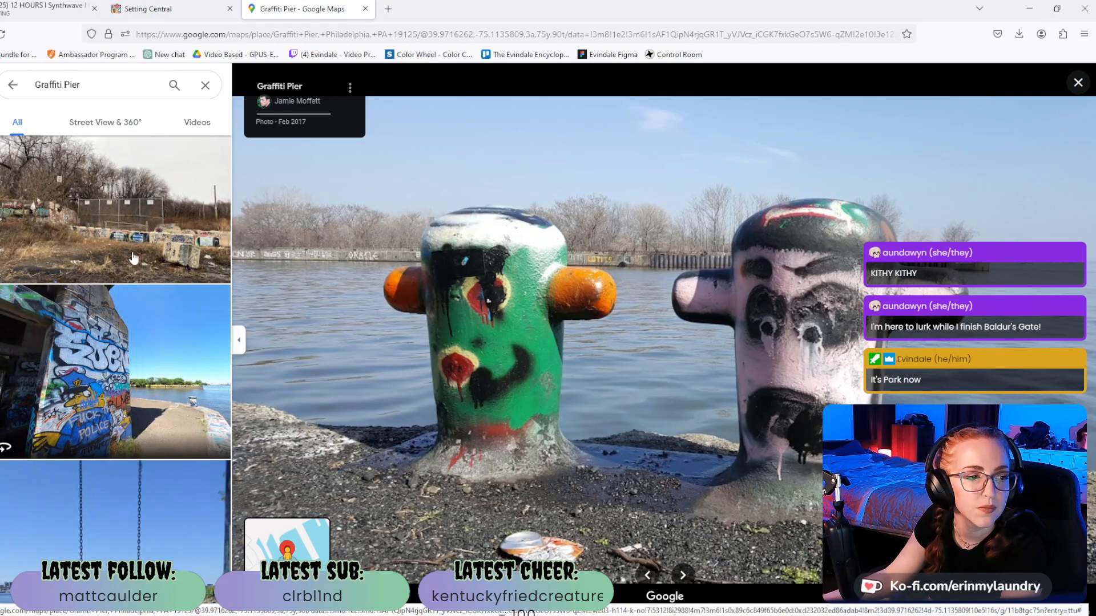
click(133, 258)
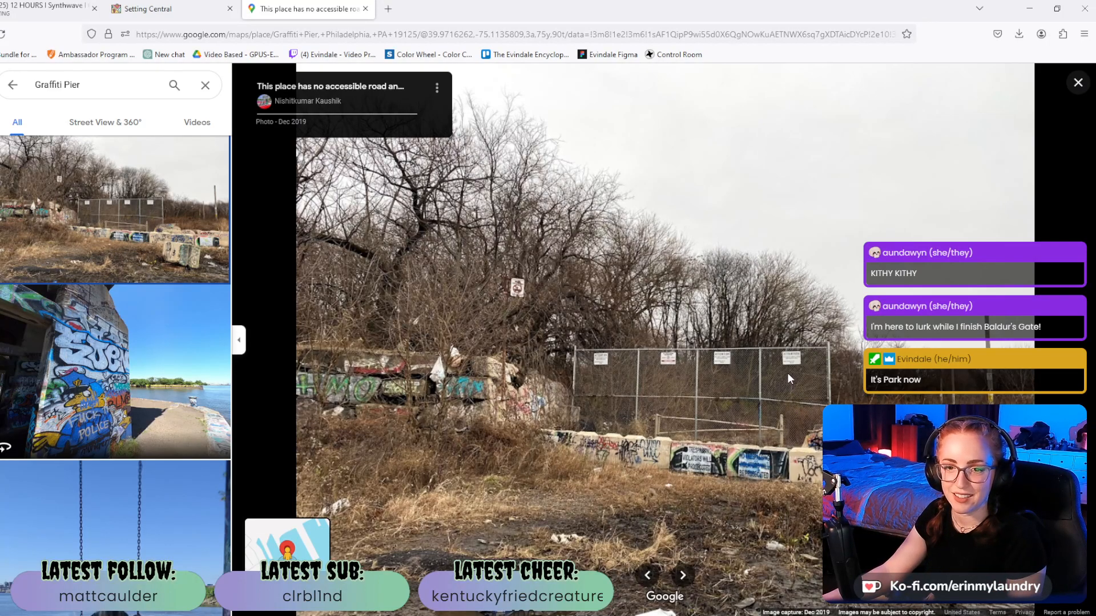
Examine the remaining Graffiti Pier photos for setting details, and return to the place details on the map.
scroll(174, 429, down, 3)
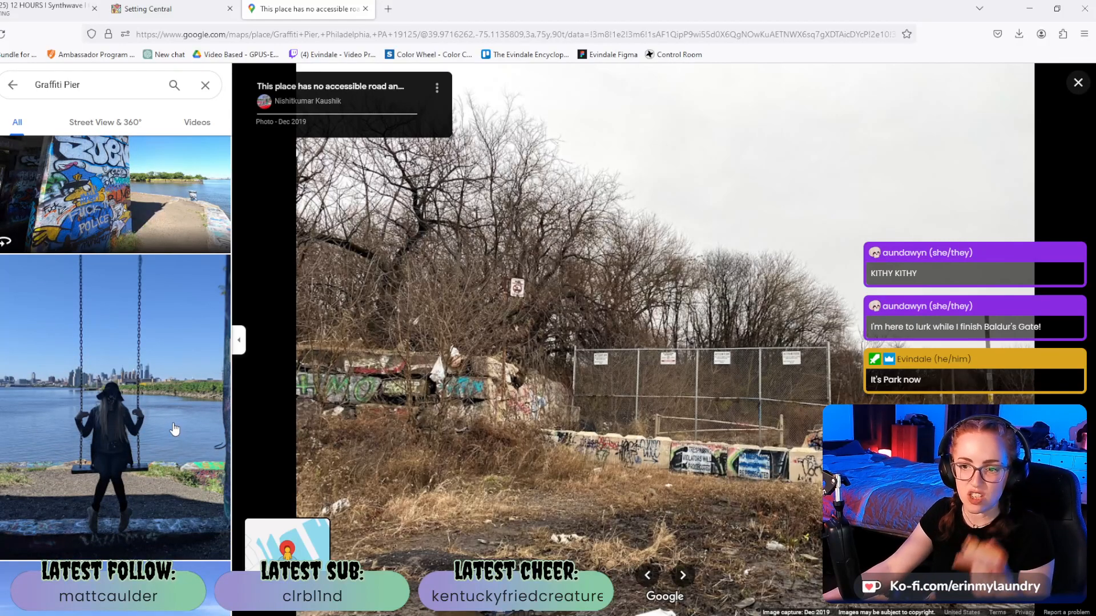
scroll(174, 429, down, 10)
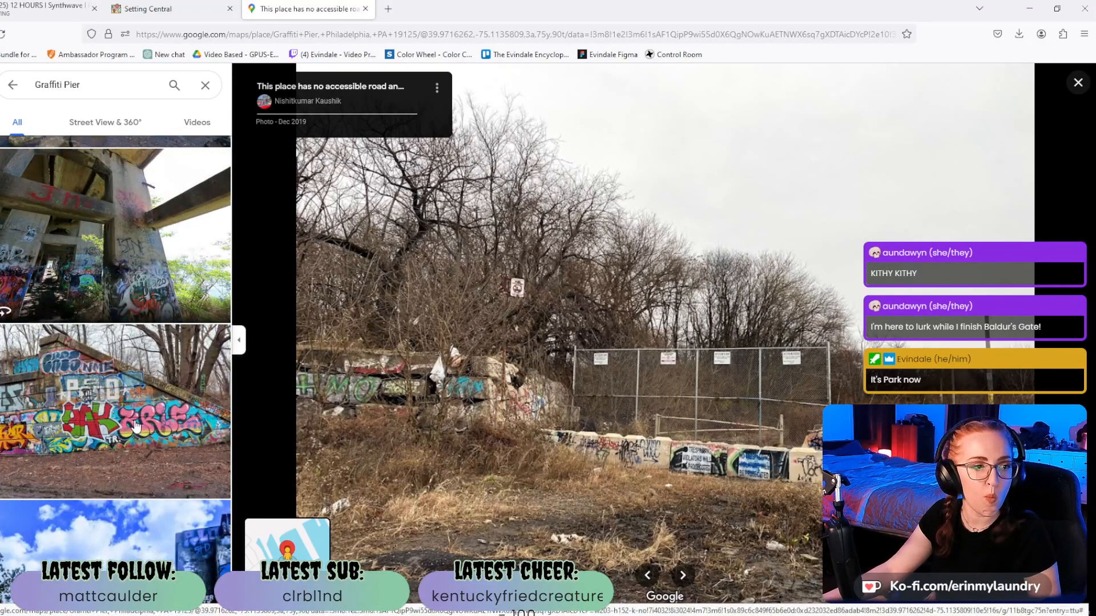
scroll(149, 426, down, 5)
scroll(158, 429, down, 15)
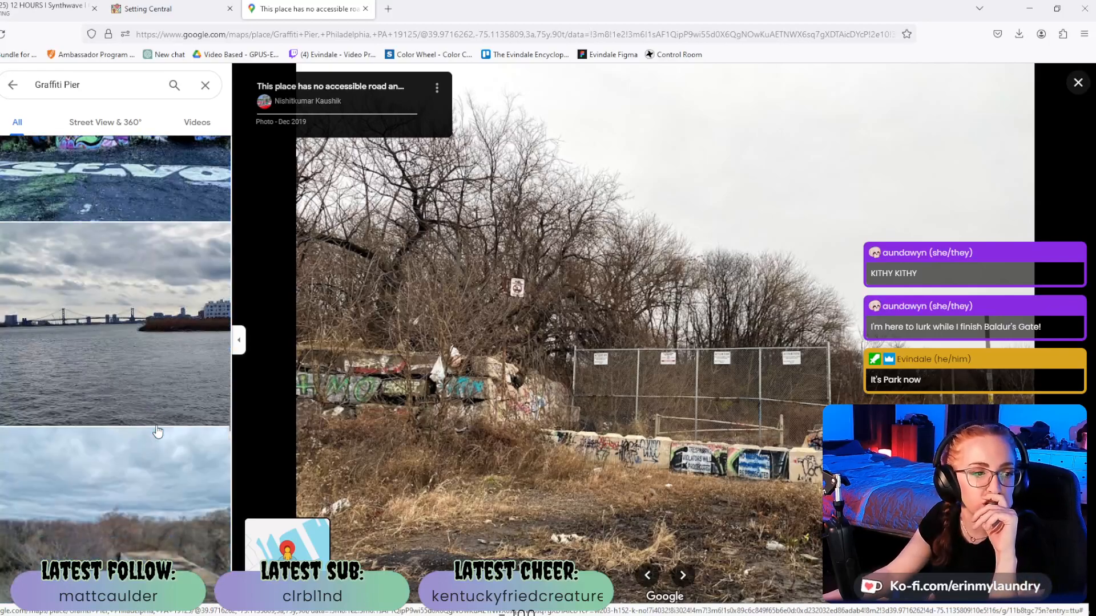
scroll(160, 436, down, 15)
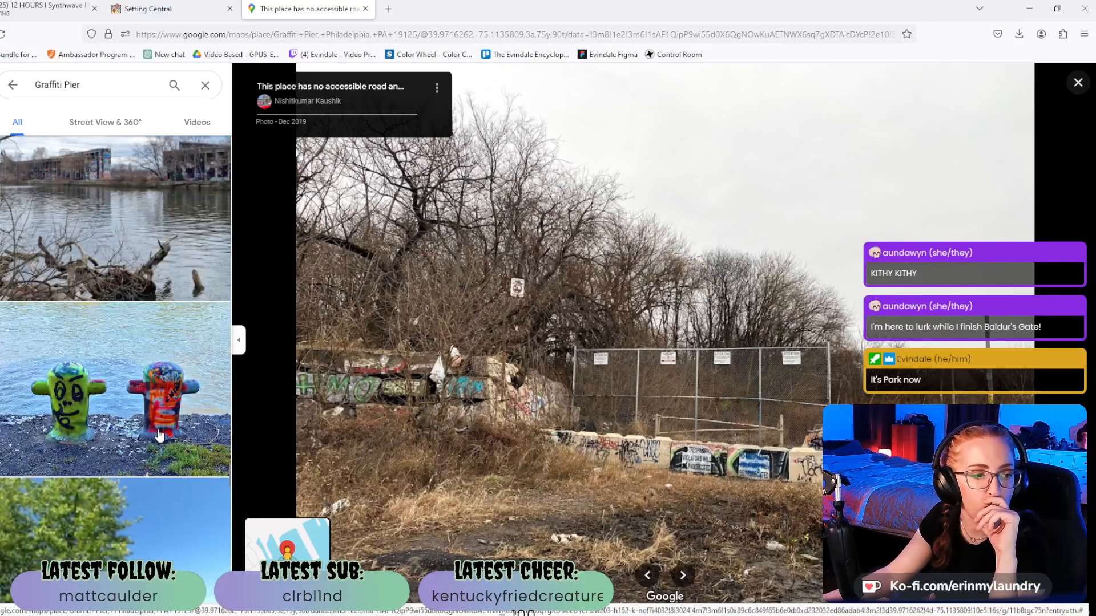
scroll(162, 437, down, 10)
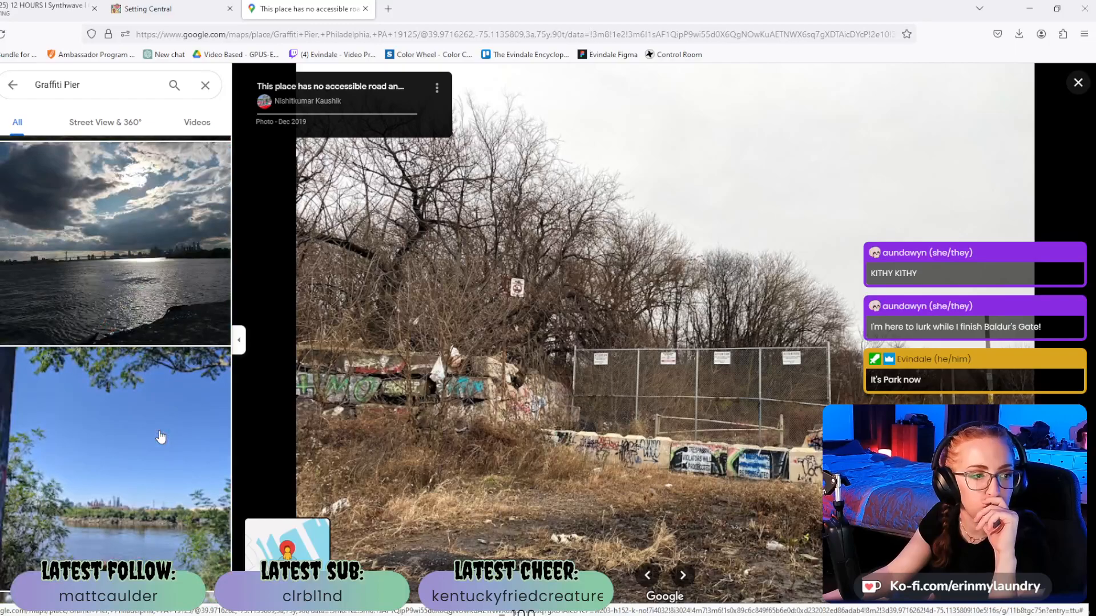
scroll(166, 437, down, 5)
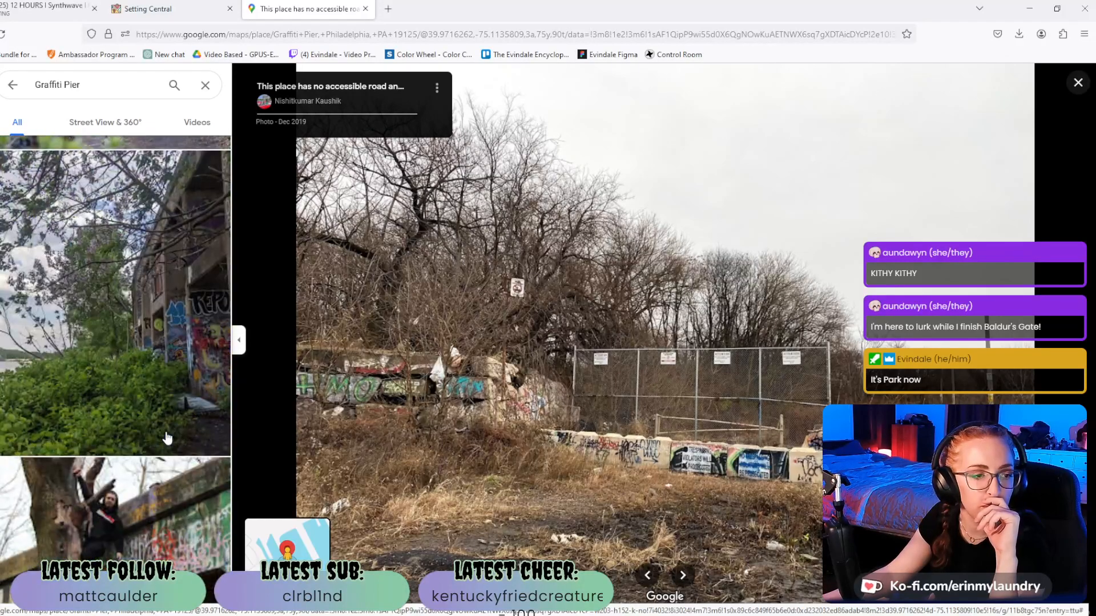
scroll(166, 437, up, 2)
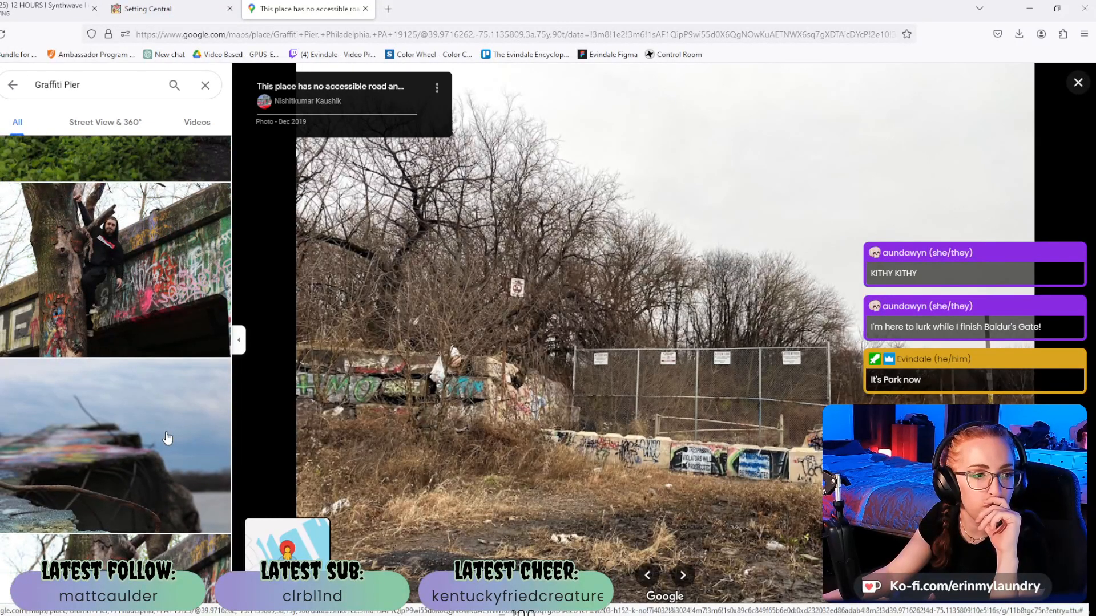
scroll(167, 438, down, 3)
scroll(166, 438, down, 3)
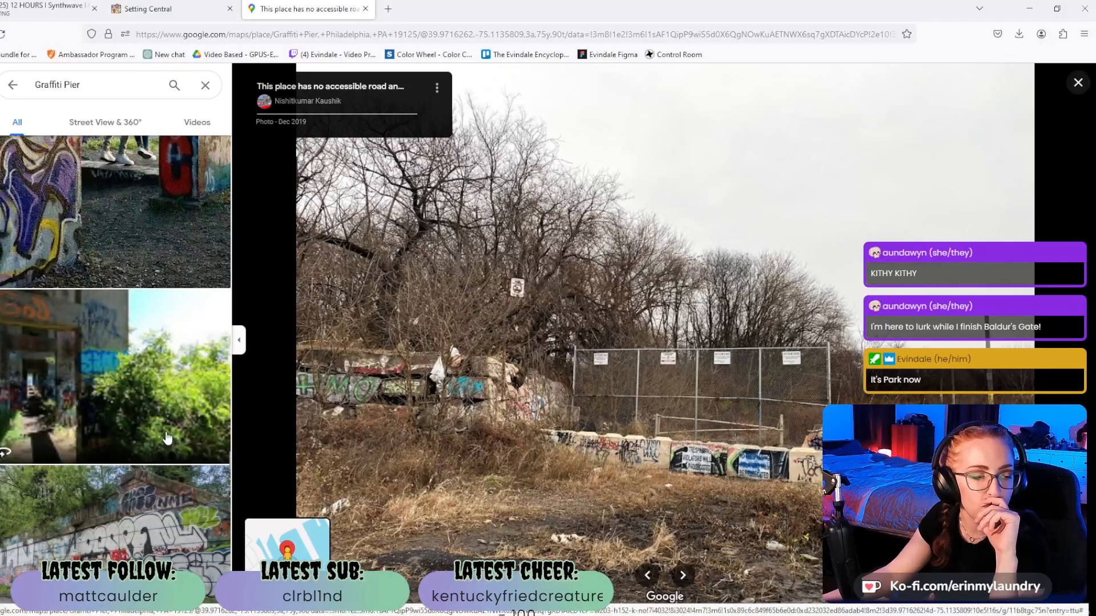
scroll(167, 437, down, 9)
scroll(166, 443, down, 4)
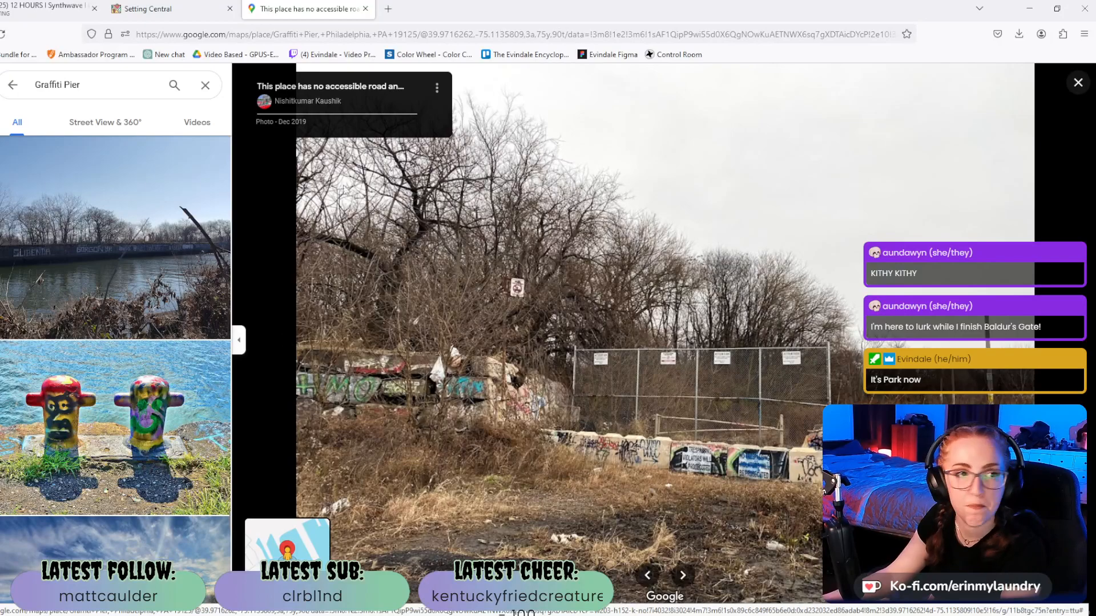
click(13, 85)
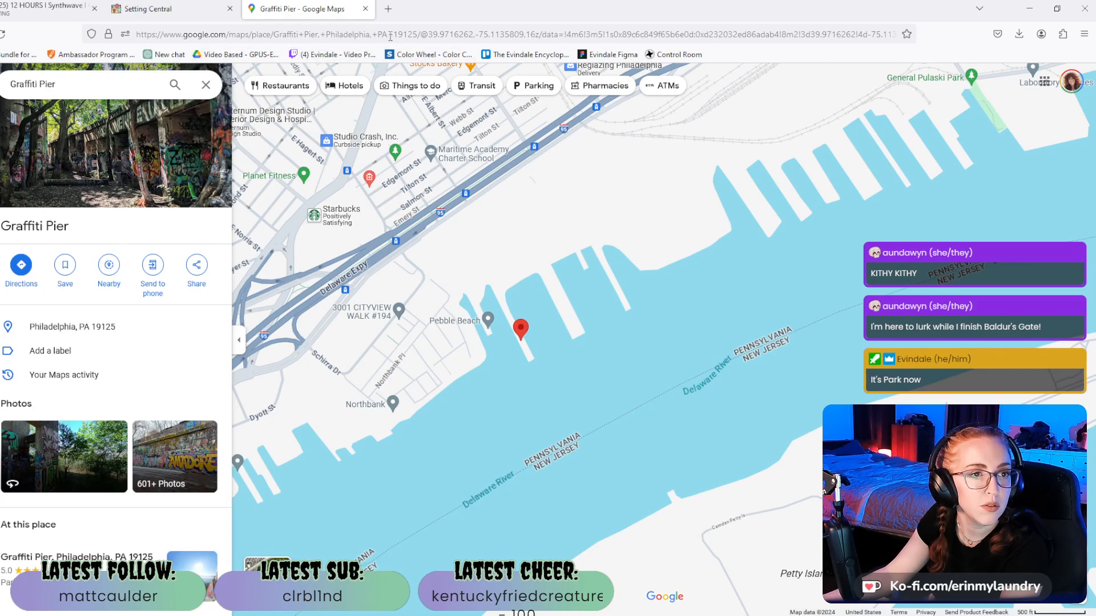
Search the web for "graffiti pier" in a new tab and open the Guide to Philly article about it.
click(389, 8)
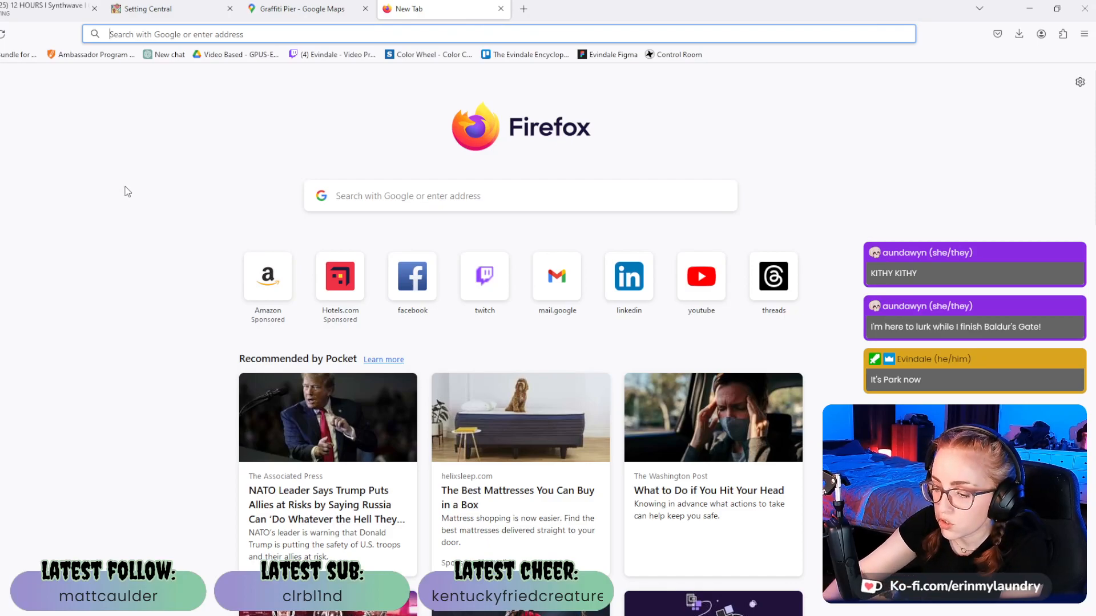
text(graffiti )
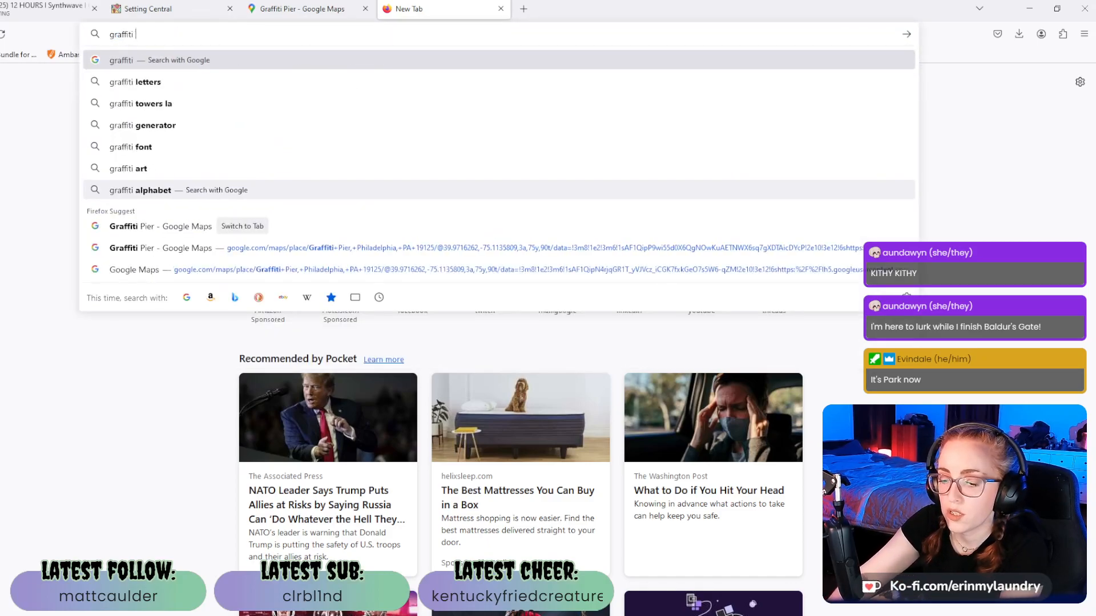
text(pier)
key(Return)
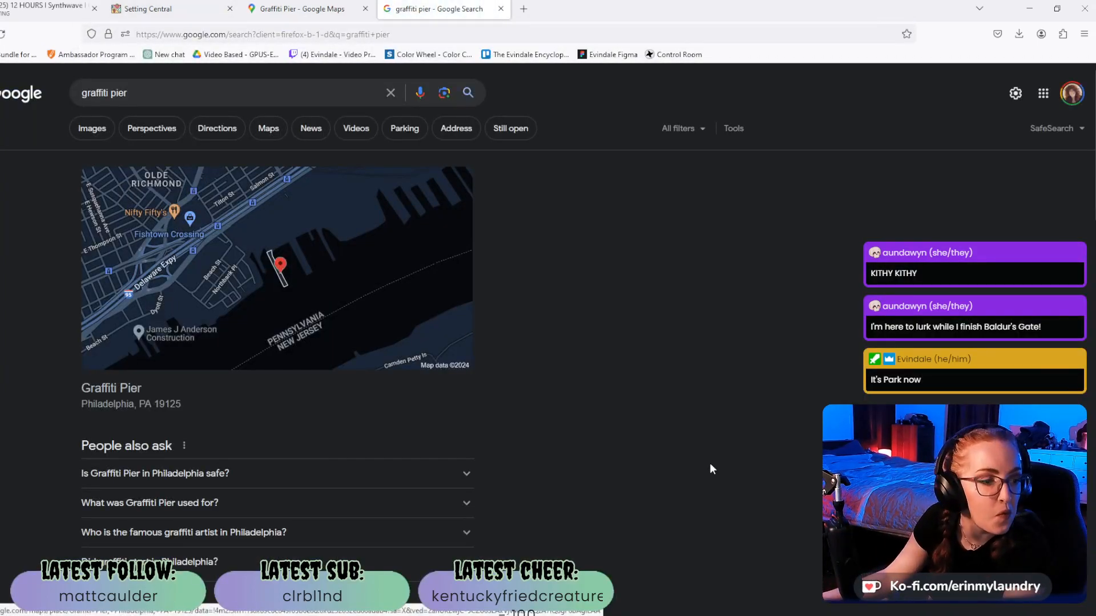
scroll(710, 465, down, 5)
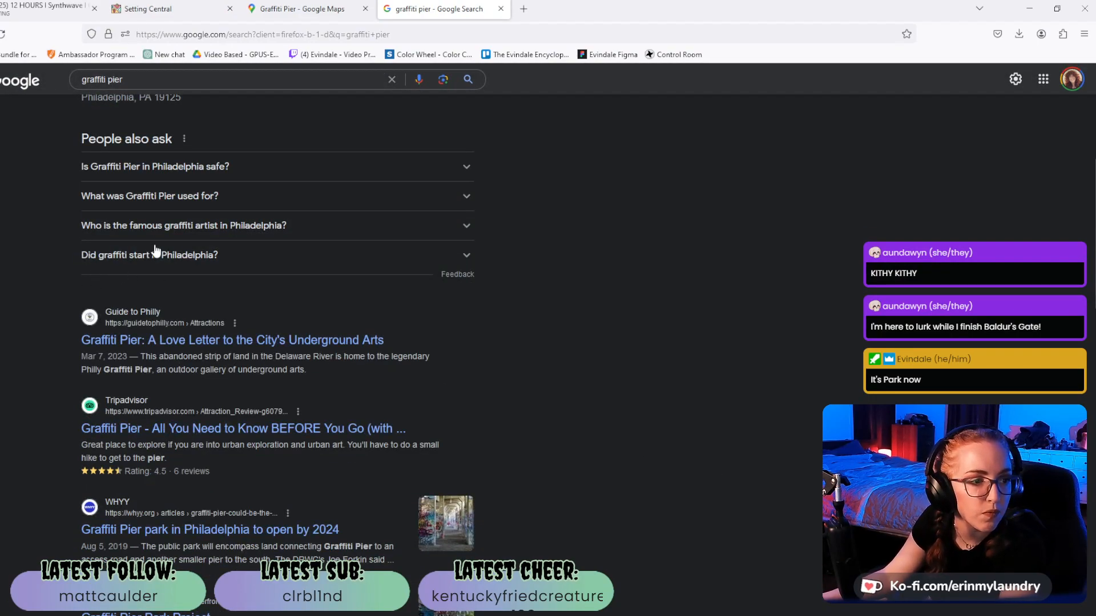
click(366, 342)
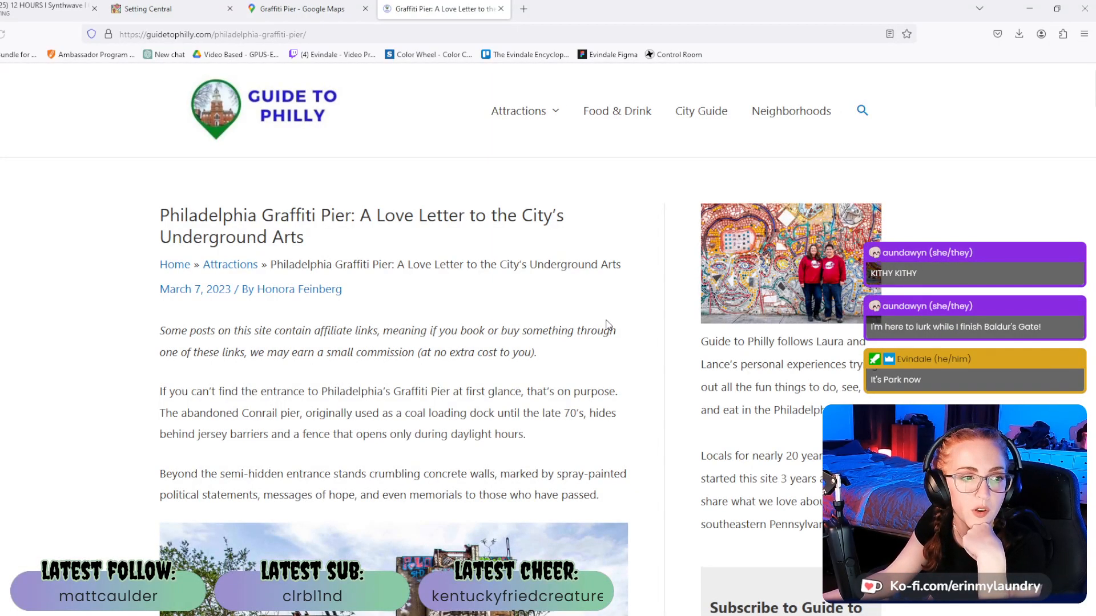
Read the article's introduction and highlight the passage "originally used as a coal loading dock until the late 70's".
scroll(607, 324, down, 2)
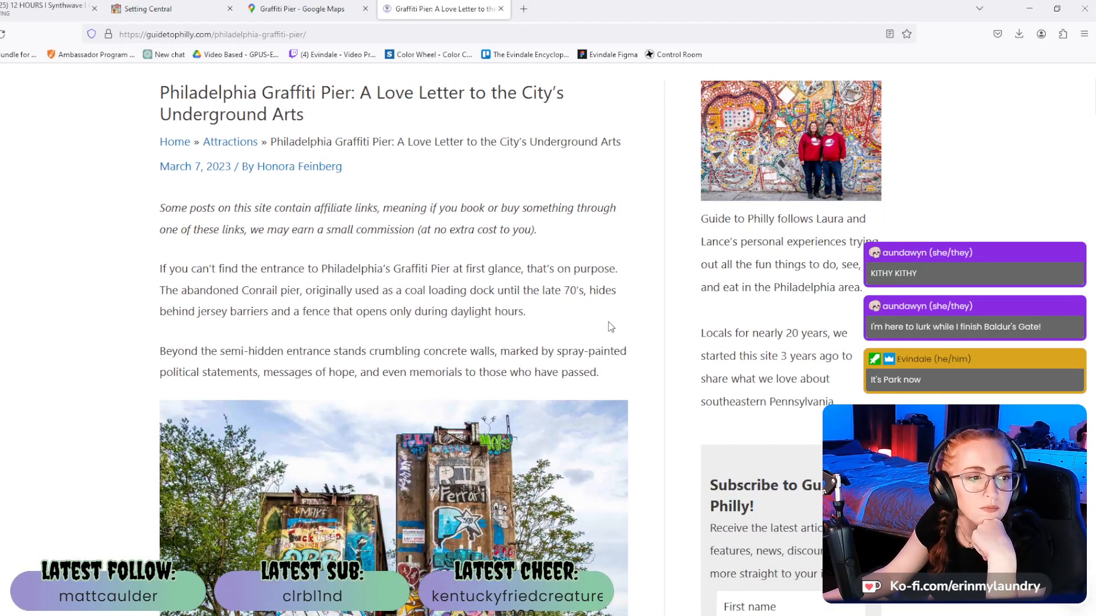
scroll(611, 327, down, 2)
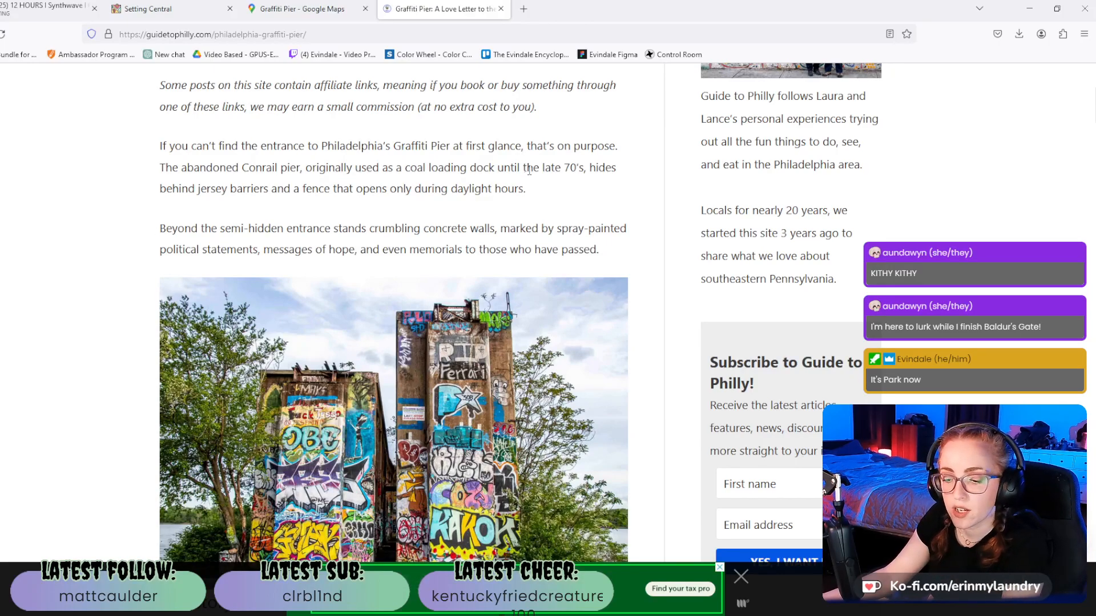
drag(307, 169, 590, 173)
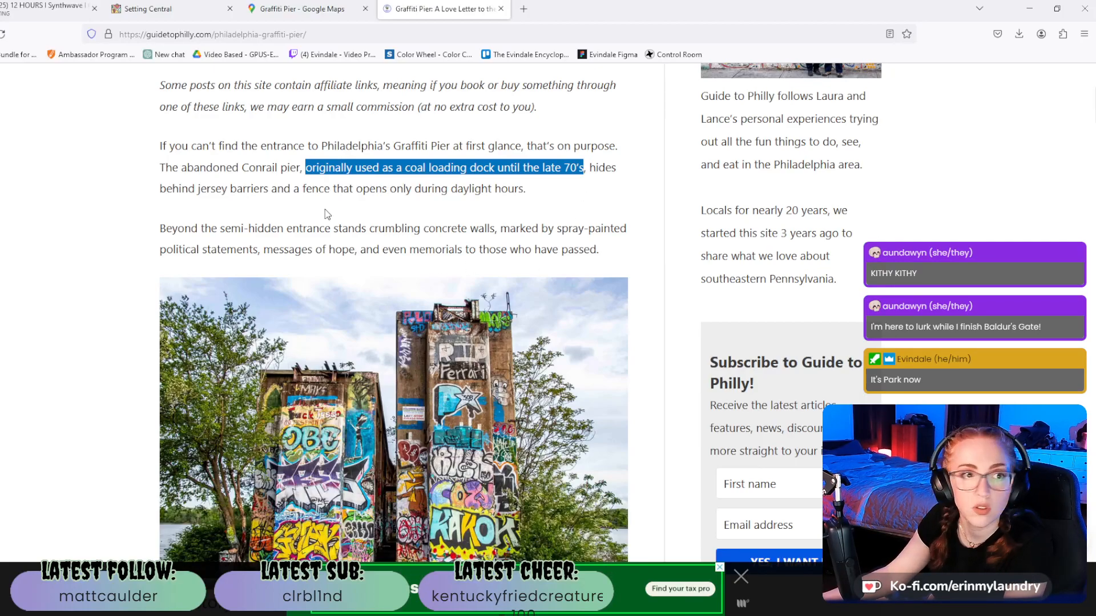
Return to the Graffiti Pier entry in Notion, review its template choices, and expand its hidden properties.
click(148, 8)
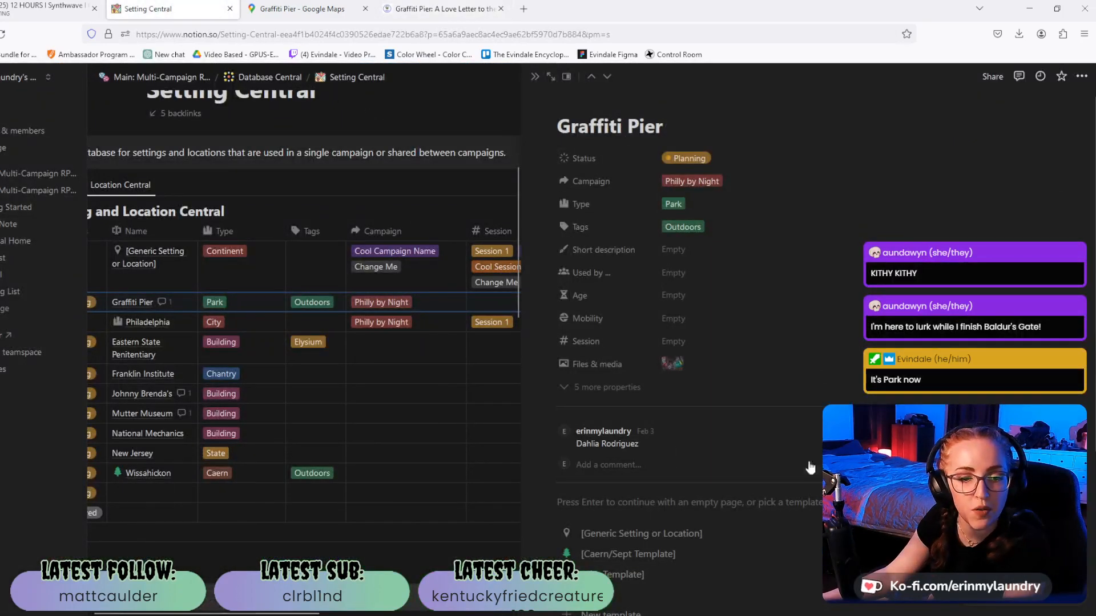
scroll(816, 477, down, 3)
scroll(816, 477, up, 3)
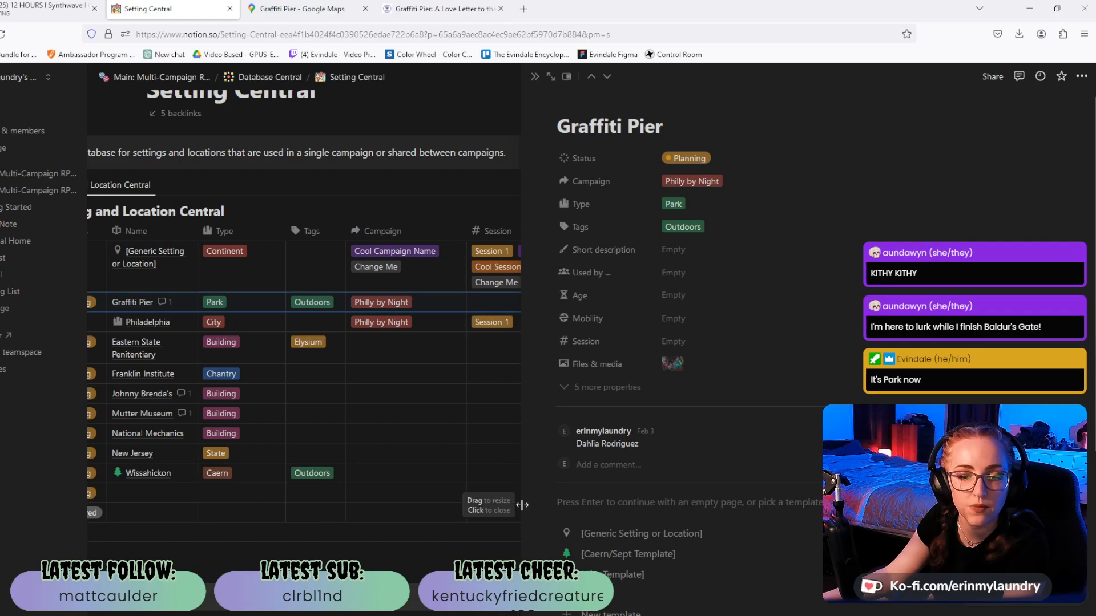
scroll(698, 509, down, 2)
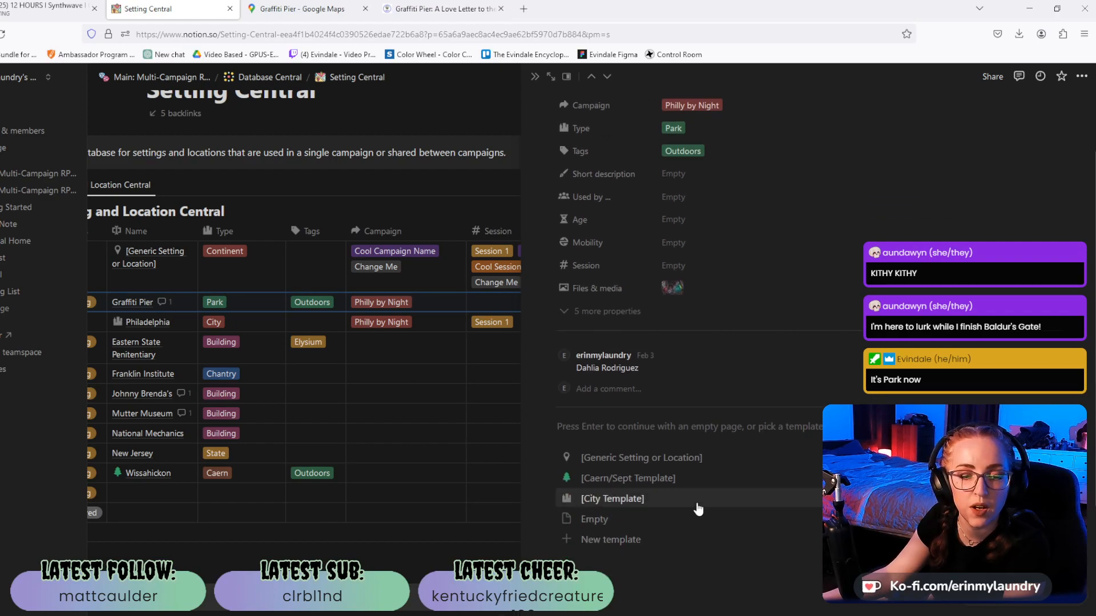
scroll(697, 508, up, 2)
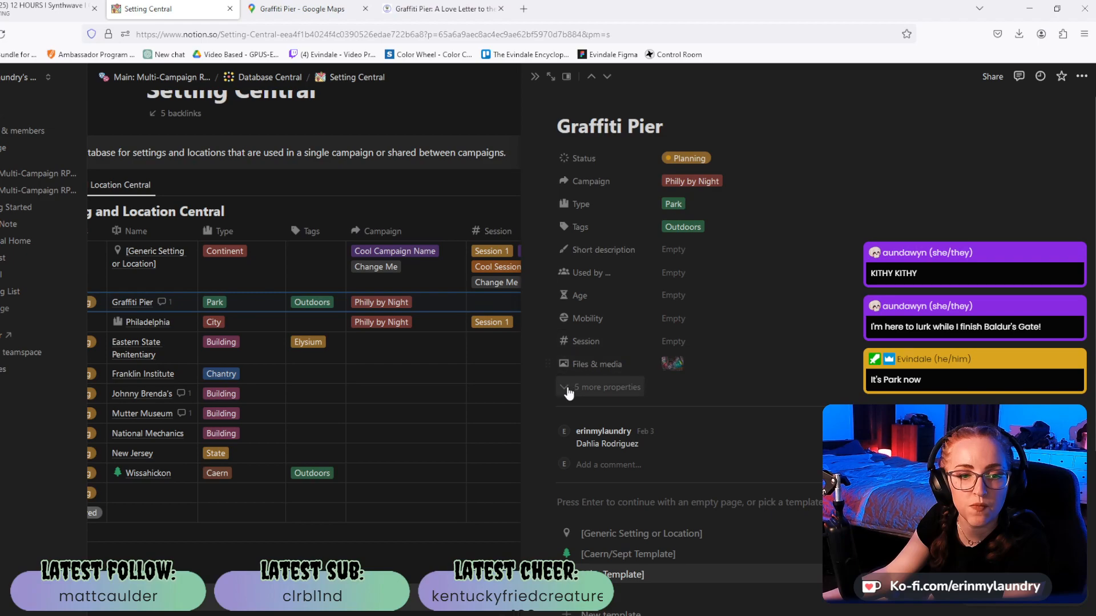
click(606, 387)
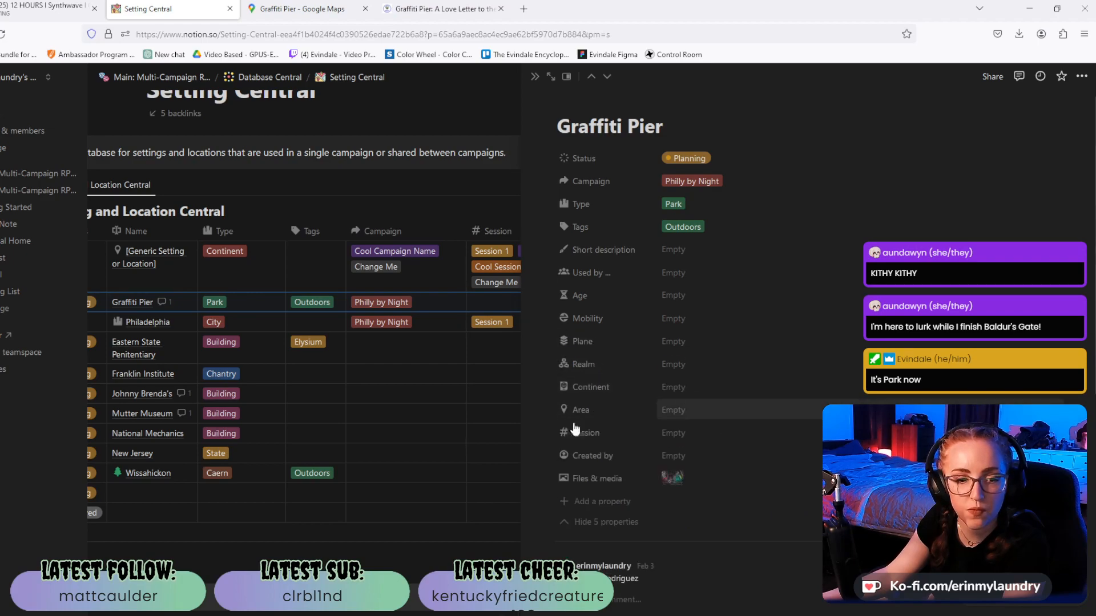
Review the available property types and add a Text property to the Graffiti Pier entry.
click(566, 504)
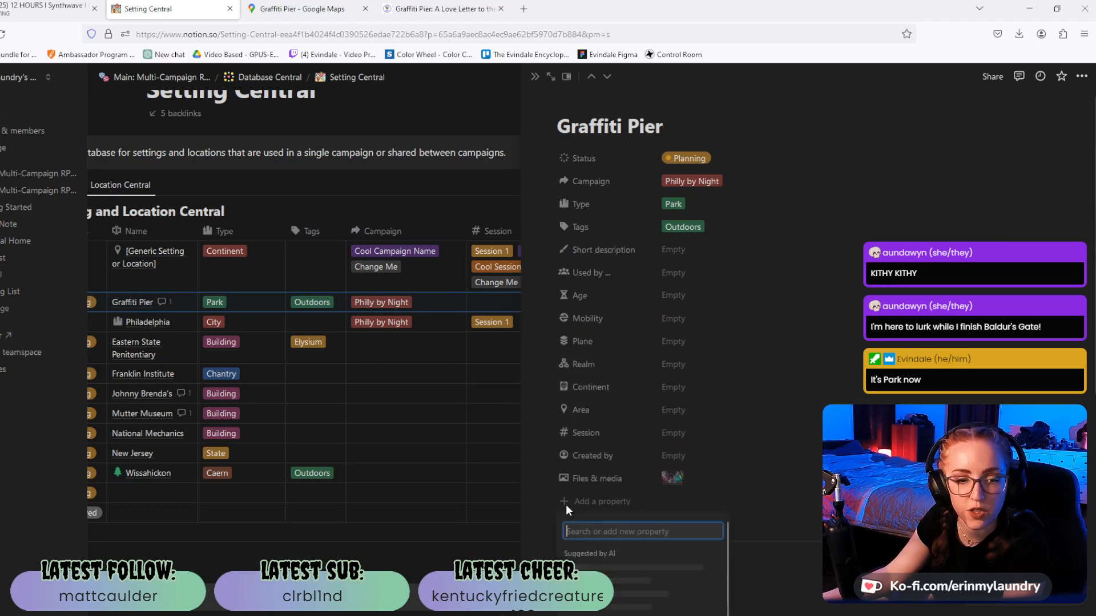
scroll(652, 410, down, 5)
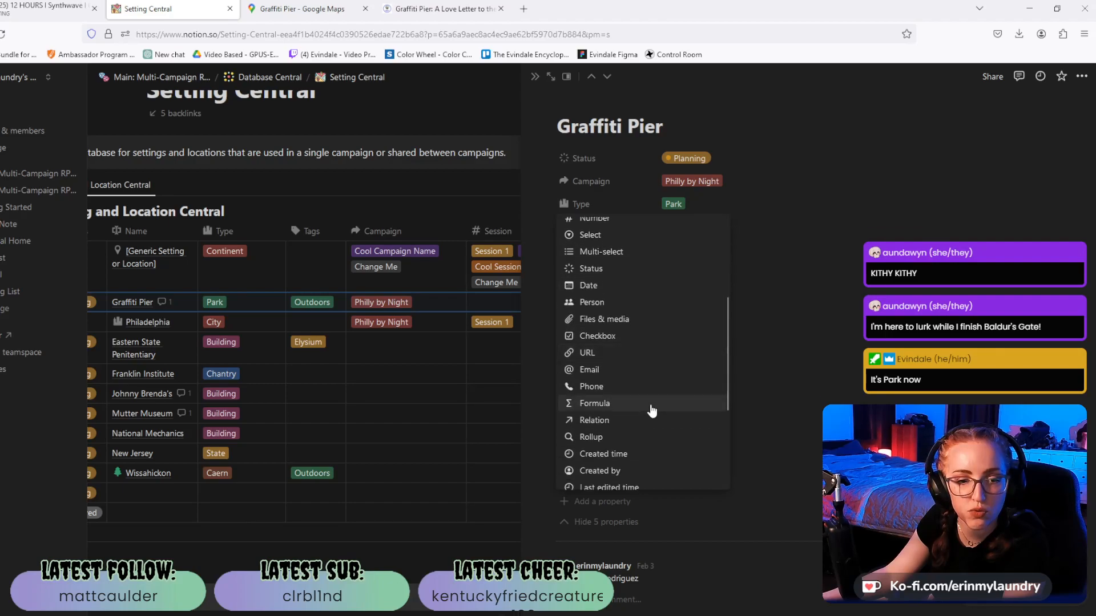
scroll(639, 410, down, 3)
scroll(639, 409, up, 4)
scroll(640, 409, down, 4)
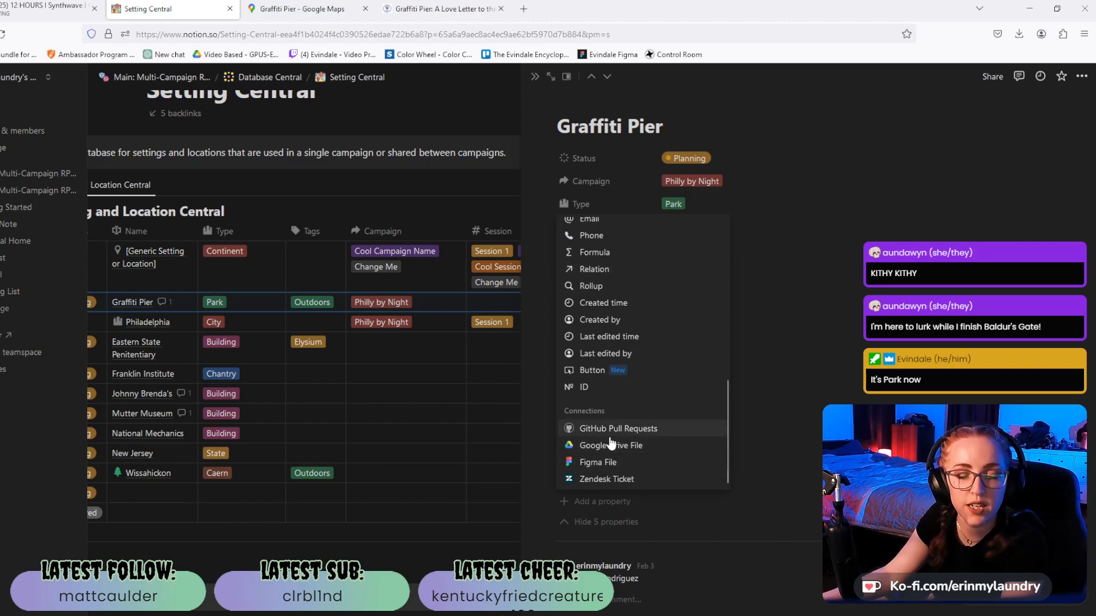
scroll(650, 469, up, 5)
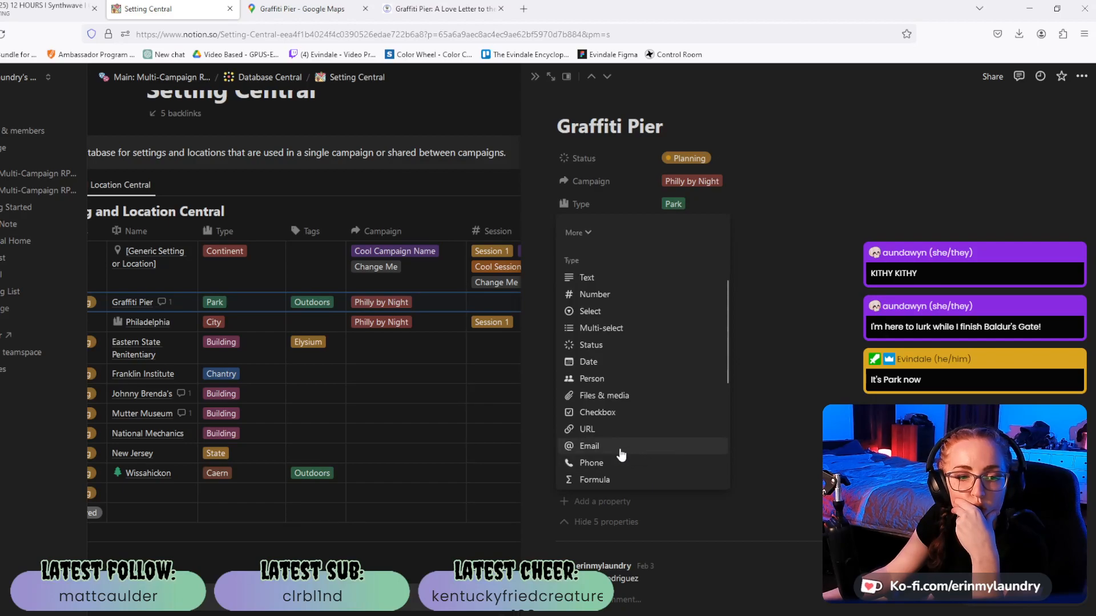
scroll(619, 450, up, 2)
scroll(619, 450, up, 2)
click(588, 408)
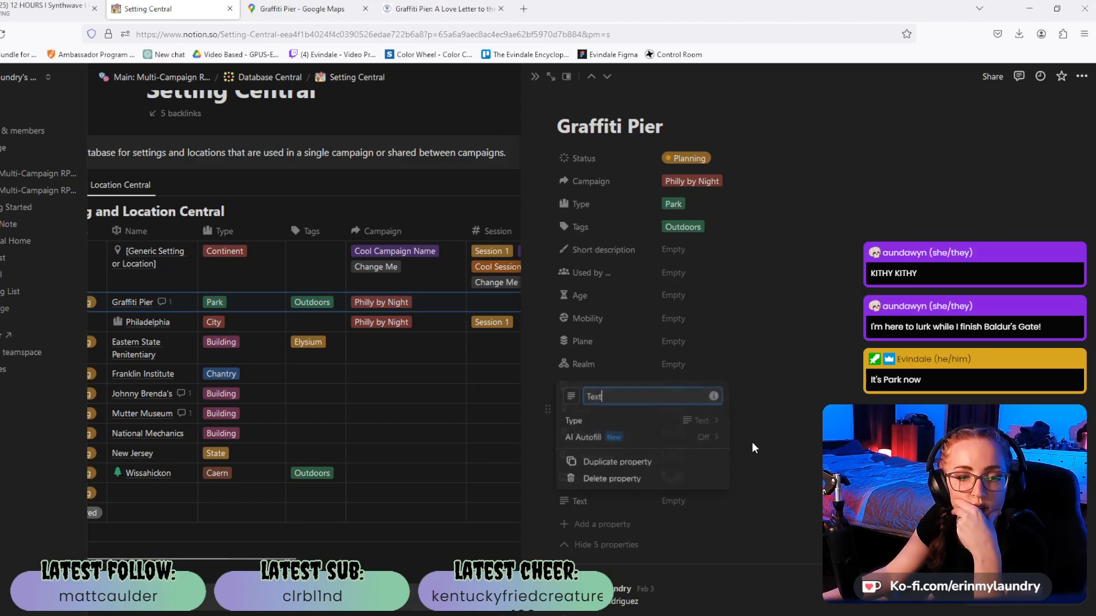
click(785, 398)
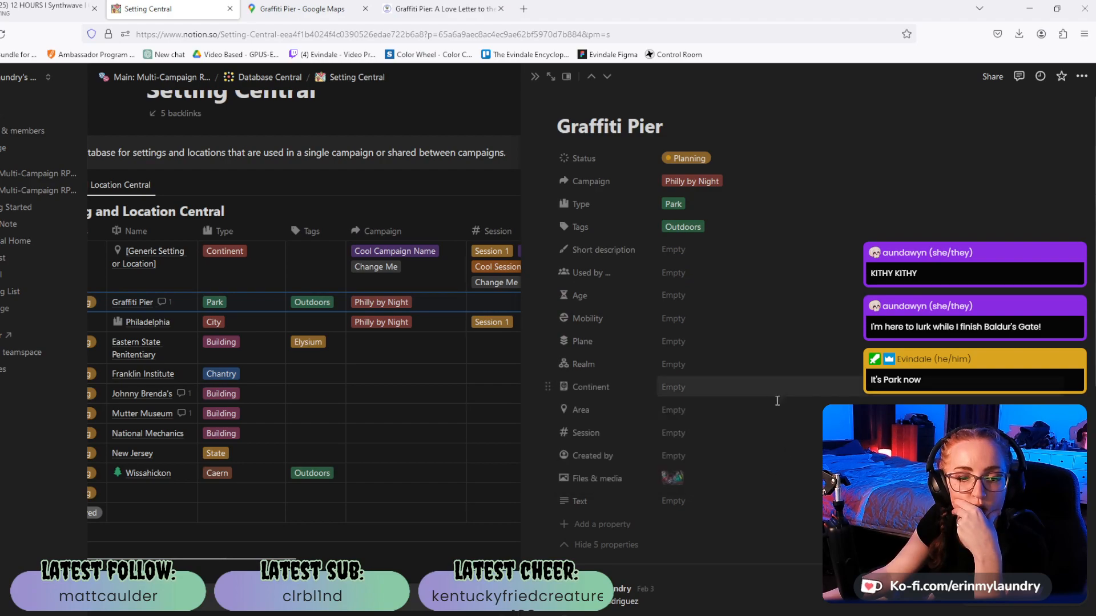
Paste the passage "originally used as a coal loading dock until the late 70's" into the Text property and start a new line below it.
click(740, 502)
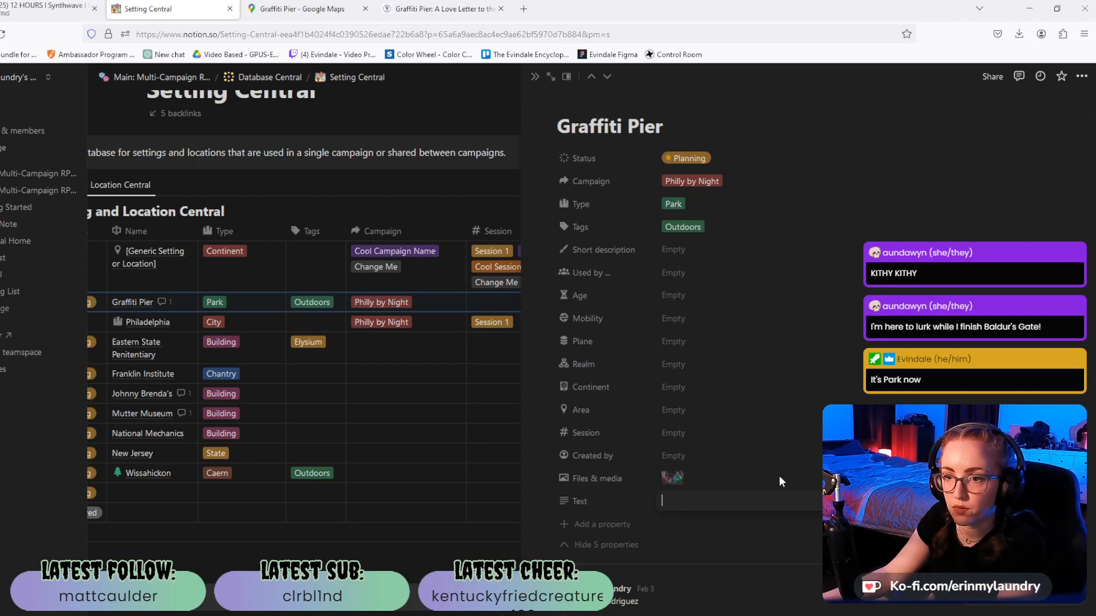
key(ctrl+v)
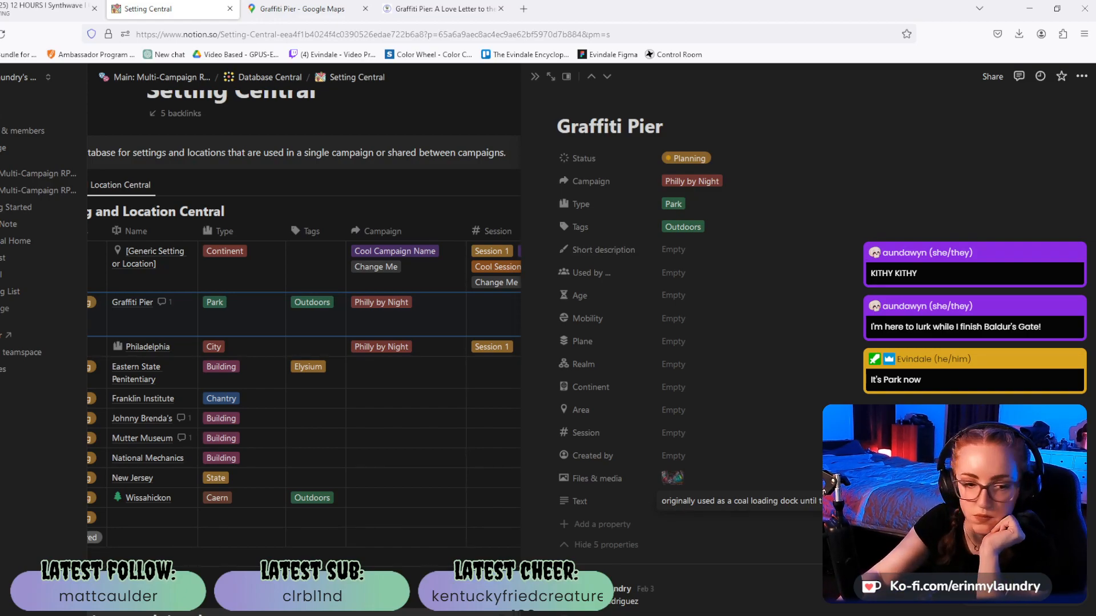
key(shift+Return)
Return to the Guide to Philly article and read "A History of Philadelphia Graffiti" through the Edgar Allan Poe tribute section.
click(439, 9)
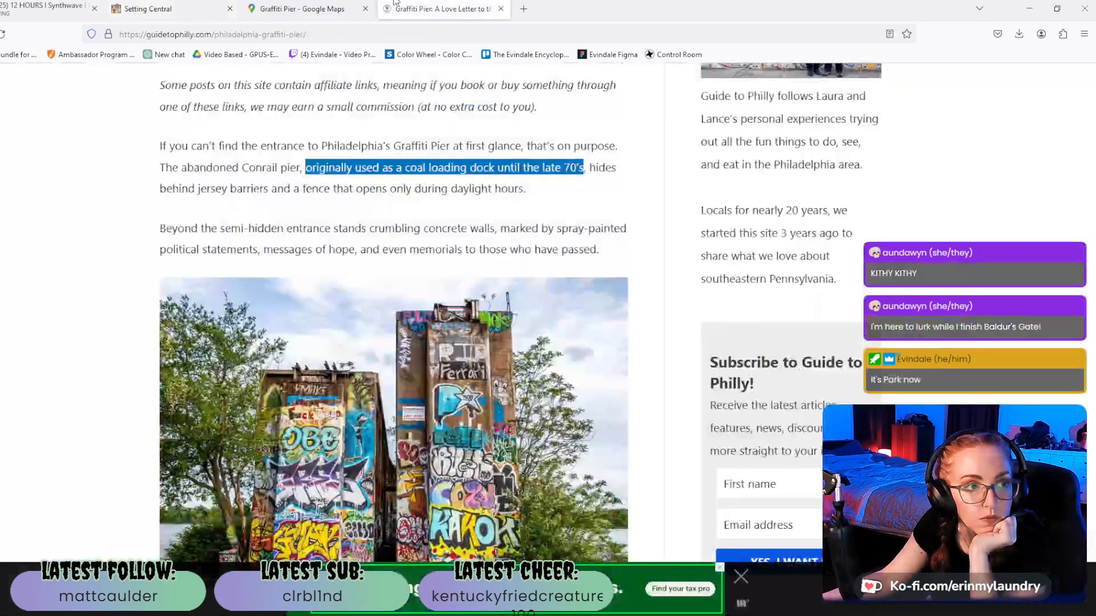
scroll(480, 246, down, 5)
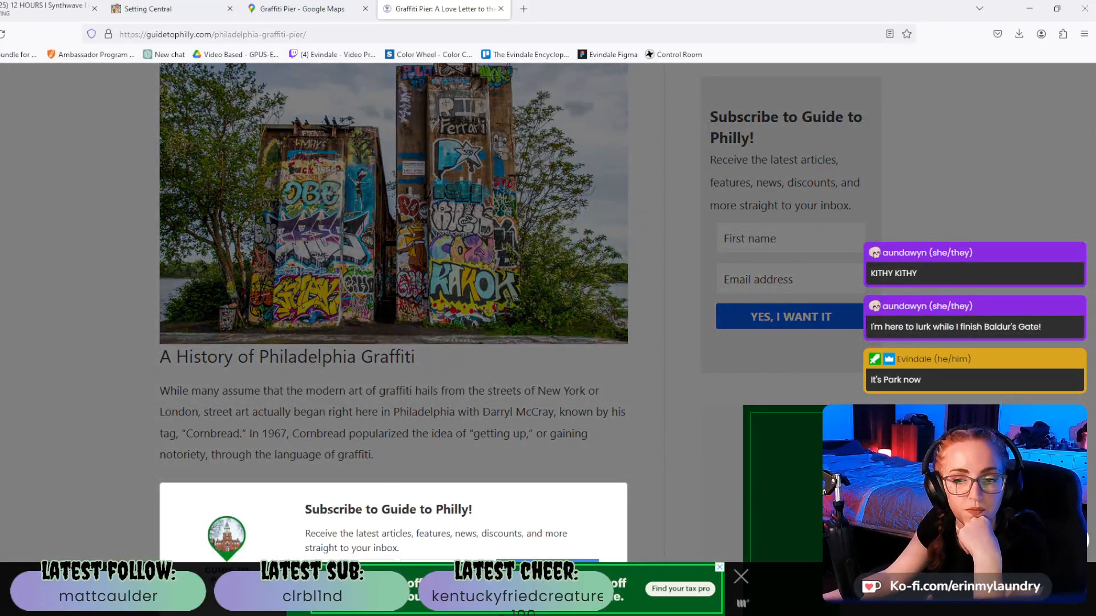
click(118, 409)
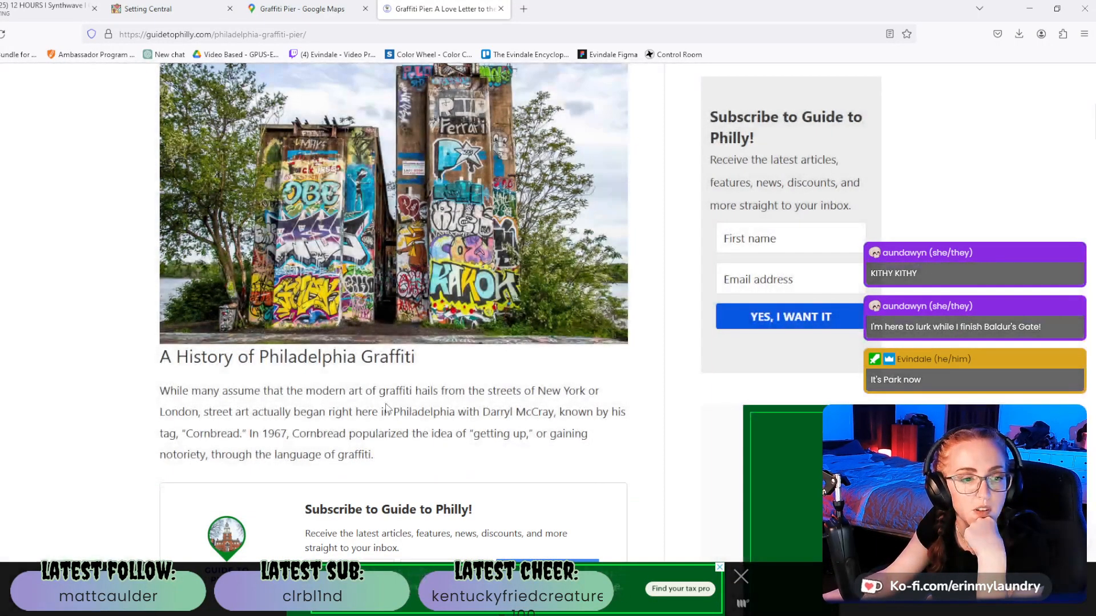
scroll(387, 407, down, 3)
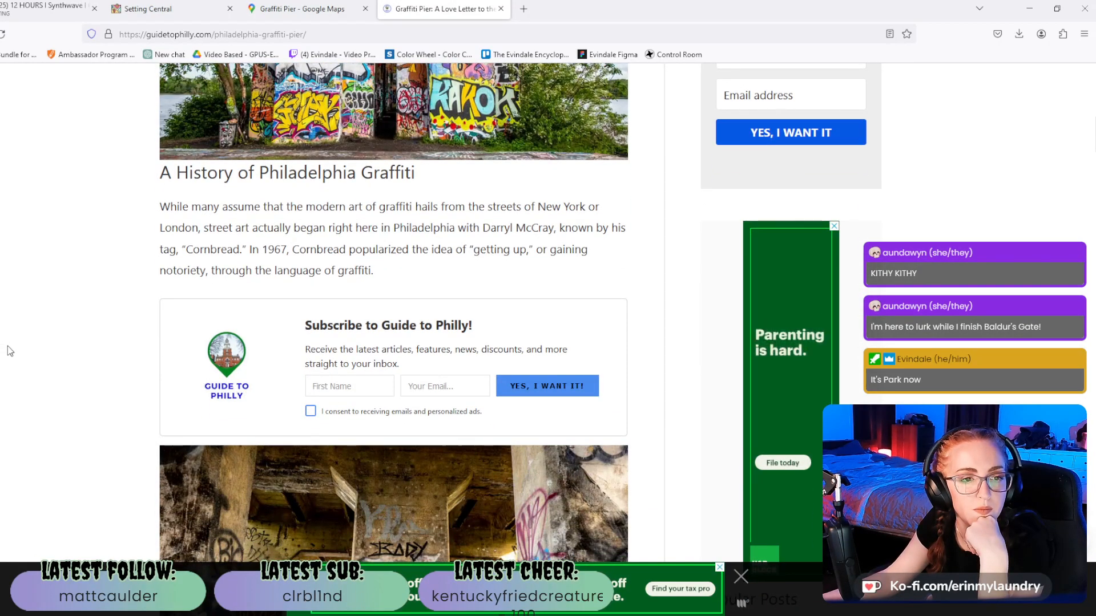
scroll(20, 324, down, 1)
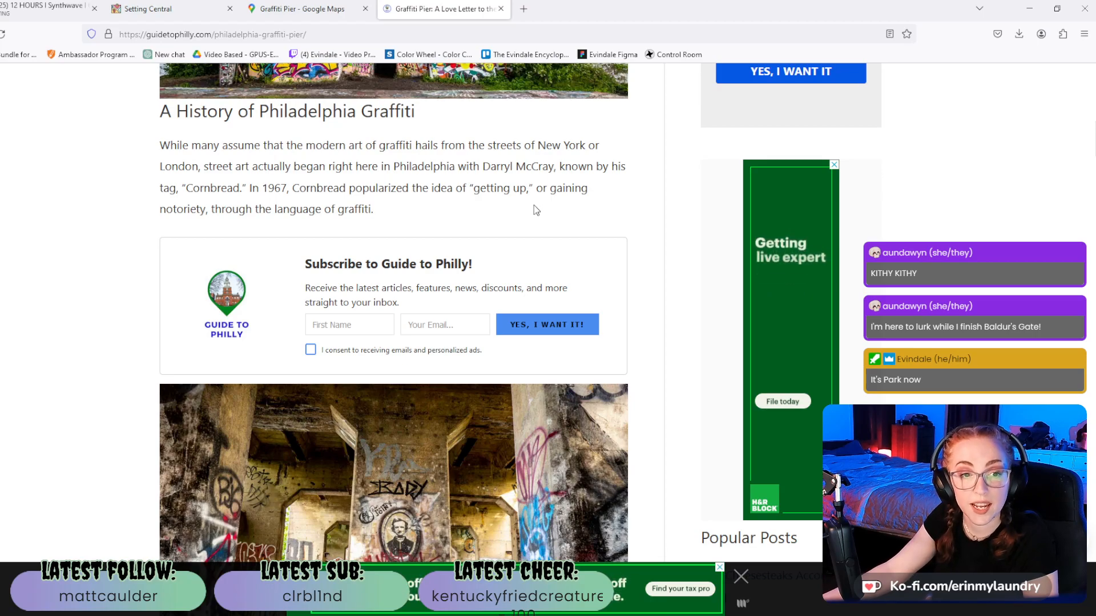
scroll(196, 228, down, 6)
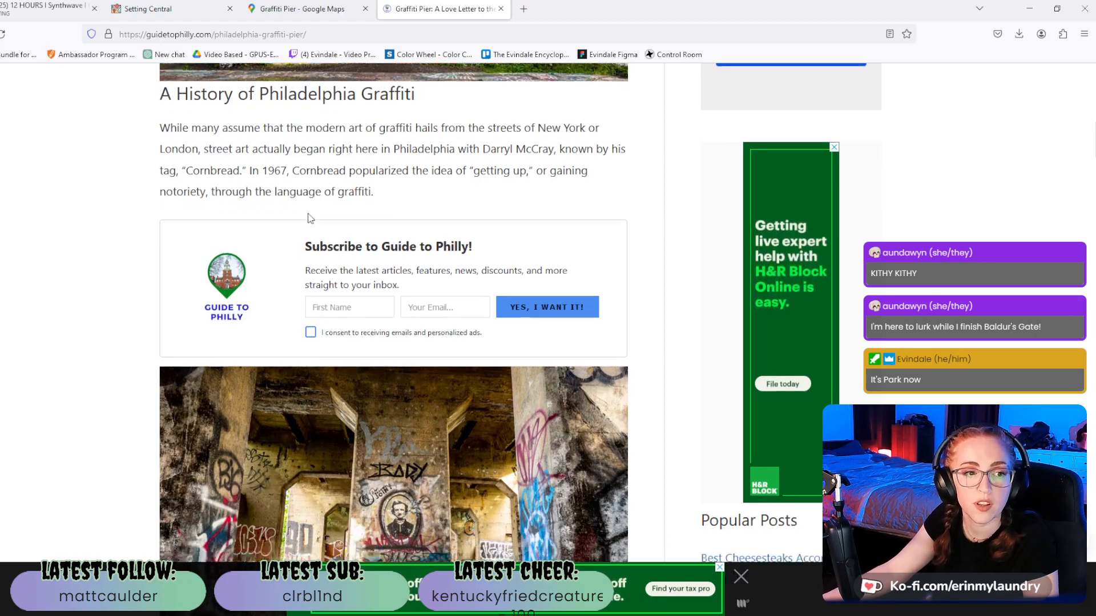
scroll(87, 294, down, 2)
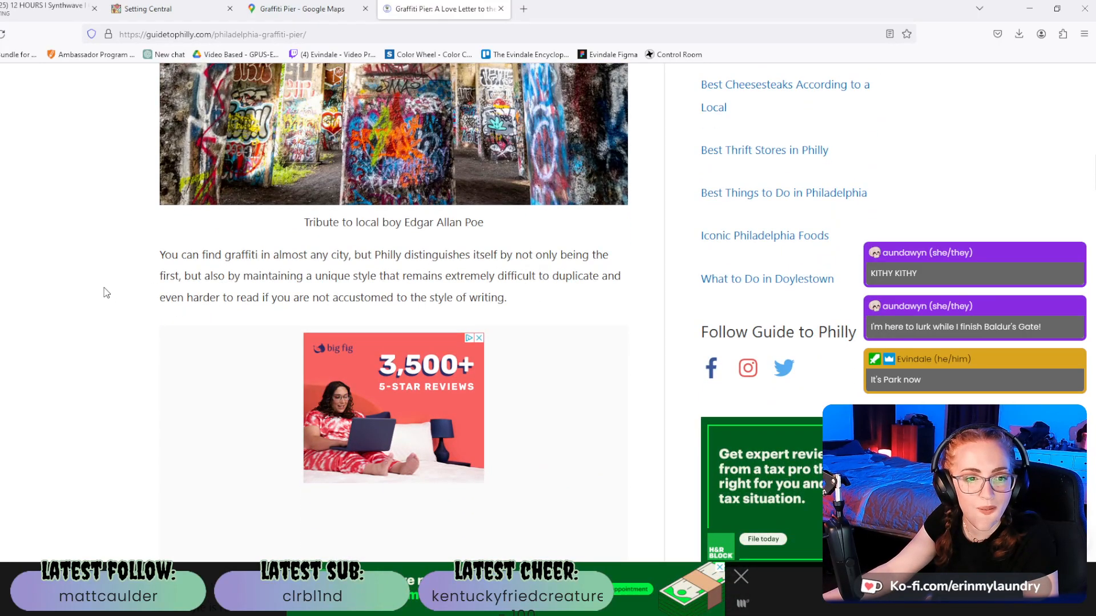
scroll(106, 283, up, 4)
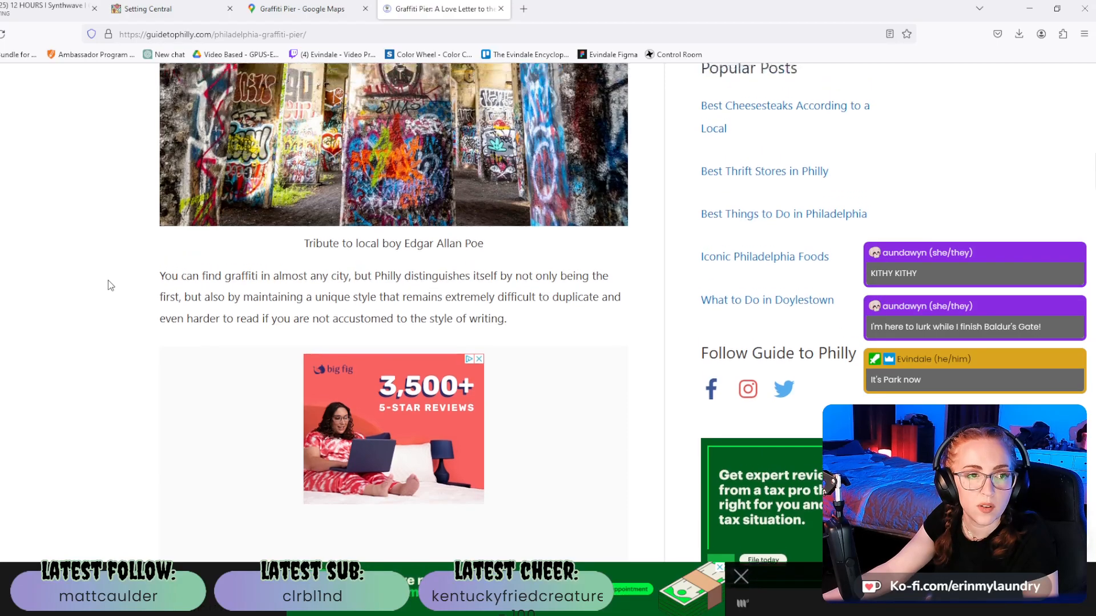
scroll(449, 358, down, 2)
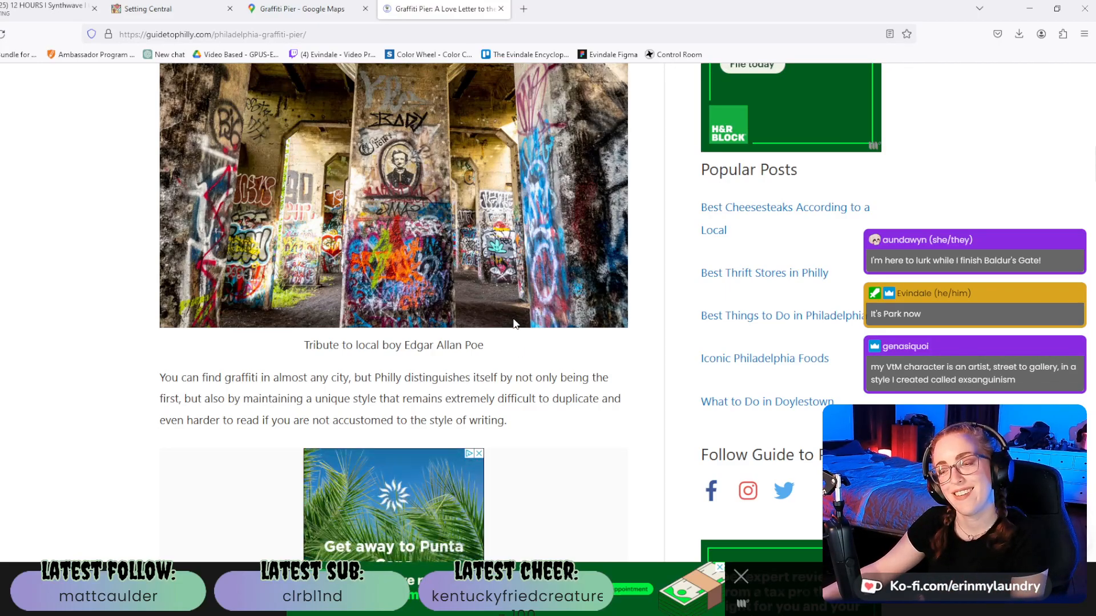
Read the article's passages on the graffiti styles known as wickeds, throws and pieces.
scroll(513, 324, down, 4)
scroll(501, 310, down, 2)
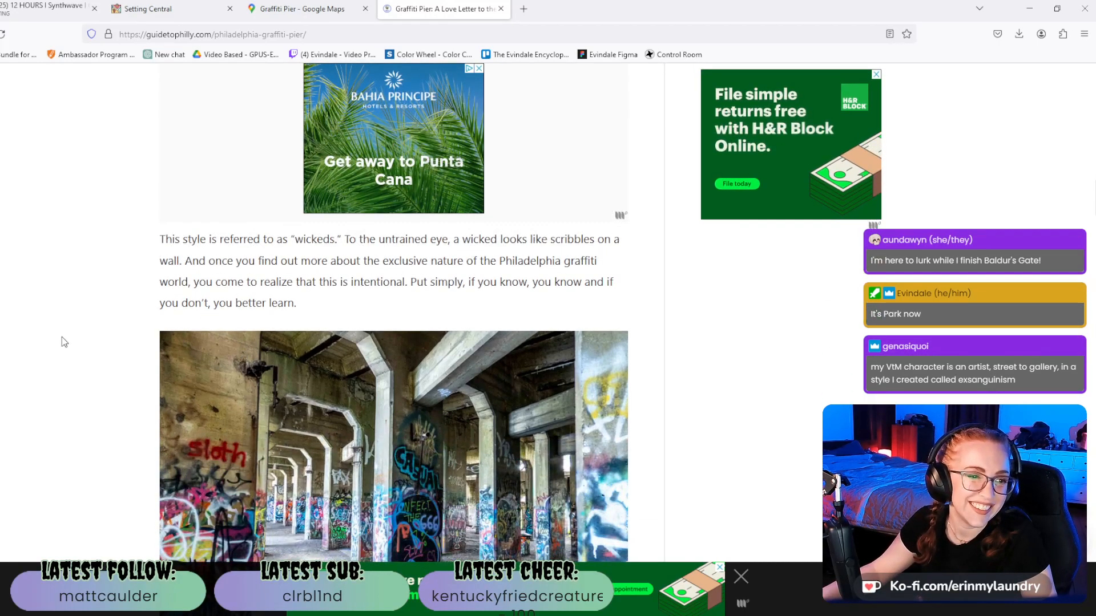
scroll(85, 333, up, 2)
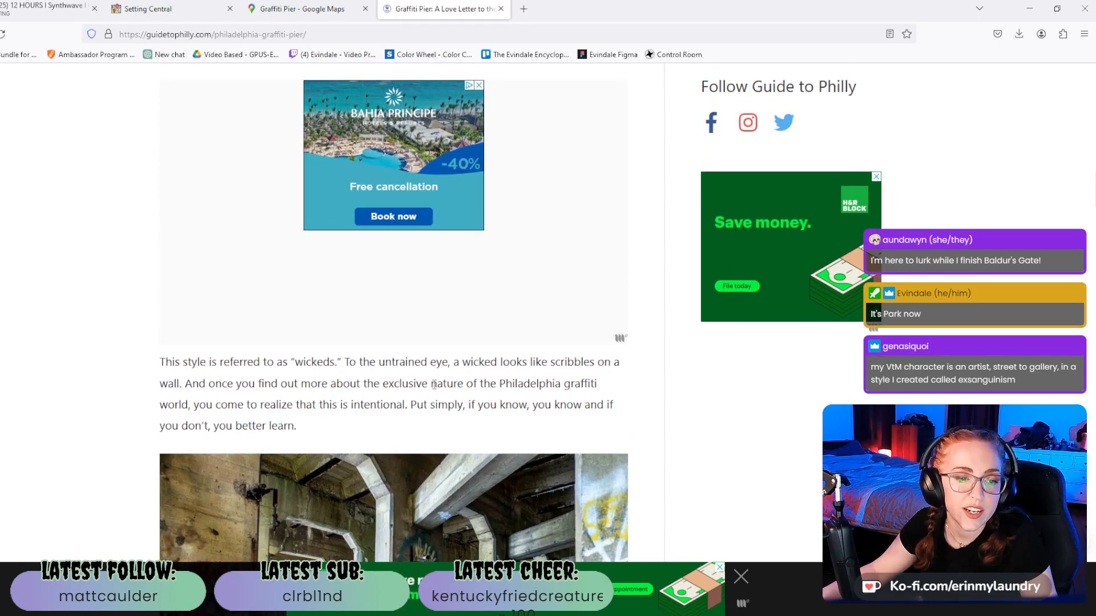
scroll(399, 379, down, 1)
scroll(127, 371, down, 1)
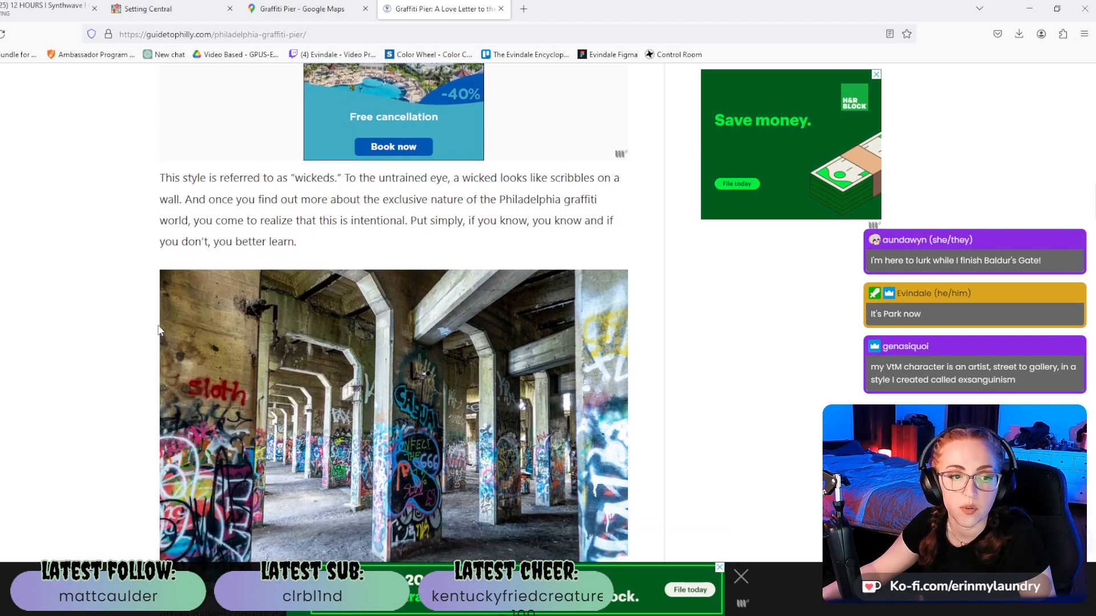
scroll(159, 329, down, 4)
scroll(158, 329, down, 1)
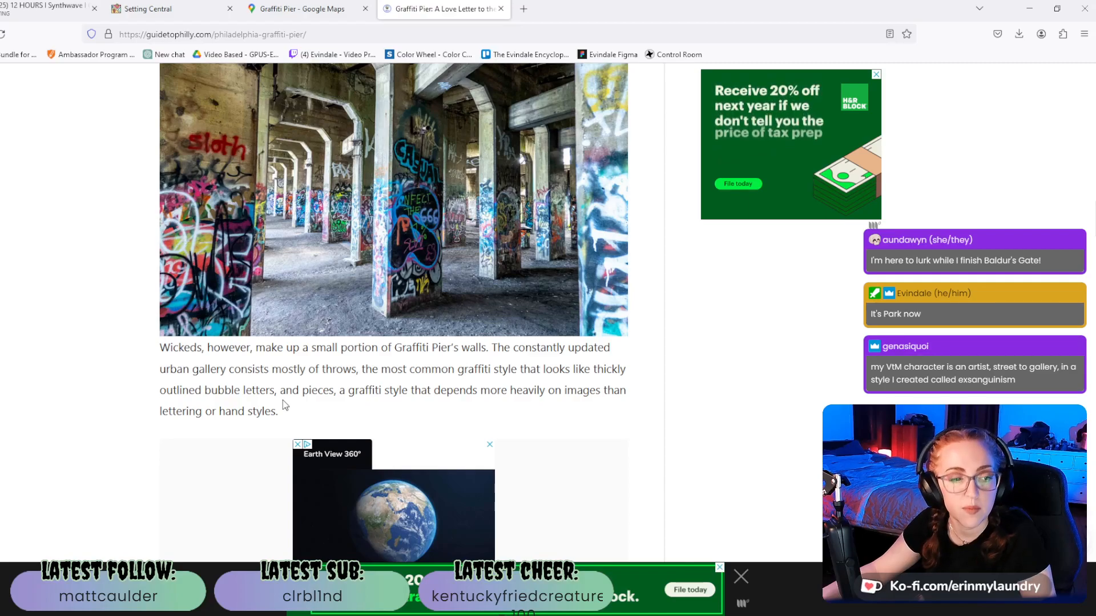
scroll(283, 394, down, 7)
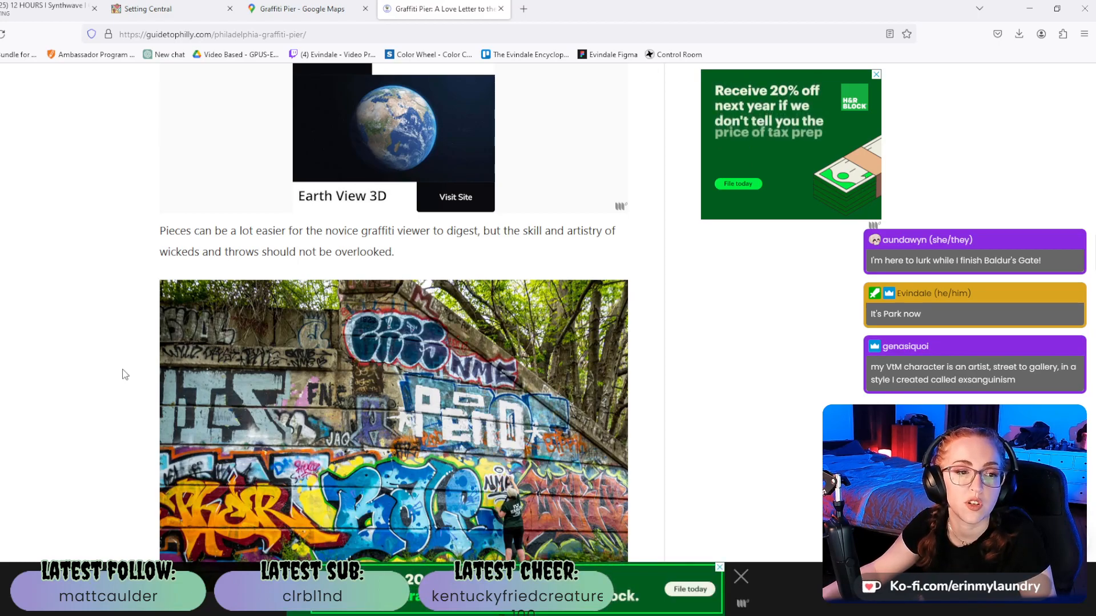
Read the article's sections on the waterfront property's future, "Recent Changes on the Pier" and "Visiting Graffiti Pier".
scroll(124, 375, down, 5)
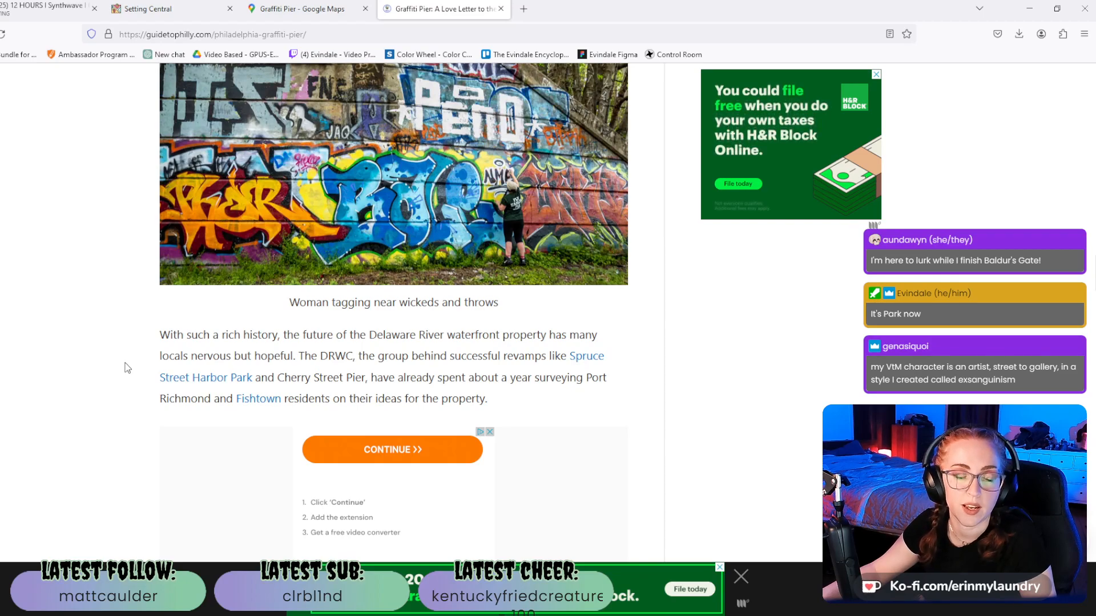
scroll(127, 368, down, 7)
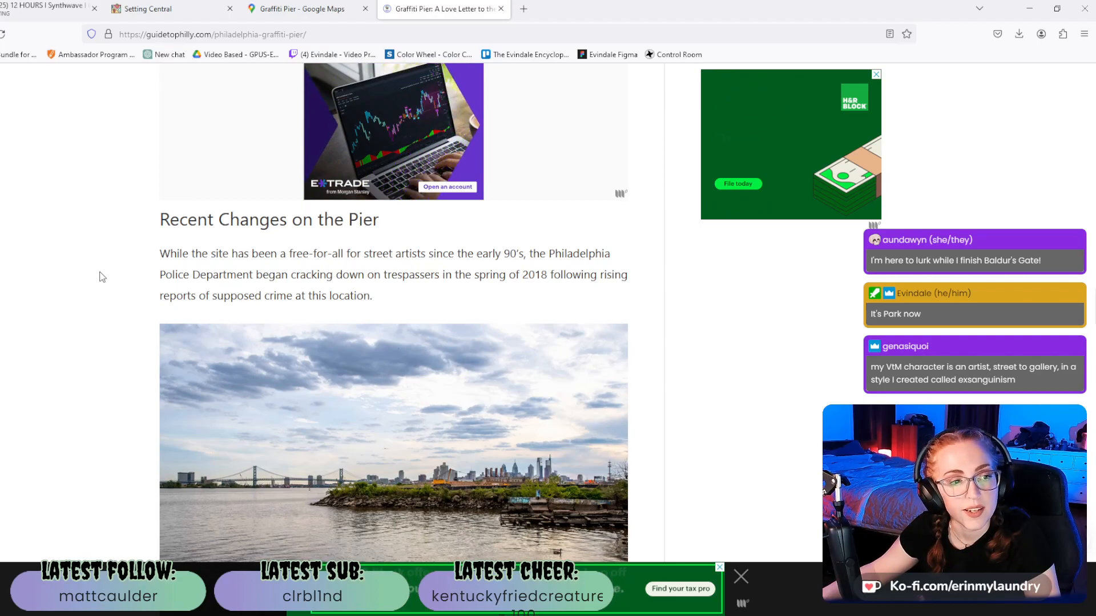
scroll(102, 277, down, 5)
scroll(105, 276, down, 1)
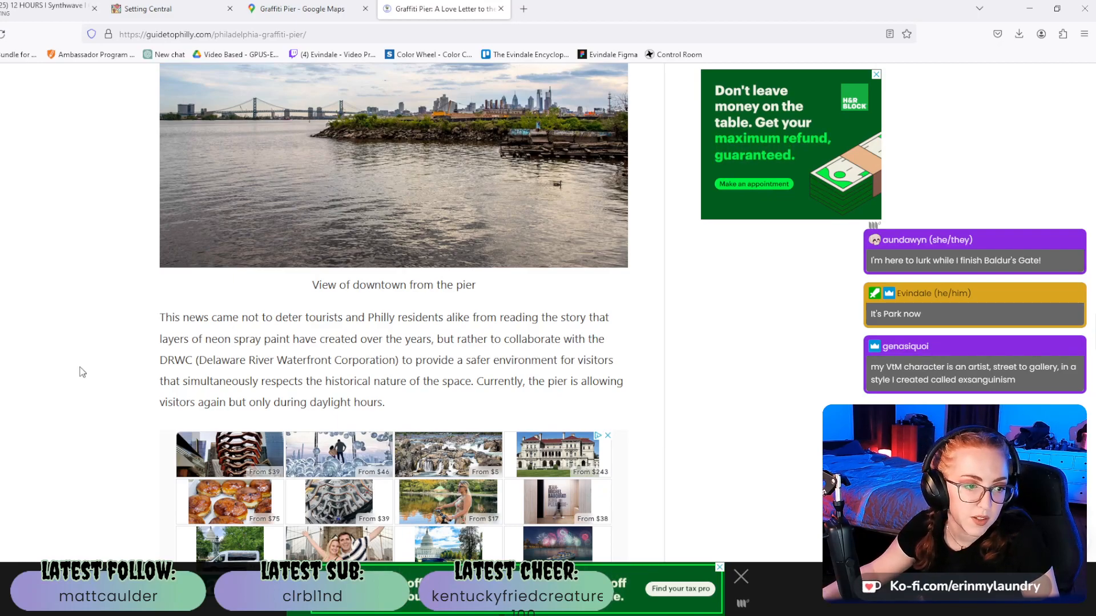
scroll(97, 371, down, 6)
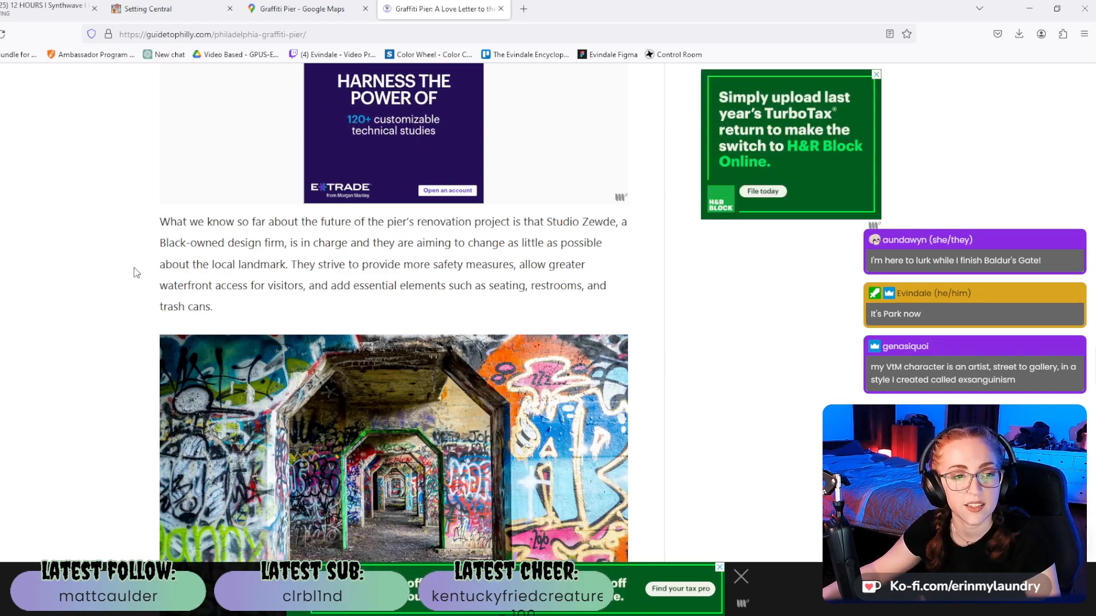
scroll(157, 286, down, 7)
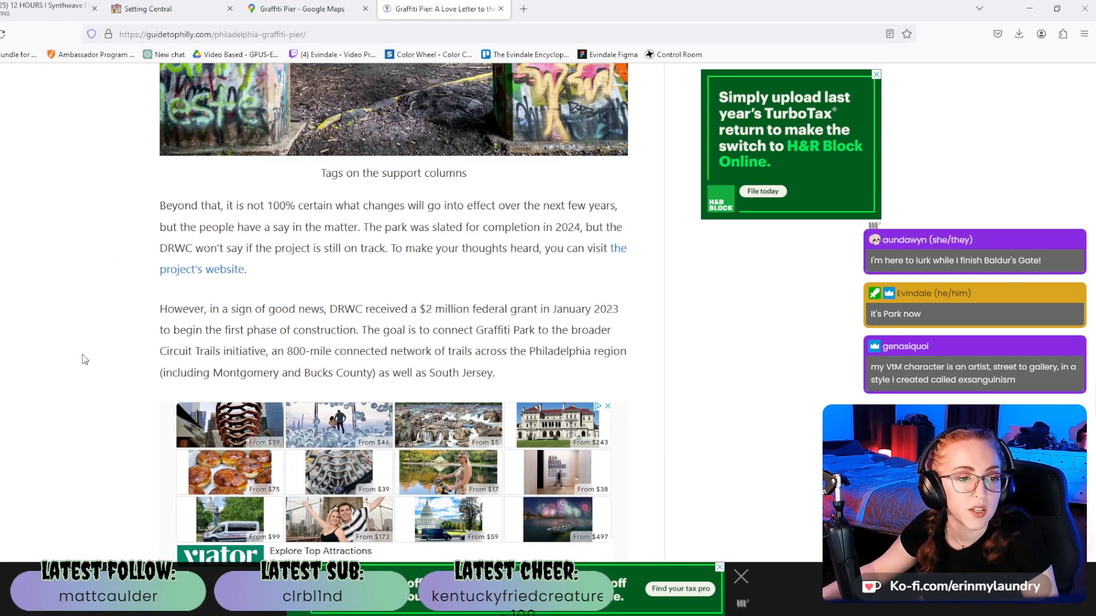
scroll(85, 358, down, 5)
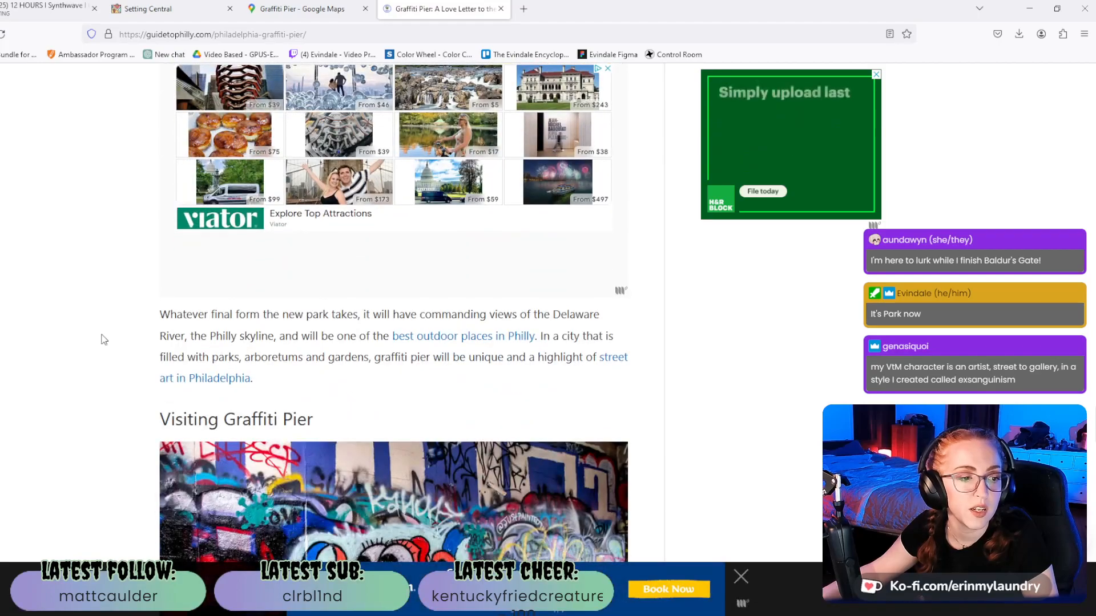
scroll(104, 341, down, 5)
scroll(105, 337, down, 3)
scroll(121, 352, up, 2)
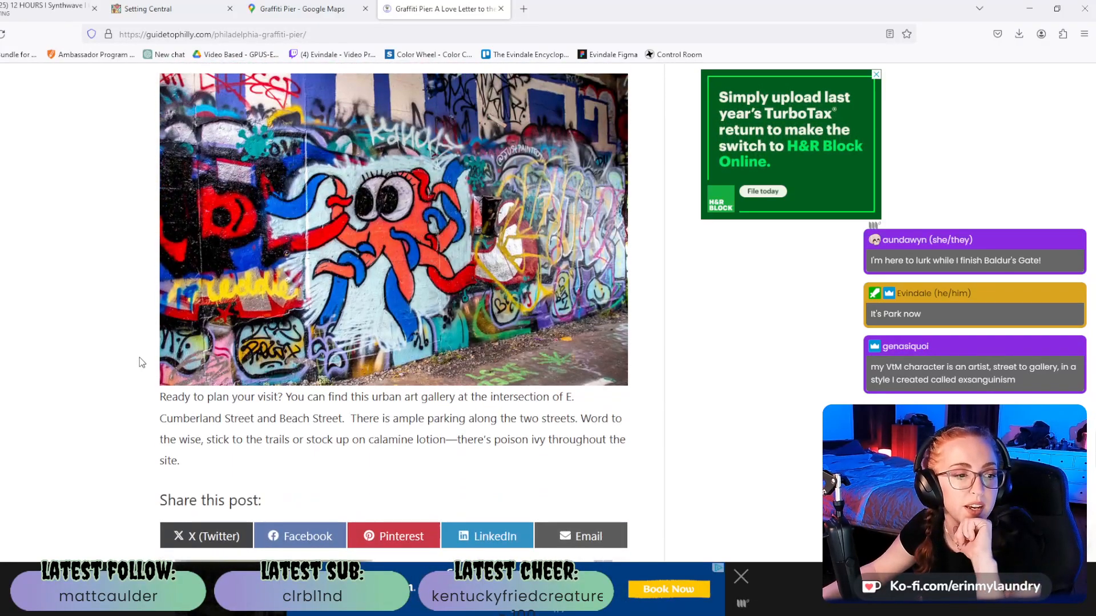
scroll(154, 379, up, 2)
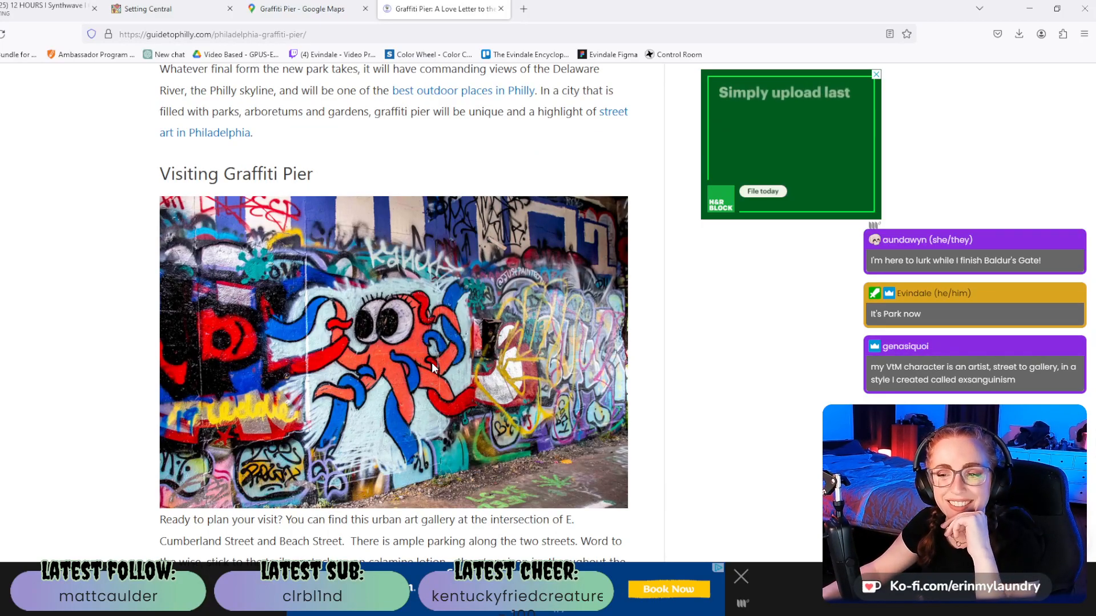
Copy the passage on street art's Philadelphia beginnings and the 1967 idea of "getting up" from "A History of Philadelphia Graffiti".
scroll(431, 362, up, 8)
scroll(436, 375, up, 15)
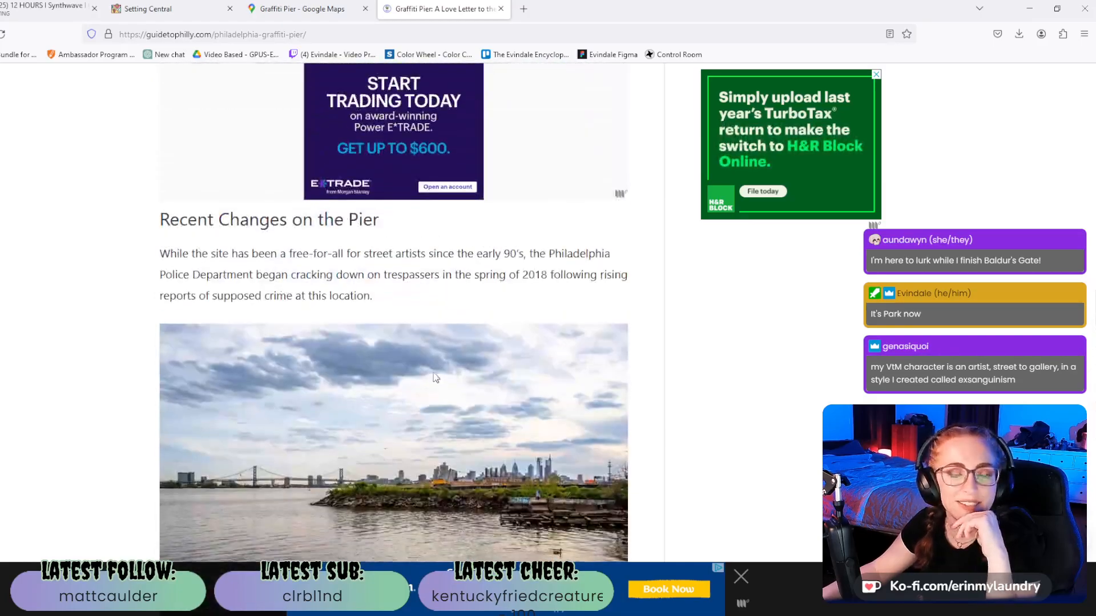
scroll(436, 374, up, 12)
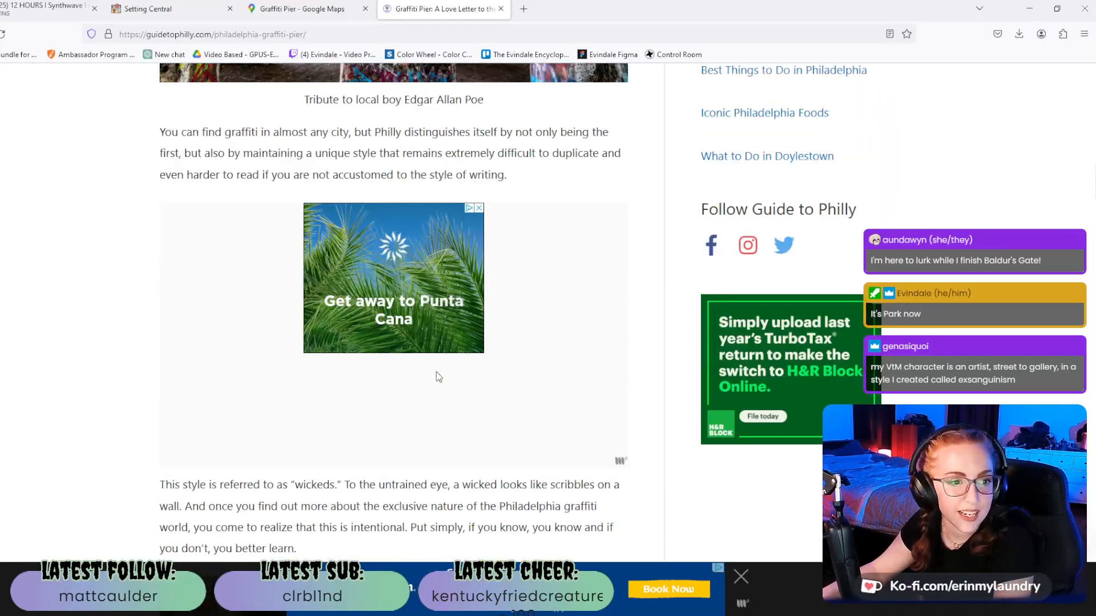
scroll(437, 375, up, 5)
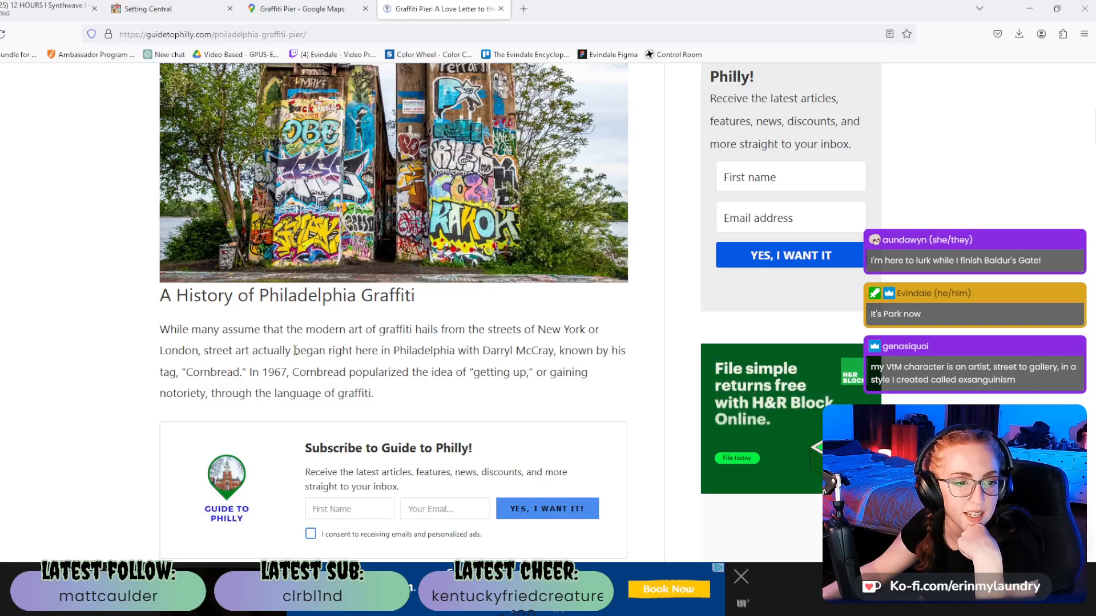
drag(381, 351, 408, 396)
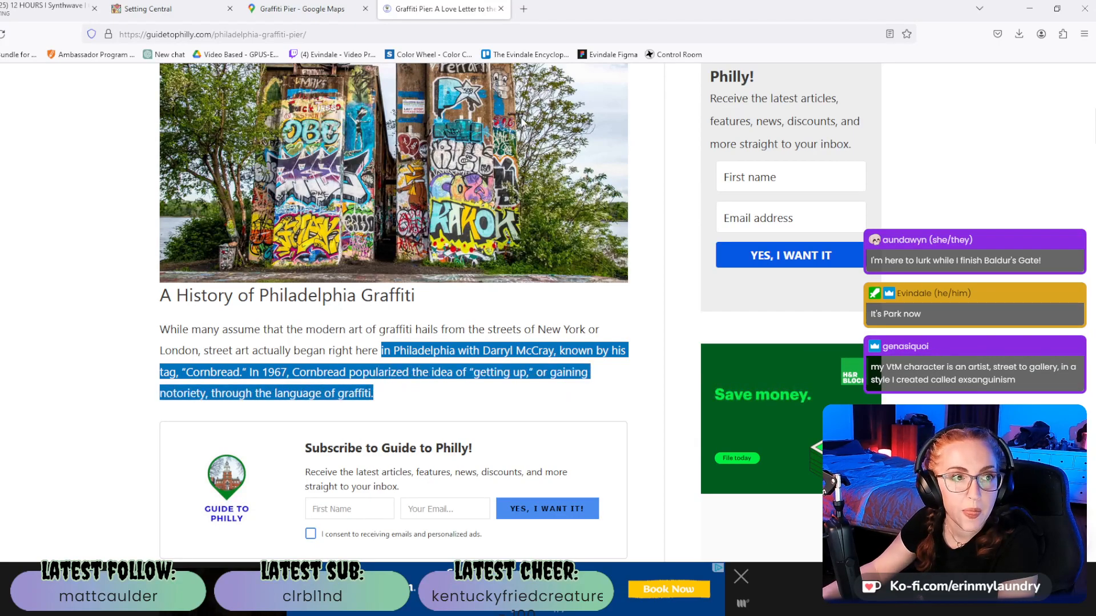
Return to Notion and add the copied passage as a second line of the Text property, opening with "street art began".
click(148, 9)
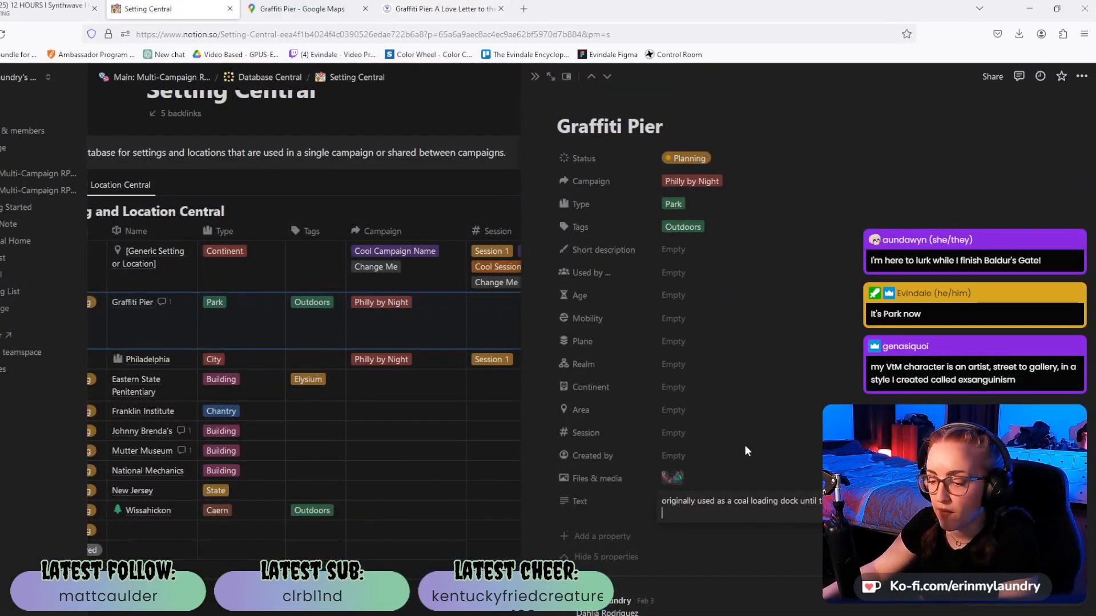
text(began)
key(ctrl+v)
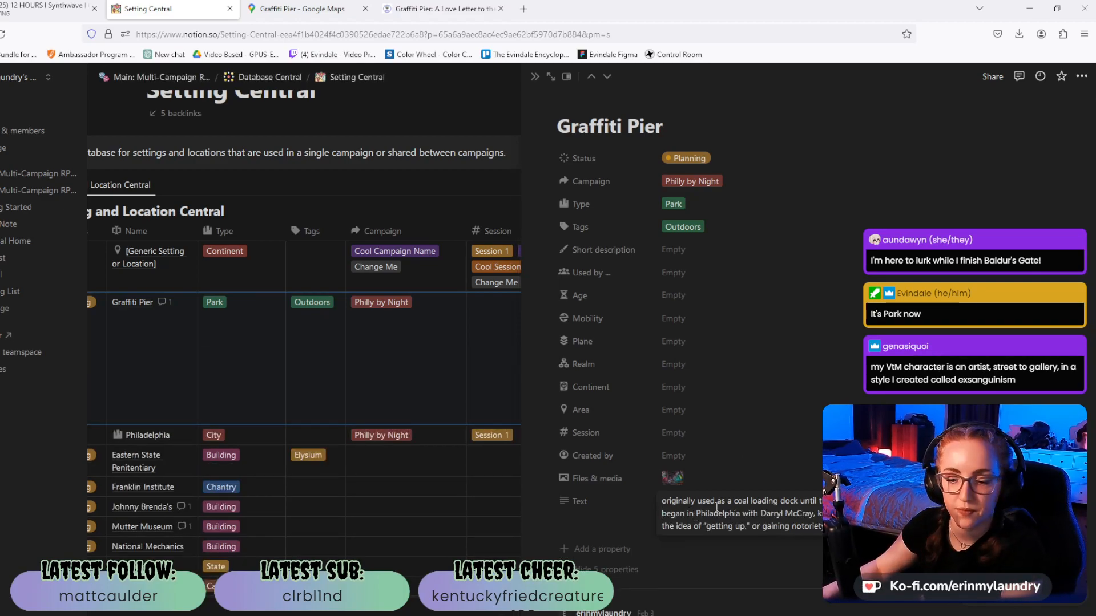
text(street art)
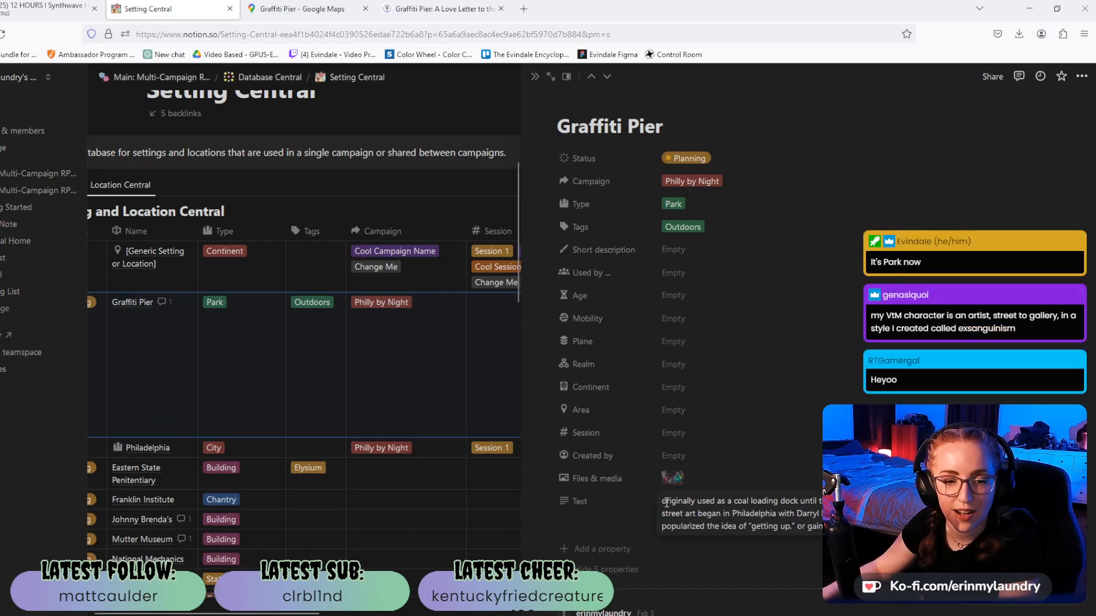
Put a dash in front of both the coal loading dock line and the street art line in the Text property.
key(Up)
key(Home)
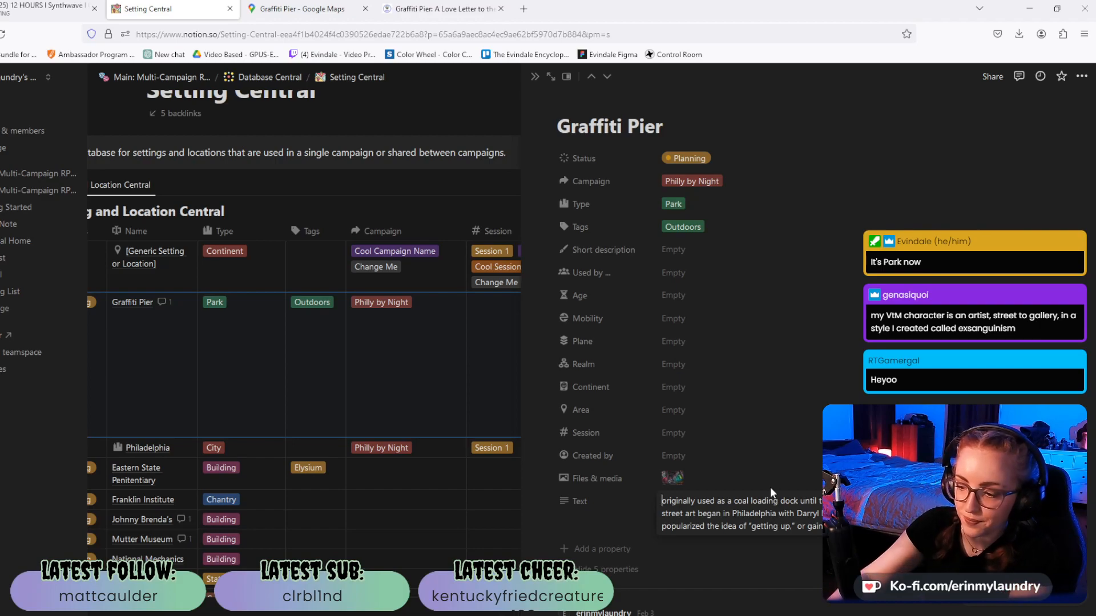
text(-)
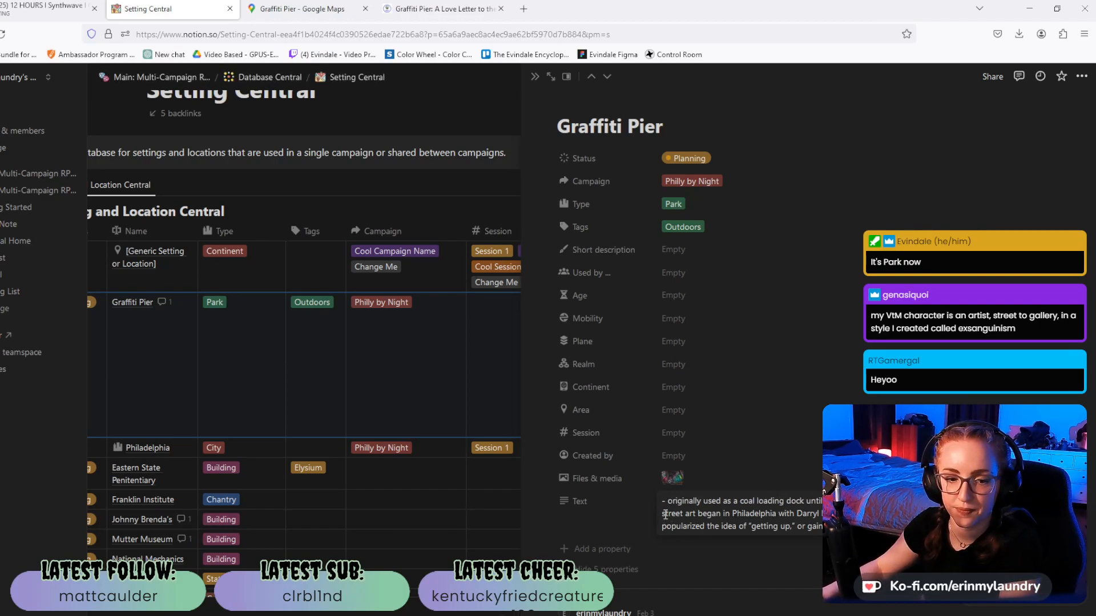
key(Down)
key(Home)
text(-)
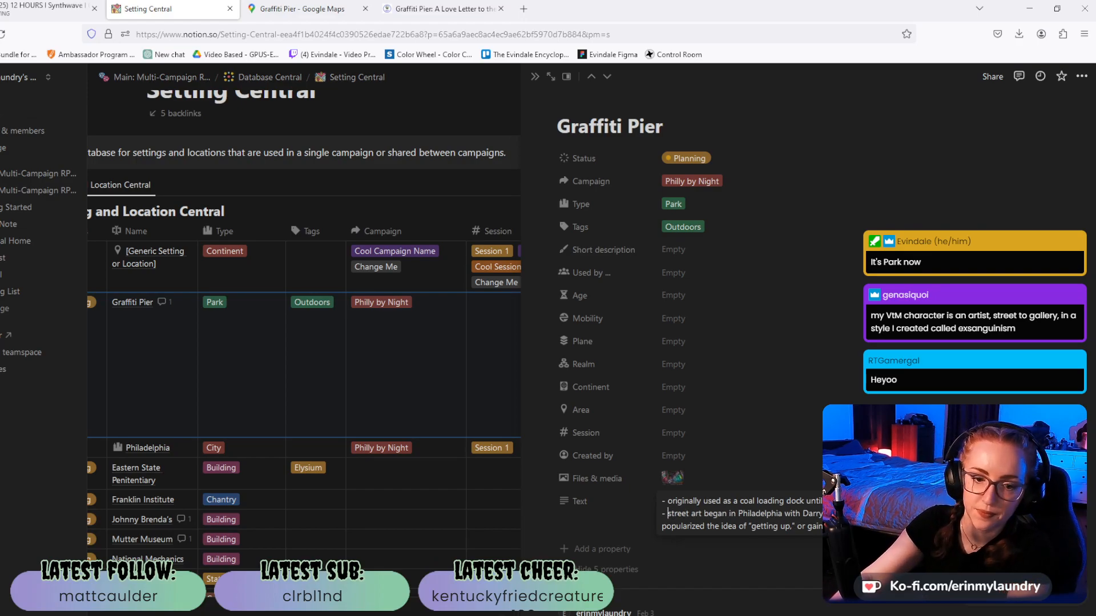
Reread the Guide to Philly article's passages on Philadelphia's unique graffiti style and "wickeds".
click(442, 9)
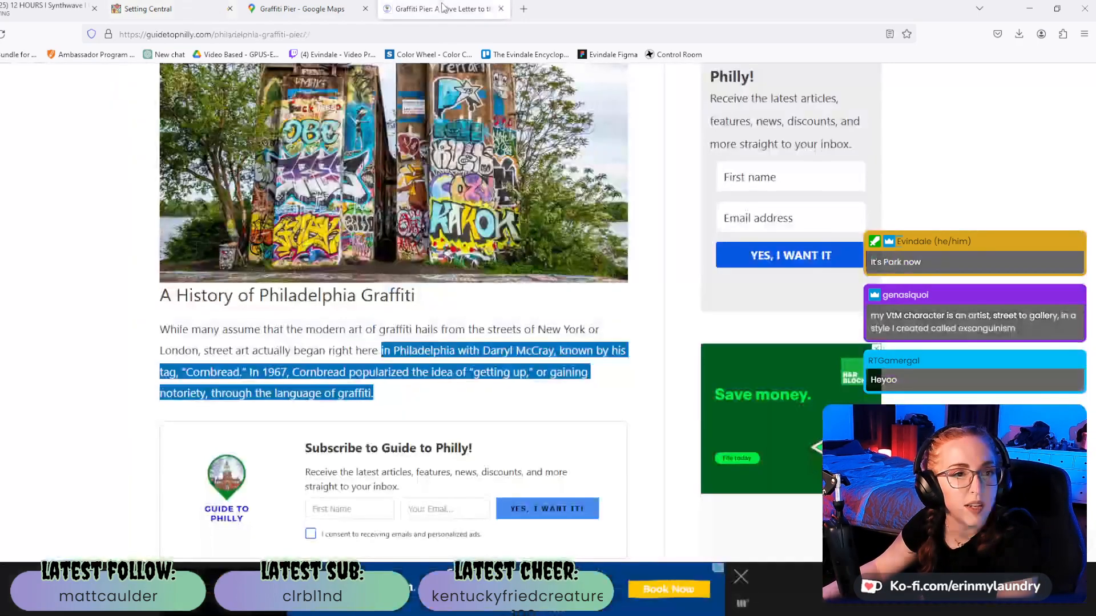
scroll(185, 296, down, 10)
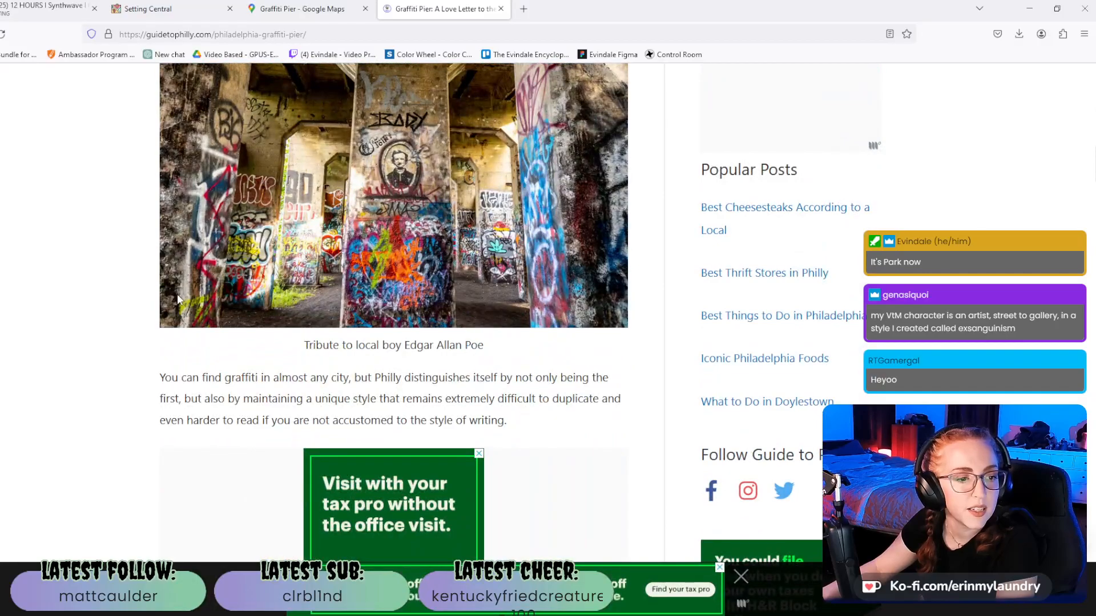
scroll(179, 299, down, 1)
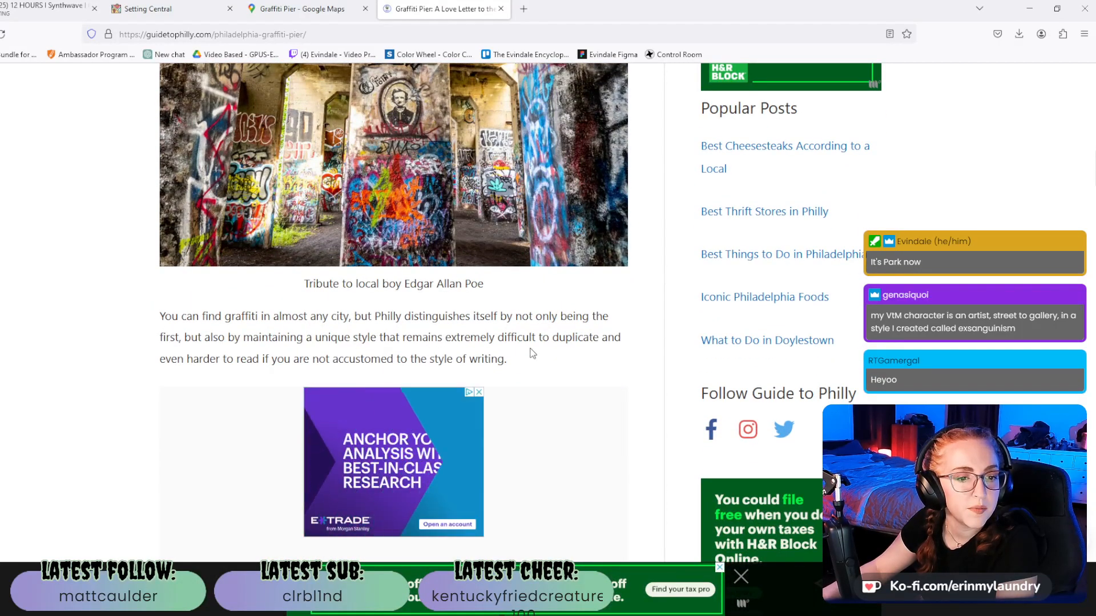
scroll(166, 308, down, 5)
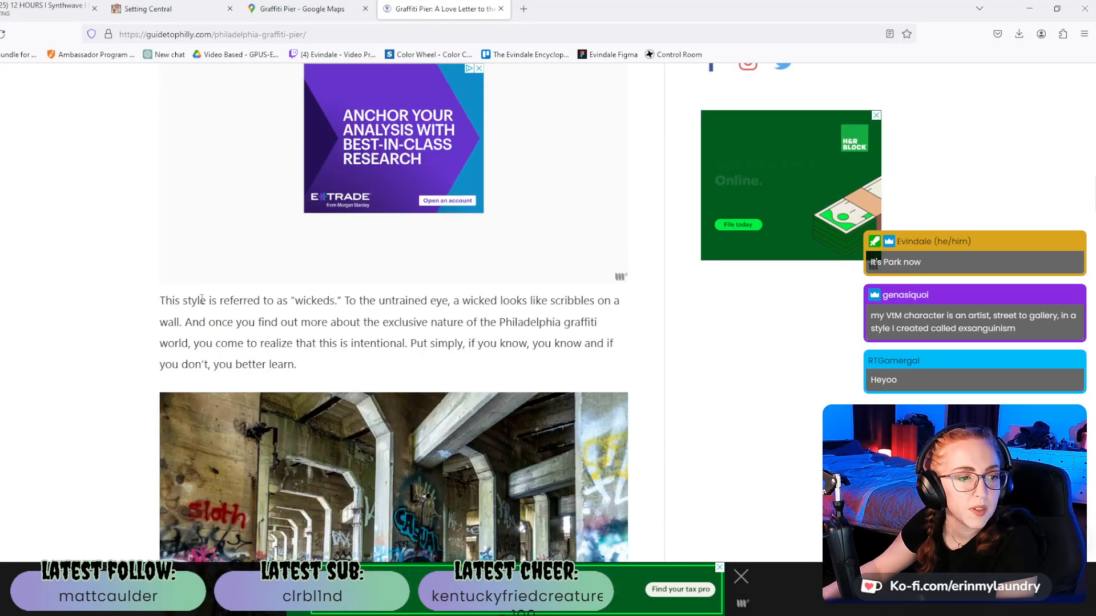
drag(183, 301, 341, 314)
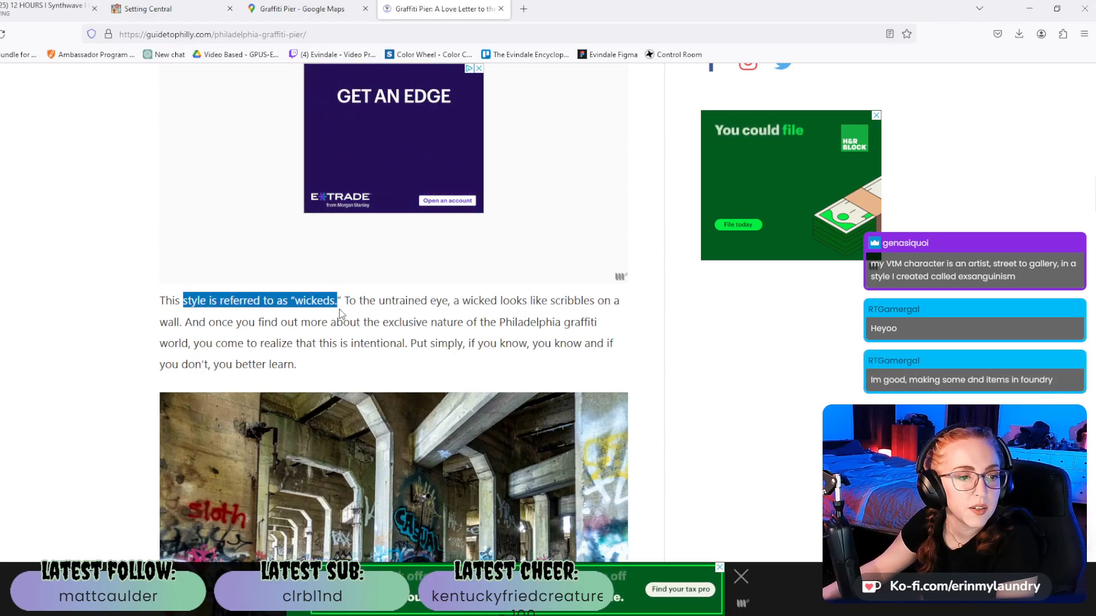
scroll(340, 313, down, 5)
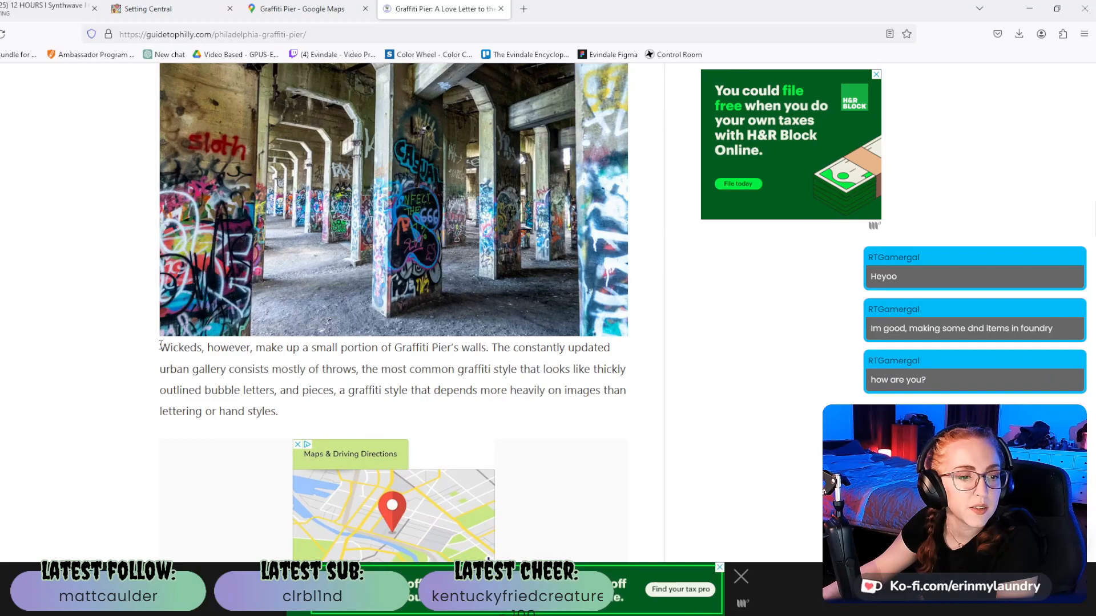
drag(161, 347, 259, 349)
scroll(260, 348, up, 7)
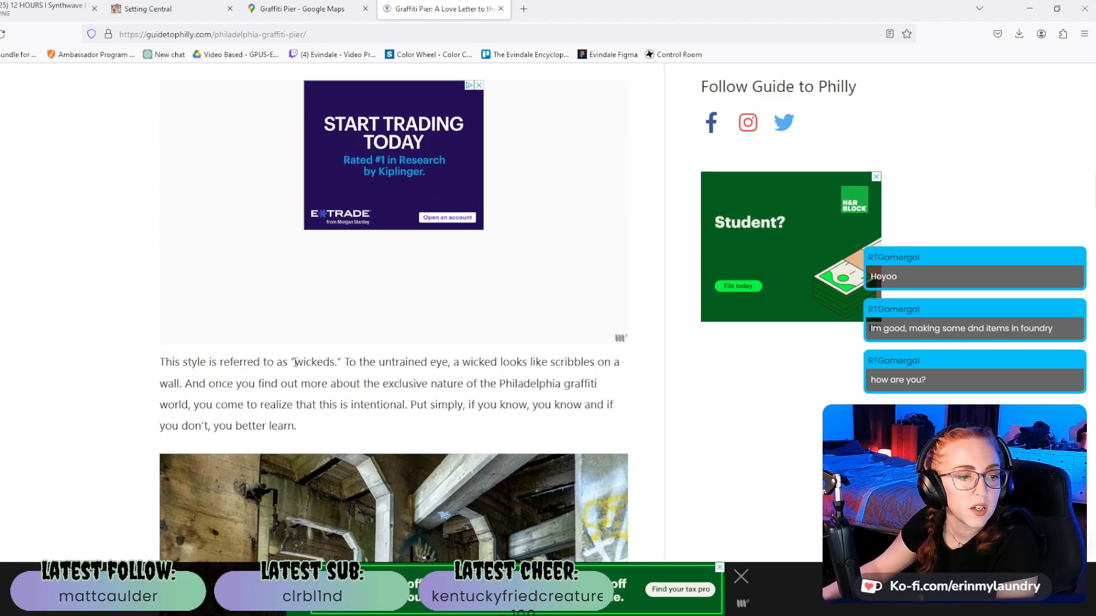
Add a third dashed line to the Text property in Notion: "Philly has its own unique graffiti style called "wickeds"".
click(194, 10)
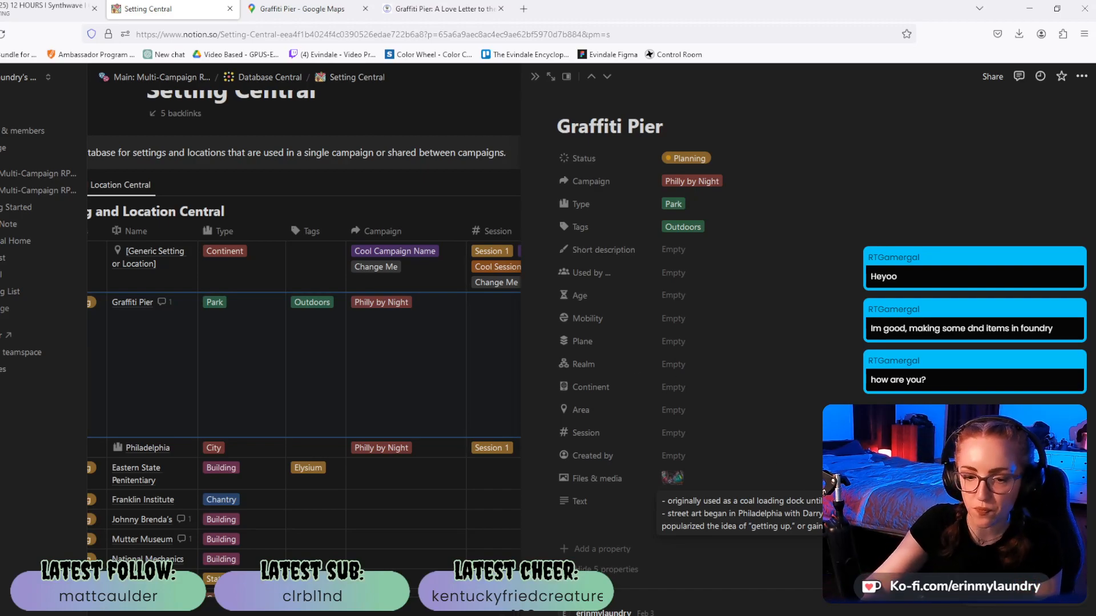
key(shift+Return)
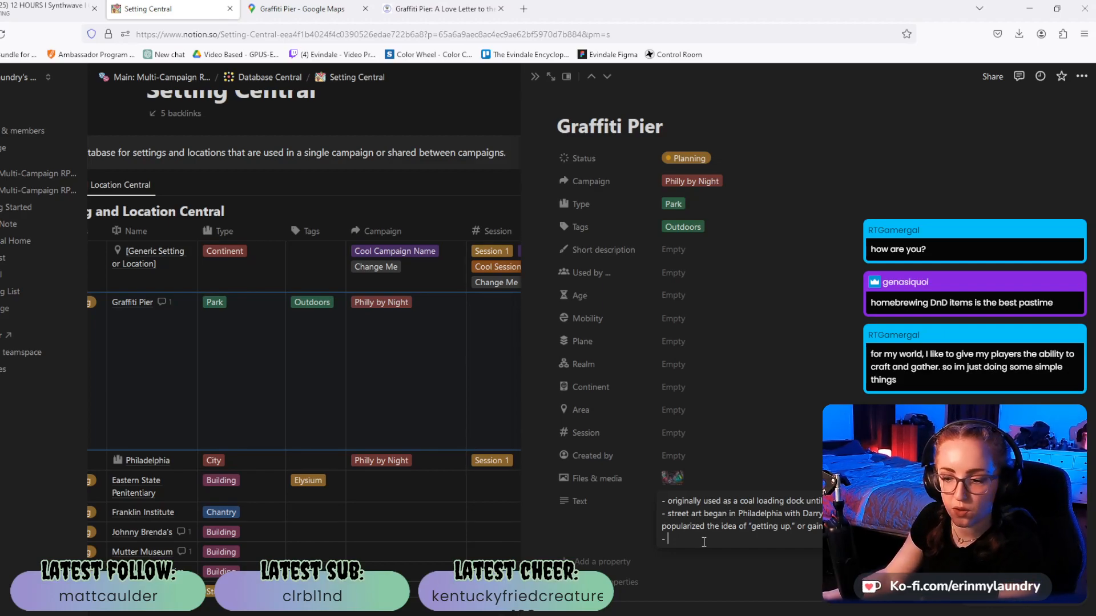
text(Ph)
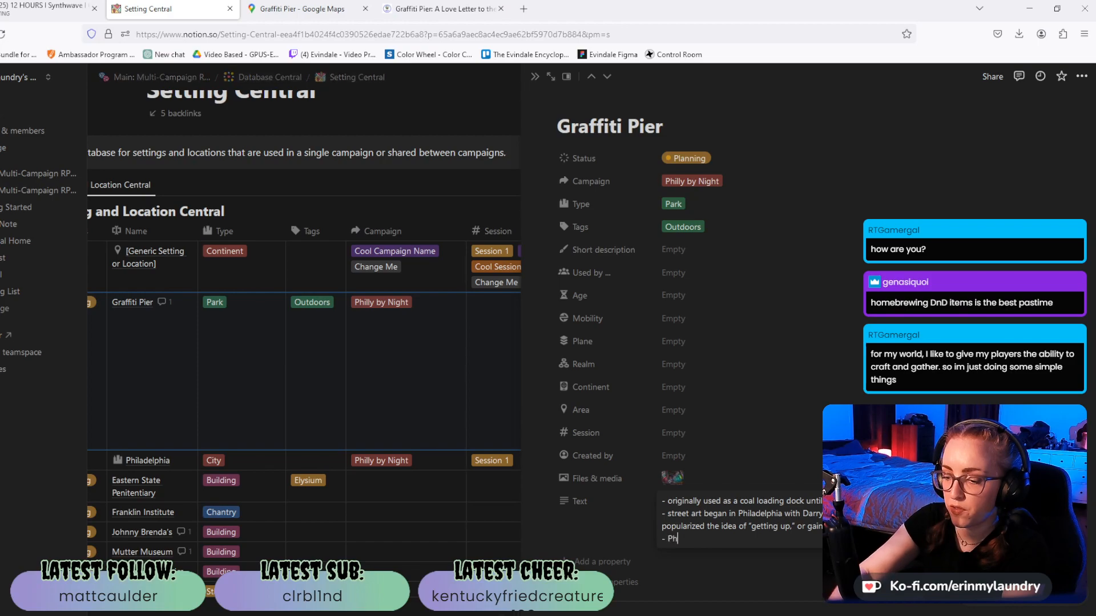
text(illy has its own unique graf)
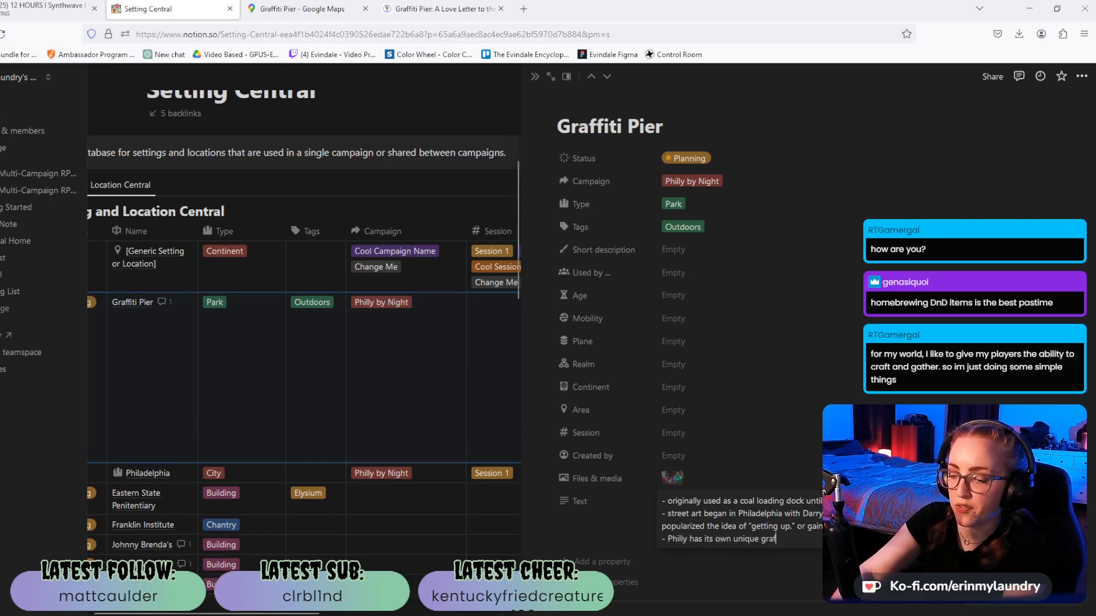
text(fiti style calle)
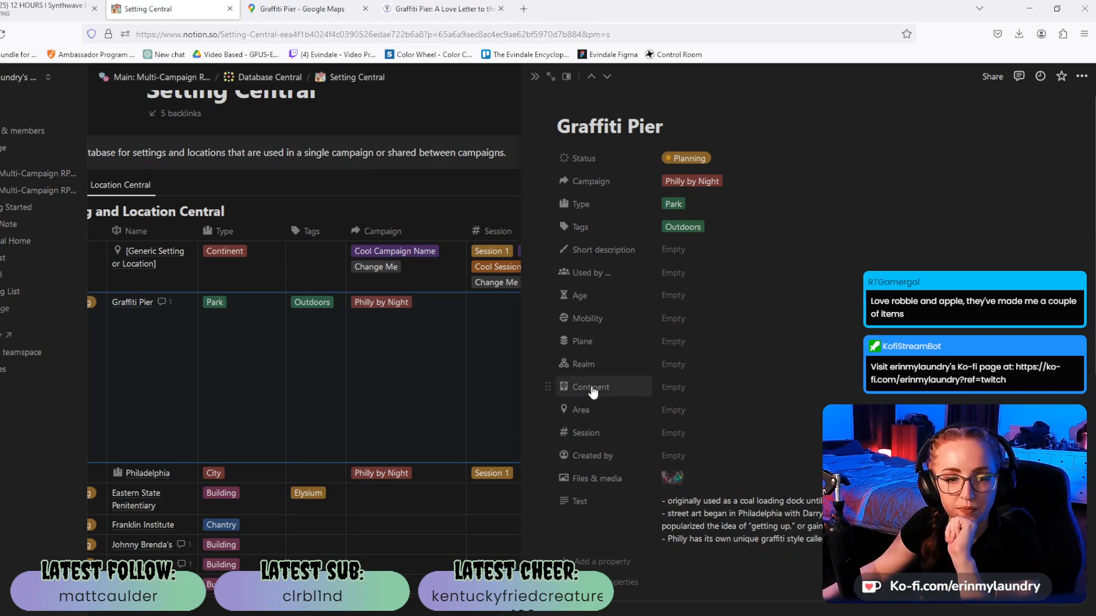
Delete the Continent and Plane properties from the Setting and Location Central database.
click(630, 388)
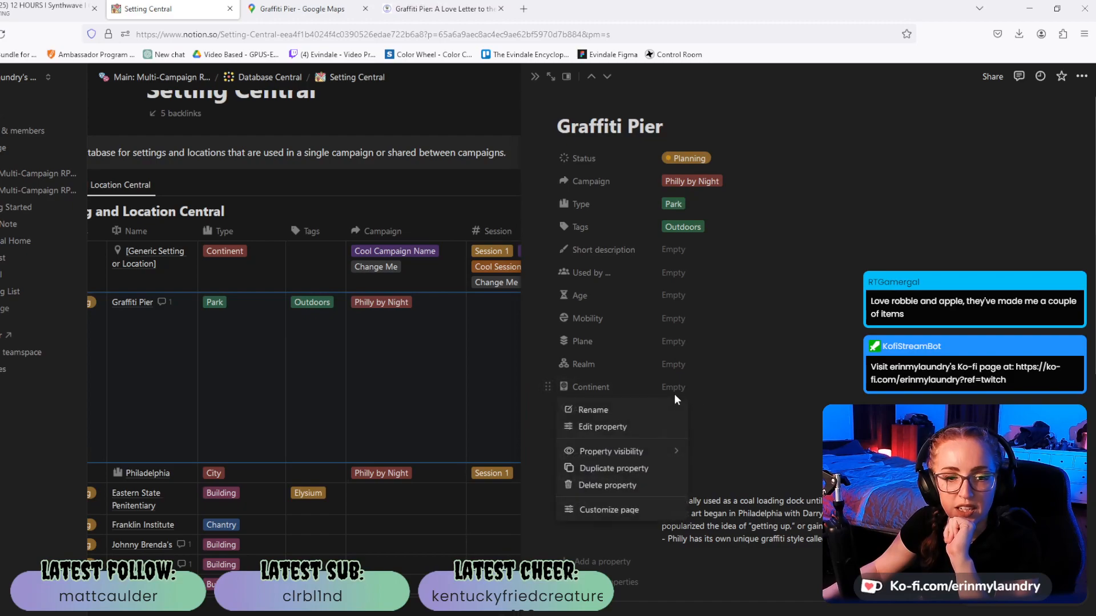
click(622, 490)
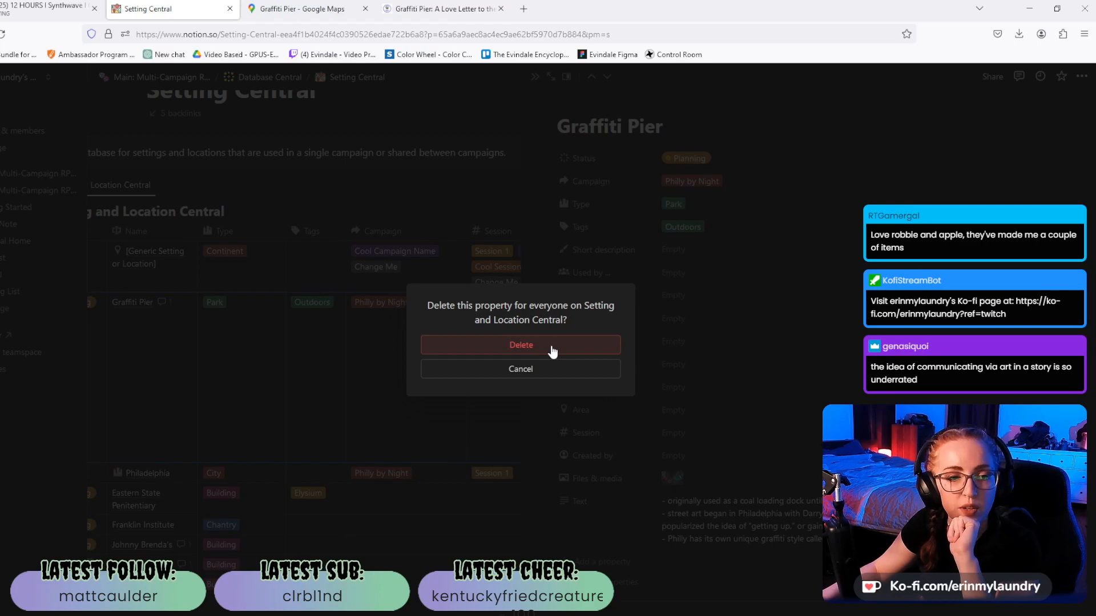
click(551, 348)
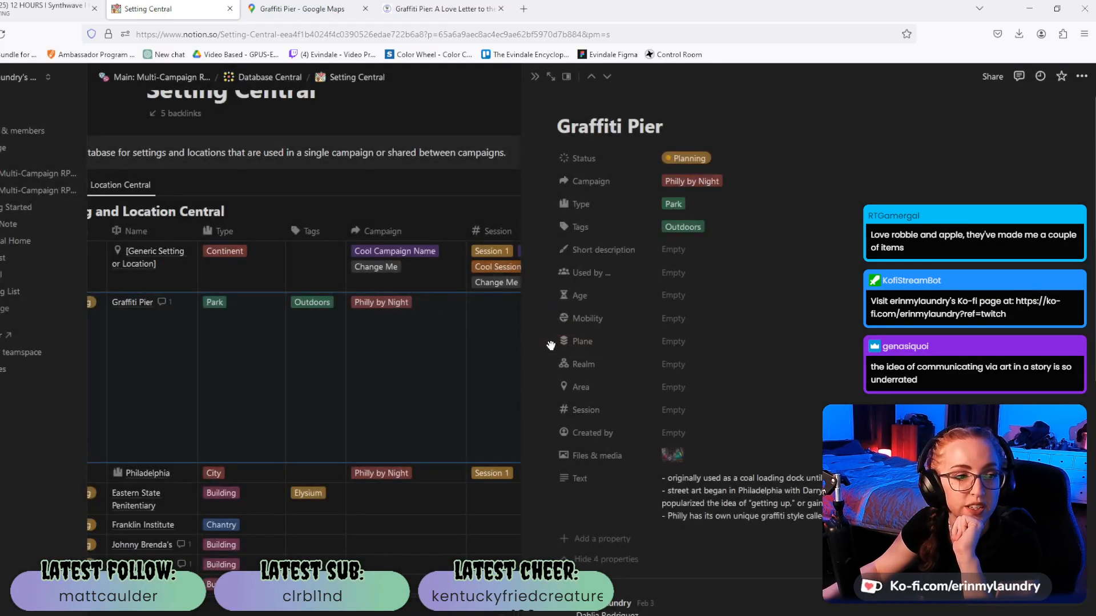
click(606, 344)
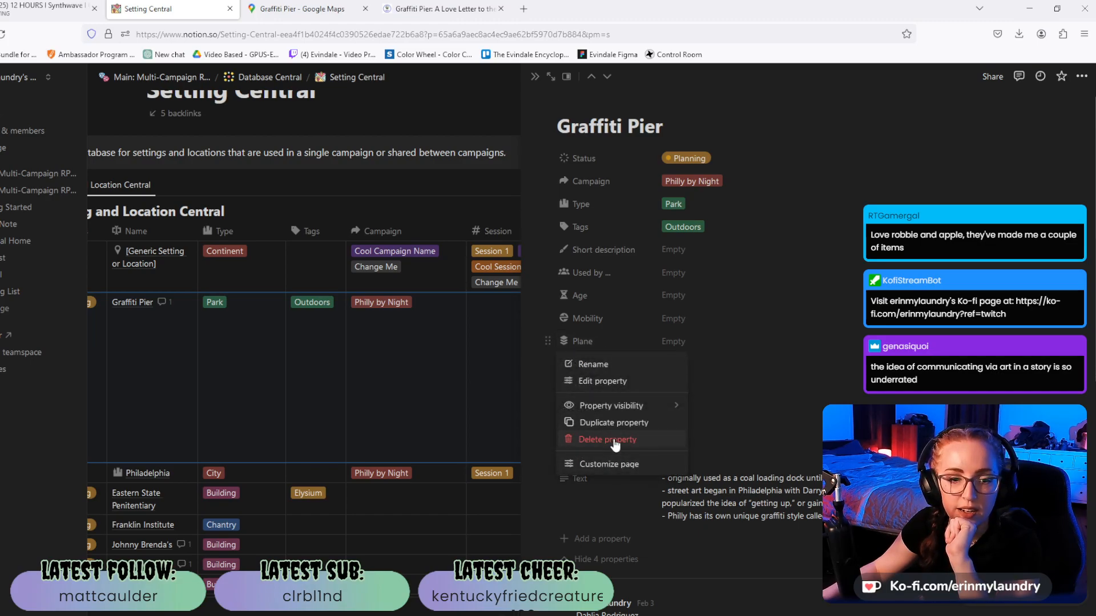
click(611, 440)
click(526, 346)
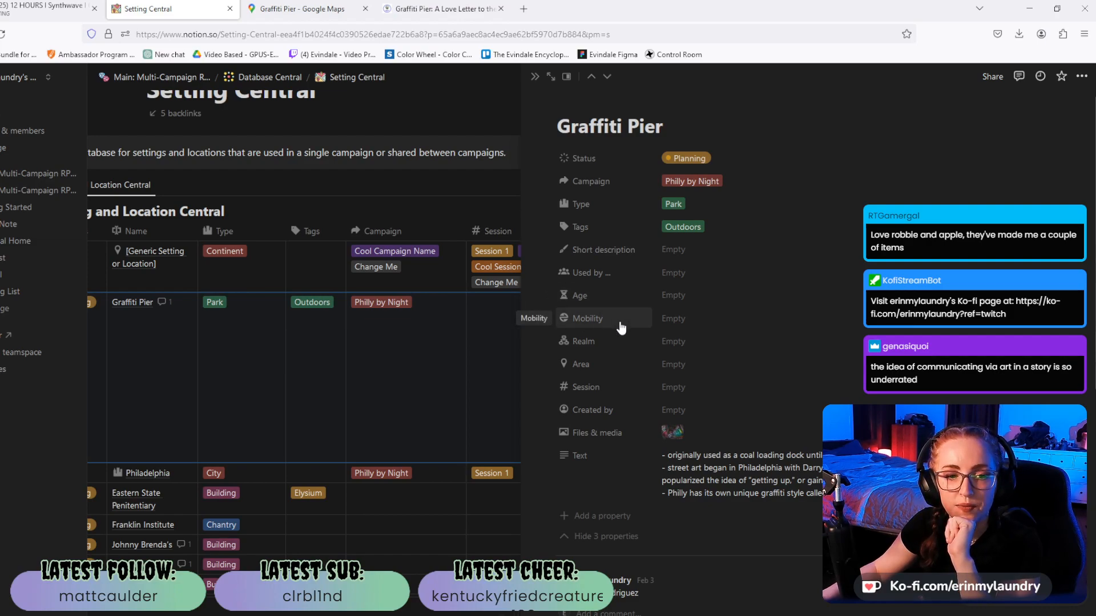
Check the Mobility property's options and delete that property from the database.
click(668, 320)
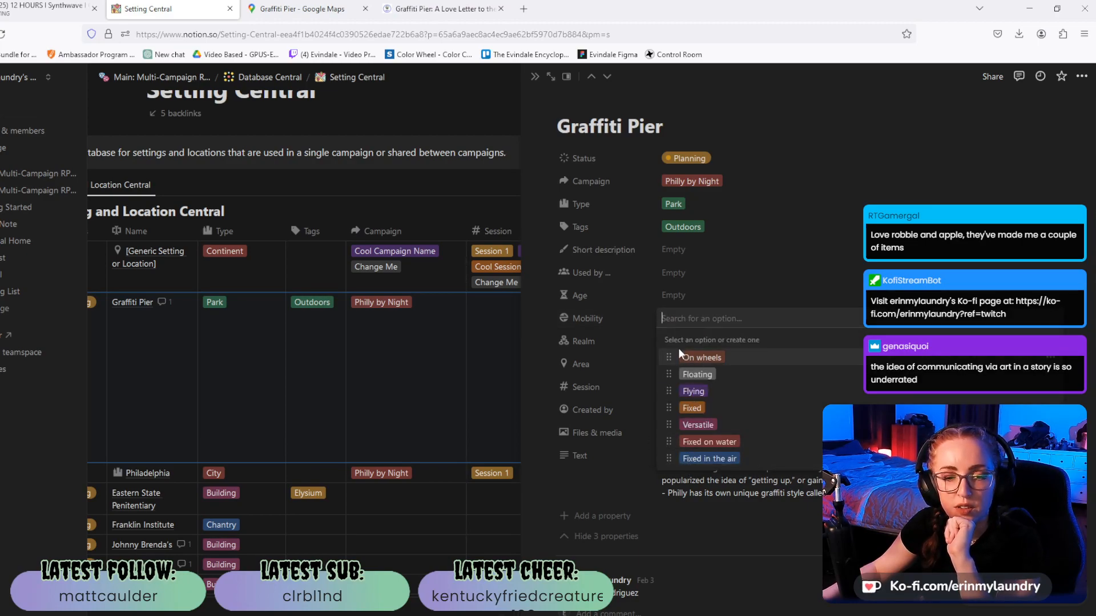
click(594, 318)
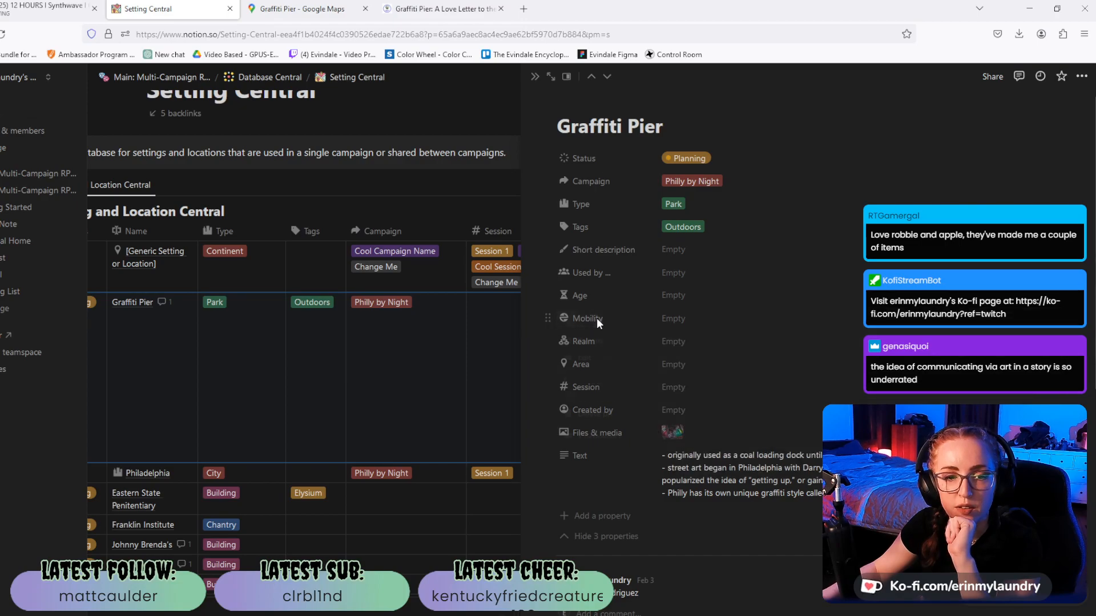
click(597, 317)
click(607, 417)
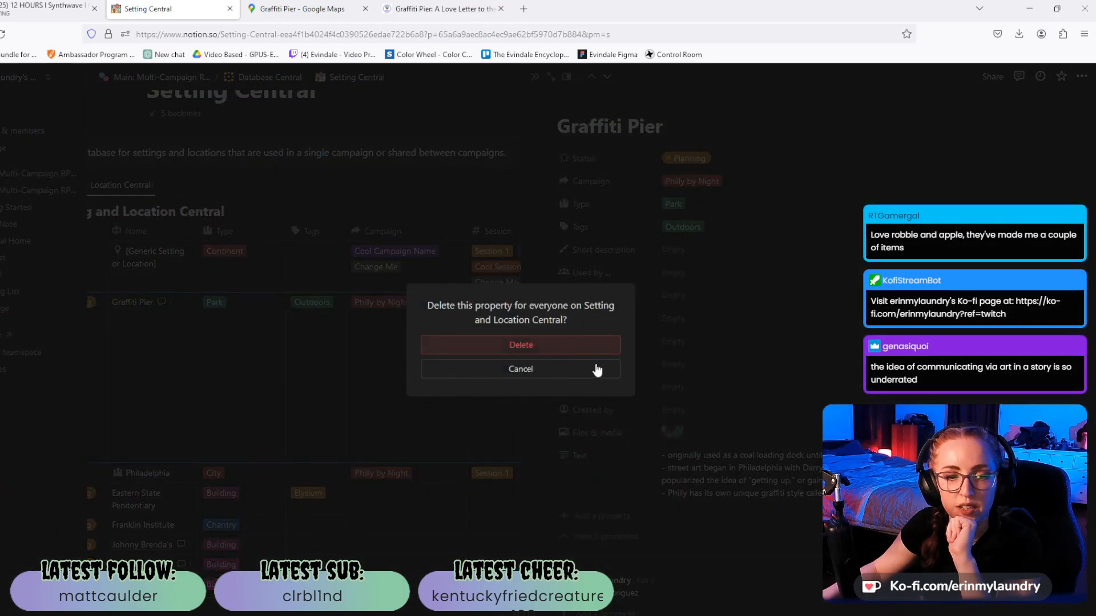
click(545, 348)
Check the Realm property's options and delete that property from the database.
click(589, 322)
click(677, 323)
click(678, 324)
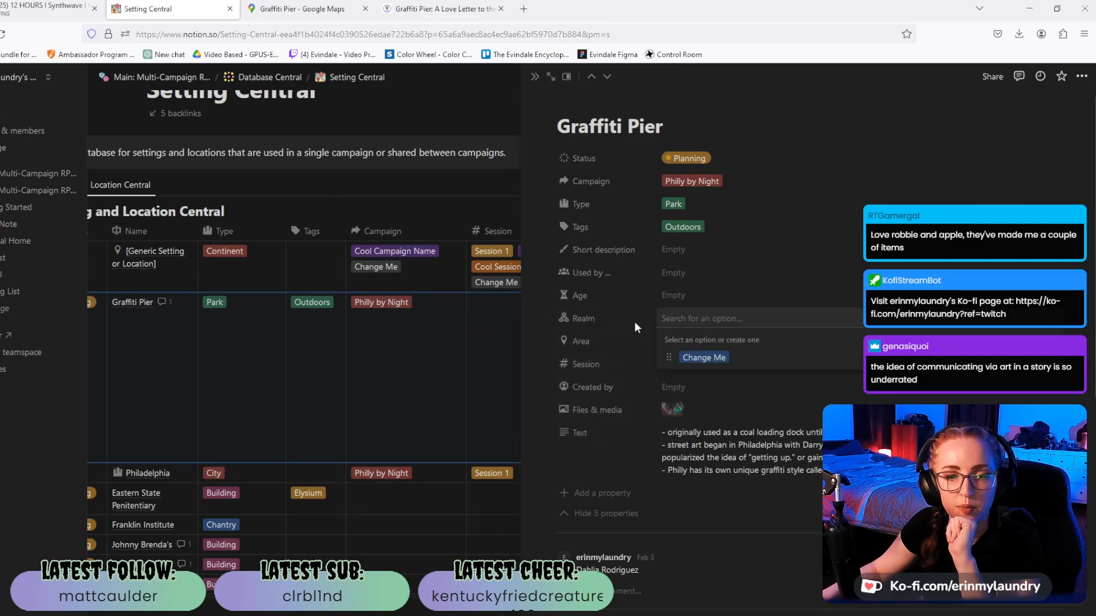
click(610, 323)
click(605, 323)
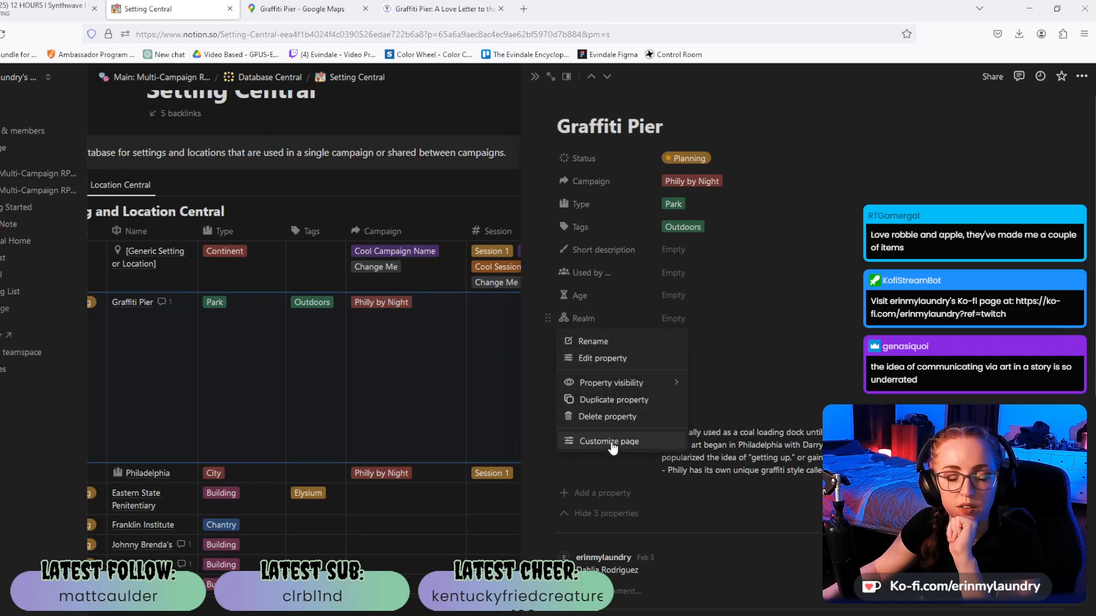
click(607, 416)
click(547, 347)
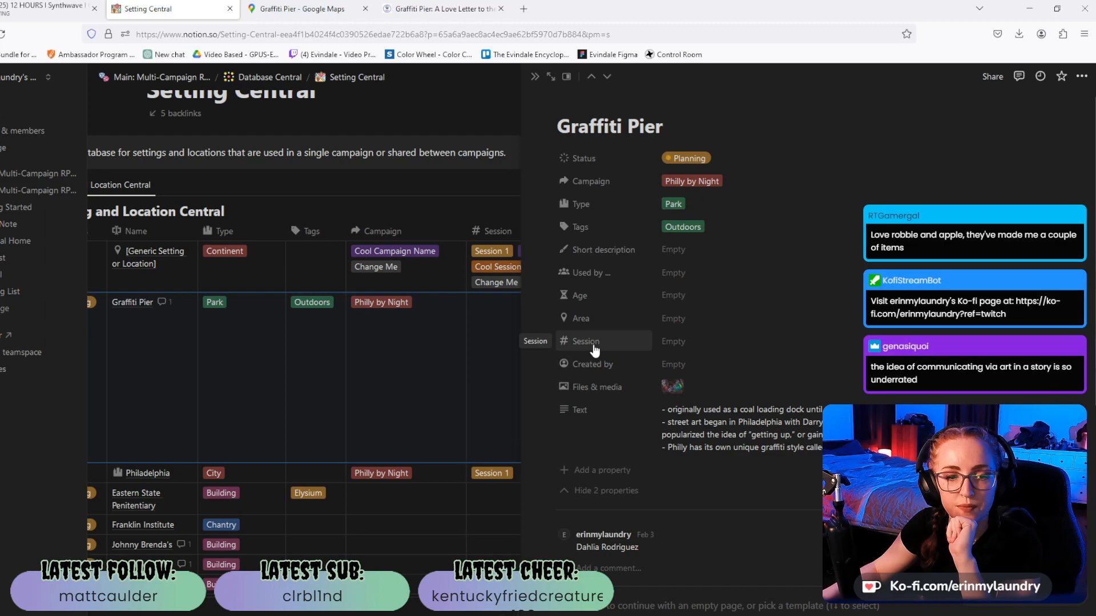
Move the Text property directly below Short description and check the options of the Used by property.
drag(546, 411, 546, 273)
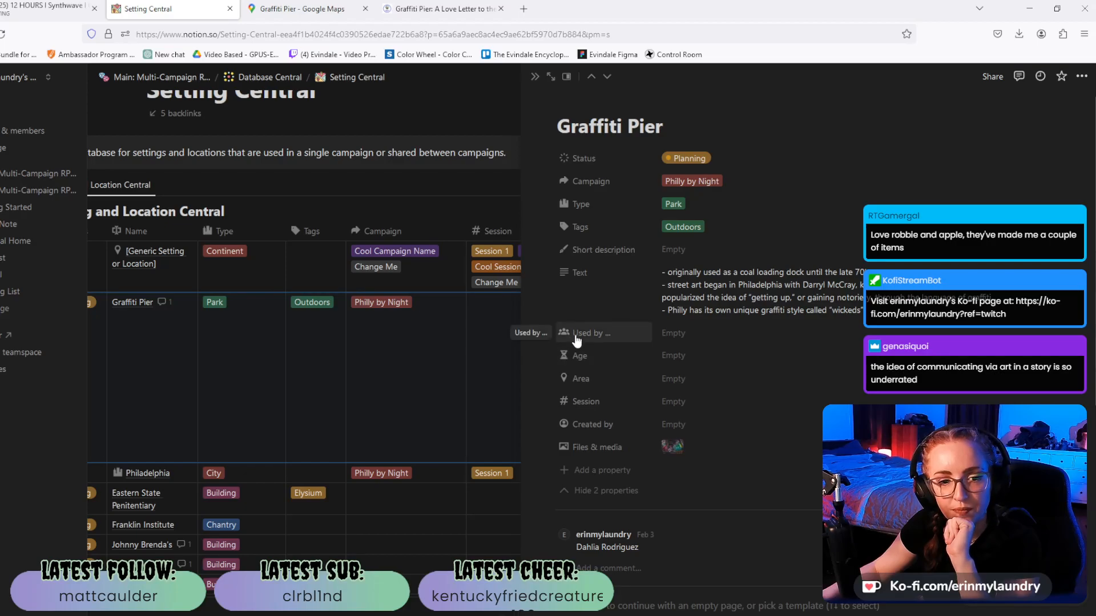
click(682, 334)
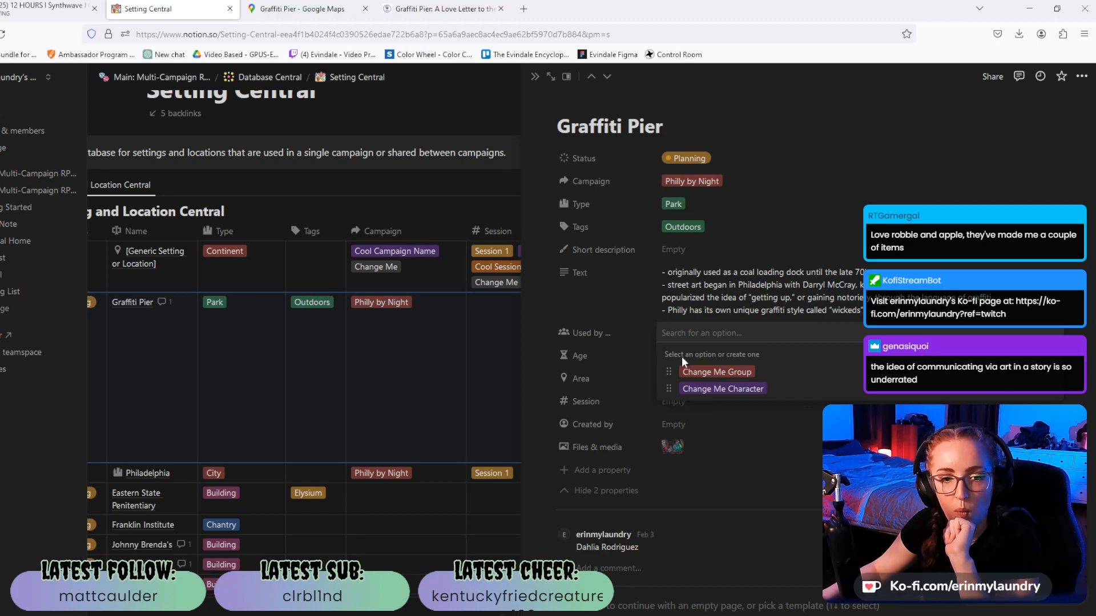
click(545, 309)
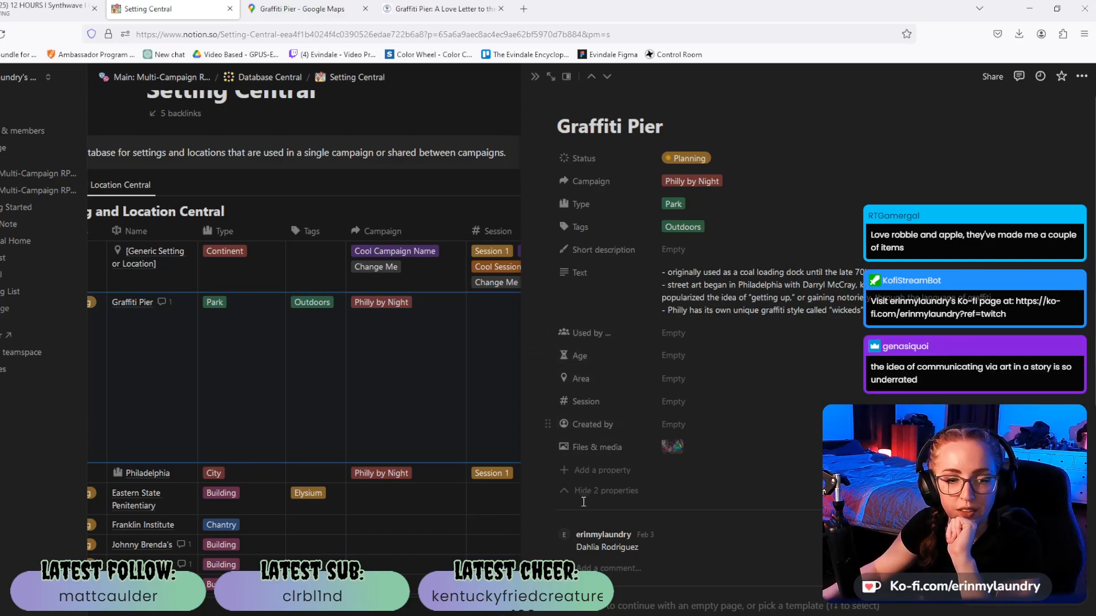
Add a Person property to the database, place it below Text, and search its people list for "kn".
click(571, 470)
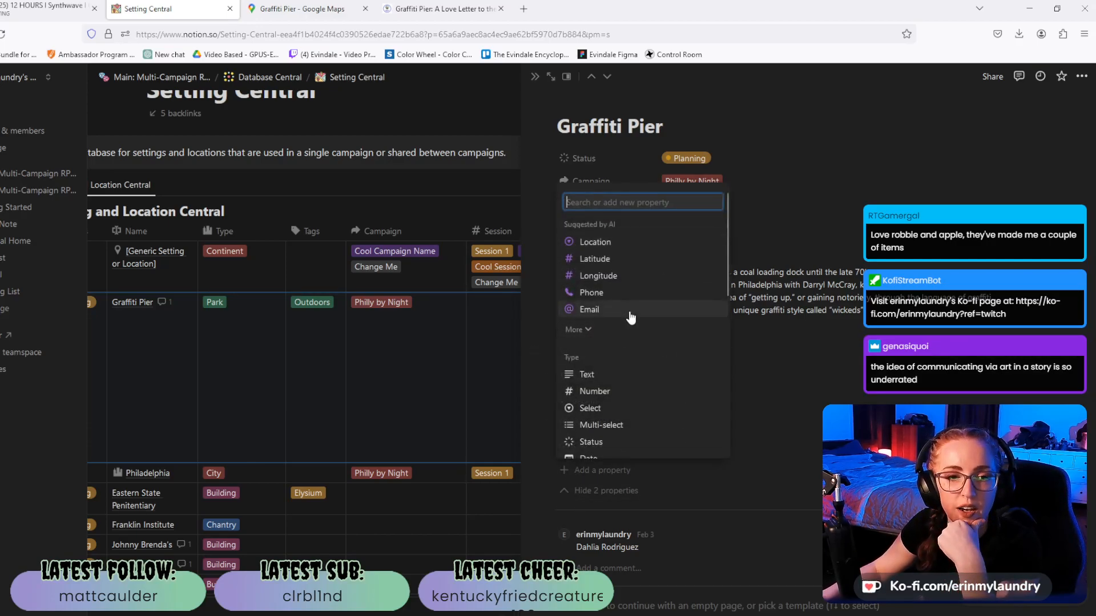
scroll(628, 302, down, 3)
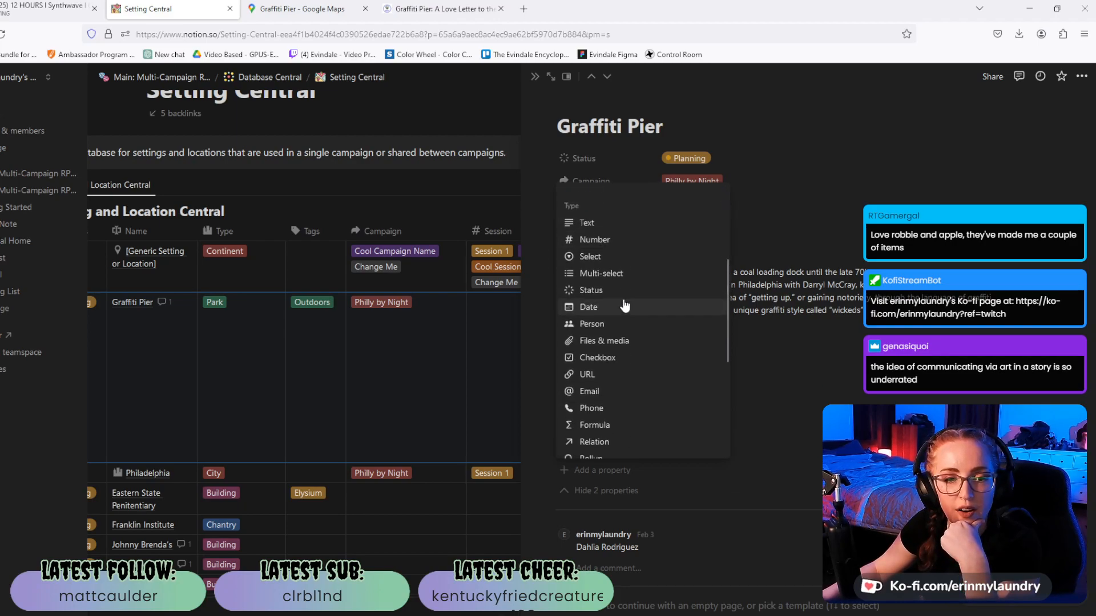
click(609, 327)
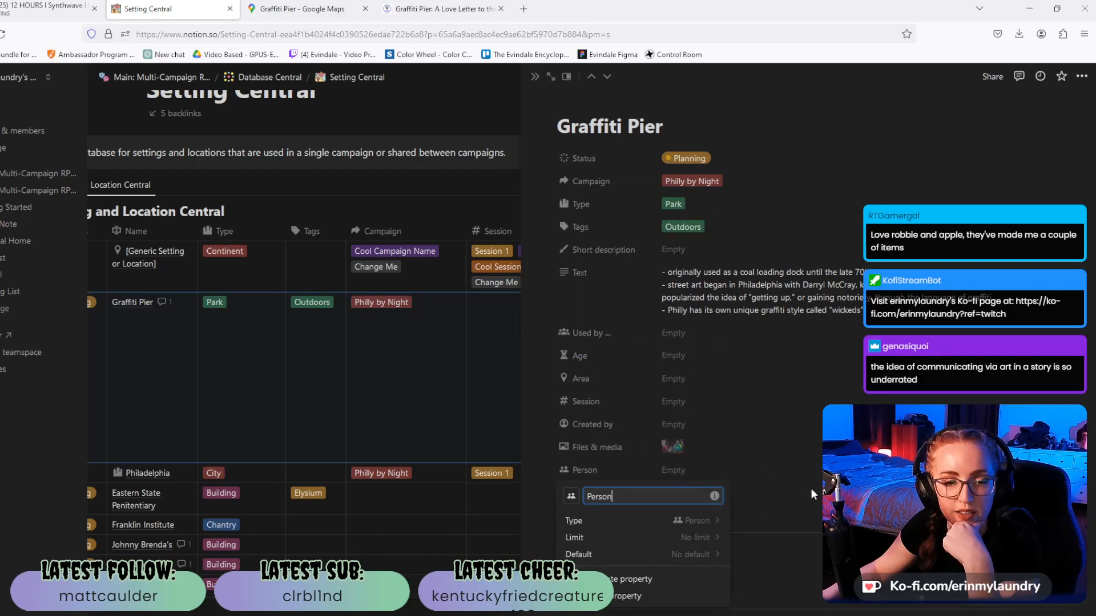
click(710, 482)
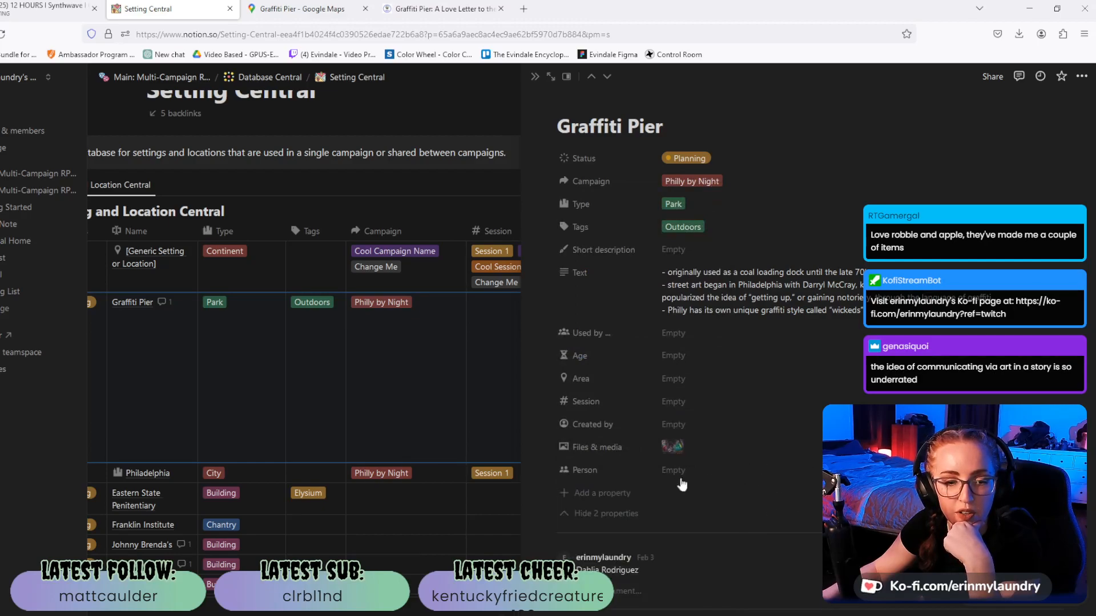
drag(548, 471, 551, 332)
click(686, 336)
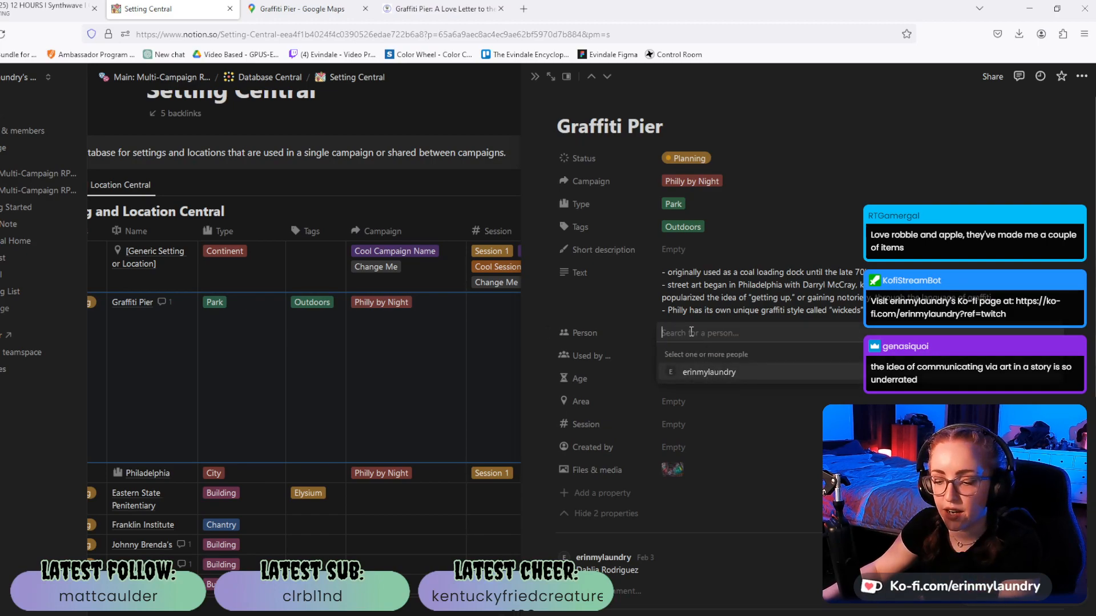
text(kn)
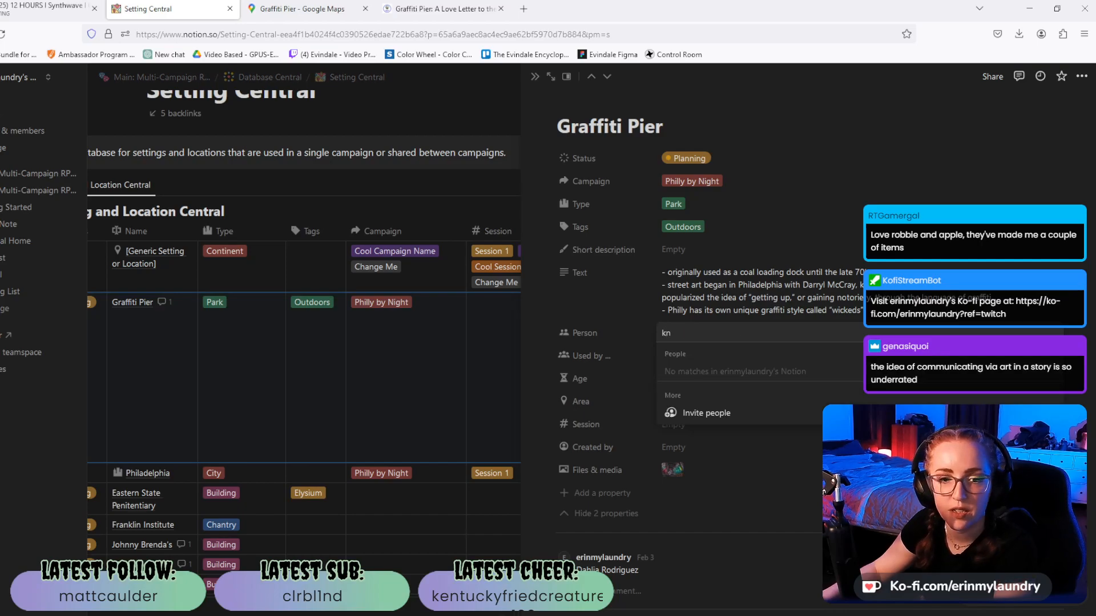
key(Escape)
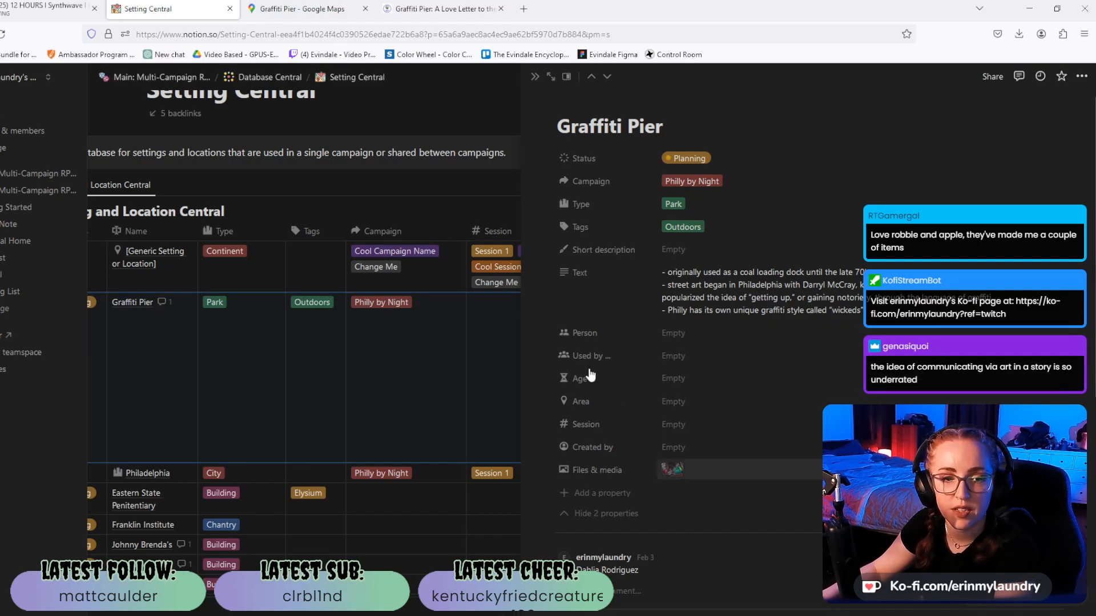
Delete the Person property from the Setting and Location Central database.
click(585, 333)
click(617, 432)
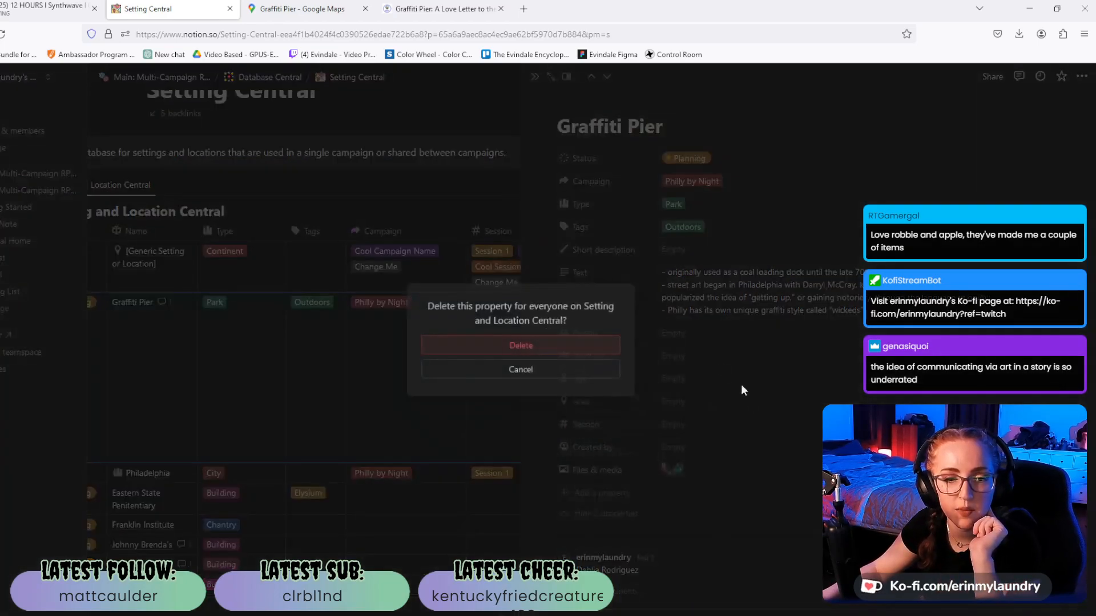
click(574, 345)
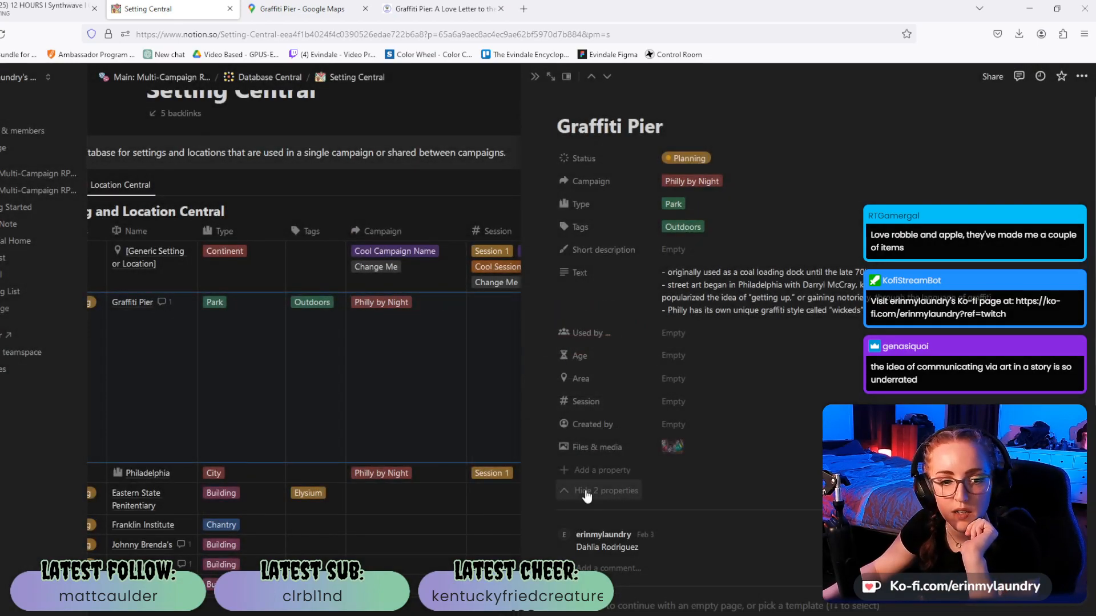
click(565, 467)
scroll(599, 348, down, 5)
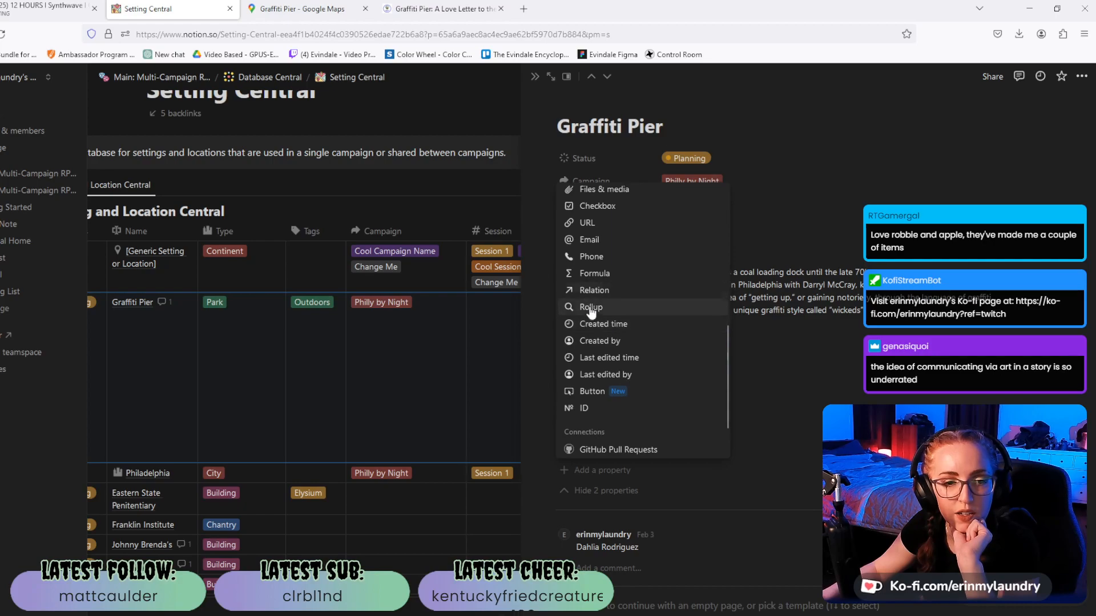
scroll(593, 317, down, 1)
scroll(593, 317, up, 4)
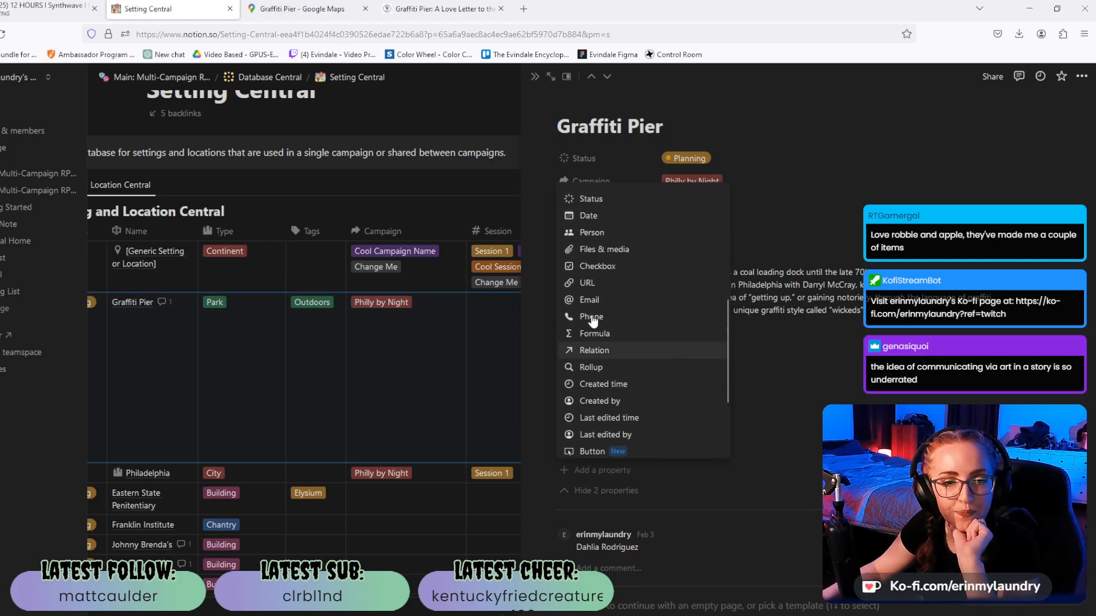
scroll(594, 321, up, 2)
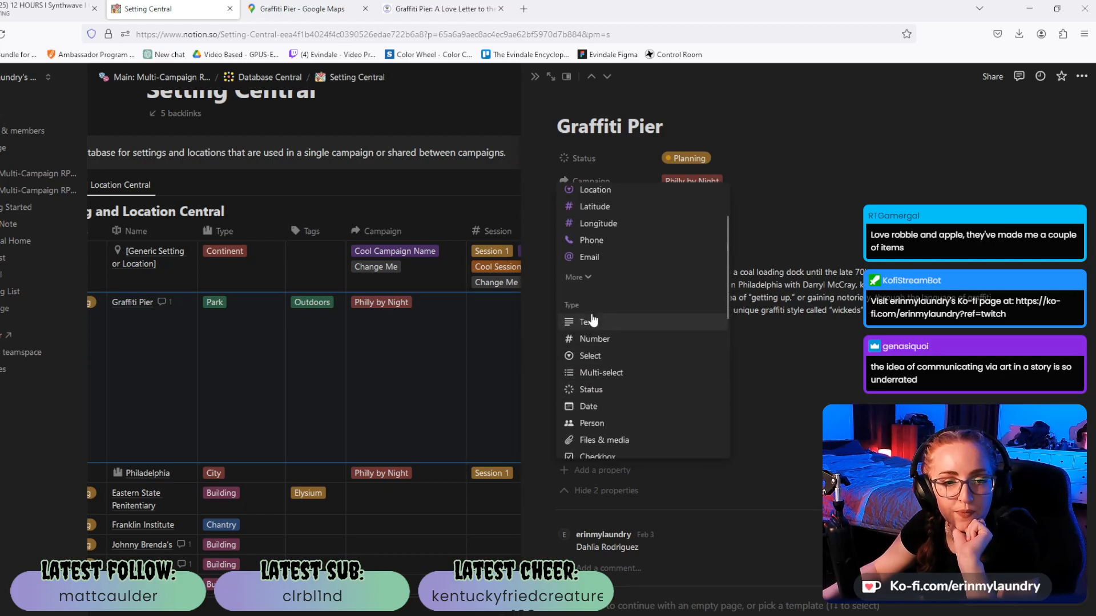
click(917, 375)
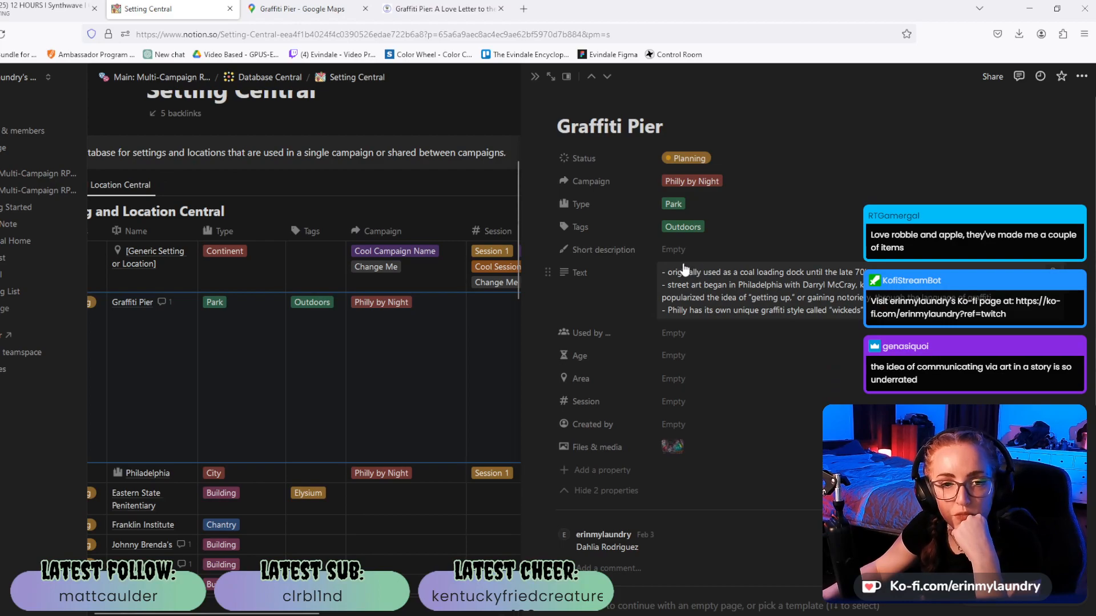
Set Graffiti Pier's short description to "pier near Fishtown, occupied mostly by Brujah" and close its page.
click(704, 250)
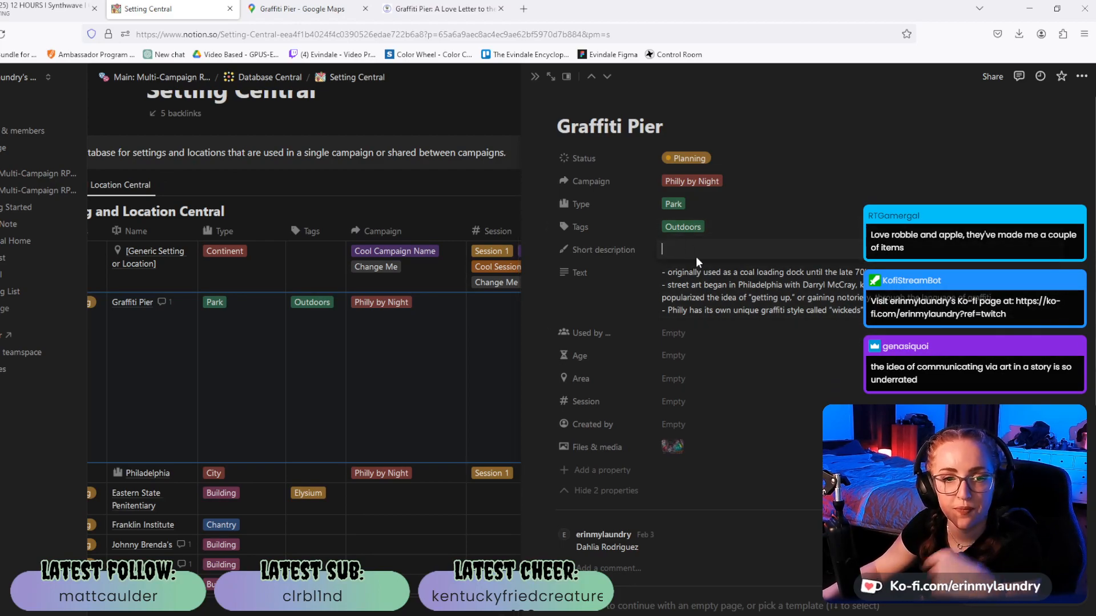
text(near Fishtown, occupied mostly by Brujah)
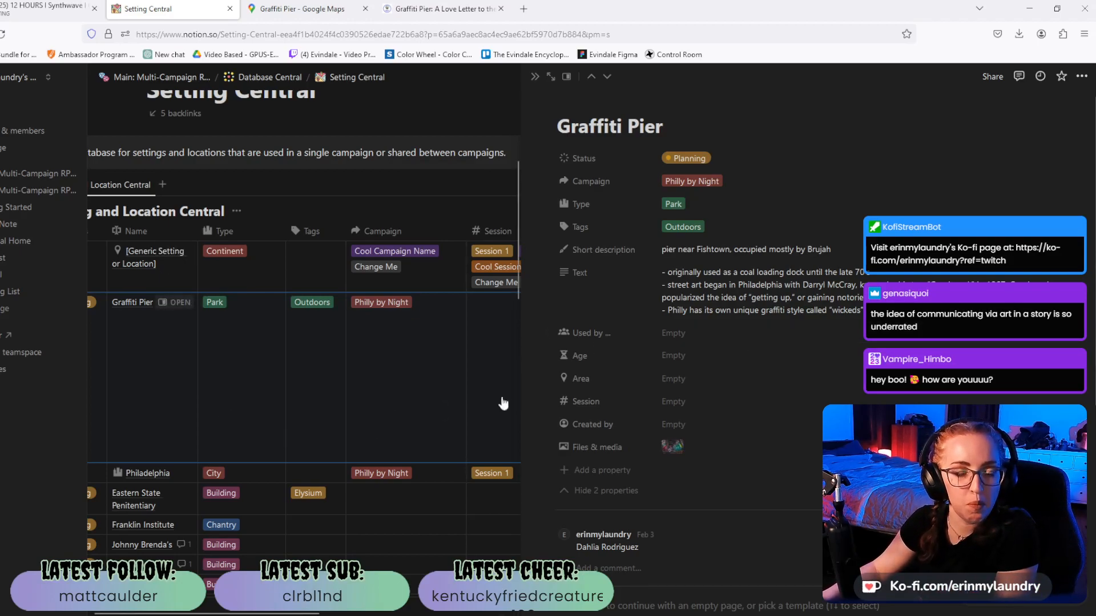
click(465, 113)
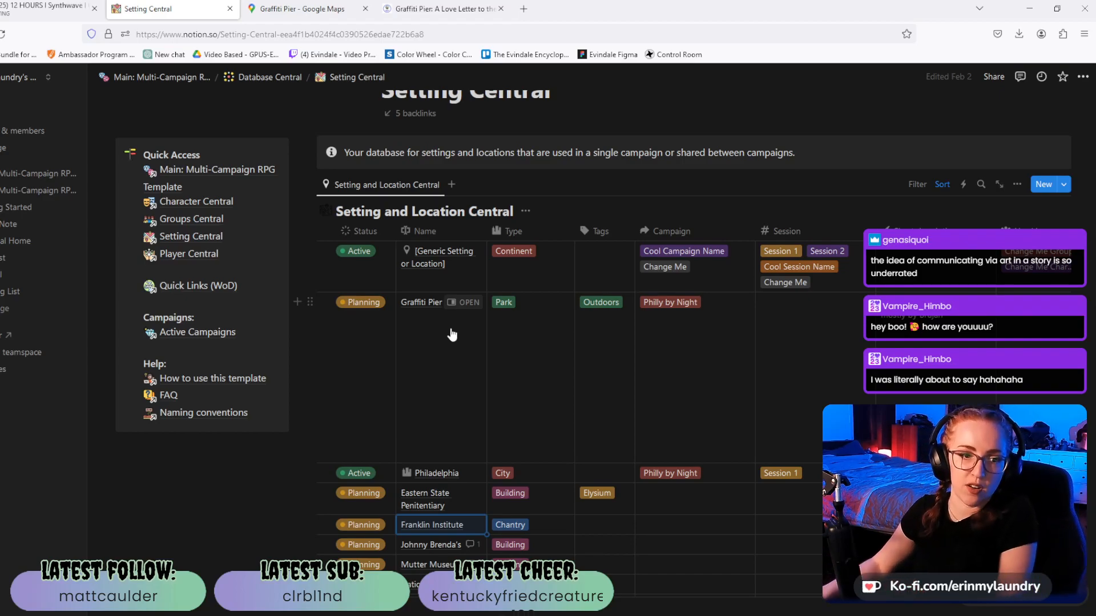
Try to move the Philadelphia row above Graffiti Pier, keeping the table's sorting.
scroll(445, 343, up, 3)
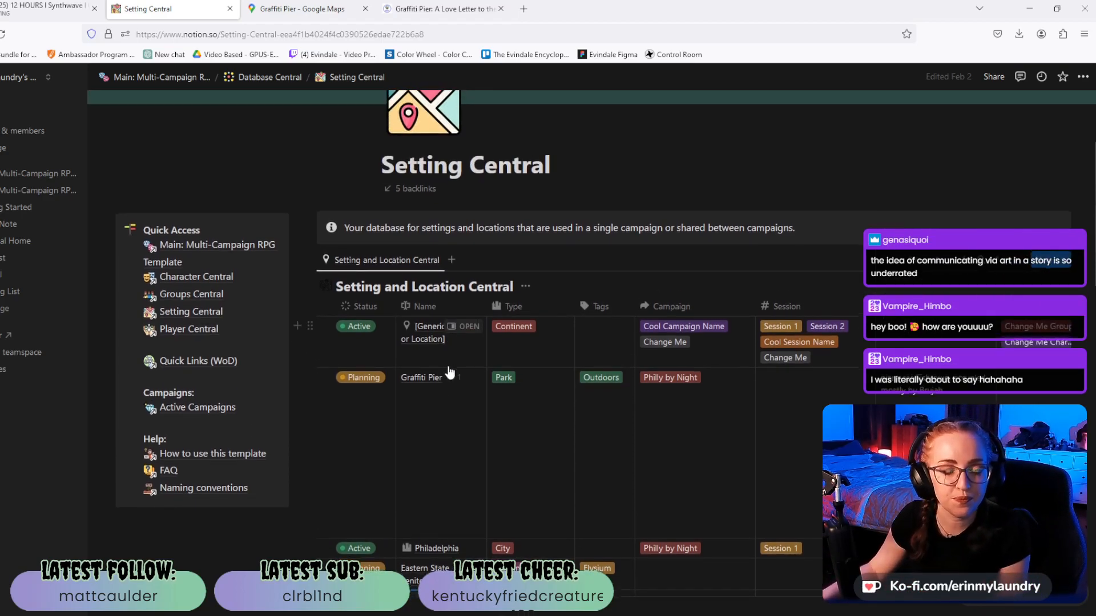
scroll(448, 377, down, 3)
scroll(445, 407, down, 2)
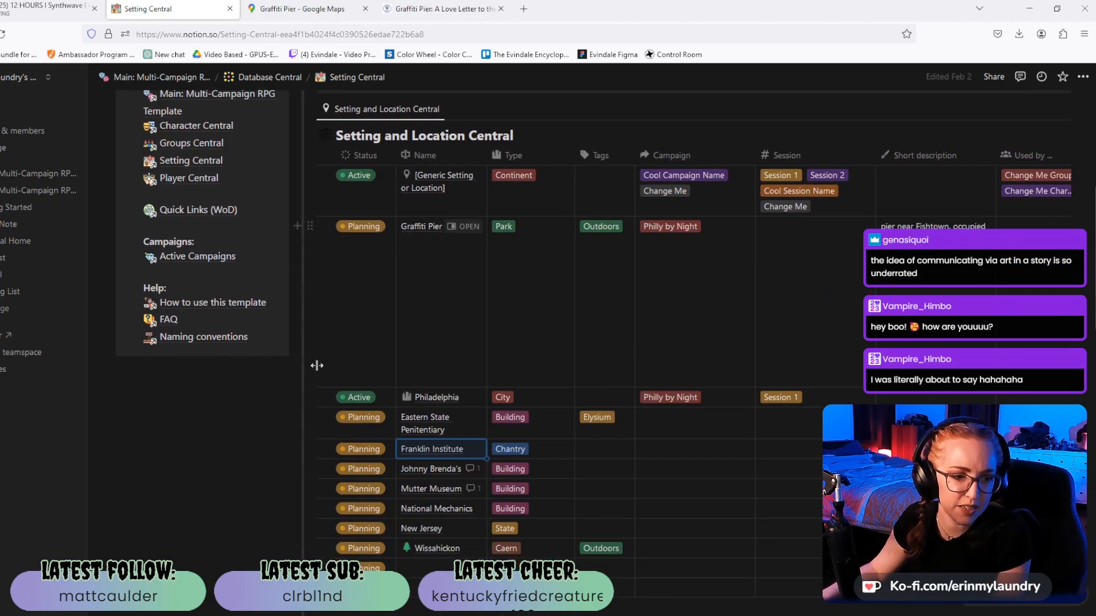
drag(311, 397, 304, 237)
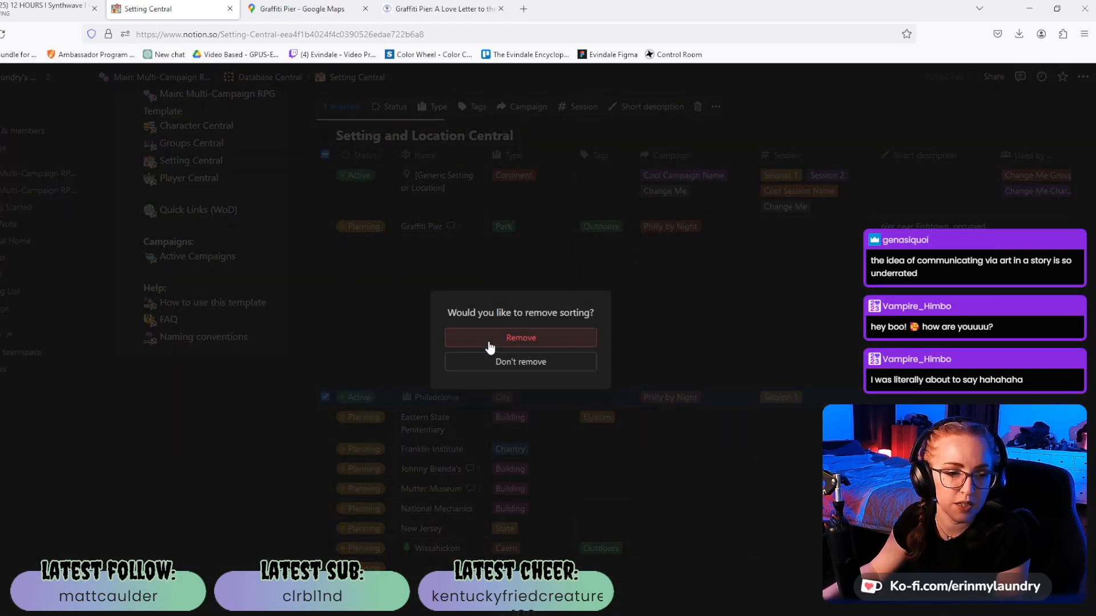
click(494, 368)
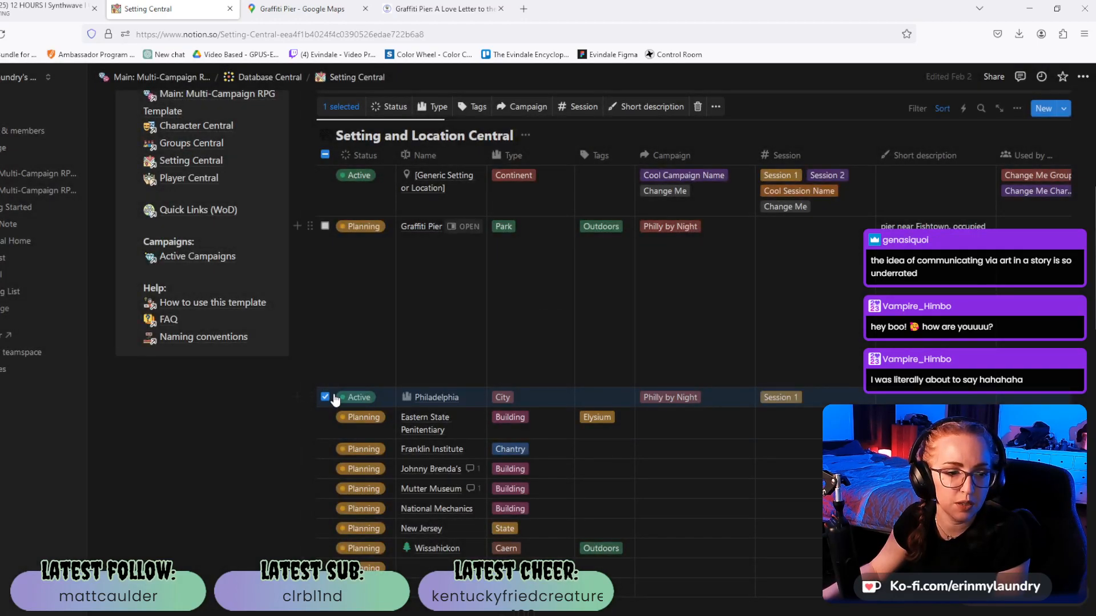
click(361, 307)
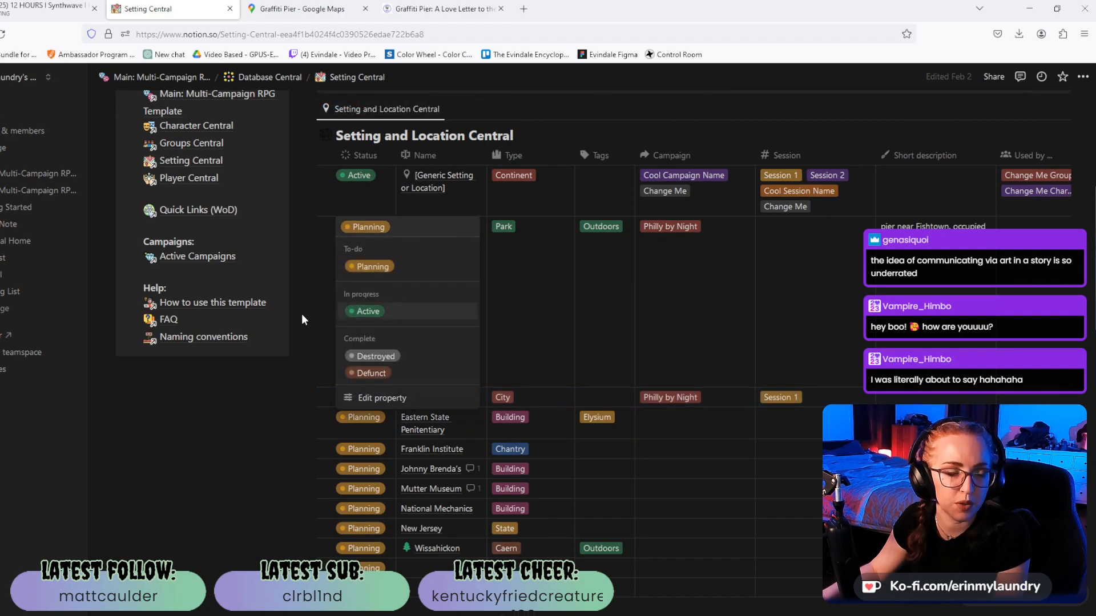
key(Escape)
Open the Johnny Brenda's entry, switch to Google Maps, and look up Johnny Brenda's and its surrounding neighbourhood.
scroll(676, 479, down, 2)
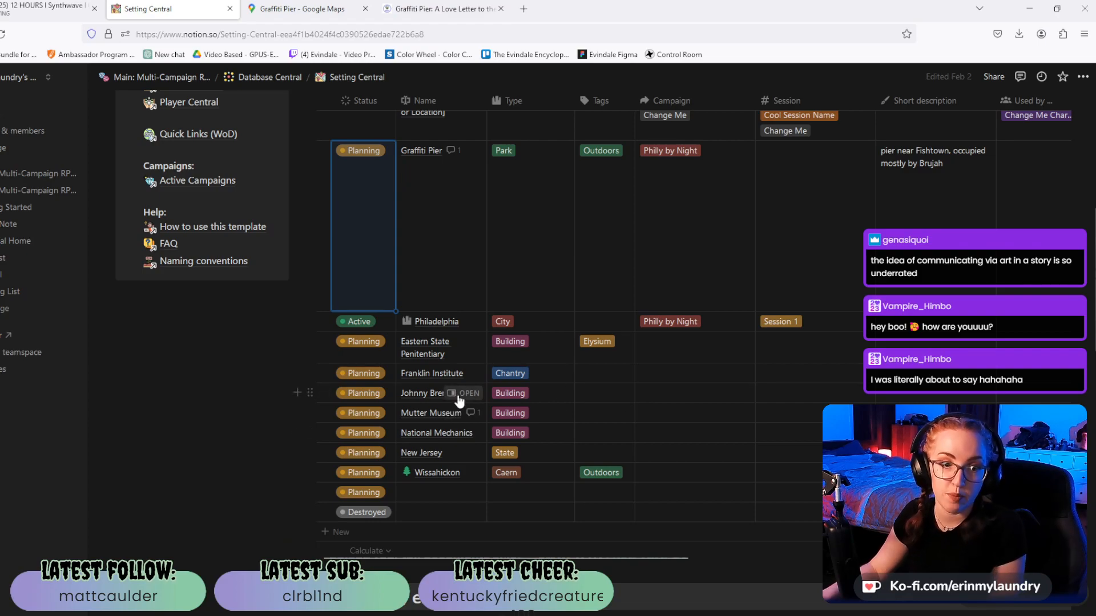
click(465, 393)
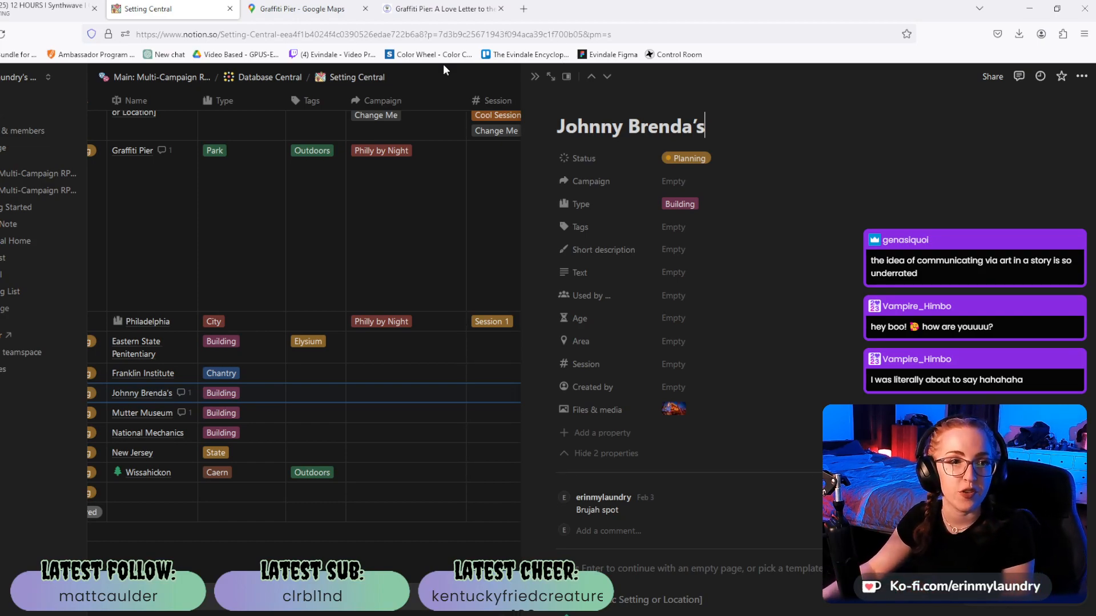
click(292, 16)
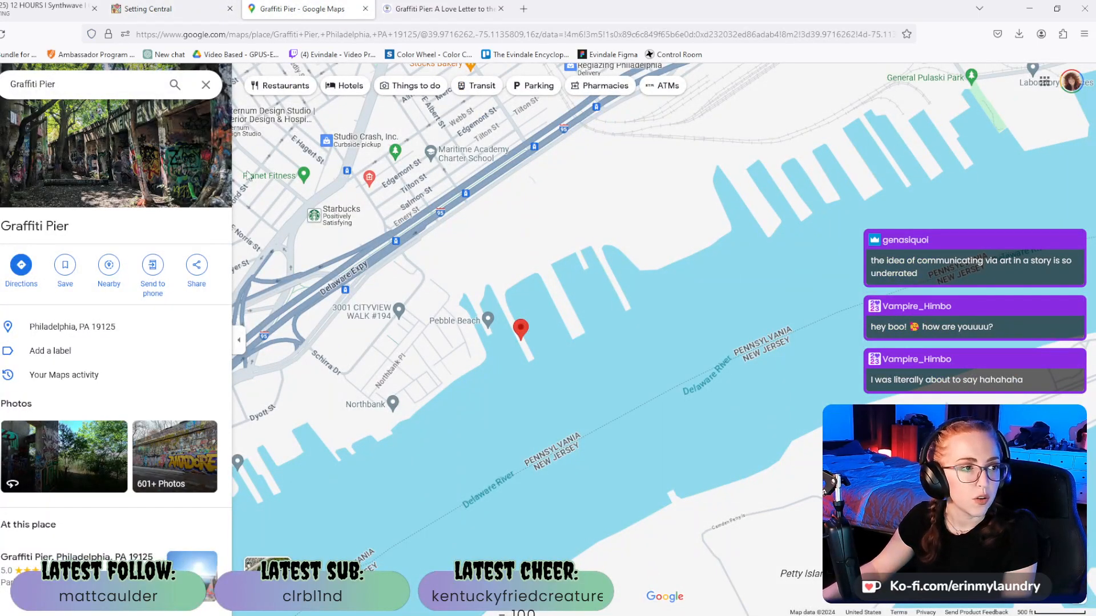
click(91, 87)
text(johnny brendas)
key(Return)
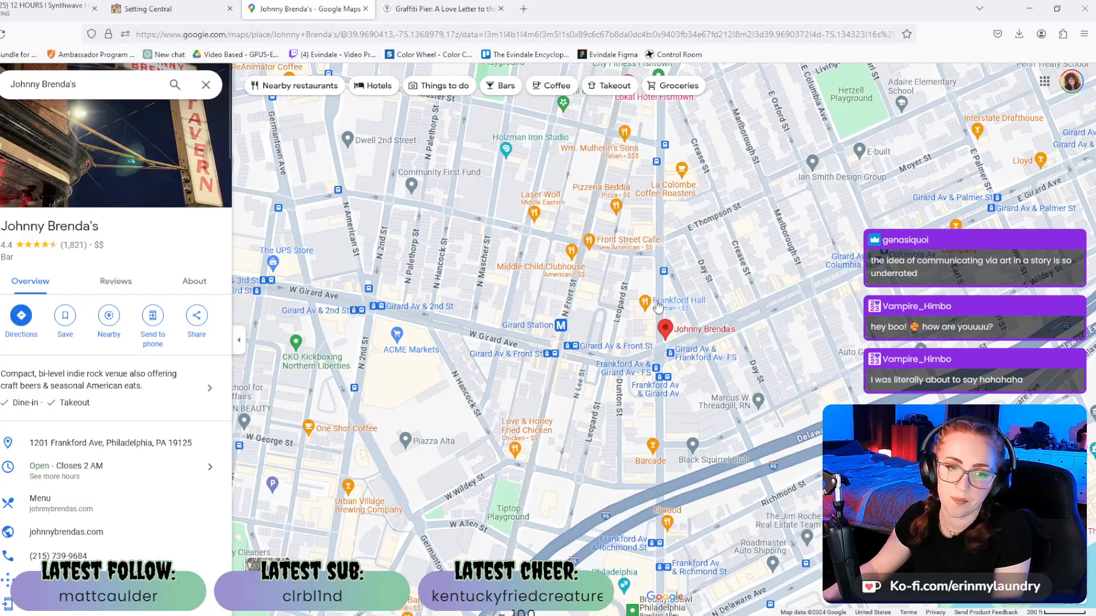
scroll(742, 313, down, 2)
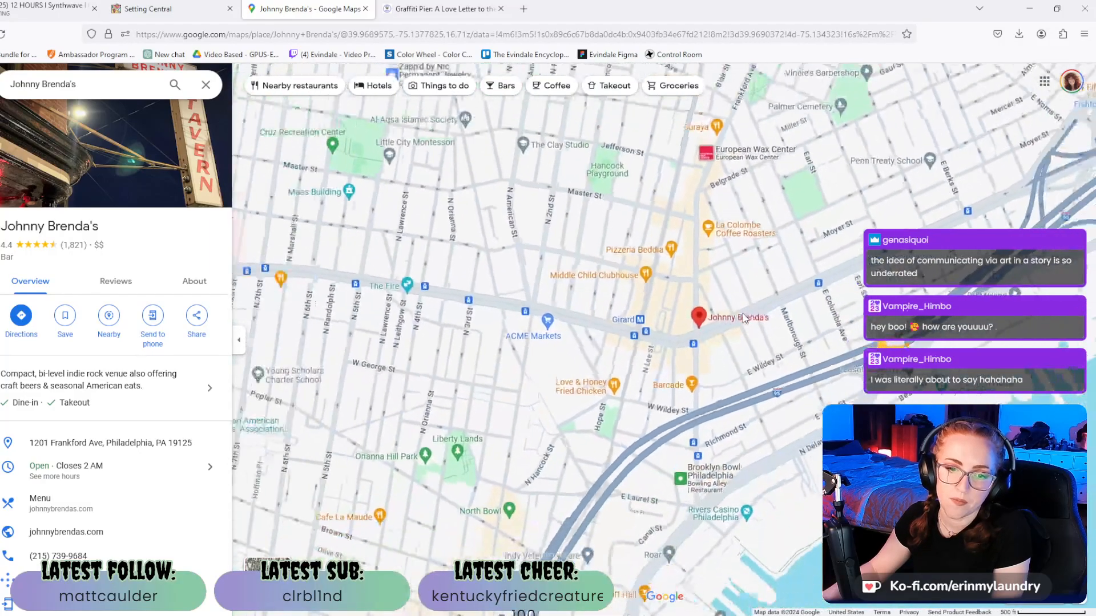
scroll(742, 313, down, 3)
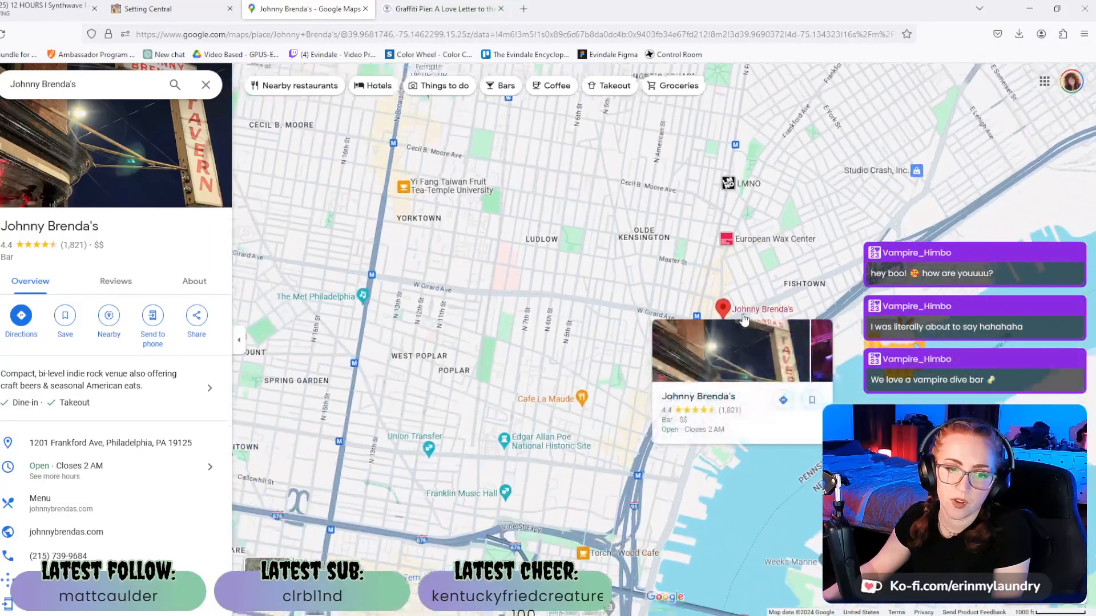
scroll(745, 319, up, 1)
scroll(658, 303, up, 2)
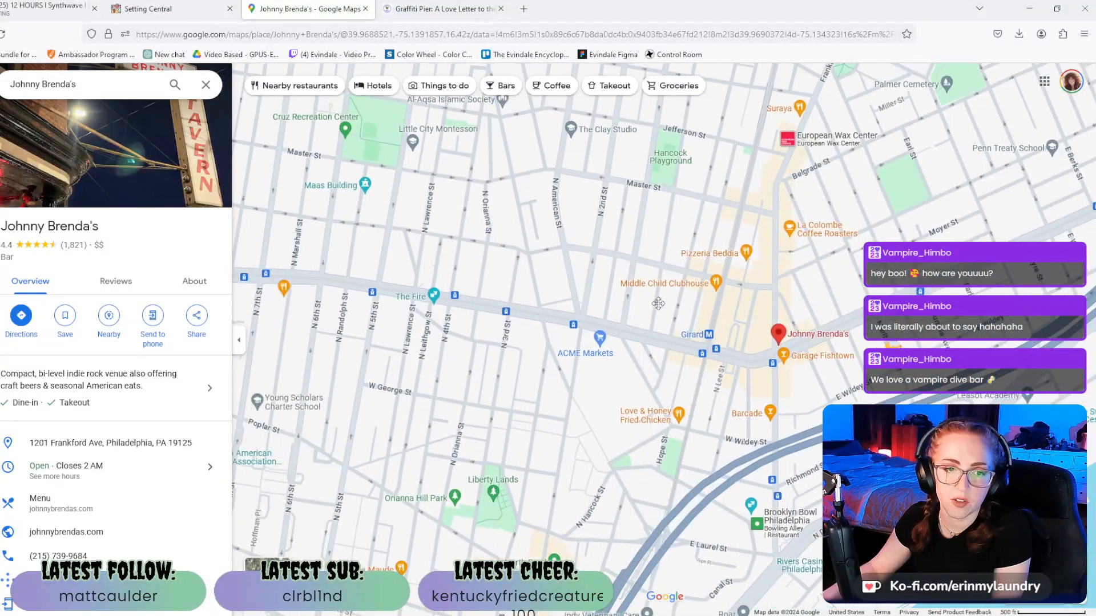
drag(658, 303, 640, 270)
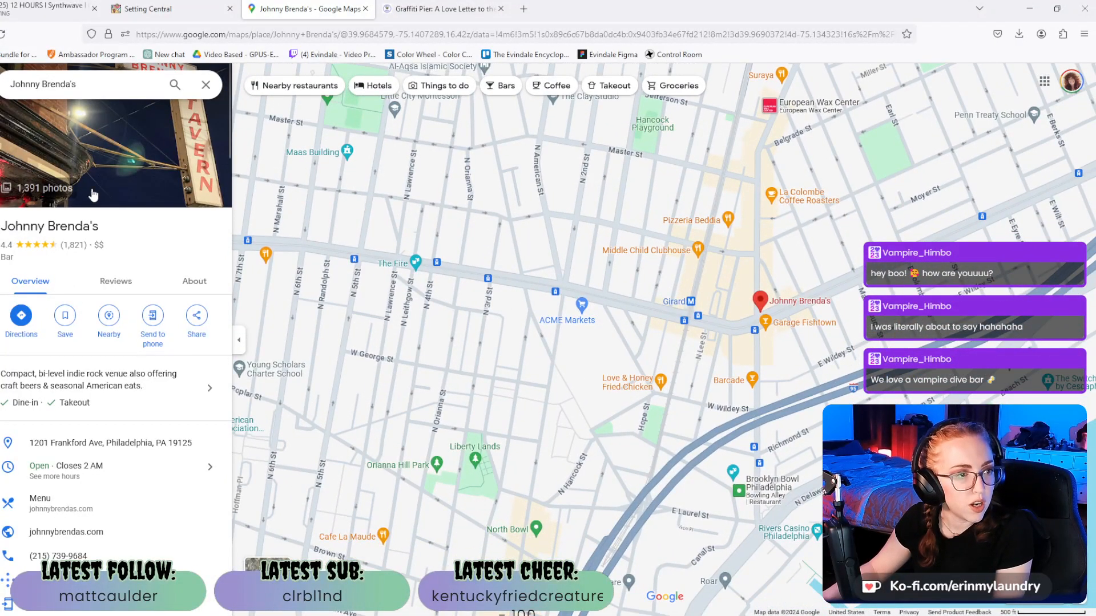
Open the Google Maps photo gallery for Johnny Brenda's and view the pool table and stage band photos.
scroll(132, 266, down, 2)
scroll(131, 265, up, 2)
click(111, 231)
scroll(137, 245, down, 6)
scroll(123, 262, down, 8)
scroll(124, 263, down, 8)
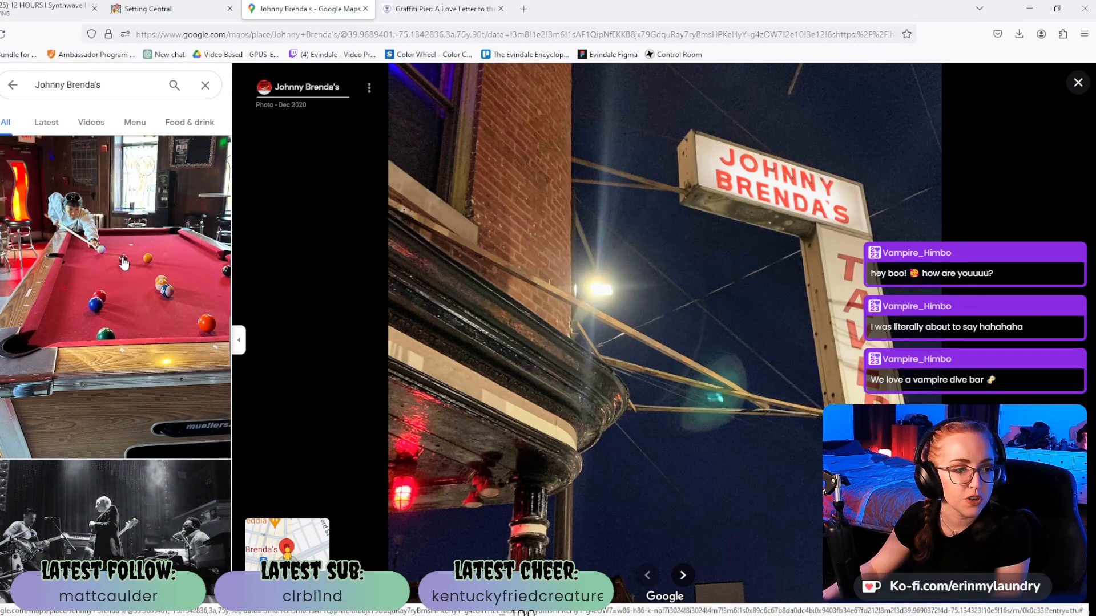
click(146, 277)
scroll(137, 275, down, 3)
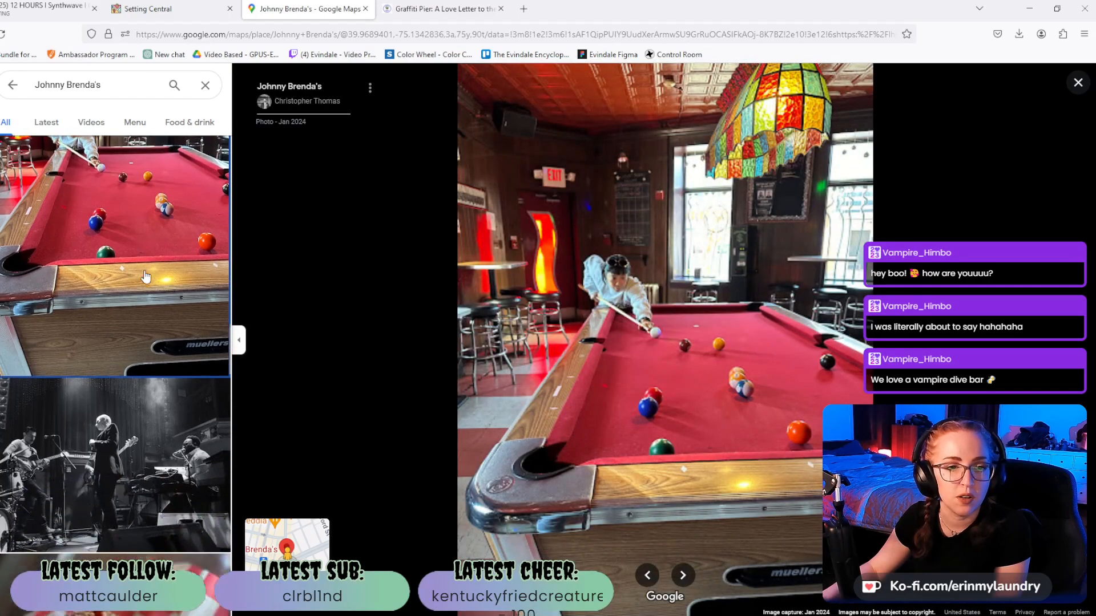
scroll(155, 286, down, 3)
click(146, 299)
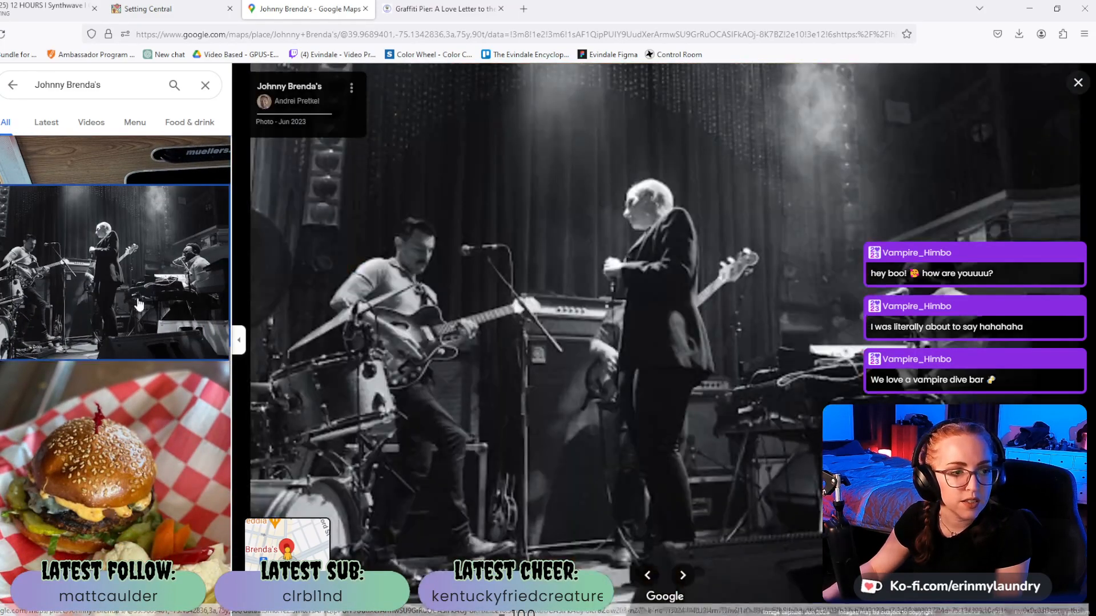
View the red-ceilinged bar interior photo and open the stage band video in the Johnny Brenda's gallery.
scroll(140, 294, down, 4)
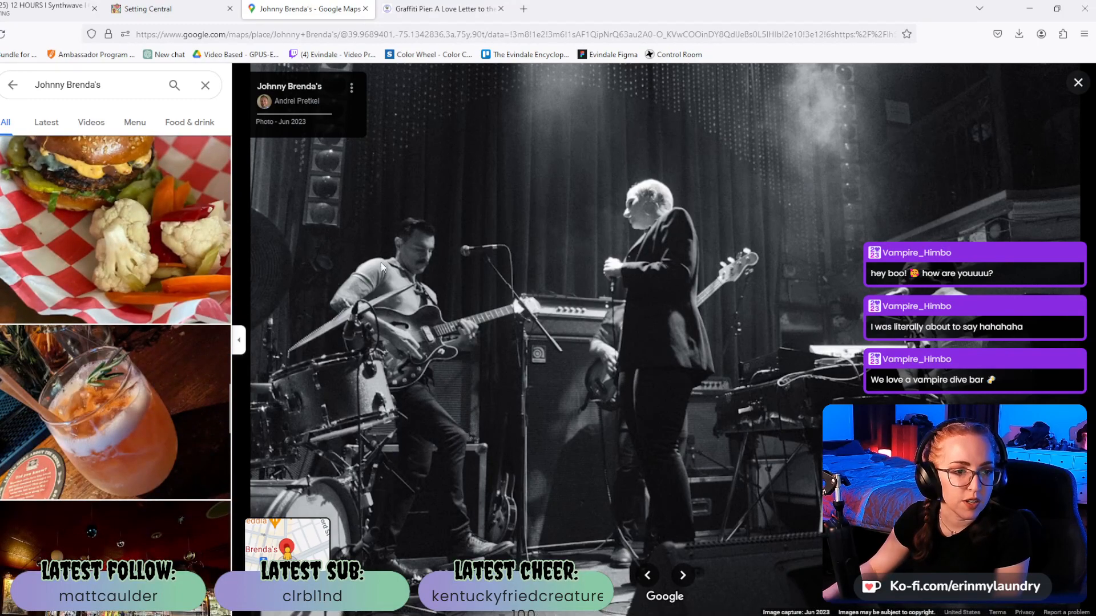
scroll(122, 268, down, 5)
click(130, 350)
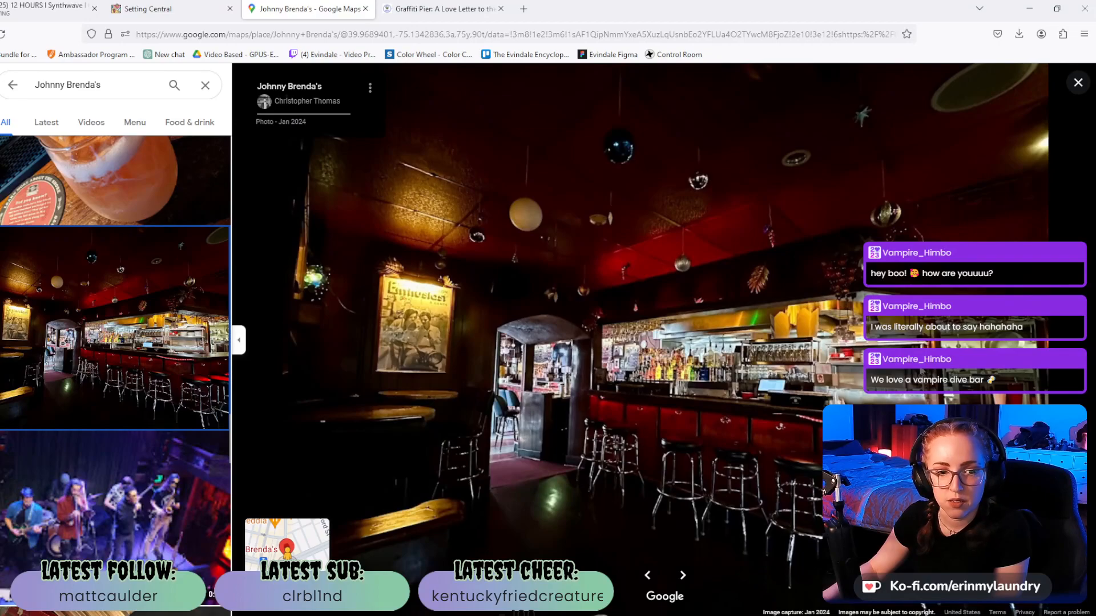
scroll(117, 325, down, 2)
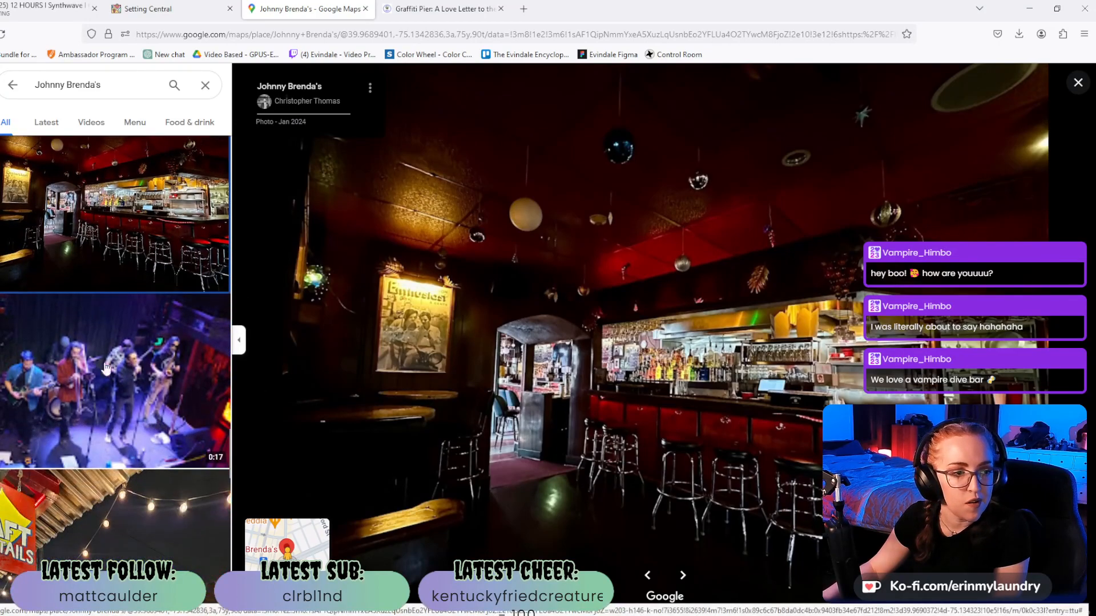
click(105, 362)
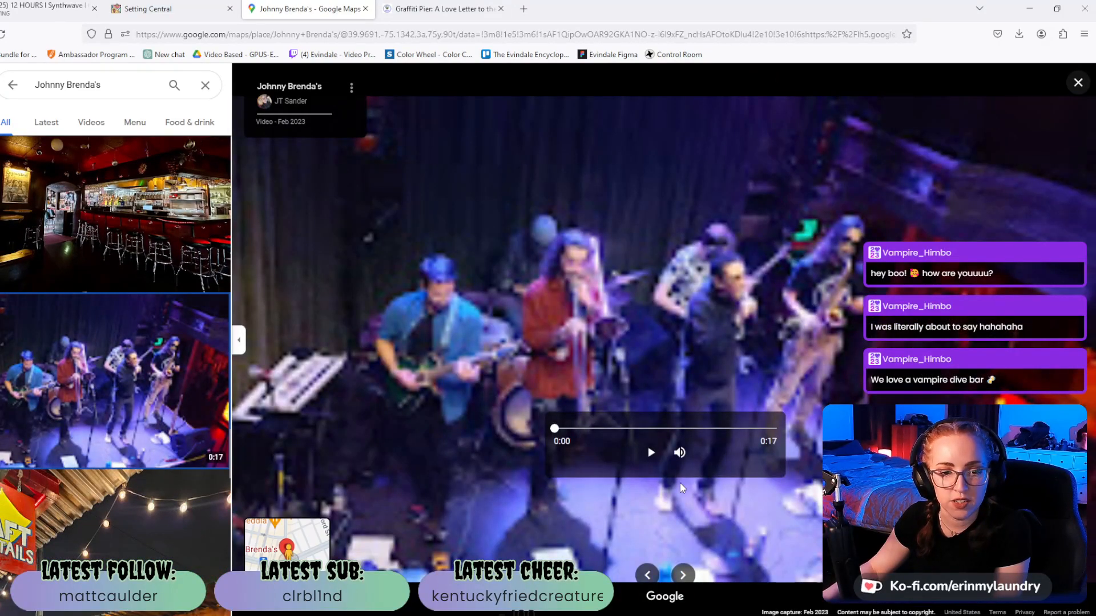
Look through more gallery images and view the brick exterior with the tavern sign and the disco-ball bar interior.
scroll(112, 384, down, 10)
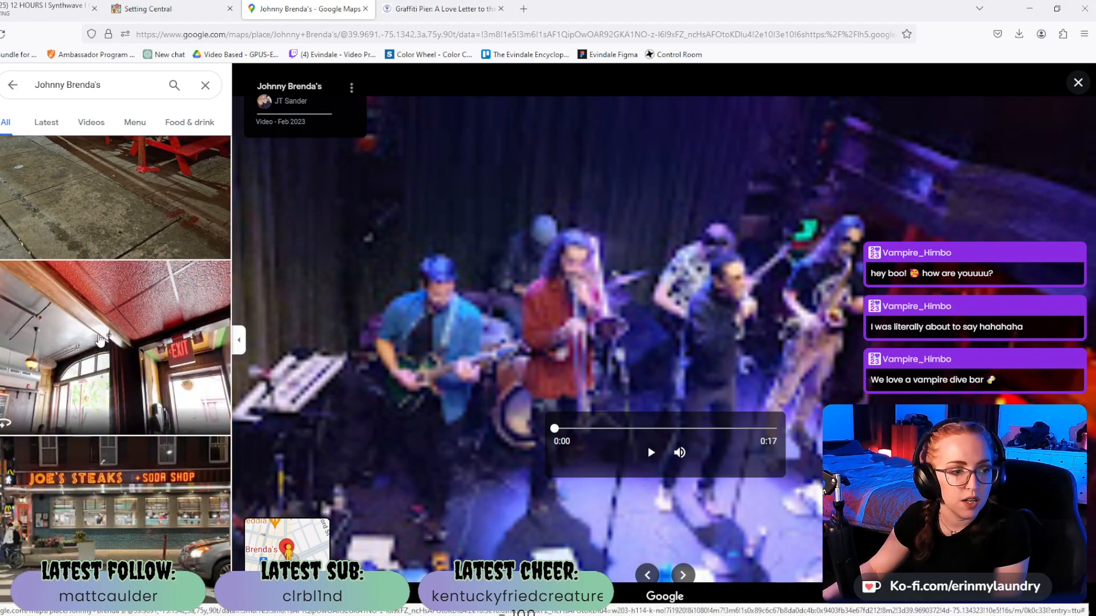
scroll(98, 334, down, 1)
scroll(142, 323, down, 6)
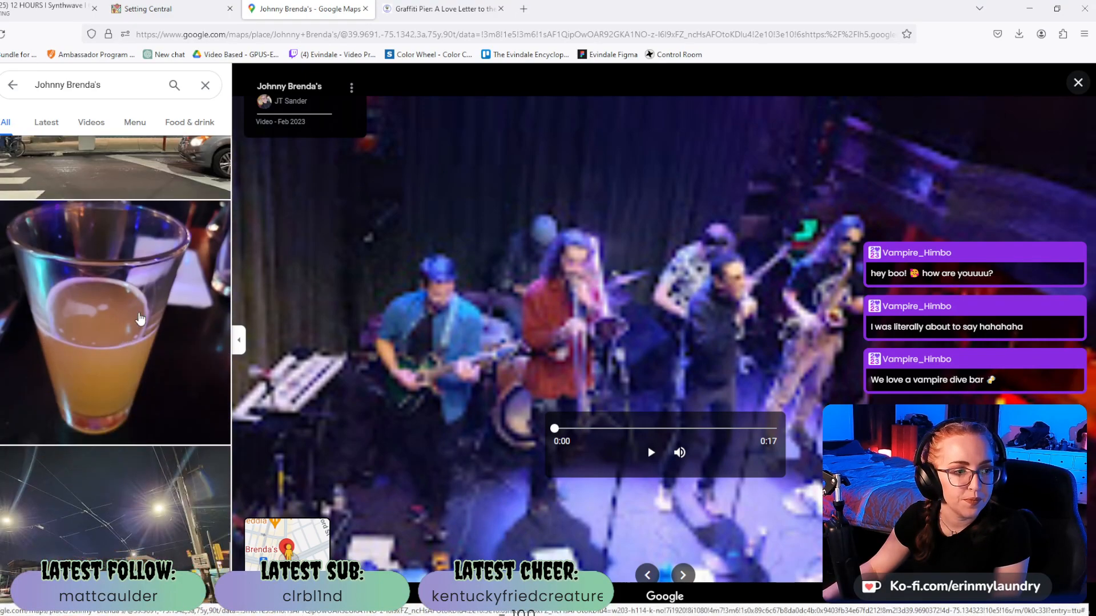
scroll(138, 318, down, 8)
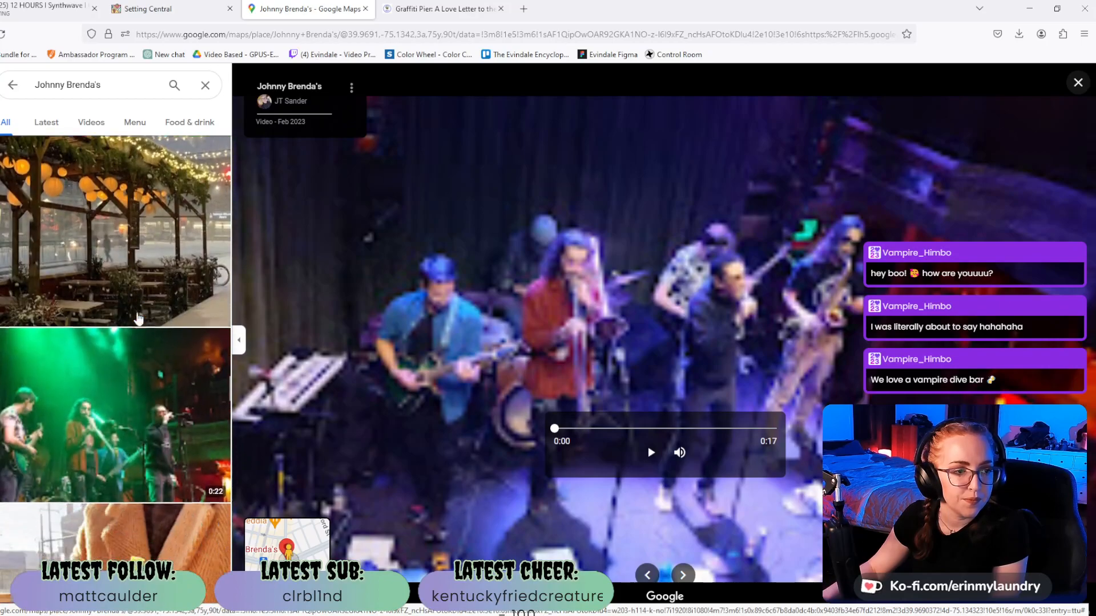
scroll(137, 318, down, 4)
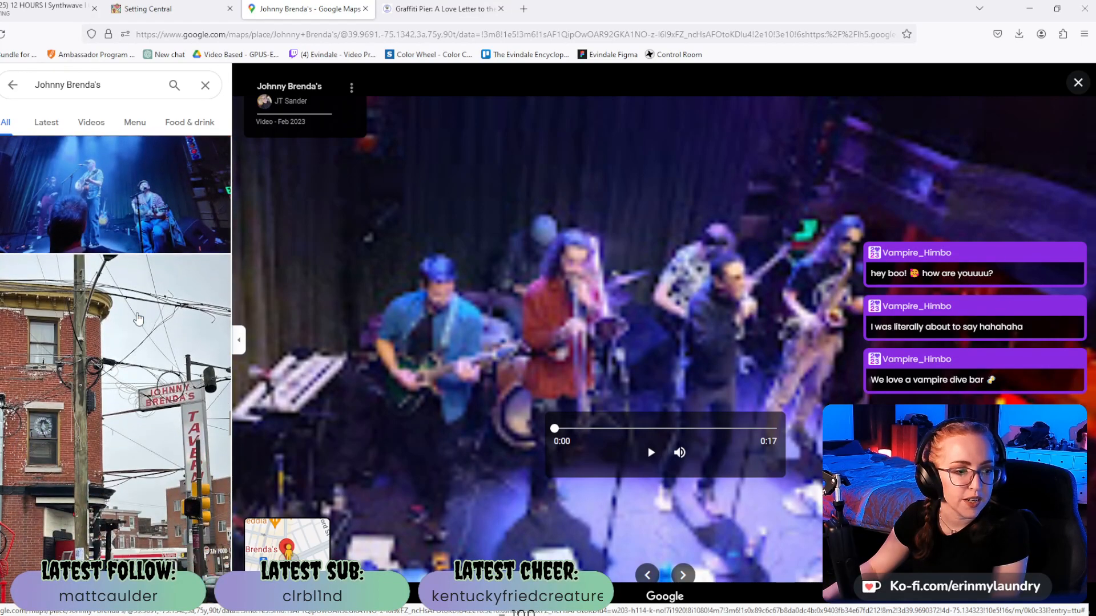
click(137, 319)
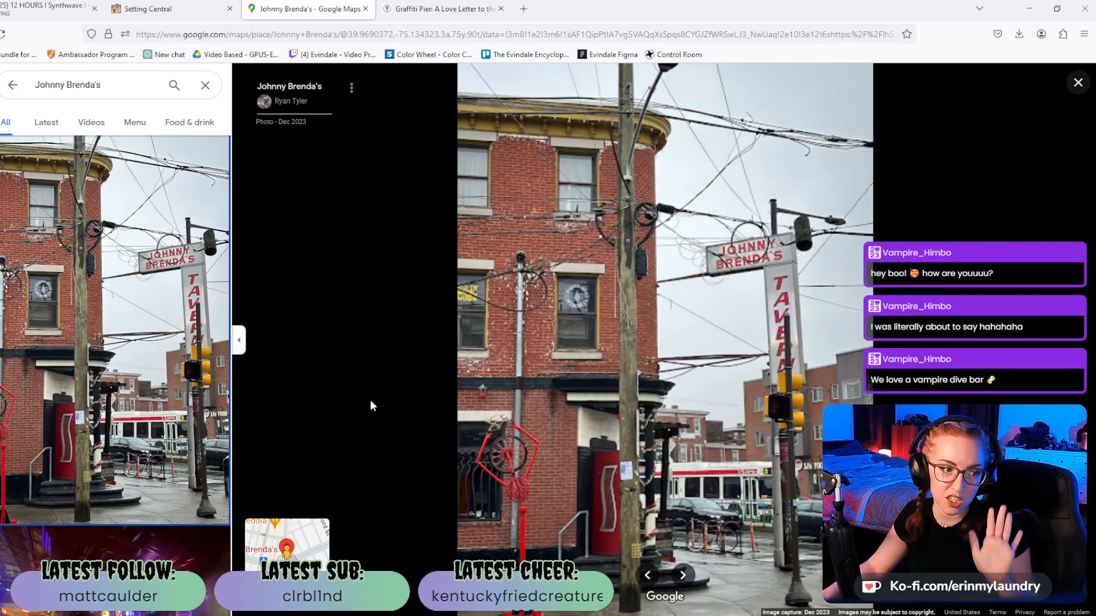
scroll(163, 369, down, 5)
click(124, 366)
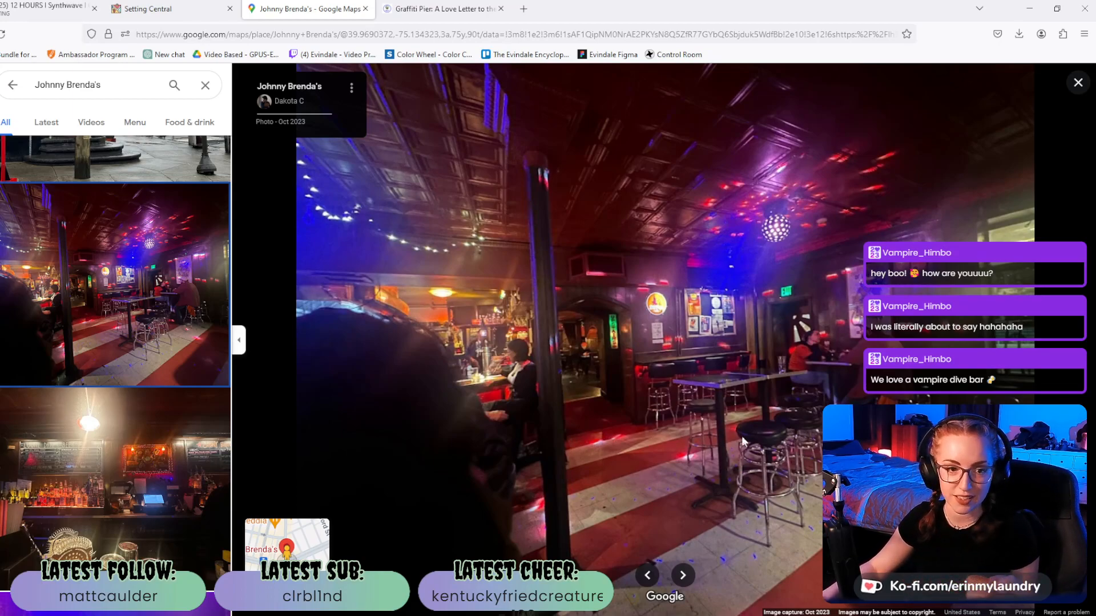
Browse further through the Johnny Brenda's photos and enlarge the night-time view of the street corner.
scroll(62, 443, down, 10)
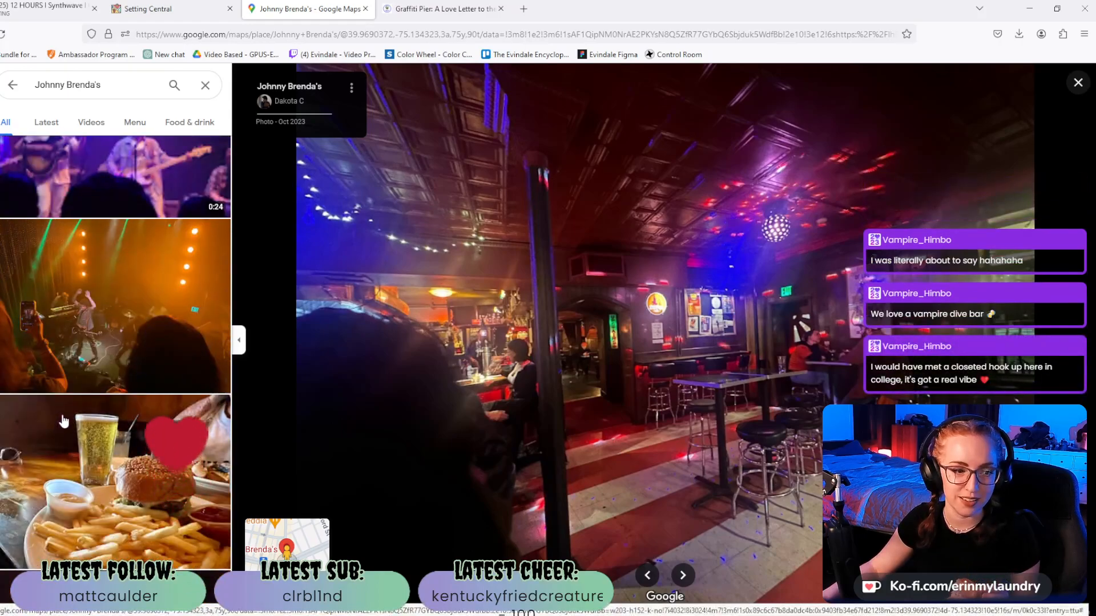
scroll(63, 417, down, 3)
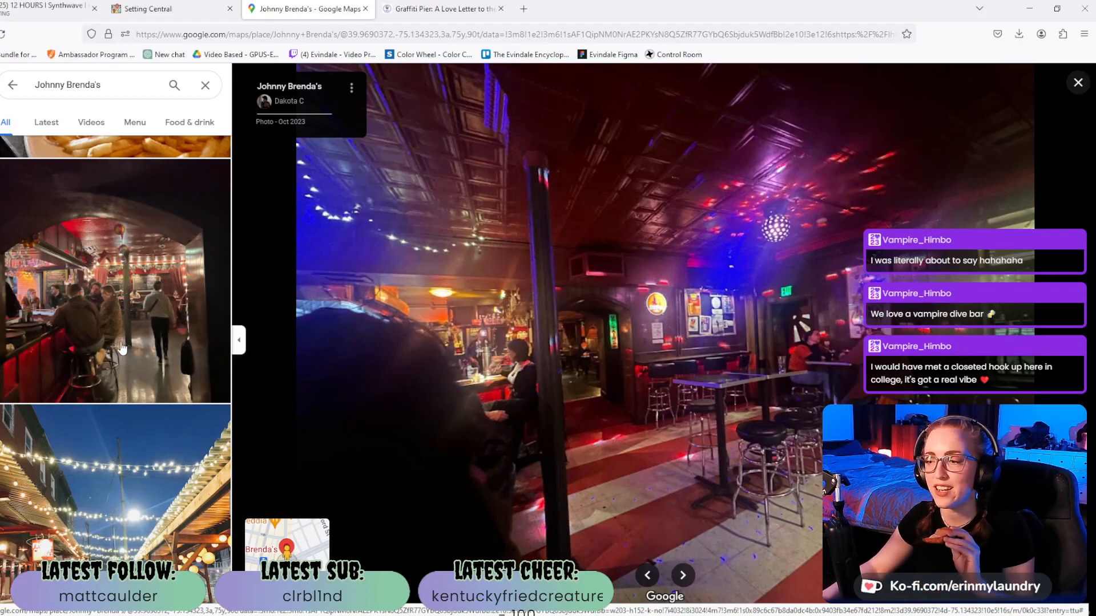
scroll(119, 350, down, 3)
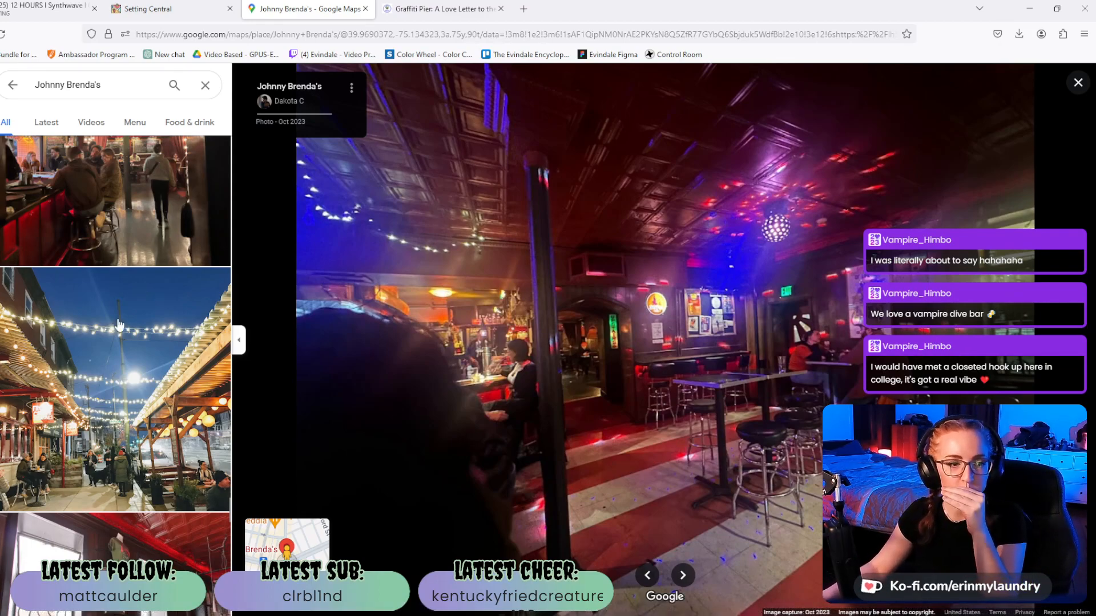
scroll(120, 314, down, 3)
scroll(120, 318, down, 3)
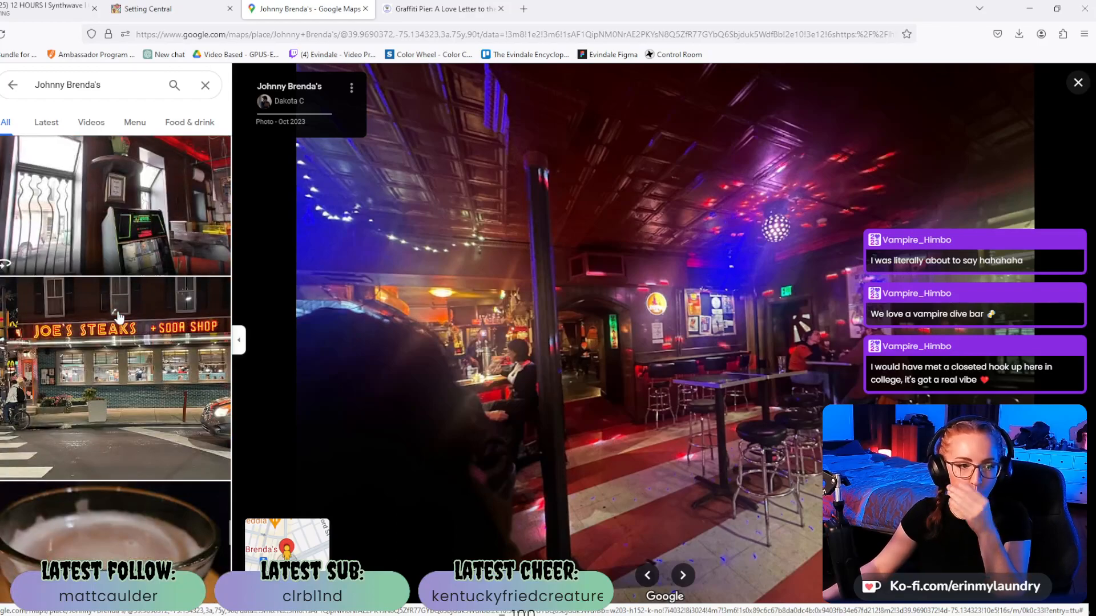
scroll(121, 318, down, 5)
scroll(95, 266, down, 3)
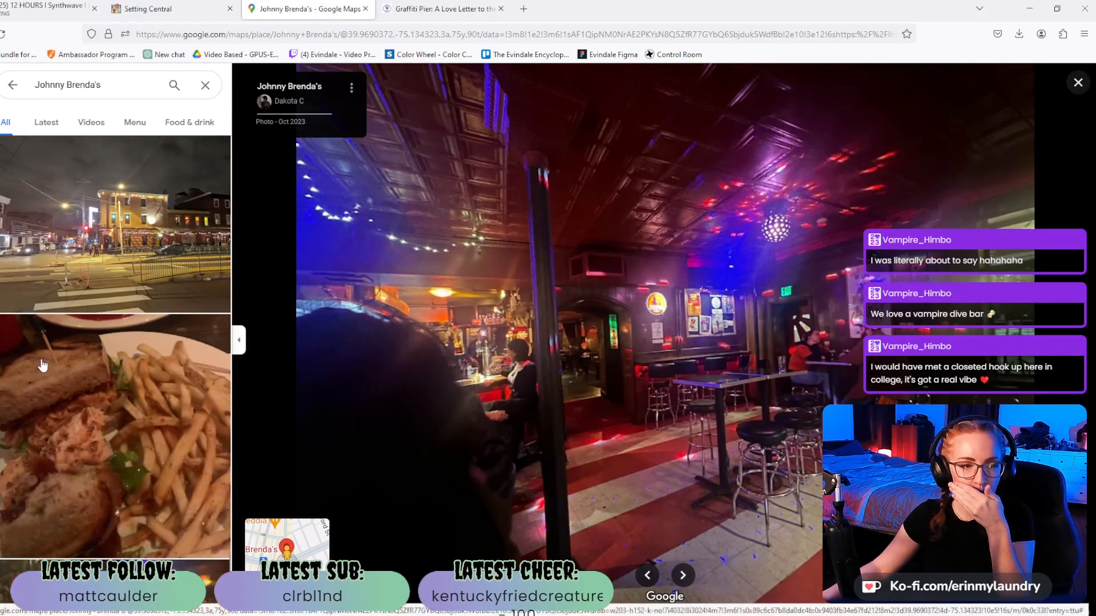
click(99, 231)
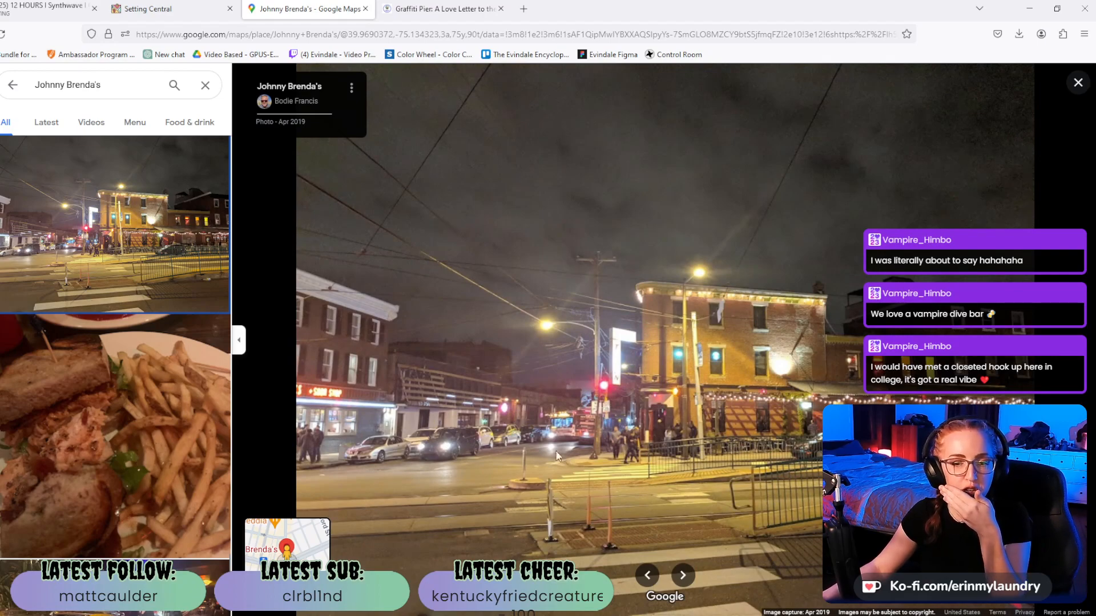
Scan the remaining Johnny Brenda's thumbnails for the bar's food, drinks, stage, pool table and red-lit rooms.
scroll(178, 374, down, 5)
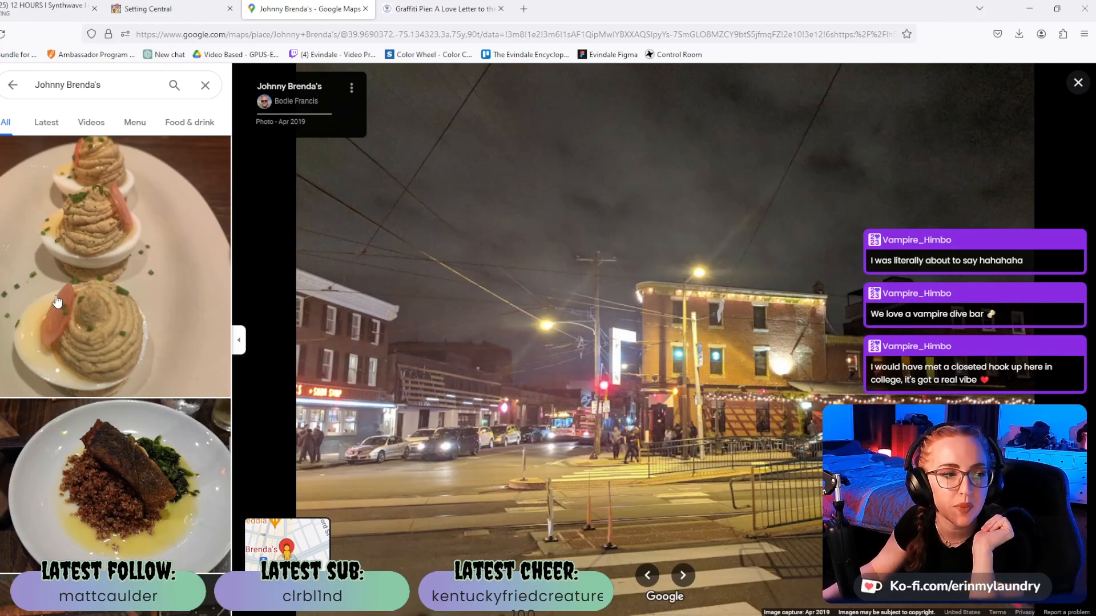
scroll(72, 323, up, 4)
scroll(72, 324, down, 1)
scroll(72, 323, down, 2)
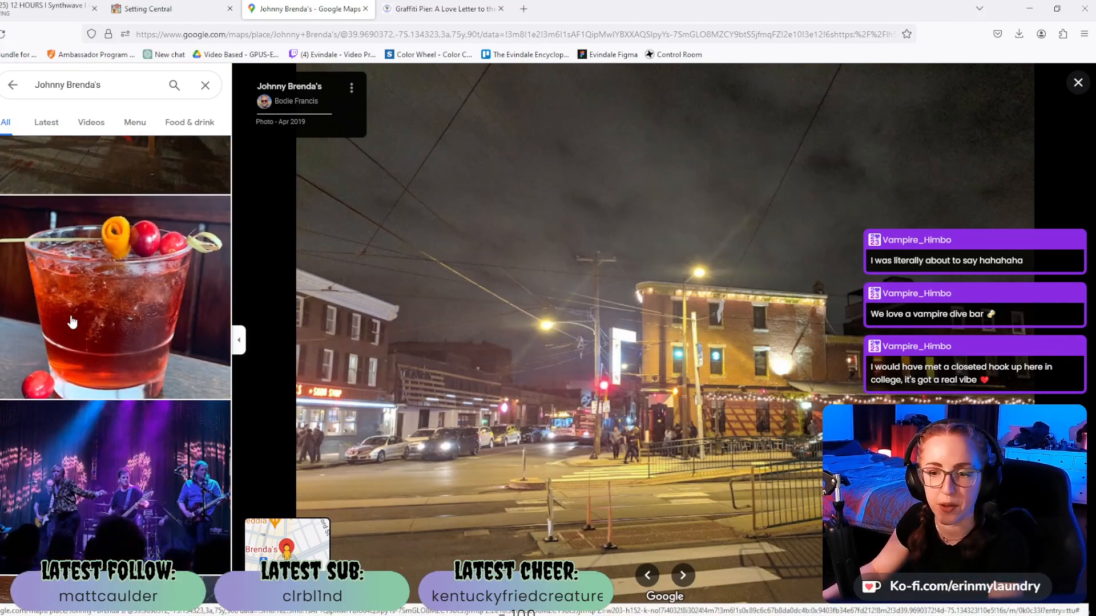
scroll(72, 323, down, 3)
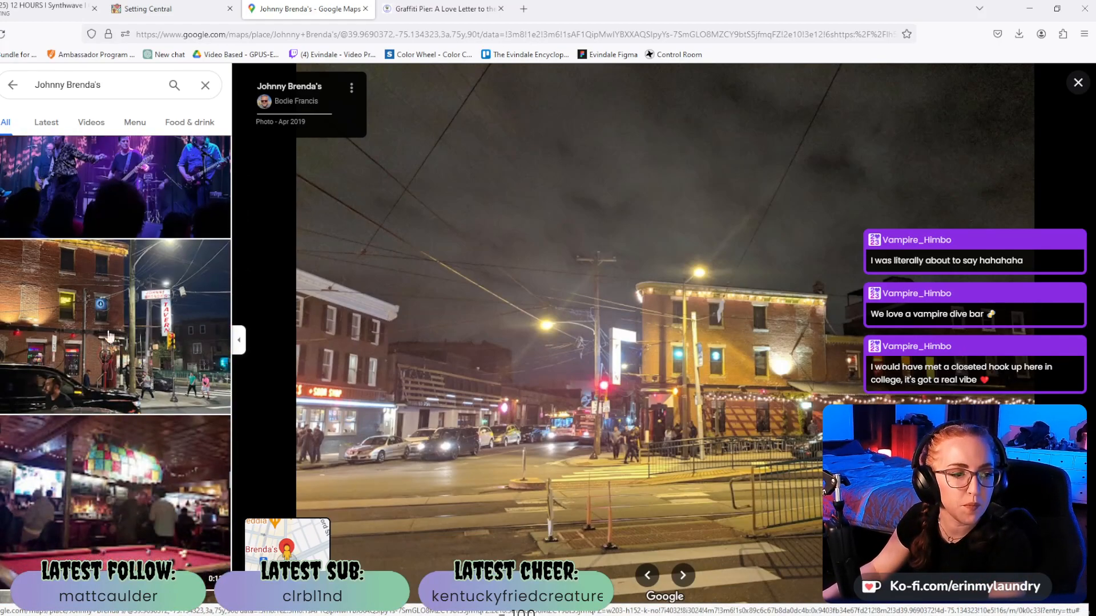
scroll(138, 367, down, 1)
scroll(138, 367, down, 3)
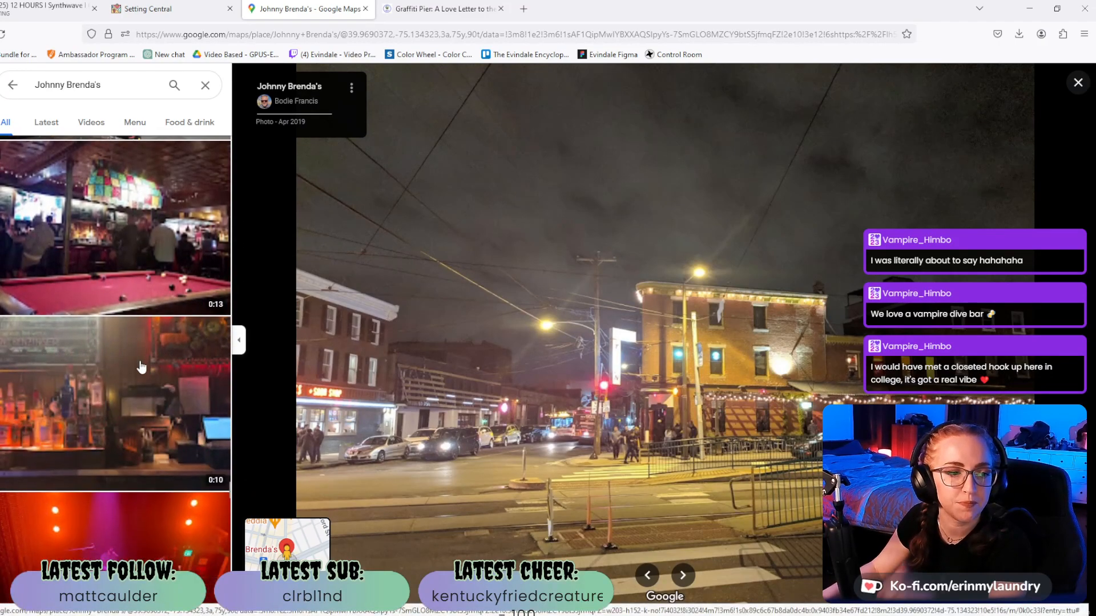
scroll(157, 372, down, 3)
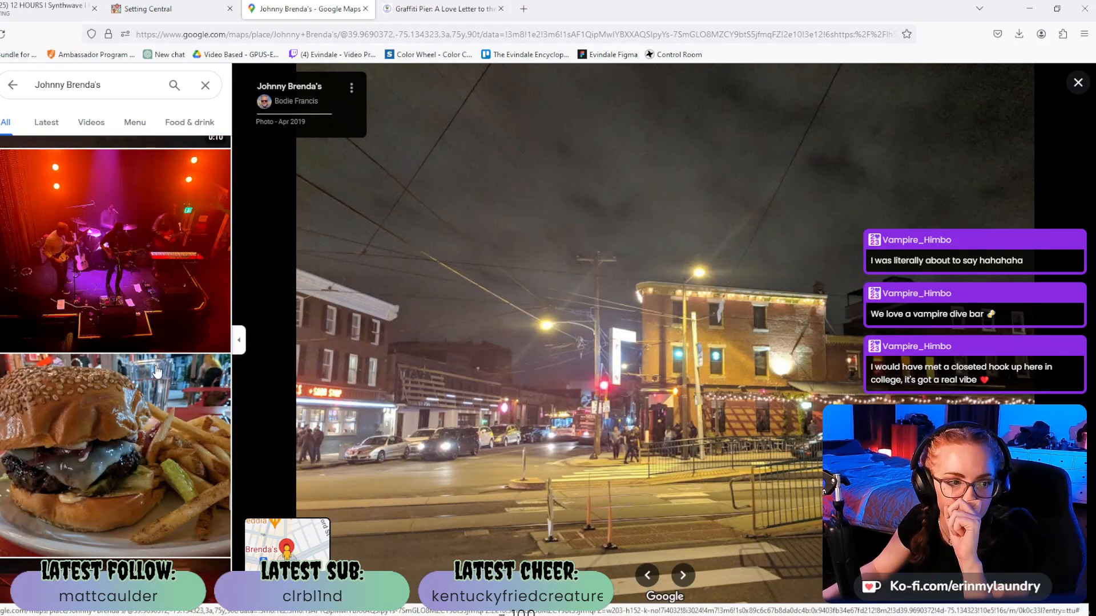
scroll(157, 372, down, 5)
scroll(167, 374, down, 1)
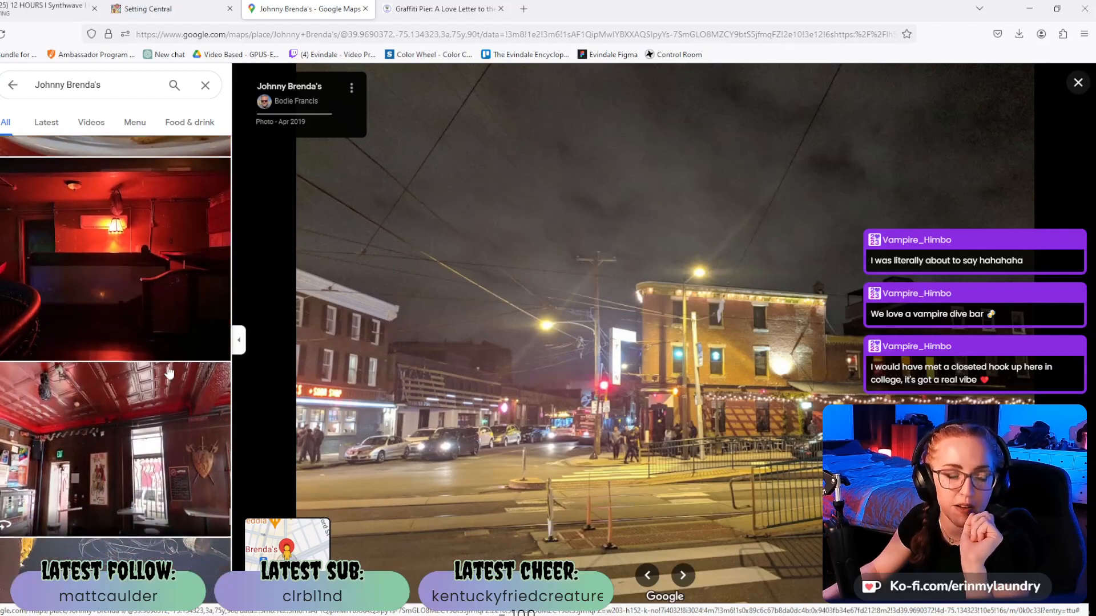
Switch to Notion, go to Player Central from the main Multi-Campaign RPG Template page, and examine the Player DB table.
click(192, 8)
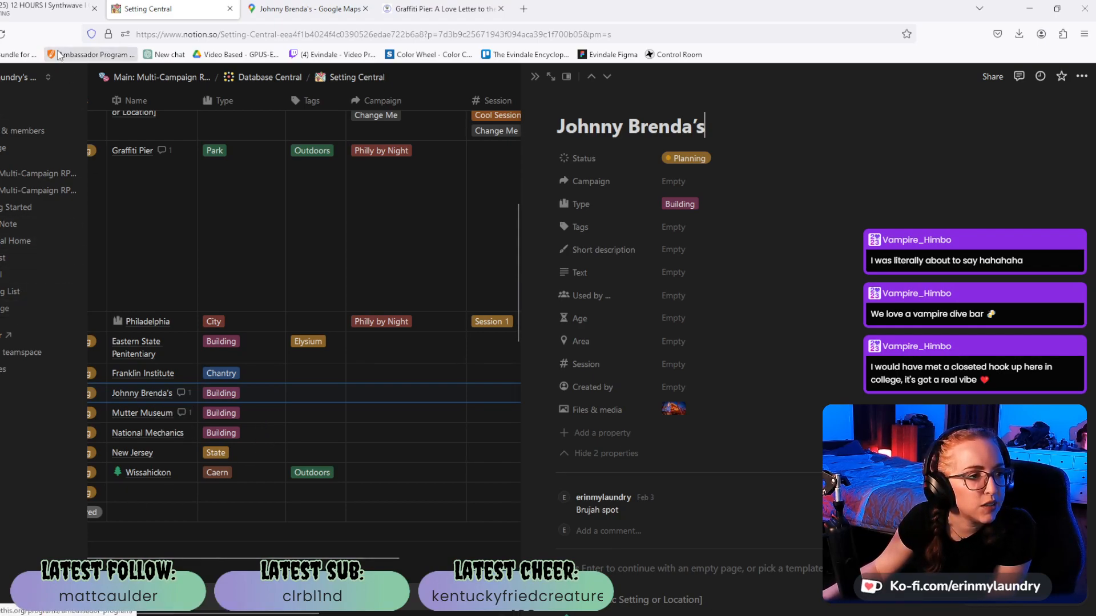
click(33, 197)
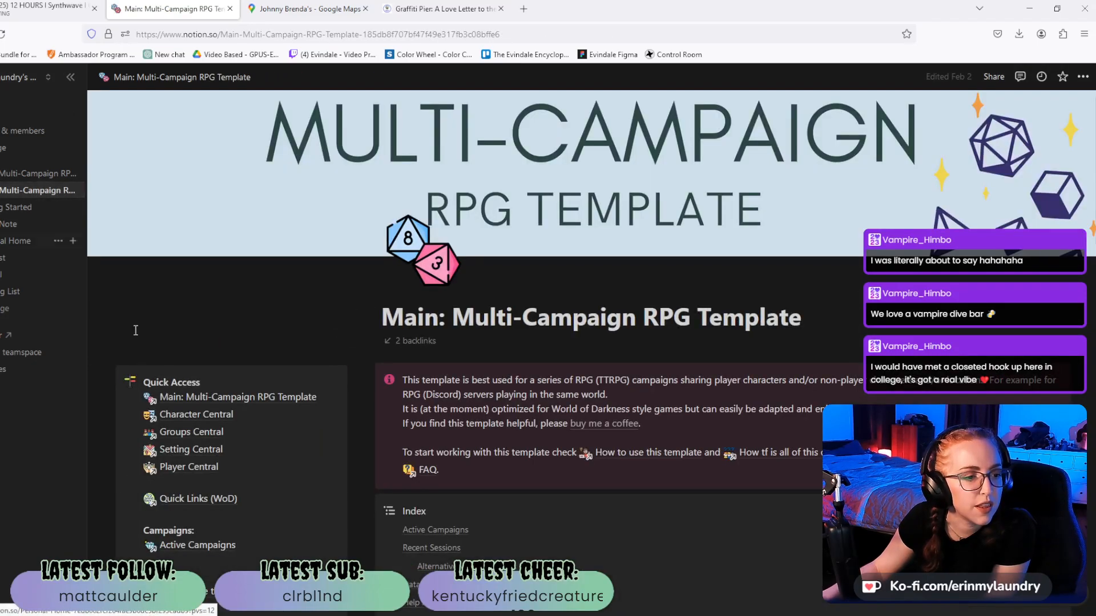
scroll(132, 326, down, 4)
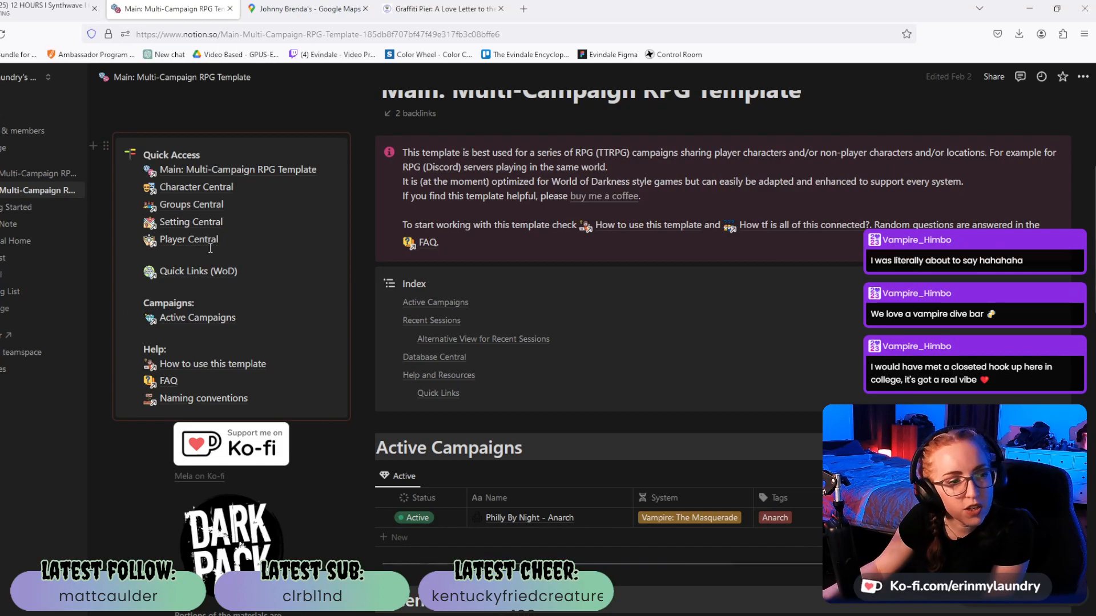
mouse_move(203, 248)
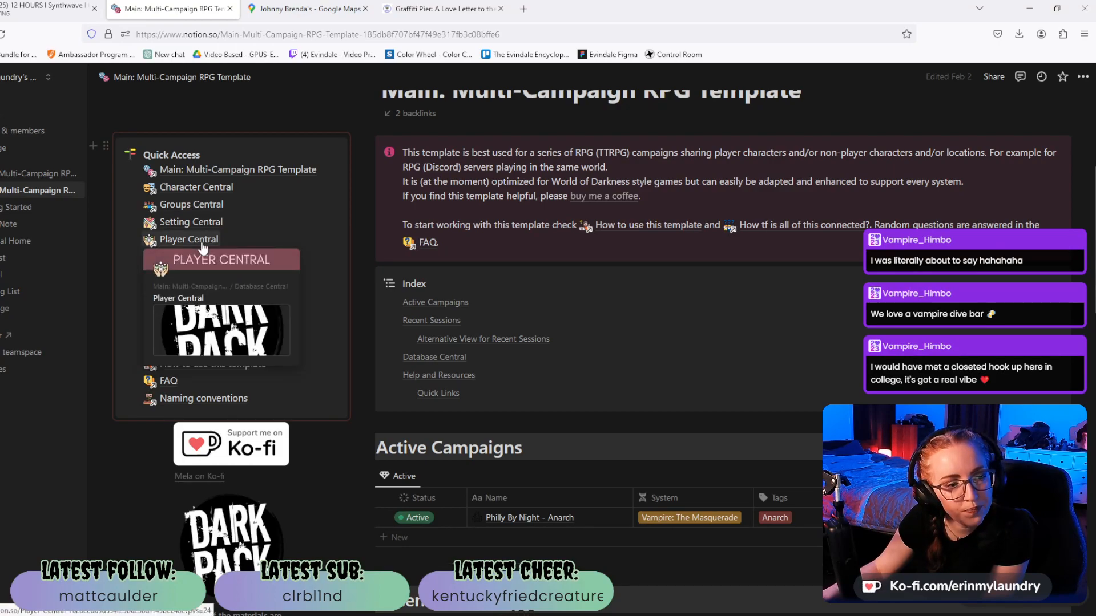
click(183, 239)
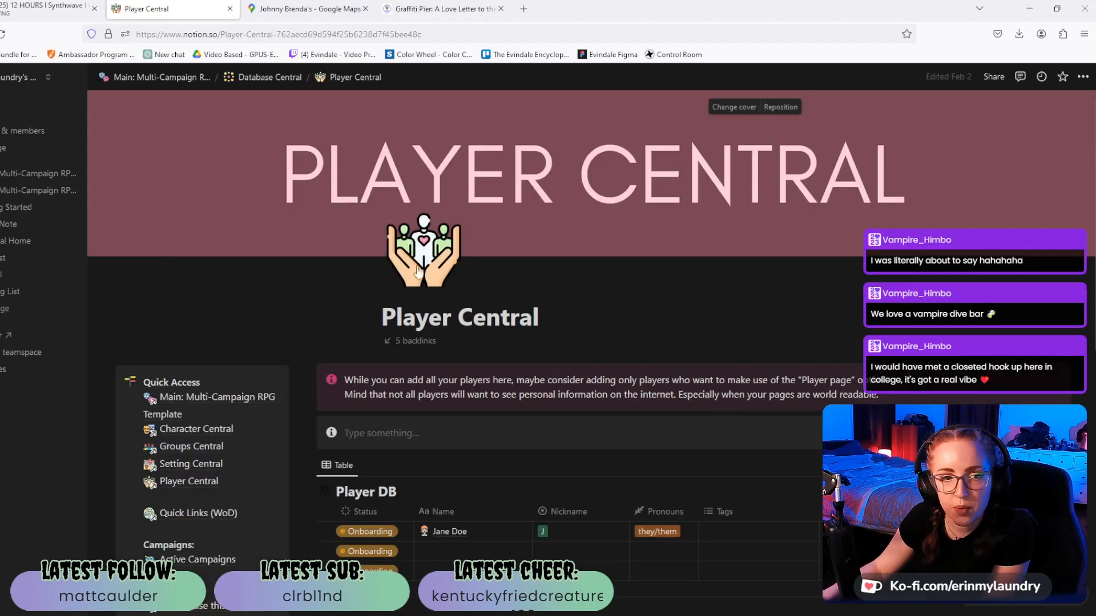
scroll(759, 279, down, 2)
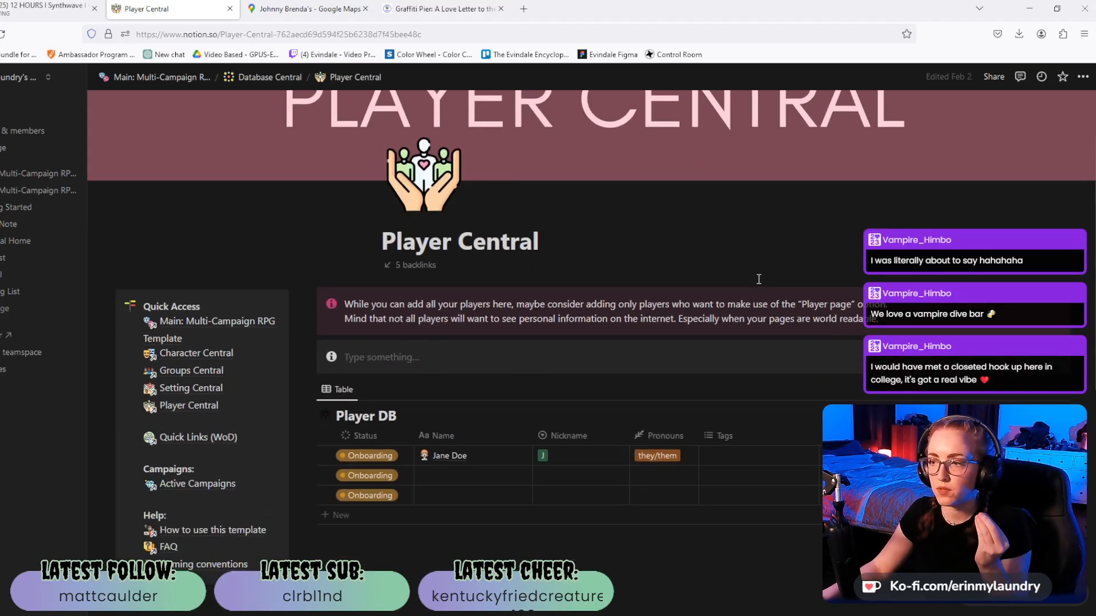
scroll(759, 279, down, 4)
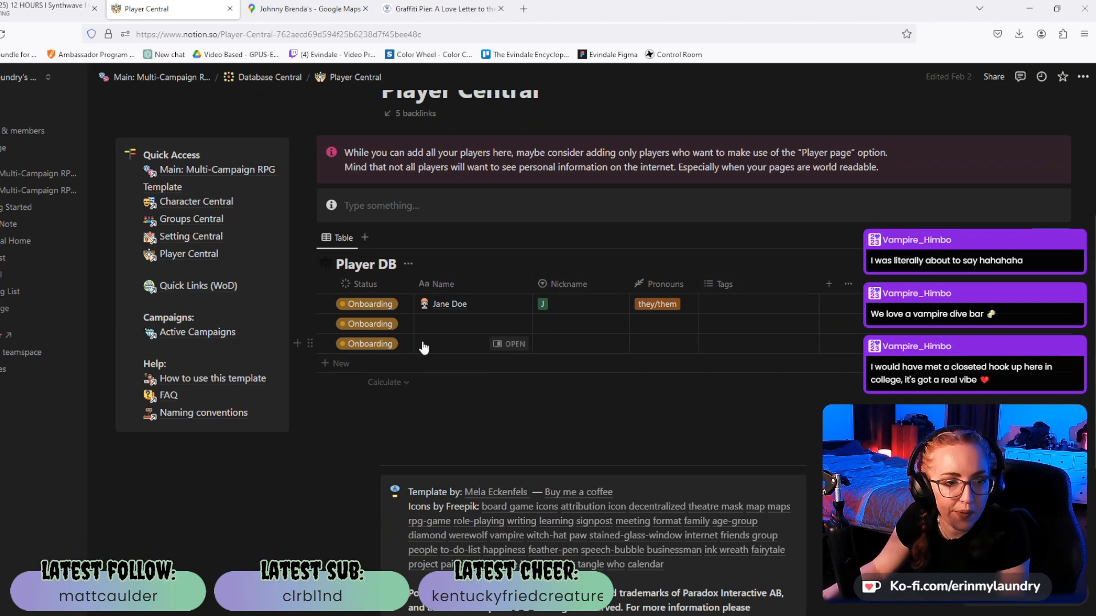
scroll(423, 345, up, 3)
scroll(423, 342, down, 4)
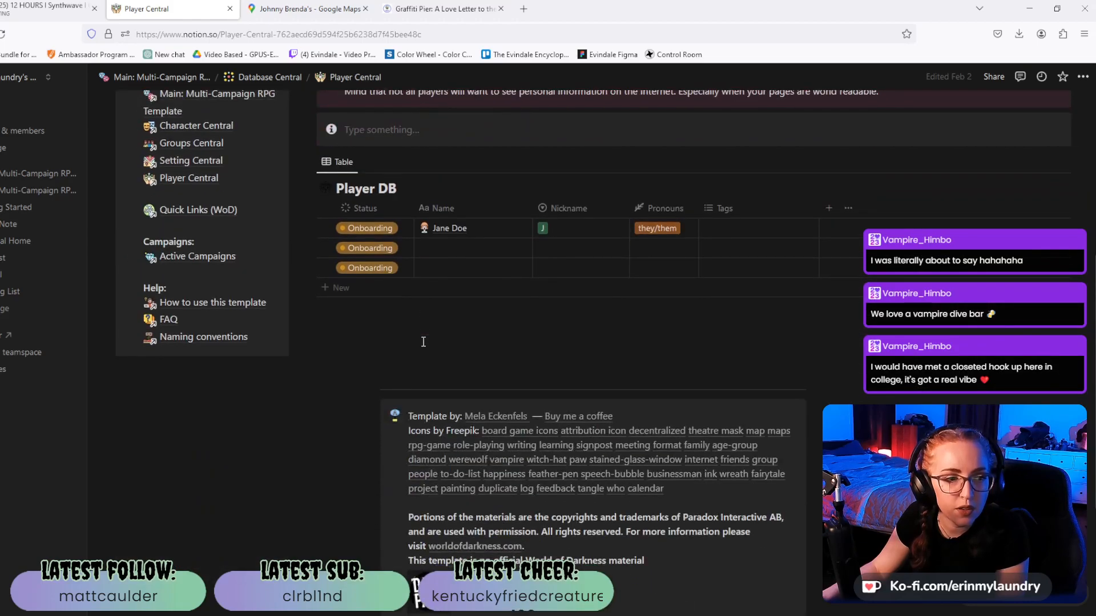
Open Character Central and examine the characters listed in the Character Central DB table.
click(215, 125)
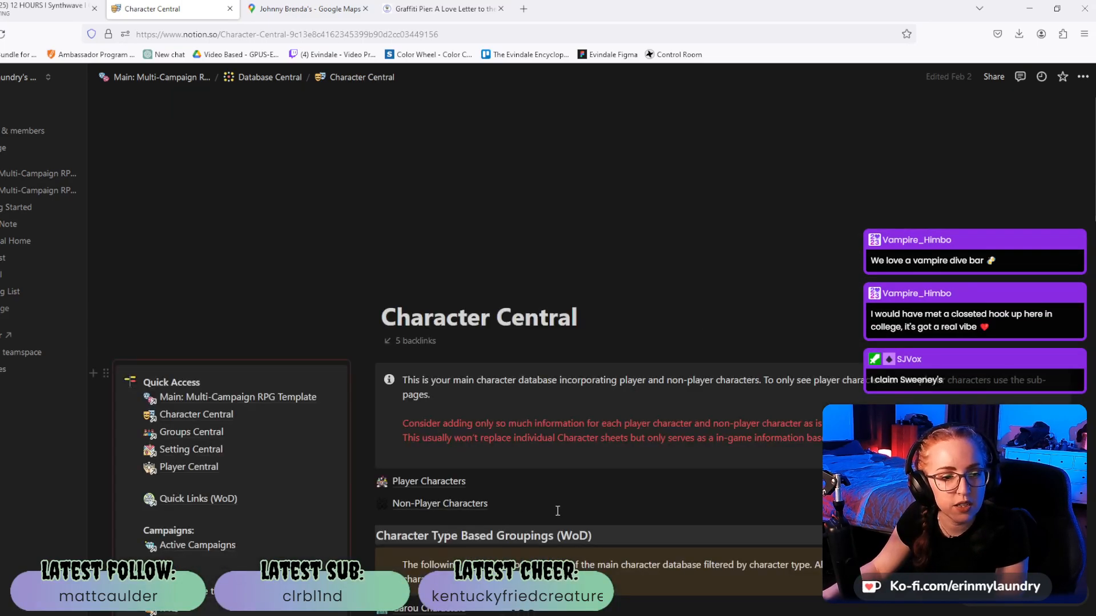
scroll(550, 510, down, 6)
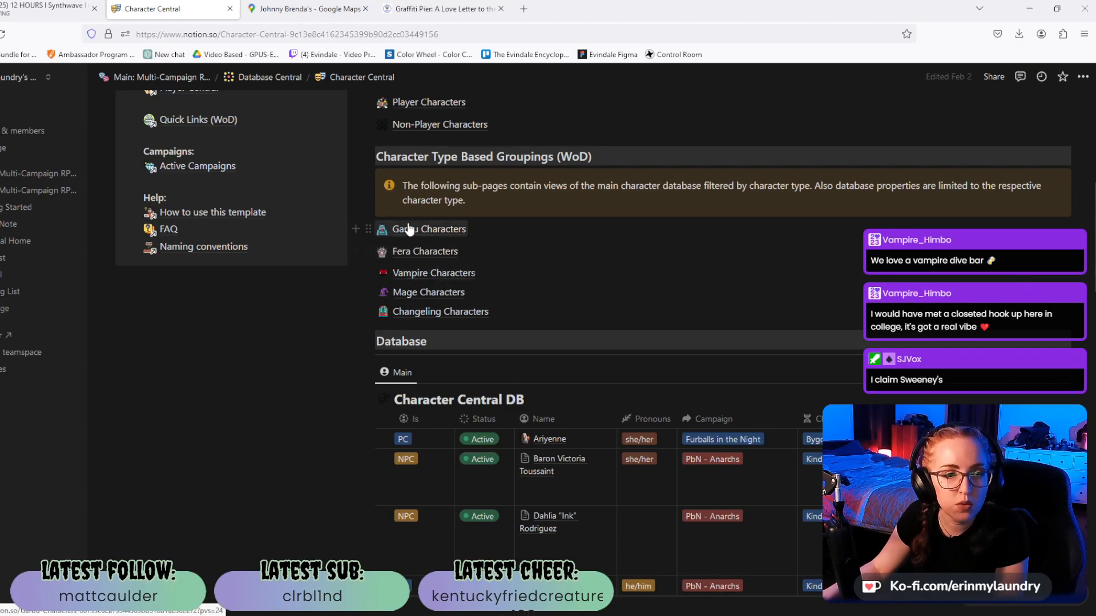
scroll(292, 323, down, 4)
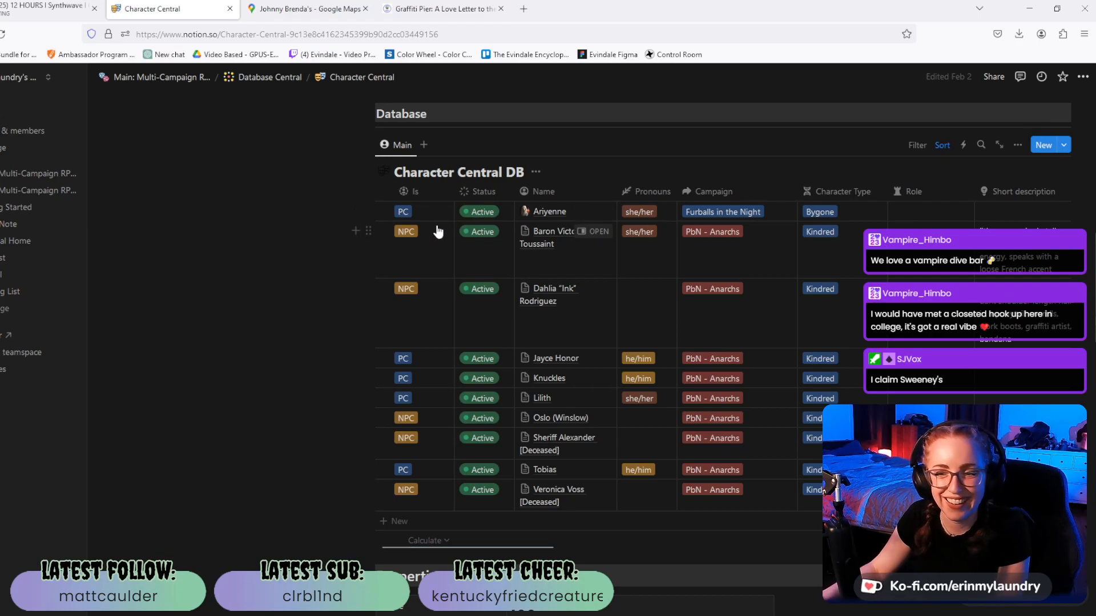
scroll(320, 215, down, 2)
scroll(323, 217, up, 2)
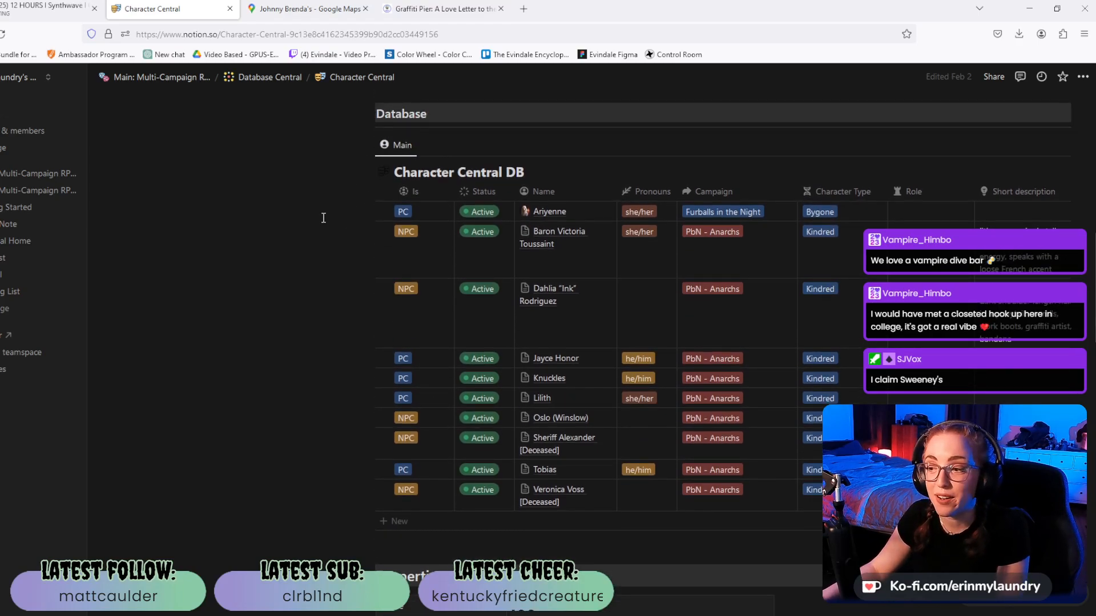
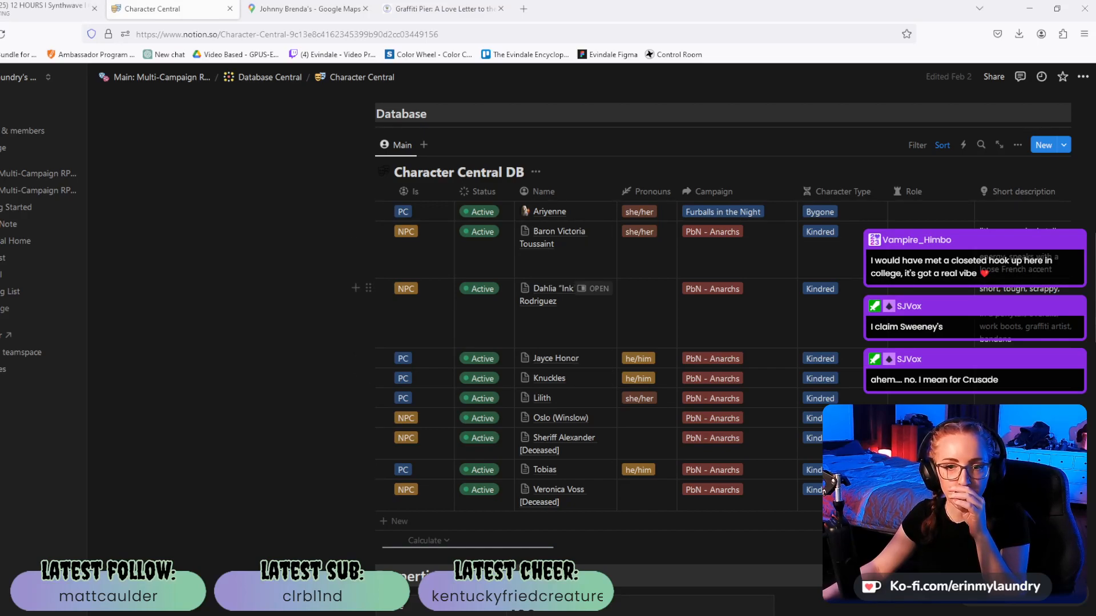
Duplicate the Bloodline property in the Character Central DB table and delete the duplicate.
drag(445, 547, 681, 547)
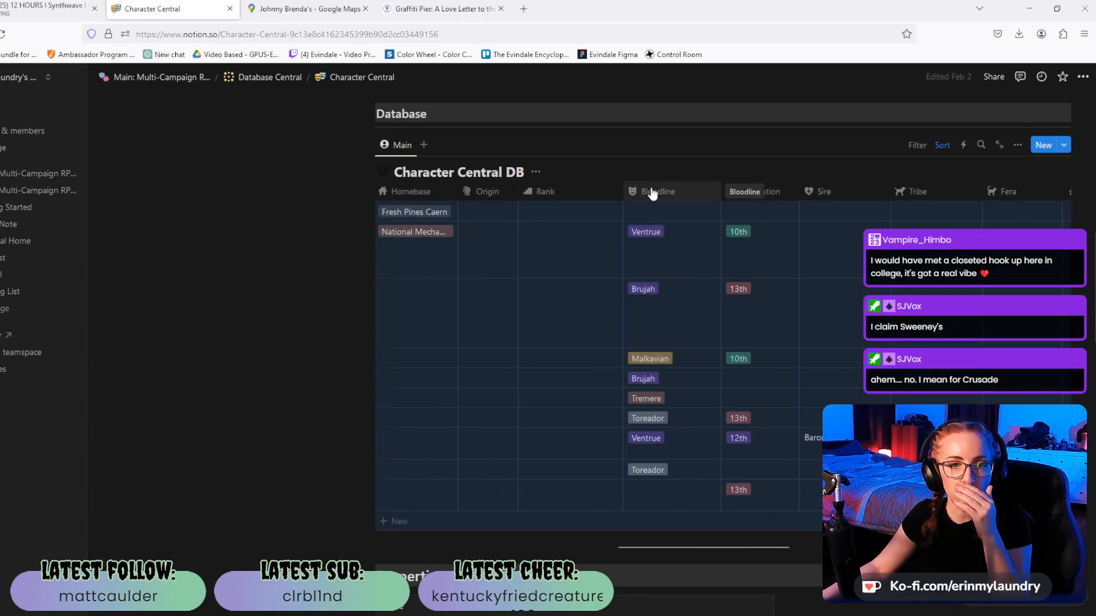
click(653, 193)
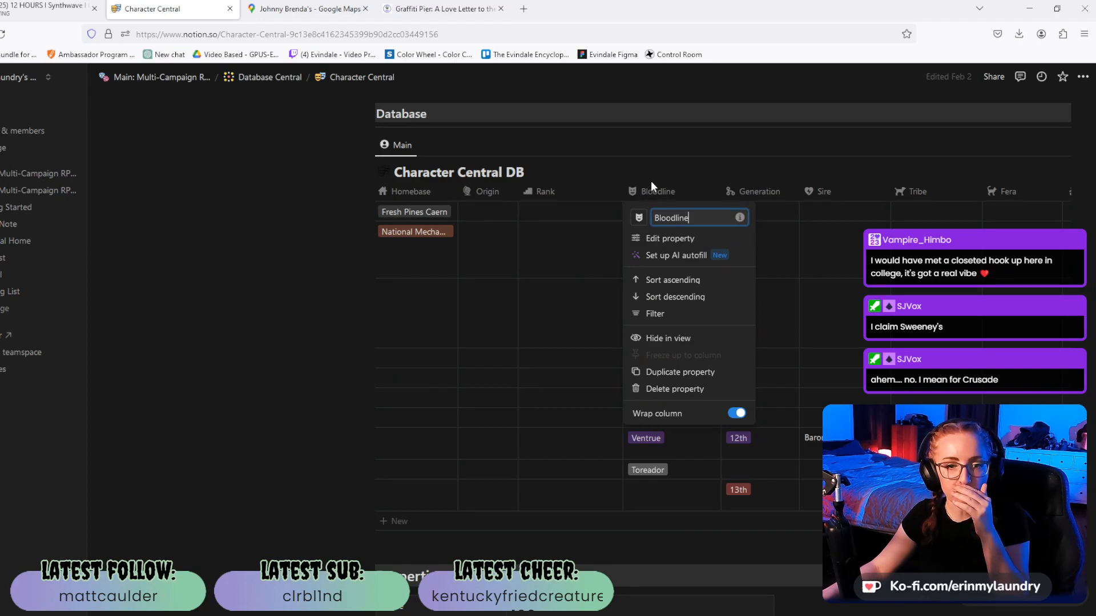
click(711, 374)
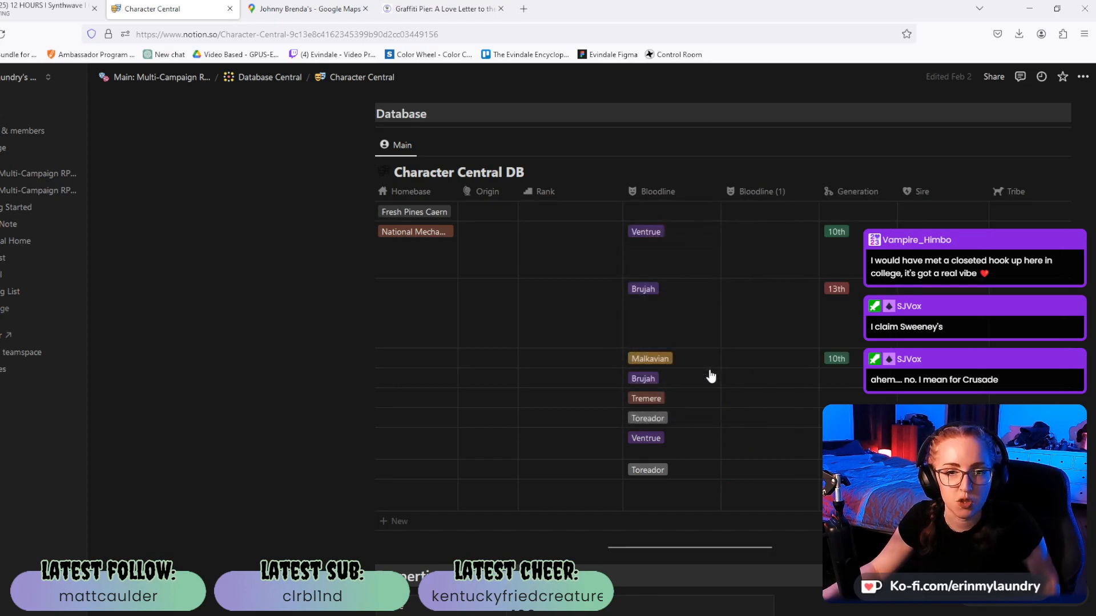
click(758, 194)
click(760, 396)
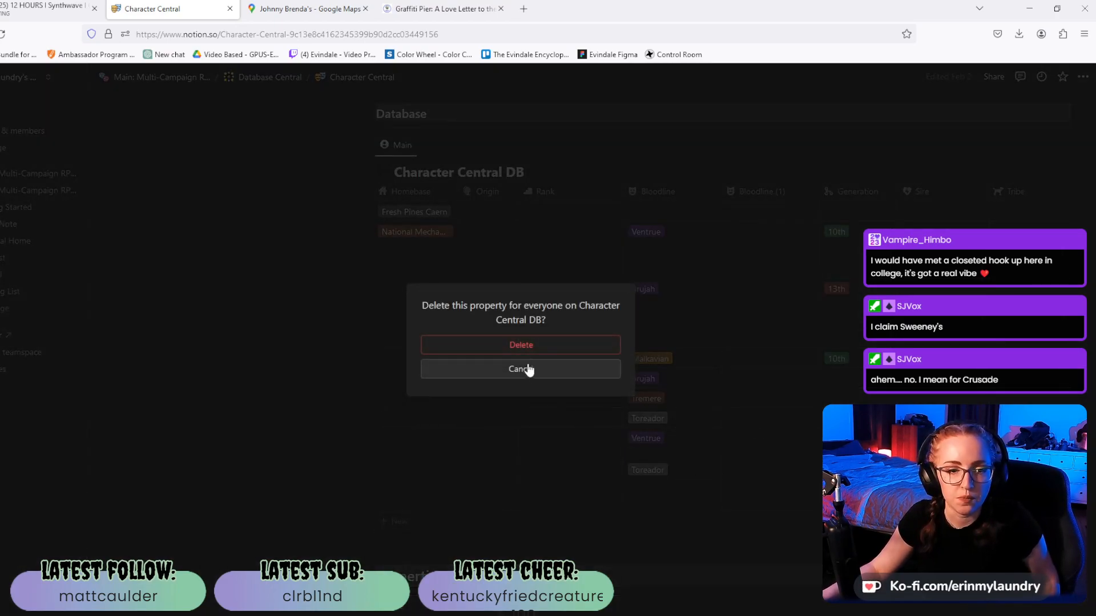
click(522, 346)
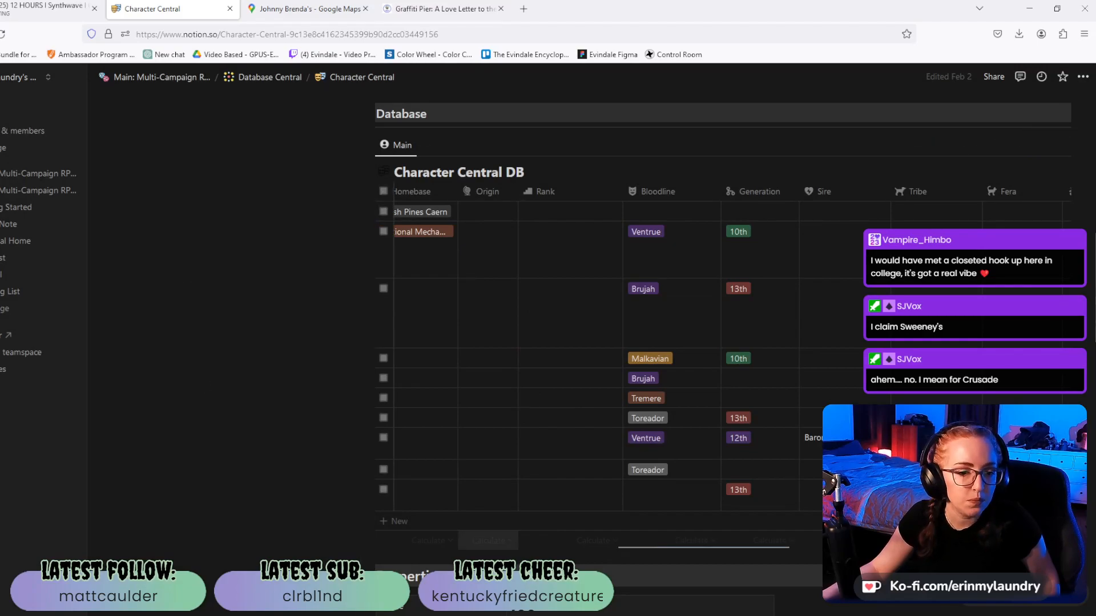
drag(638, 548, 445, 536)
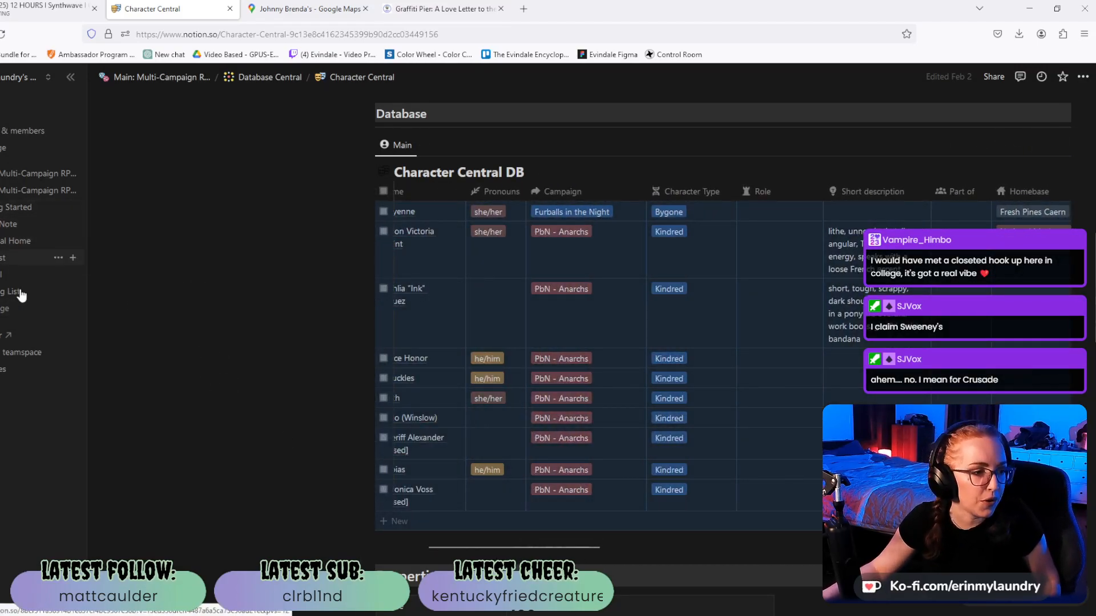
Go to Setting Central through Database Central and examine the locations listed in its table.
click(268, 83)
scroll(508, 324, down, 5)
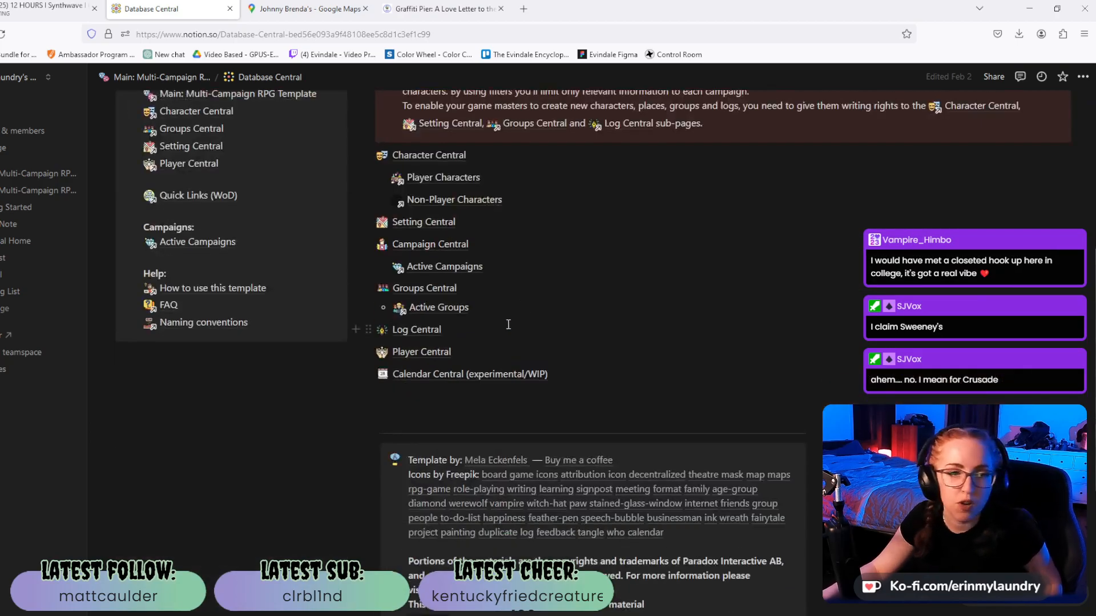
click(431, 222)
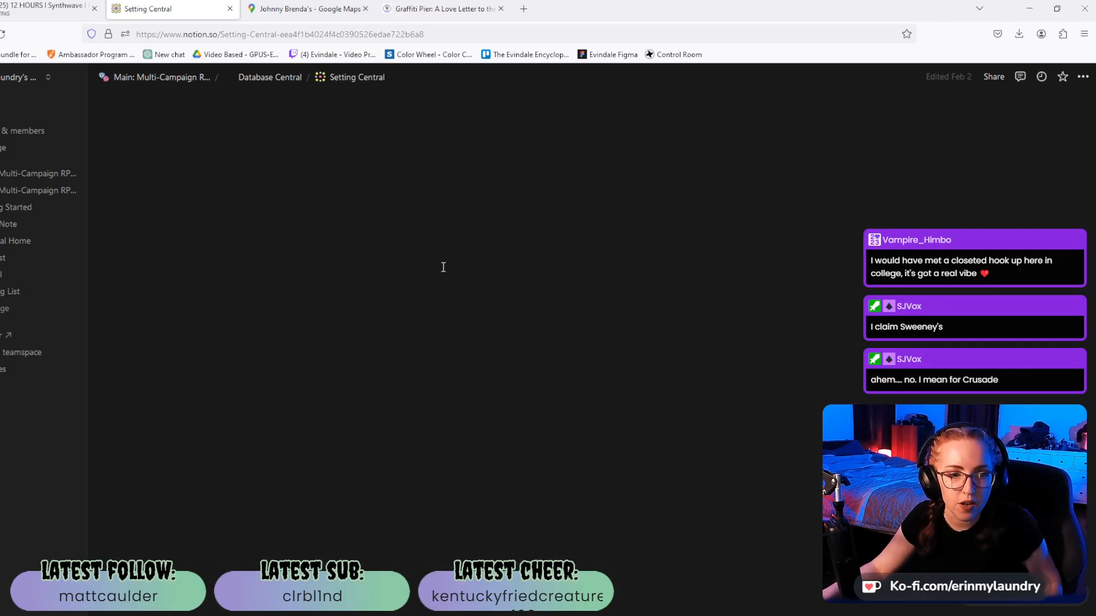
scroll(581, 284, down, 6)
scroll(581, 285, up, 4)
scroll(631, 420, down, 2)
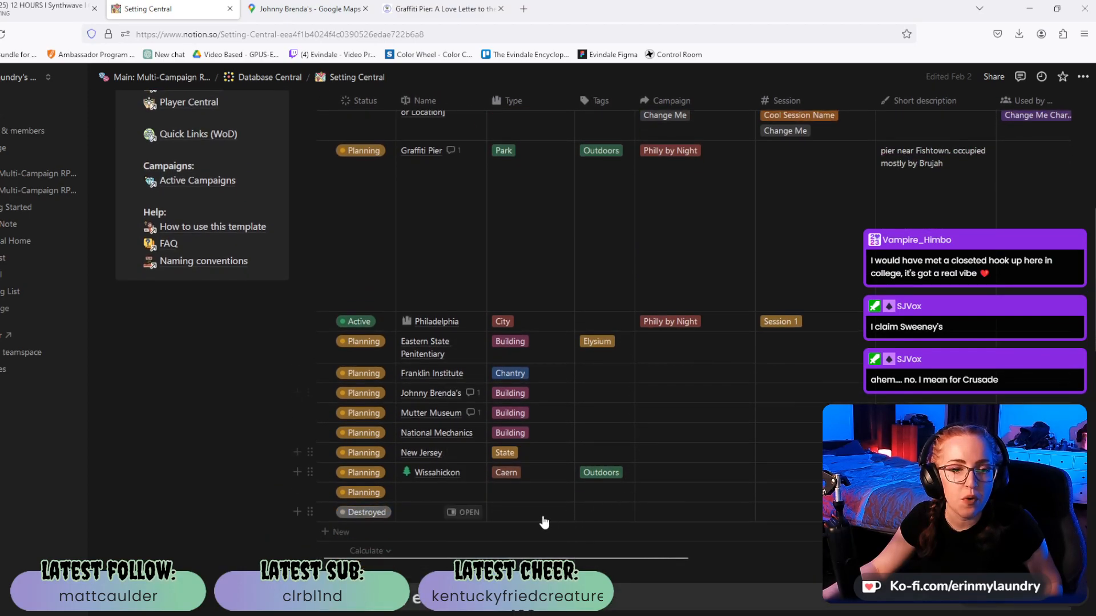
drag(568, 557, 942, 555)
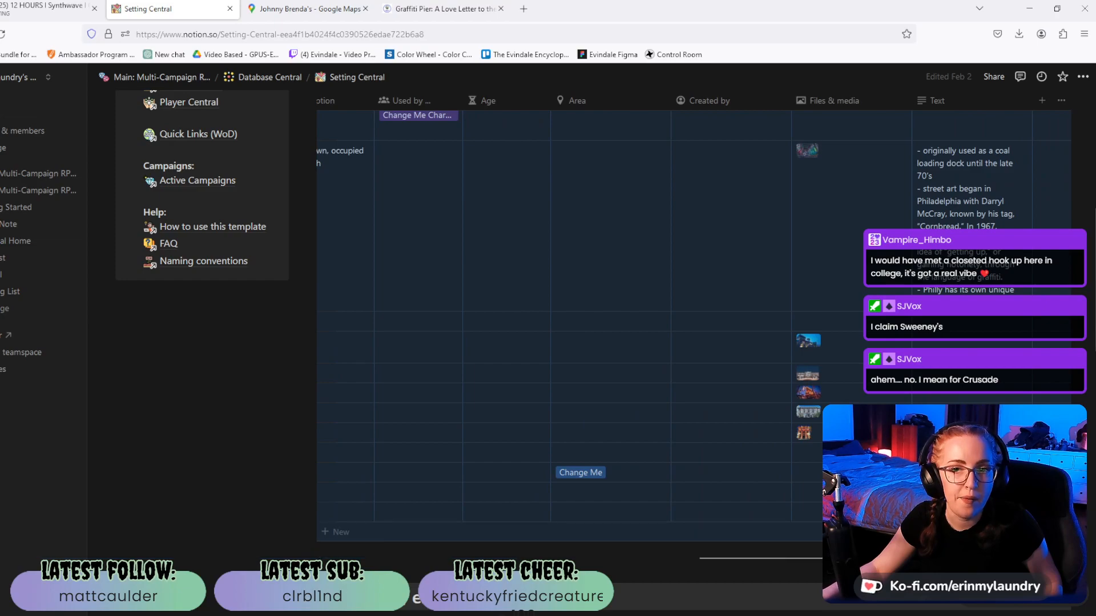
click(1043, 103)
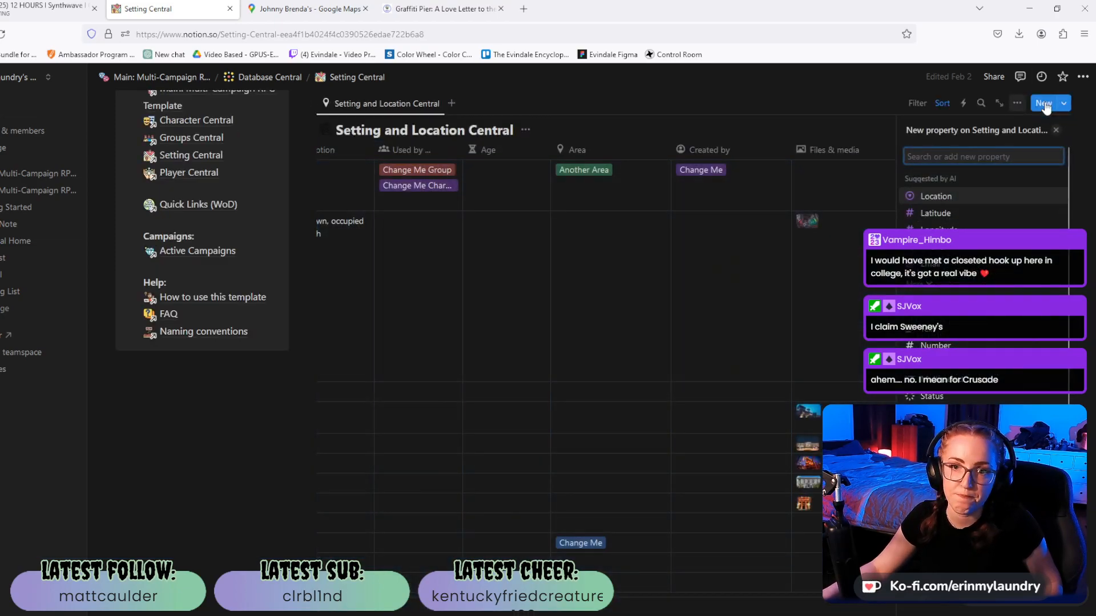
scroll(971, 319, down, 1)
scroll(973, 324, up, 3)
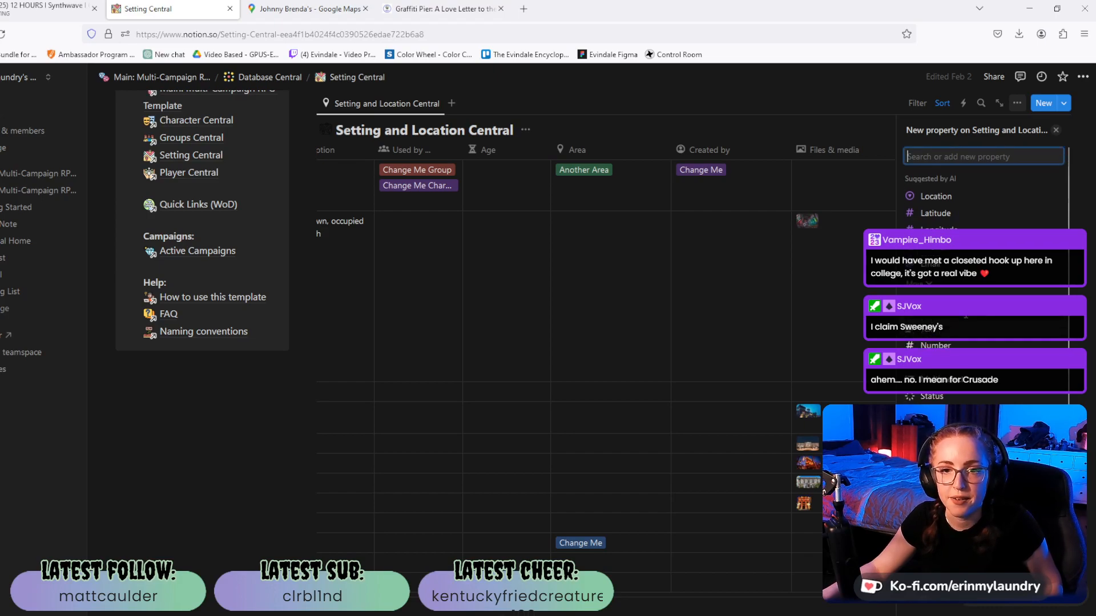
scroll(971, 319, down, 2)
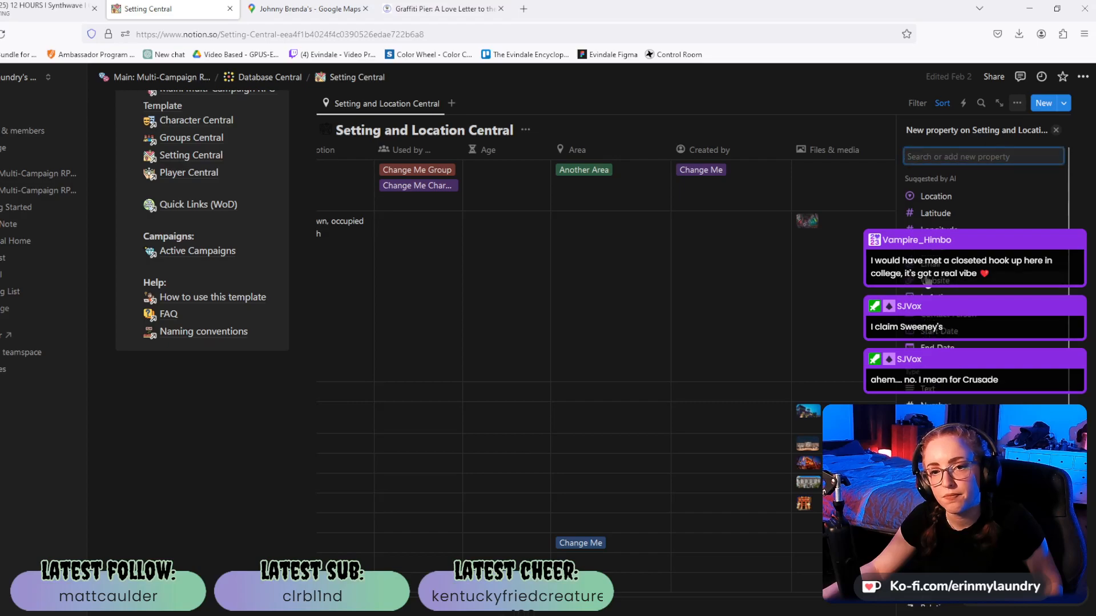
click(1056, 130)
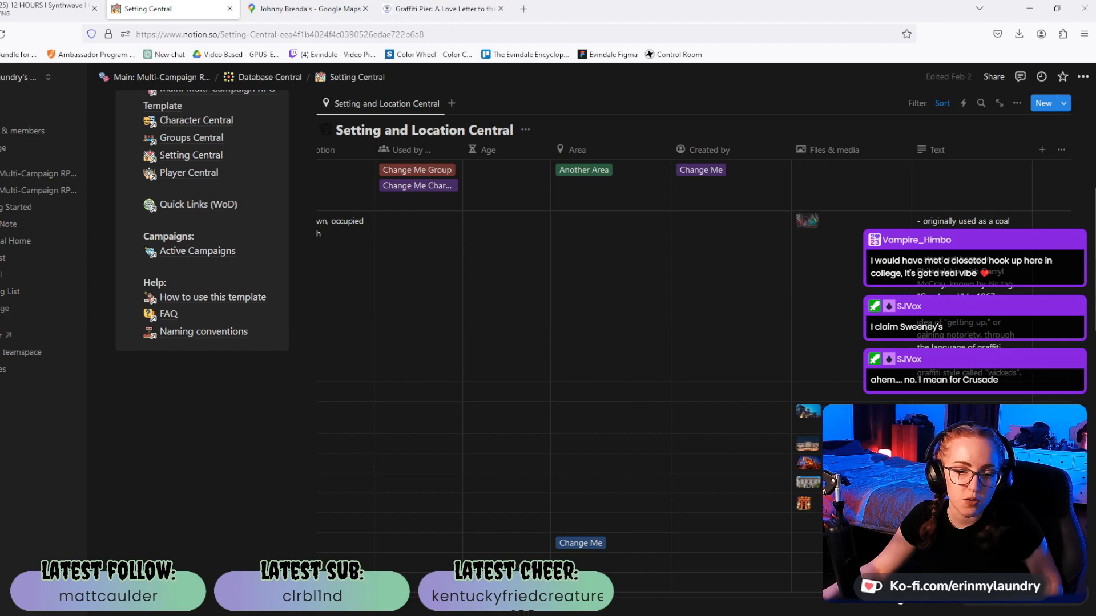
Return to the name column of the Setting and Location Central table and open the Johnny Brenda's entry.
click(897, 606)
click(918, 610)
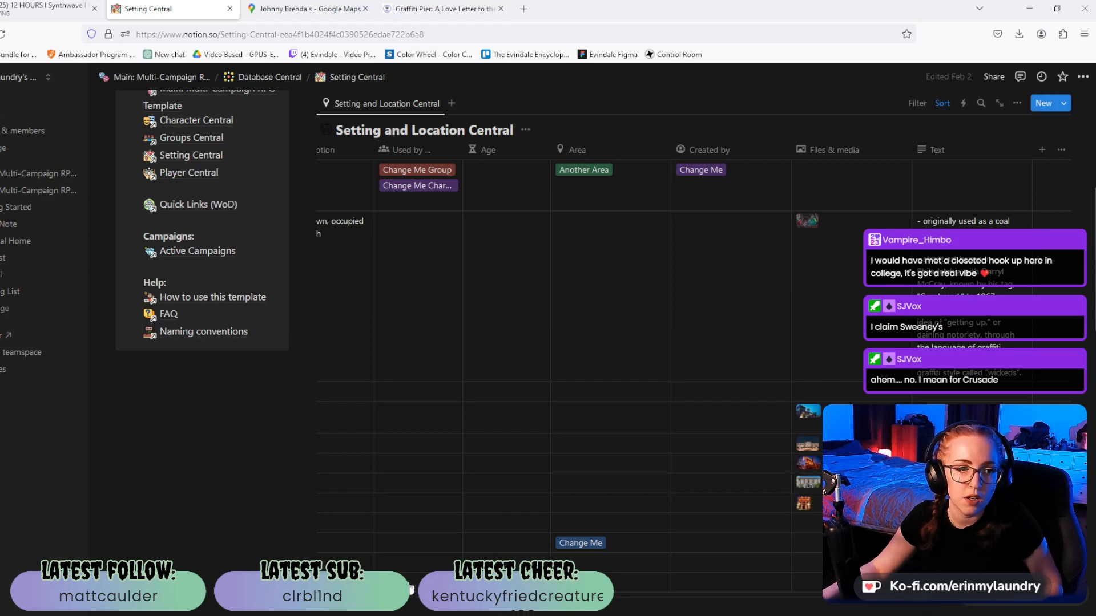
scroll(571, 342, left, 10)
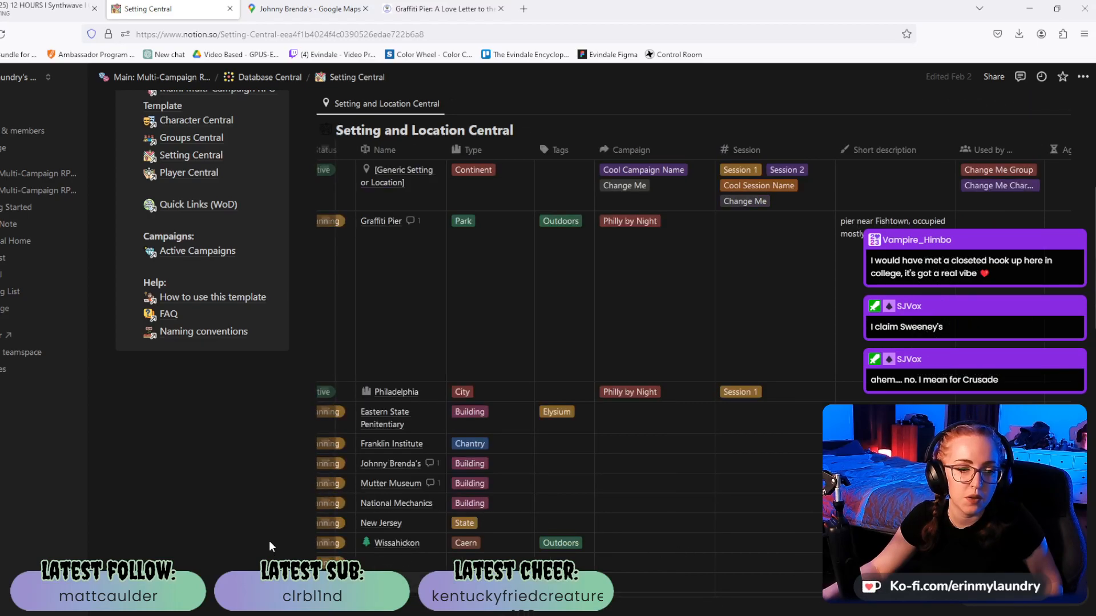
scroll(634, 608, down, 5)
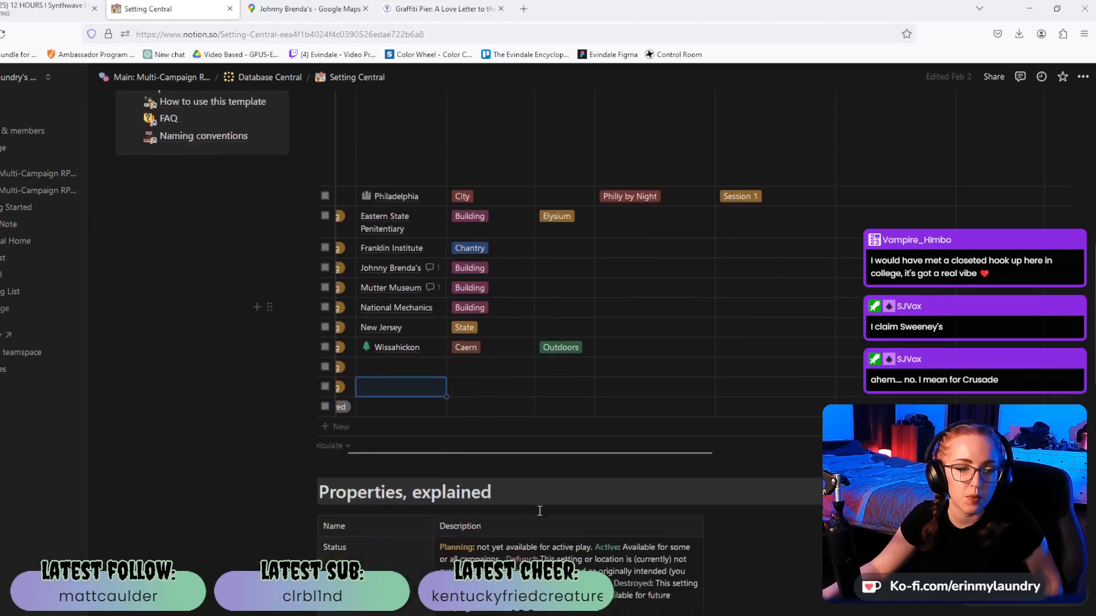
drag(596, 344, 441, 343)
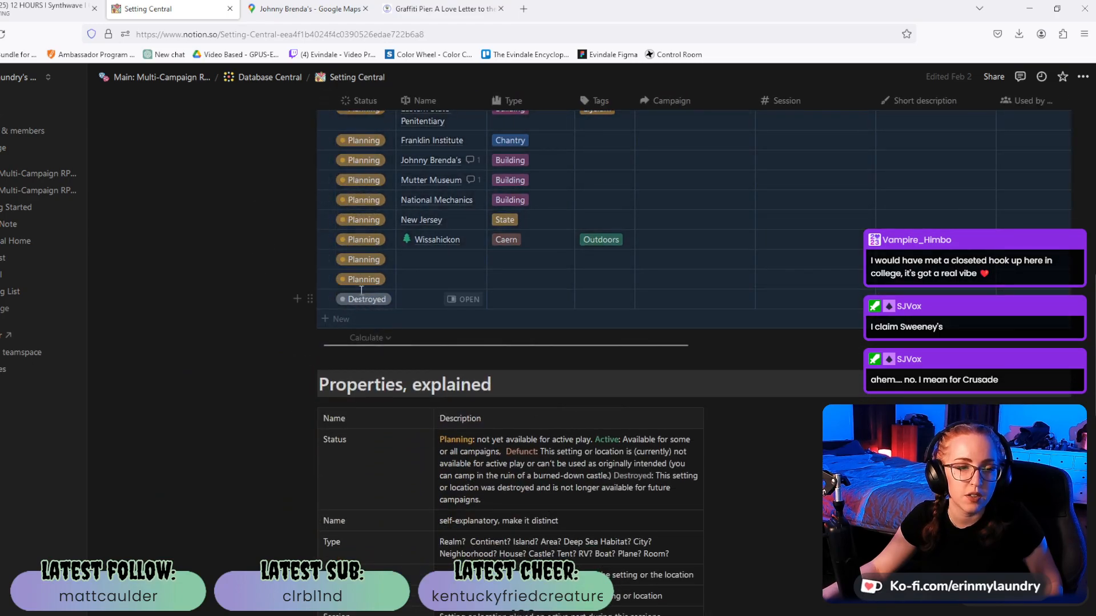
scroll(342, 302, up, 15)
scroll(327, 313, down, 5)
scroll(327, 314, down, 3)
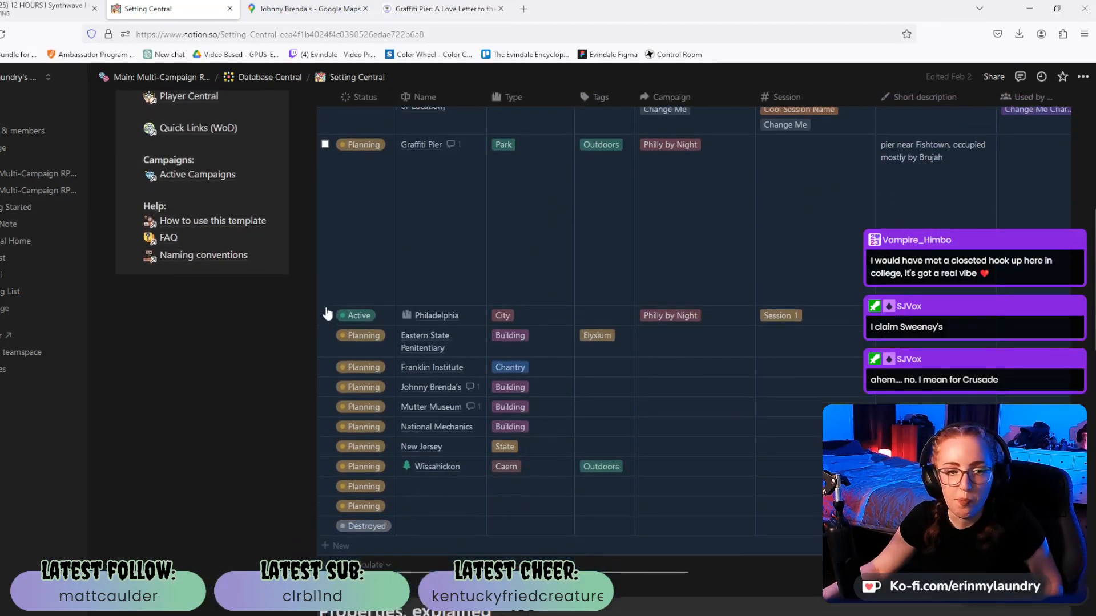
click(461, 318)
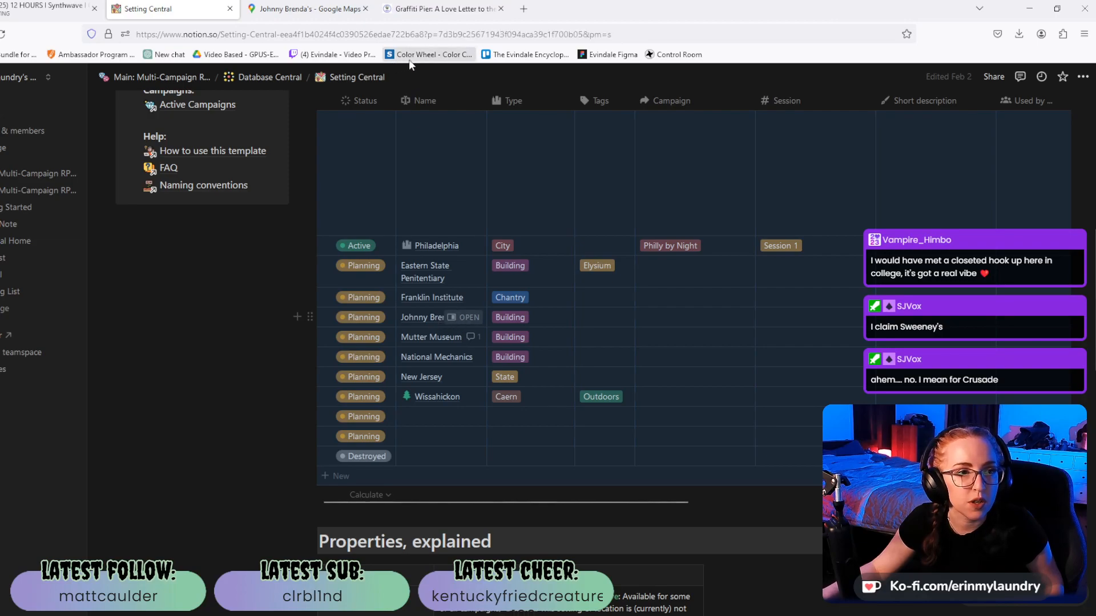
Copy the bar's name from Google Maps and search the web for Johnny Brenda's in place of the Graffiti Pier article.
click(305, 9)
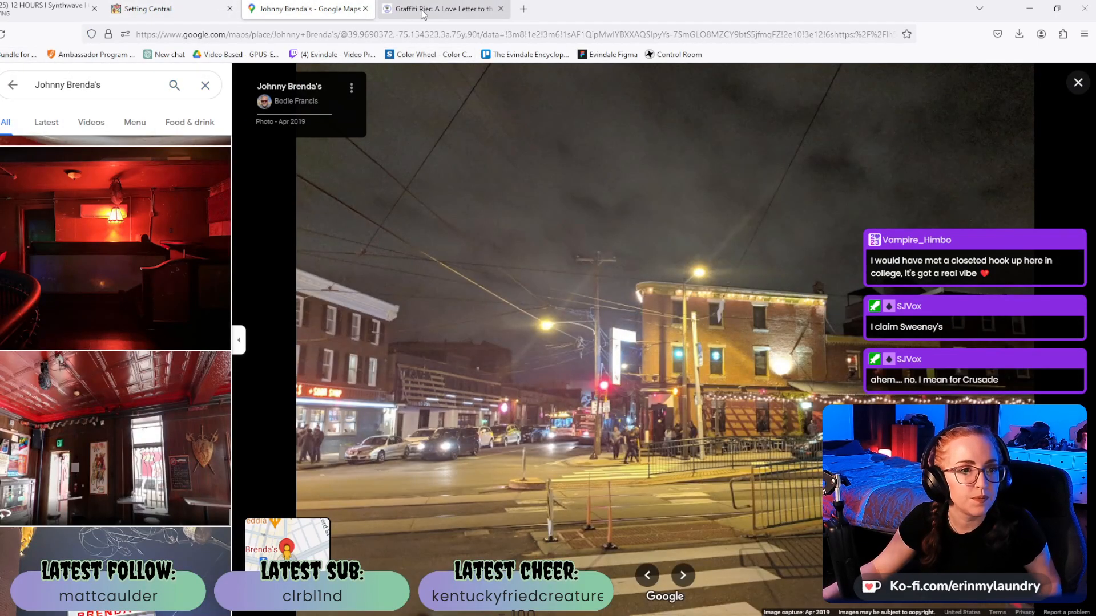
click(146, 85)
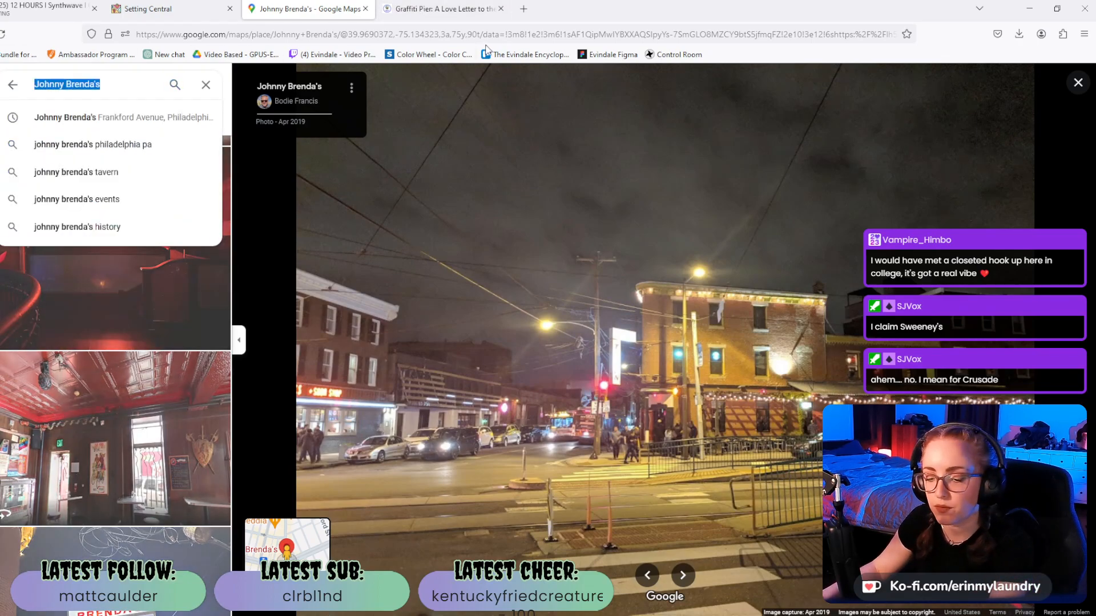
click(449, 11)
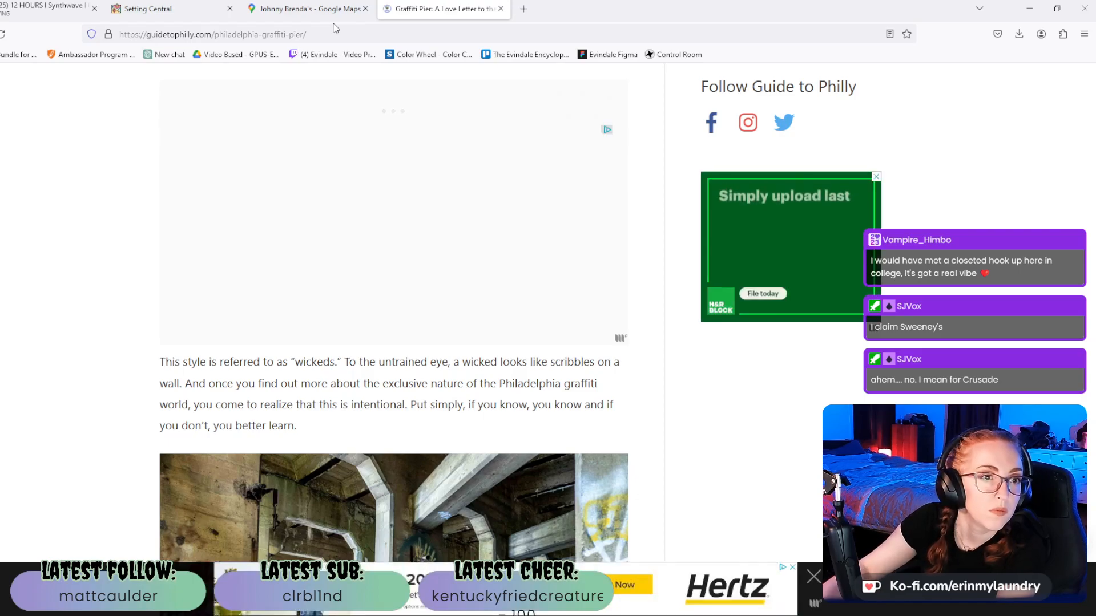
click(347, 32)
triple_click(347, 31)
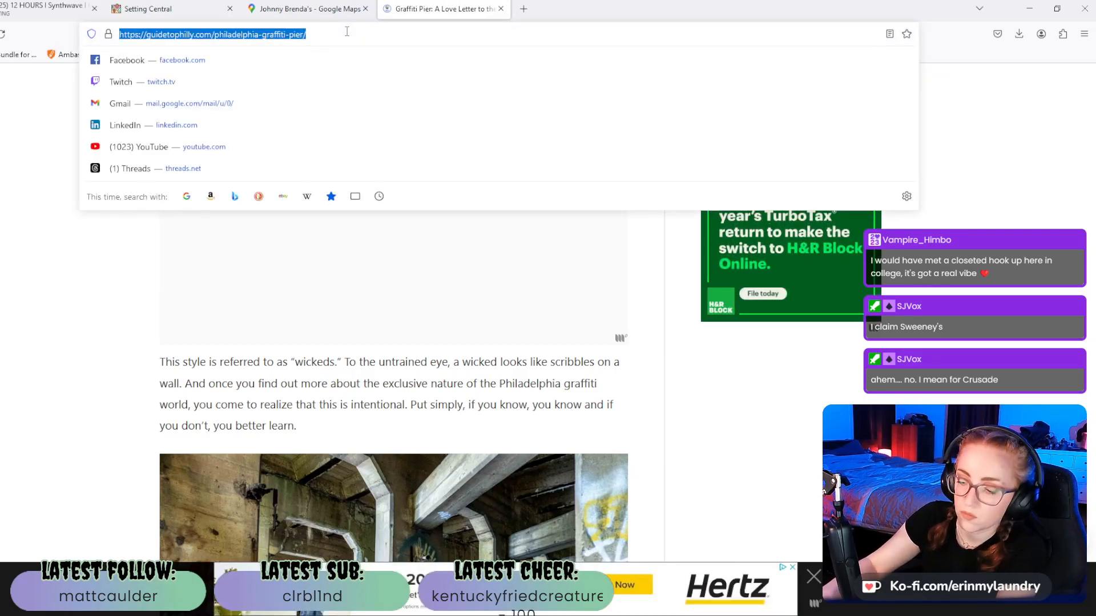
text(Johnny Brenda's)
key(Return)
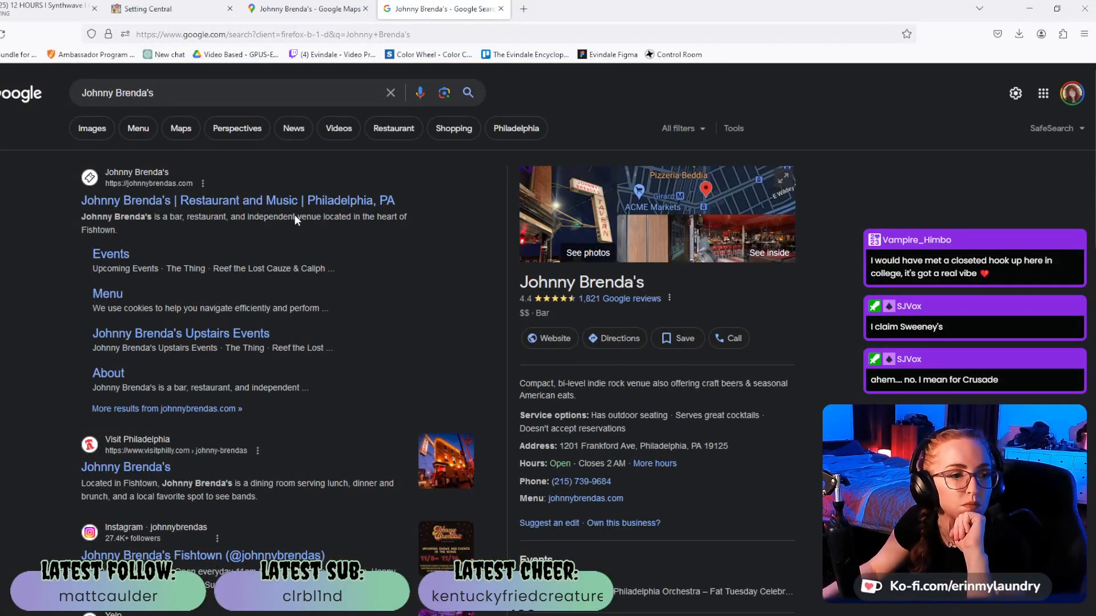
Open the About page of the Johnny Brenda's website and examine its description, opening hours, events and photos.
click(111, 374)
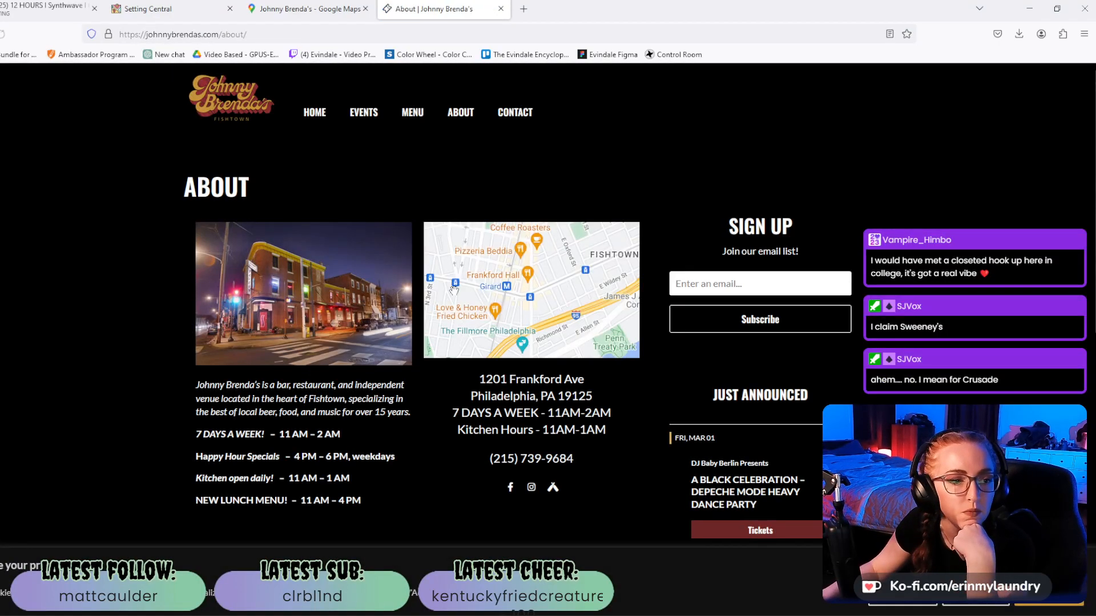
scroll(180, 270, down, 2)
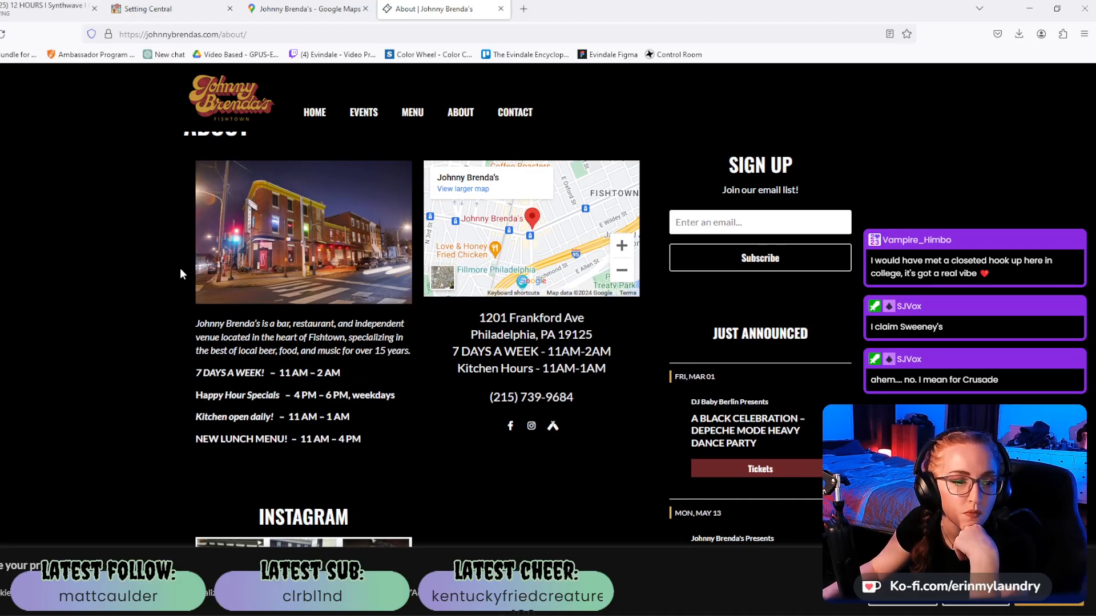
scroll(180, 274, down, 3)
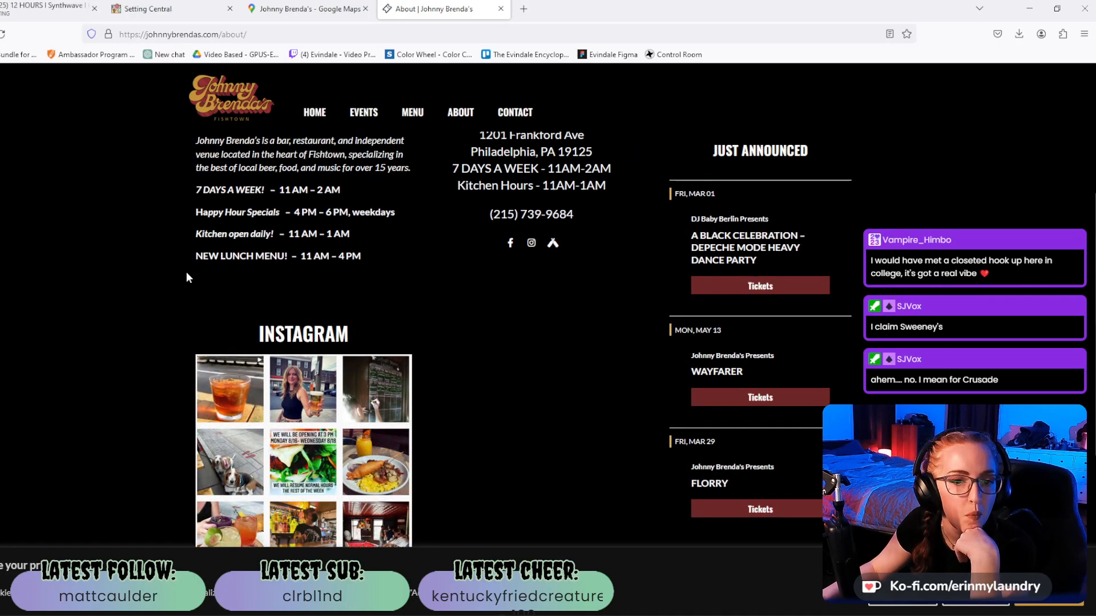
scroll(186, 278, up, 4)
scroll(186, 277, down, 6)
scroll(186, 277, down, 3)
scroll(186, 277, up, 3)
scroll(186, 278, down, 3)
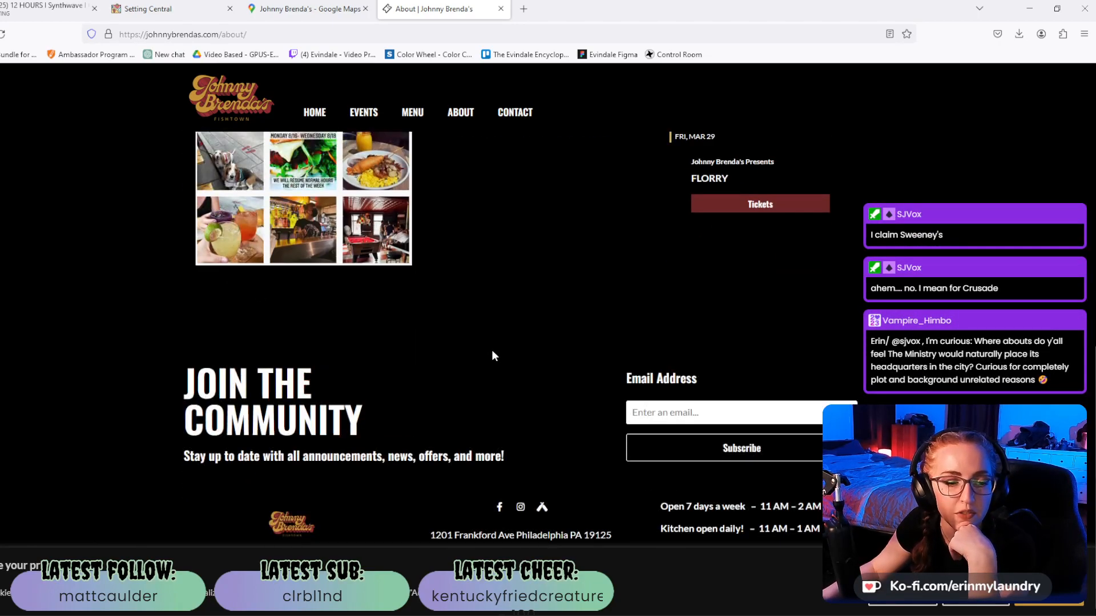
scroll(492, 351, up, 6)
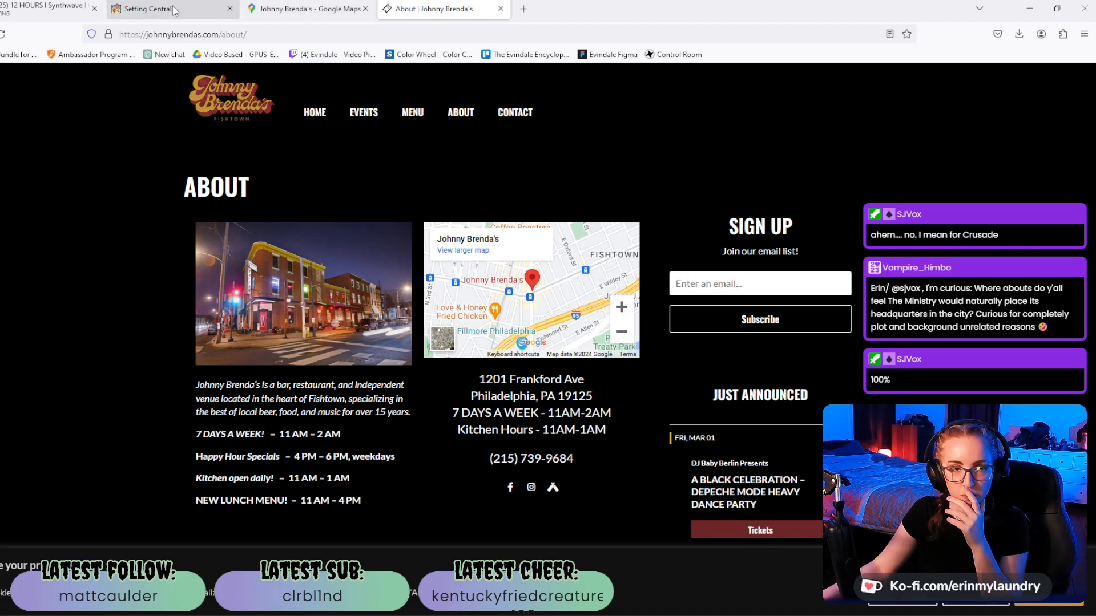
Switch to Google Maps, leave the Johnny Brenda's photos, and examine the Center City area around Philadelphia City Hall on the map.
click(305, 8)
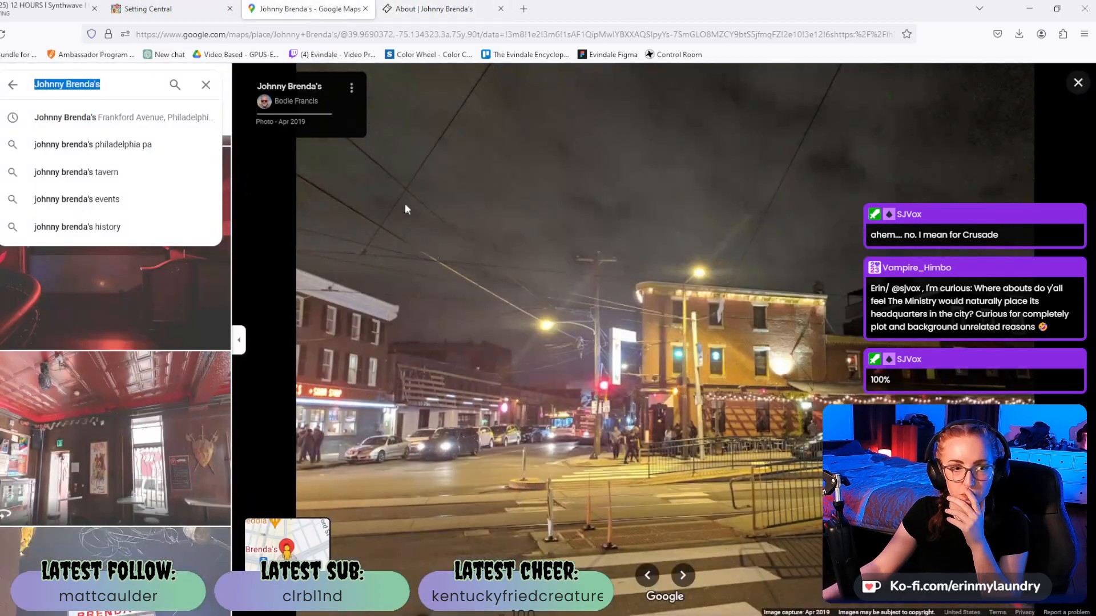
click(13, 84)
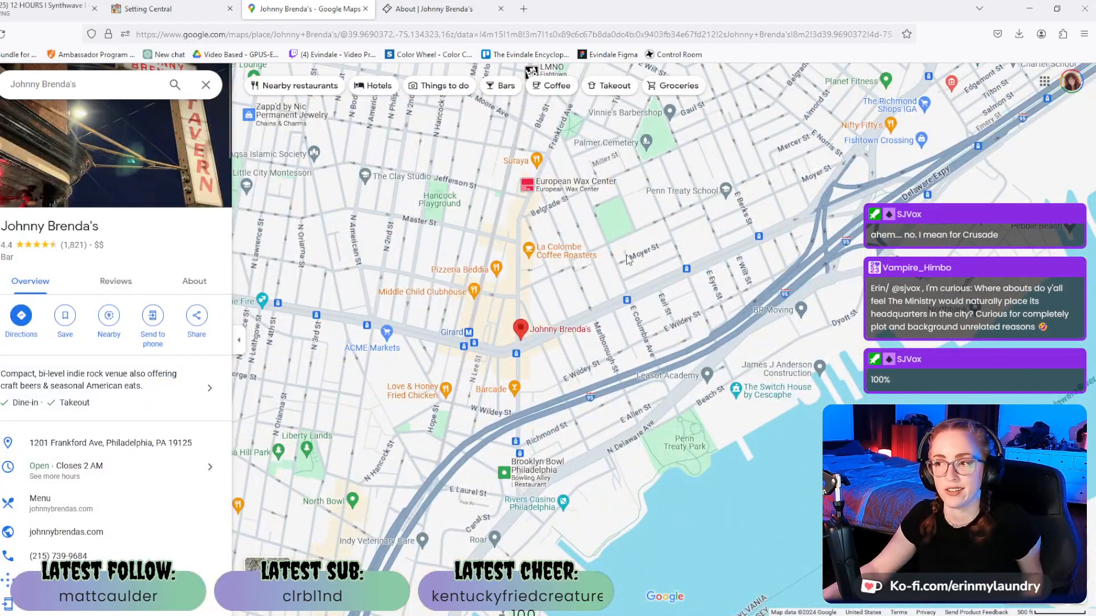
drag(337, 275, 753, 260)
drag(439, 253, 687, 291)
scroll(774, 273, down, 1)
drag(708, 582, 666, 387)
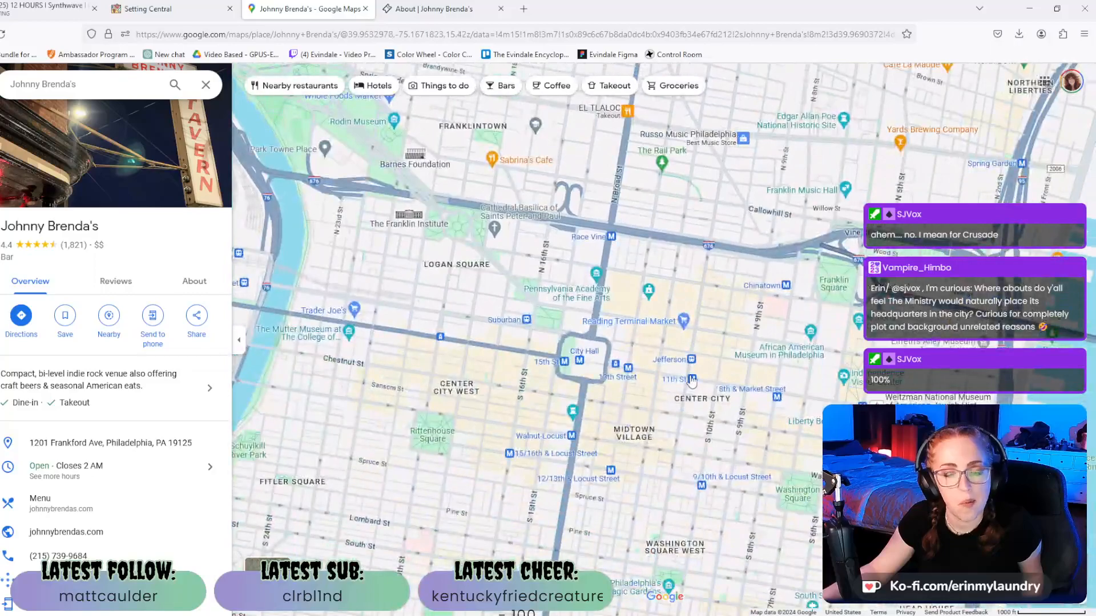
scroll(773, 364, up, 1)
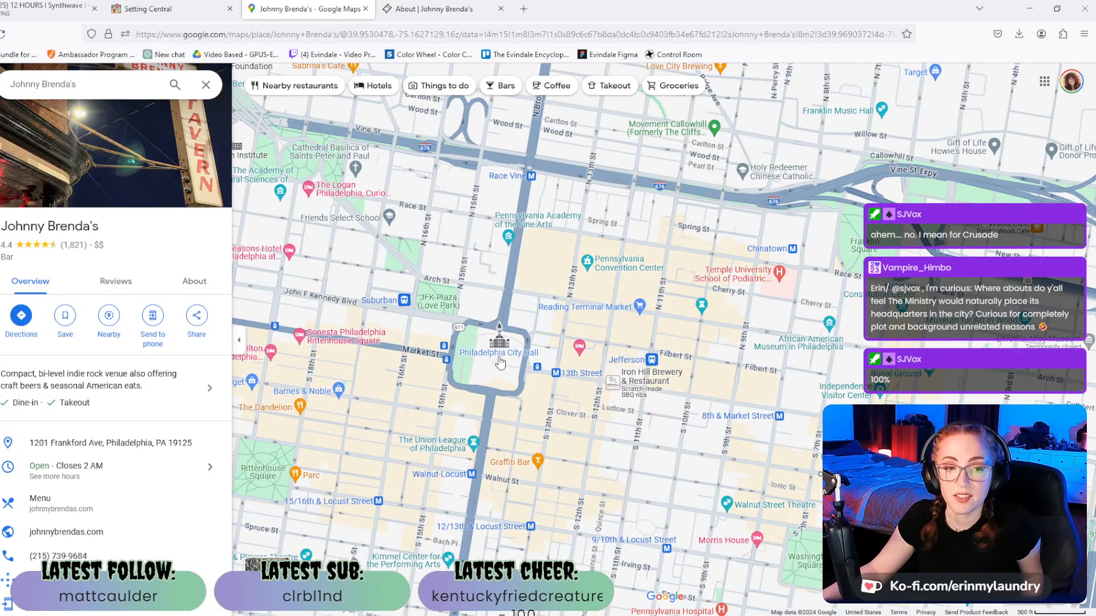
mouse_move(498, 352)
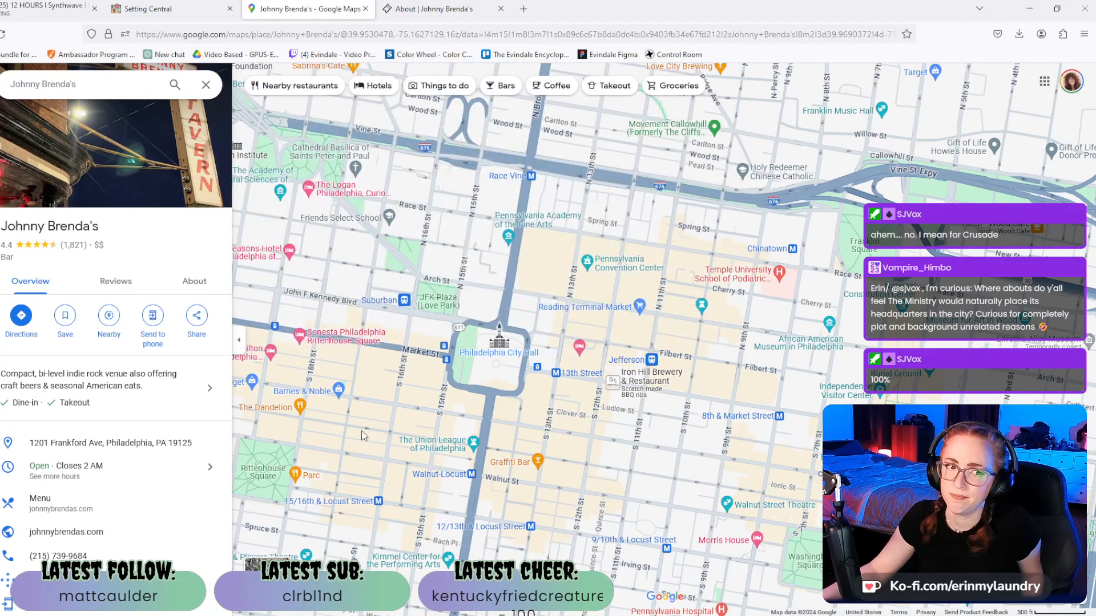
Examine the map from Center City's Philadelphia City Hall west through University City to the Mill Creek and Cathedral Park neighborhoods.
drag(384, 421, 289, 333)
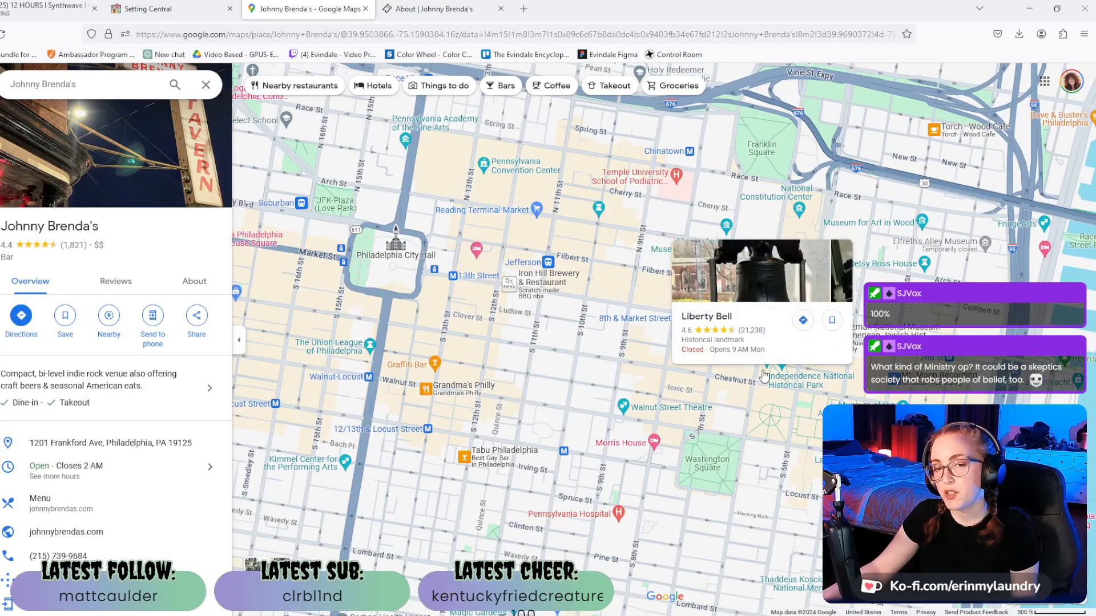
mouse_move(816, 391)
mouse_move(850, 403)
mouse_down()
mouse_move(835, 419)
mouse_move(857, 420)
mouse_up()
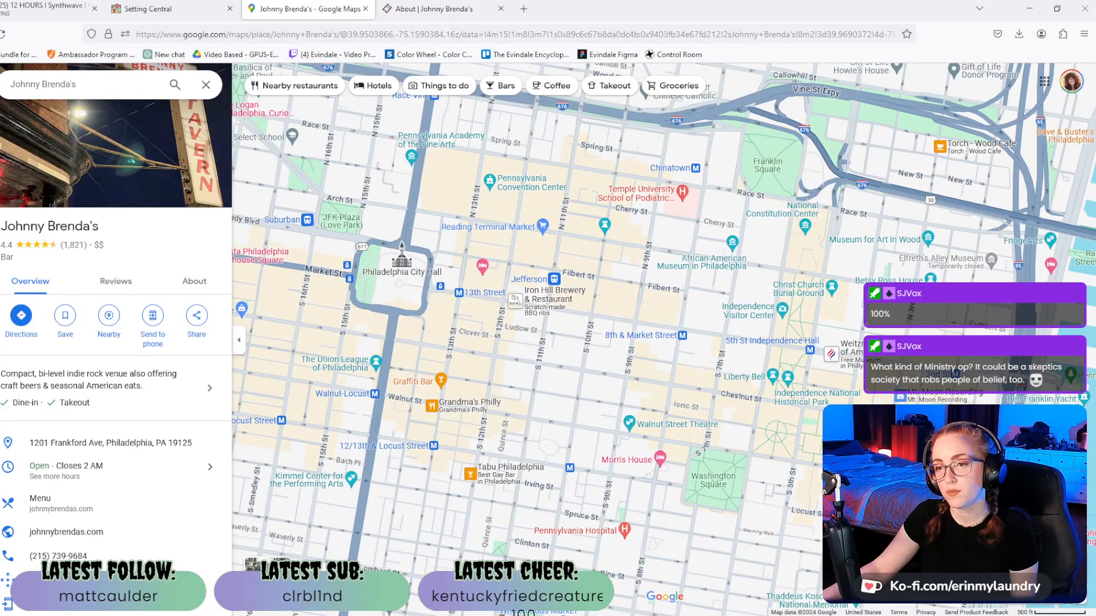
drag(513, 371, 633, 393)
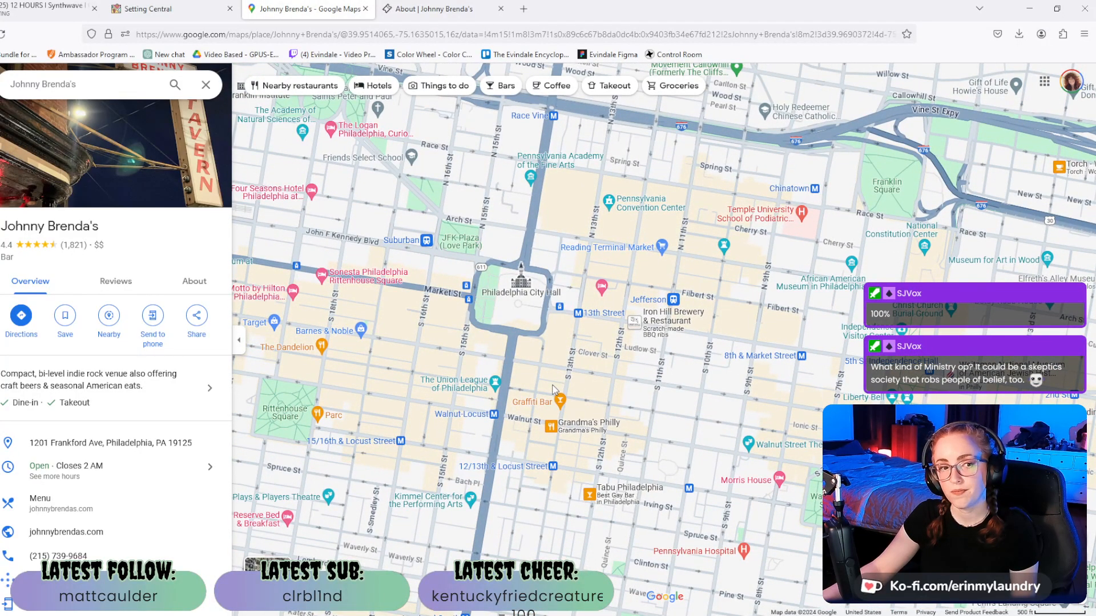
drag(364, 371, 722, 386)
drag(348, 257, 726, 393)
scroll(520, 336, down, 1)
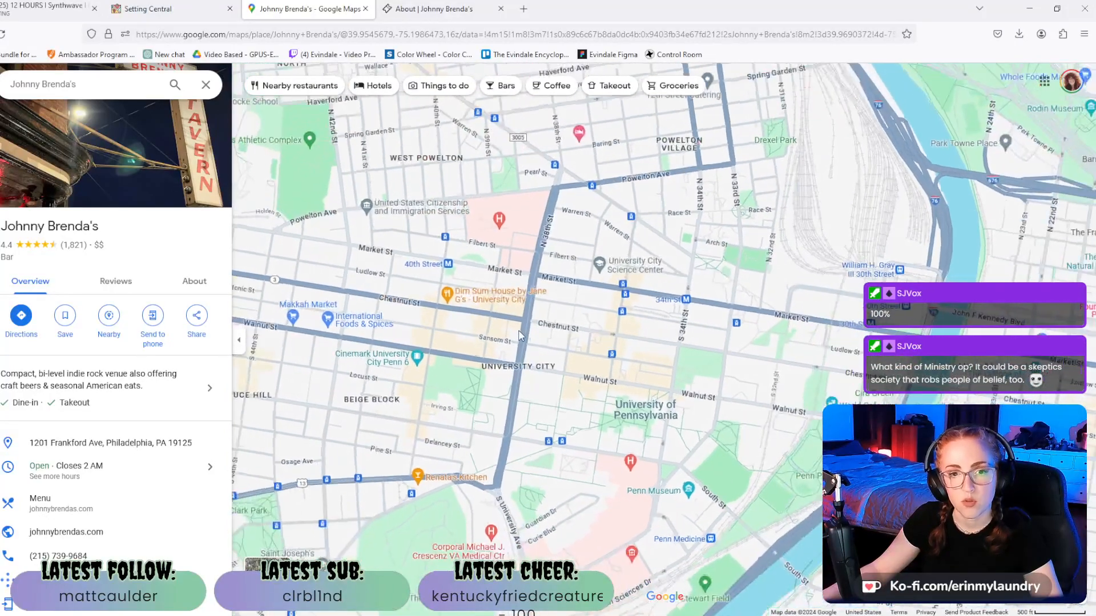
drag(343, 181, 558, 253)
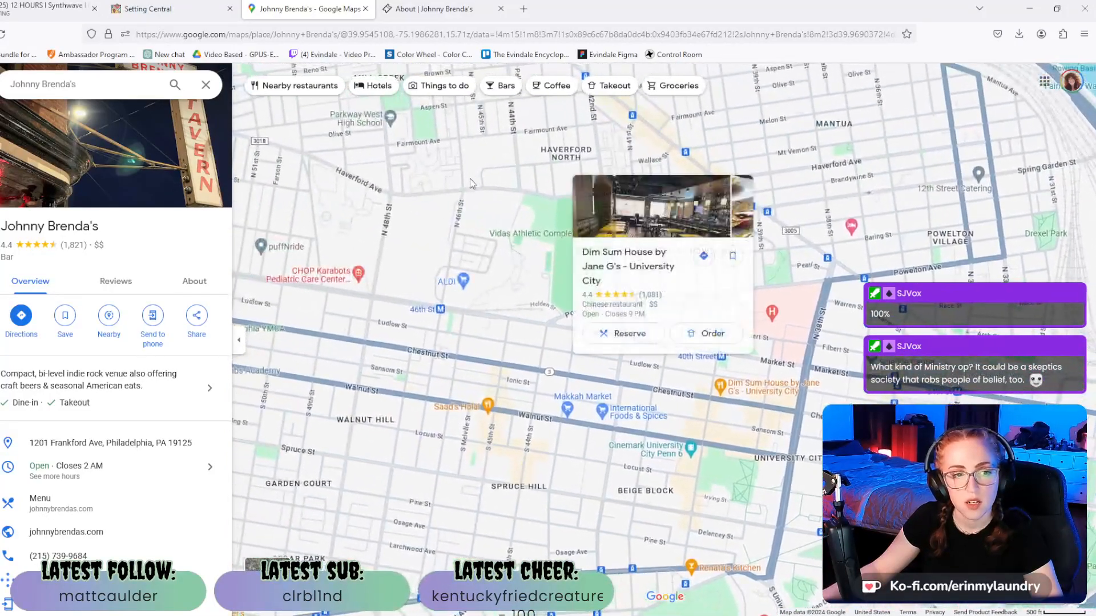
drag(656, 131, 692, 267)
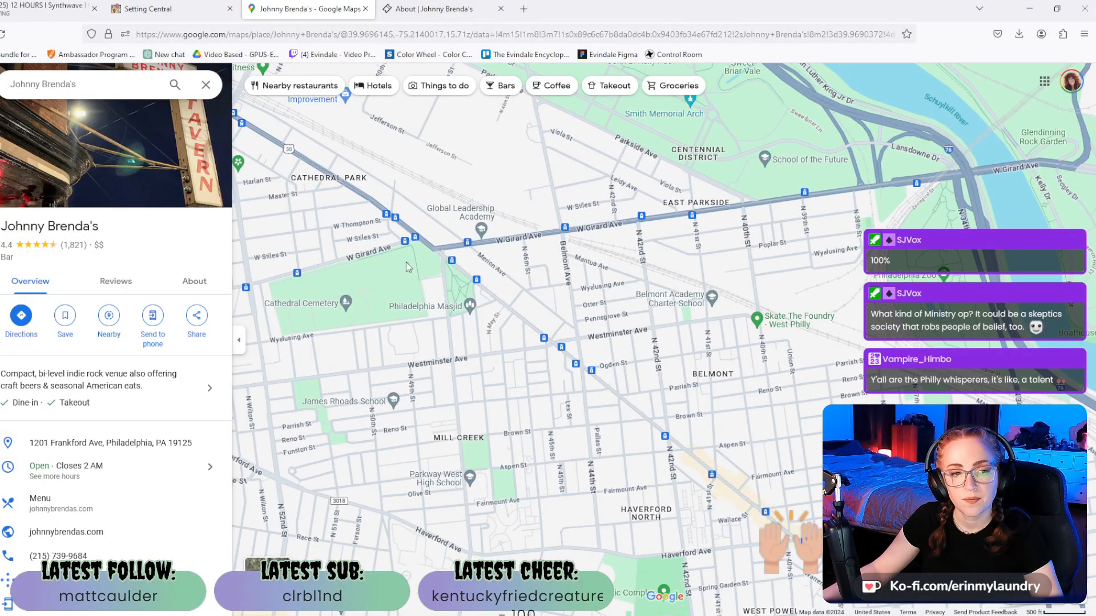
Open Cathedral Cemetery on the map, examine its photos of the church and graveyard, and return to its place details.
click(334, 308)
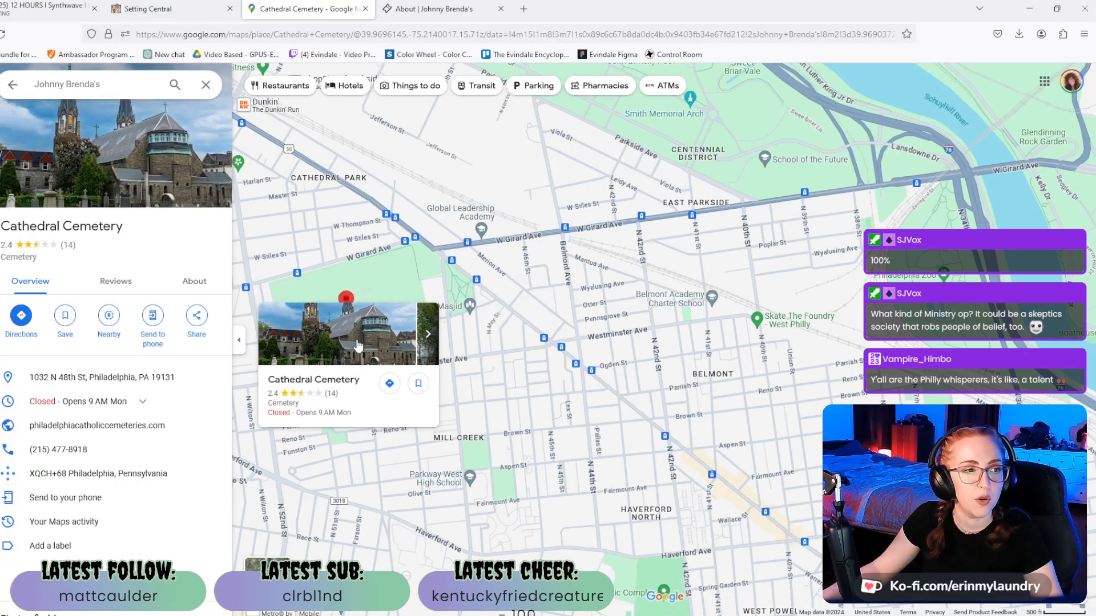
click(165, 199)
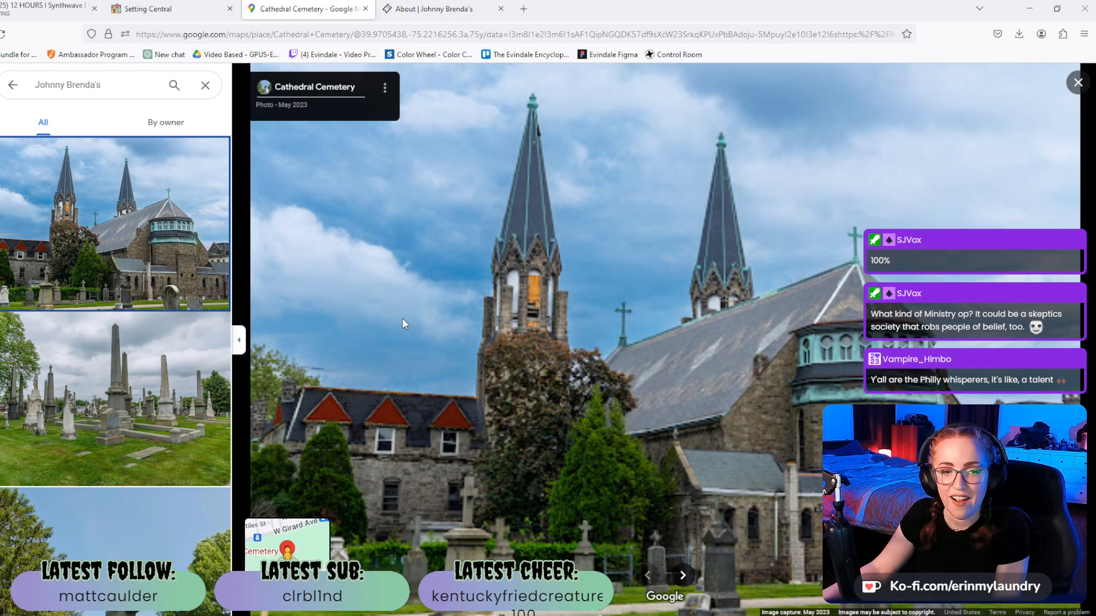
scroll(81, 326, down, 10)
scroll(81, 325, down, 5)
click(87, 234)
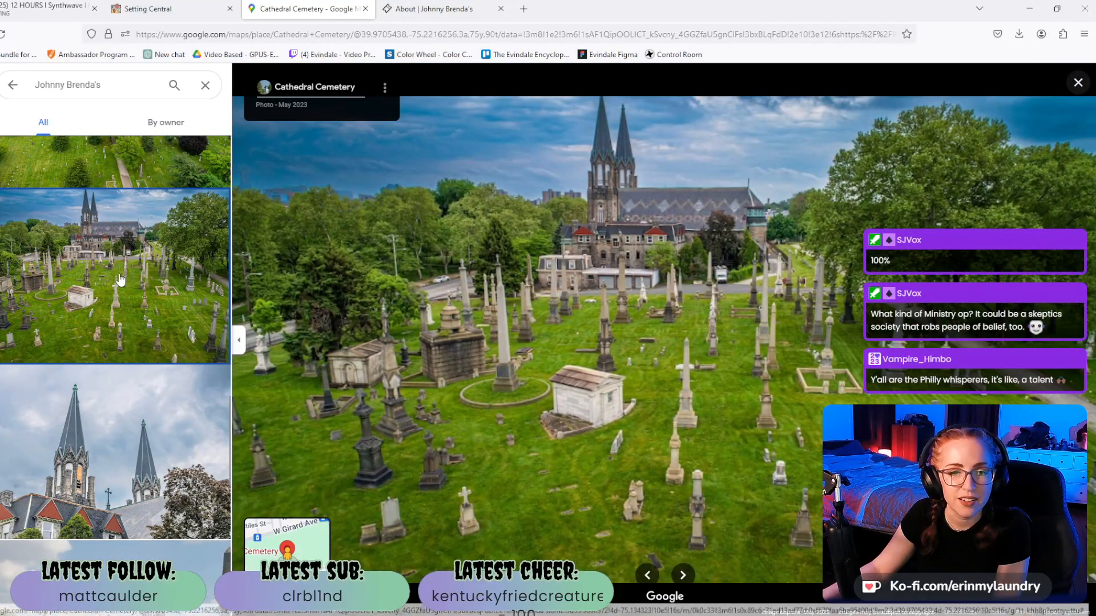
scroll(104, 251, down, 10)
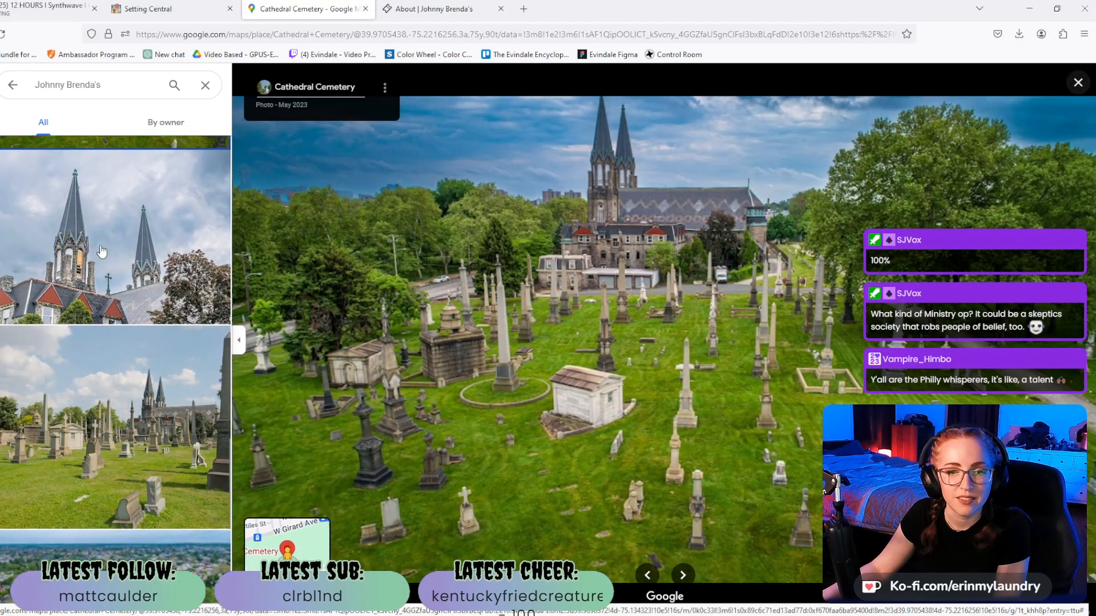
click(93, 247)
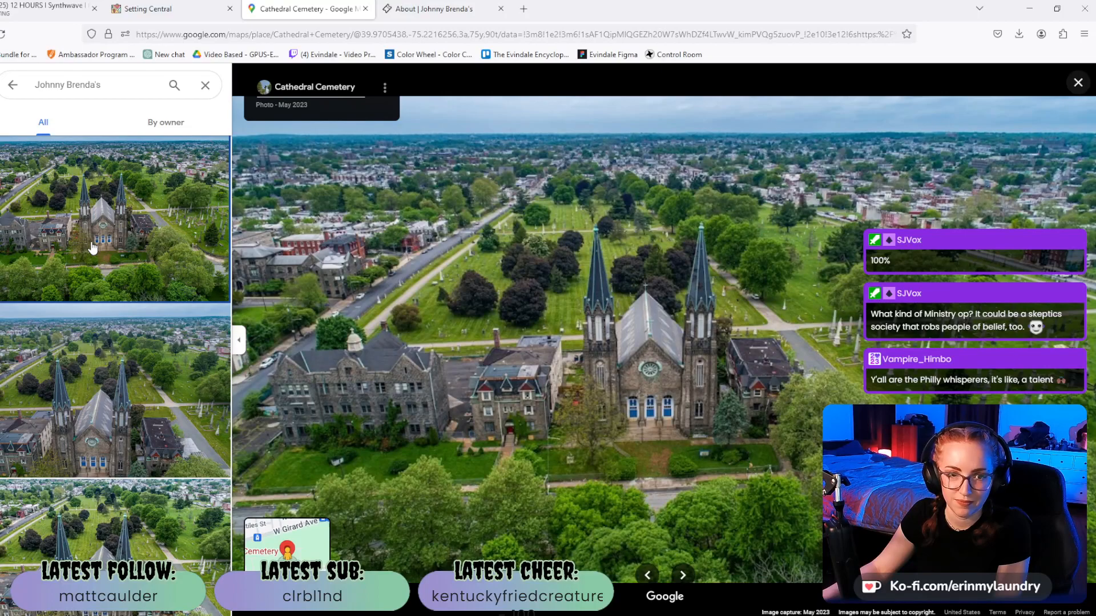
scroll(93, 247, down, 1)
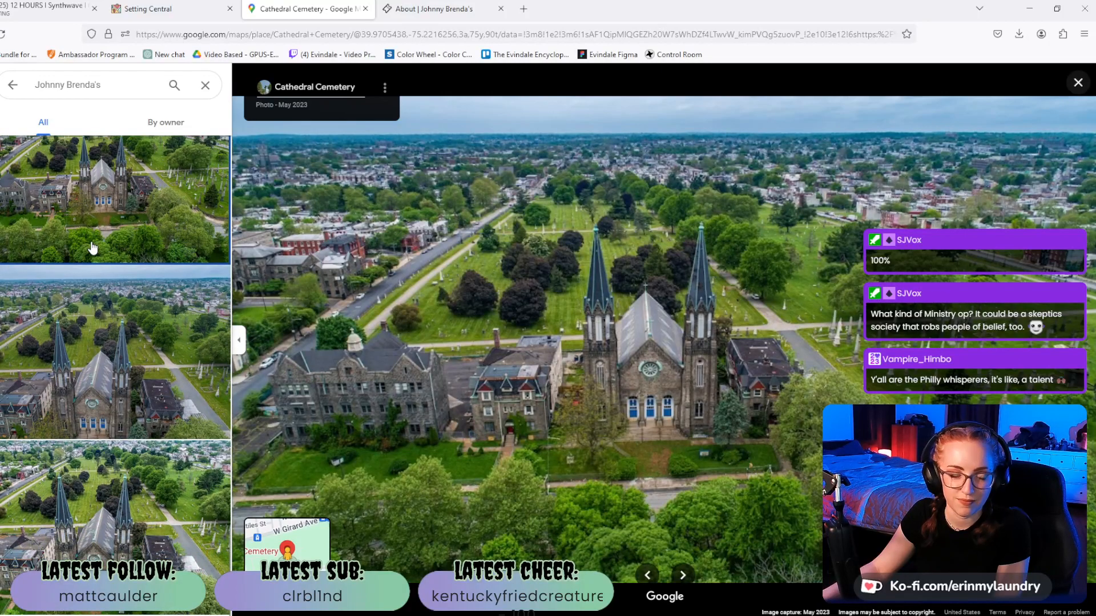
click(13, 86)
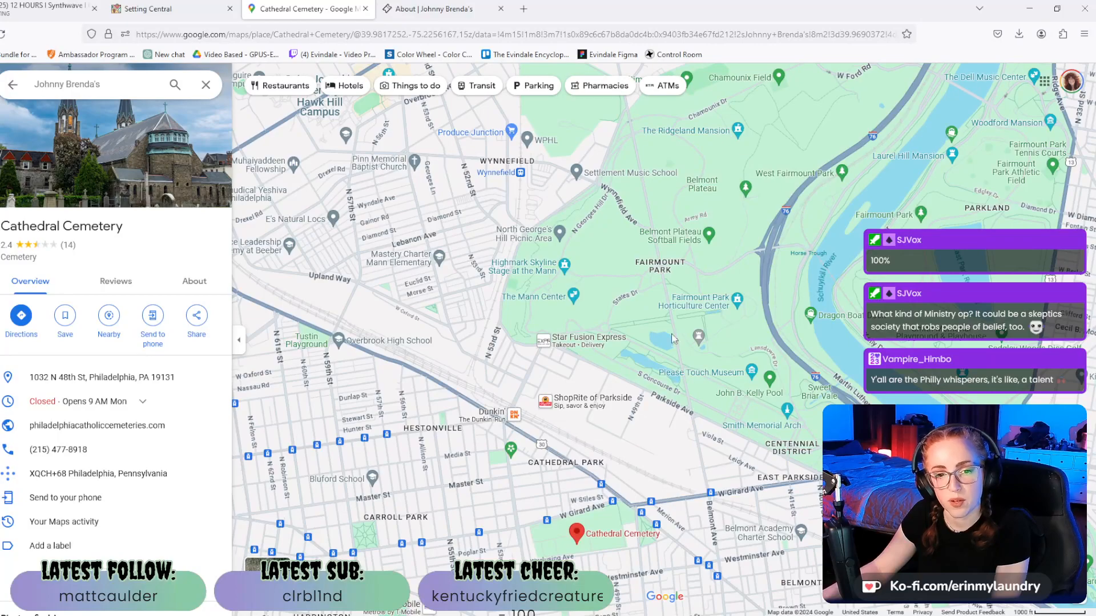
Look up Smith Memorial Arch and The Ridgeland Mansion on the map around Fairmount Park.
click(745, 432)
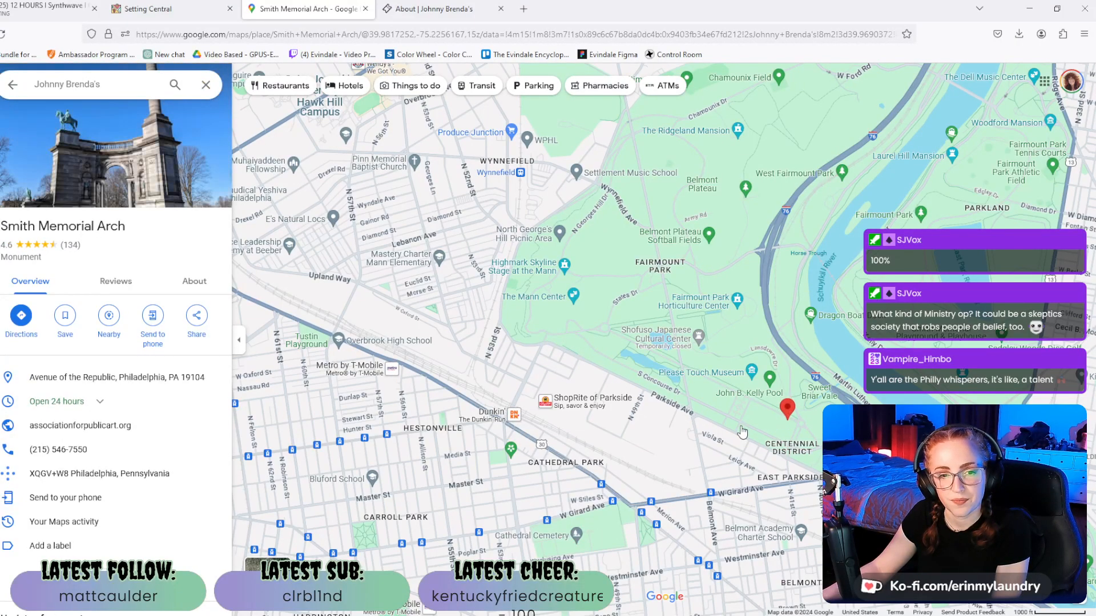
drag(635, 248, 581, 415)
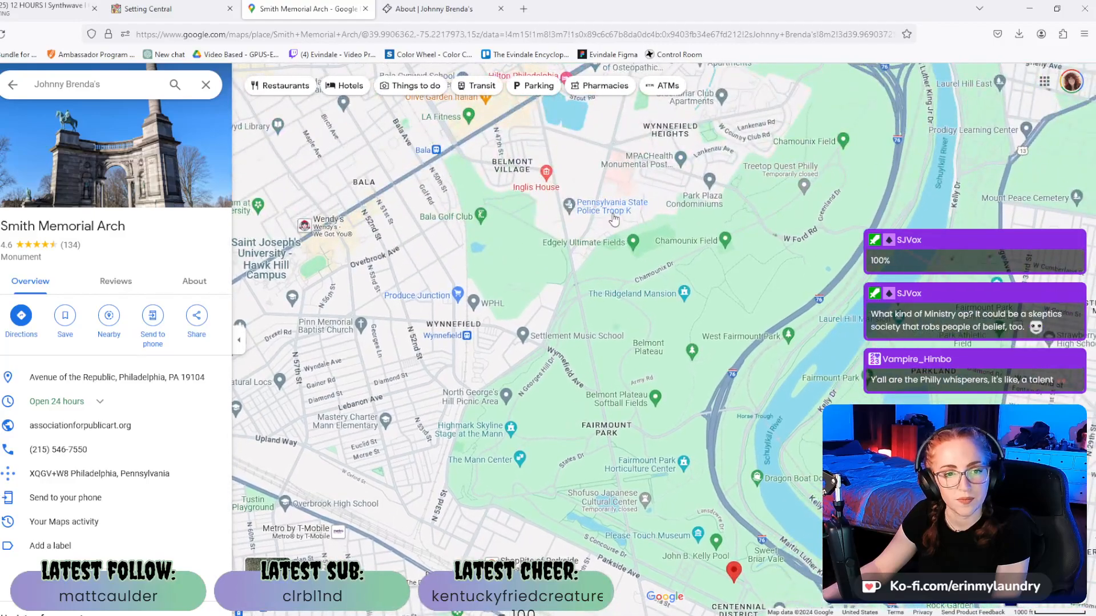
click(627, 296)
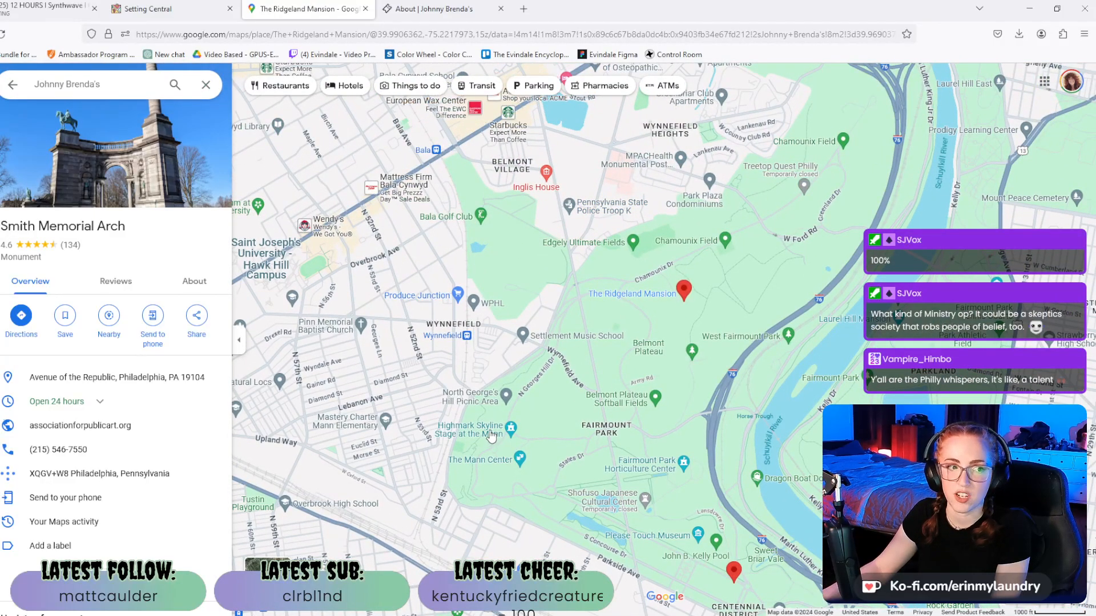
drag(622, 350, 557, 435)
Examine The Ridgeland Mansion's details and photo gallery, including the photo of the house exterior, and return to the map.
scroll(98, 278, down, 5)
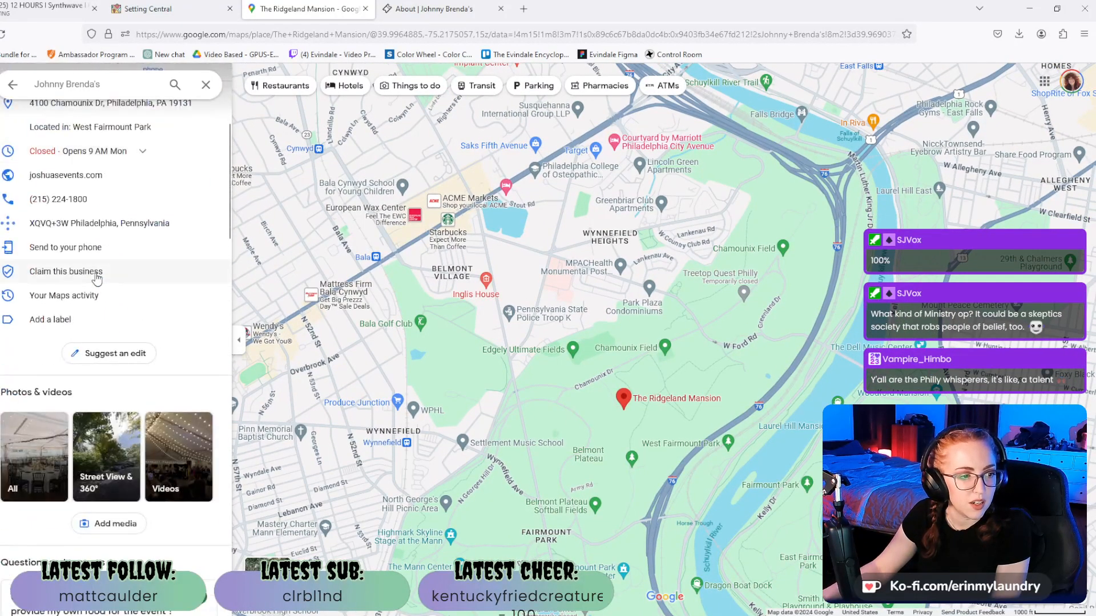
scroll(99, 278, down, 3)
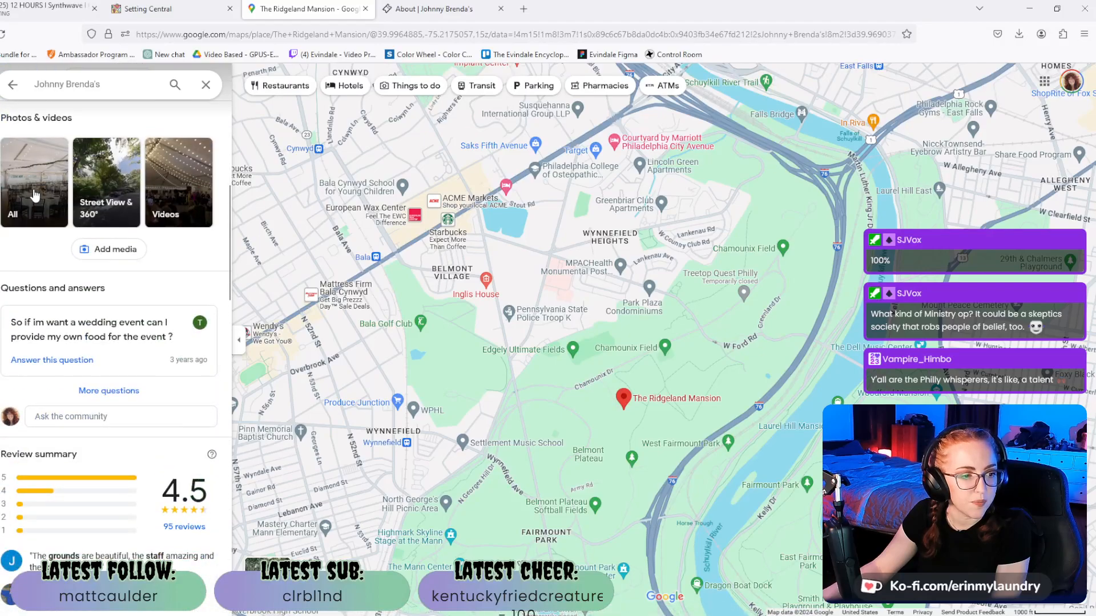
click(96, 206)
scroll(105, 342, down, 5)
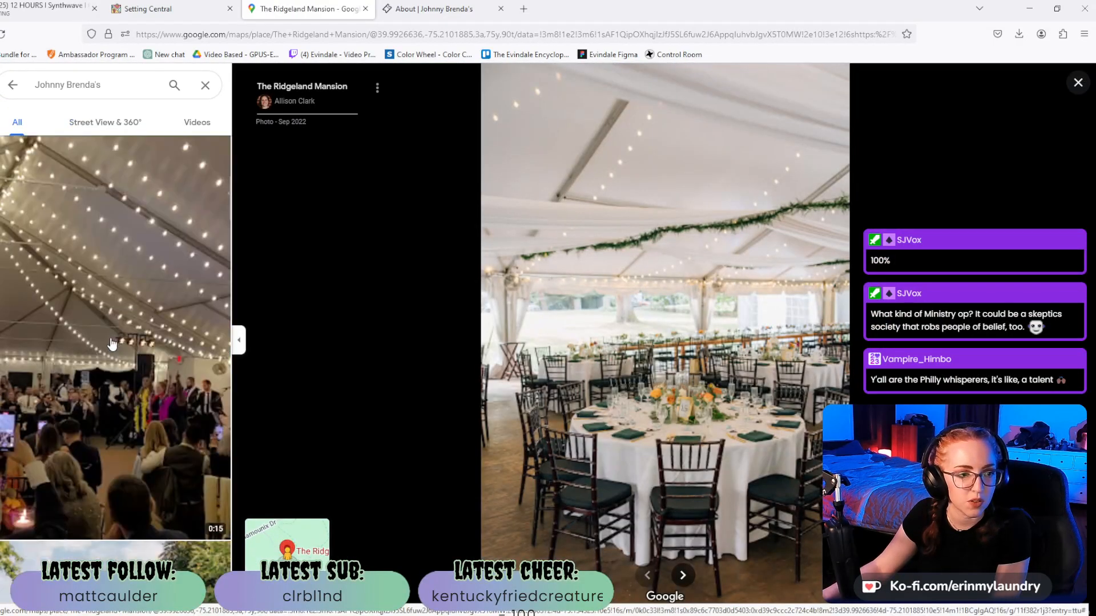
click(117, 228)
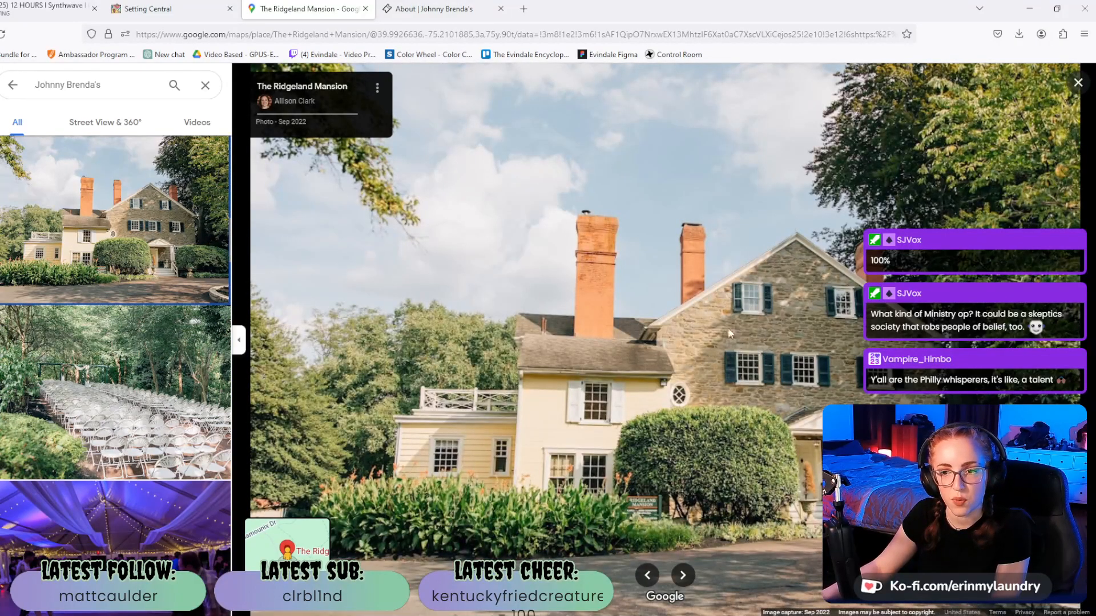
scroll(79, 212, down, 12)
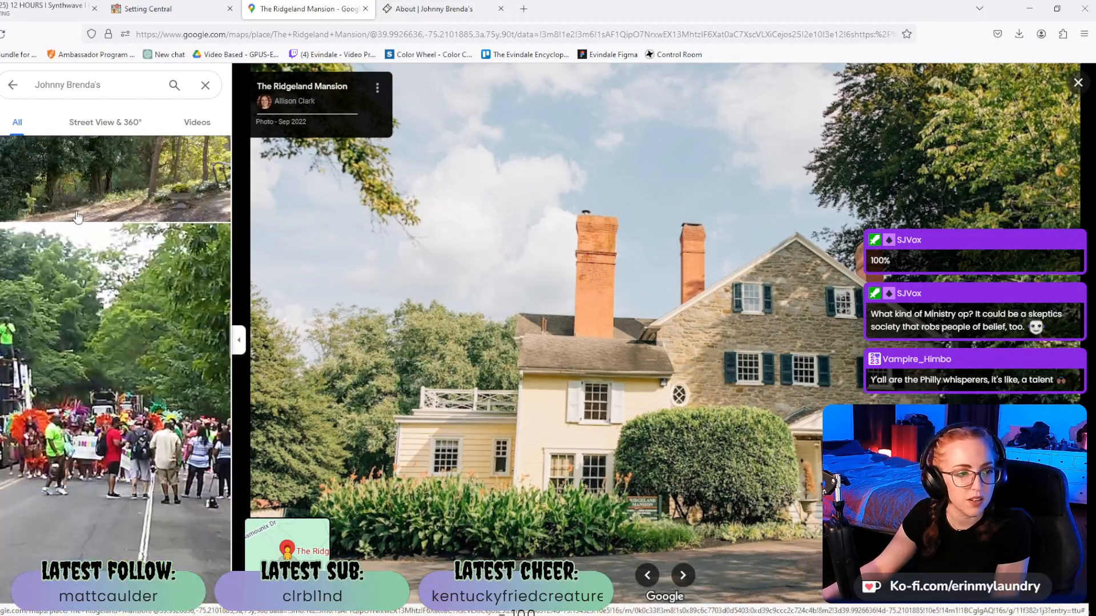
scroll(74, 200, down, 12)
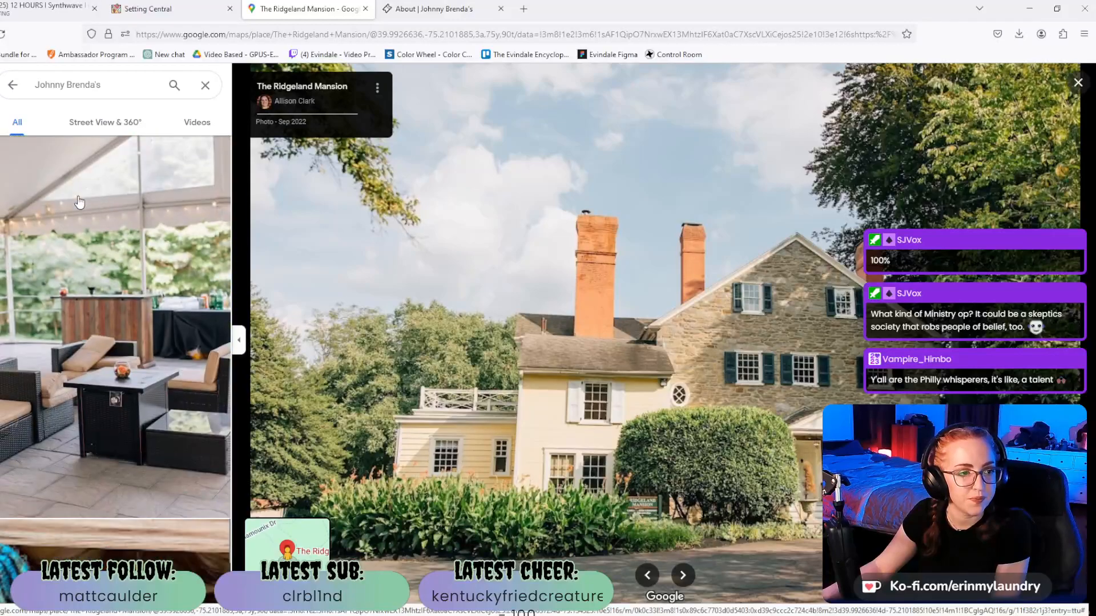
scroll(79, 199, down, 10)
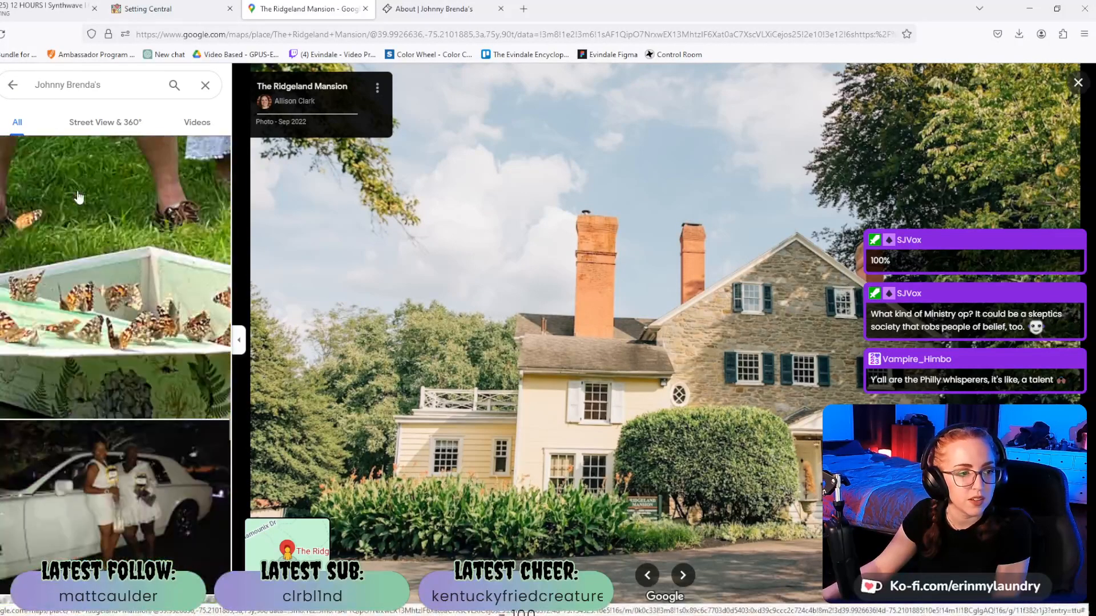
click(16, 87)
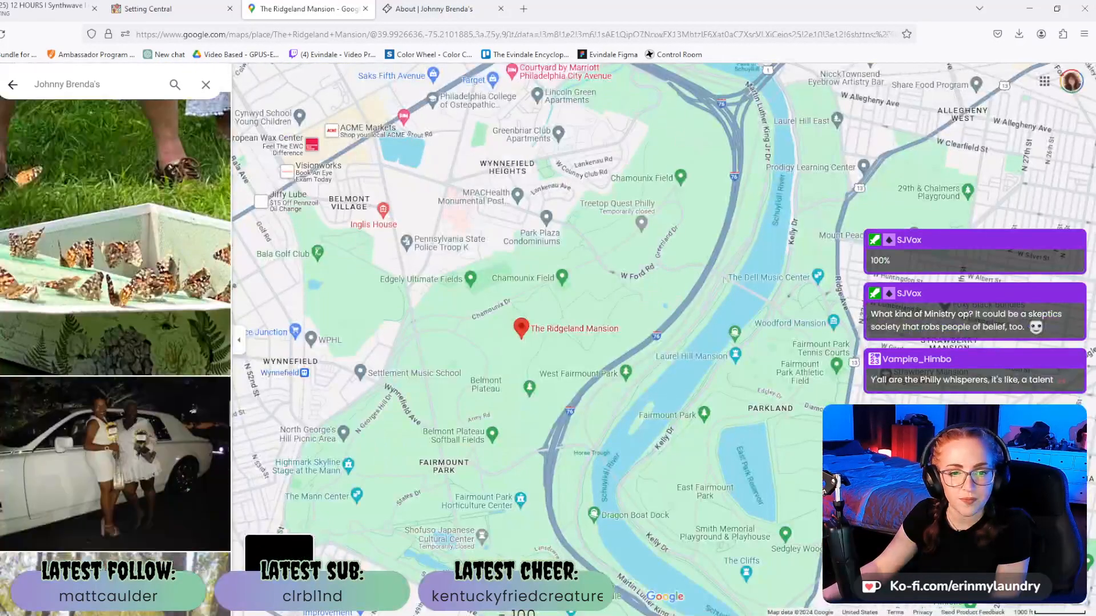
Open Fairmount Park Horticulture Center on the map, browse its photo gallery, and return to the map of the surrounding area.
mouse_move(635, 191)
mouse_down()
mouse_move(691, 392)
mouse_move(692, 308)
mouse_up()
drag(632, 434, 742, 228)
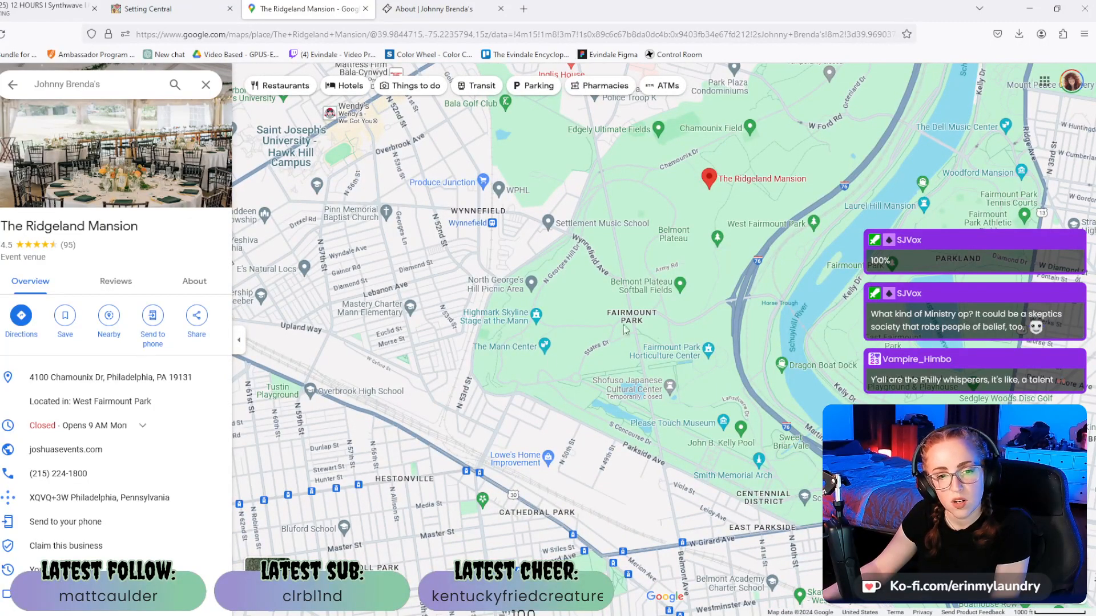
click(679, 357)
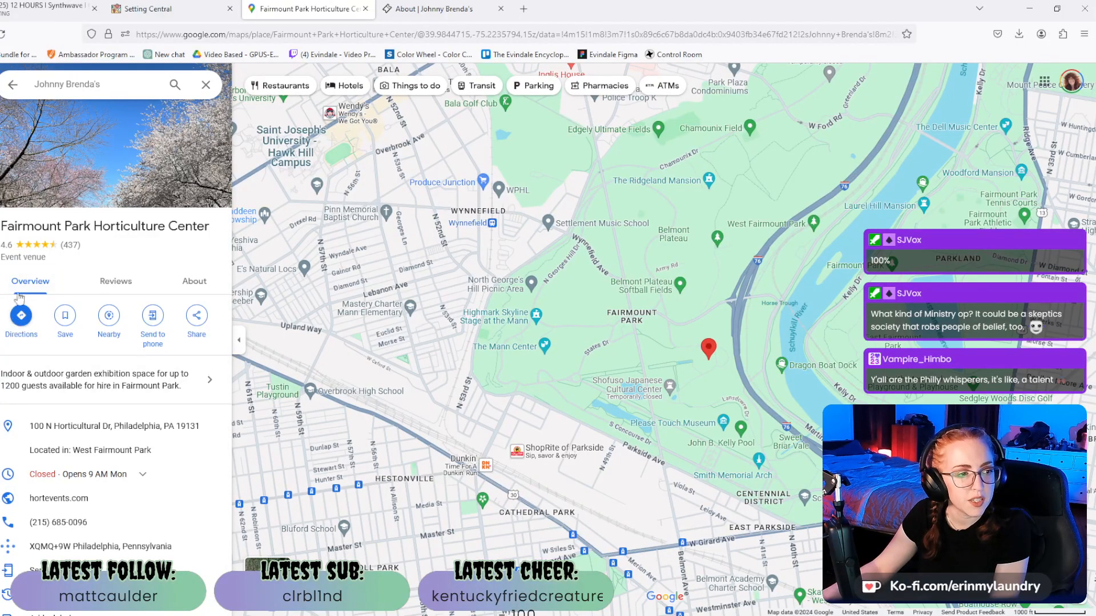
click(93, 186)
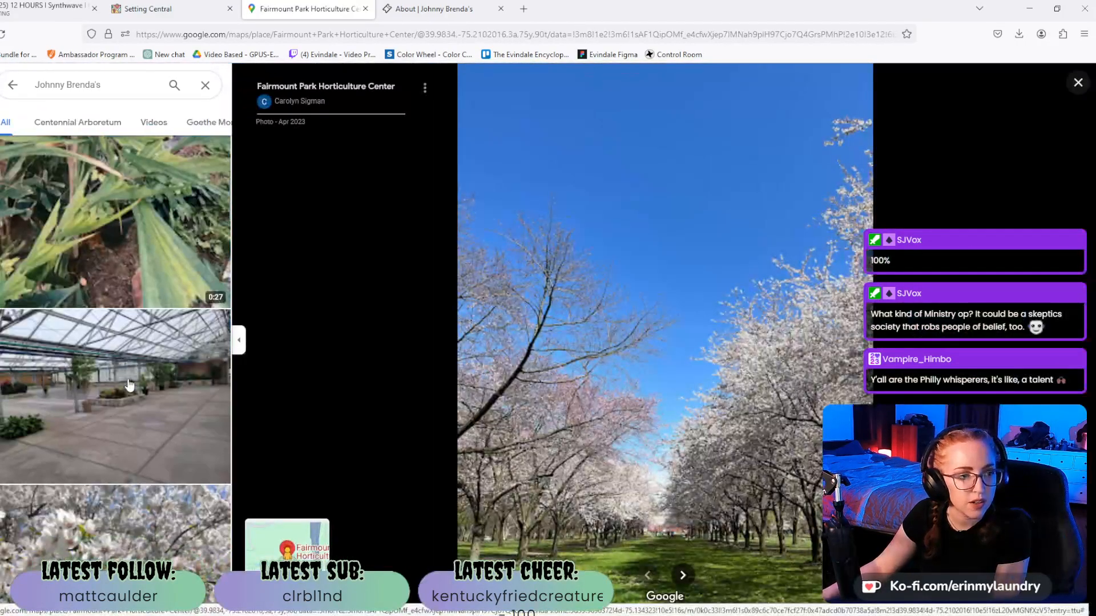
scroll(132, 390, down, 15)
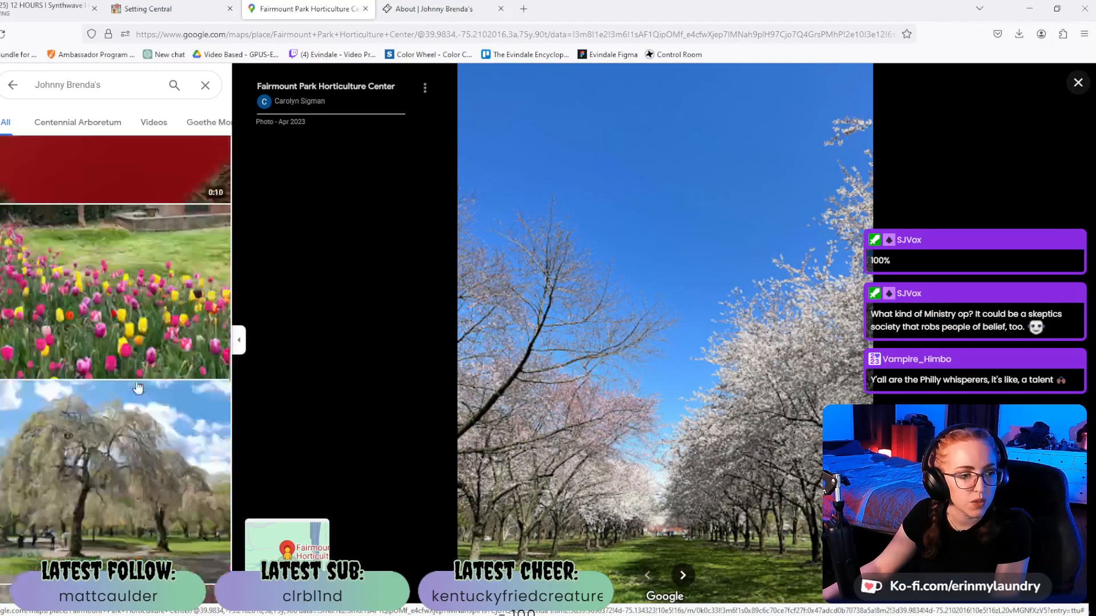
scroll(137, 385, down, 15)
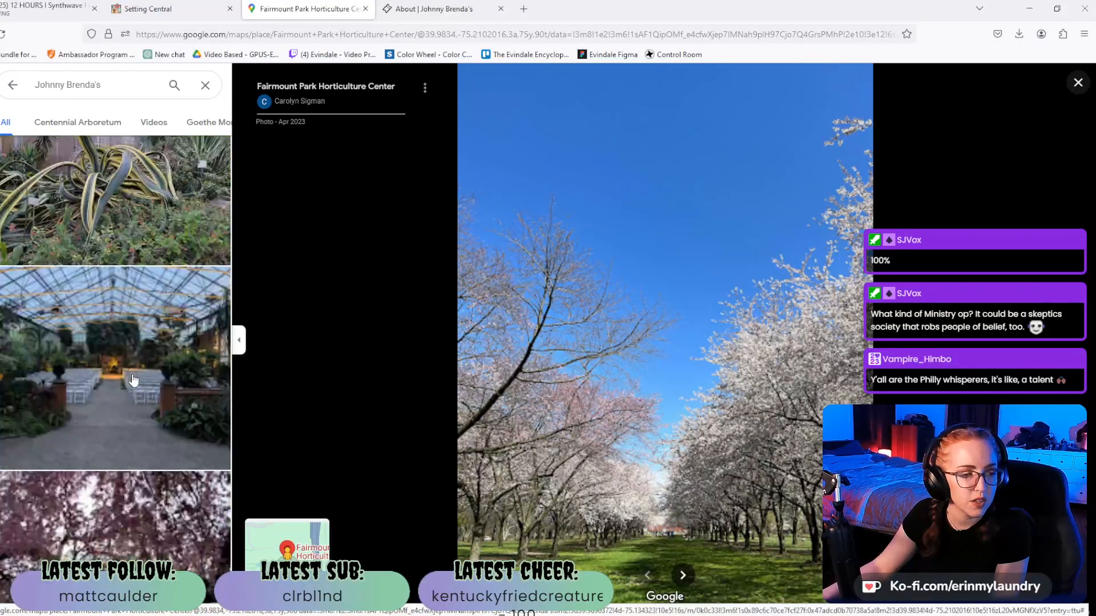
scroll(132, 378, up, 10)
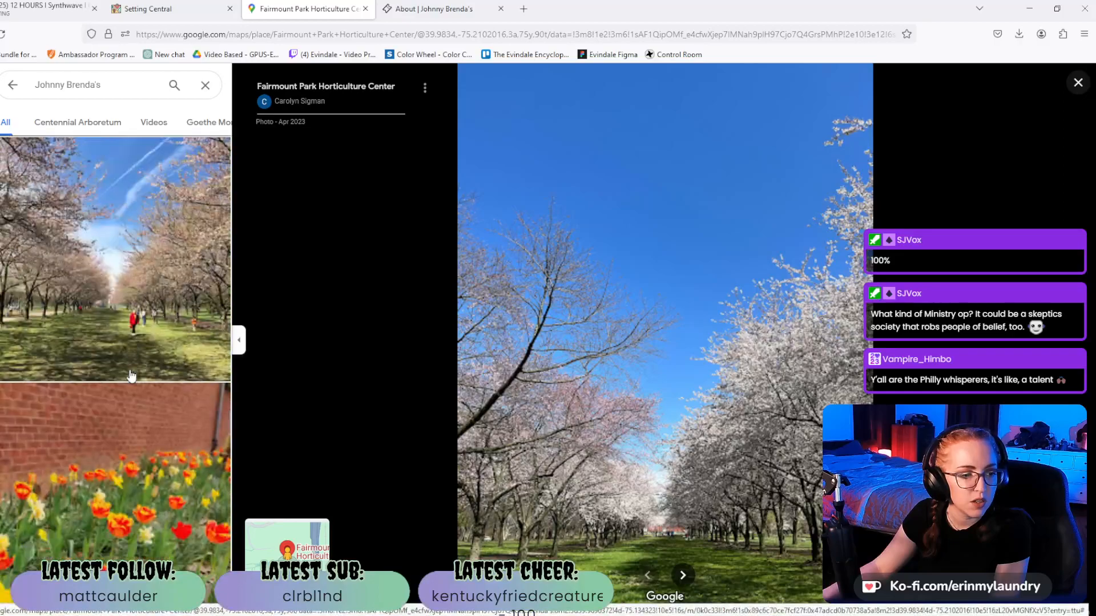
scroll(131, 376, down, 15)
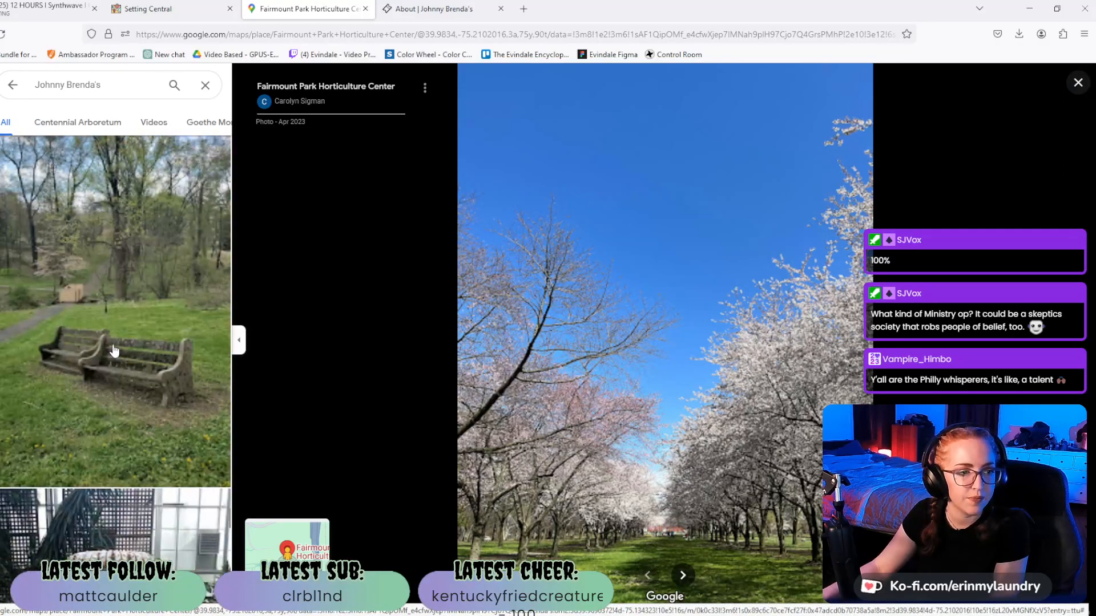
scroll(115, 348, up, 7)
scroll(108, 337, up, 12)
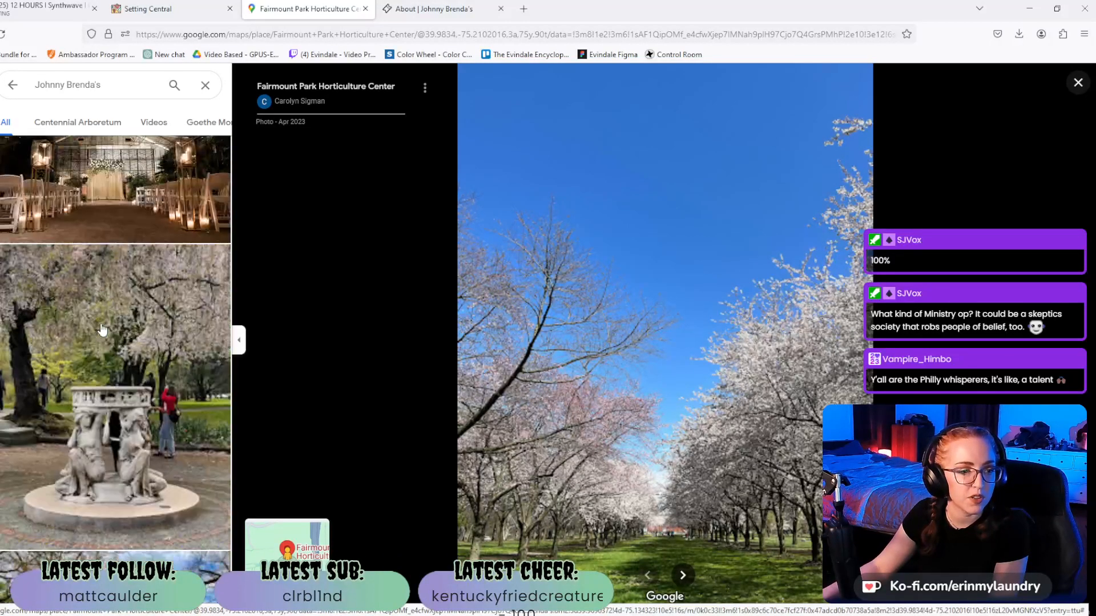
scroll(114, 346, up, 10)
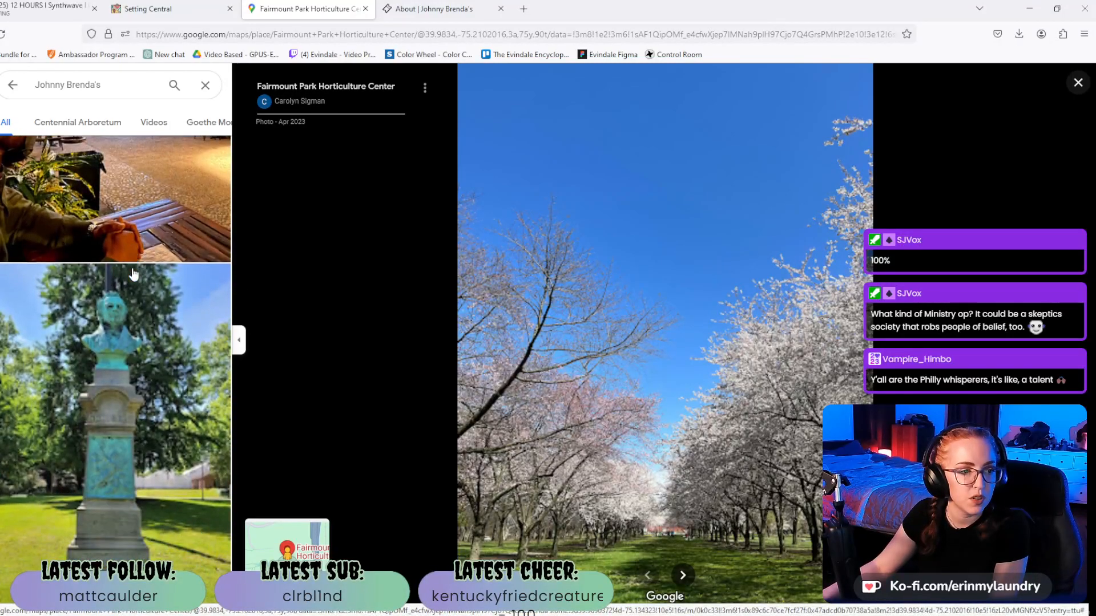
click(3, 94)
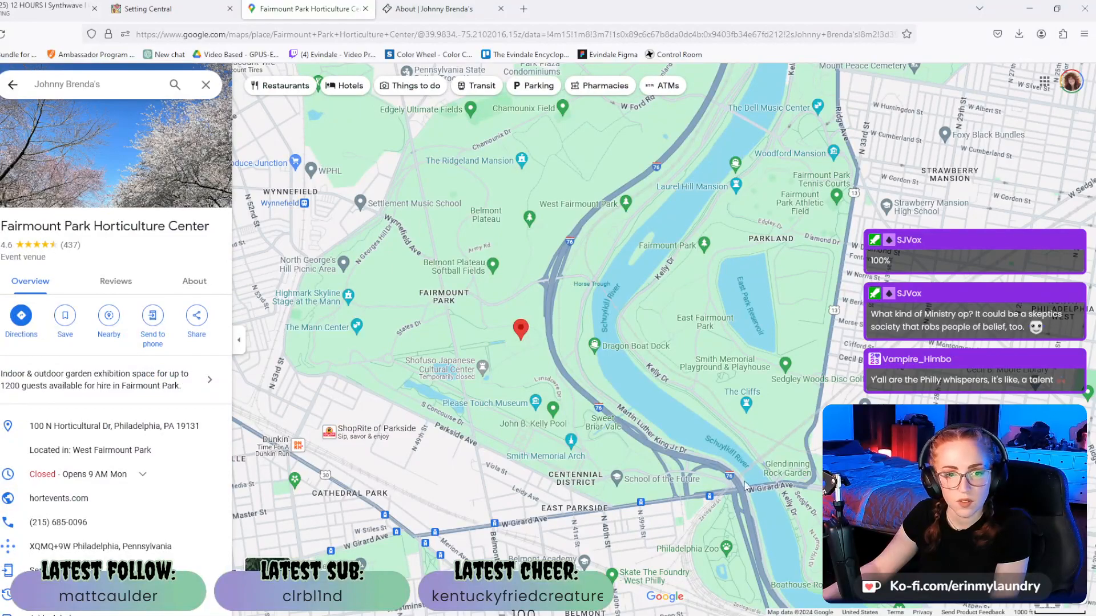
scroll(803, 332, down, 4)
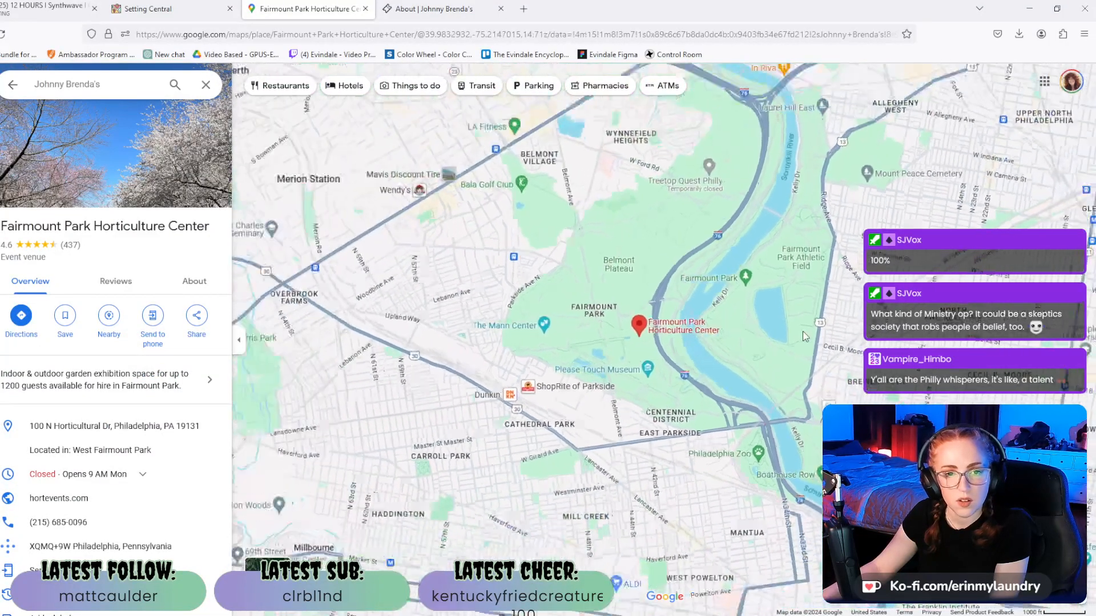
Open Penn Museum on the map and view its photos of the brick entrance and courtyard pond.
drag(811, 264, 848, 444)
drag(732, 223, 768, 159)
drag(809, 548, 481, 239)
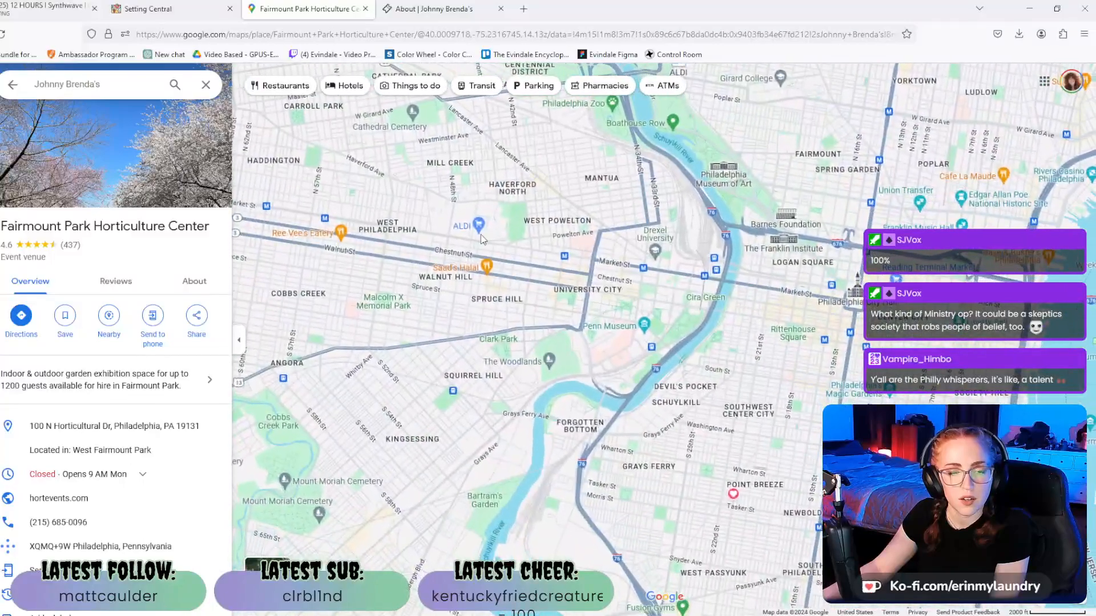
click(615, 330)
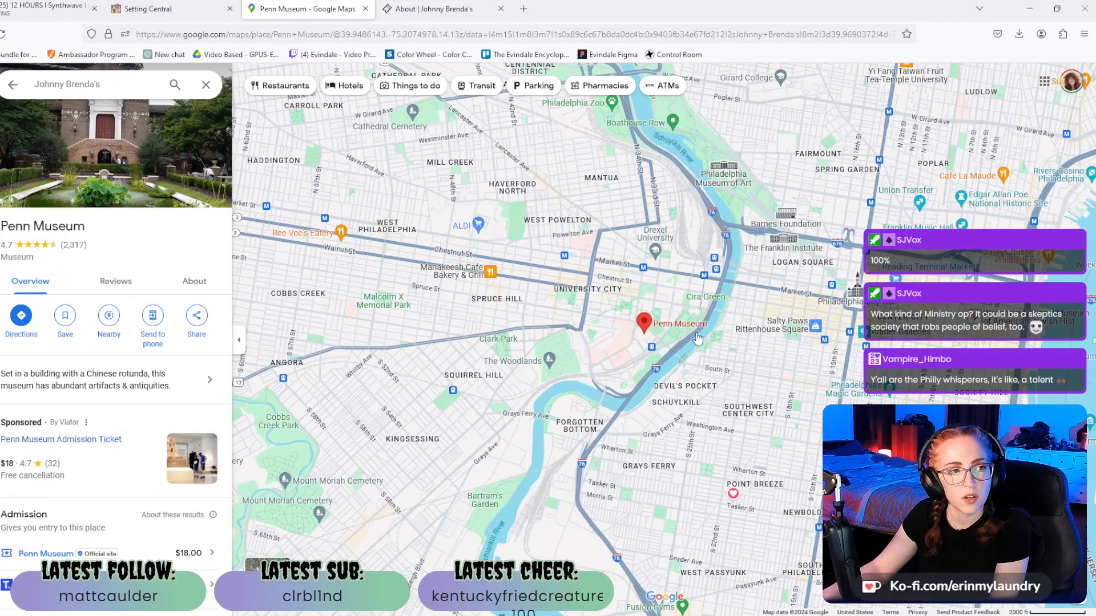
click(104, 125)
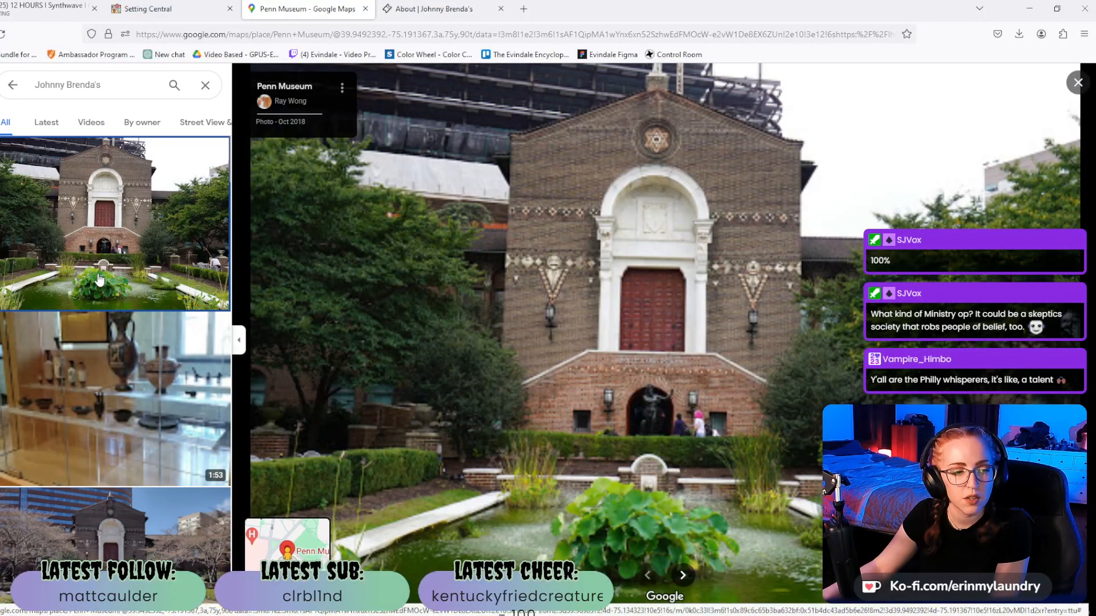
scroll(67, 280, down, 5)
click(104, 317)
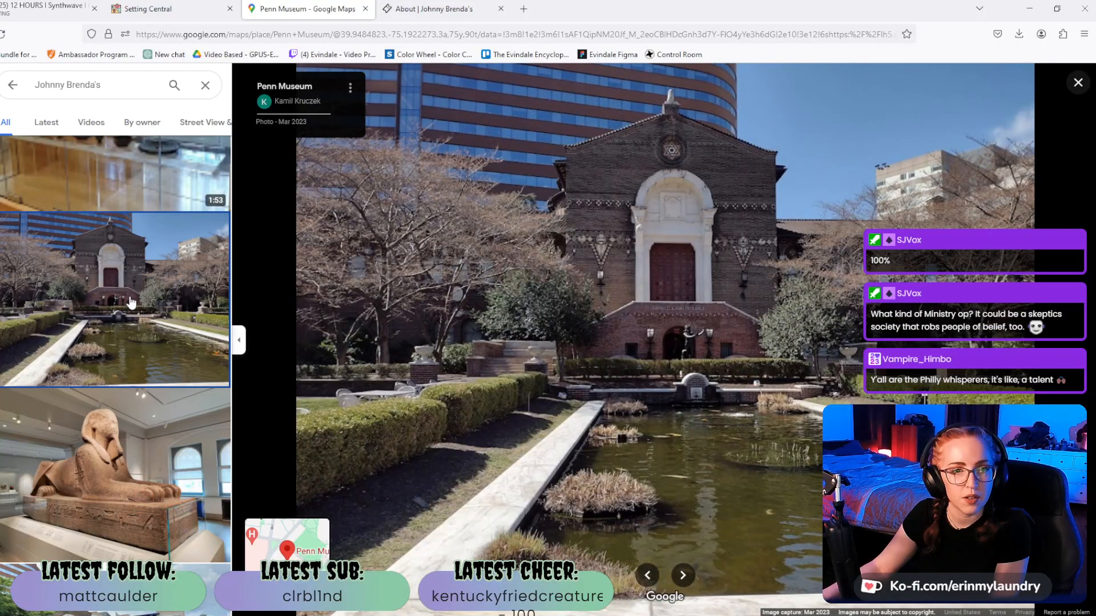
Examine Penn Museum's interior photos, enlarging the one of the domed exhibition hall and browsing the artifact pictures.
scroll(131, 301, down, 10)
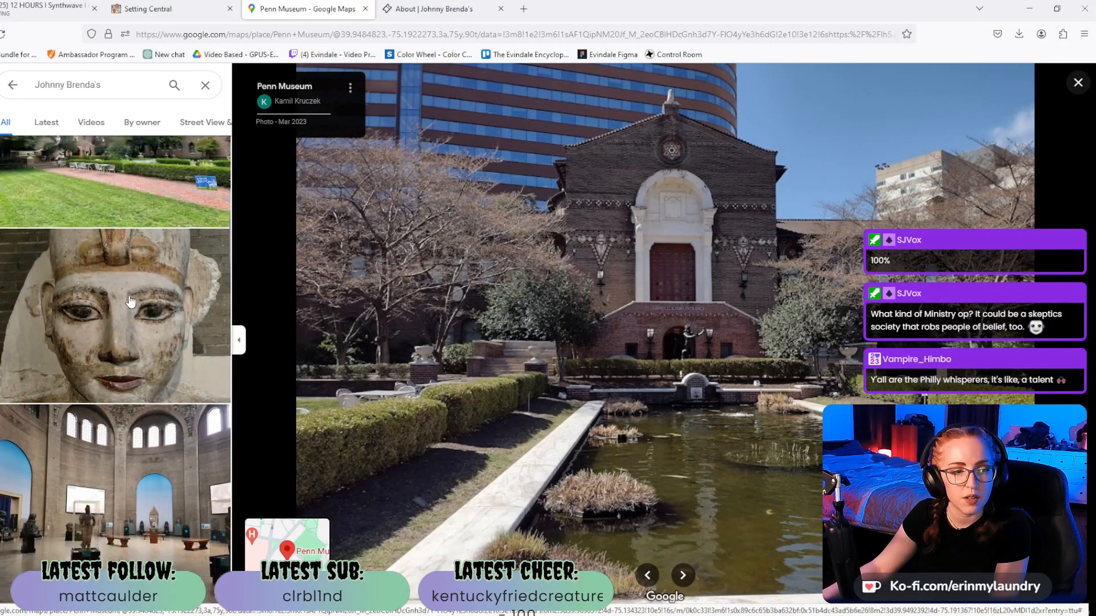
scroll(130, 302, down, 2)
click(133, 354)
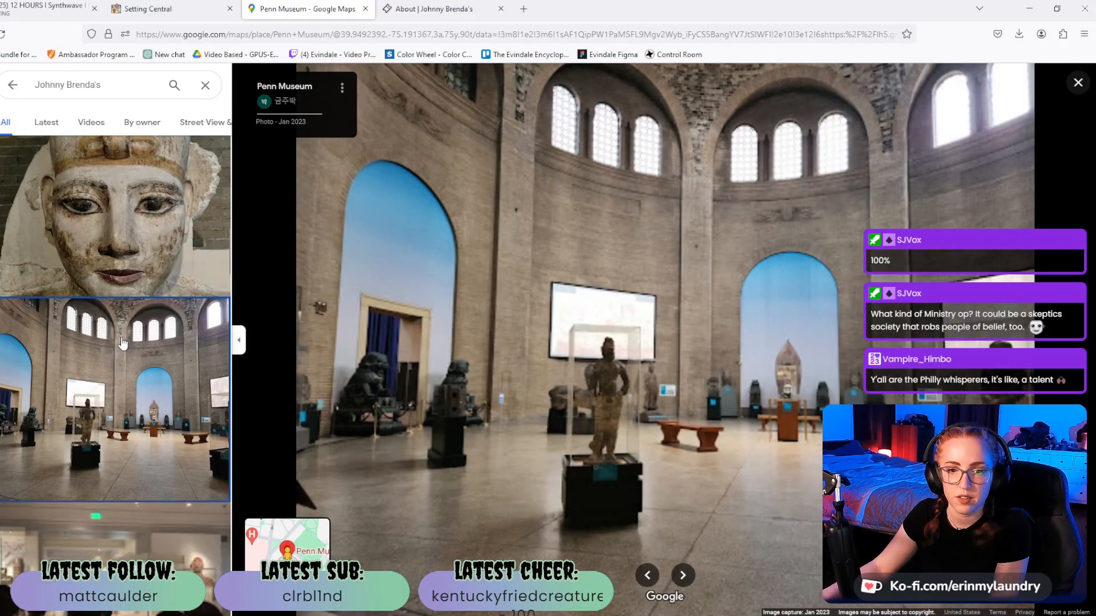
scroll(106, 381, down, 10)
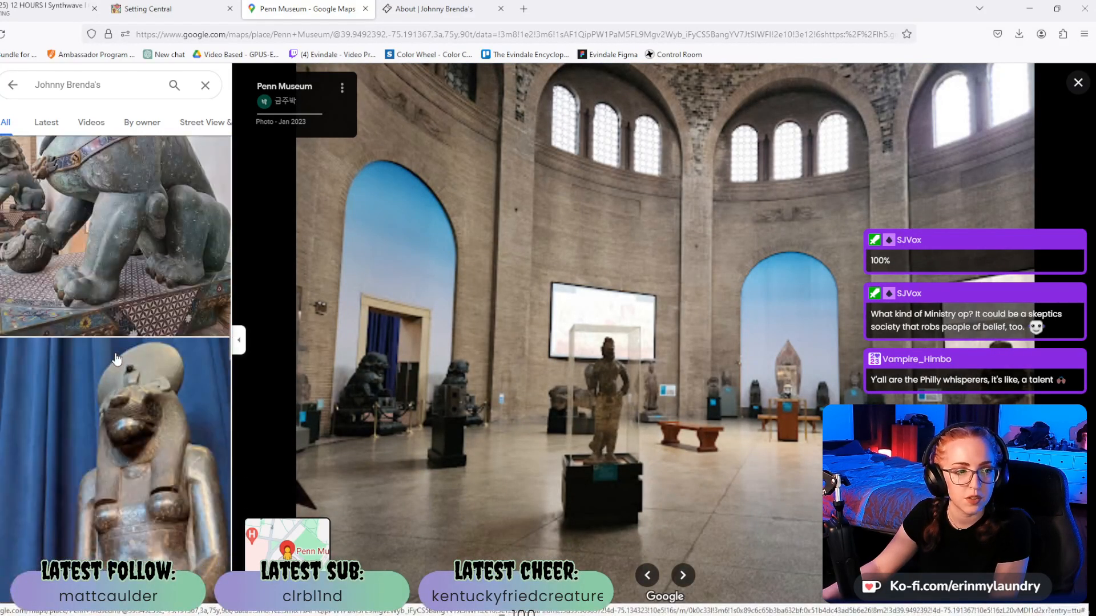
scroll(116, 360, down, 10)
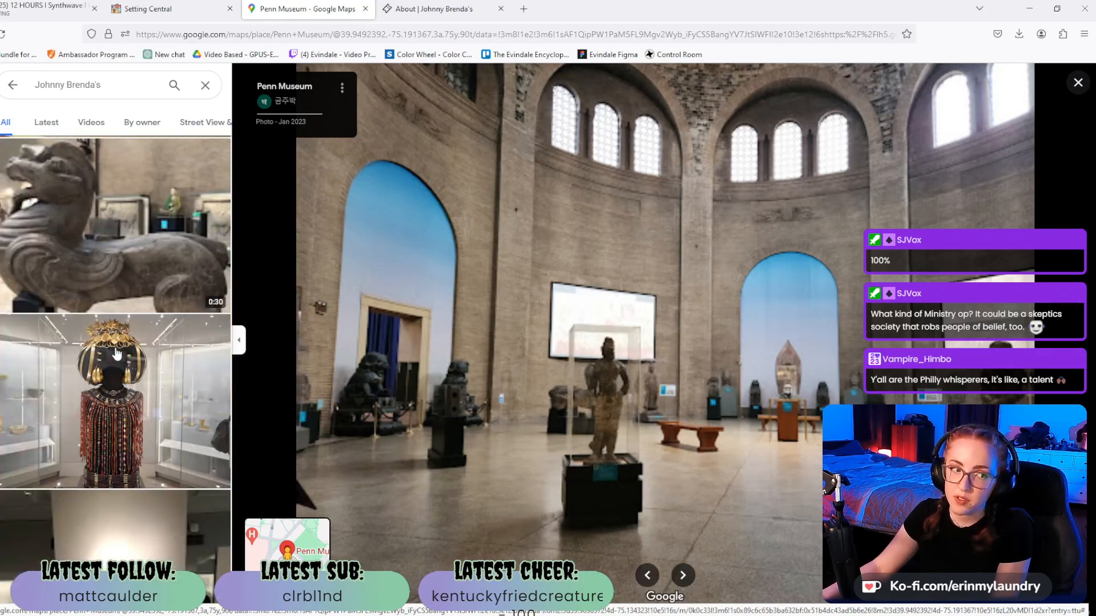
scroll(108, 346, down, 10)
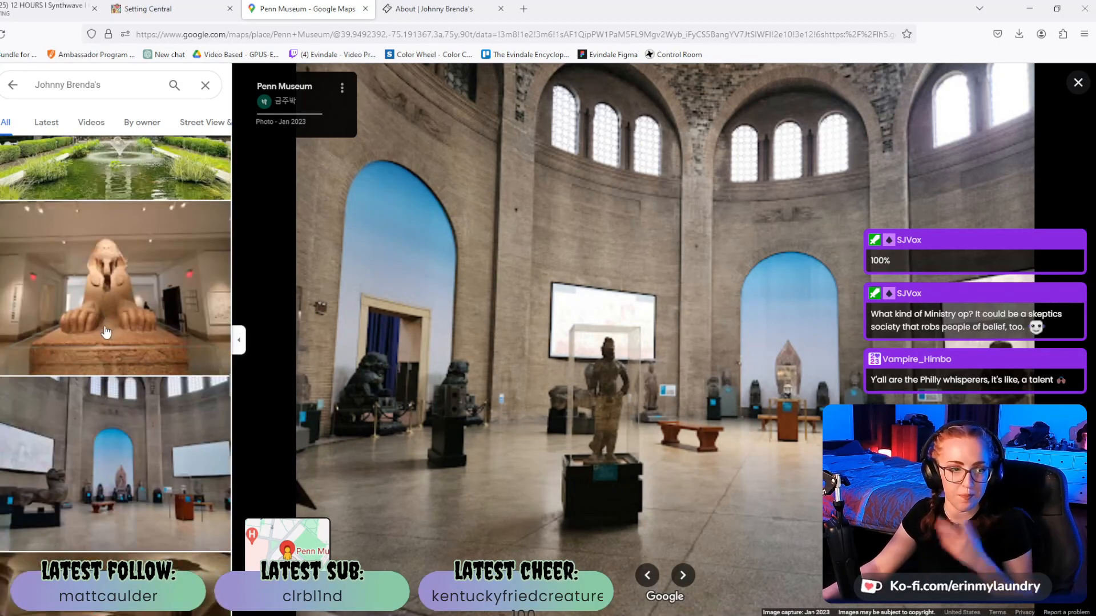
scroll(127, 353, down, 10)
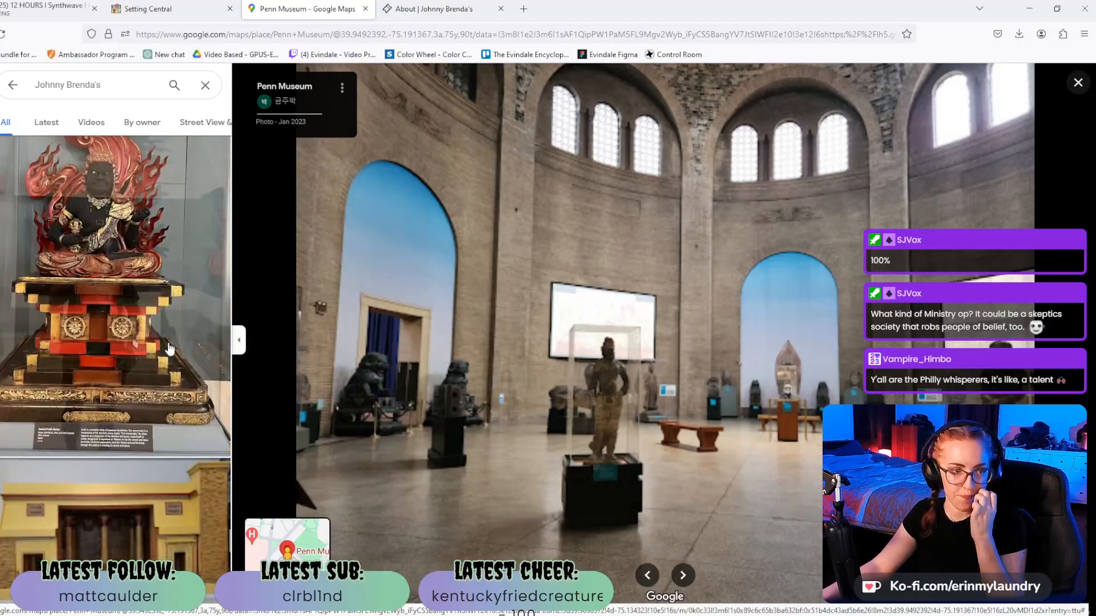
scroll(171, 350, down, 10)
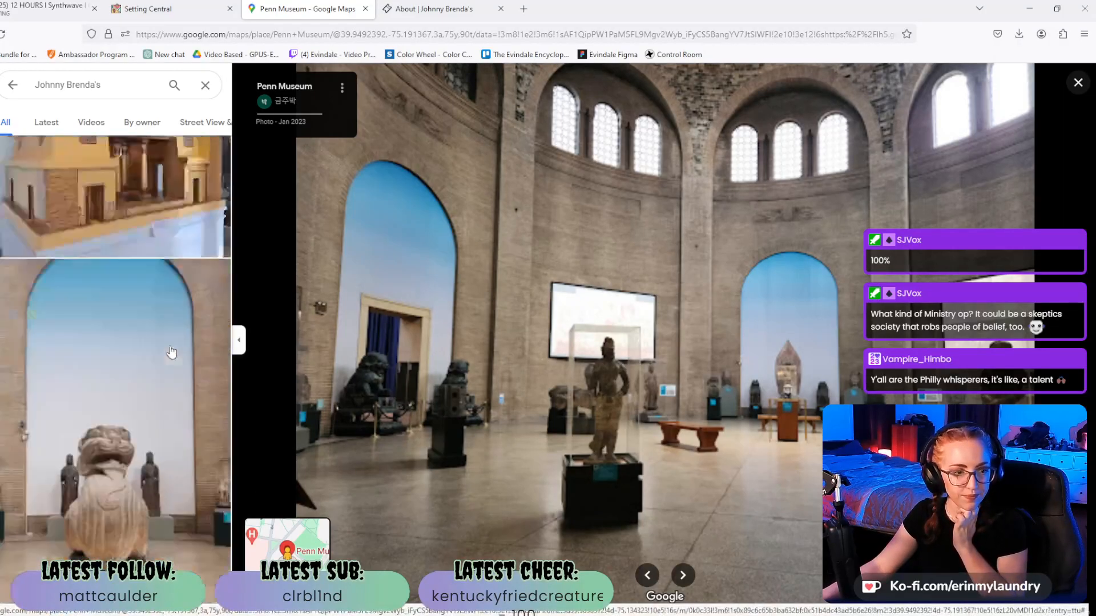
scroll(176, 361, down, 5)
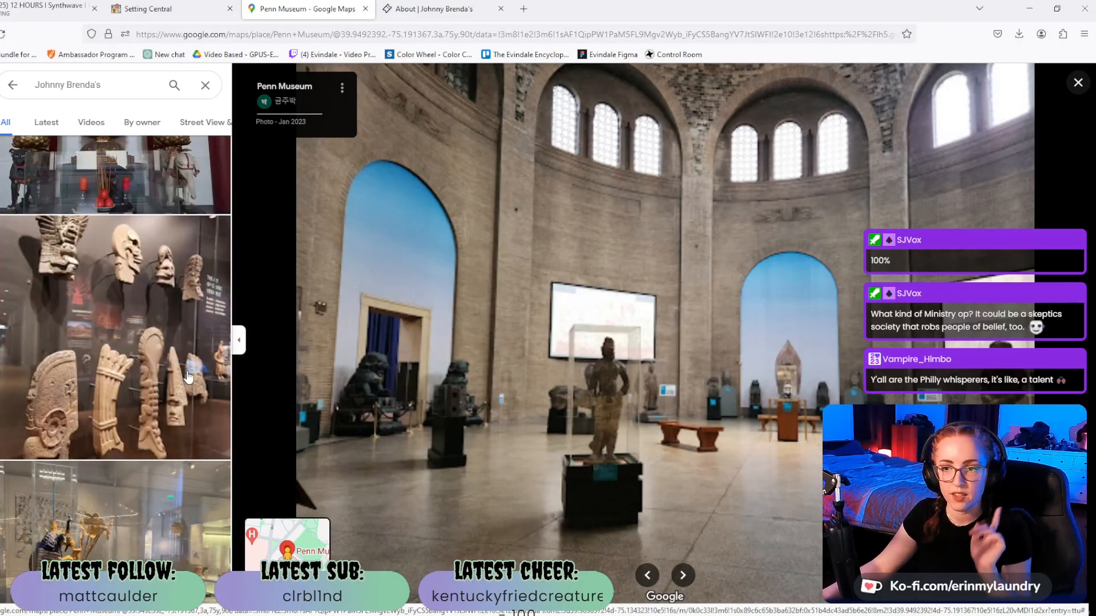
Open Pinterest in a new browser tab, search for "vtm ministry aesthetic" and look over the first pins.
click(523, 9)
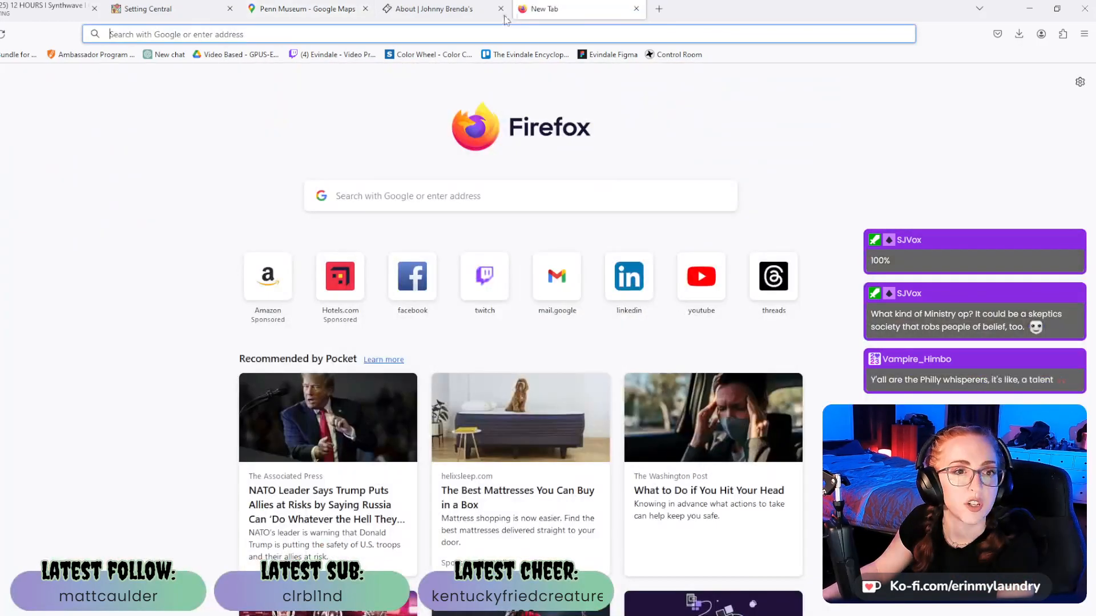
text(pinterest.com/)
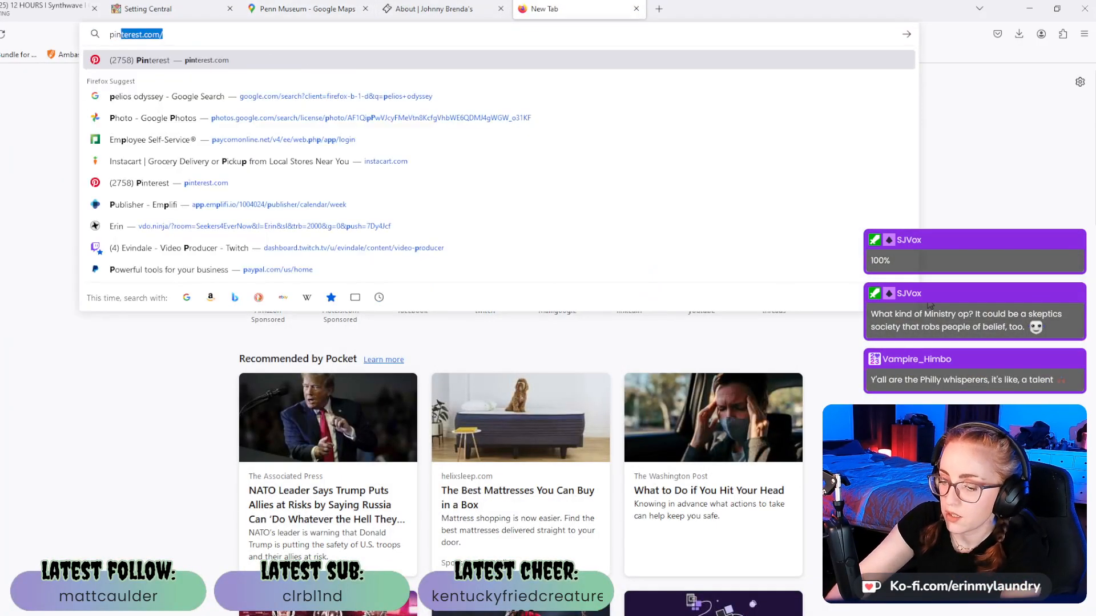
key(Return)
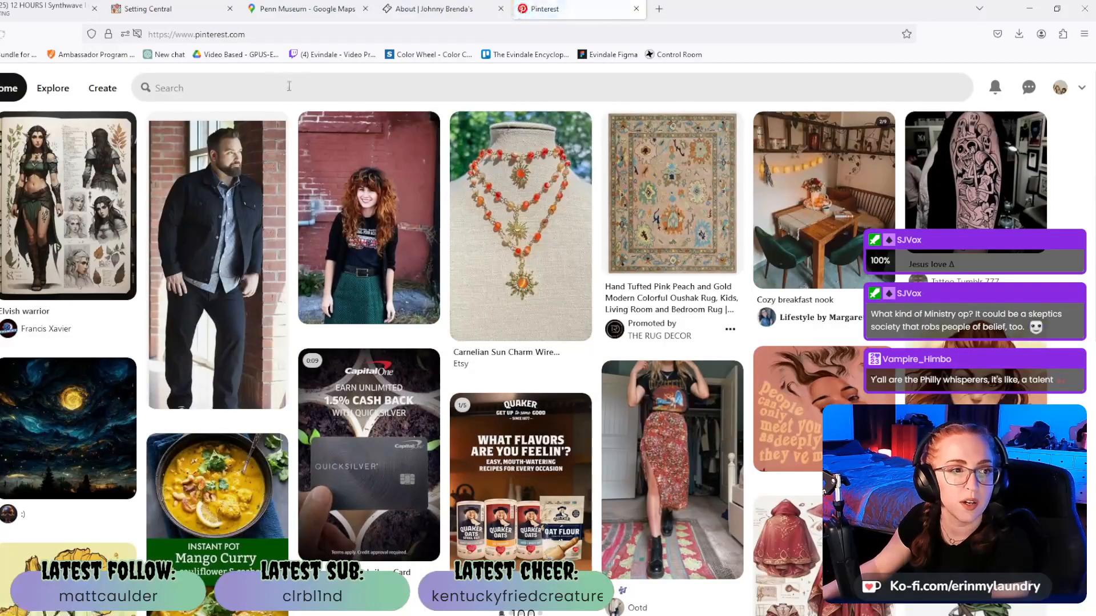
click(289, 86)
text(v)
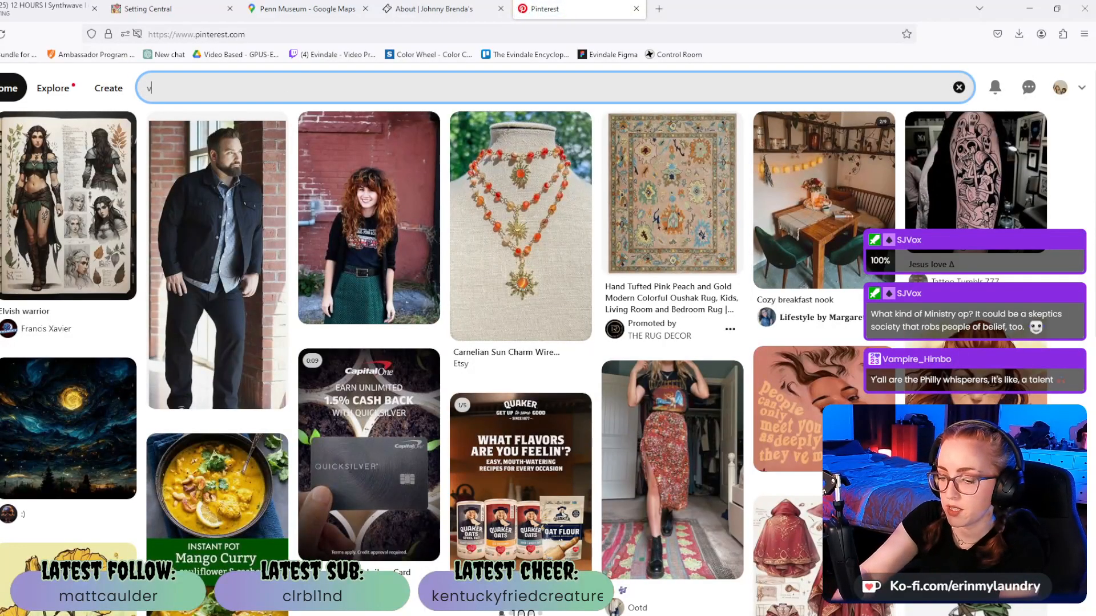
text(tm mini)
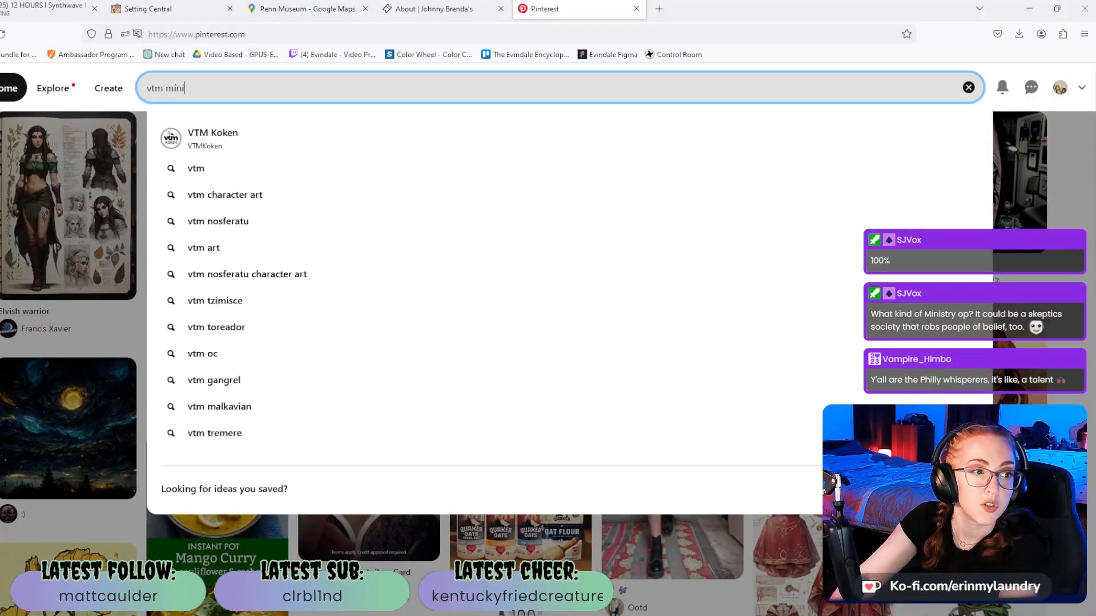
text(stry aesthetic)
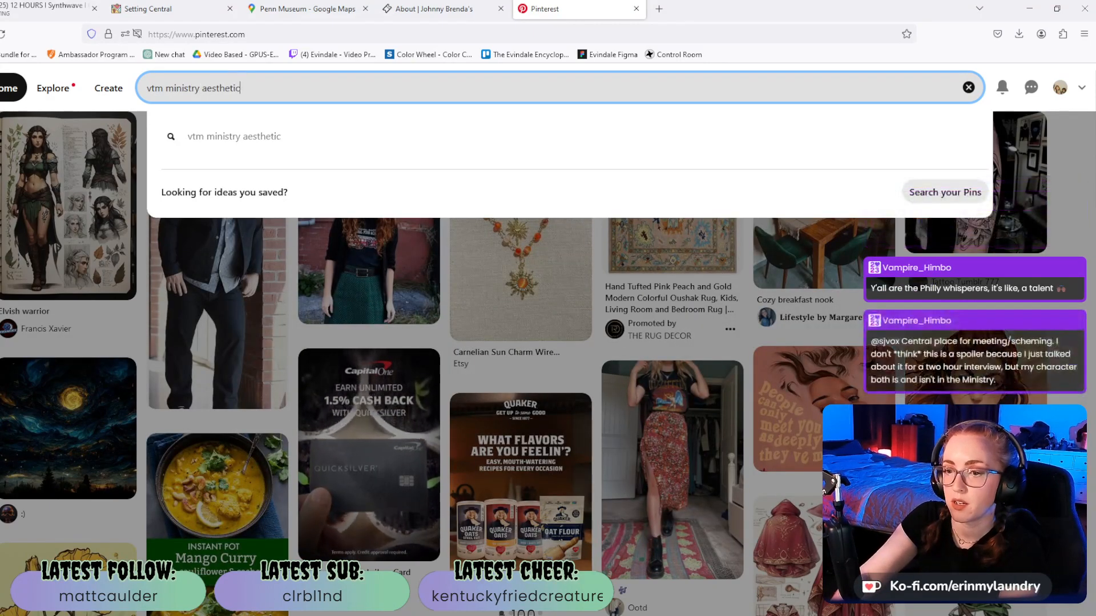
key(Return)
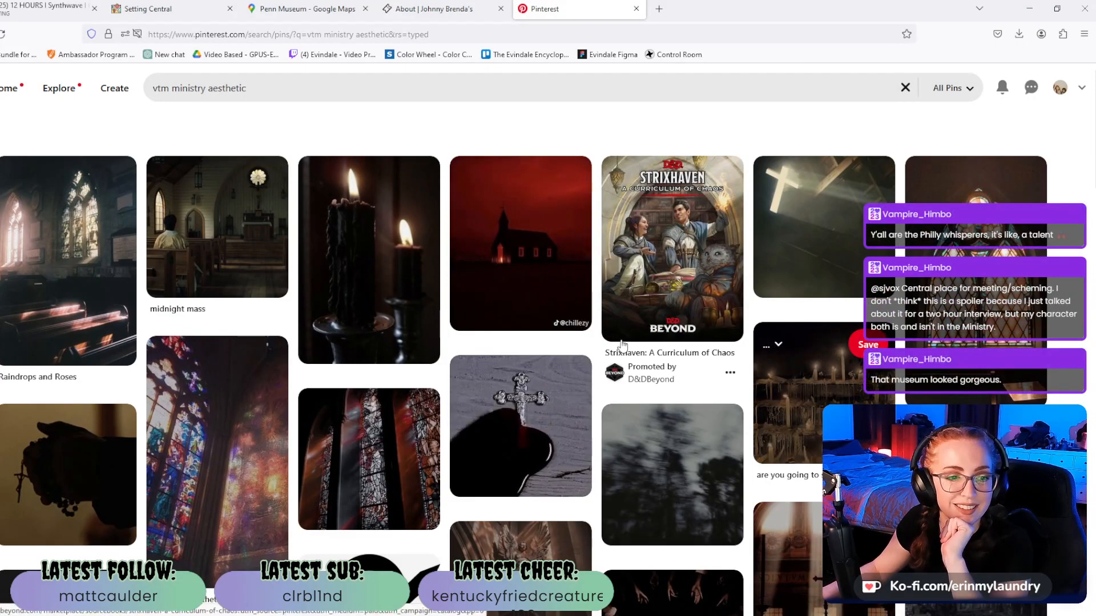
scroll(656, 335, down, 3)
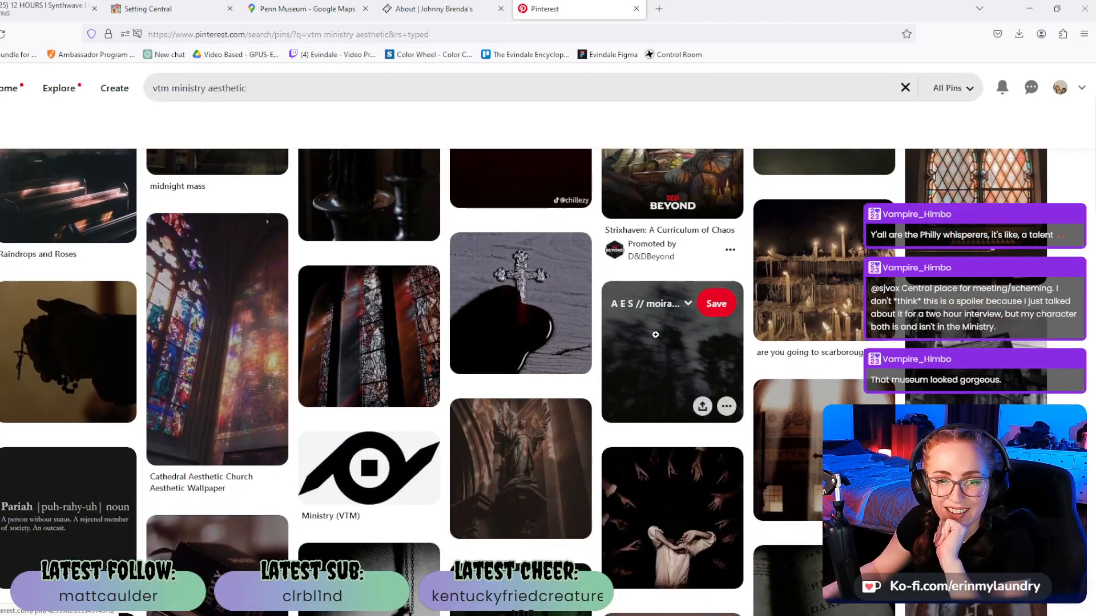
scroll(655, 334, up, 3)
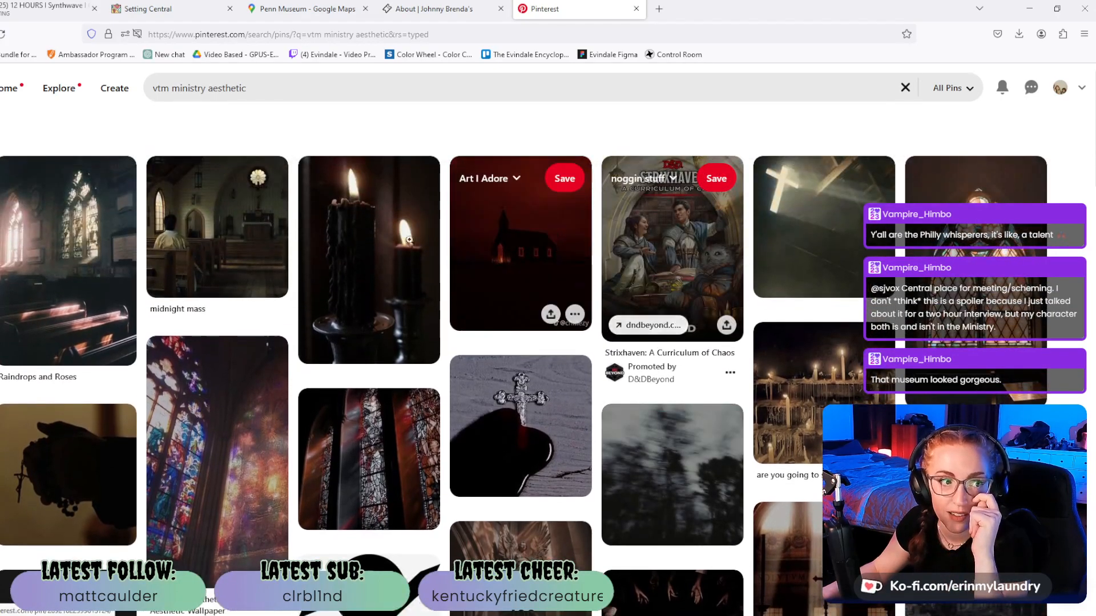
Change the Pinterest search to "vampire the masquerade ministry aesthetic".
double_click(169, 88)
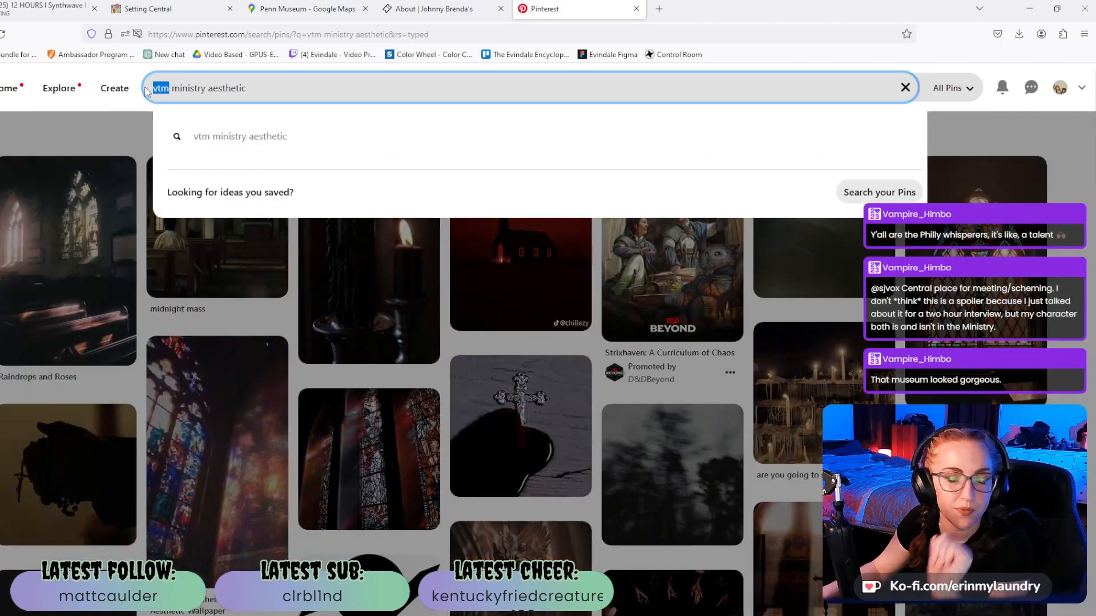
key(BackSpace)
text(vampire the)
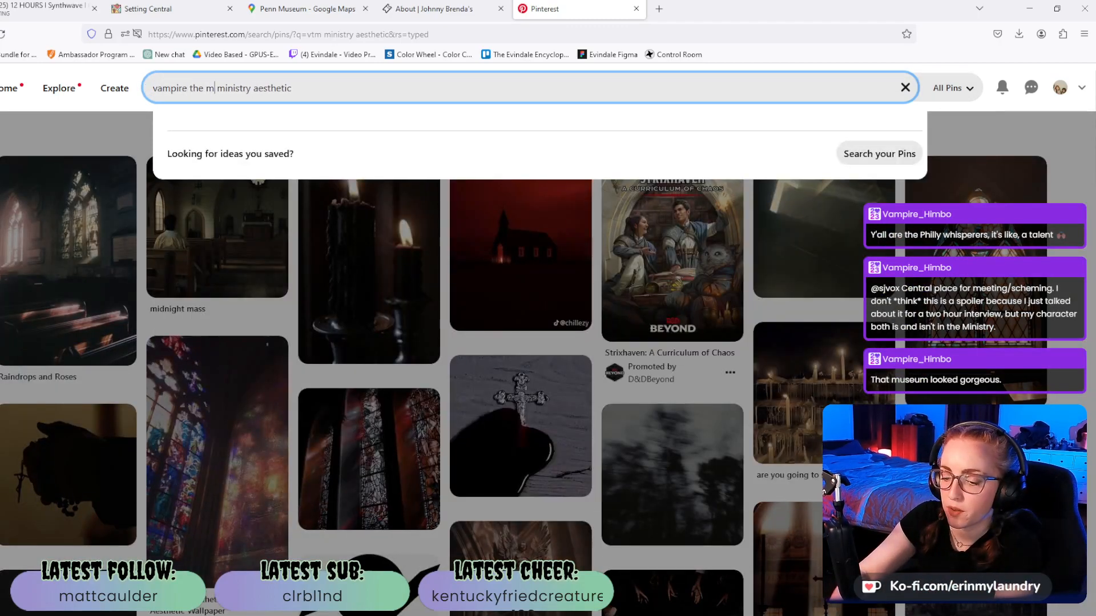
text( masquerade)
key(Return)
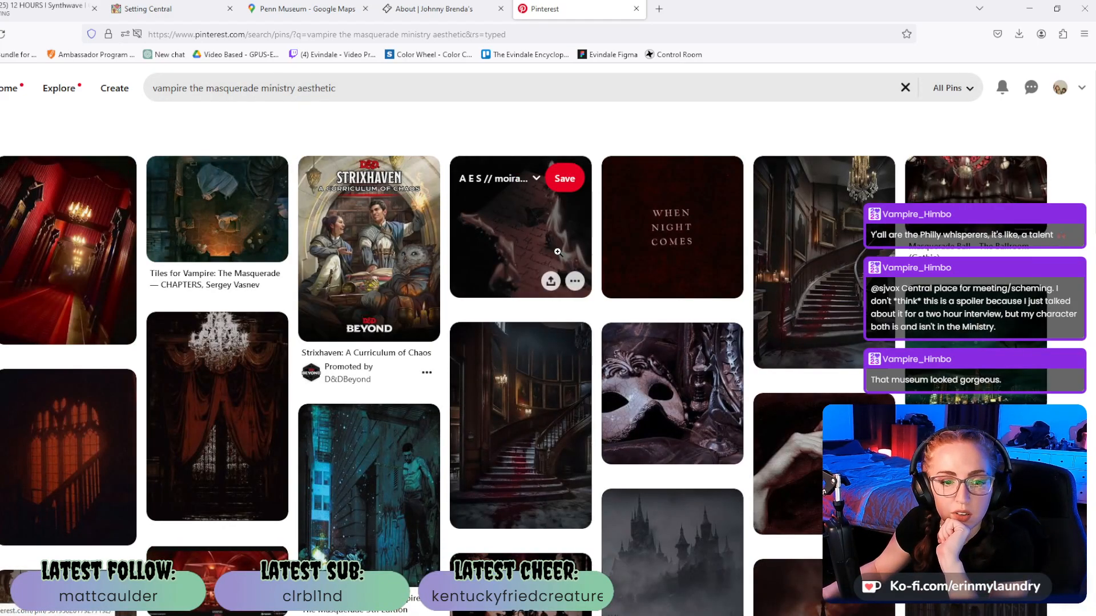
Examine the pins for the vampire Ministry aesthetic for location mood and decor ideas.
scroll(558, 252, down, 5)
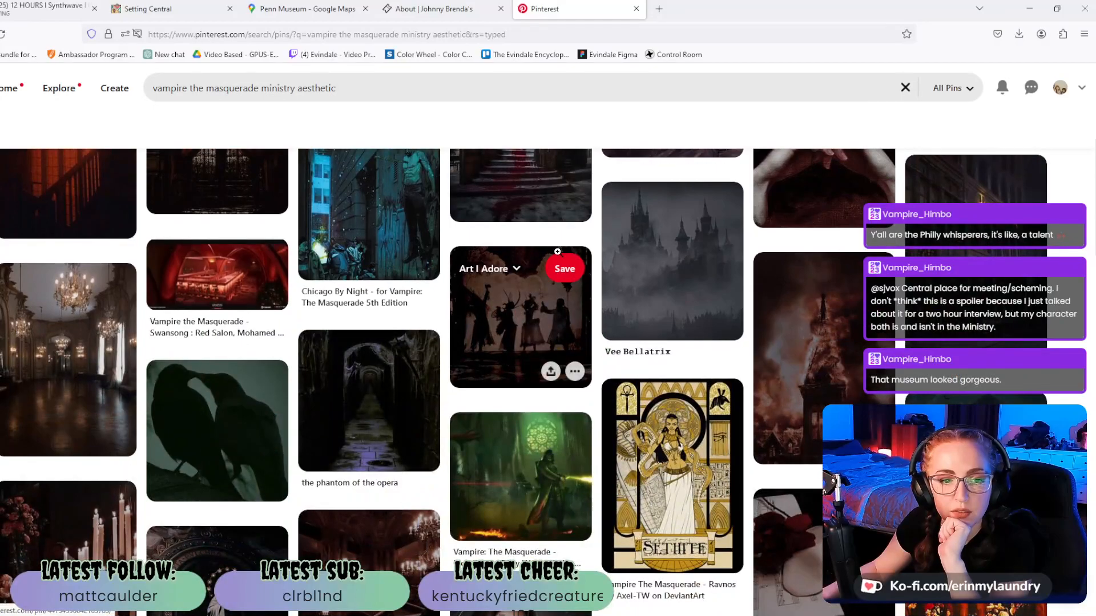
scroll(558, 252, down, 5)
scroll(558, 252, down, 7)
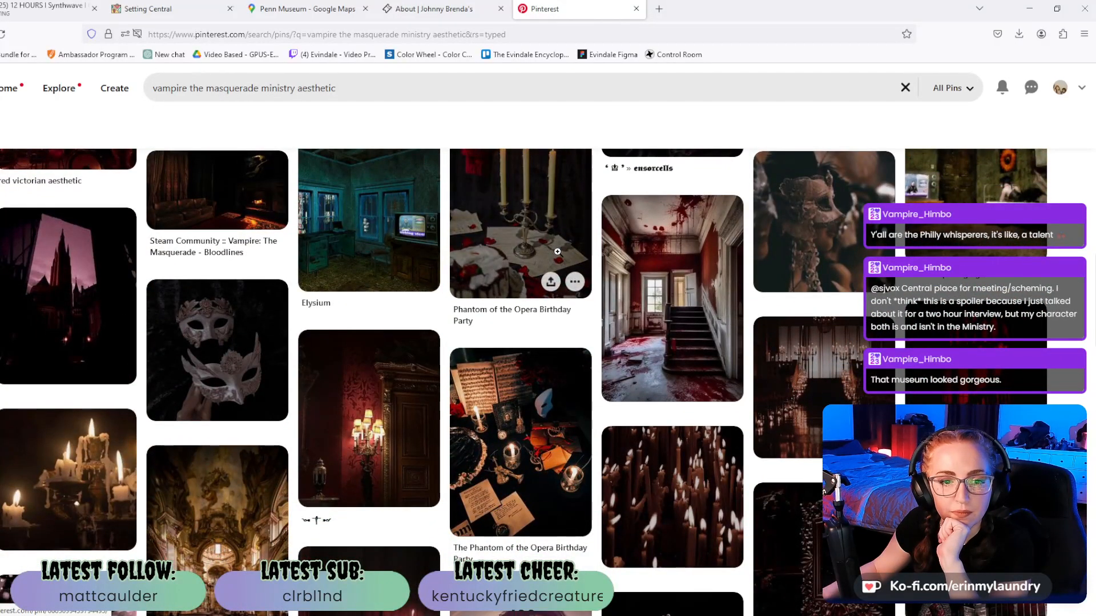
scroll(558, 252, down, 5)
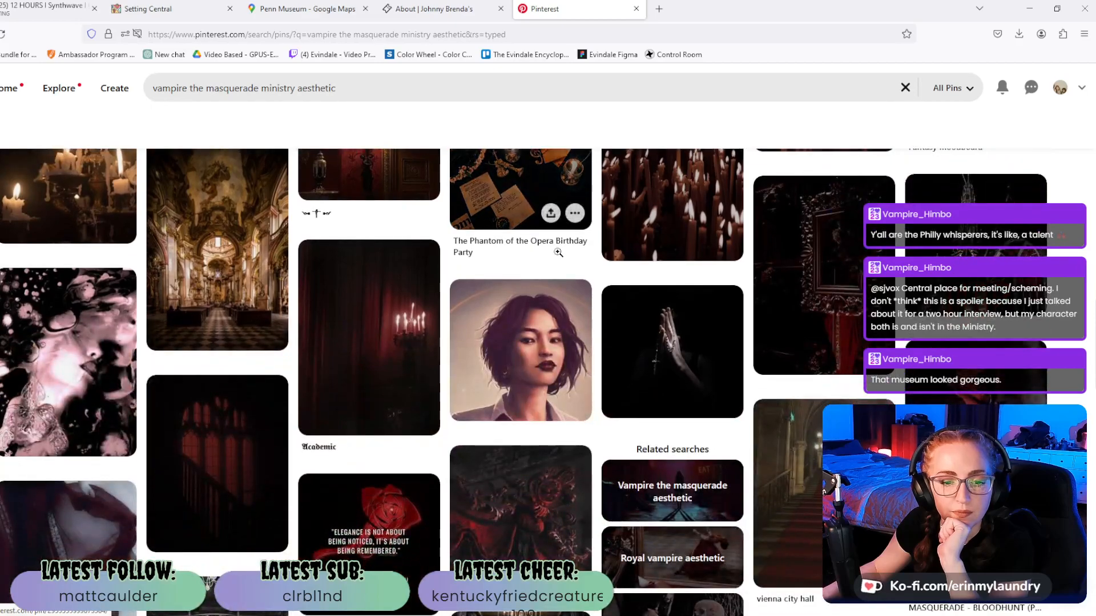
scroll(558, 252, down, 18)
scroll(560, 259, down, 14)
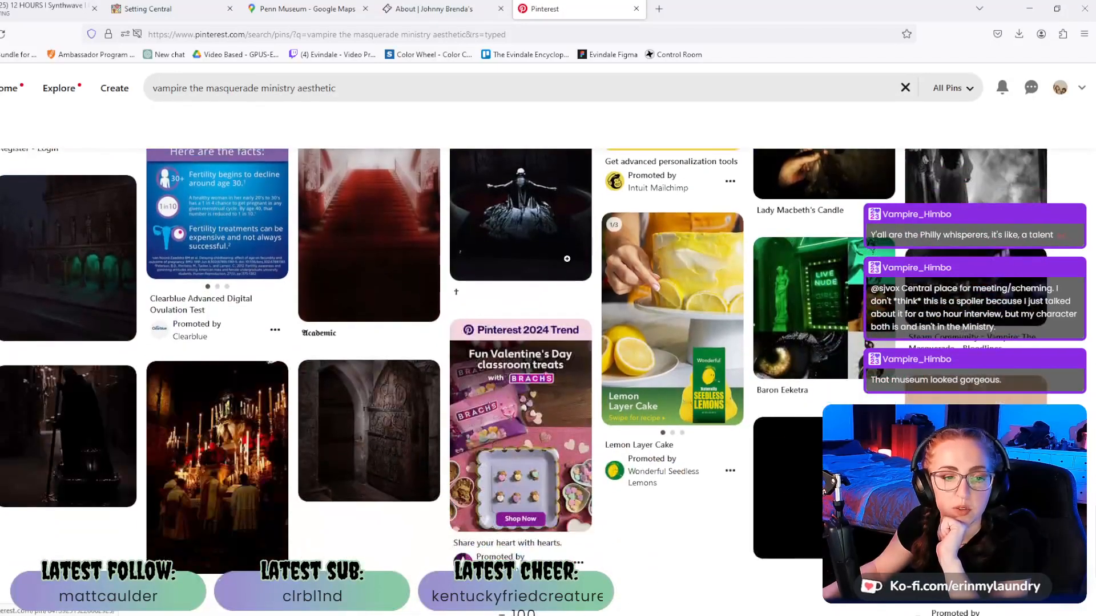
scroll(567, 258, up, 7)
scroll(512, 259, down, 6)
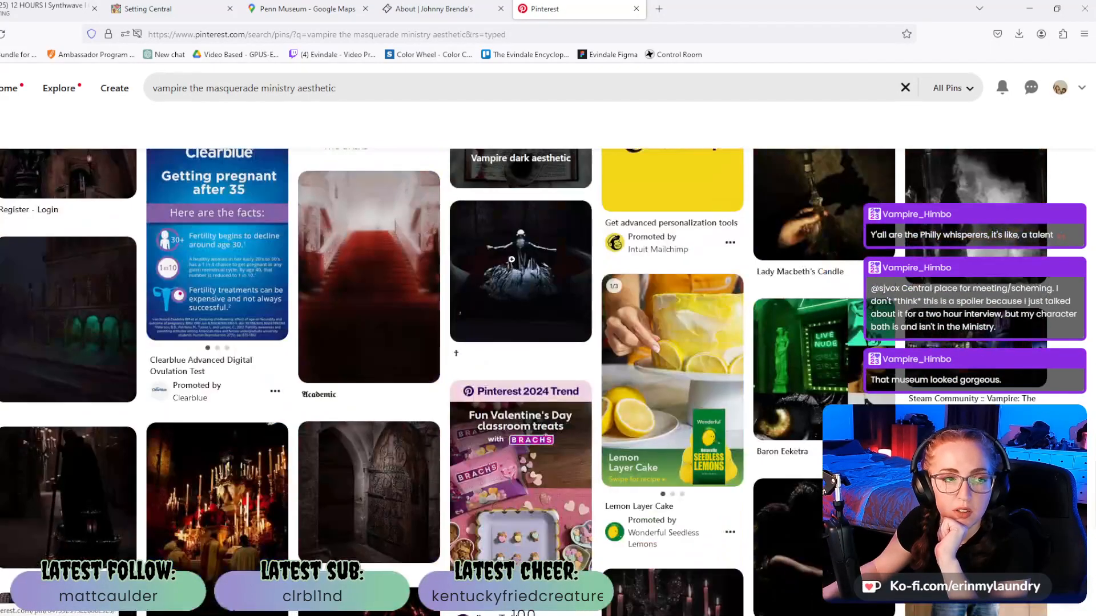
scroll(512, 260, down, 7)
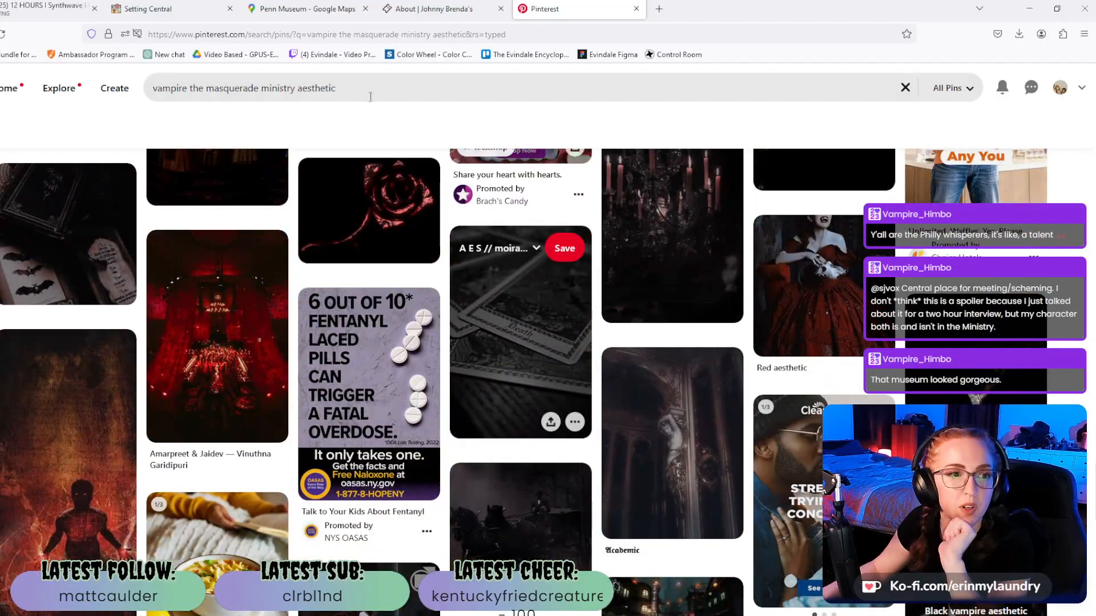
Search Google for "vtm ministry" and open the White Wolf Wiki article on the Ministry at its introduction.
click(315, 34)
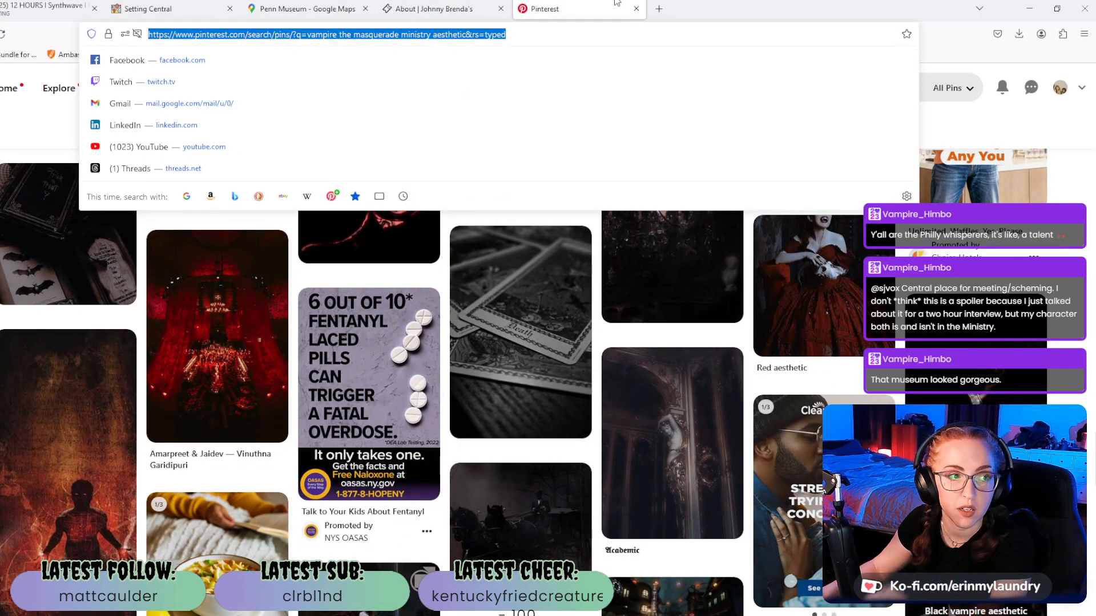
text(vtm ministry)
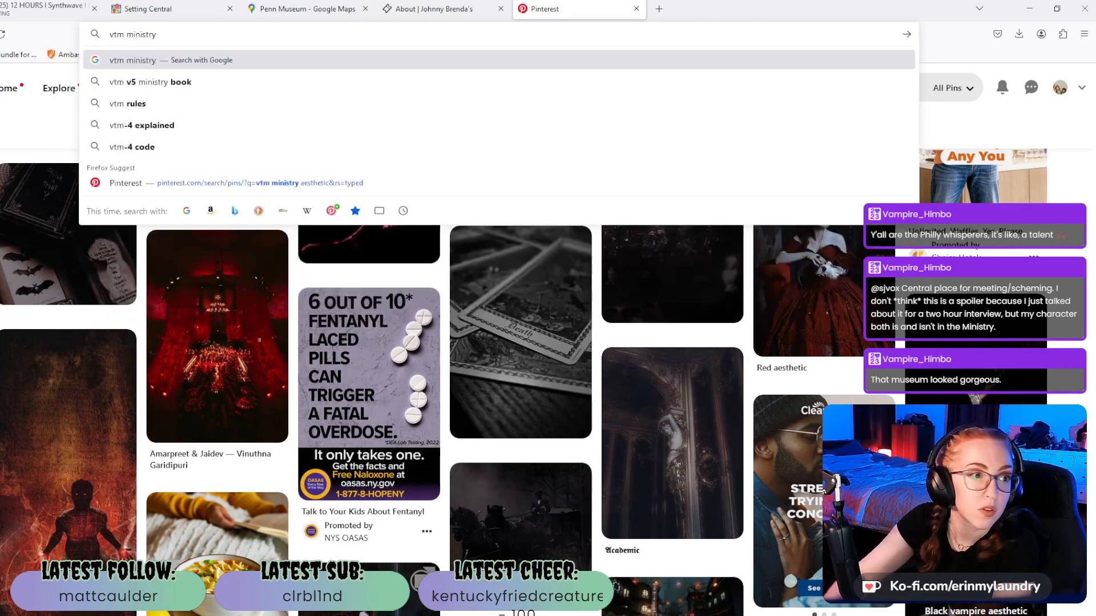
key(Return)
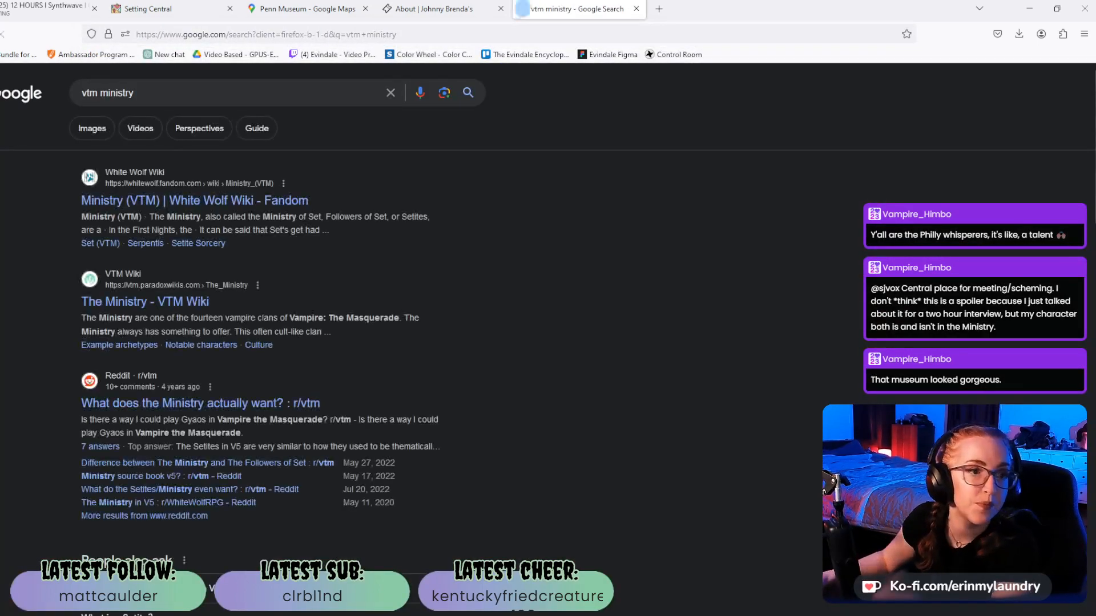
click(196, 200)
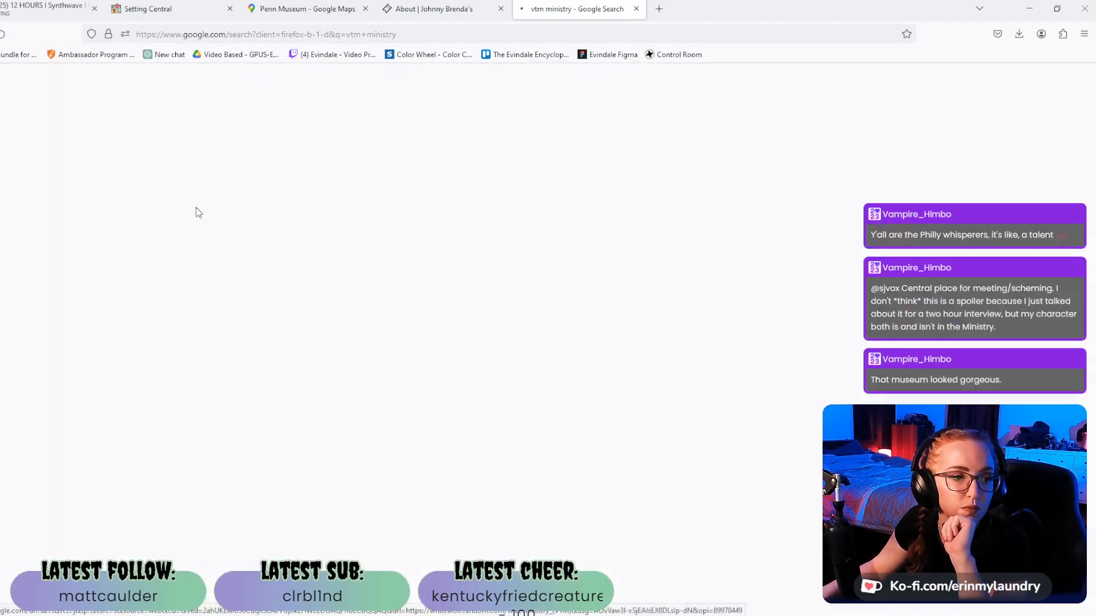
scroll(246, 331, down, 5)
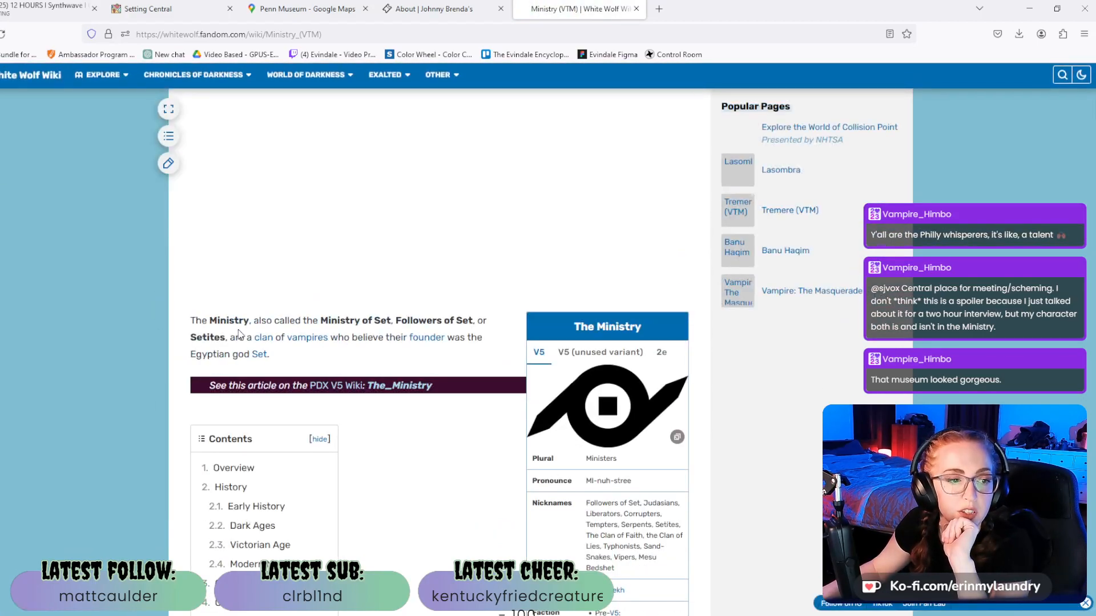
Examine the Ministry article's contents, Overview and Early History sections for clan background, closing the full-page advertisement.
scroll(330, 294, down, 2)
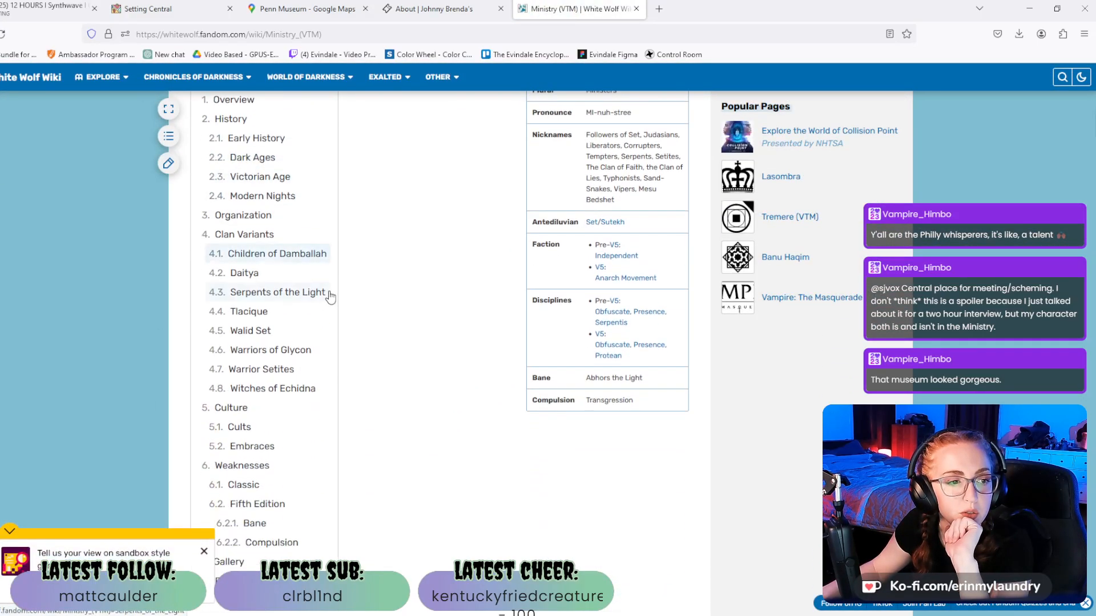
scroll(477, 360, up, 2)
scroll(451, 301, down, 6)
scroll(449, 296, down, 6)
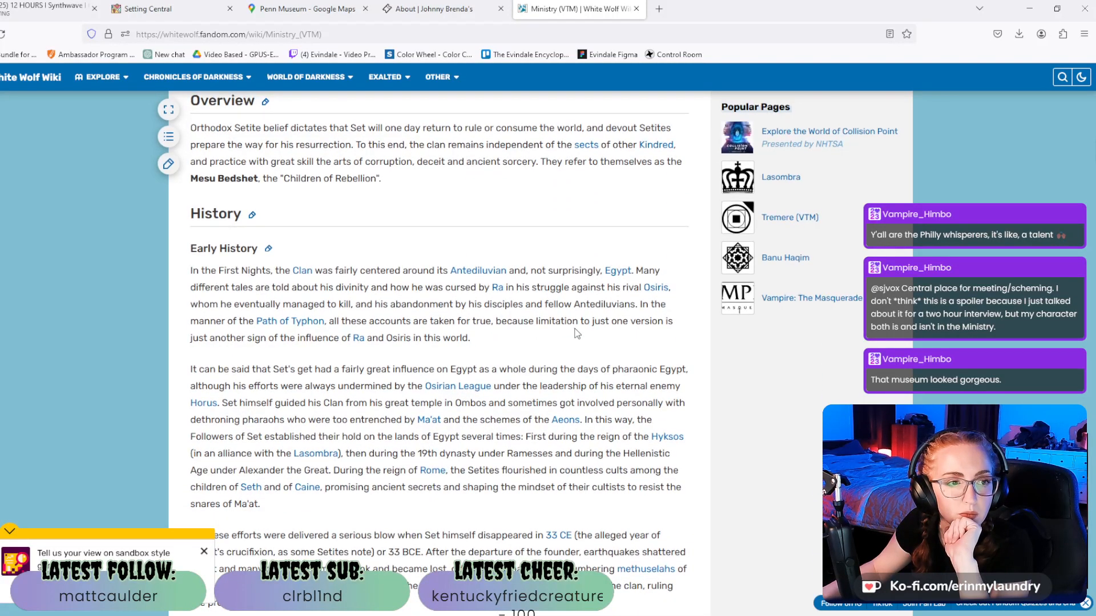
scroll(576, 333, down, 5)
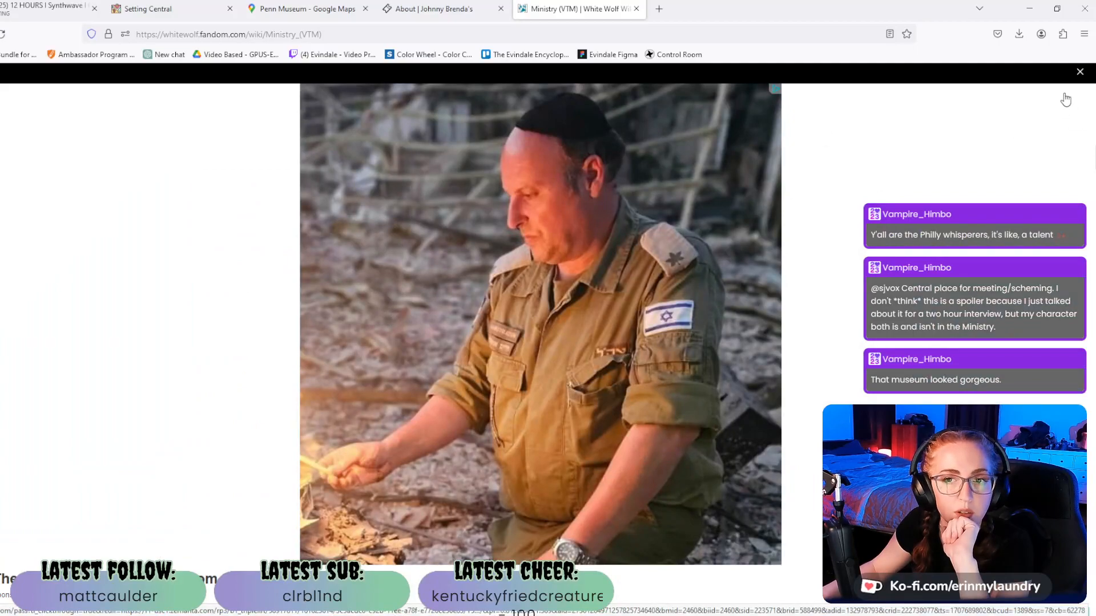
click(1080, 71)
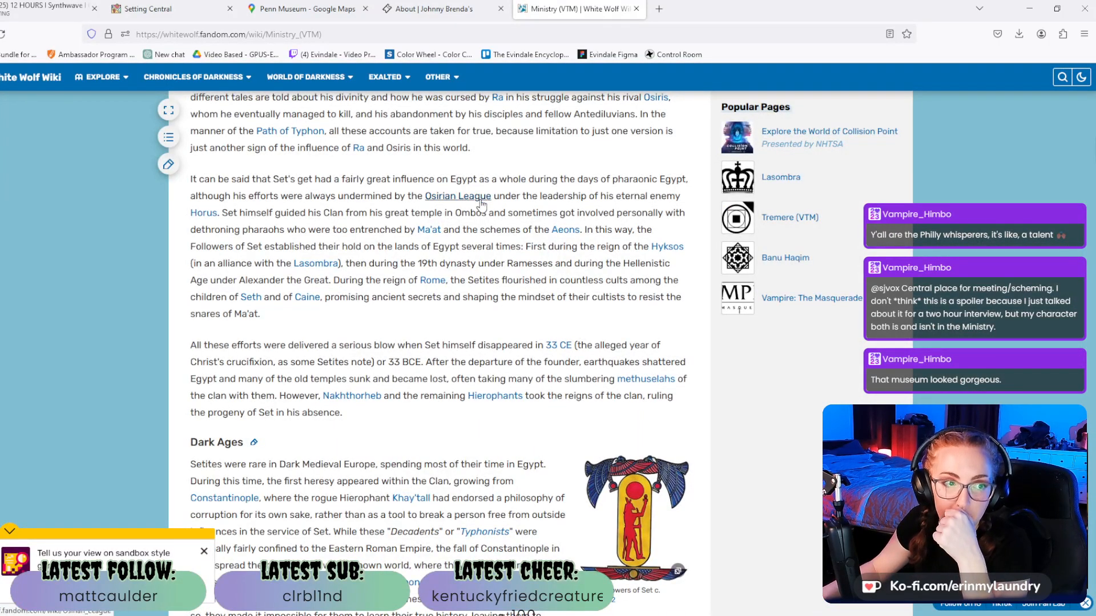
scroll(306, 240, up, 1)
scroll(297, 251, up, 2)
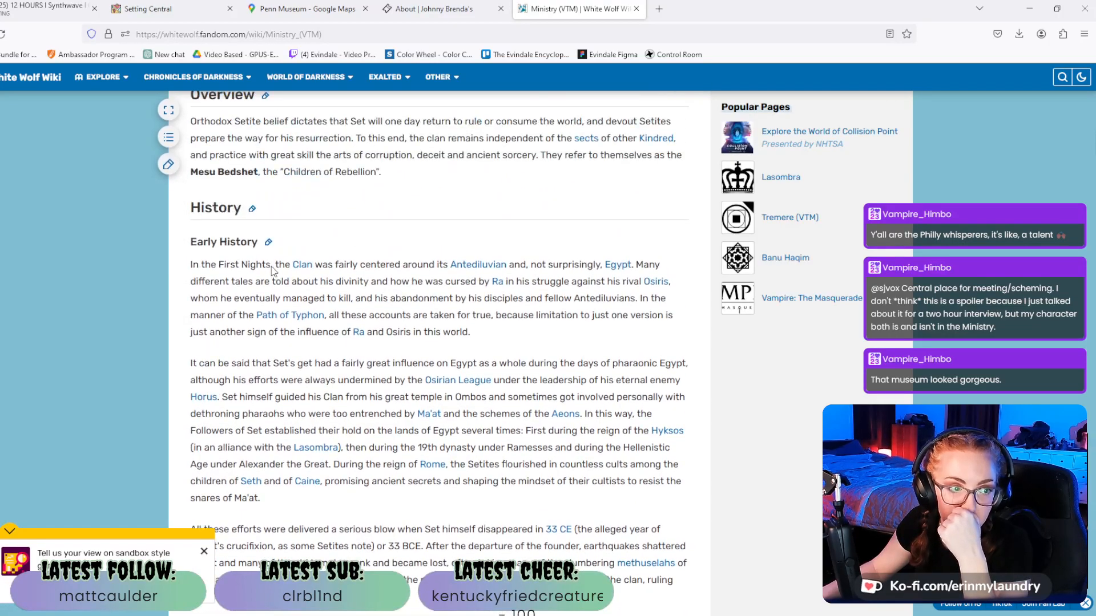
scroll(468, 312, down, 1)
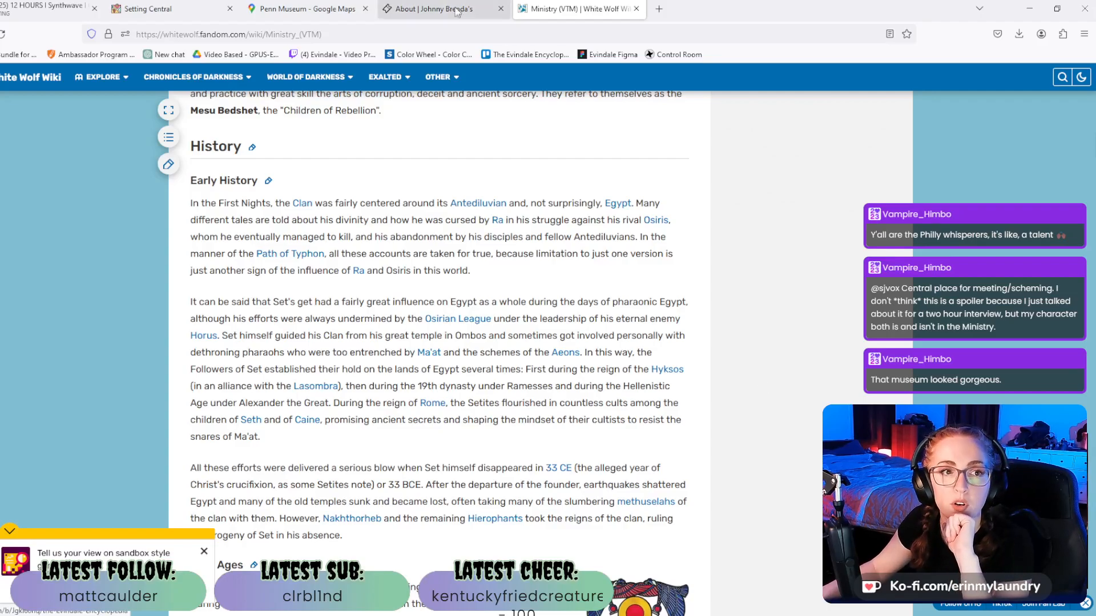
Switch back to the Penn Museum photos in Google Maps.
click(282, 8)
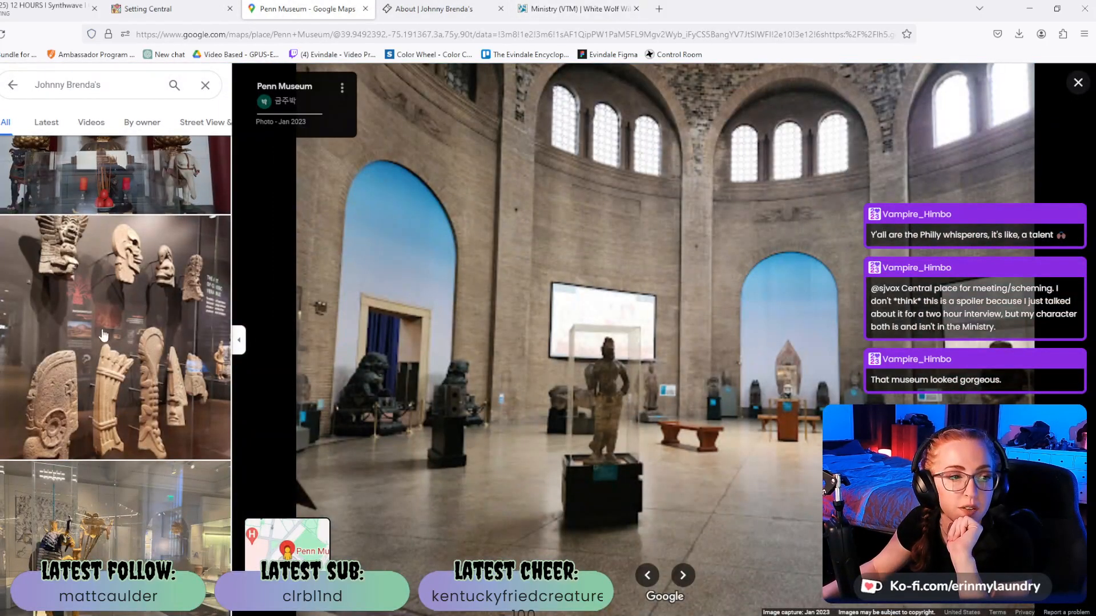
Browse the Penn Museum photos in Google Maps and open the close-up of the brick facade above the Kamin Entrance.
scroll(111, 353, up, 5)
scroll(112, 354, up, 10)
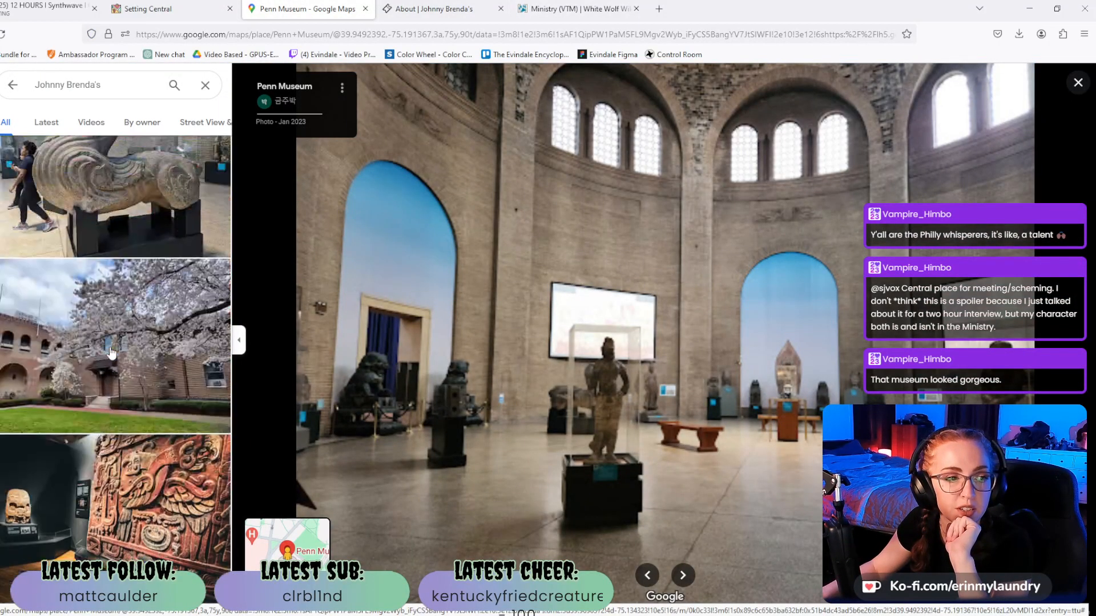
scroll(103, 372, up, 10)
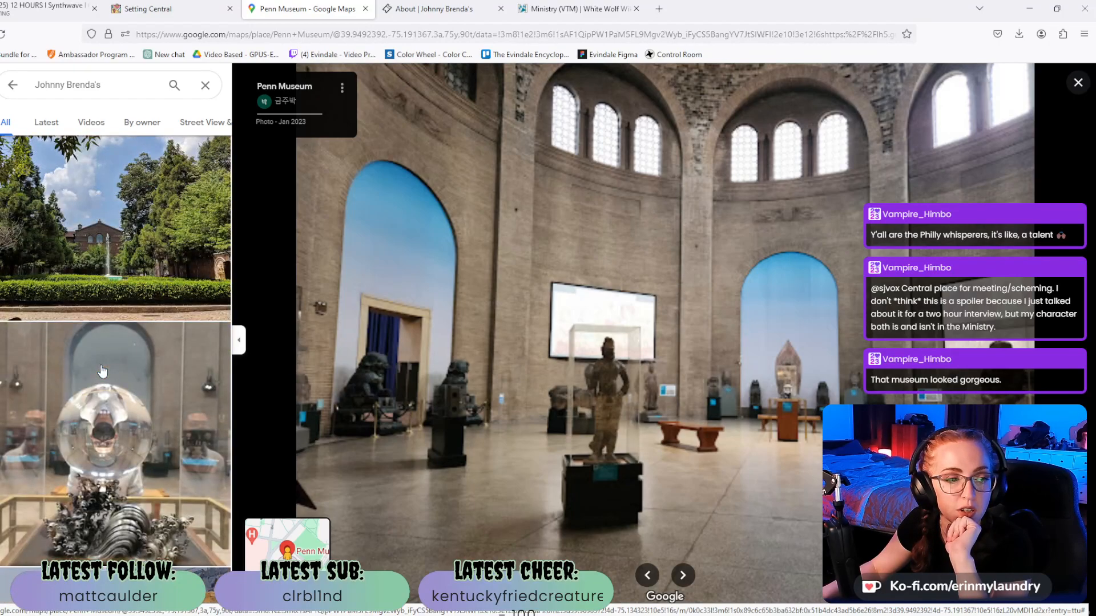
scroll(126, 377, up, 10)
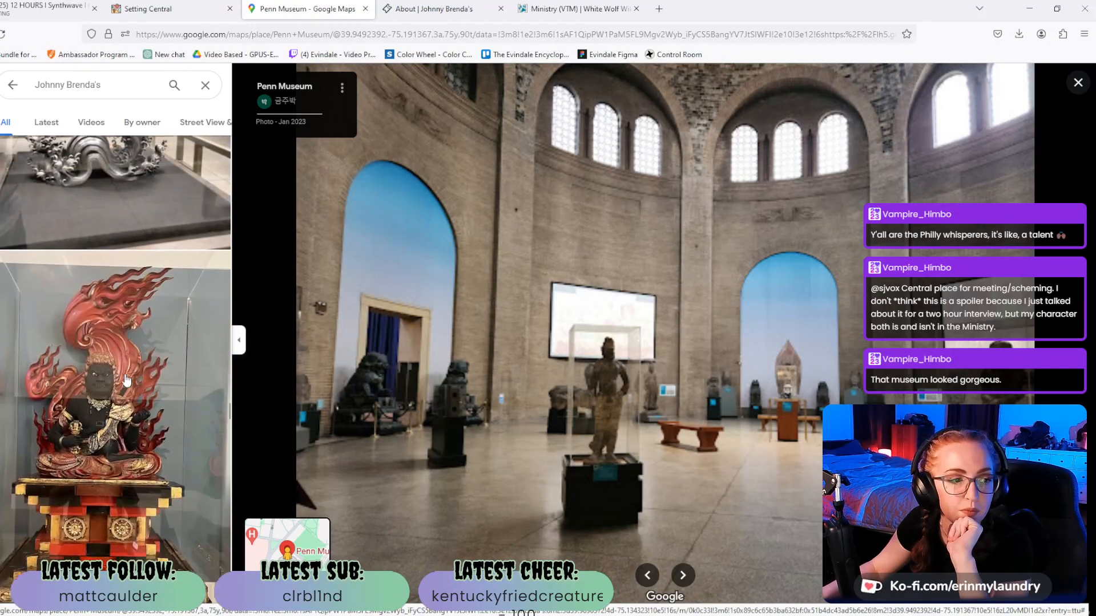
scroll(144, 383, up, 10)
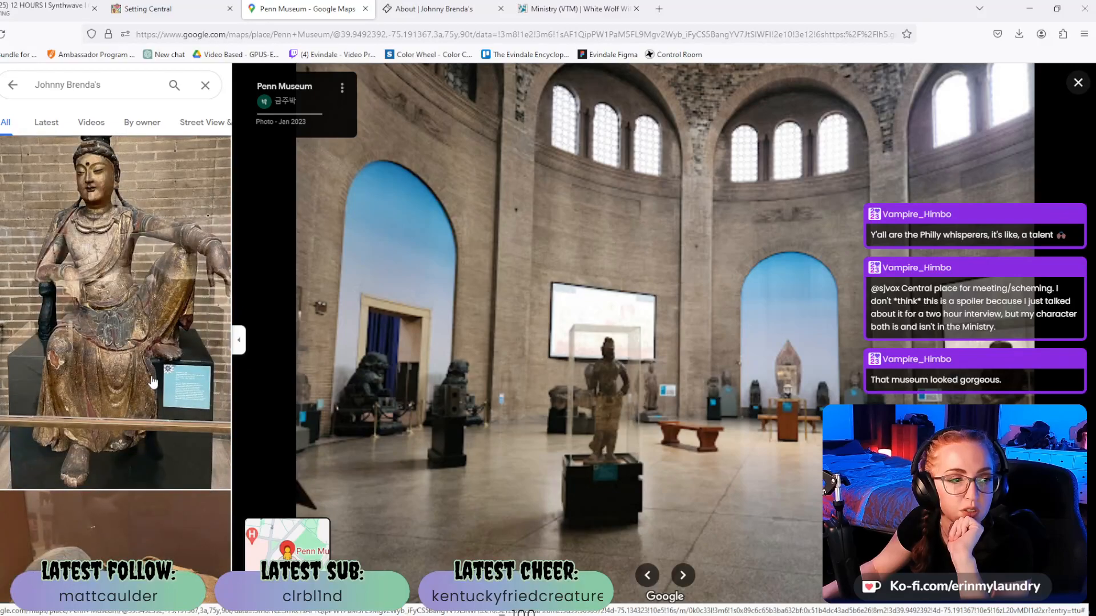
scroll(155, 376, up, 10)
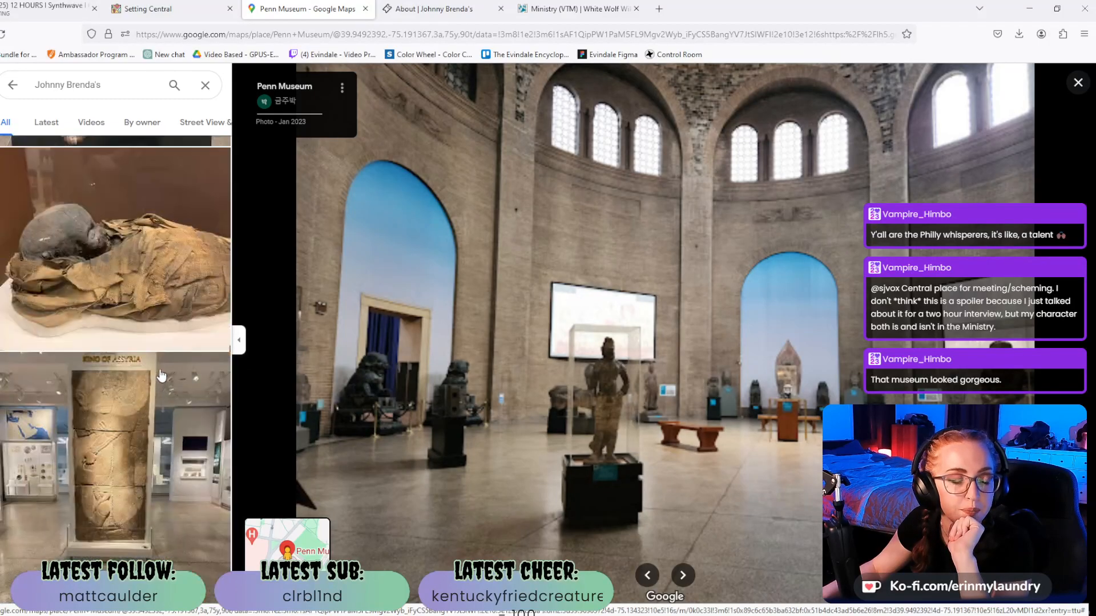
scroll(163, 374, up, 6)
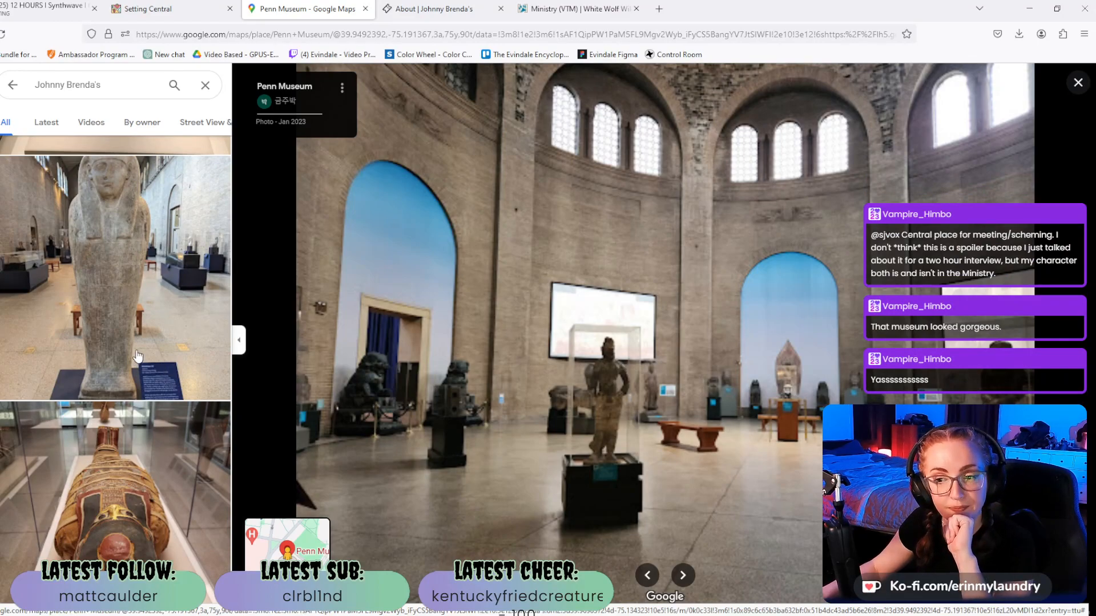
scroll(73, 374, down, 6)
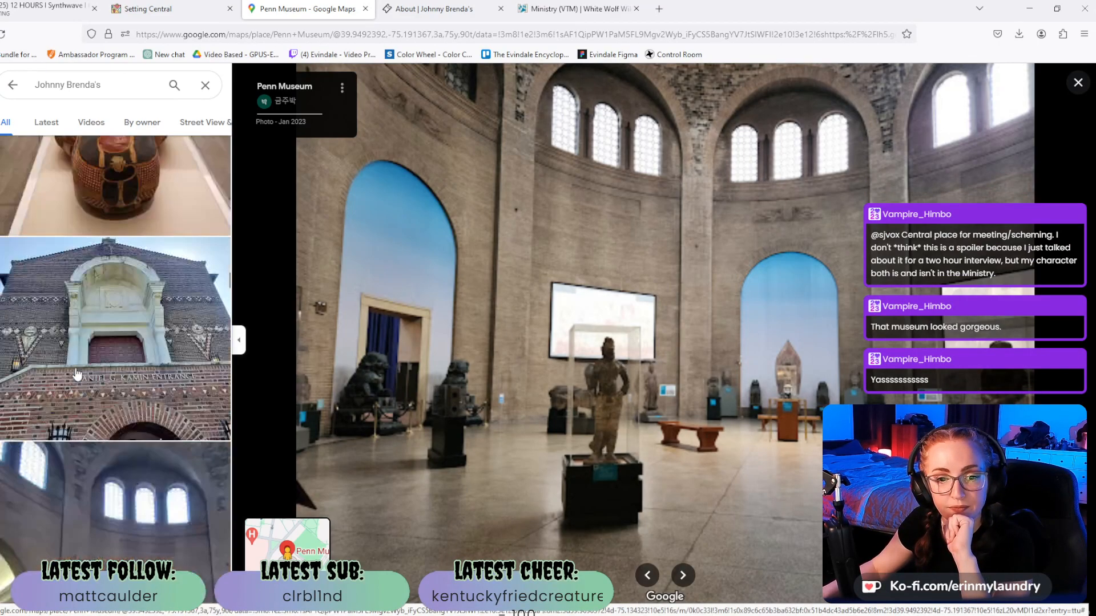
click(75, 371)
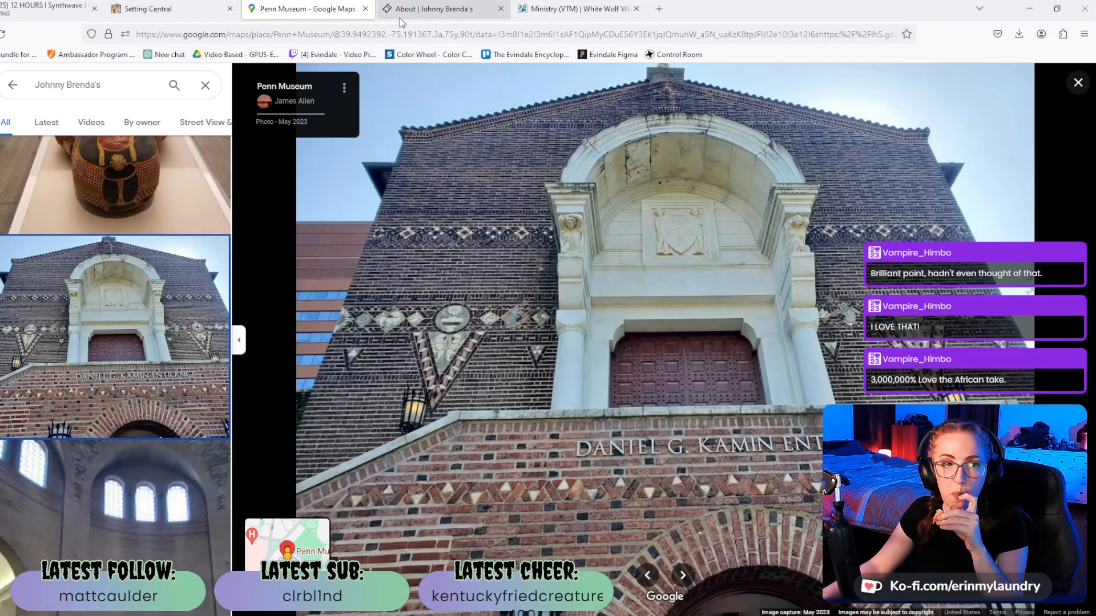
Switch to the Setting Central page in Notion, close the Johnny Brenda's entry, and name an empty Planning row "Penn Museum".
click(139, 9)
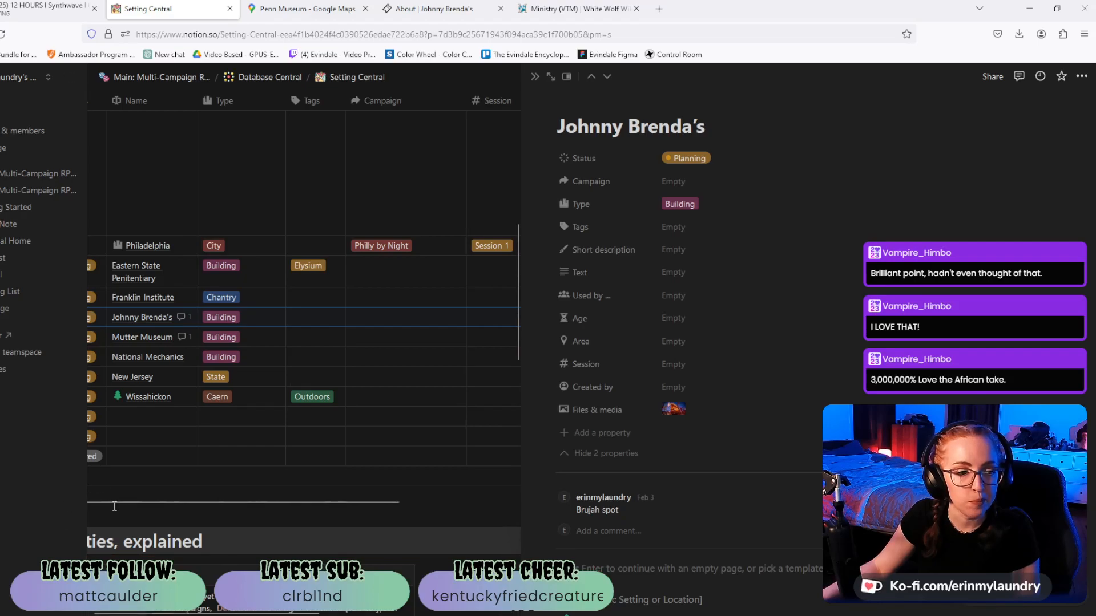
click(534, 77)
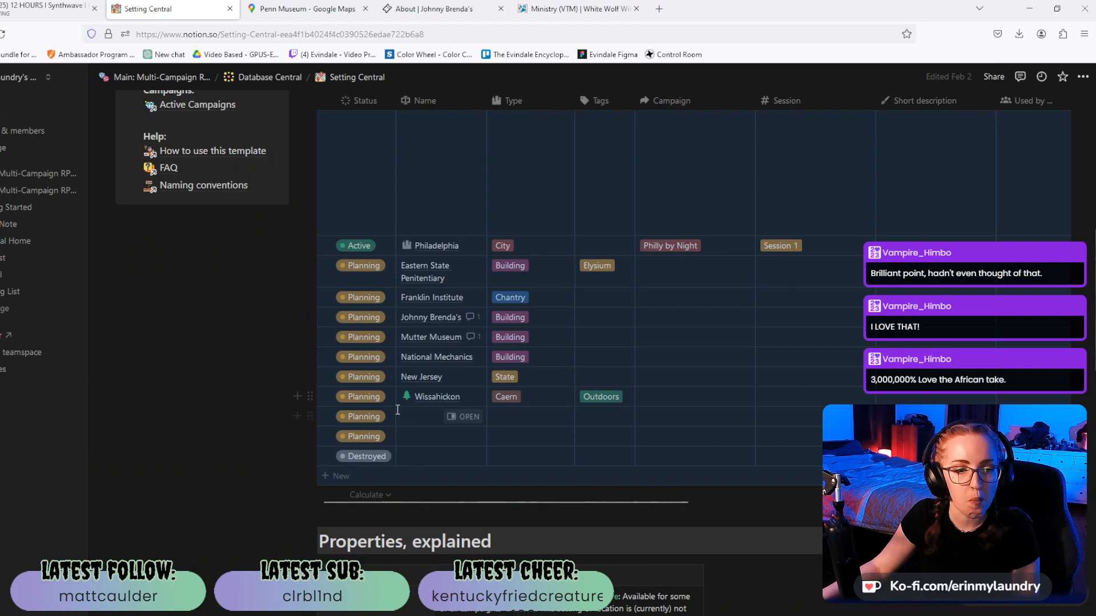
click(413, 417)
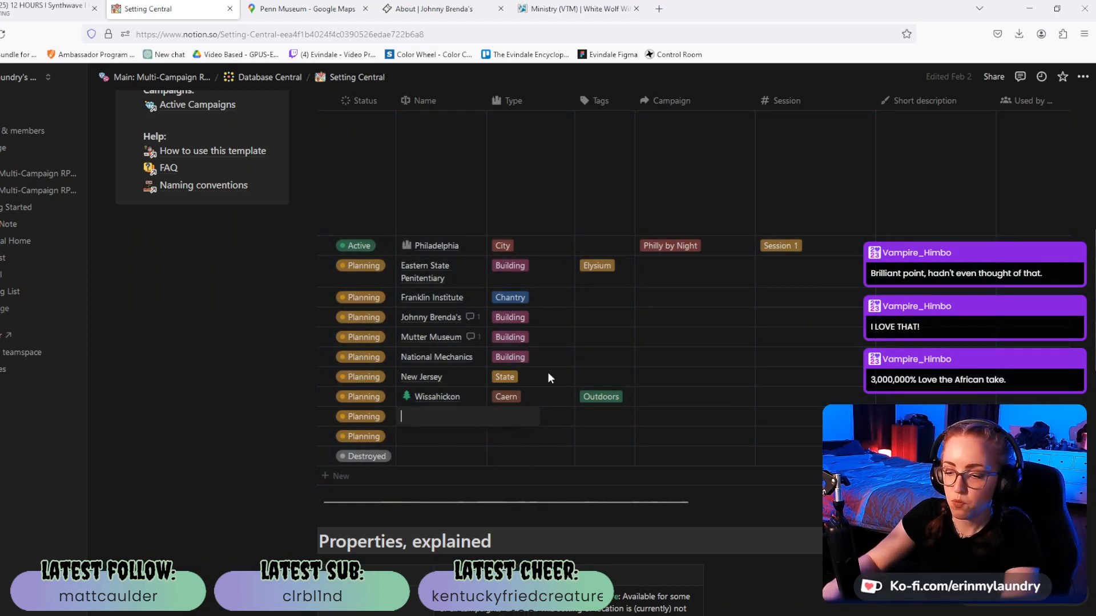
text(Penn Museum)
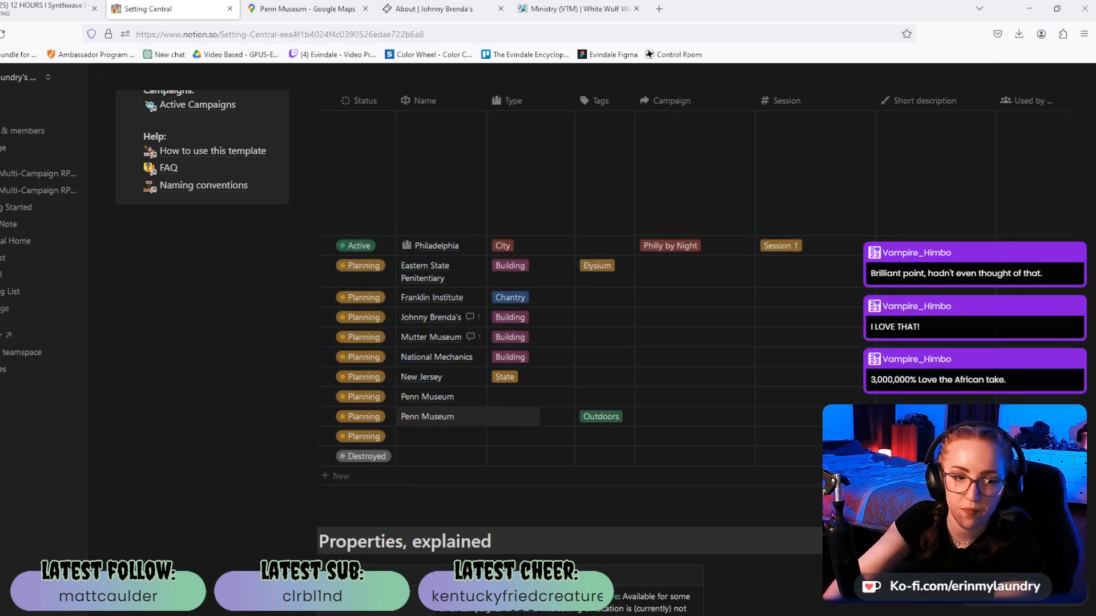
key(Return)
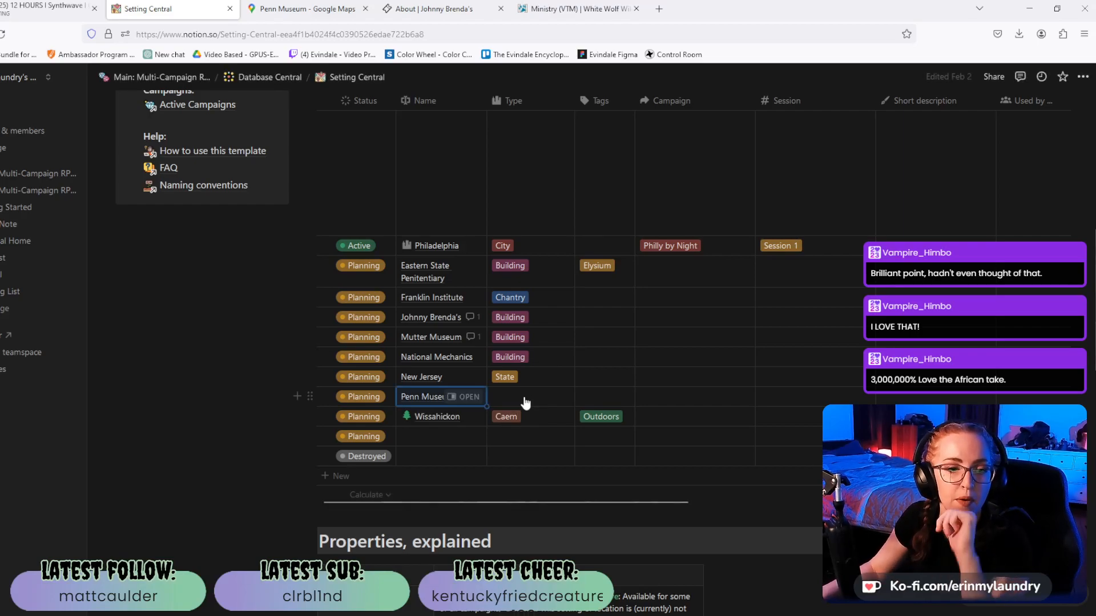
Set the type of the Penn Museum entry to Building.
click(525, 402)
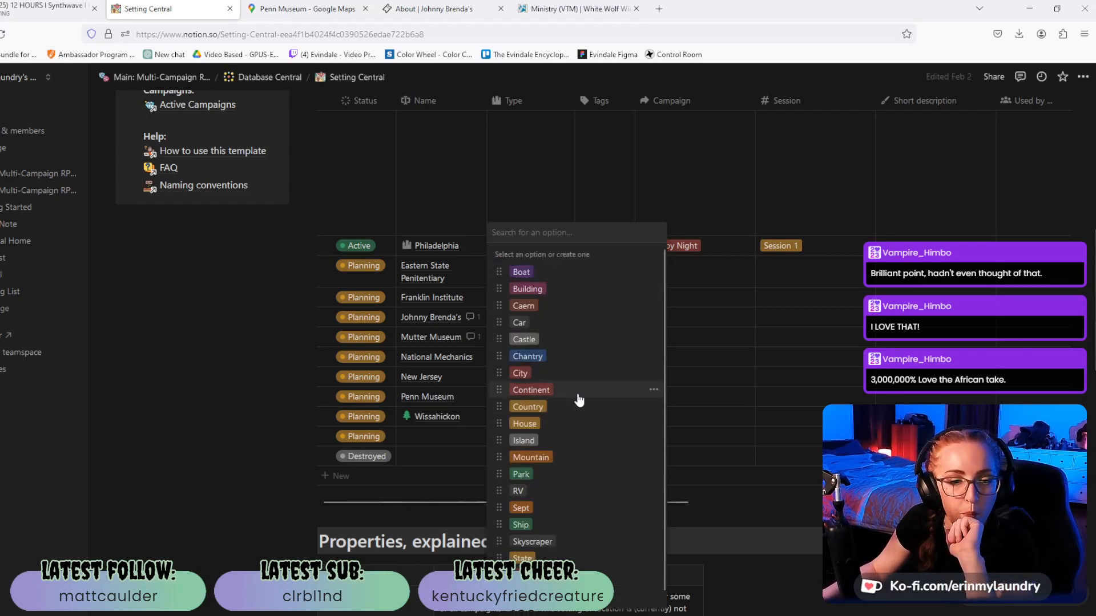
scroll(581, 394, down, 1)
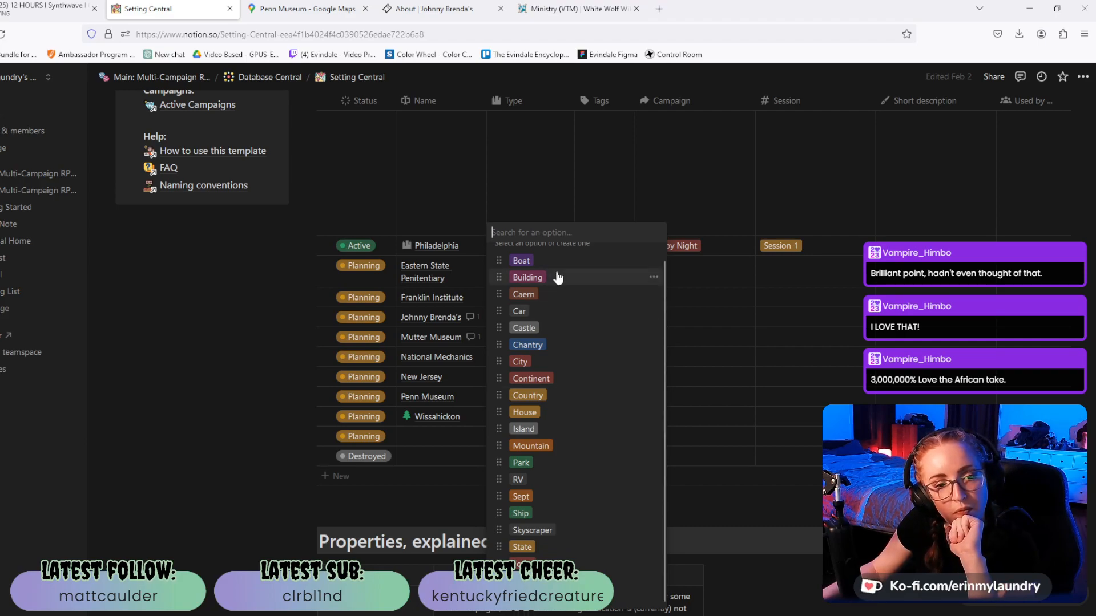
click(544, 278)
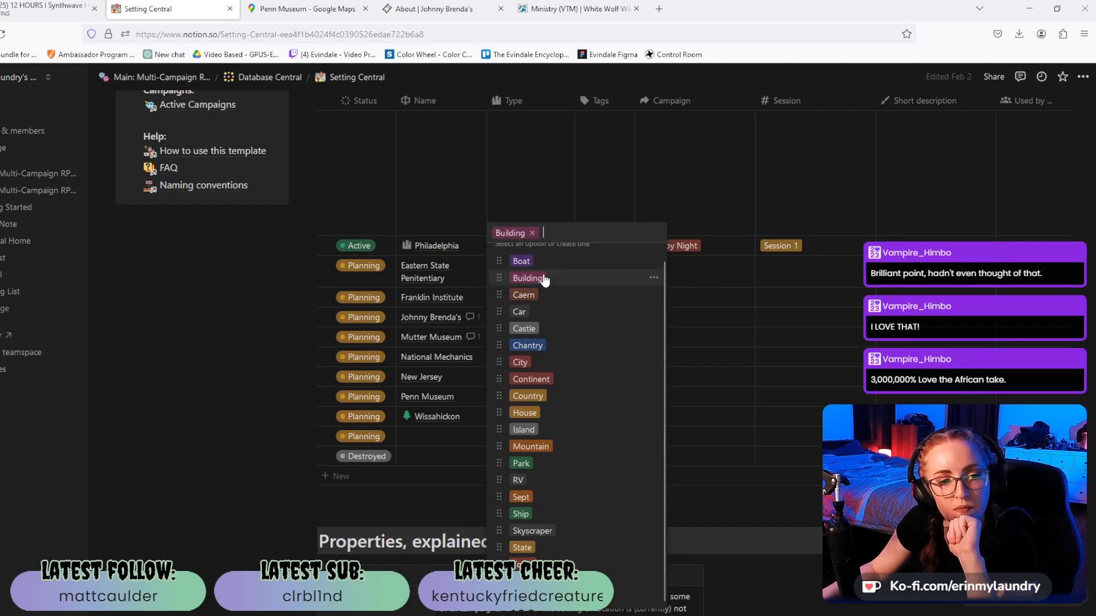
key(Escape)
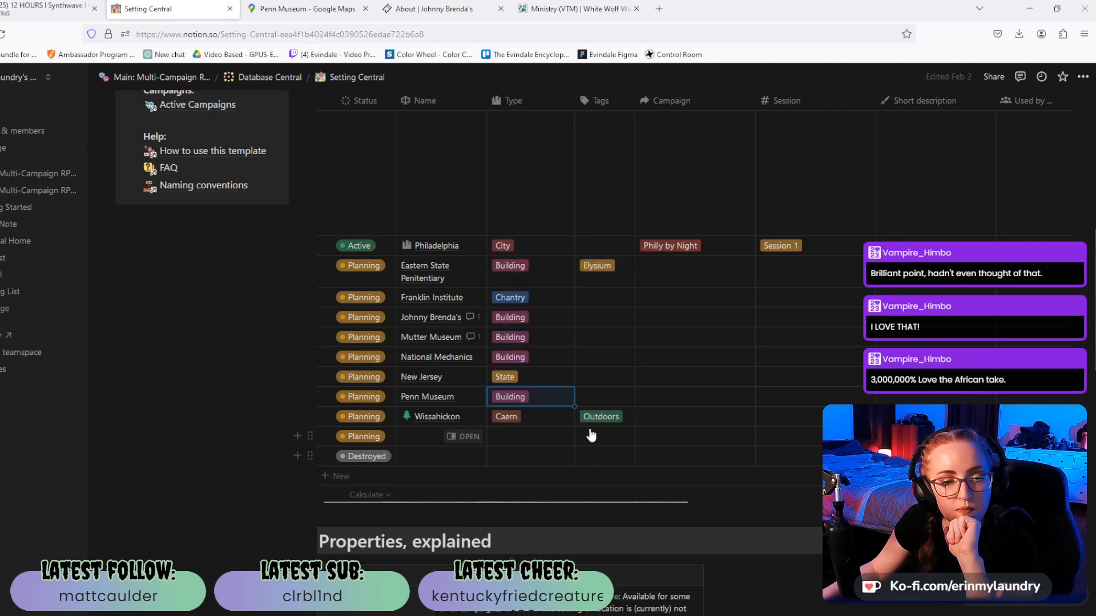
Enter "Ministry HQ" as the short description of the Penn Museum entry and open its page.
click(610, 399)
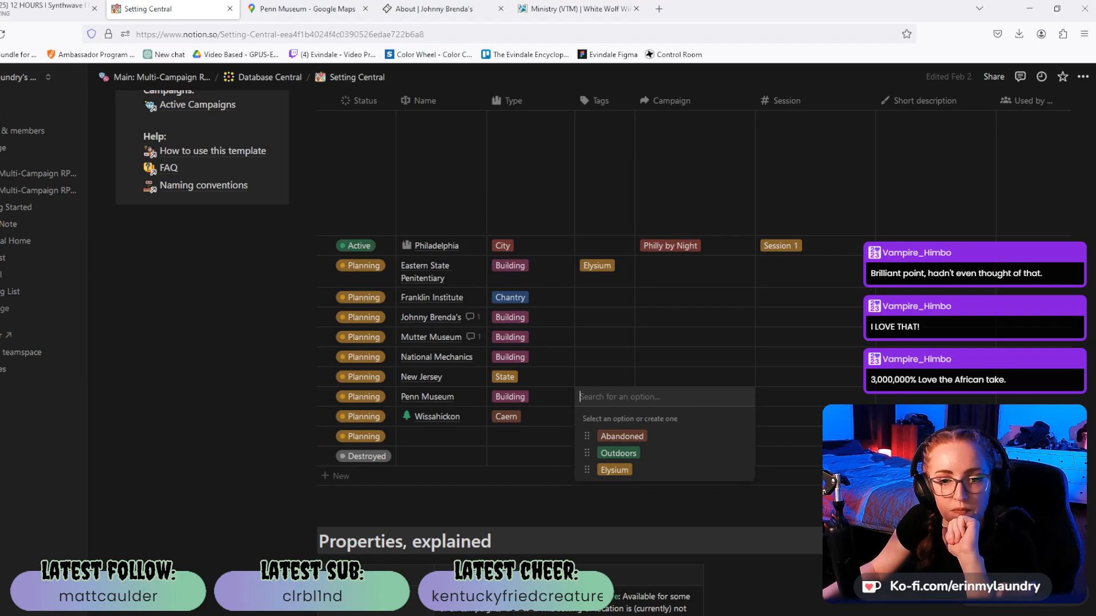
click(920, 401)
click(920, 400)
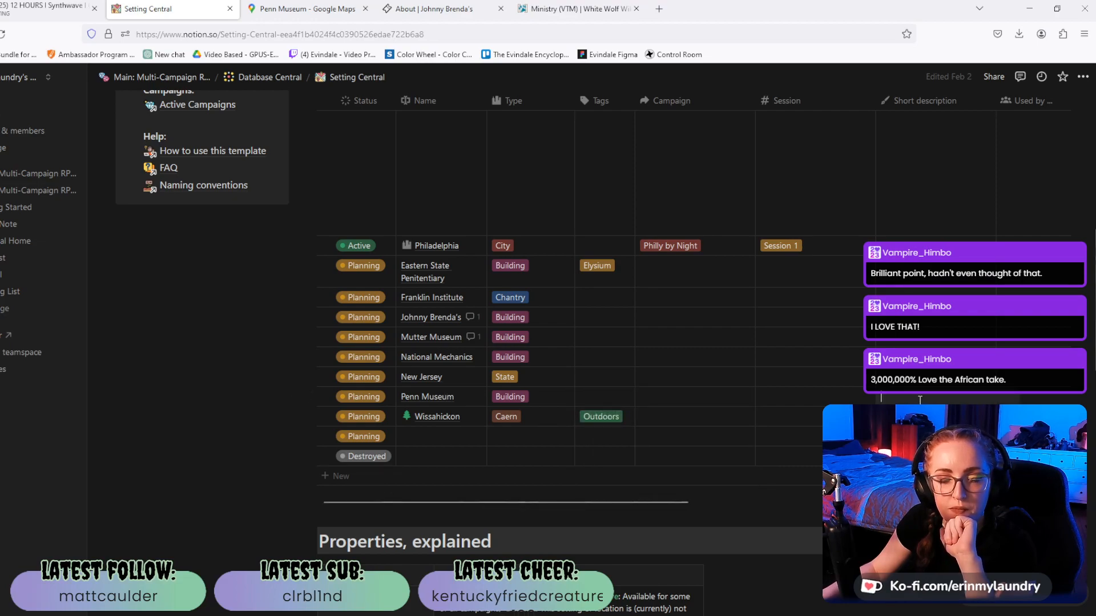
text(Ministry HQ)
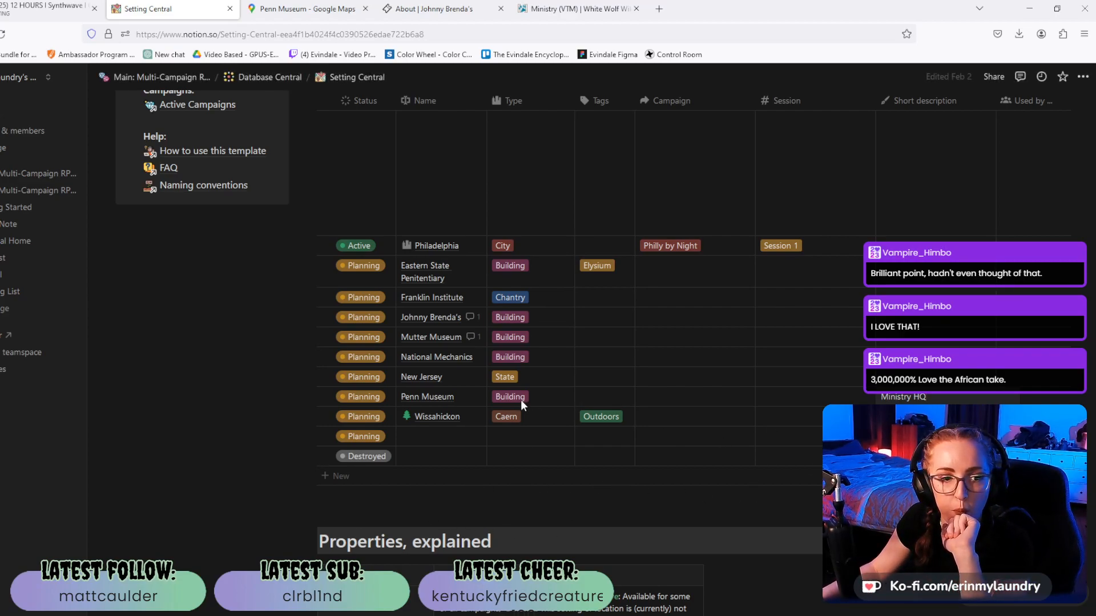
key(Escape)
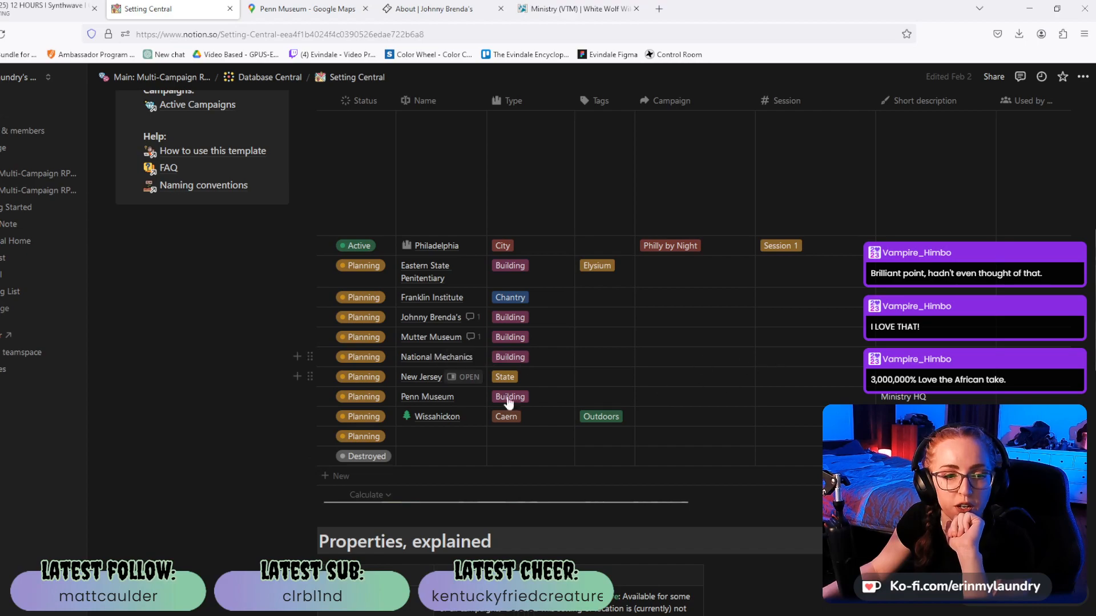
click(469, 398)
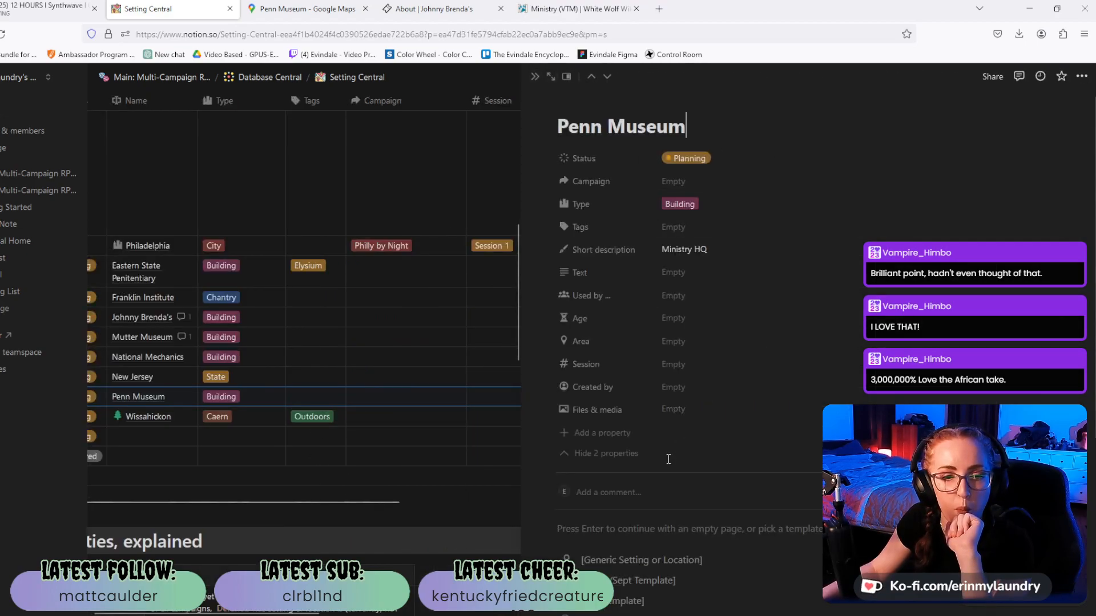
Switch to the Penn Museum photos in Google Maps and open the October 2018 view of the entrance across the green pond.
click(284, 10)
scroll(114, 342, down, 10)
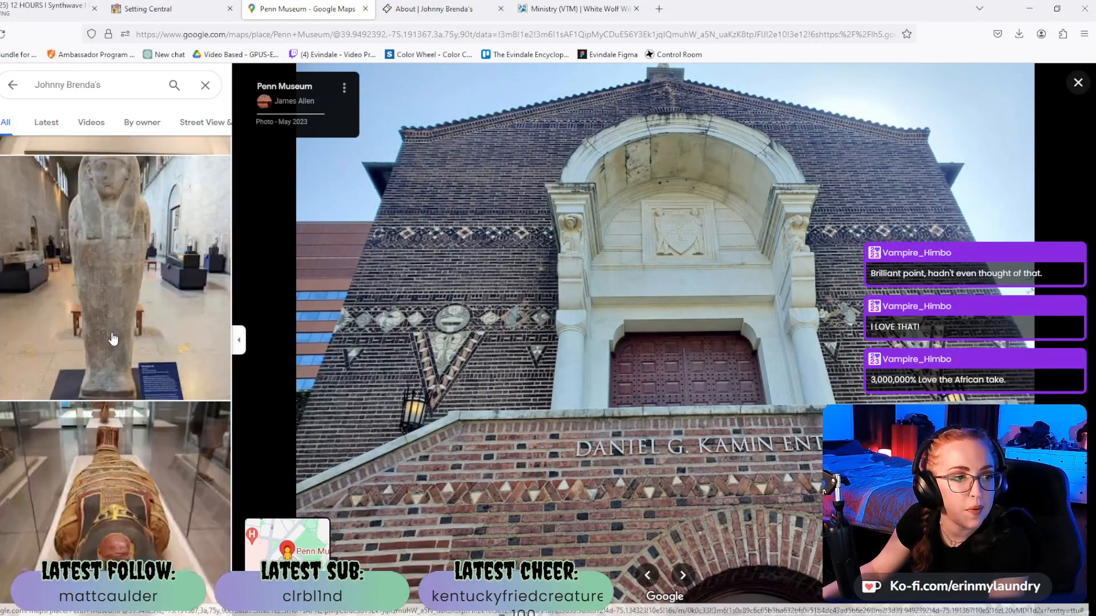
scroll(184, 436, down, 10)
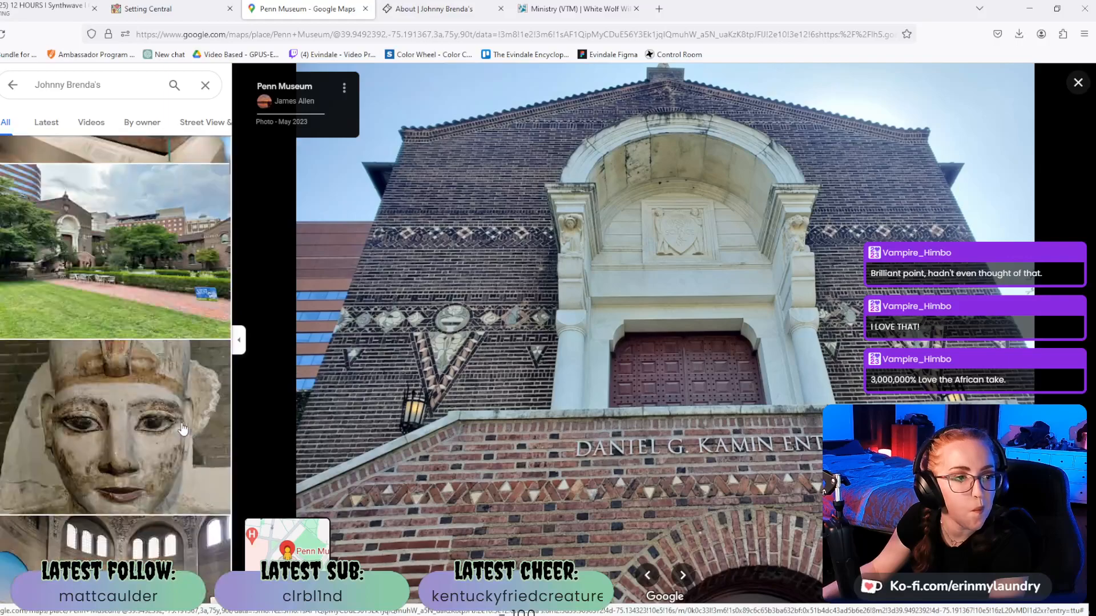
scroll(176, 417, down, 3)
scroll(171, 412, up, 3)
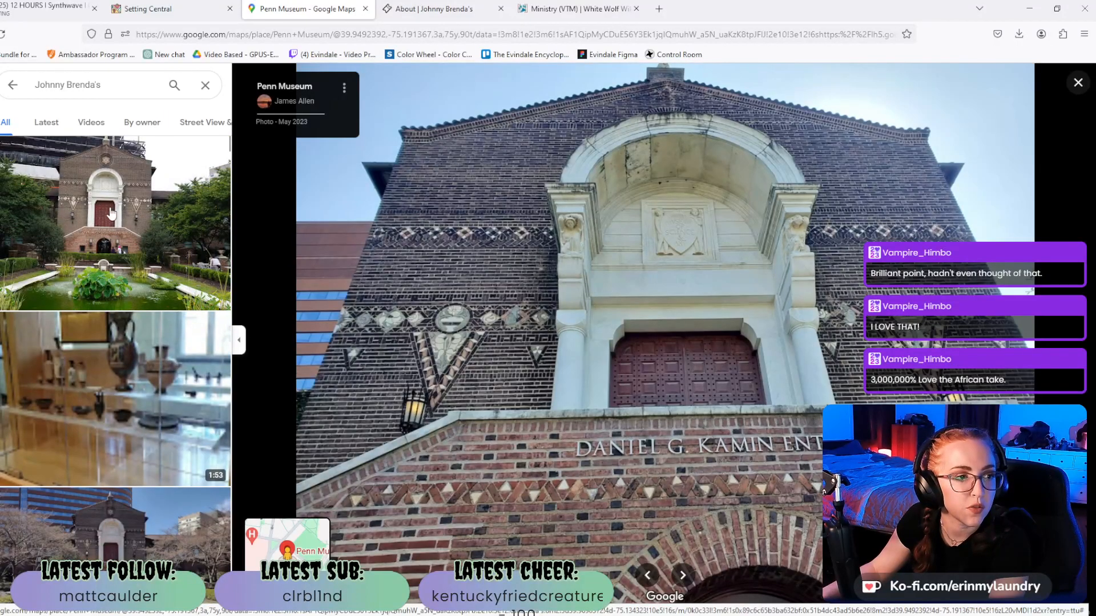
click(110, 212)
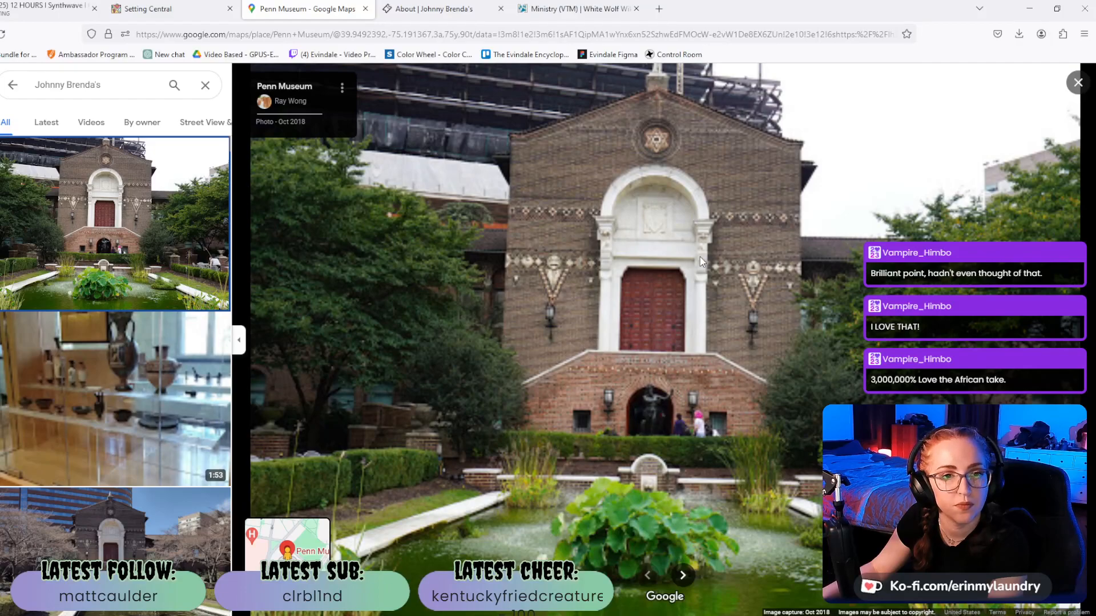
Check the options available for this photo, then open the March 2023 exterior view with the bare trees and long pond.
click(342, 88)
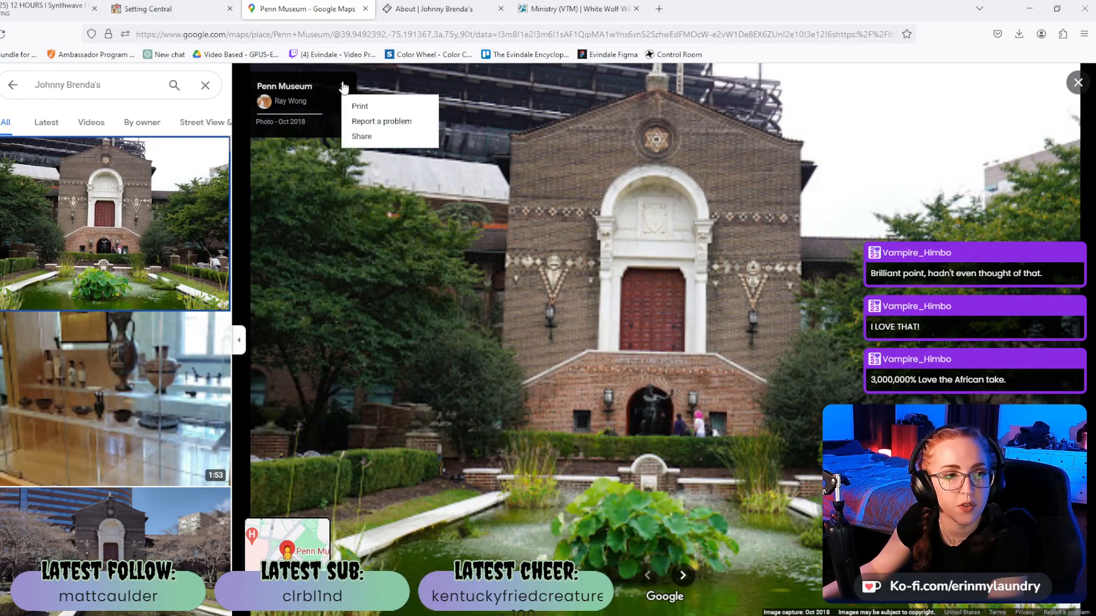
click(866, 328)
scroll(30, 319, down, 2)
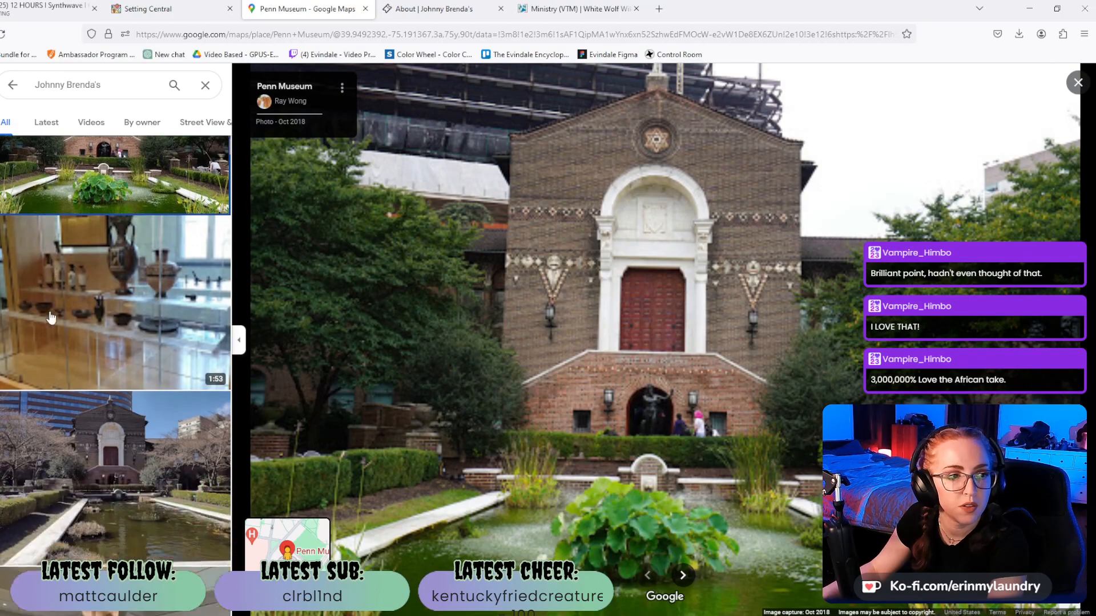
click(93, 488)
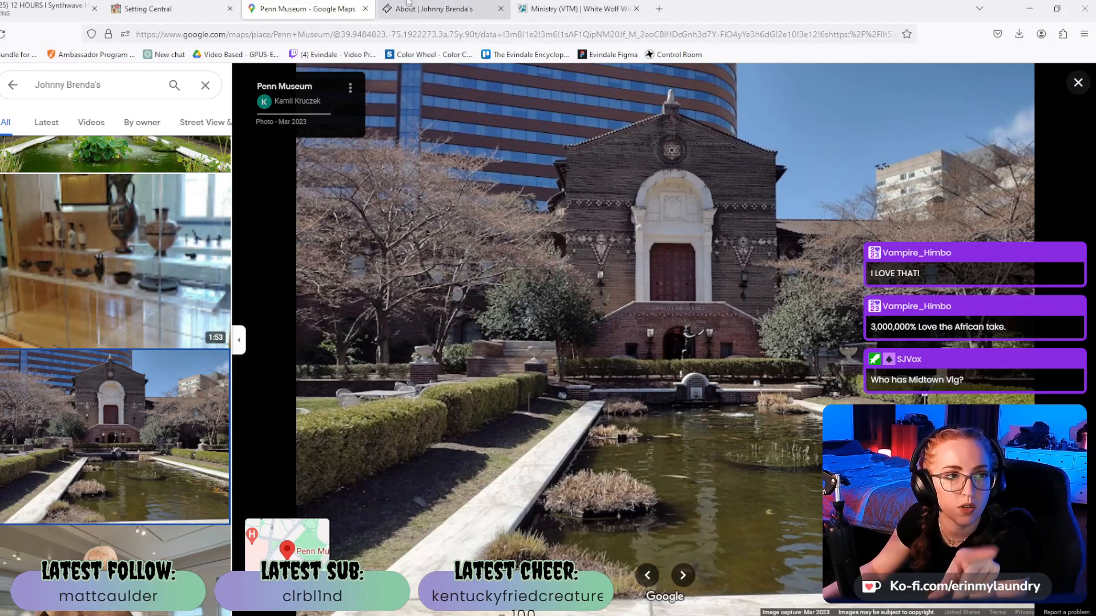
Search the web for "penn museum at night" in a new browser tab and show the image results.
click(659, 9)
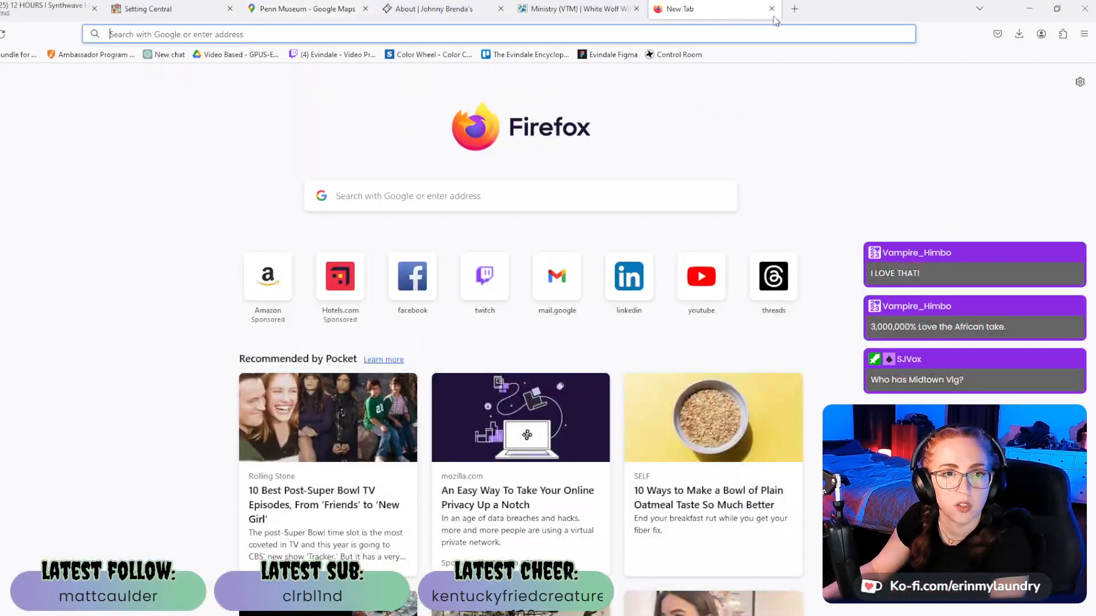
text(penn museum at)
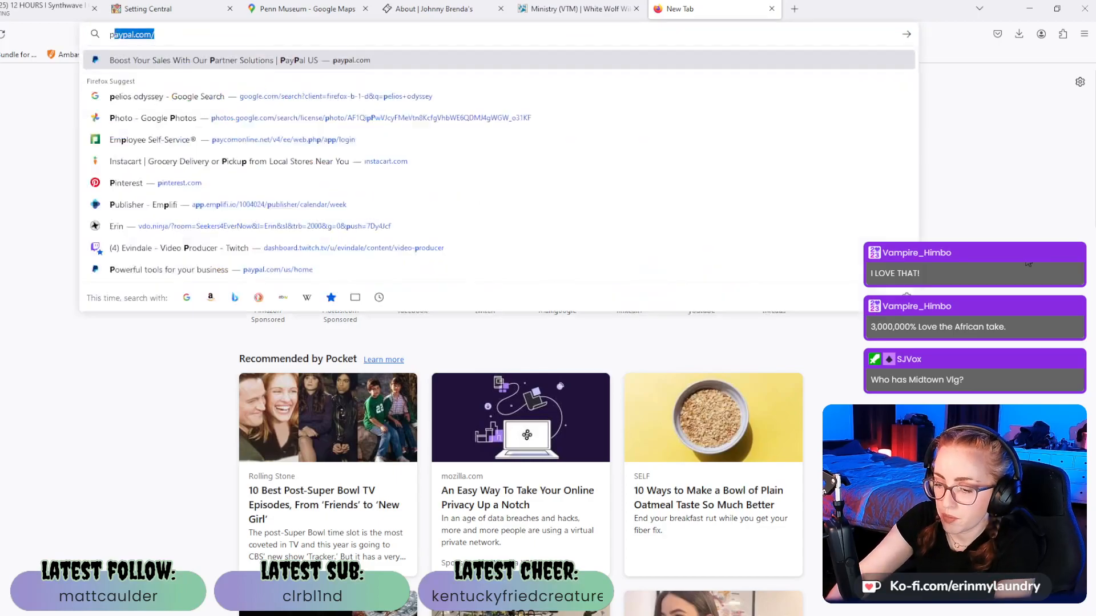
text( night)
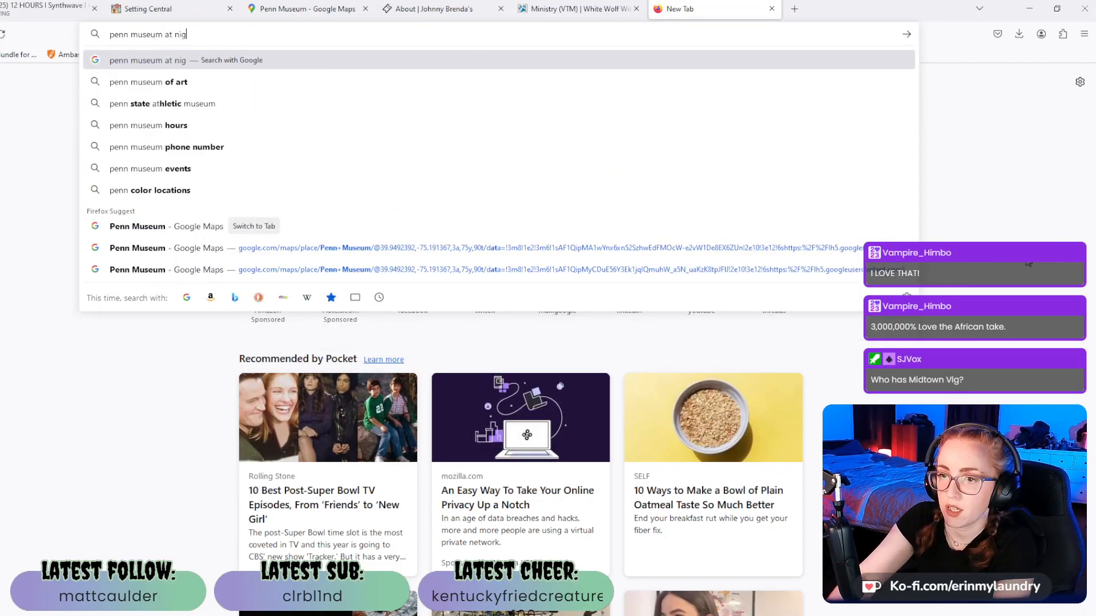
key(Return)
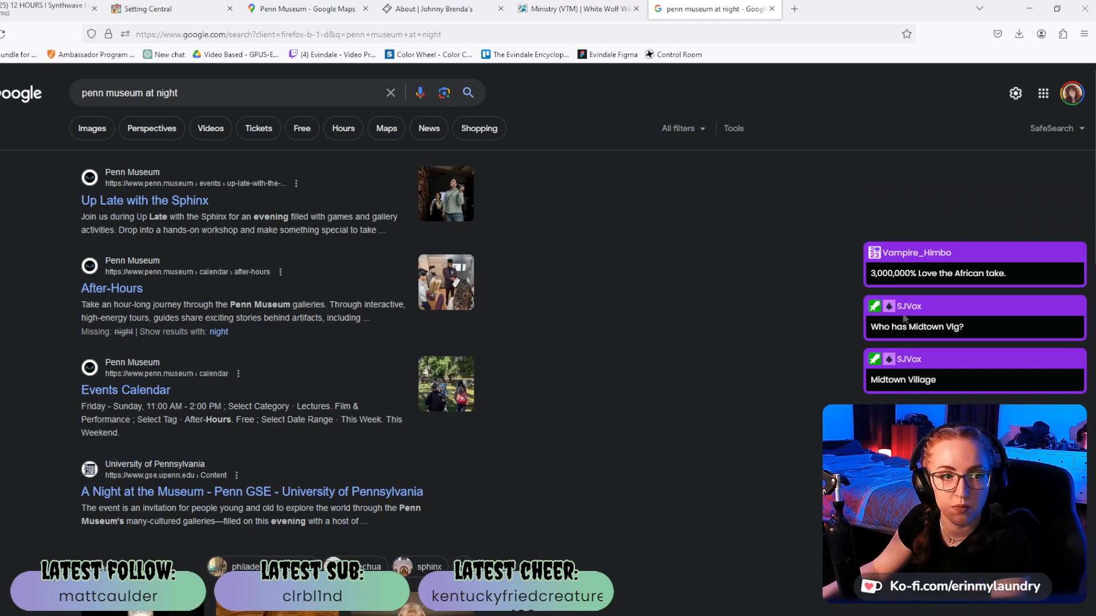
click(91, 128)
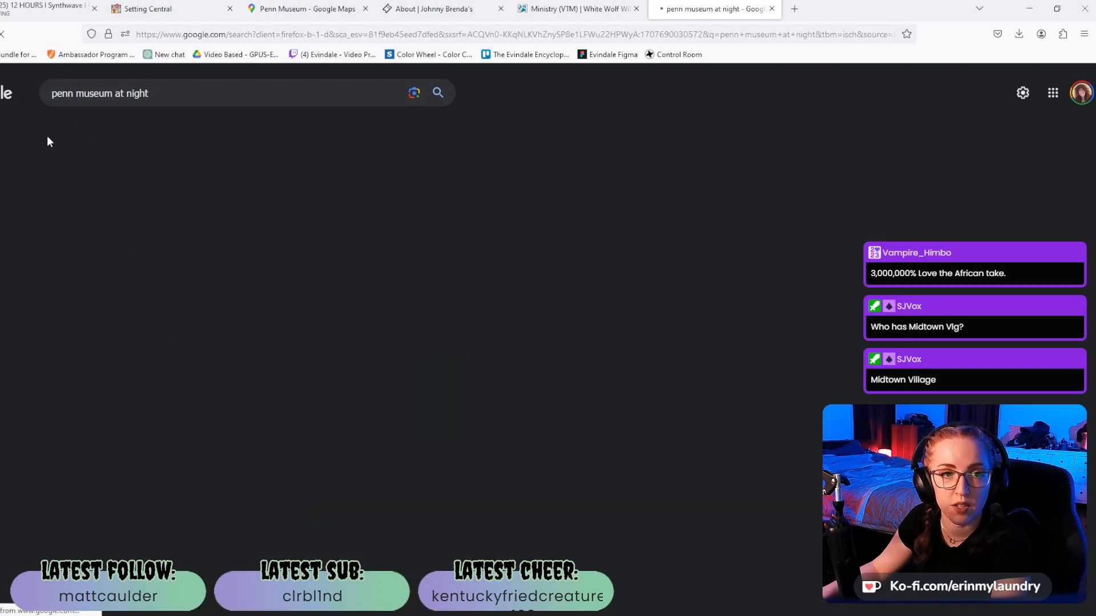
Switch to Google Maps, leave the Penn Museum photo view and search the map for "midtown village".
click(254, 9)
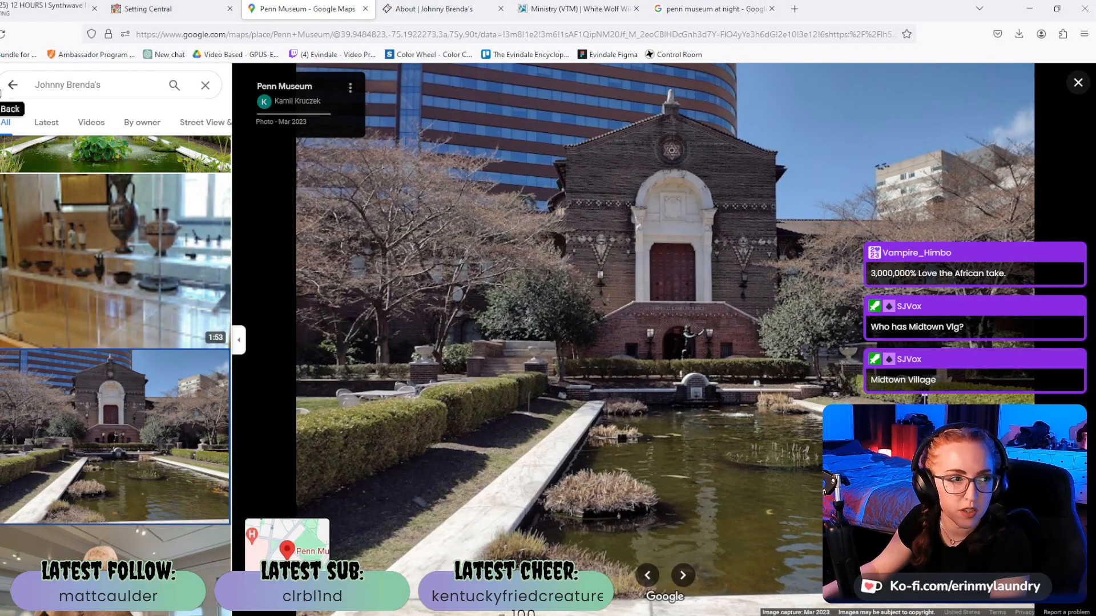
click(12, 92)
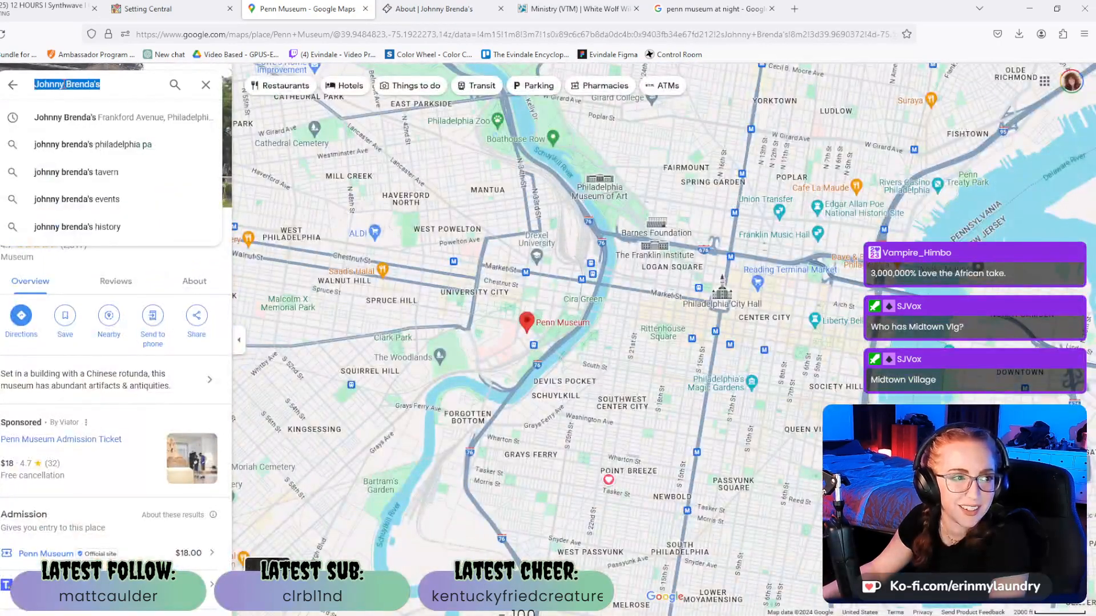
text(midtown village)
key(Return)
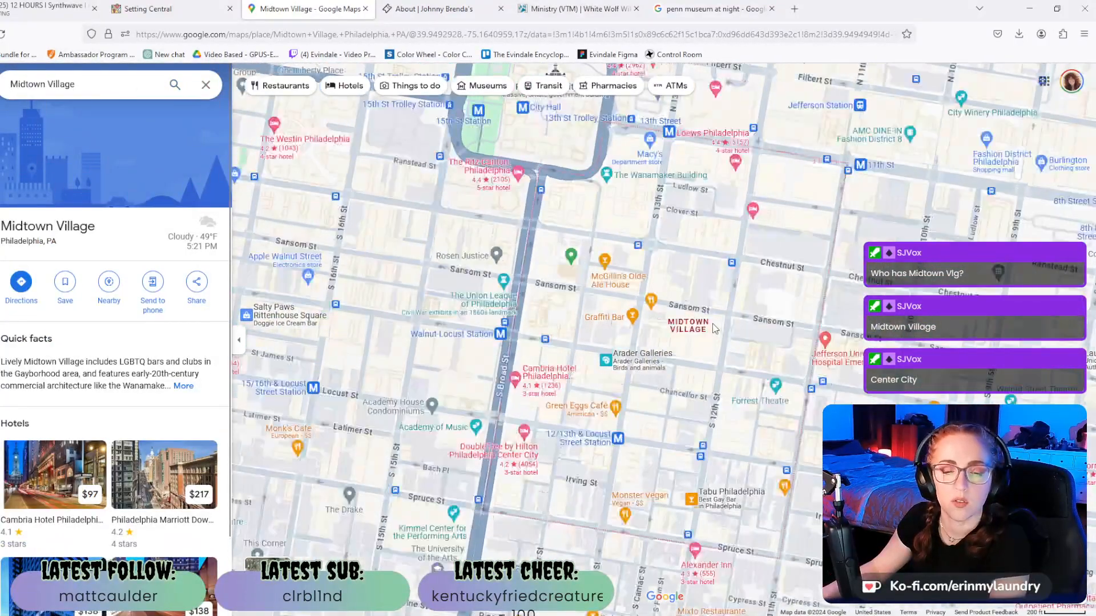
Examine the extent of Midtown Village and its surroundings in Center City, from street level out to the wider city.
scroll(713, 328, down, 4)
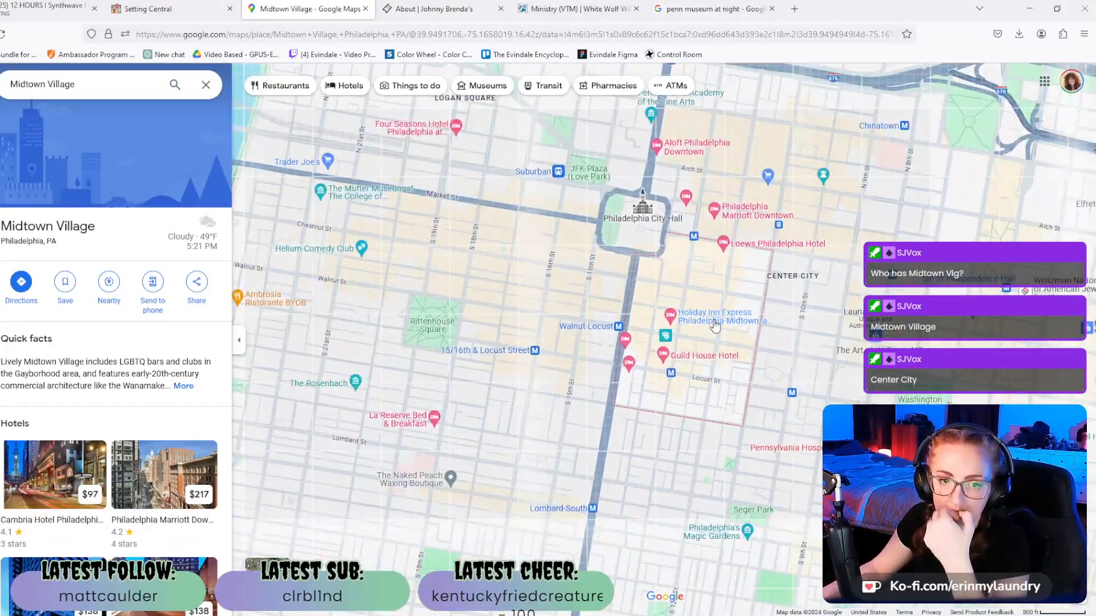
scroll(715, 324, up, 5)
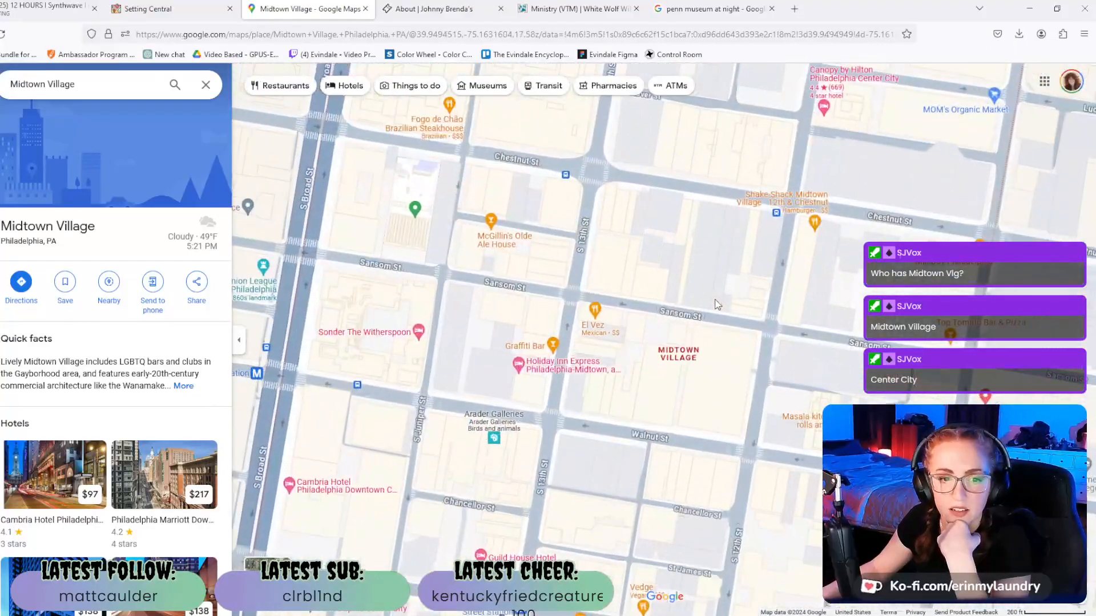
scroll(718, 304, up, 3)
scroll(690, 308, up, 2)
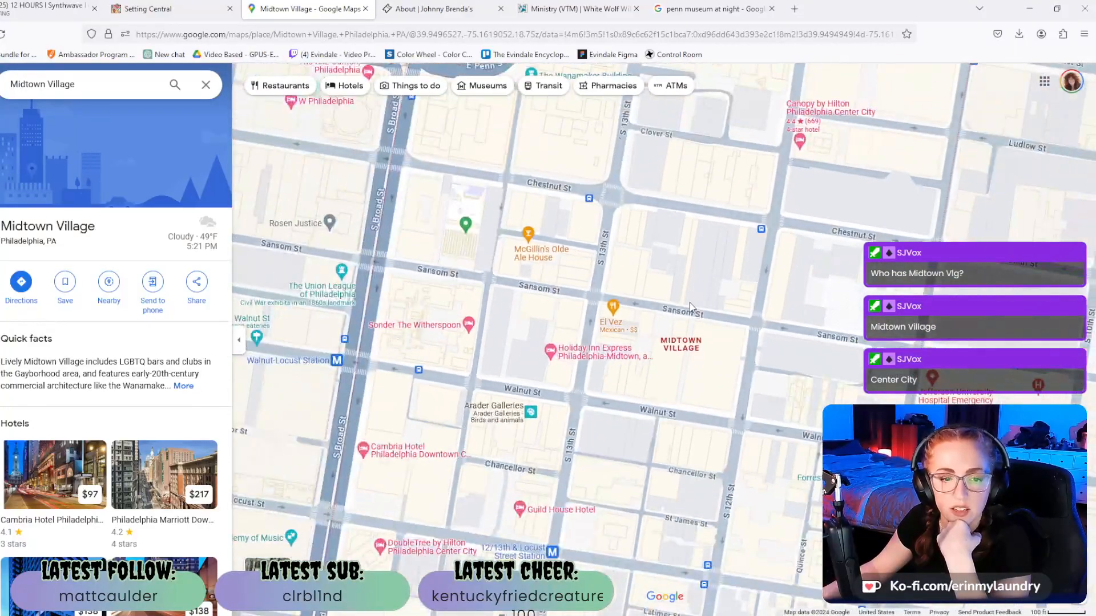
scroll(690, 306, down, 3)
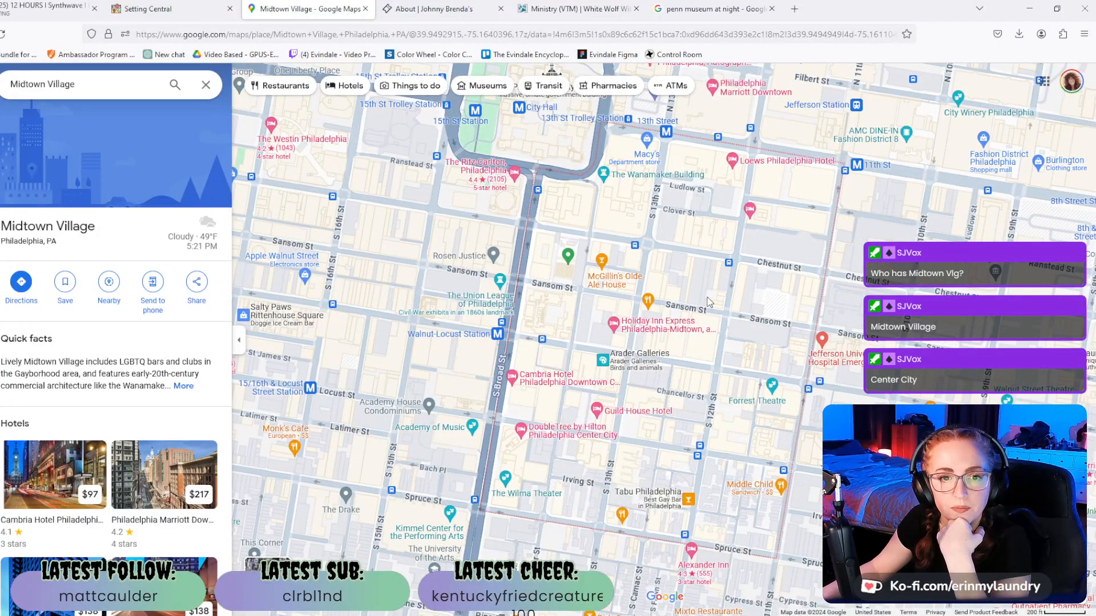
scroll(708, 302, down, 4)
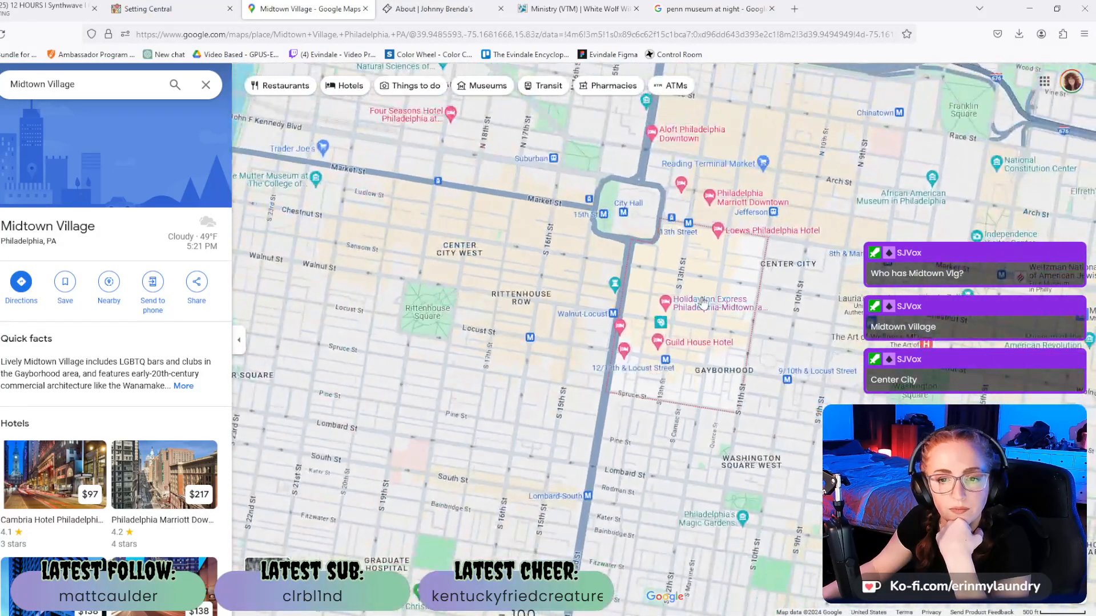
scroll(702, 303, down, 2)
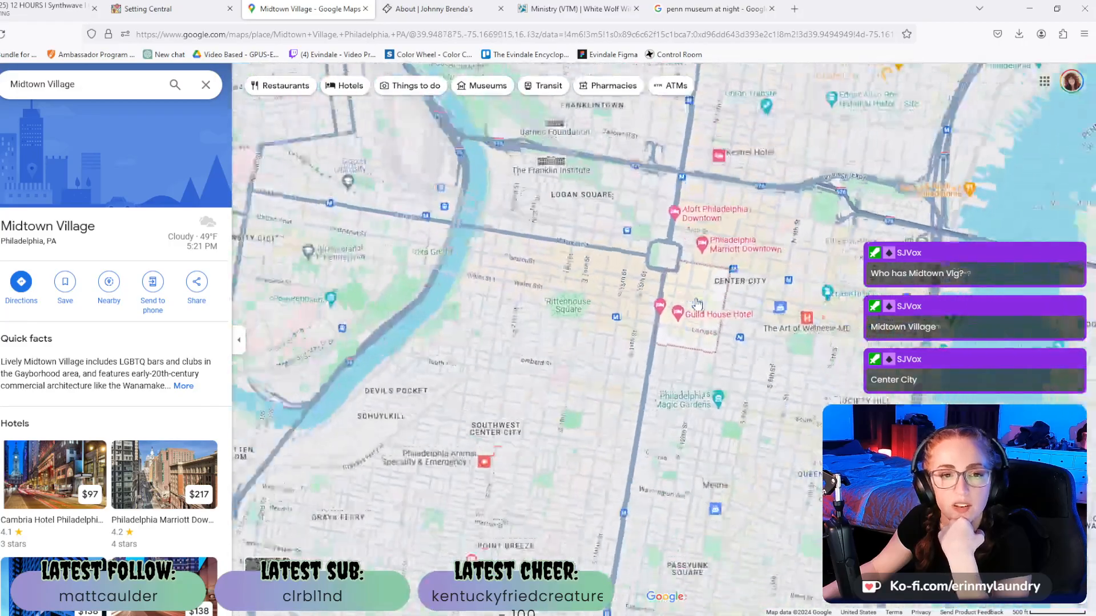
scroll(697, 303, down, 3)
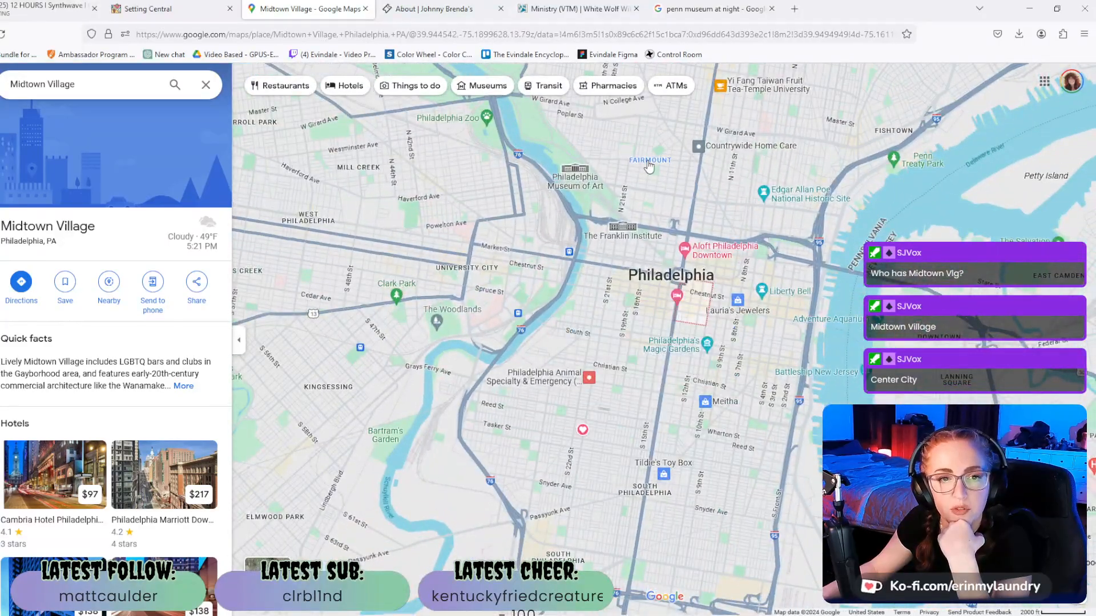
Examine the neighbourhoods along Broad Street, from North Philadelphia down to Passyunk Square and back up.
drag(653, 139, 620, 245)
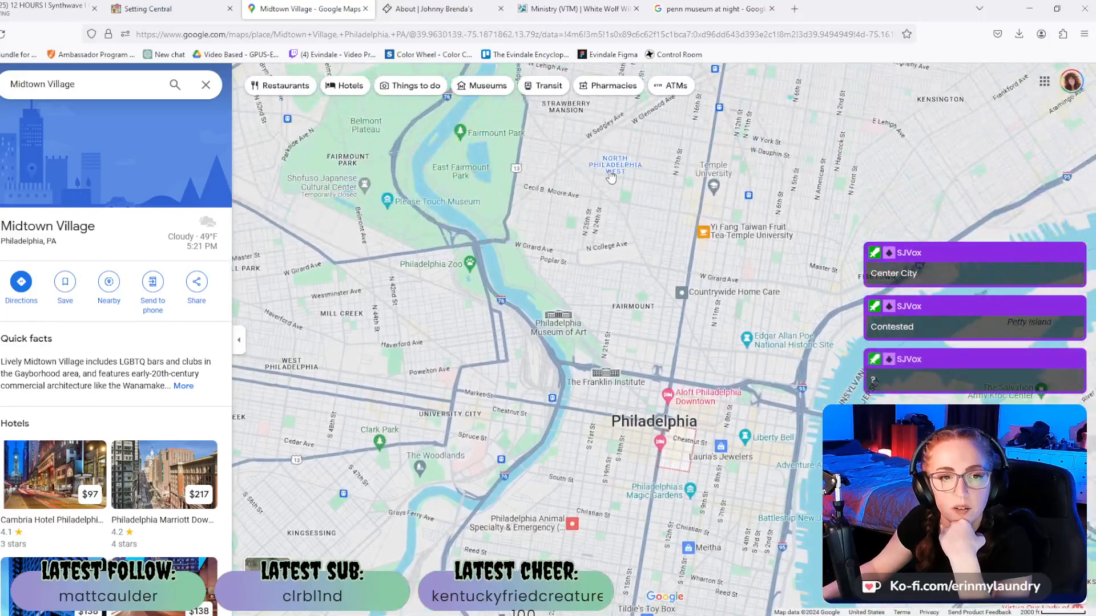
scroll(614, 258, up, 2)
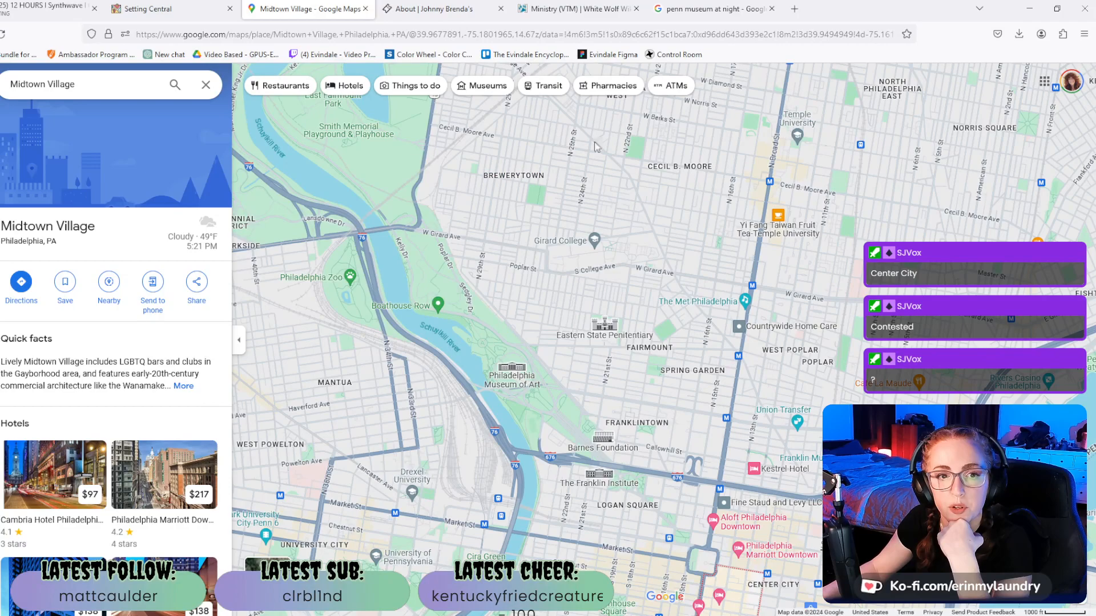
drag(685, 401, 669, 318)
drag(777, 466, 736, 210)
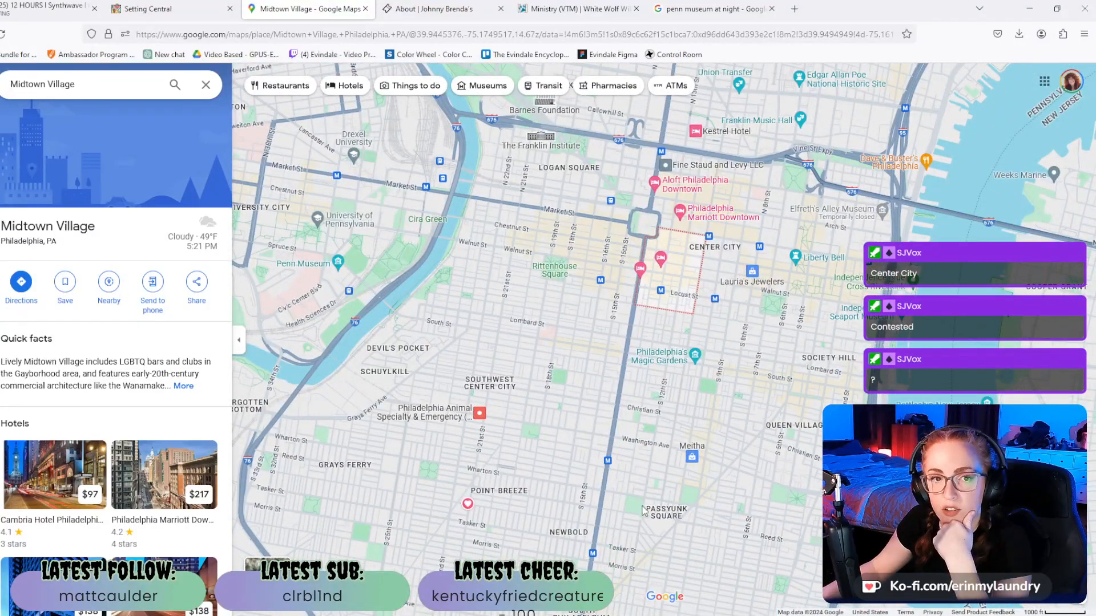
drag(654, 528, 638, 467)
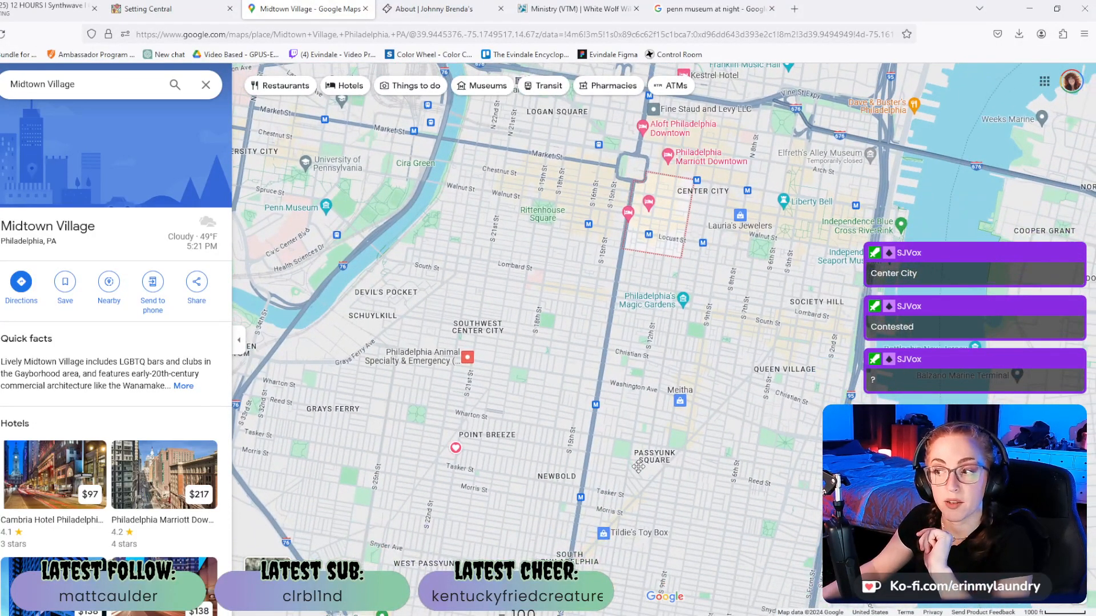
drag(738, 193, 716, 454)
drag(723, 299, 727, 420)
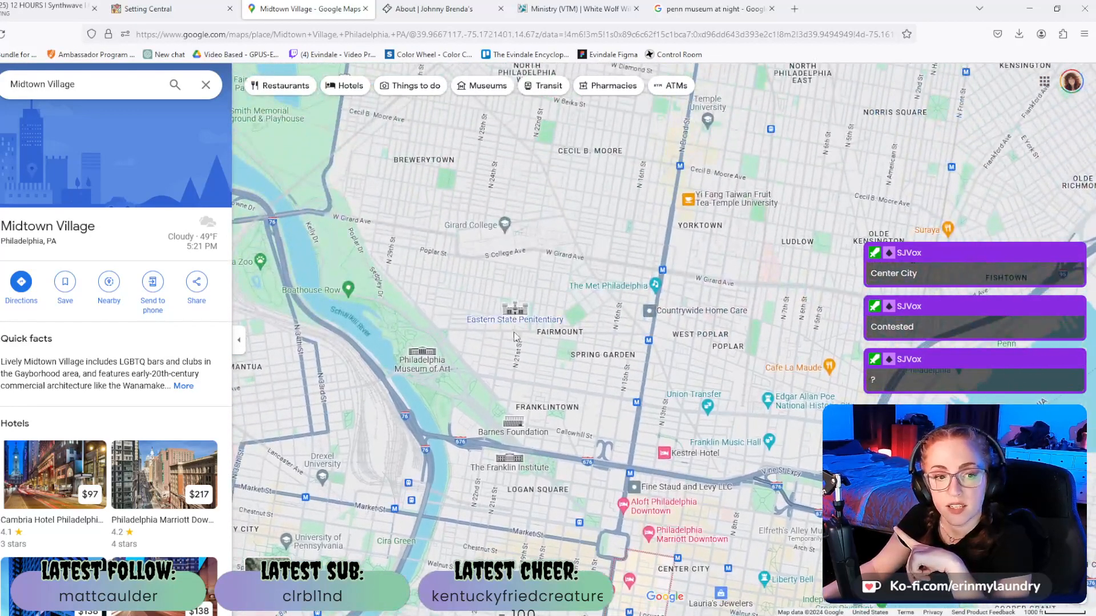
drag(421, 222, 417, 299)
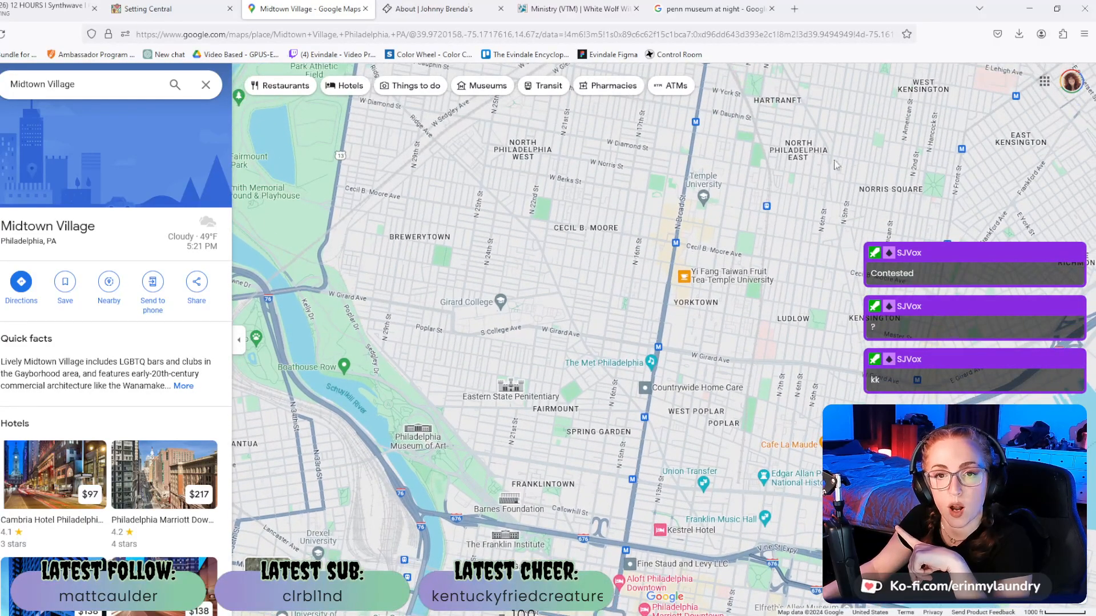
drag(488, 185, 448, 328)
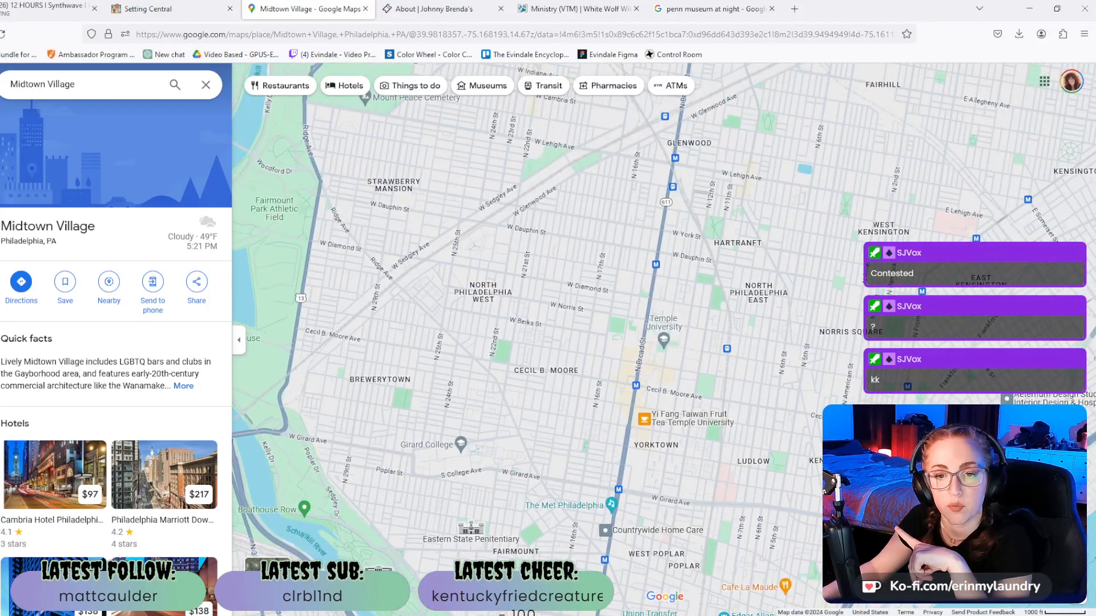
Examine the Kensington, Fishtown and northeastern districts, returning through North Philadelphia to Center City and the Penn Museum area.
drag(797, 451, 501, 370)
drag(945, 154, 790, 282)
drag(605, 426, 803, 246)
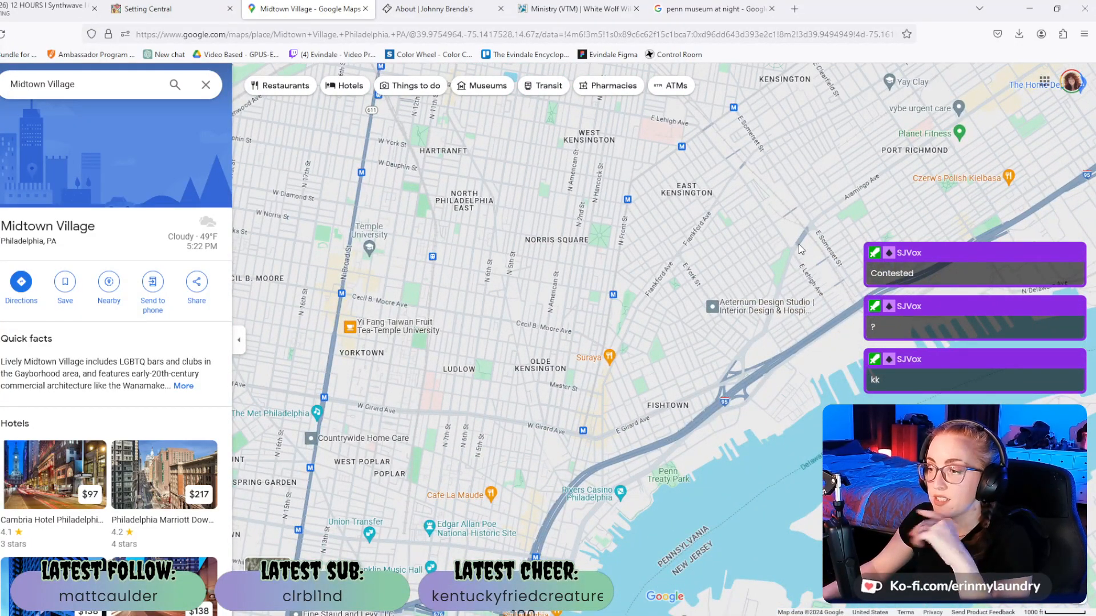
drag(626, 313, 898, 265)
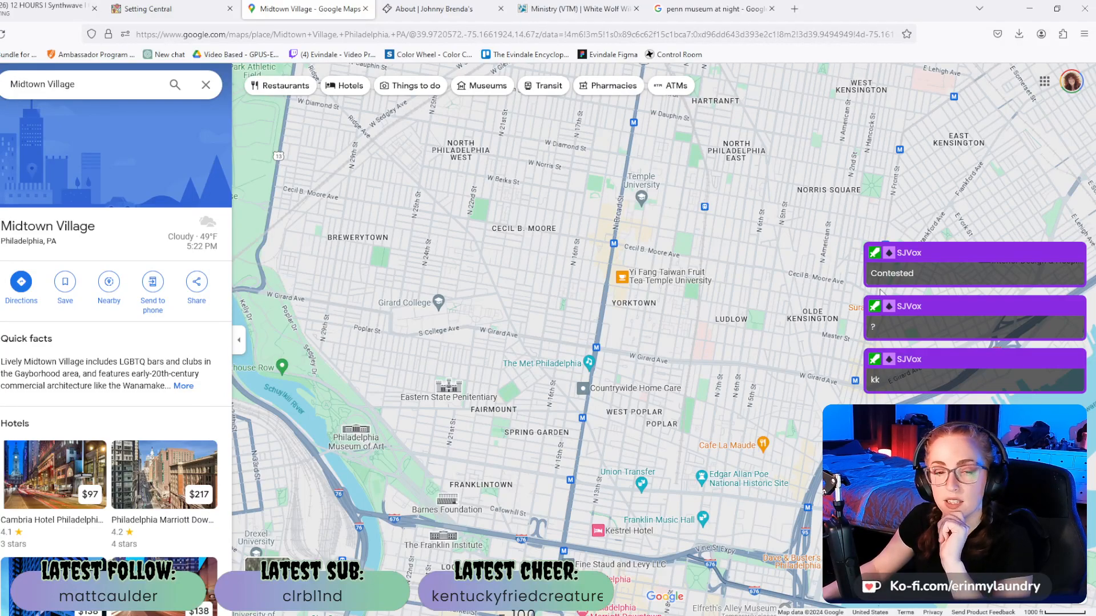
drag(820, 253, 544, 534)
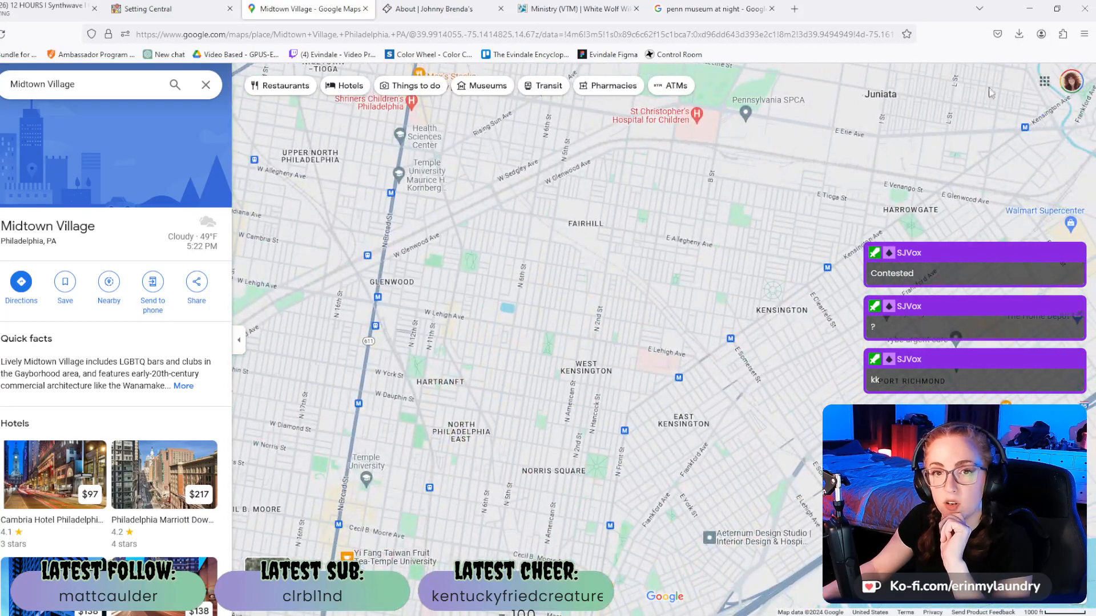
drag(645, 496, 823, 224)
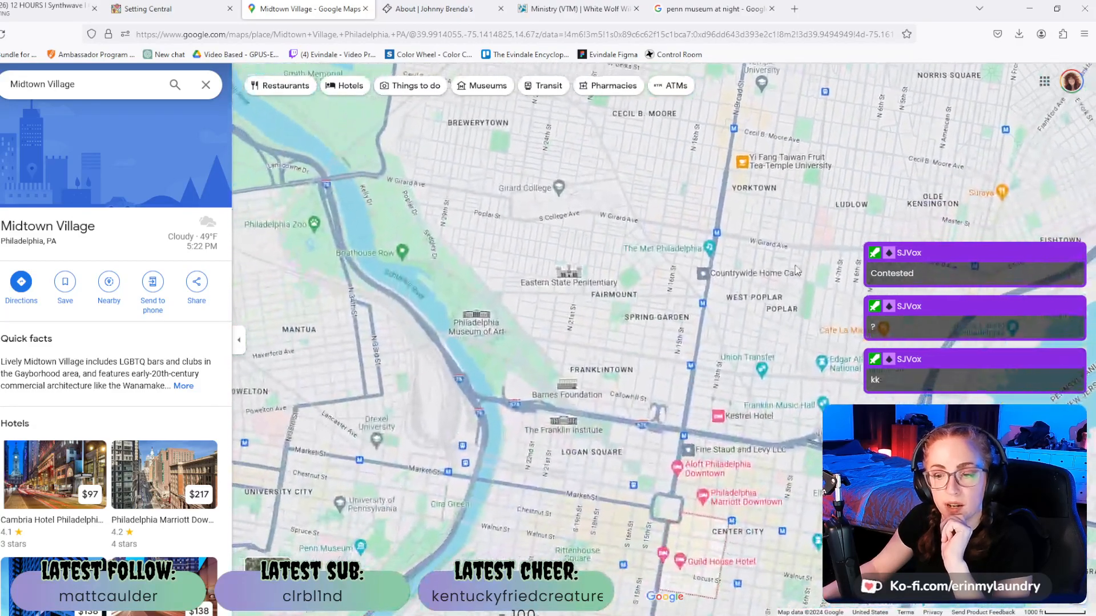
drag(940, 205, 681, 446)
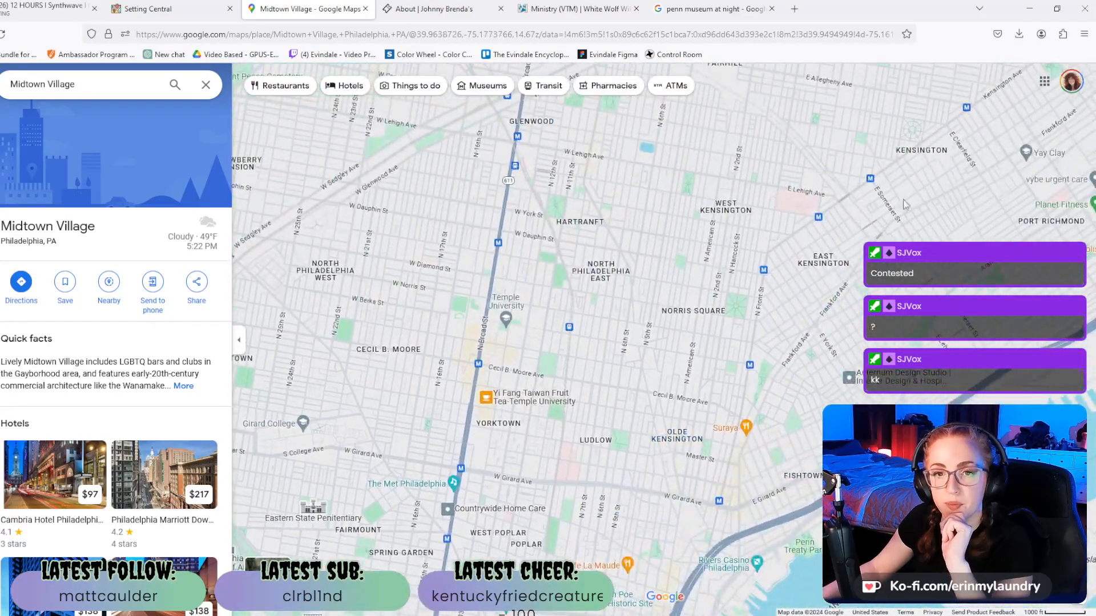
drag(969, 176, 758, 370)
drag(955, 88, 868, 235)
drag(892, 148, 797, 294)
drag(1015, 86, 766, 399)
drag(803, 268, 706, 289)
drag(791, 194, 700, 339)
drag(867, 91, 844, 189)
drag(723, 446, 879, 245)
drag(593, 450, 827, 188)
drag(542, 486, 699, 314)
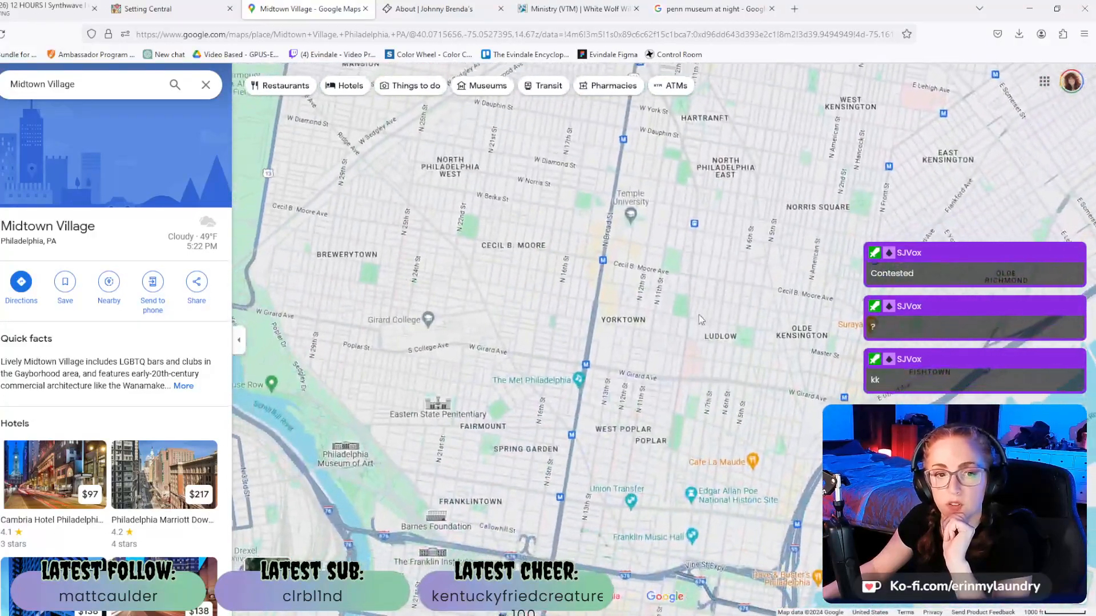
drag(642, 446, 699, 456)
drag(601, 486, 694, 151)
drag(518, 556, 468, 481)
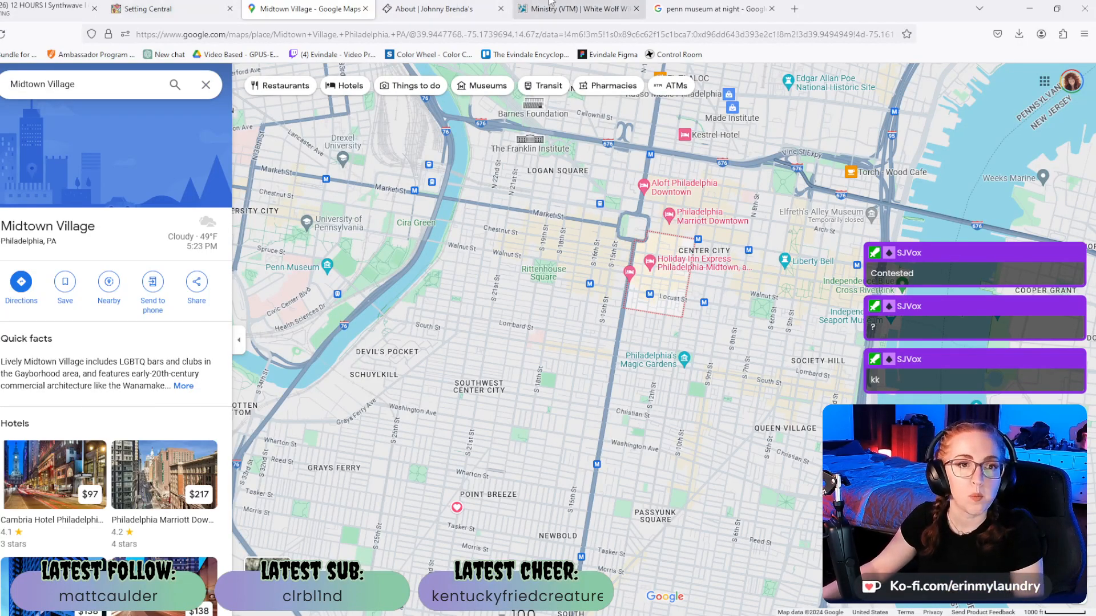
Return to the "penn museum at night" image results and preview the lit exterior photos and the Julian Tours sphinx gallery photo.
click(713, 9)
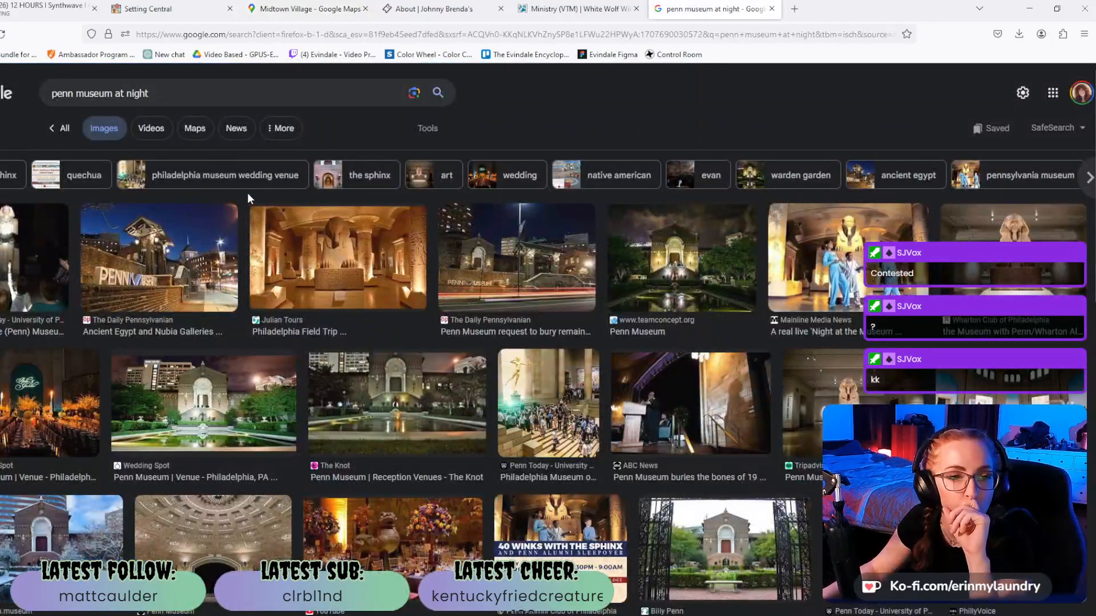
click(672, 255)
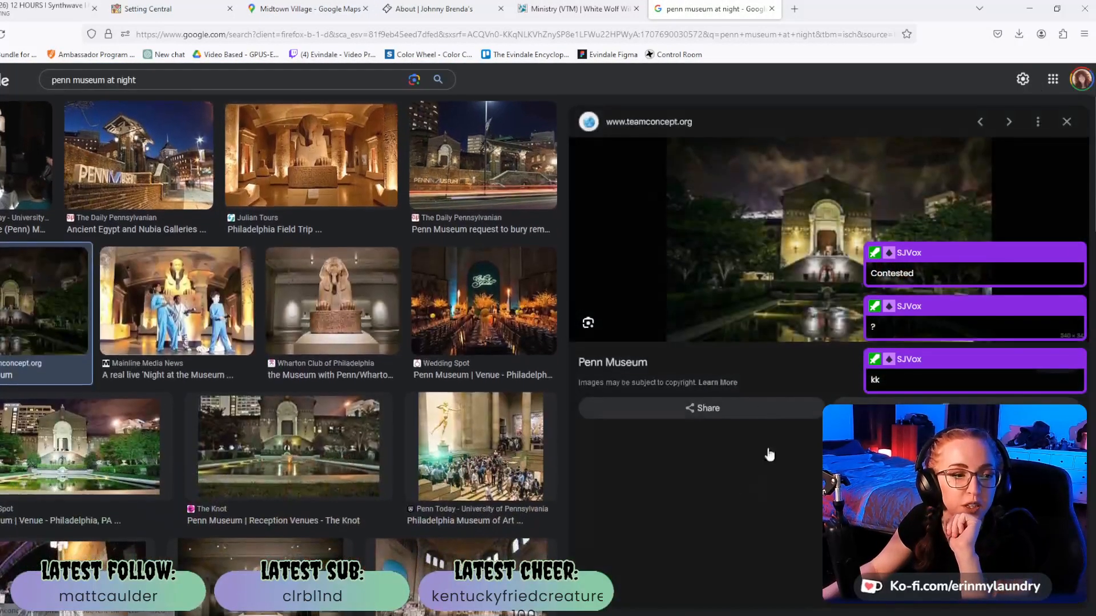
click(95, 445)
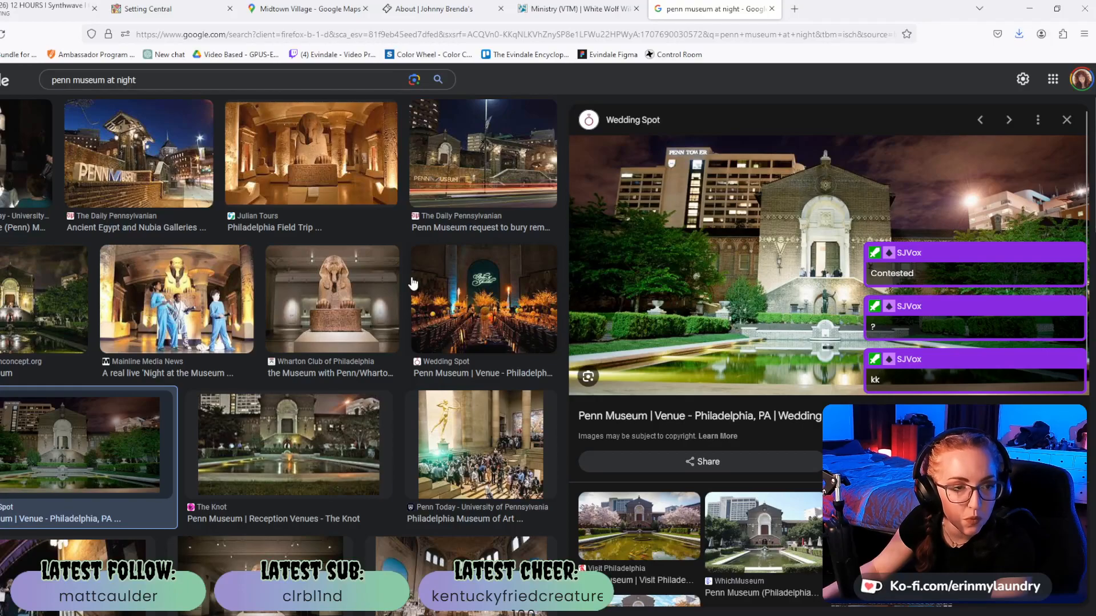
click(293, 174)
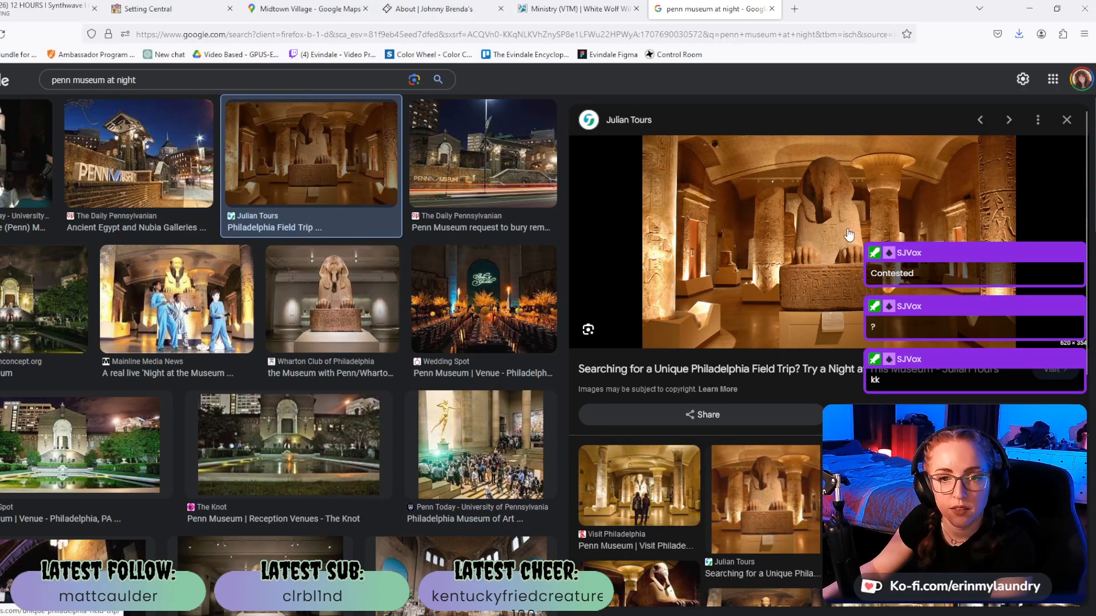
Browse further image results and preview the museum's "Host an Event" auditorium photo and the related domed hall photo from its annual report.
scroll(791, 326, down, 1)
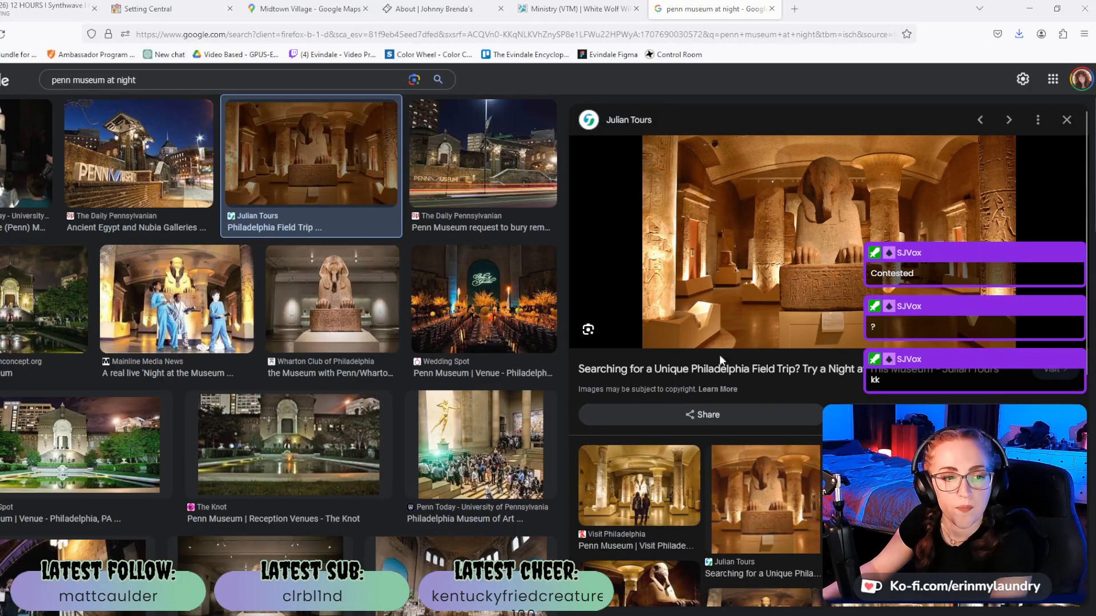
scroll(388, 371, down, 6)
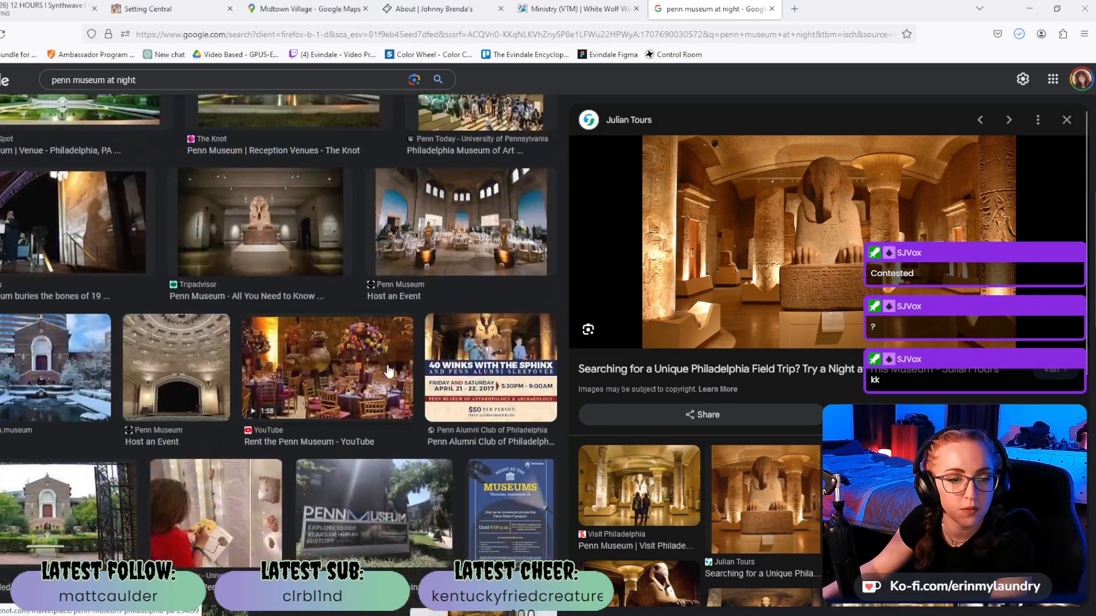
click(176, 366)
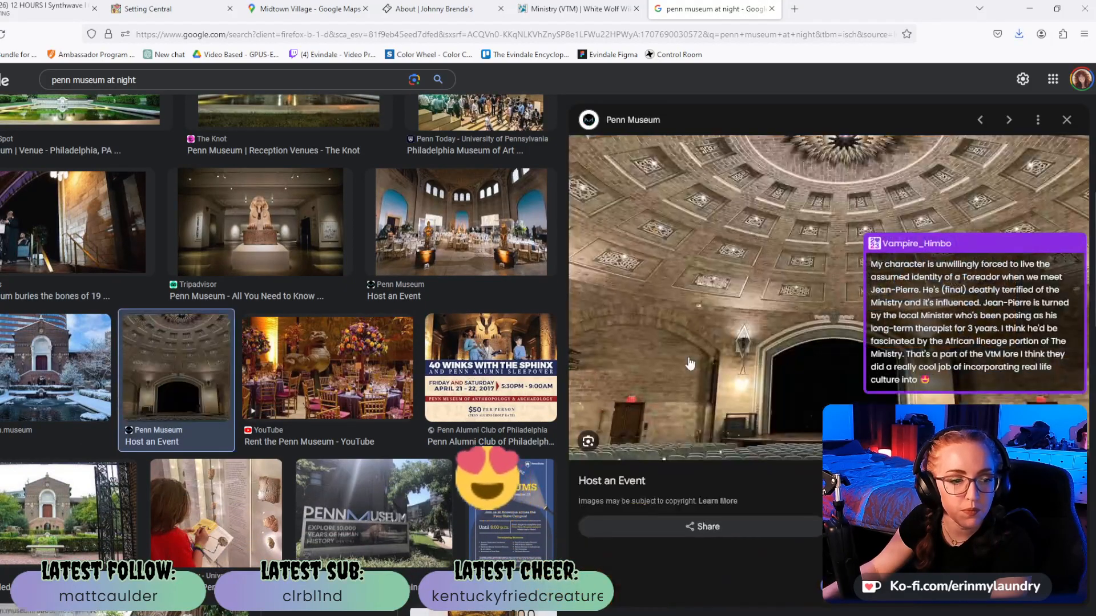
scroll(724, 201, down, 5)
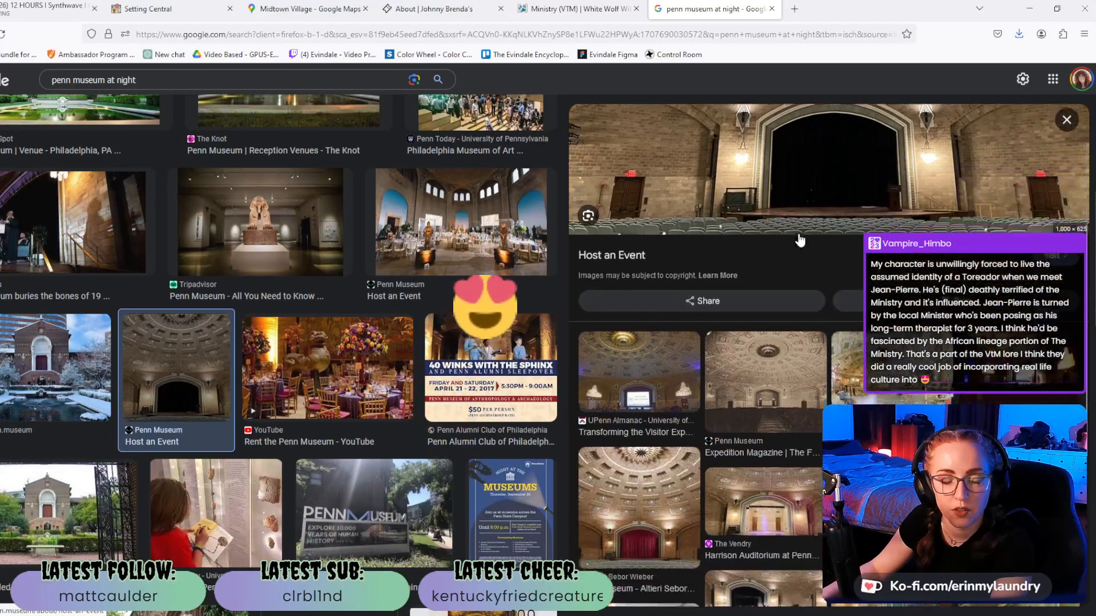
click(851, 337)
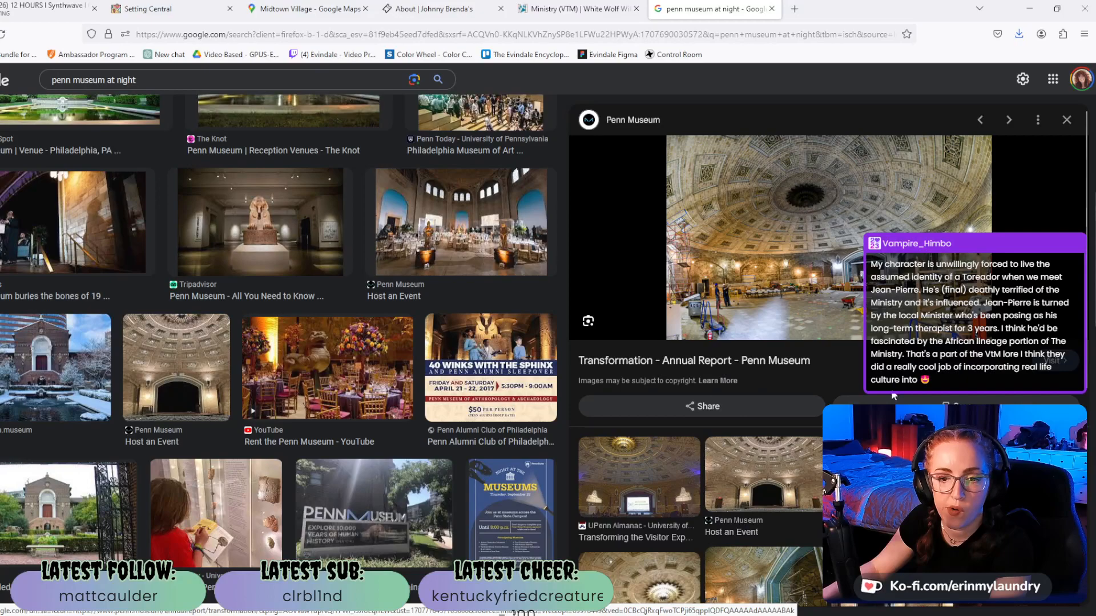
click(721, 516)
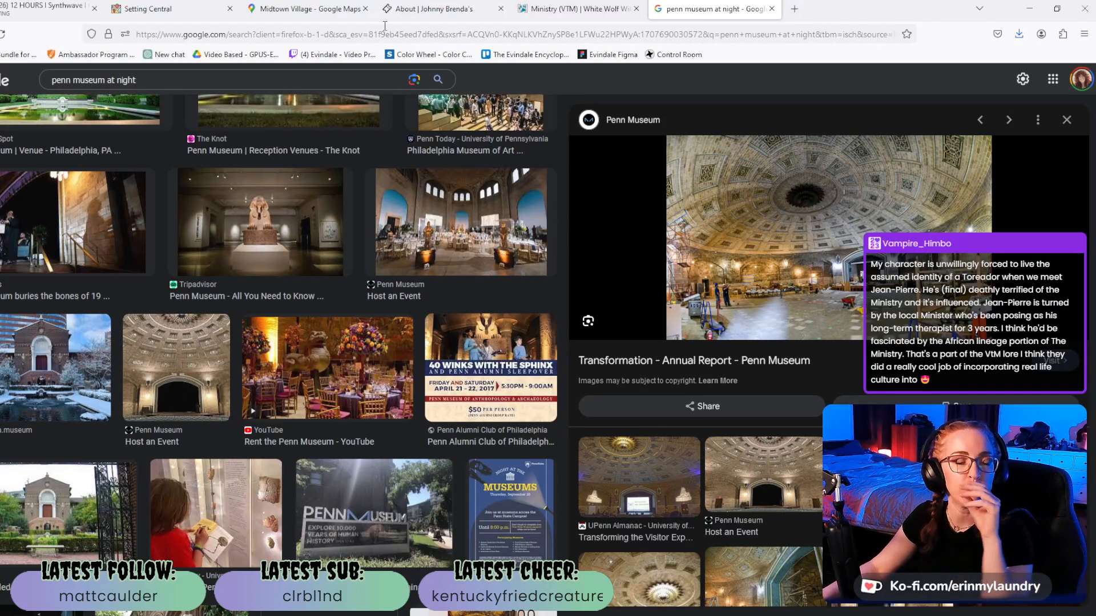
In the Penn Museum entry in Notion, attach the lit exterior, sphinx gallery and domed hall photos under Files & media.
click(169, 7)
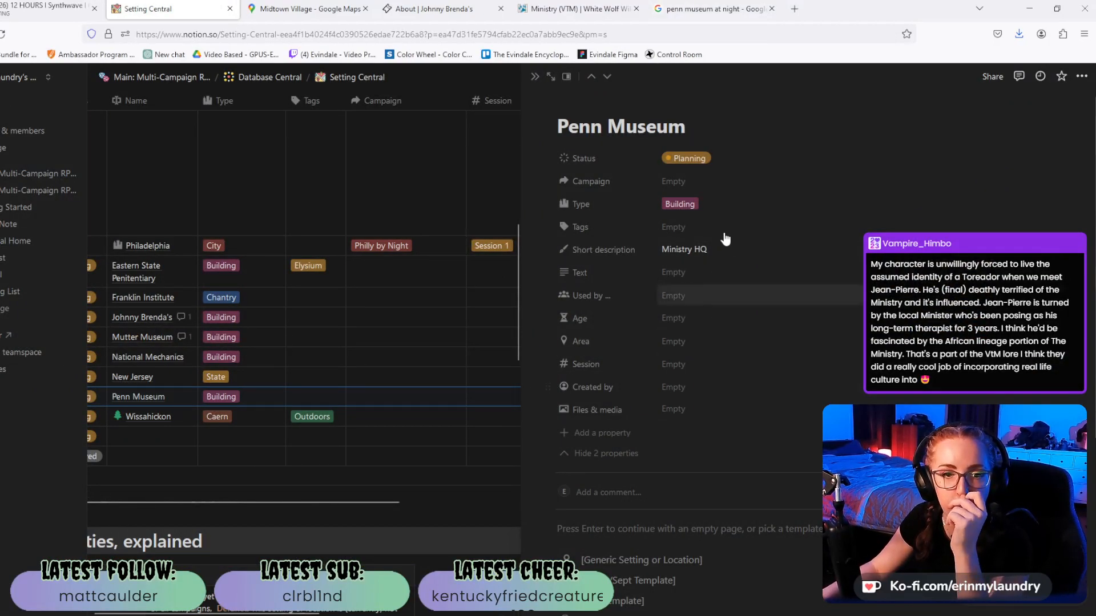
click(682, 411)
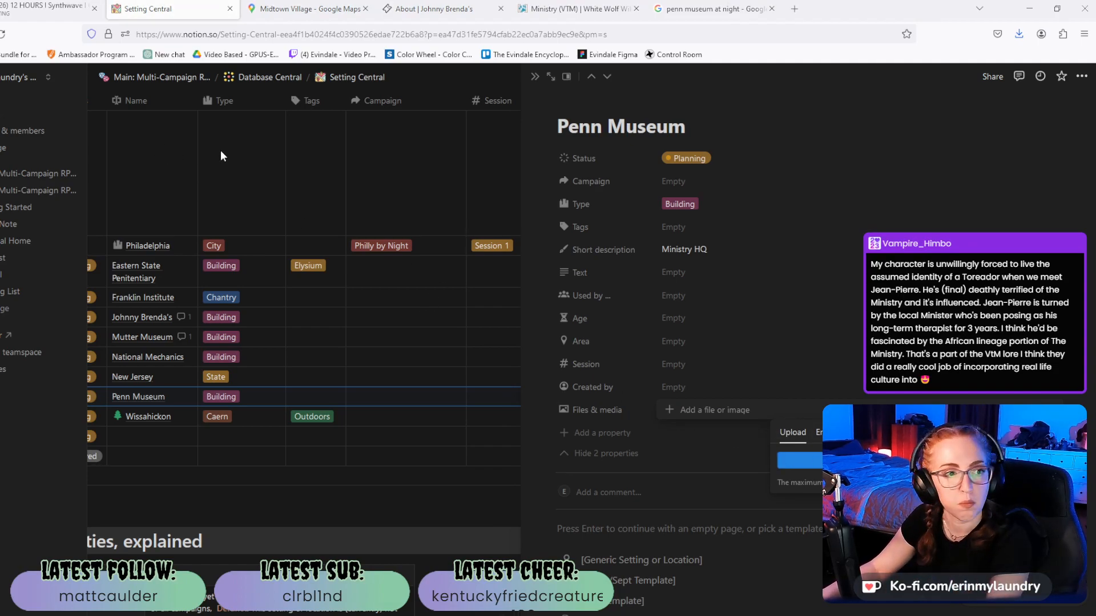
click(725, 515)
click(685, 411)
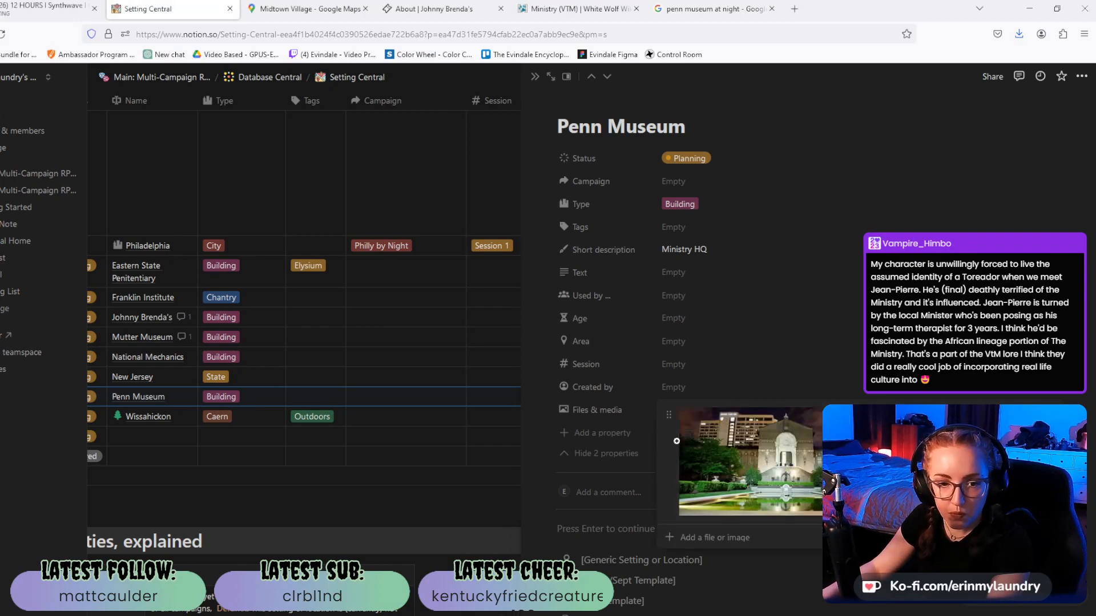
click(673, 539)
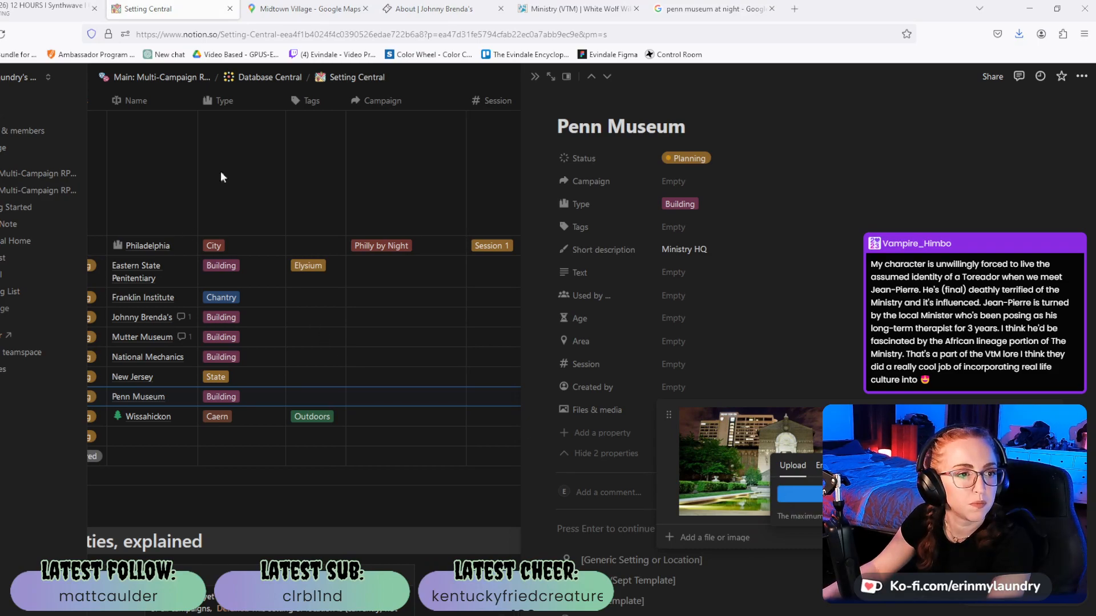
click(202, 129)
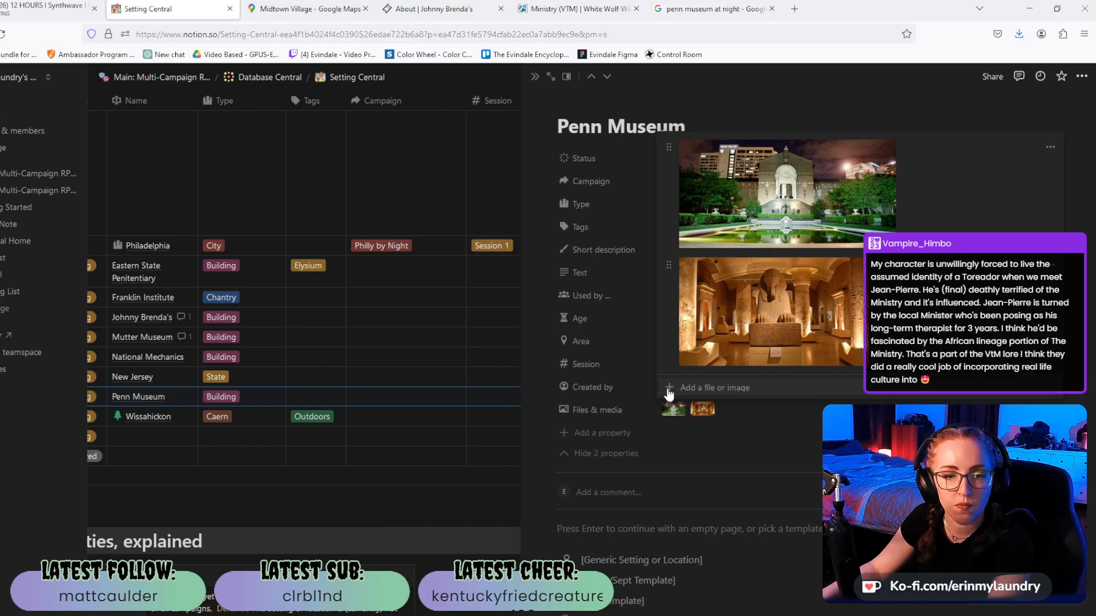
click(669, 392)
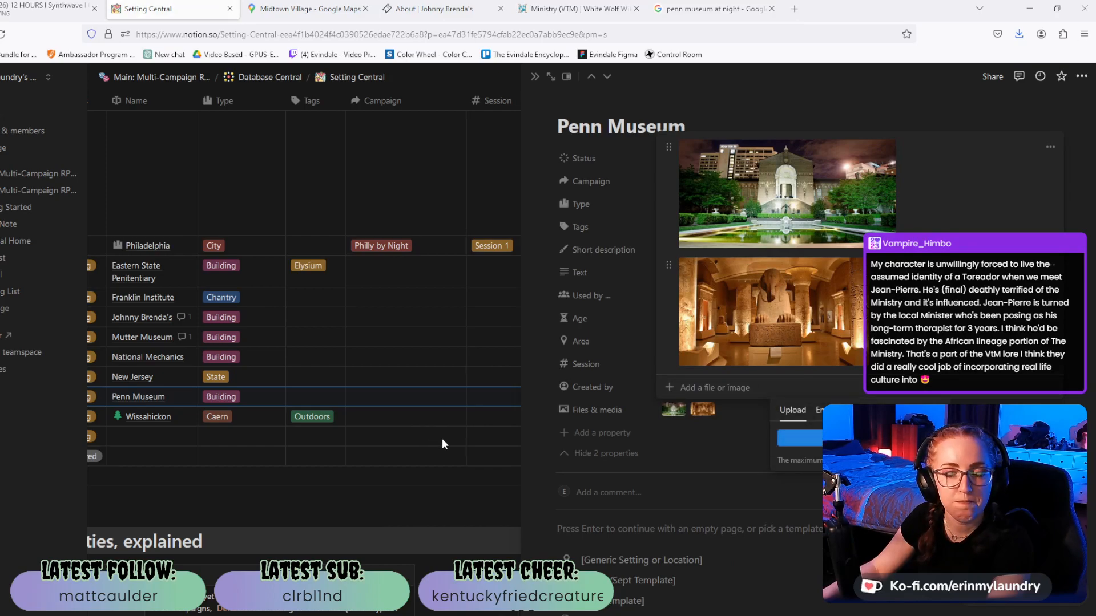
click(98, 147)
click(626, 244)
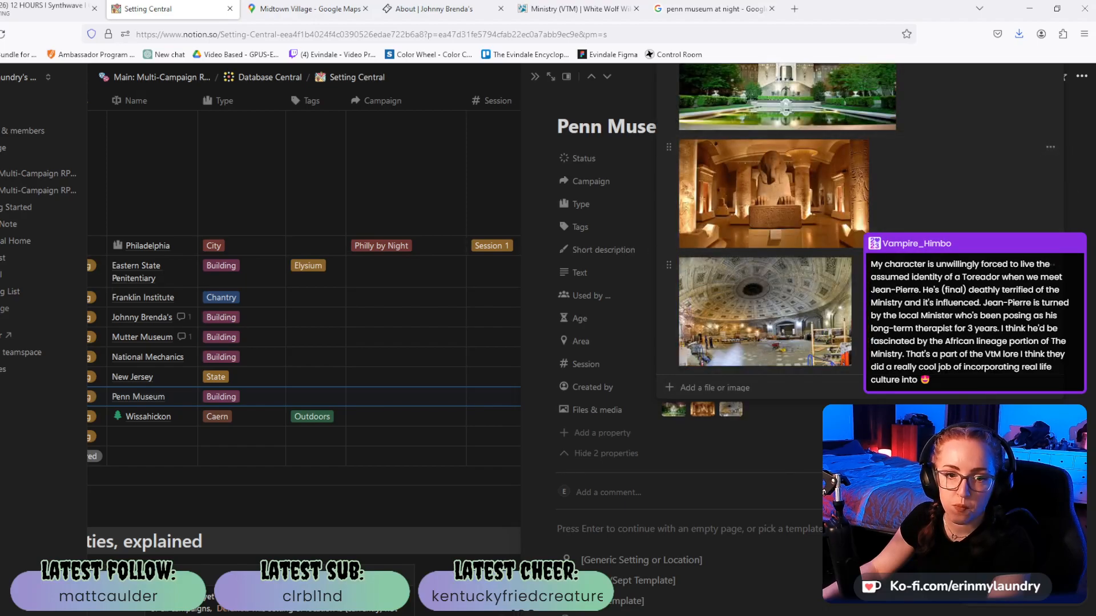
click(734, 443)
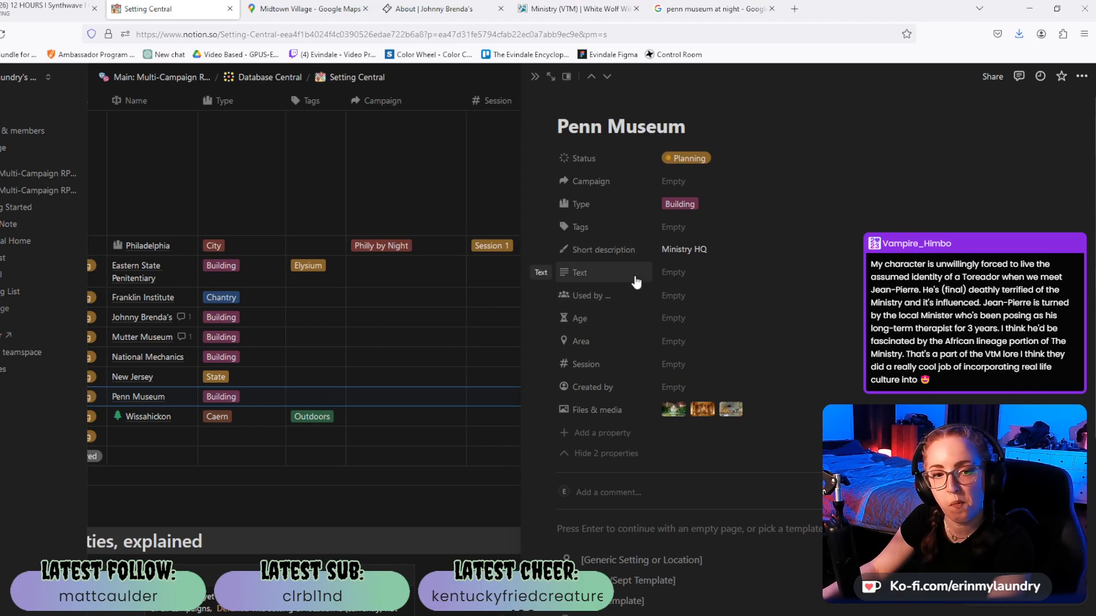
Set the Penn Museum's Used by property to a new Ministry option and its Campaign to Philly by Night.
click(676, 294)
text(Ministry)
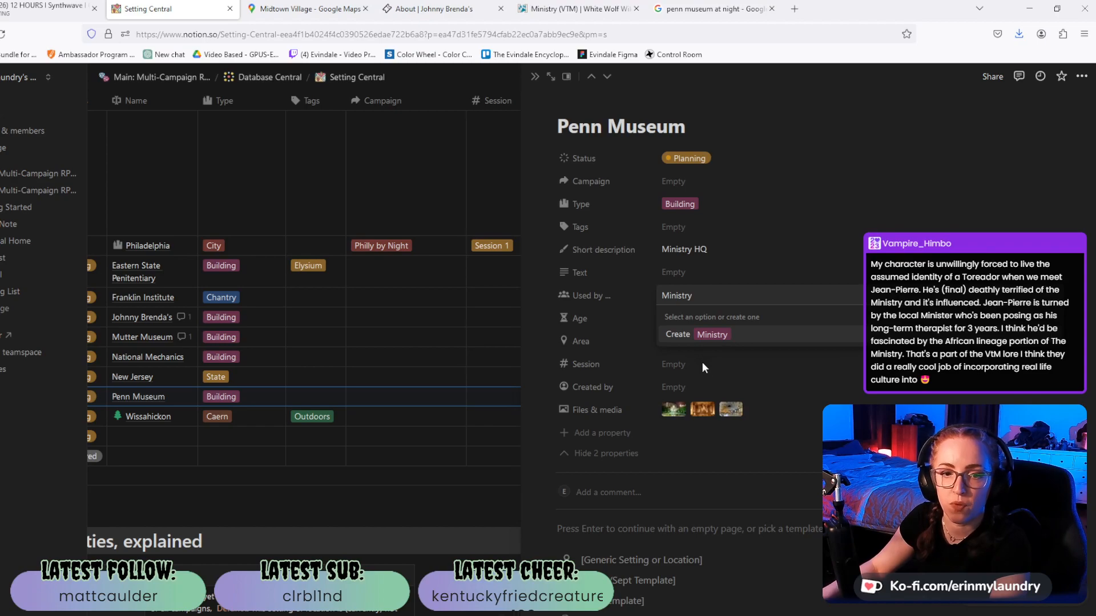
click(718, 338)
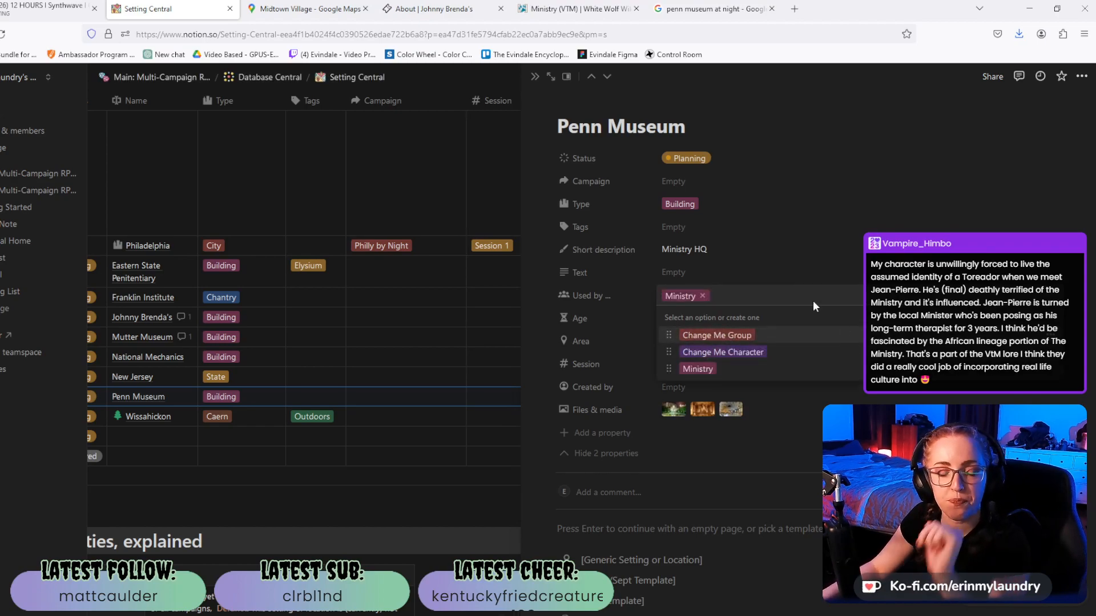
click(803, 250)
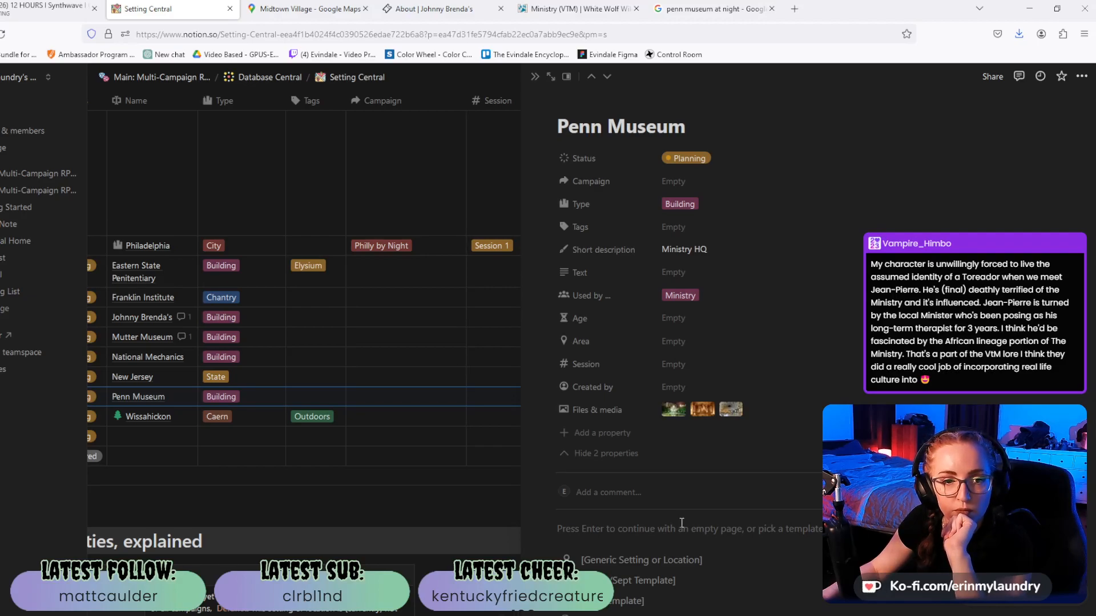
click(679, 181)
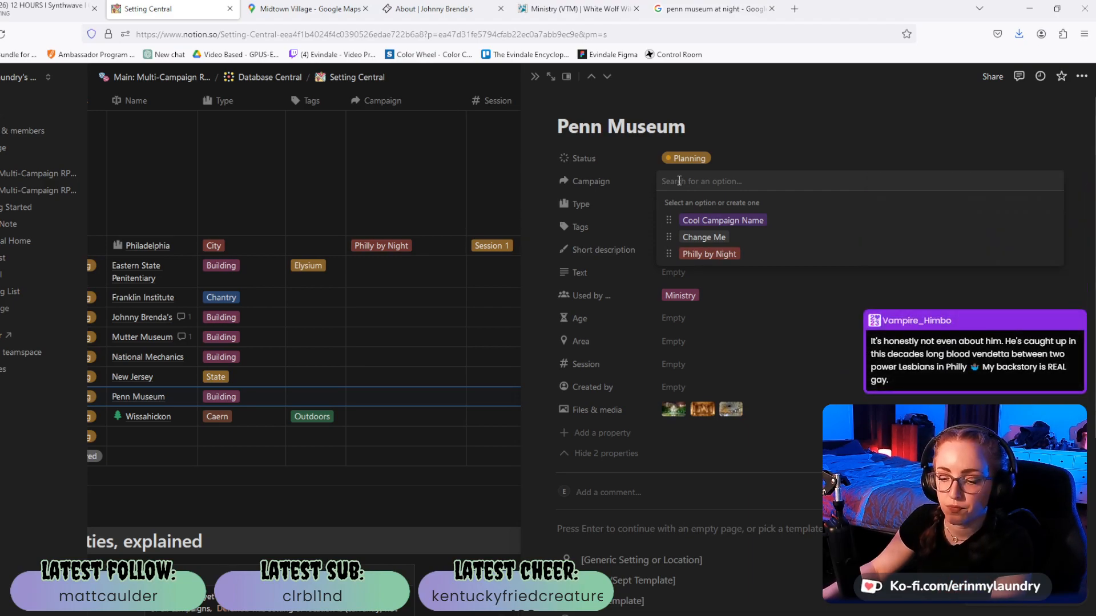
click(728, 254)
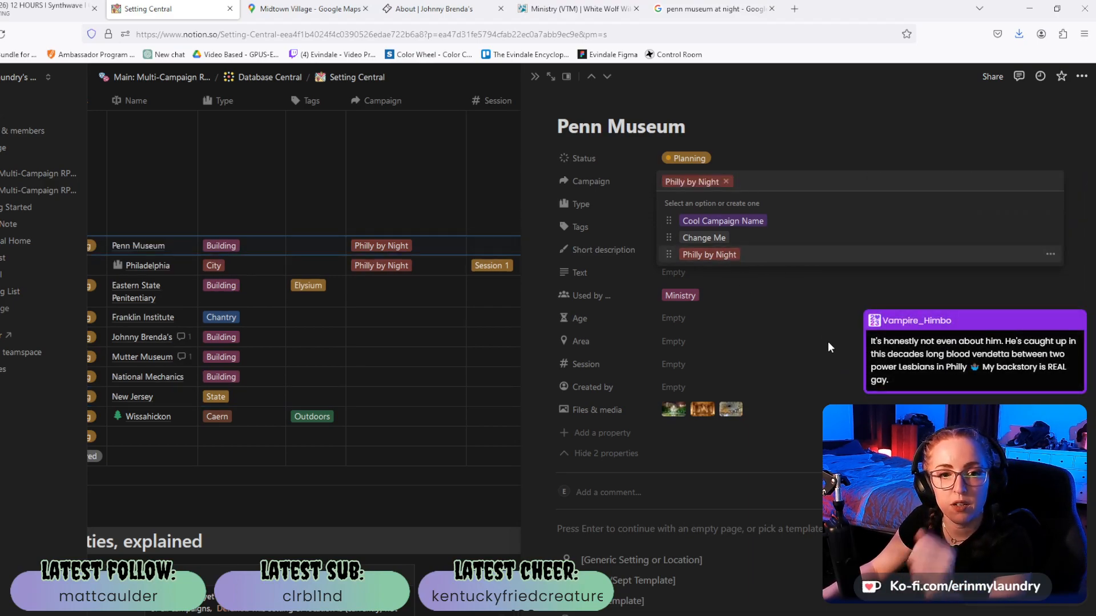
click(827, 340)
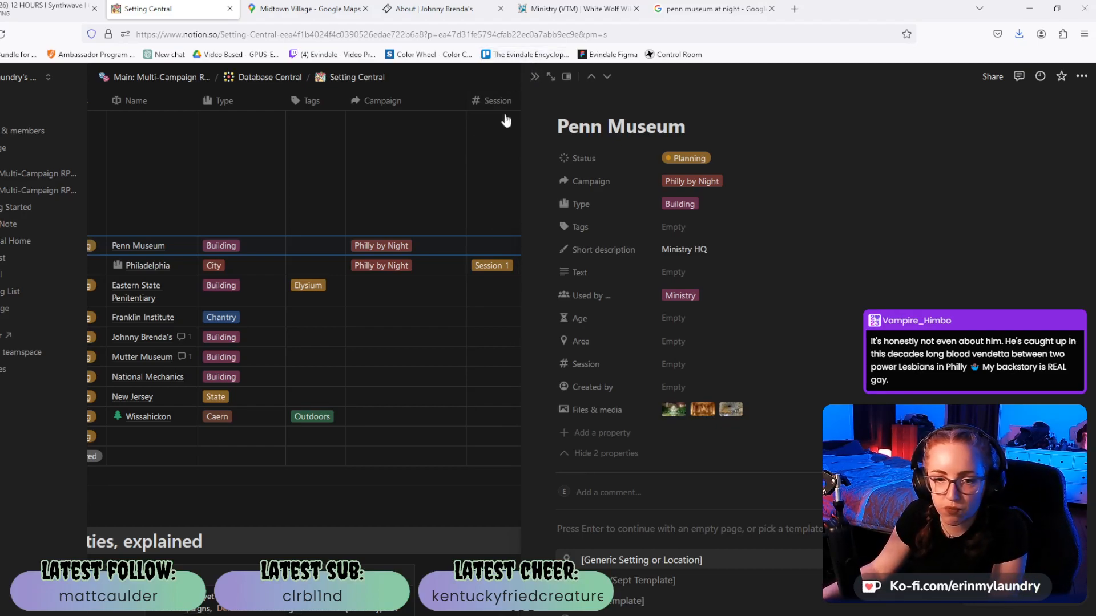
In the Johnny Brenda's entry, delete the "Brujah spot" comment and set the Campaign to Philly by Night.
click(533, 77)
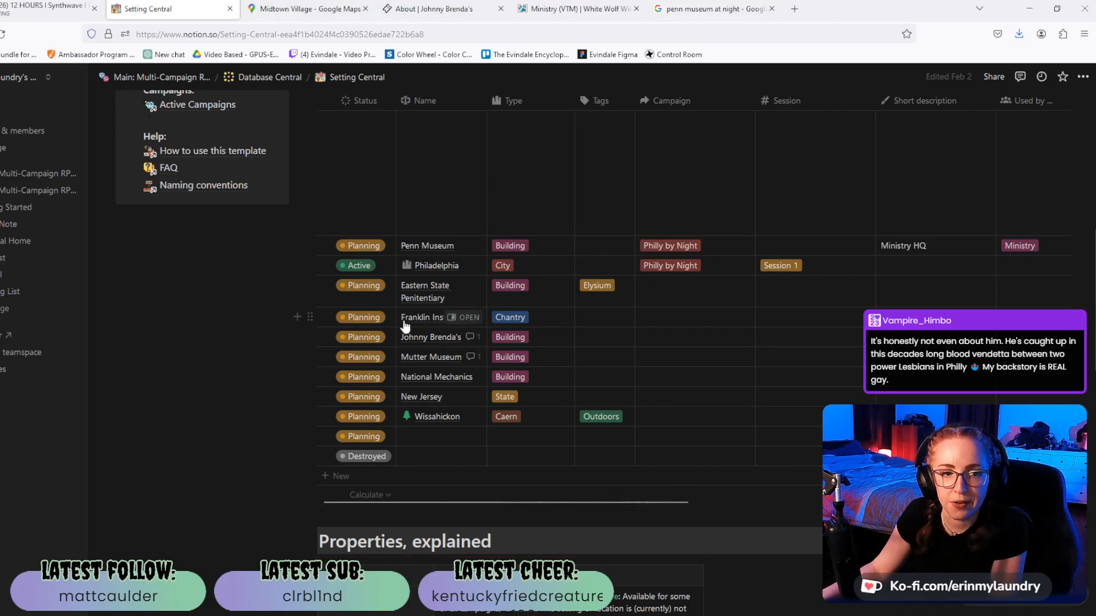
click(455, 339)
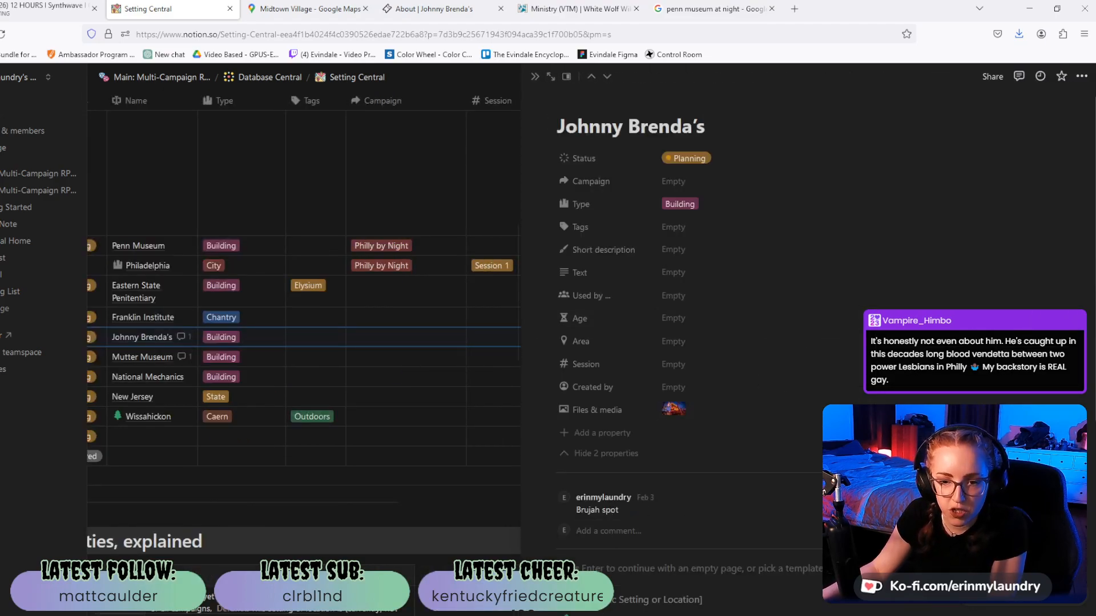
click(971, 531)
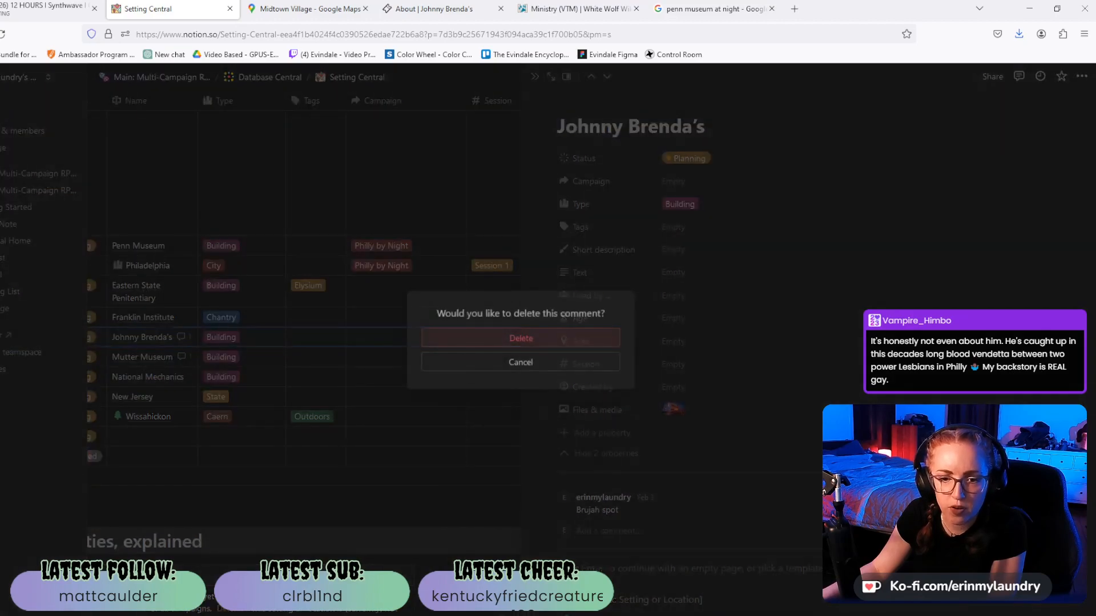
click(551, 343)
click(669, 181)
click(713, 254)
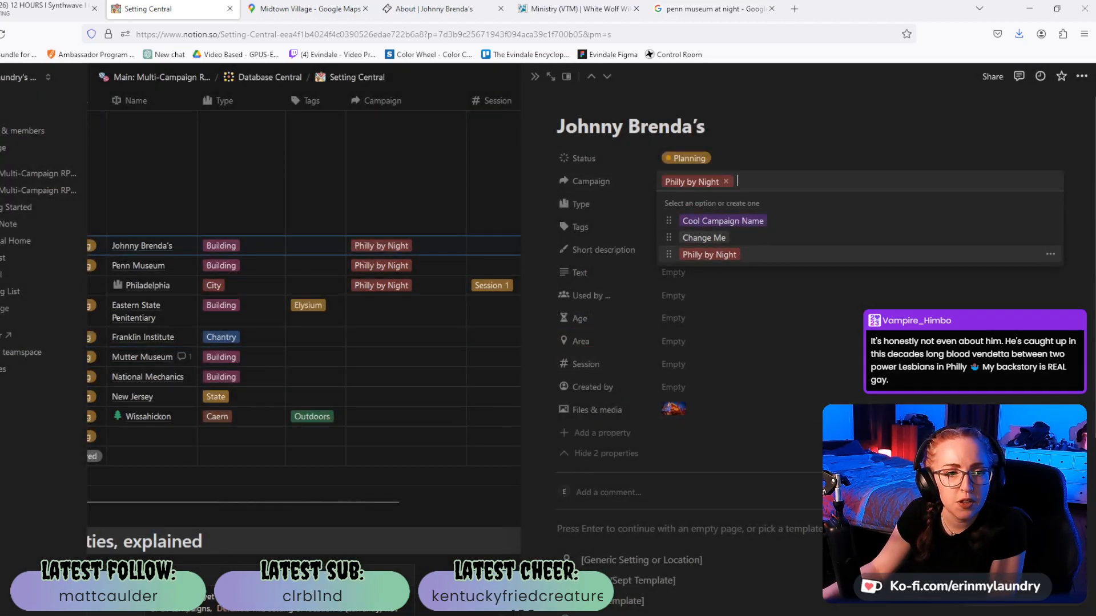
click(676, 276)
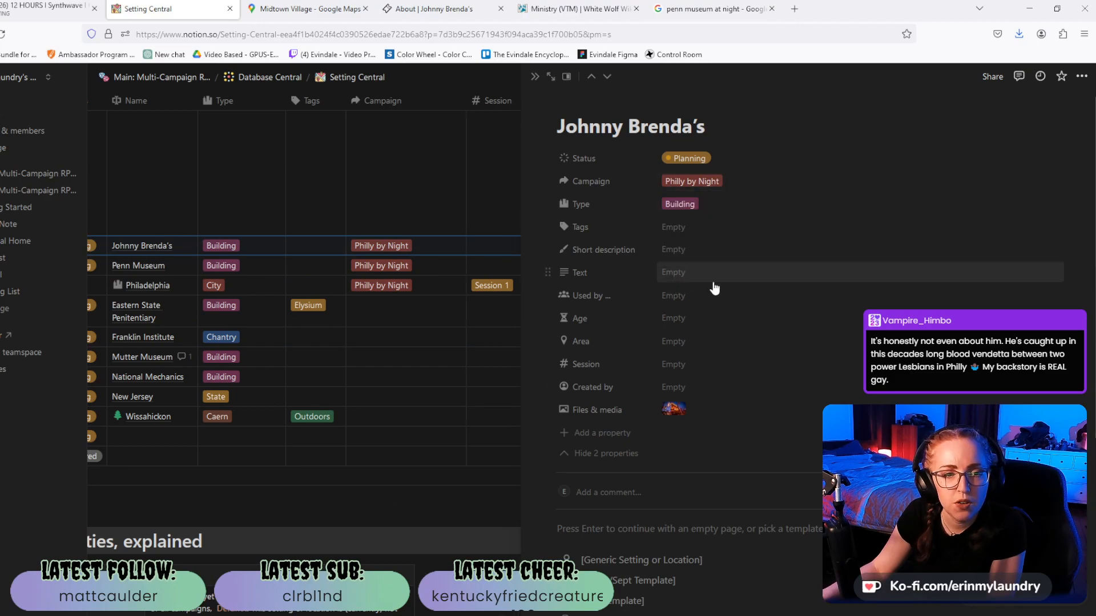
Enter "dive bar" as Johnny Brenda's short description and "- popular with Brujah, Gangrel, and Toreador" as its Text property.
click(691, 251)
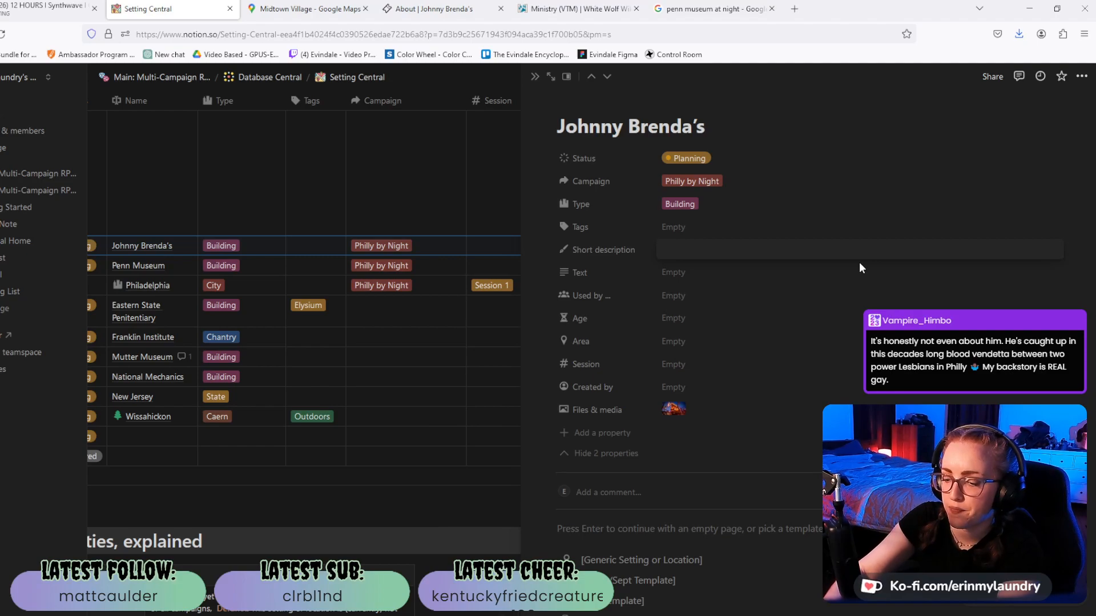
text(dive bar)
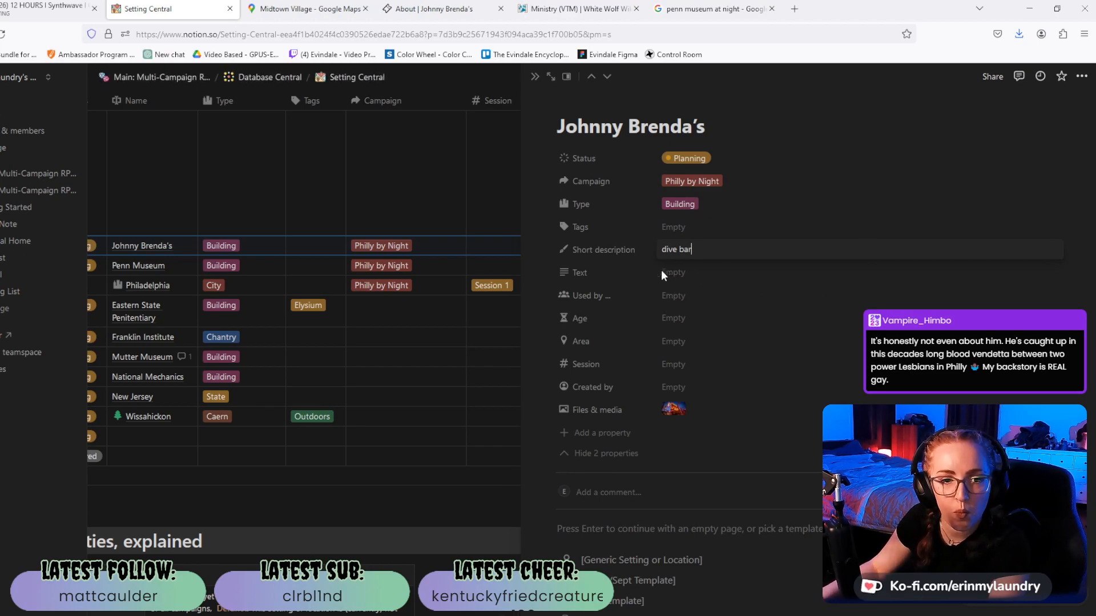
click(752, 274)
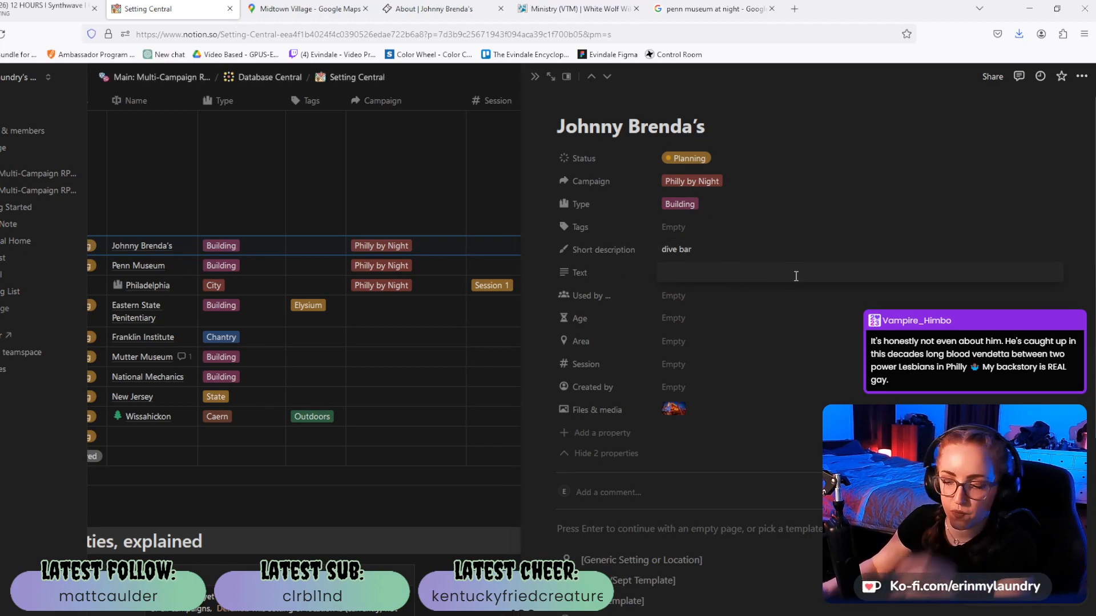
text(-)
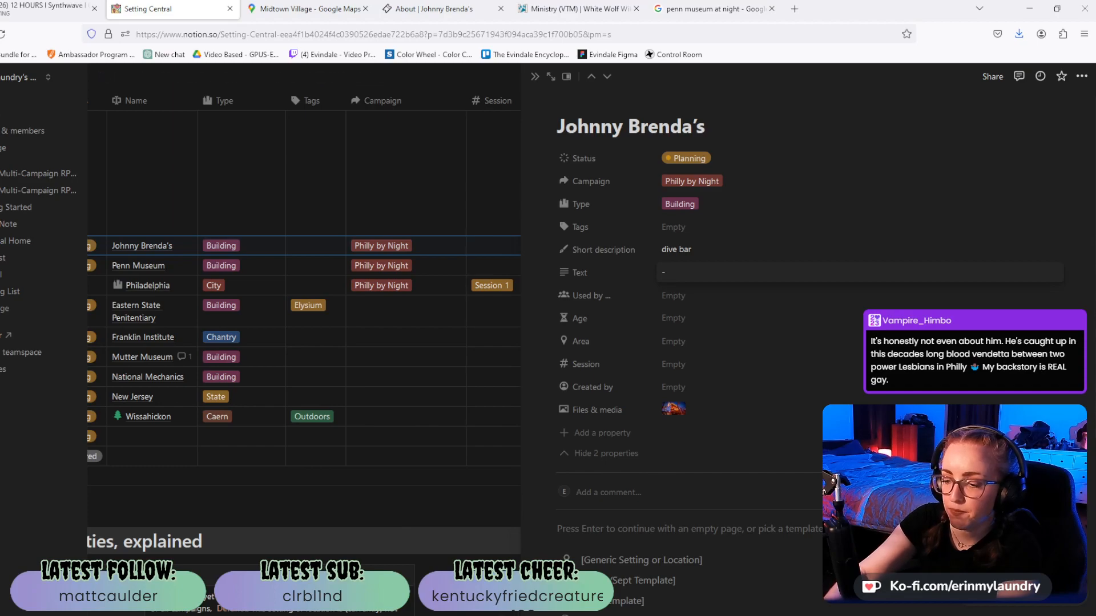
text( popular with)
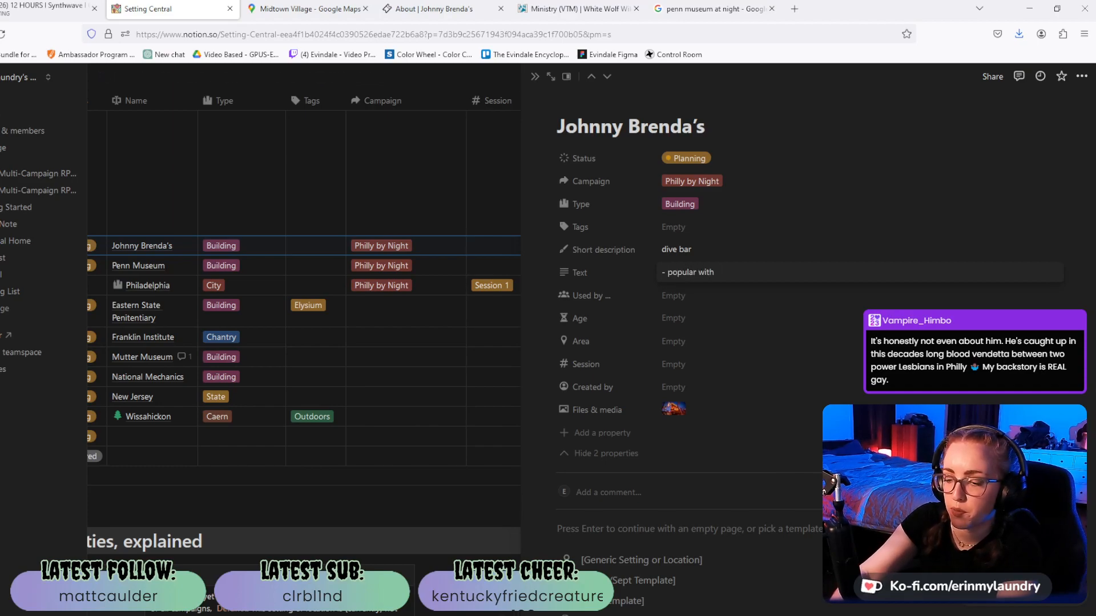
text( Brujah)
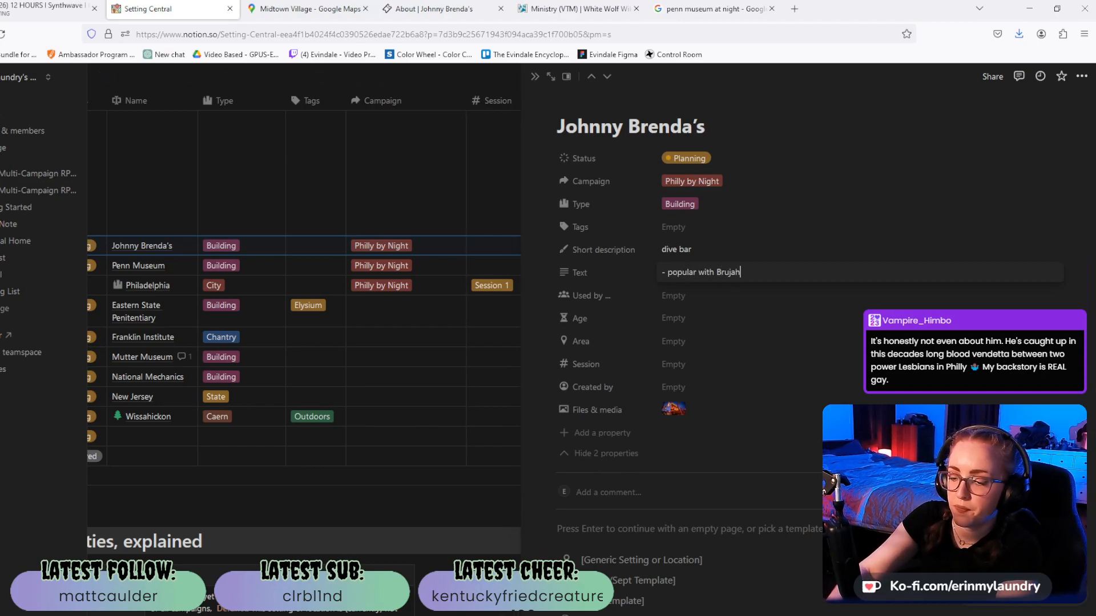
text(, Gangrel)
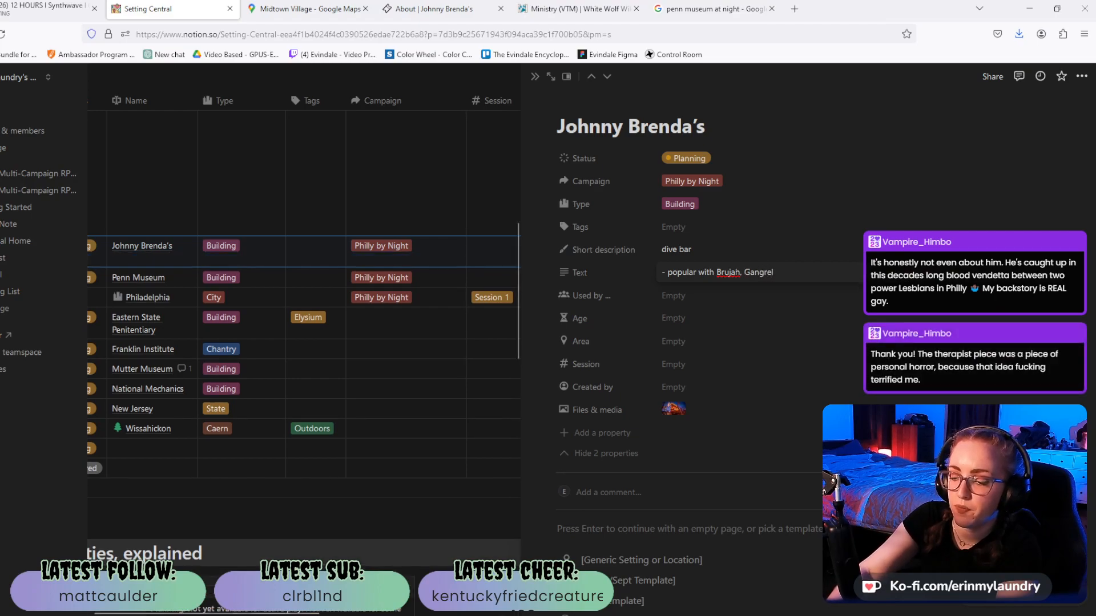
text(, and Toreador)
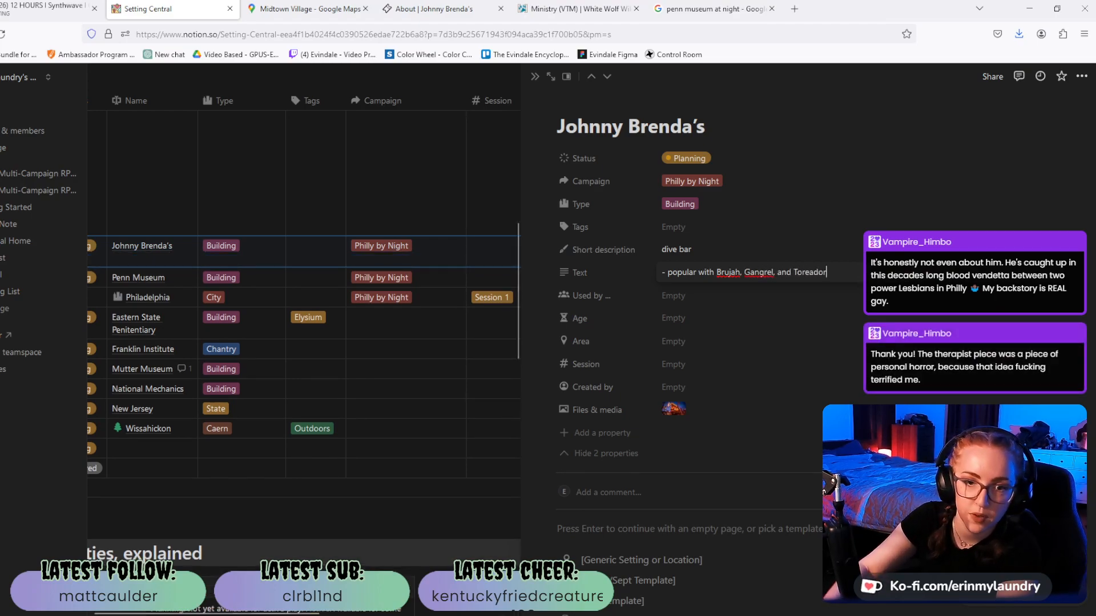
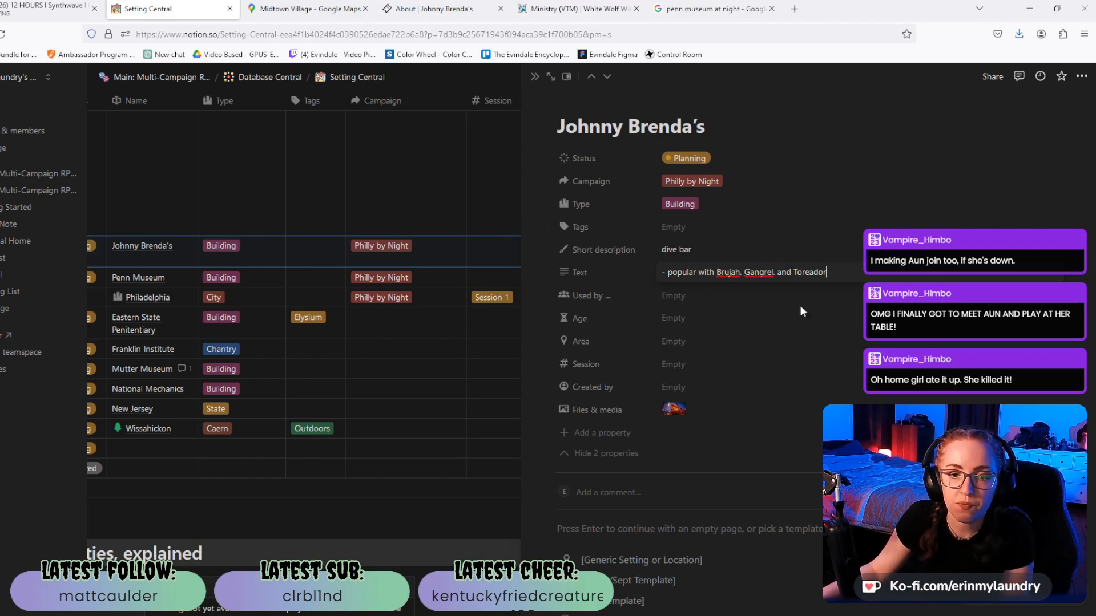
click(758, 419)
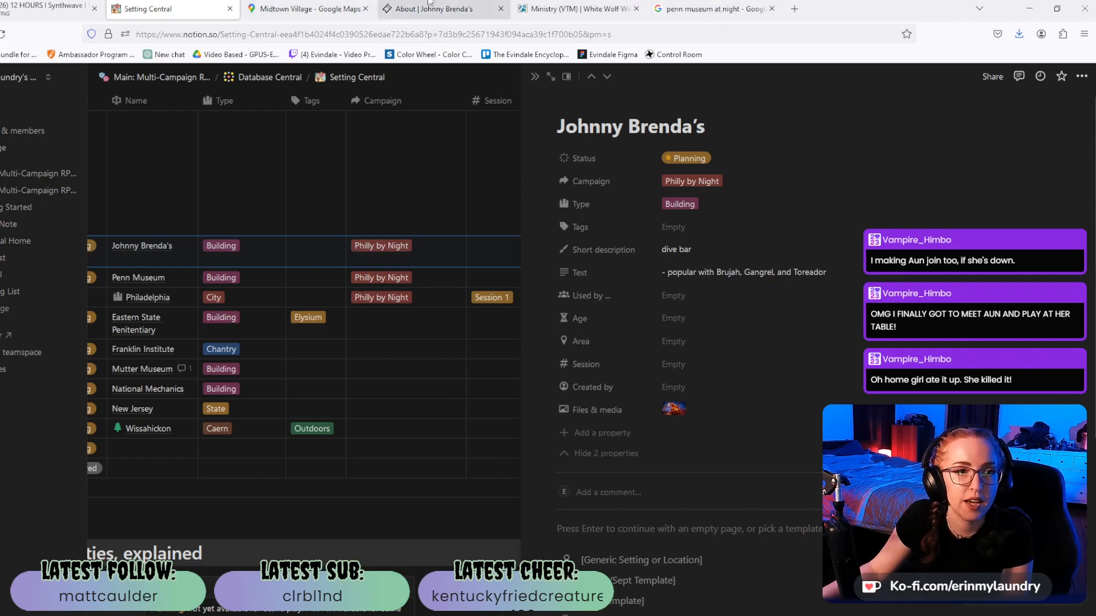
Check the Johnny Brenda's website, switch to Google Maps and search for "johnny brendas".
click(417, 11)
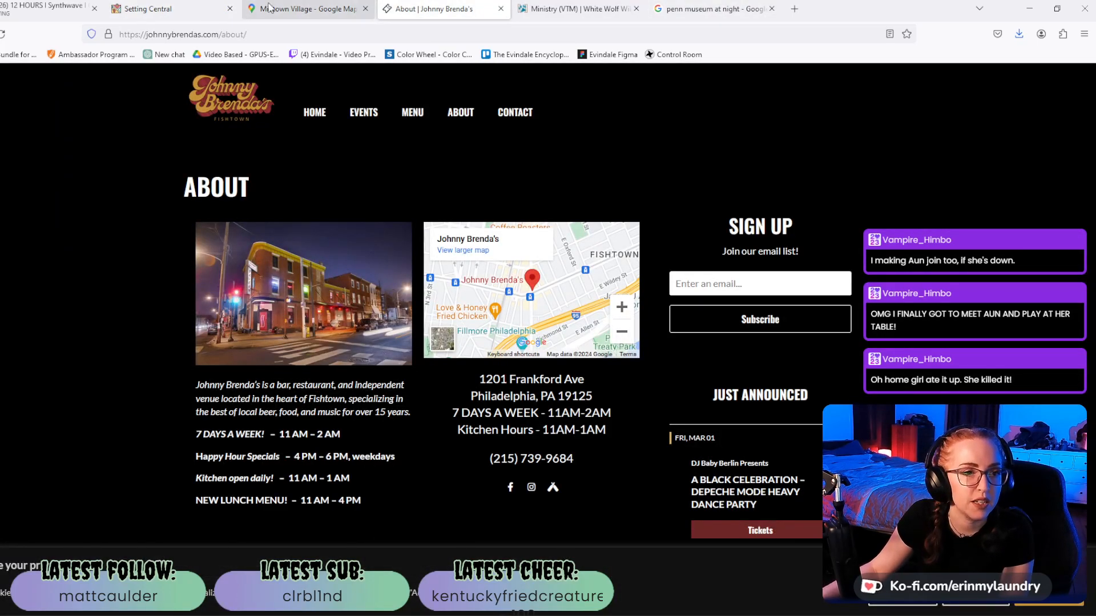
click(311, 6)
double_click(56, 79)
key(ctrl+a)
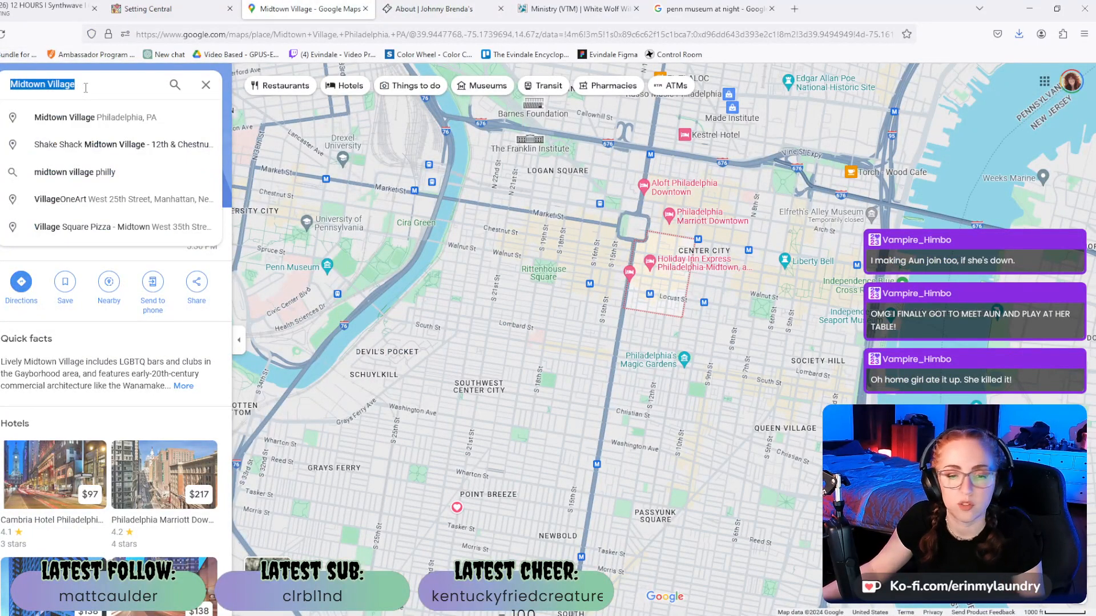
text(johnny brenda)
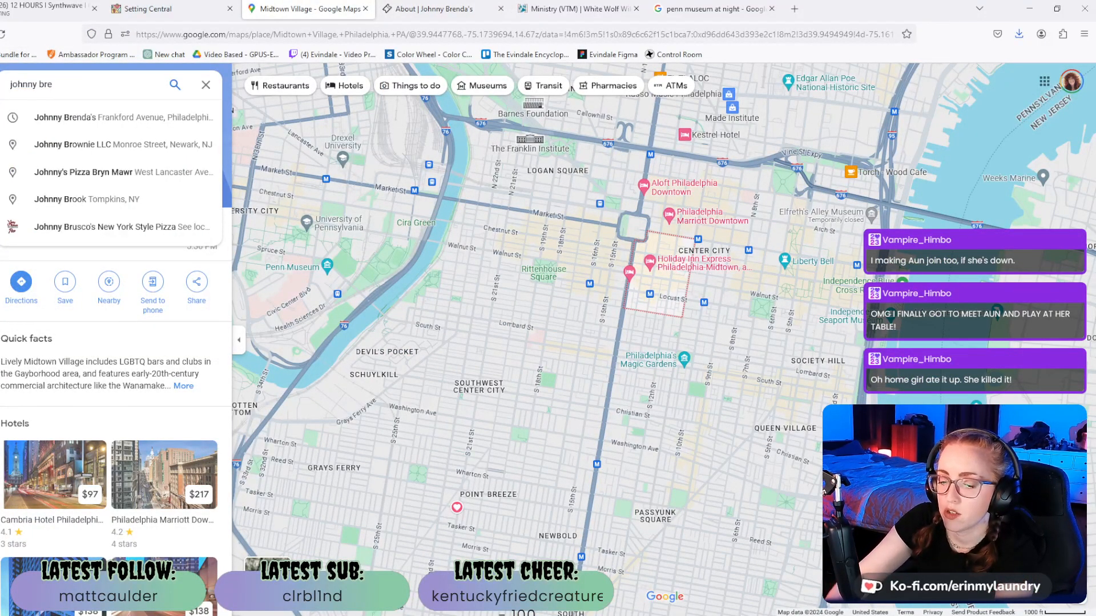
text(s)
key(Return)
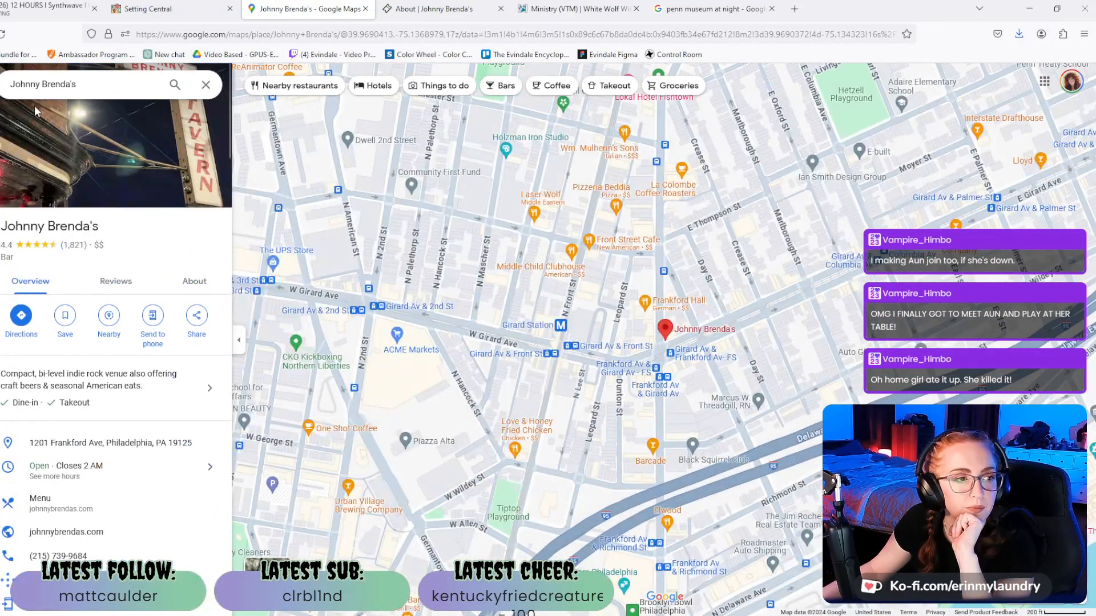
Browse Johnny Brenda's photos on Google Maps and open the one of the bar interior with the disco ball.
click(34, 105)
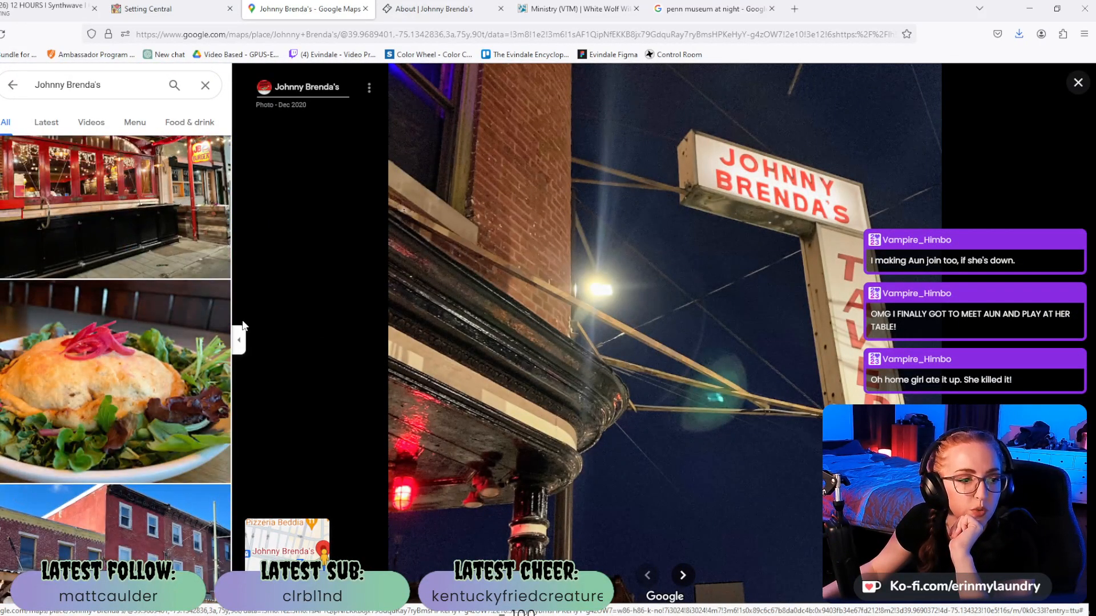
scroll(131, 317, down, 5)
scroll(131, 313, down, 10)
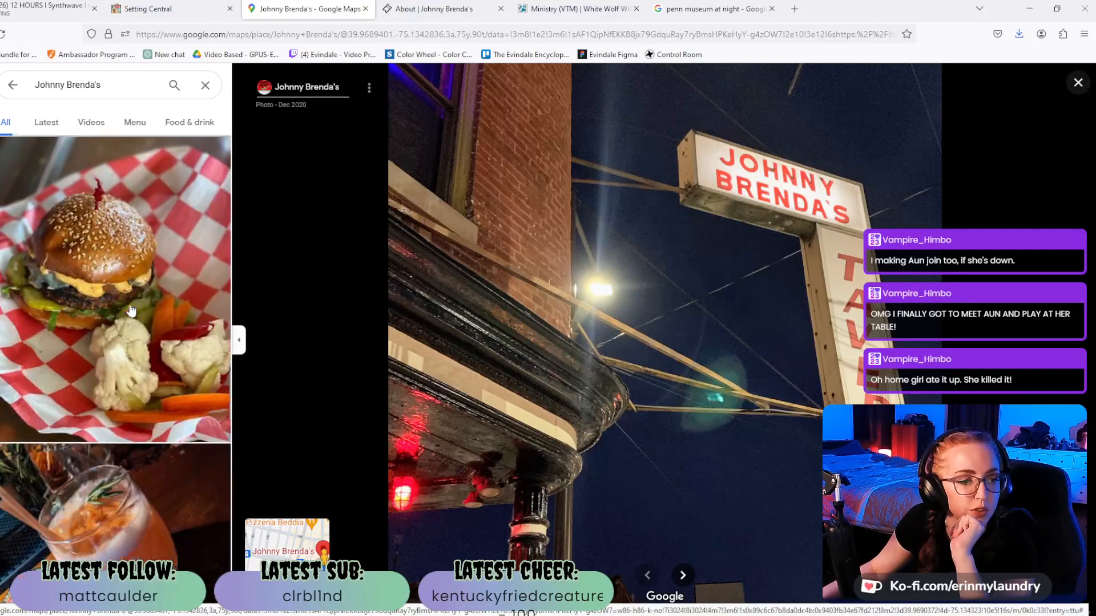
scroll(127, 311, down, 10)
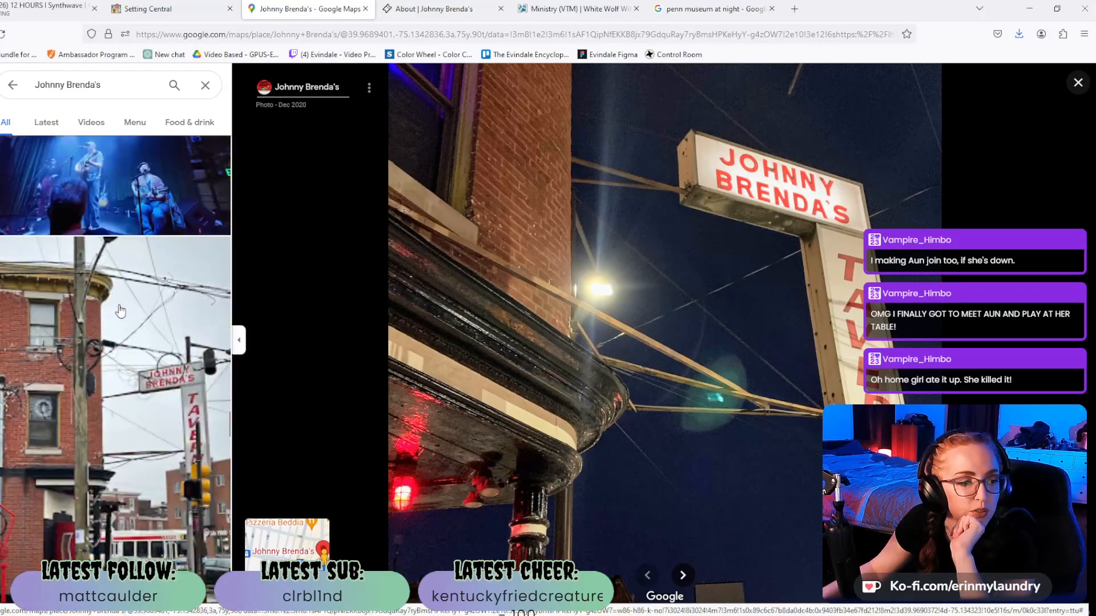
scroll(120, 311, up, 5)
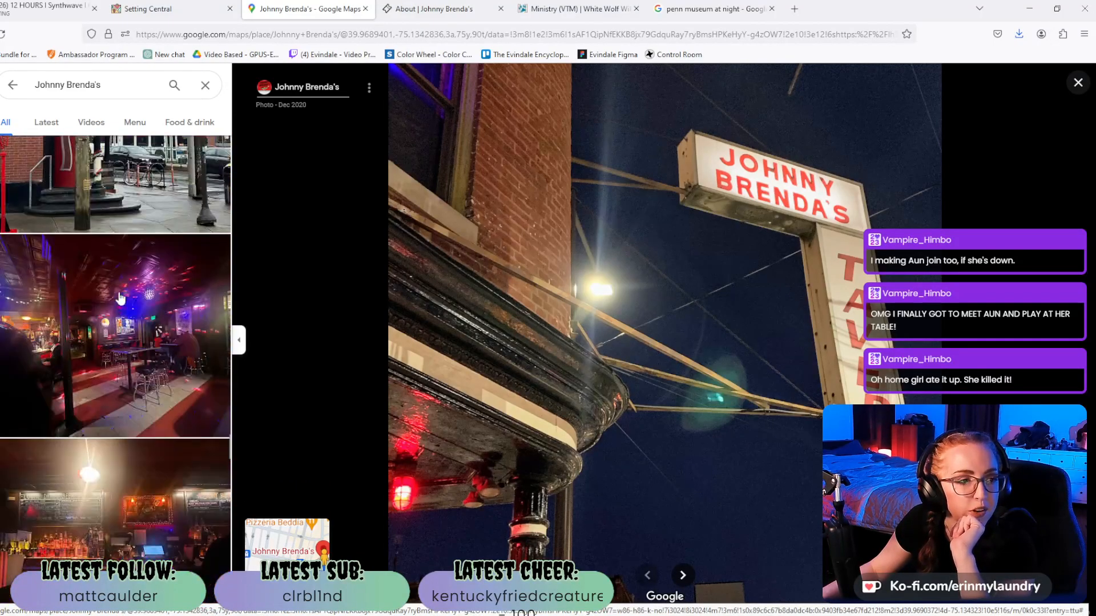
click(134, 325)
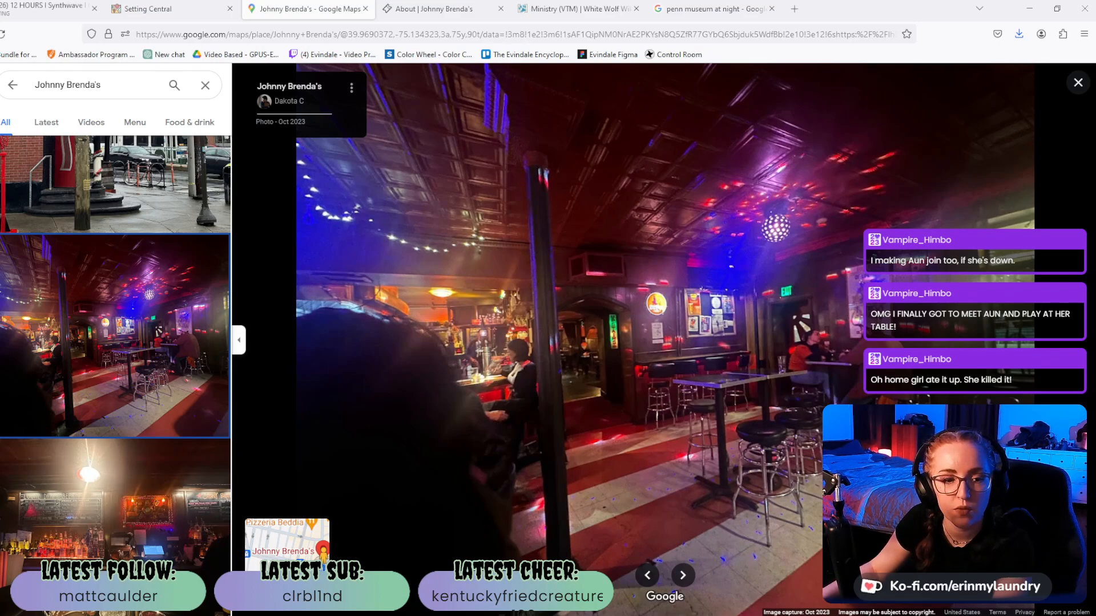
Switch to Notion, upload the bar interior photo to Johnny Brenda's Files & media property and close the entry.
click(577, 9)
click(148, 9)
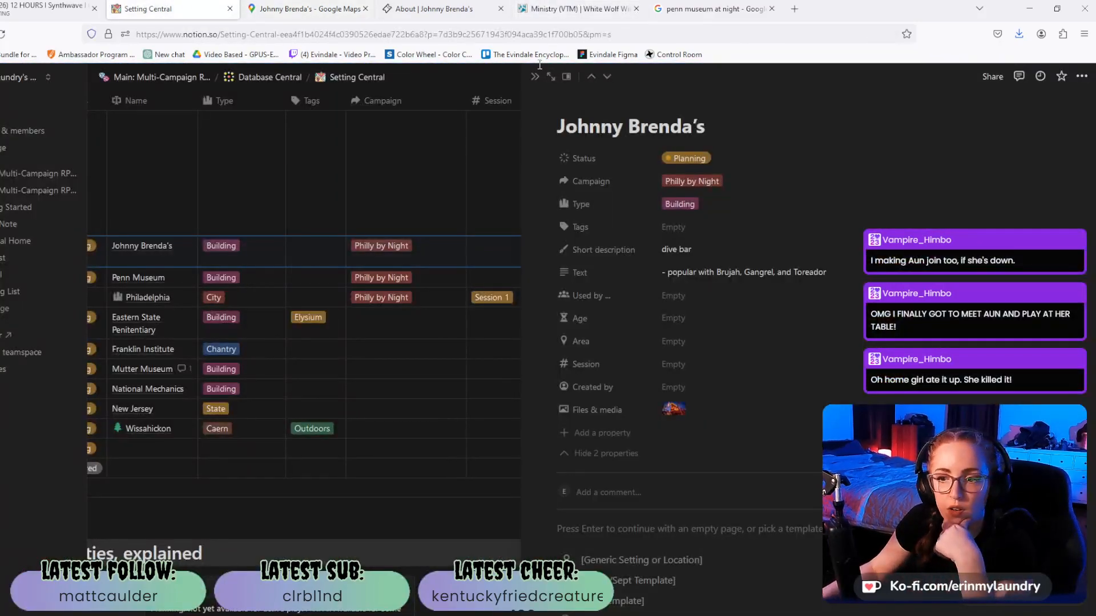
click(595, 411)
click(743, 420)
click(710, 416)
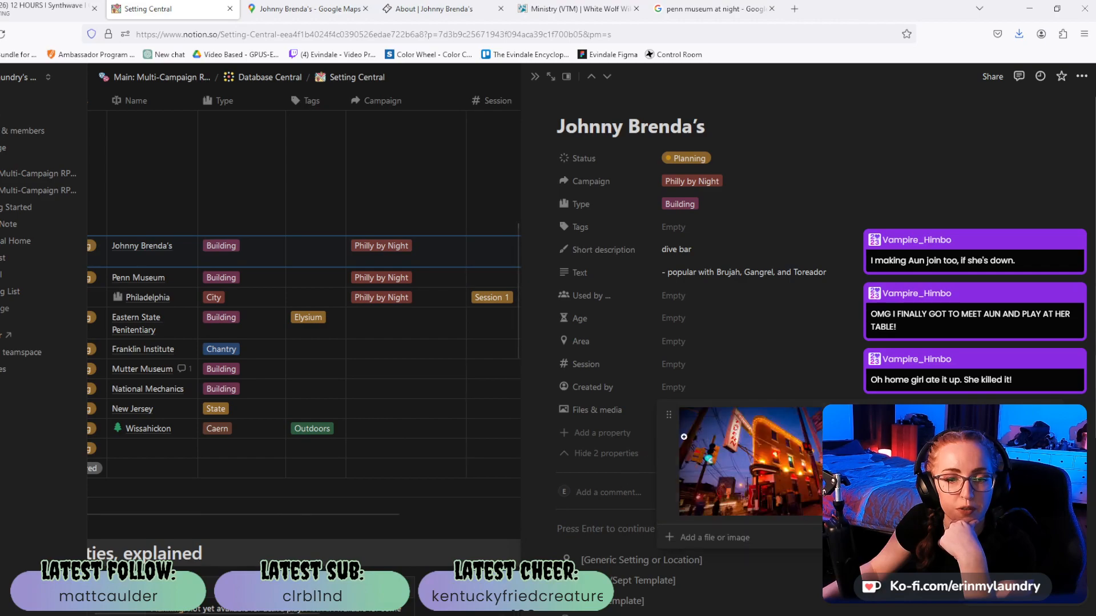
click(673, 538)
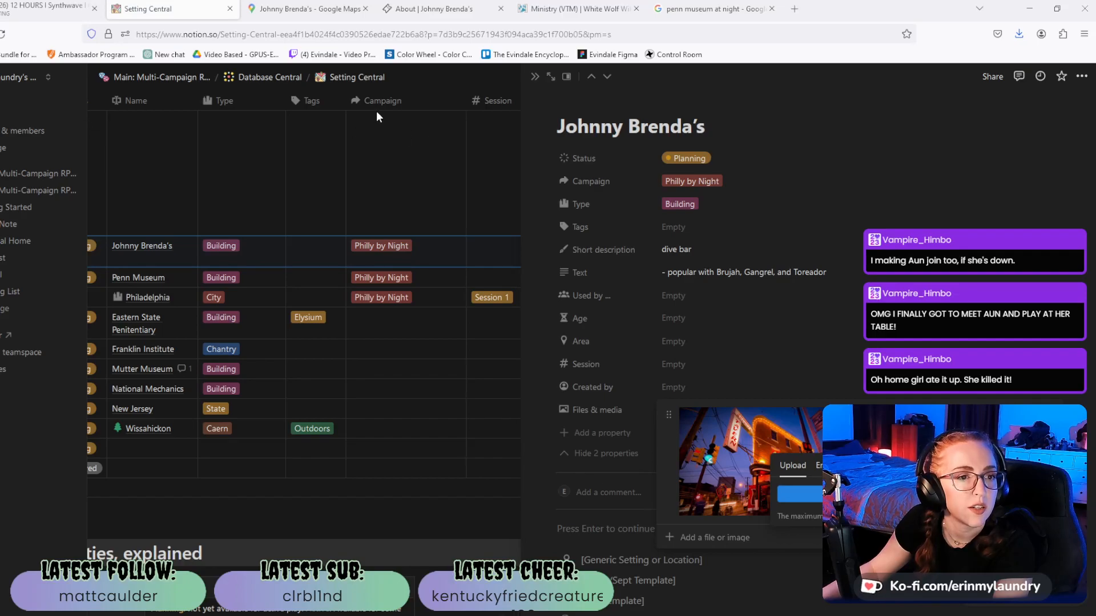
double_click(101, 110)
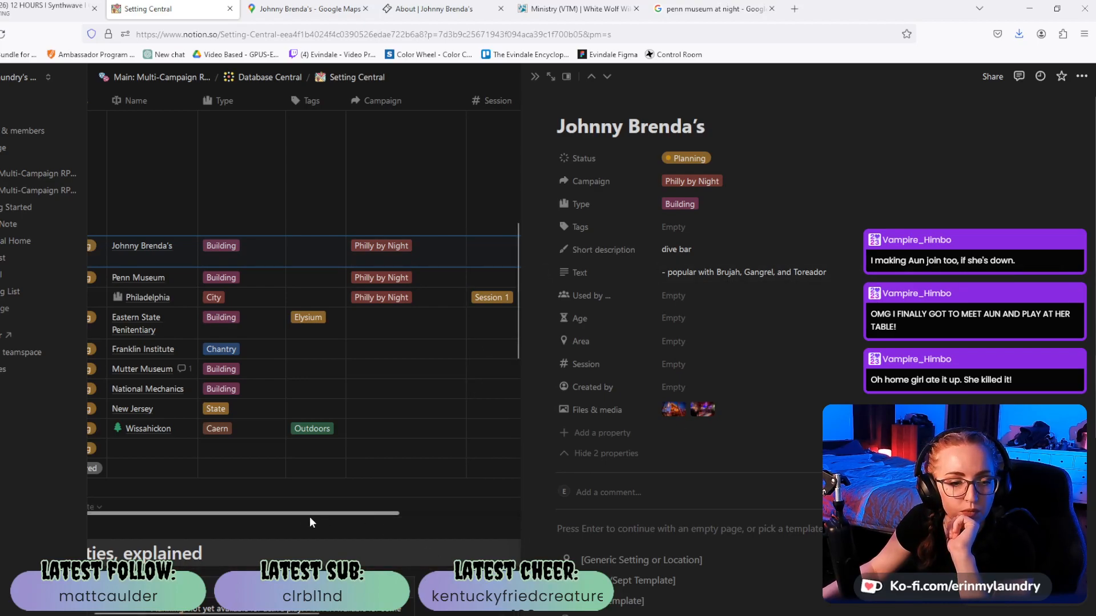
click(465, 539)
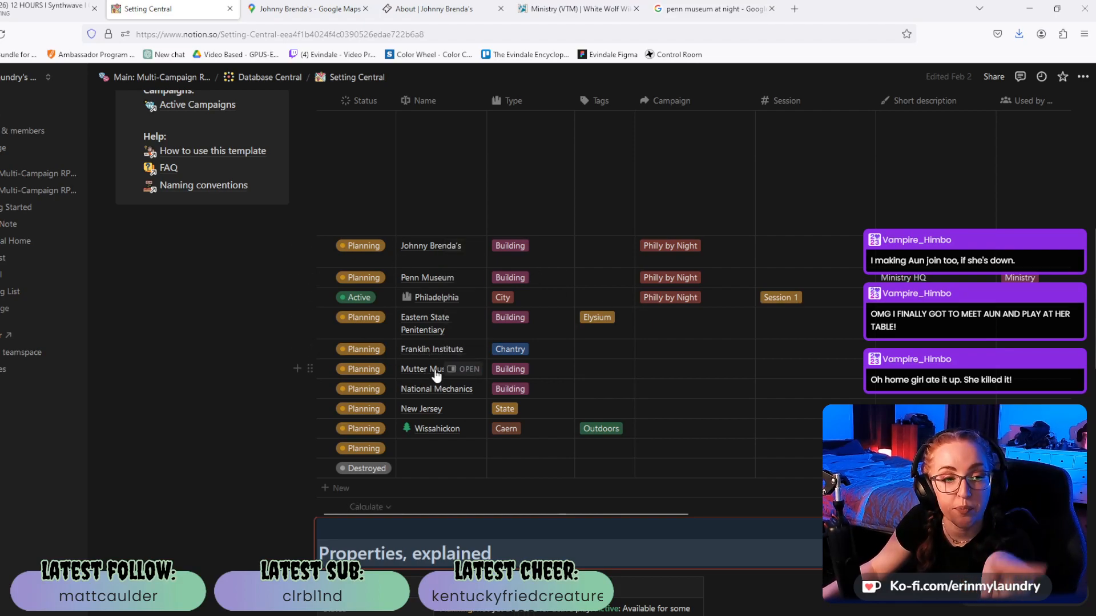
Open the Mutter Museum entry, switch to Google Images and search for "mutter museum at night".
click(465, 369)
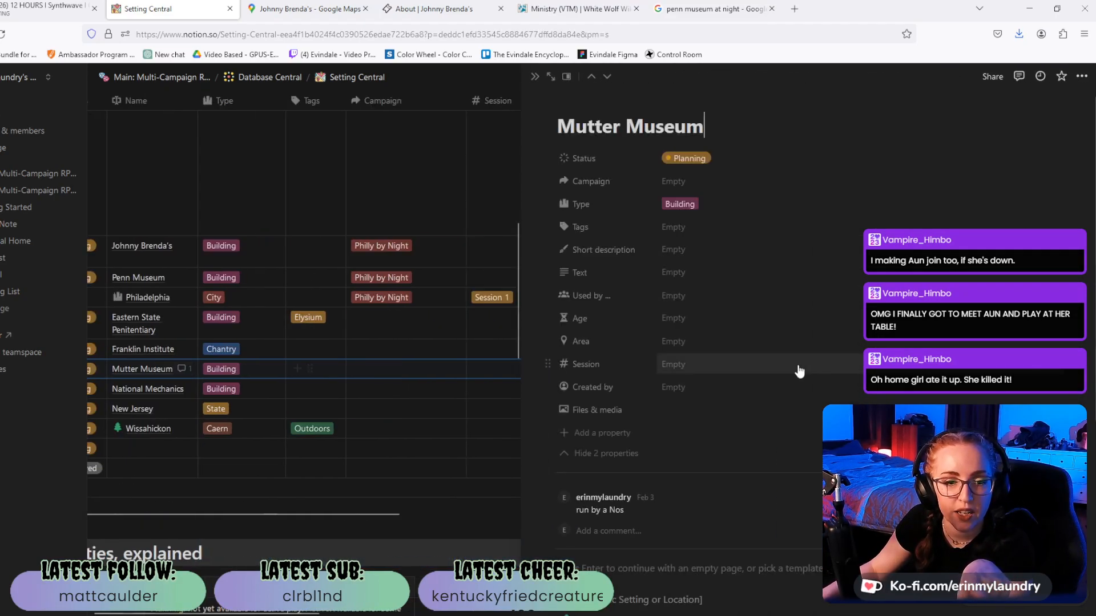
scroll(779, 342, down, 2)
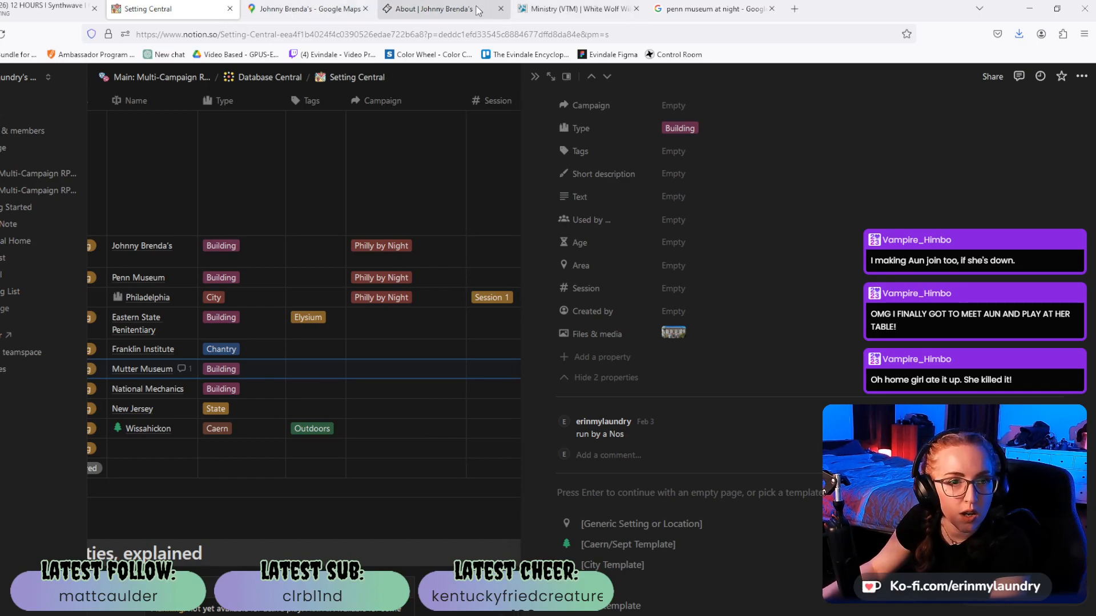
click(707, 9)
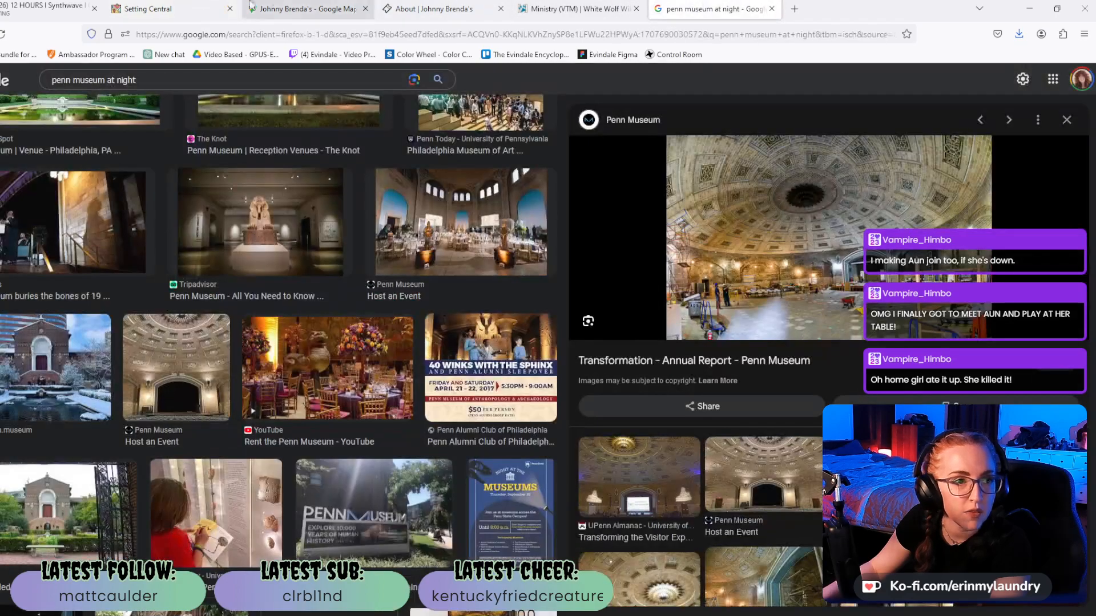
drag(106, 76, 51, 80)
text(mutter museum)
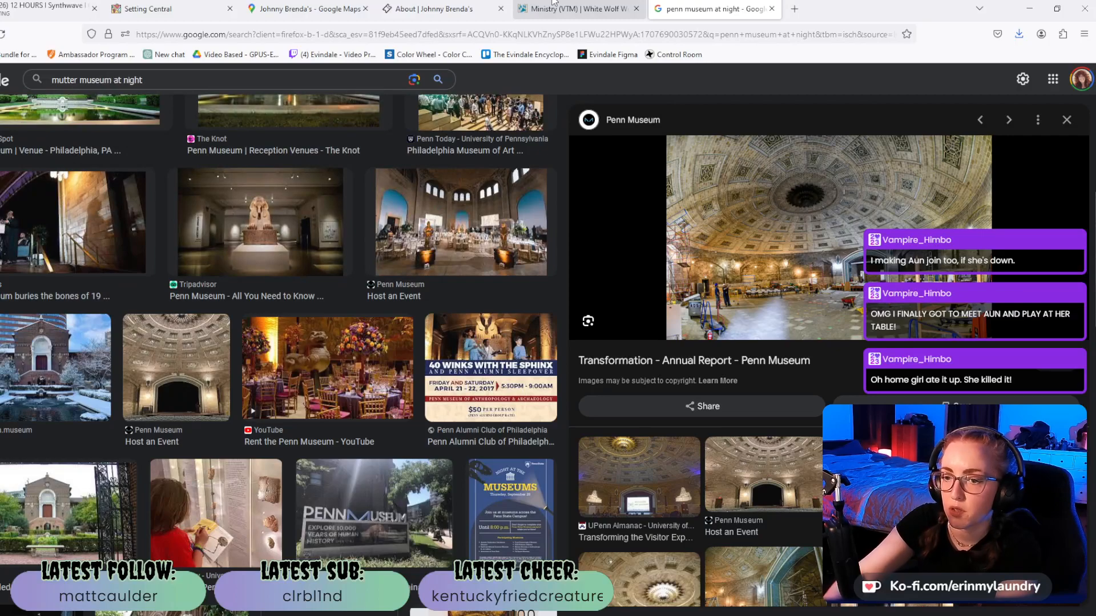
key(Return)
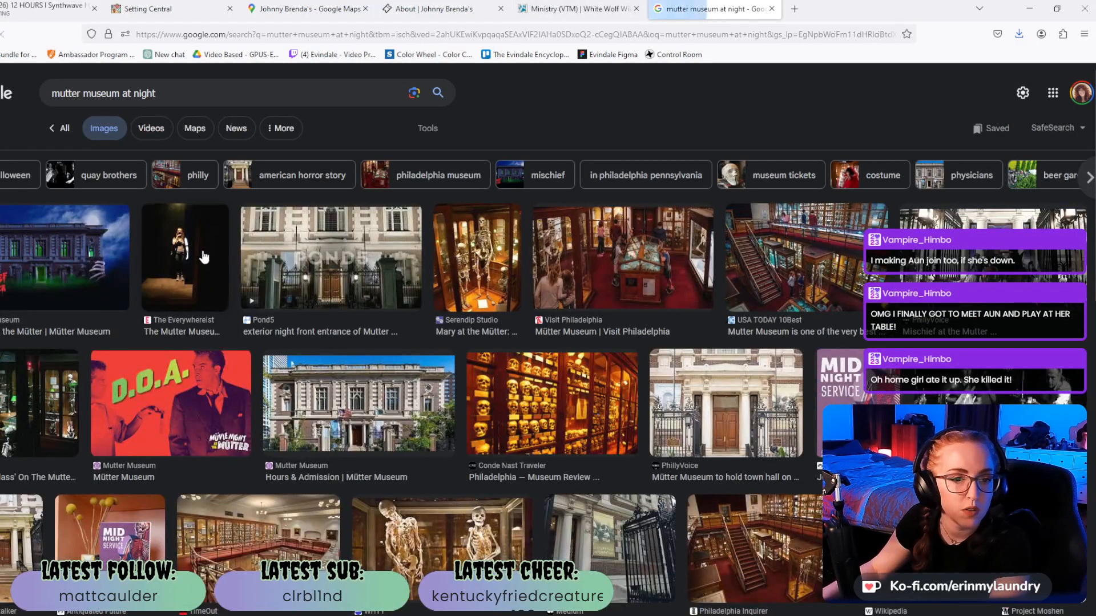
Browse the image results and open the Conde Nast Traveler skull cabinet photo and the Wall Street Journal gallery photo.
scroll(286, 260, down, 1)
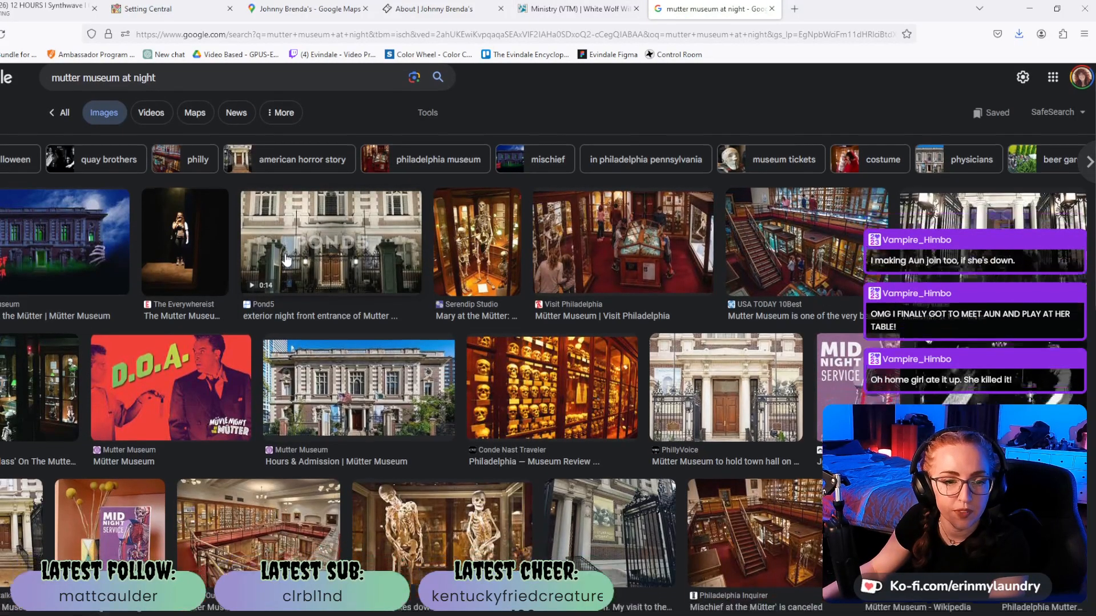
click(536, 341)
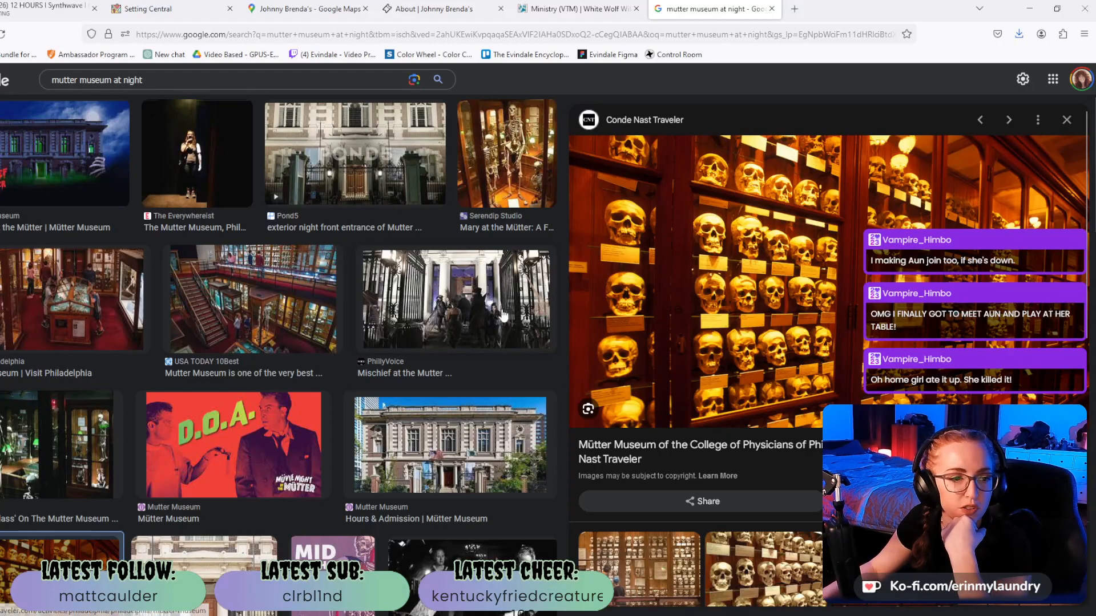
scroll(165, 225, down, 1)
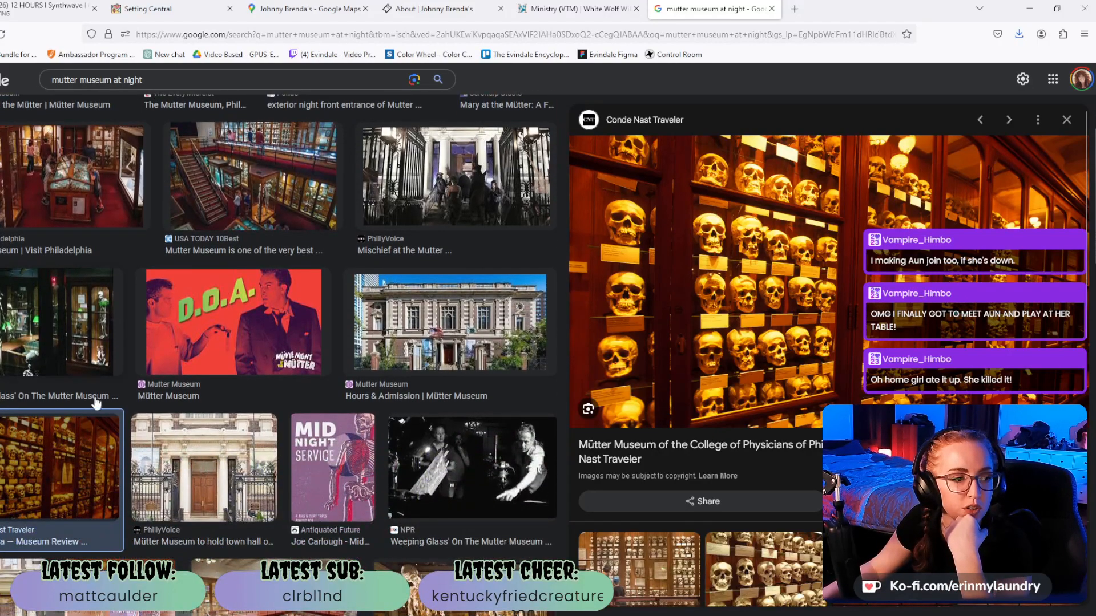
scroll(74, 402, down, 5)
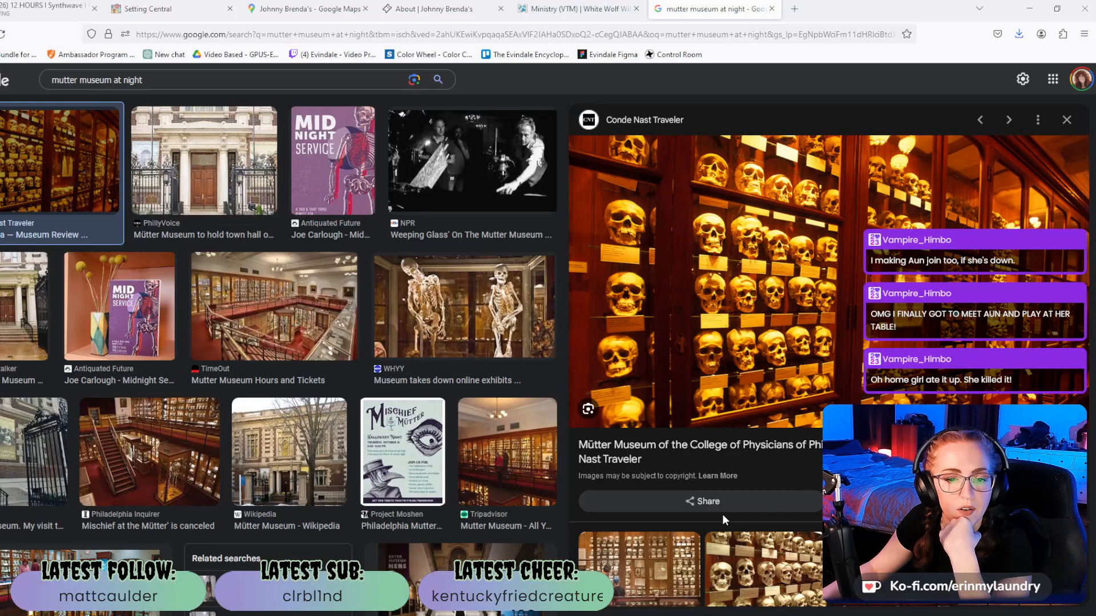
scroll(371, 379, down, 2)
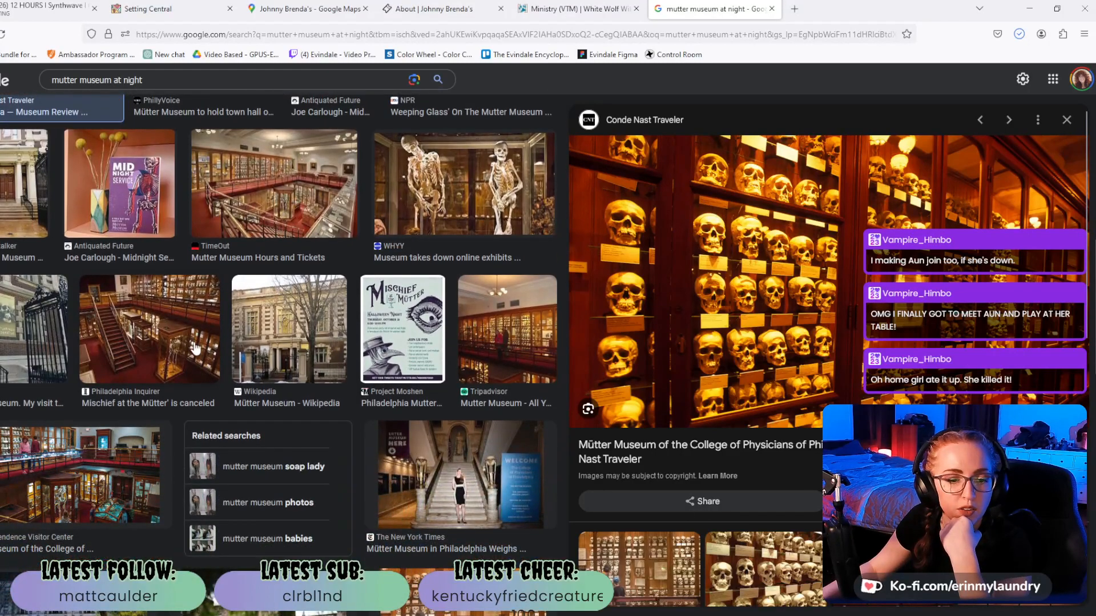
scroll(90, 338, down, 3)
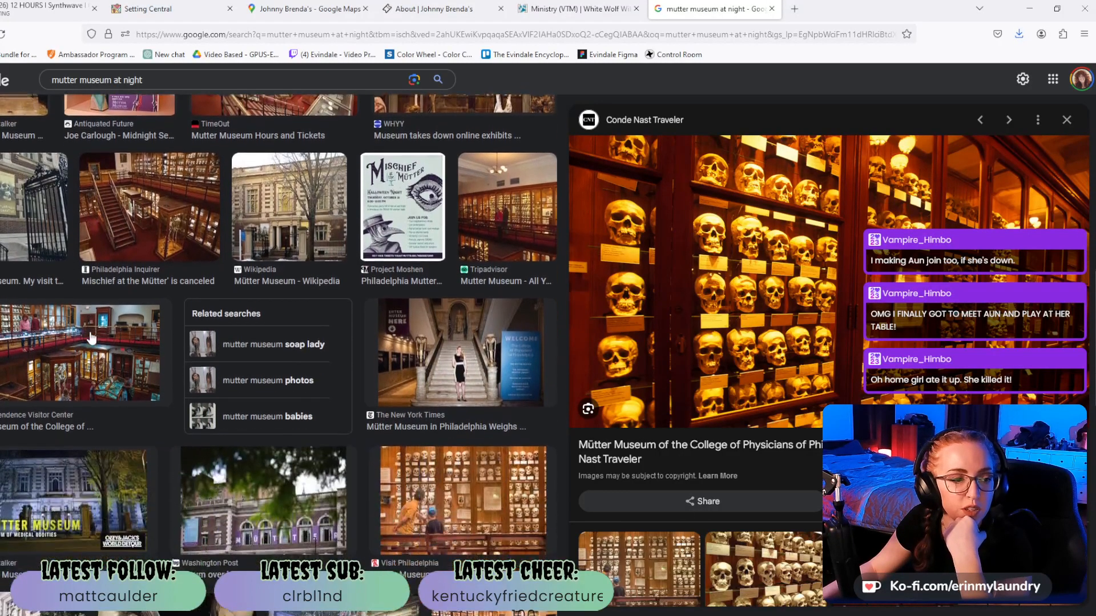
scroll(90, 336, down, 4)
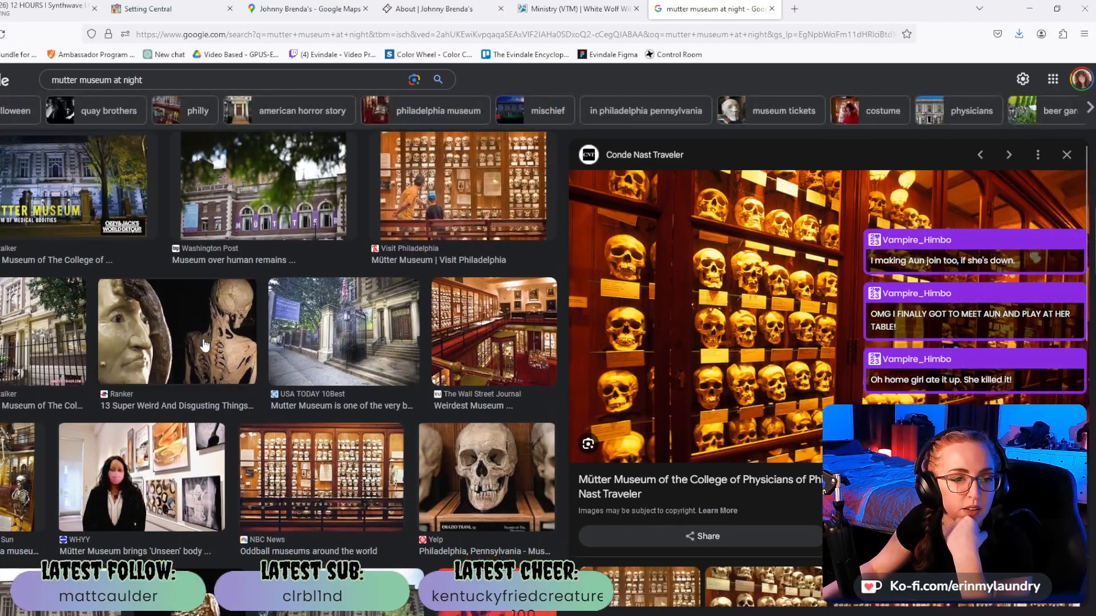
click(479, 342)
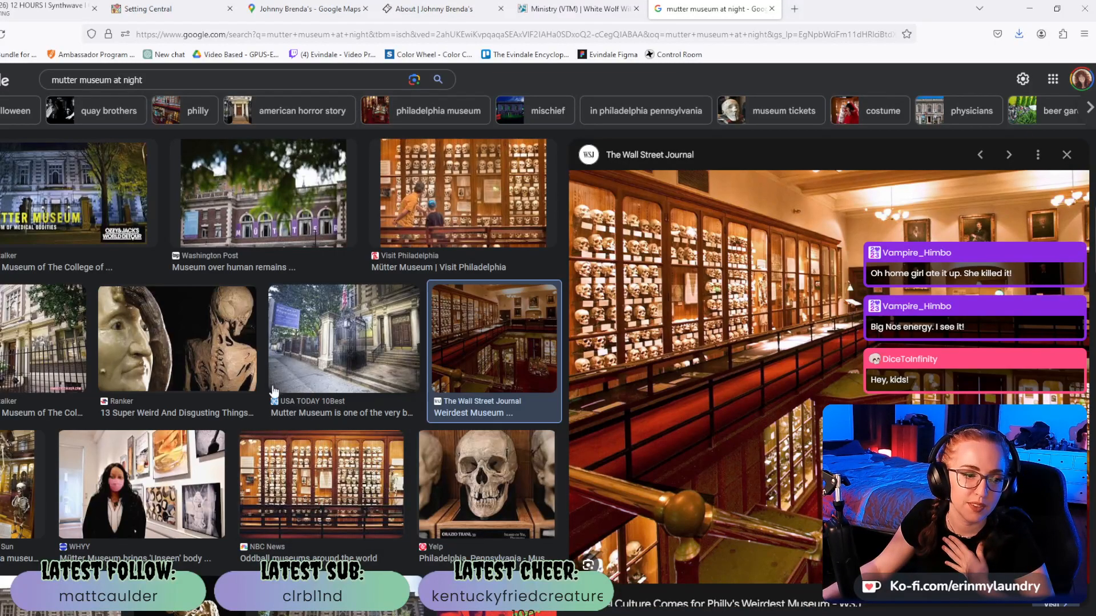
scroll(421, 369, down, 2)
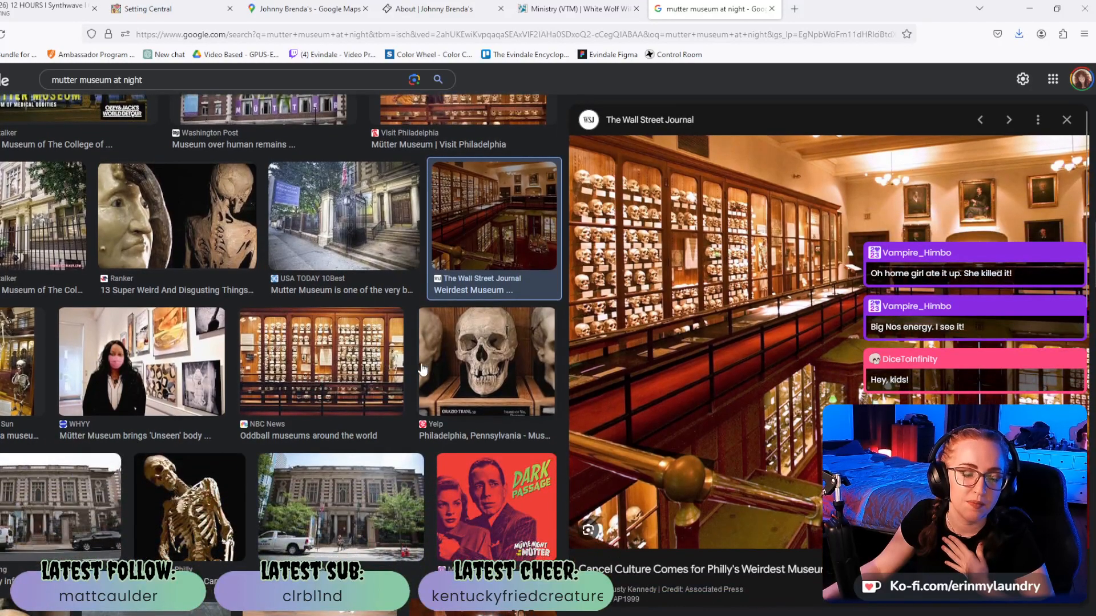
scroll(421, 368, up, 1)
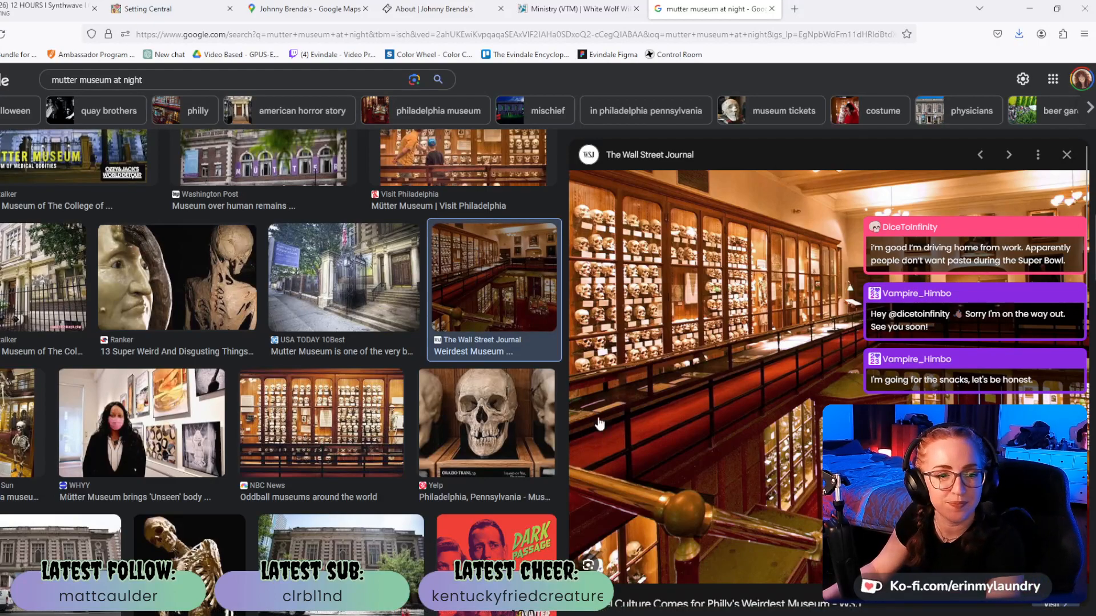
Switch to Notion and upload the skull cabinet and gallery interior photos to the Mutter Museum's Files & media property.
click(594, 14)
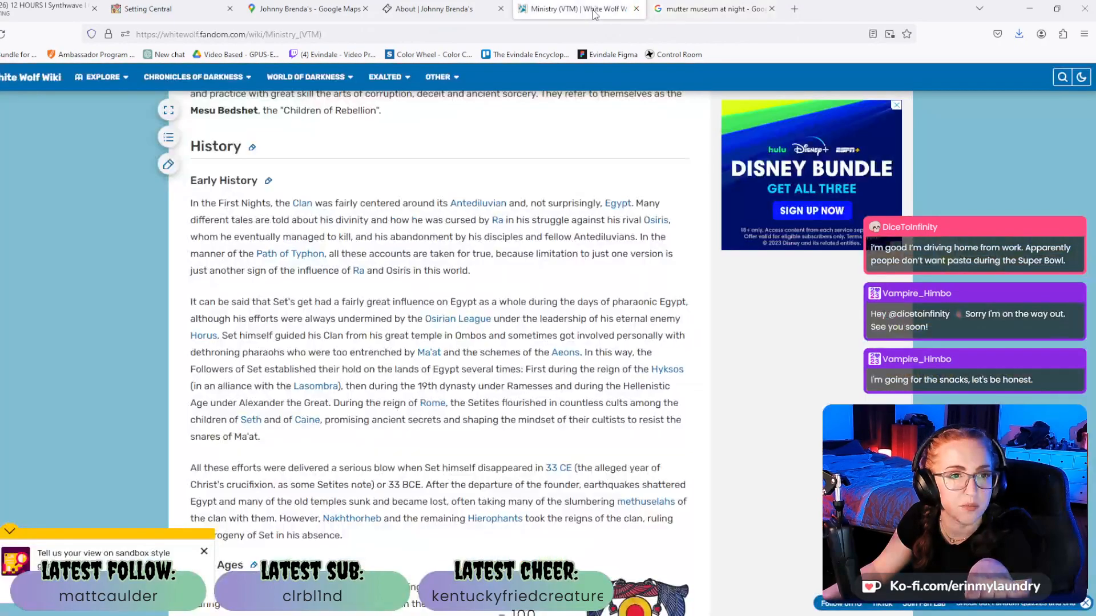
click(127, 10)
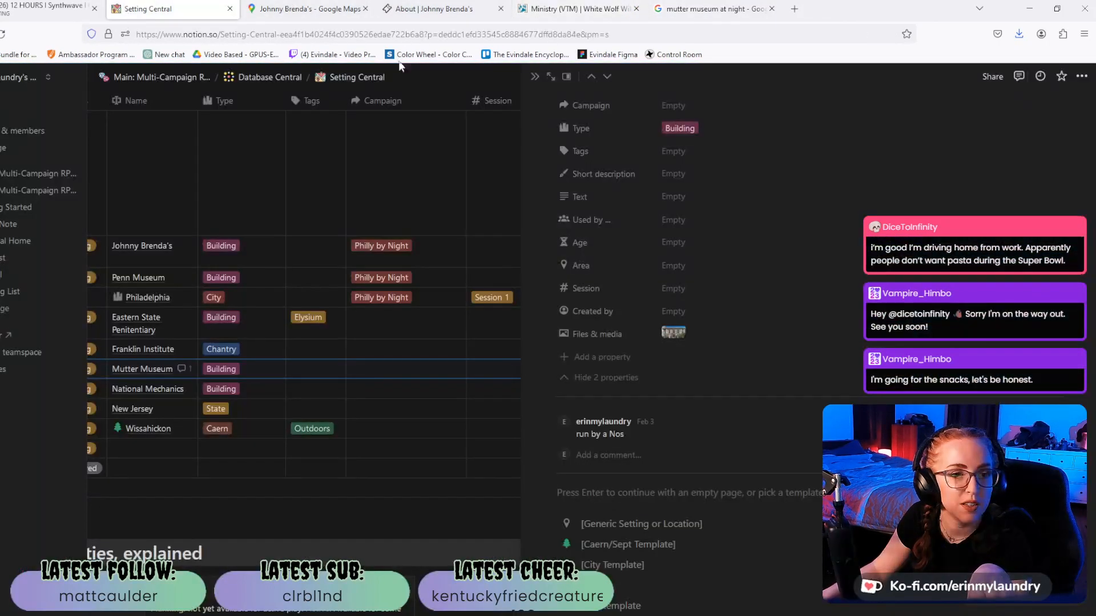
click(672, 337)
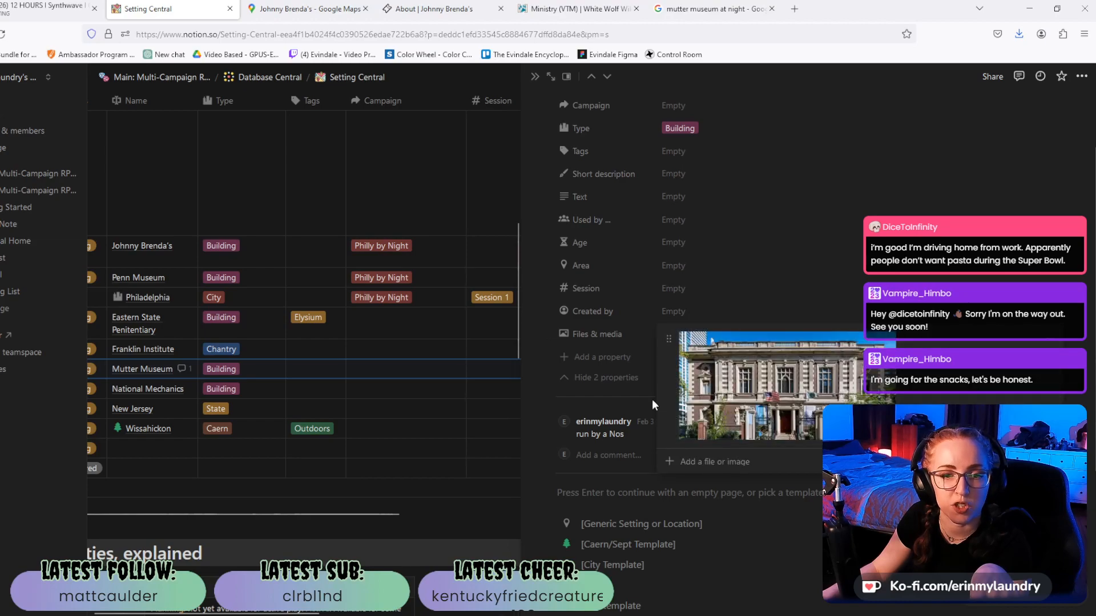
click(670, 463)
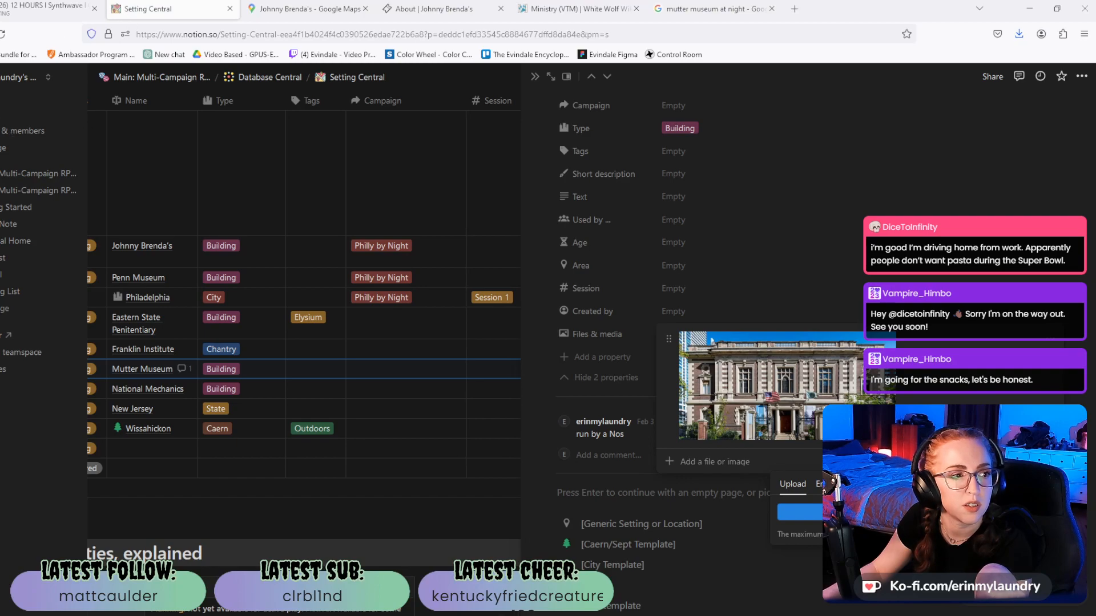
double_click(185, 136)
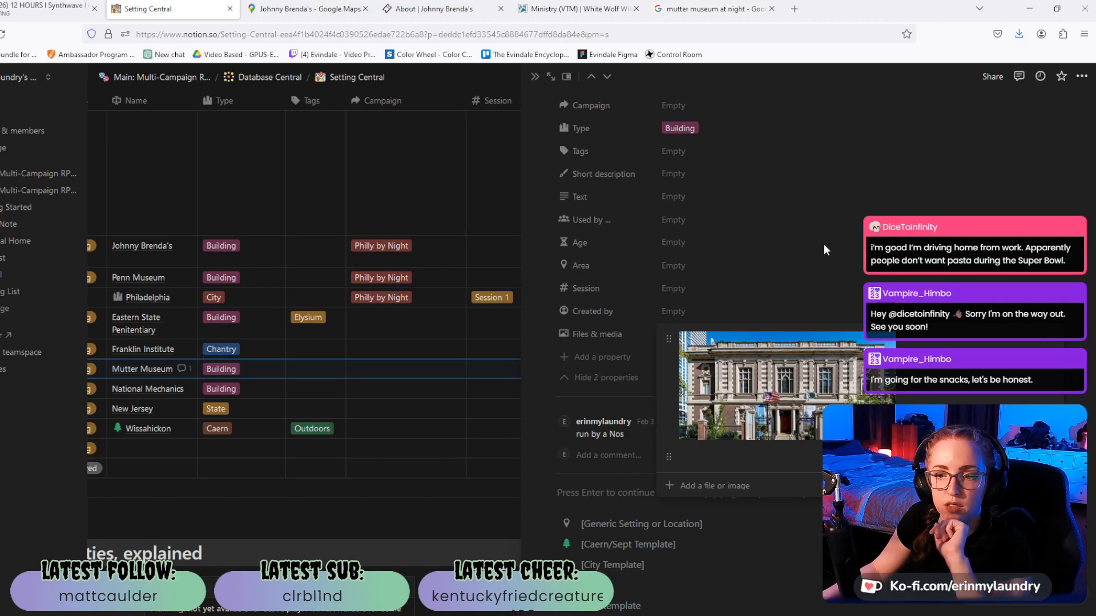
click(671, 581)
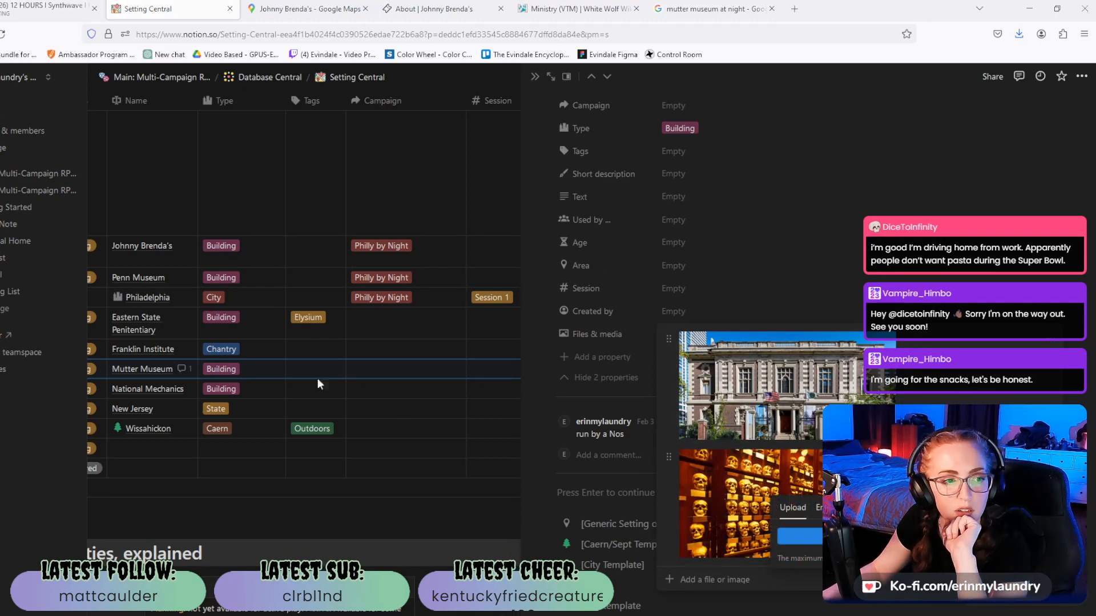
double_click(122, 155)
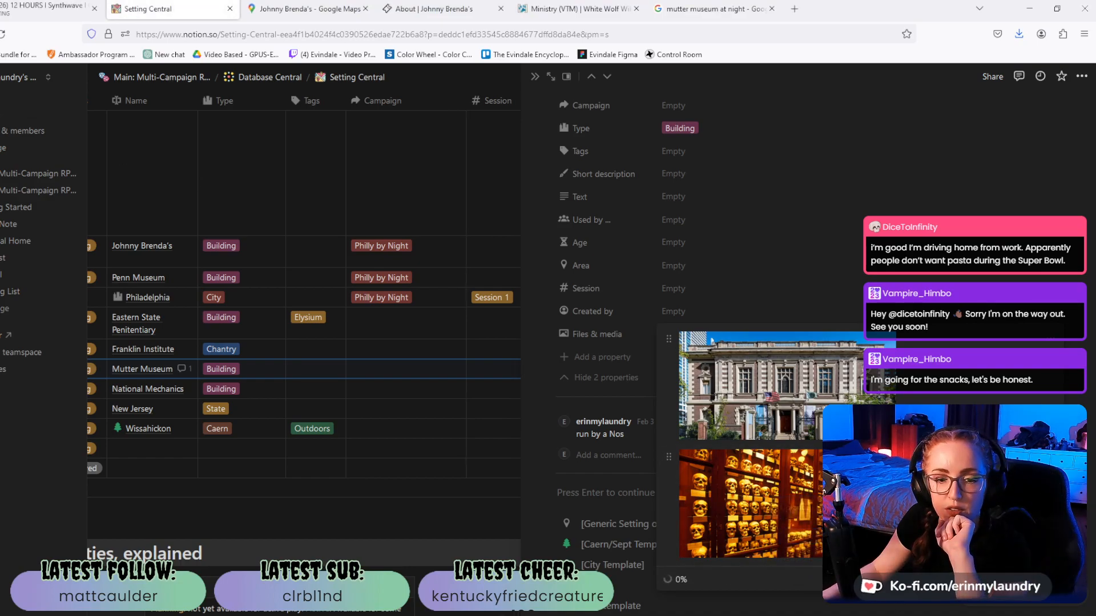
click(839, 170)
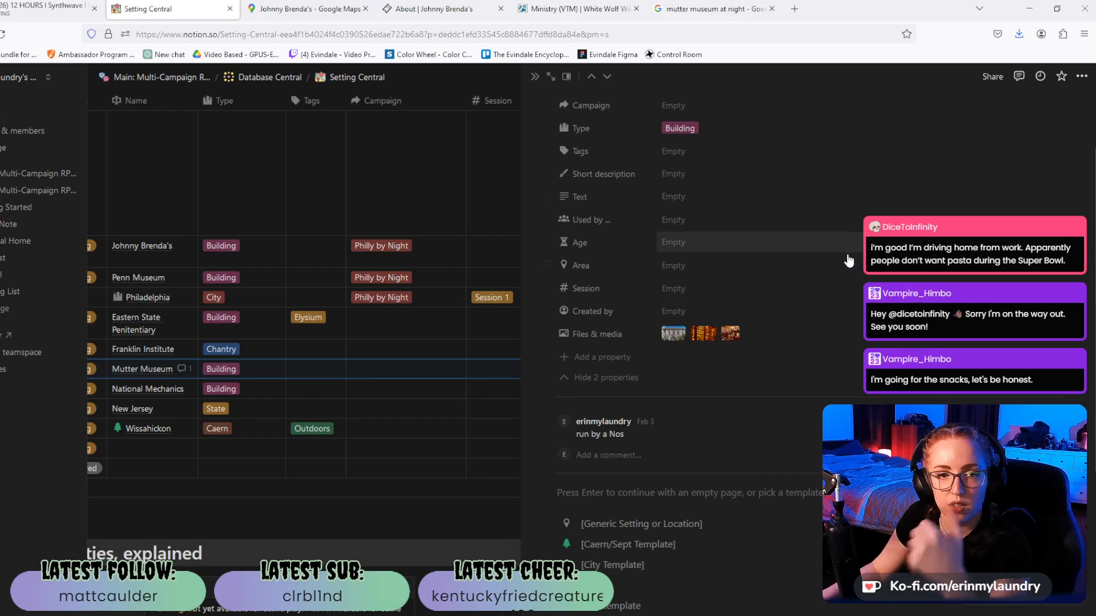
Enter "museum full of bones" as the Mutter Museum's short description.
scroll(849, 259, up, 2)
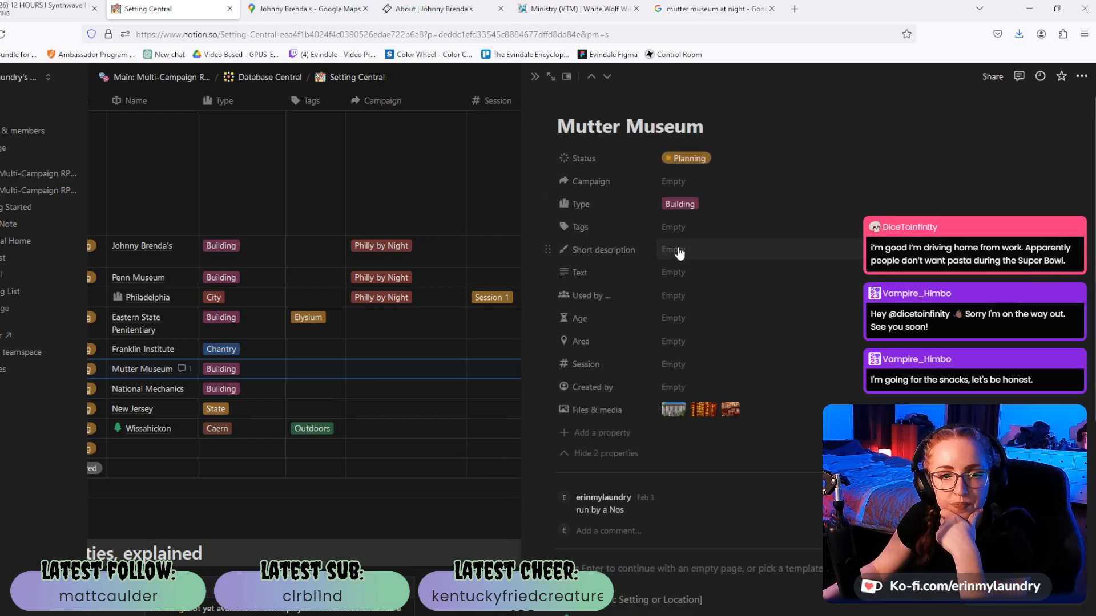
text(museum full of bones)
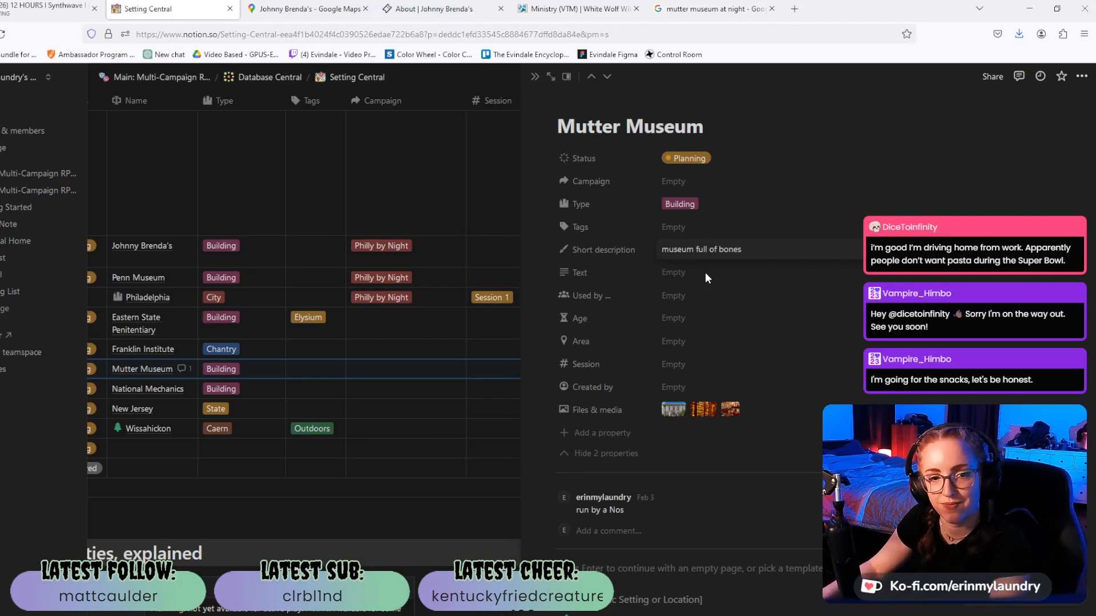
Enter "- run by a Nosferatu" as the Mutter Museum's text and set its campaign to Philly by Night.
click(724, 274)
text(- run by a Nosferatu)
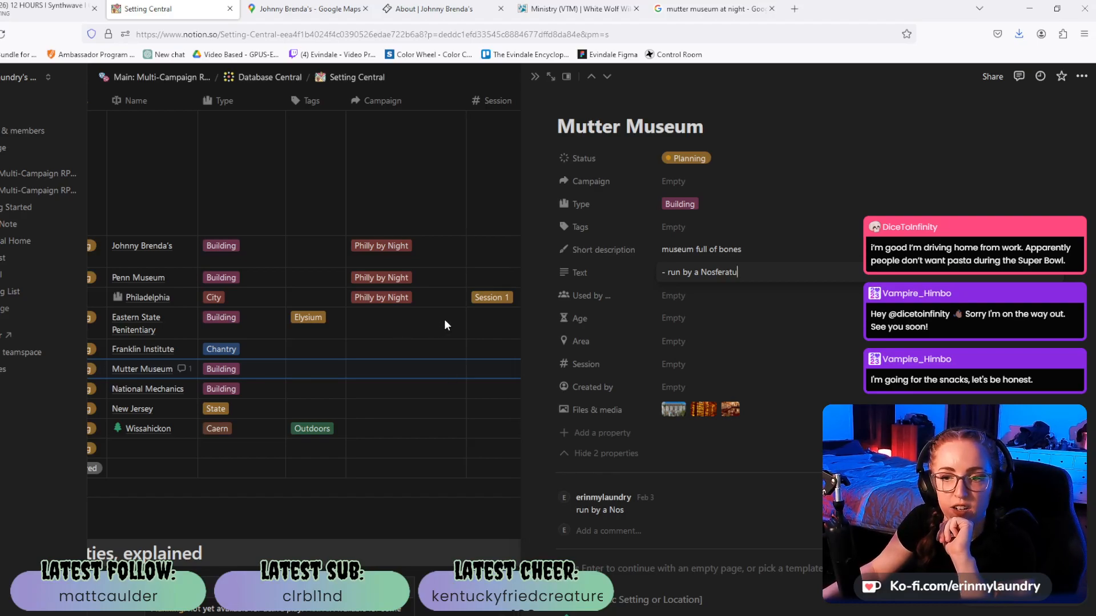
click(699, 182)
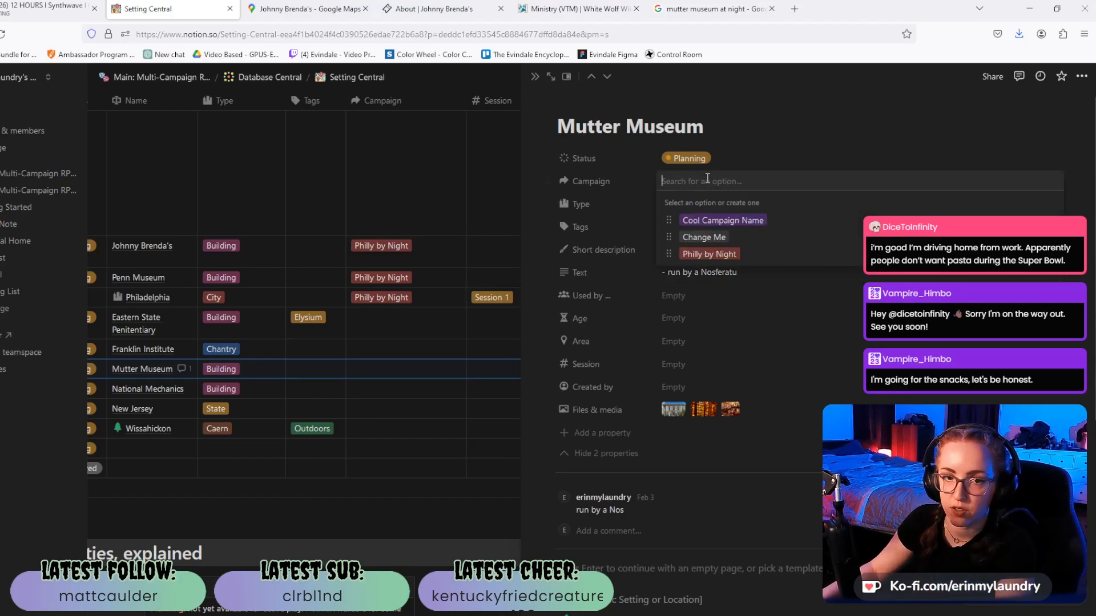
click(724, 259)
key(Escape)
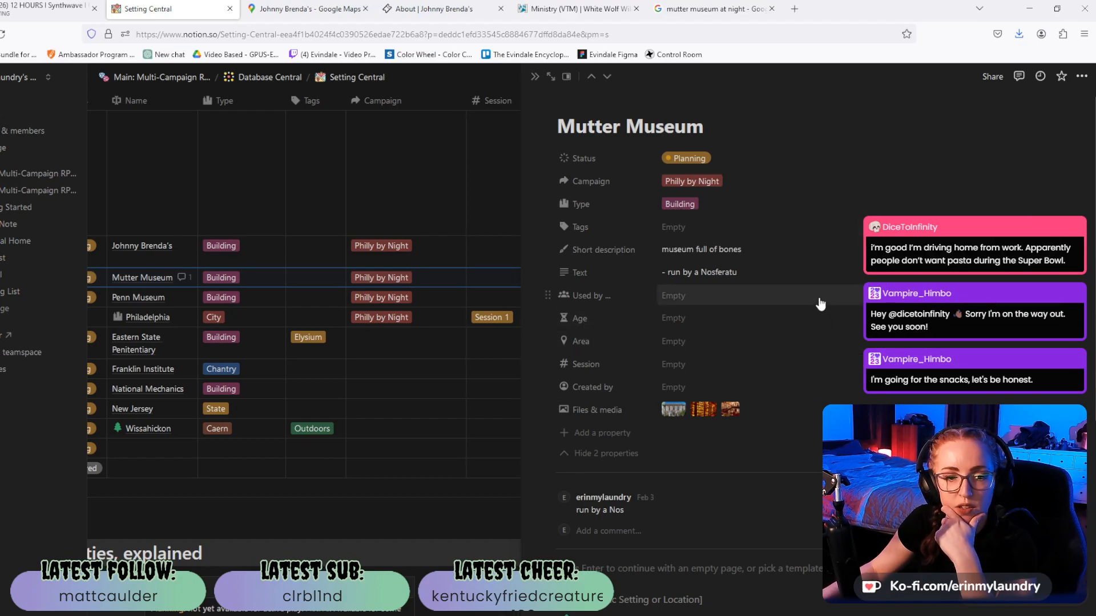
Delete the "run by a Nos" comment from the Mutter Museum entry.
scroll(820, 303, down, 2)
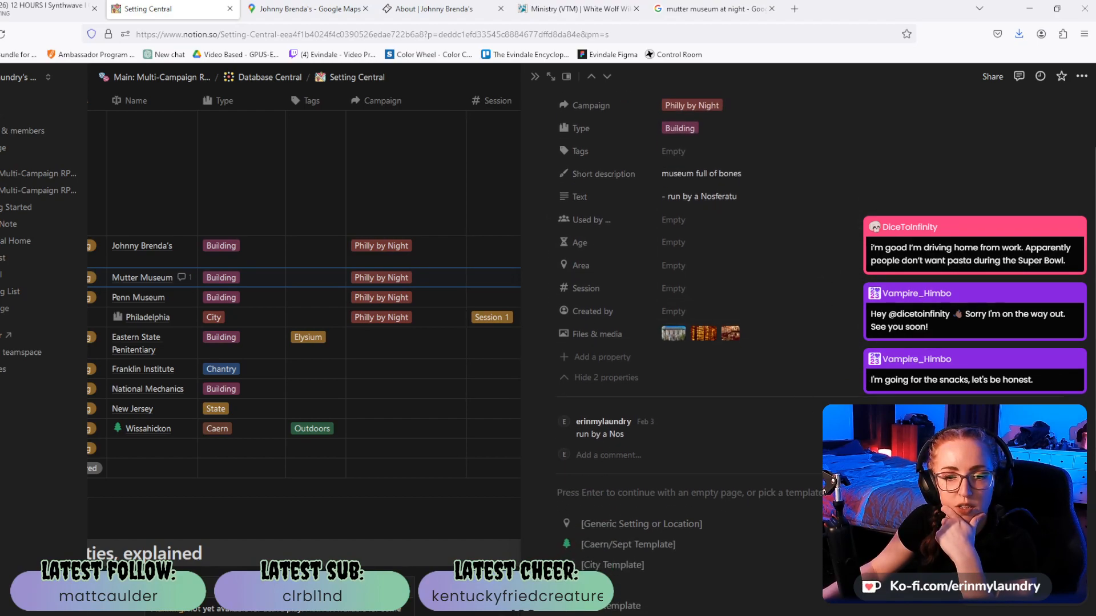
click(1050, 421)
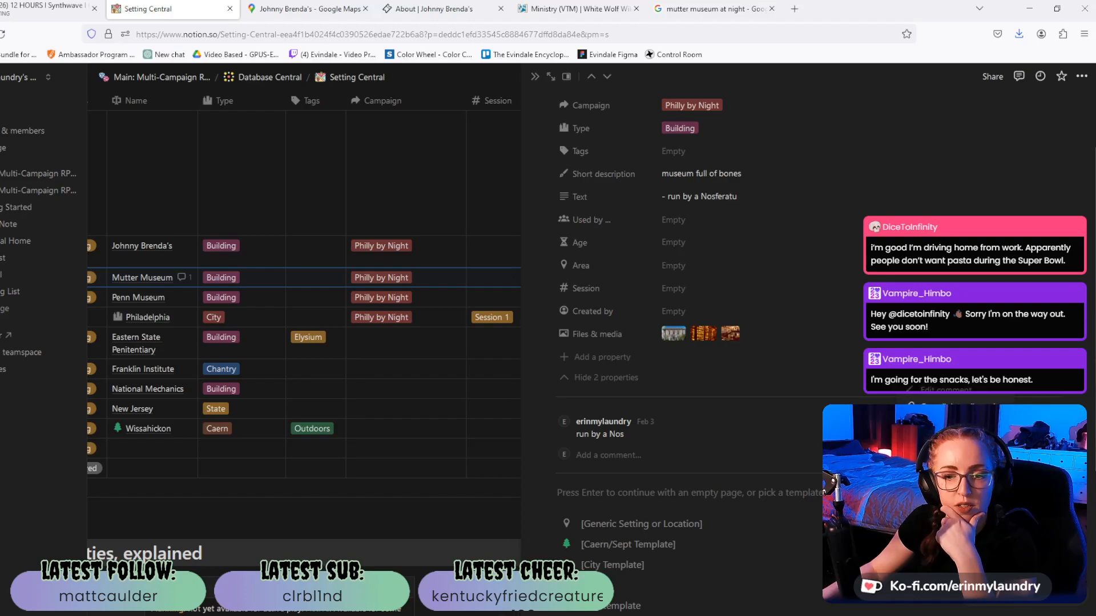
click(952, 423)
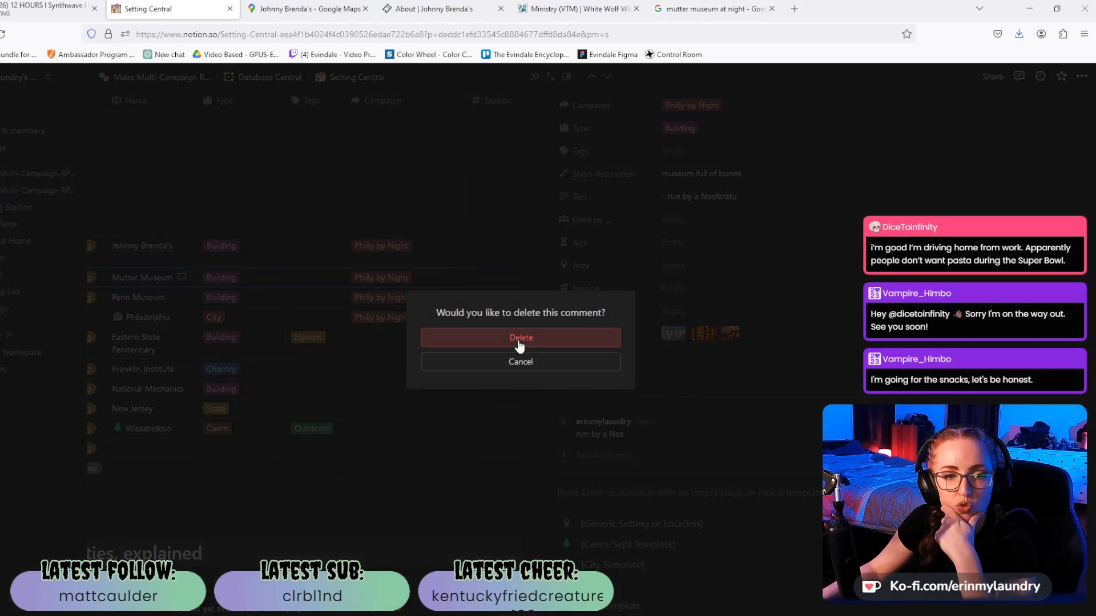
click(518, 340)
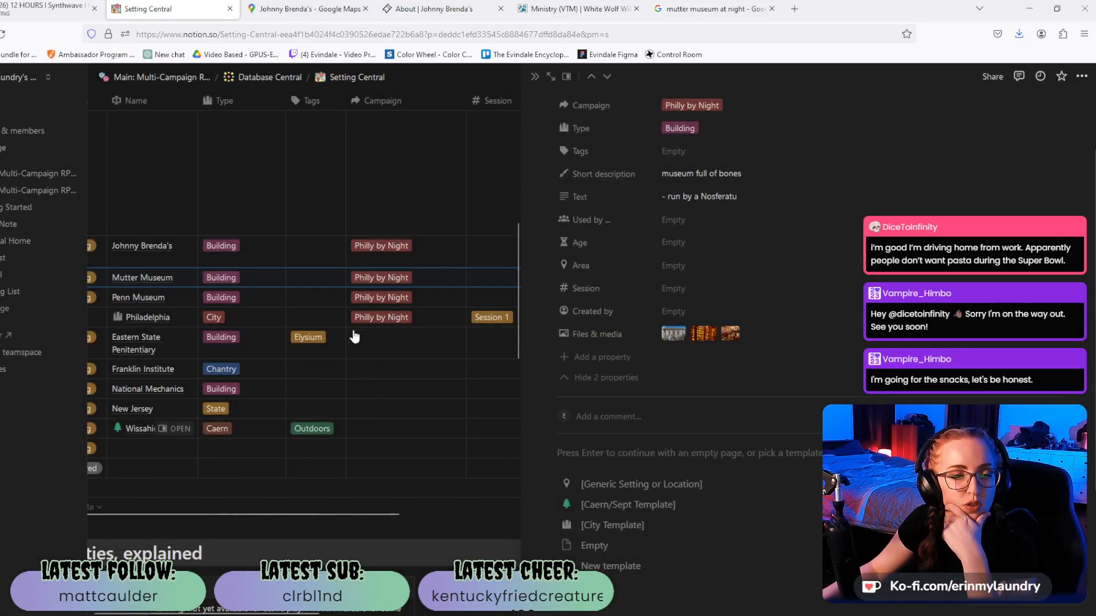
click(313, 375)
key(Escape)
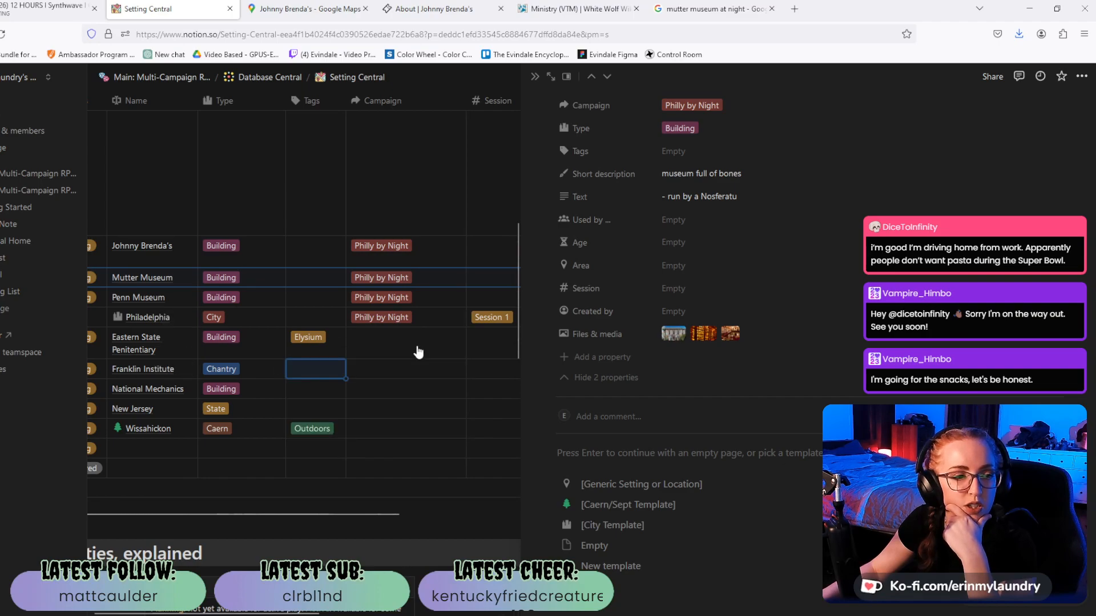
Open the National Mechanics entry, switch to Google Images and search for "national mechanics at night".
click(180, 388)
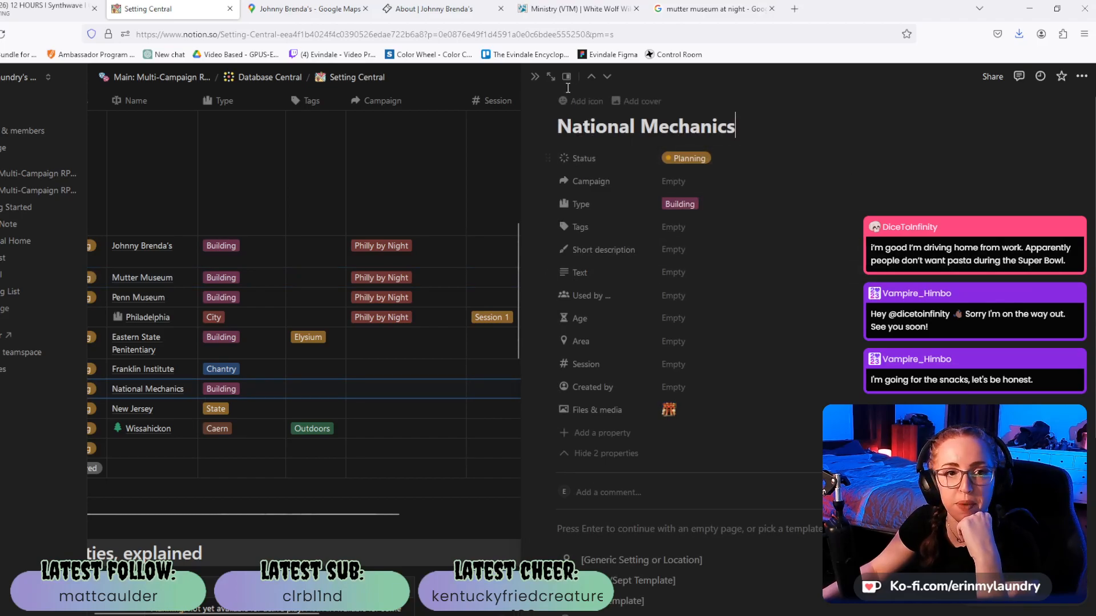
click(714, 9)
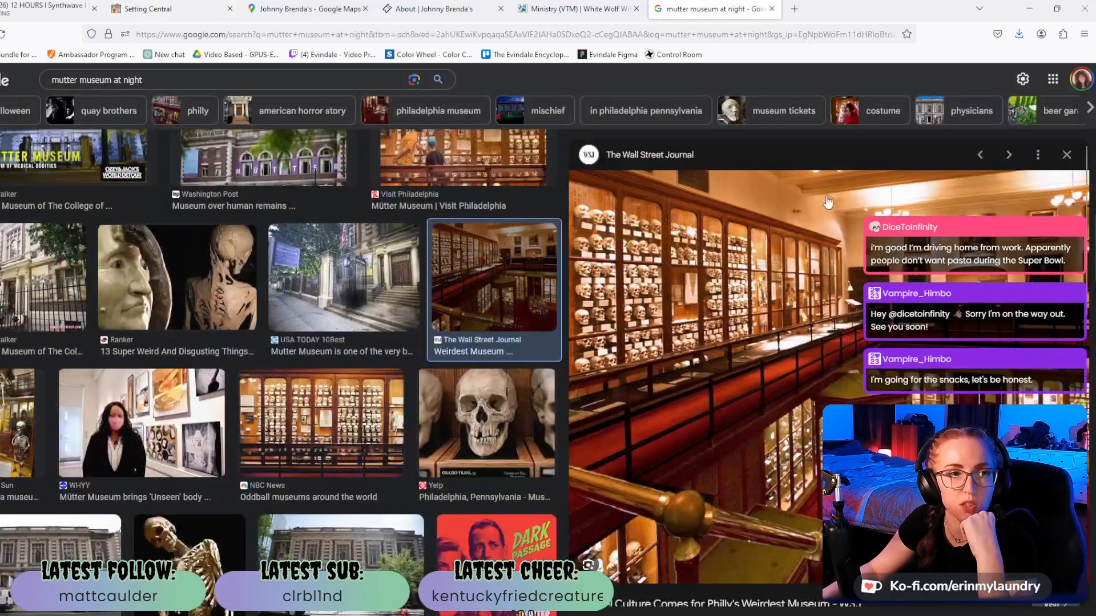
click(308, 9)
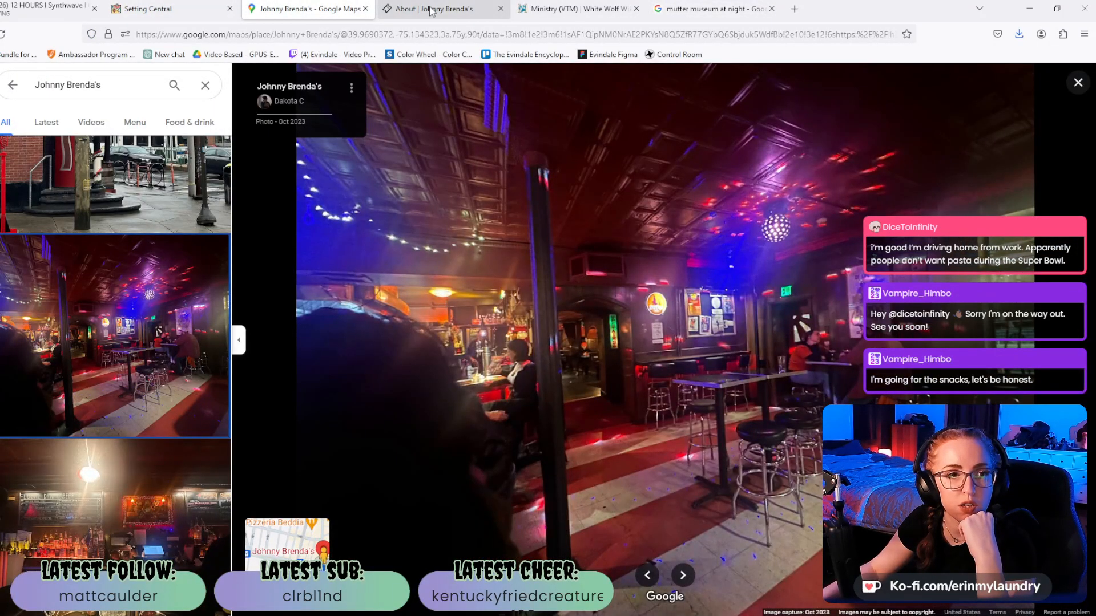
click(675, 4)
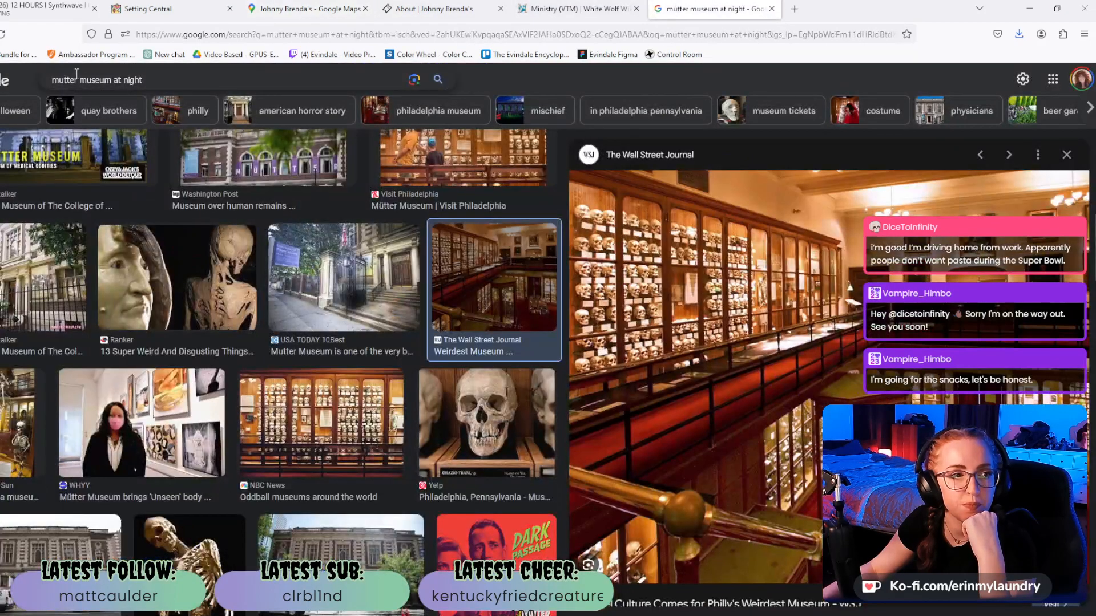
drag(112, 81, 51, 80)
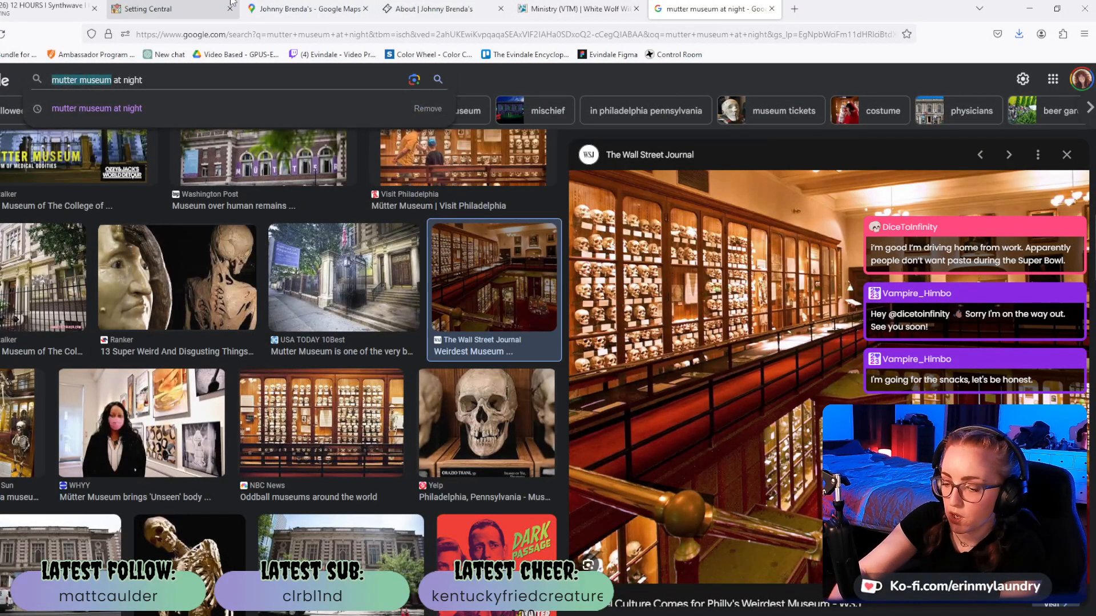
text(national mechanic)
text(s)
key(Return)
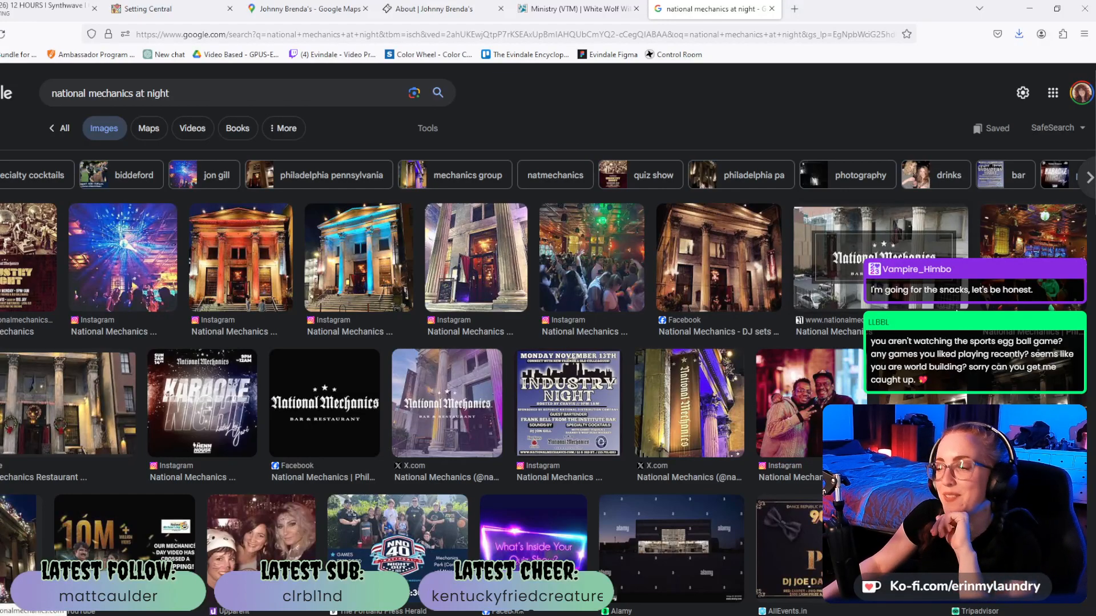
Switch to Notion, look over the Main: Multi-Campaign RPG Template page and select its web address.
click(166, 8)
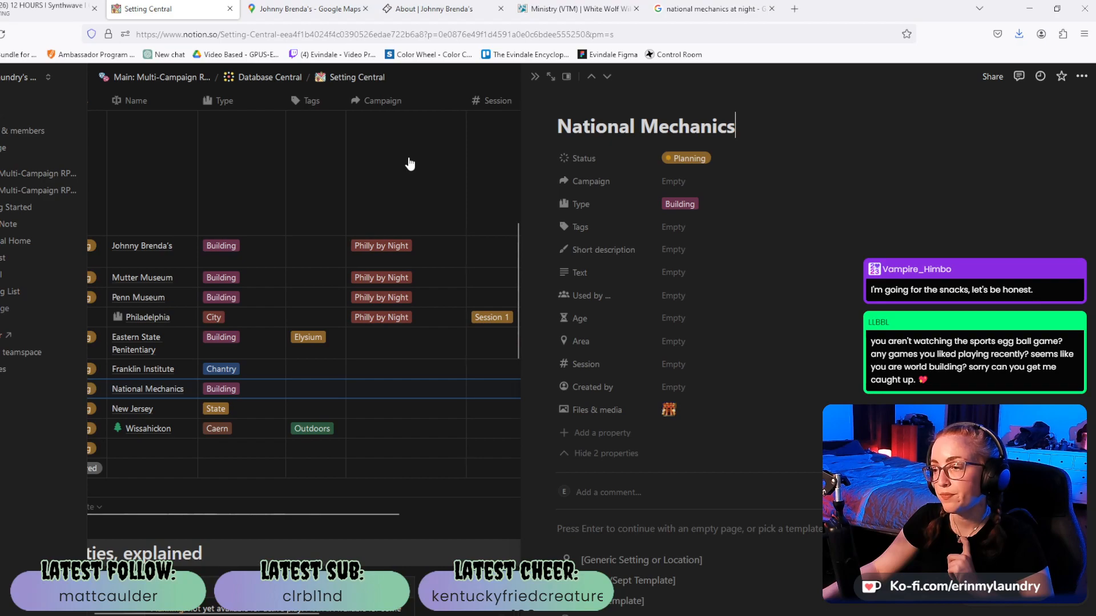
scroll(151, 110, up, 10)
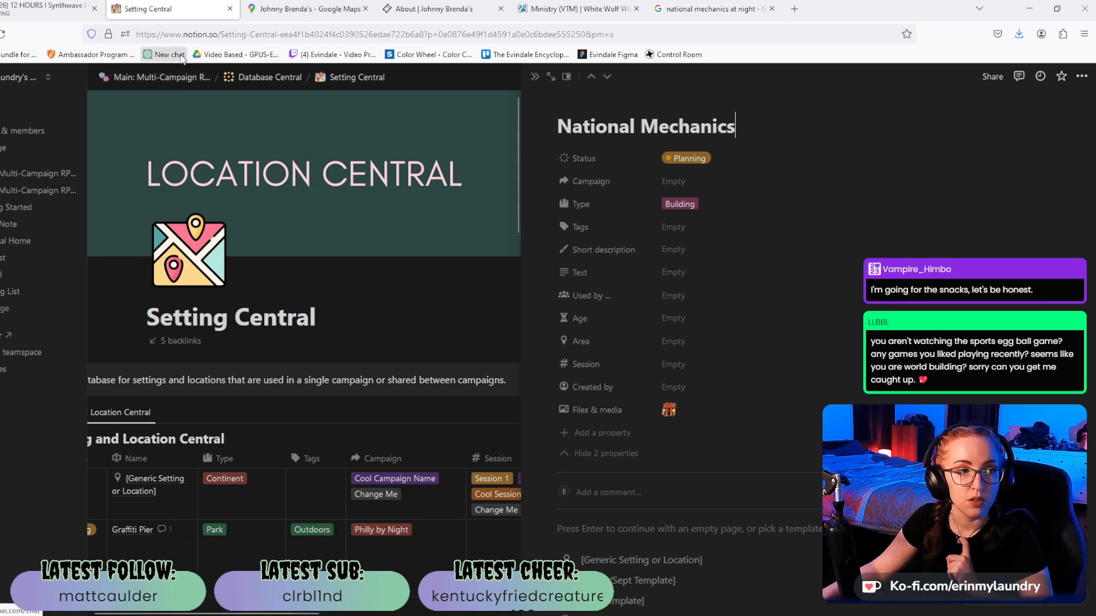
click(13, 179)
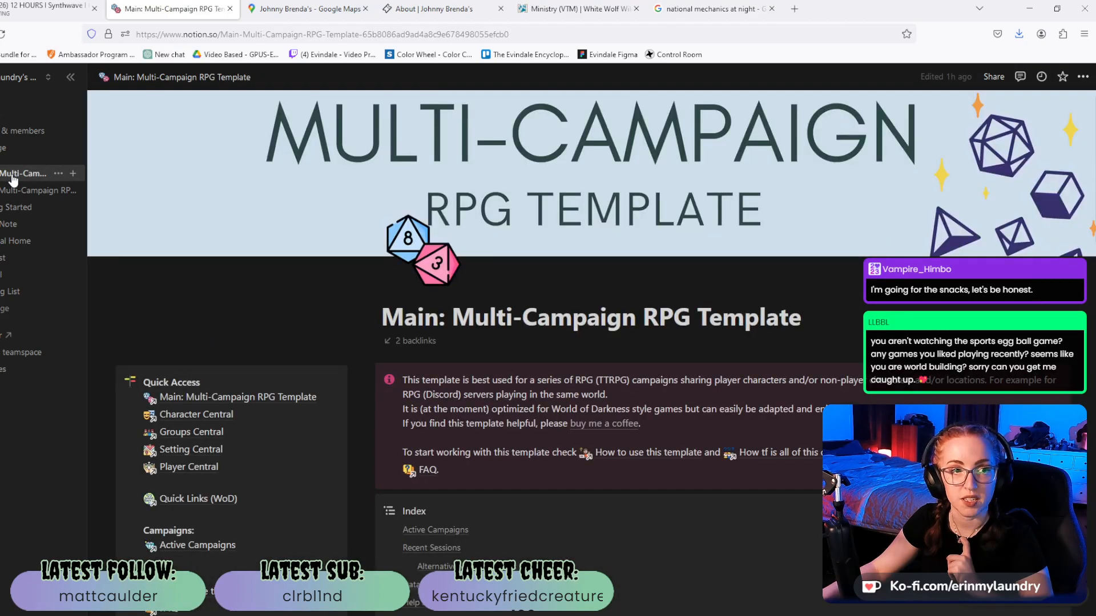
scroll(566, 231, down, 8)
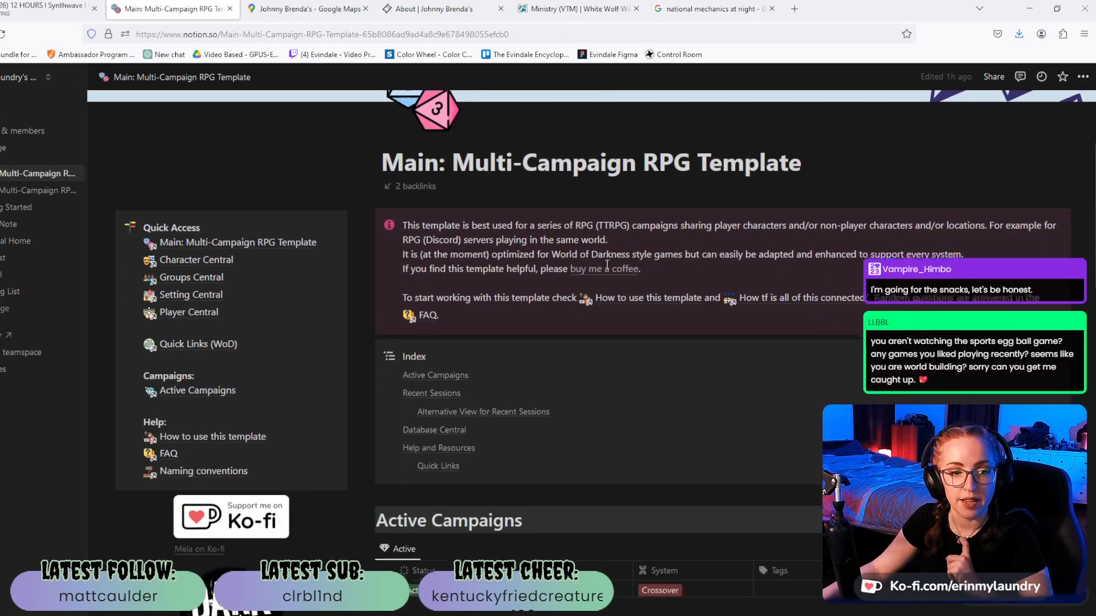
scroll(501, 204, up, 4)
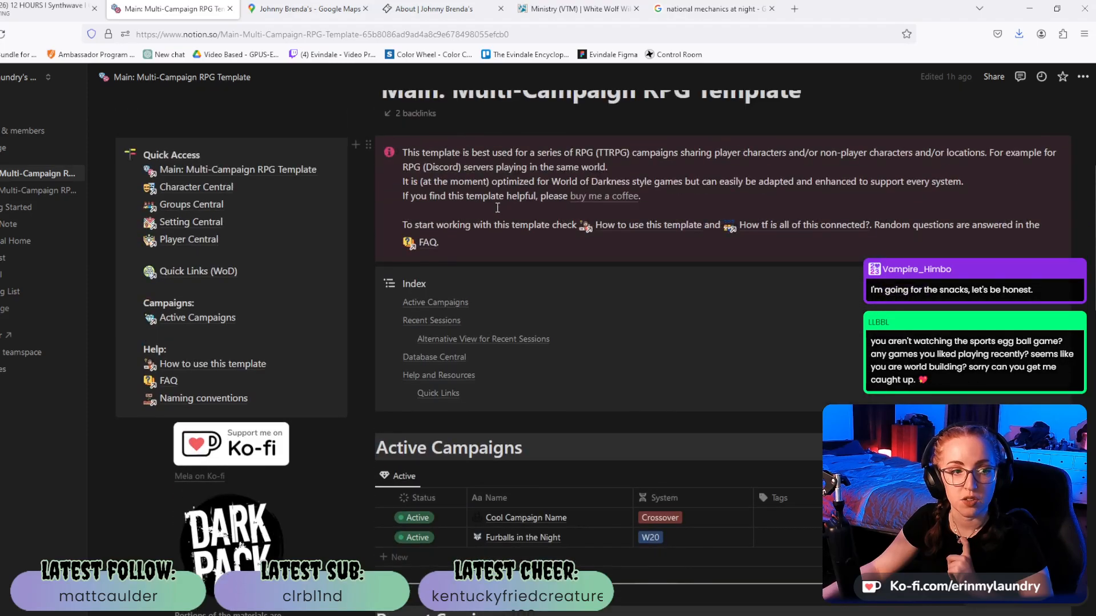
scroll(455, 207, up, 4)
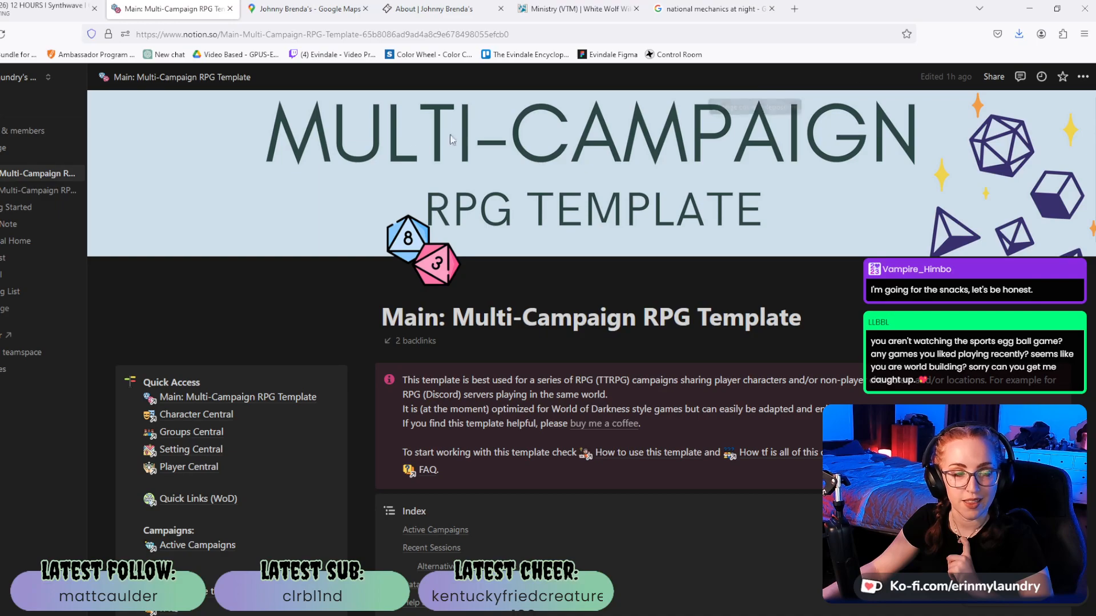
click(245, 34)
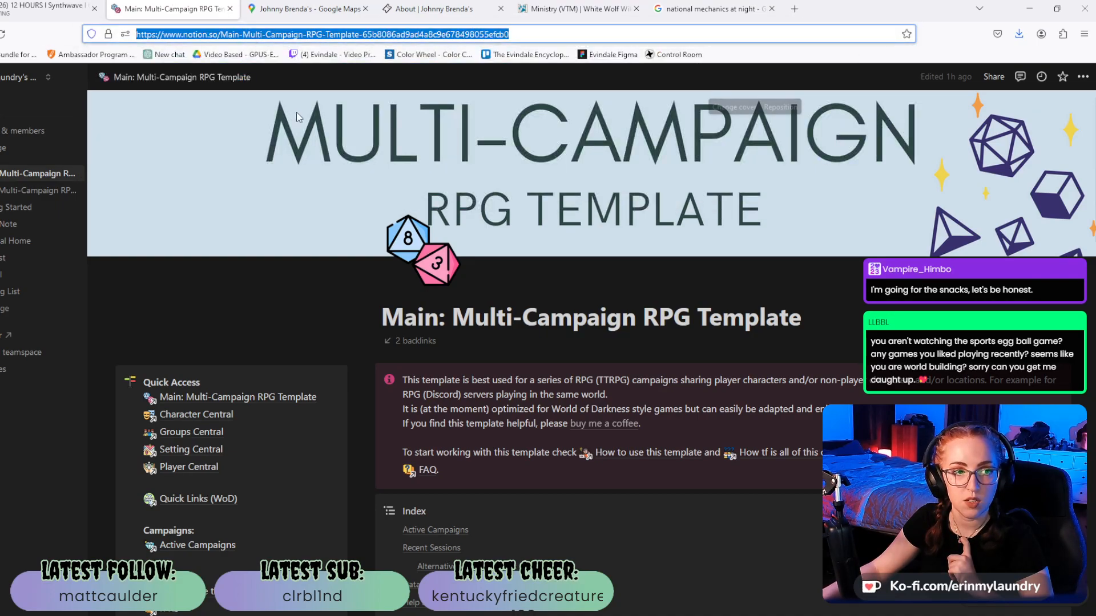
Switch to Google, search the web for "vtm world building template" and look through the results.
click(693, 8)
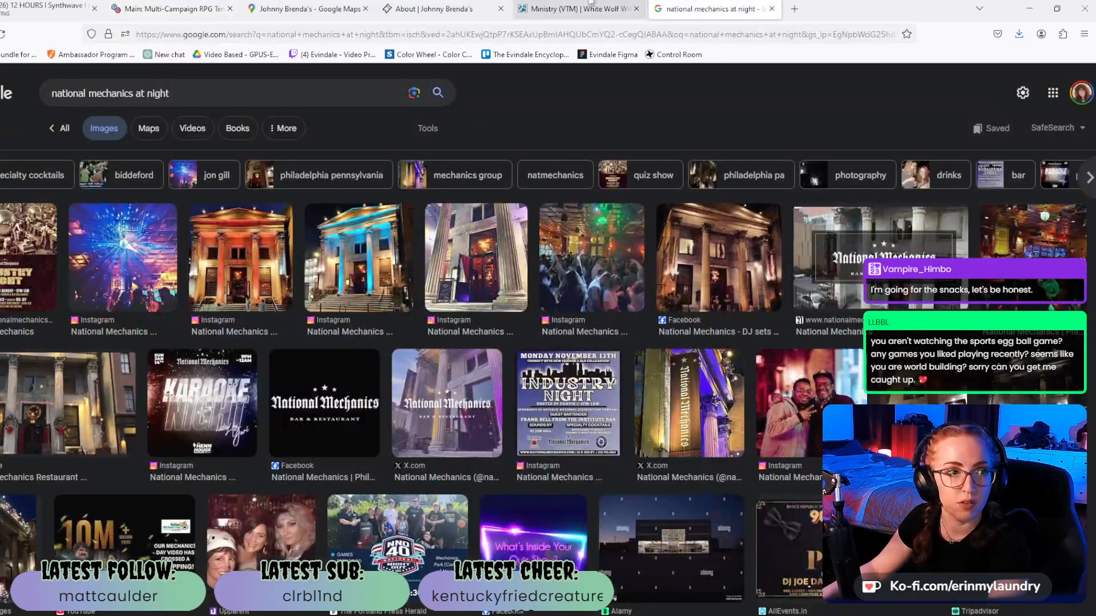
click(257, 92)
text(v)
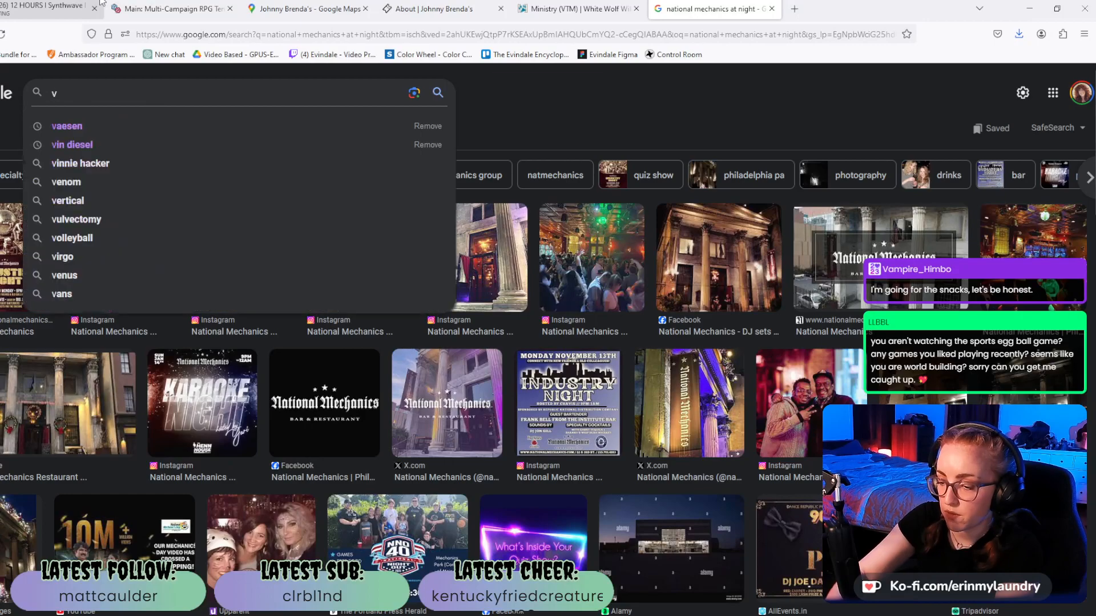
text(tm world building)
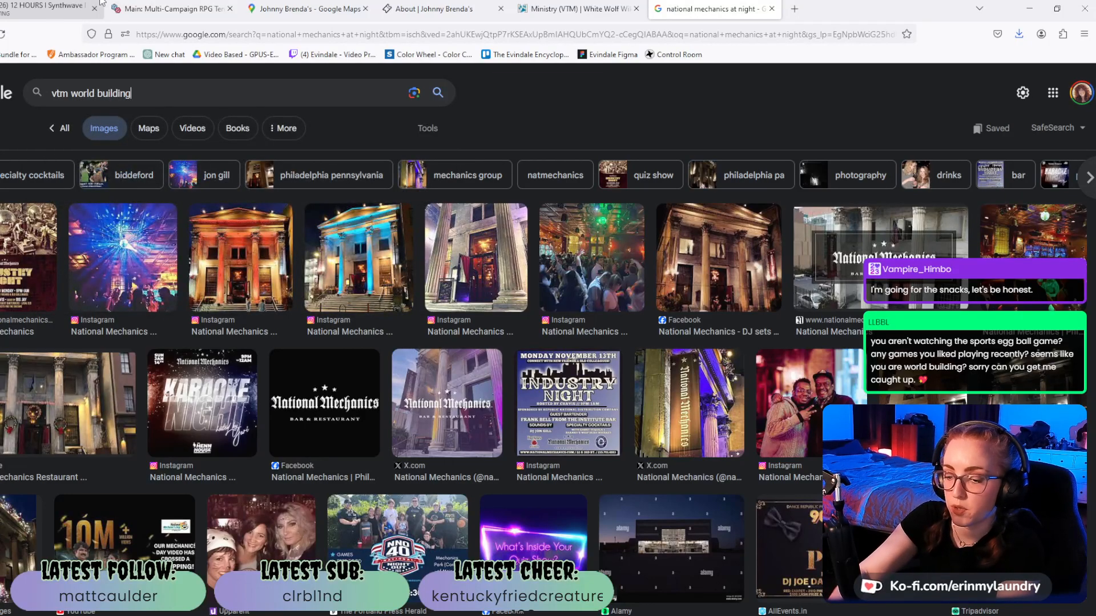
text( template)
key(Return)
click(46, 134)
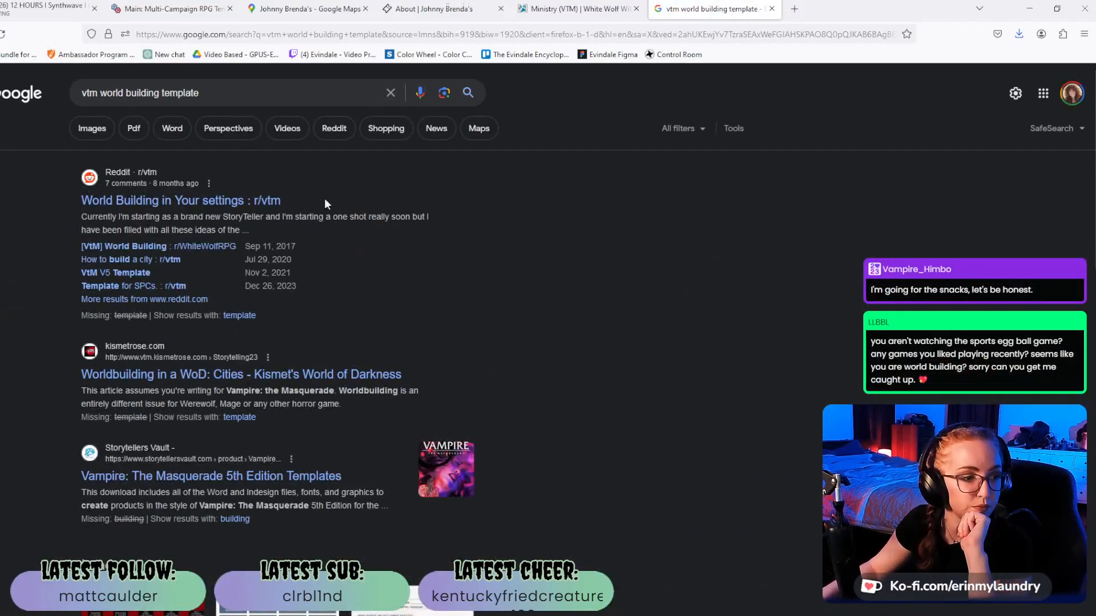
scroll(639, 314, down, 6)
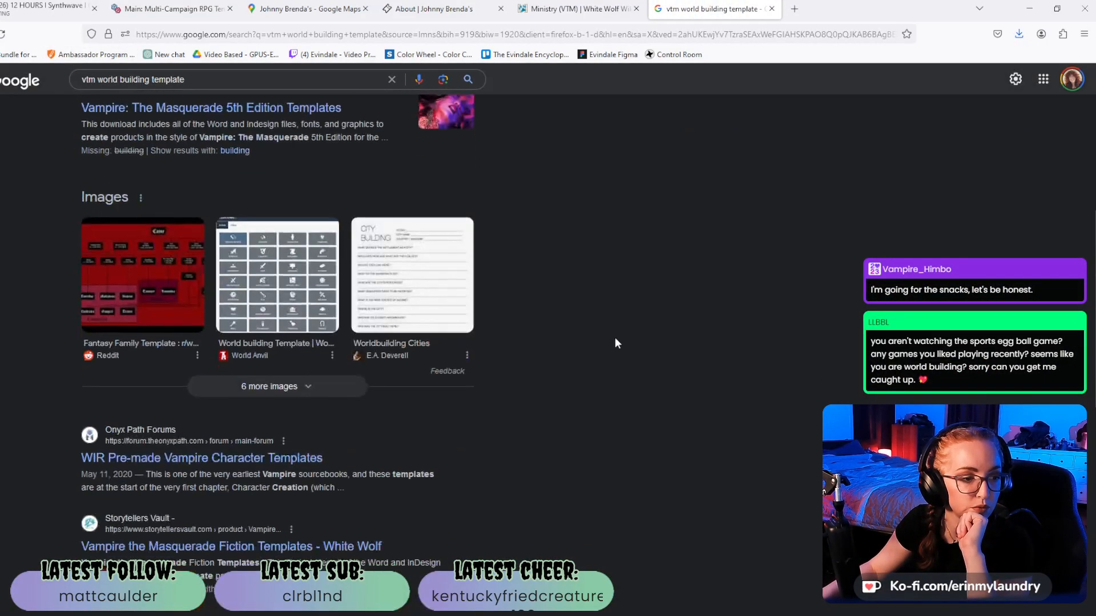
scroll(628, 338, up, 6)
Refine the search to "vtm world building template notion" and check Notion's Worldbuilding Template page.
click(256, 91)
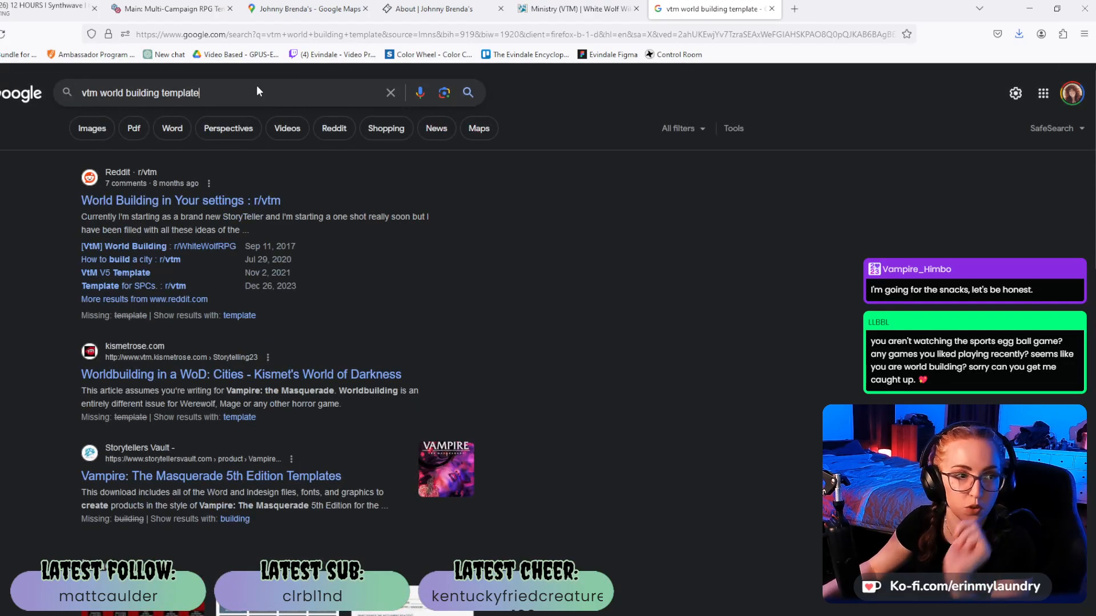
text(notion)
key(Return)
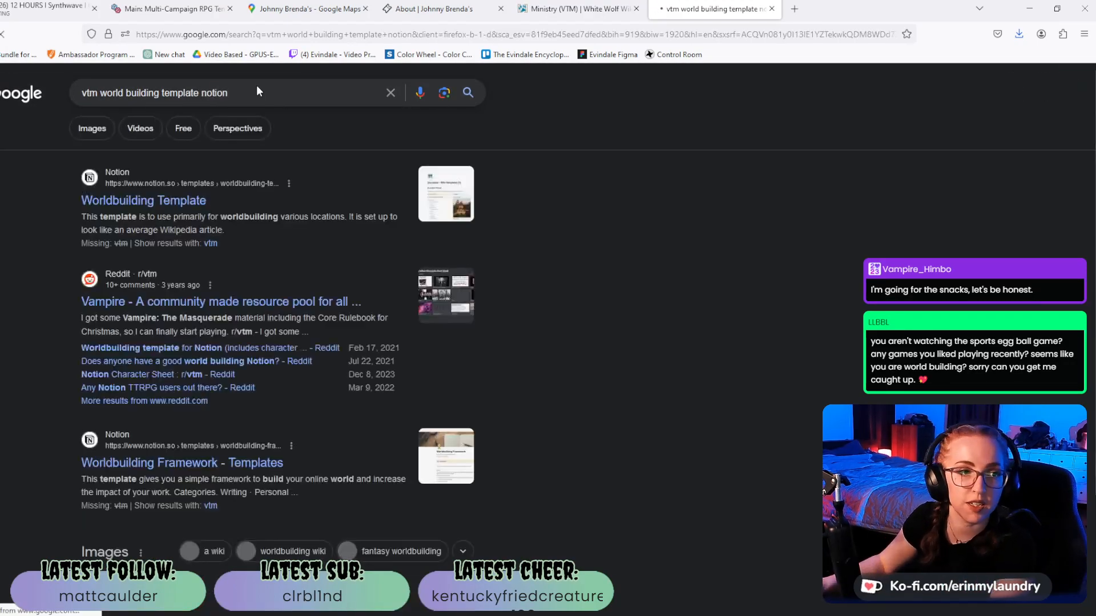
click(148, 205)
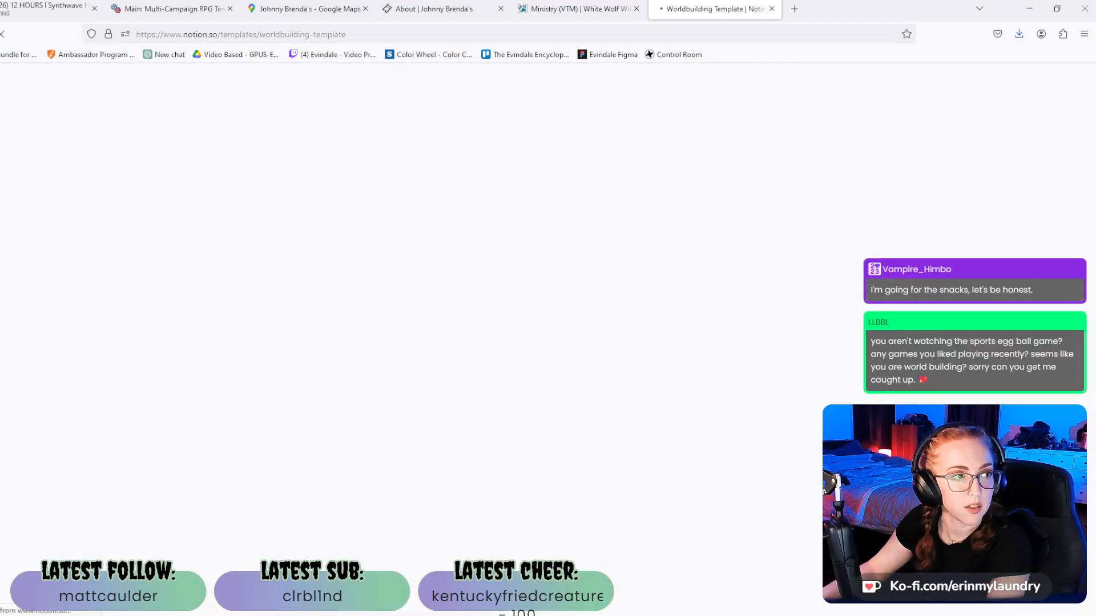
key(alt+Left)
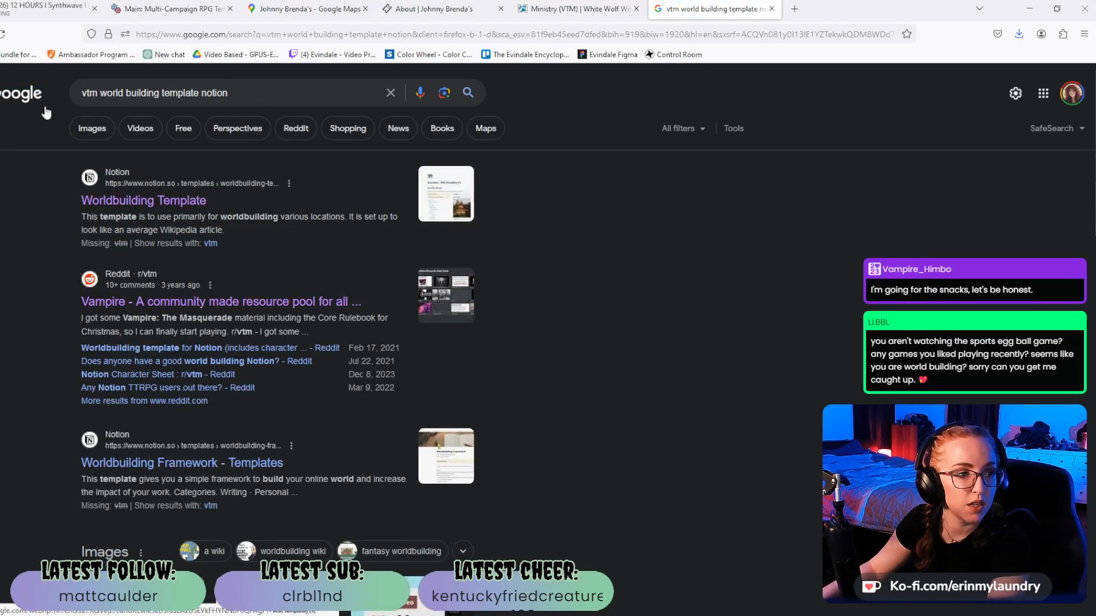
click(159, 203)
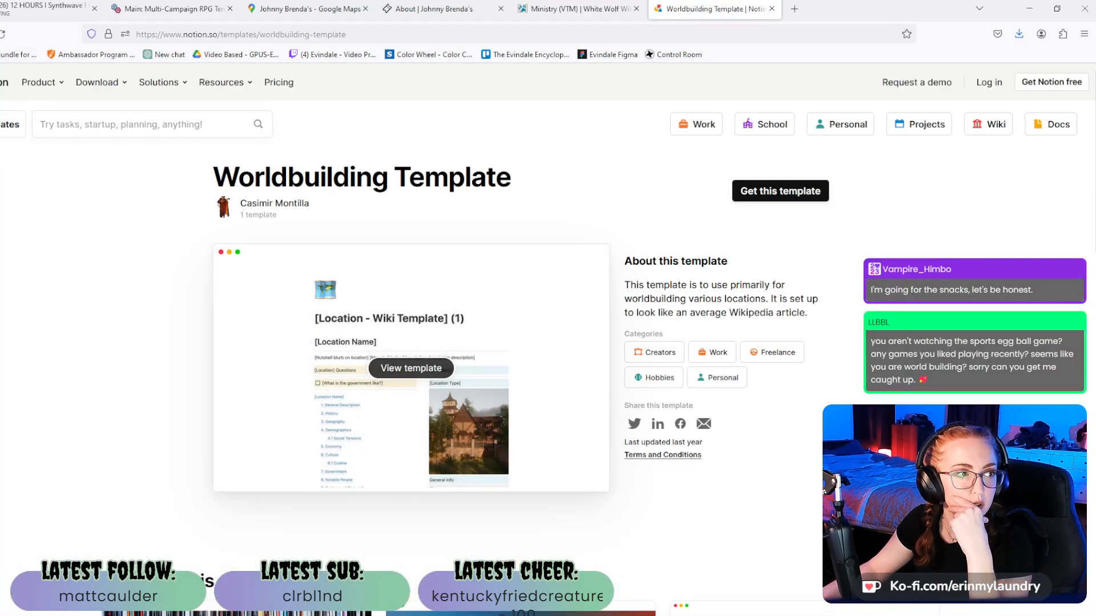
key(alt+Left)
Read through the Reddit thread on a community made Vampire resource pool, then return to the search results.
click(255, 303)
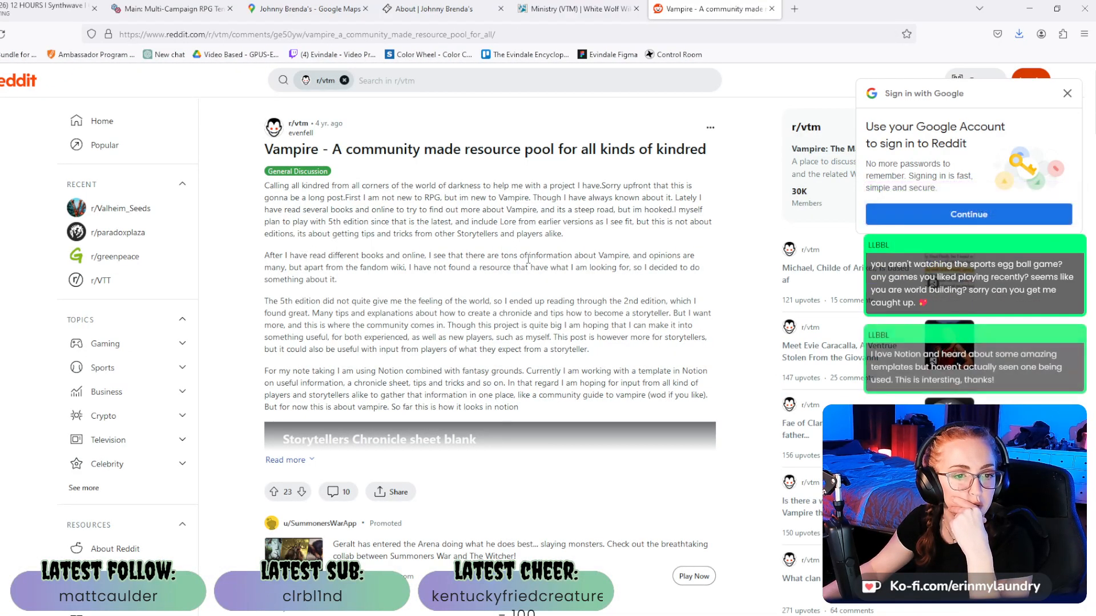
scroll(356, 254, down, 5)
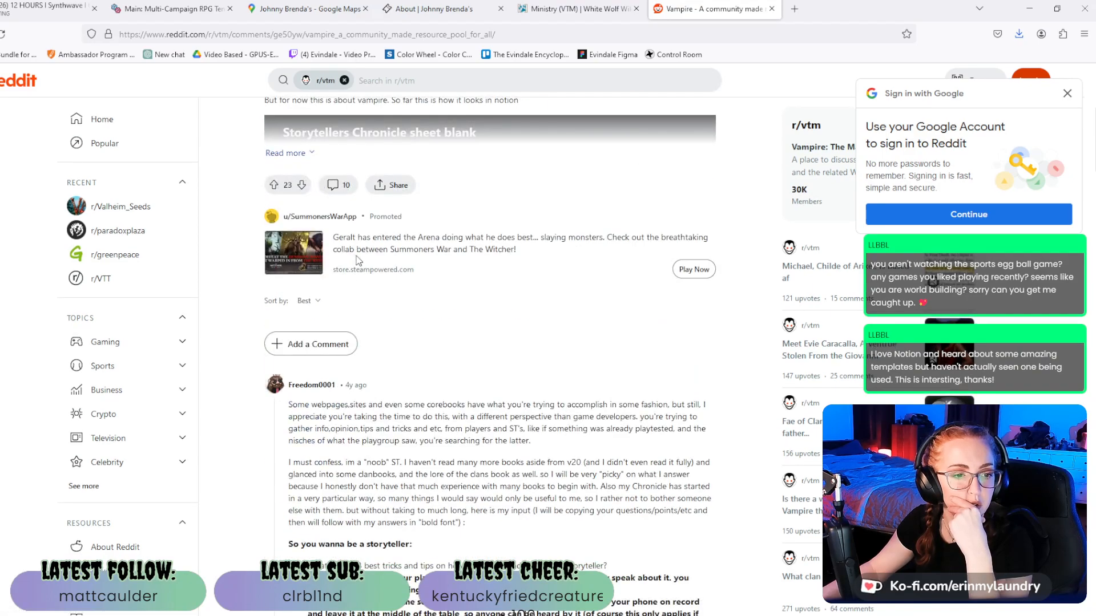
scroll(363, 257, down, 5)
scroll(363, 258, down, 10)
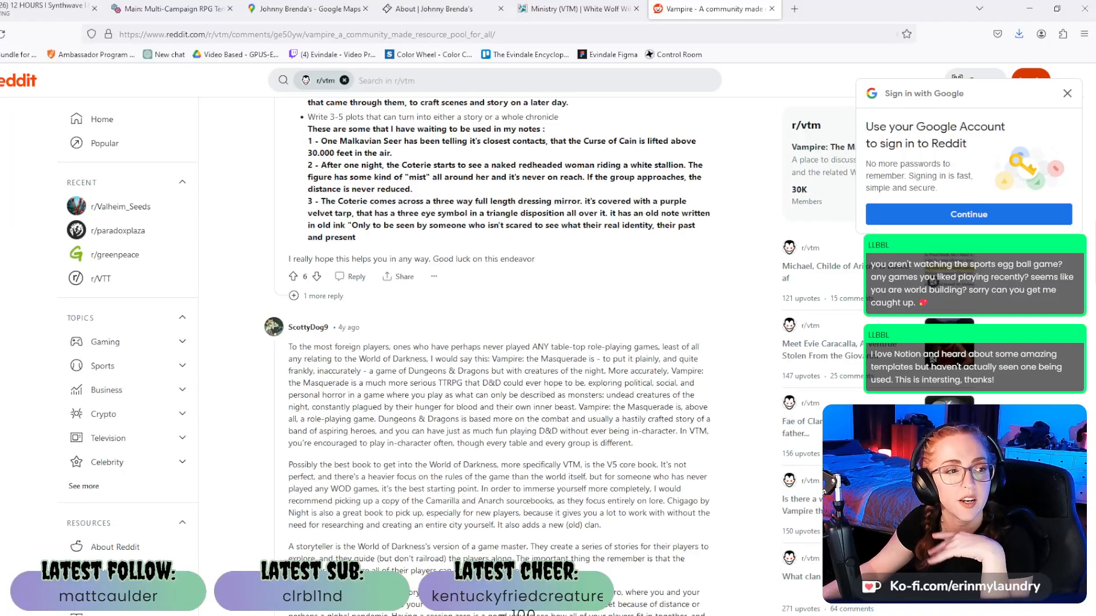
key(alt+Left)
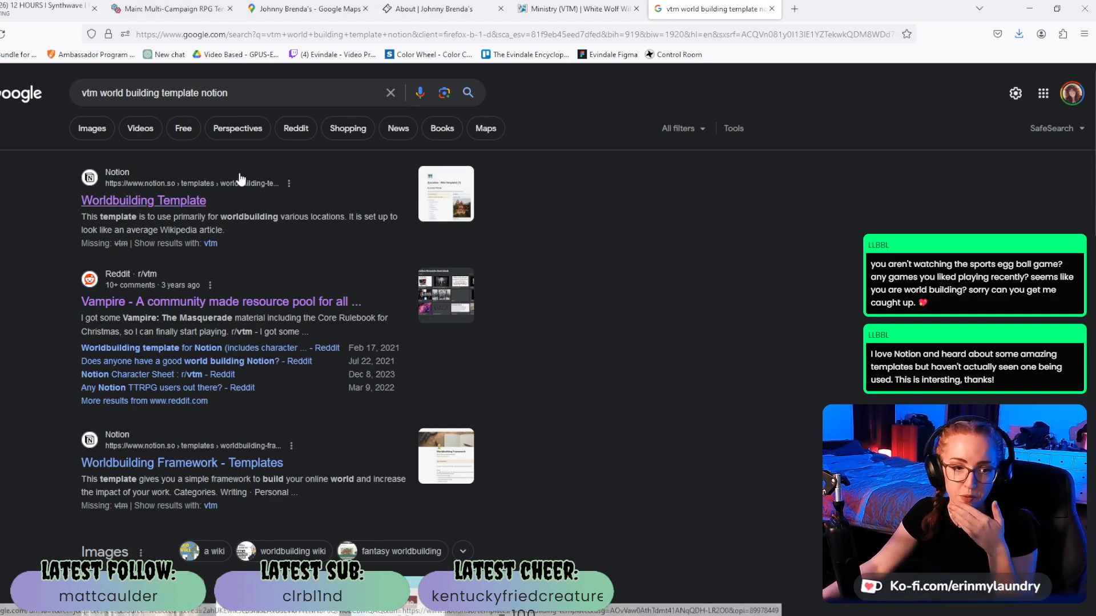
Look through the remaining results and search the web for "world of darkness template notion" instead.
scroll(192, 364, down, 5)
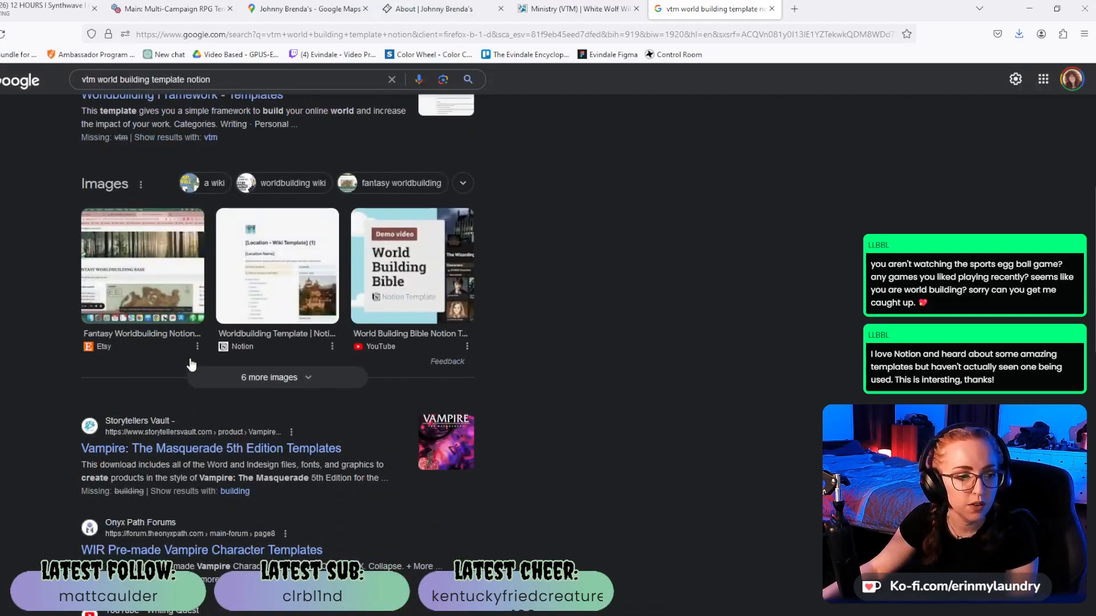
scroll(191, 363, down, 2)
scroll(197, 358, up, 5)
scroll(200, 353, up, 1)
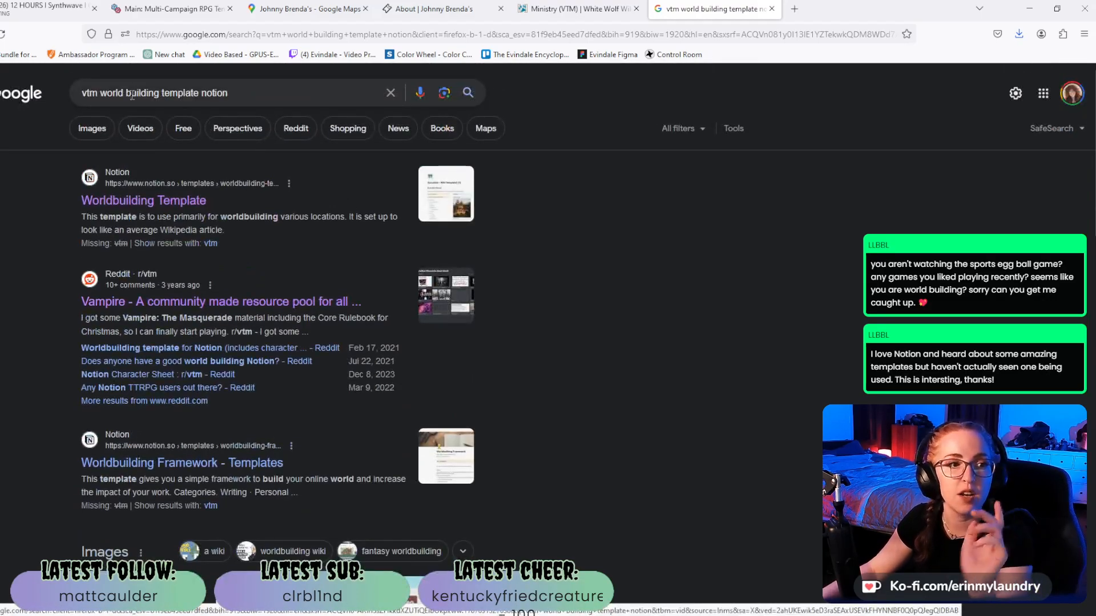
click(124, 93)
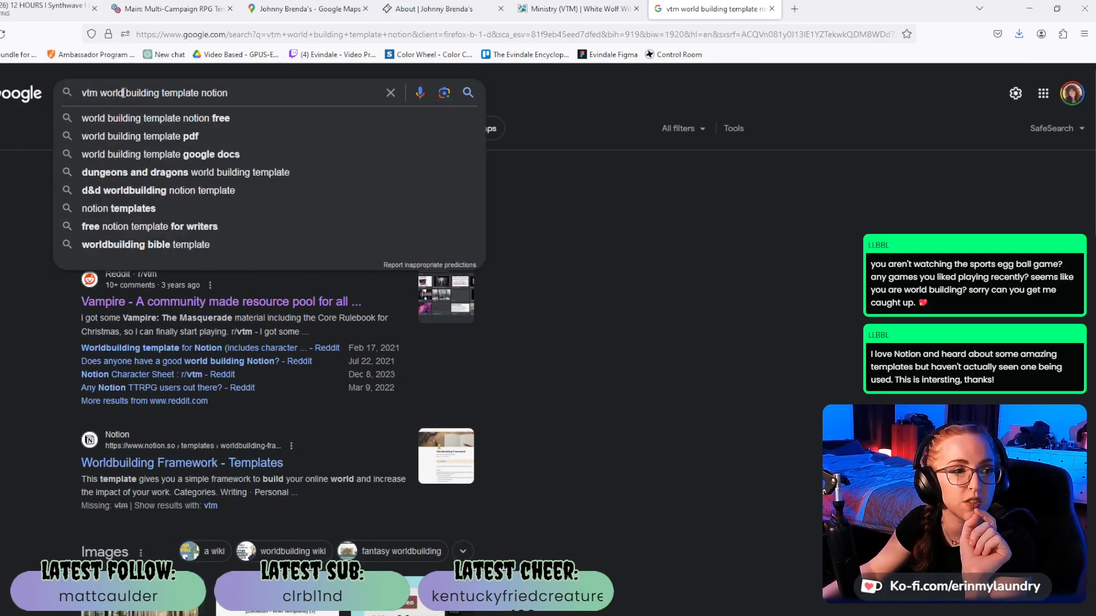
drag(162, 92, 82, 93)
text(world of darkn)
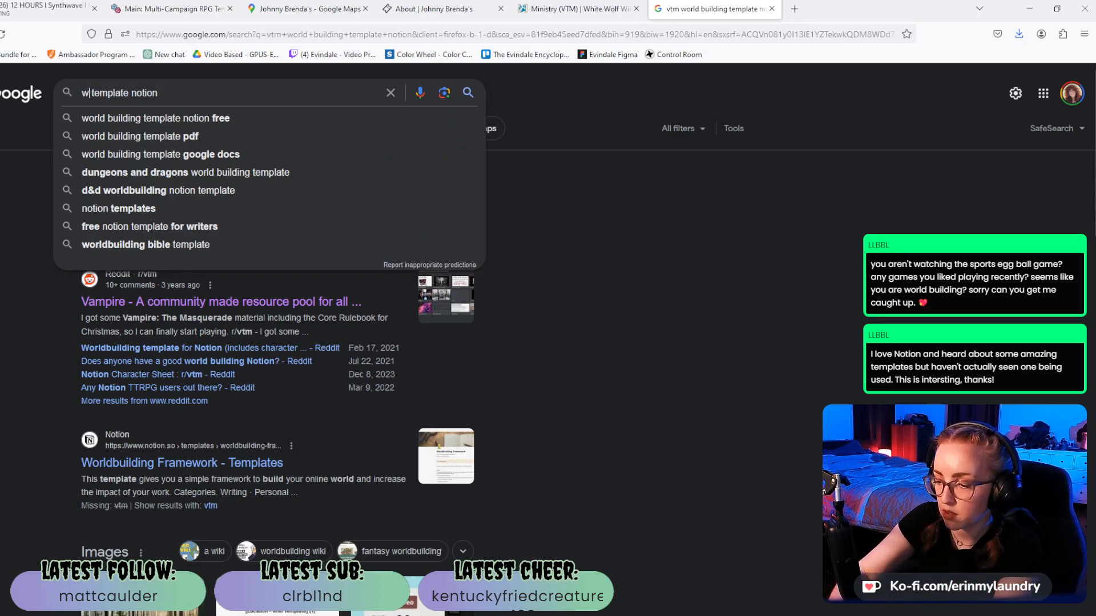
text(ess)
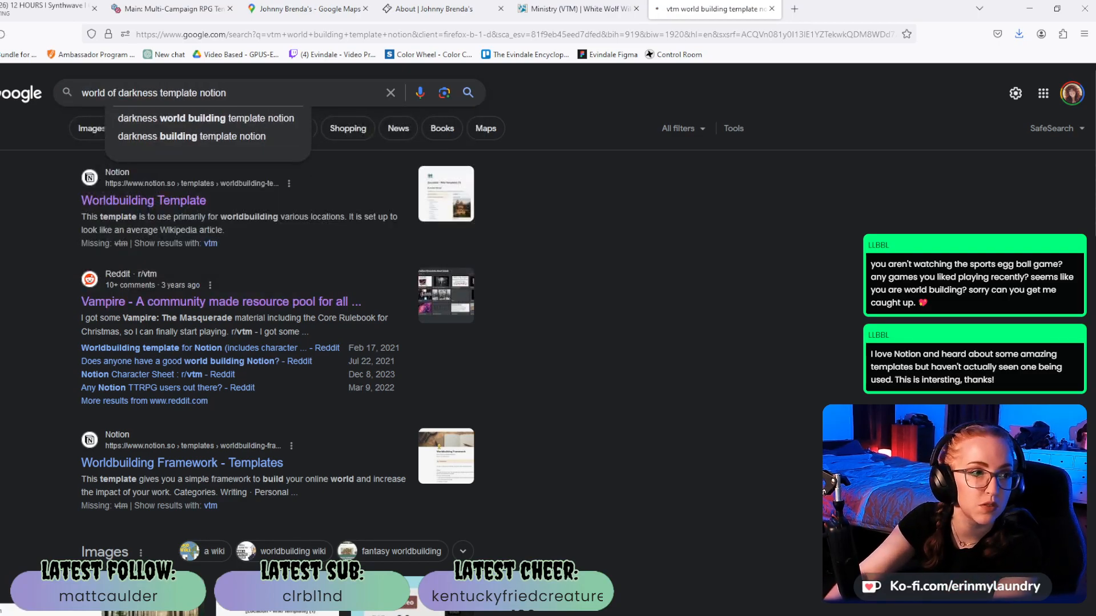
key(Return)
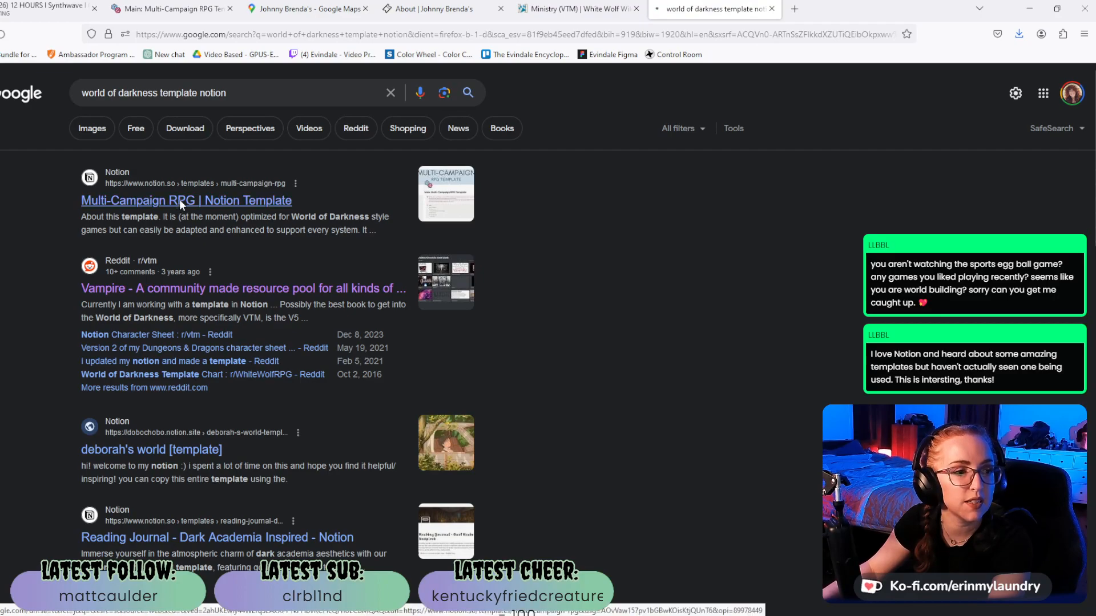
Open Notion's Multi-Campaign RPG template page, copy its web address, share it in the stream chat and close the page.
click(180, 201)
click(314, 35)
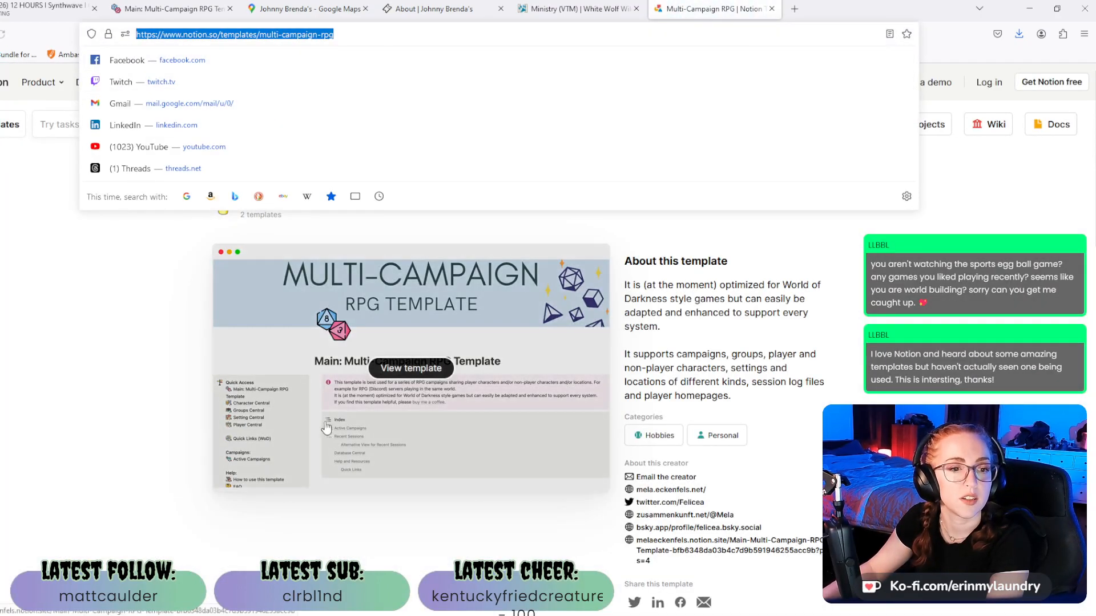
key(alt+Tab)
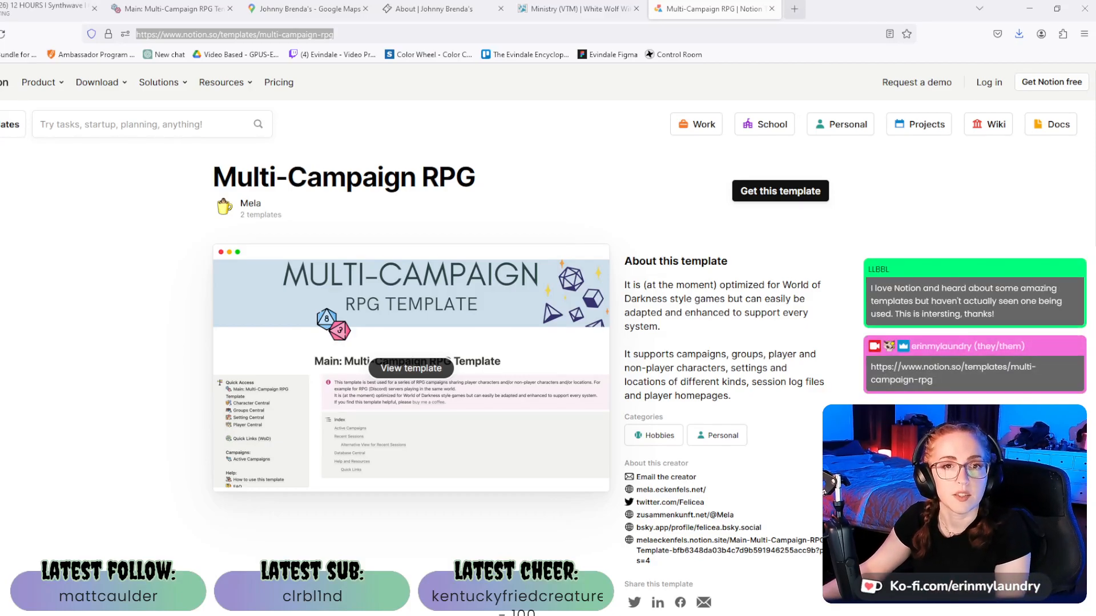
key(ctrl+w)
Switch to the second Main: Multi-Campaign RPG Template page in Notion and open the Philly By Night - Anarch campaign as a full page.
click(211, 9)
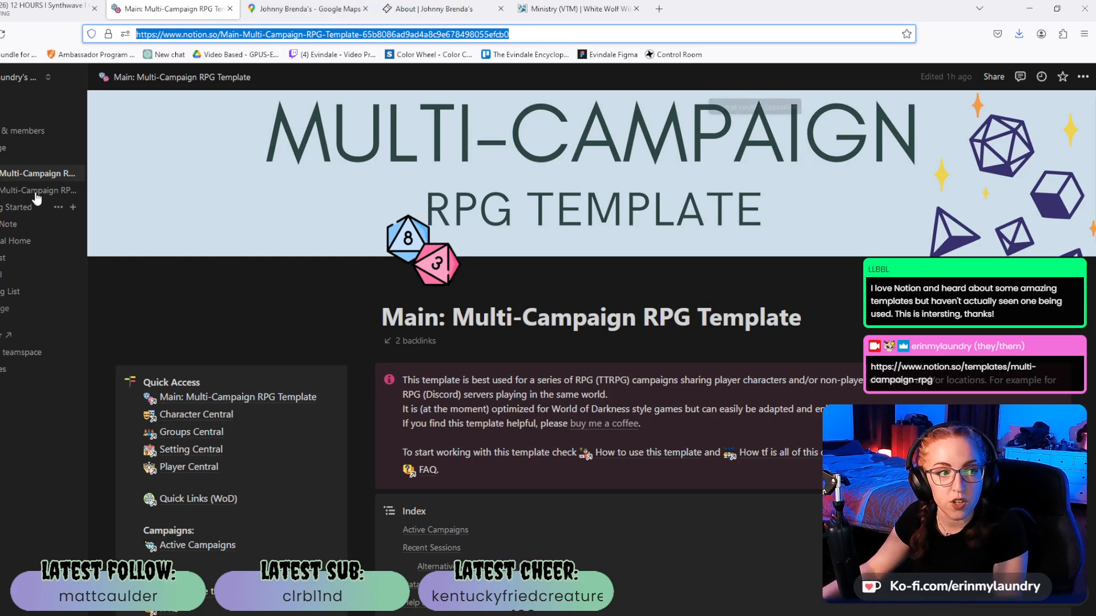
click(19, 194)
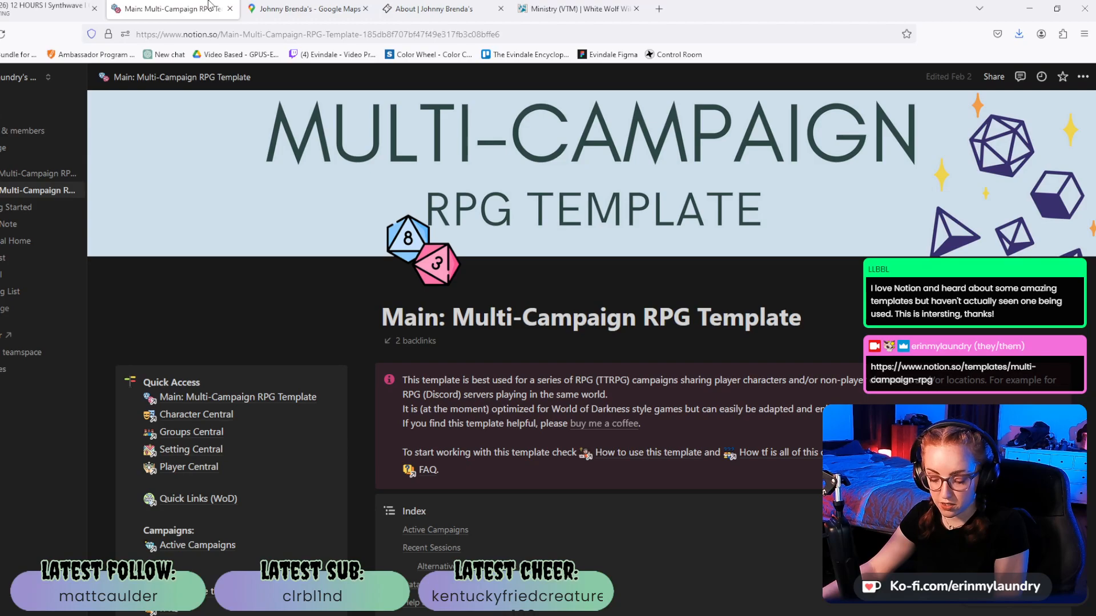
scroll(436, 318, down, 4)
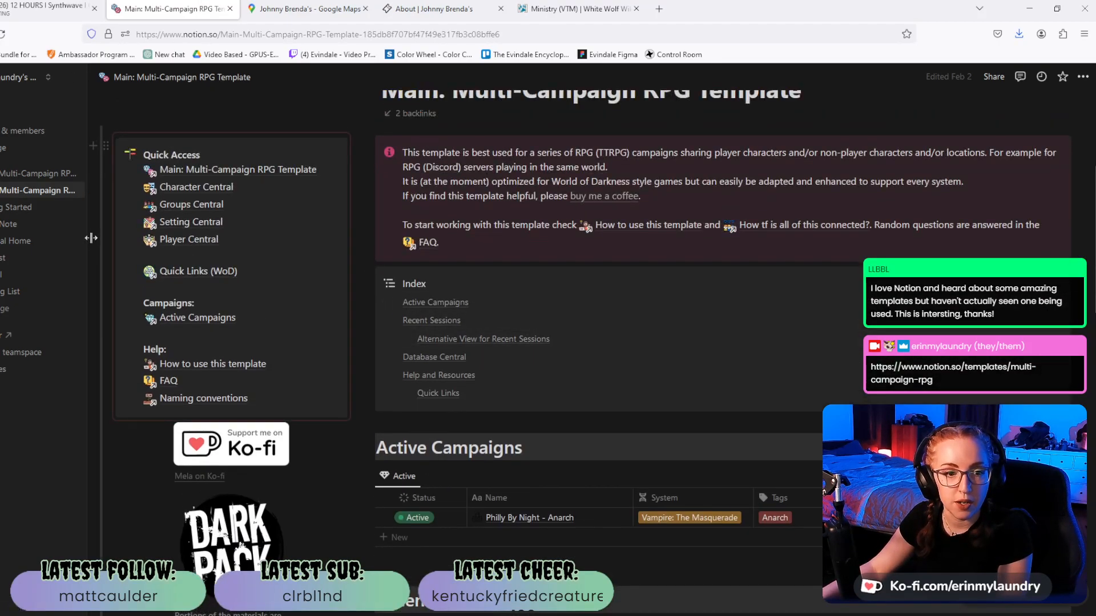
scroll(394, 263, up, 3)
scroll(394, 263, down, 8)
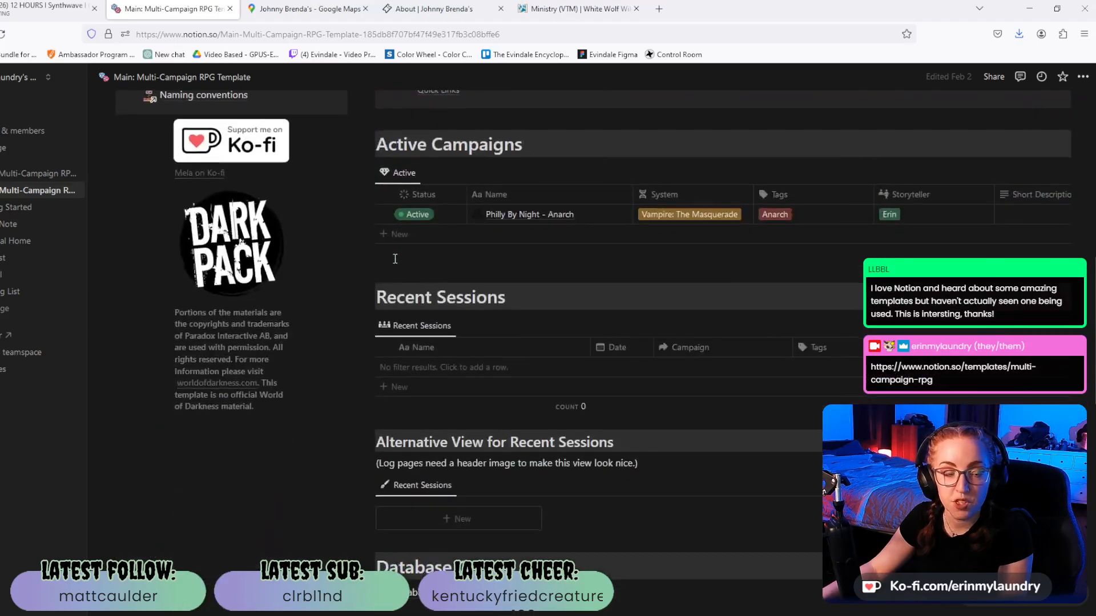
click(539, 216)
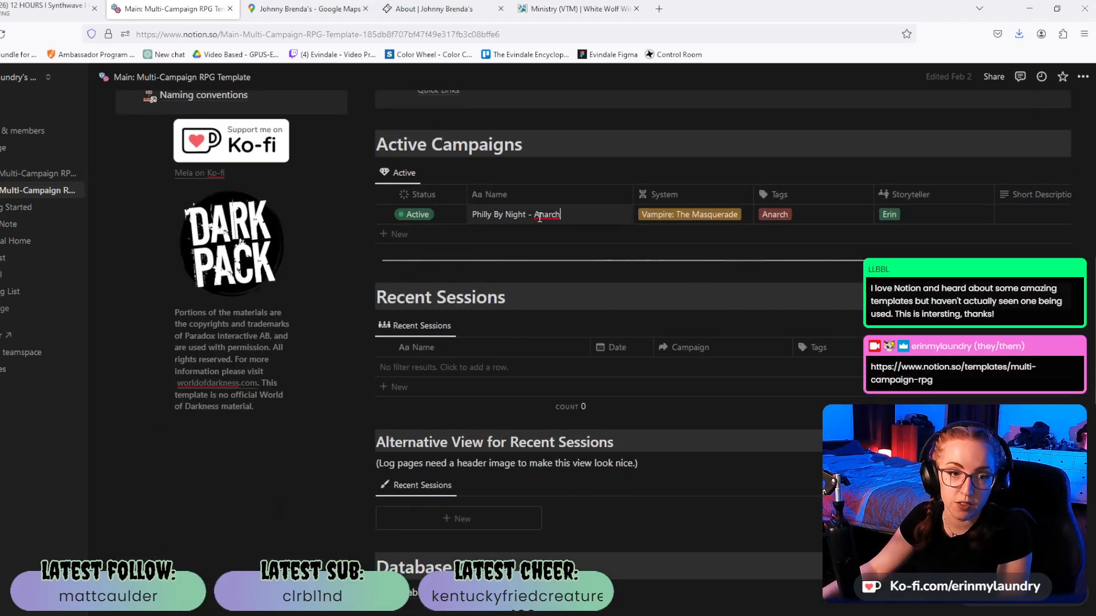
click(608, 216)
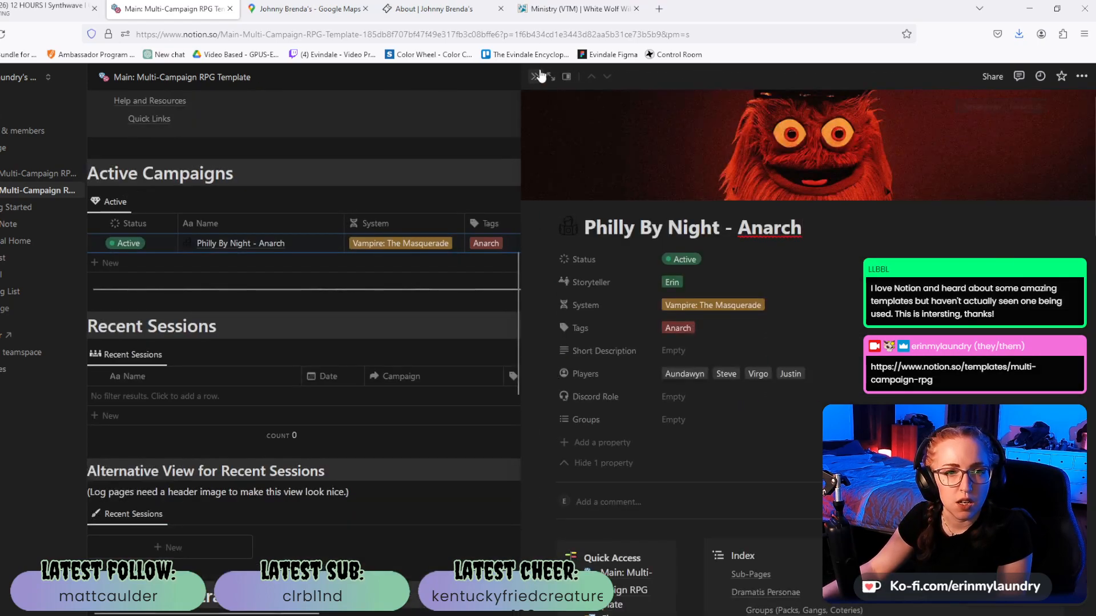
click(551, 78)
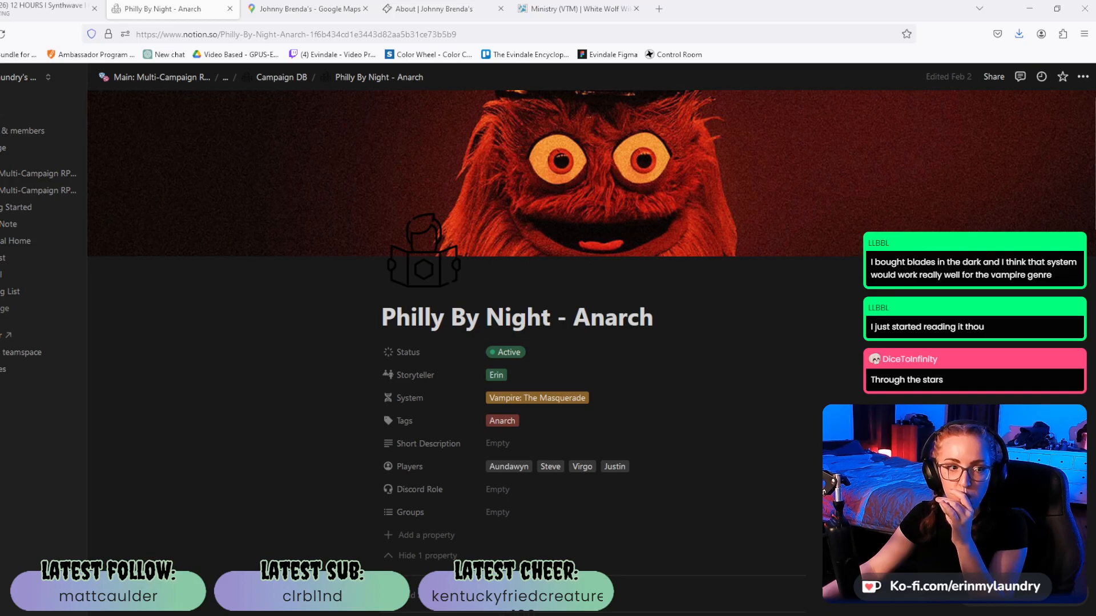
Look over the Philly By Night - Anarch page, including its properties, Sub-Pages, Dramatis Personae and Groups sections.
scroll(580, 343, down, 15)
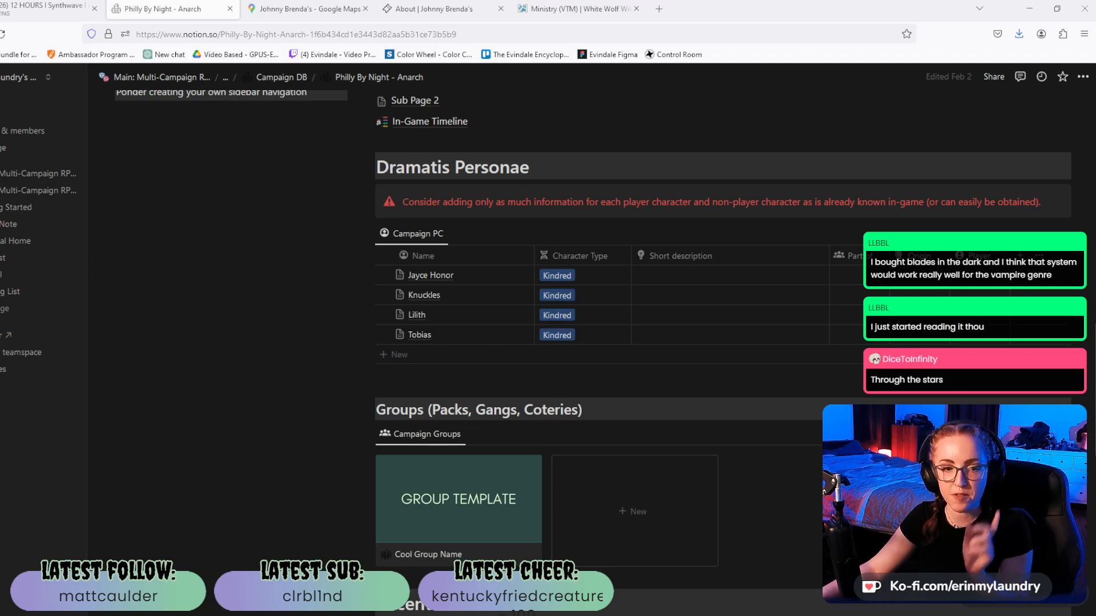
scroll(579, 343, up, 15)
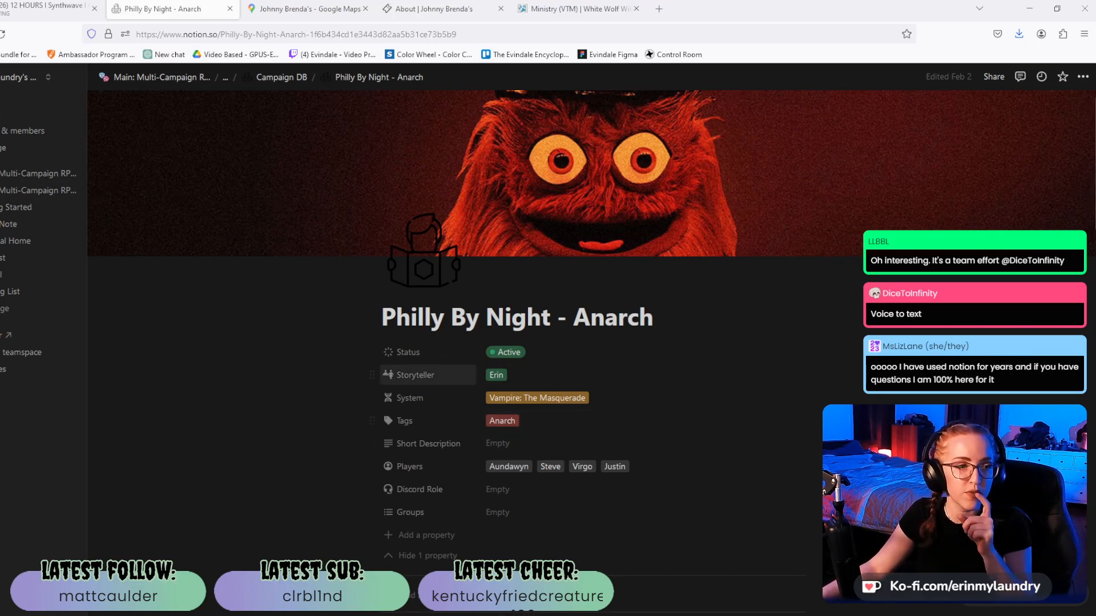
scroll(434, 360, down, 3)
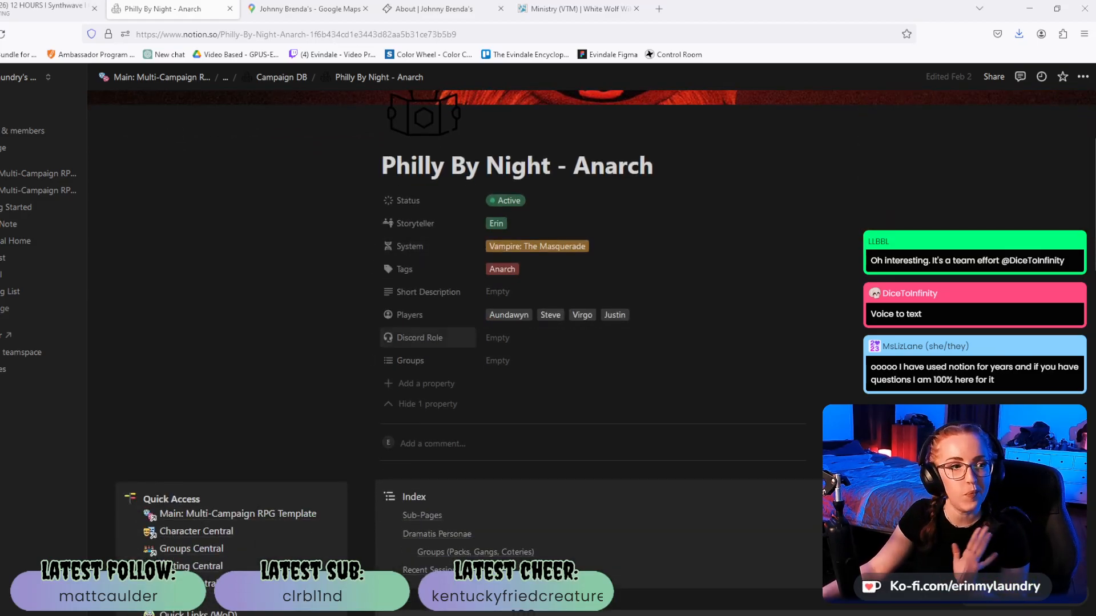
scroll(581, 354, up, 4)
scroll(580, 354, down, 10)
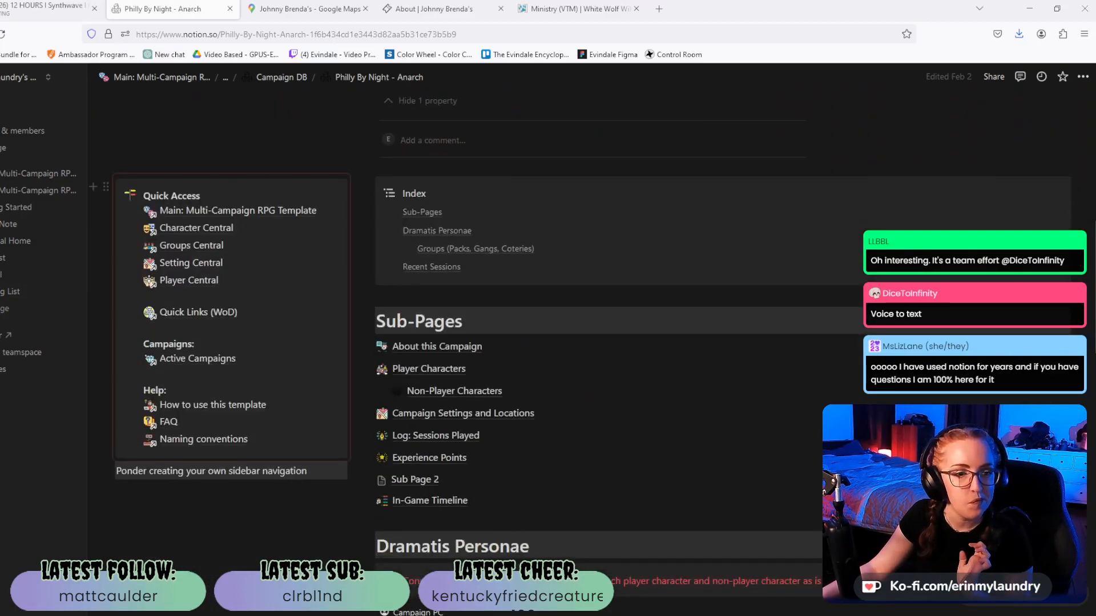
scroll(580, 354, down, 4)
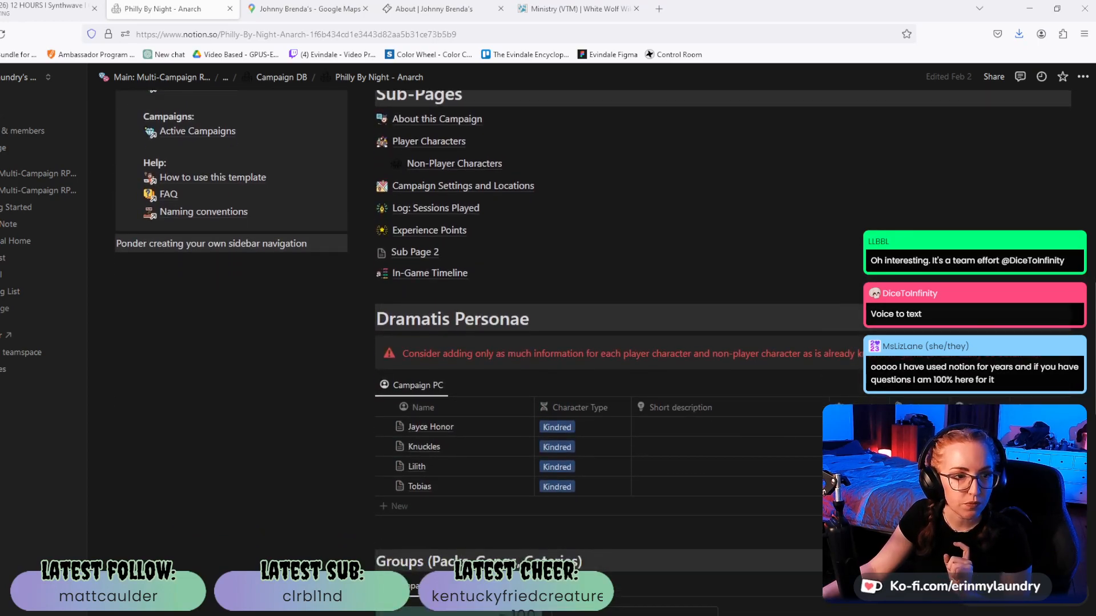
scroll(580, 353, up, 3)
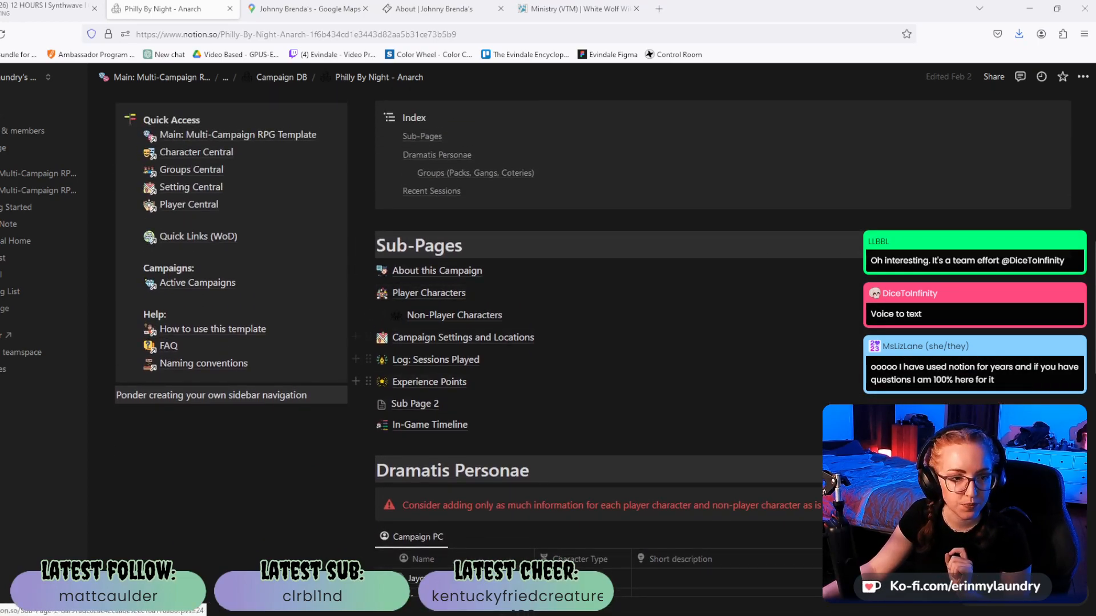
Open Character Central and examine the Character Central DB table across to its Bloodline column.
click(207, 157)
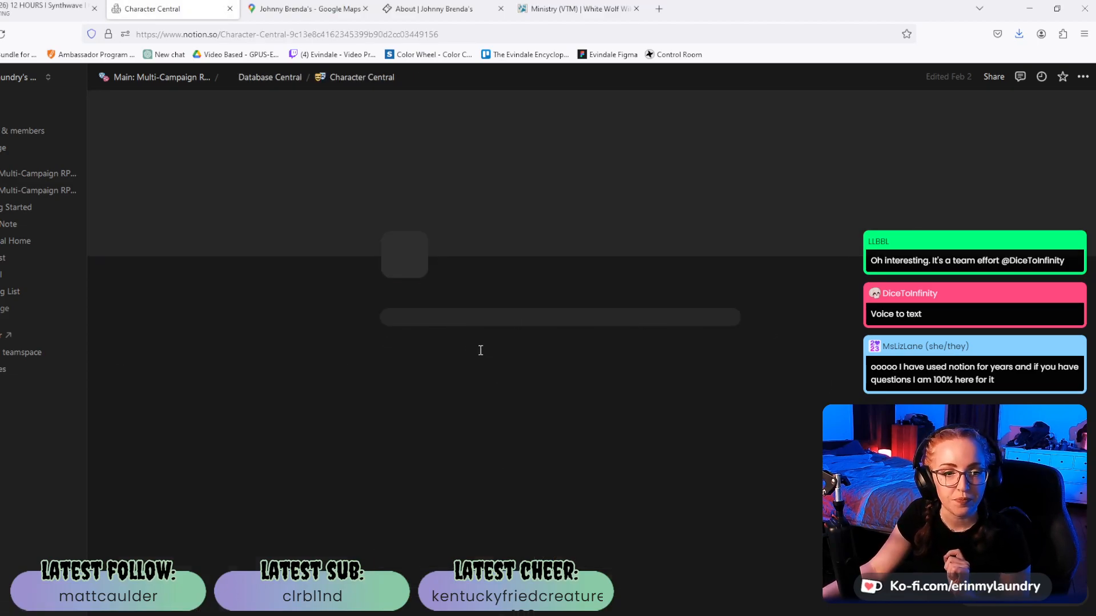
scroll(483, 351, down, 8)
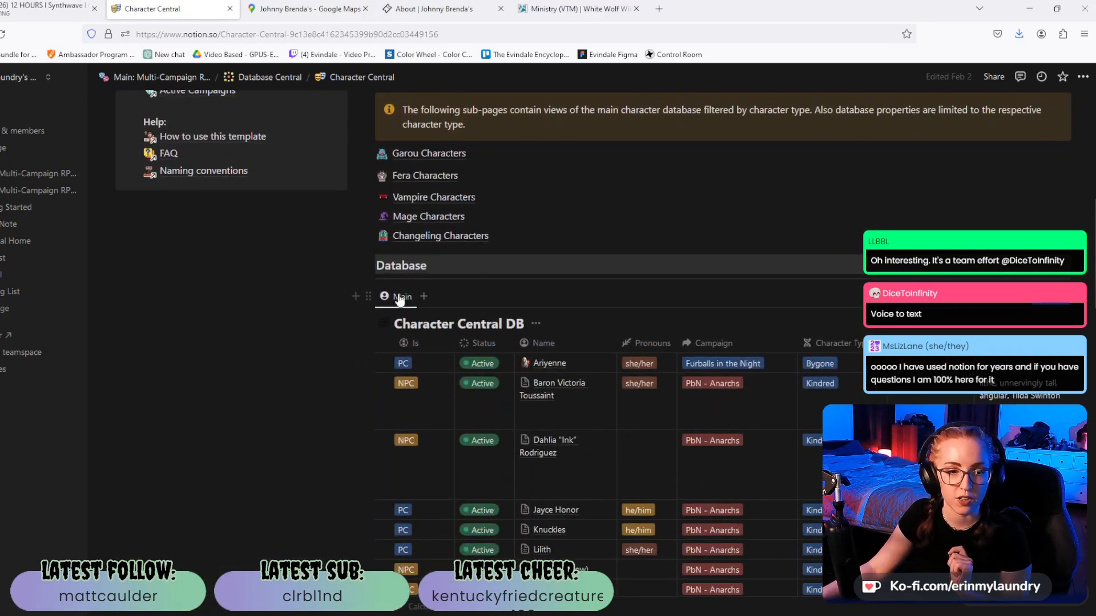
scroll(416, 292, down, 3)
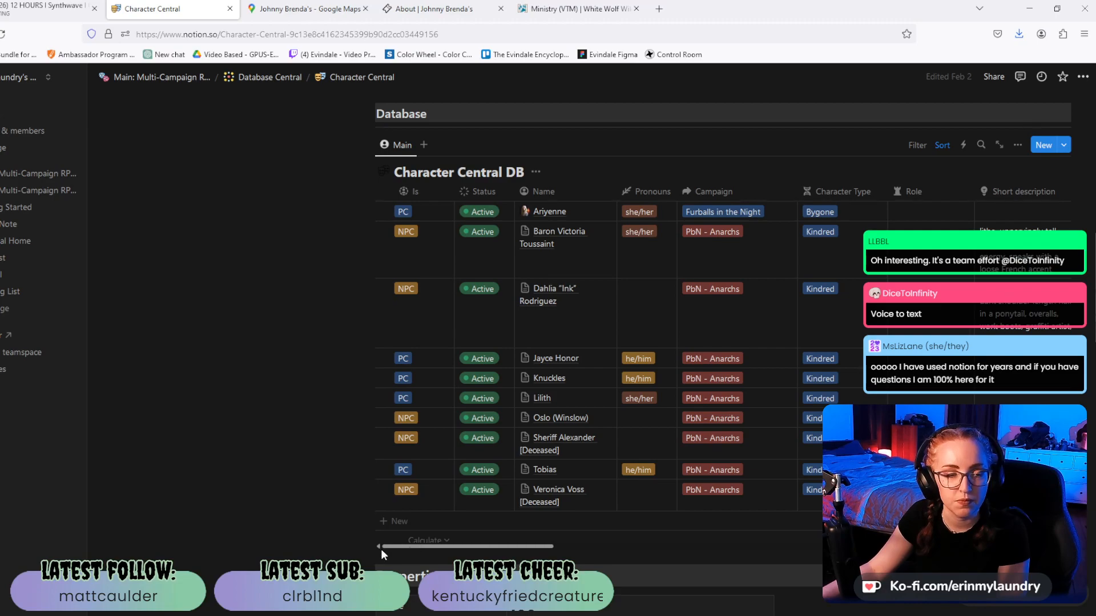
drag(388, 549, 670, 549)
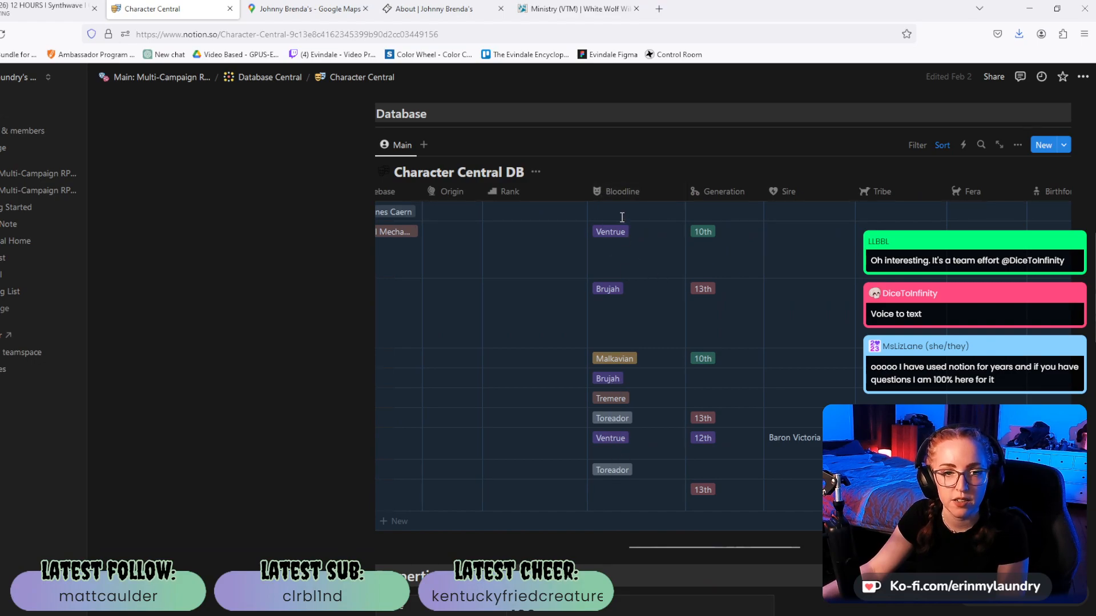
click(621, 191)
click(644, 164)
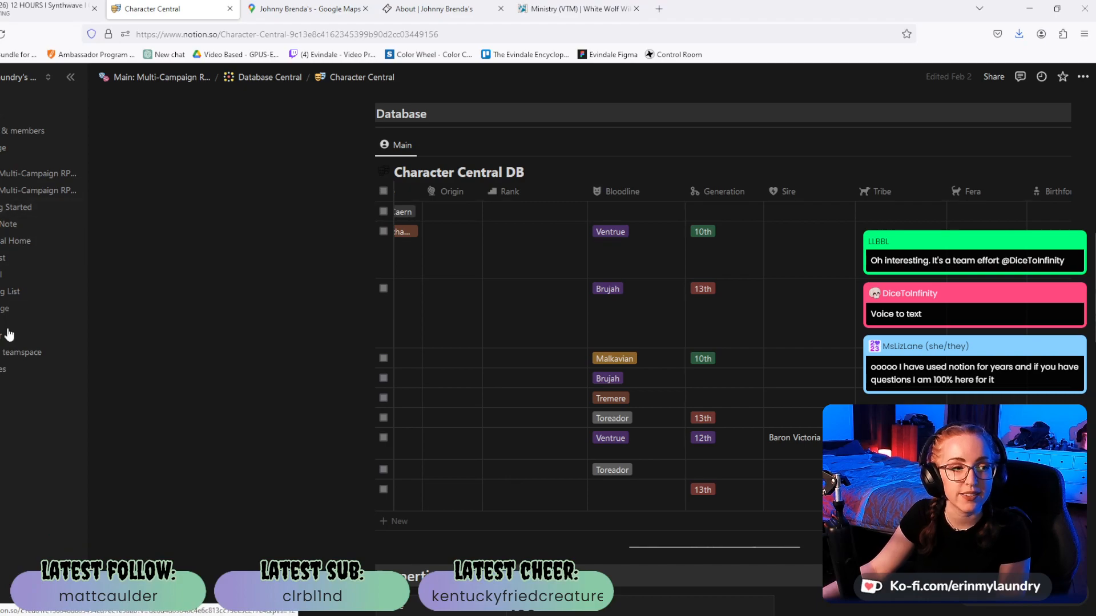
Open Setting Central through Database Central and examine the Setting and Location Central table across to its last columns.
click(262, 79)
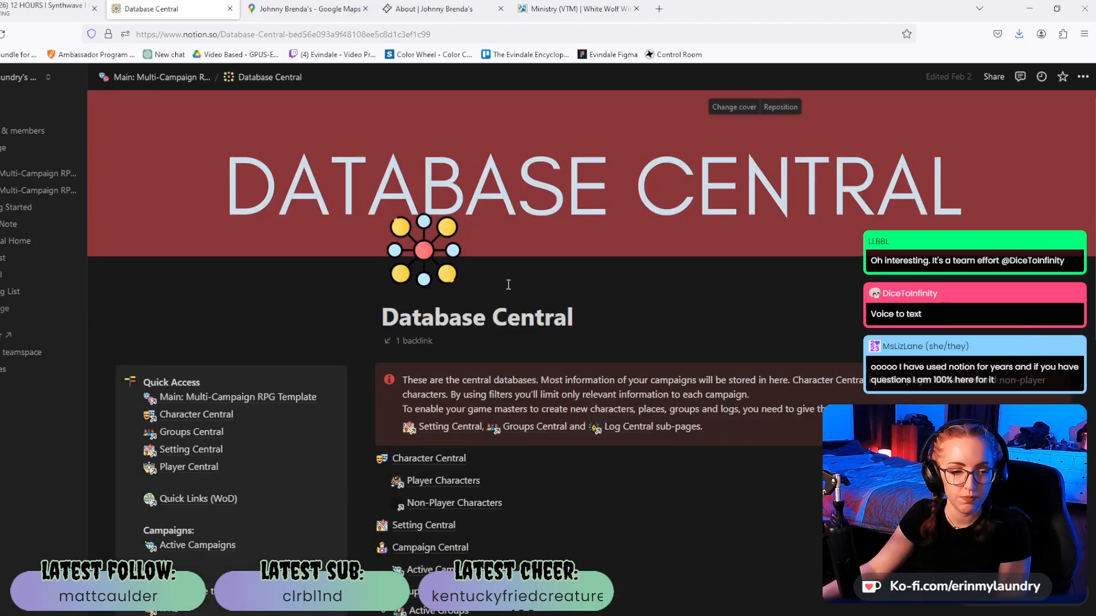
scroll(391, 380, down, 3)
click(394, 375)
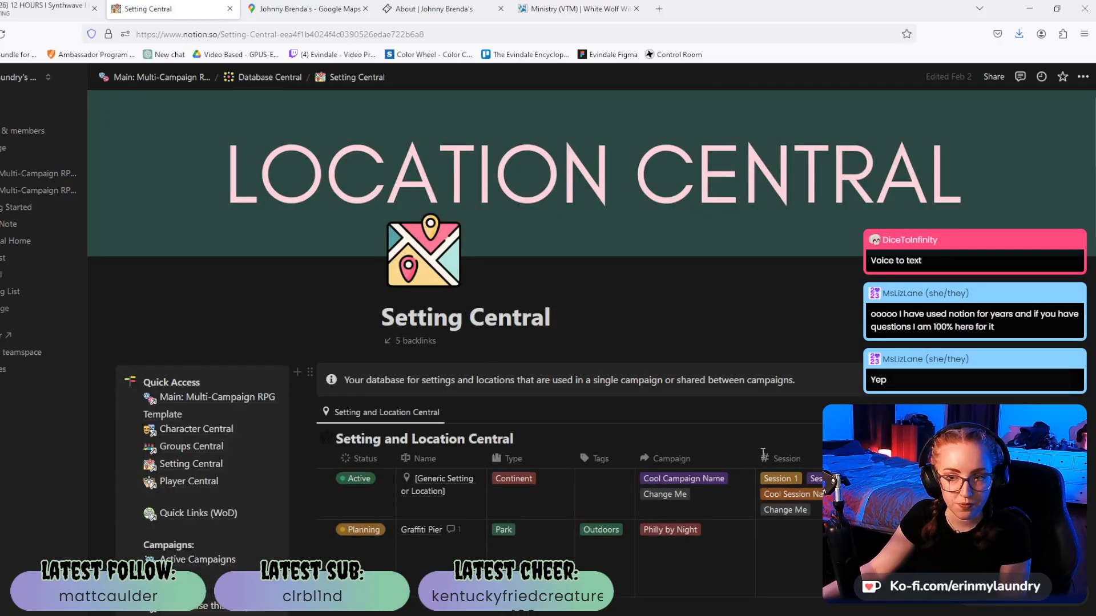
scroll(485, 401, down, 4)
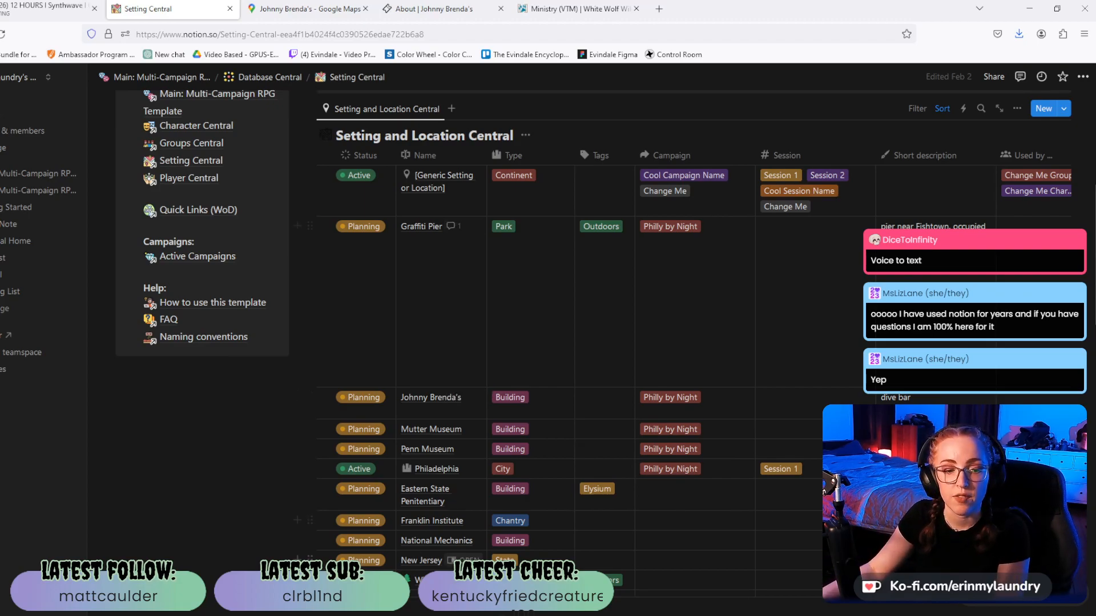
scroll(375, 472, down, 4)
drag(405, 439, 799, 440)
Add a relation property linking the Setting and Location Central table to Character Central DB.
click(1043, 101)
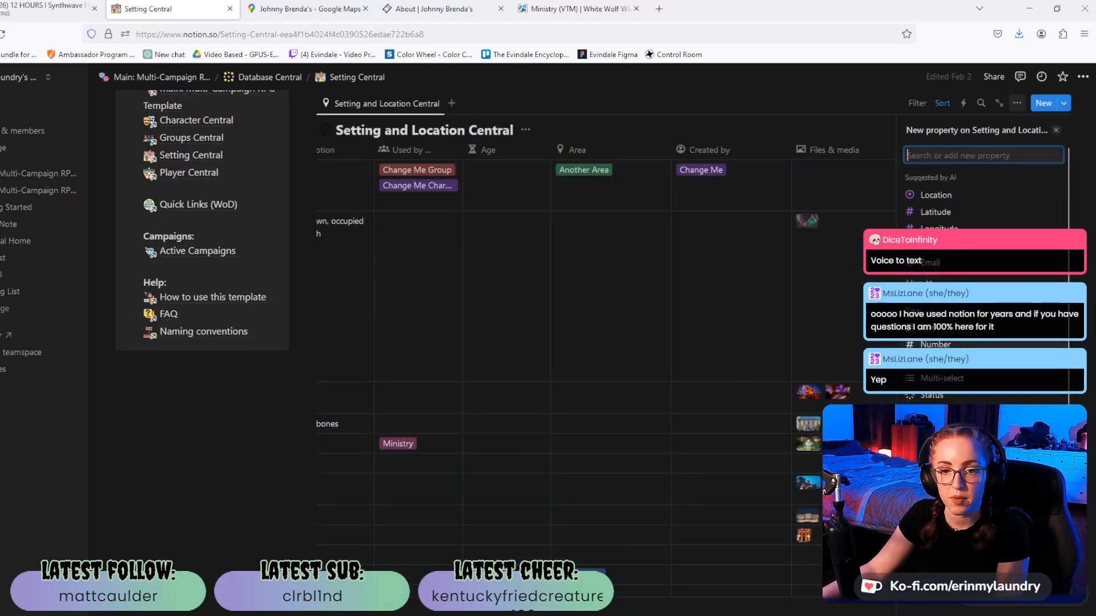
scroll(910, 279, down, 3)
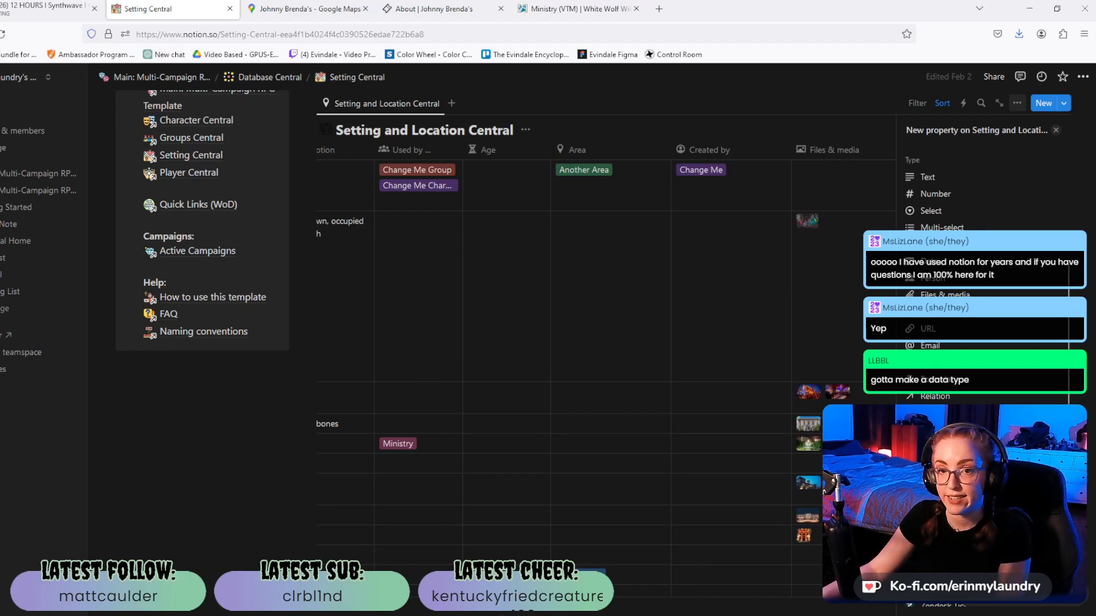
scroll(988, 228, up, 2)
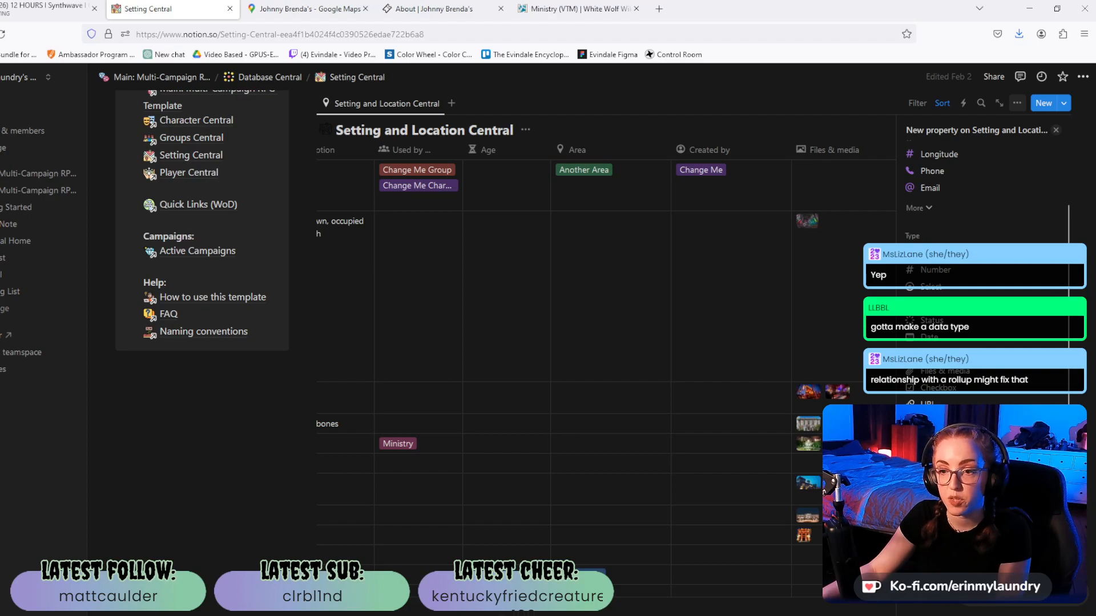
scroll(916, 331, down, 2)
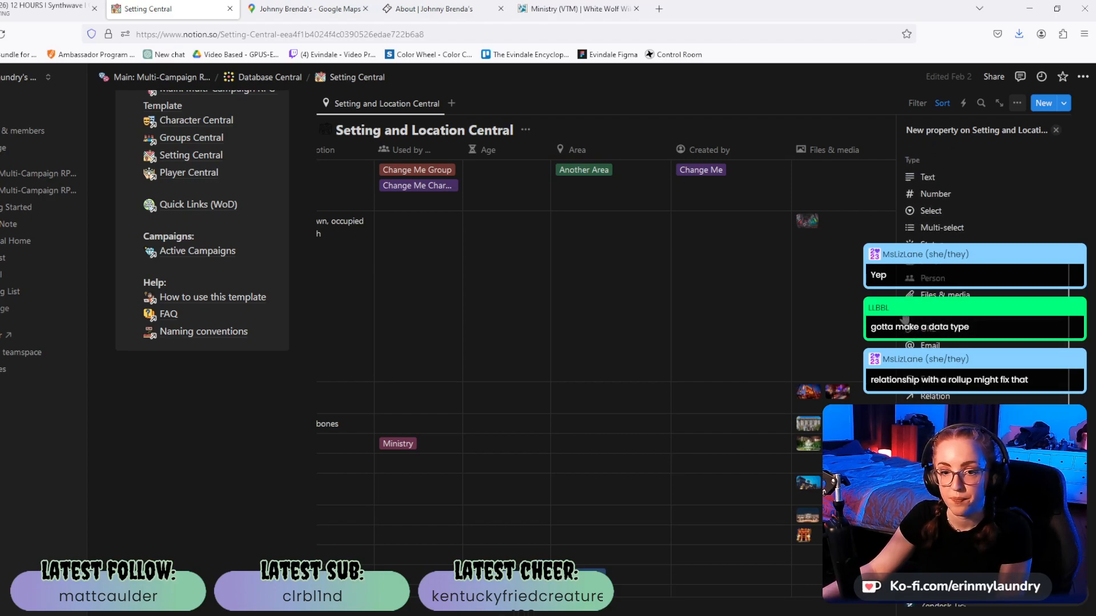
click(948, 395)
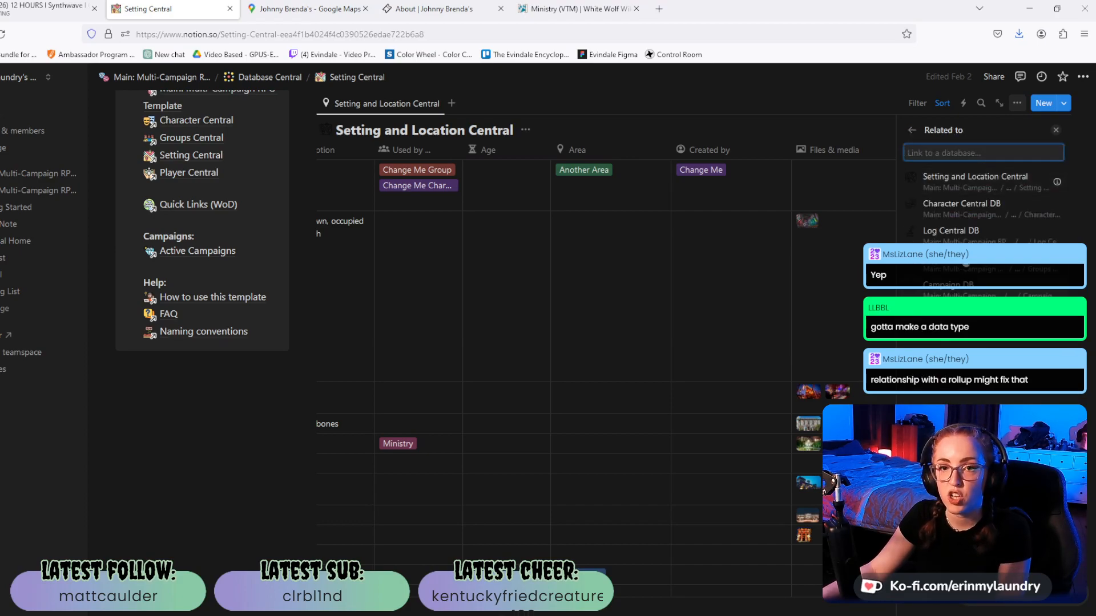
click(968, 208)
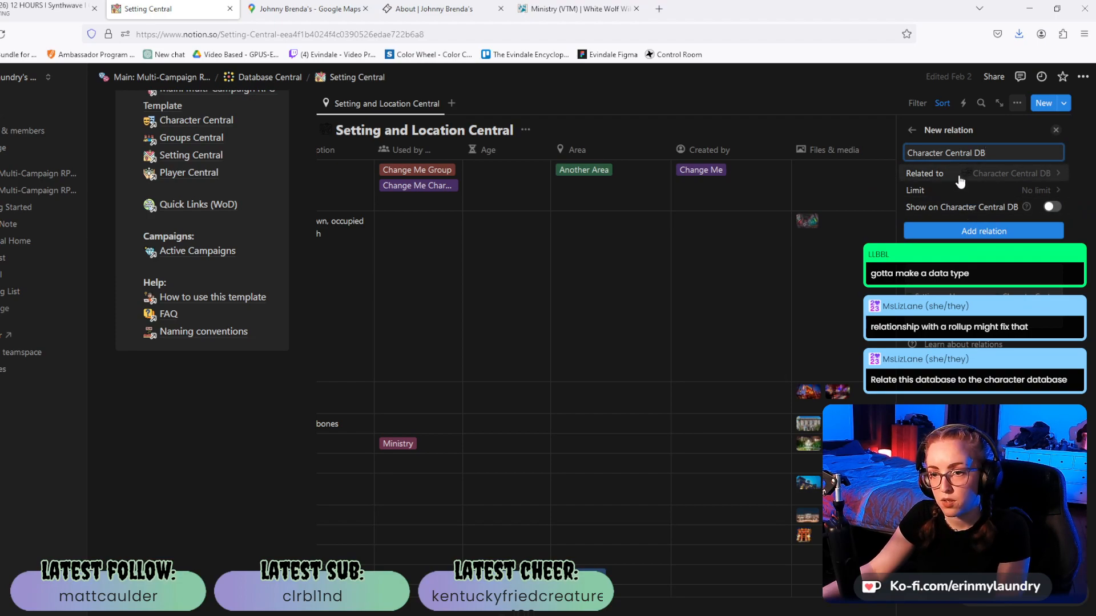
click(988, 232)
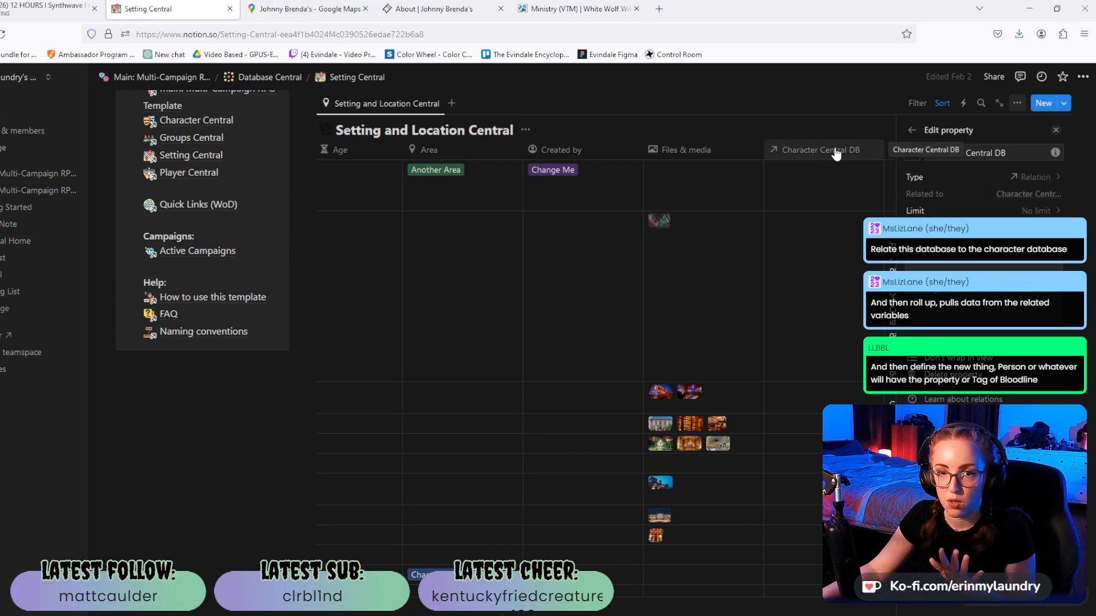
click(911, 132)
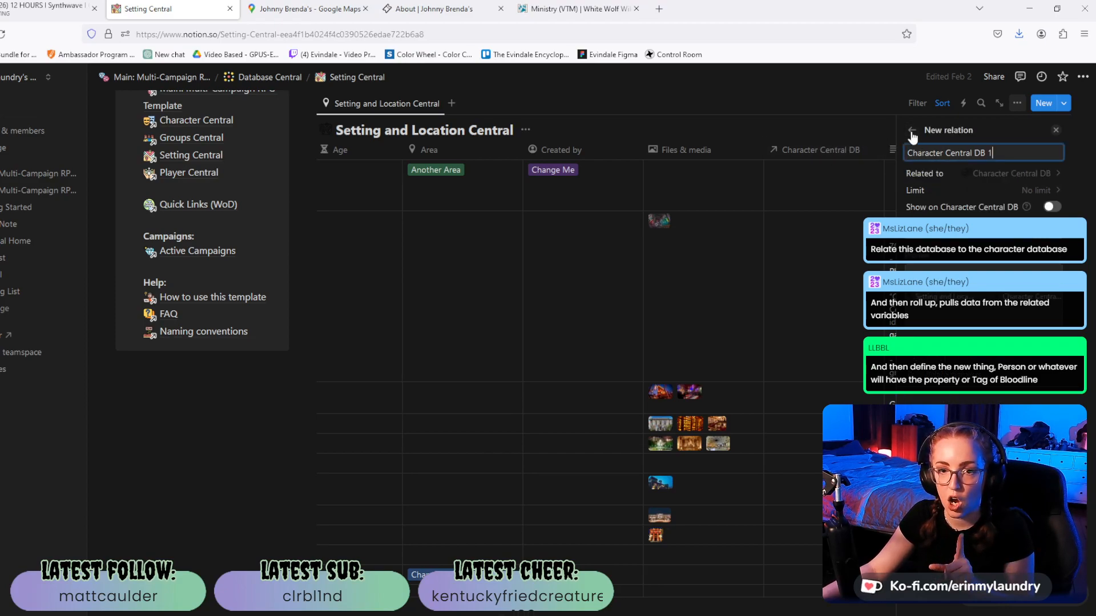
click(1057, 133)
Change the type of the Character Central DB property to Rollup.
click(865, 153)
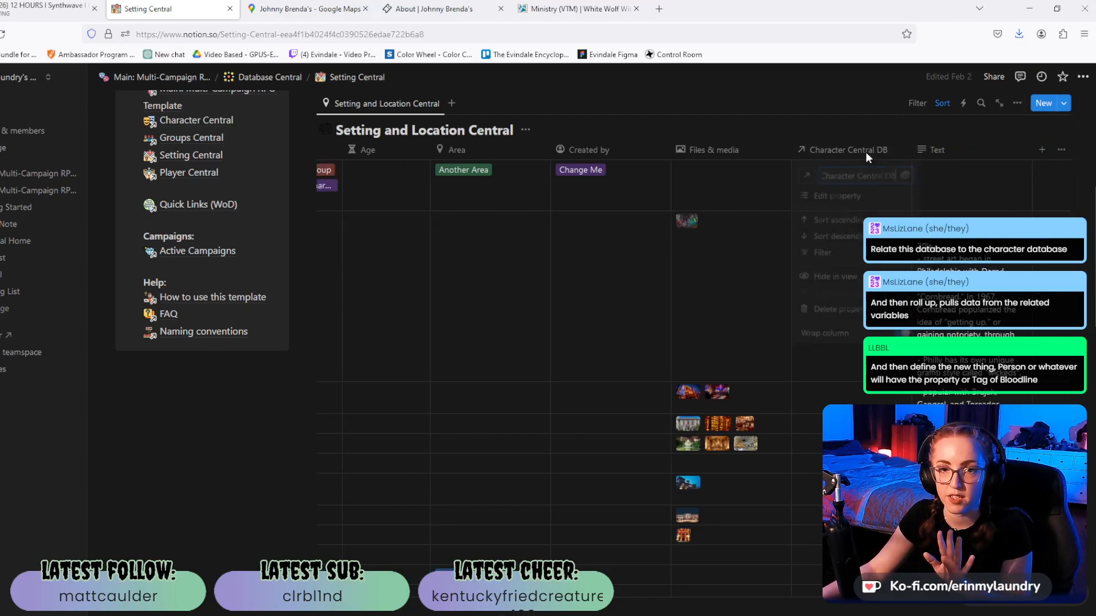
click(822, 197)
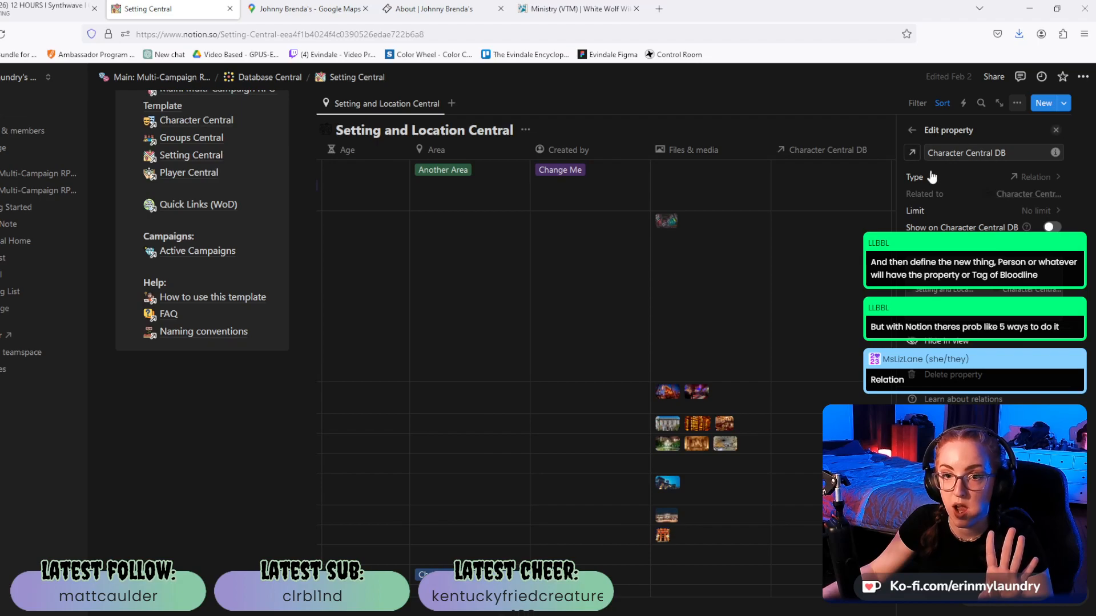
click(1036, 177)
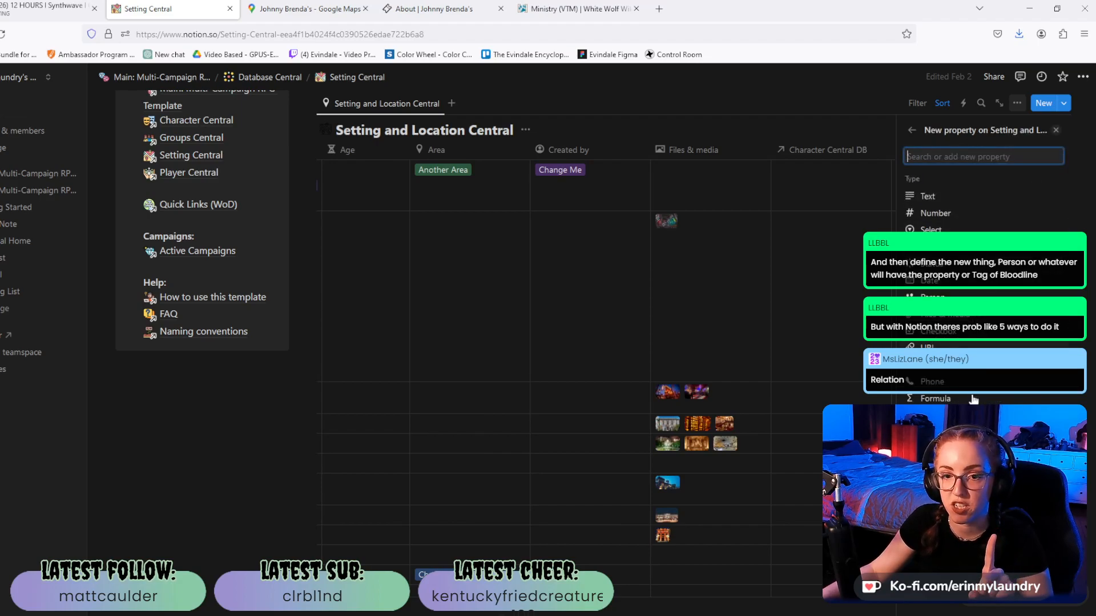
click(939, 416)
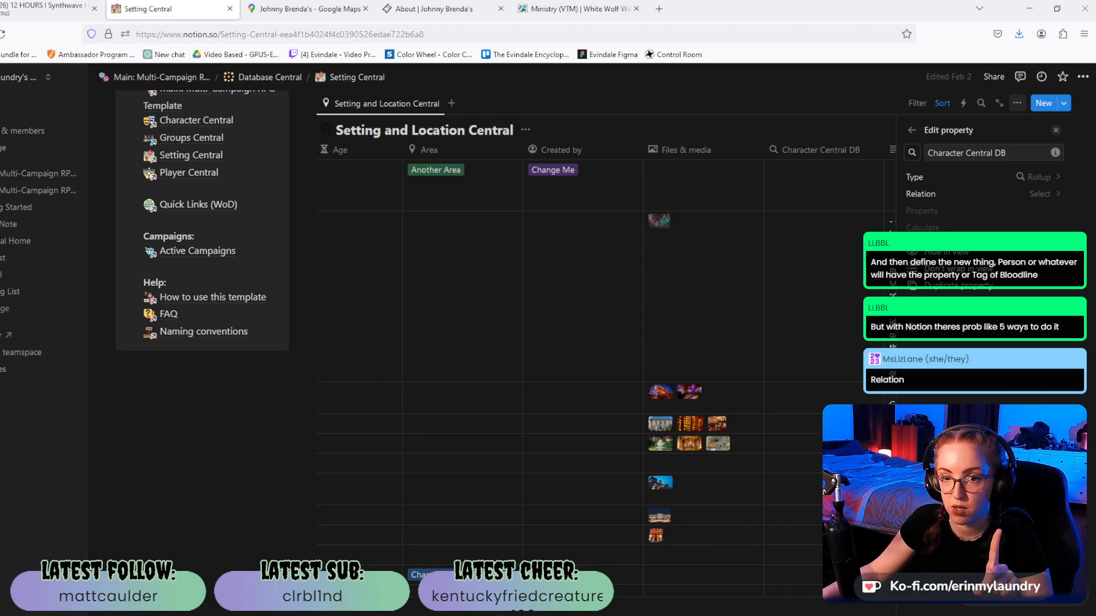
Try to choose a relation for the Character Central DB rollup to draw from.
click(1038, 193)
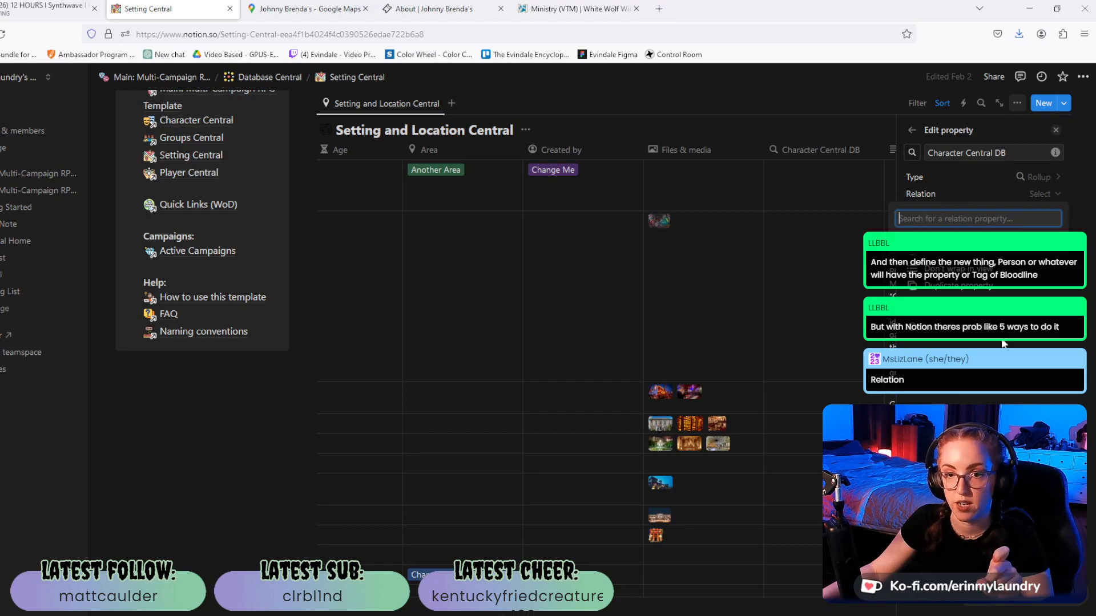
click(924, 244)
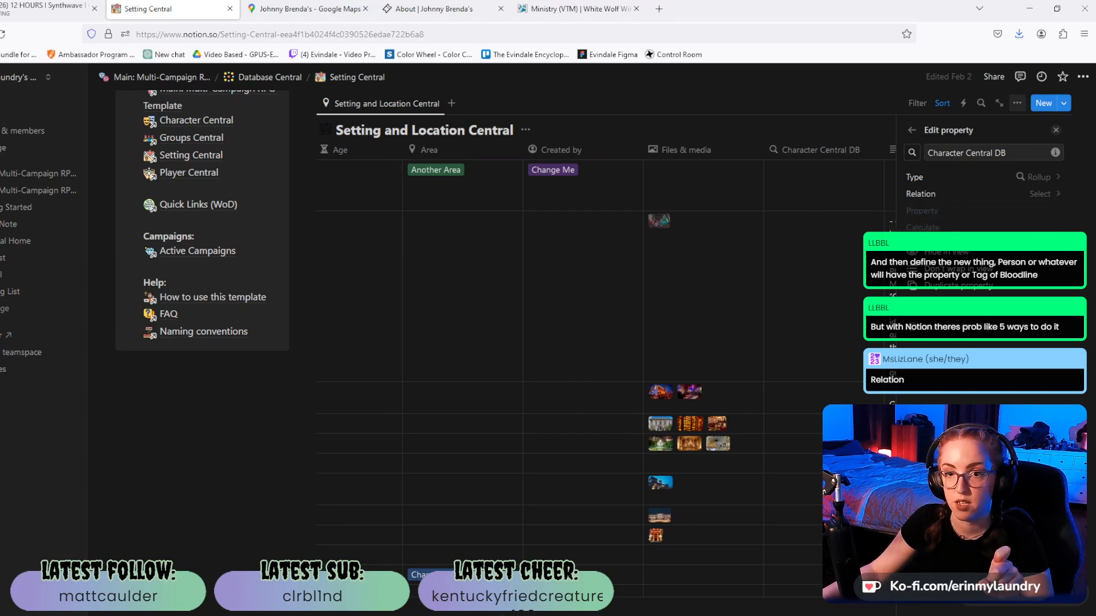
click(1038, 196)
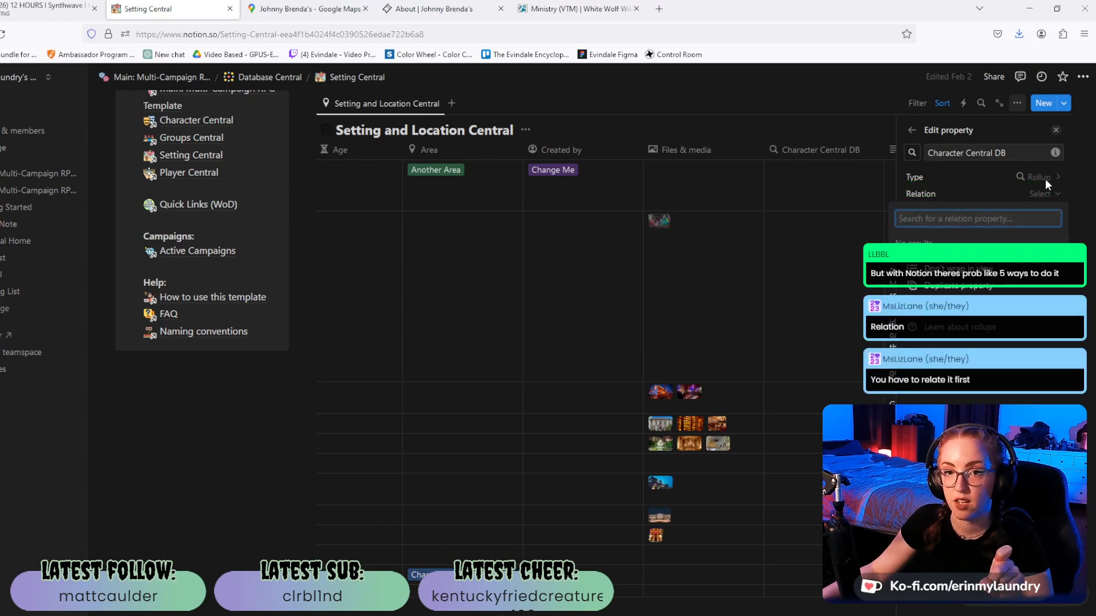
click(1046, 180)
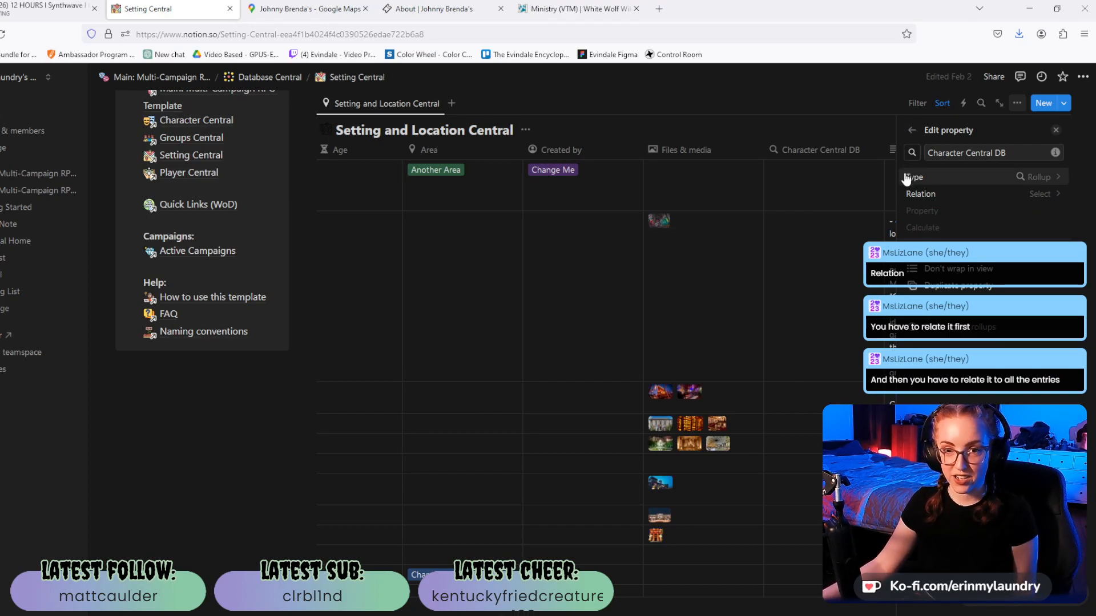
click(1052, 181)
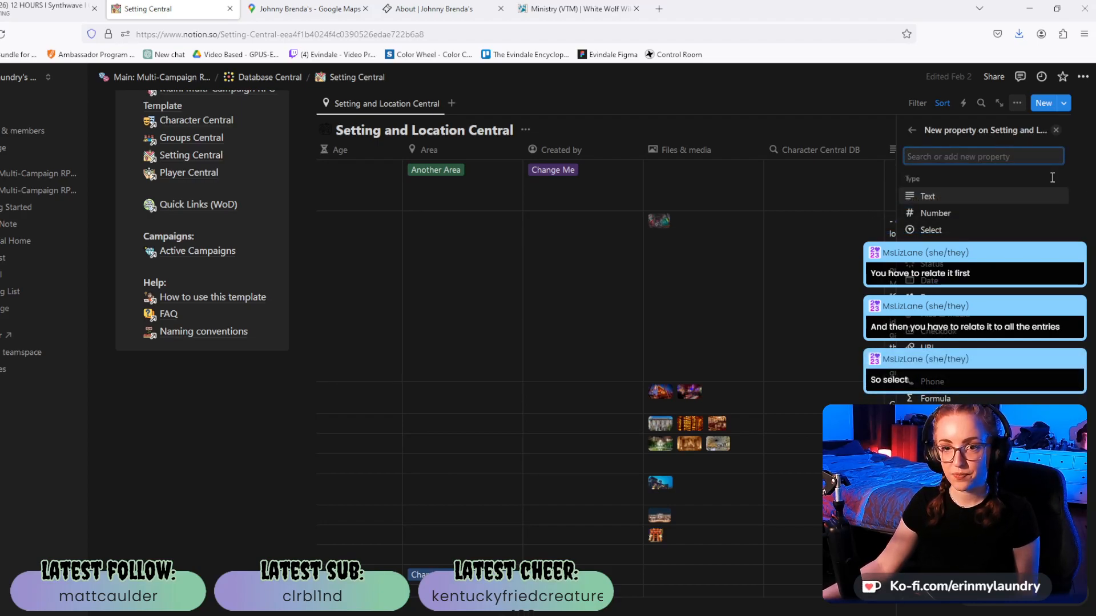
click(910, 135)
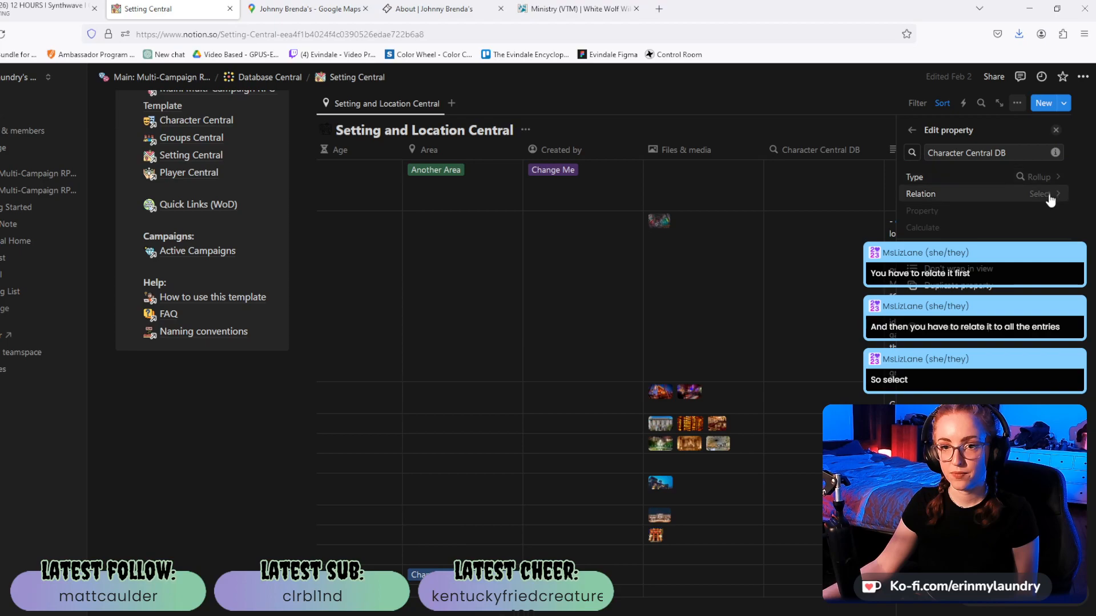
click(1049, 194)
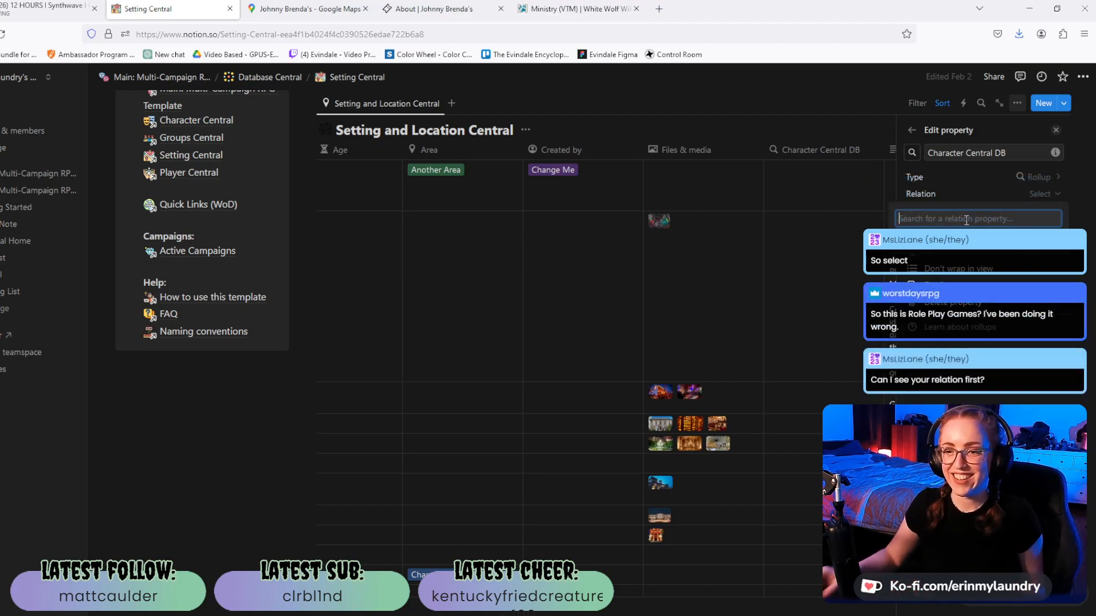
click(913, 134)
Convert the Character Central DB property back to a relation linked to the Character Central DB database.
click(1044, 181)
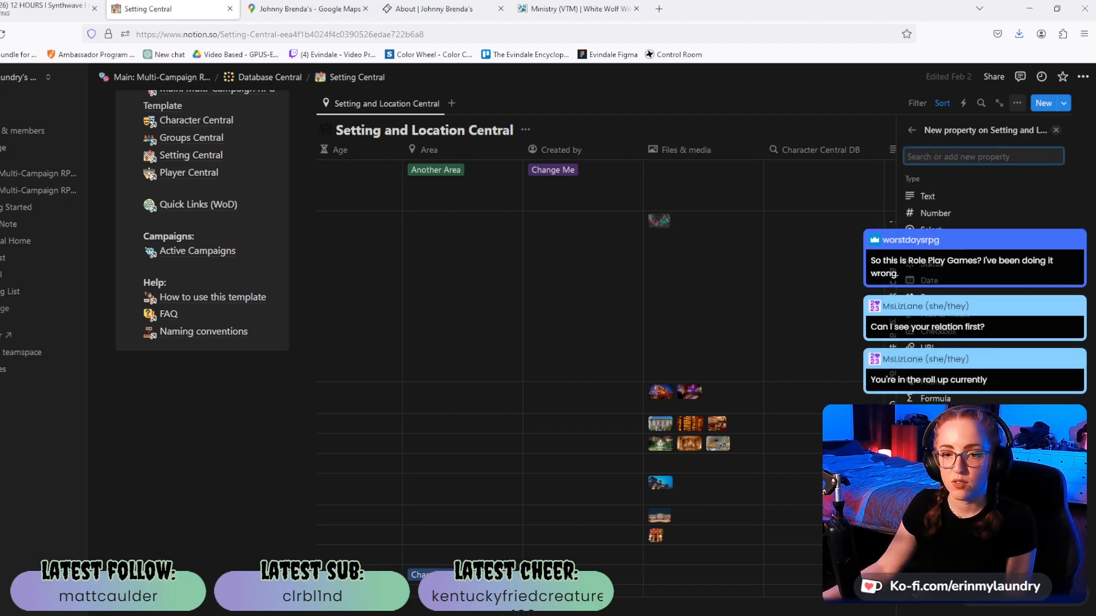
click(938, 416)
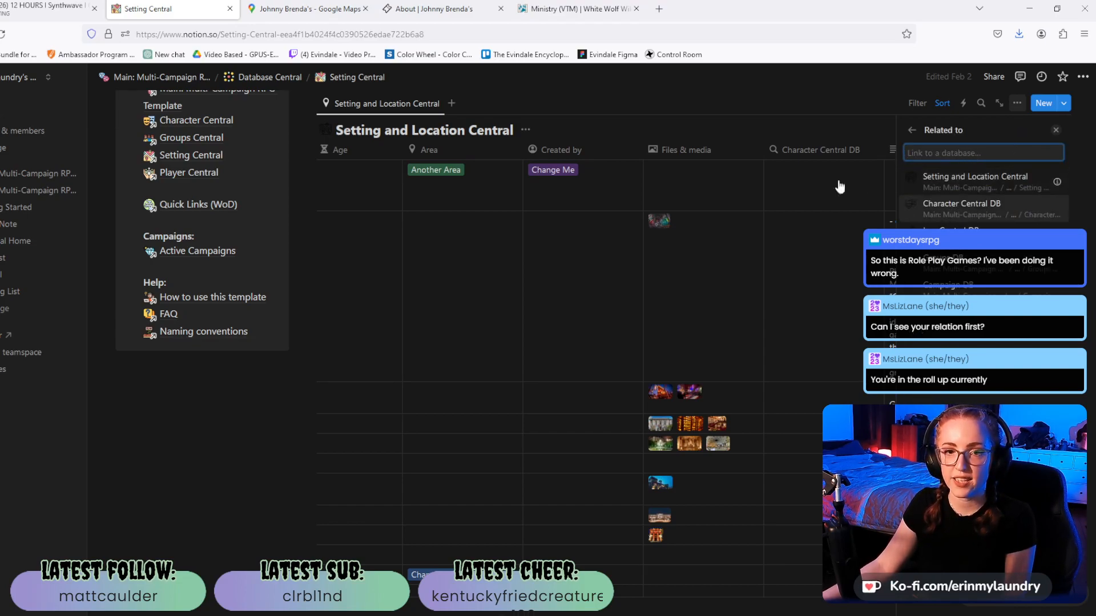
click(949, 208)
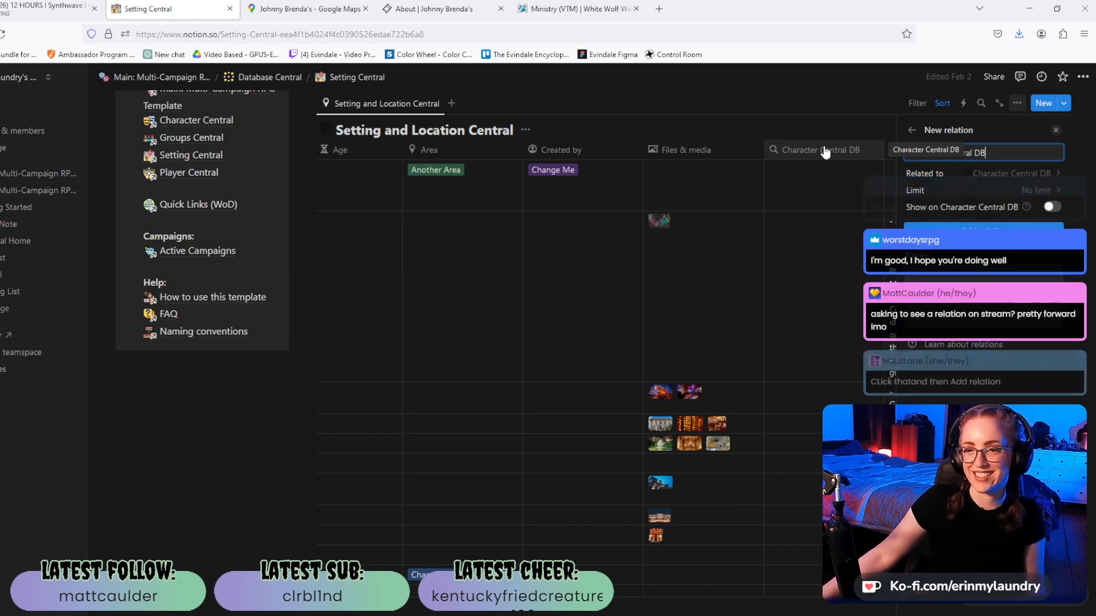
click(983, 226)
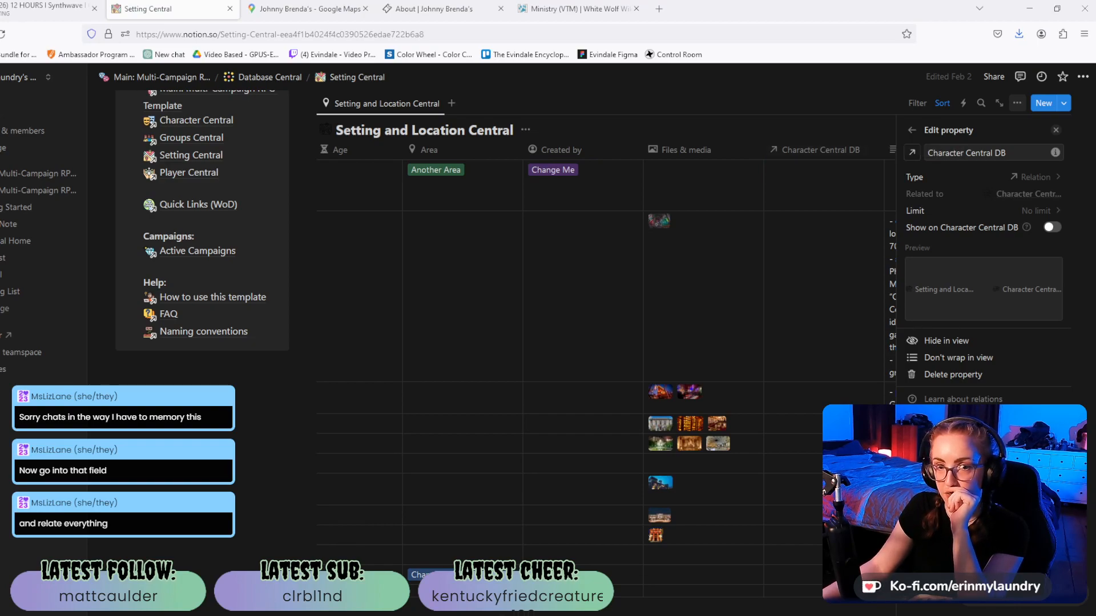
Link the first six listed character pages to the [Generic Setting or Location] row through its Character Central DB relation.
click(820, 180)
click(821, 180)
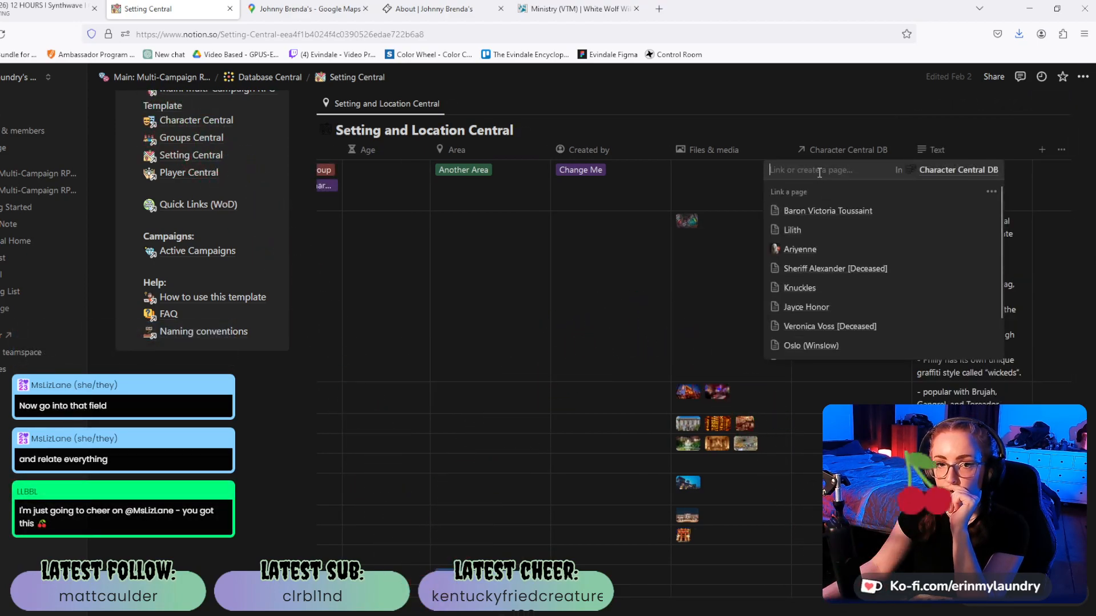
scroll(854, 262, down, 1)
scroll(852, 260, up, 1)
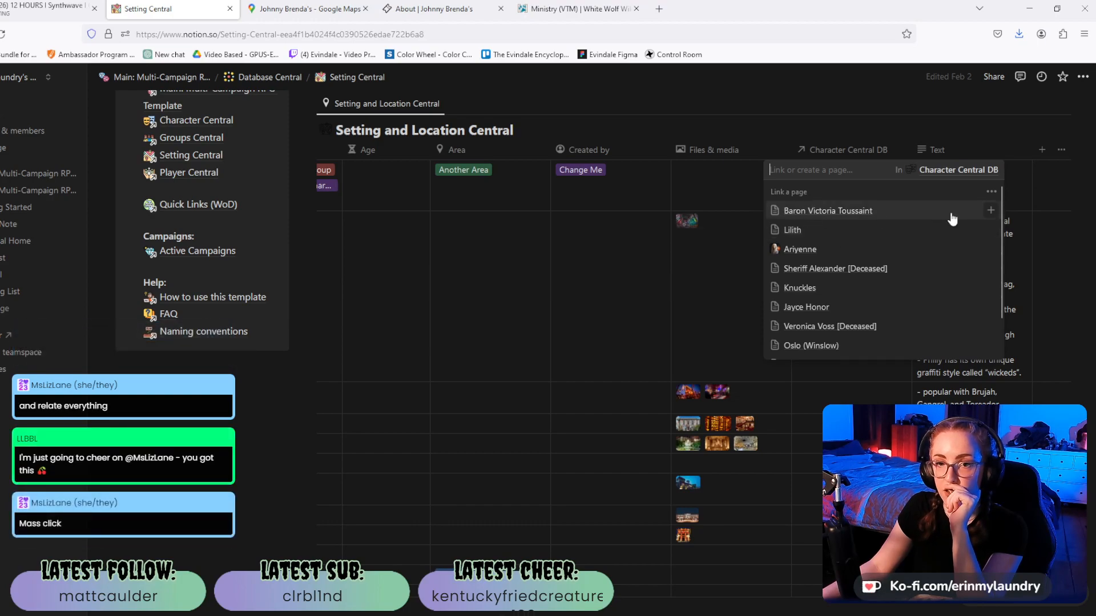
scroll(817, 223, down, 2)
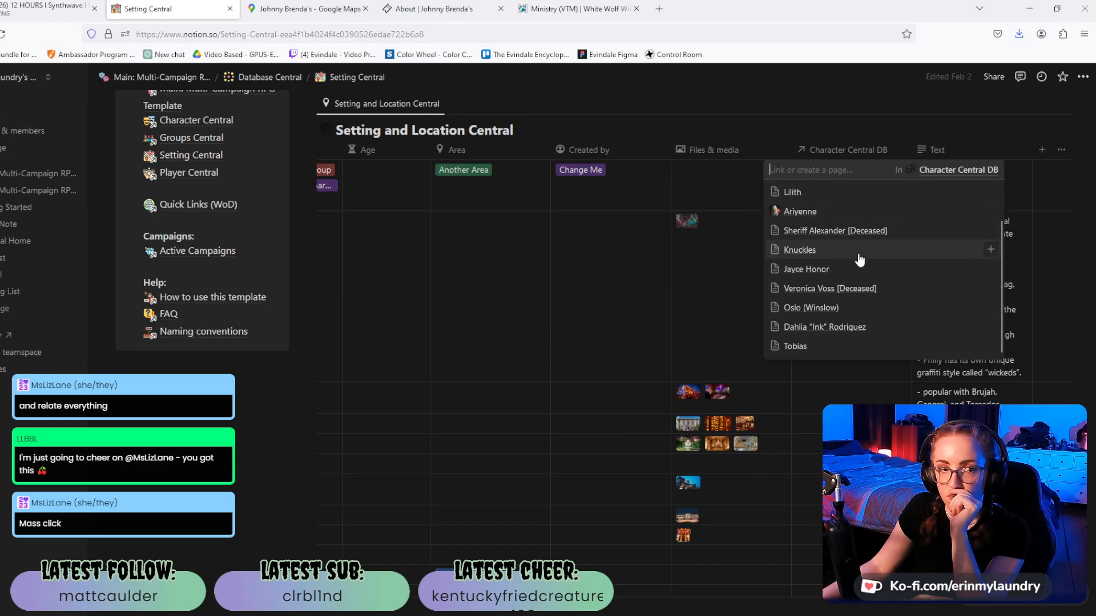
click(993, 195)
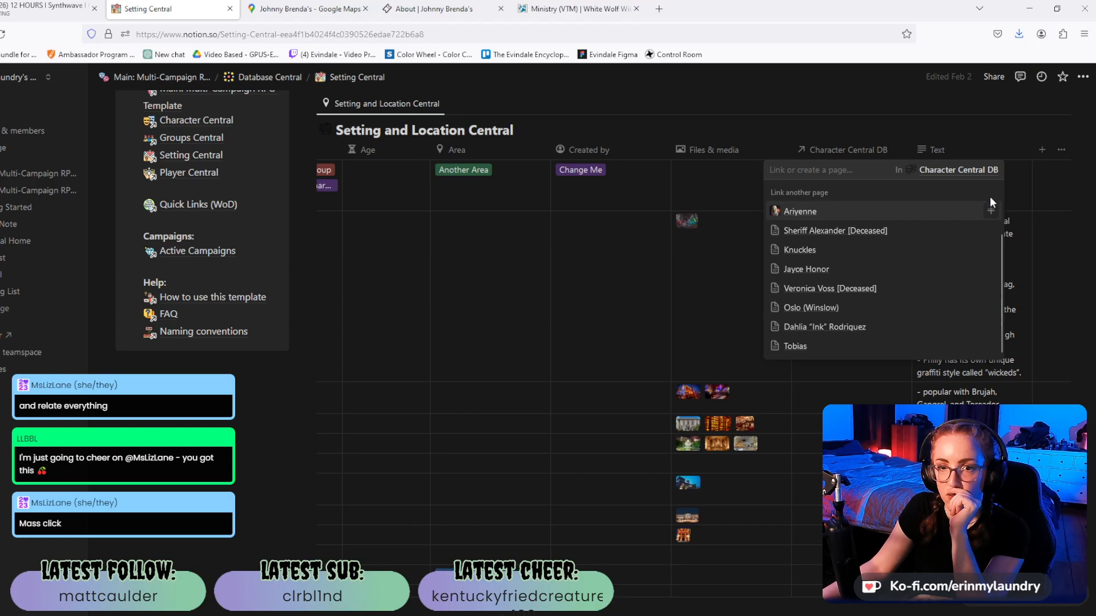
click(991, 211)
click(991, 231)
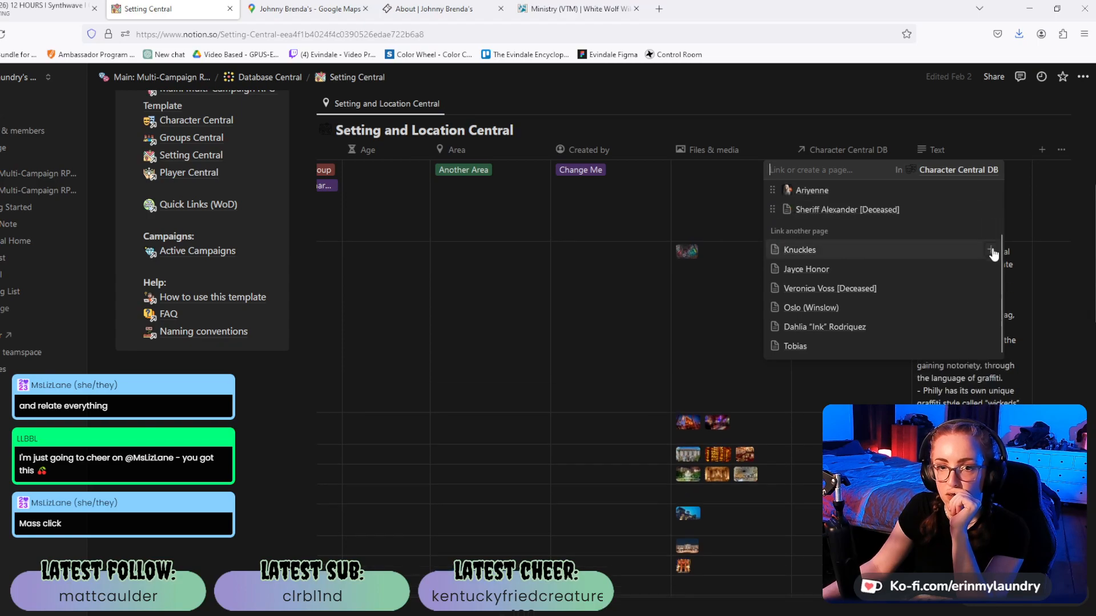
click(991, 251)
click(990, 268)
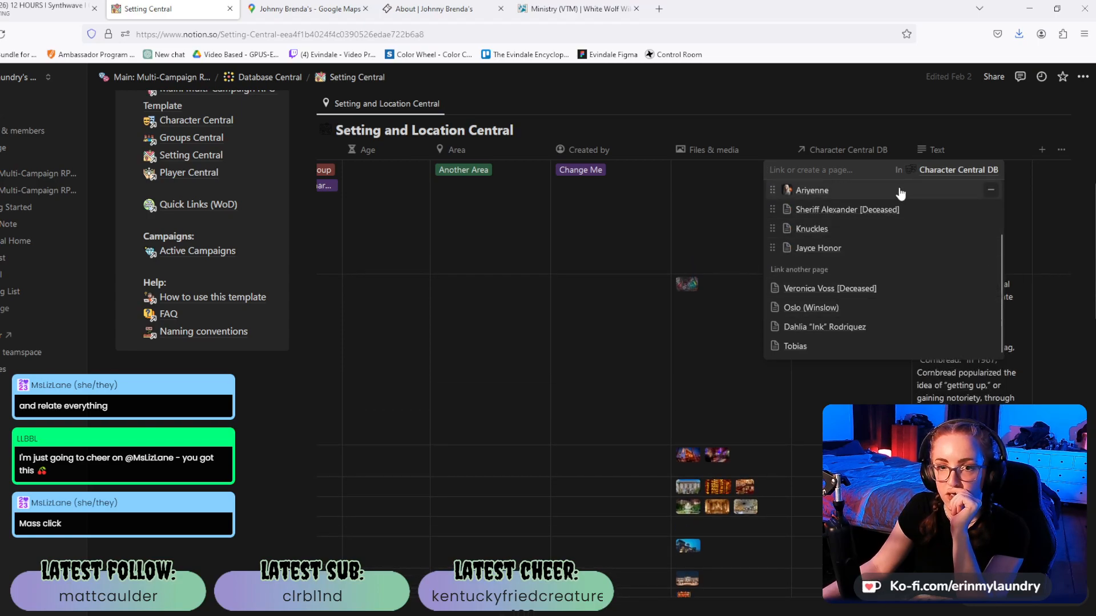
Unlink Ariyenne from the [Generic Setting or Location] row and link the four remaining character pages in the list.
click(990, 190)
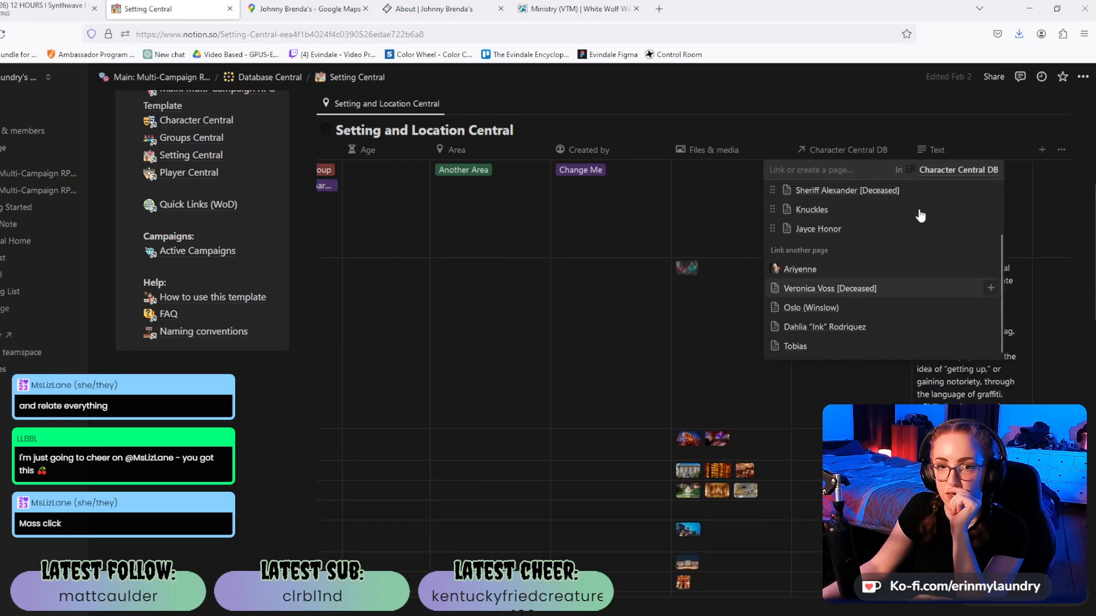
click(991, 289)
click(991, 308)
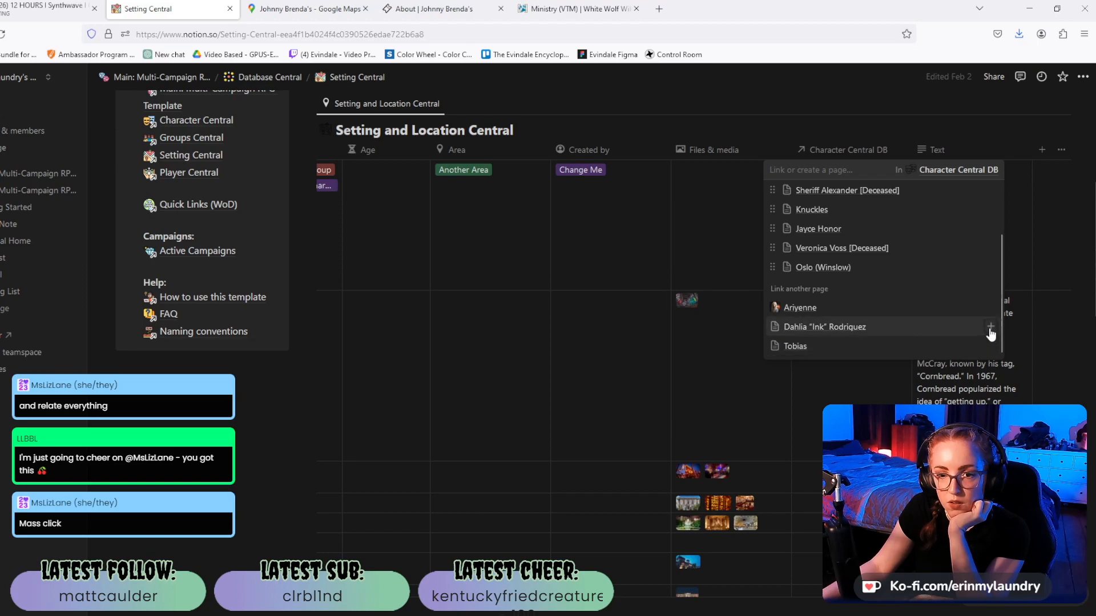
click(991, 326)
click(991, 346)
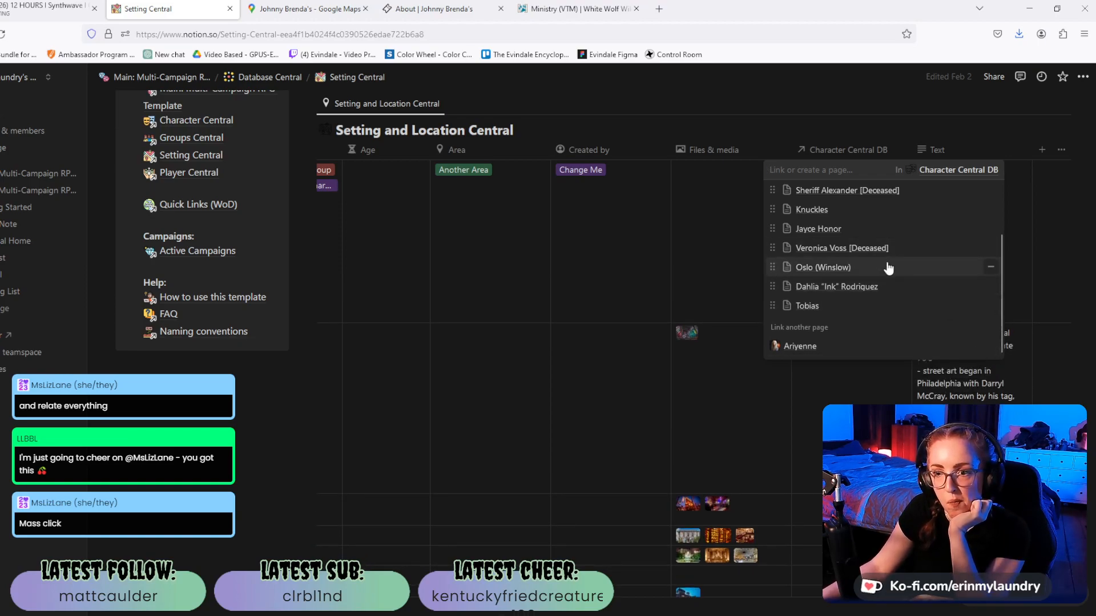
key(Escape)
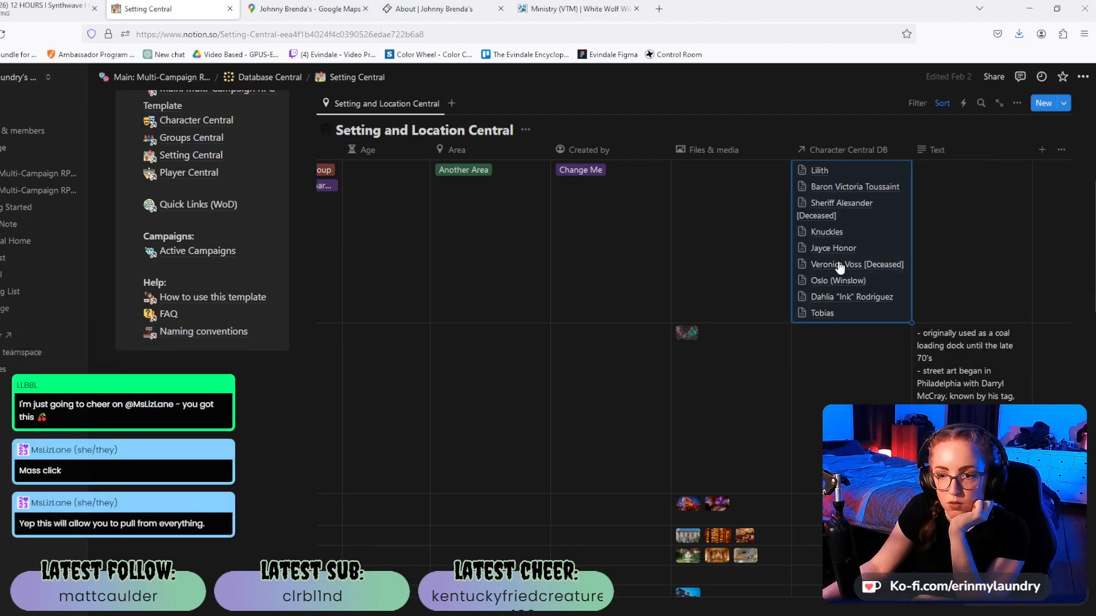
click(841, 146)
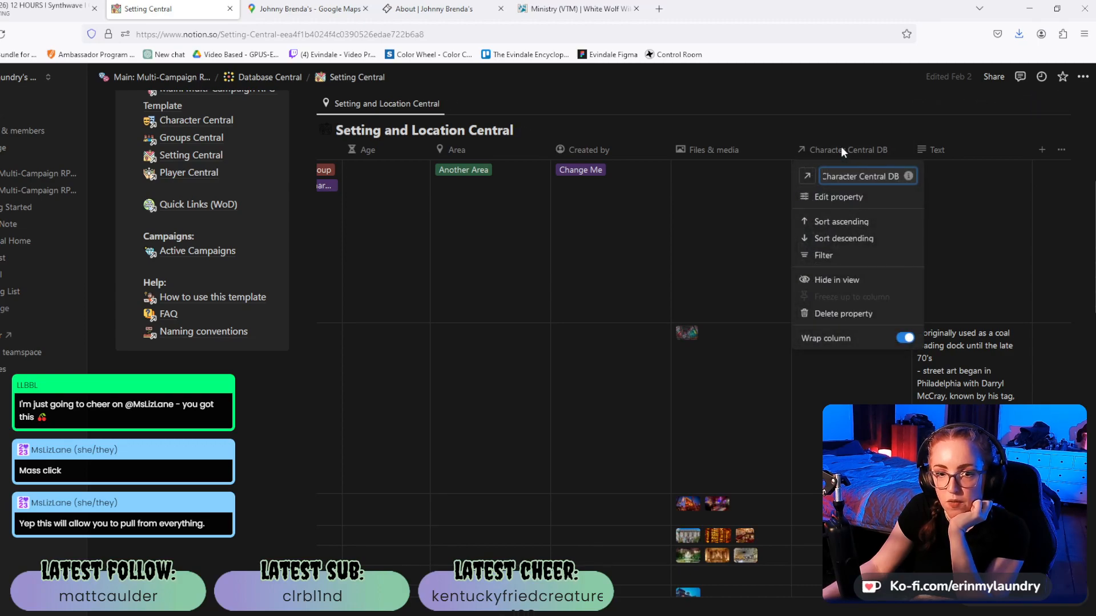
click(838, 118)
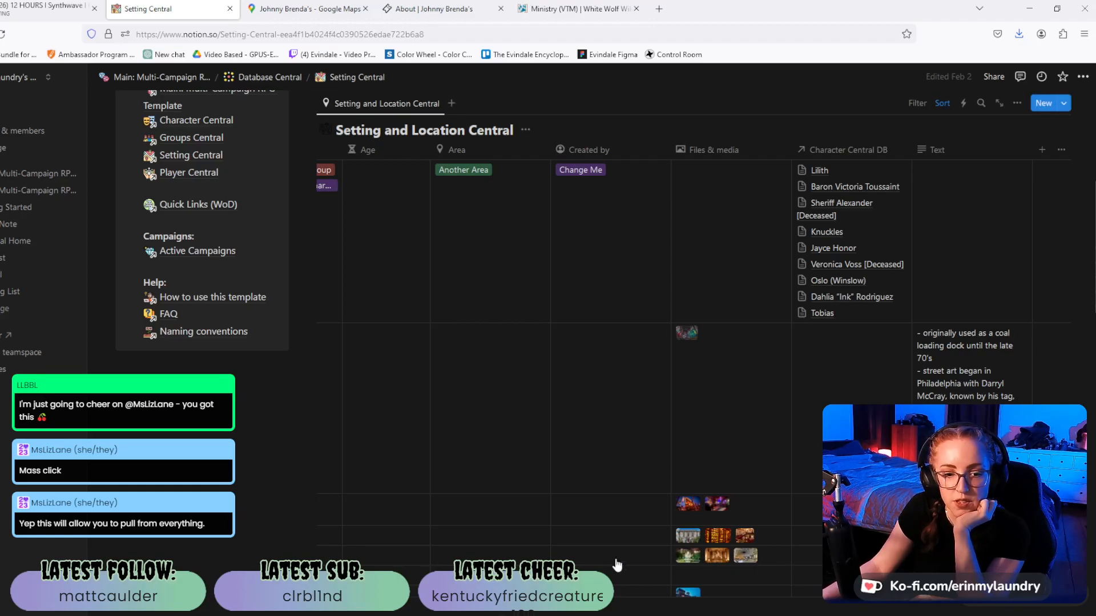
Review the Setting and Location Central table across all its rows and columns, including the Character Central DB relation.
scroll(617, 548, down, 4)
drag(765, 540, 348, 537)
scroll(450, 441, up, 10)
scroll(514, 354, down, 3)
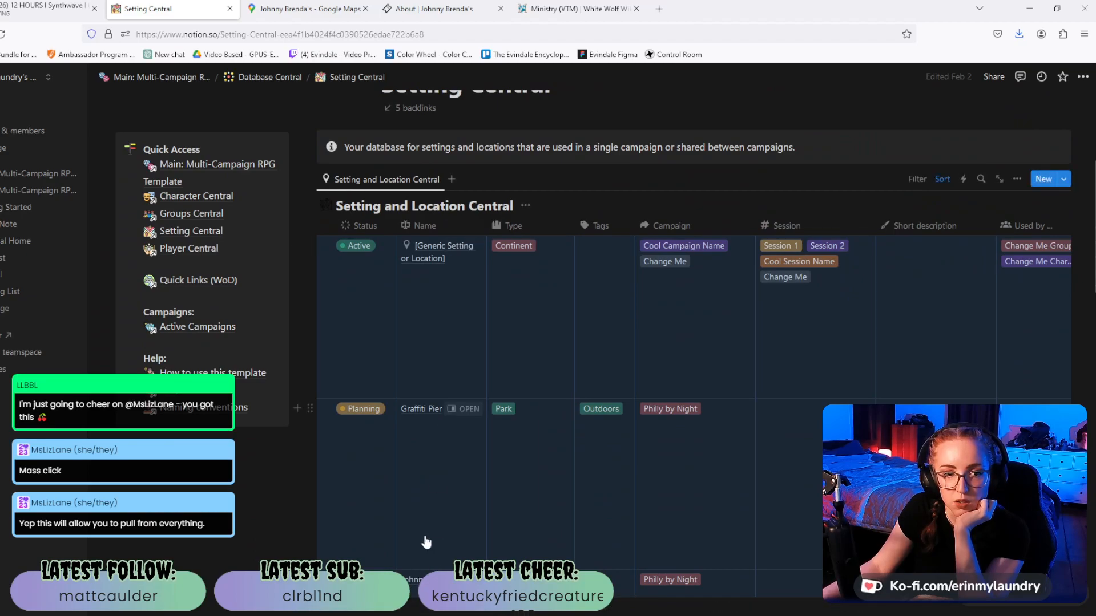
scroll(425, 541, down, 1)
scroll(424, 540, down, 8)
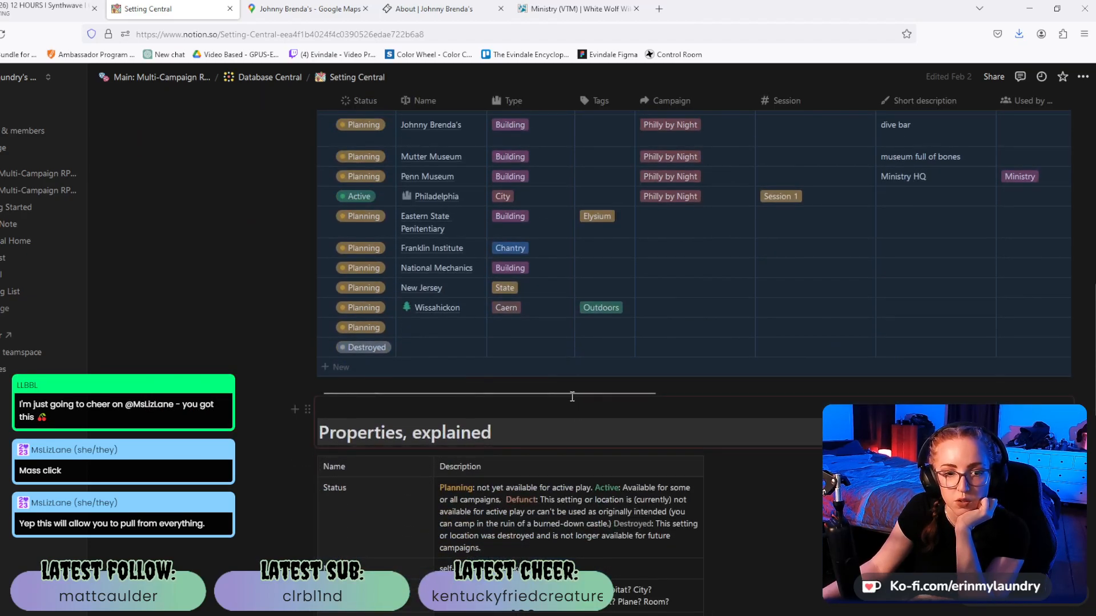
drag(572, 392, 966, 389)
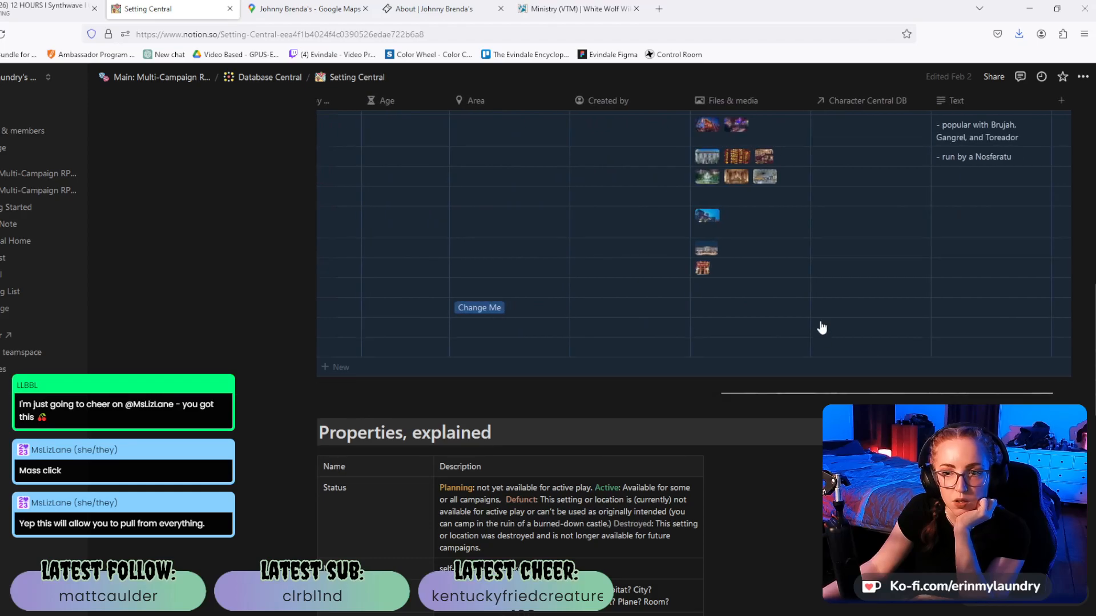
scroll(822, 331, up, 5)
scroll(825, 339, up, 4)
scroll(856, 257, down, 3)
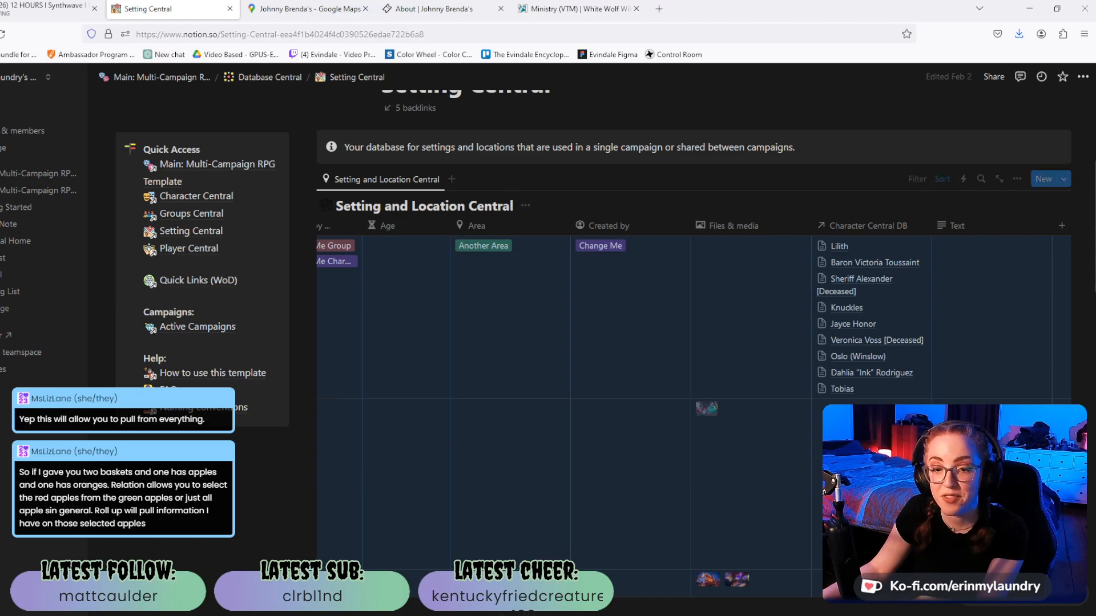
scroll(601, 388, up, 2)
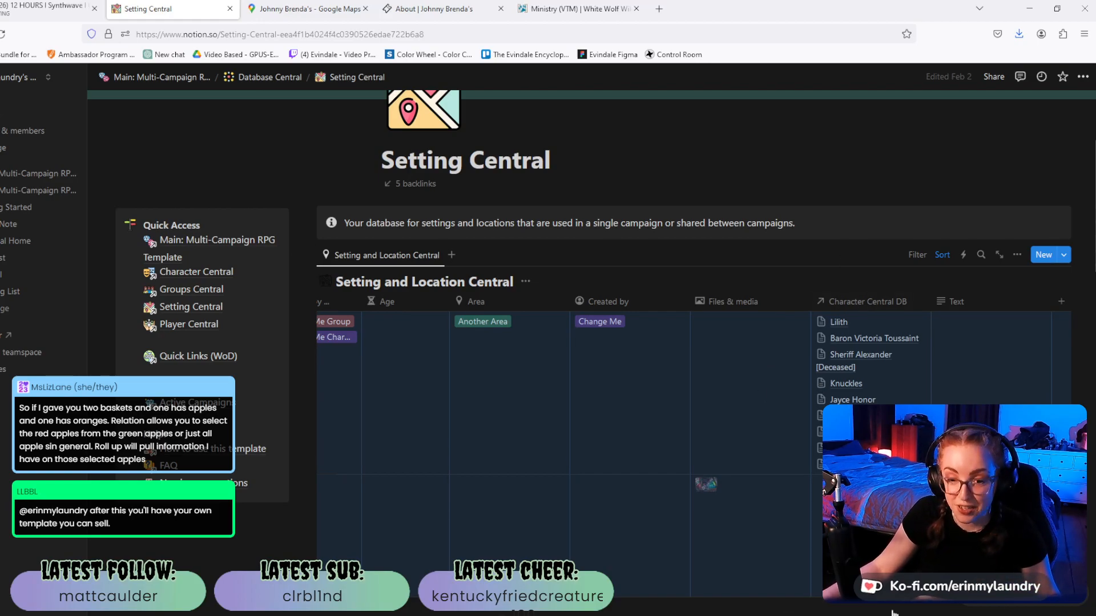
scroll(802, 457, down, 10)
scroll(818, 442, up, 1)
drag(799, 469, 403, 470)
scroll(452, 417, up, 10)
scroll(420, 420, down, 3)
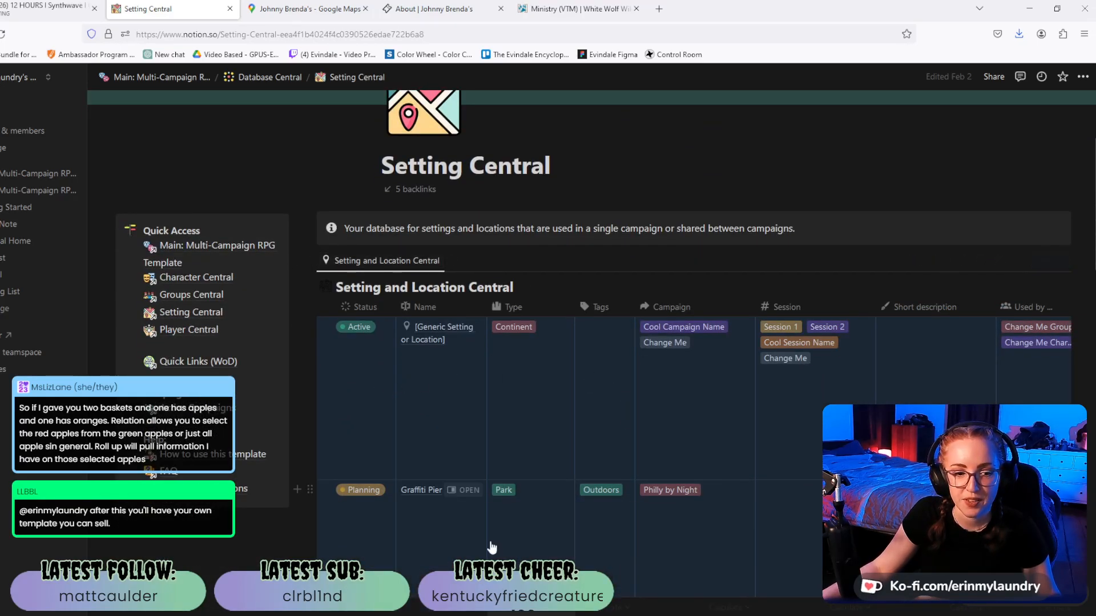
scroll(491, 545, down, 5)
scroll(548, 525, down, 1)
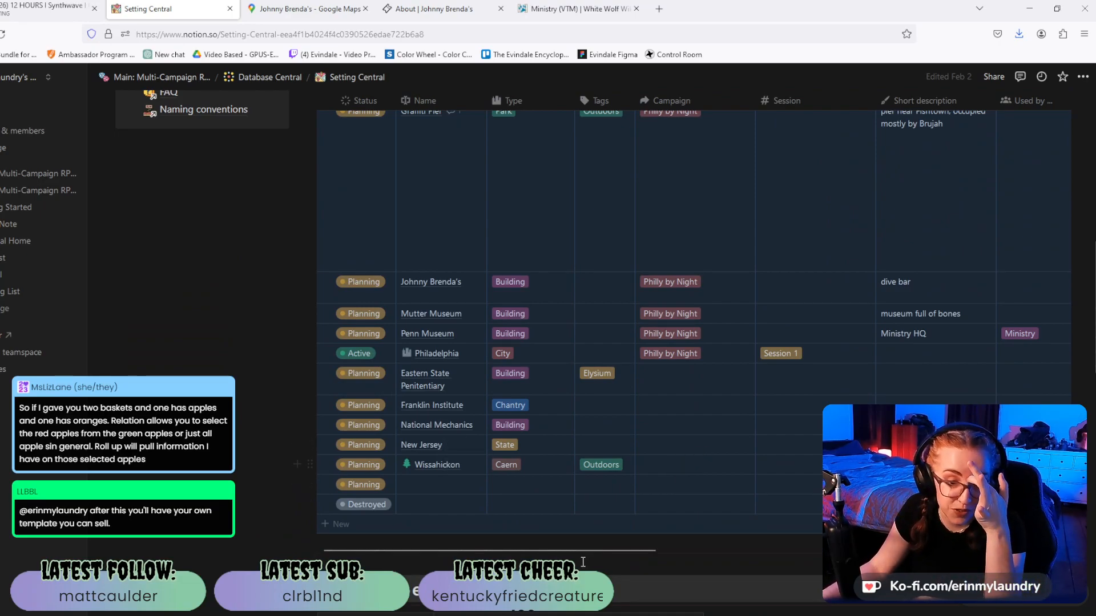
drag(574, 550, 769, 576)
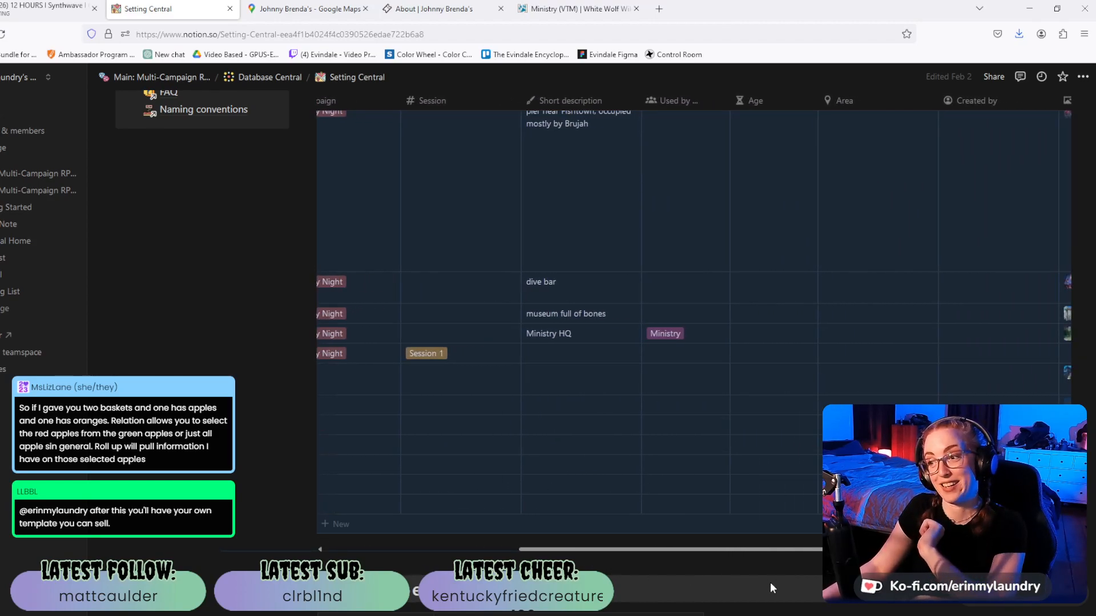
drag(769, 581, 982, 581)
scroll(685, 343, up, 4)
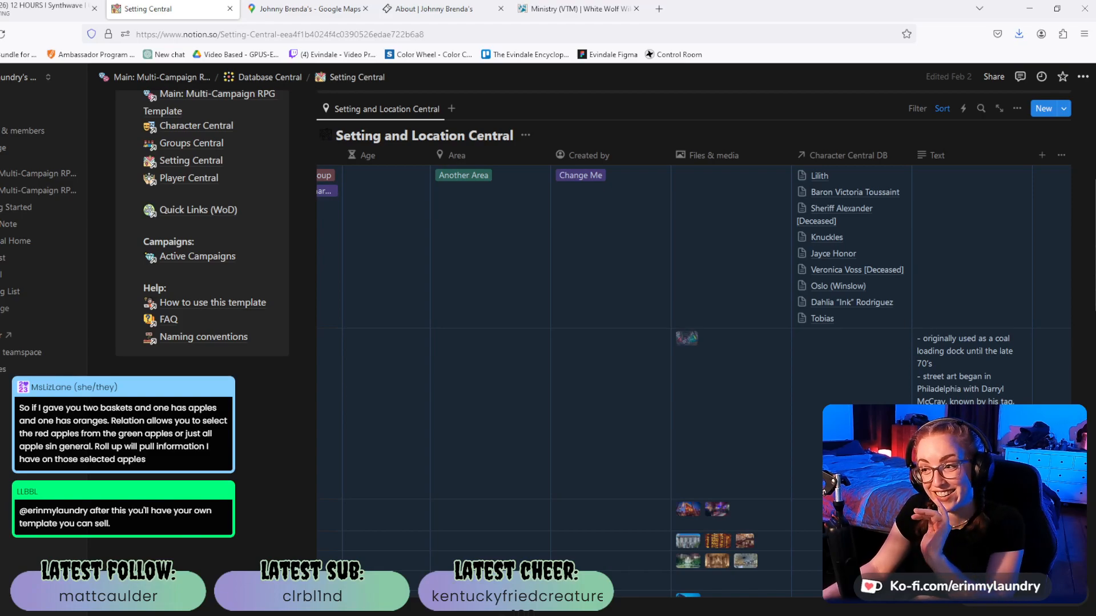
scroll(694, 343, down, 8)
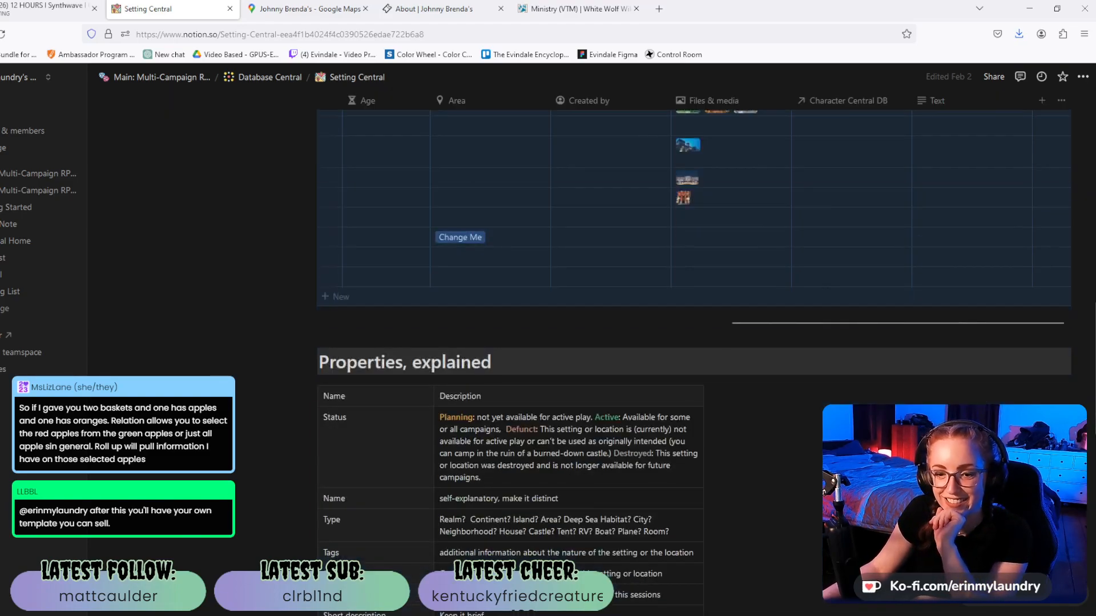
scroll(388, 570, up, 8)
scroll(389, 570, left, 10)
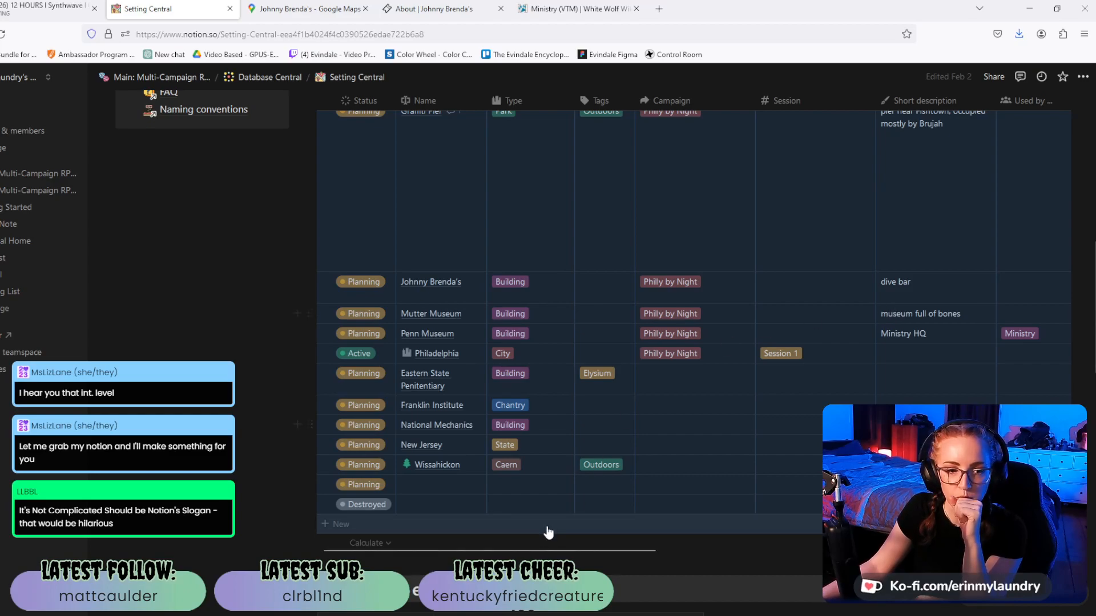
drag(556, 550, 529, 560)
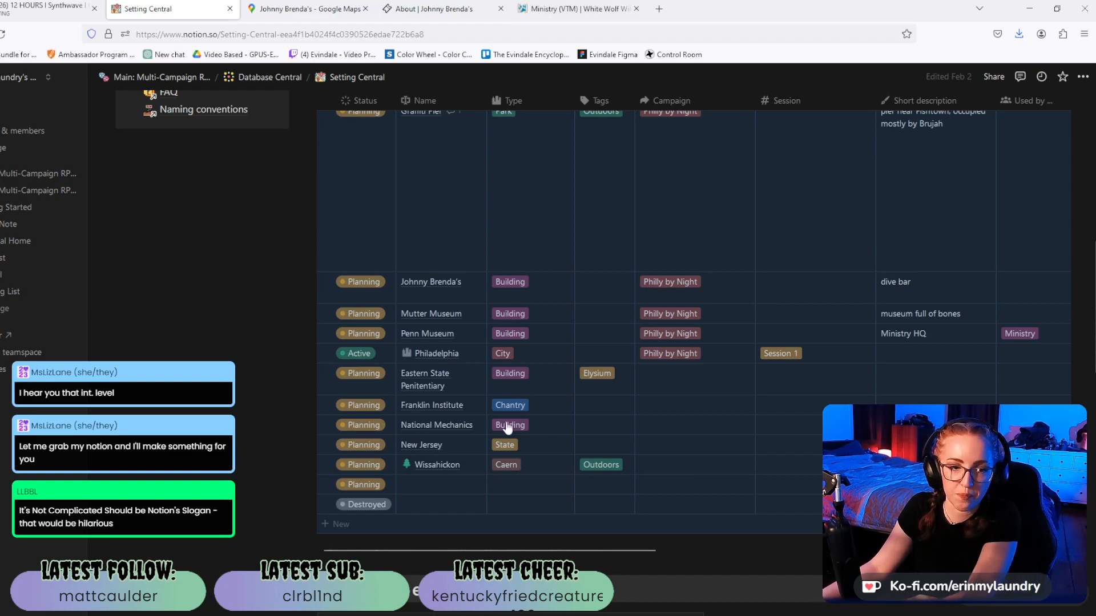
Open the Eastern State Penitentiary entry as a full page and assign it to the Philly by Night campaign.
click(464, 374)
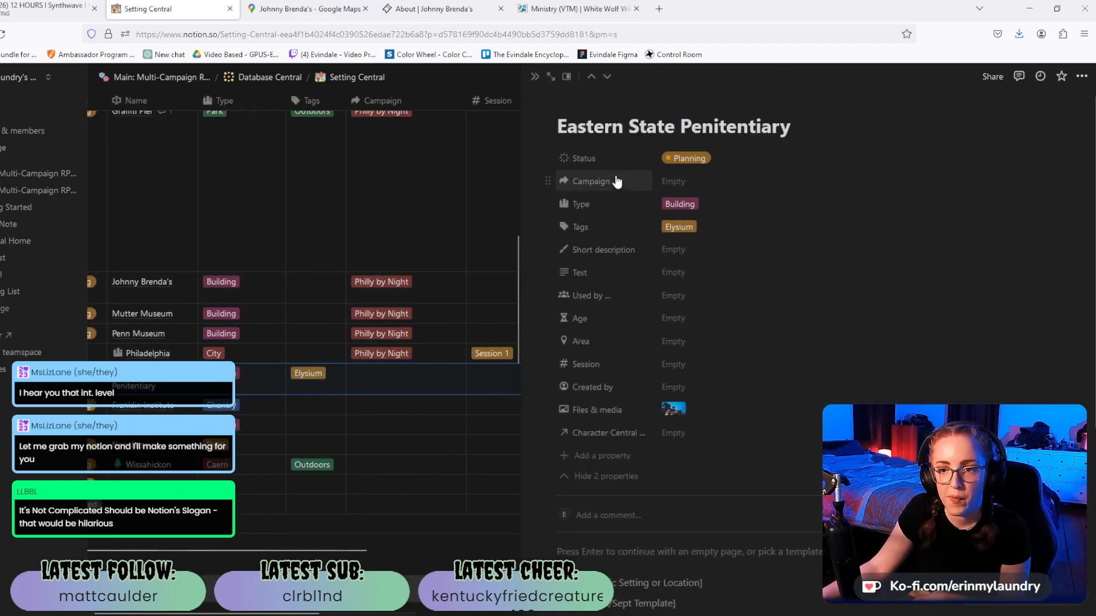
click(550, 77)
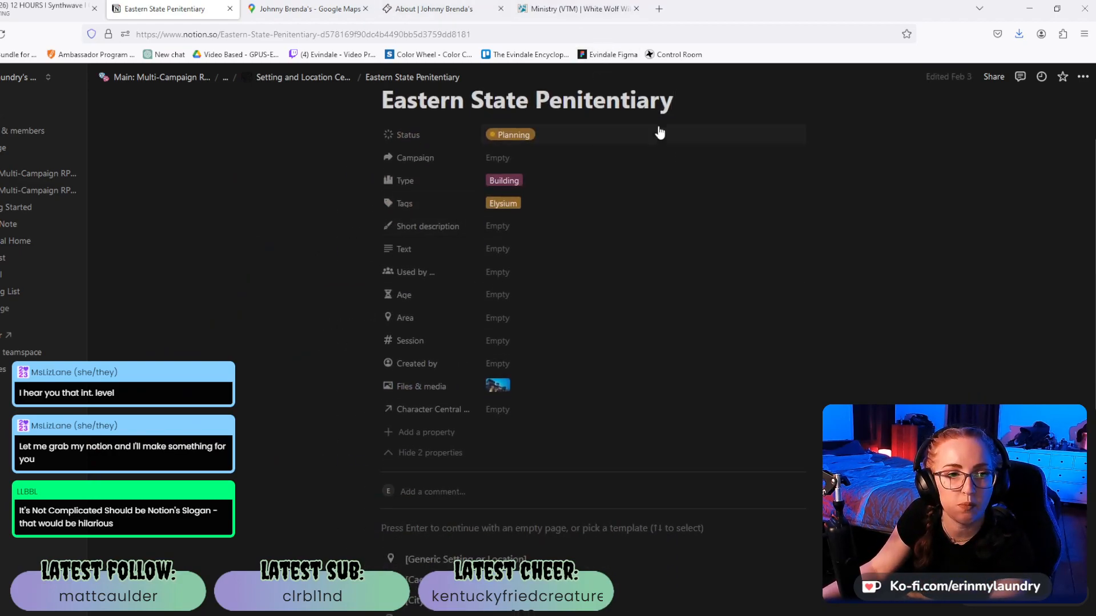
scroll(671, 234, up, 2)
click(485, 237)
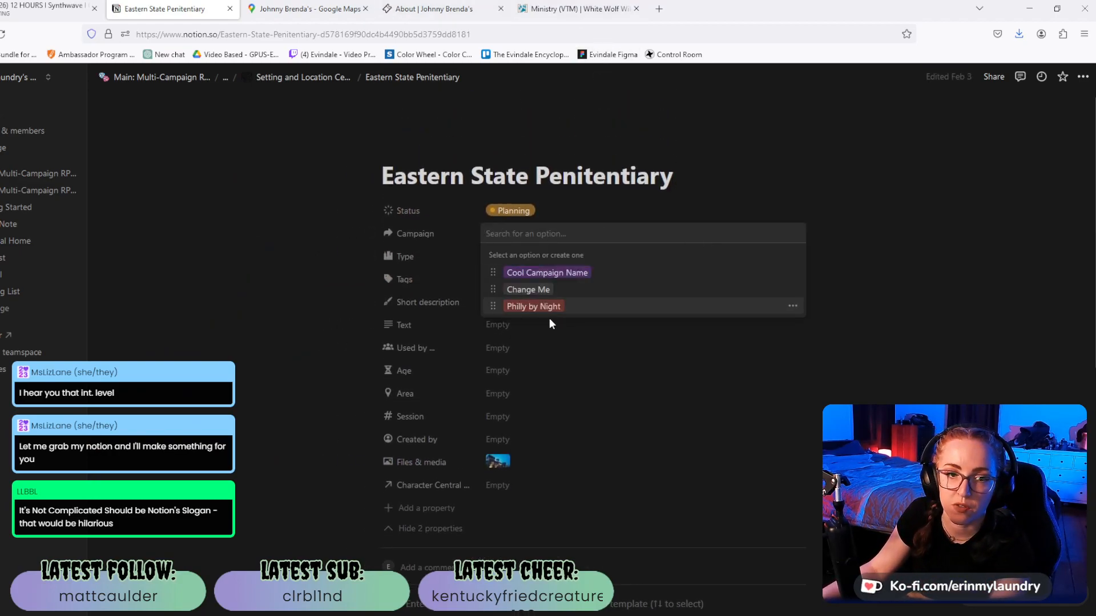
click(534, 307)
click(916, 309)
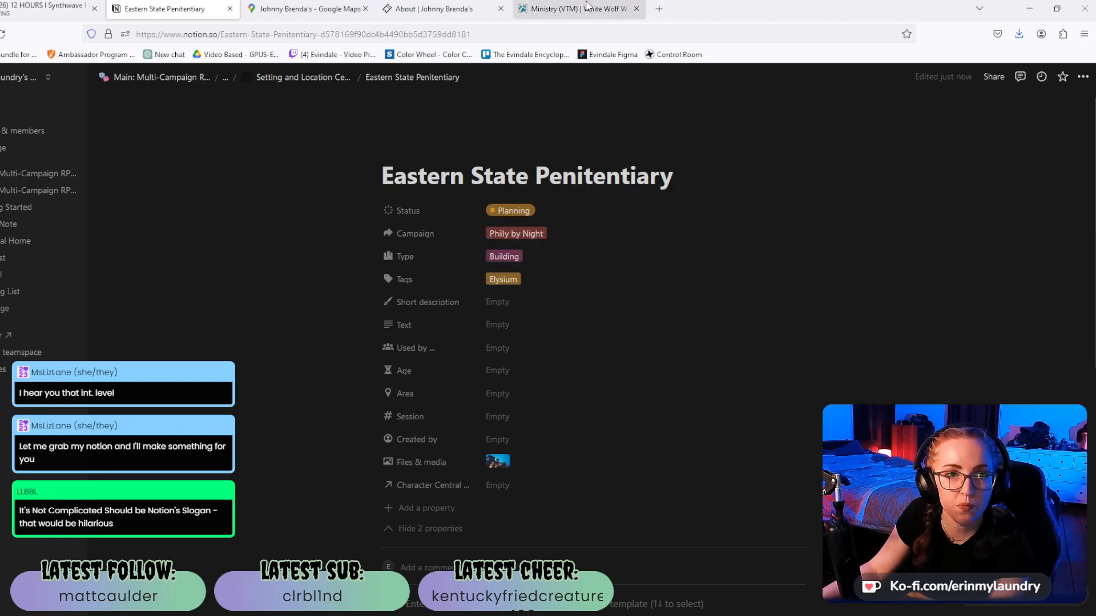
Enter "hospital still in operation, neutral zone, run by Salubri" as the short description of Eastern State Penitentiary.
click(505, 306)
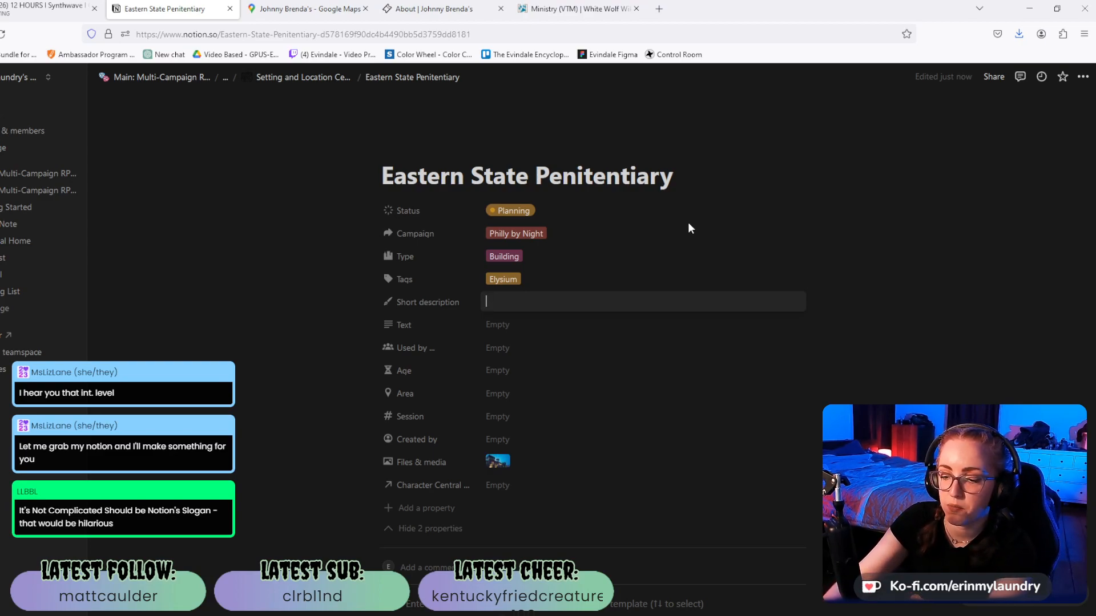
text(A)
key(BackSpace)
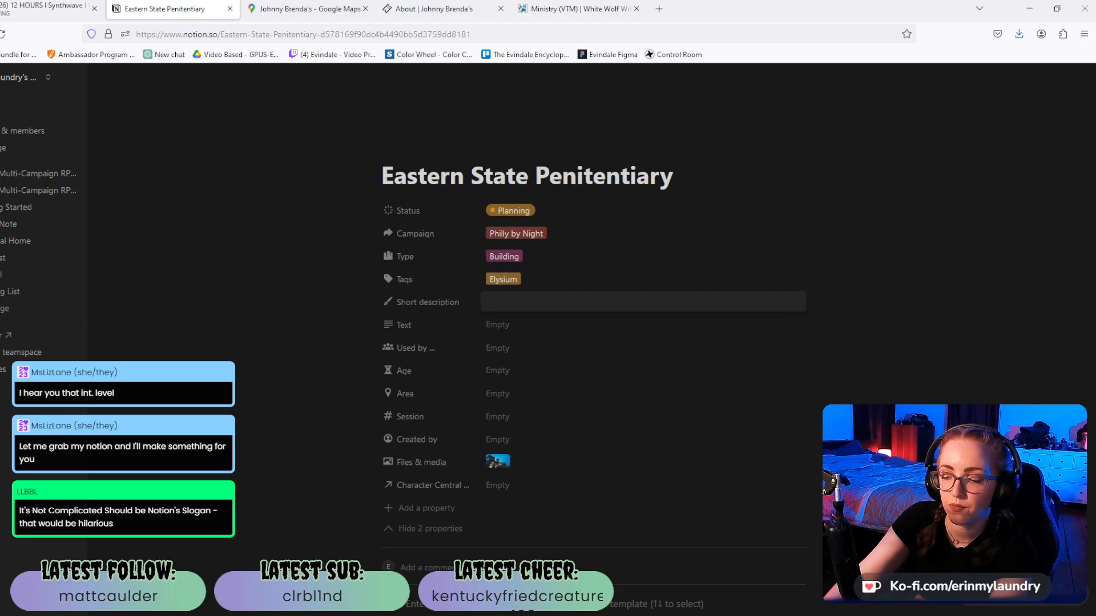
text(prison/)
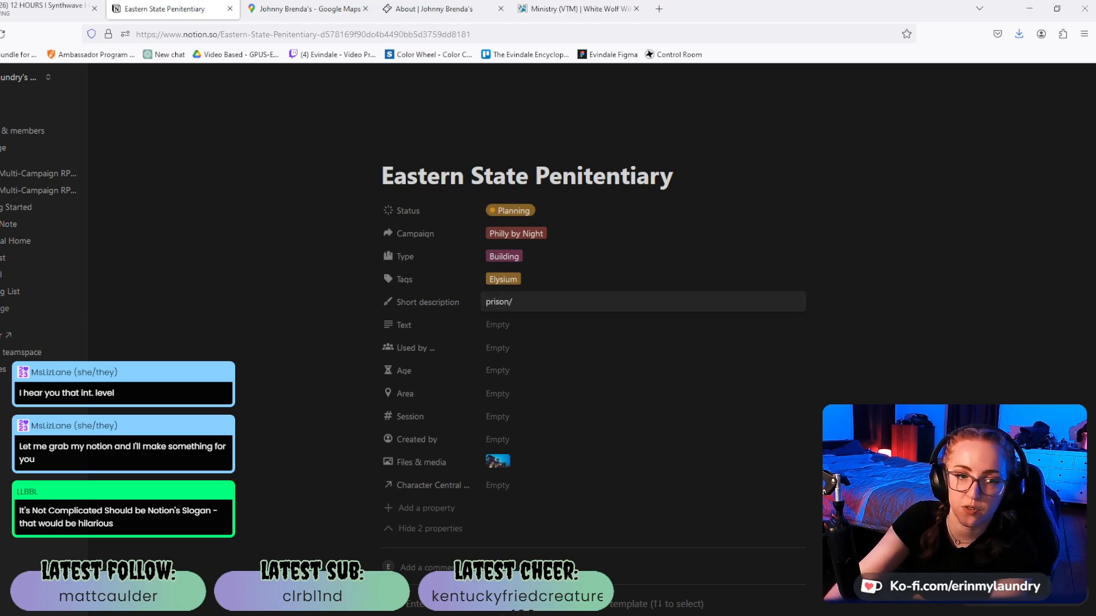
text(hospital still in operation, neu)
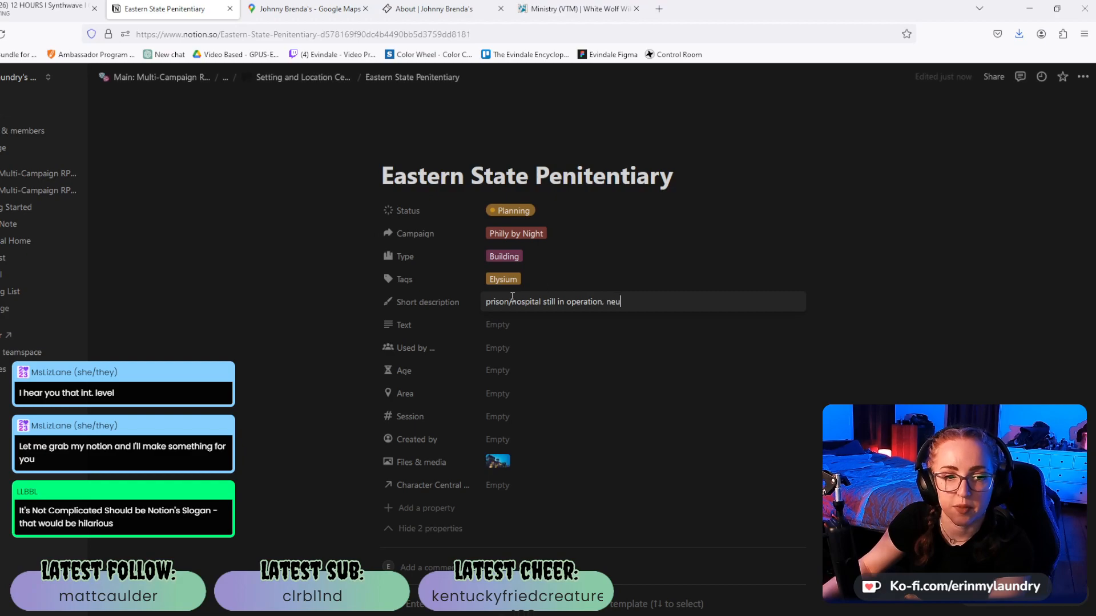
drag(513, 302, 472, 310)
key(BackSpace)
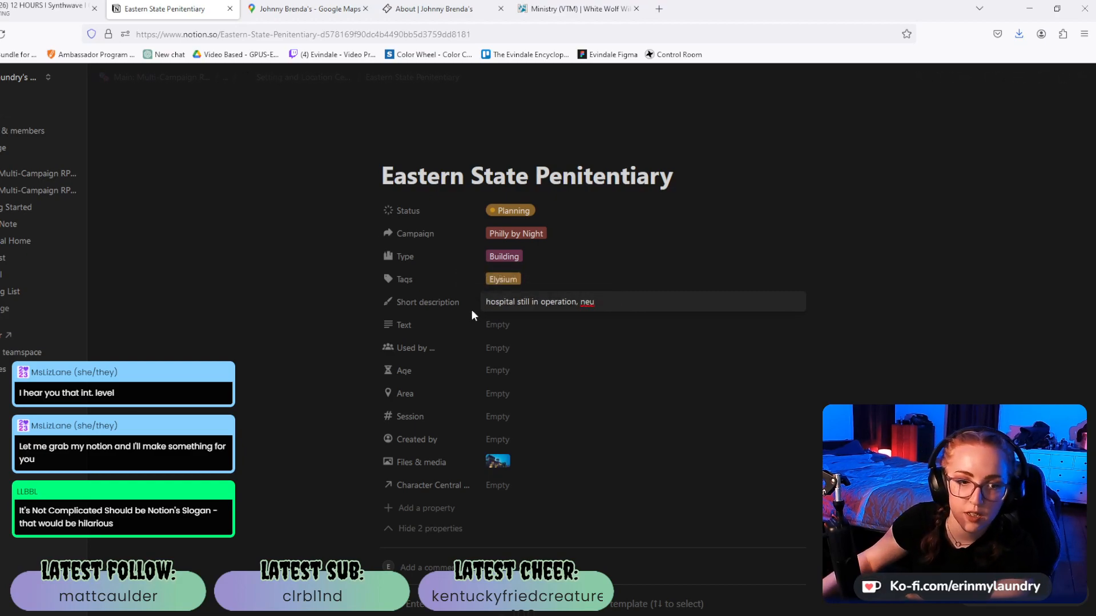
text(tral zone, run by Salub)
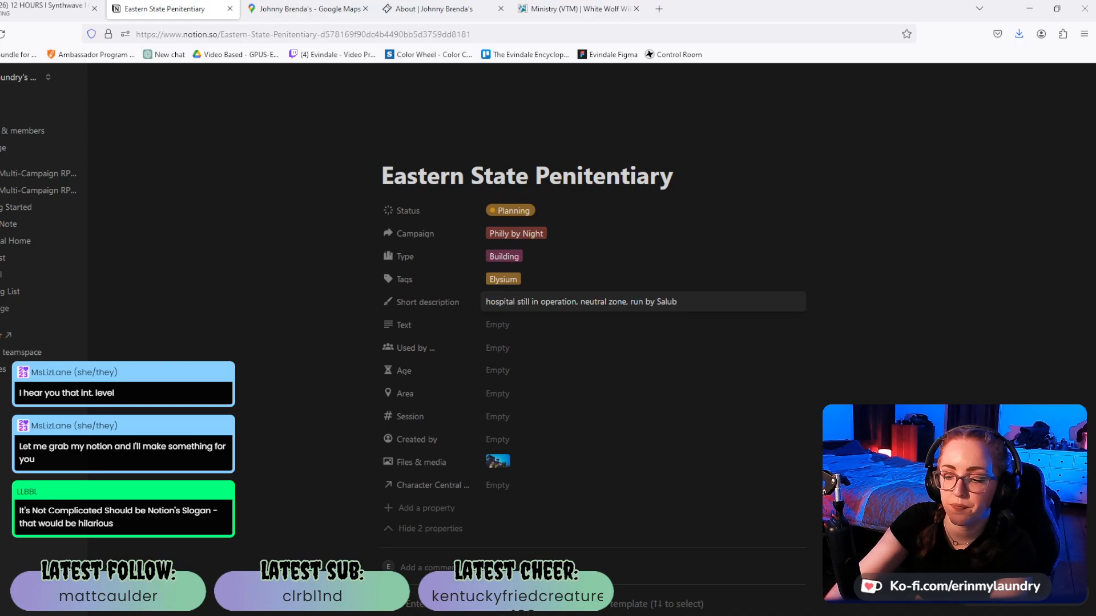
text(ri)
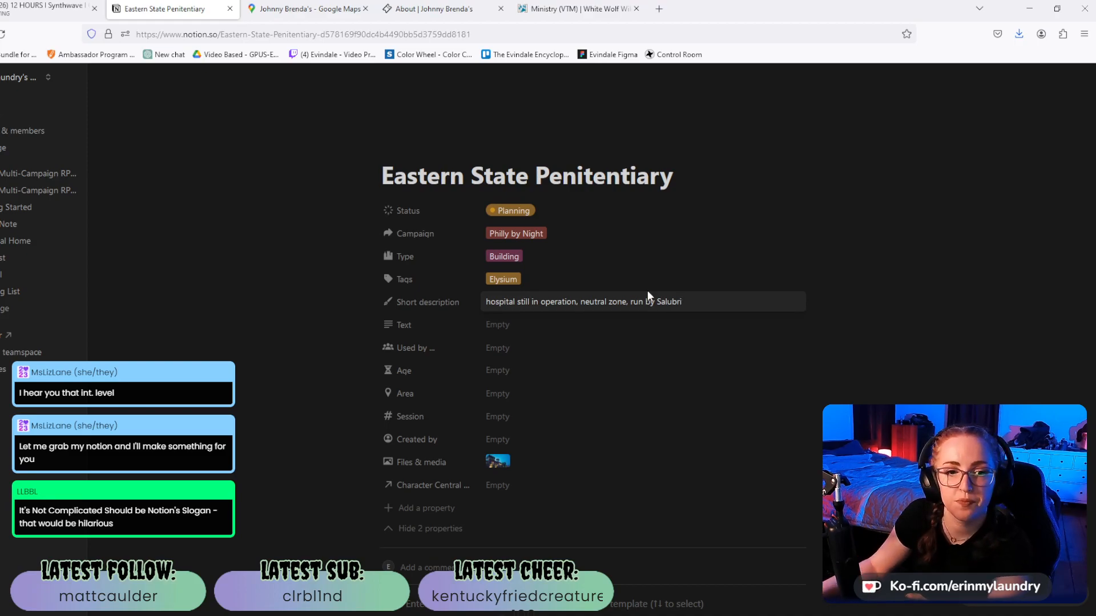
Switch to the White Wolf Wiki and search for "salu" to open the Salubri article.
click(599, 8)
scroll(386, 236, up, 15)
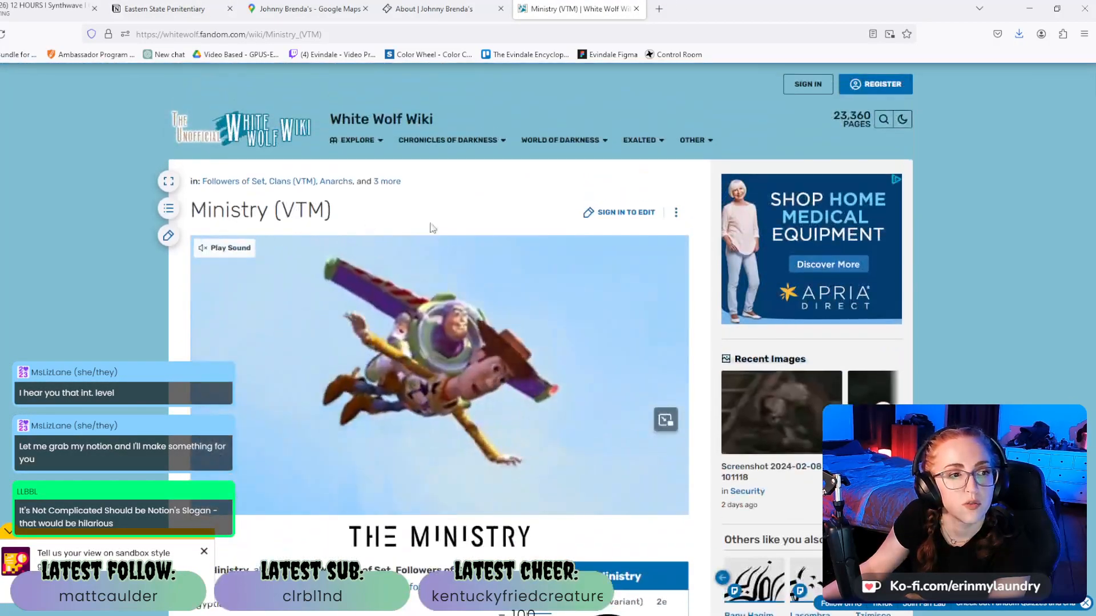
click(0, 117)
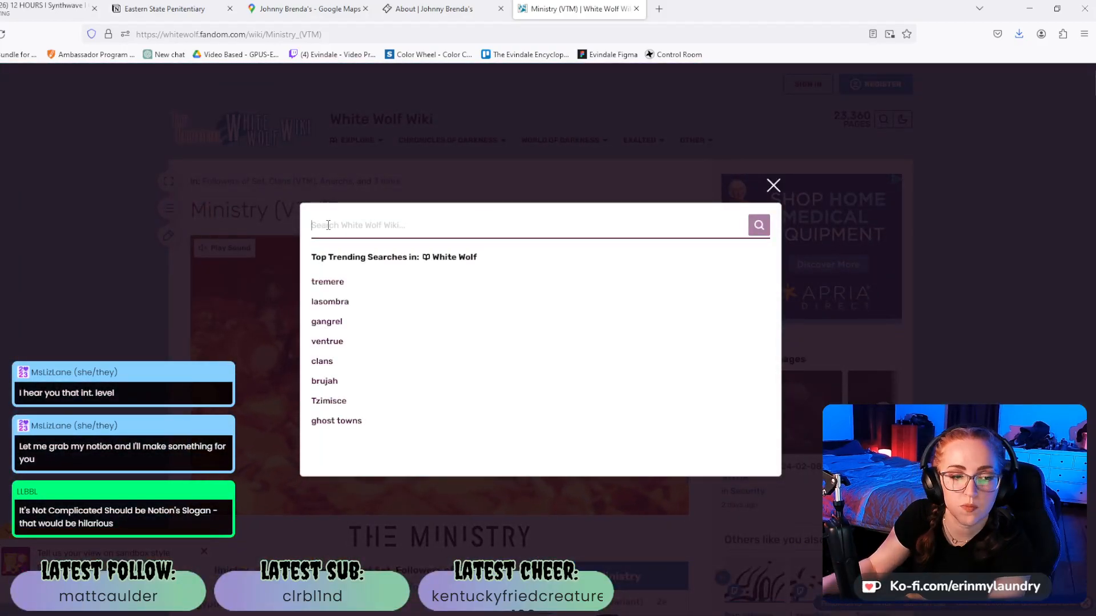
text(salu)
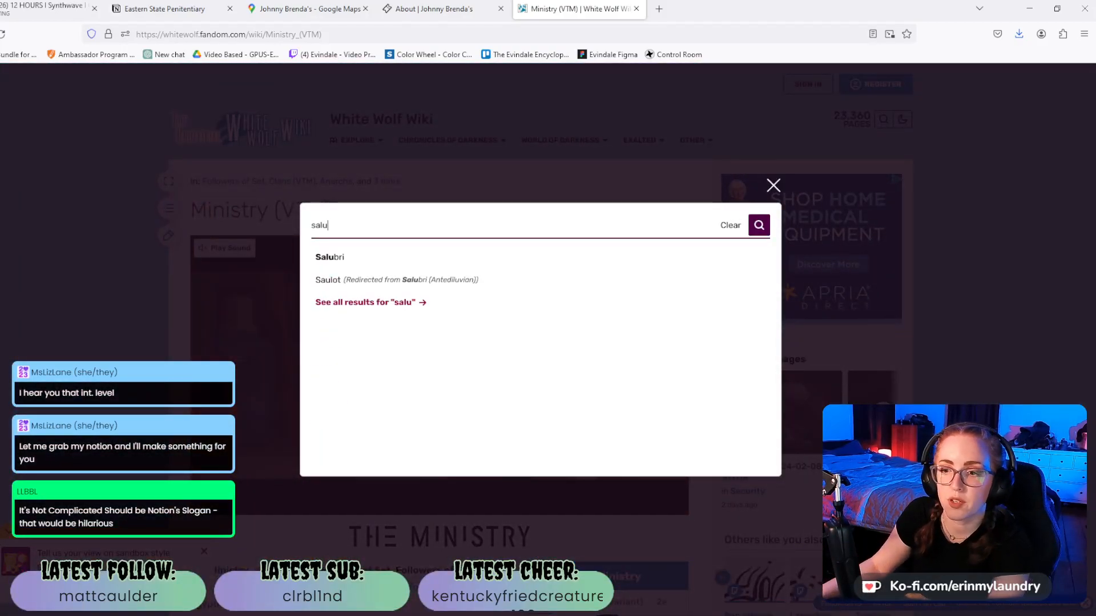
click(334, 260)
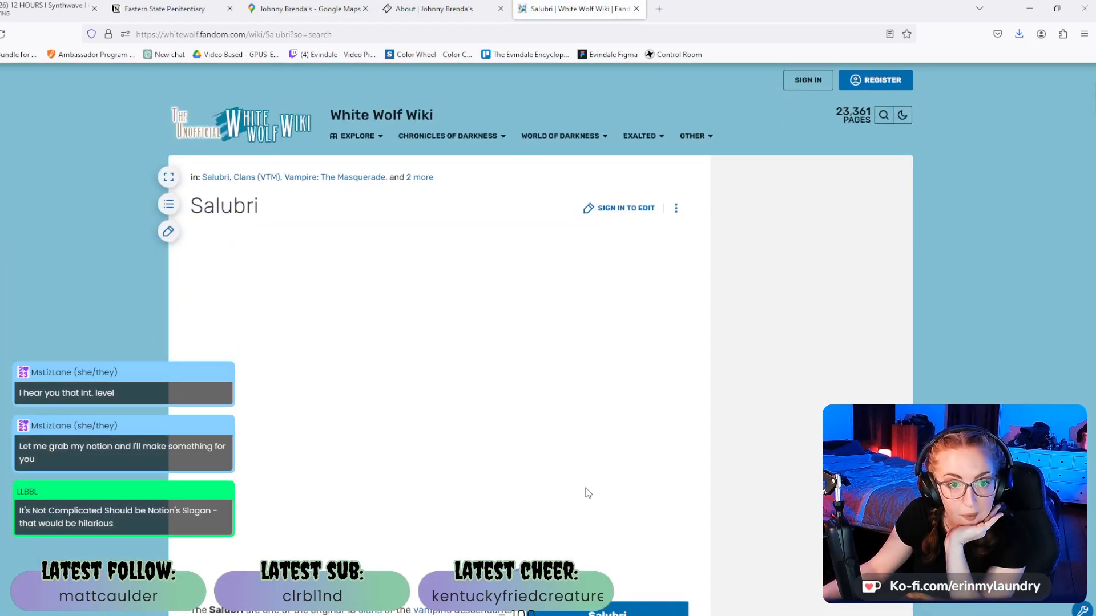
Read the Salubri clan summary and the article's History and Dark Ages sections.
scroll(626, 422, down, 3)
scroll(623, 419, down, 5)
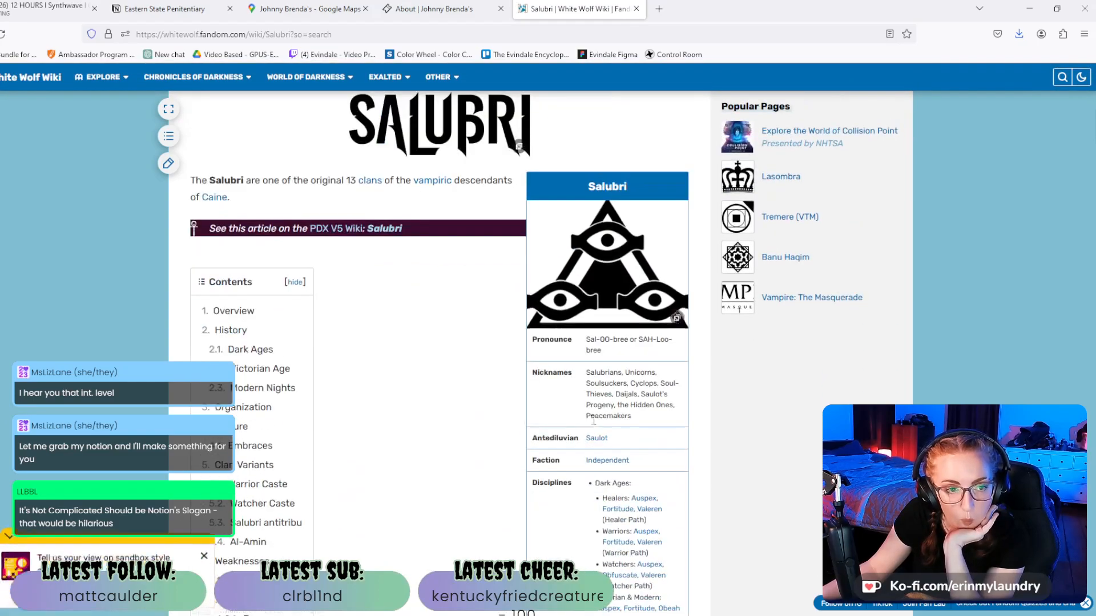
scroll(392, 396, down, 1)
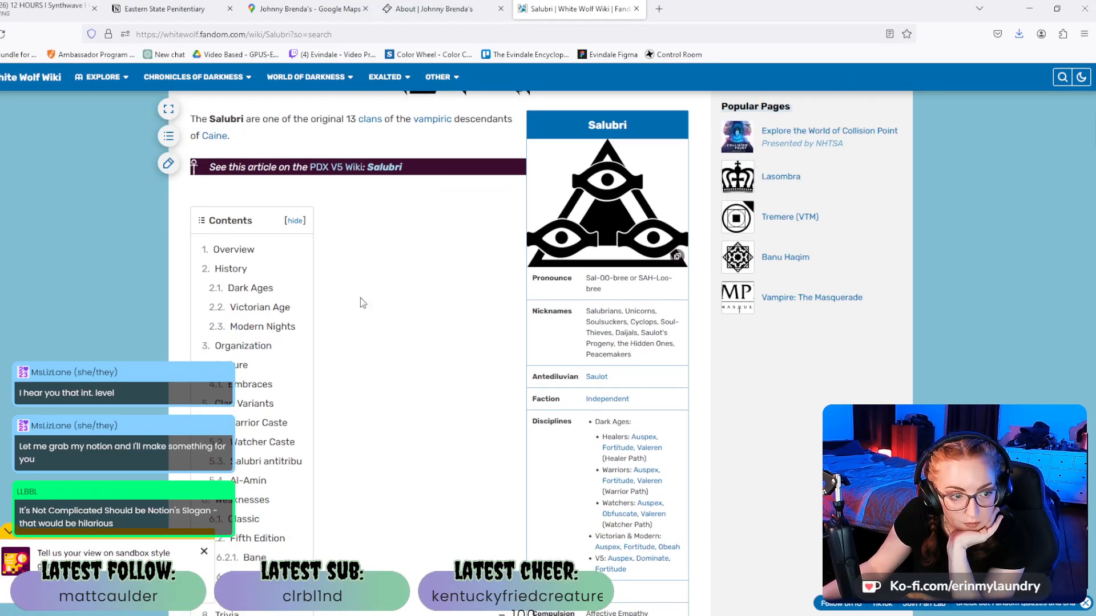
click(240, 289)
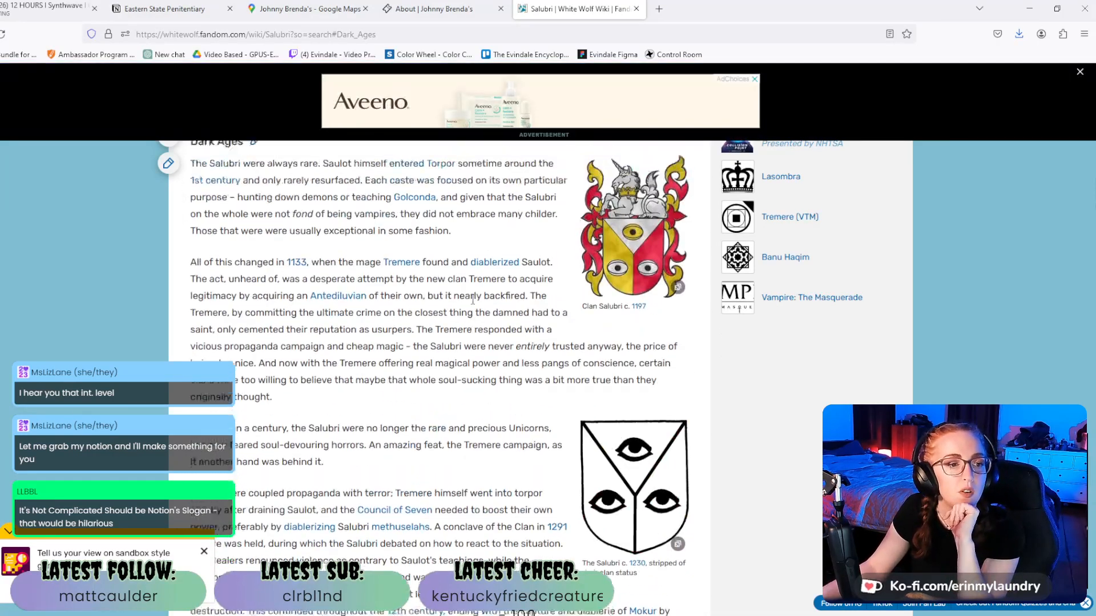
scroll(473, 304, up, 2)
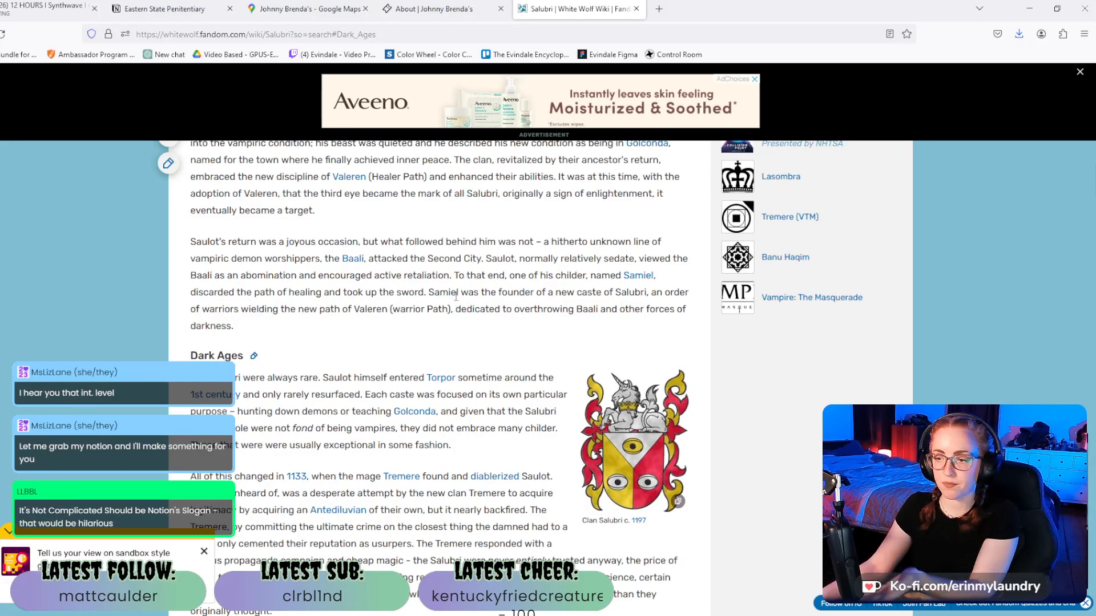
scroll(434, 302, up, 5)
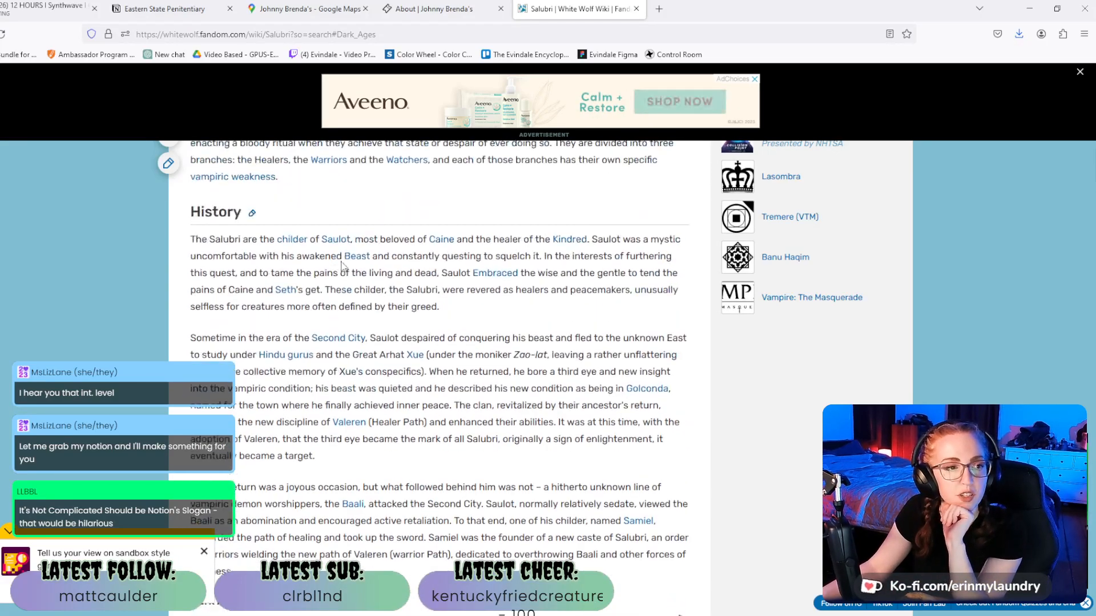
scroll(349, 281, down, 1)
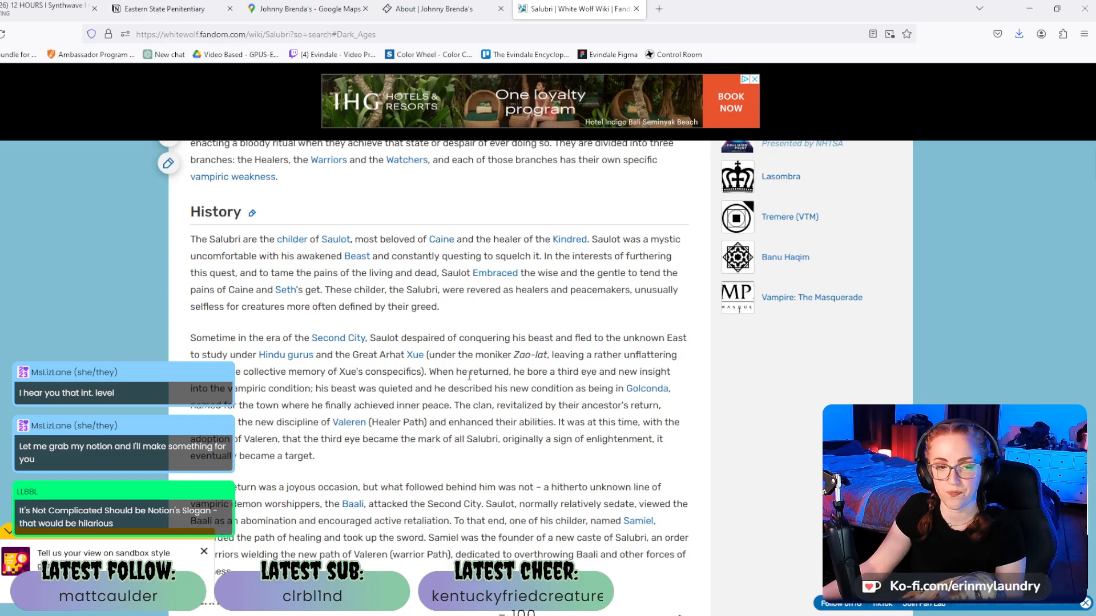
Copy the word "conspecifics" from the Salubri article and search Google in a new browser tab for "conspecifics definition".
drag(366, 373, 422, 372)
key(ctrl+c)
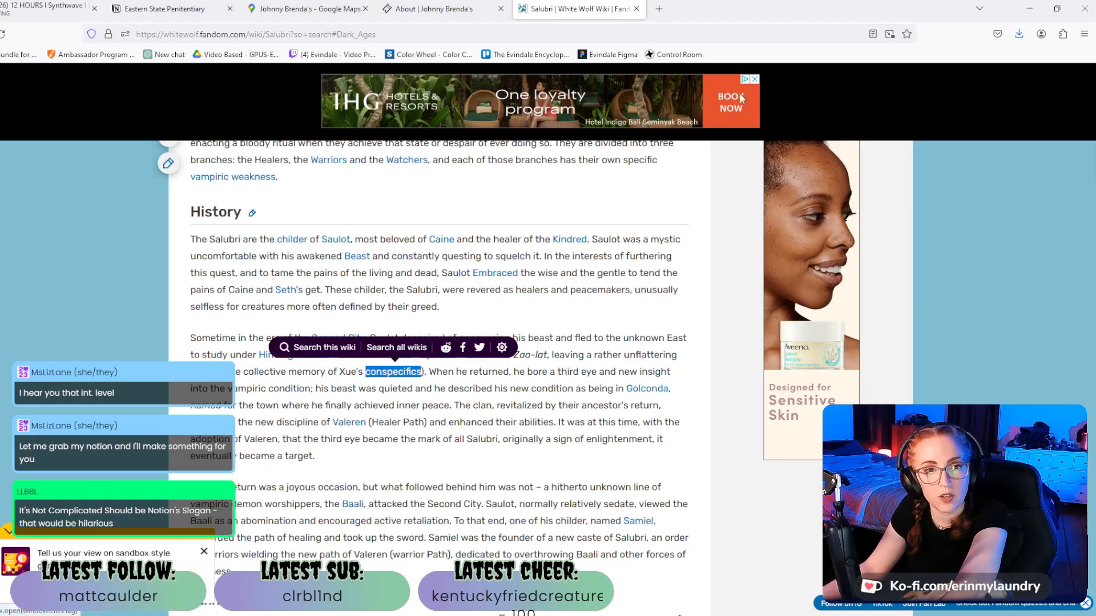
click(661, 9)
click(686, 28)
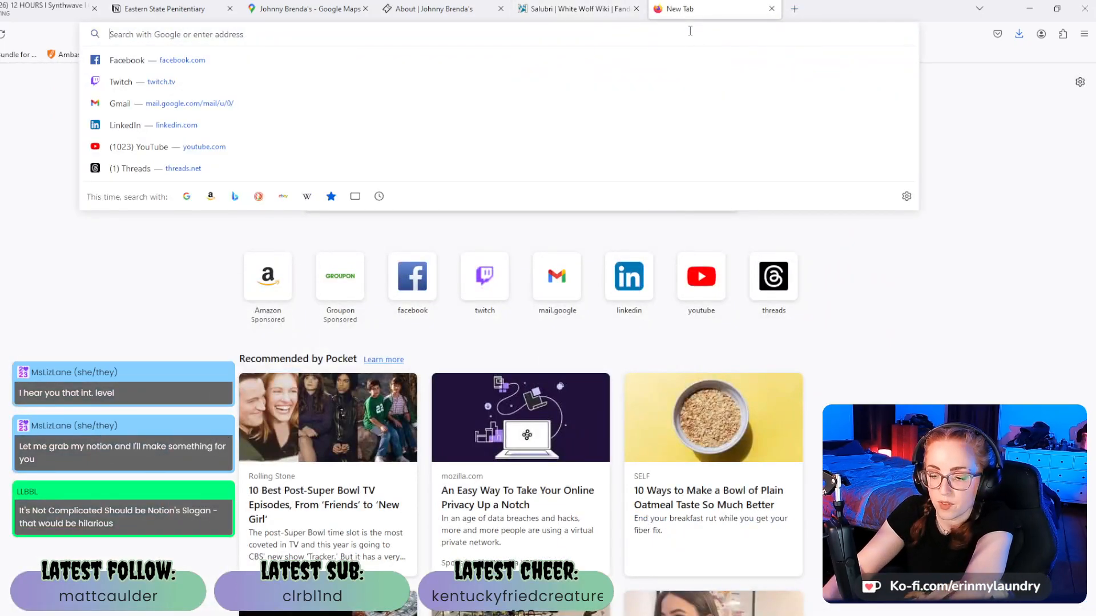
key(ctrl+v)
text(definition)
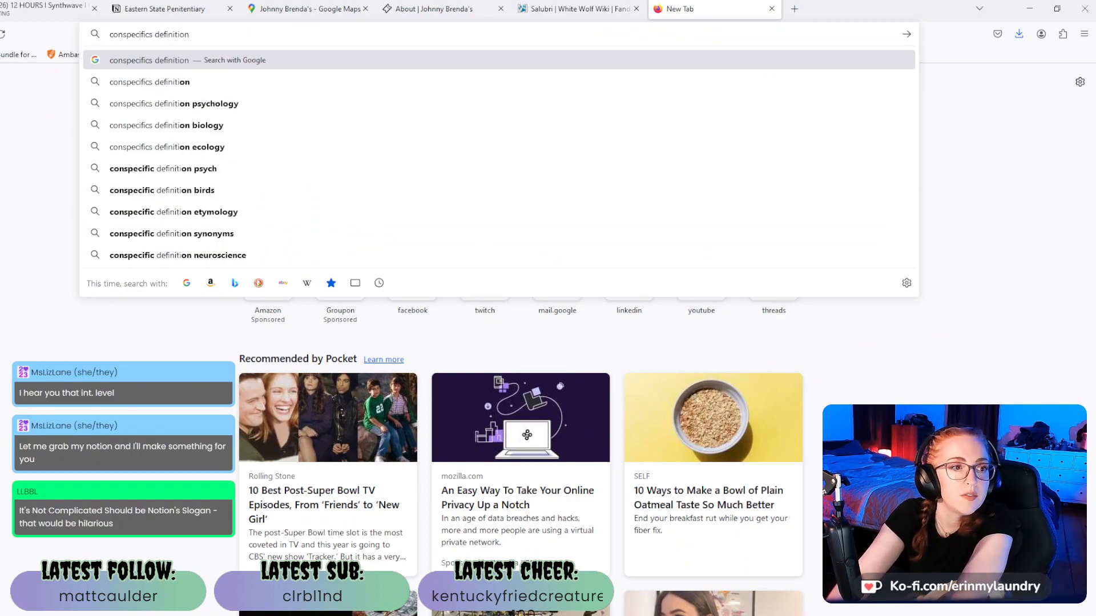
key(Return)
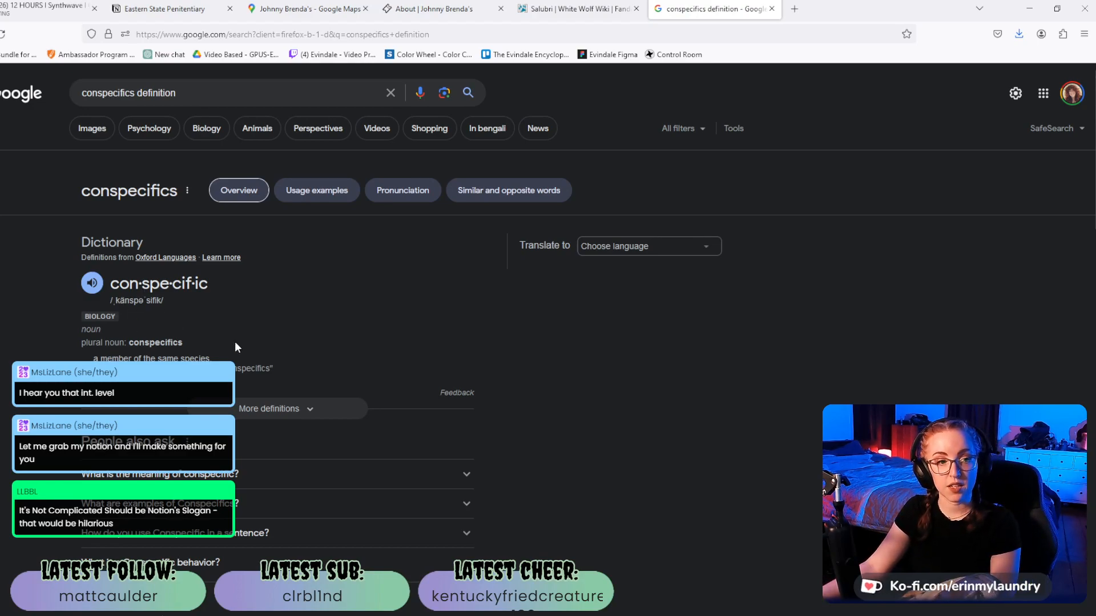
Return to the Salubri article and read its History, Dark Ages and Victorian Age sections.
click(577, 16)
click(426, 457)
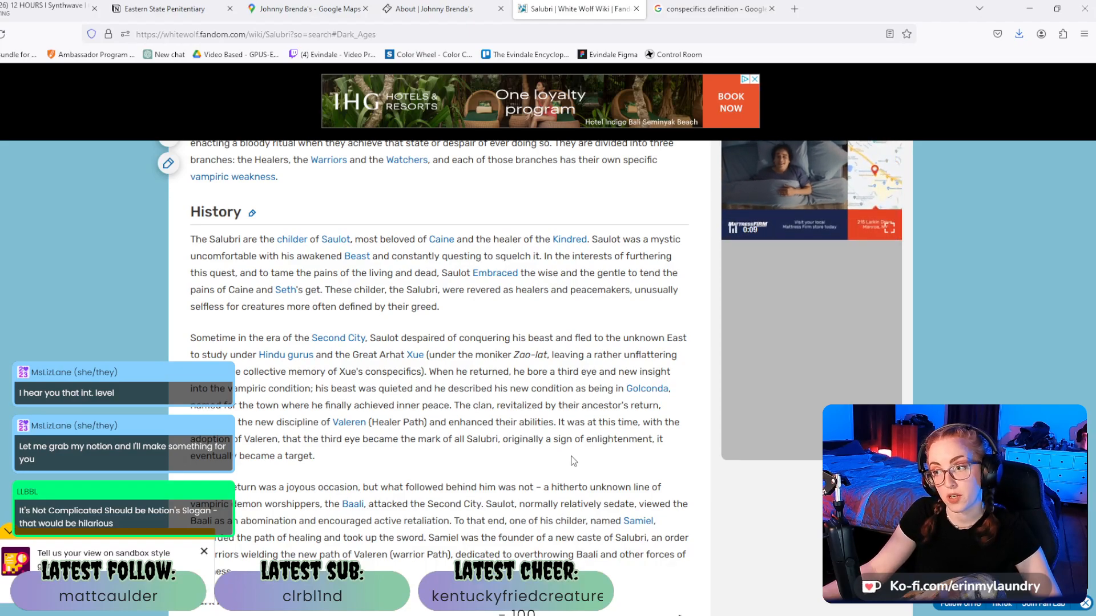
scroll(573, 461, down, 3)
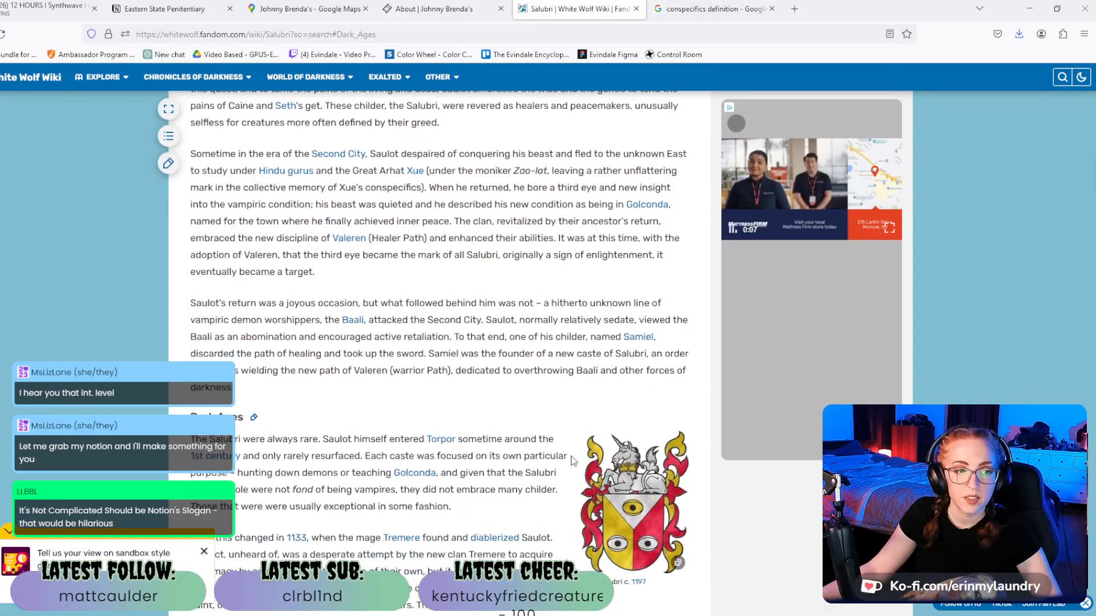
scroll(556, 463, down, 1)
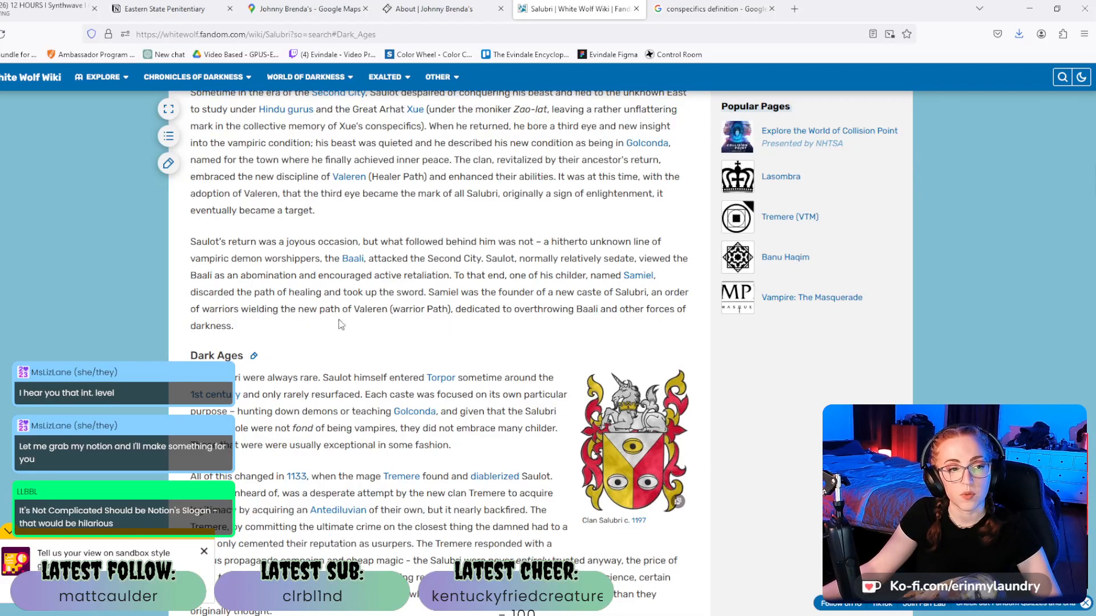
scroll(222, 308, down, 2)
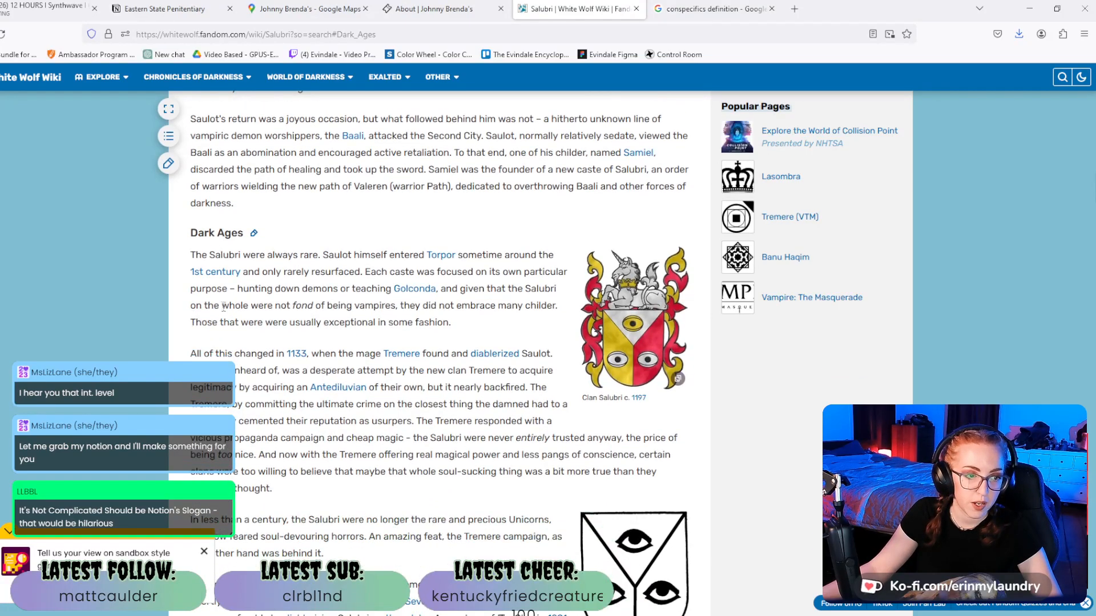
scroll(402, 359, down, 4)
scroll(310, 323, down, 7)
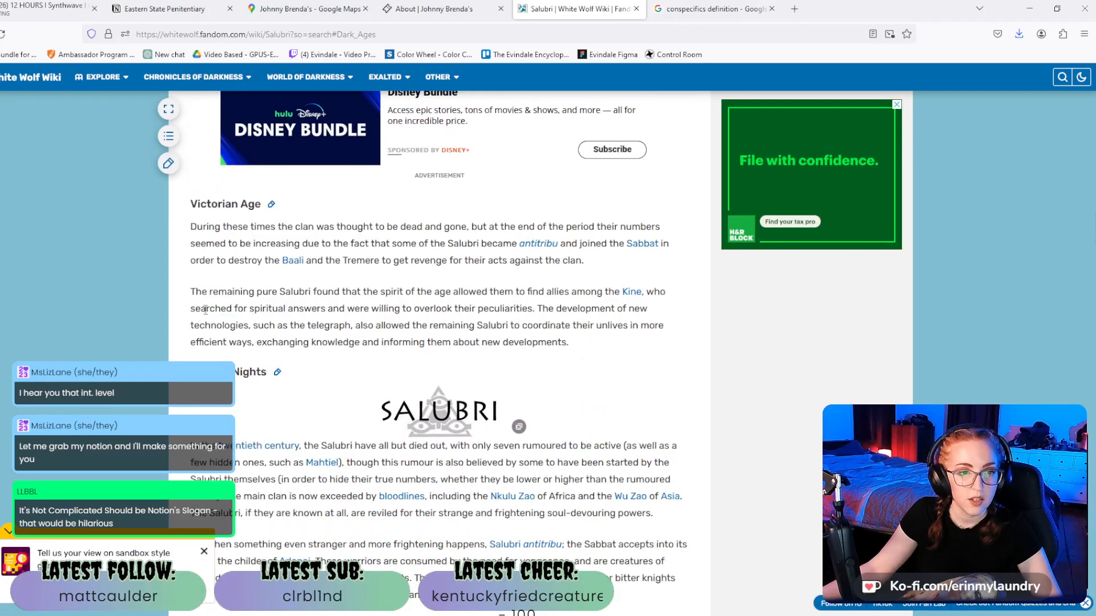
scroll(240, 275, up, 6)
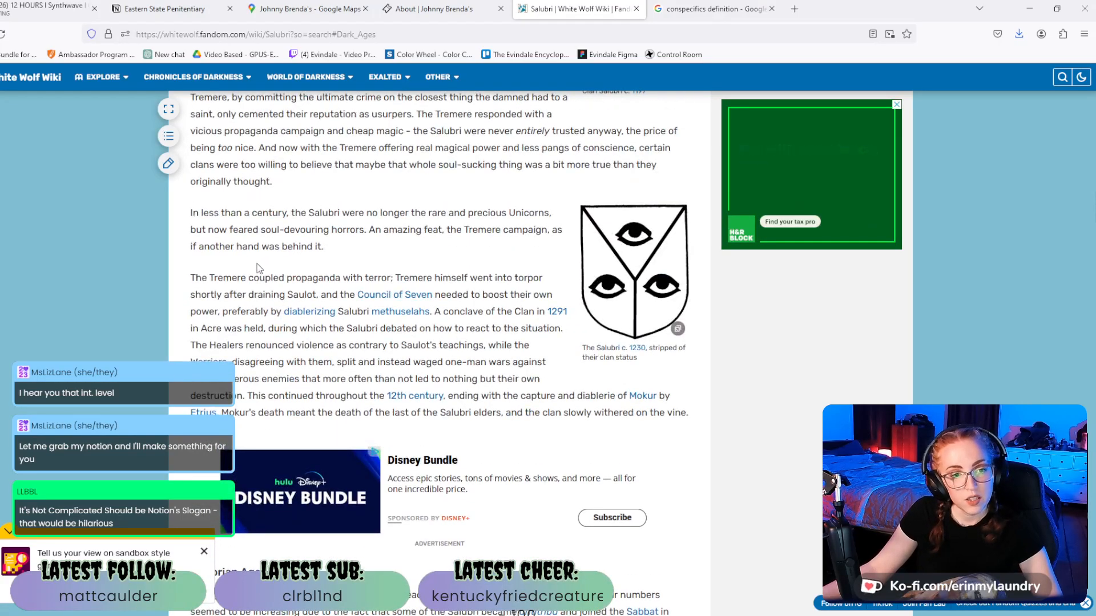
scroll(258, 261, down, 5)
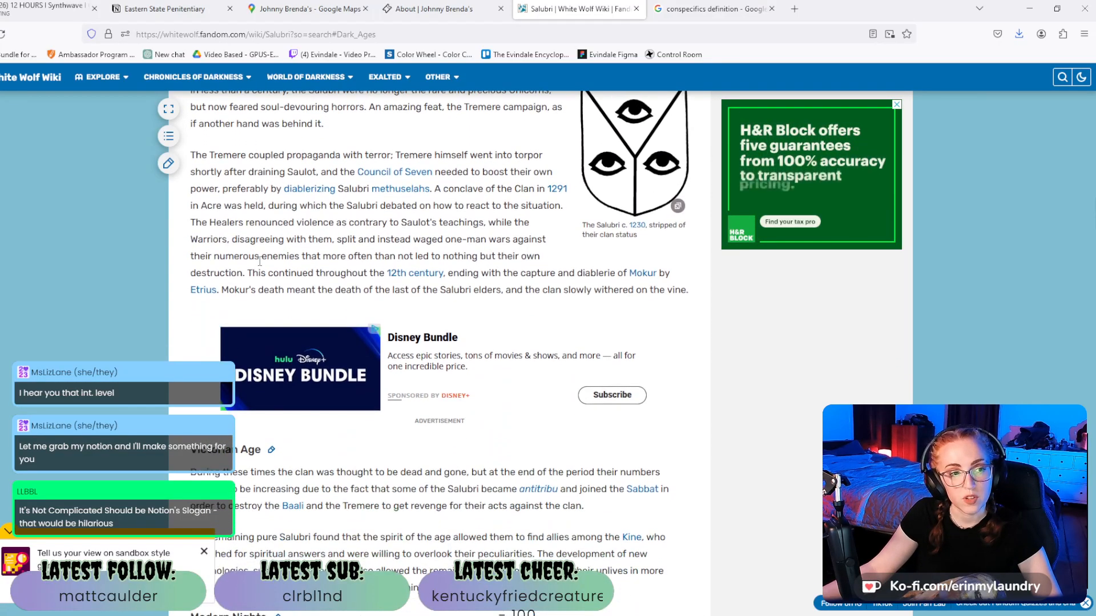
scroll(260, 261, down, 1)
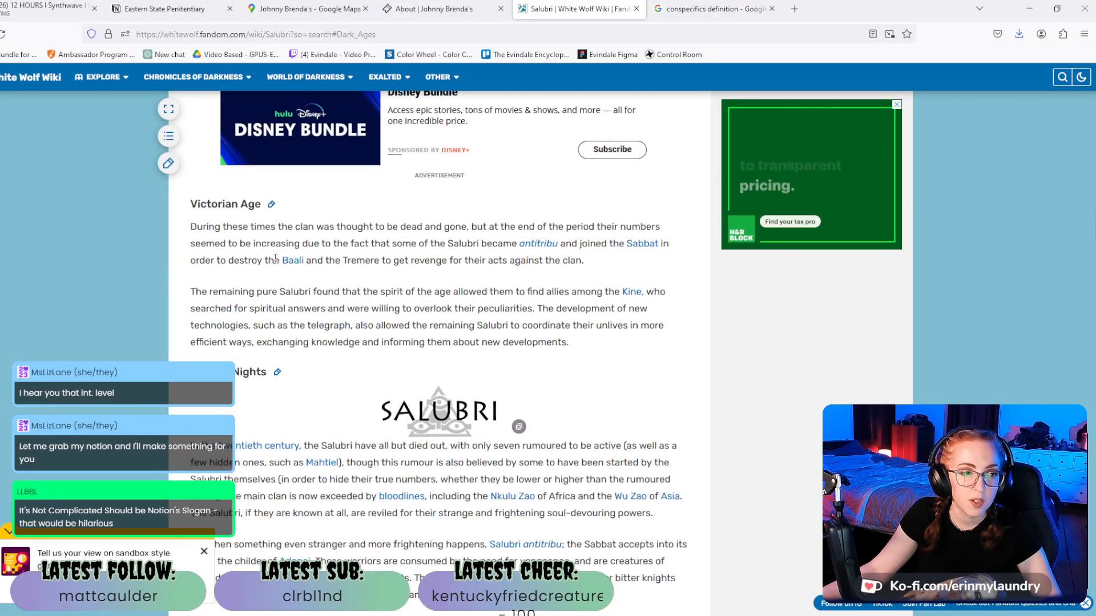
scroll(280, 263, up, 5)
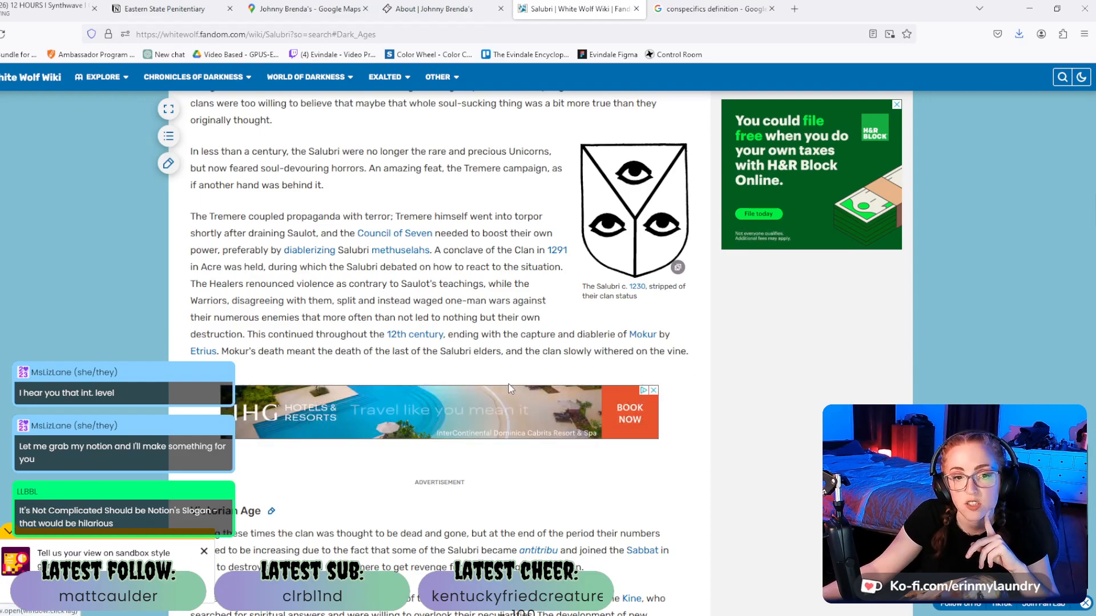
scroll(697, 385, down, 2)
scroll(696, 386, down, 4)
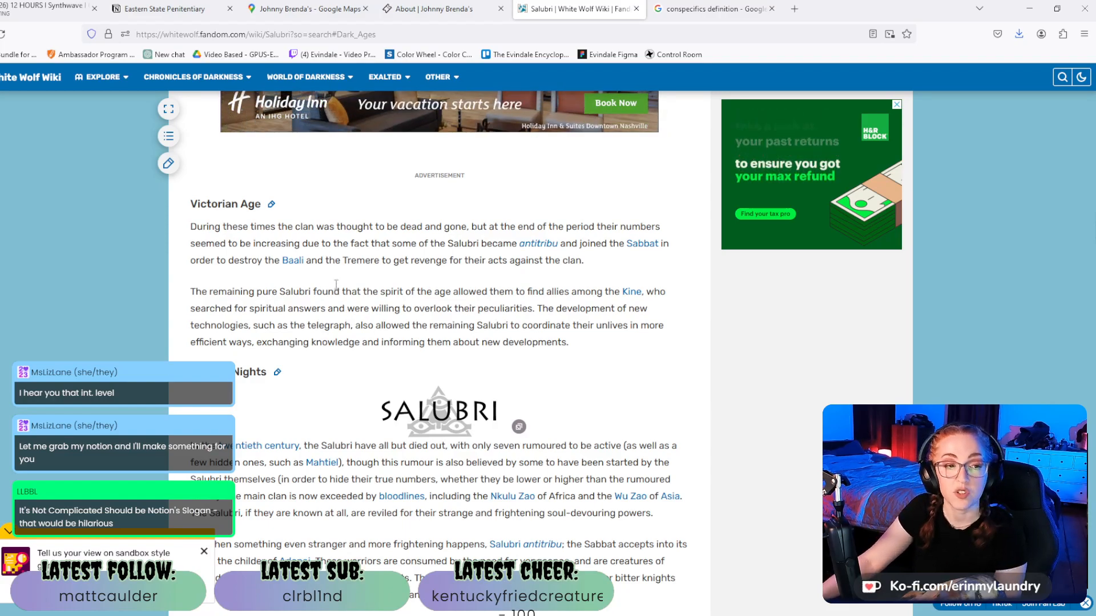
scroll(345, 309, up, 7)
scroll(342, 286, down, 3)
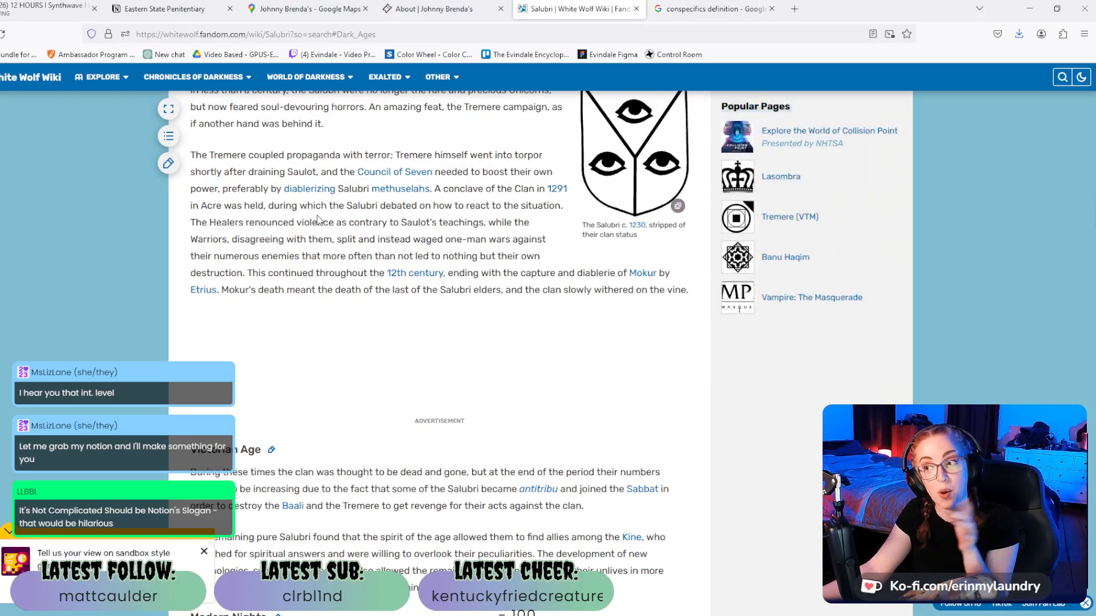
scroll(275, 216, up, 6)
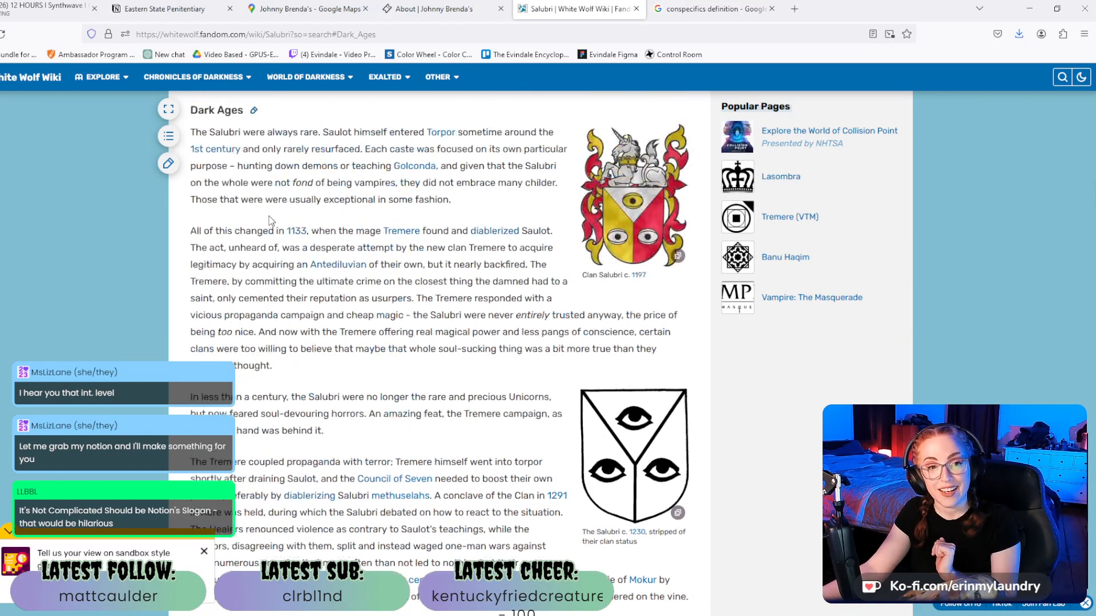
Examine the Salubri article's Modern Nights, Organization and Culture sections, and review the Dark Ages section again.
scroll(269, 215, down, 10)
scroll(282, 237, down, 7)
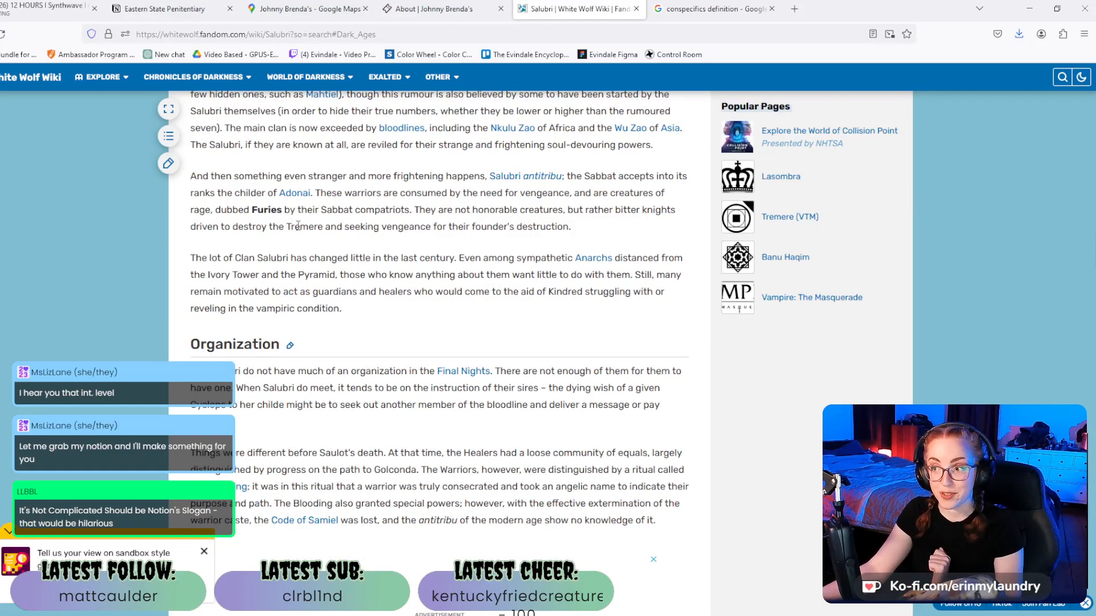
scroll(299, 230, down, 6)
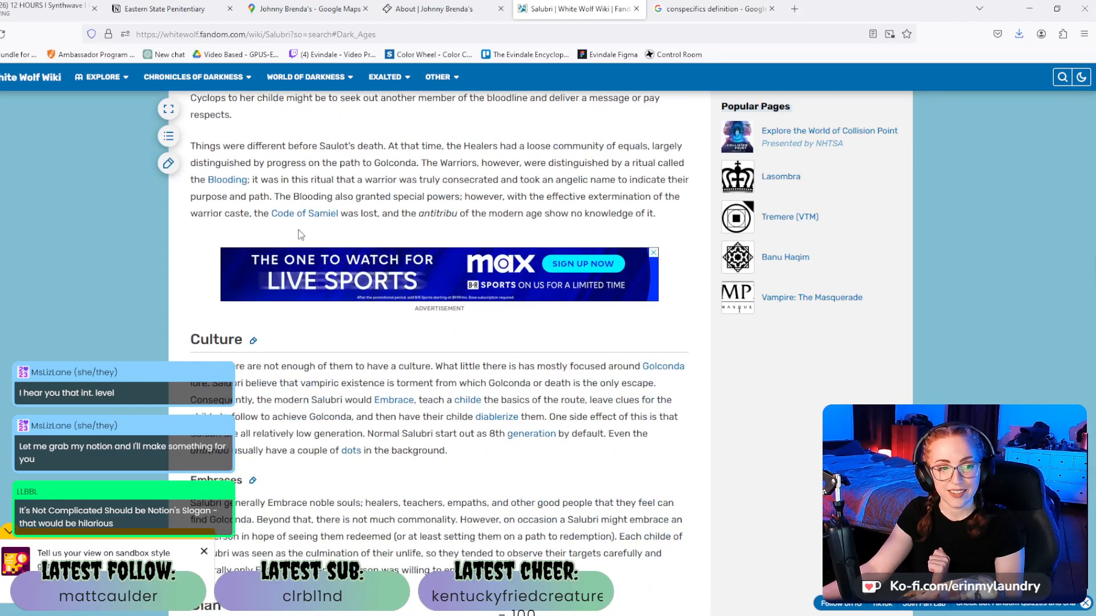
scroll(299, 234, up, 3)
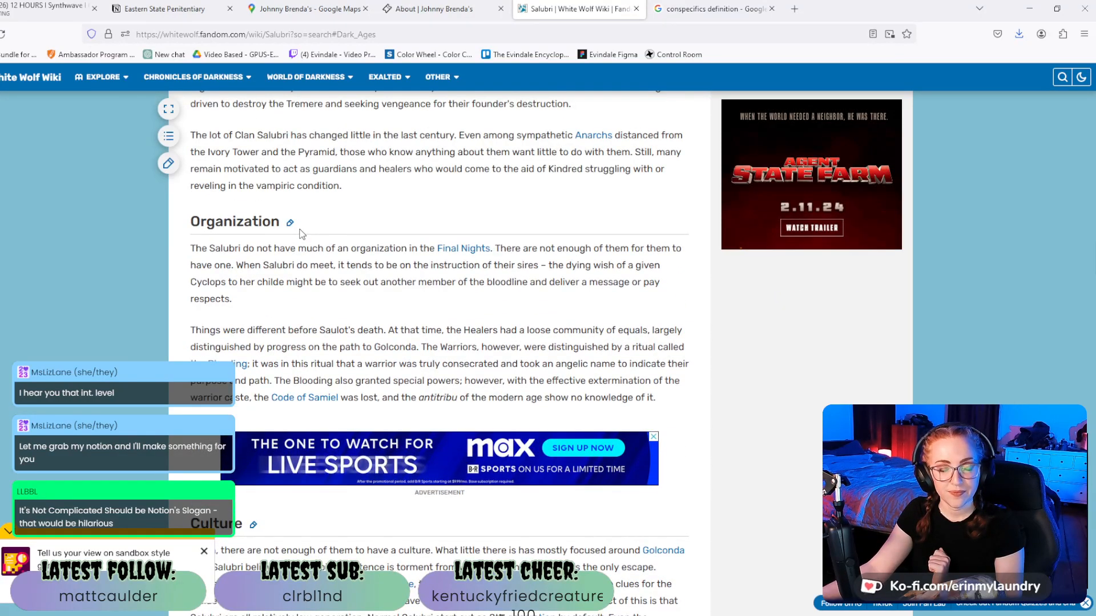
scroll(299, 234, up, 15)
scroll(301, 234, up, 6)
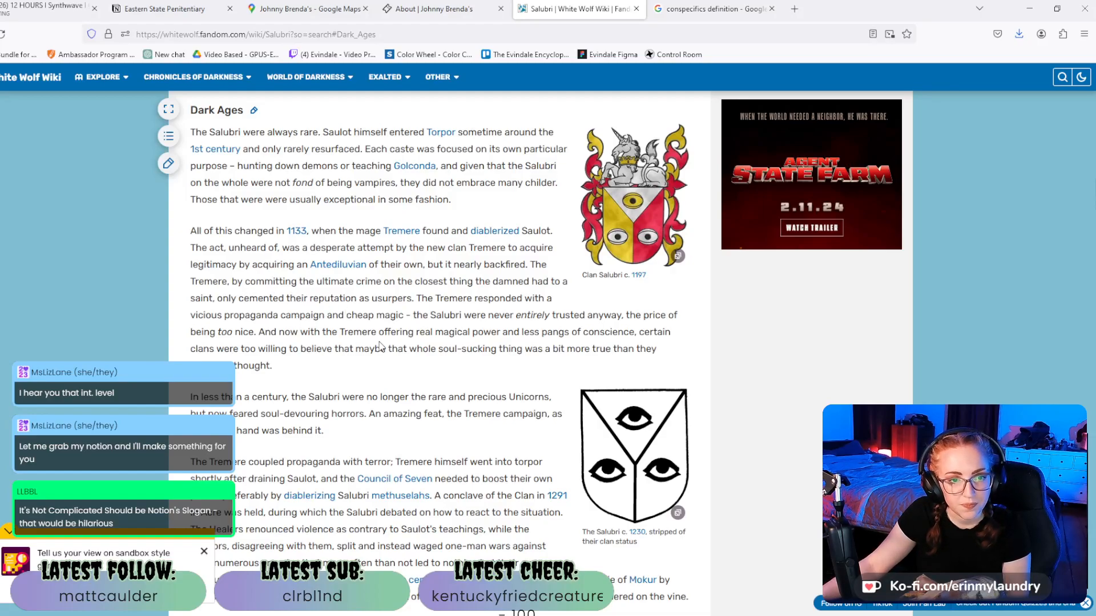
scroll(400, 337, down, 2)
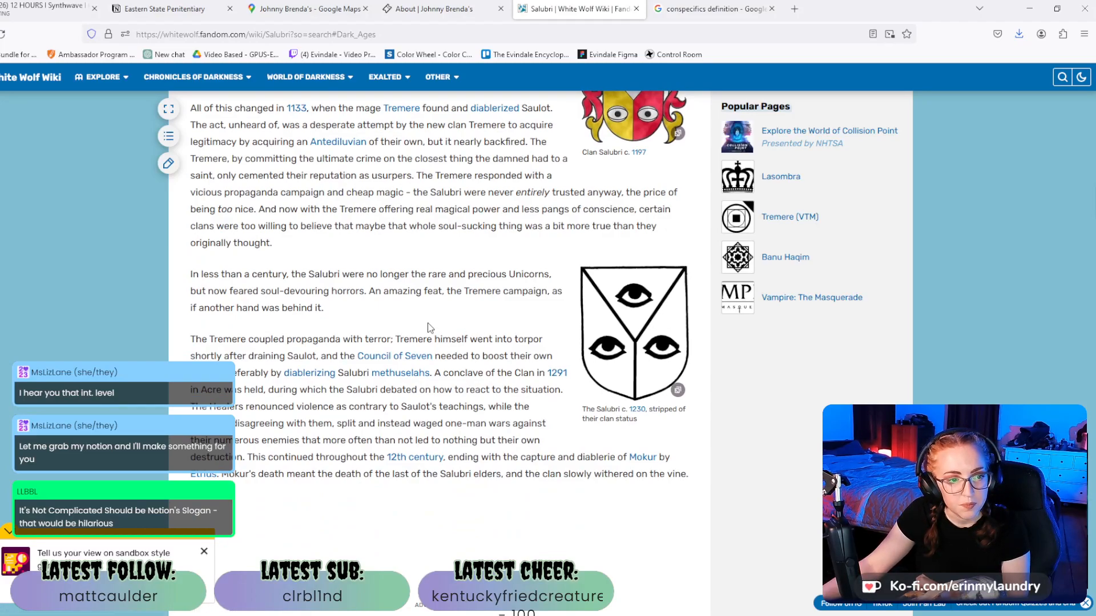
scroll(430, 328, down, 2)
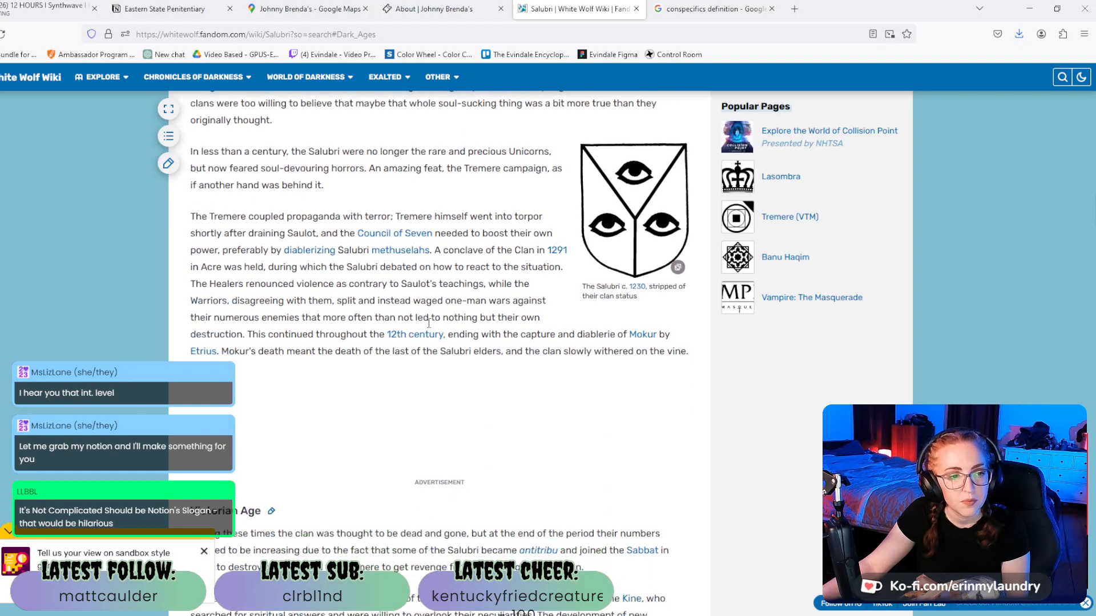
Return to the Google results for the conspecifics definition and replace that search with "quaker history".
click(710, 9)
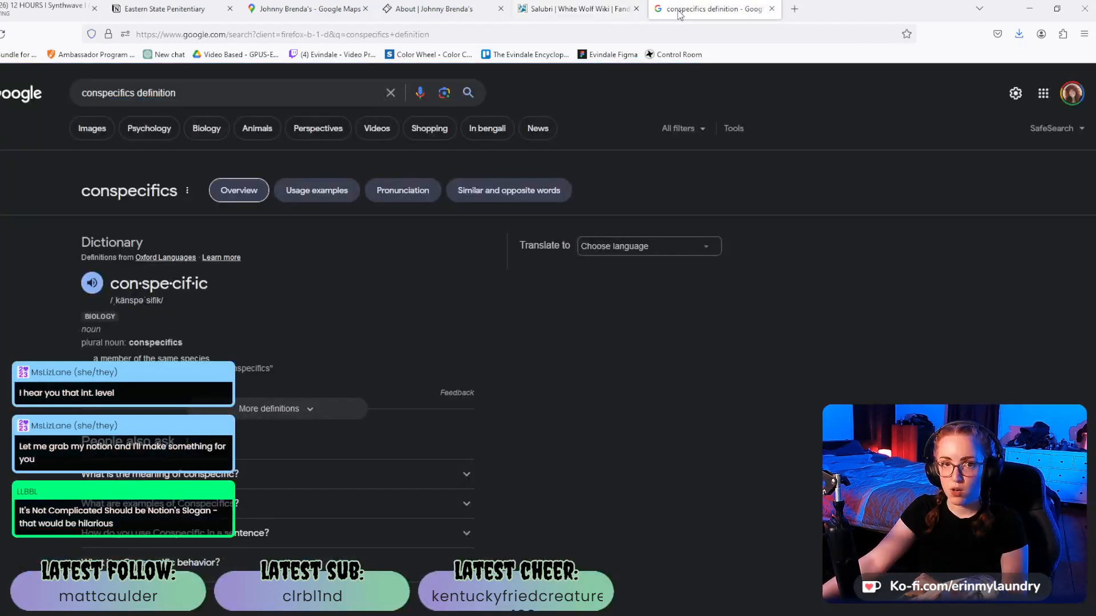
triple_click(130, 89)
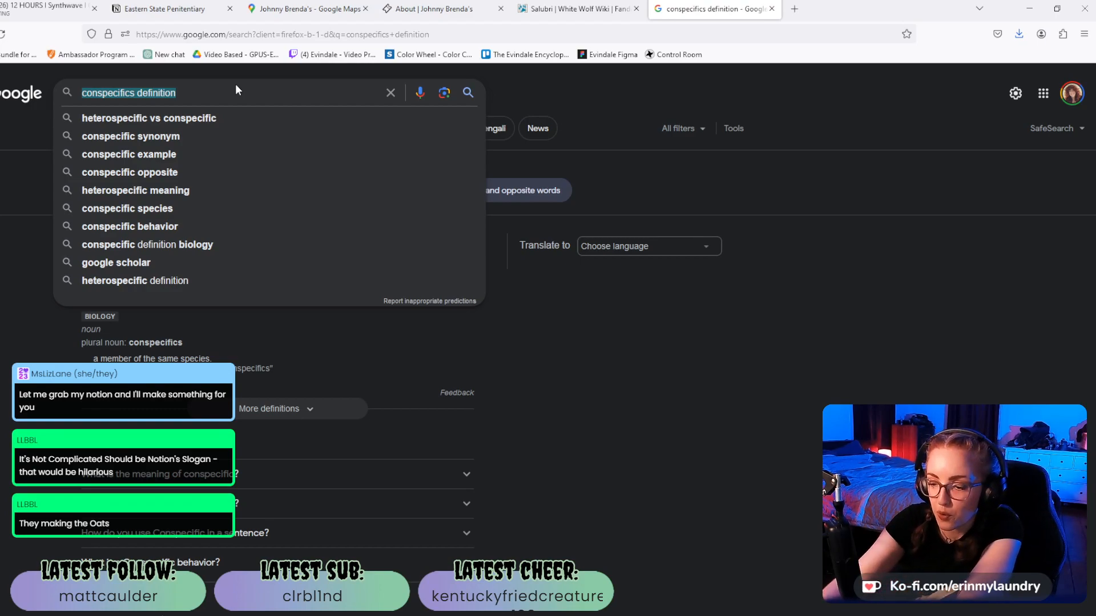
text(quaker histor)
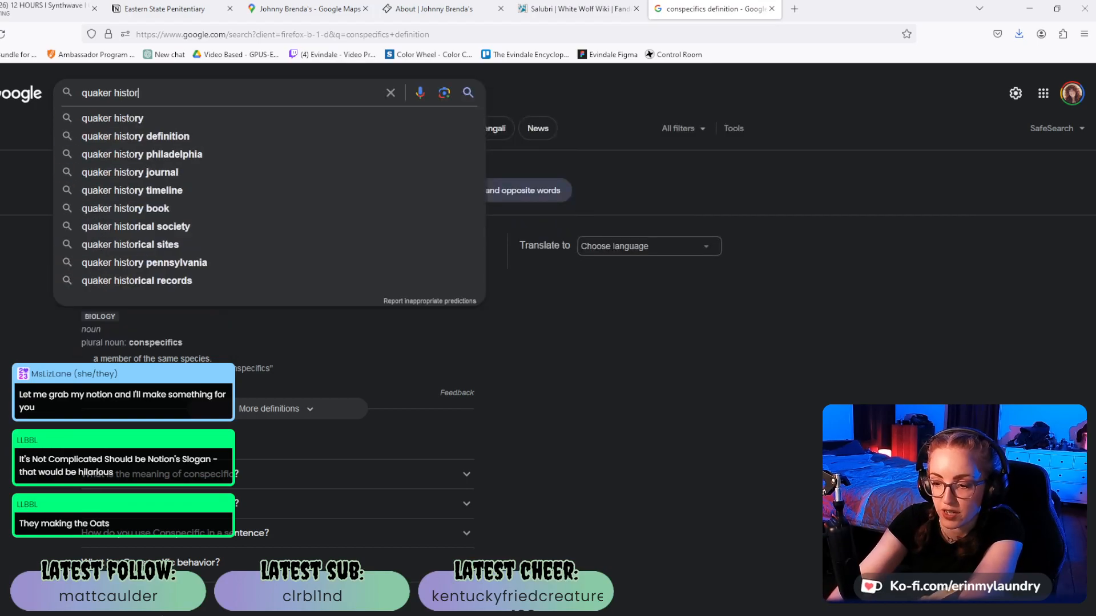
text(y)
key(Return)
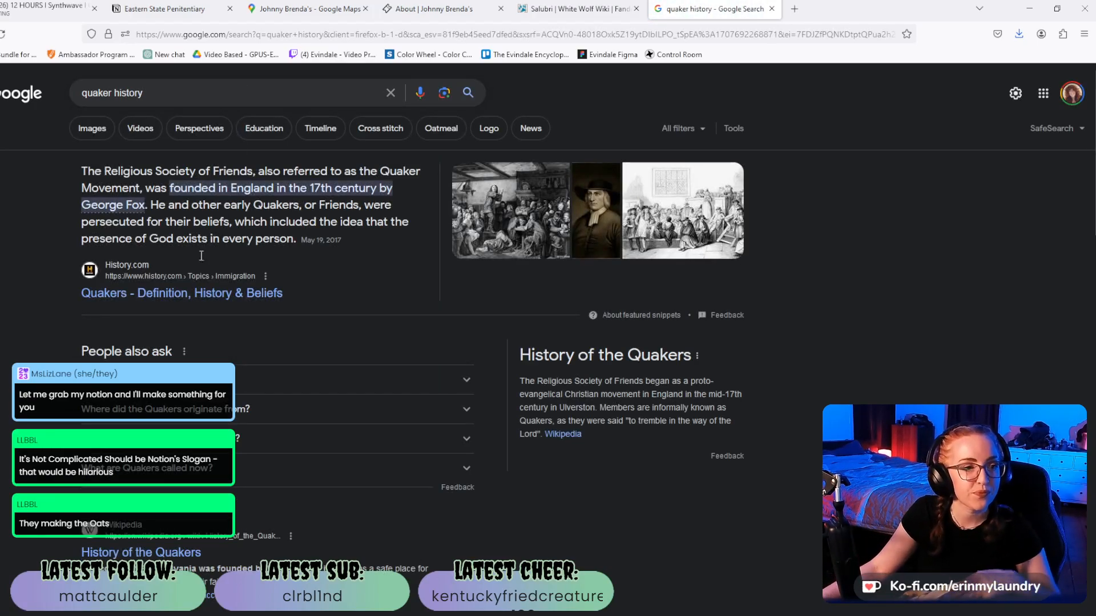
Open the History.com article on Quakers and read its introduction and table of contents.
click(189, 293)
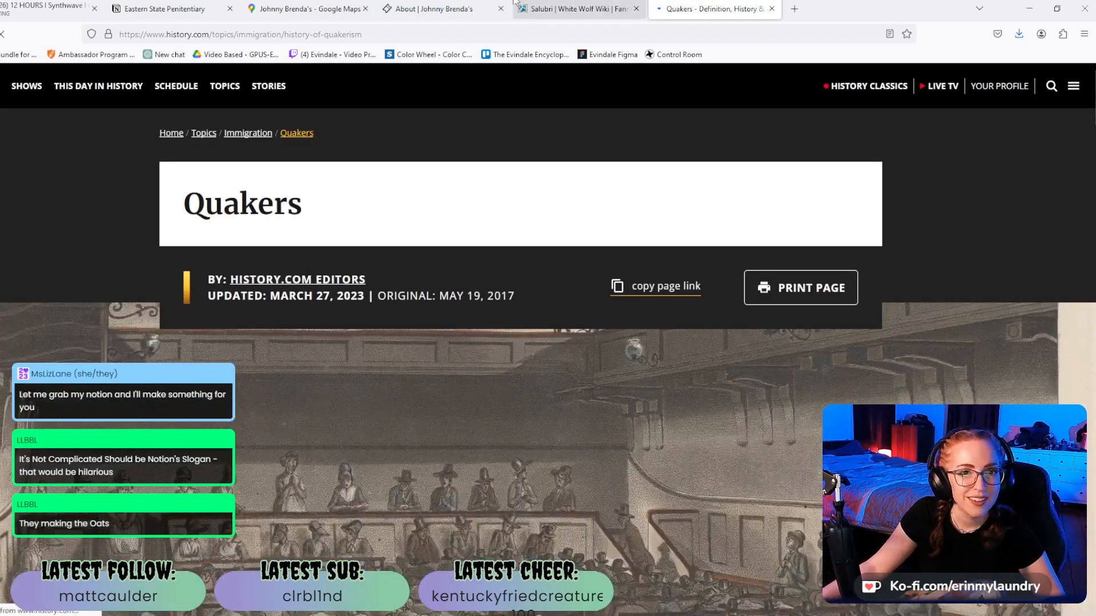
scroll(259, 389, down, 3)
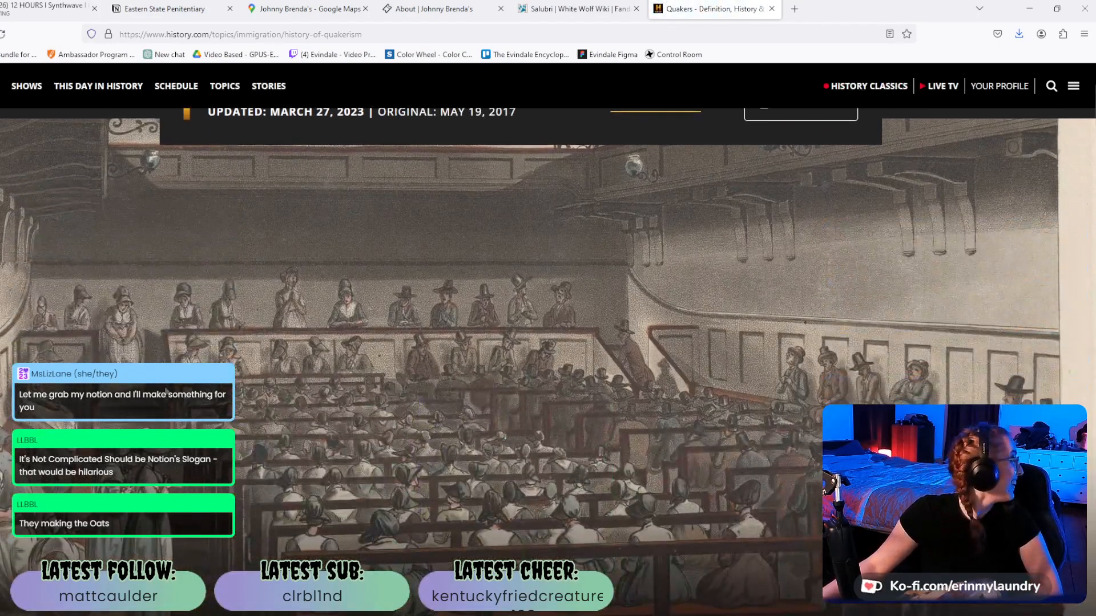
scroll(327, 394, down, 7)
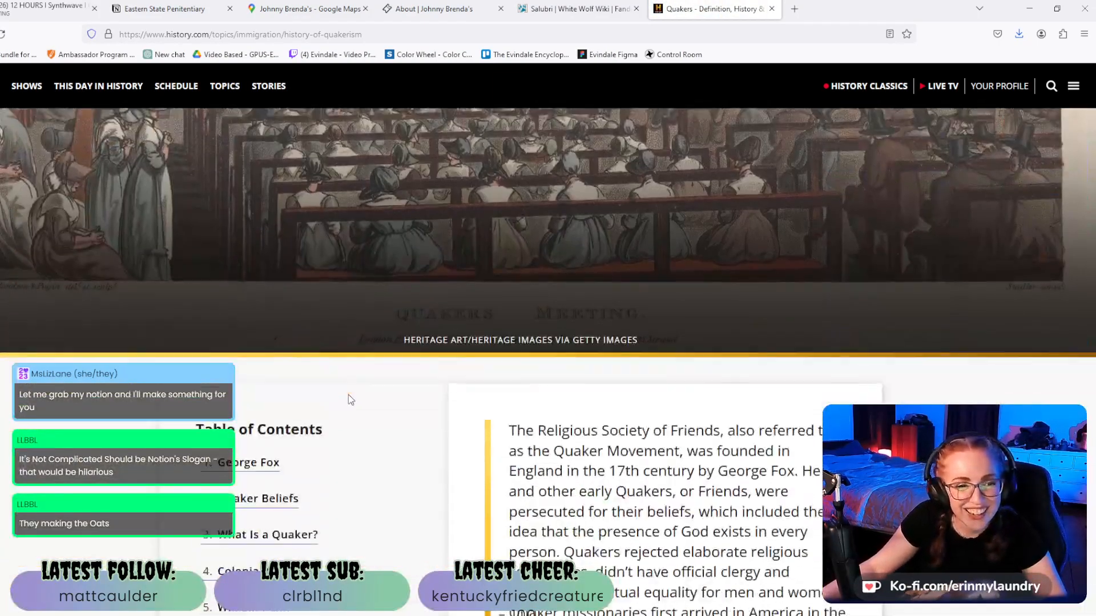
scroll(338, 393, down, 2)
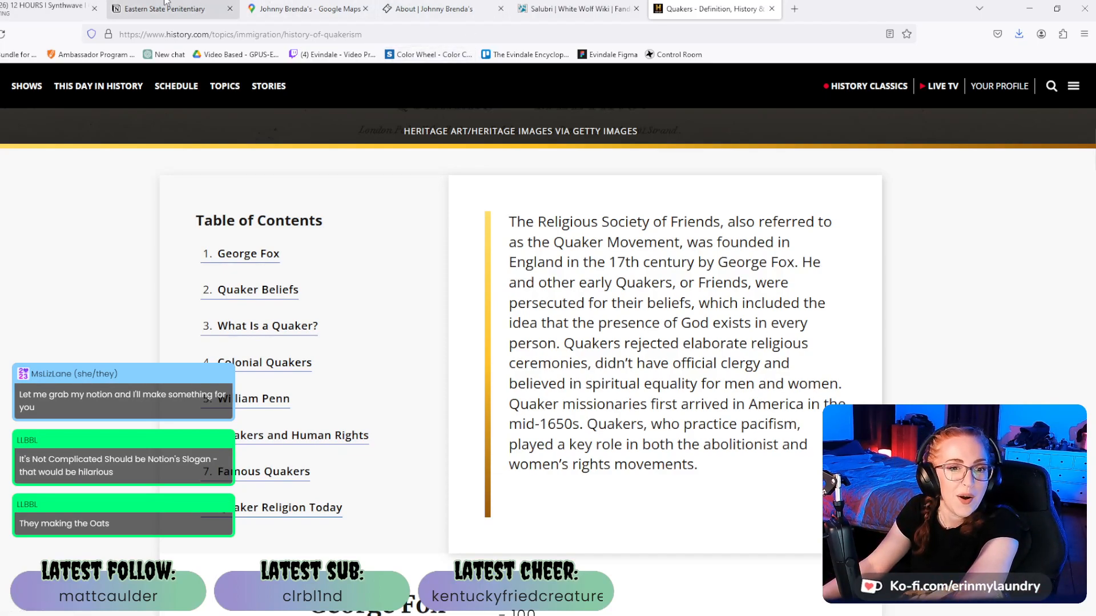
Search Google in a new browser tab for "george fox quaker".
click(793, 9)
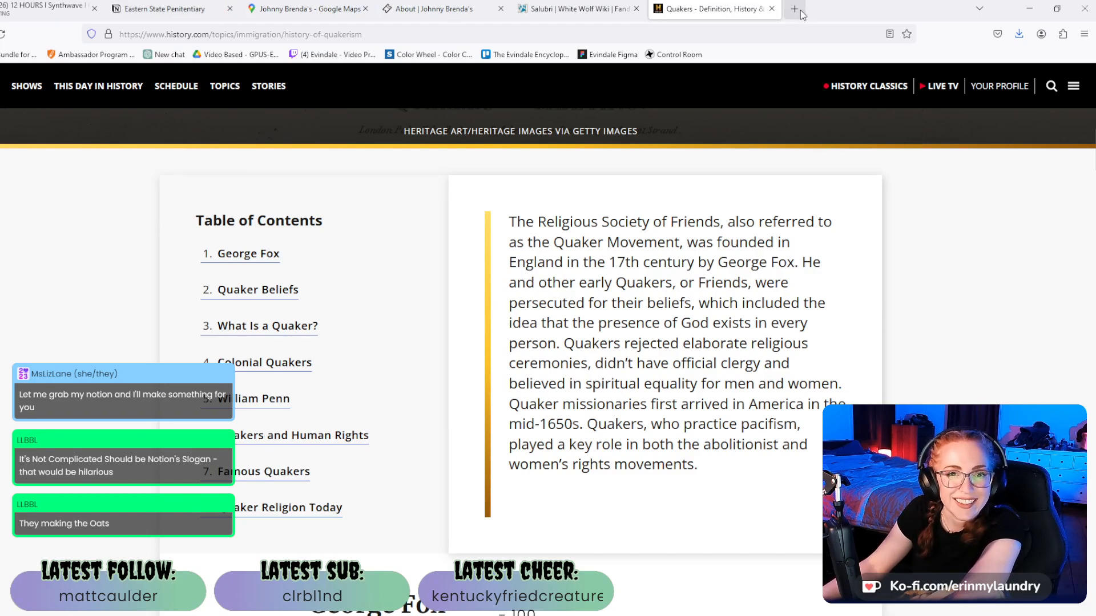
text(george fox)
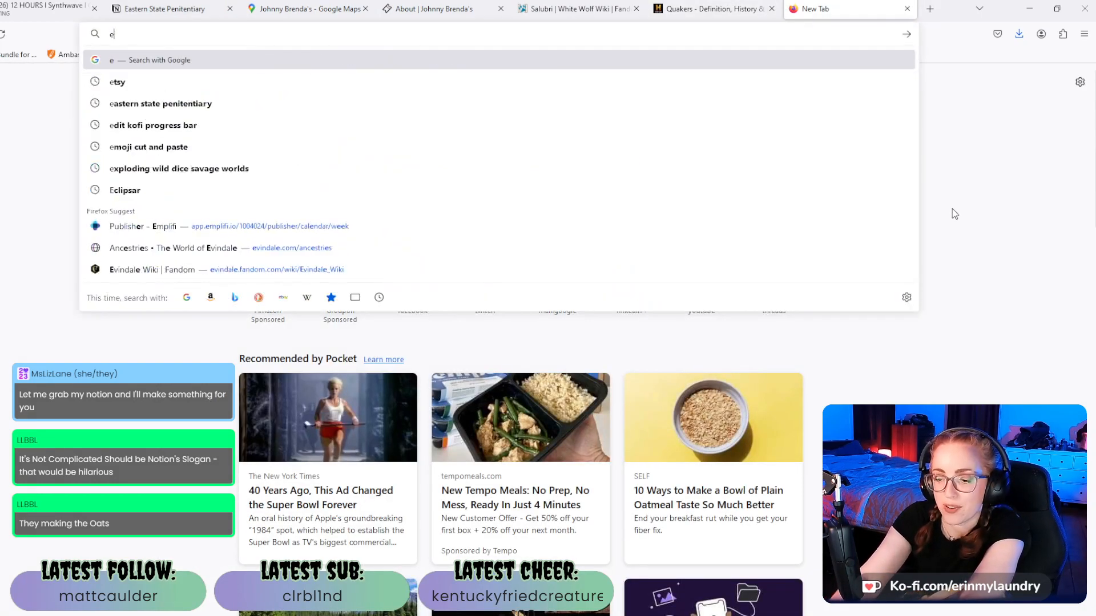
text( qua)
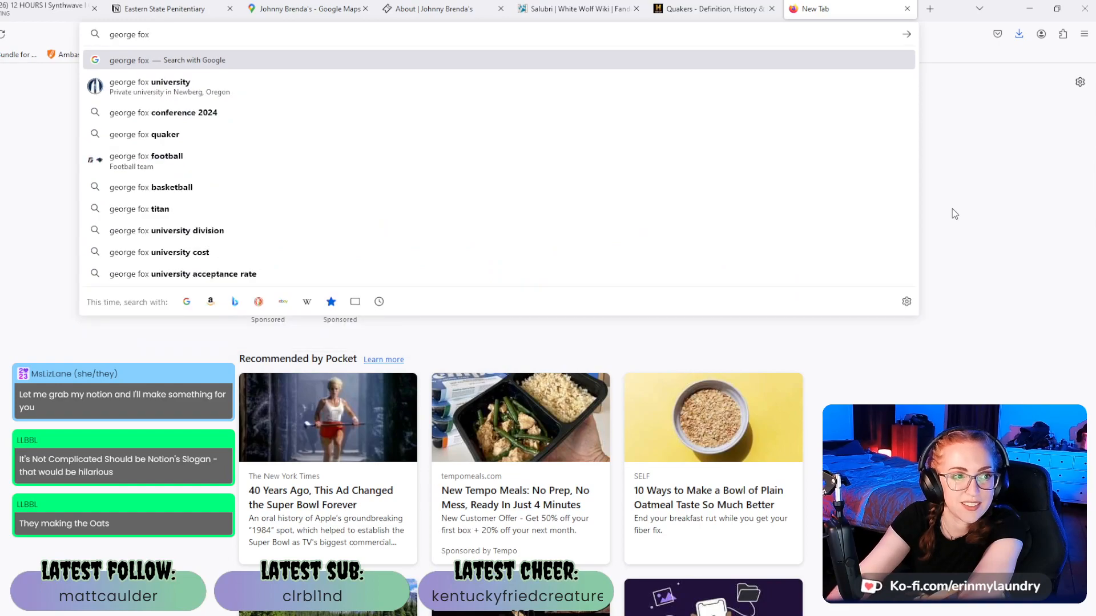
text(ker)
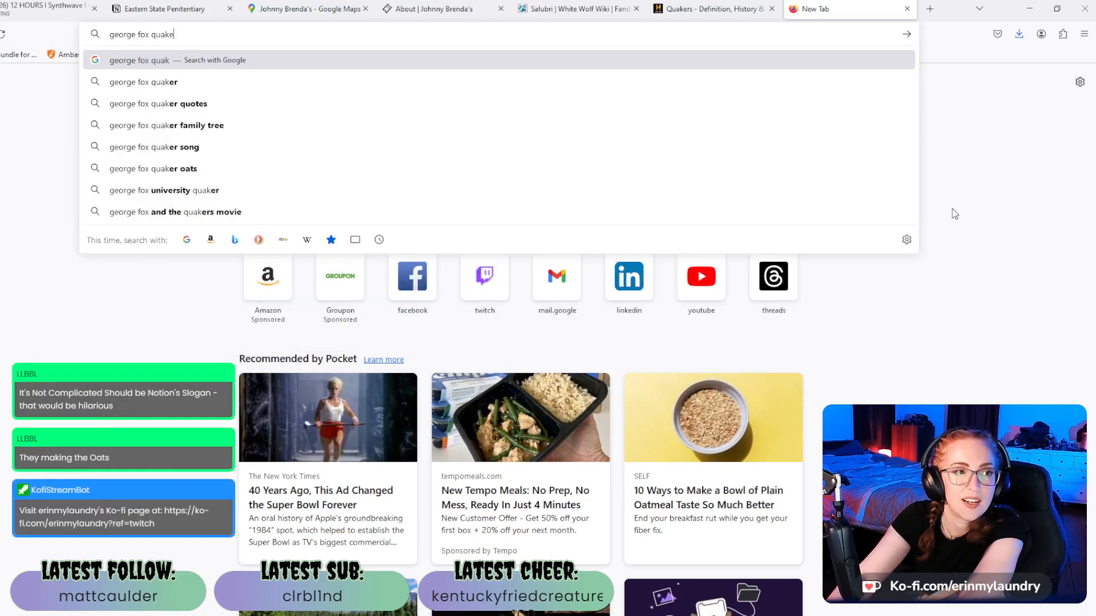
key(Return)
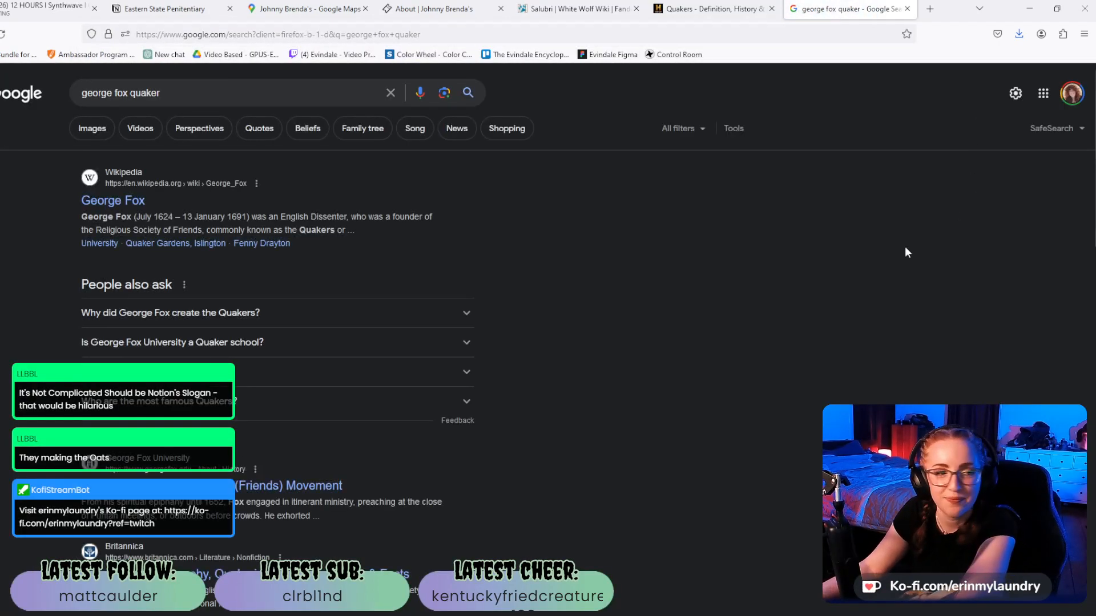
Read the introduction of Wikipedia's George Fox article and open the linked William Penn article.
click(126, 201)
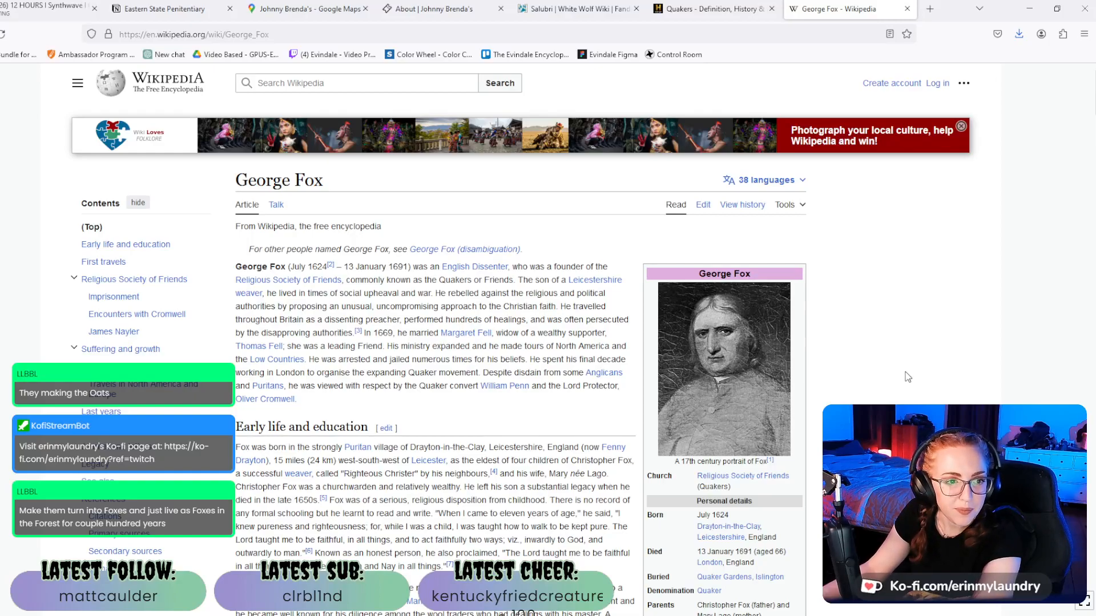
scroll(907, 378, down, 1)
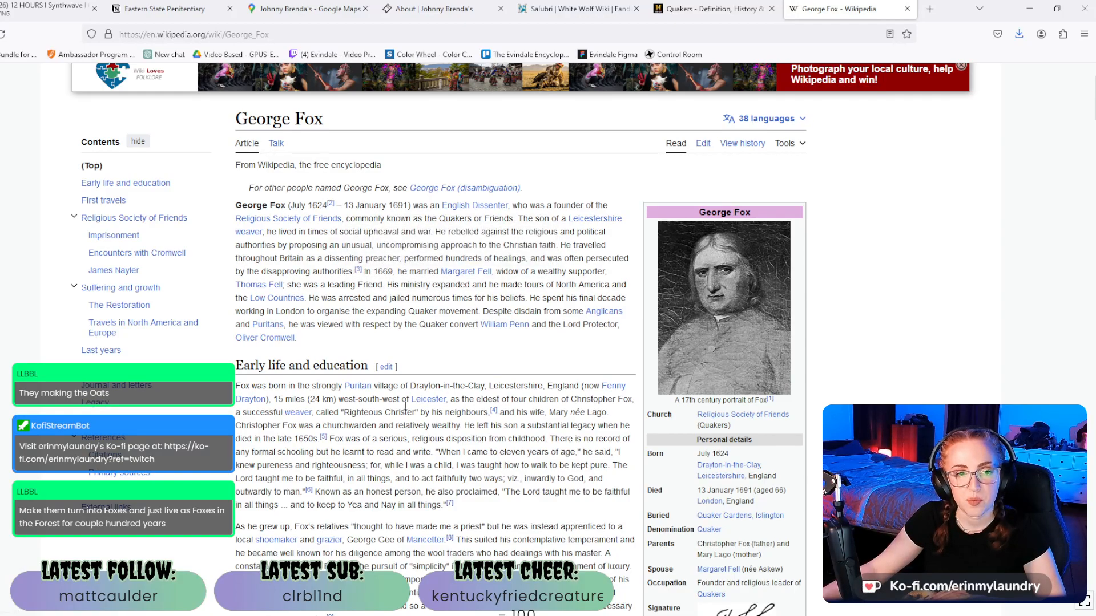
drag(449, 259, 494, 357)
click(460, 359)
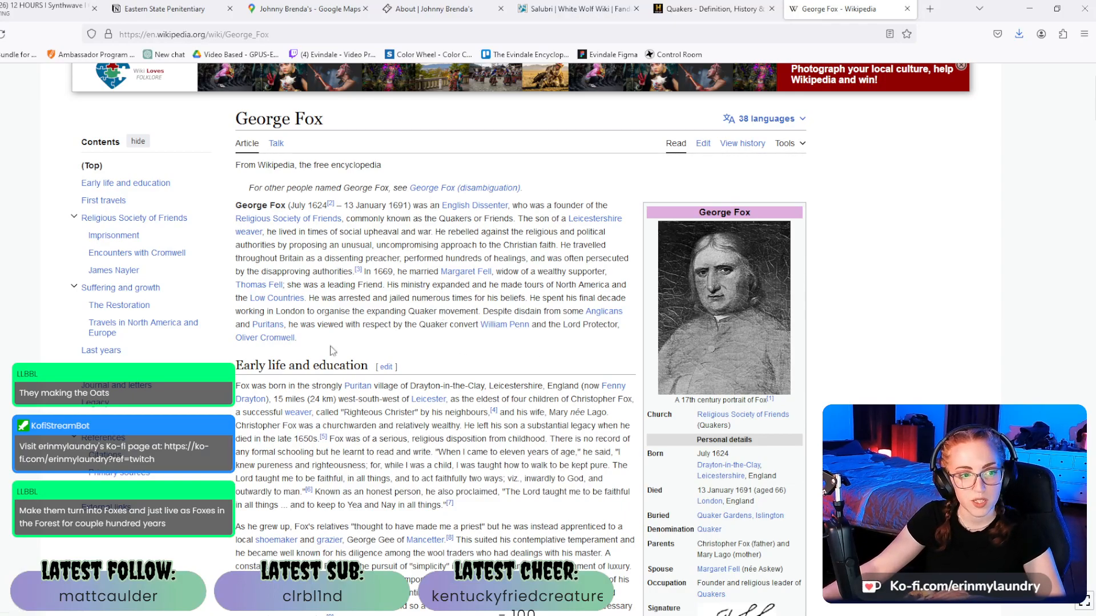
scroll(349, 351, down, 2)
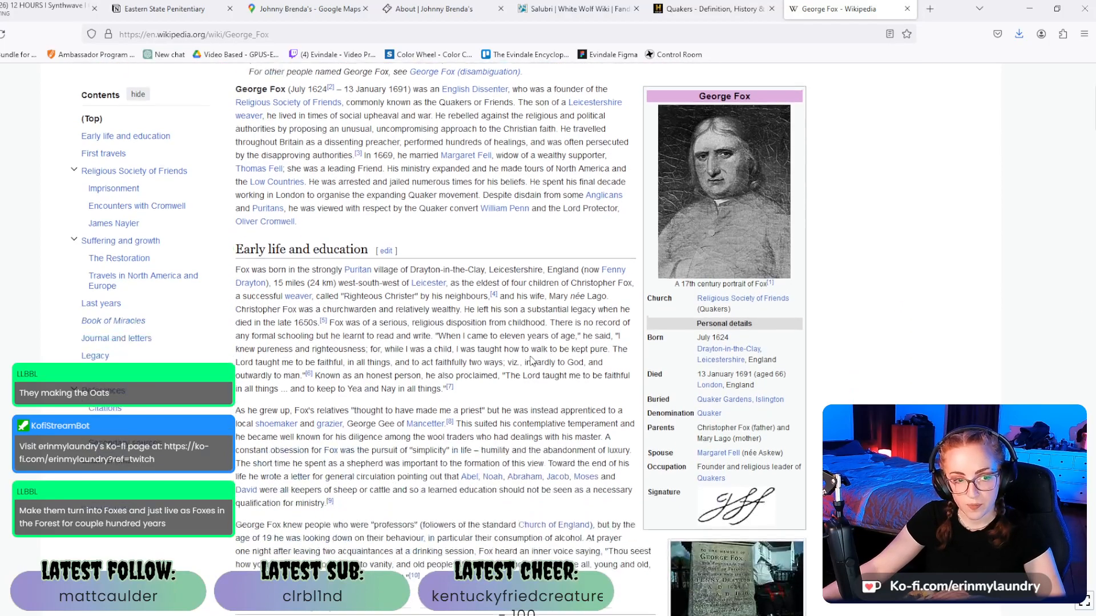
scroll(352, 340, up, 2)
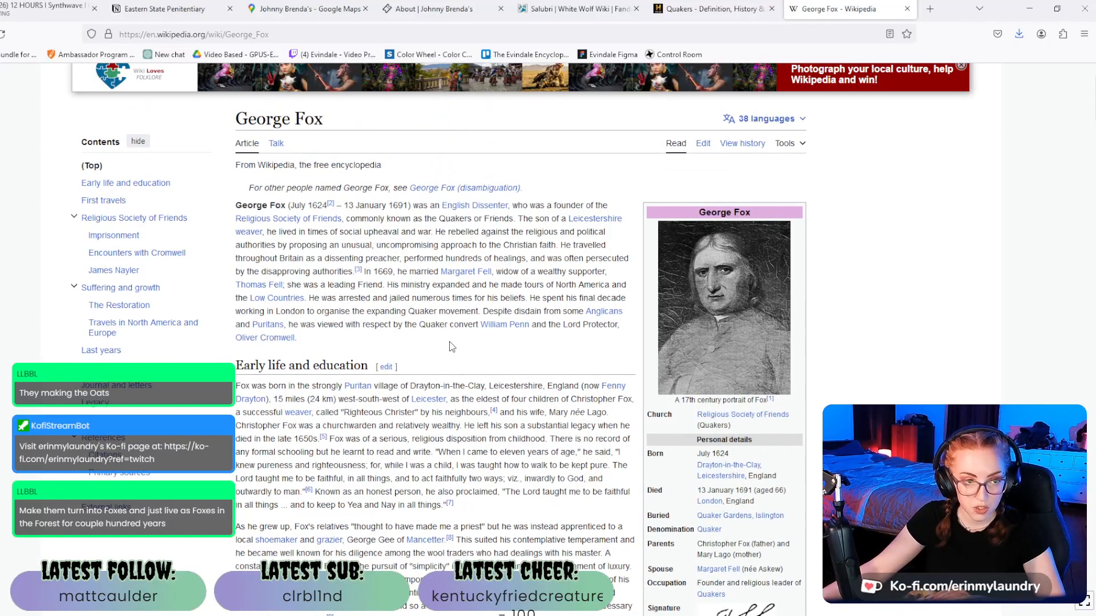
click(505, 324)
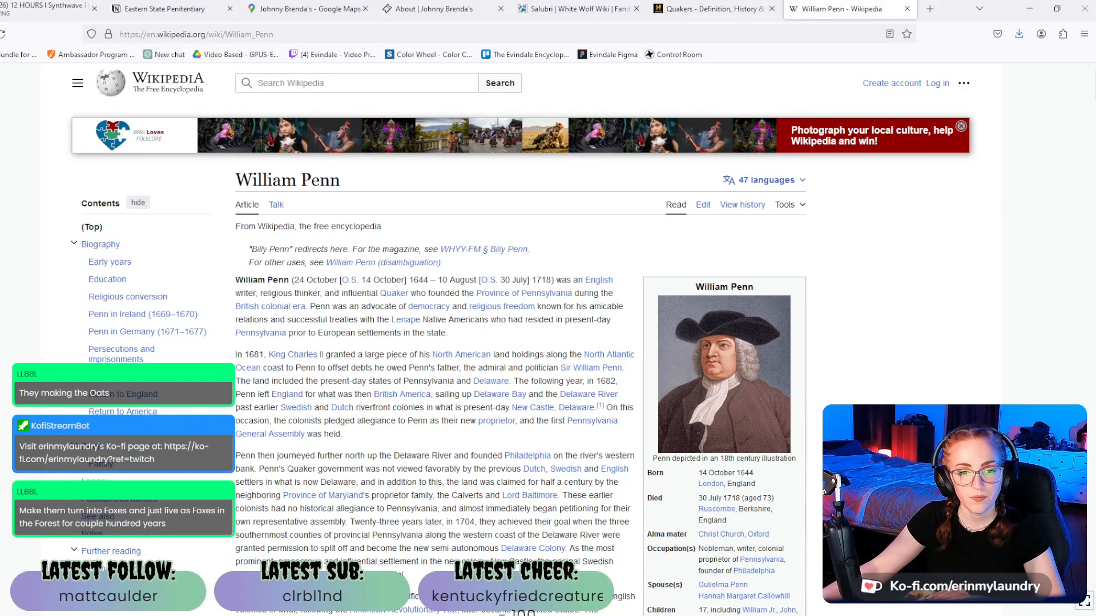
scroll(521, 343, down, 3)
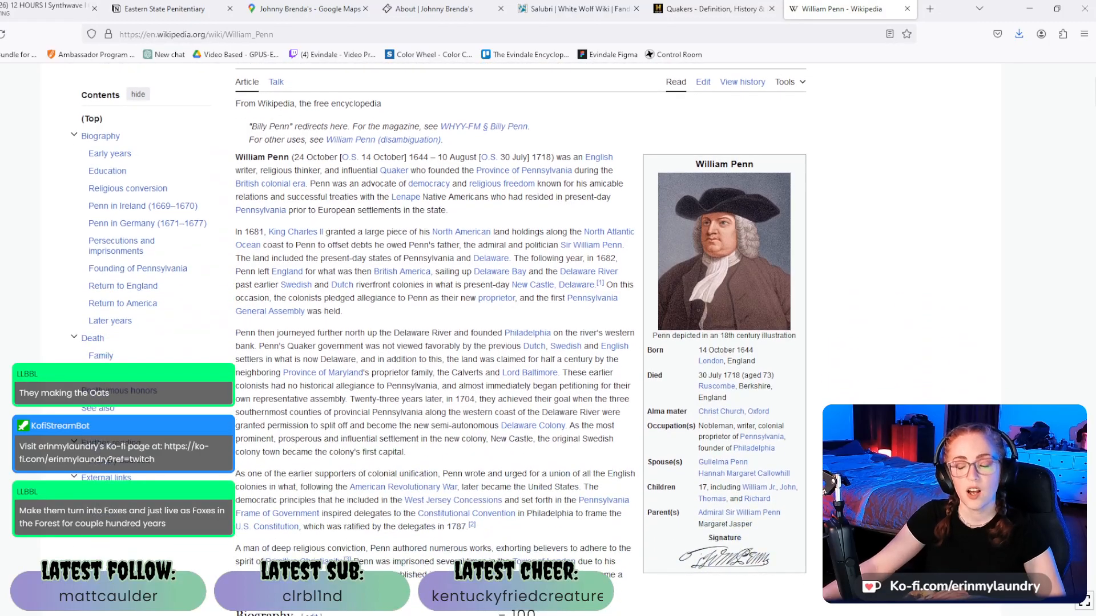
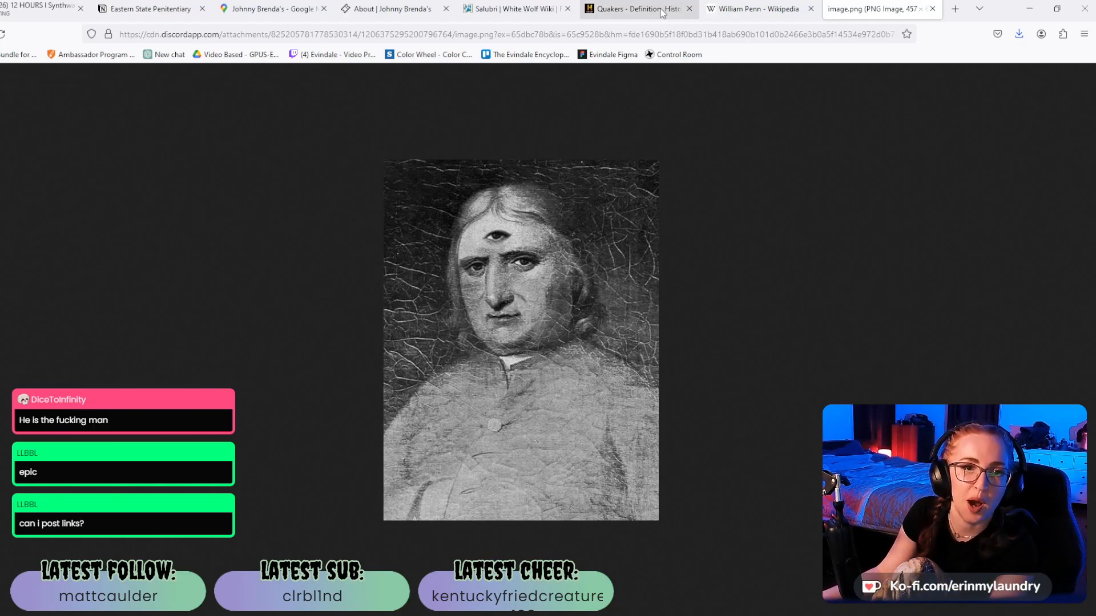
Open Threads in a new browser tab and start a new thread.
click(954, 9)
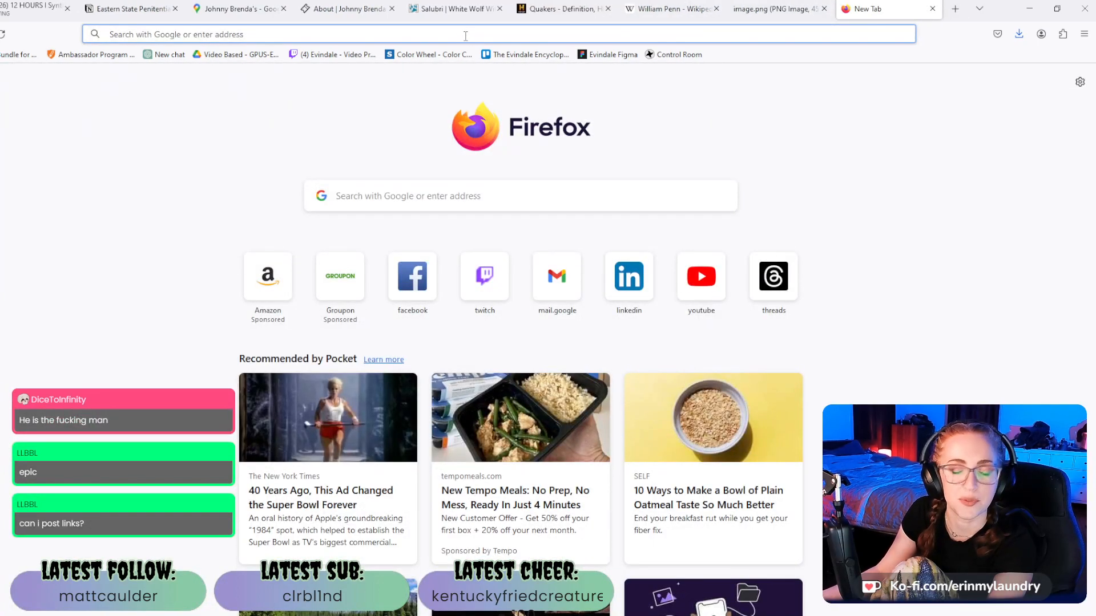
click(465, 35)
text(threads)
key(Return)
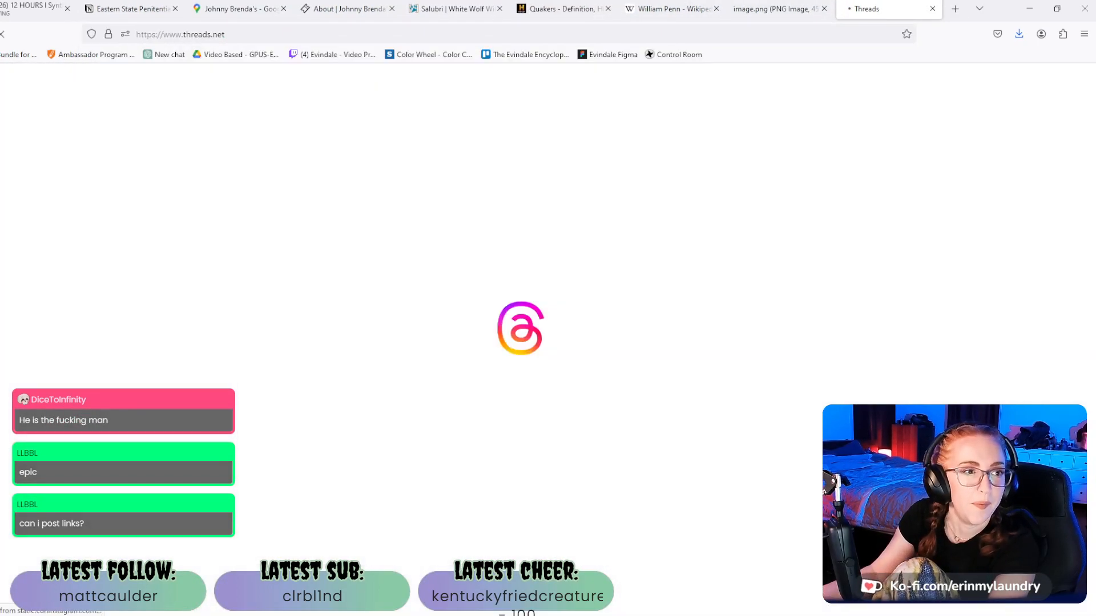
click(513, 86)
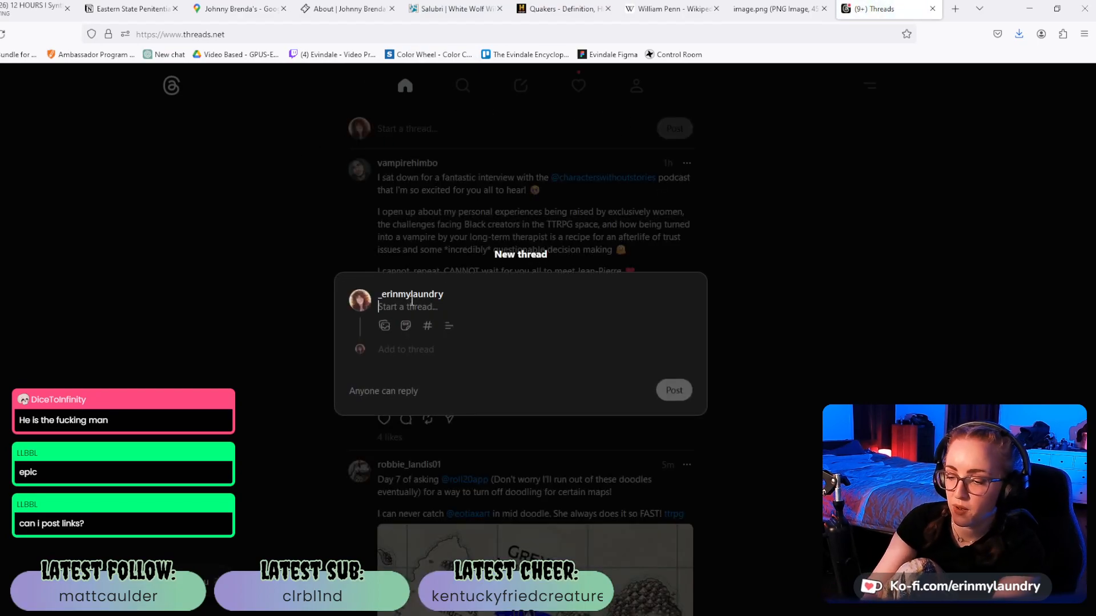
Begin the thread with "New" followed by the topic tag Vampire the Masquerade.
text(New @)
key(BackSpace)
text(#v)
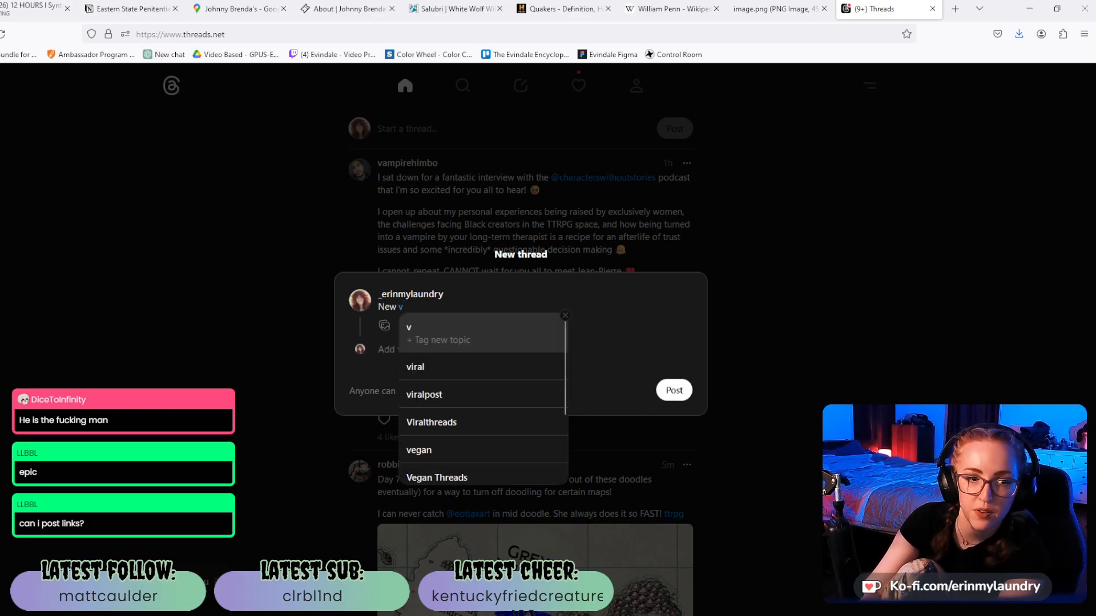
text(ampire the)
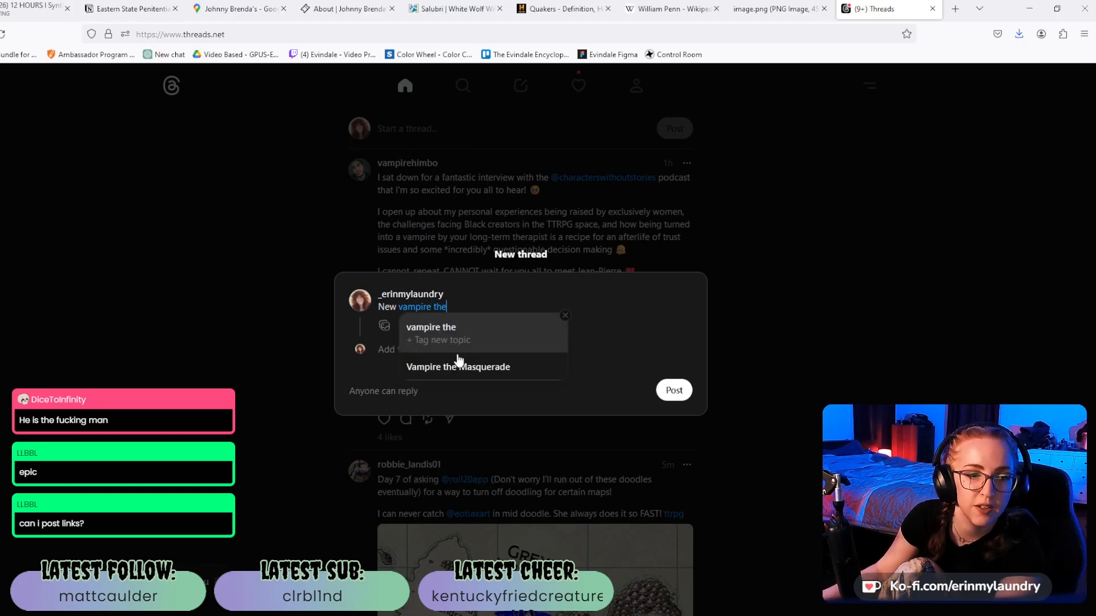
click(458, 367)
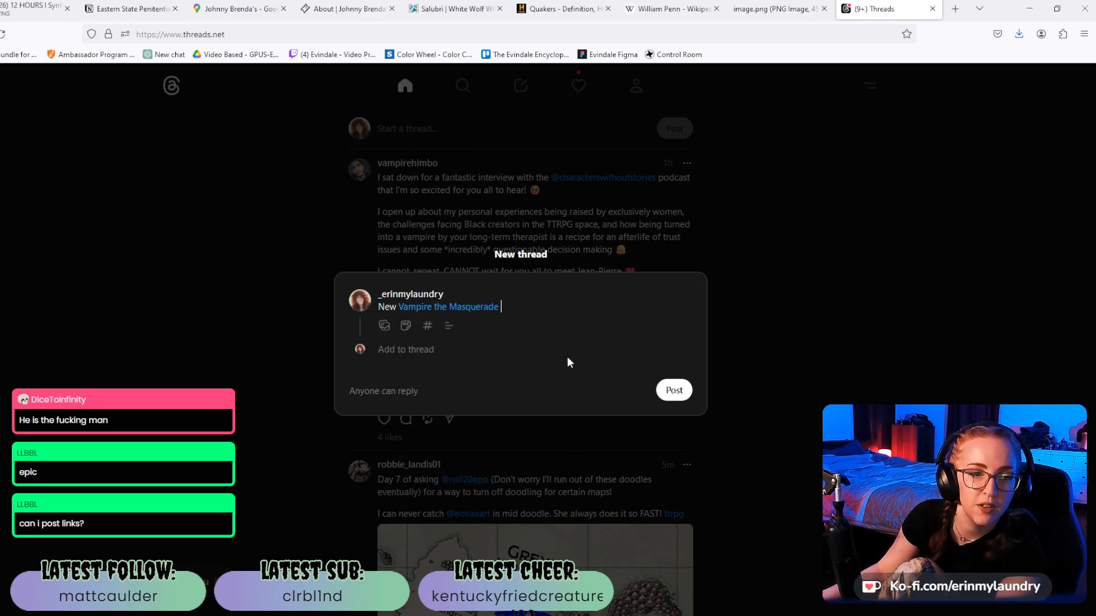
Complete the thread's text with "lore: George Fox, founder of the Quakers, was a Salubri.".
text(lor)
text(eorge Fox,)
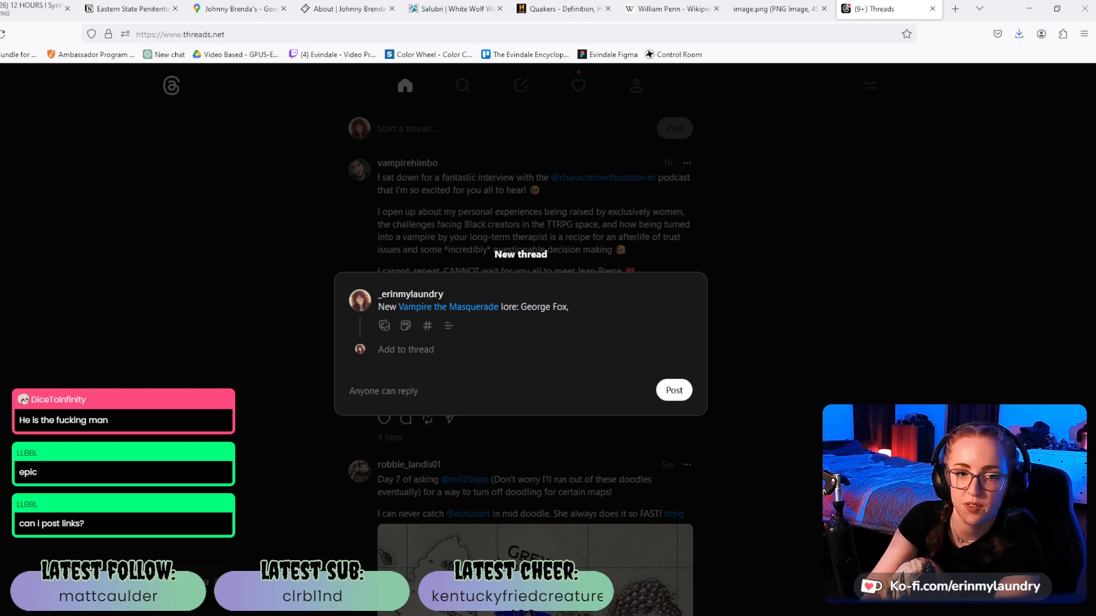
text( founder of the )
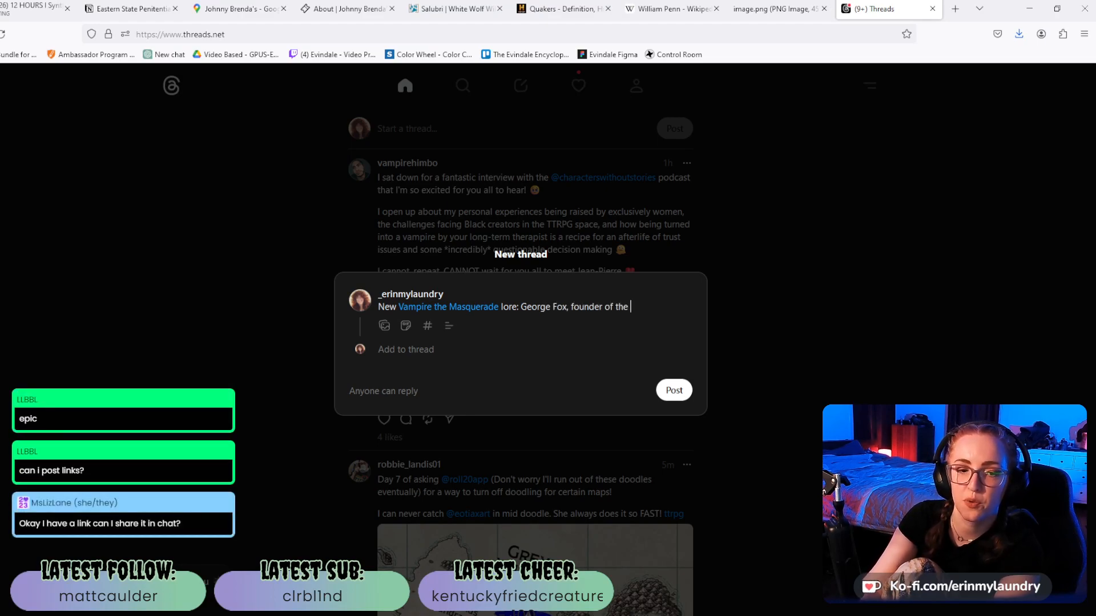
text(Quakers, was a Salubr)
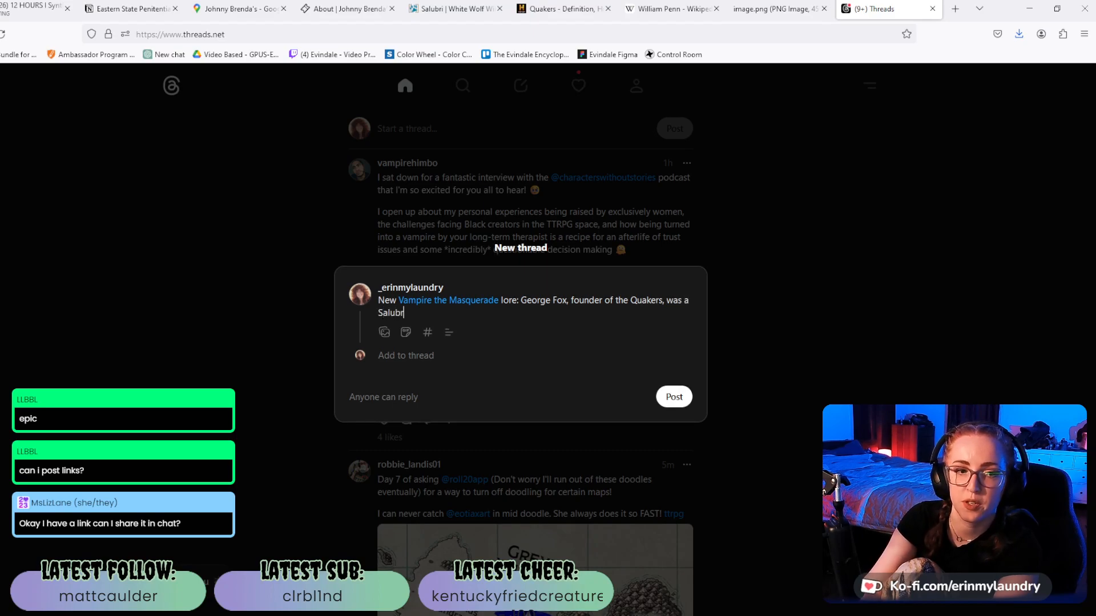
text(i.)
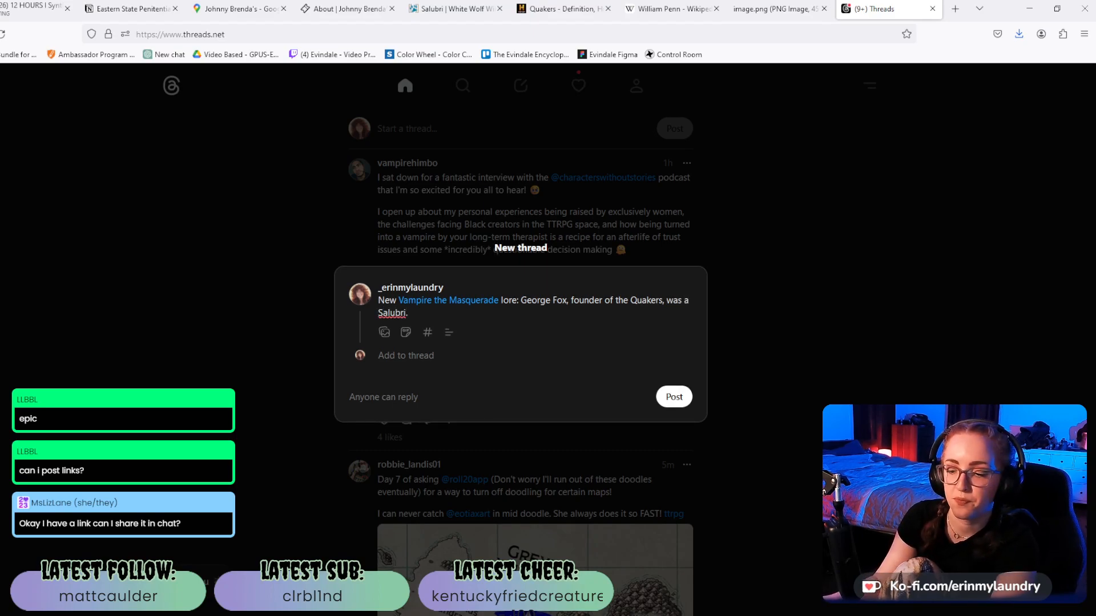
Paste the copied image into the thread and publish it, closing Threads when done.
key(ctrl+v)
click(679, 530)
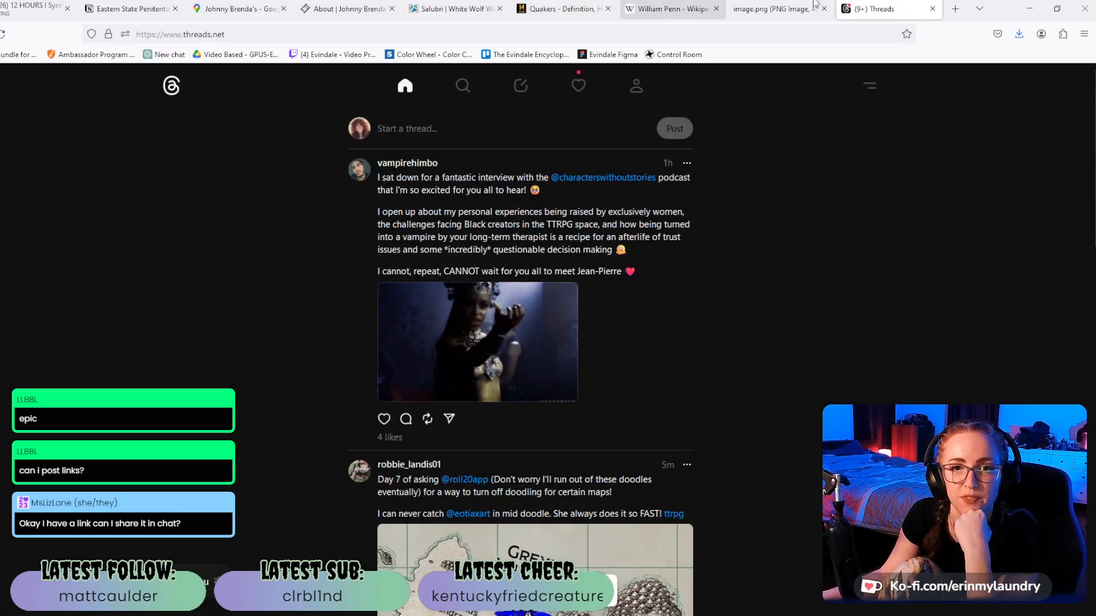
click(933, 9)
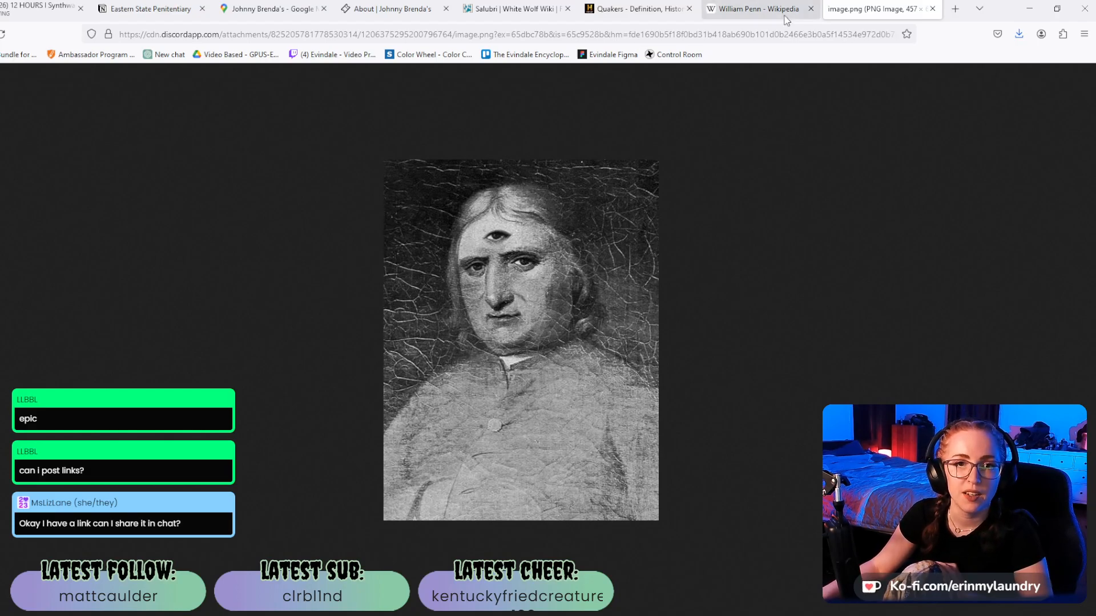
Examine the shared Relations and Rollup Notion page, comparing the relation and rollup columns of its Character, Clan and Place databases.
click(710, 10)
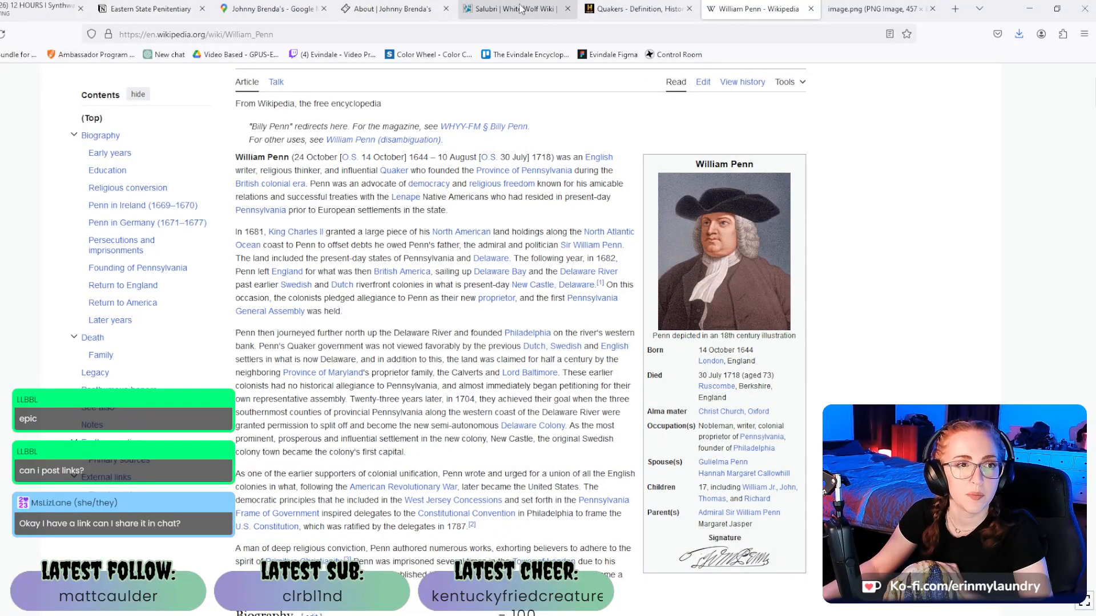
key(ctrl+Tab)
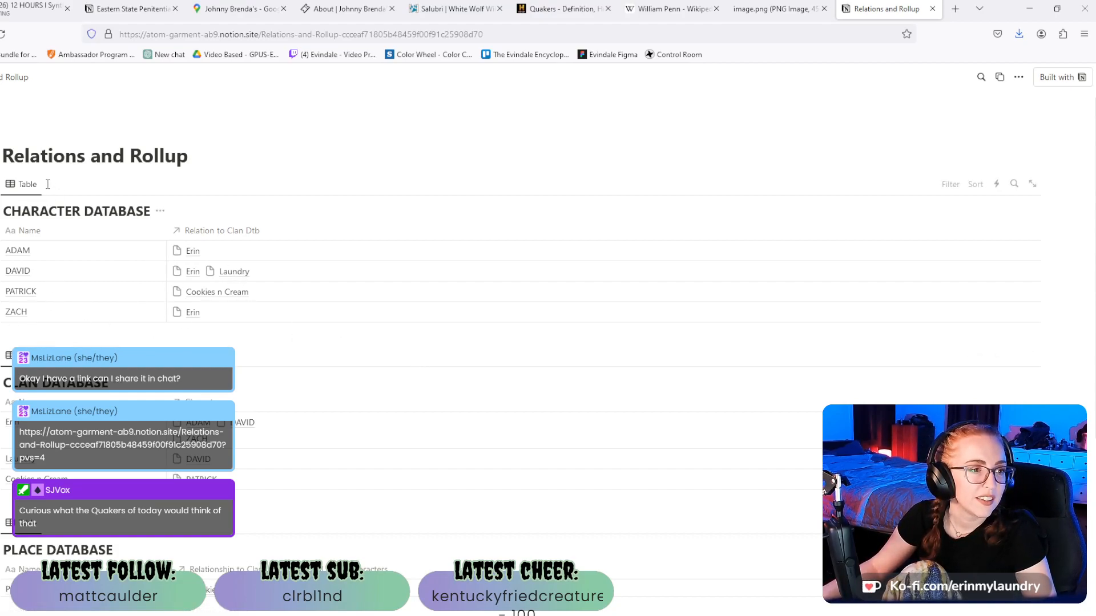
scroll(47, 188, down, 2)
scroll(46, 189, up, 2)
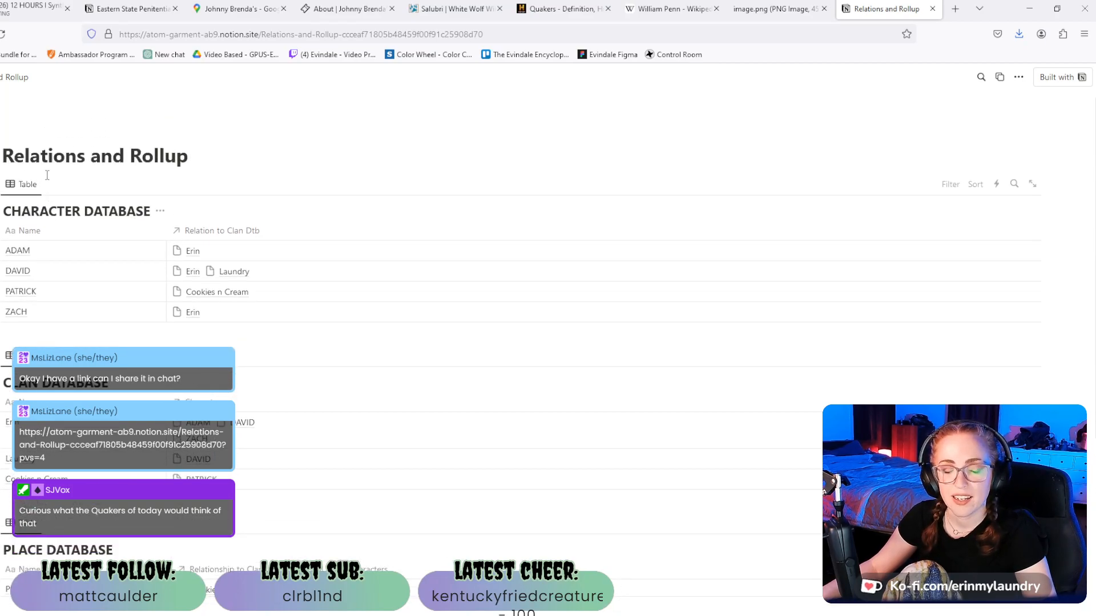
scroll(51, 188, down, 2)
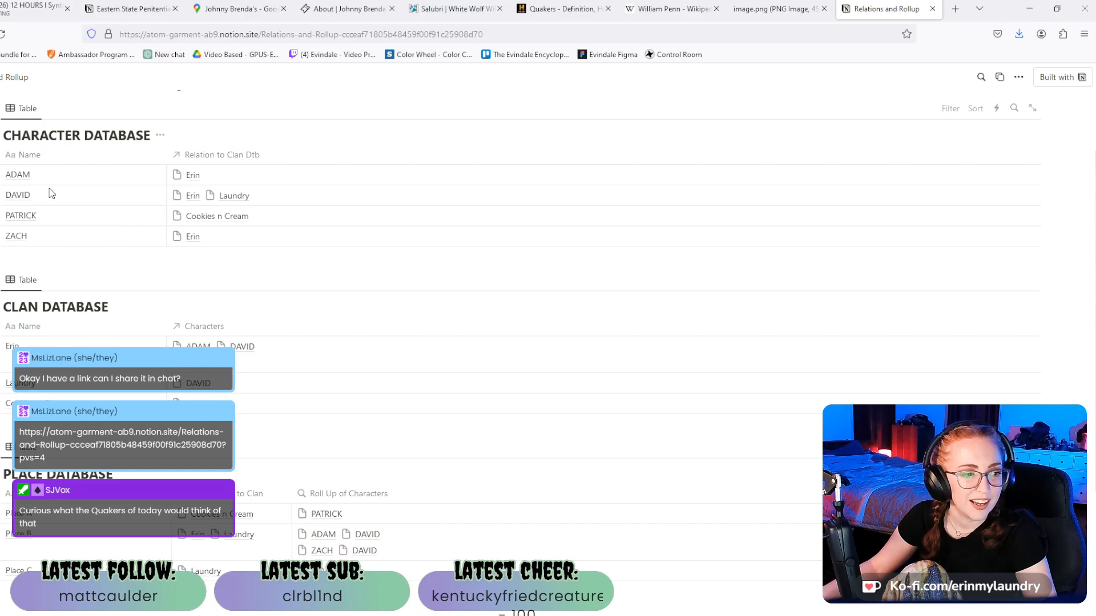
scroll(51, 193, up, 2)
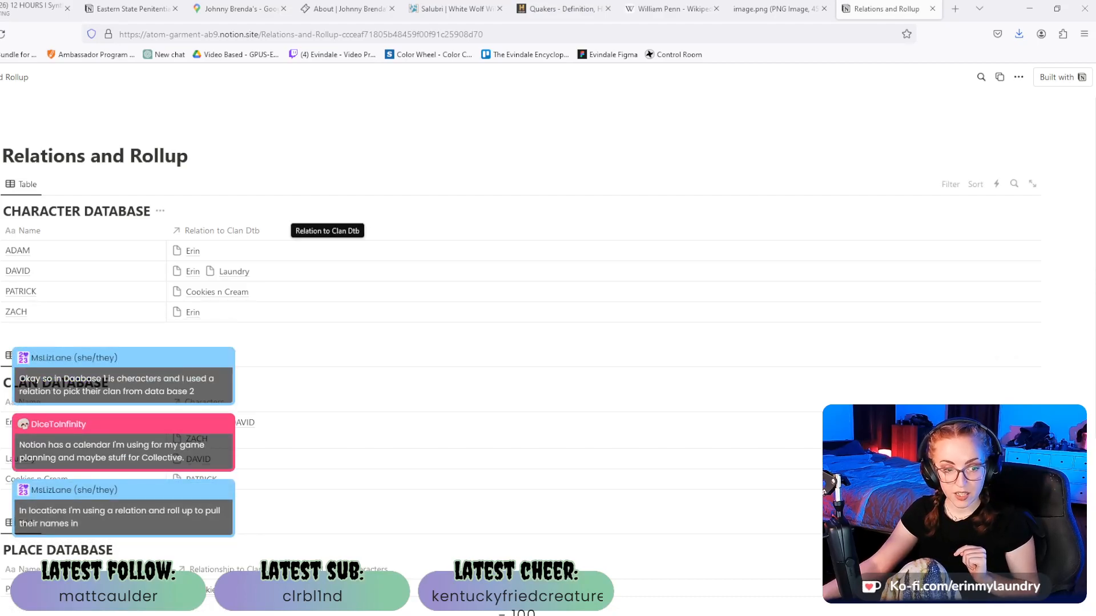
scroll(320, 228, down, 2)
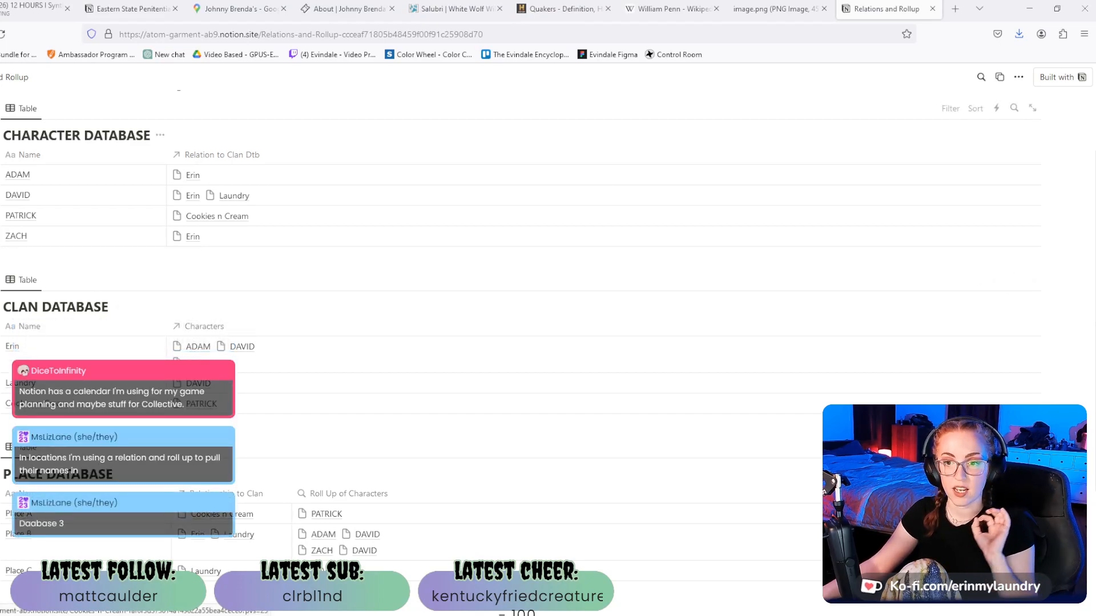
scroll(513, 343, down, 2)
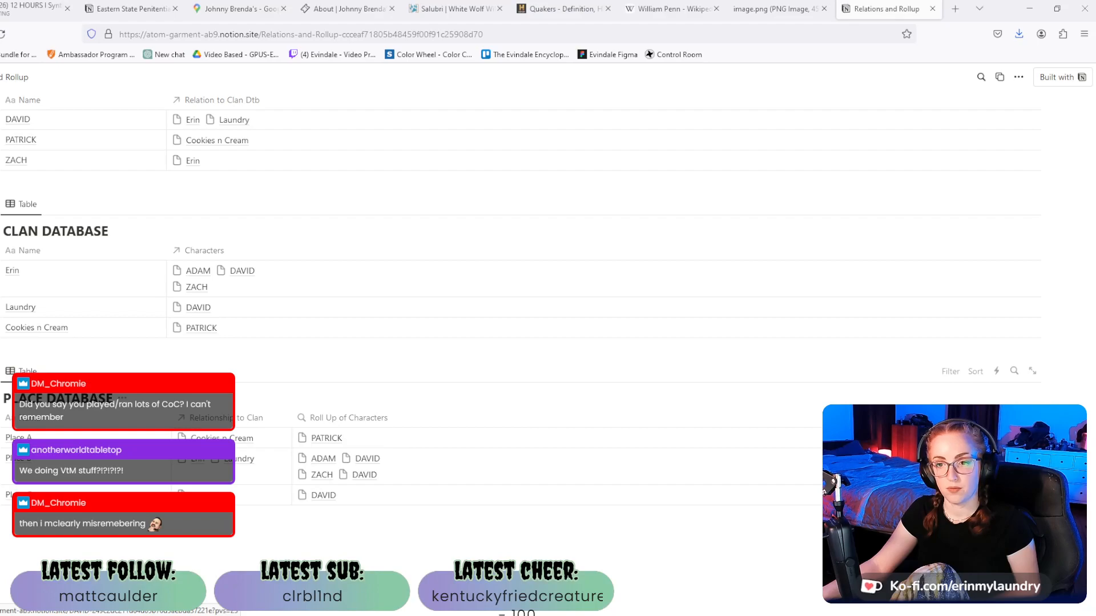
scroll(514, 342, up, 2)
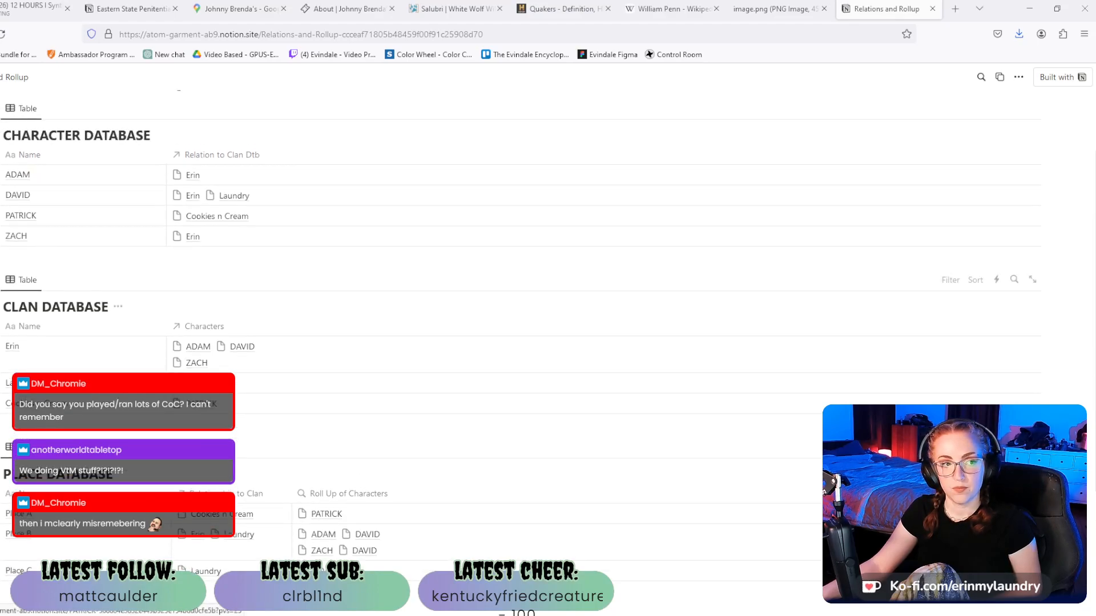
scroll(514, 342, down, 3)
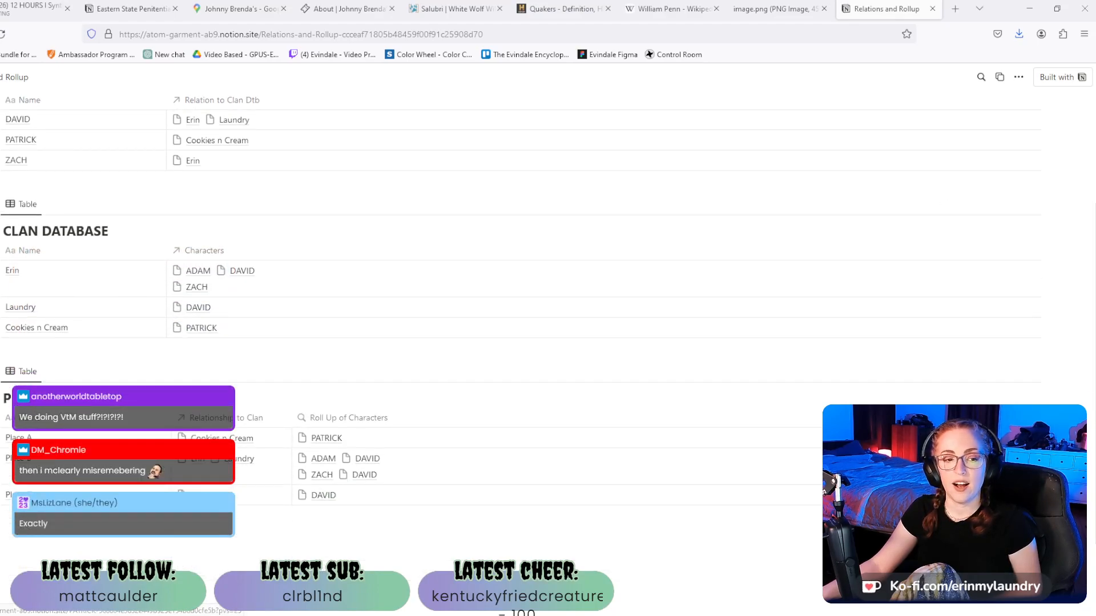
scroll(513, 342, down, 2)
scroll(513, 343, up, 2)
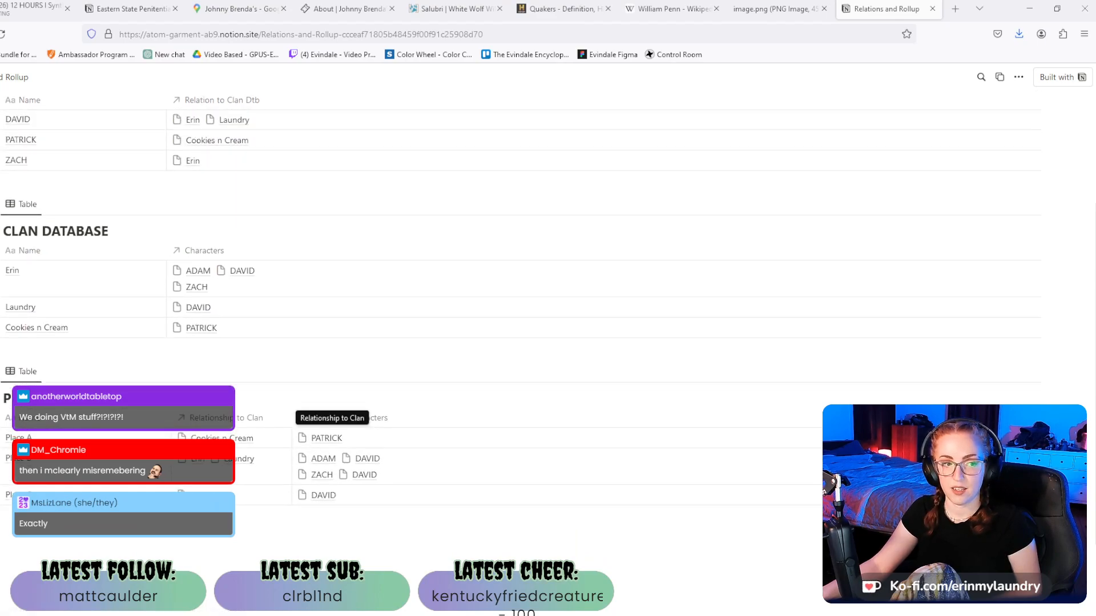
scroll(513, 342, down, 3)
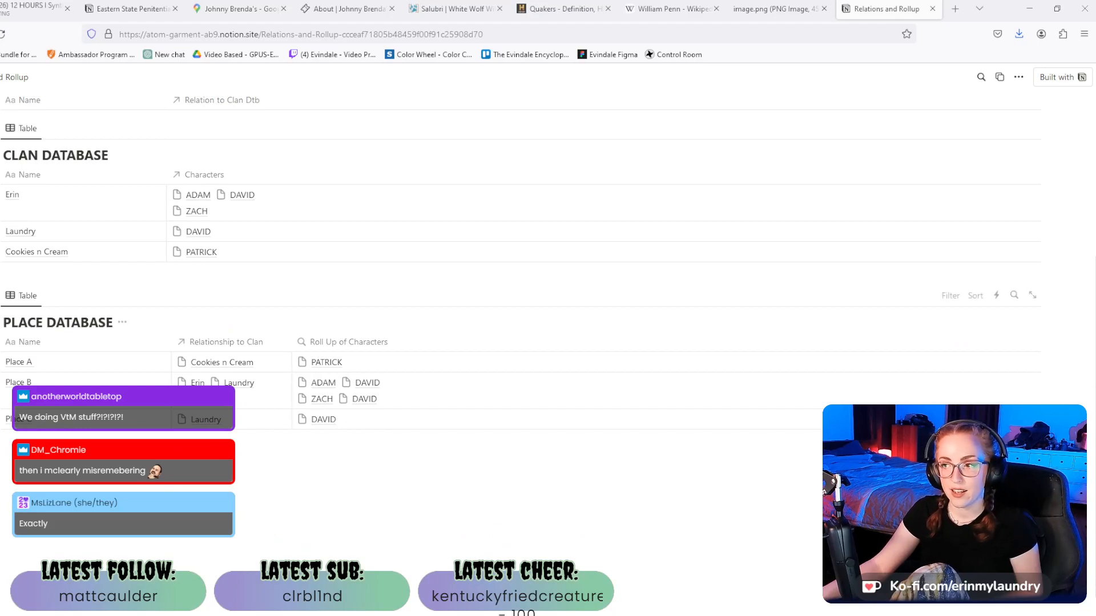
scroll(514, 342, up, 6)
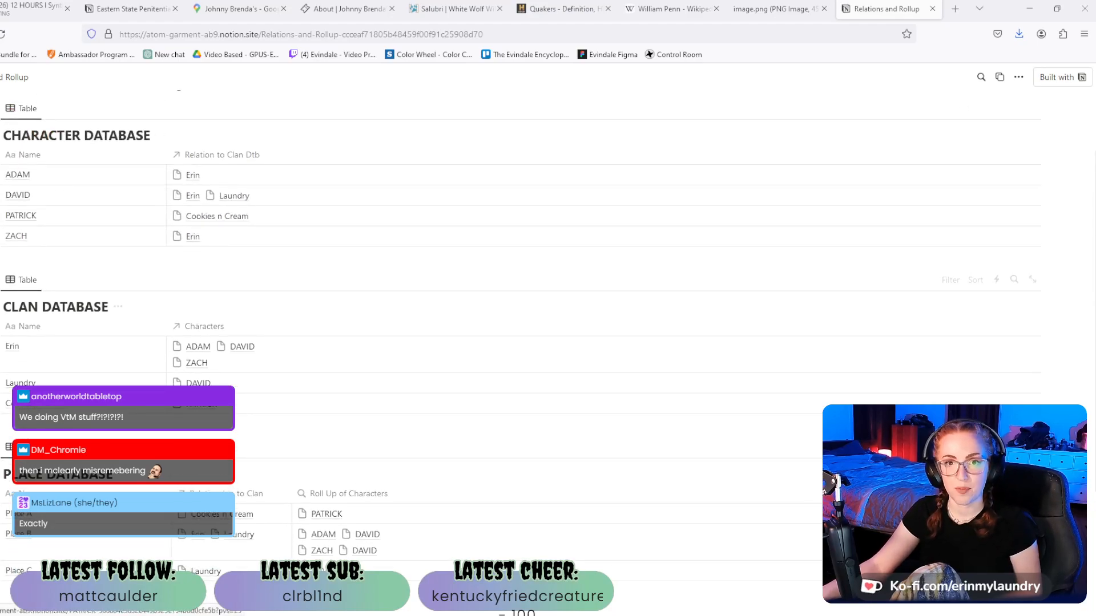
Move the Relations and Rollup browser tab to the front of the open tabs and review its databases again.
drag(885, 11, 35, 16)
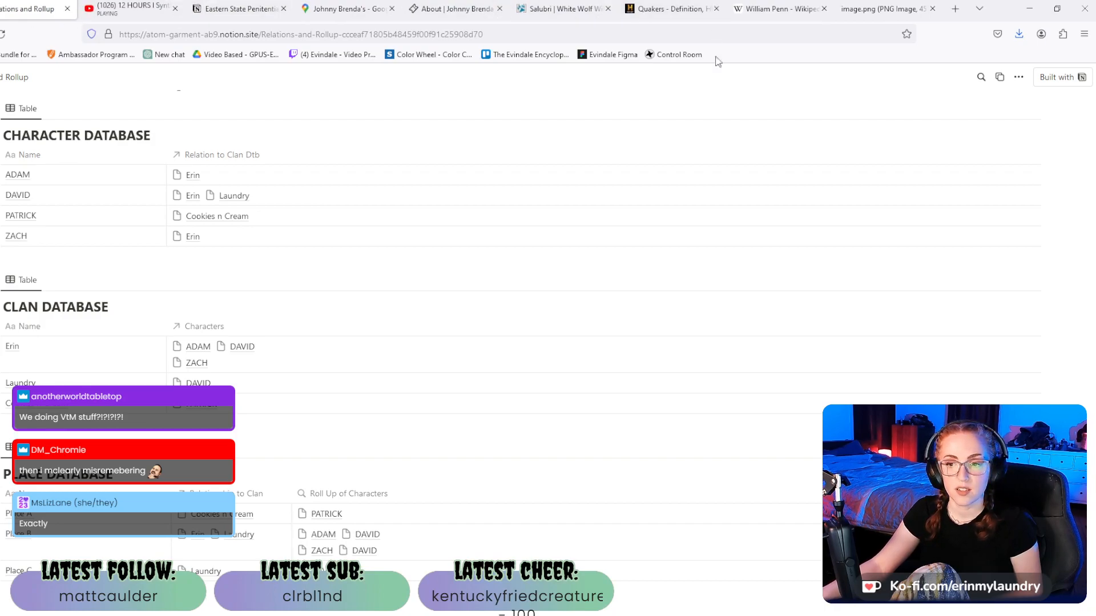
scroll(396, 447, down, 3)
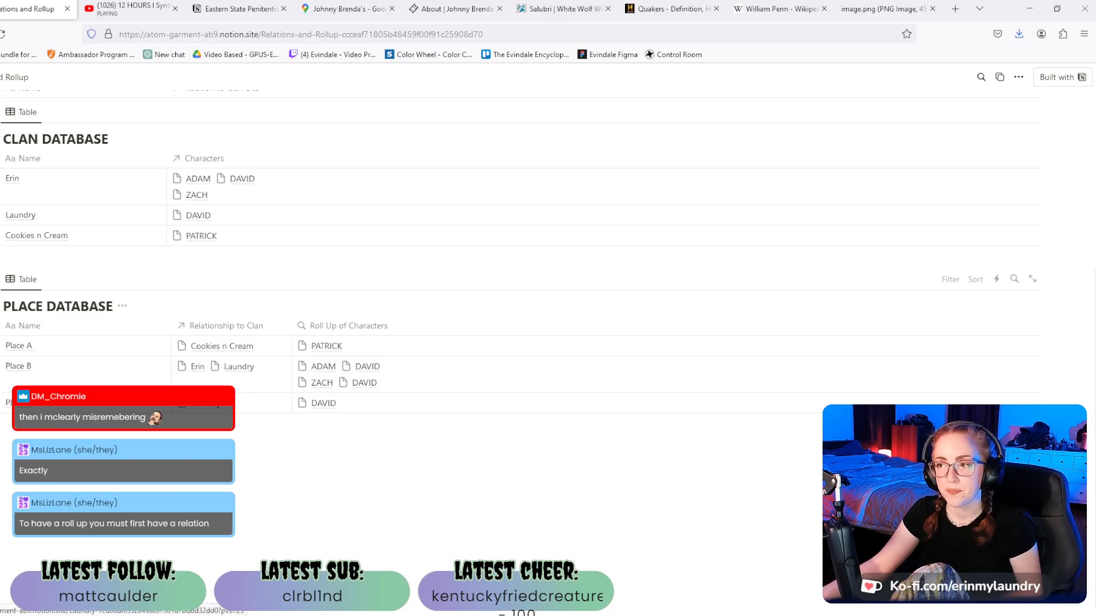
scroll(202, 375, up, 4)
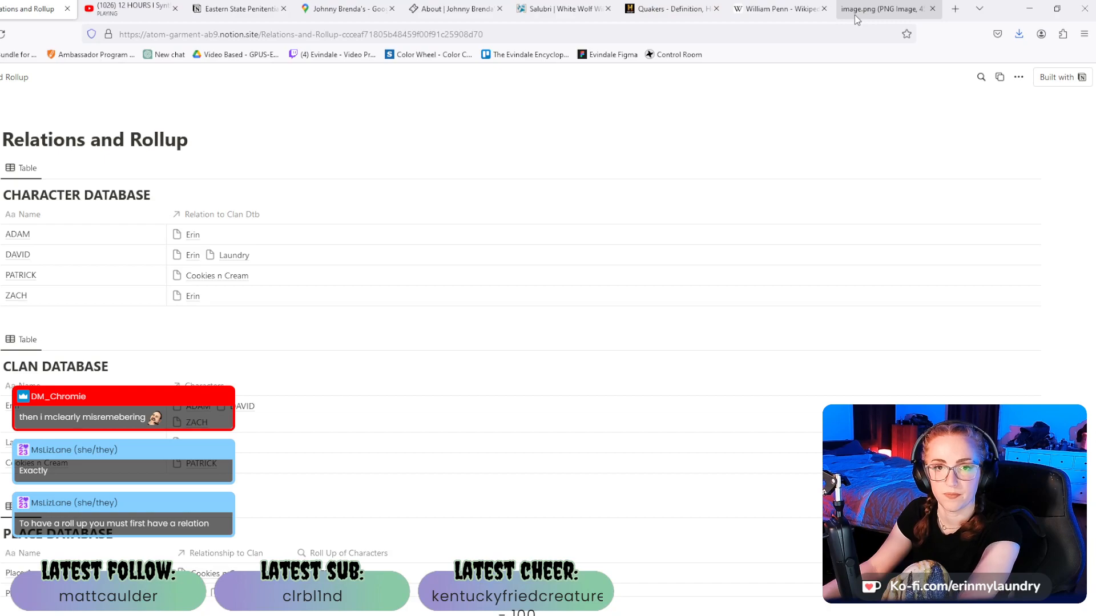
Glance back over the Quakers and Salubri articles, and close the short description edit on the Eastern State Penitentiary page.
click(672, 12)
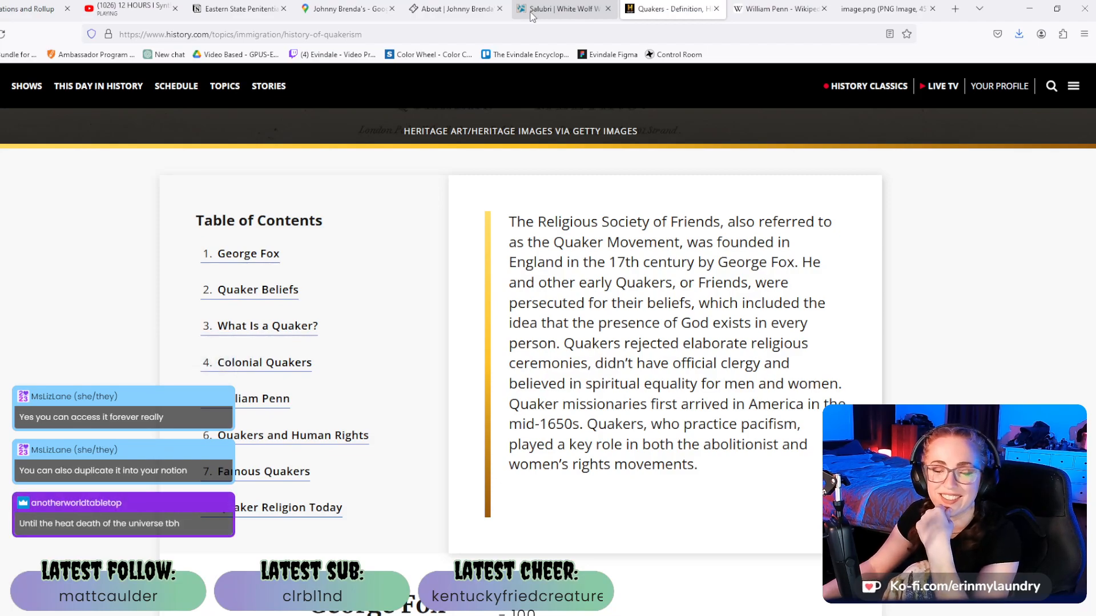
click(560, 9)
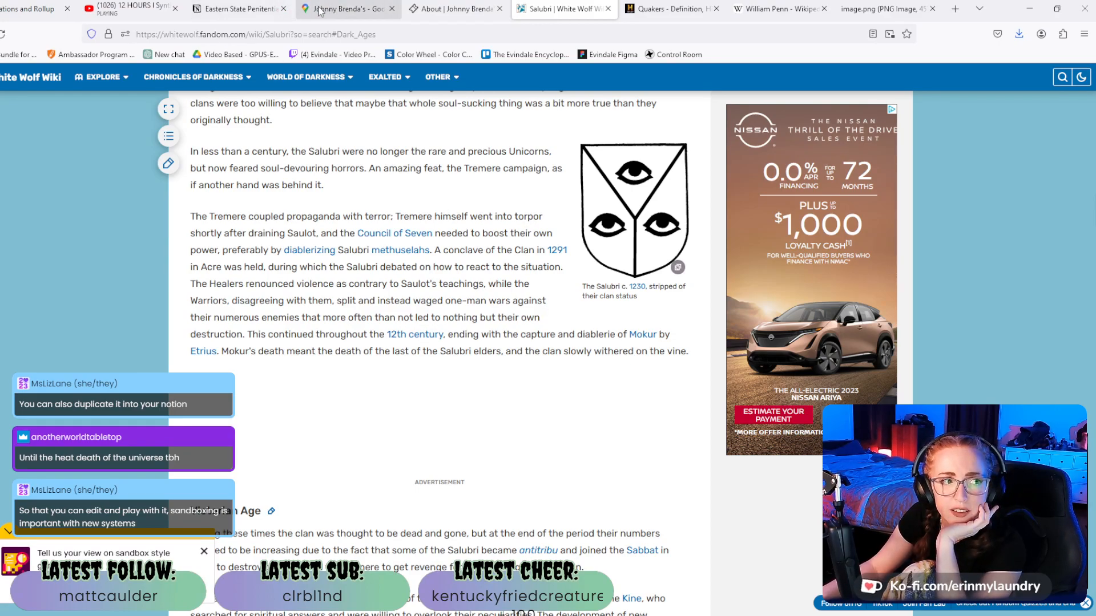
click(272, 8)
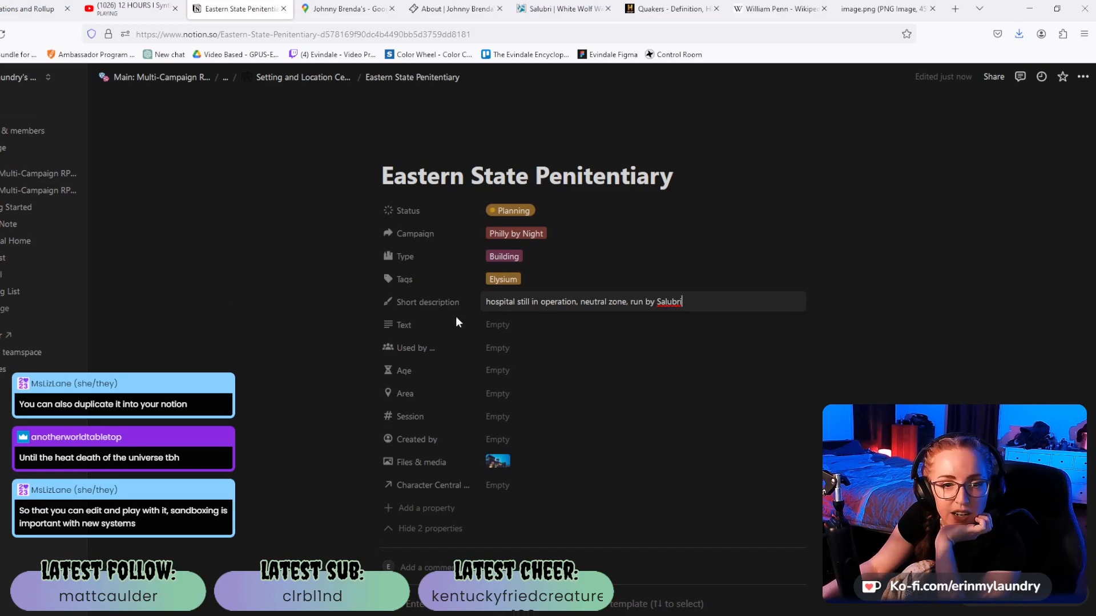
click(736, 329)
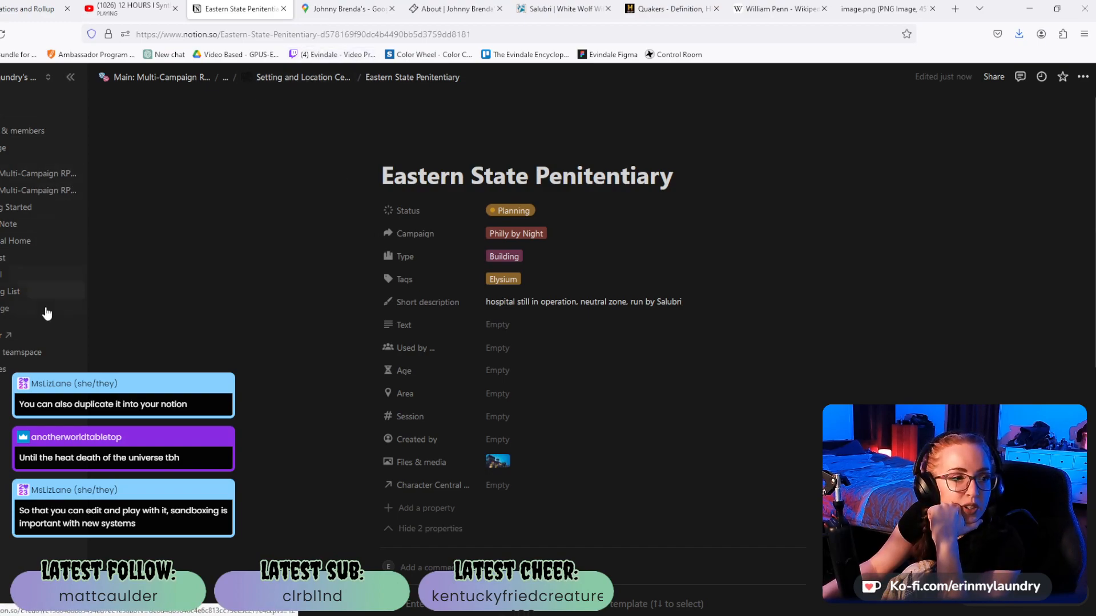
Go from the location entry through Database Central to the Character Central page and find its Character Central DB table.
click(325, 80)
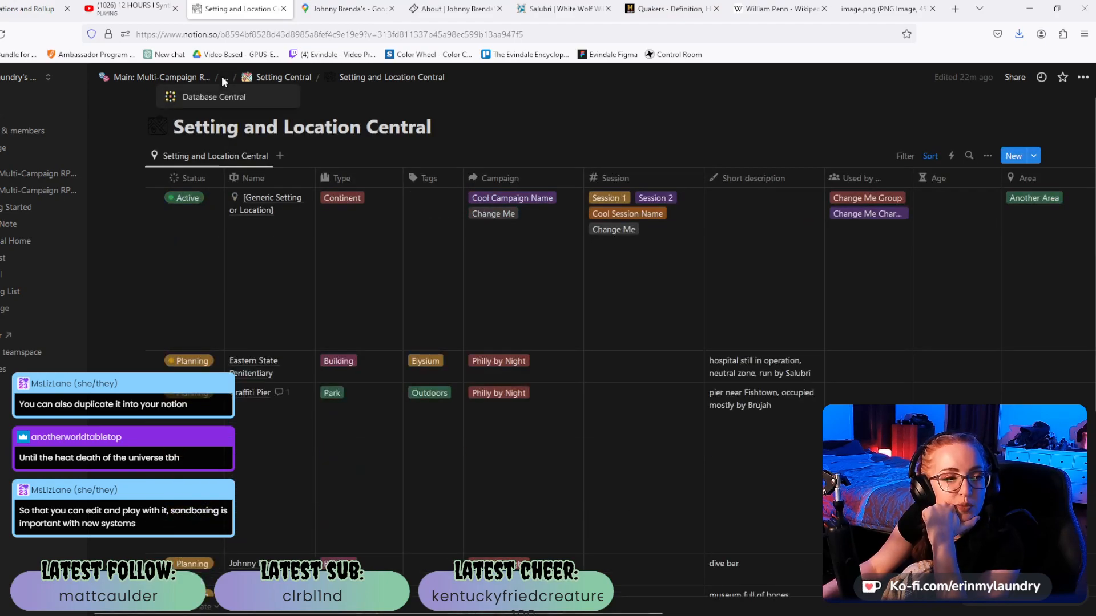
click(200, 99)
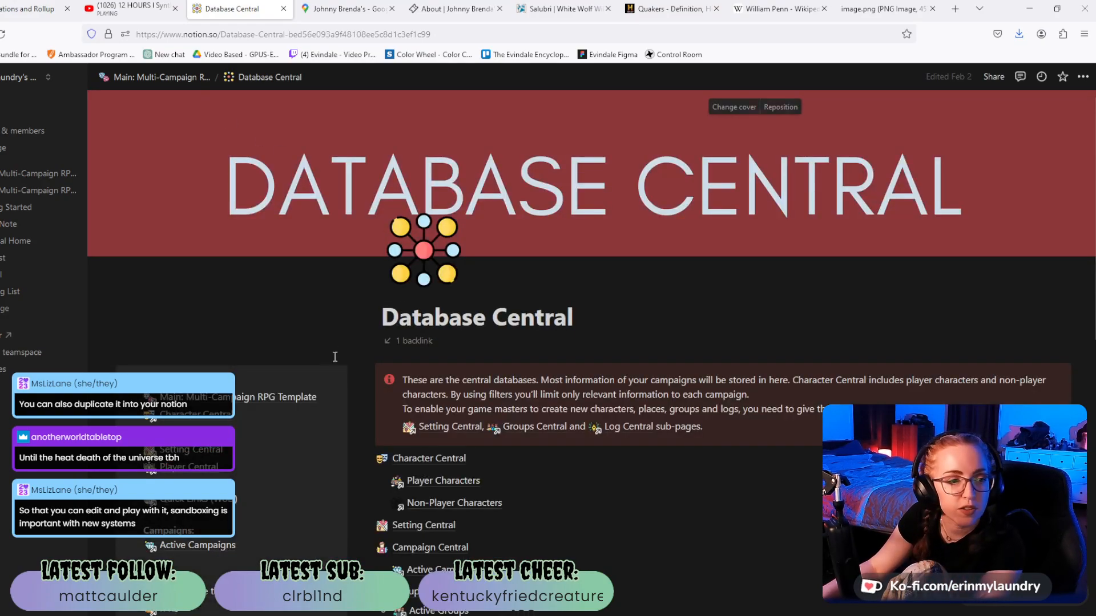
scroll(211, 229, down, 3)
click(213, 263)
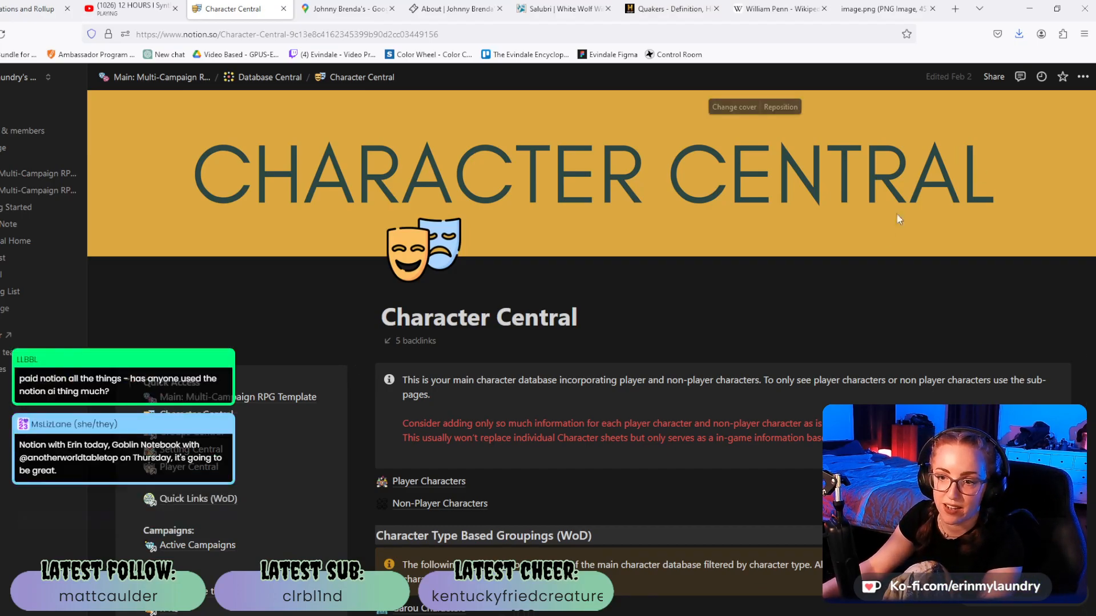
scroll(188, 340, down, 3)
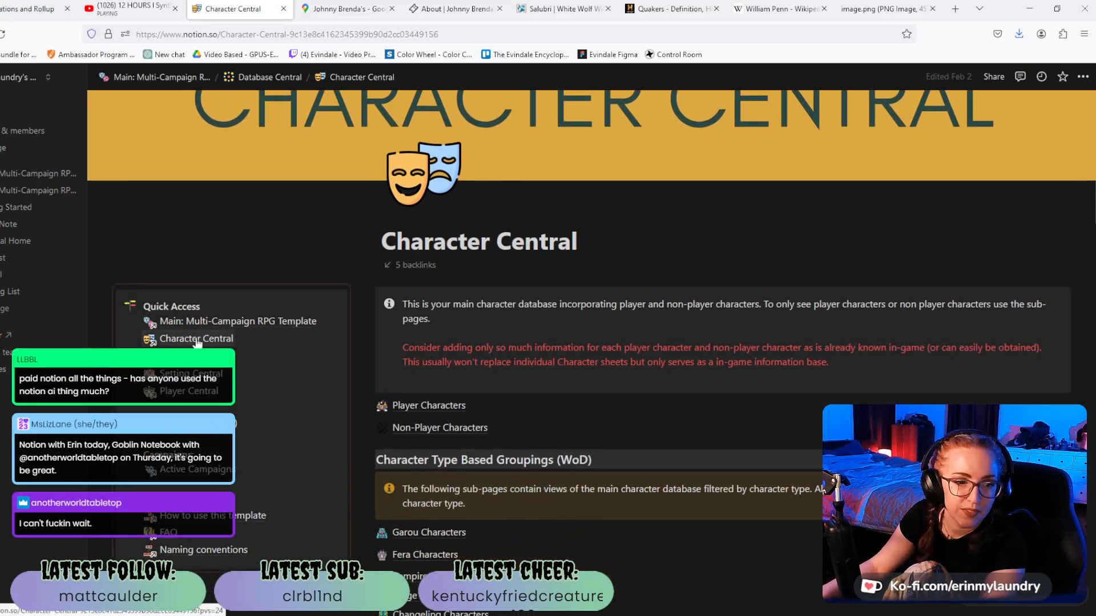
scroll(188, 341, down, 10)
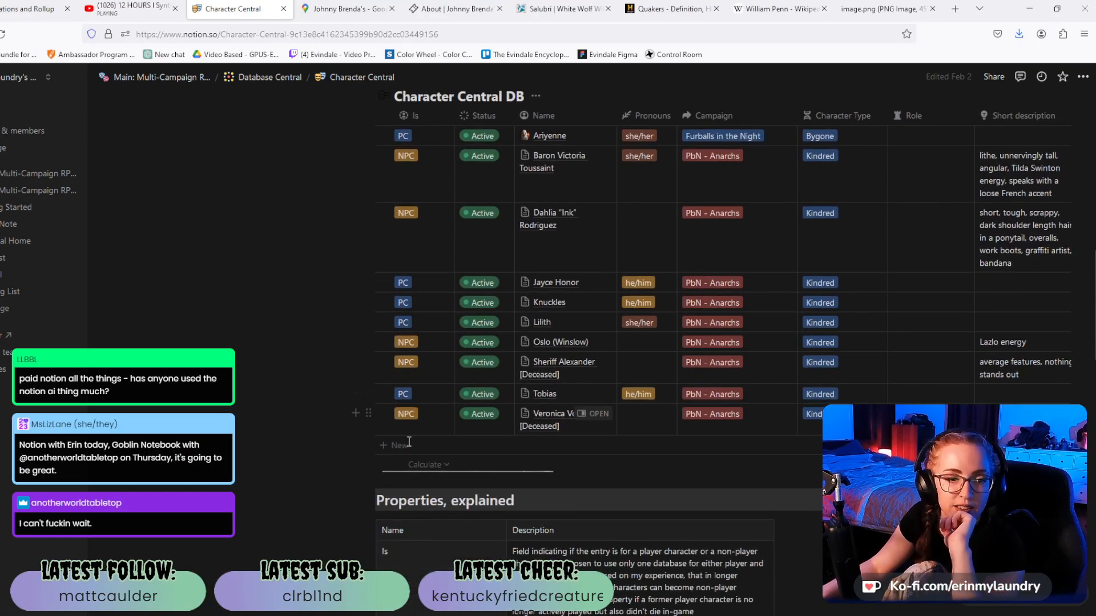
Add a new entry to the Character Central DB, replacing the generic template name with "George Fox".
click(386, 447)
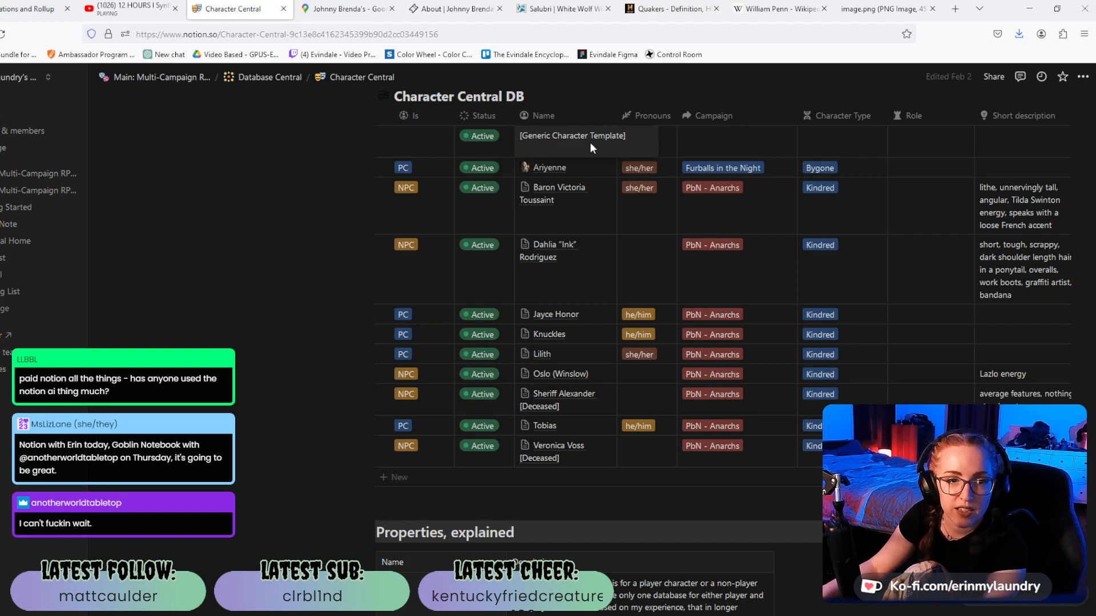
text(Georg)
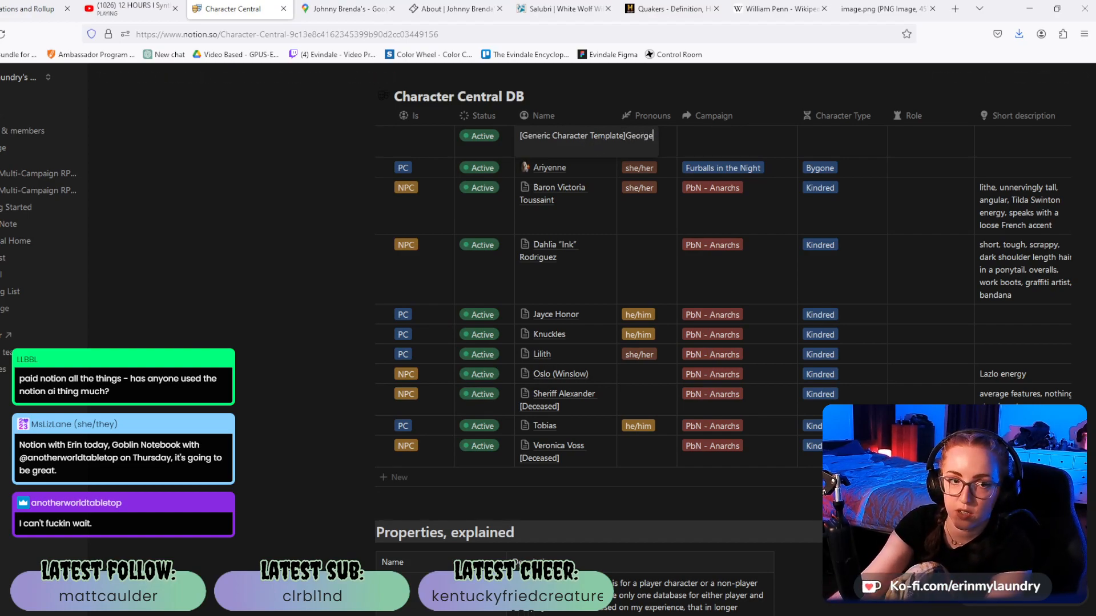
text(e)
key(BackSpace)
key(BackSpace)
key(BackSpace)
key(BackSpace)
key(BackSpace)
key(BackSpace)
key(BackSpace)
key(BackSpace)
key(BackSpace)
key(BackSpace)
key(BackSpace)
key(BackSpace)
key(BackSpace)
key(BackSpace)
key(BackSpace)
key(BackSpace)
key(BackSpace)
key(BackSpace)
key(BackSpace)
key(BackSpace)
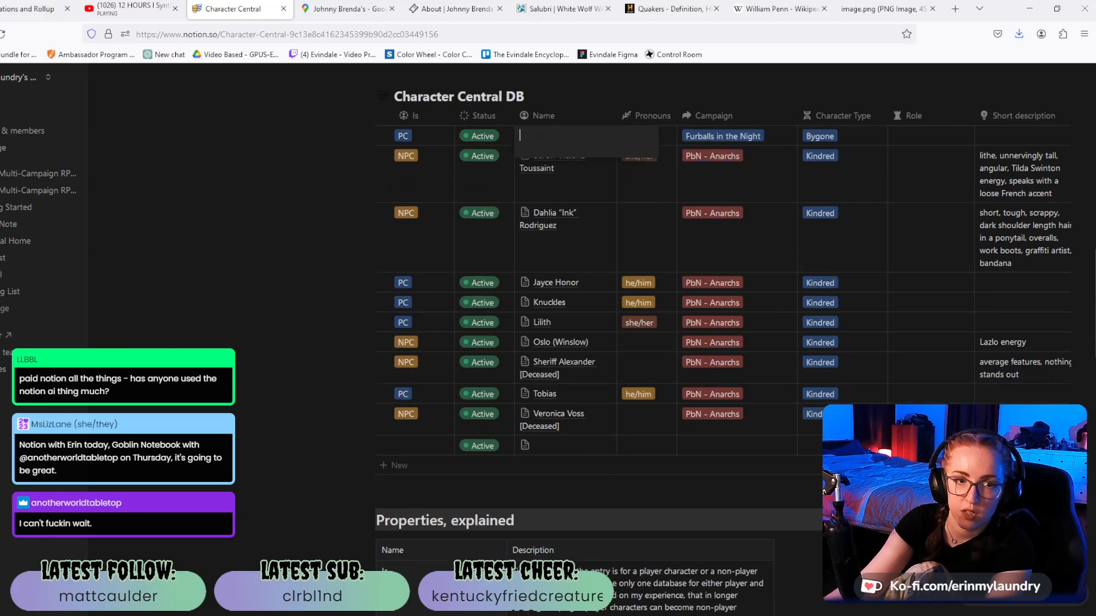
text(George G)
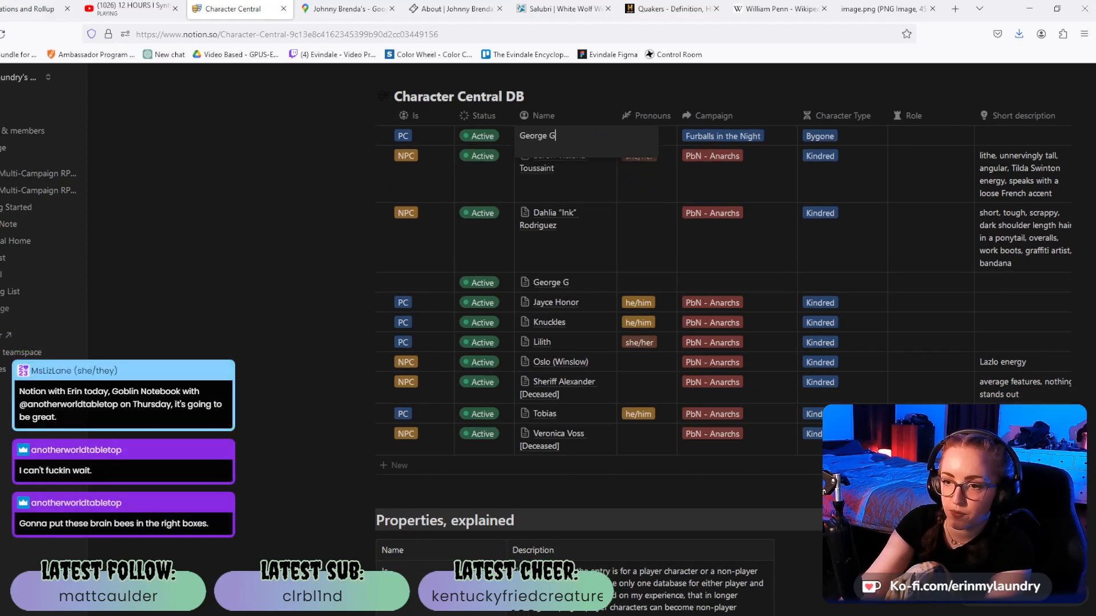
text(ox)
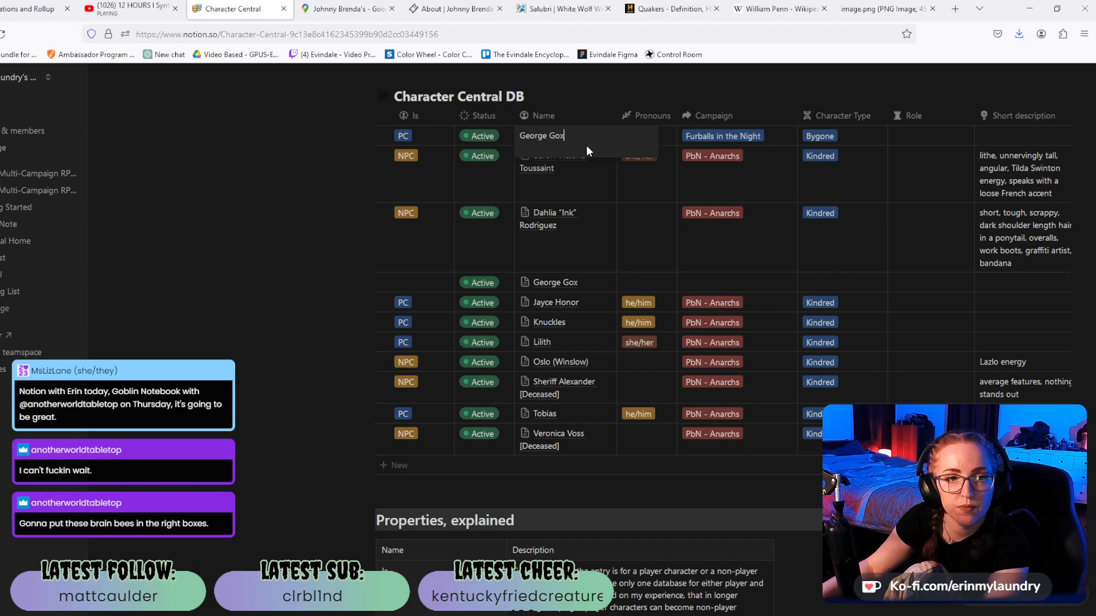
key(BackSpace)
key(BackSpace)
key(BackSpace)
text(Fo)
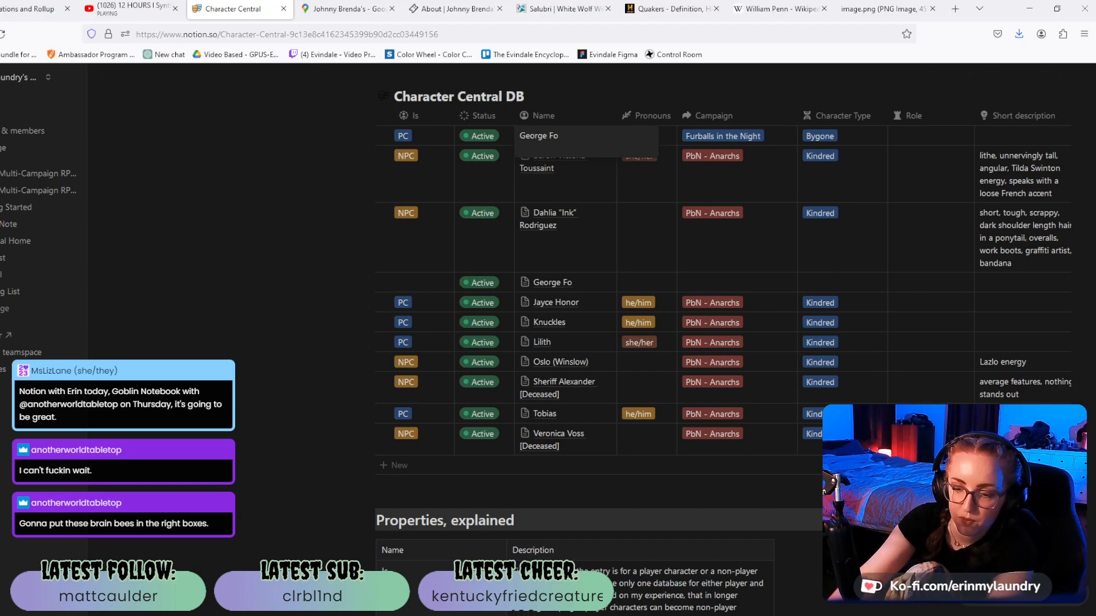
text(x)
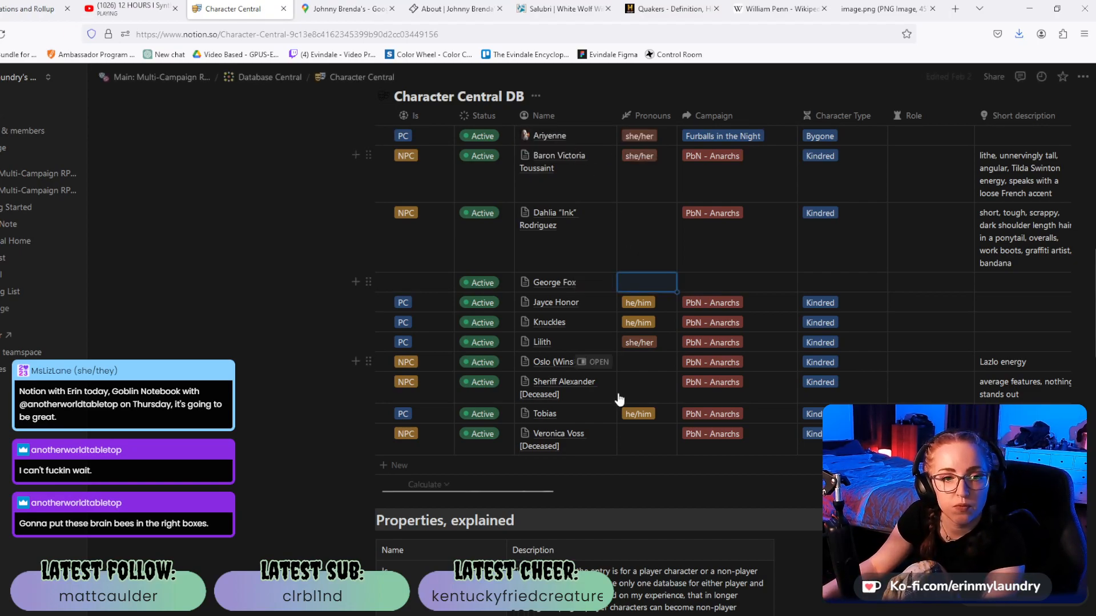
Mark the George Fox entry as an NPC and set its status to Inactive.
click(411, 285)
click(410, 285)
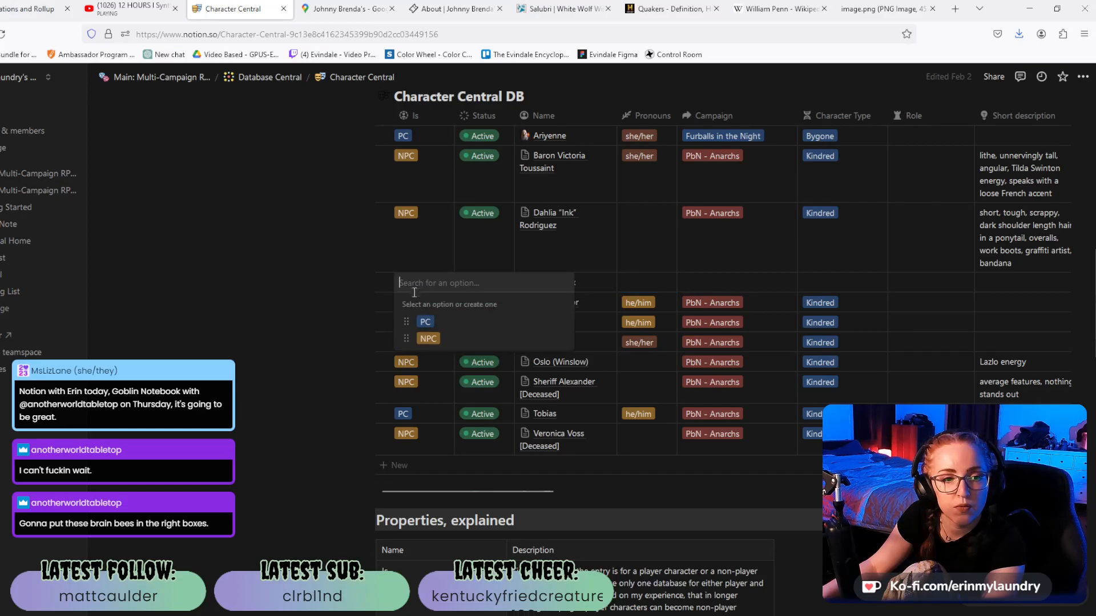
click(420, 342)
click(496, 289)
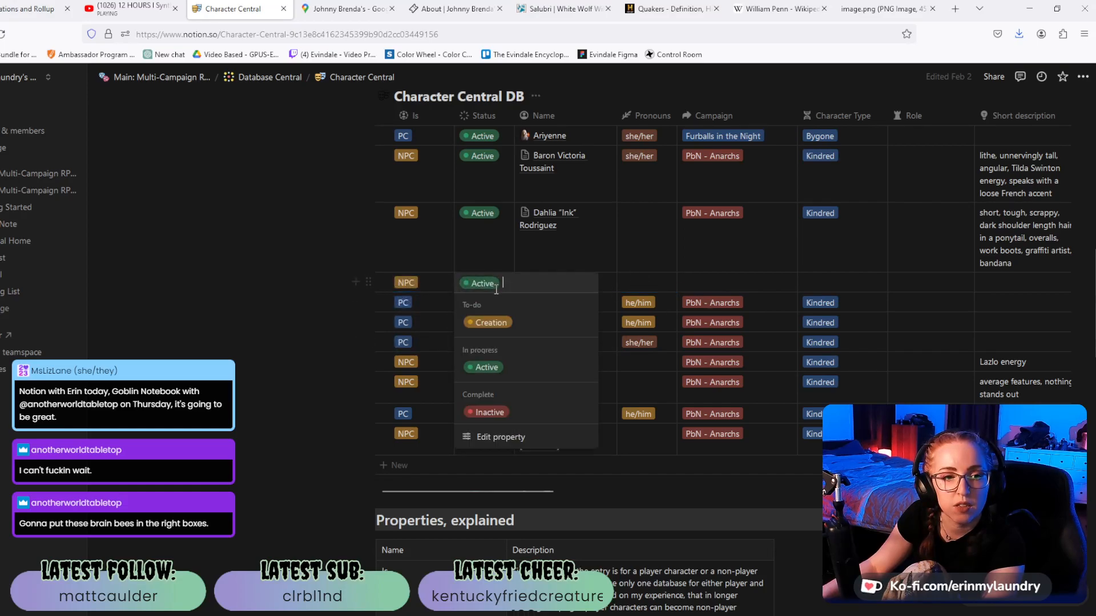
click(489, 413)
scroll(553, 325, up, 2)
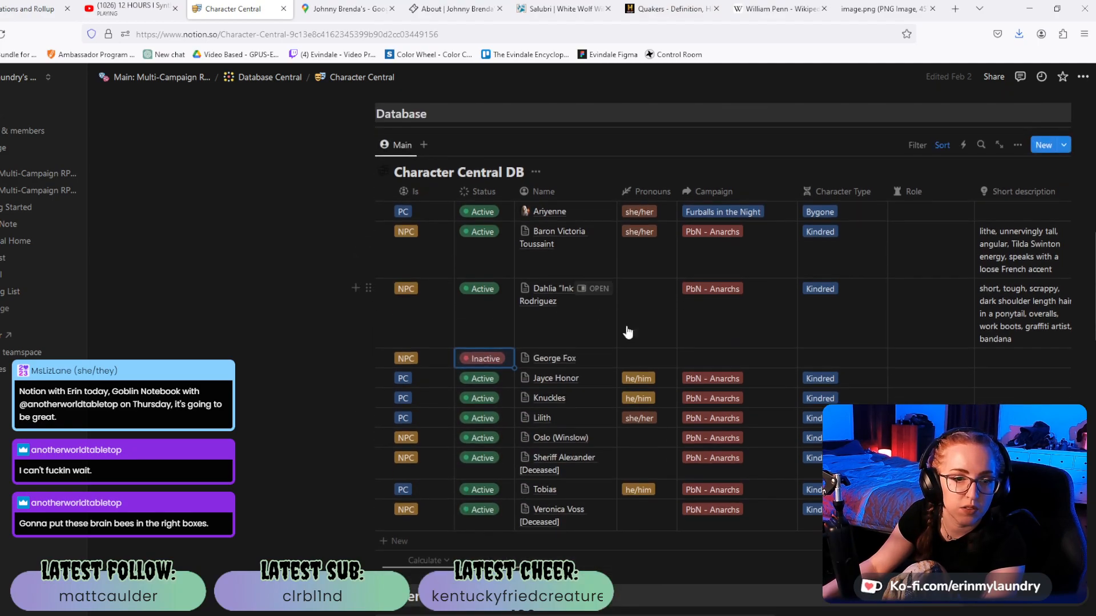
click(650, 358)
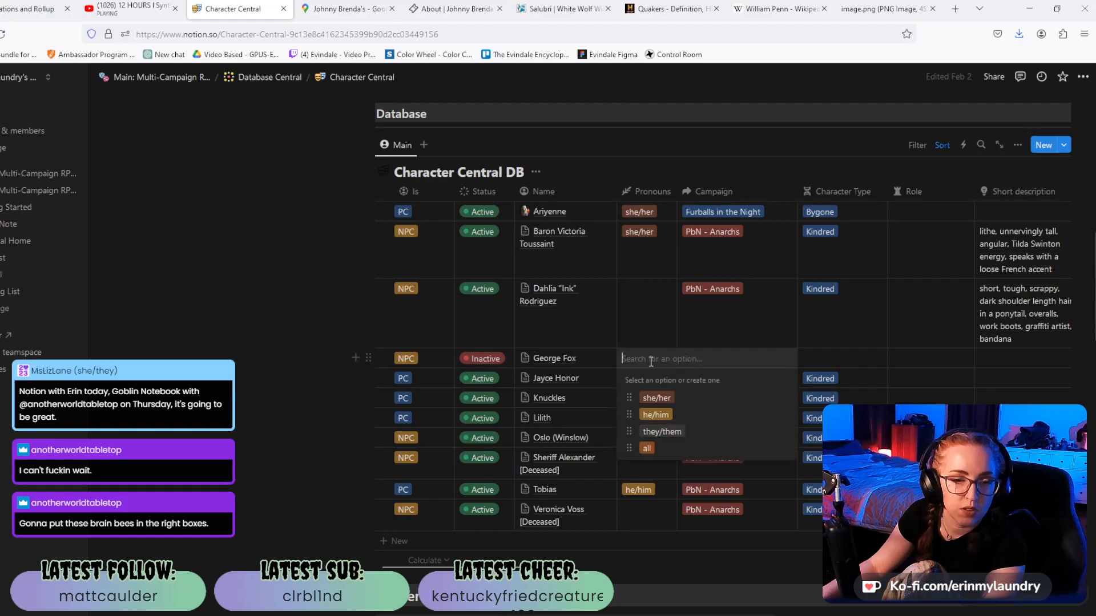
click(657, 415)
key(Escape)
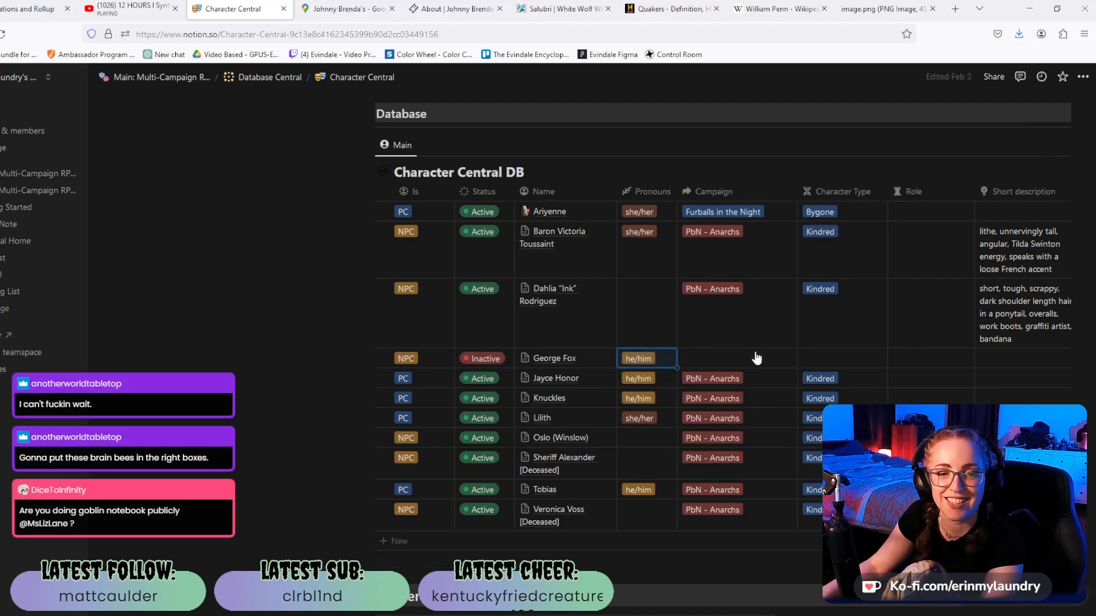
click(717, 360)
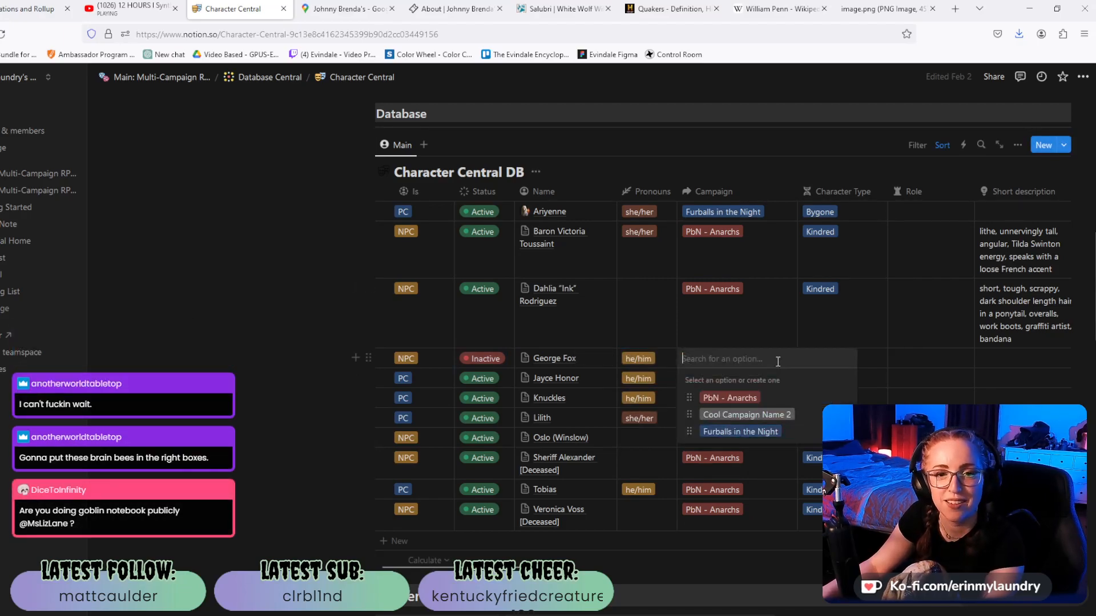
click(741, 400)
key(Escape)
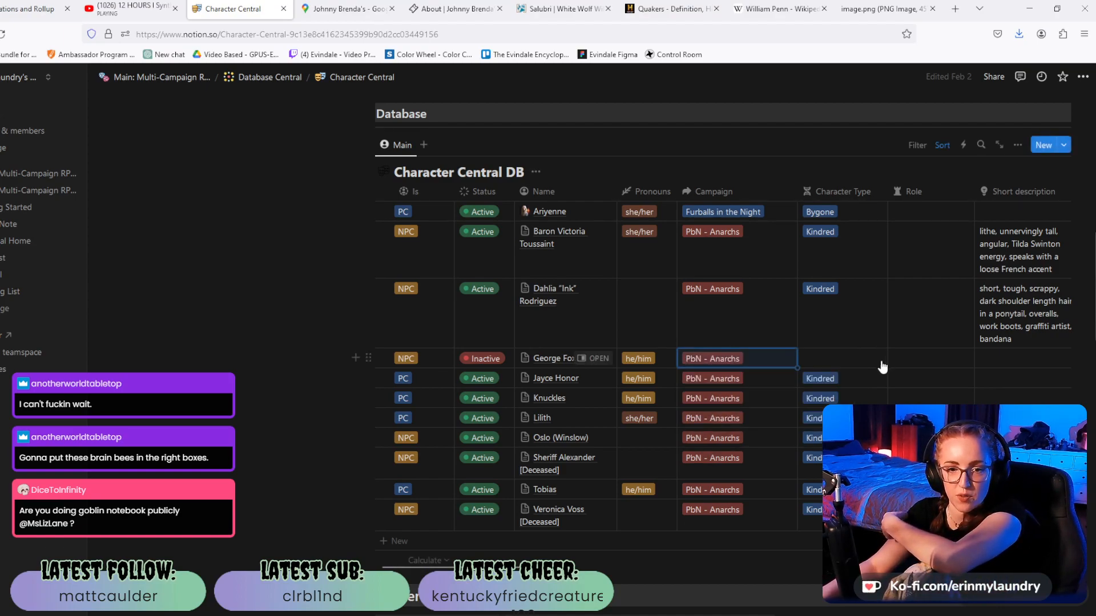
Set George Fox's character type to Kindred, leaving the role empty.
click(843, 358)
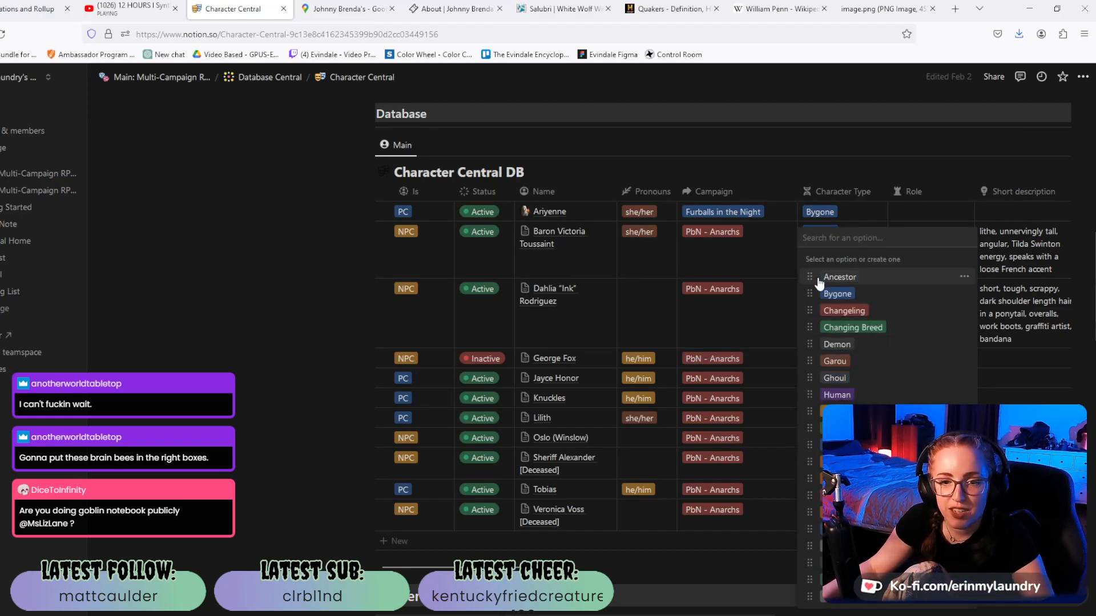
click(810, 445)
click(948, 362)
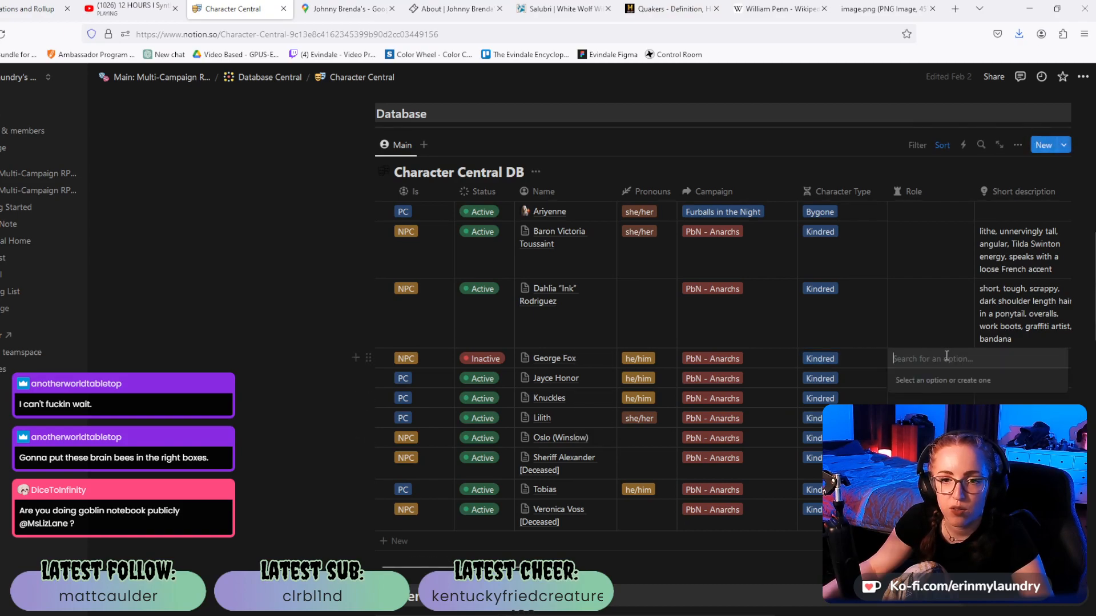
key(Escape)
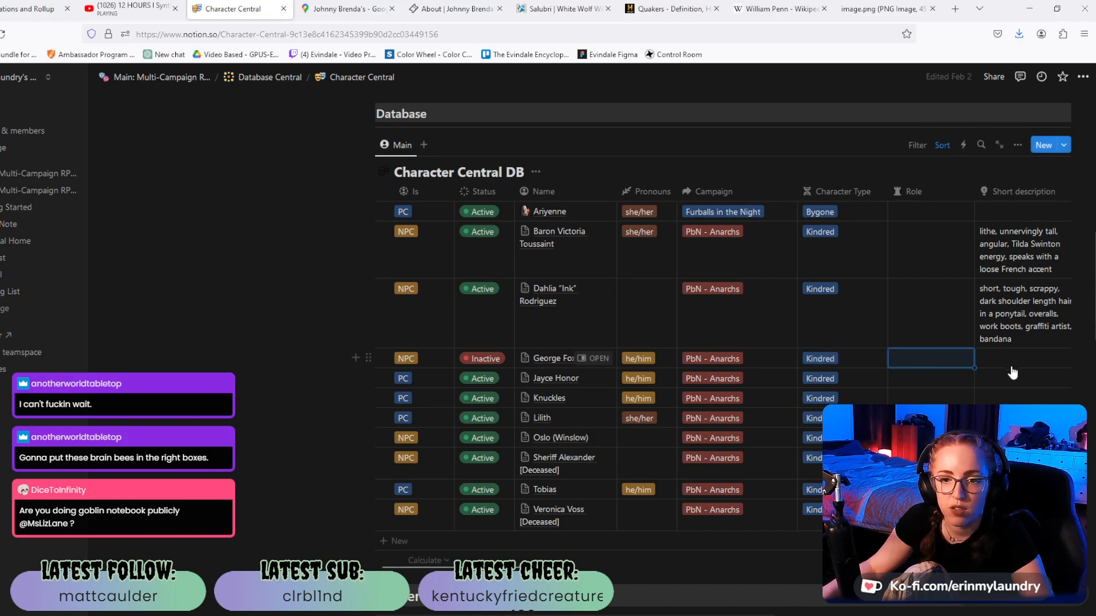
Enter "Founder of the Religious Society of Friends" as George Fox's short description, checking the group's name in the Quakers article.
drag(508, 567, 586, 567)
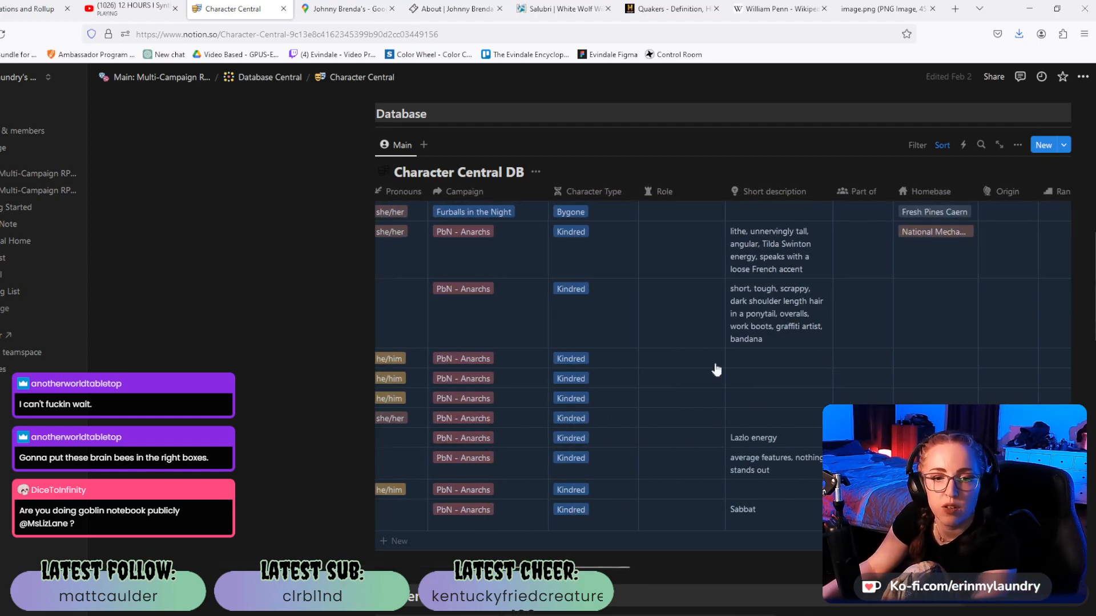
click(768, 361)
text(Found)
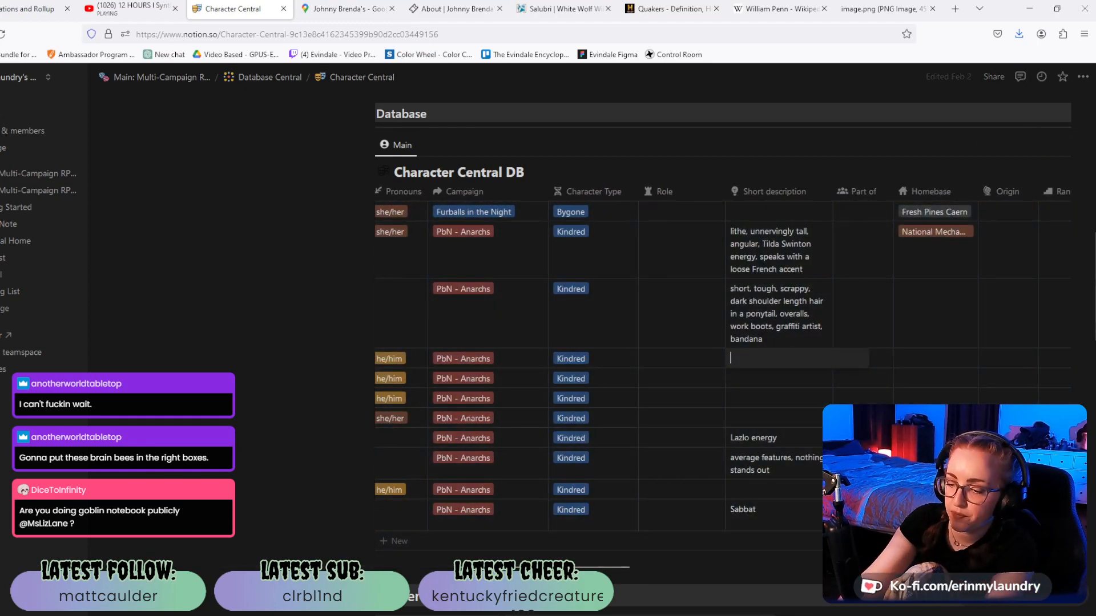
text(er of the)
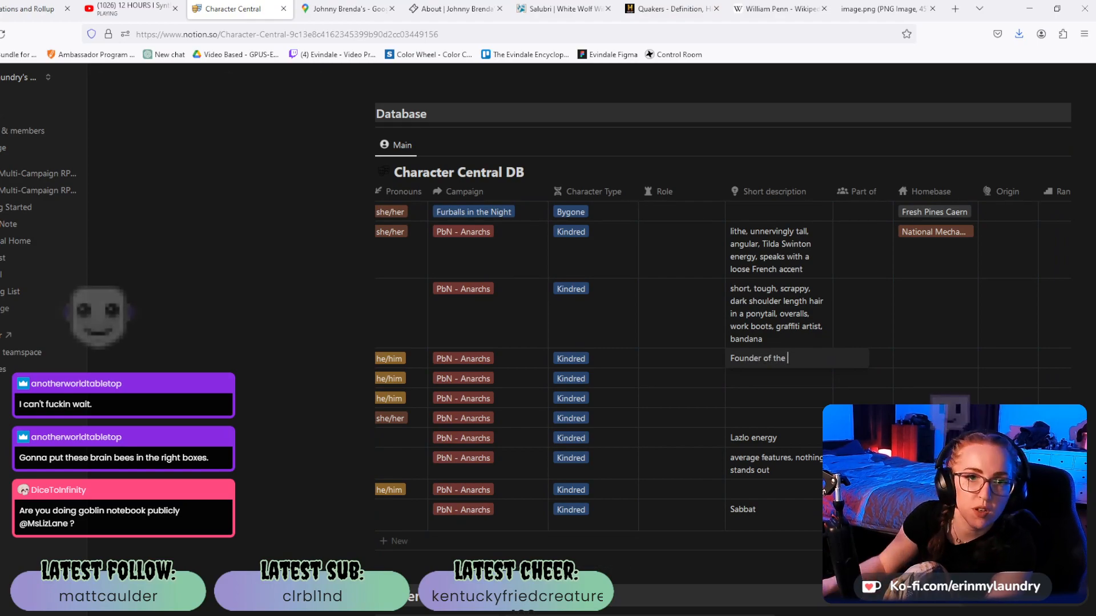
click(668, 8)
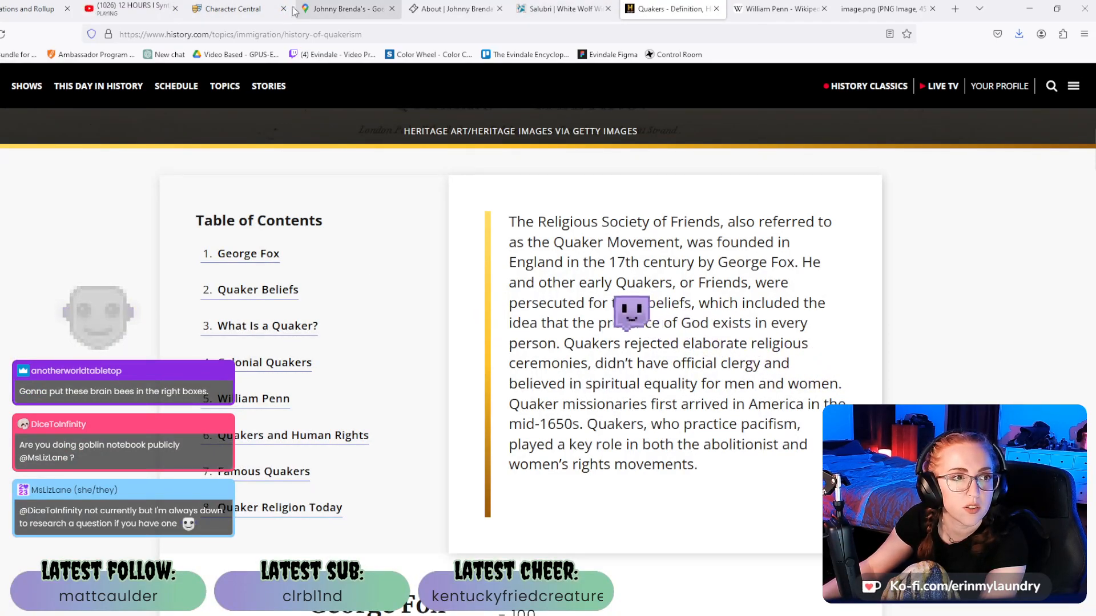
click(234, 9)
text(R)
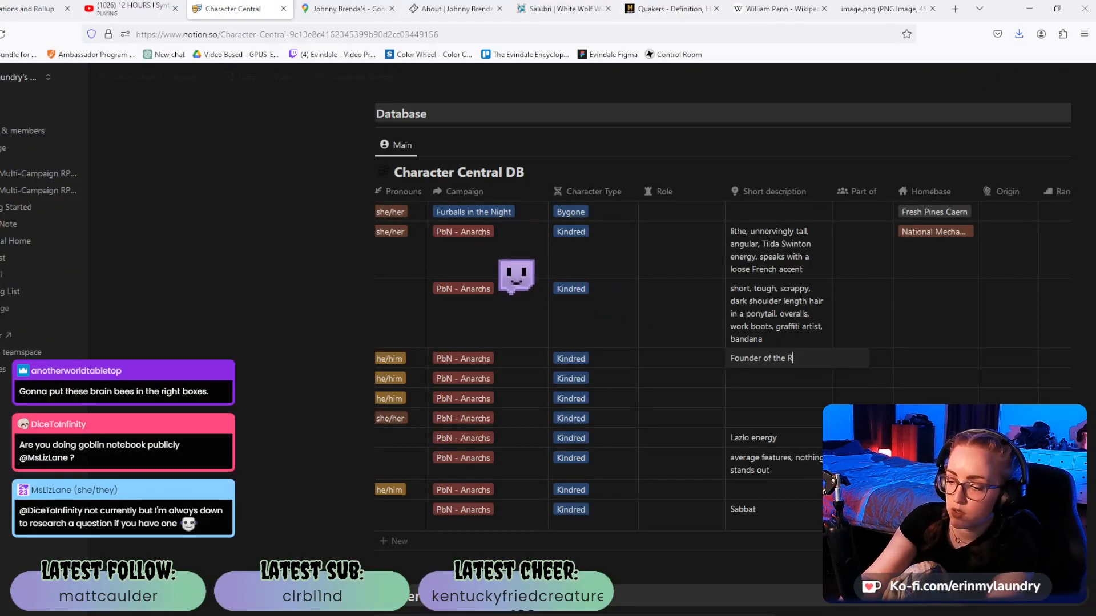
text(eligious Society of Friends)
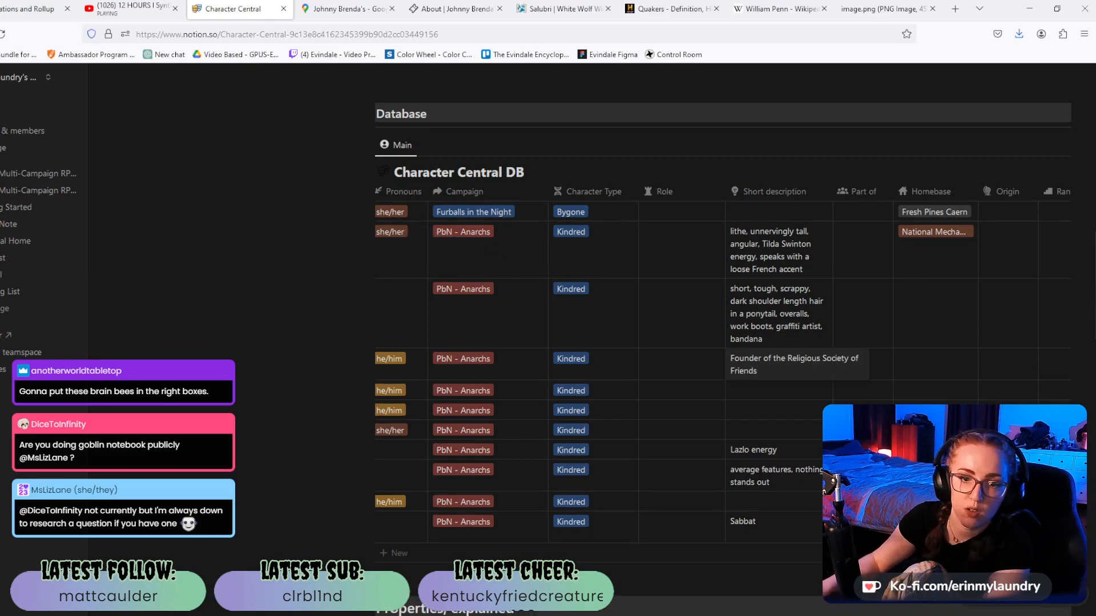
Check the Quakers article, and return from the William Penn Wikipedia article to the one on George Fox for his biography.
click(657, 9)
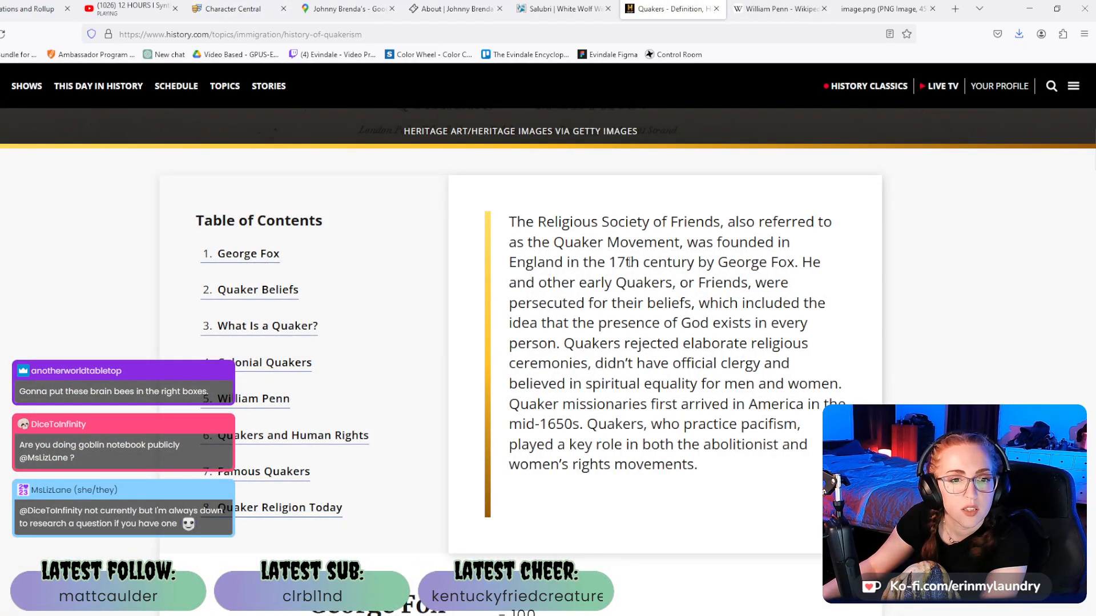
click(780, 10)
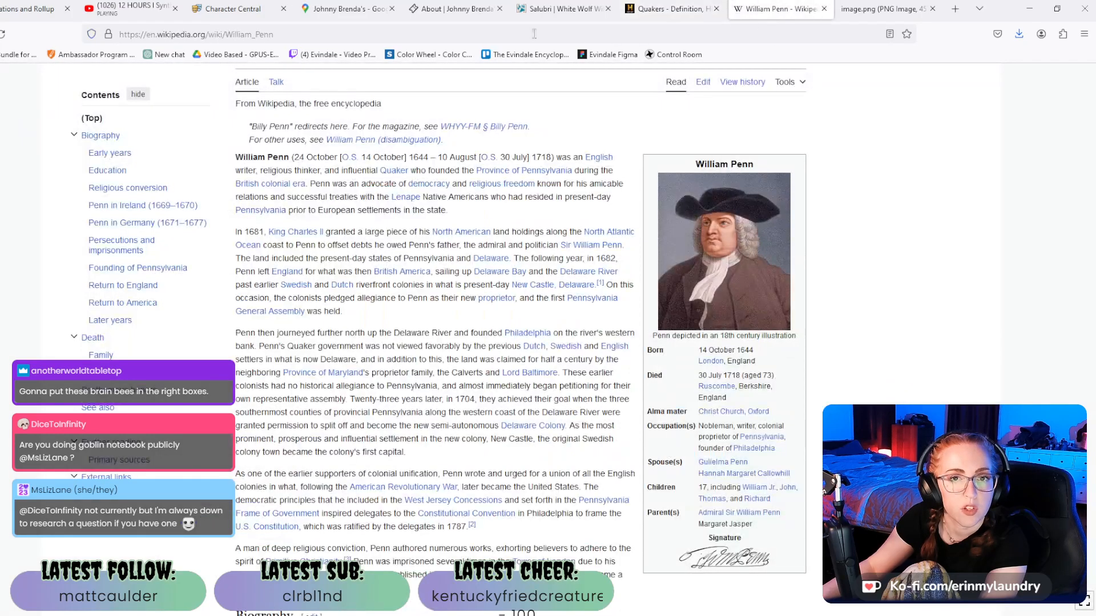
key(alt+Left)
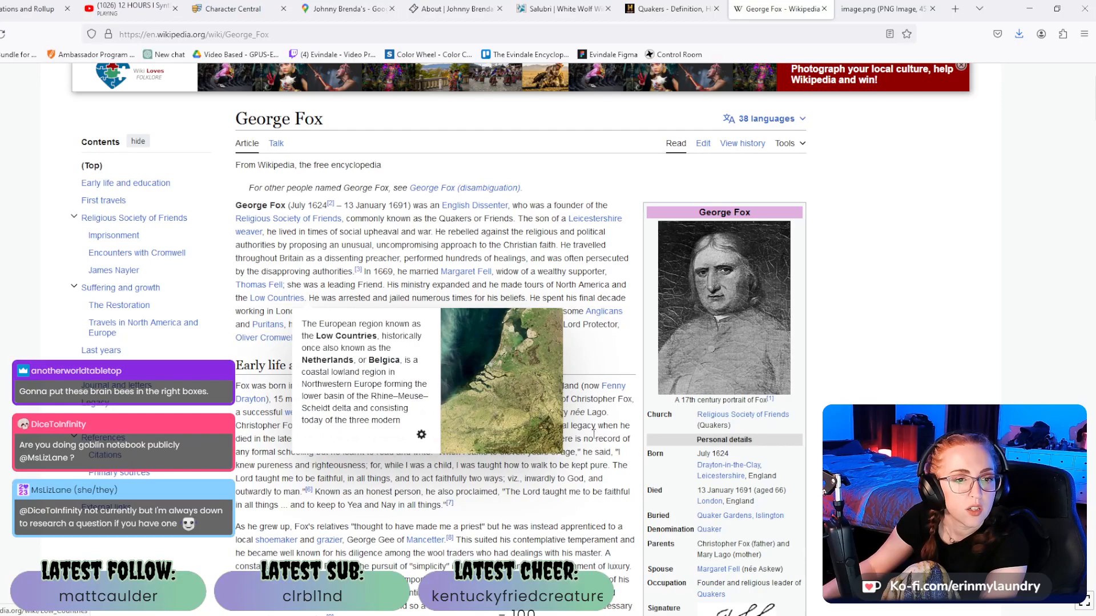
Read George Fox's Wikipedia biography from his early life and first travels through the Religious Society of Friends, imprisonment, and Suffering and growth sections.
scroll(563, 335, down, 2)
scroll(562, 335, down, 15)
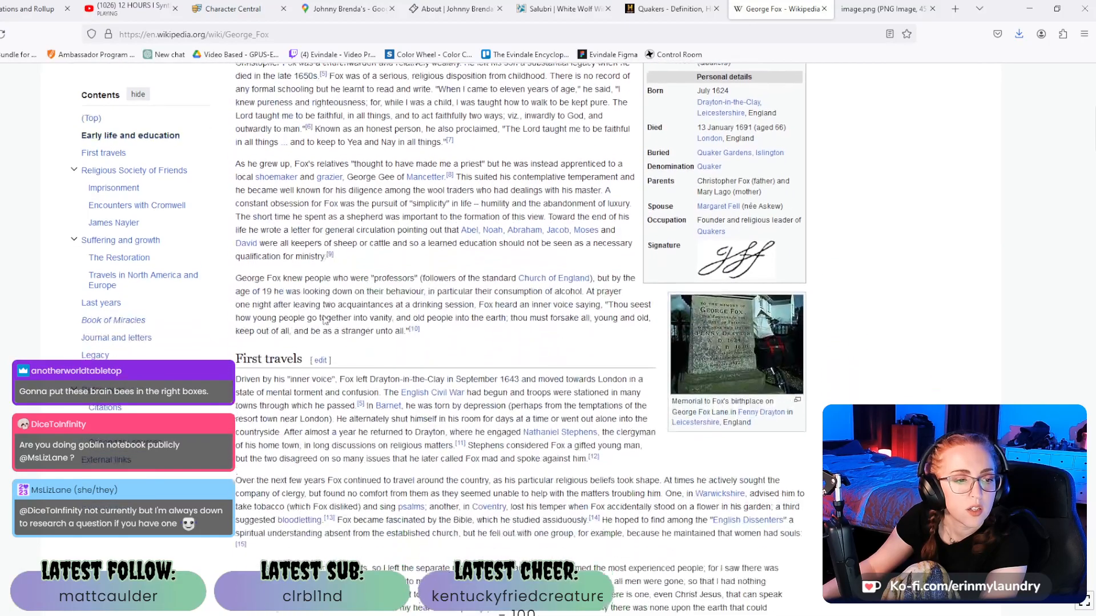
scroll(324, 319, down, 5)
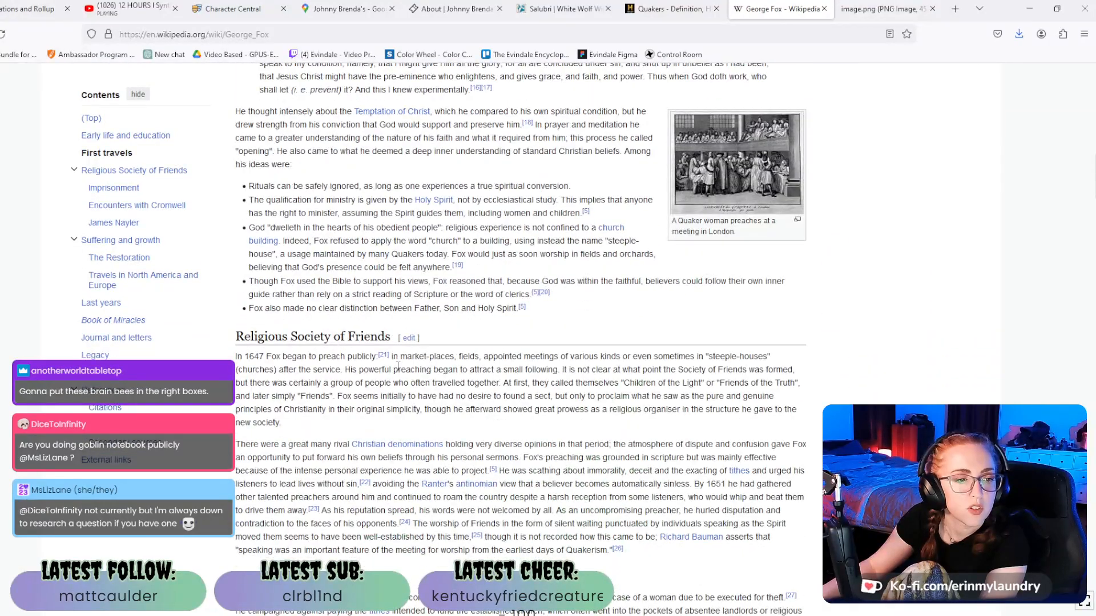
scroll(347, 292, down, 5)
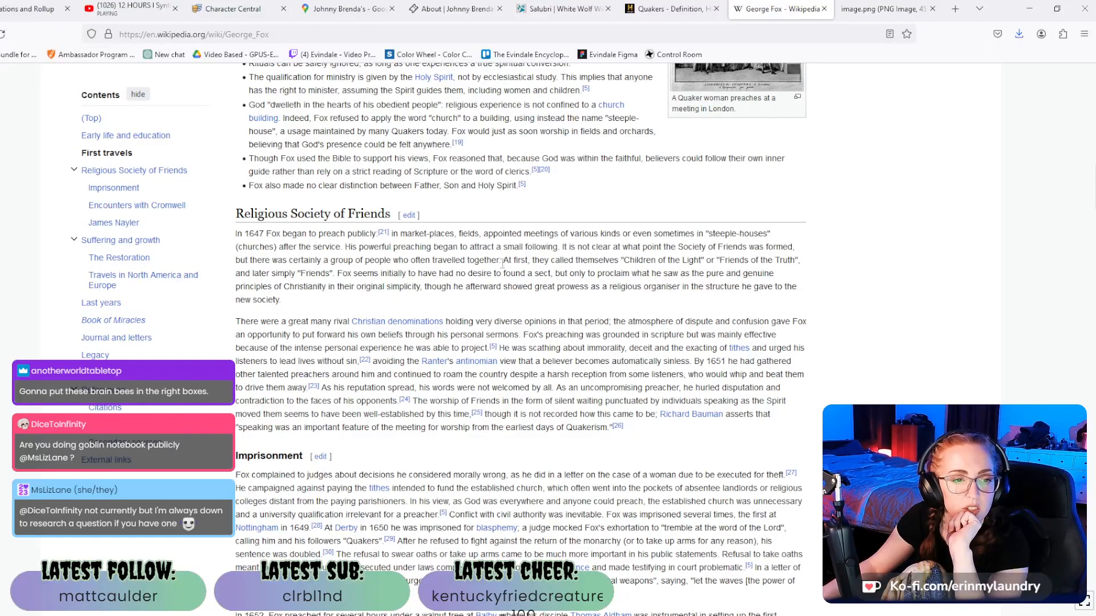
scroll(635, 237, down, 6)
scroll(633, 237, up, 6)
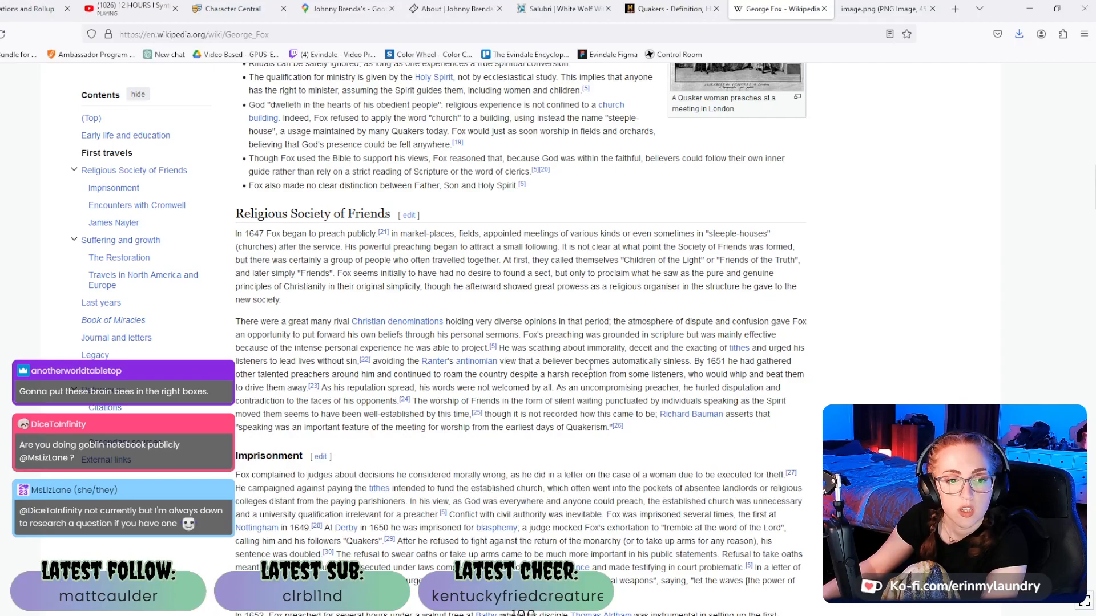
scroll(590, 372, down, 12)
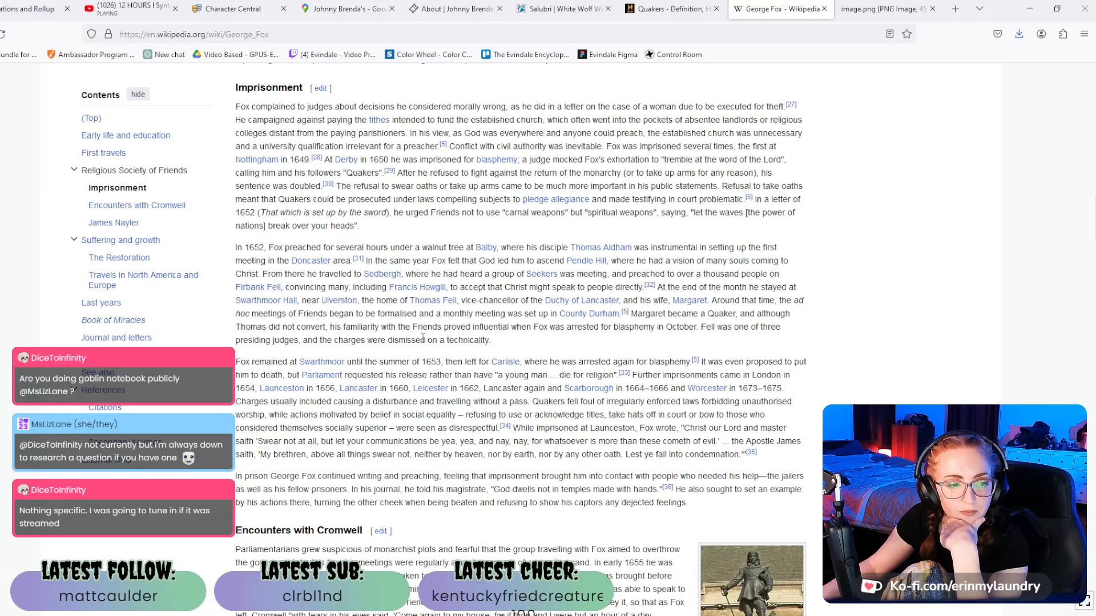
scroll(422, 338, down, 6)
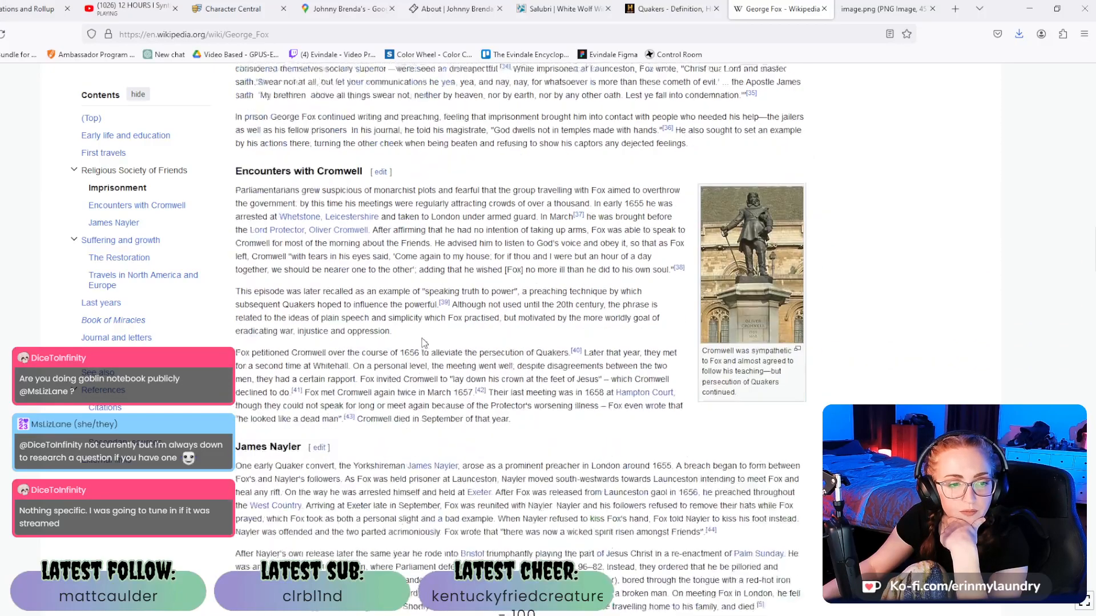
scroll(423, 342, down, 10)
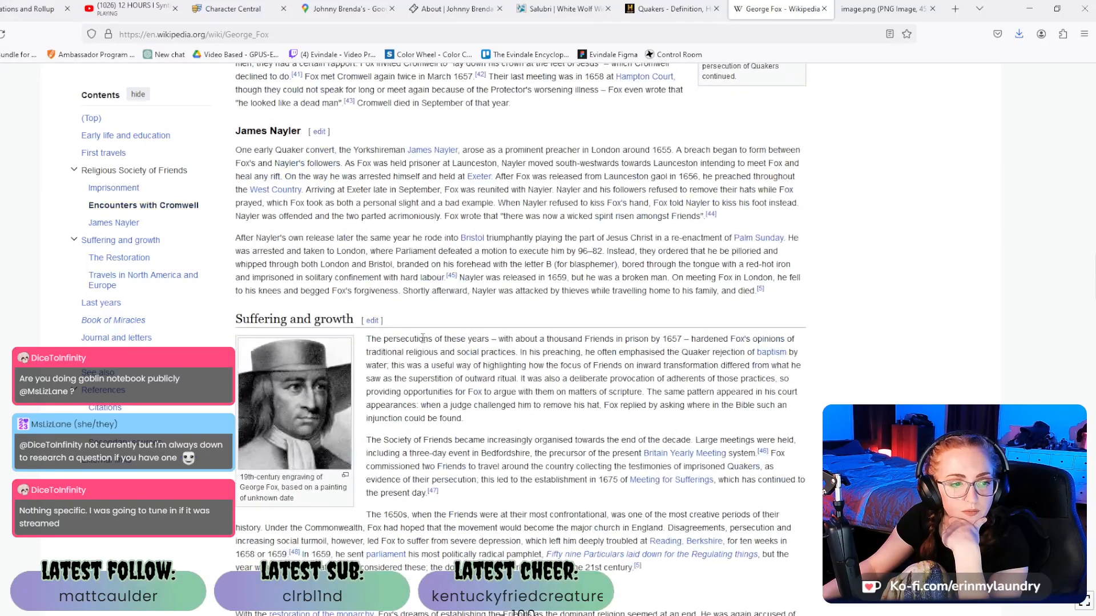
scroll(422, 338, up, 20)
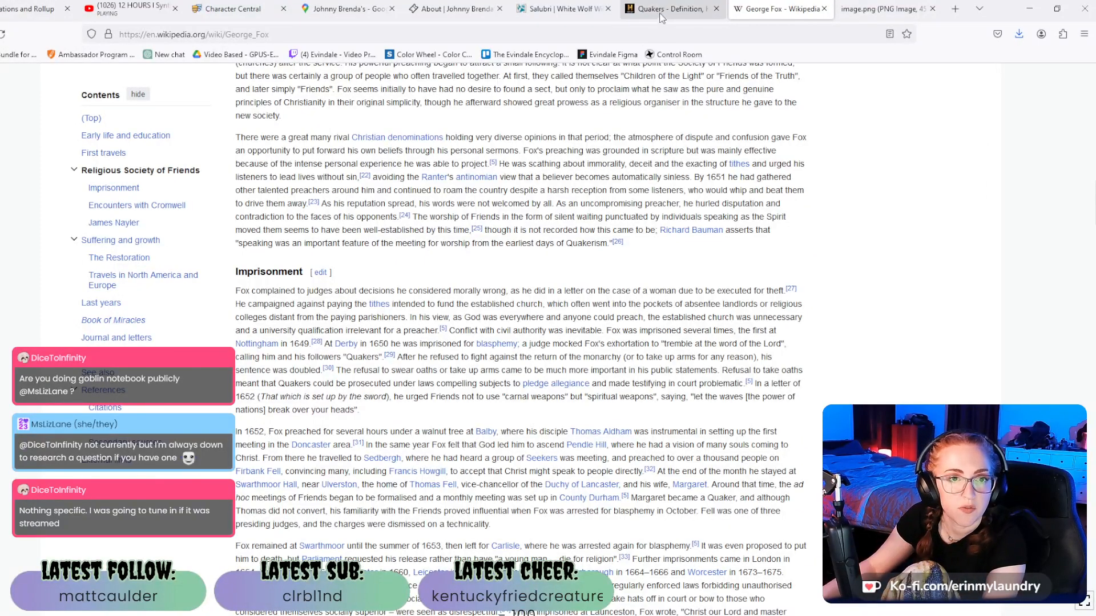
Check the Quakers history article, return to the character database and end George Fox's short description with "in ~1647".
click(707, 11)
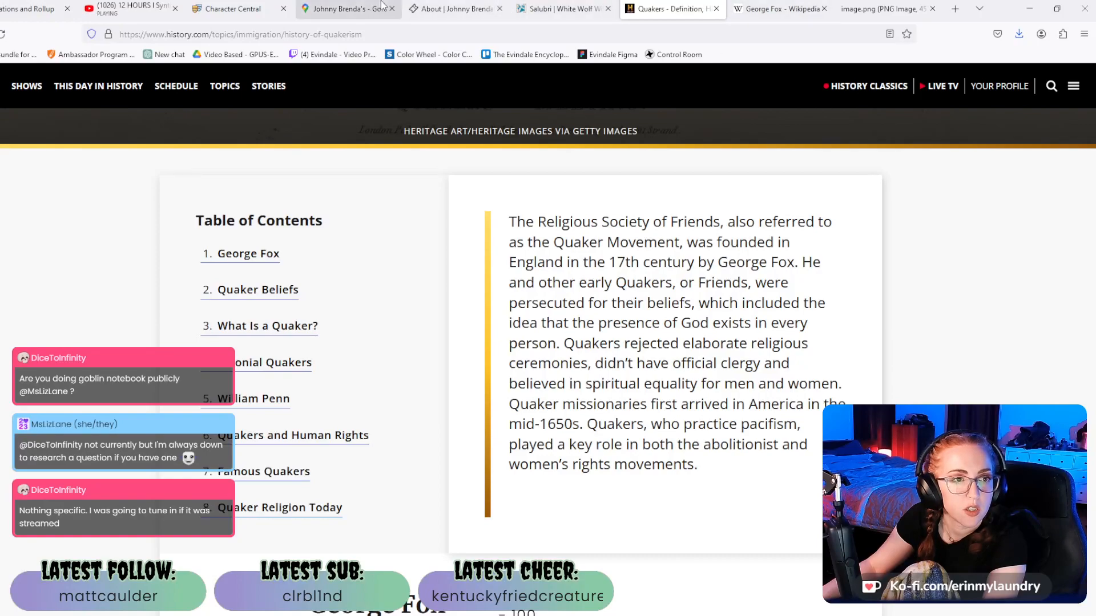
click(240, 9)
text(in ~1647)
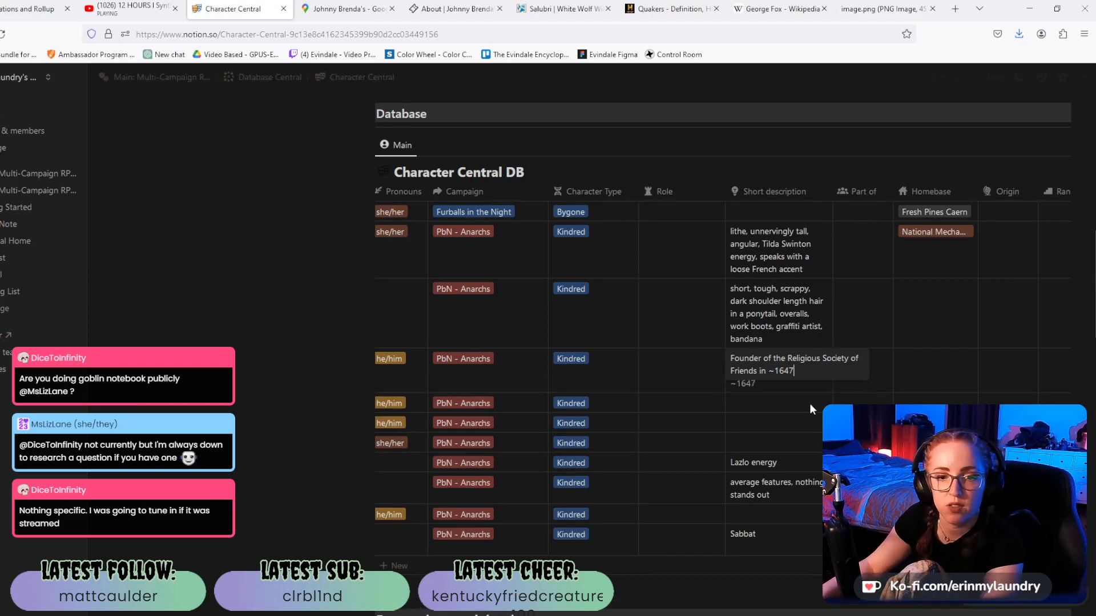
key(Escape)
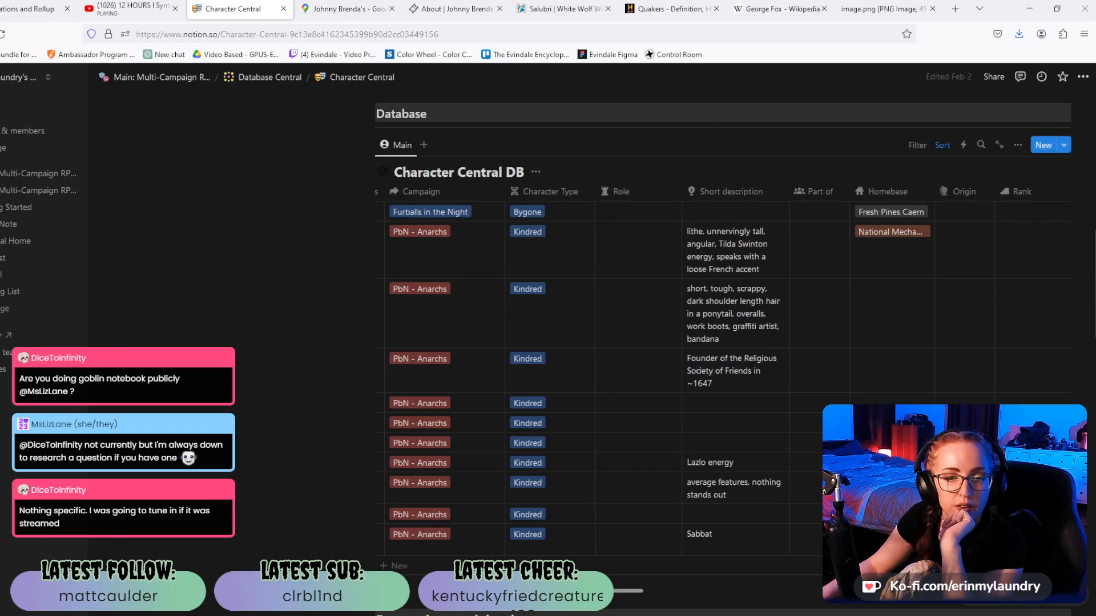
Set George Fox's Bloodline to Salubri and his Generation to 9th in the Character Central DB.
drag(622, 591, 714, 592)
click(747, 378)
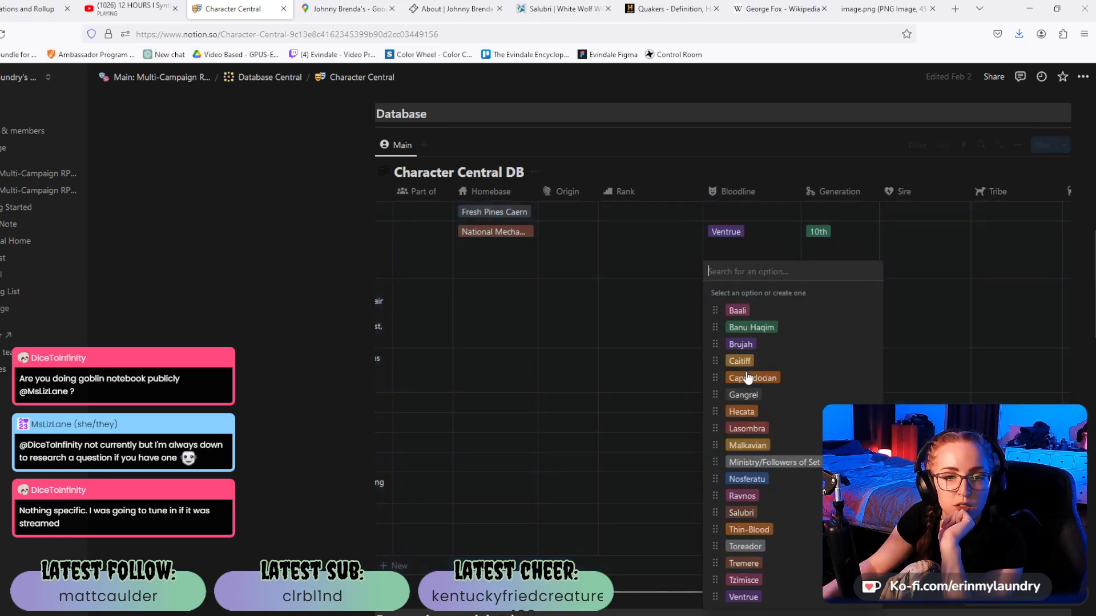
click(743, 512)
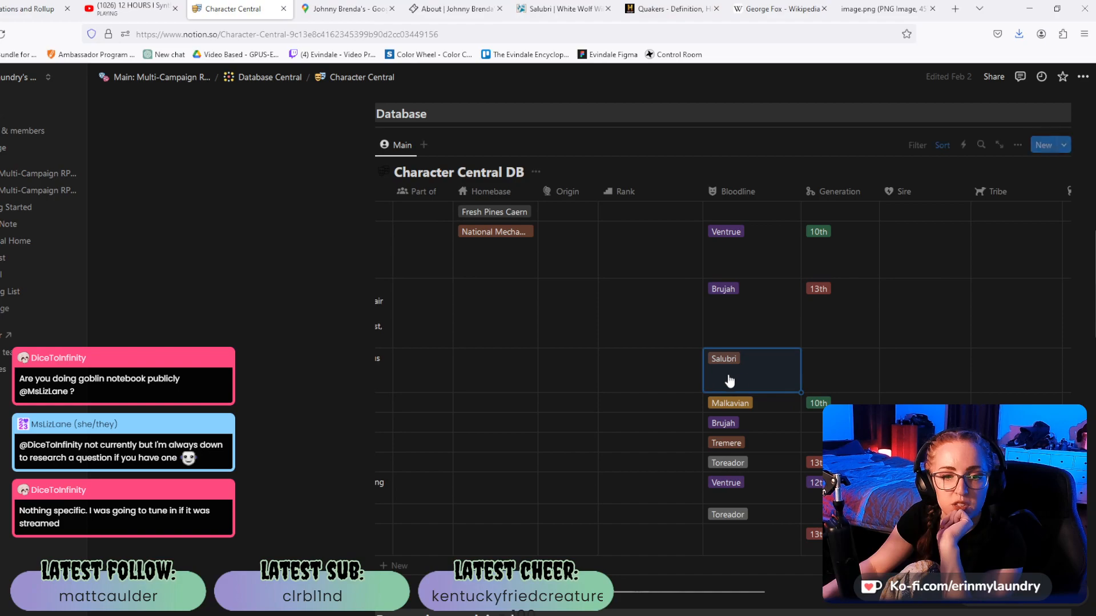
click(853, 371)
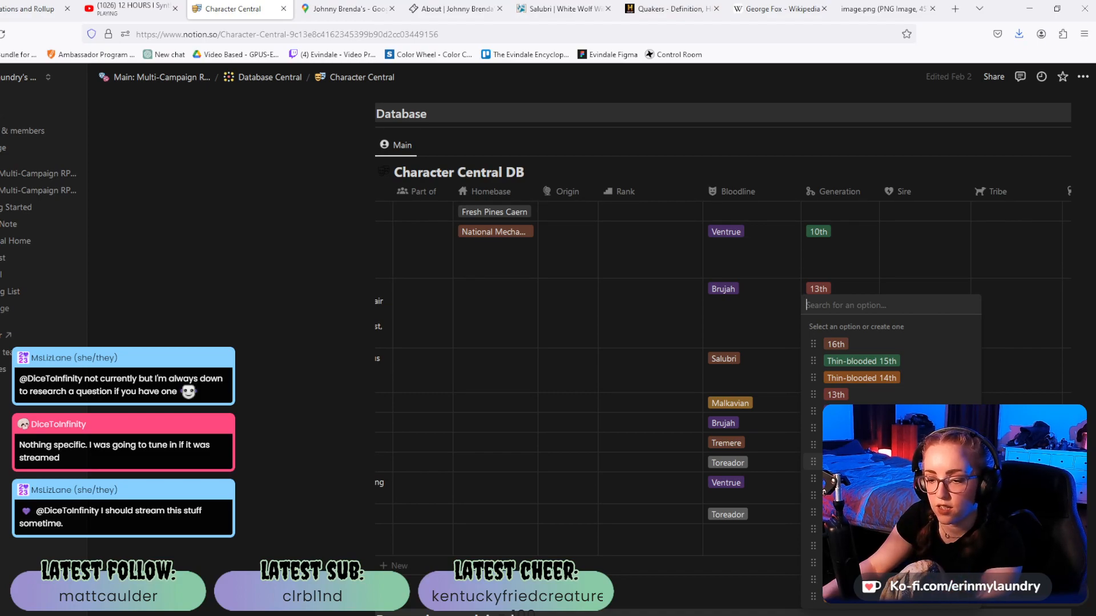
click(839, 461)
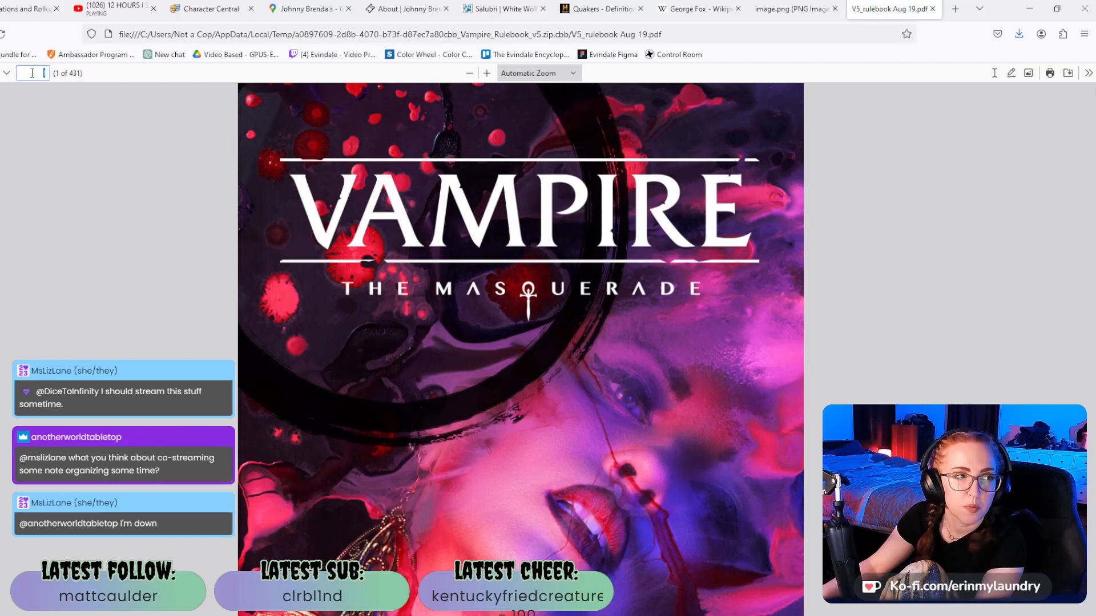
Go to page 136 of the V5 rulebook PDF and read the generation guidelines in the Character Creation summary.
text(38)
key(Return)
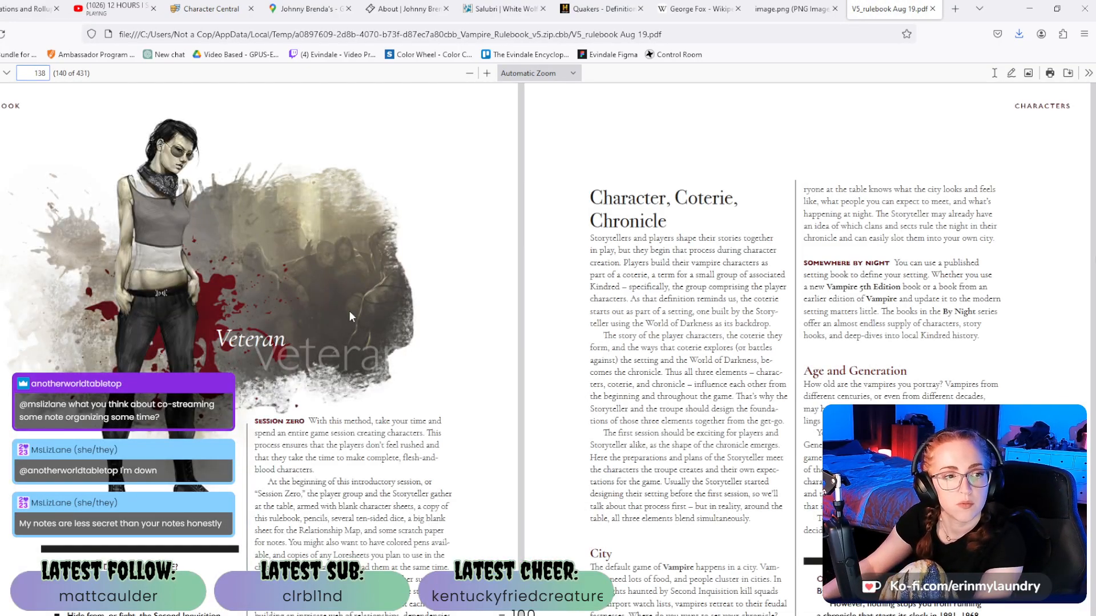
key(BackSpace)
text(6)
key(Return)
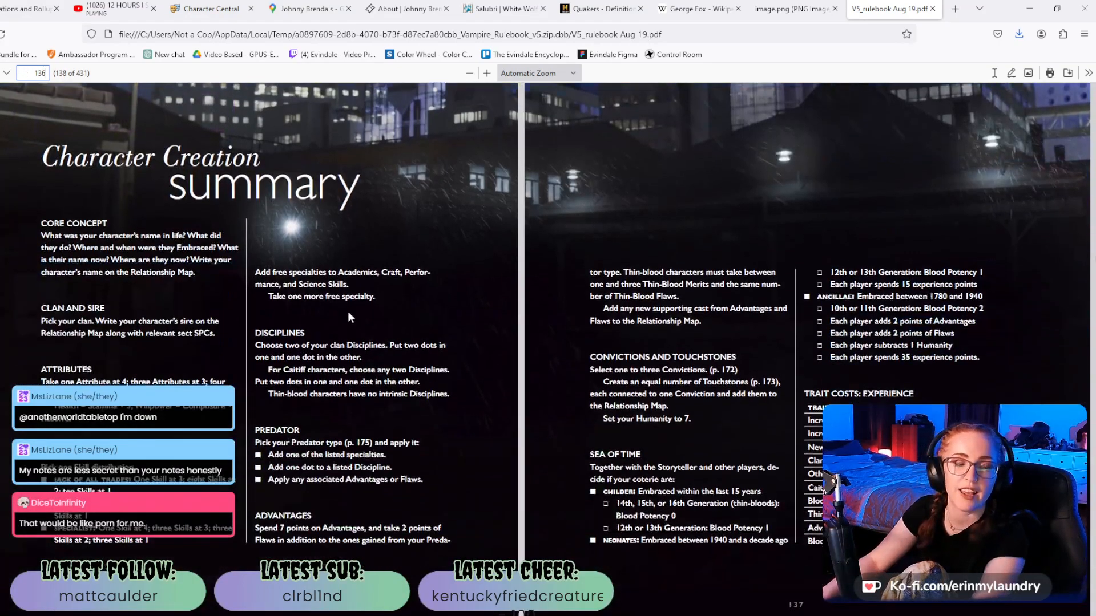
scroll(347, 311, down, 2)
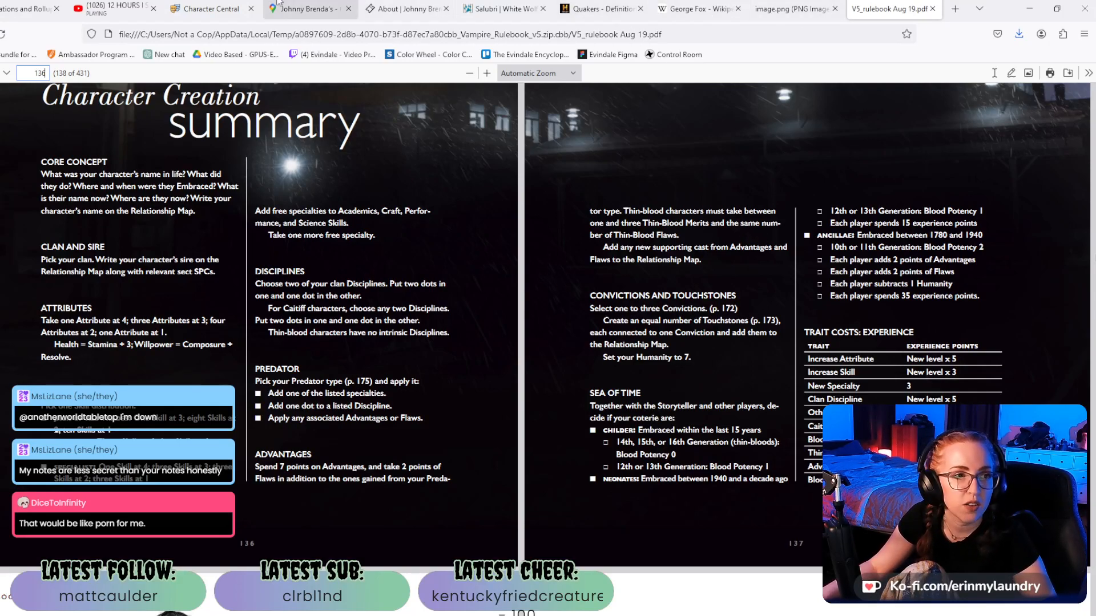
Return to the character database and change George Fox's Generation to 8th.
click(202, 8)
click(816, 361)
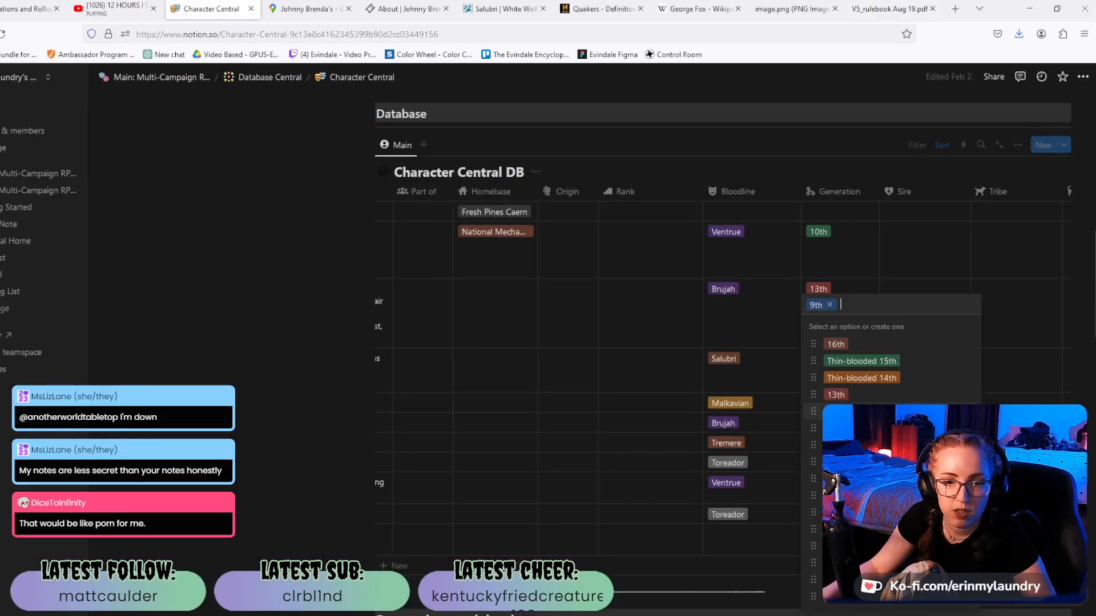
click(814, 478)
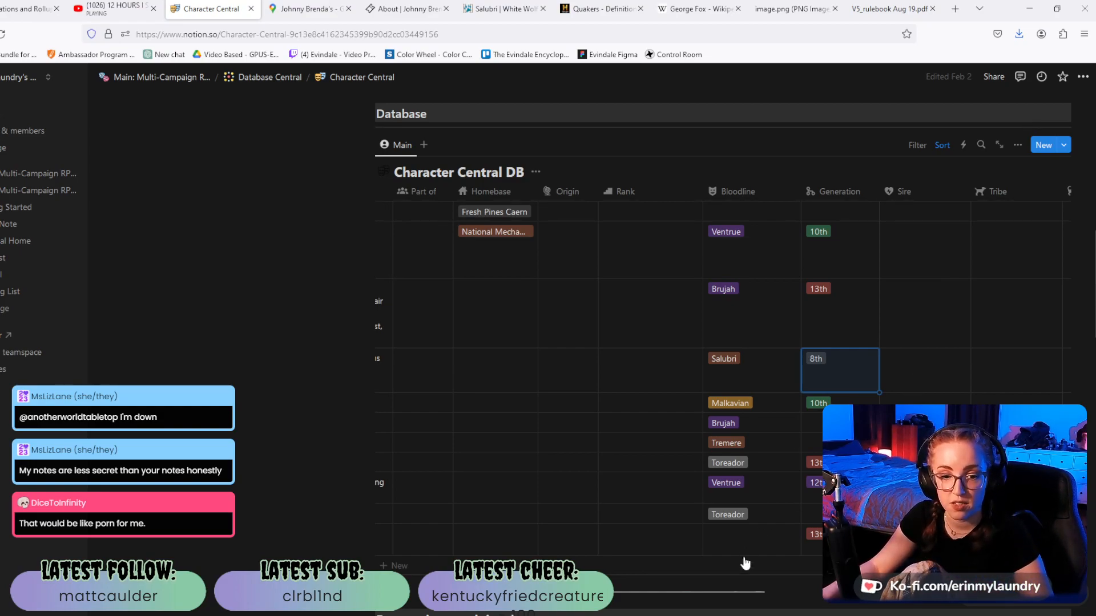
Look through the remaining columns of the Character Central DB and open George Fox's entry in the side view.
drag(737, 590, 929, 590)
scroll(574, 533, right, 10)
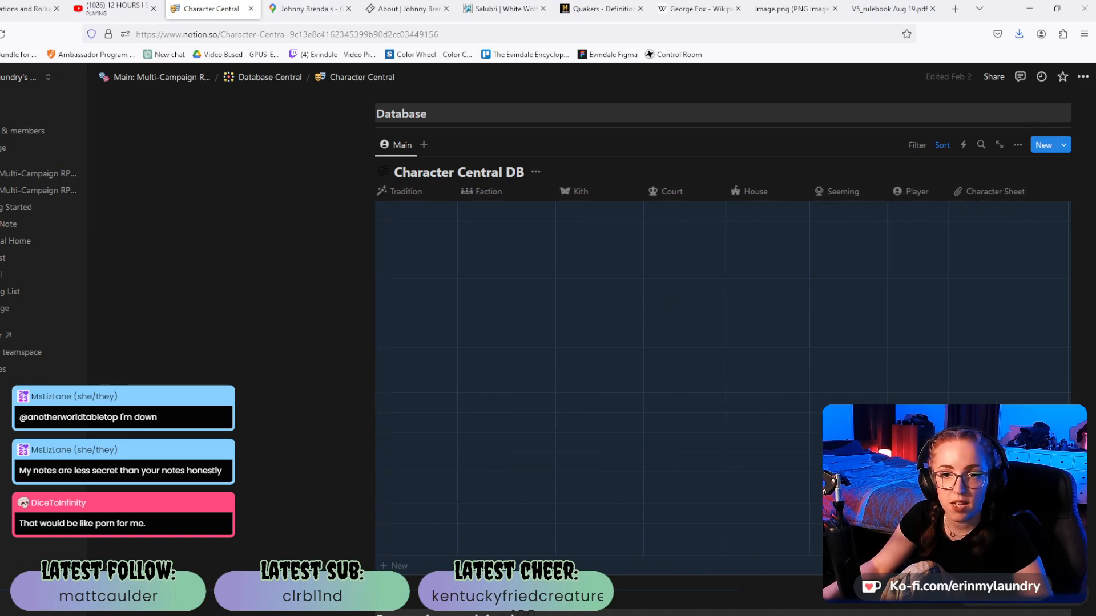
scroll(574, 532, right, 10)
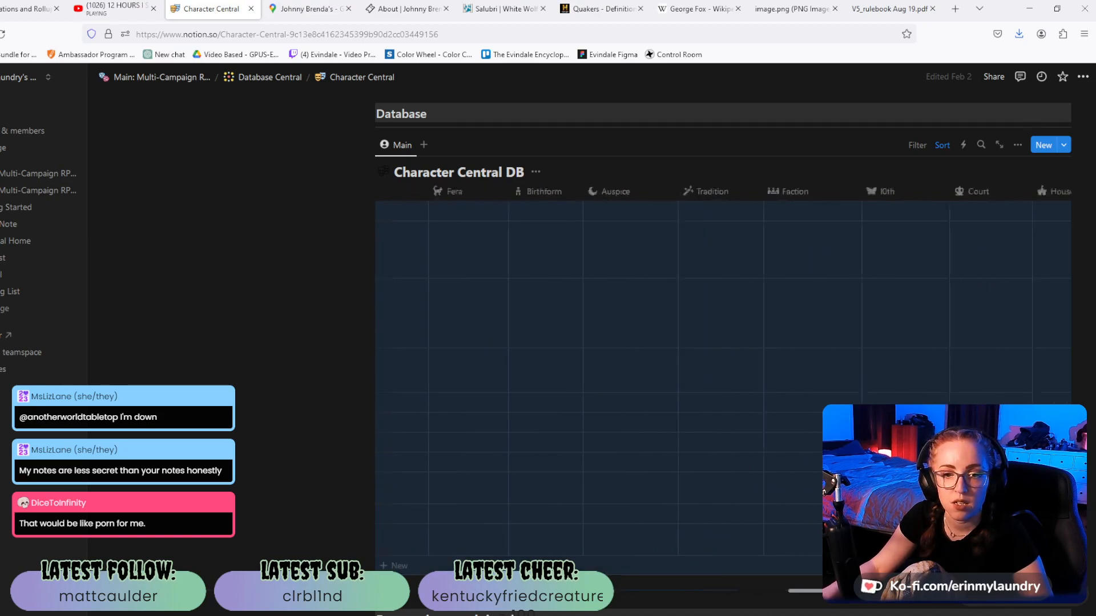
scroll(516, 383, left, 15)
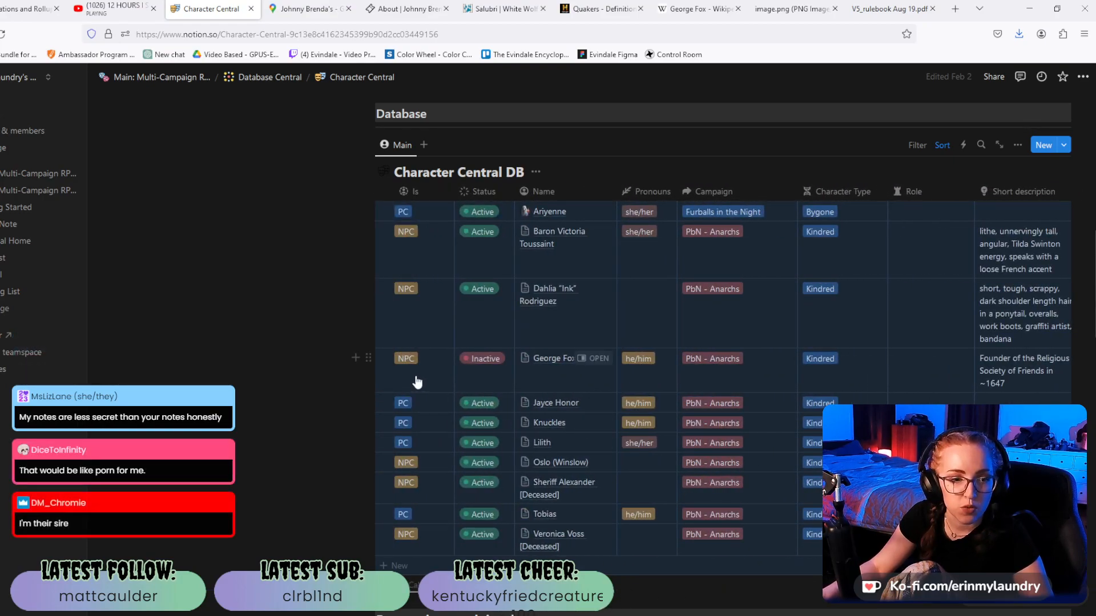
click(594, 358)
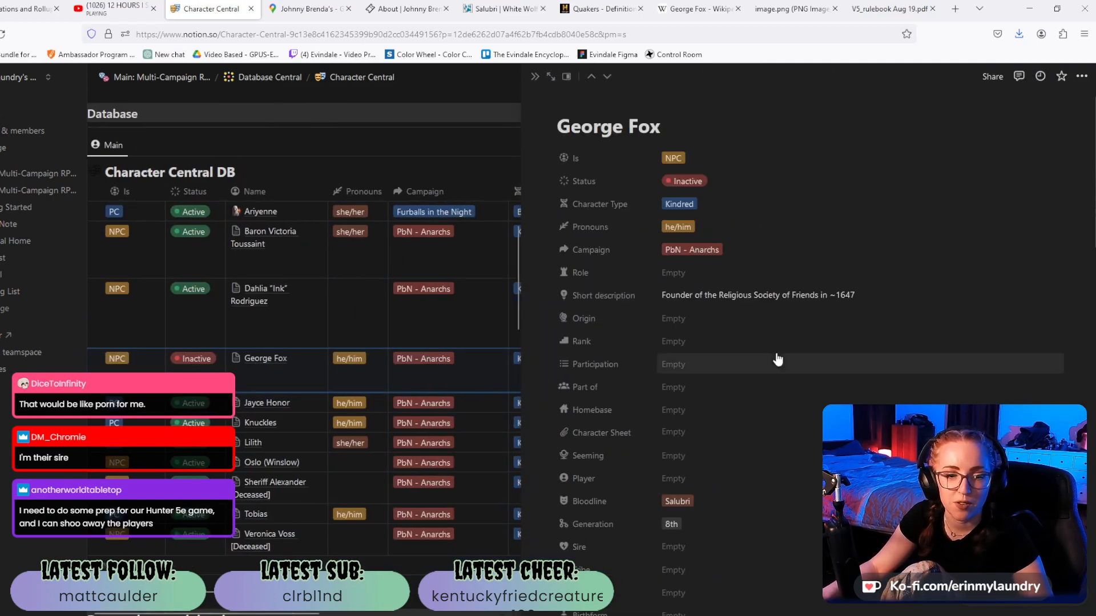
Add a new property of type Files & media to the George Fox entry, keeping the default name.
scroll(777, 345, down, 7)
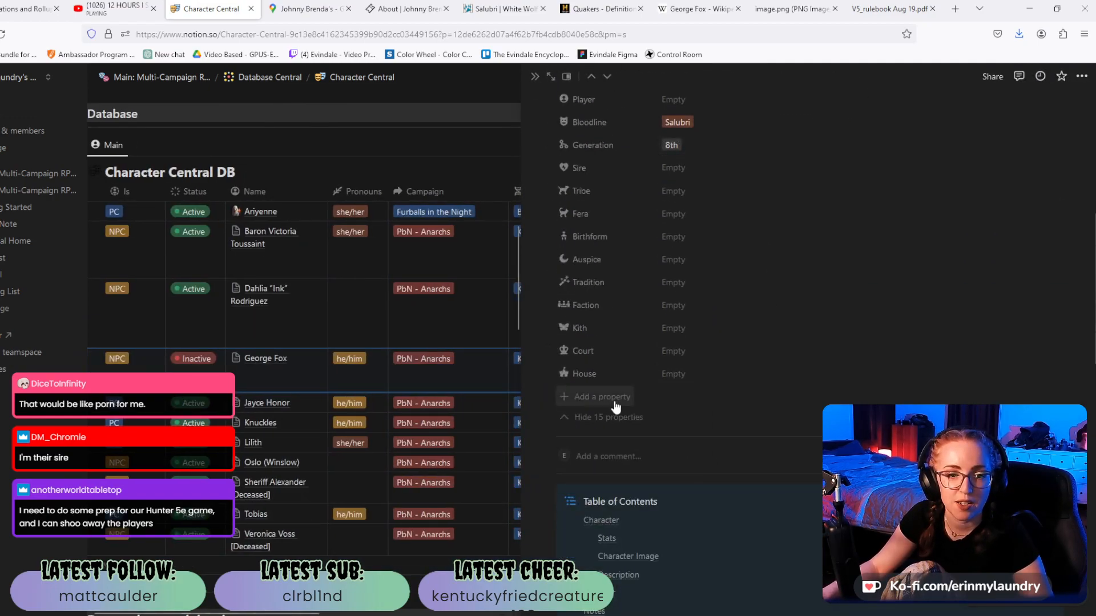
click(568, 397)
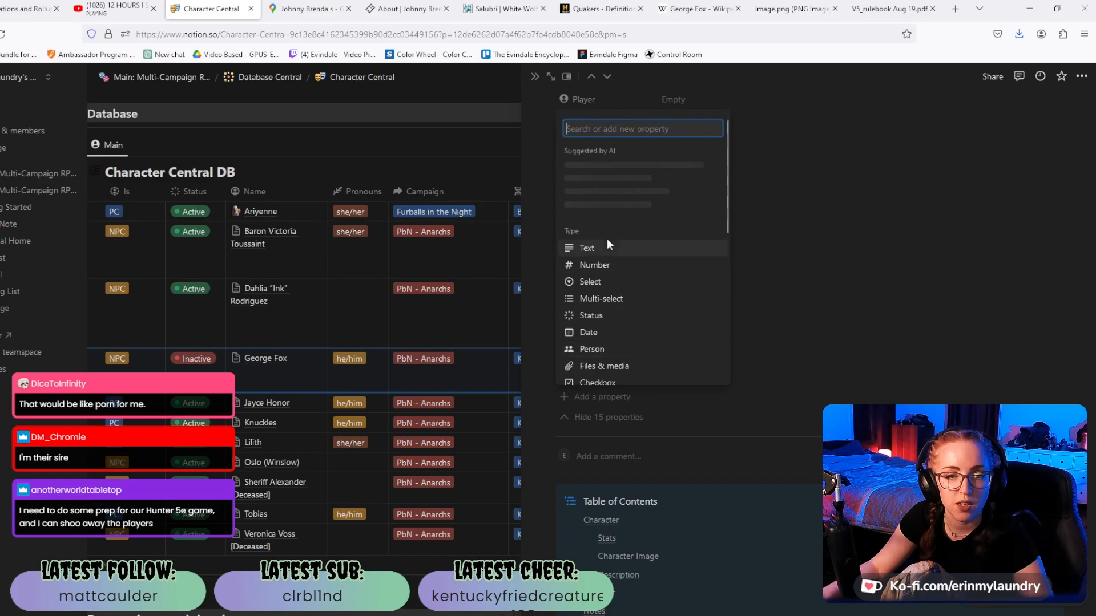
scroll(609, 297, down, 2)
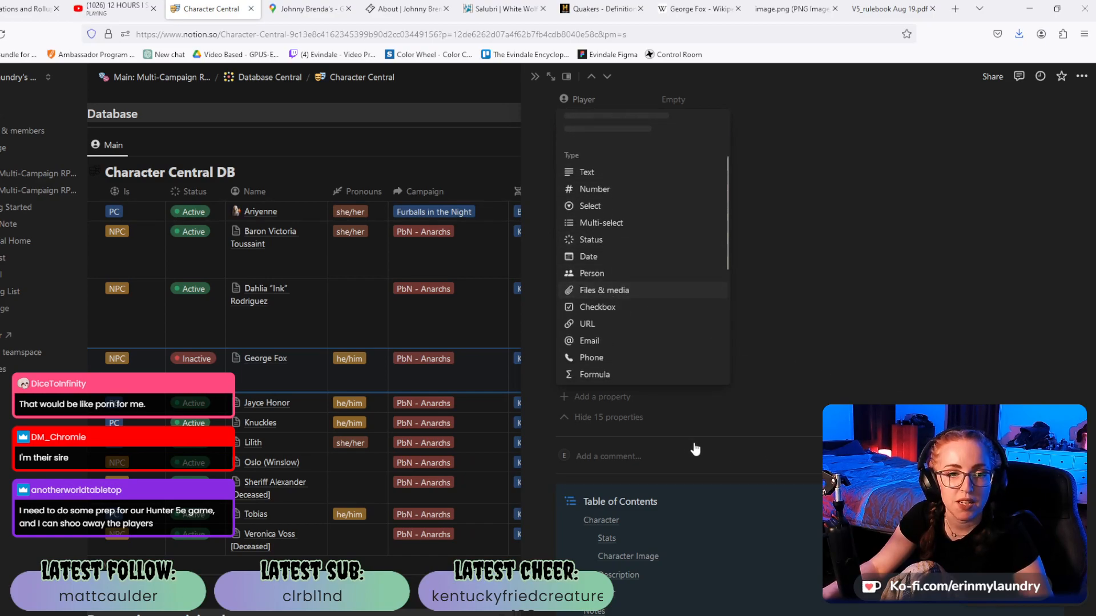
key(Return)
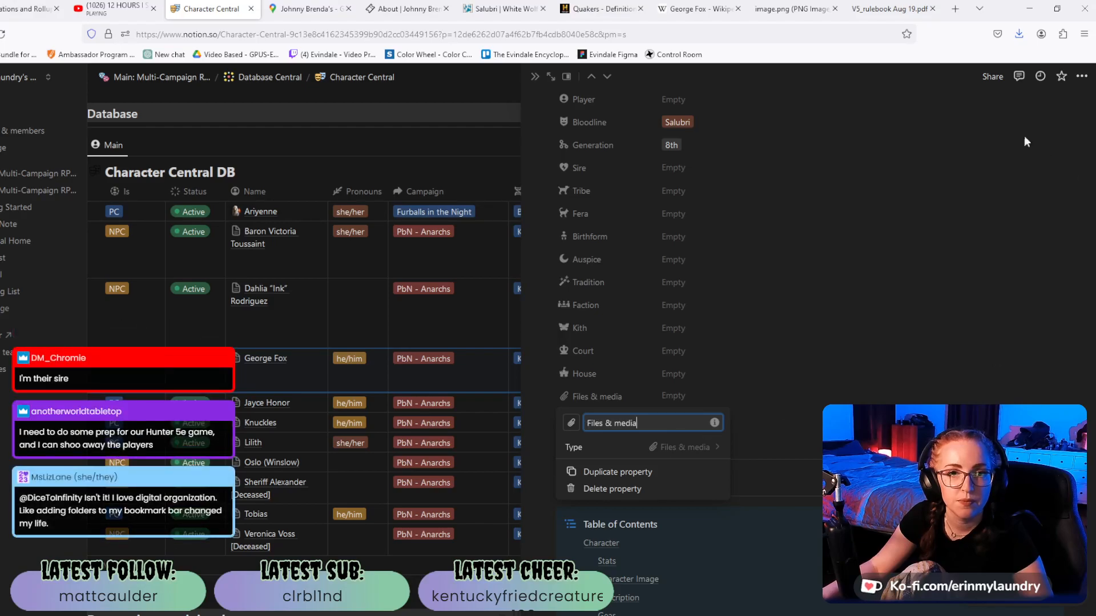
View the edited George Fox portrait with the third eye and upload it to his Files & media property.
click(698, 9)
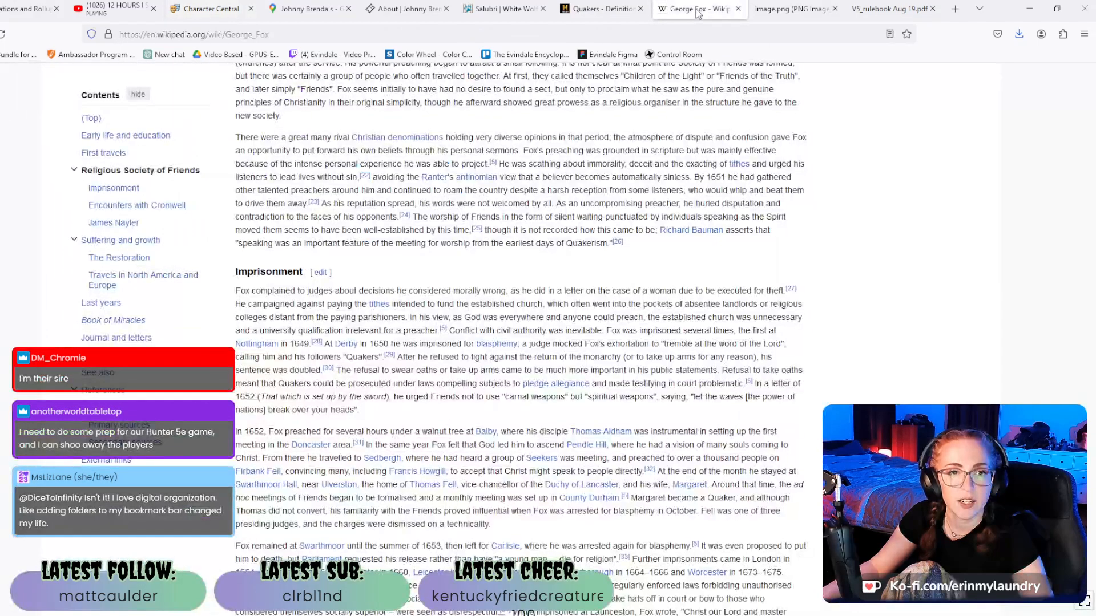
click(790, 9)
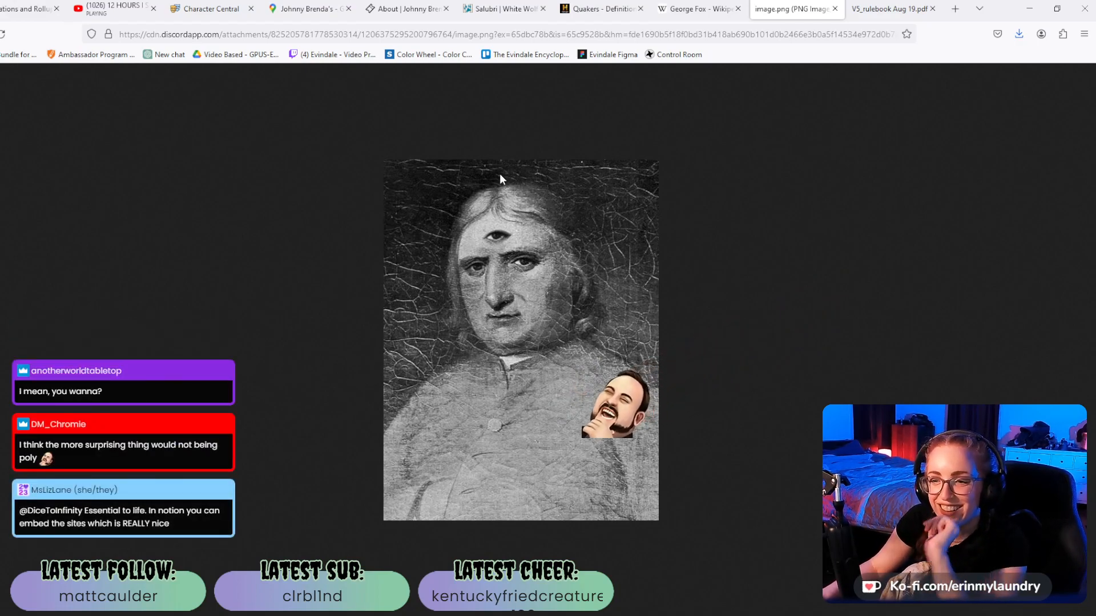
click(211, 9)
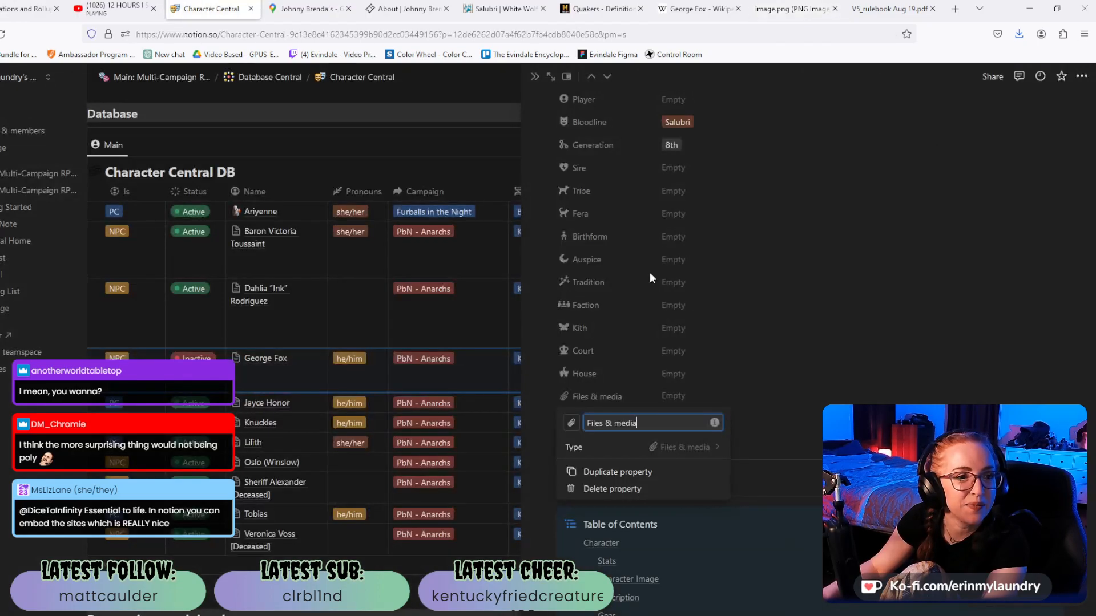
click(827, 394)
click(674, 397)
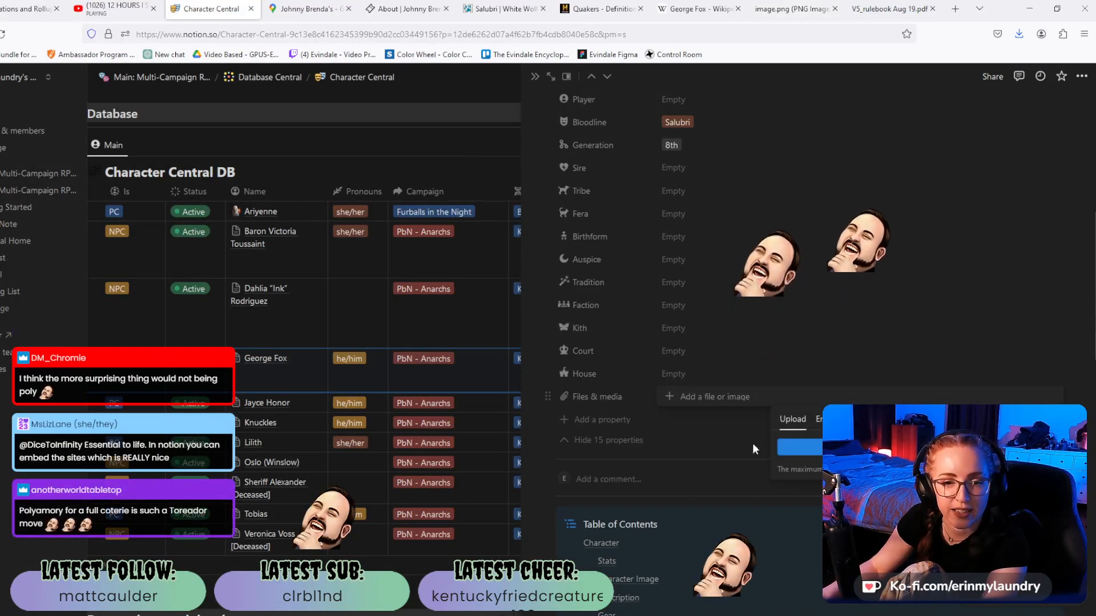
double_click(105, 147)
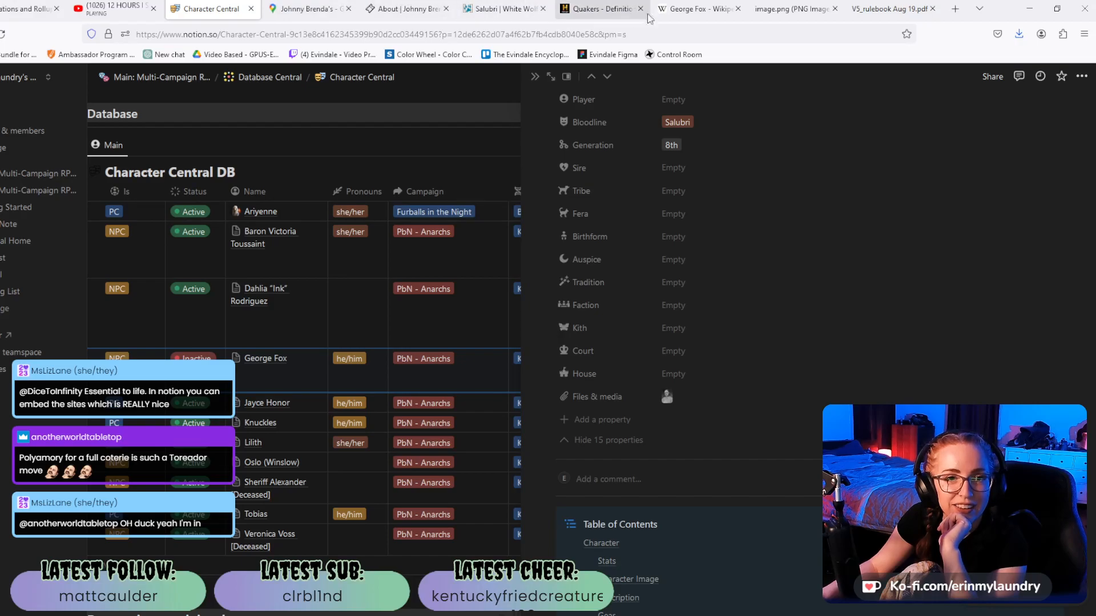
Return to the George Fox article on Wikipedia and look up William Penn from there.
click(698, 9)
key(alt+Left)
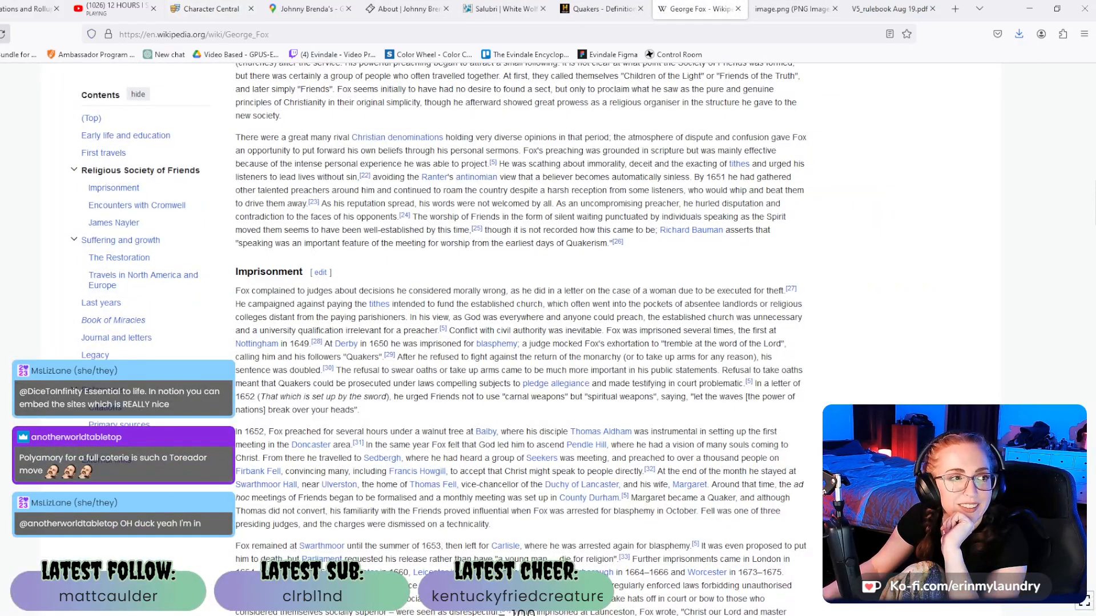
click(734, 241)
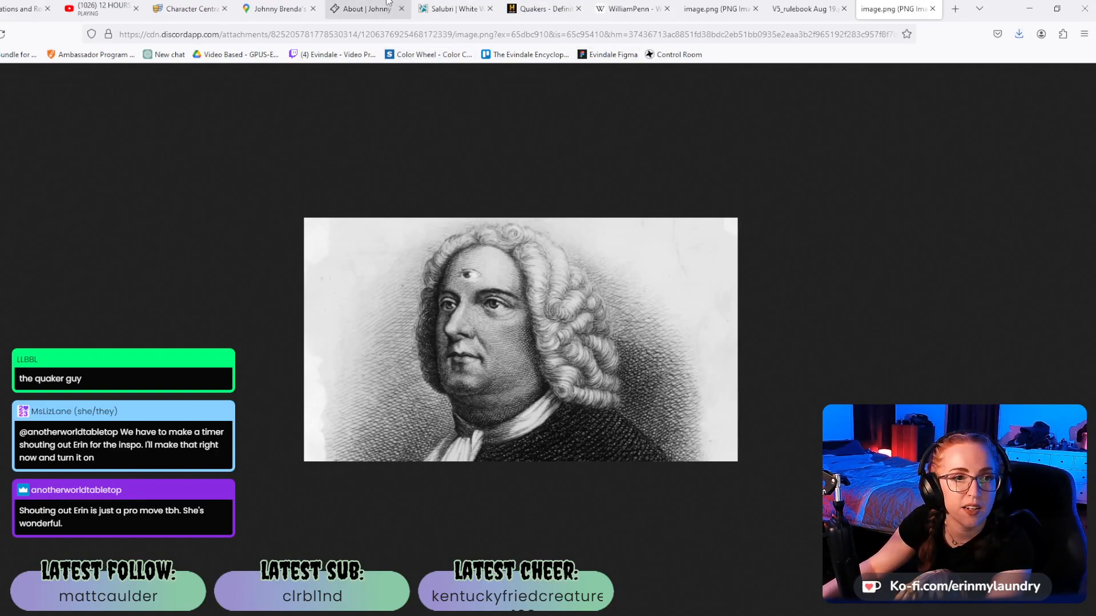
Return to the Character Central DB, add a new character entry and name it William Penn.
click(170, 6)
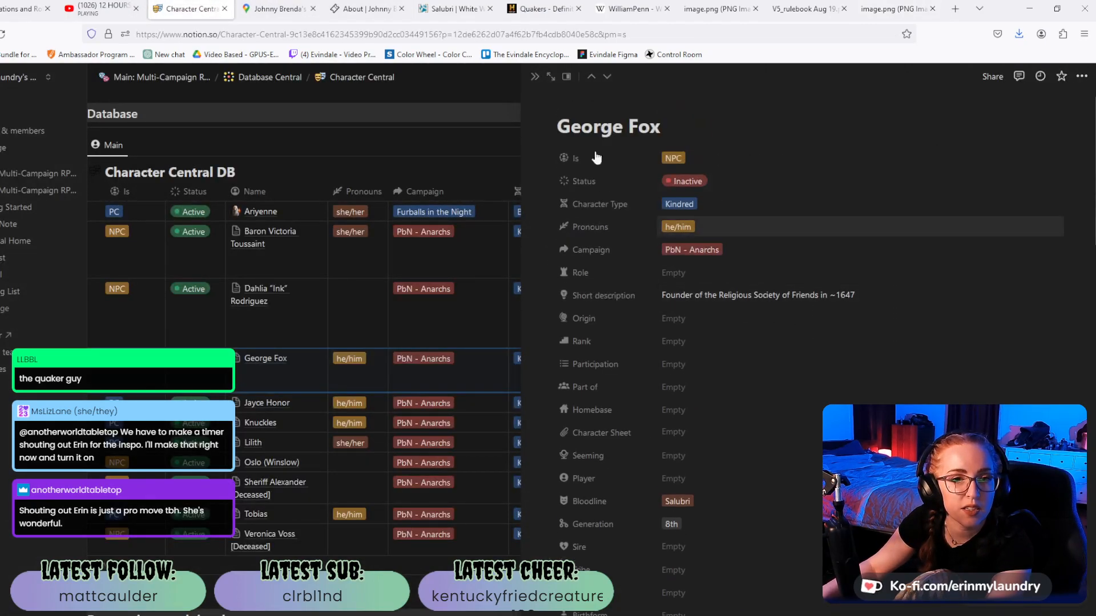
scroll(913, 227, down, 2)
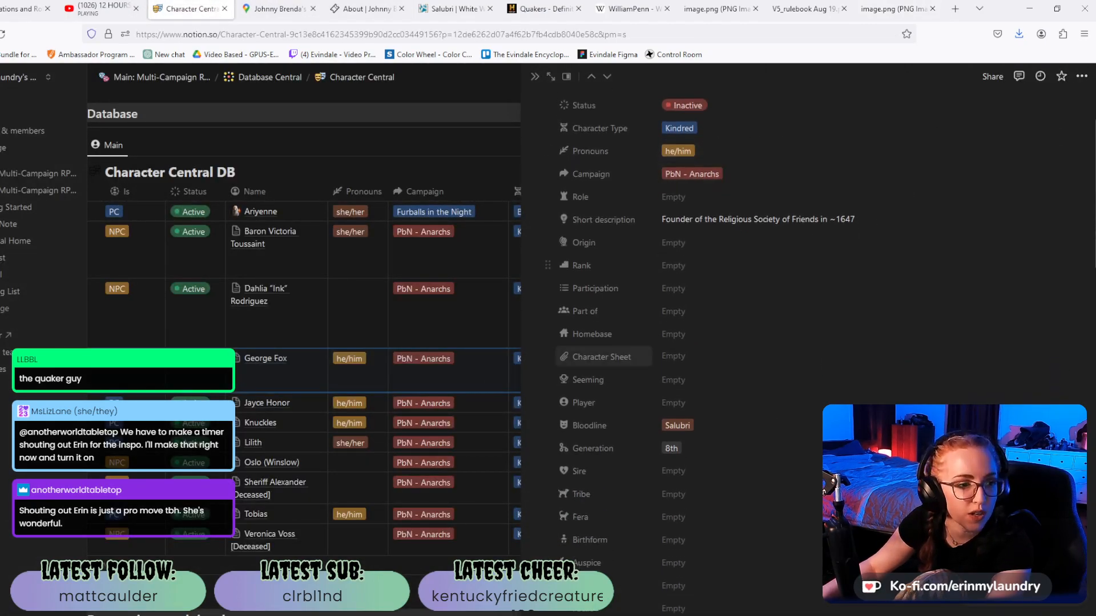
click(127, 388)
key(Escape)
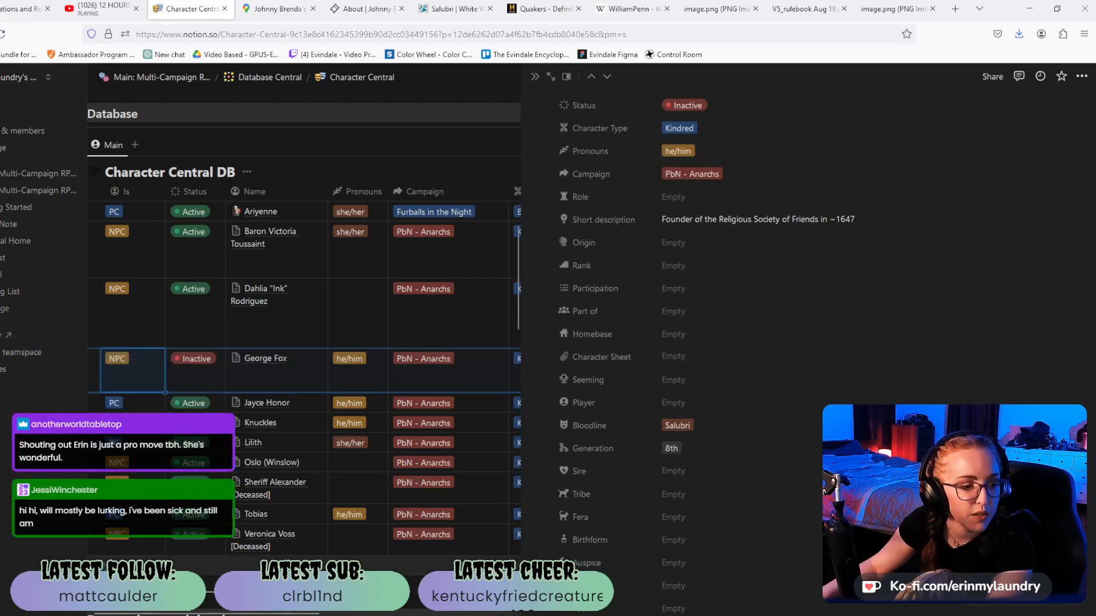
click(211, 575)
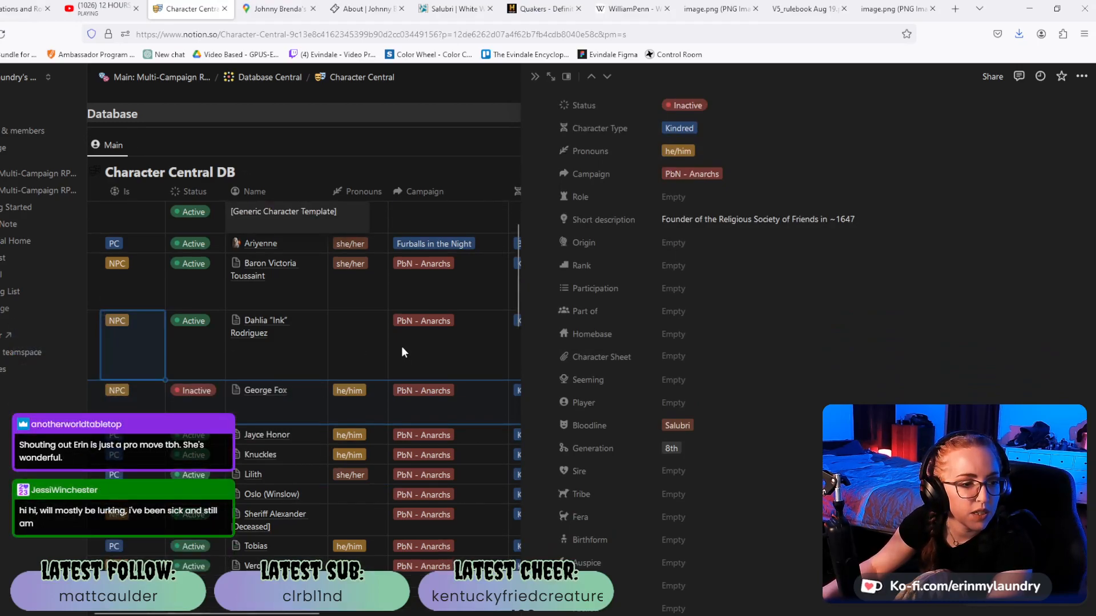
drag(340, 212, 228, 212)
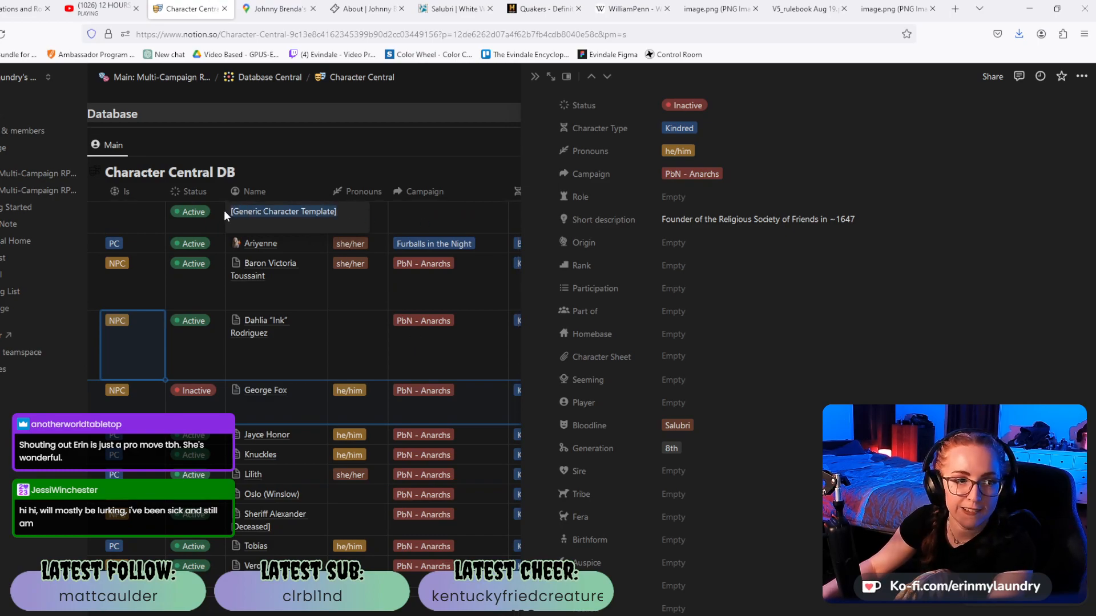
text(William Penn)
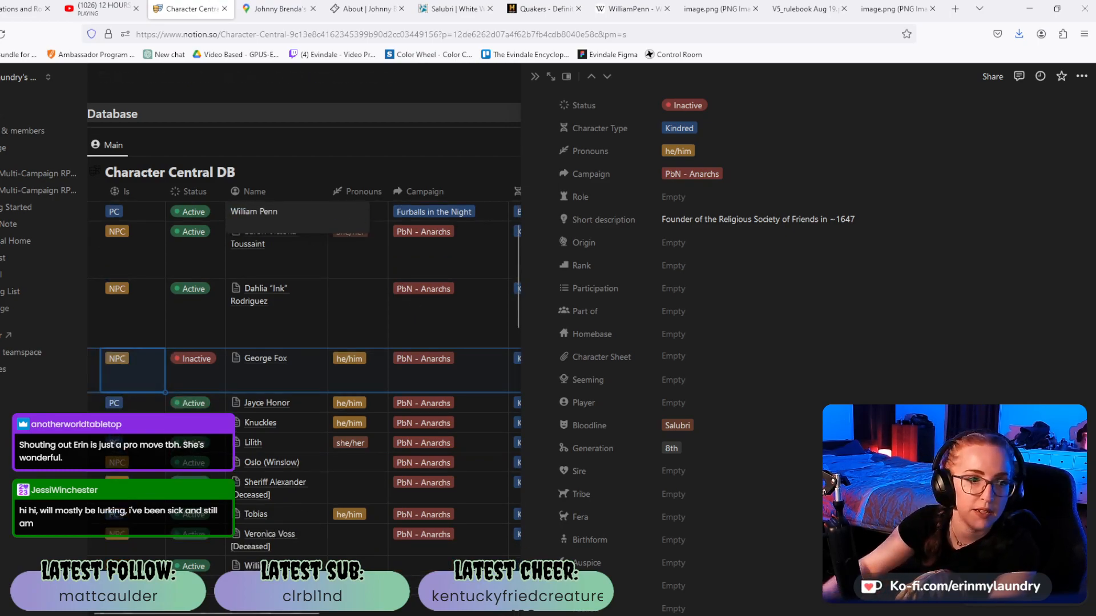
key(Tab)
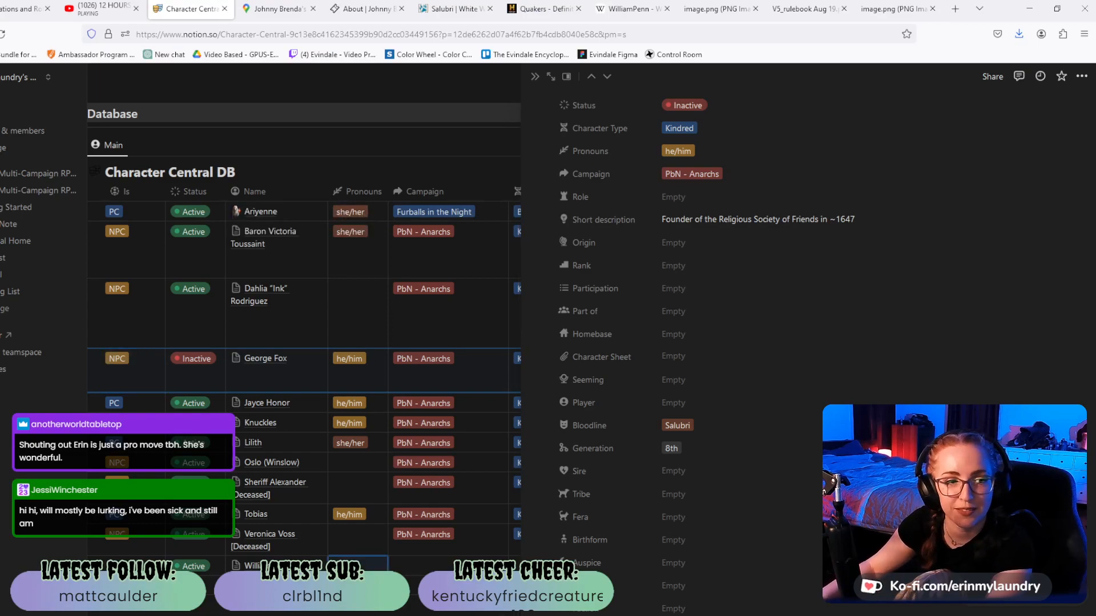
Set William Penn's status to Inactive and mark him as an NPC in the Character Central DB.
click(193, 566)
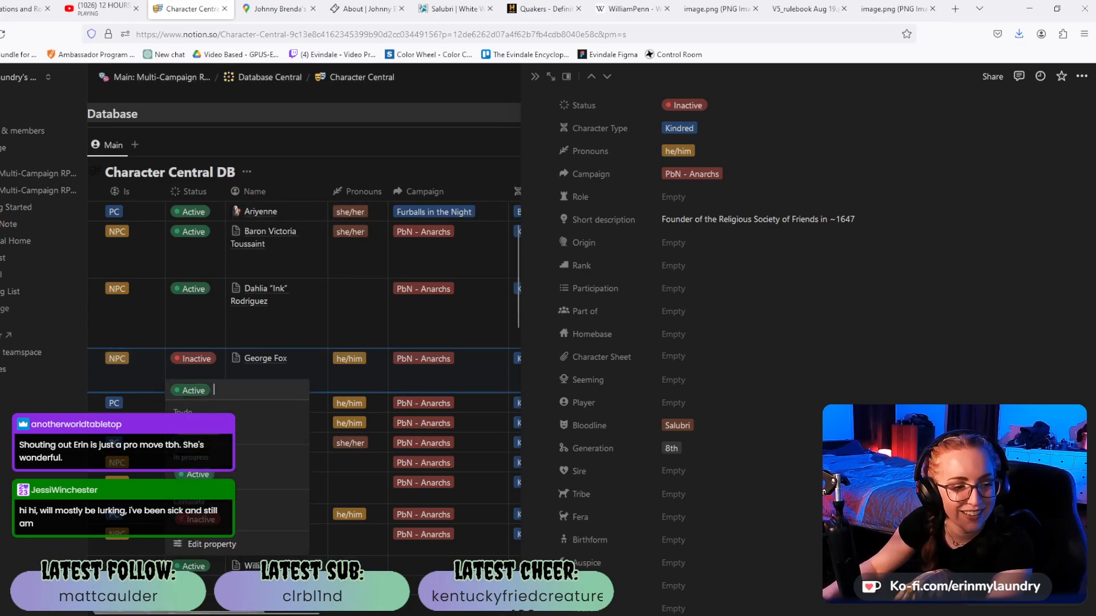
click(190, 523)
click(125, 564)
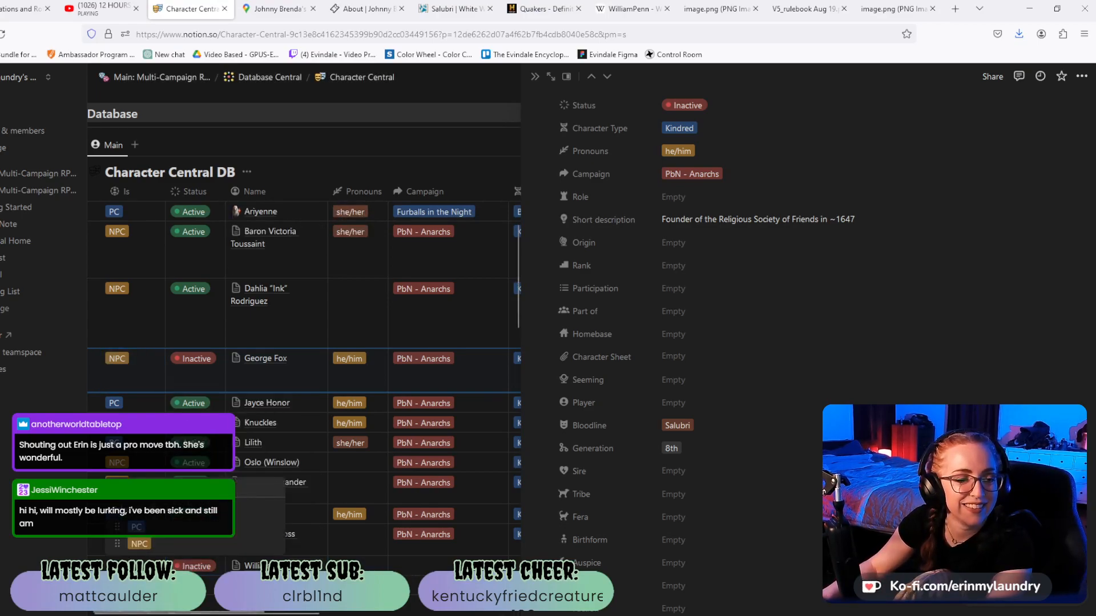
click(131, 549)
Set William Penn's pronouns to he/him and his campaign to PbN - Anarchs.
click(349, 566)
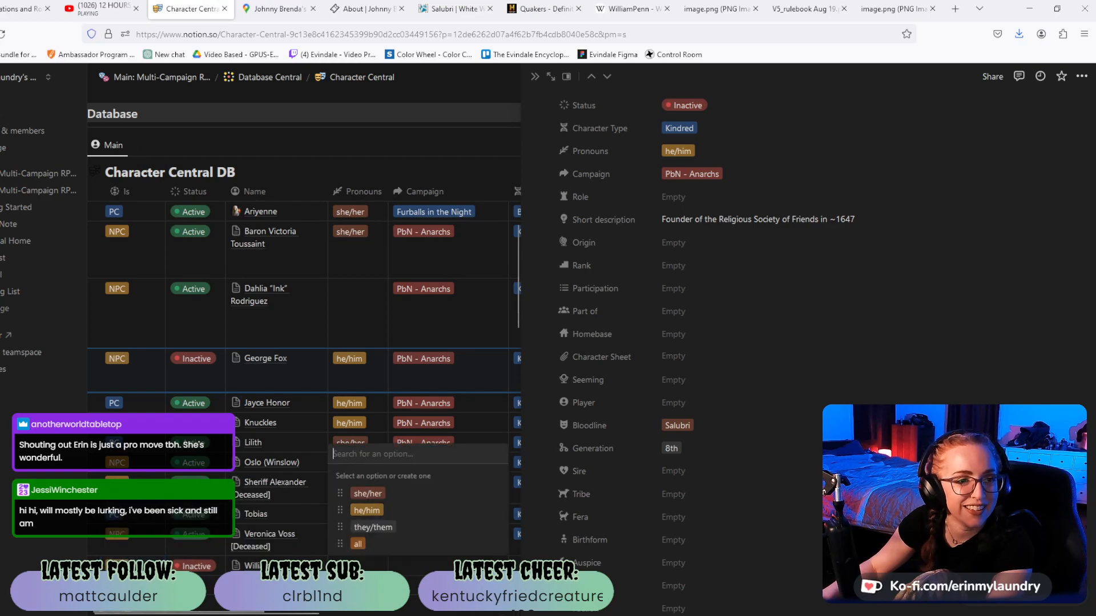
click(366, 511)
click(421, 568)
click(420, 567)
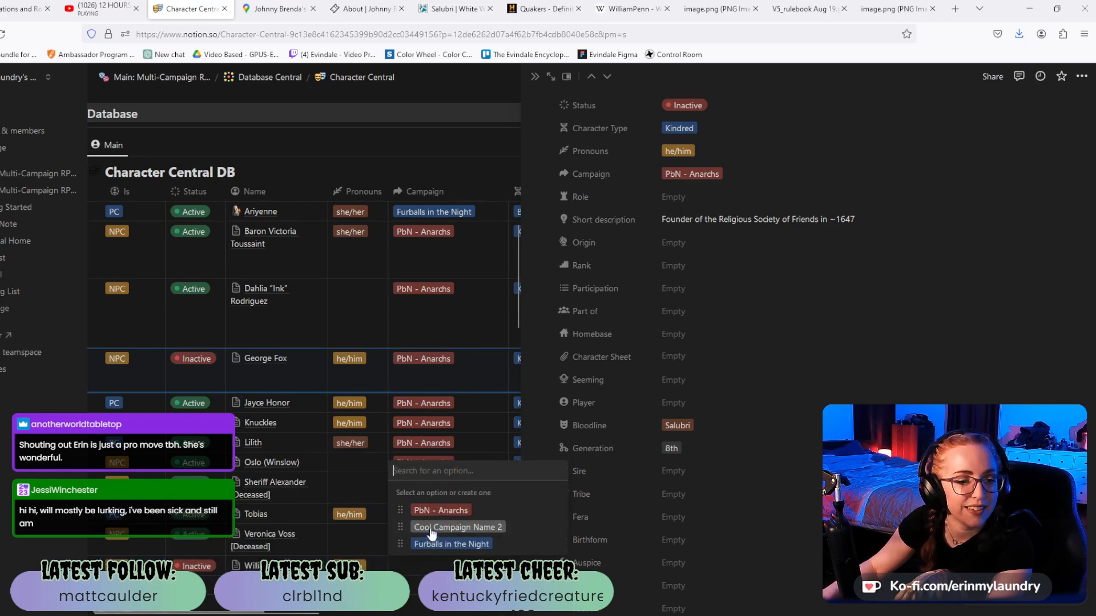
click(441, 510)
Set William Penn's Character Type to Kindred in the database table.
click(306, 615)
drag(305, 615, 461, 614)
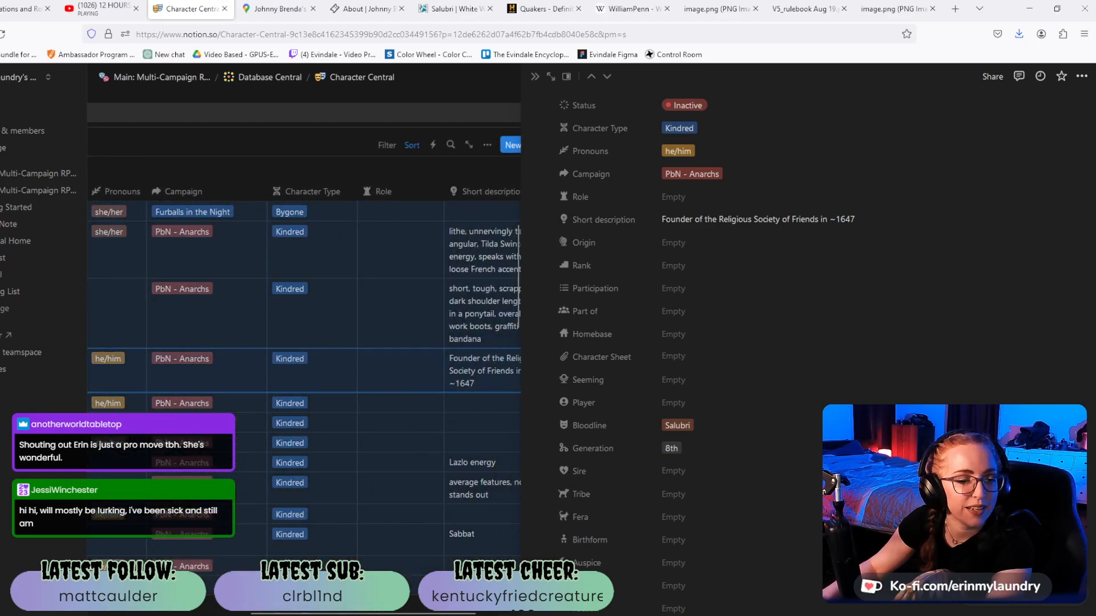
click(311, 559)
click(320, 422)
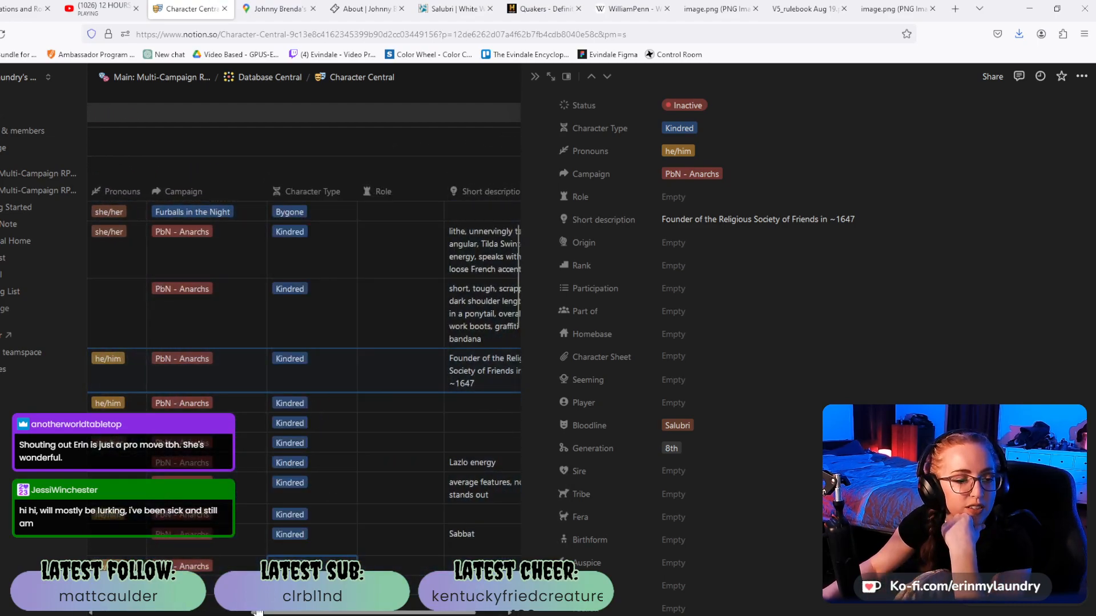
drag(343, 614, 411, 614)
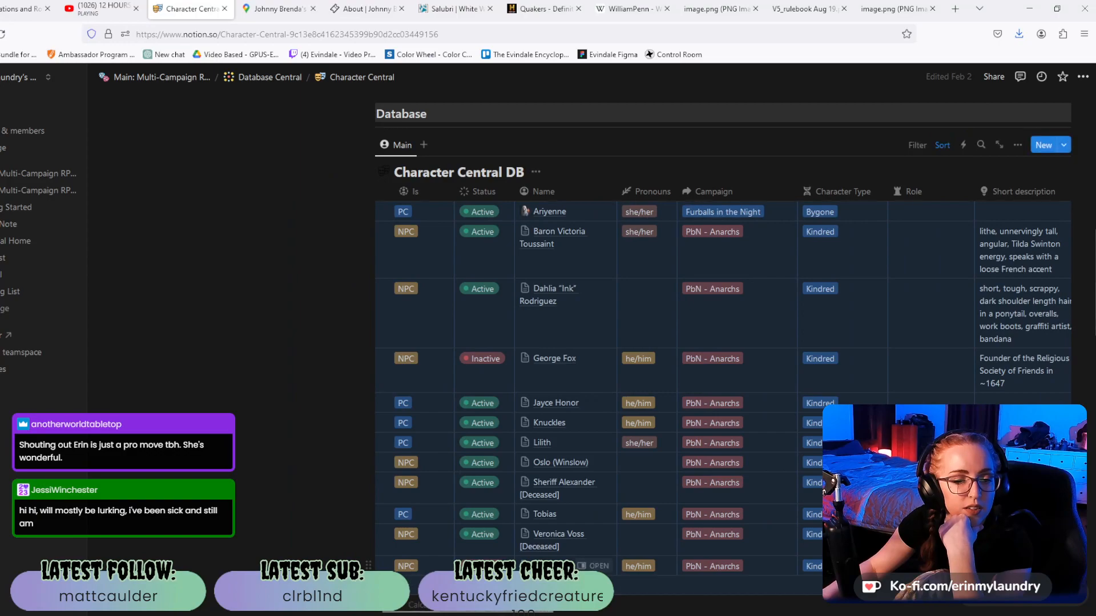
Open William Penn's character page and set his Bloodline to Salubri.
click(599, 567)
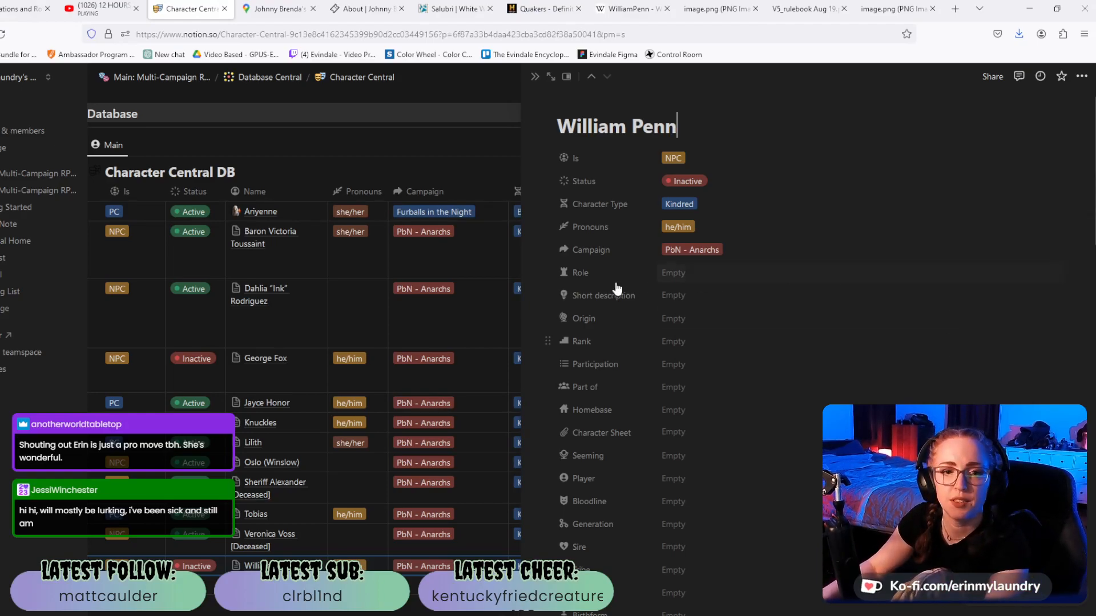
scroll(713, 275, down, 4)
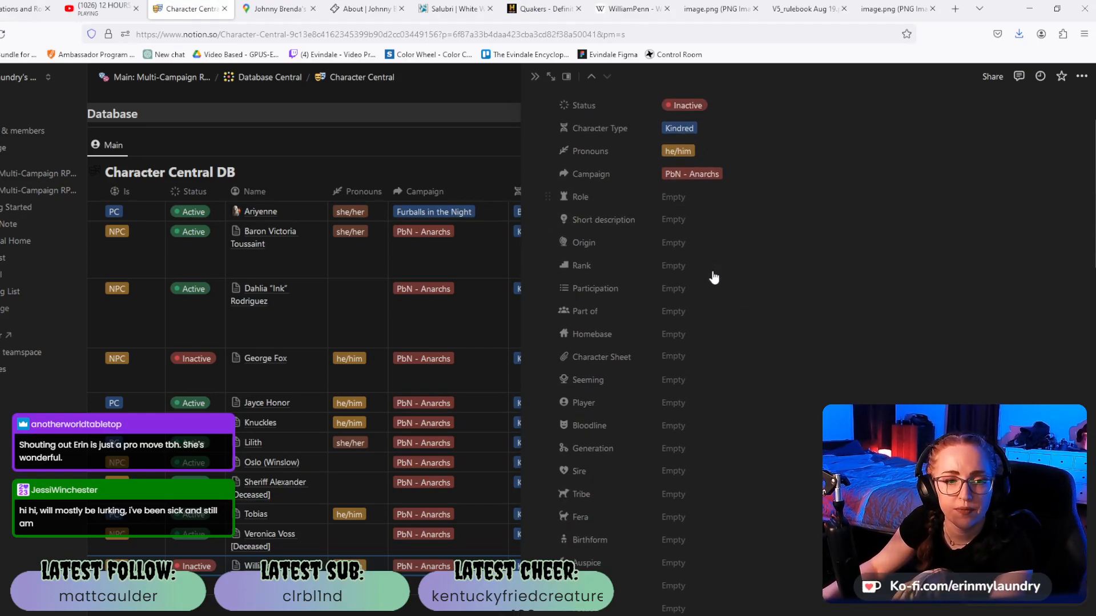
click(678, 275)
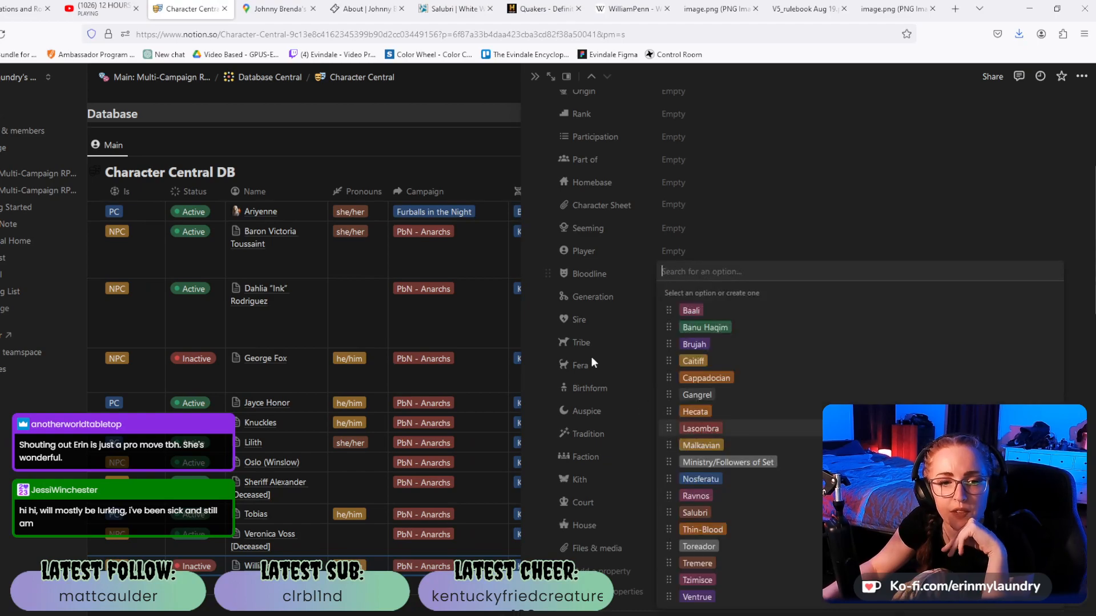
click(703, 516)
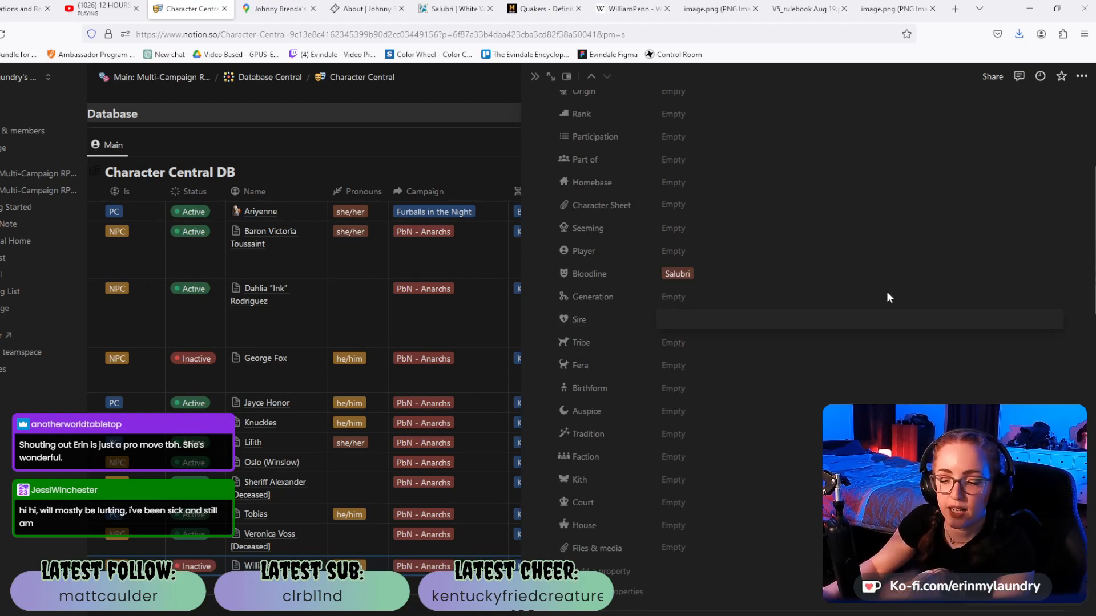
Enter George Fox as William Penn's Sire, leaving his Tribe empty.
text(George Fox)
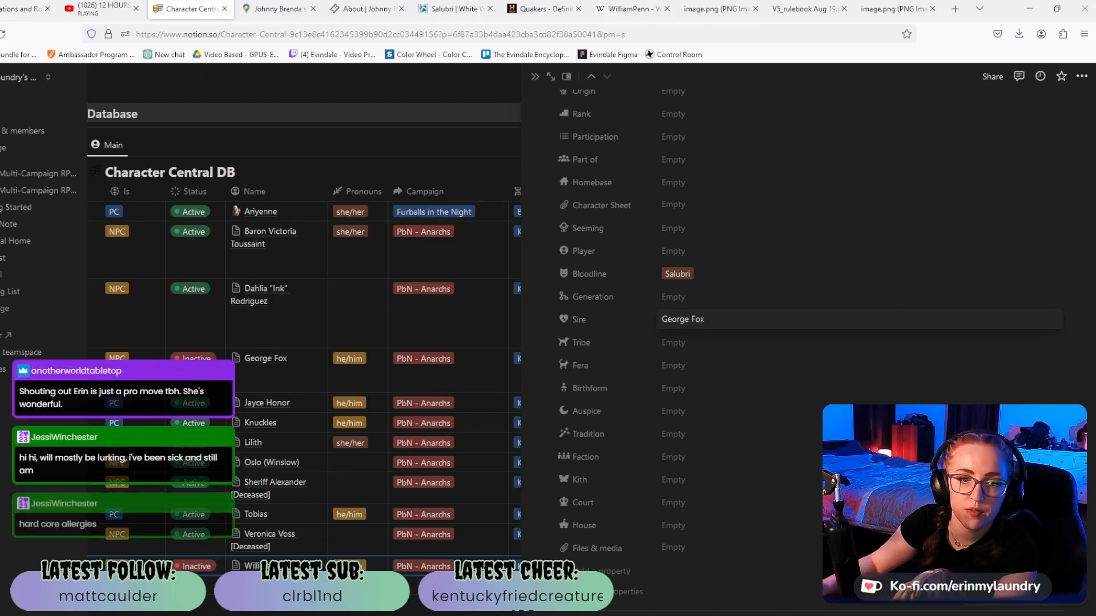
click(877, 347)
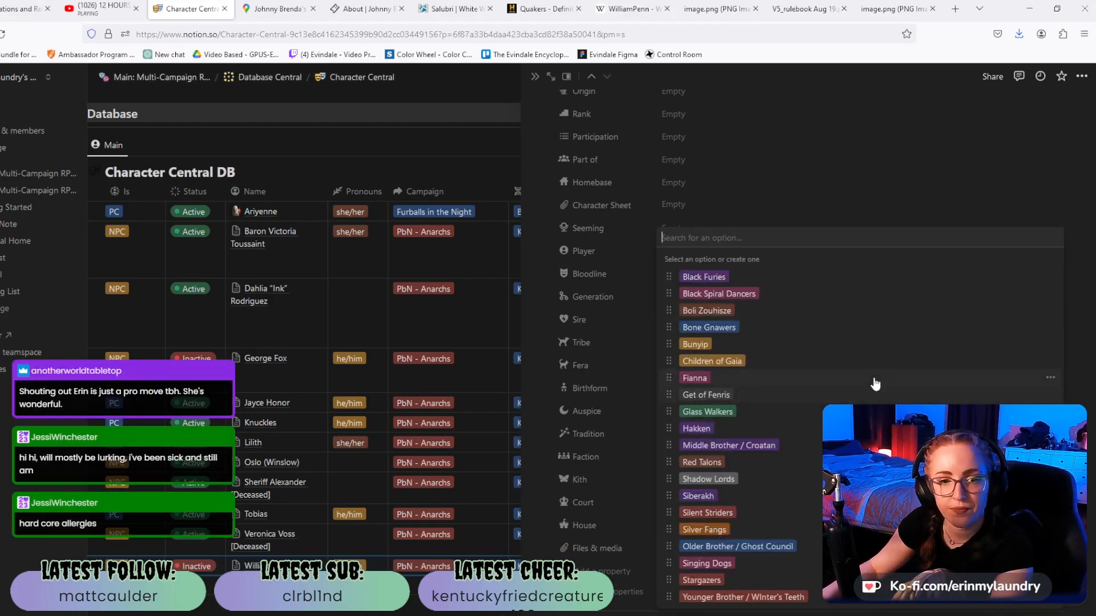
click(858, 201)
Upload a portrait image to William Penn's Files & media property.
scroll(890, 313, down, 2)
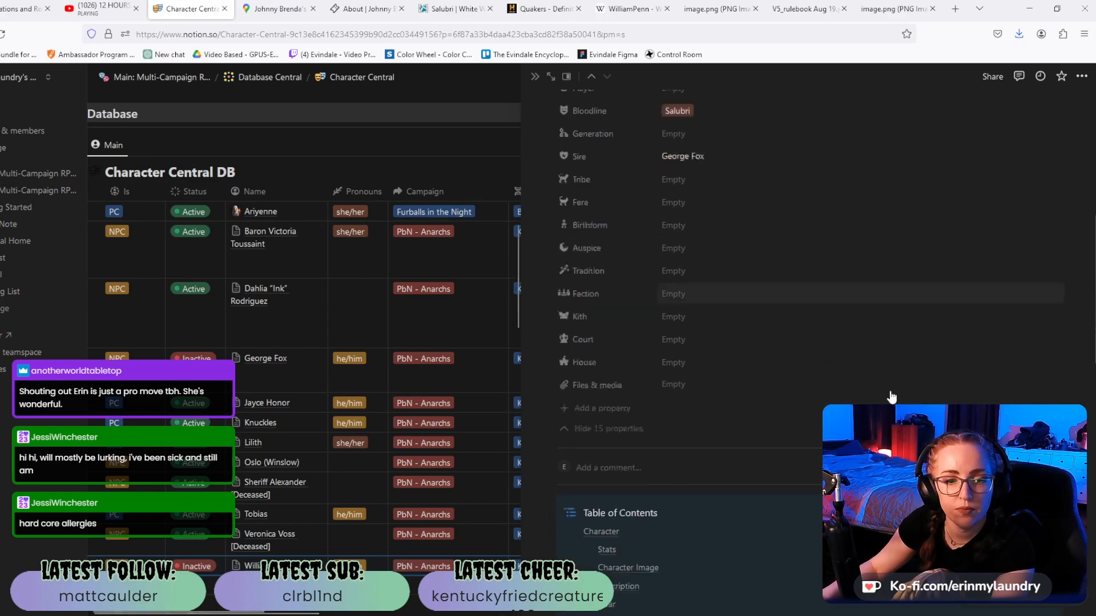
scroll(891, 397, down, 2)
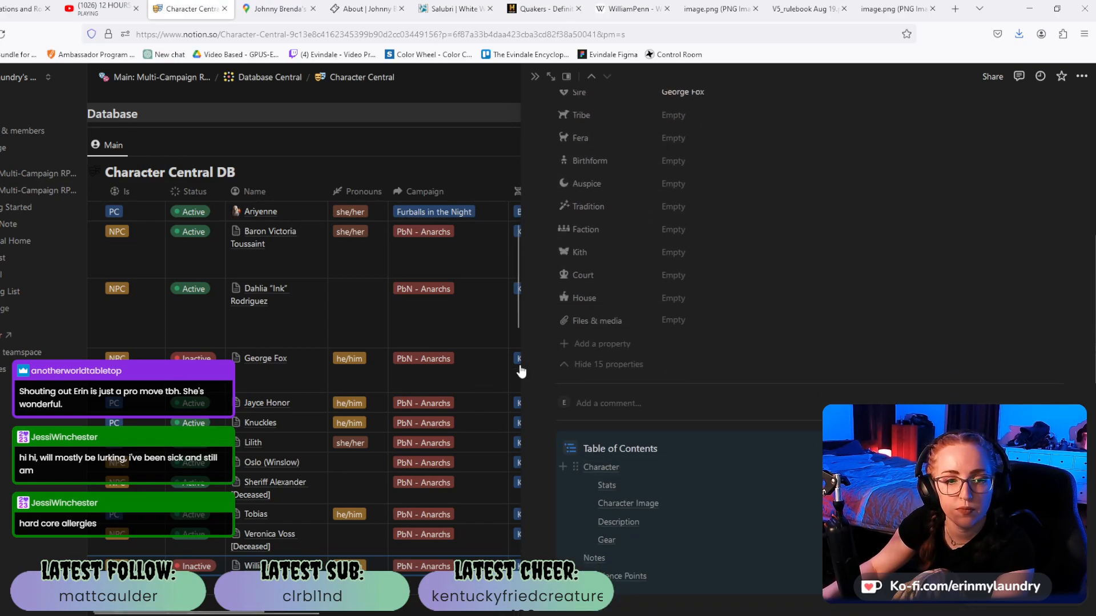
click(692, 327)
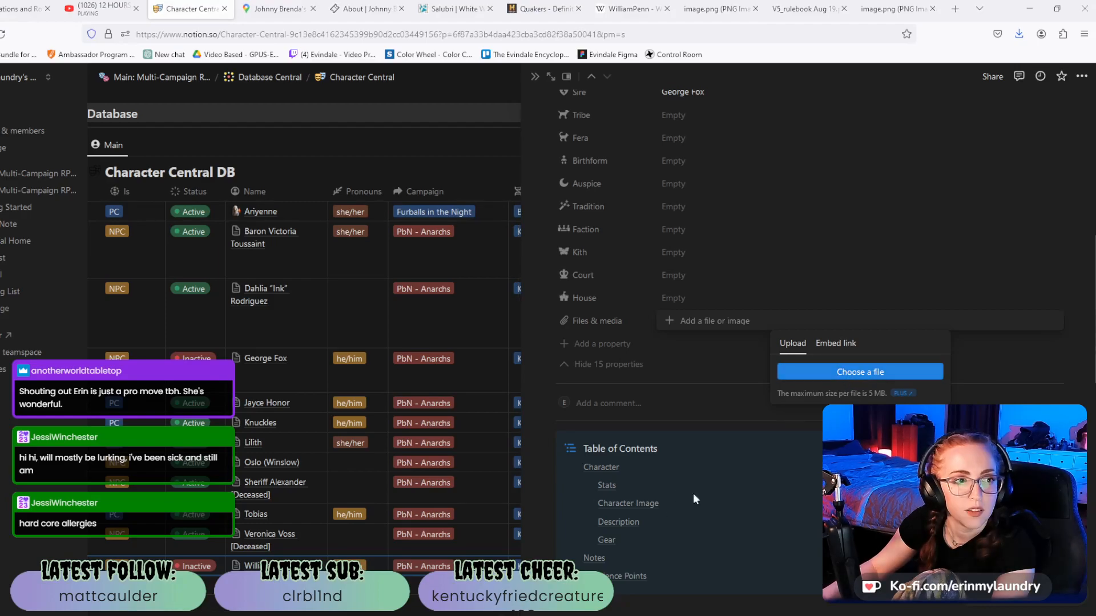
click(849, 372)
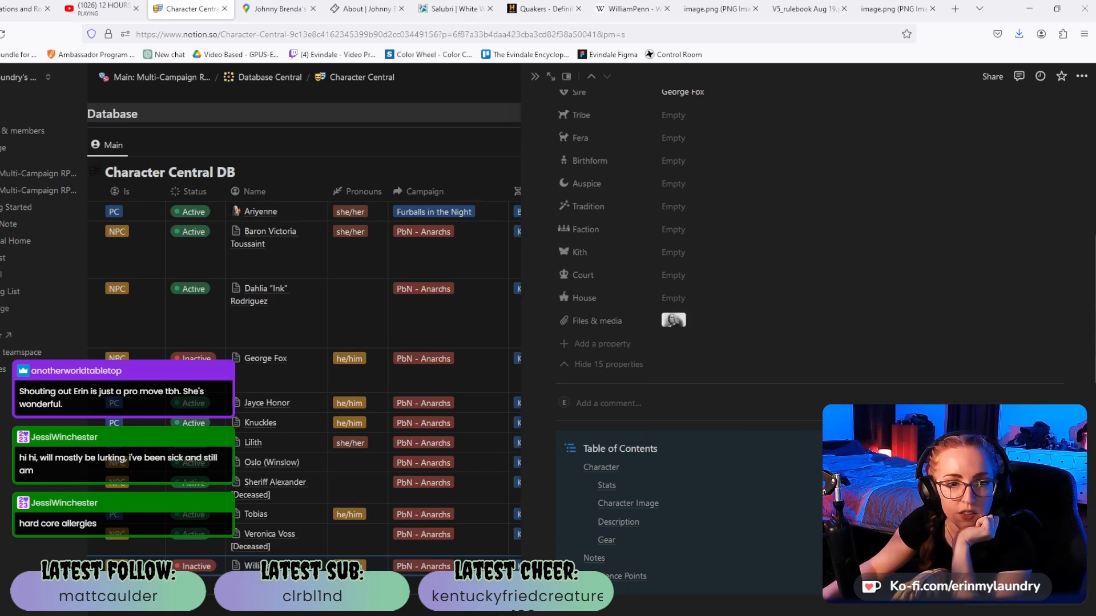
scroll(795, 336, up, 3)
Return to Wikipedia, close the enlarged William Penn portrait and read the article's introduction and infobox.
click(640, 10)
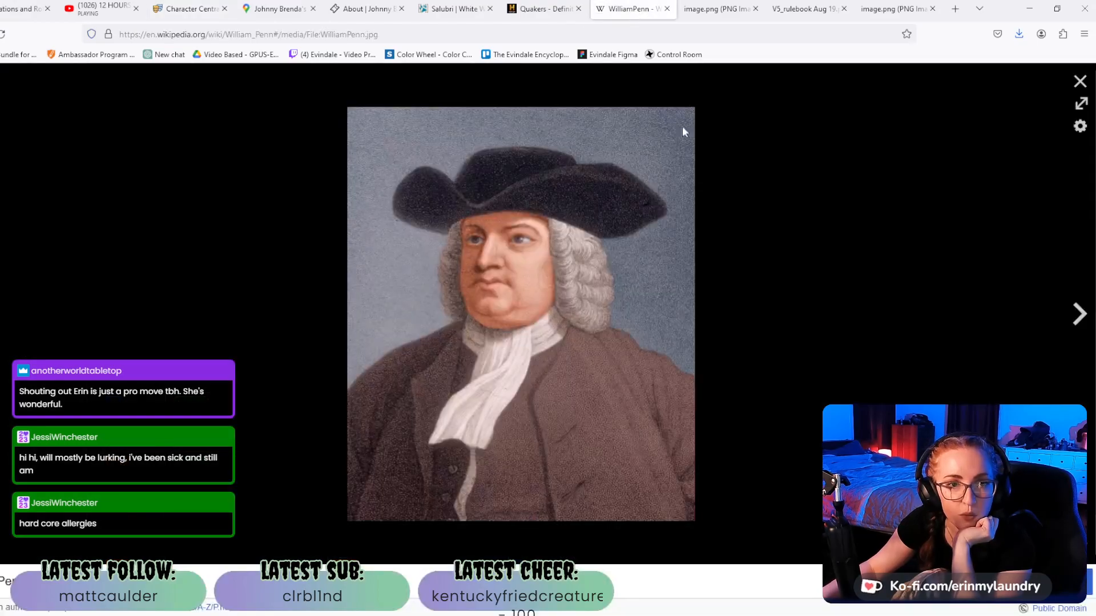
click(1081, 80)
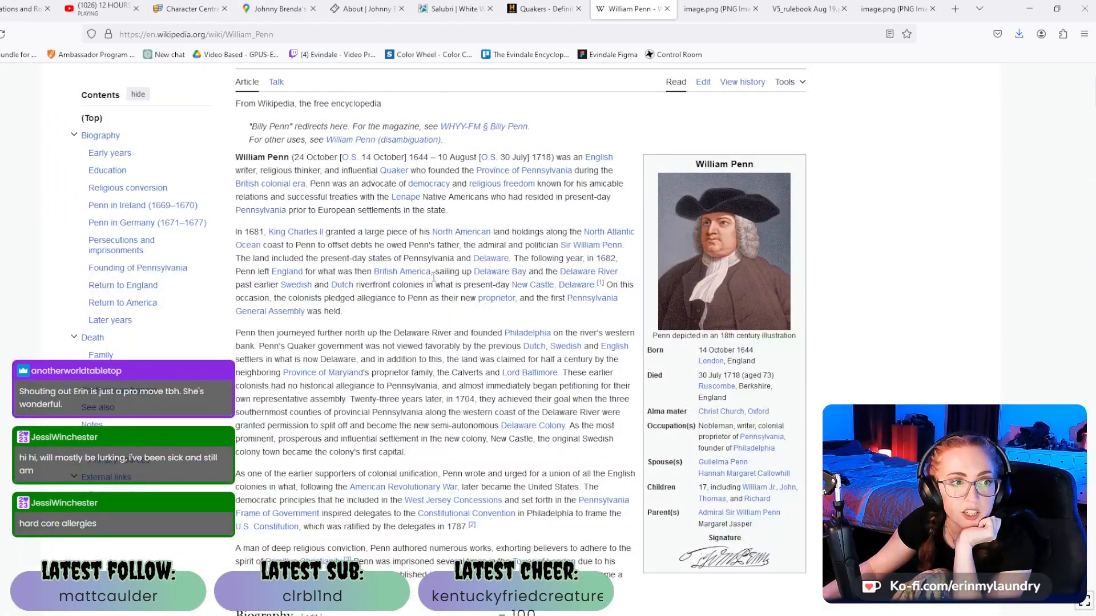
mouse_move(594, 288)
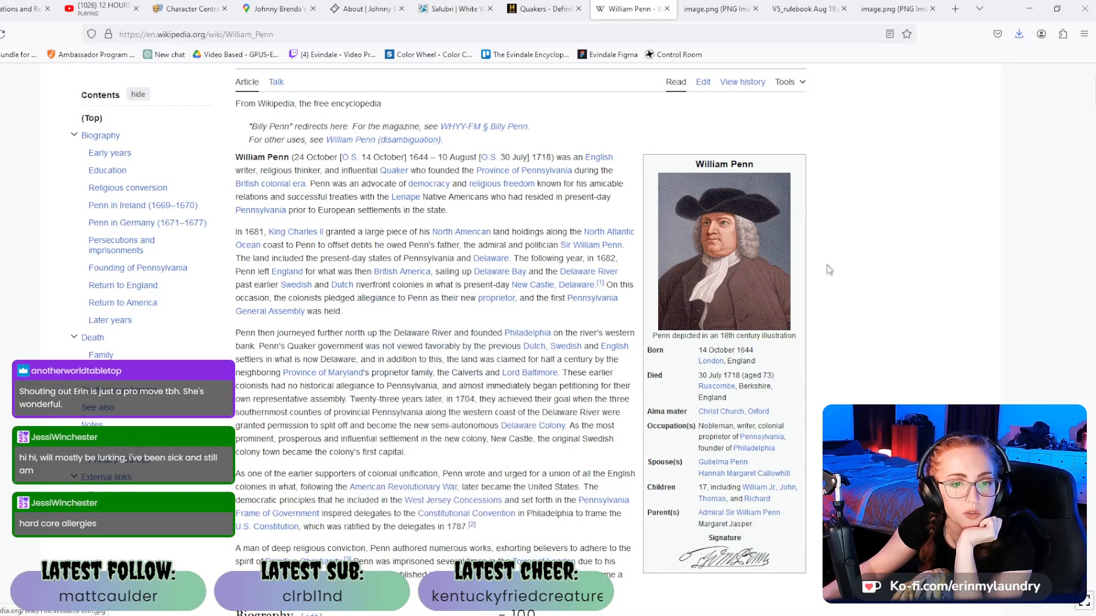
scroll(899, 286, down, 3)
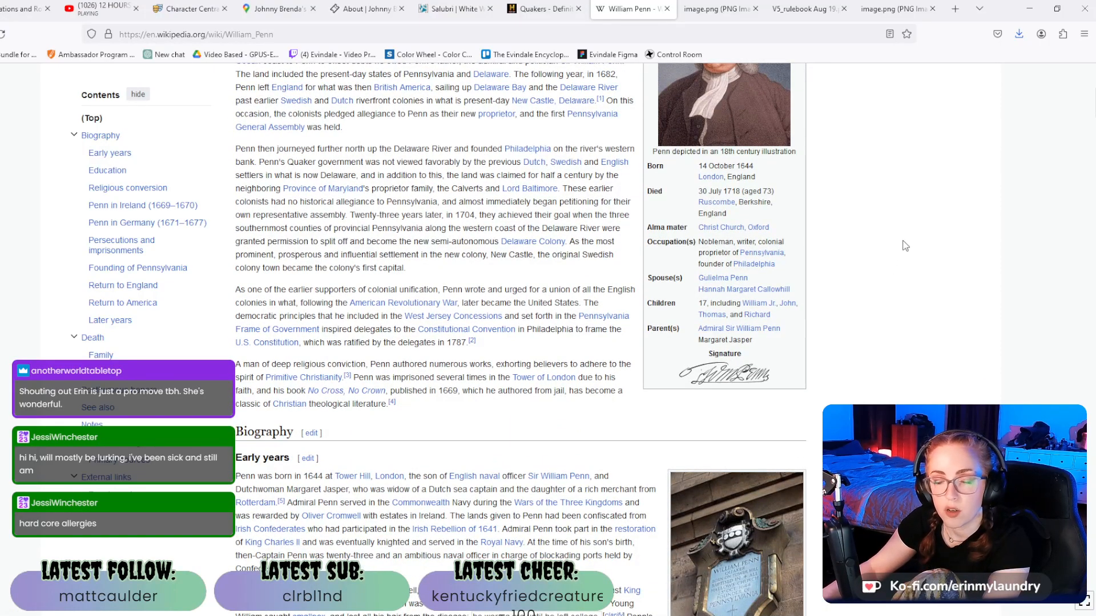
Return to William Penn's page in Notion and set his Short description to "founder of Philadelphia".
click(191, 9)
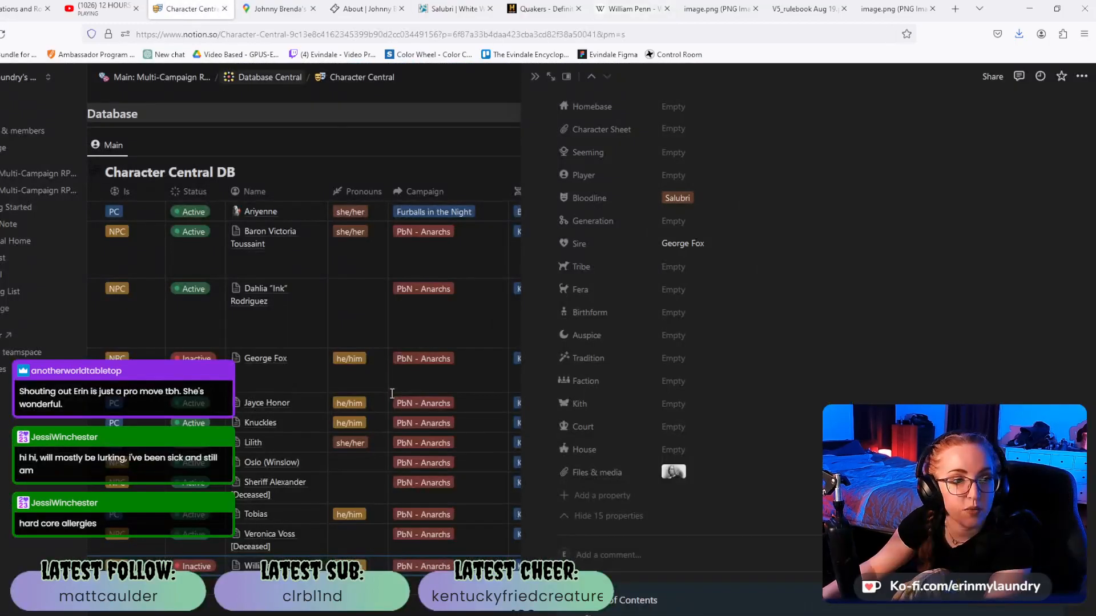
scroll(655, 445, up, 5)
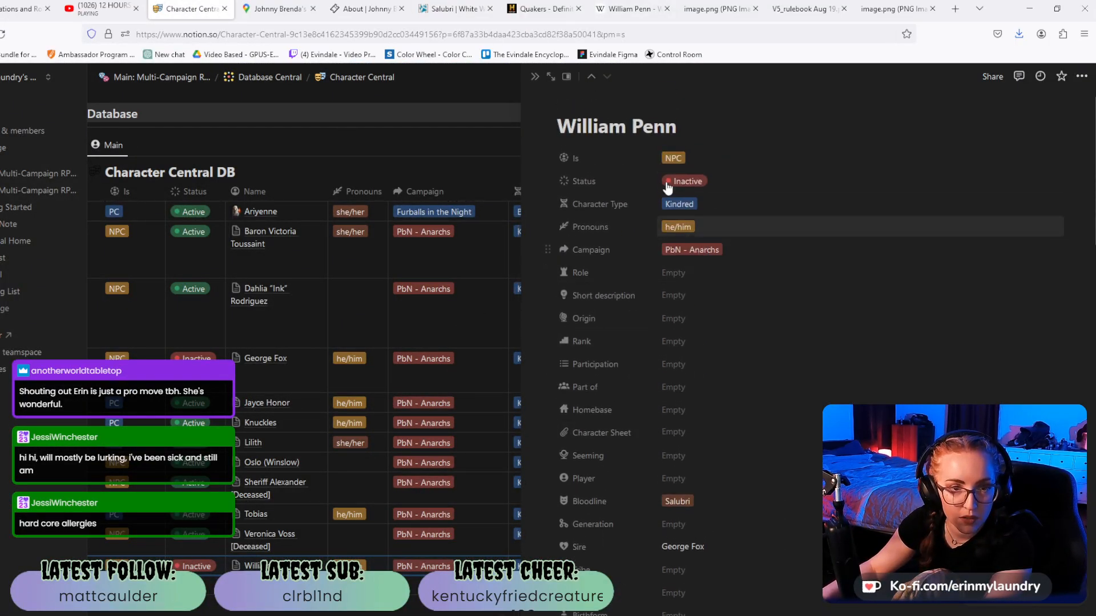
scroll(664, 183, down, 1)
click(682, 222)
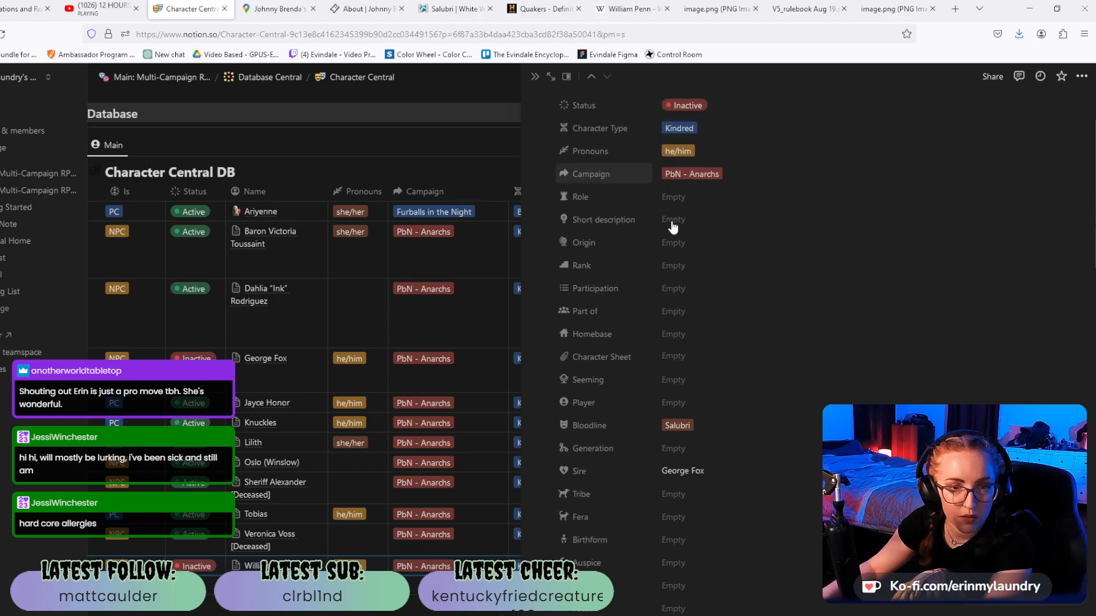
text(founder of Philadelphia)
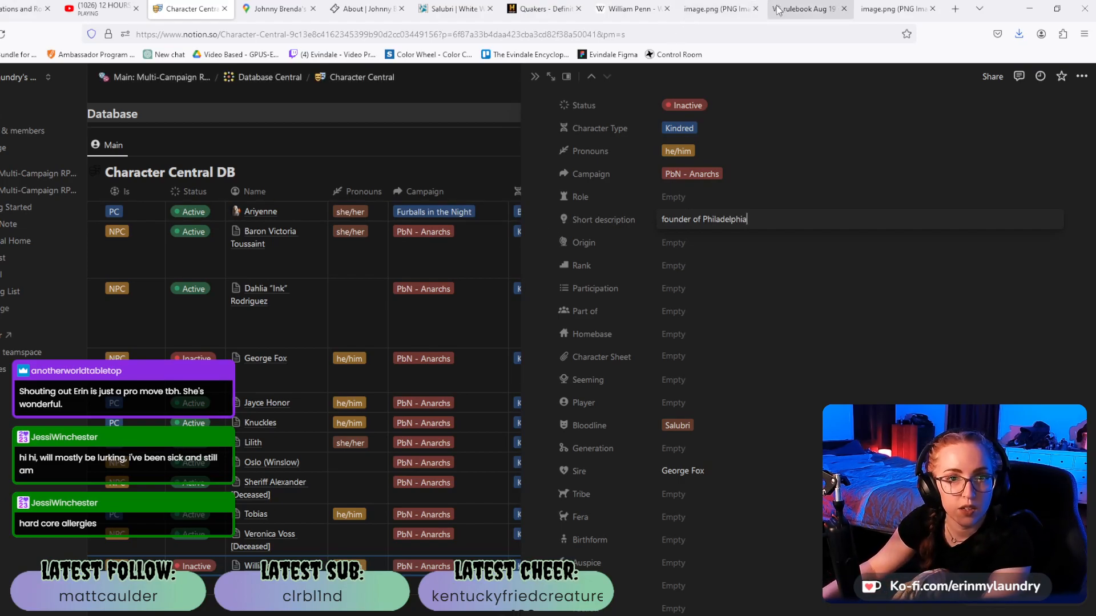
Go back to Wikipedia, search for "eastern state" and open the Eastern State Penitentiary article.
click(627, 8)
scroll(343, 171, up, 5)
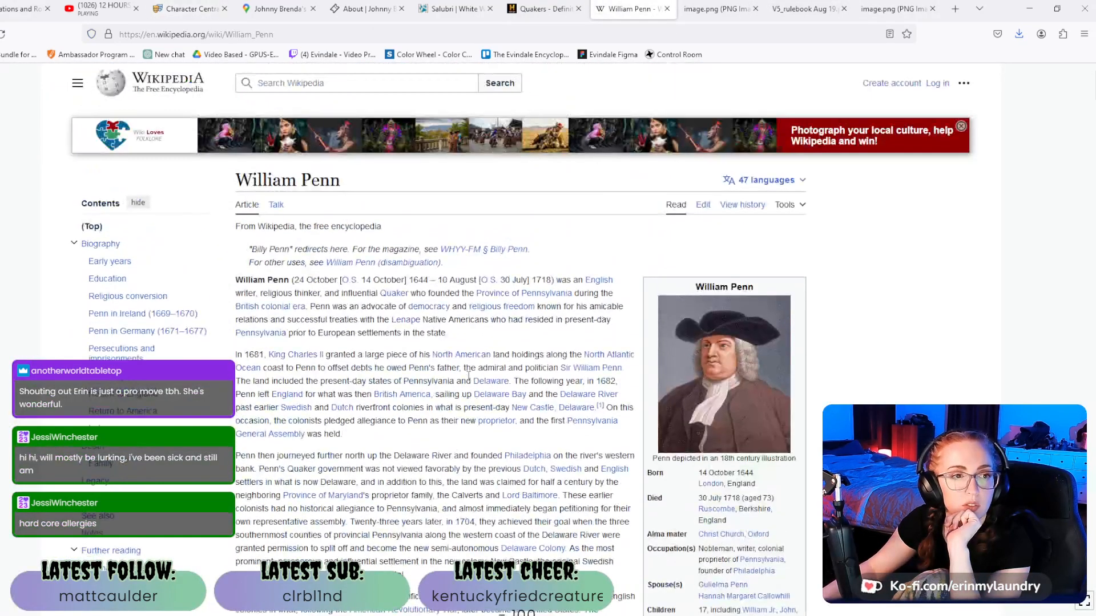
click(312, 87)
text(ea)
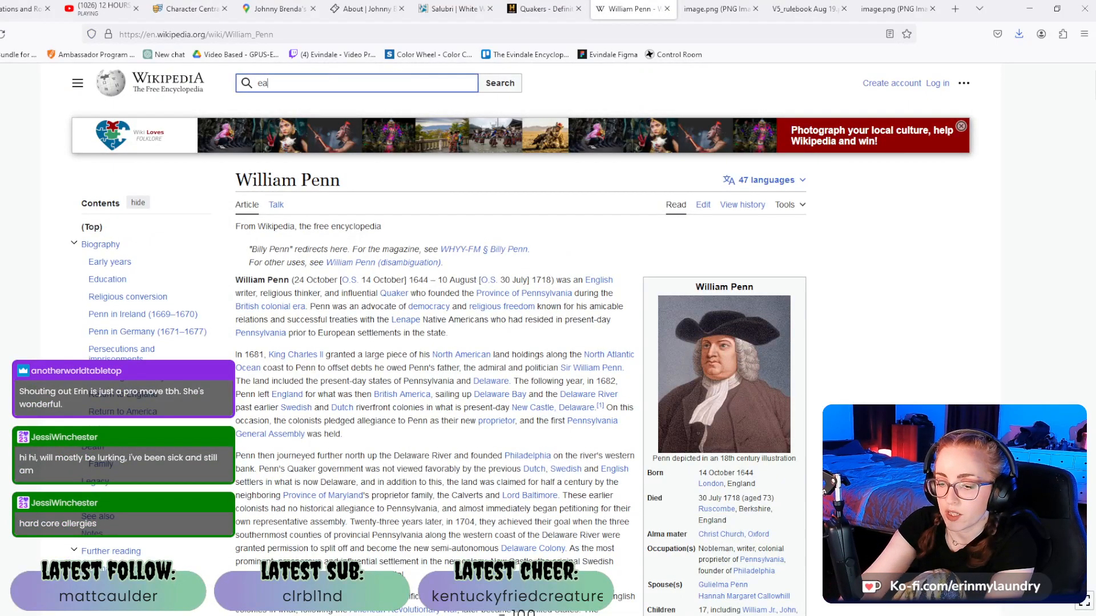
text(stern state)
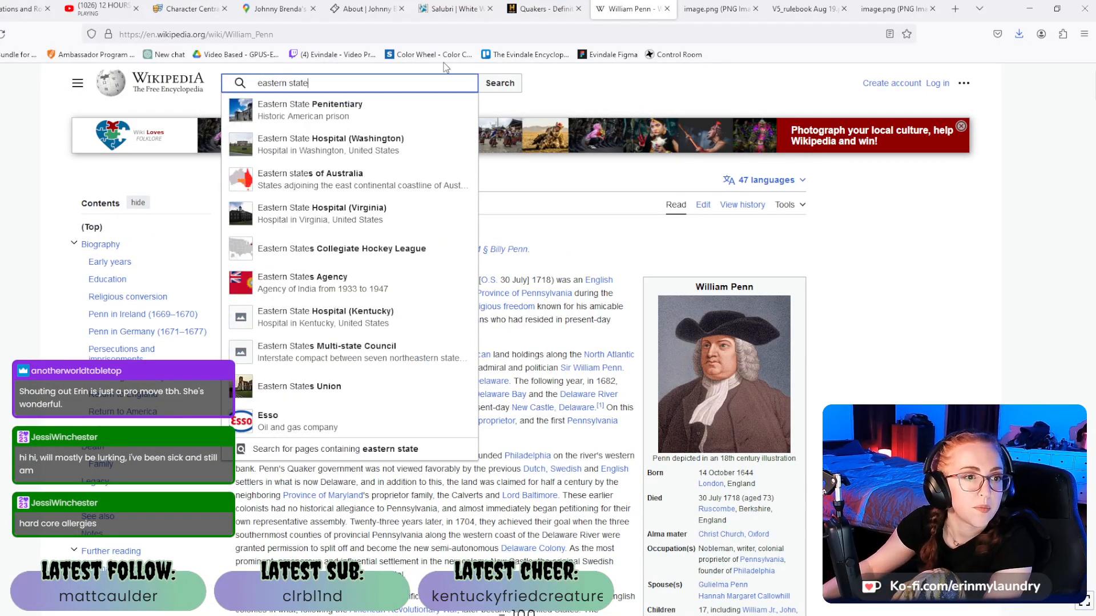
click(406, 114)
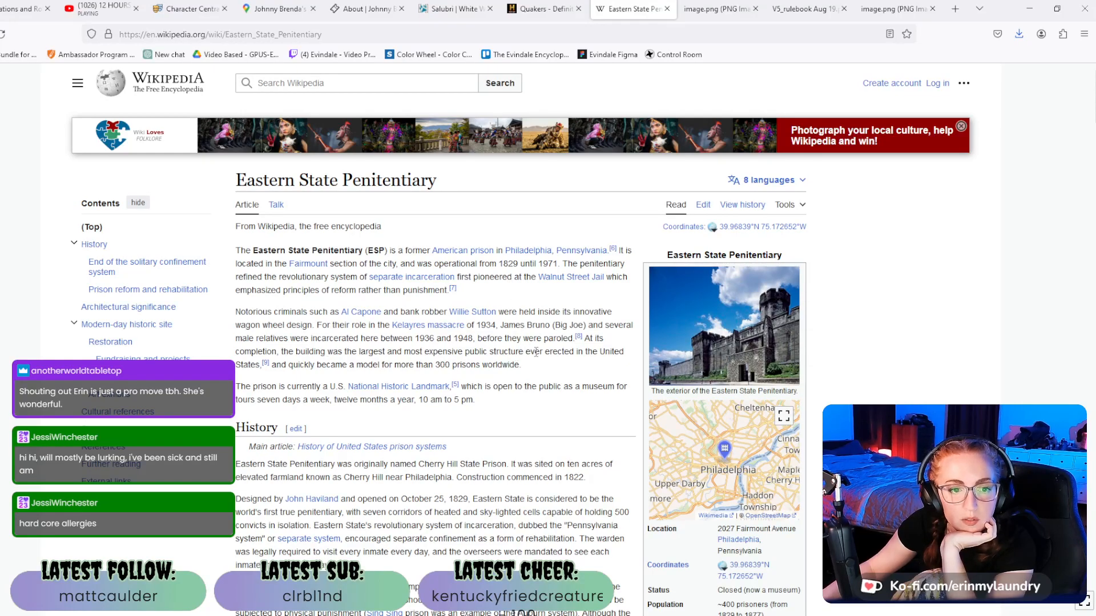
Read the introduction and History section of the Eastern State Penitentiary article.
scroll(536, 351, down, 2)
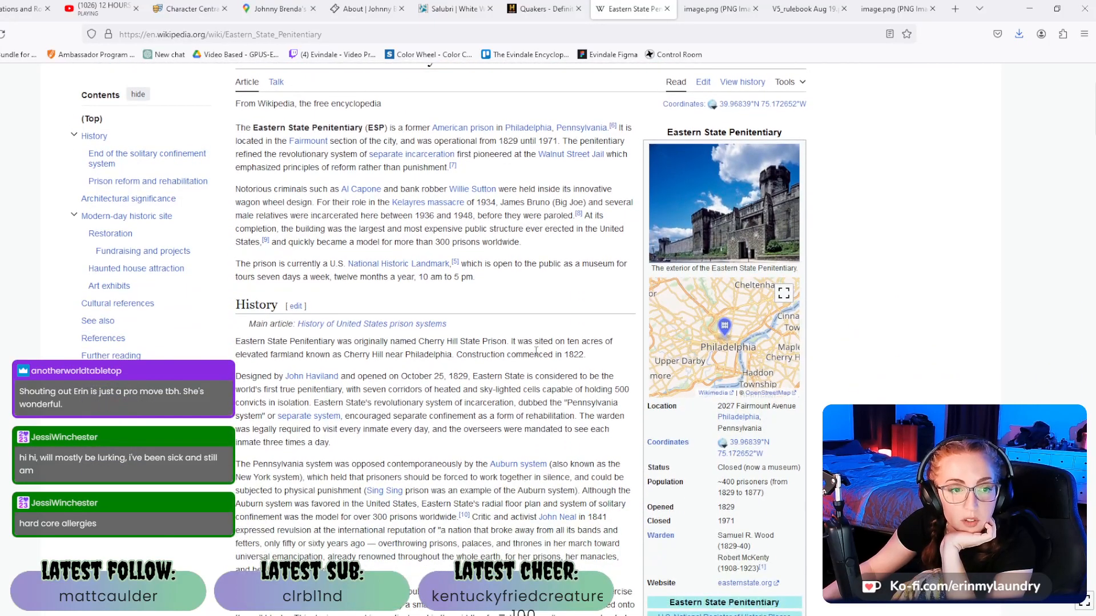
scroll(536, 351, up, 2)
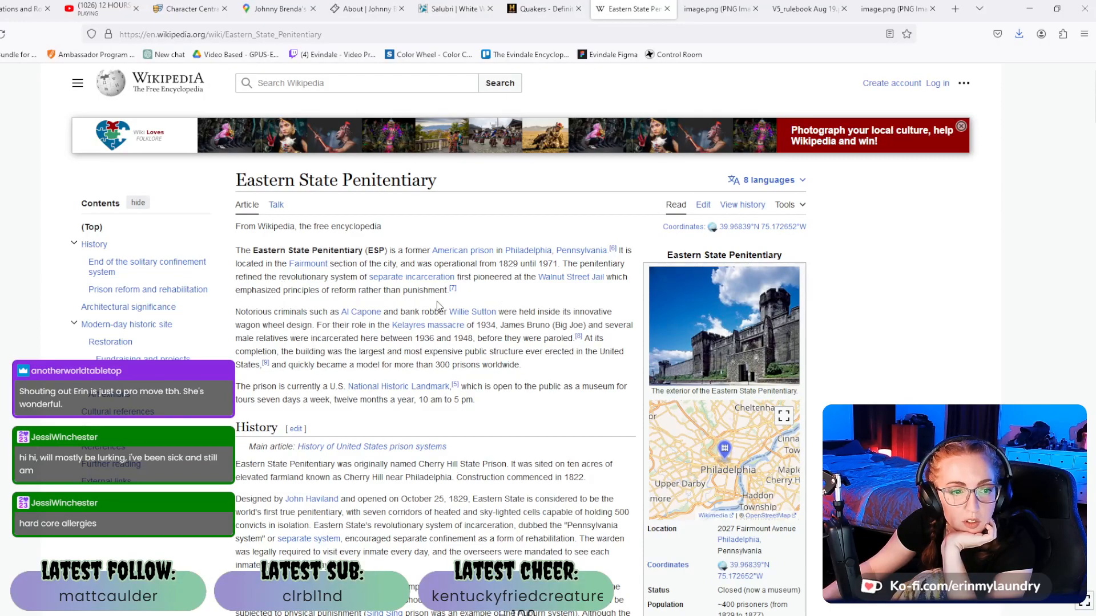
scroll(437, 305, down, 1)
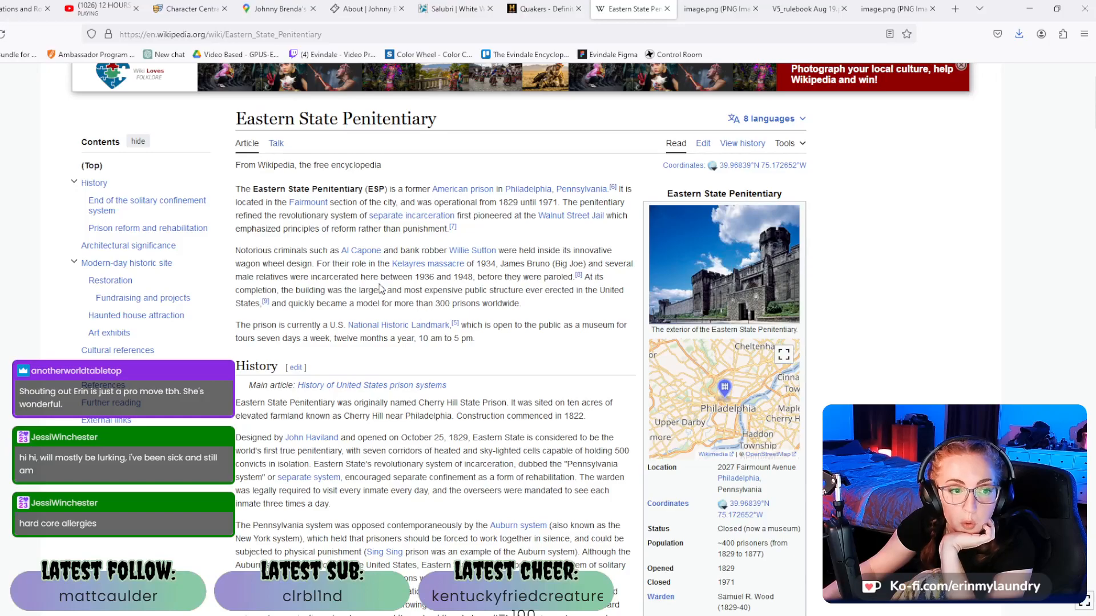
scroll(381, 290, down, 2)
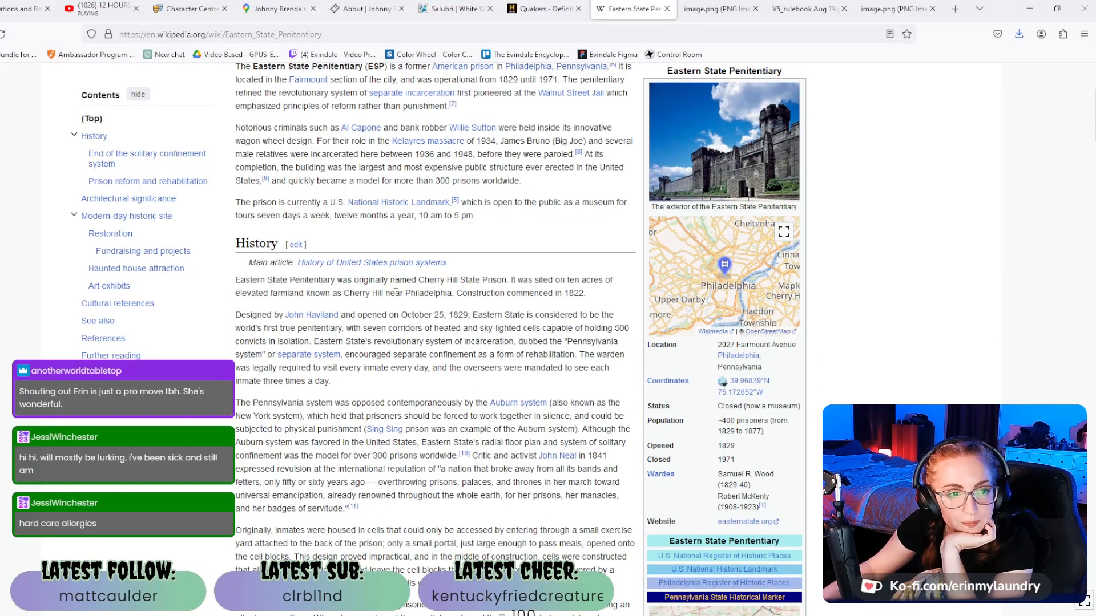
scroll(395, 283, down, 1)
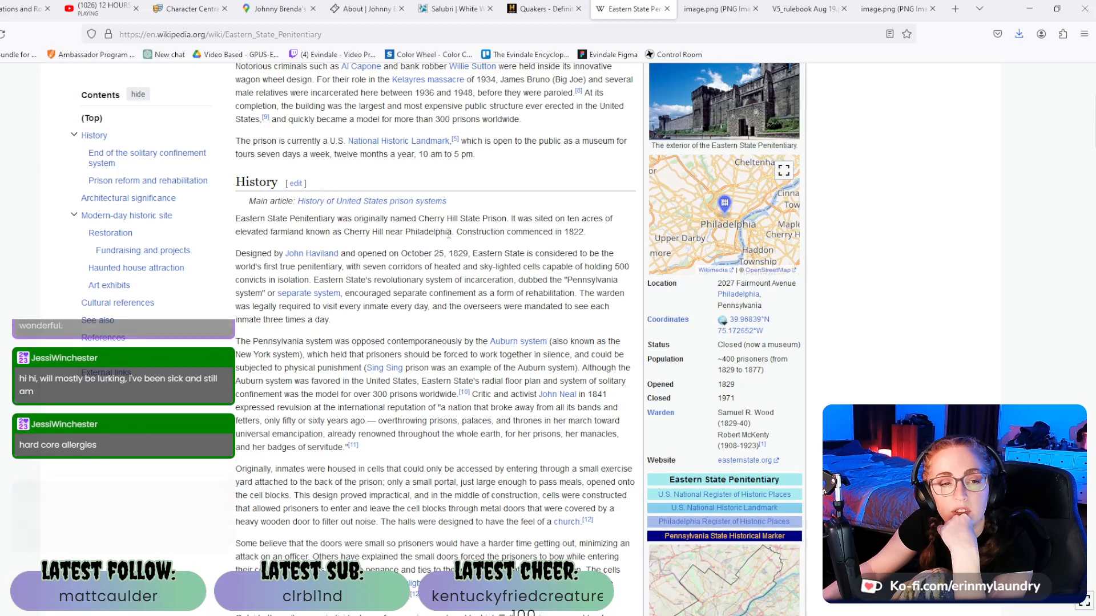
scroll(488, 236, down, 2)
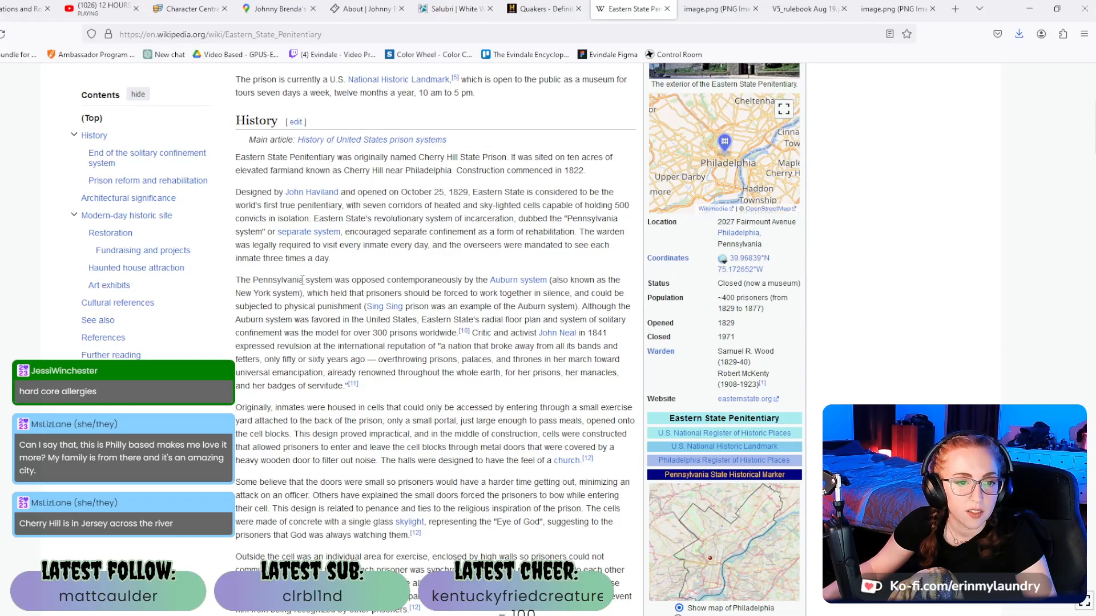
Read the rest of the Eastern State Penitentiary History section, including the end of solitary confinement and prison reform.
scroll(308, 283, down, 2)
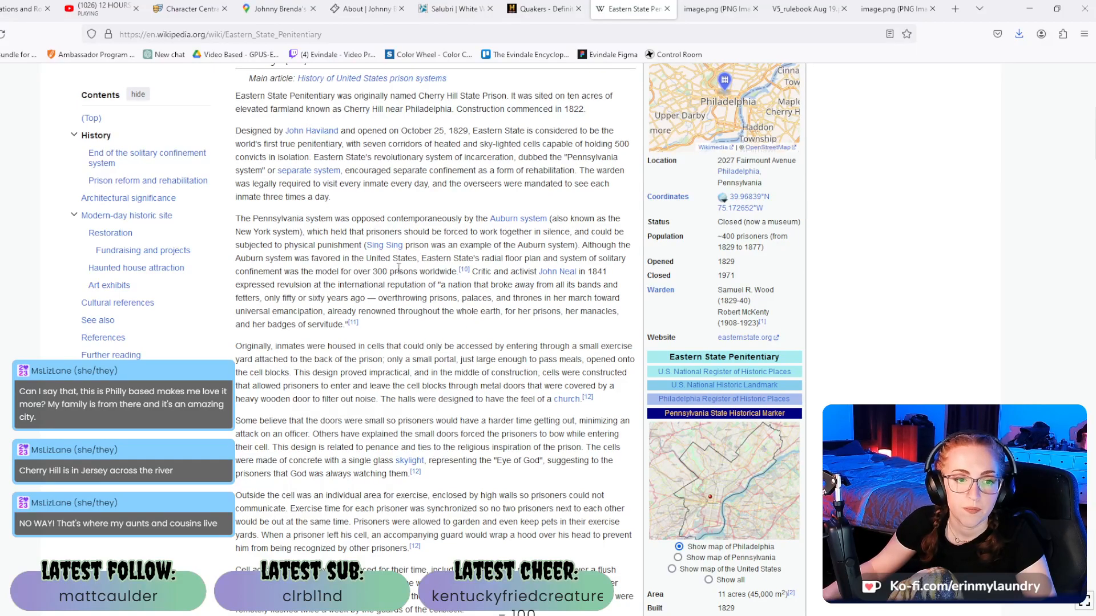
scroll(398, 268, down, 1)
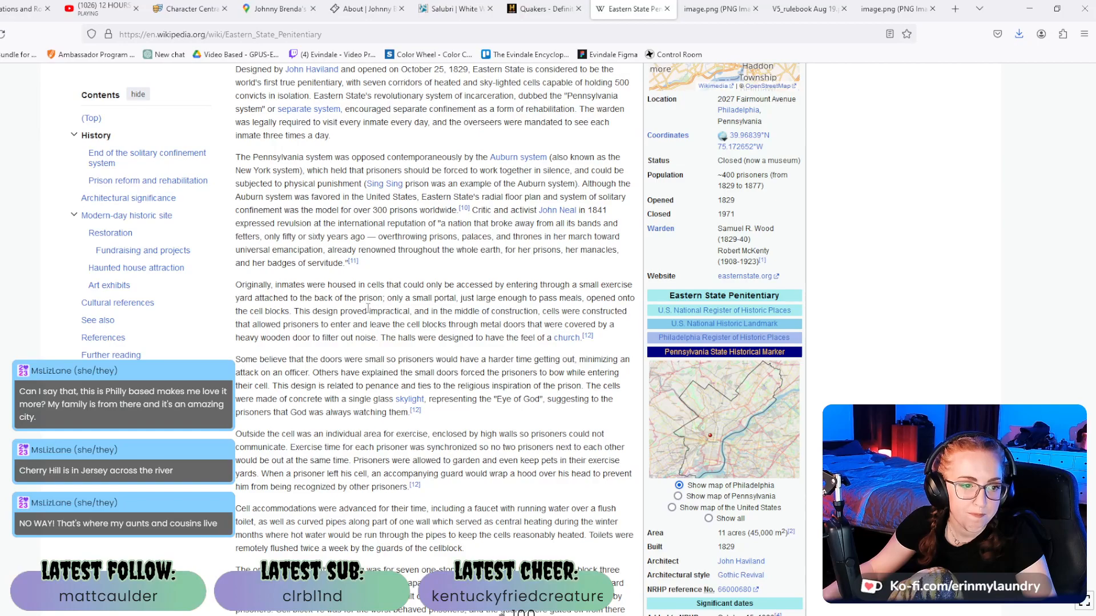
scroll(368, 308, down, 1)
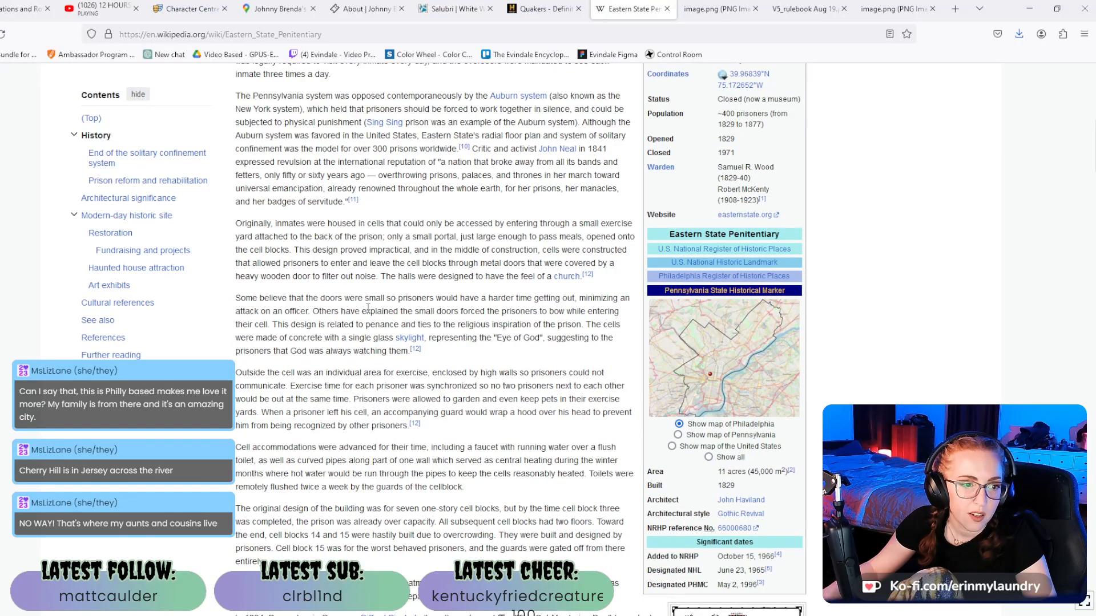
scroll(369, 308, down, 5)
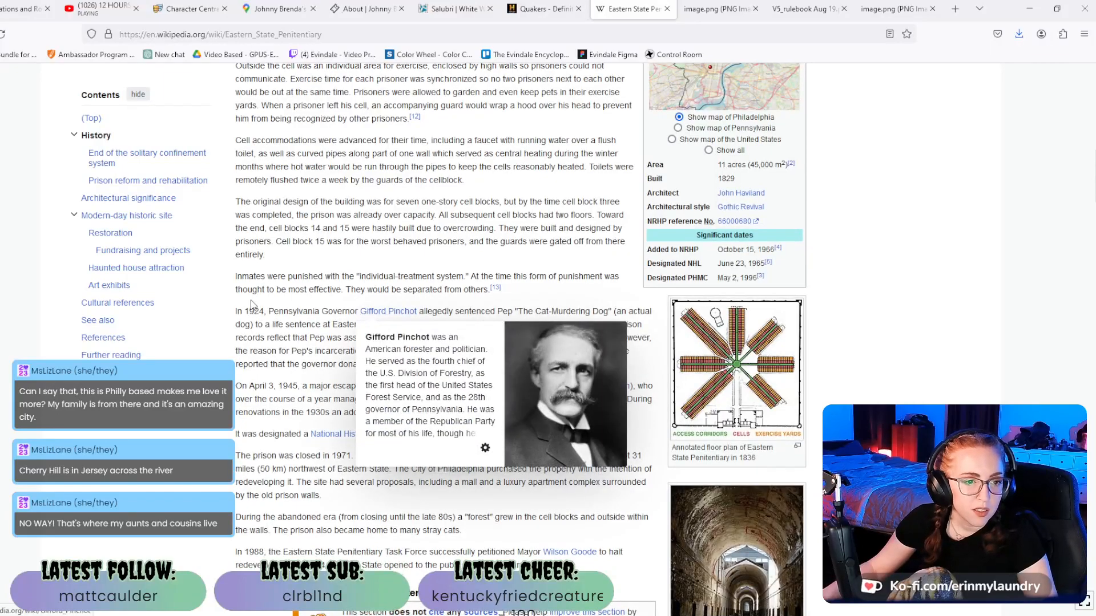
scroll(283, 276, down, 3)
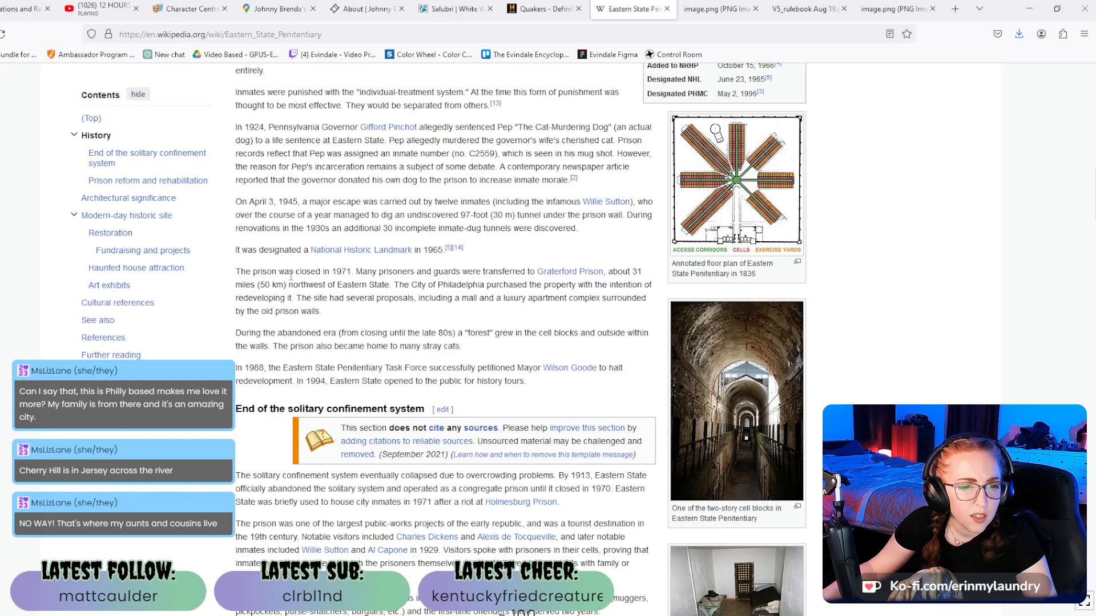
scroll(291, 276, down, 2)
scroll(291, 277, down, 2)
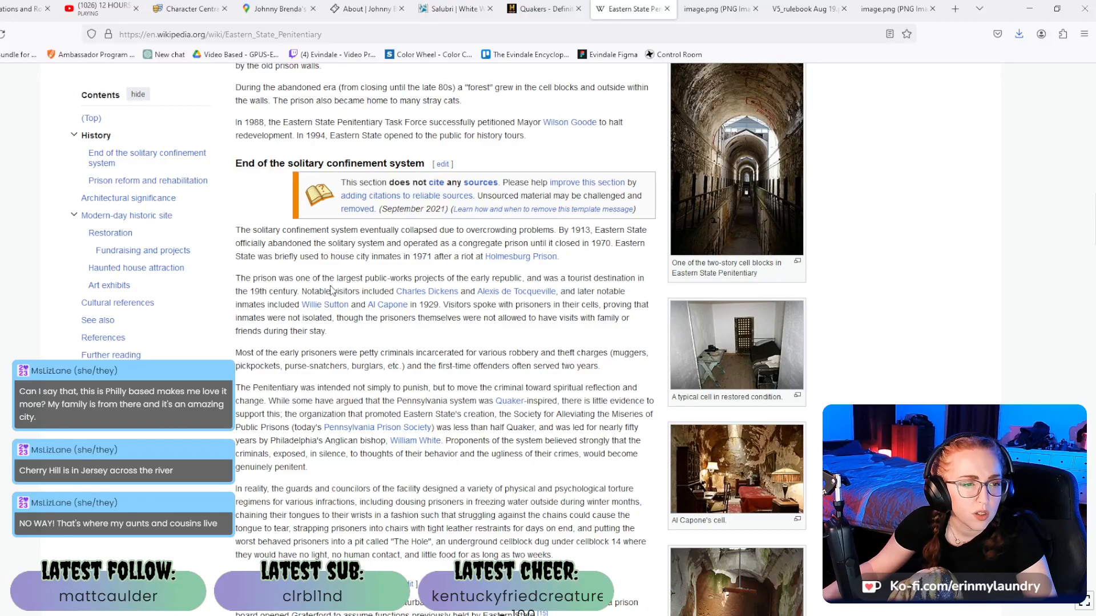
scroll(331, 289, down, 5)
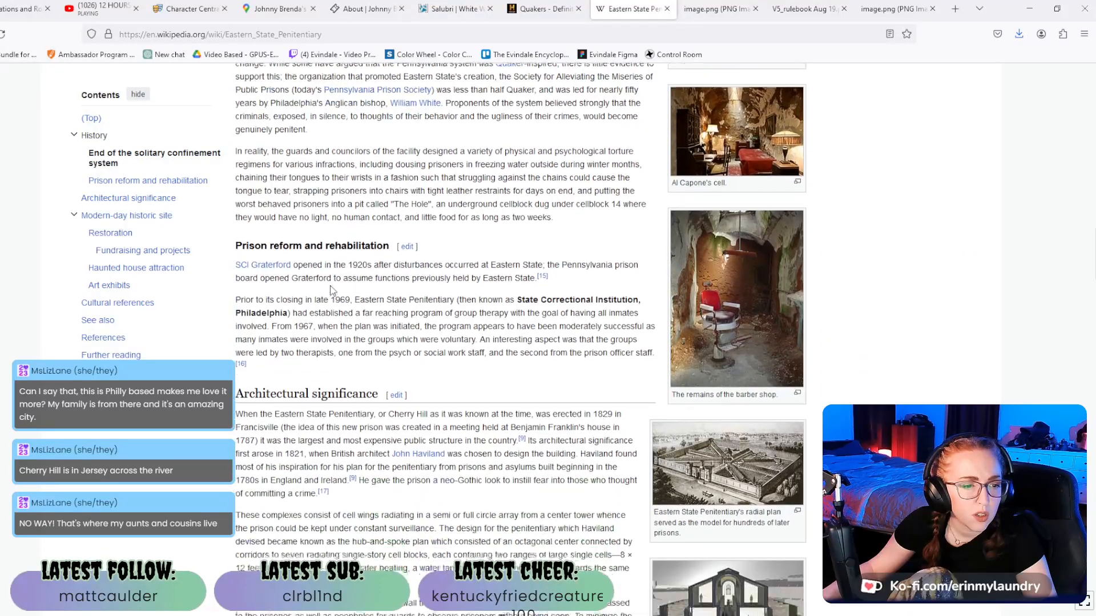
Examine the Architectural significance section, including Haviland's radial plan and the "Eye of God" cell lighting.
scroll(331, 289, down, 3)
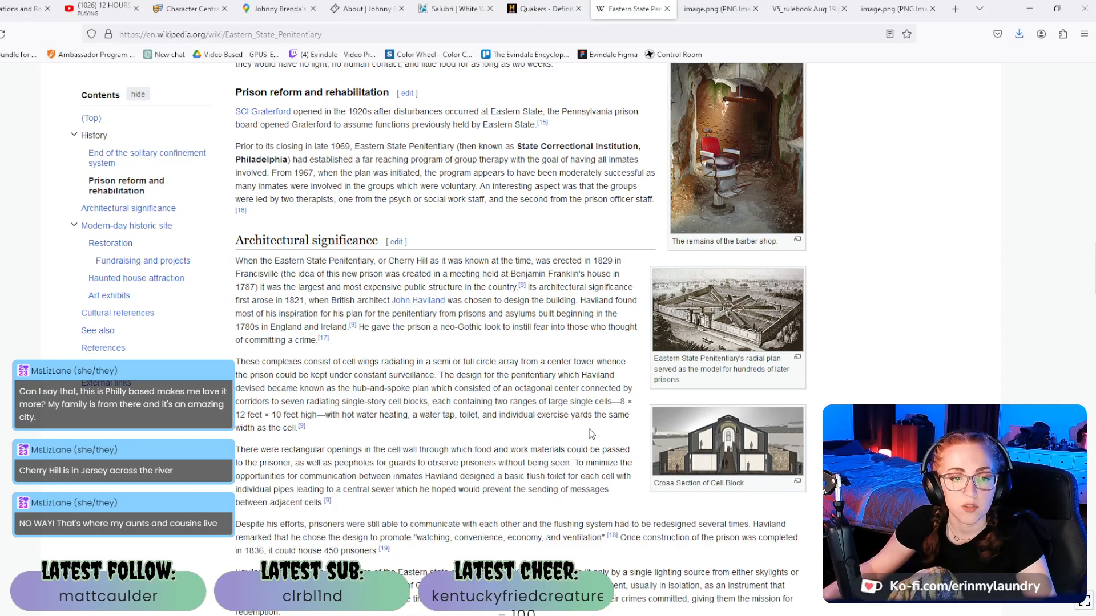
scroll(596, 434, down, 2)
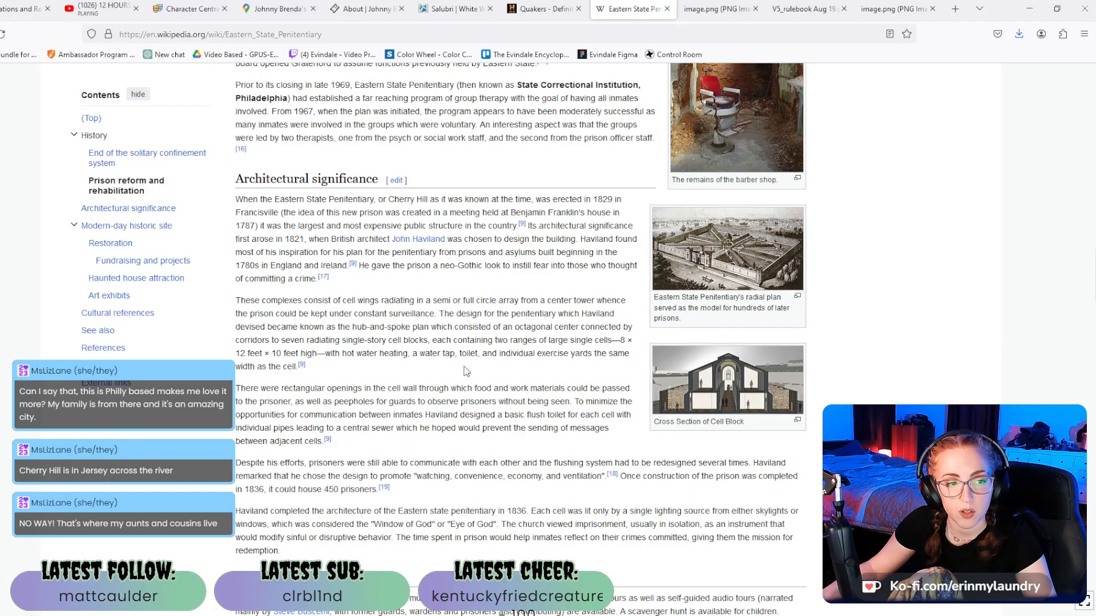
scroll(415, 374, down, 3)
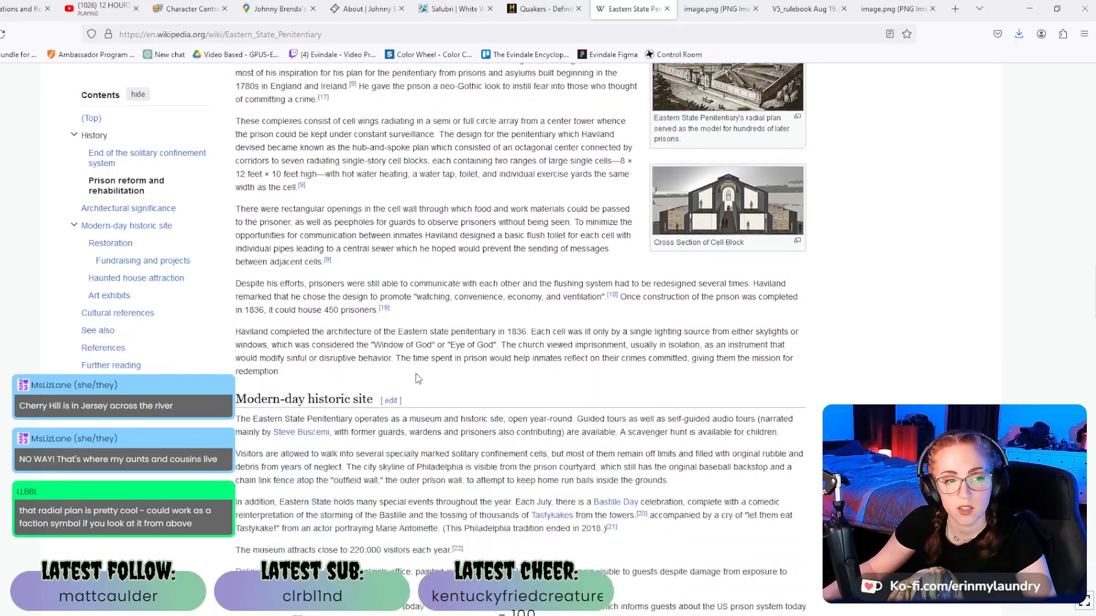
scroll(415, 374, down, 1)
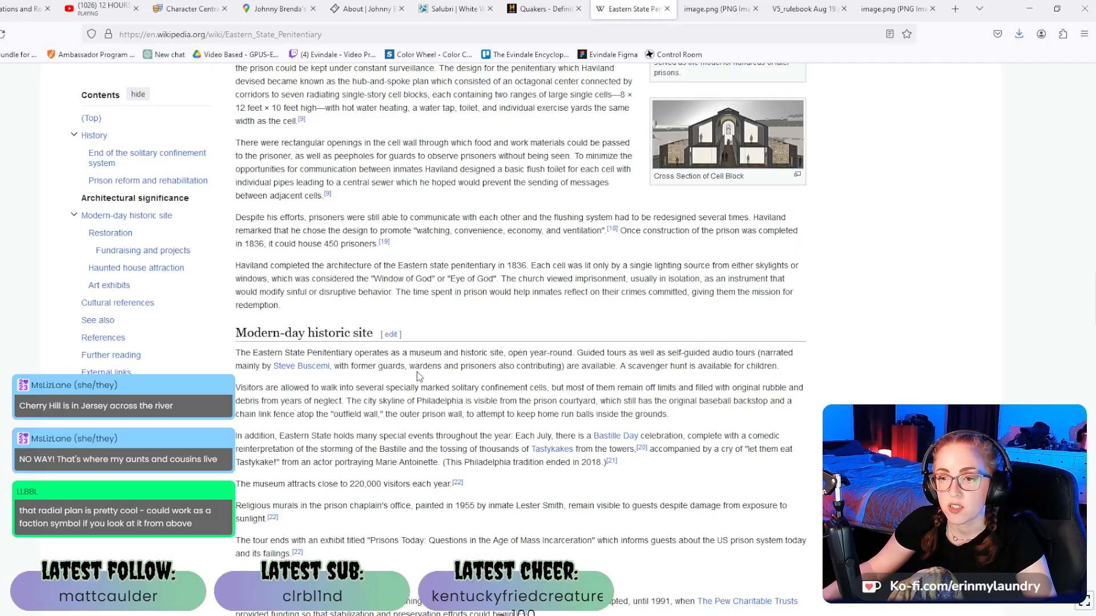
scroll(423, 375, up, 5)
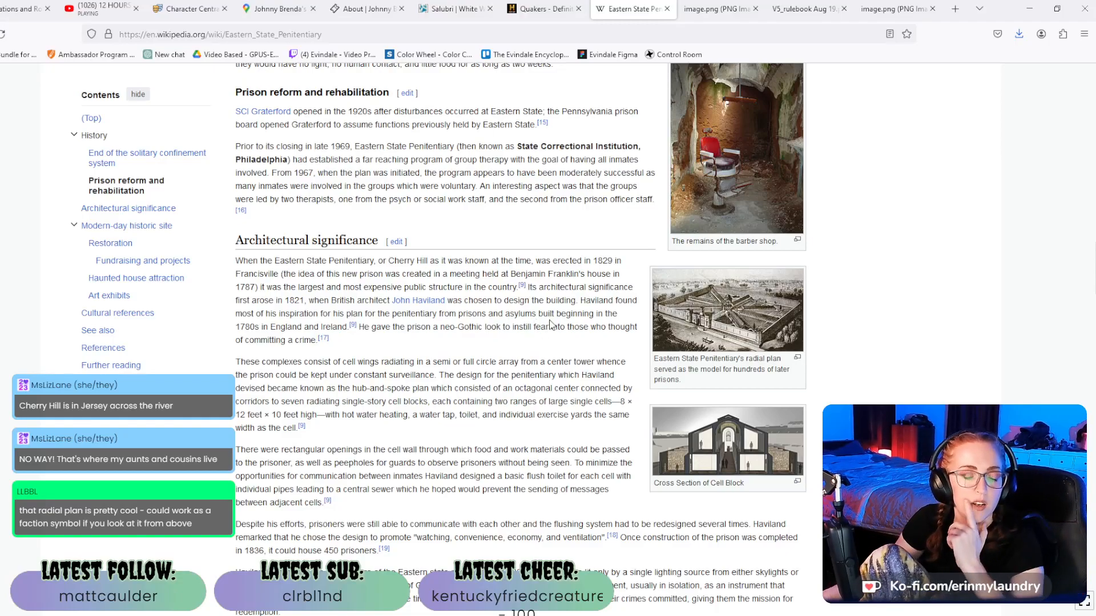
scroll(473, 399, down, 4)
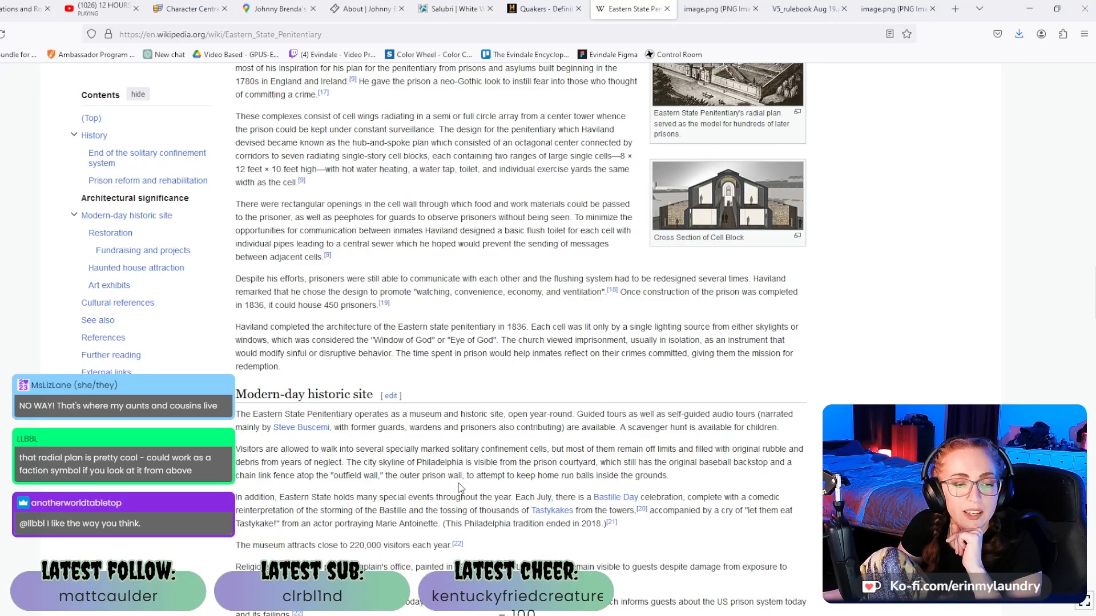
scroll(458, 483, down, 1)
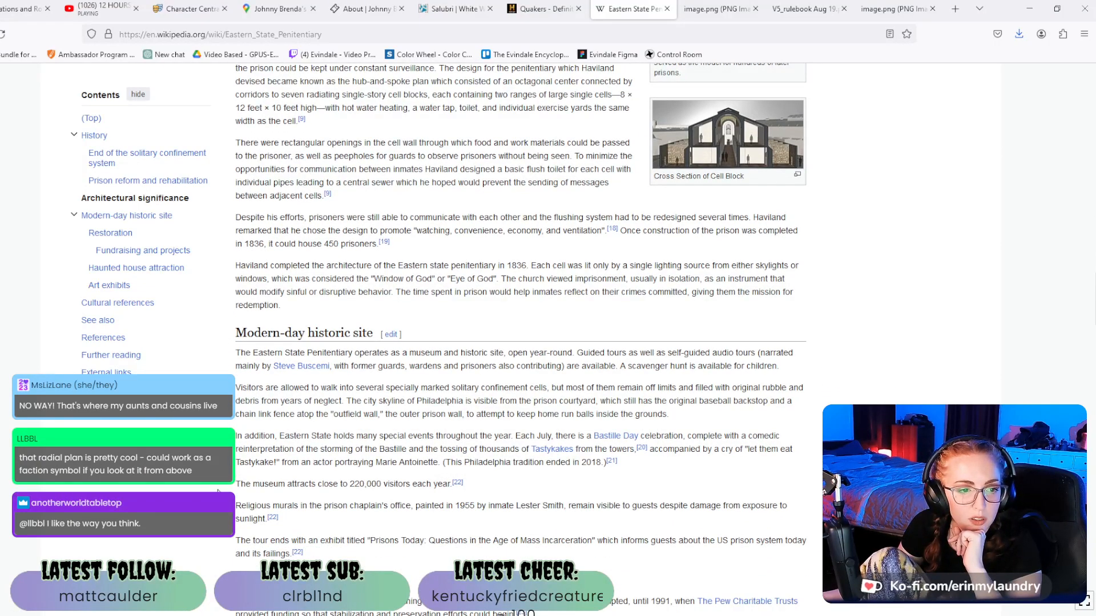
Skim the Modern-day historic site, Haunted house attraction, Art exhibits and Cultural references sections of the article.
scroll(219, 491, down, 5)
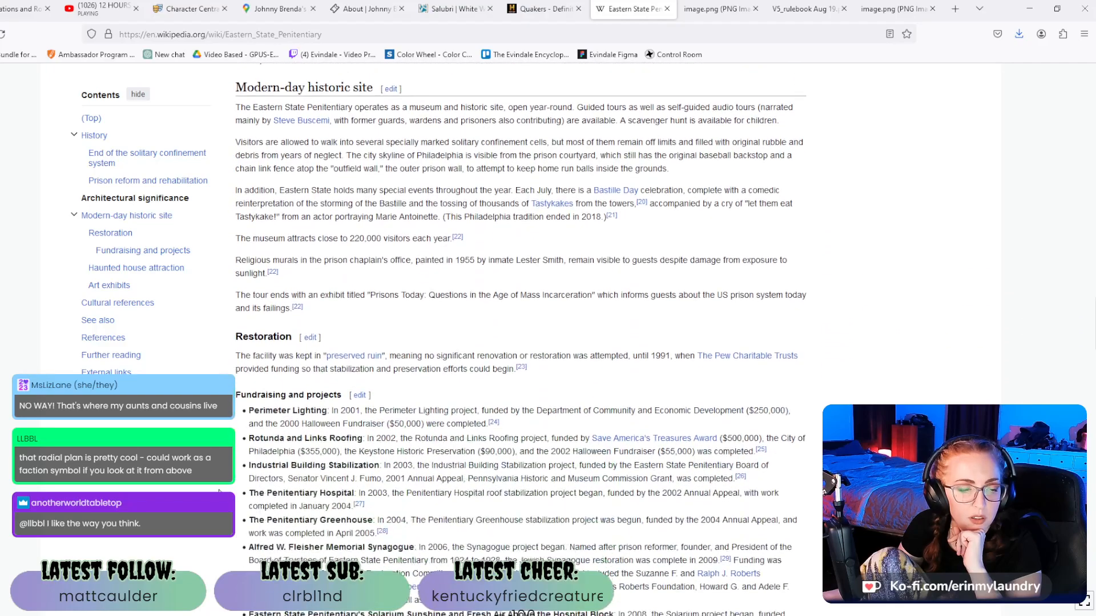
scroll(220, 491, down, 7)
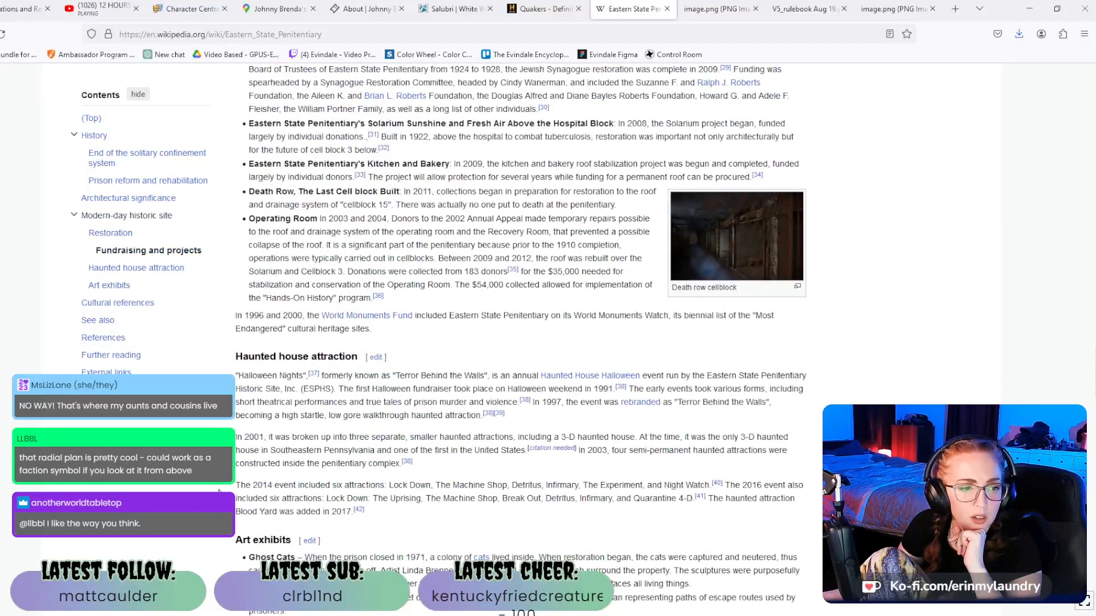
scroll(219, 491, down, 4)
scroll(219, 491, down, 2)
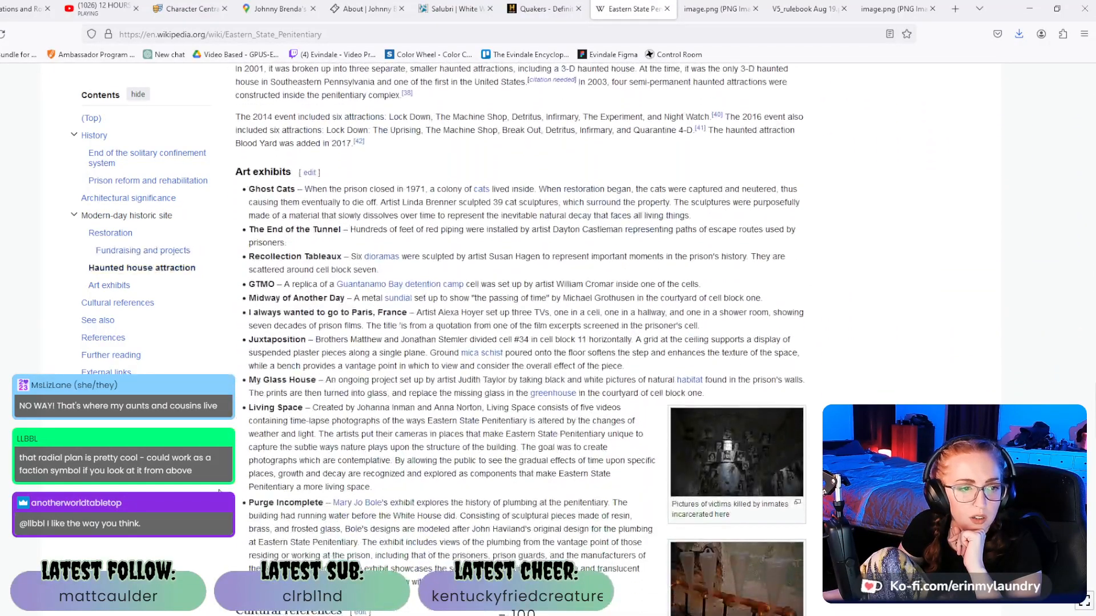
scroll(219, 491, up, 5)
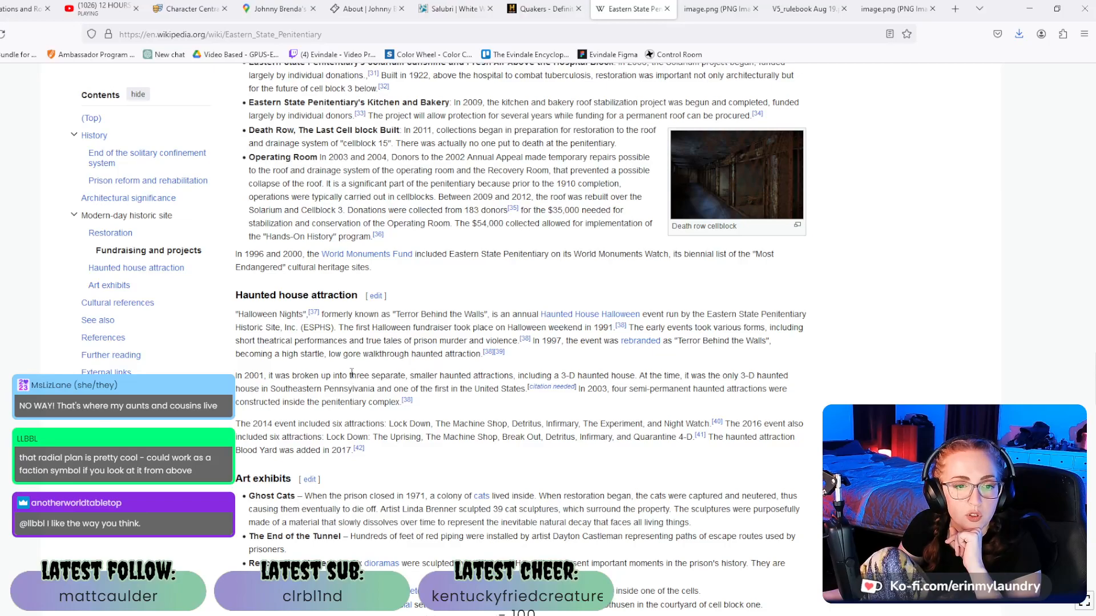
scroll(351, 372, down, 1)
scroll(352, 372, down, 7)
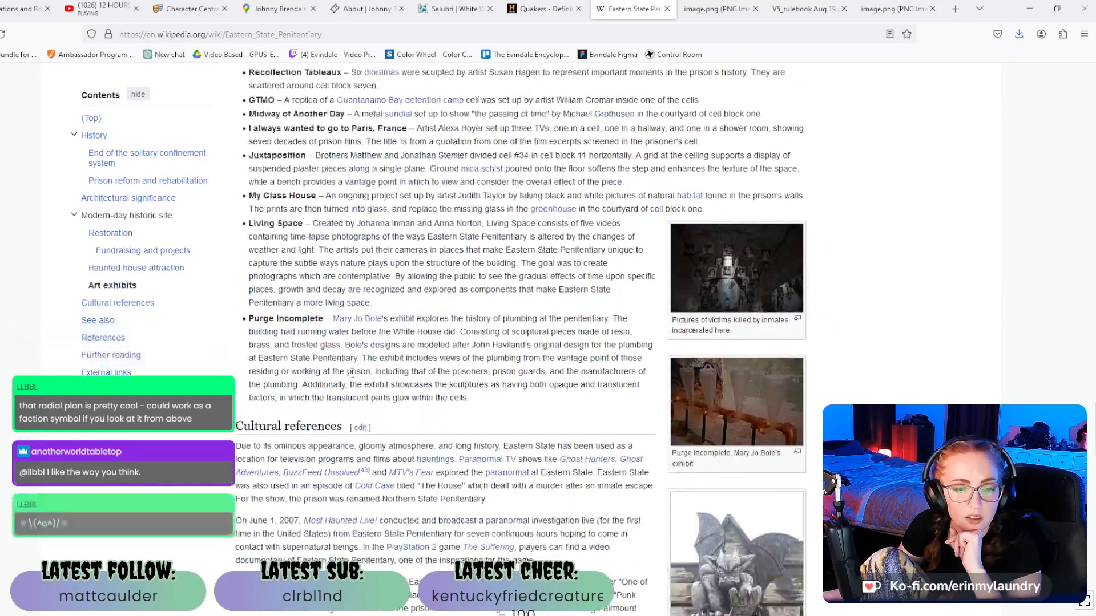
scroll(352, 374, down, 1)
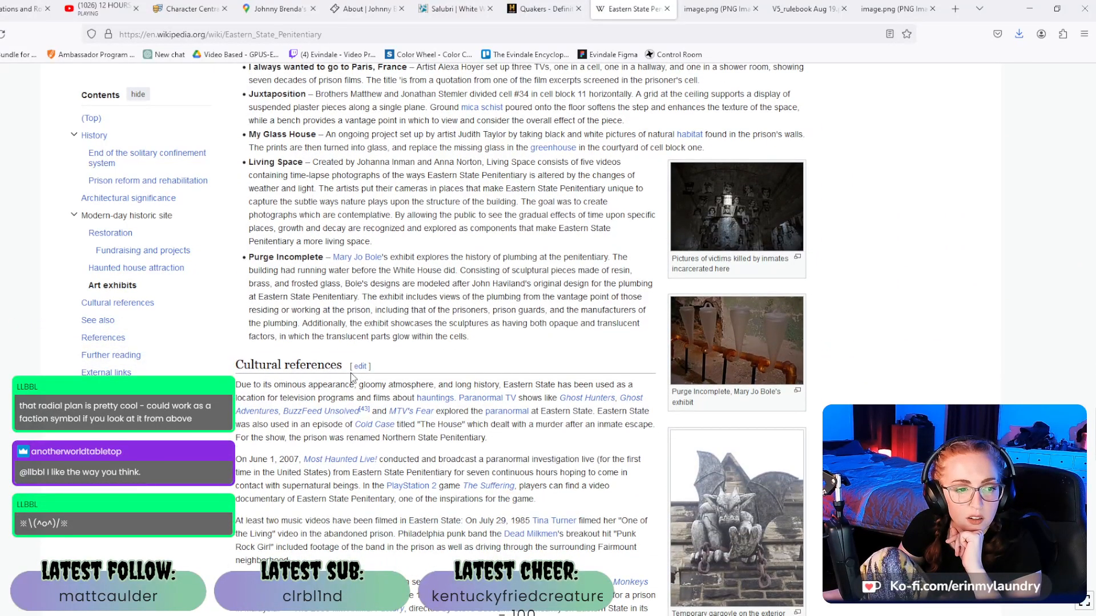
scroll(352, 378, down, 2)
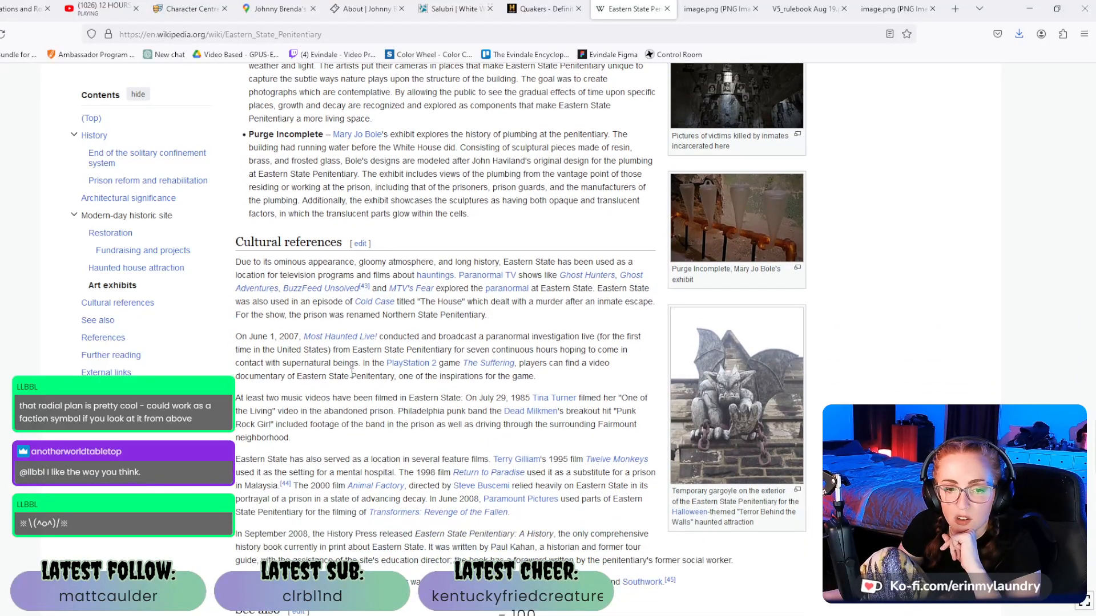
View the photo of the temporary exterior gargoyle enlarged, close it and check the end of the article.
scroll(352, 372, down, 1)
click(736, 342)
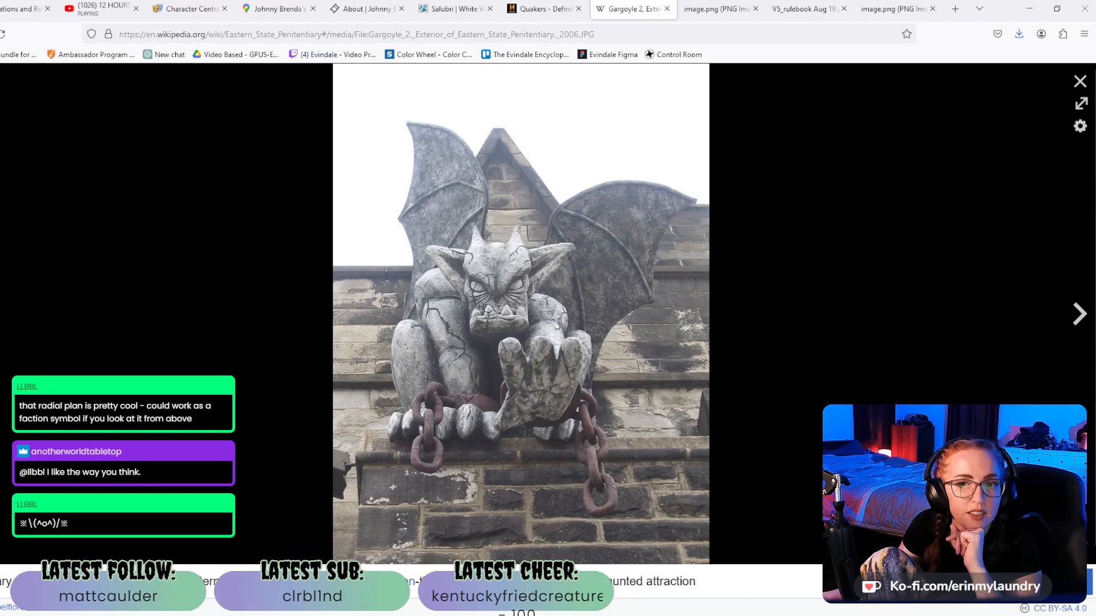
click(1080, 81)
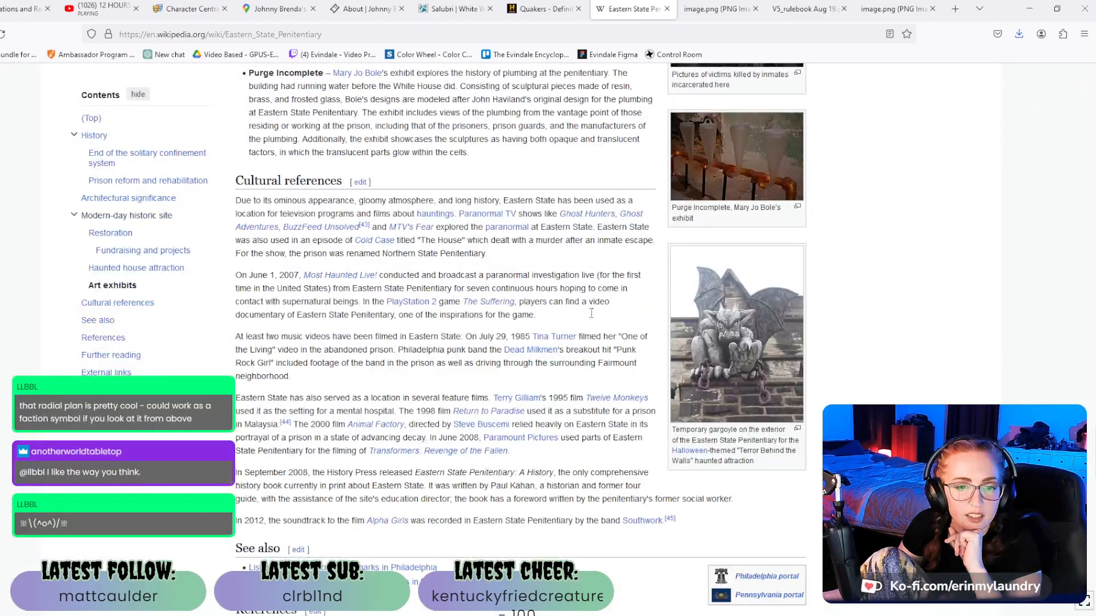
scroll(401, 431, down, 4)
scroll(401, 431, up, 4)
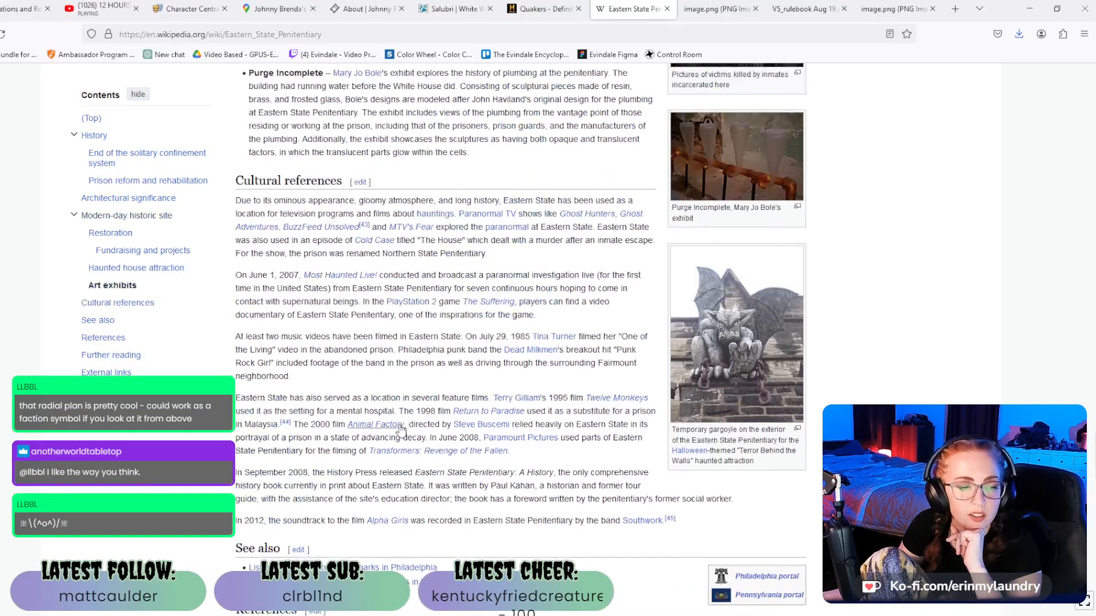
Return to the beginning of the article and reread the introduction about notorious inmates and the opening of History.
scroll(401, 431, up, 6)
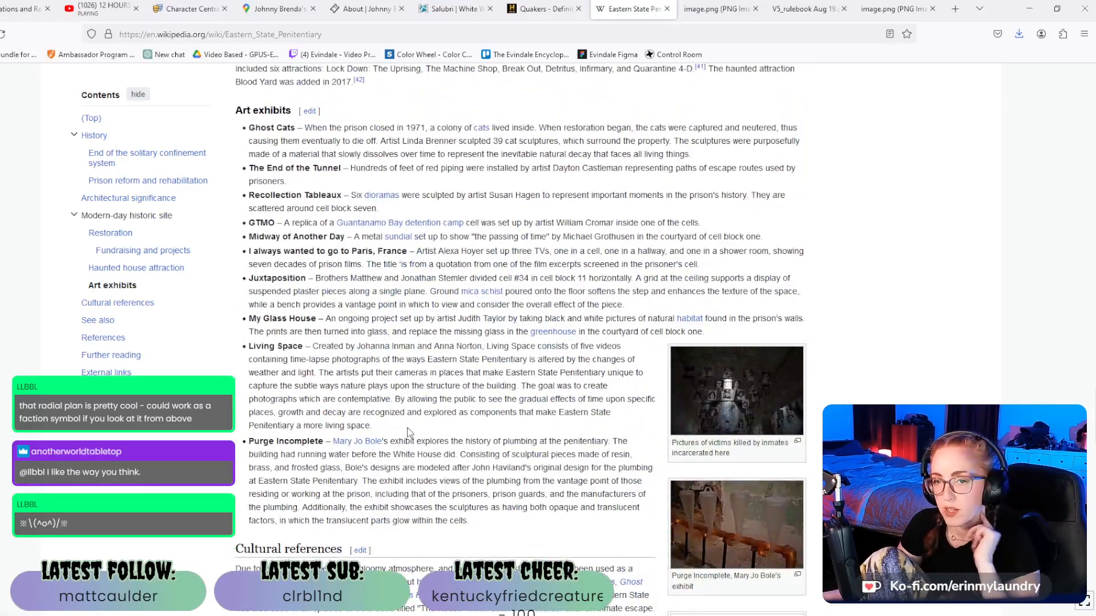
scroll(408, 432, up, 20)
scroll(479, 439, up, 15)
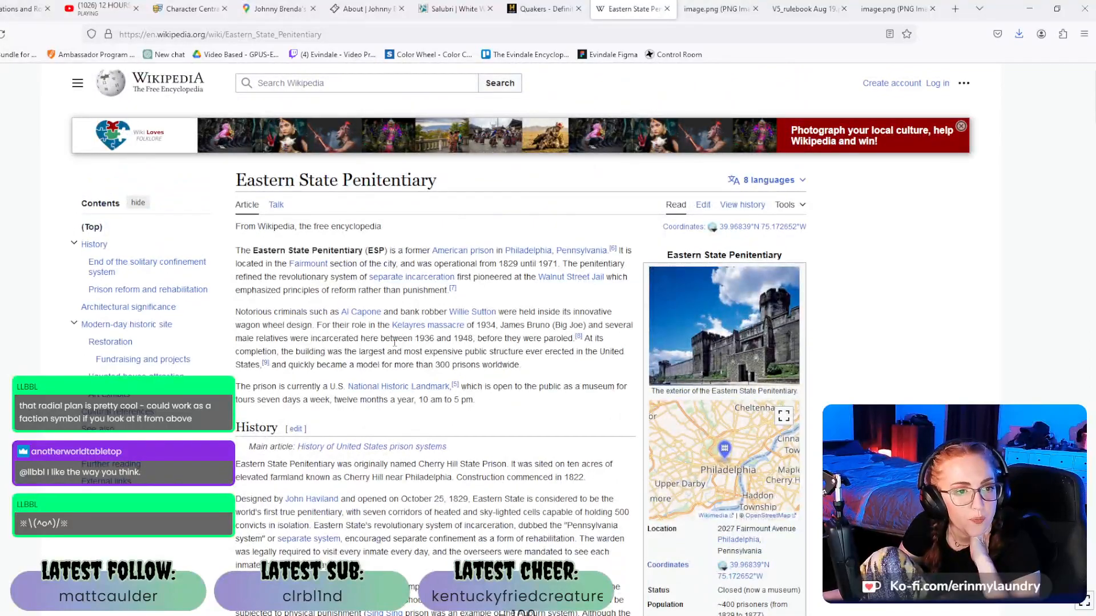
scroll(394, 343, down, 1)
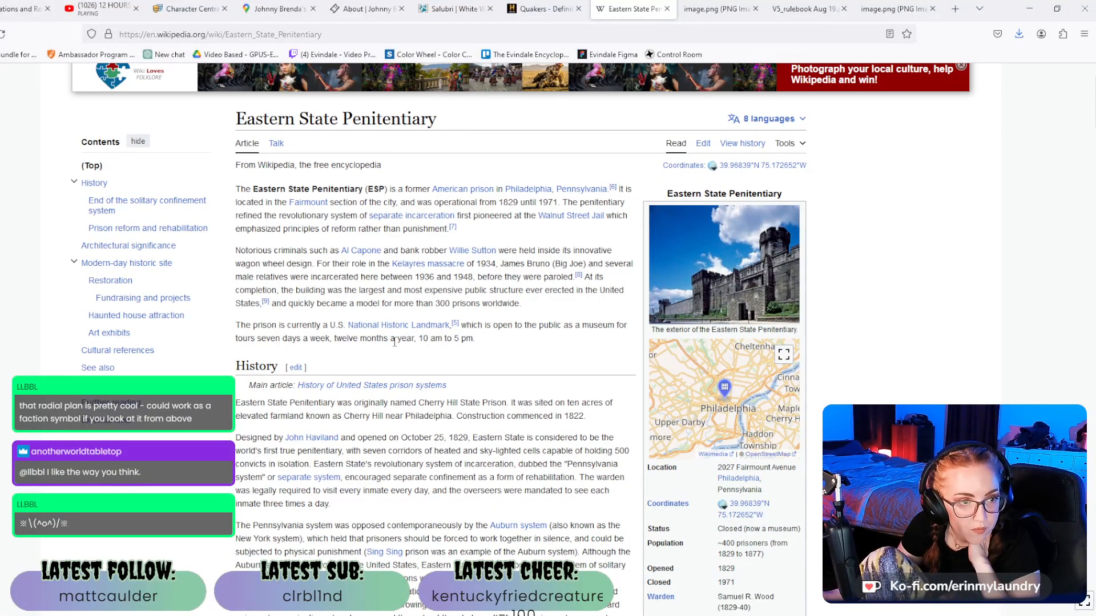
drag(310, 250, 421, 251)
click(310, 281)
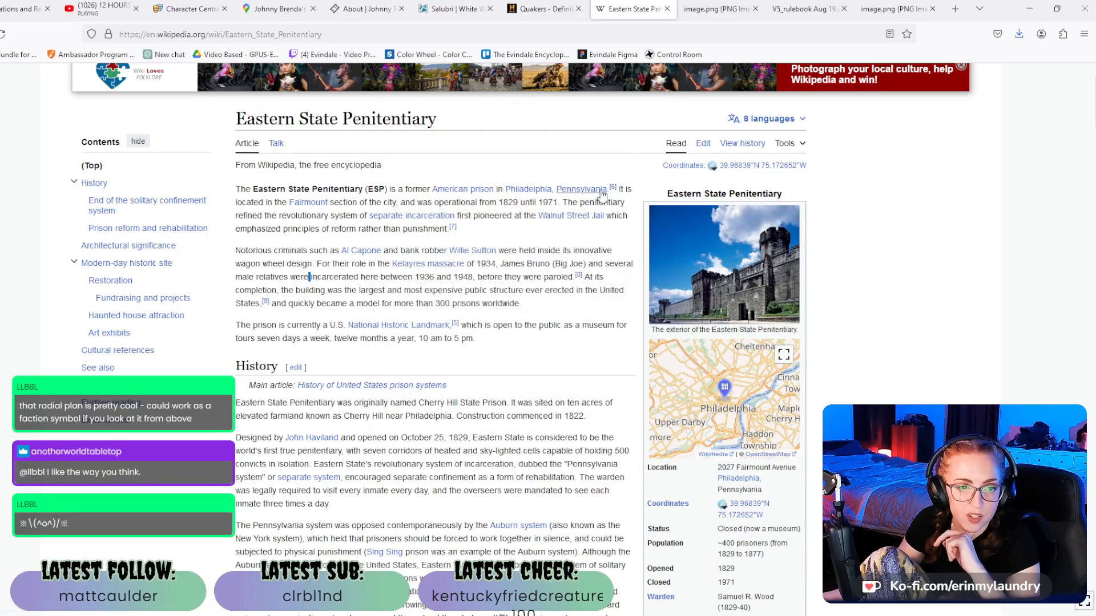
scroll(612, 227, down, 2)
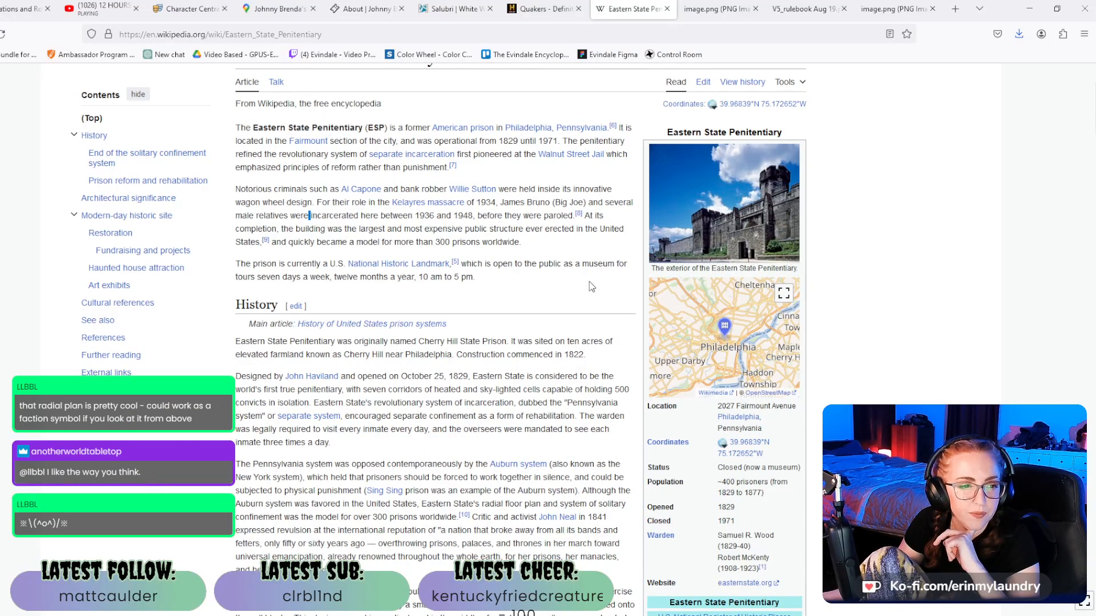
scroll(589, 282, down, 2)
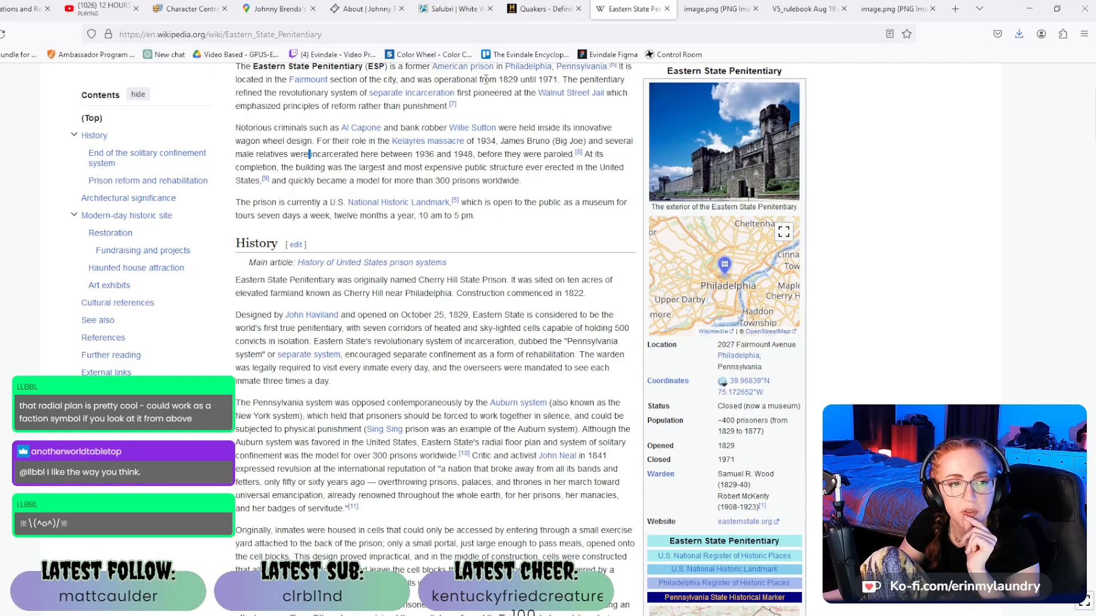
scroll(485, 79, down, 2)
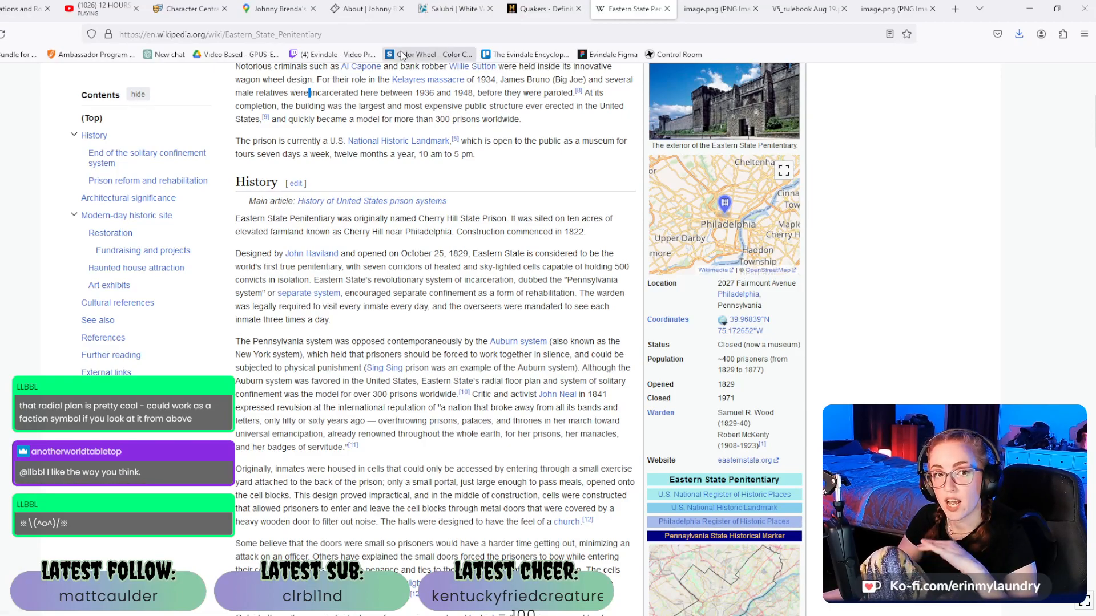
Check the History.com Quakers article's introduction, then go back in Wikipedia to the George Fox article.
click(545, 14)
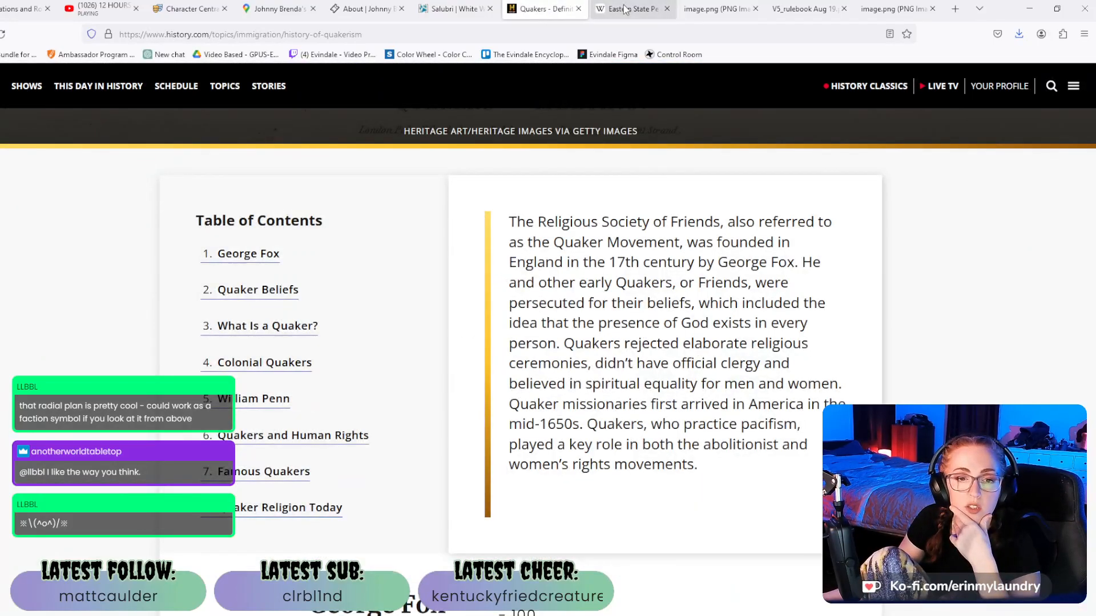
scroll(715, 289, up, 1)
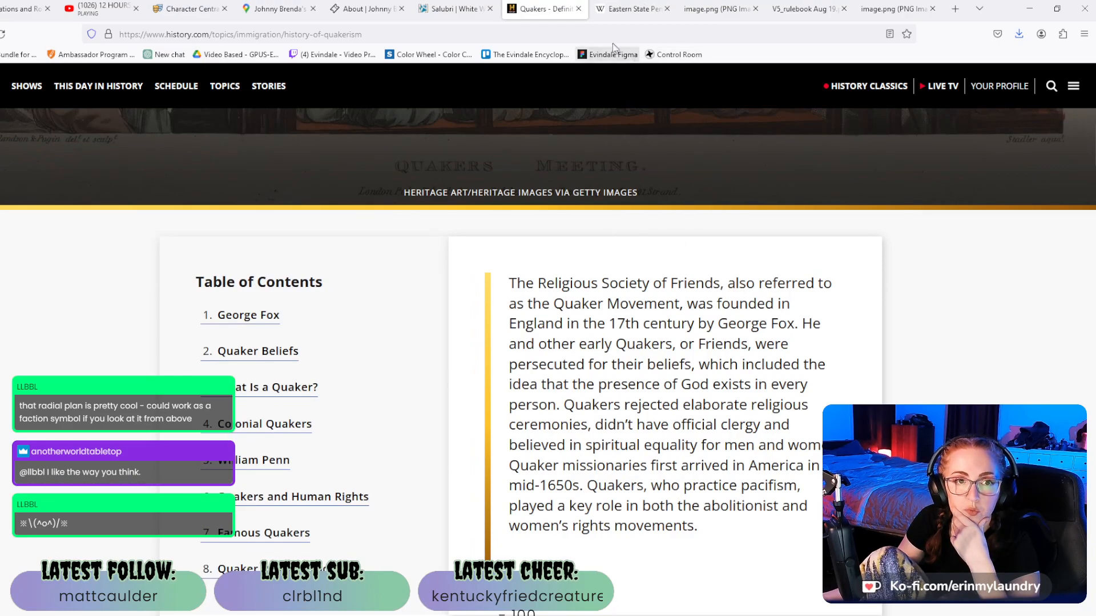
click(662, 9)
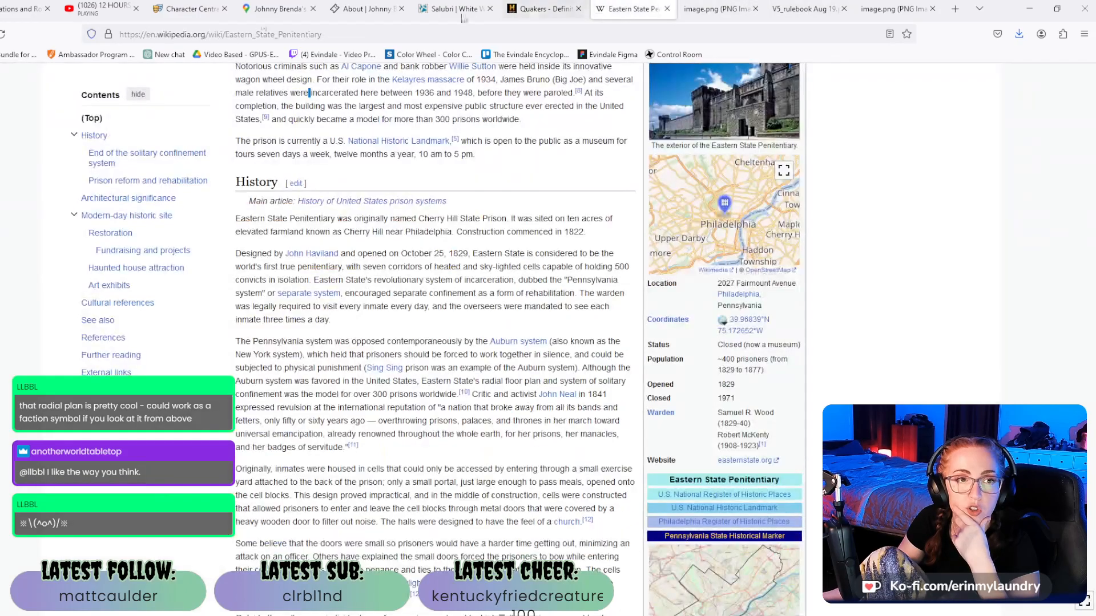
key(alt+Left)
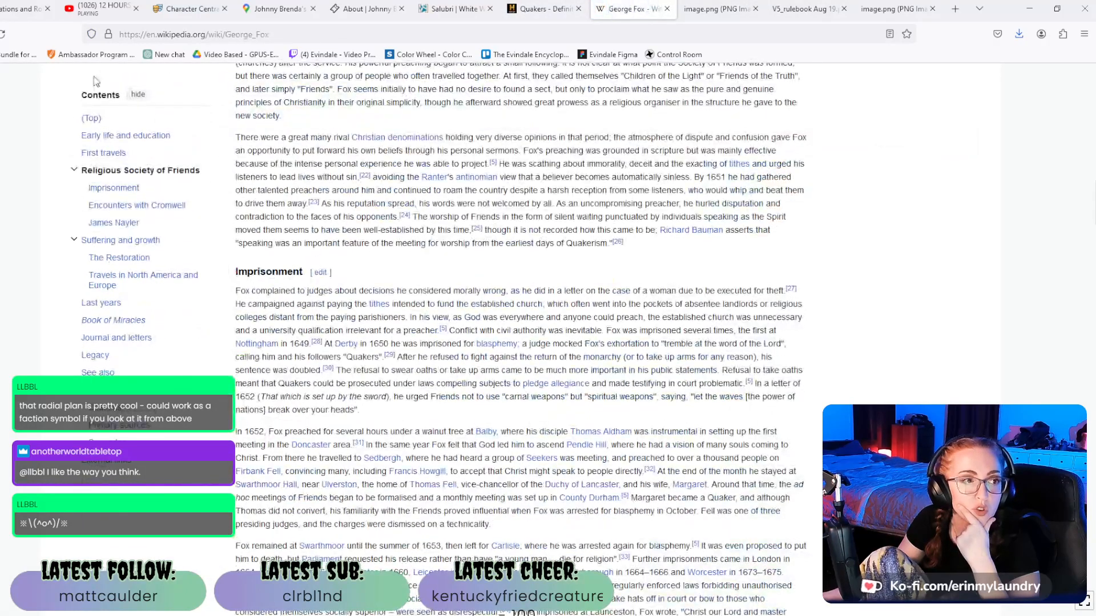
Skim back through the George Fox article and switch to the White Wolf Wiki Salubri article to check its History section.
scroll(454, 321, up, 10)
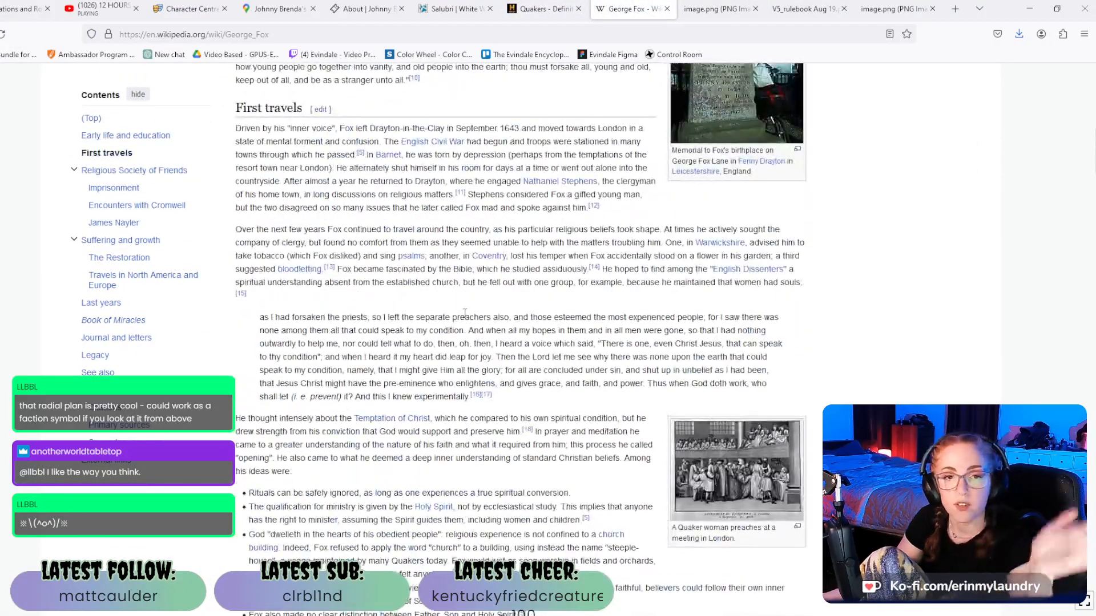
scroll(453, 323, up, 3)
click(451, 8)
scroll(512, 226, up, 6)
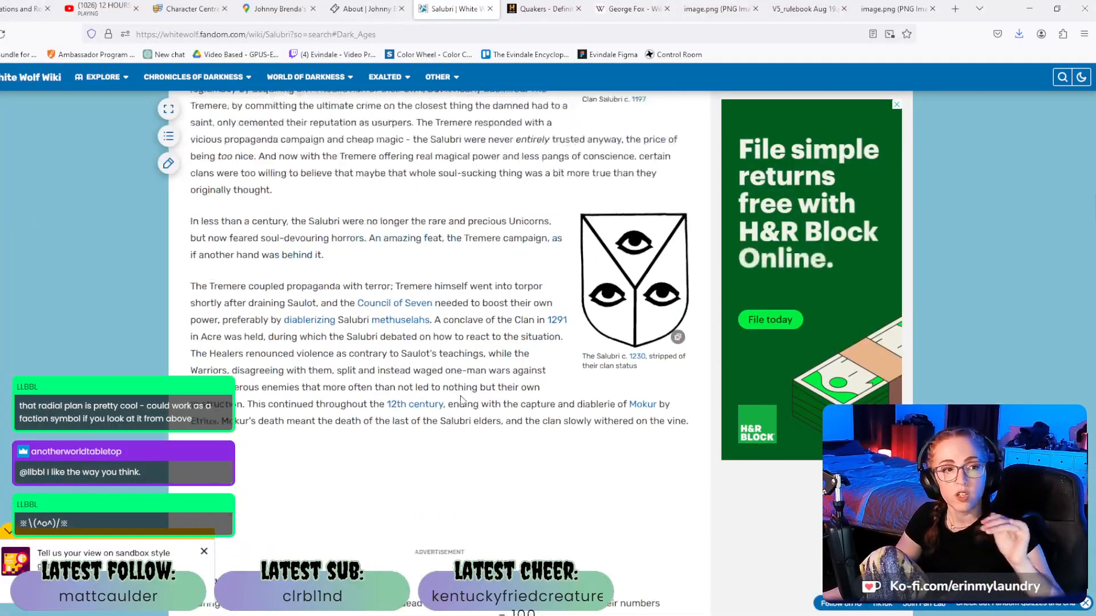
scroll(456, 393, down, 3)
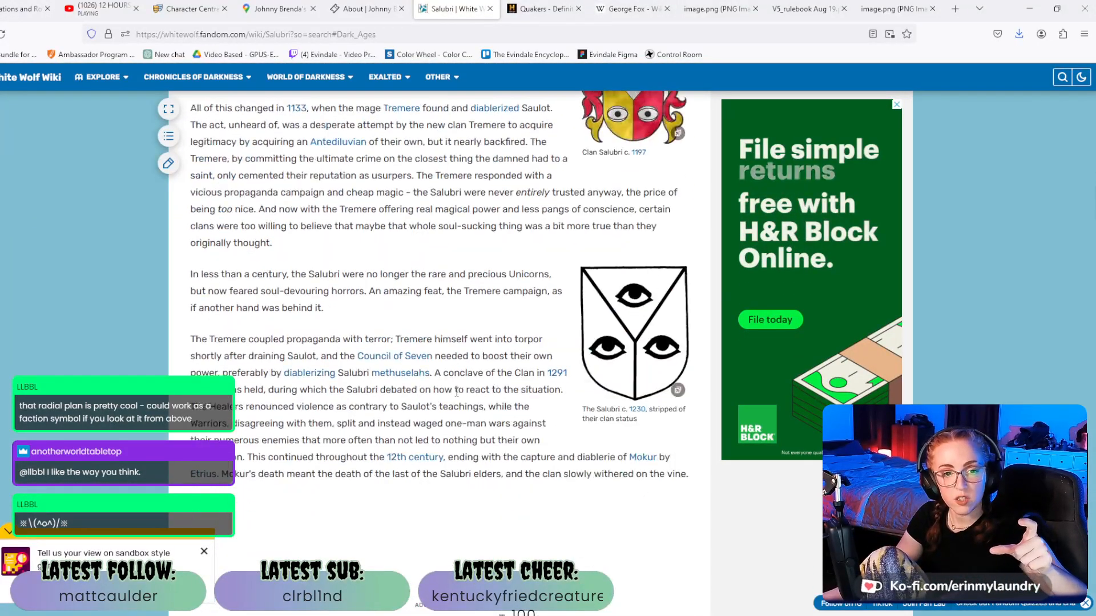
scroll(456, 393, up, 1)
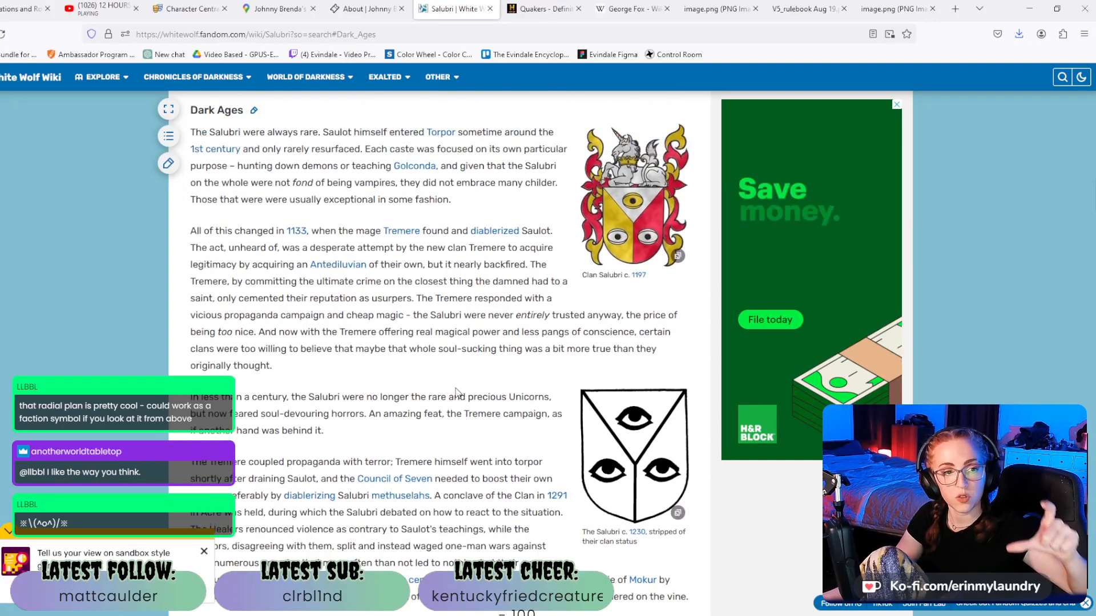
scroll(457, 392, up, 5)
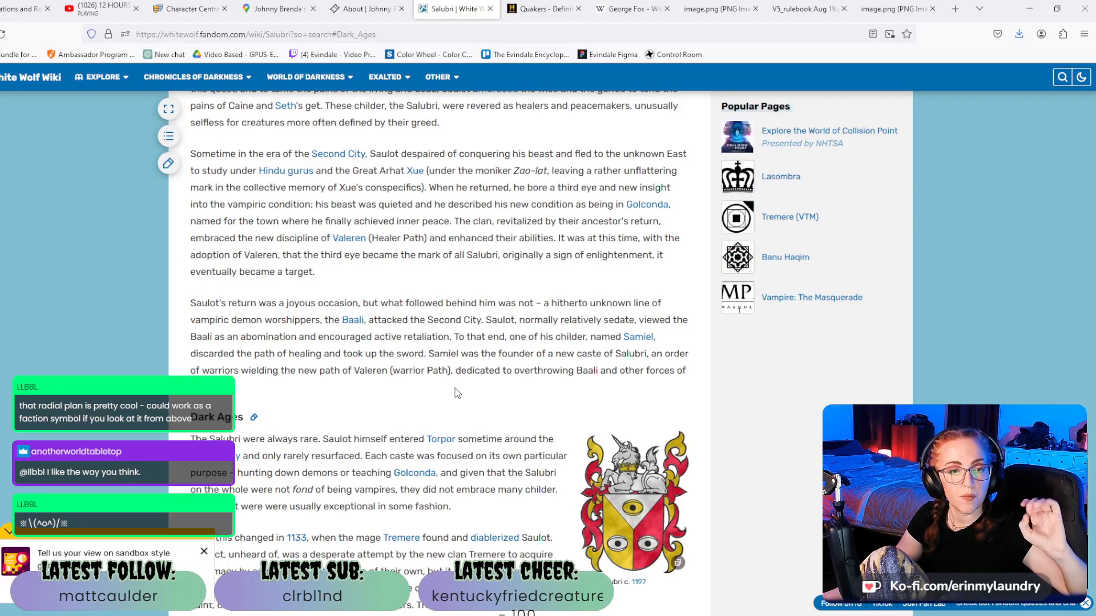
scroll(457, 393, up, 1)
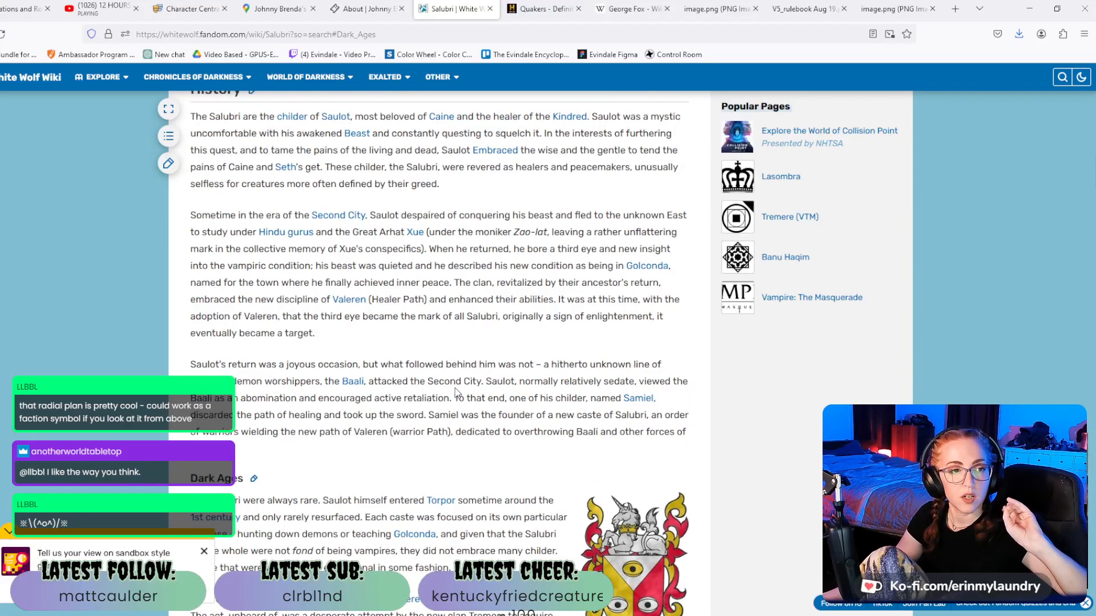
Read the Salubri article from Saulot's return through the Dark Ages section, including the Tremere propaganda campaign.
scroll(456, 392, down, 1)
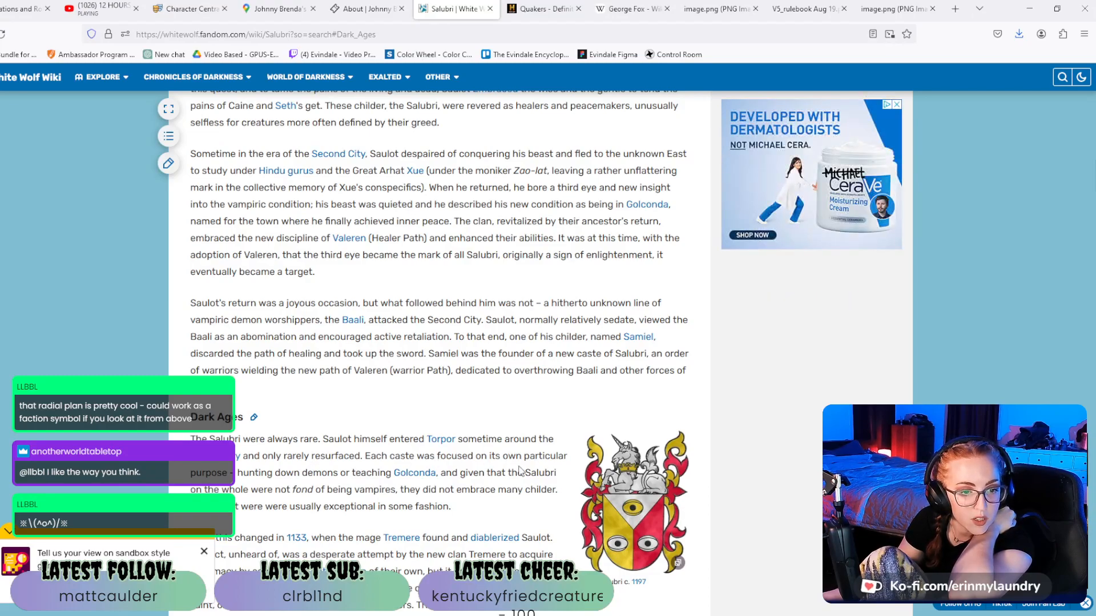
scroll(520, 471, down, 1)
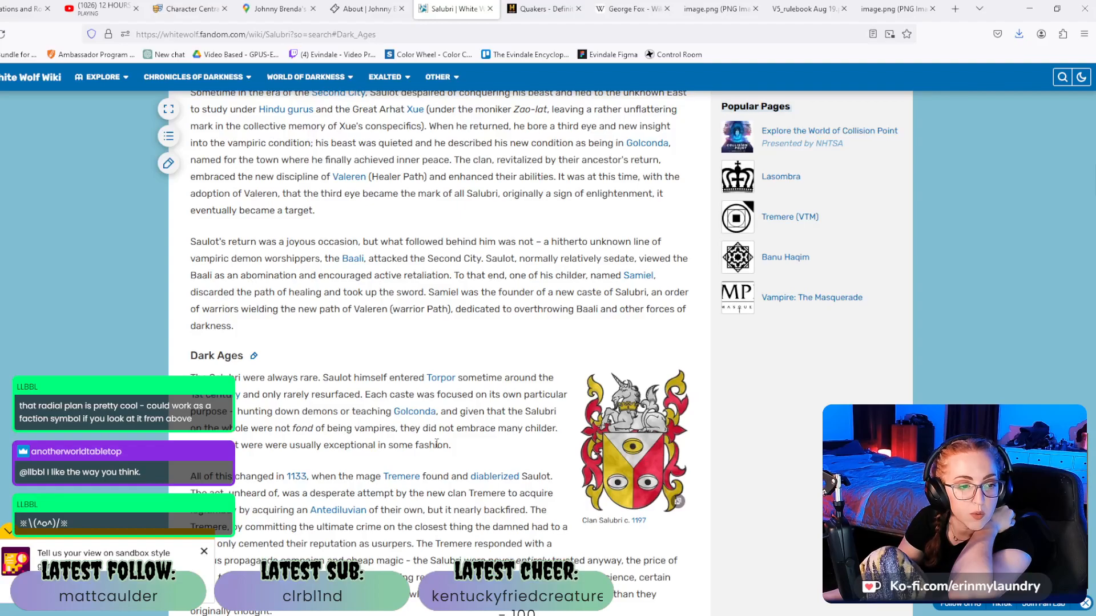
scroll(436, 444, down, 2)
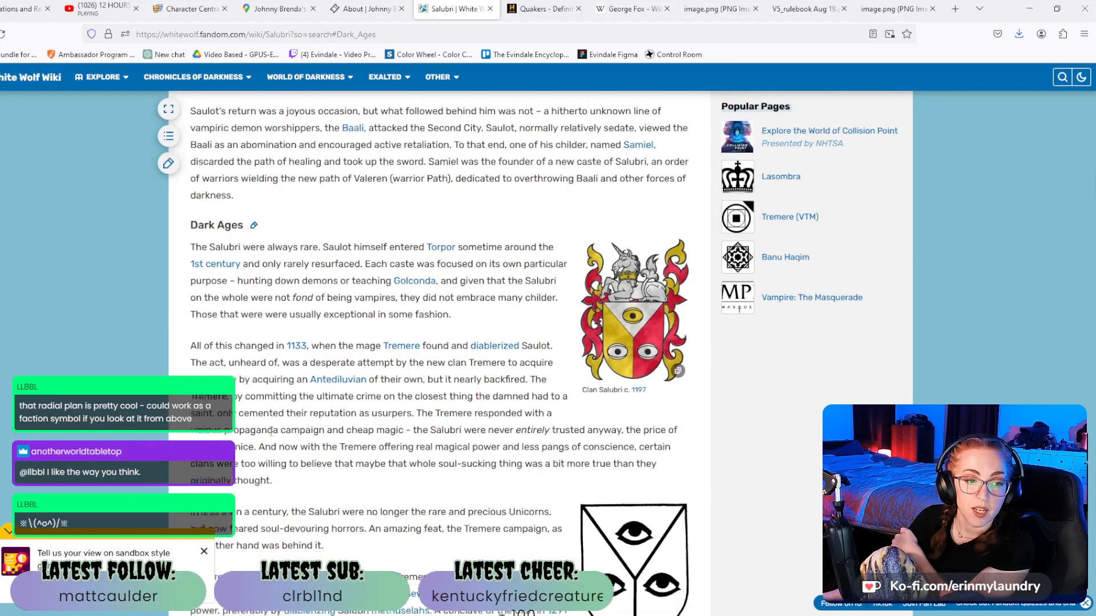
scroll(295, 439, down, 2)
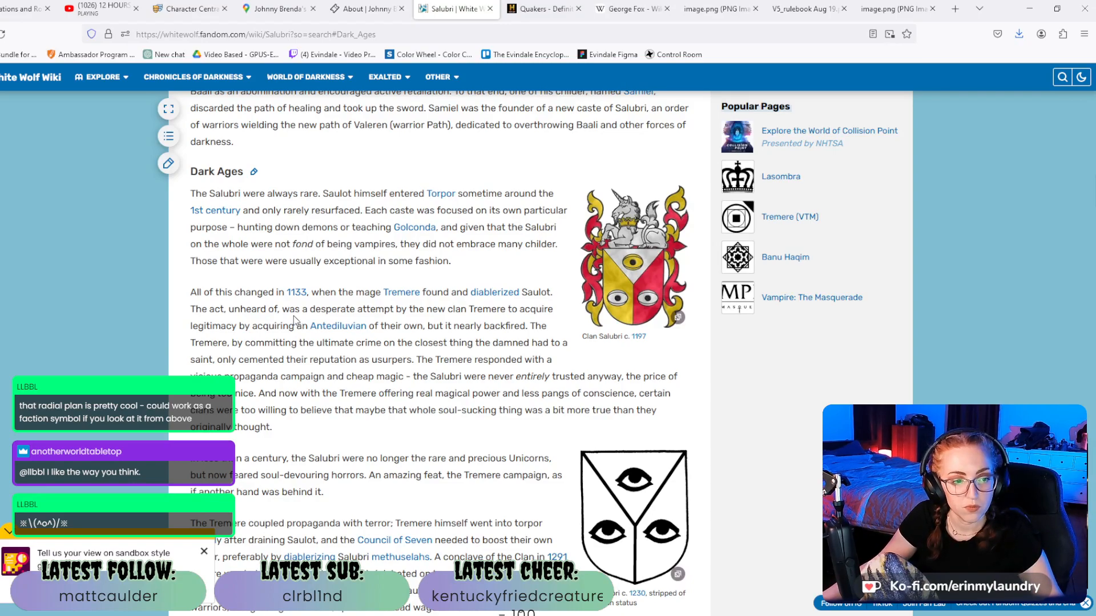
scroll(295, 319, down, 1)
scroll(295, 317, down, 1)
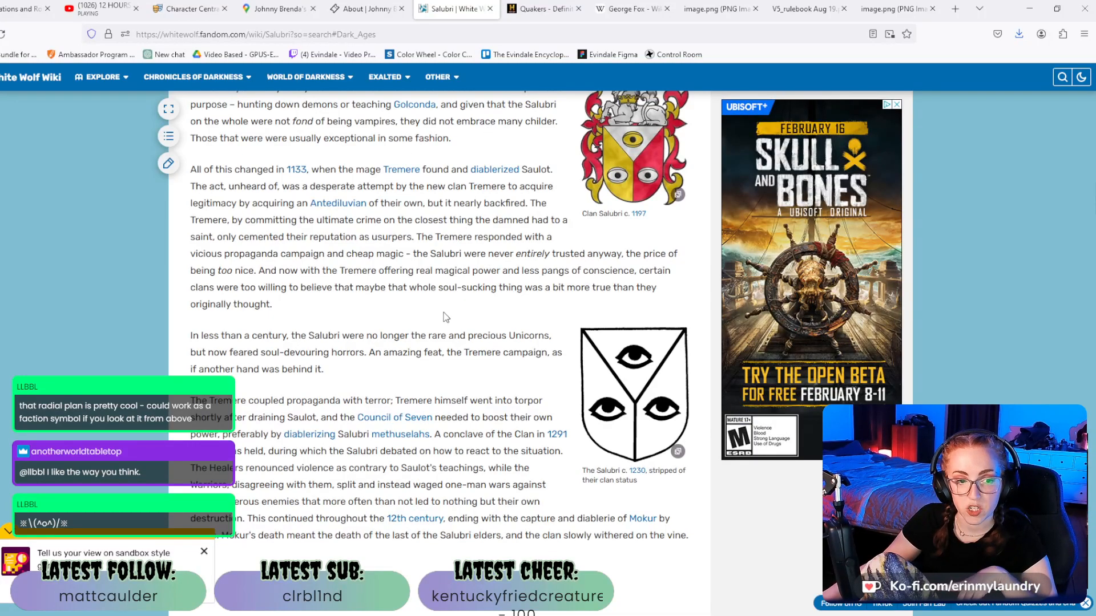
scroll(446, 319, down, 2)
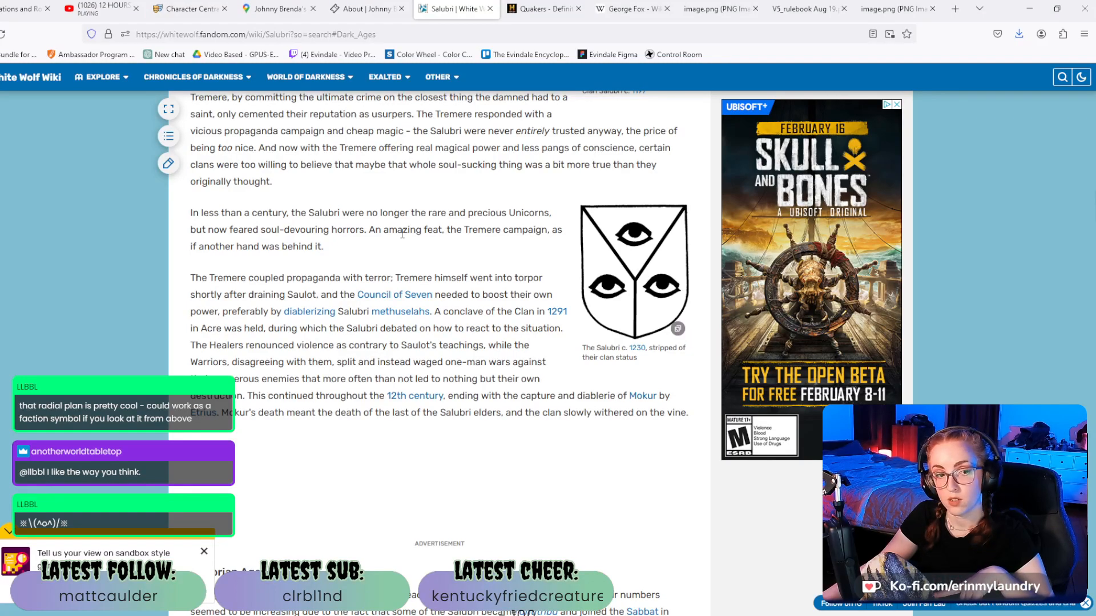
scroll(402, 234, down, 1)
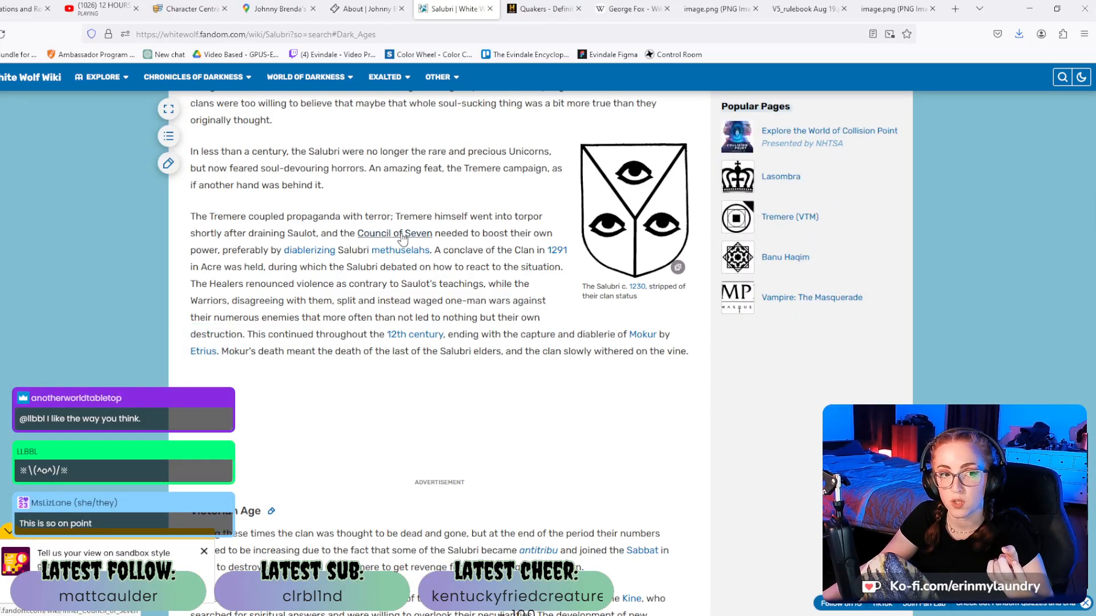
Go back to the start of the Dark Ages section and reread how Tremere diablerized Saulot.
scroll(403, 238, up, 2)
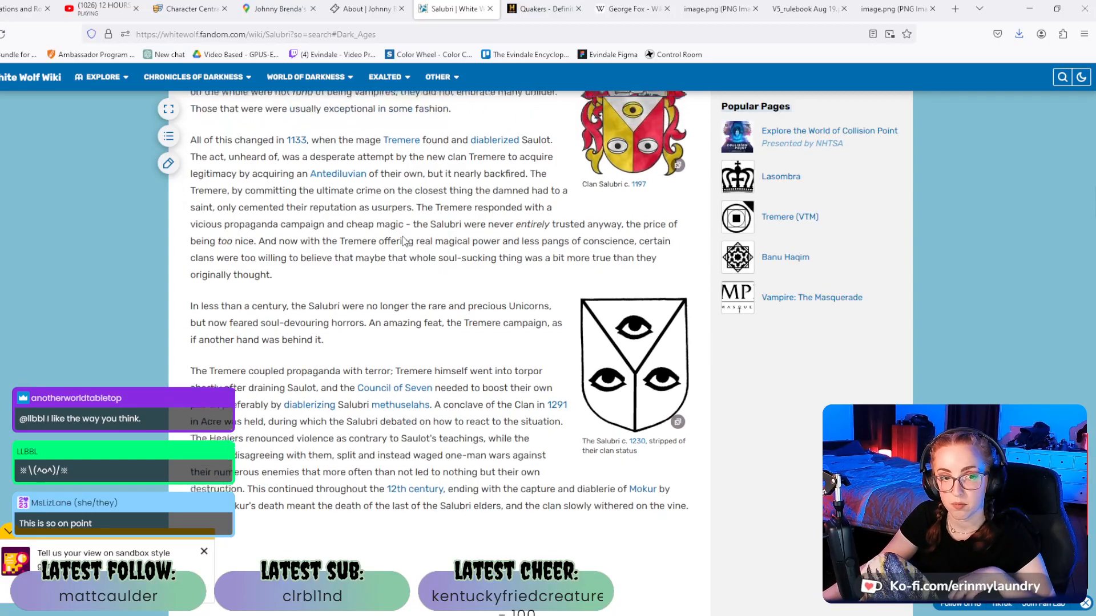
scroll(403, 236, up, 1)
scroll(404, 236, up, 1)
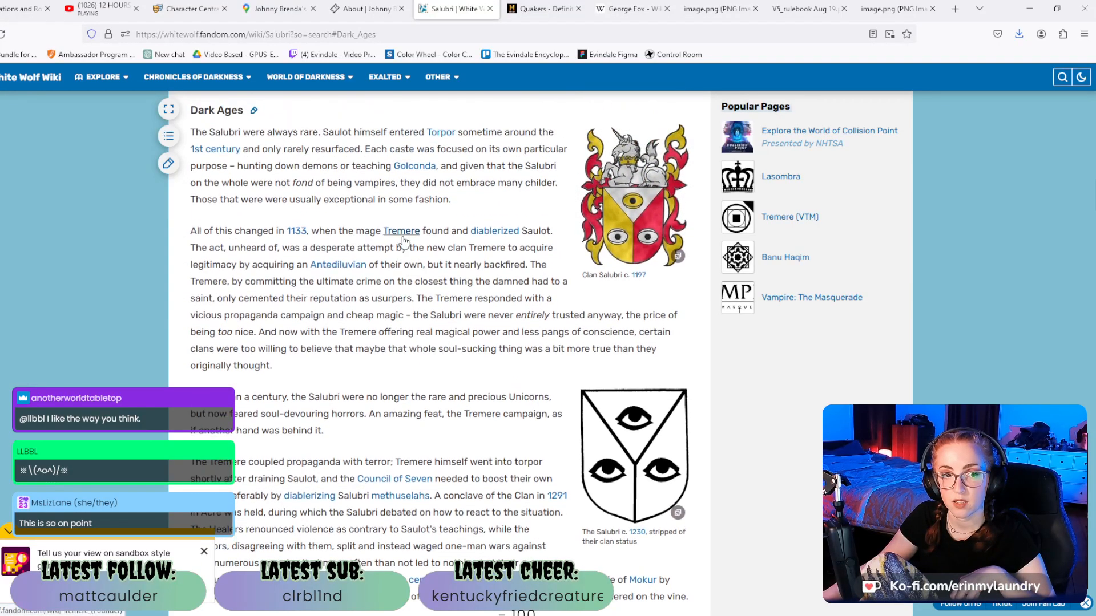
scroll(403, 240, down, 1)
scroll(403, 239, up, 1)
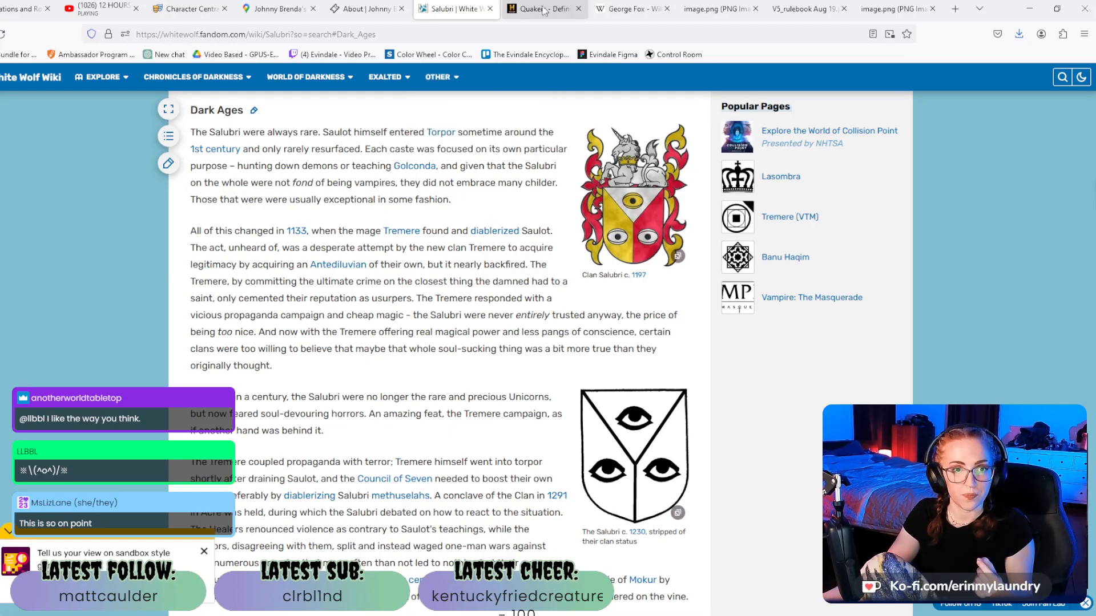
Switch to the Notion character database, close the open character's page and open the George Fox entry as a full page.
click(636, 9)
click(189, 9)
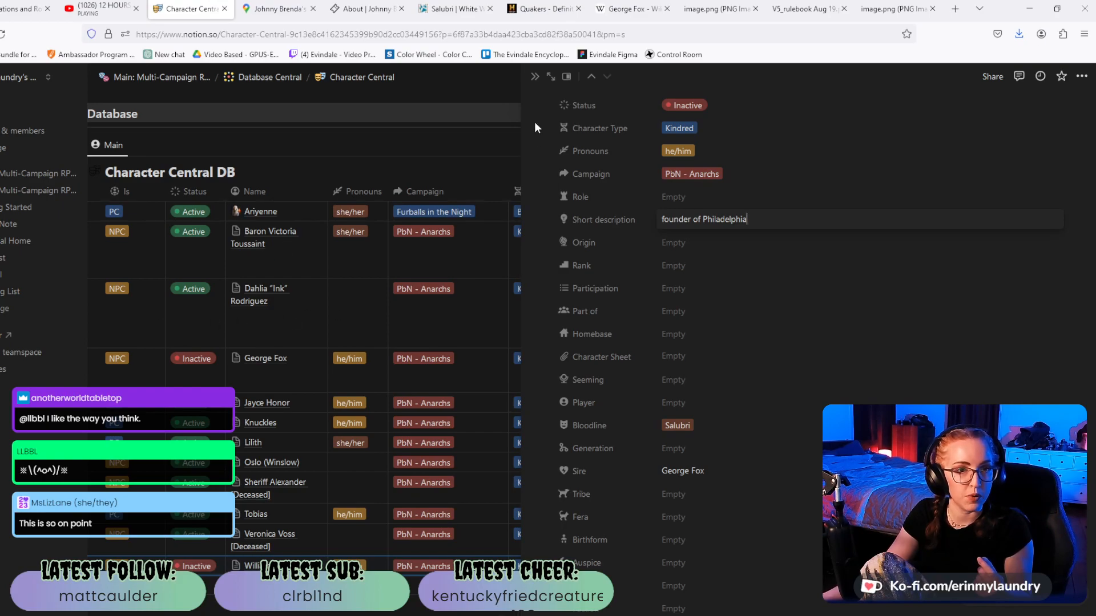
click(535, 74)
click(535, 76)
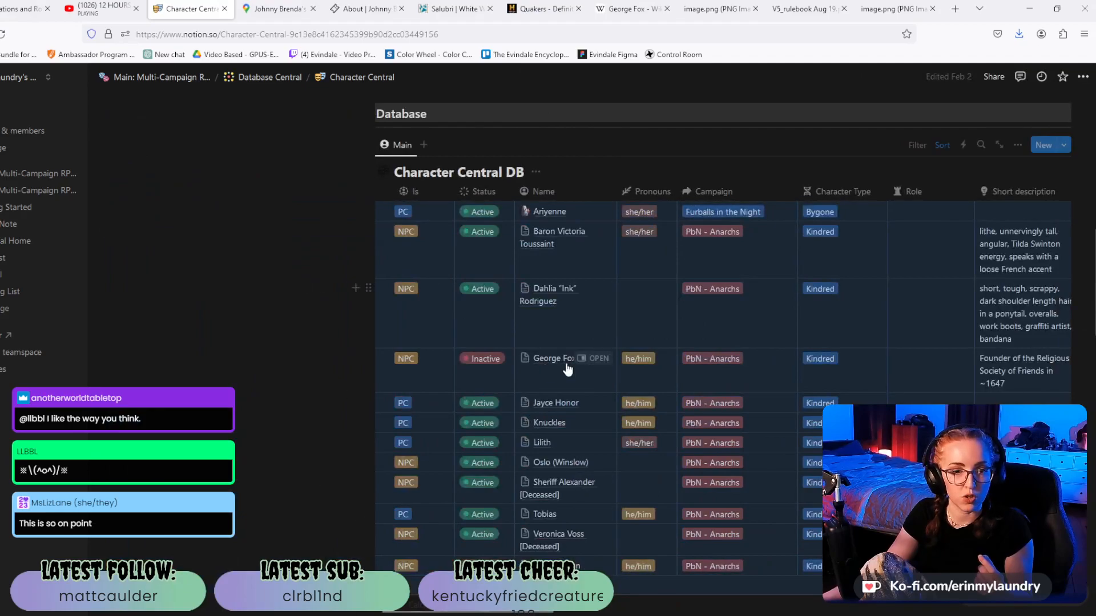
click(588, 361)
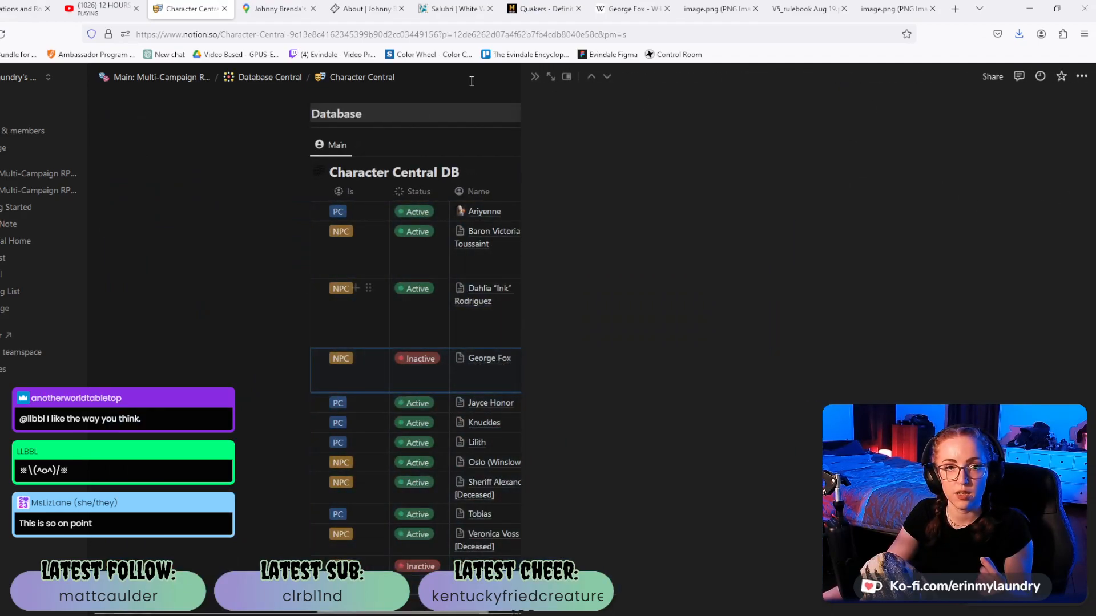
click(551, 77)
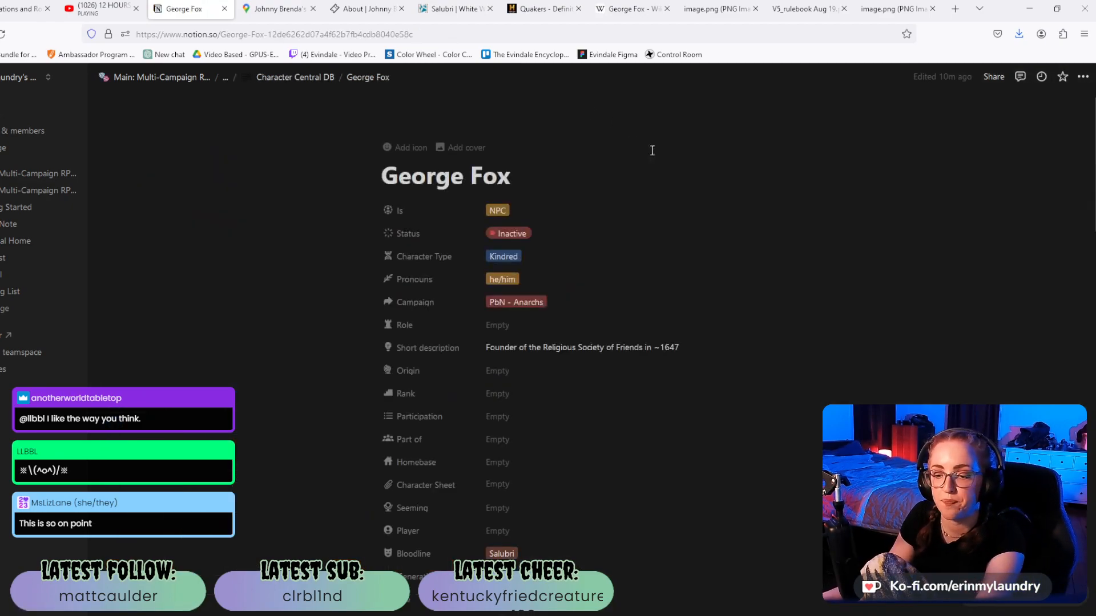
Add a Text property to the George Fox page and place it directly below Short description.
scroll(589, 384, down, 3)
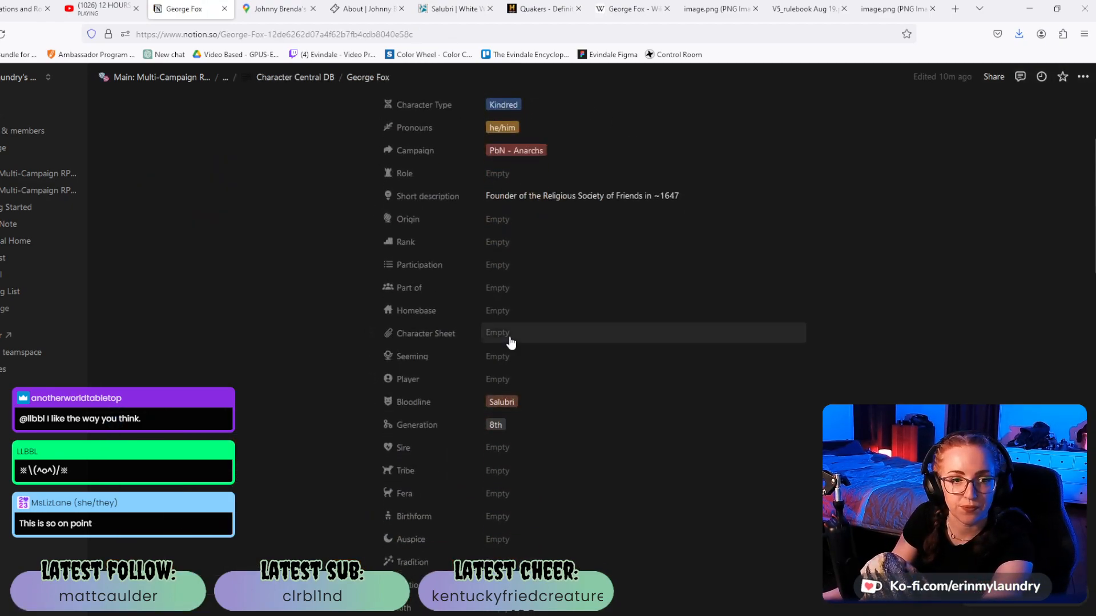
scroll(617, 311, down, 3)
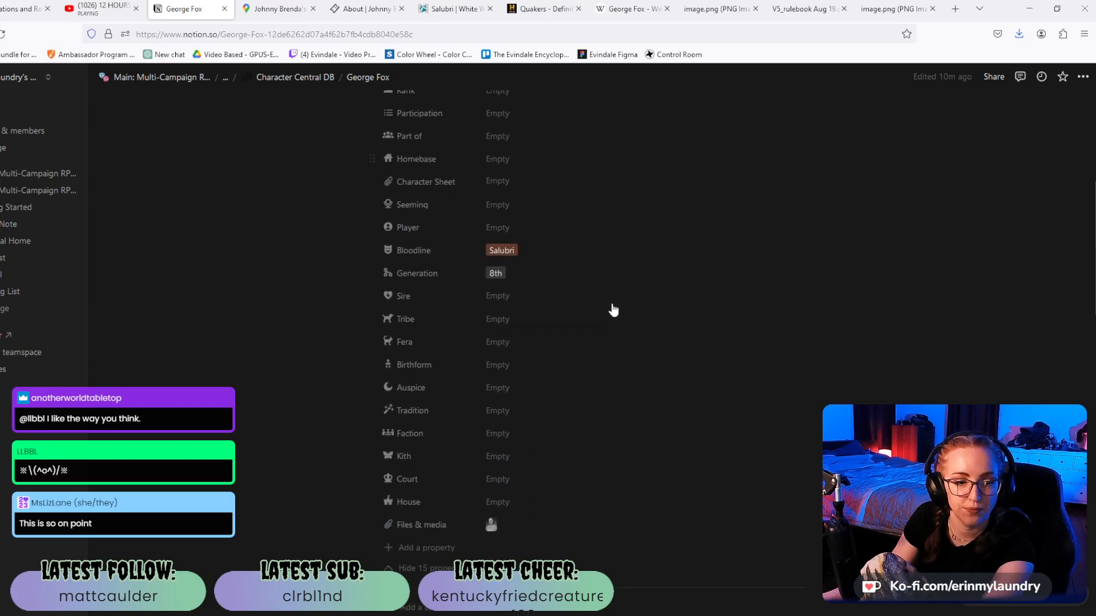
scroll(612, 310, up, 3)
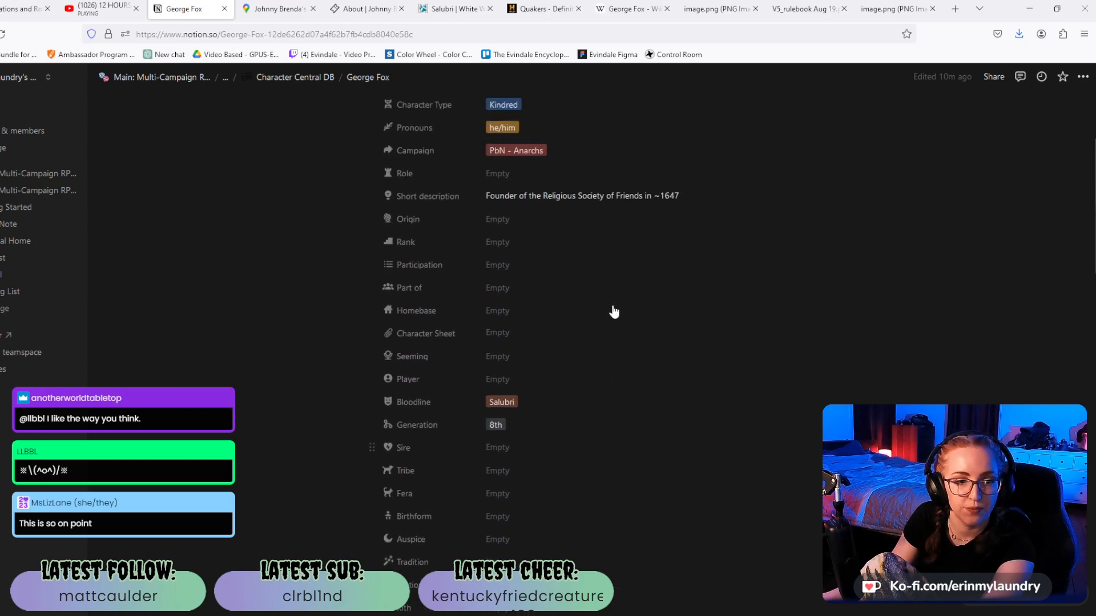
scroll(612, 311, down, 3)
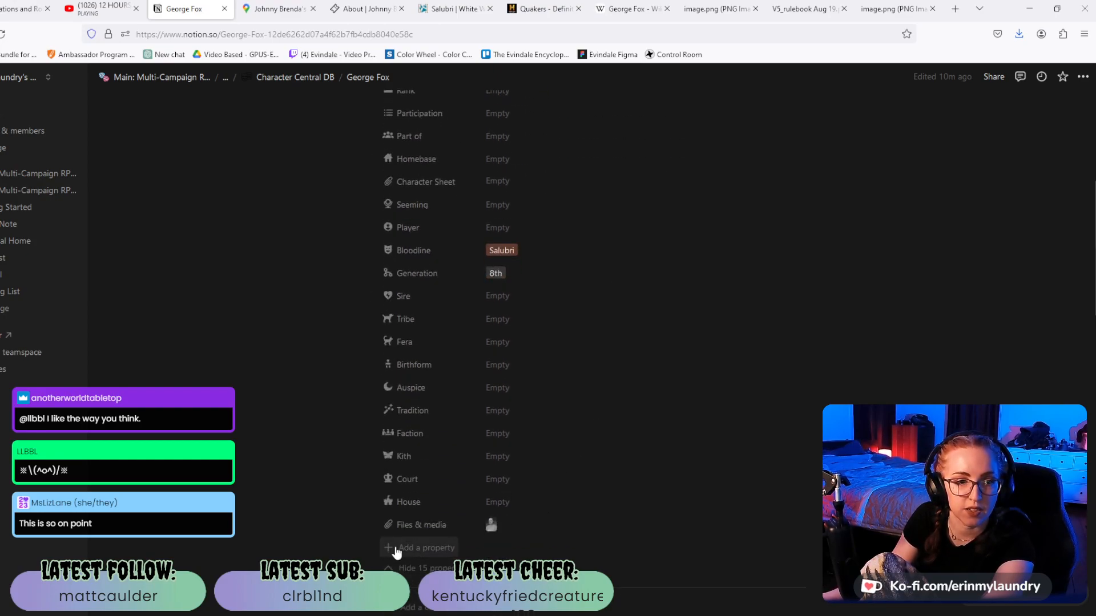
click(392, 551)
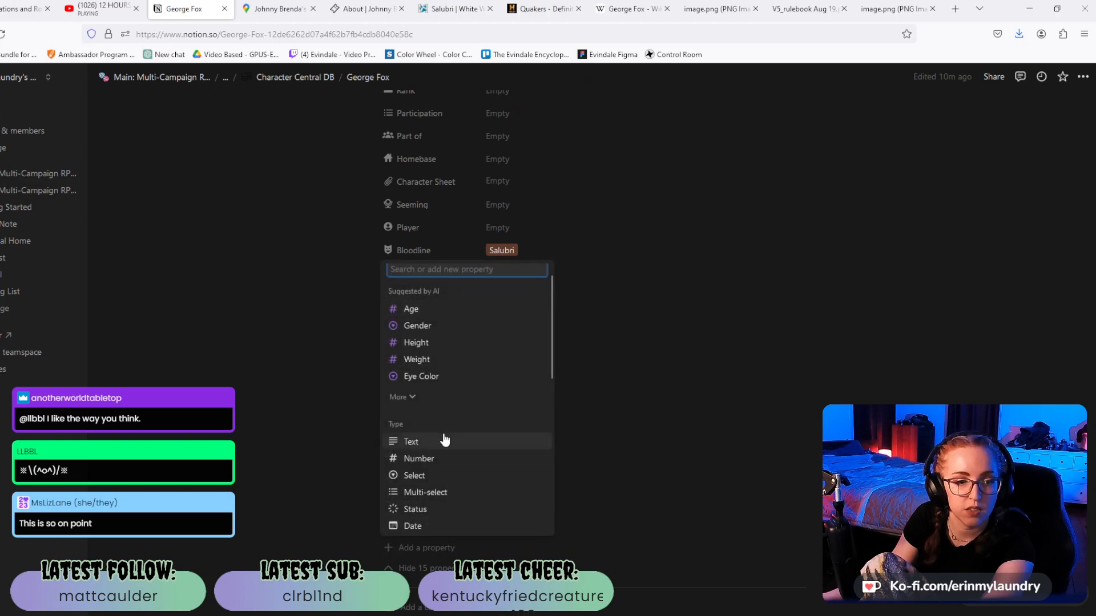
click(420, 441)
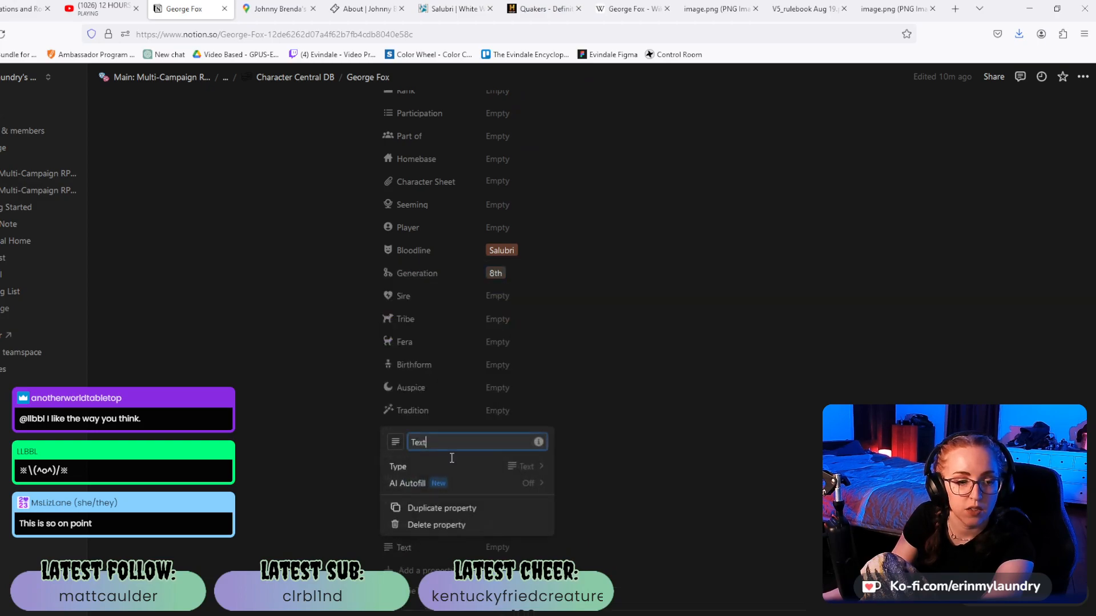
click(650, 450)
drag(372, 548, 390, 226)
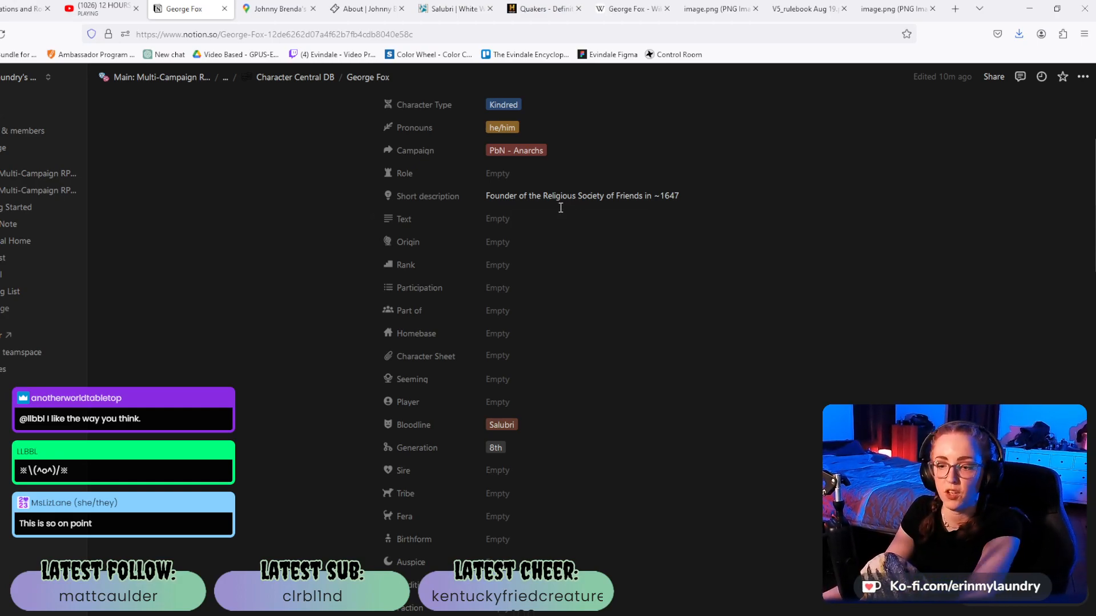
Fill the Text property with "- motivation for preaching was to spread the good deeds of Saulot and reclaim the light once affiliated with Salubri.".
click(521, 221)
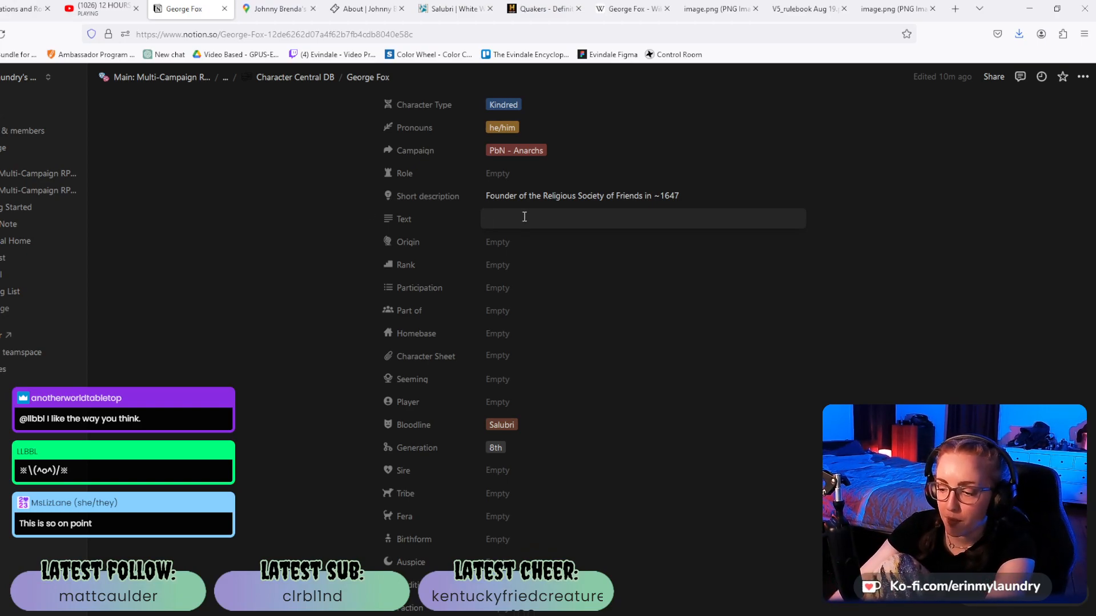
text(- motivation for)
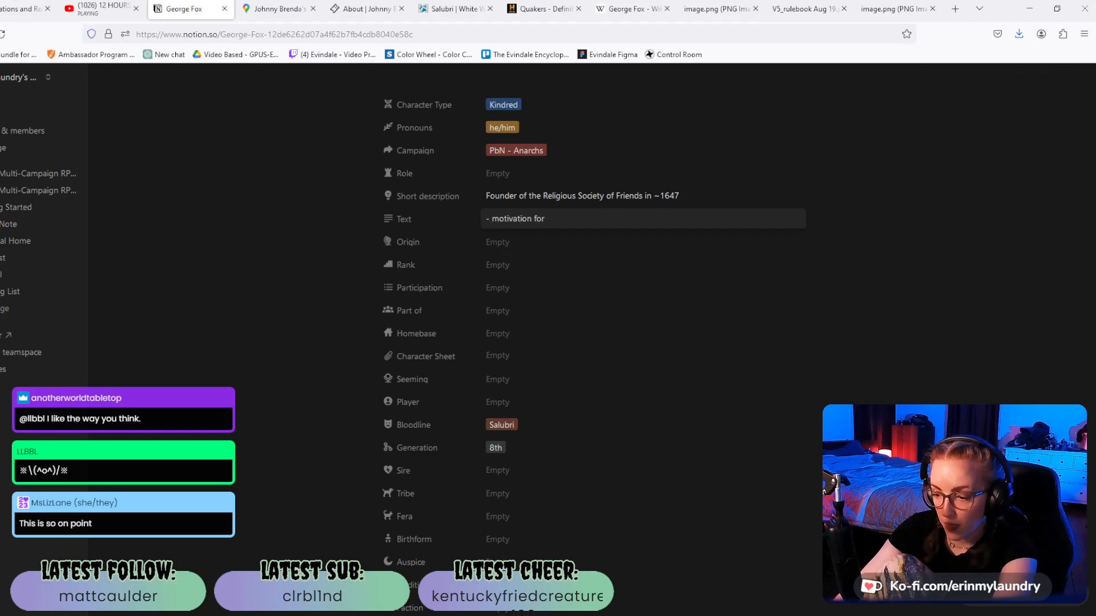
text( preach)
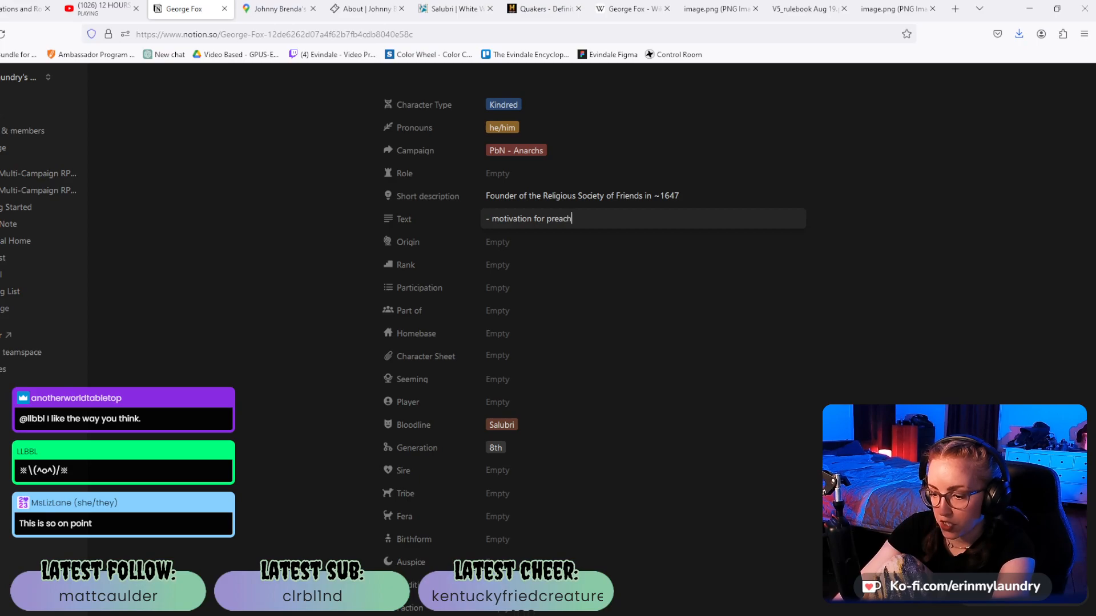
text(ing was to )
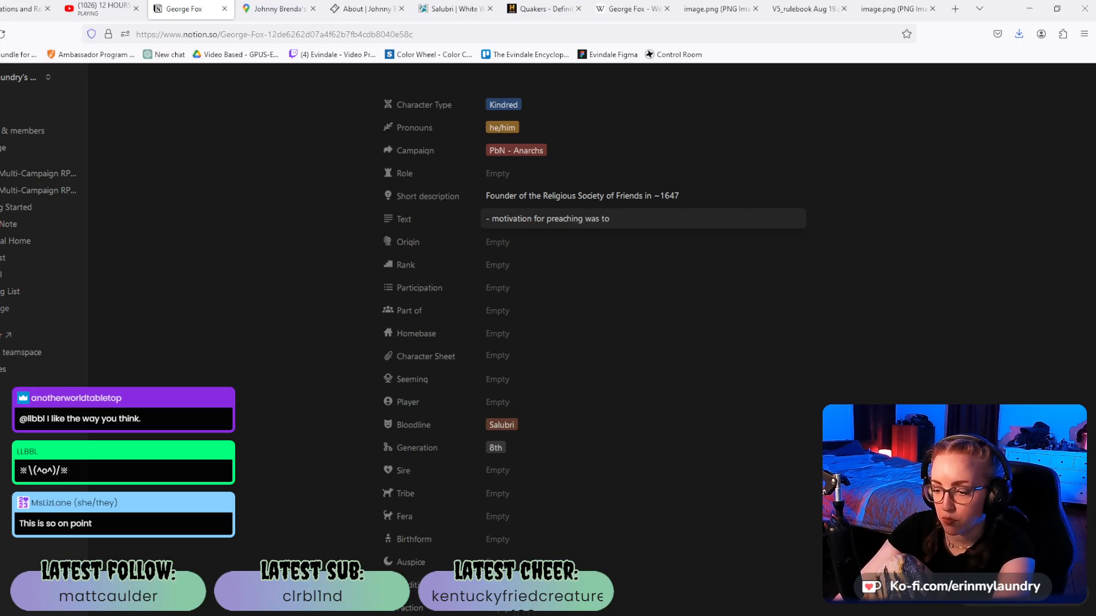
text(spread the)
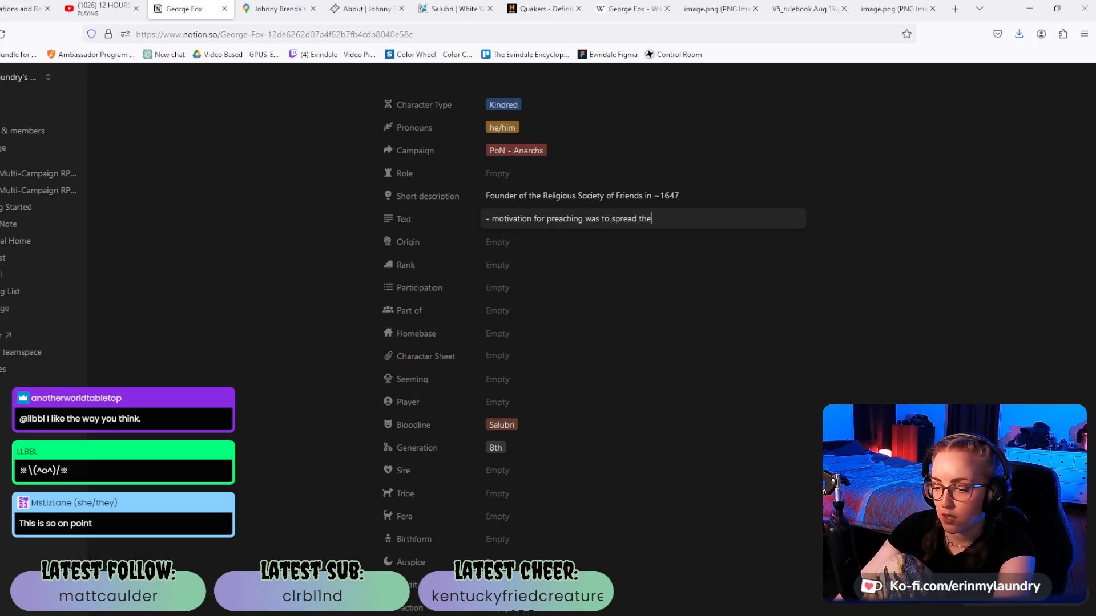
text( goog deeds of)
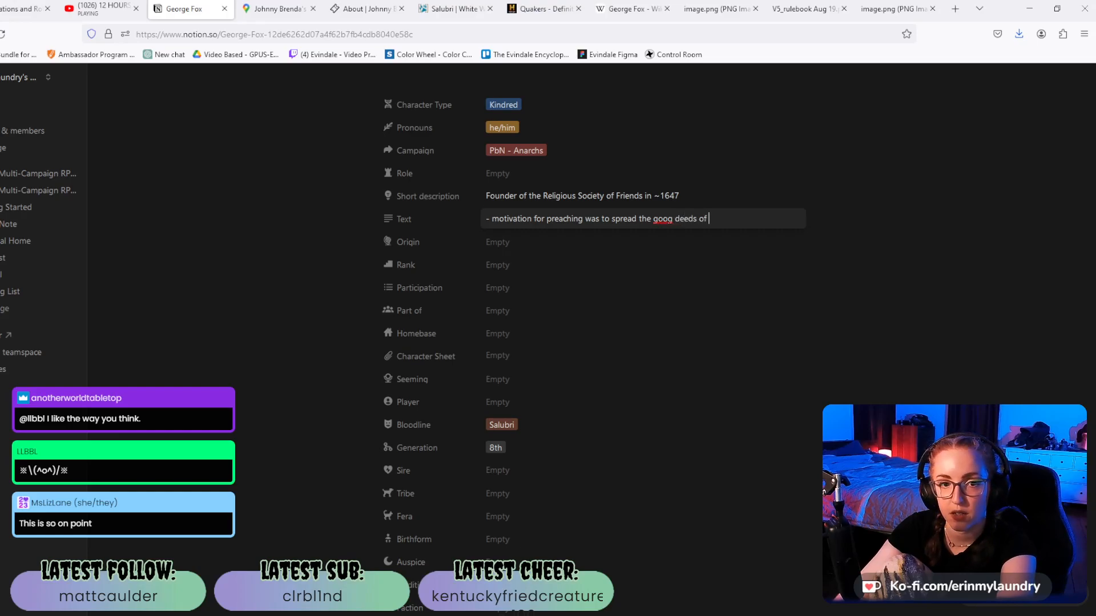
key(BackSpace)
key(BackSpace)
key(BackSpace)
key(BackSpace)
key(BackSpace)
key(BackSpace)
key(BackSpace)
key(BackSpace)
key(BackSpace)
key(BackSpace)
text(d deeds of Saulot)
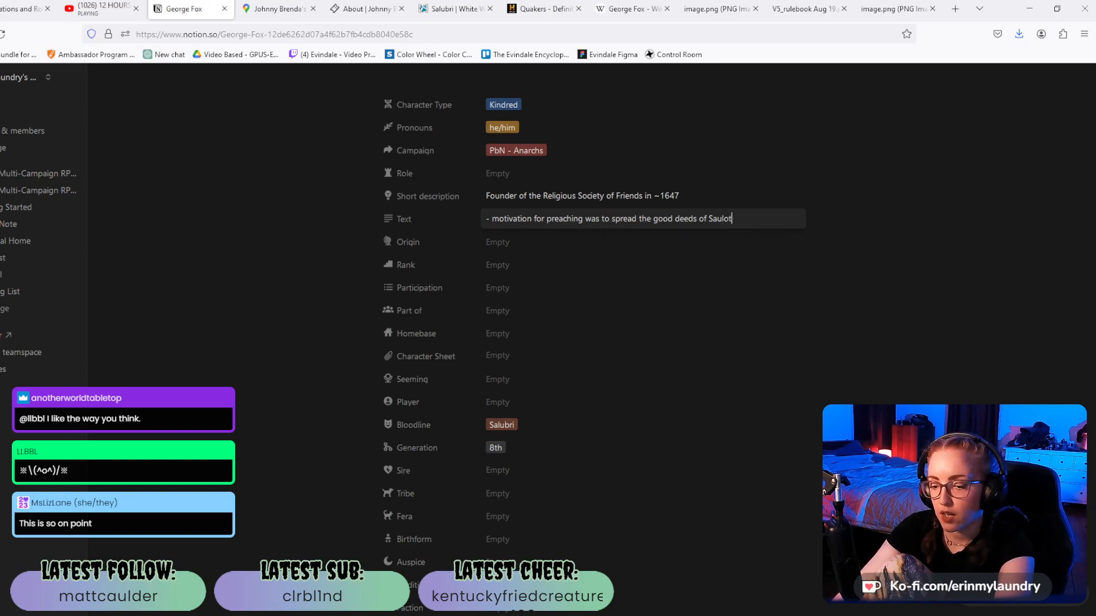
text( and reclaim the)
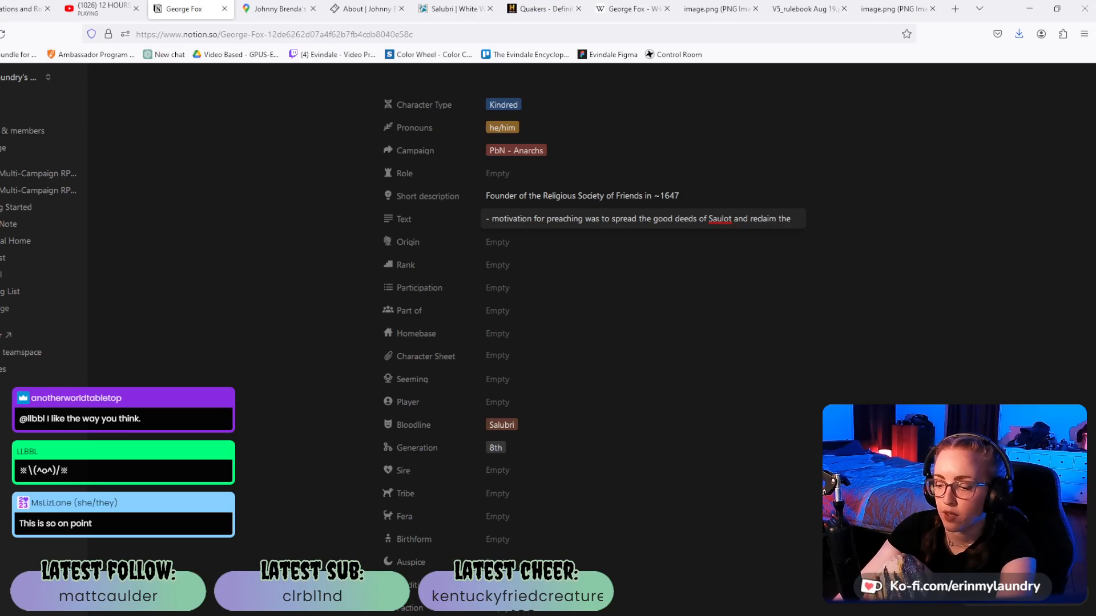
text(ight onc)
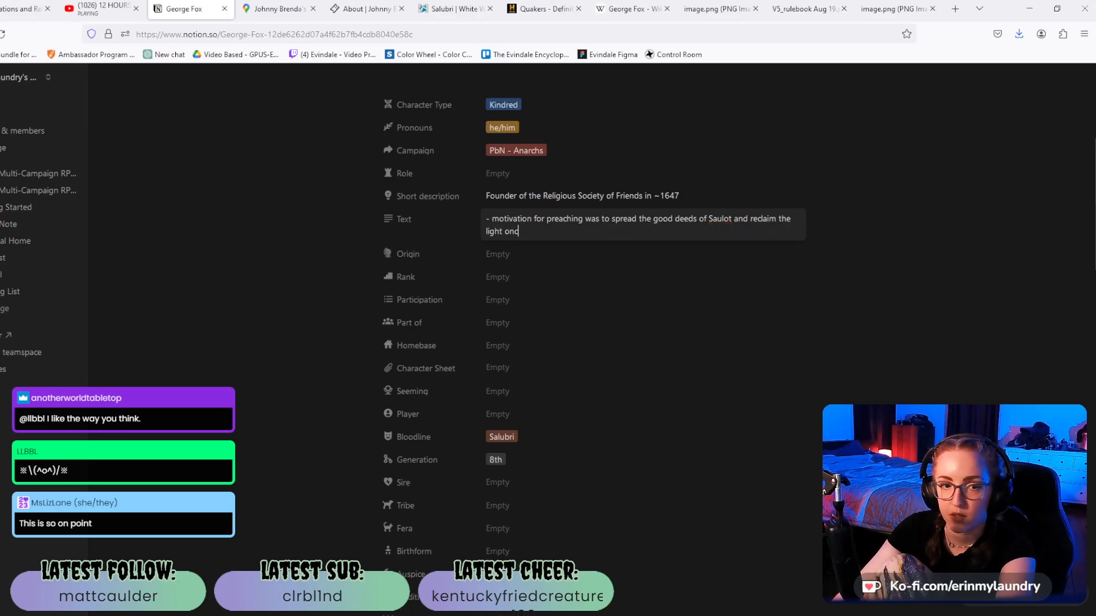
text(e affiliated with Salubri.)
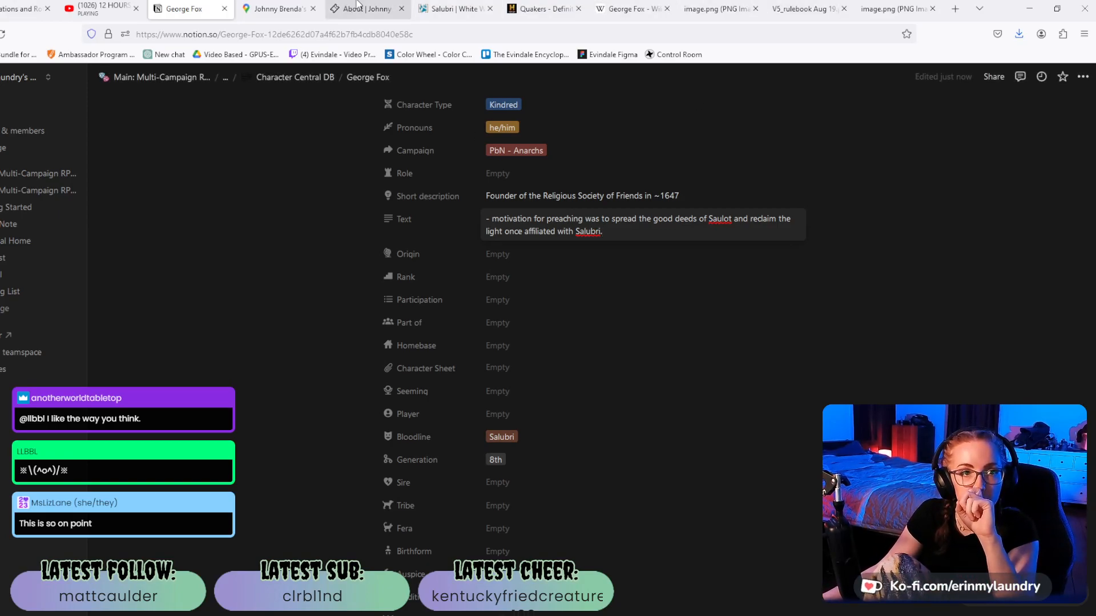
Switch to the Salubri wiki article and read from the end of the Dark Ages section through the Victorian Age section.
click(439, 16)
scroll(447, 363, down, 5)
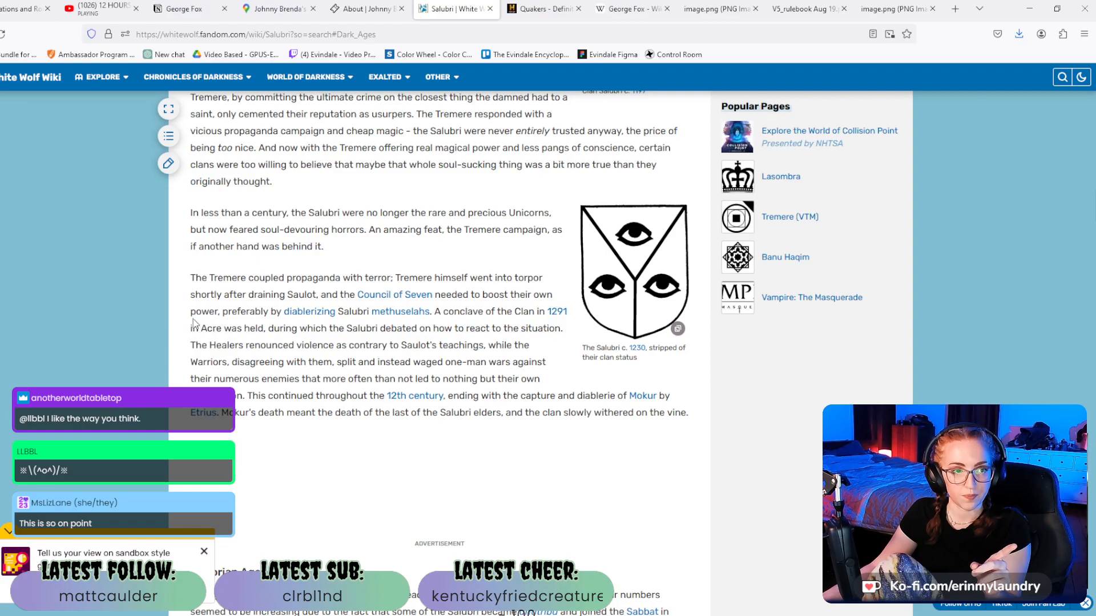
scroll(379, 274, down, 1)
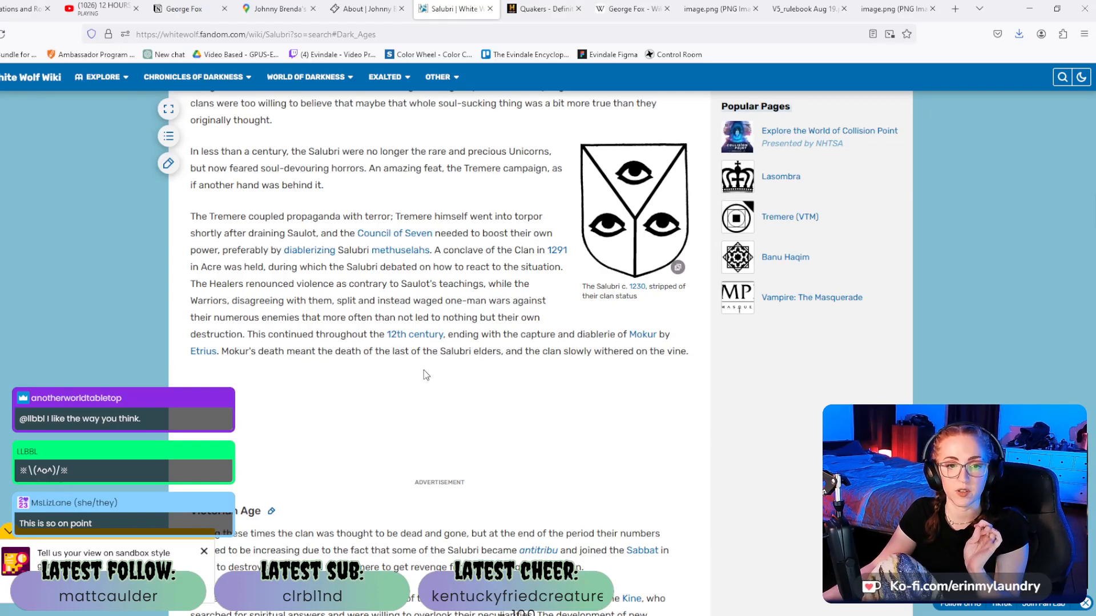
scroll(432, 367, down, 1)
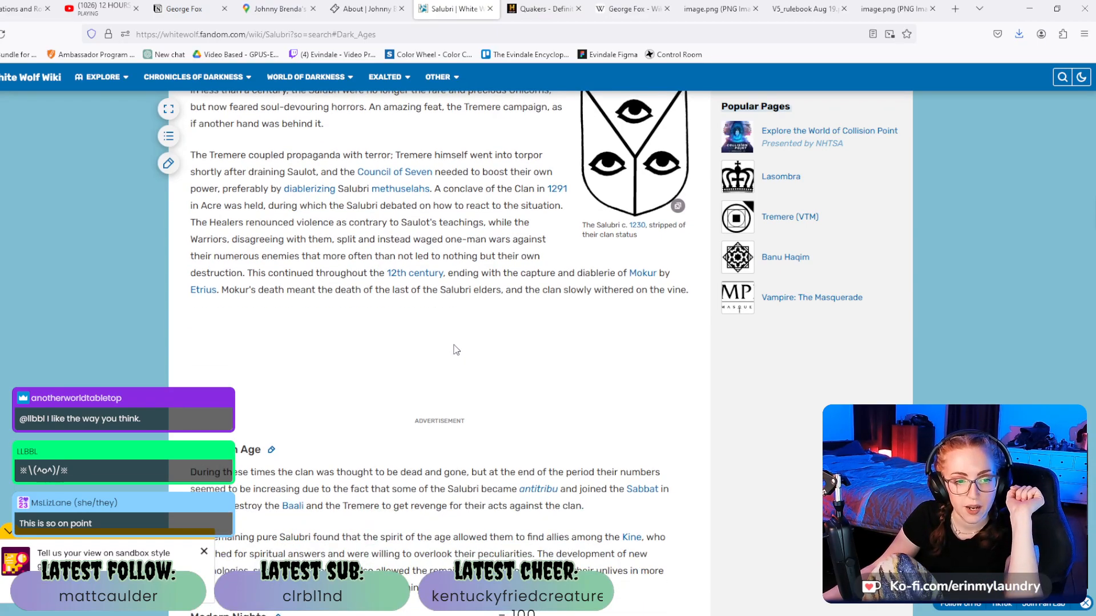
scroll(456, 350, down, 1)
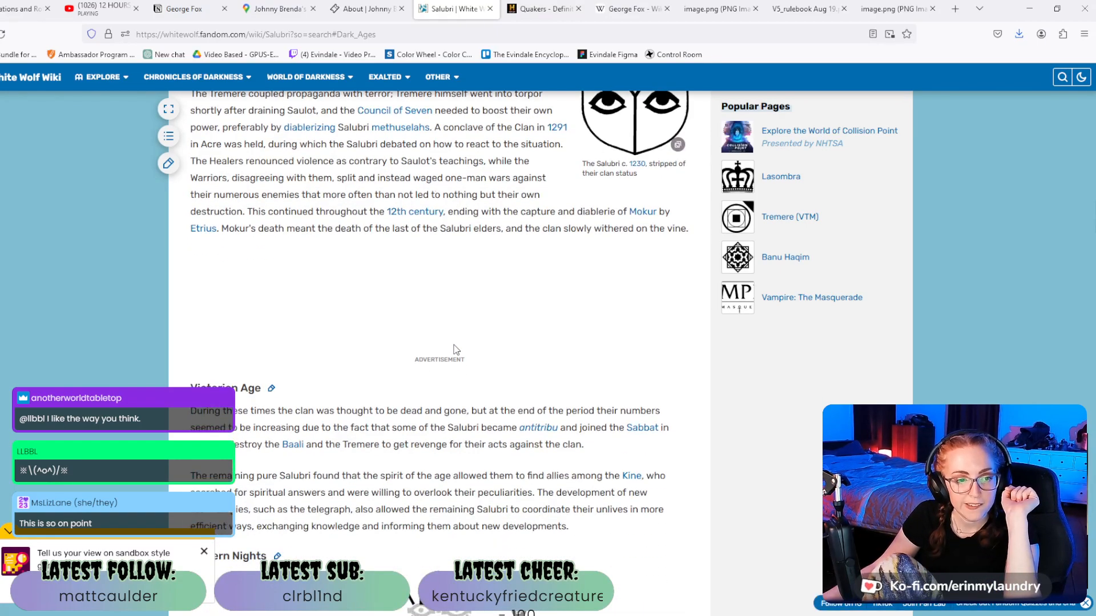
scroll(457, 350, down, 1)
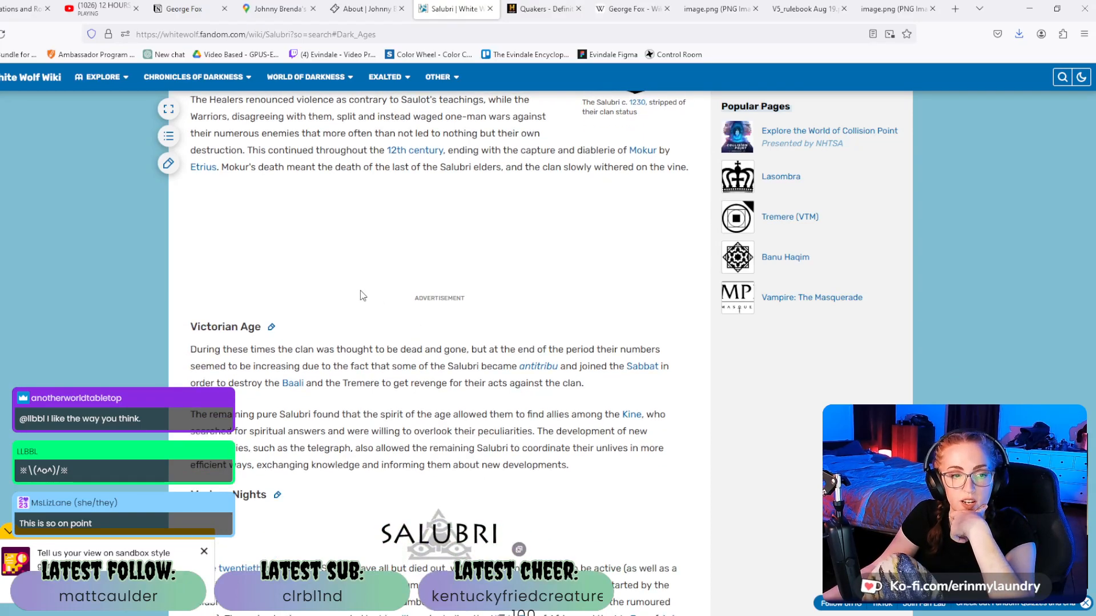
scroll(361, 294, up, 1)
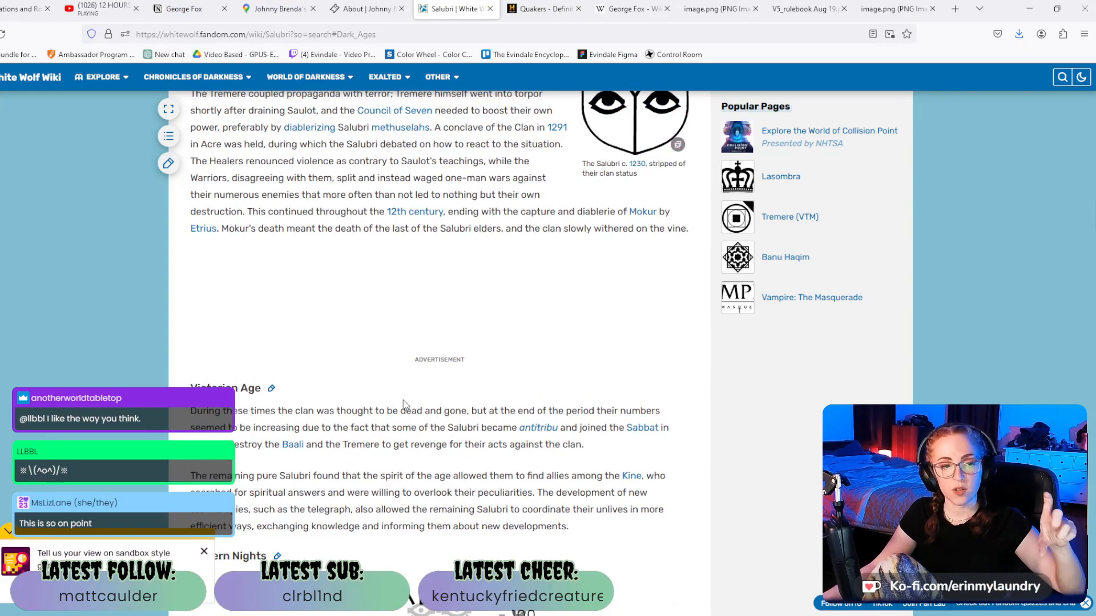
scroll(399, 404, down, 1)
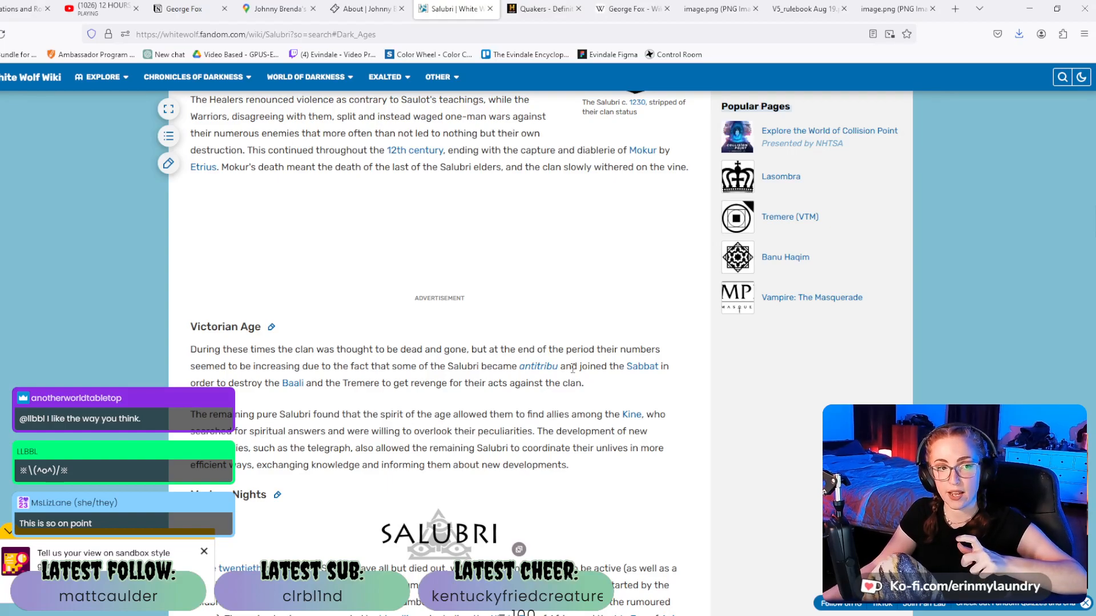
scroll(573, 368, up, 2)
scroll(538, 361, down, 2)
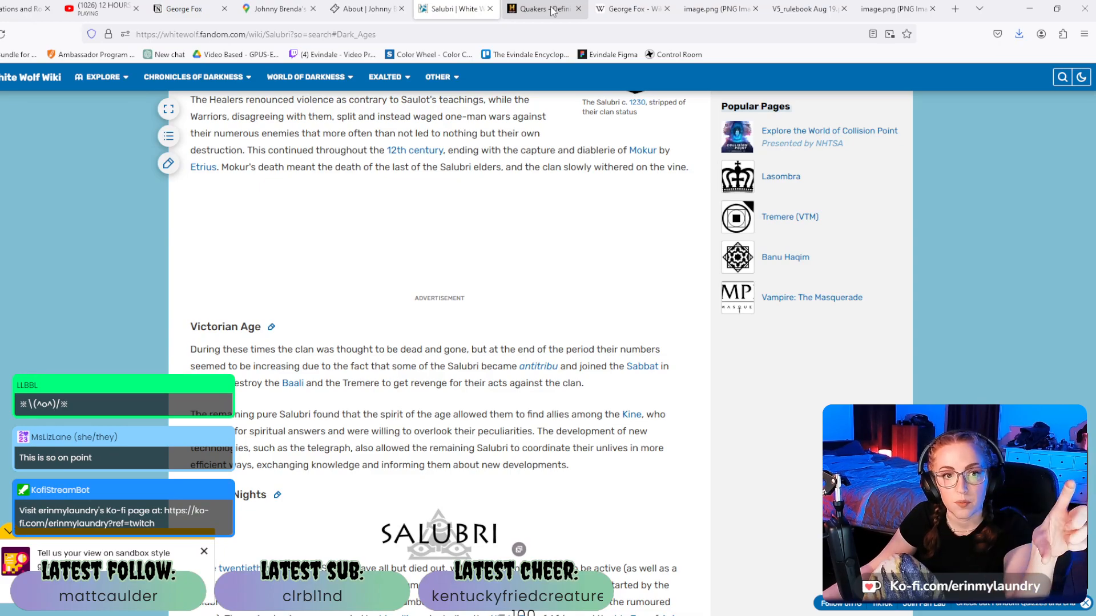
Switch to the History.com Quakers article and read its Quaker Beliefs and What Is a Quaker? sections.
click(530, 12)
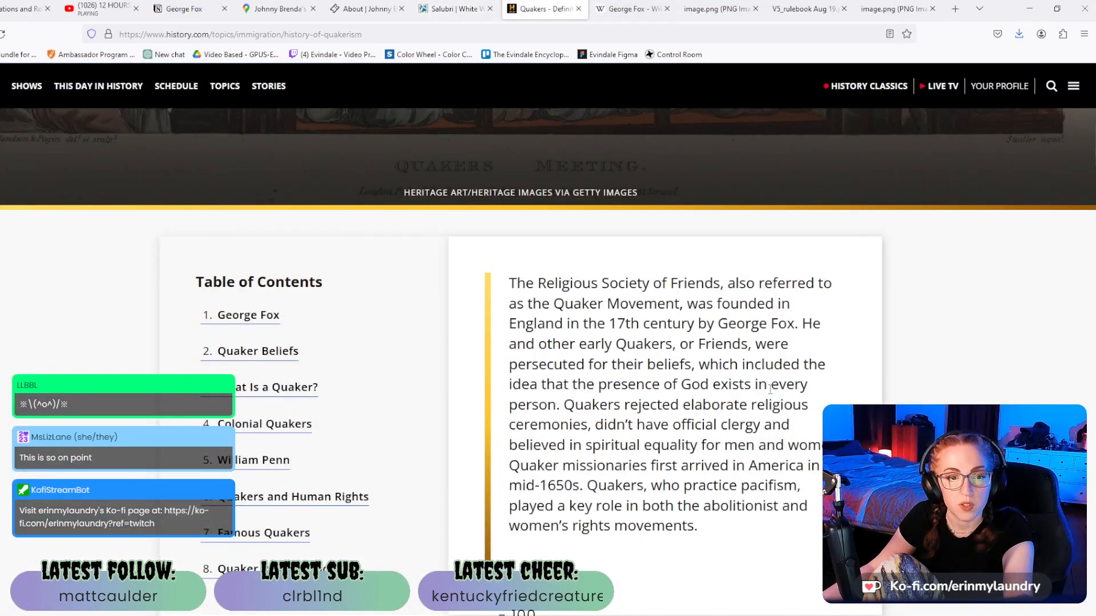
scroll(797, 366, down, 2)
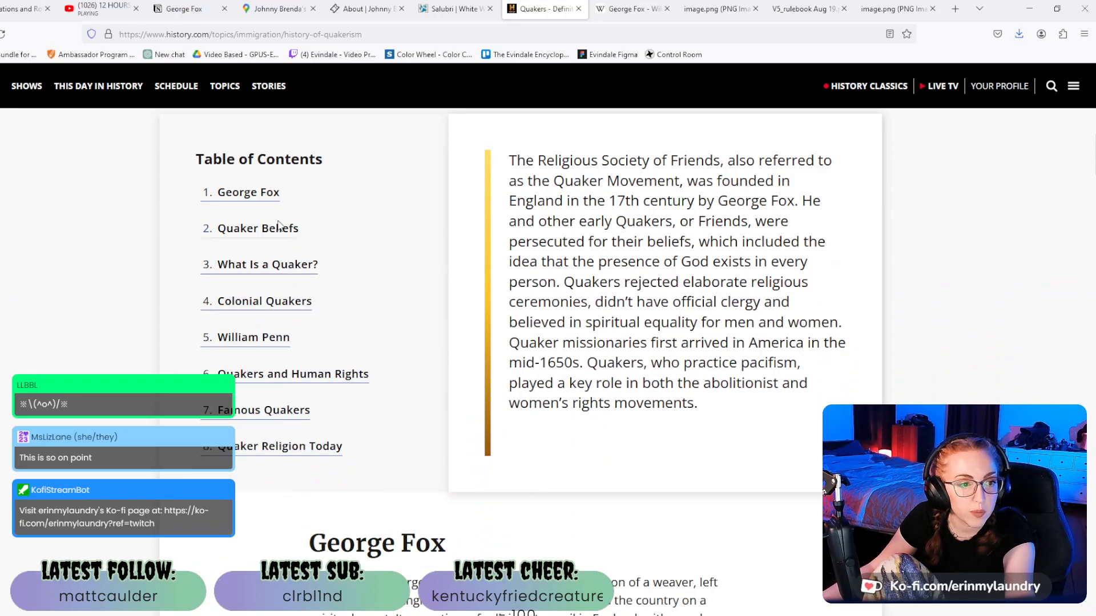
click(281, 229)
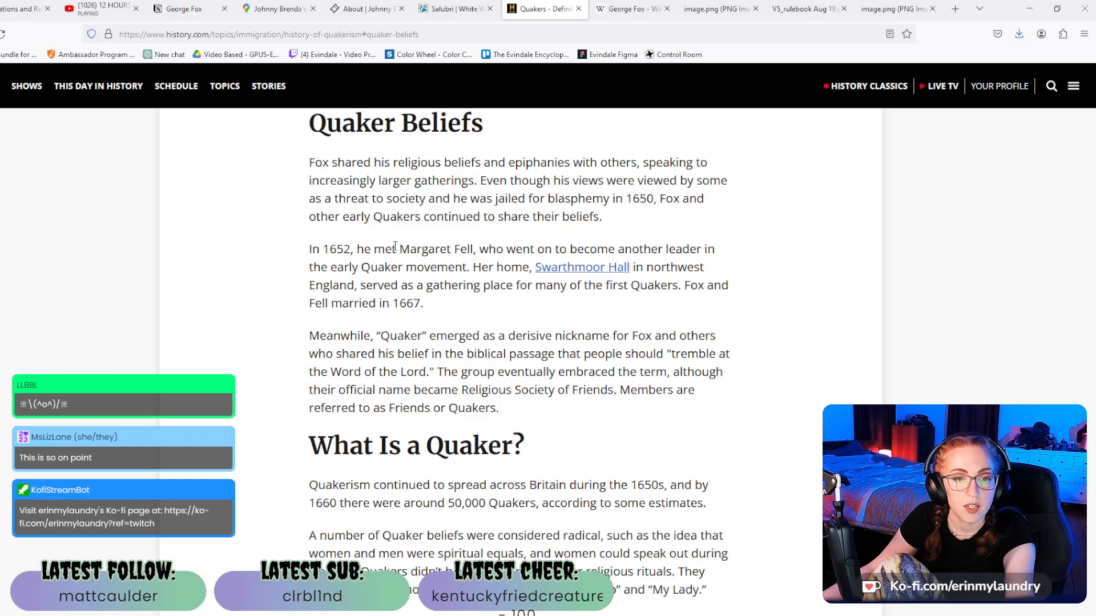
scroll(395, 246, down, 1)
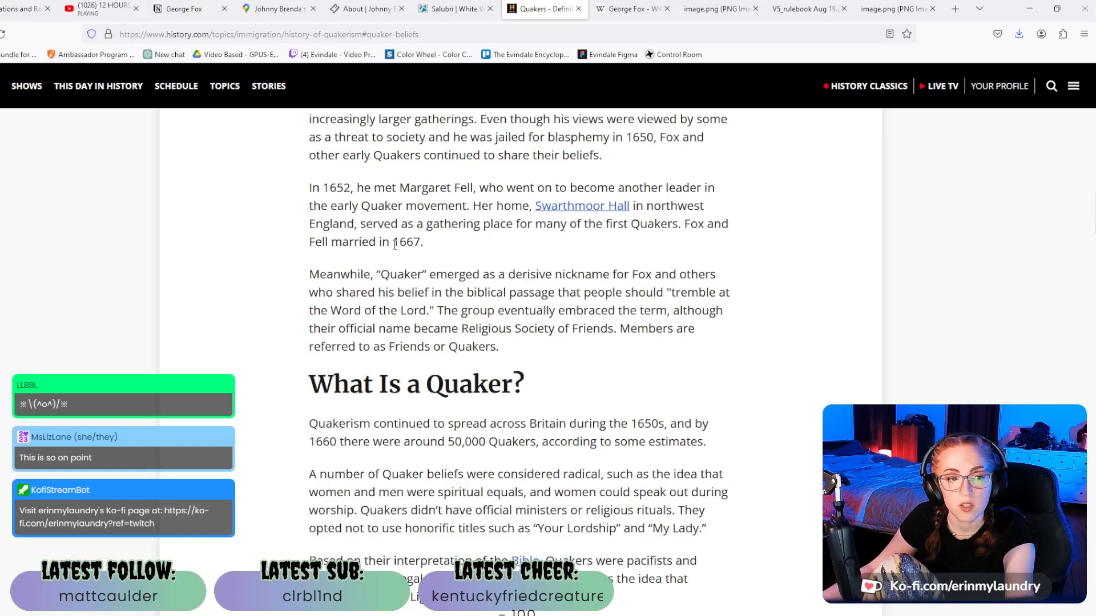
scroll(394, 245, down, 1)
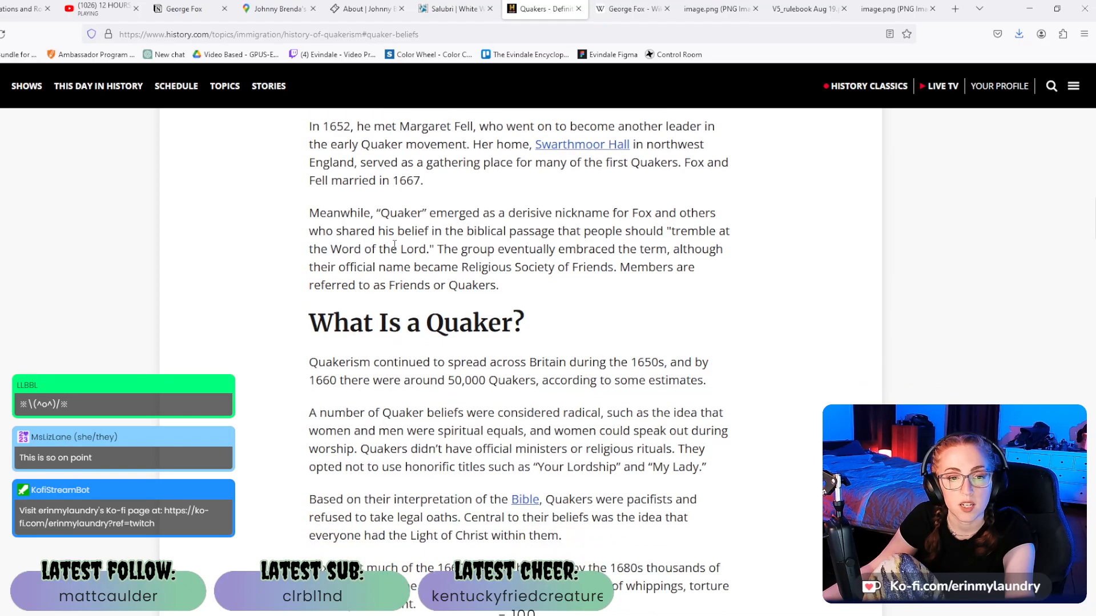
scroll(394, 244, down, 1)
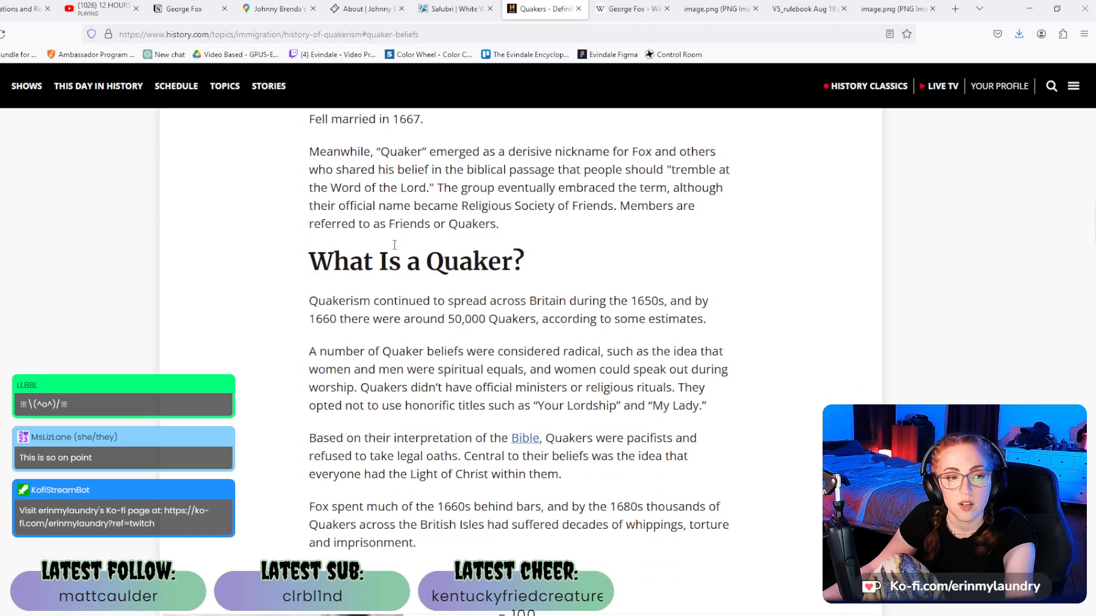
Return to the Salubri wiki article and open the Saulot page linked in its Overview section.
click(455, 9)
scroll(374, 339, up, 10)
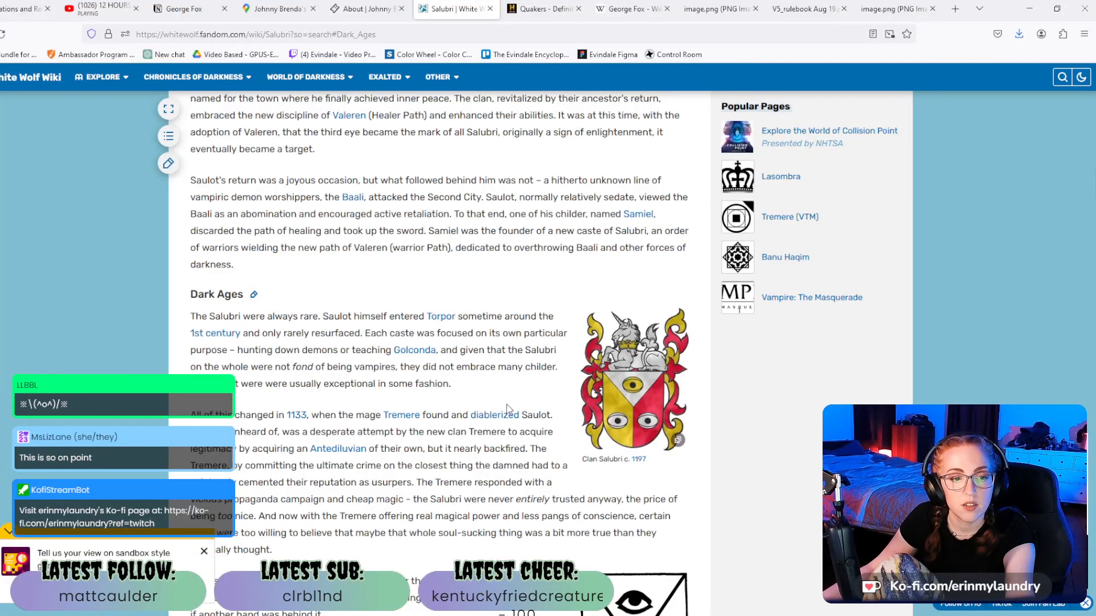
scroll(502, 401, up, 8)
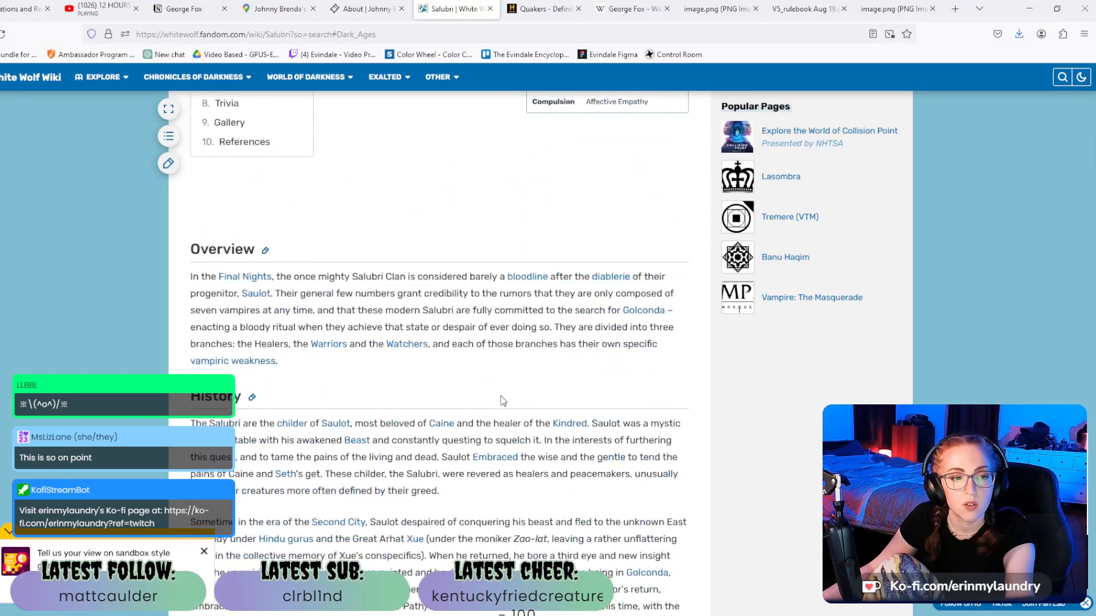
click(256, 294)
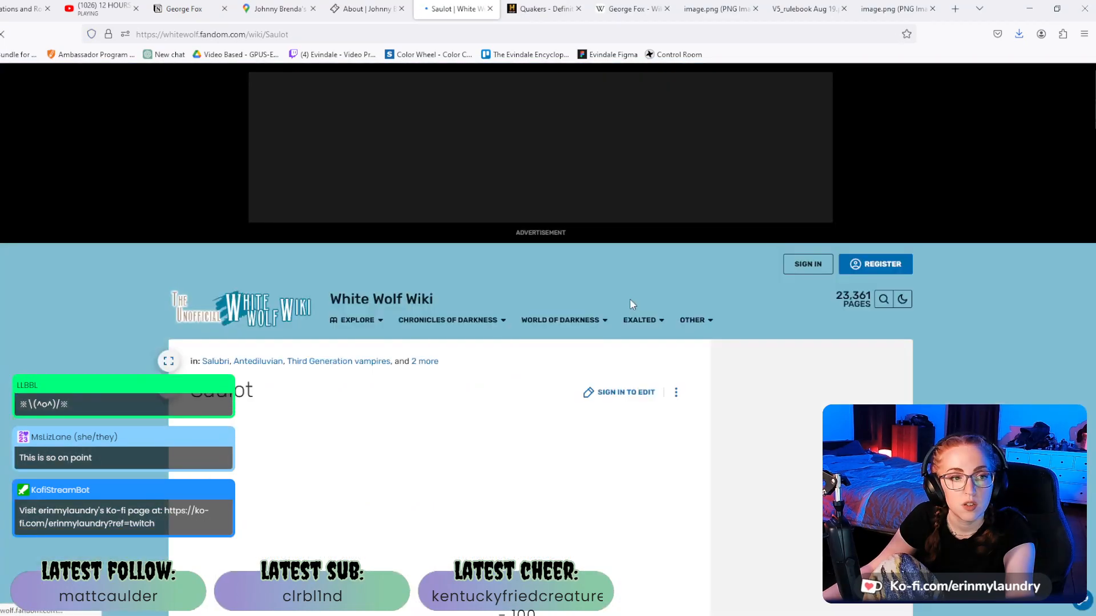
Read the Saulot article's introduction and look over the character infobox.
scroll(631, 303, down, 4)
scroll(393, 316, down, 5)
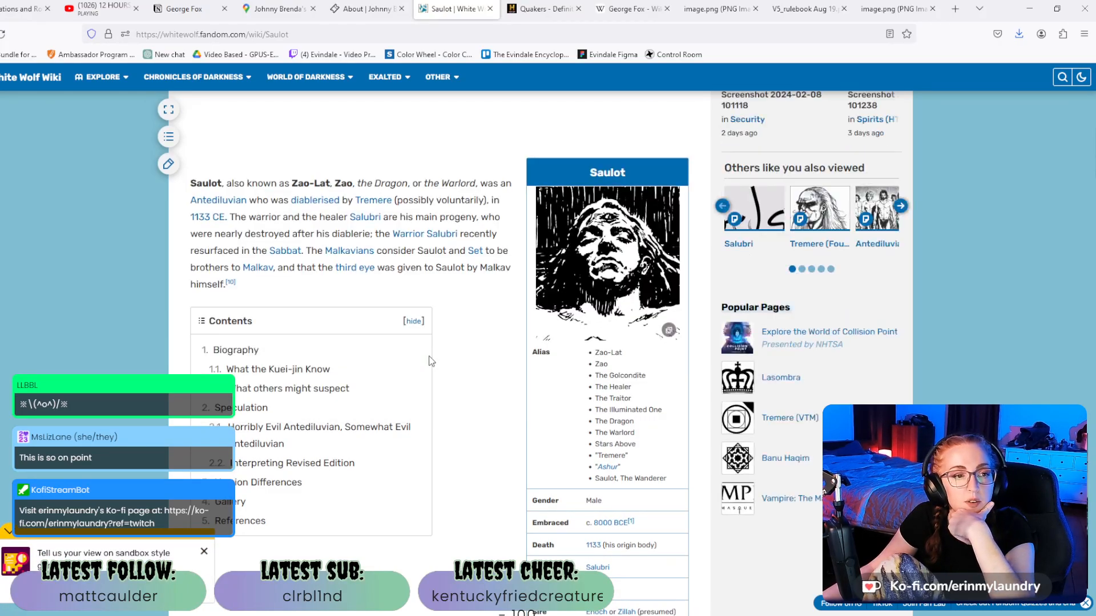
scroll(431, 361, down, 3)
scroll(446, 394, up, 8)
scroll(451, 392, down, 2)
scroll(399, 400, down, 5)
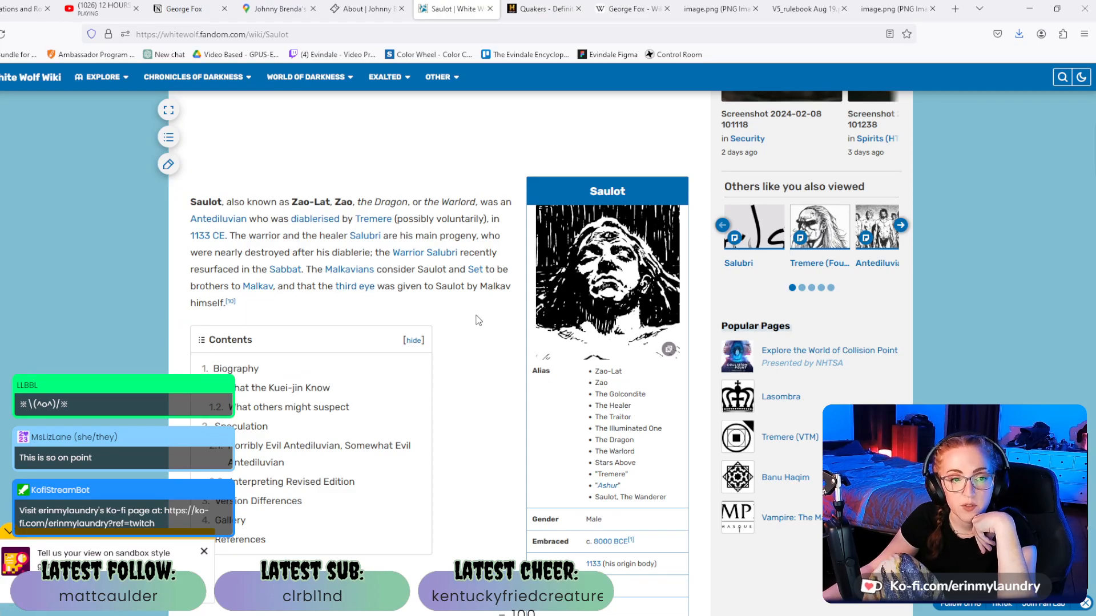
scroll(359, 311, down, 1)
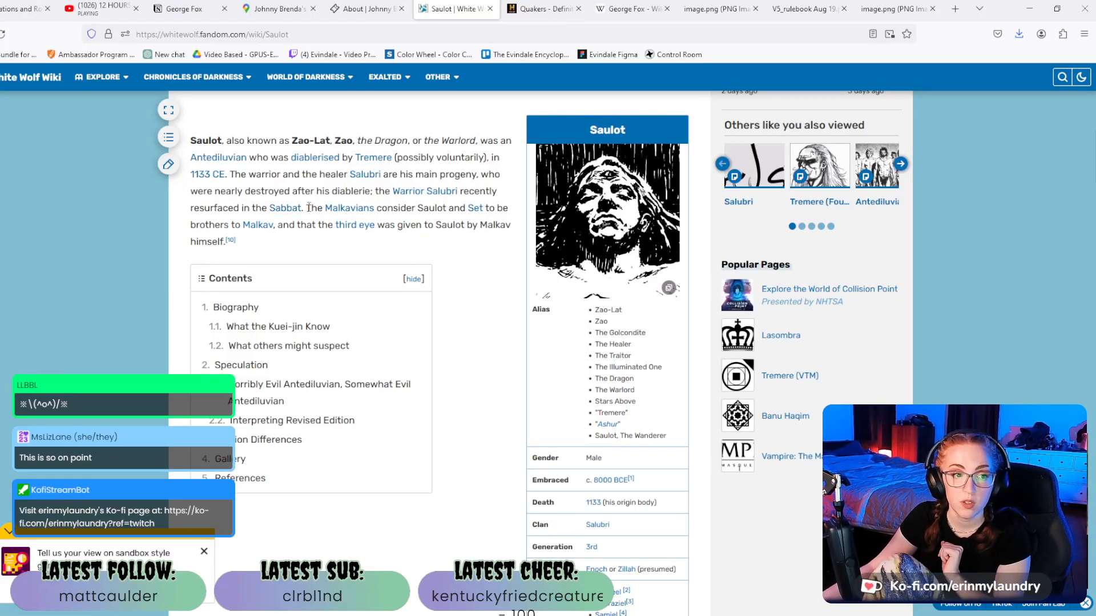
Highlight and reread the introduction's passage on the Malkavians, Set and Saulot's third eye, and look over the article's contents list.
drag(308, 208, 312, 220)
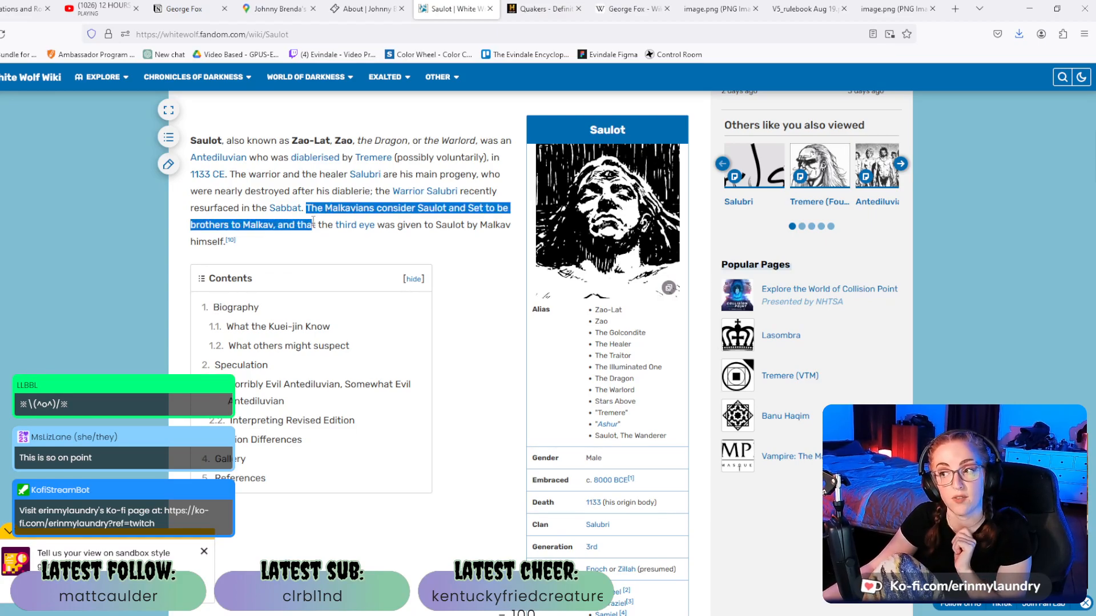
drag(312, 220, 333, 246)
click(315, 242)
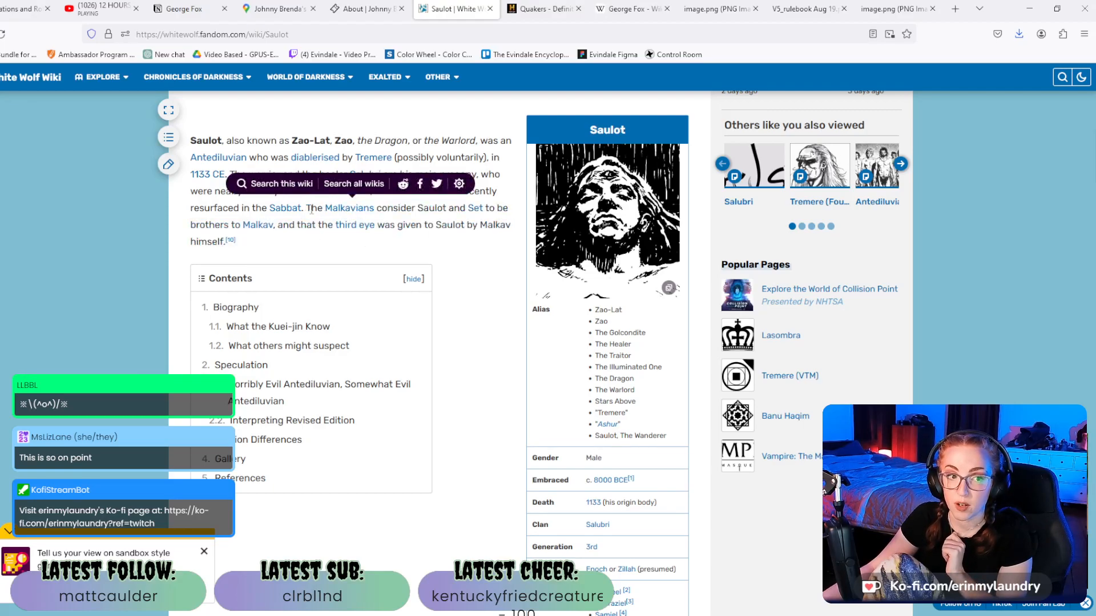
drag(309, 208, 329, 253)
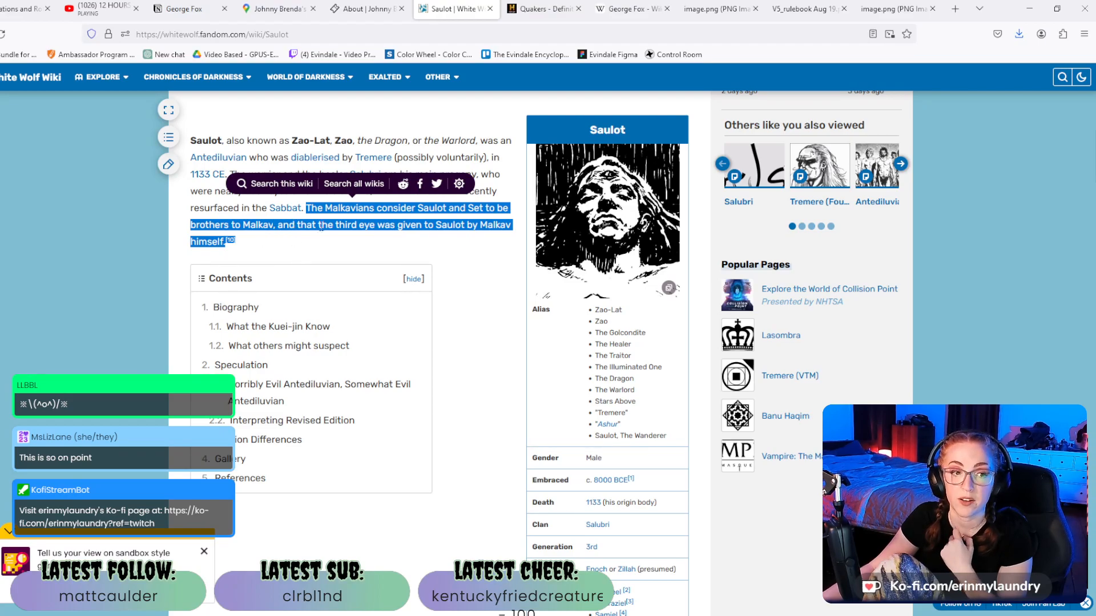
click(361, 243)
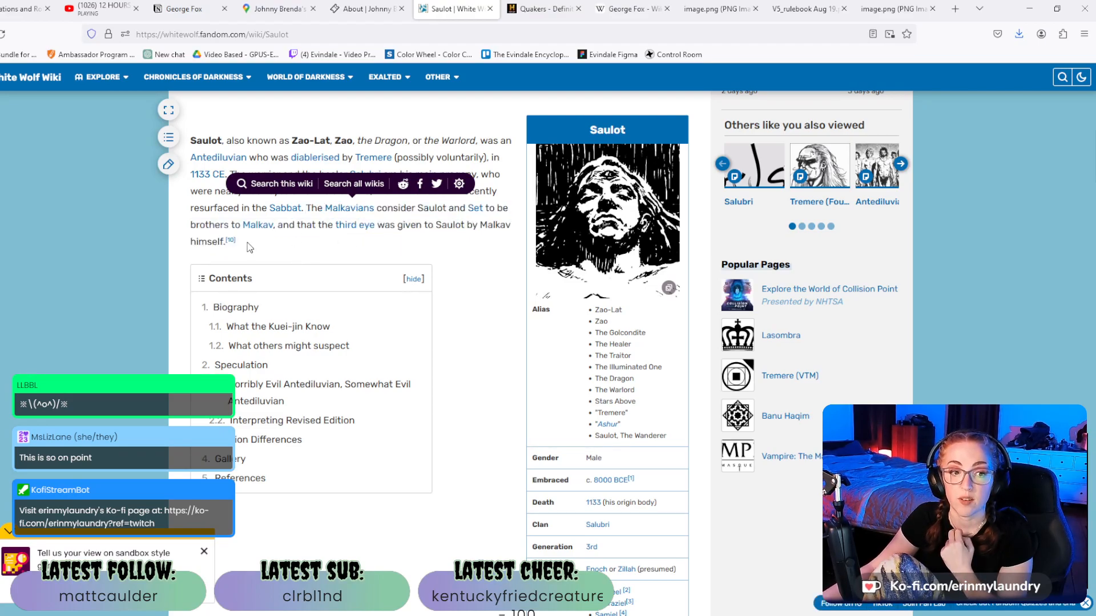
scroll(285, 274, down, 2)
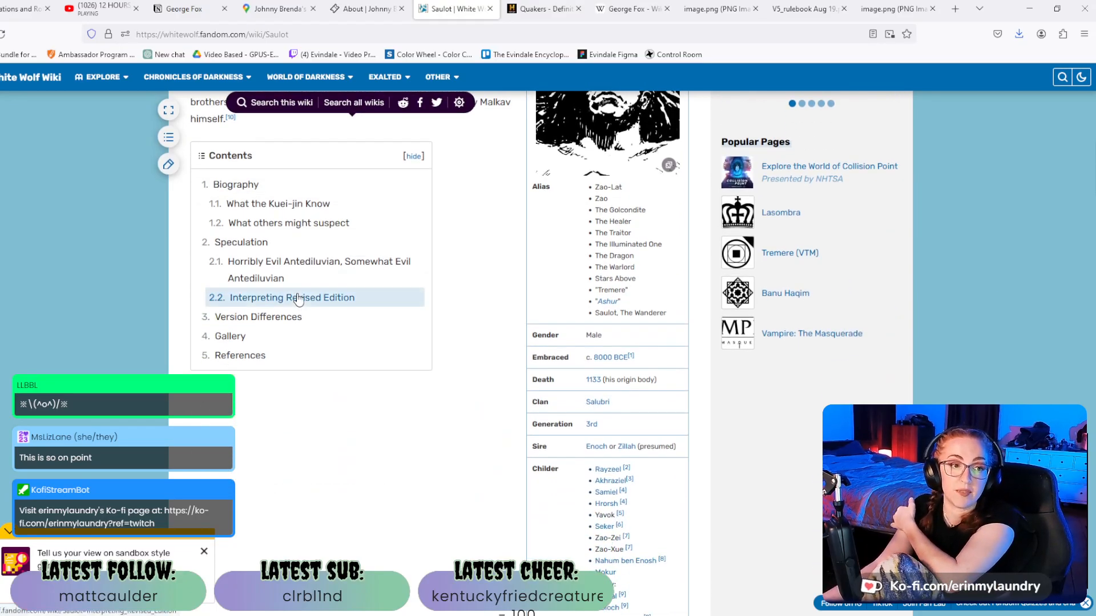
Read the verse opening the Saulot article's Biography section and open its cited source, The Book of Nod.
scroll(296, 299, down, 9)
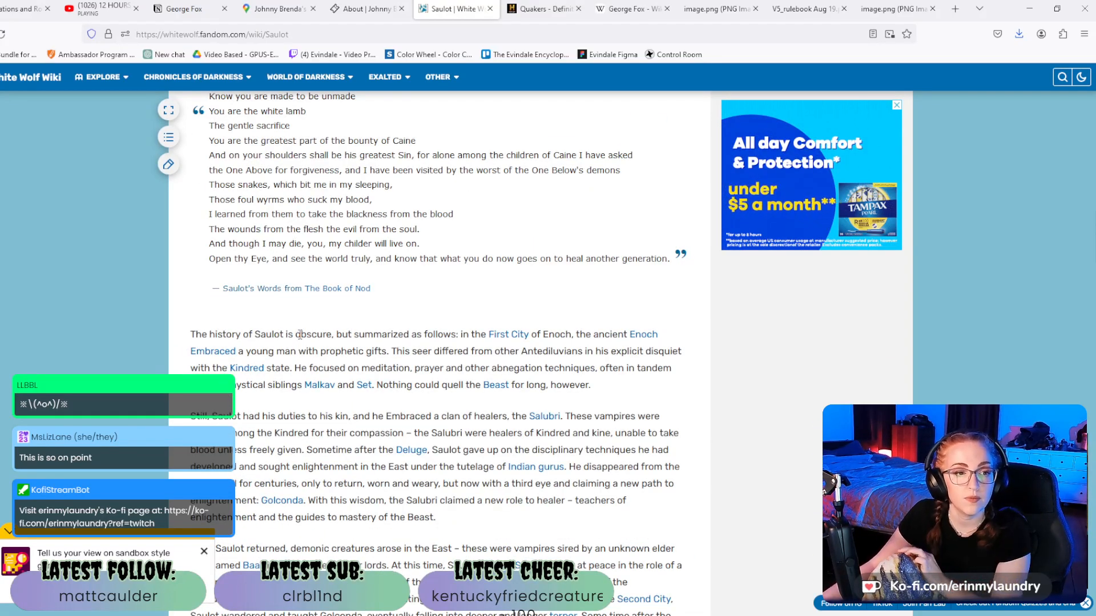
scroll(300, 335, up, 3)
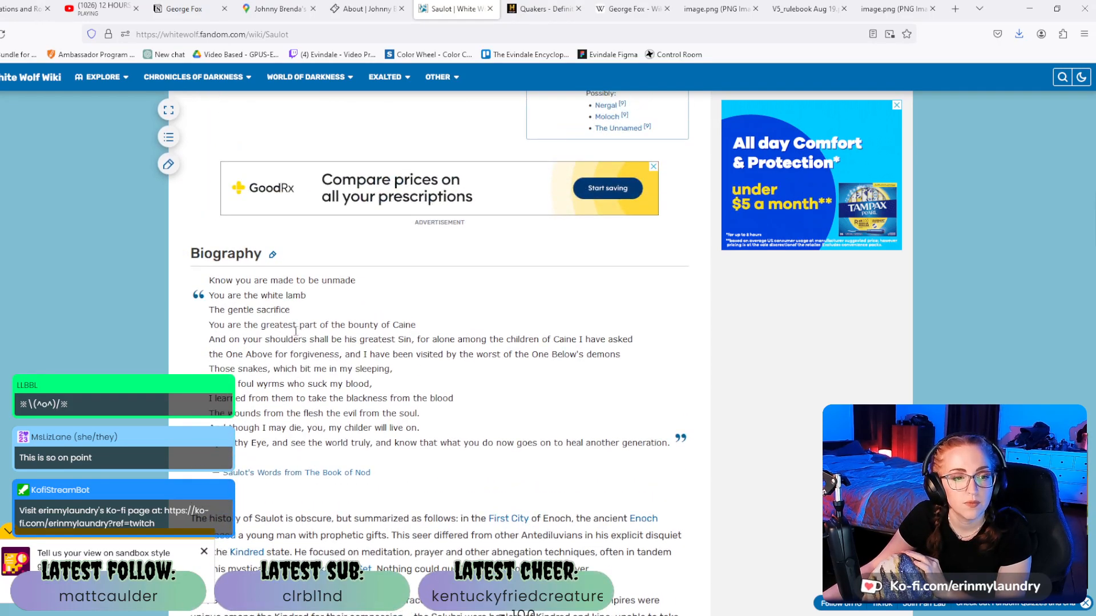
scroll(297, 335, down, 1)
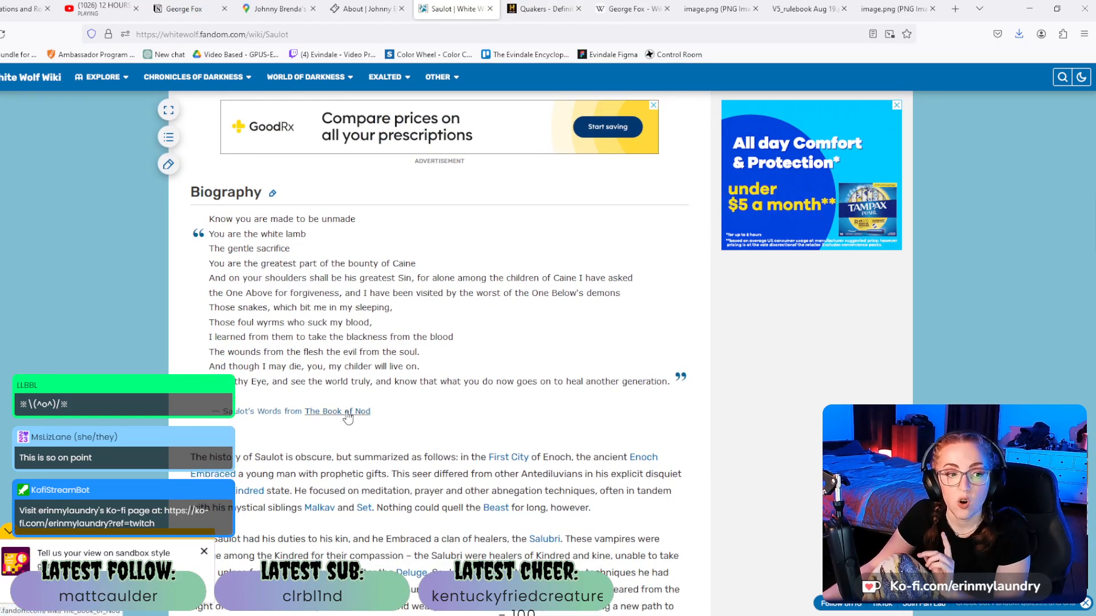
click(346, 414)
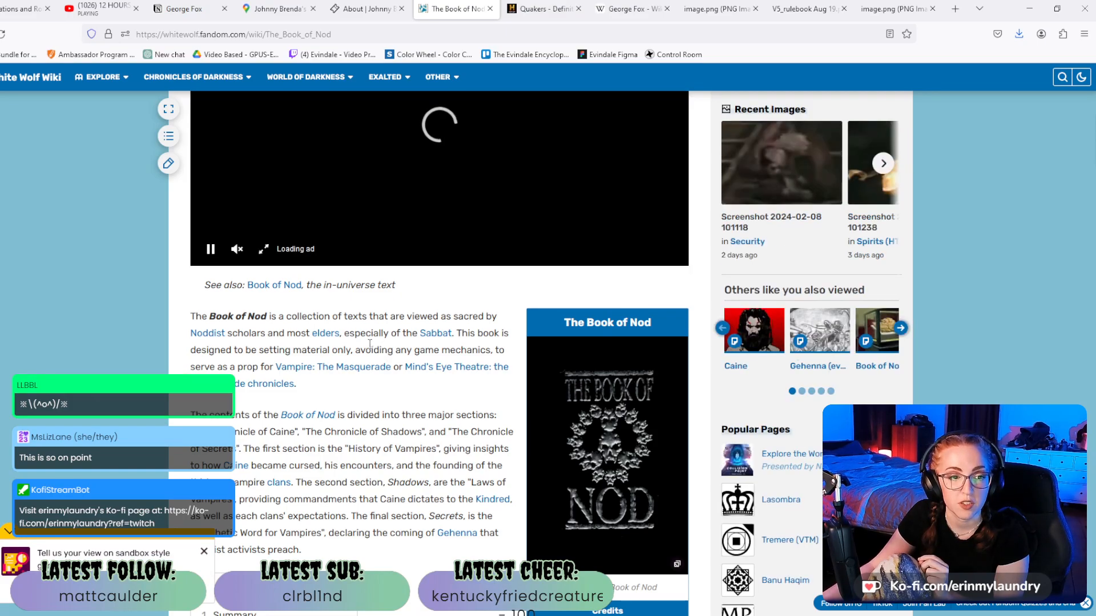
Read the introduction of The Book of Nod article and look over its contents list and credits.
scroll(459, 388, up, 3)
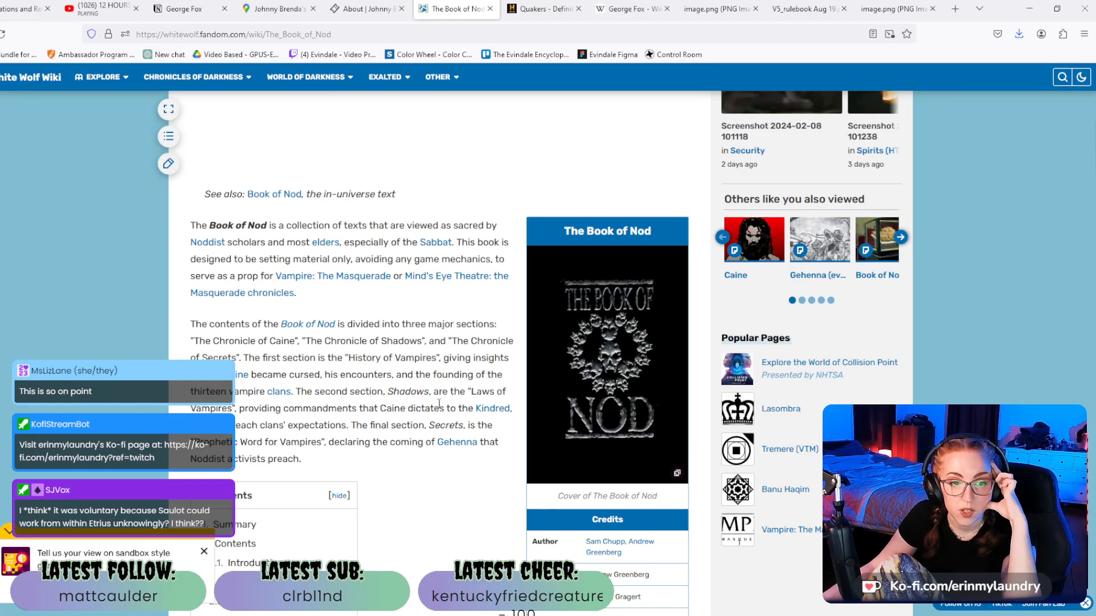
scroll(412, 396, down, 4)
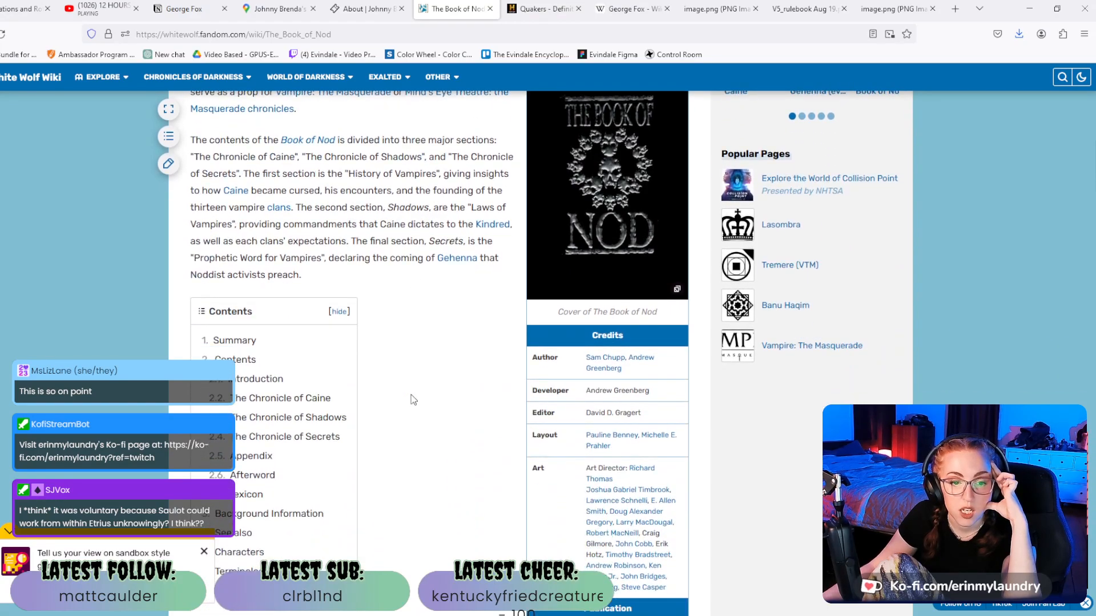
scroll(413, 400, up, 1)
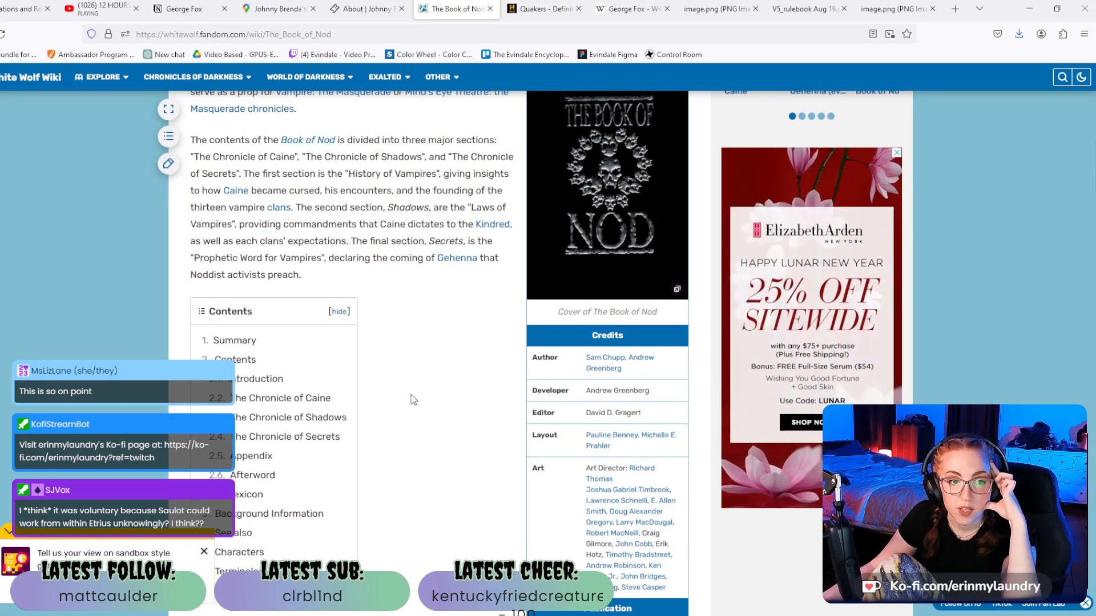
scroll(413, 400, down, 4)
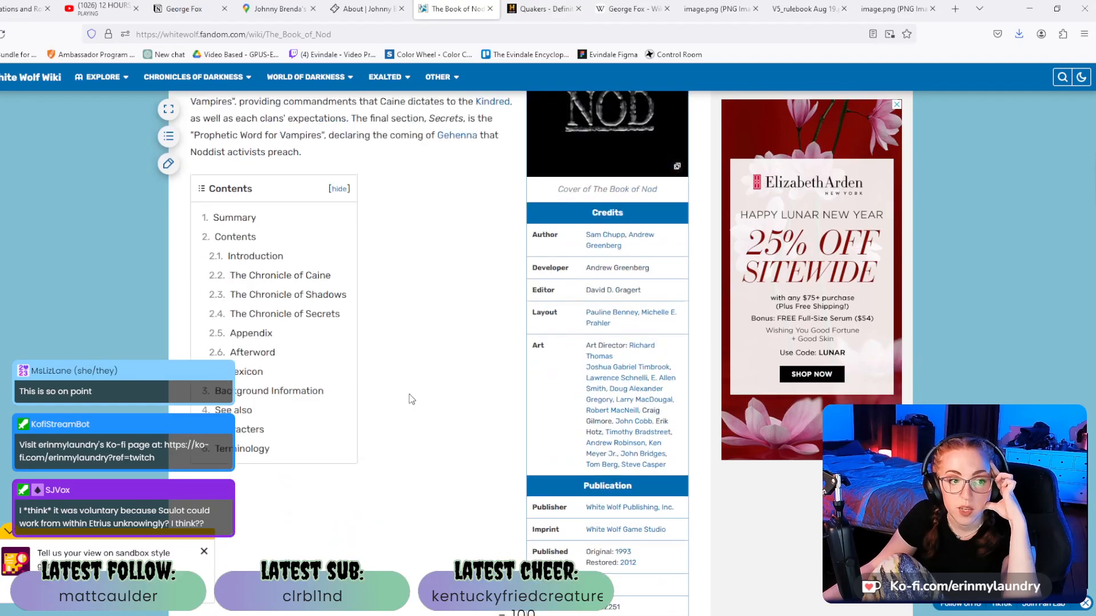
scroll(412, 399, up, 4)
scroll(412, 399, up, 3)
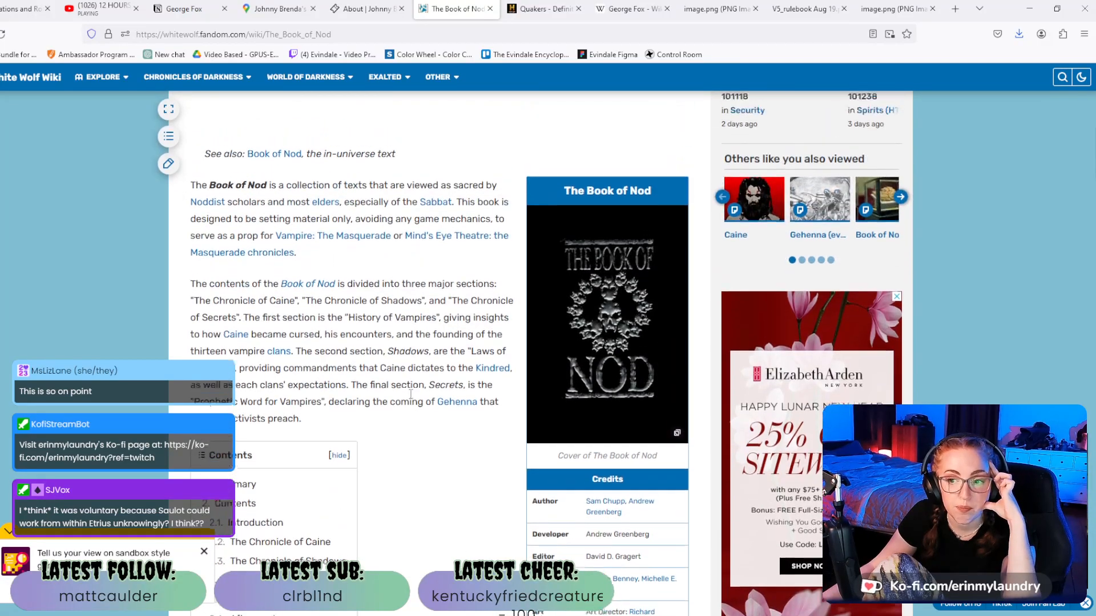
scroll(412, 399, up, 1)
scroll(410, 397, down, 1)
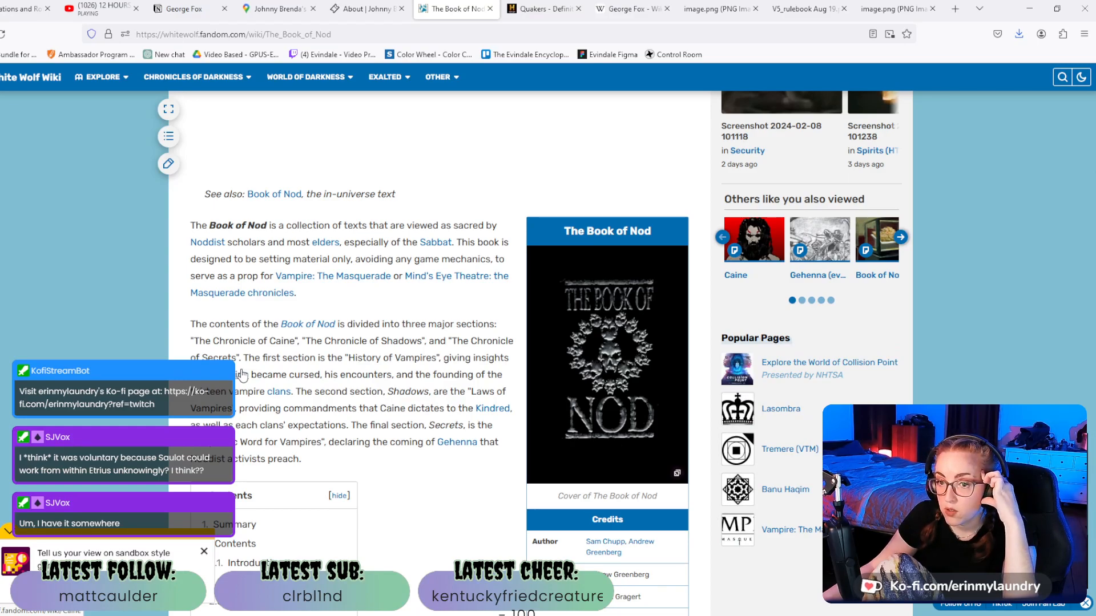
scroll(242, 374, down, 1)
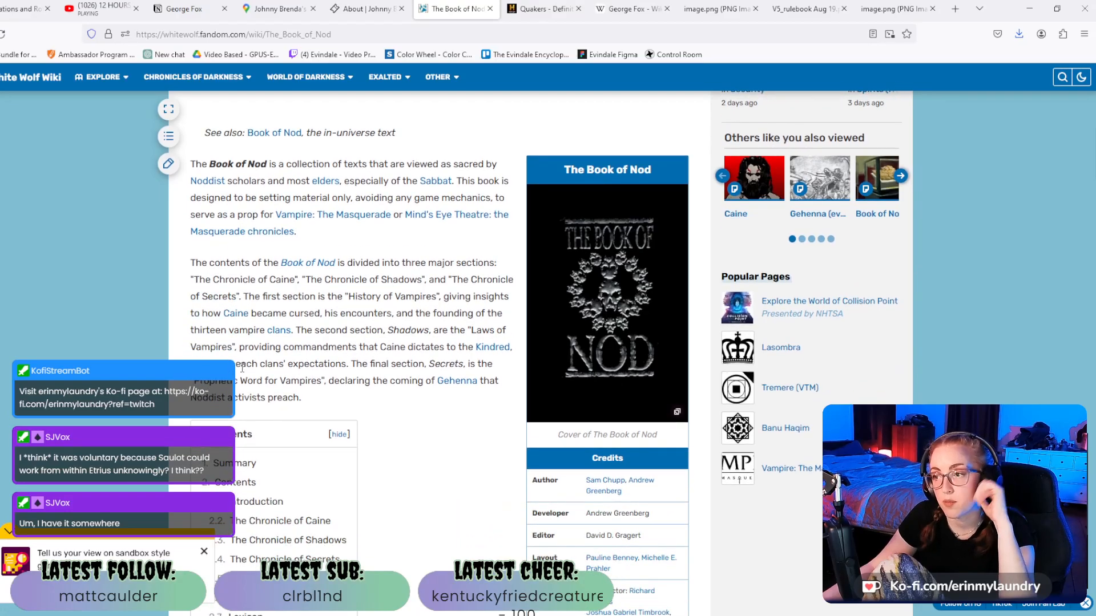
scroll(241, 363, down, 1)
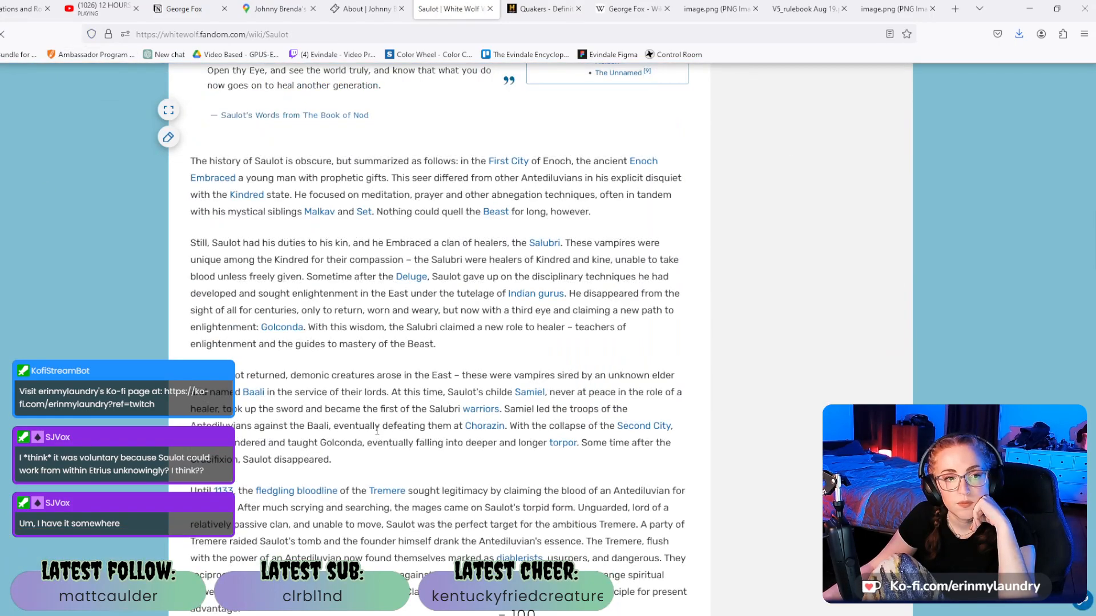
Return to the Saulot article, close the full-page advertisement, and read the Biography paragraphs on Saulot's history and path to enlightenment.
scroll(376, 432, up, 5)
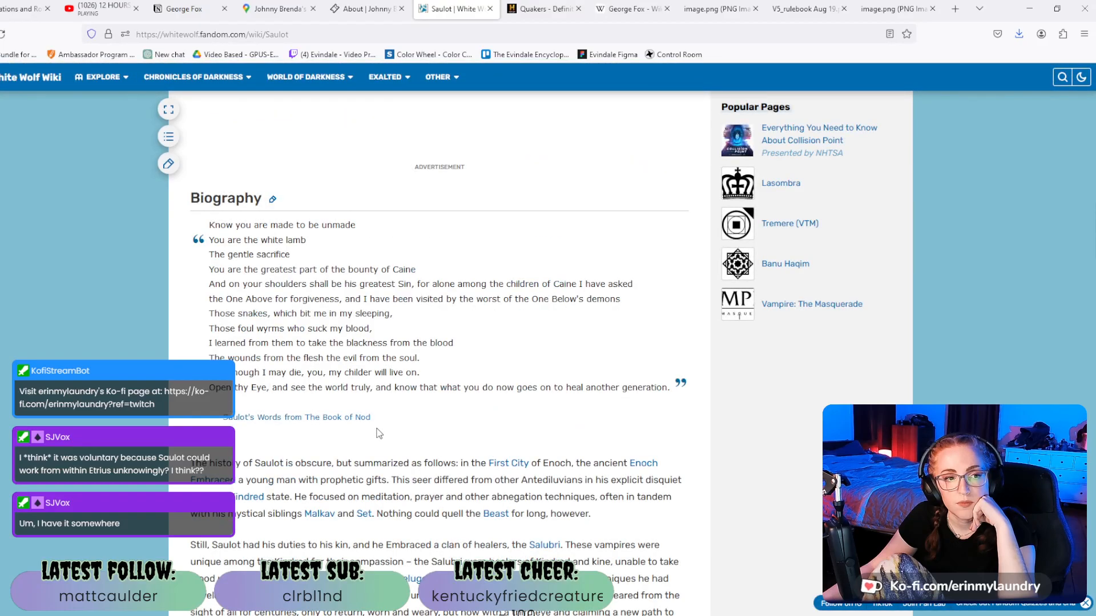
scroll(376, 432, down, 4)
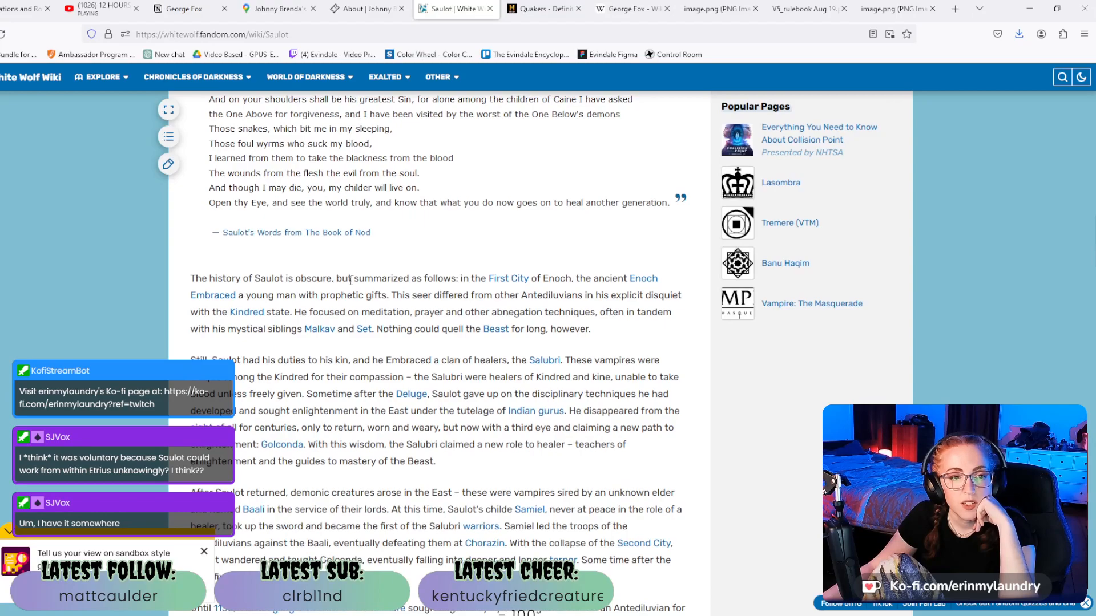
scroll(494, 346, down, 3)
scroll(495, 345, up, 2)
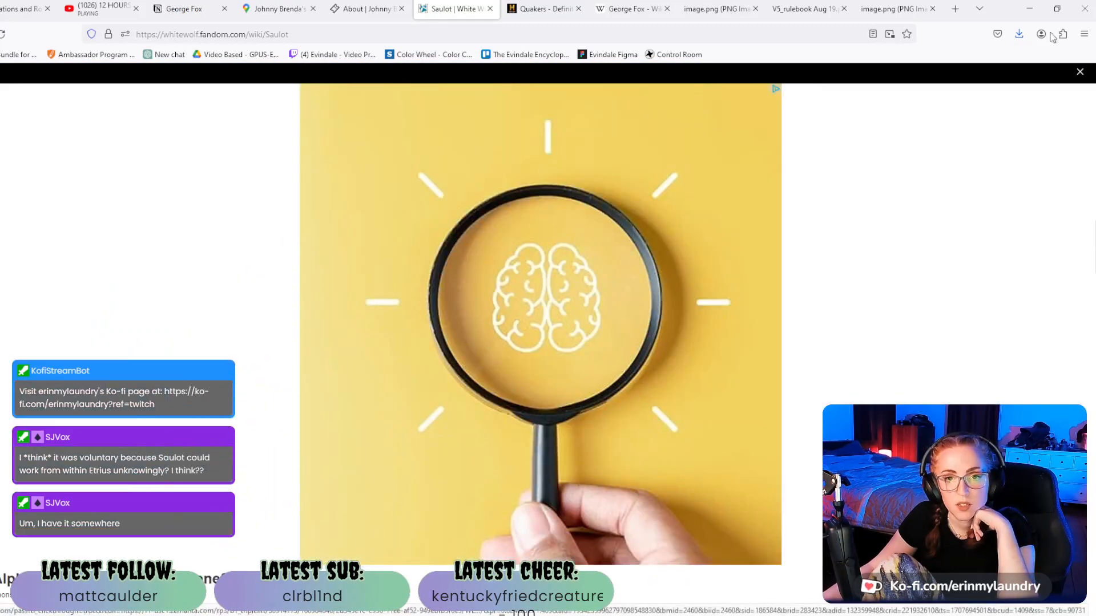
click(1079, 72)
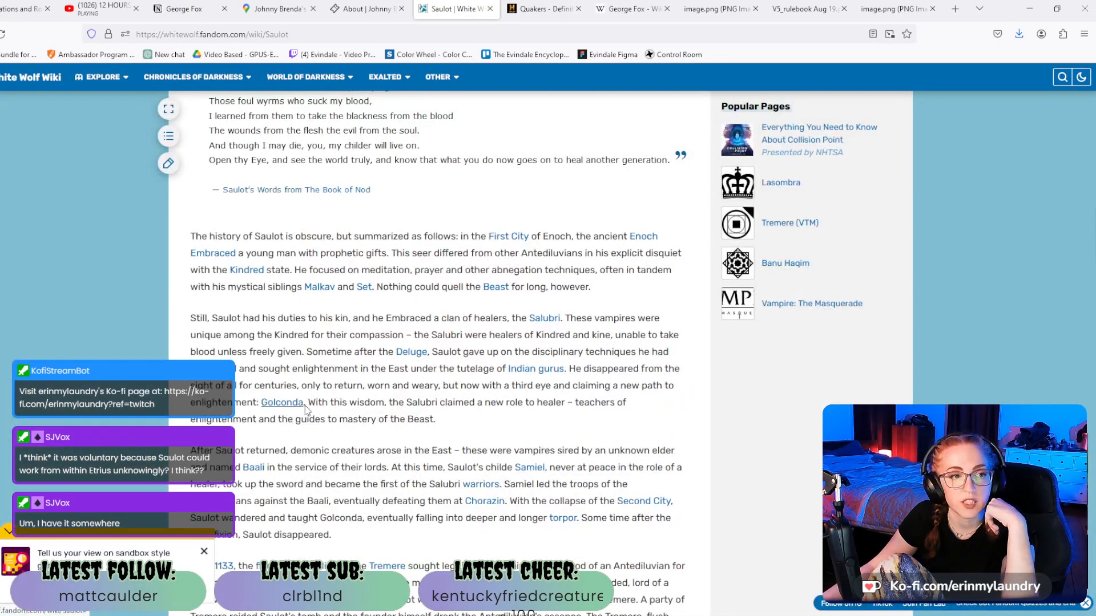
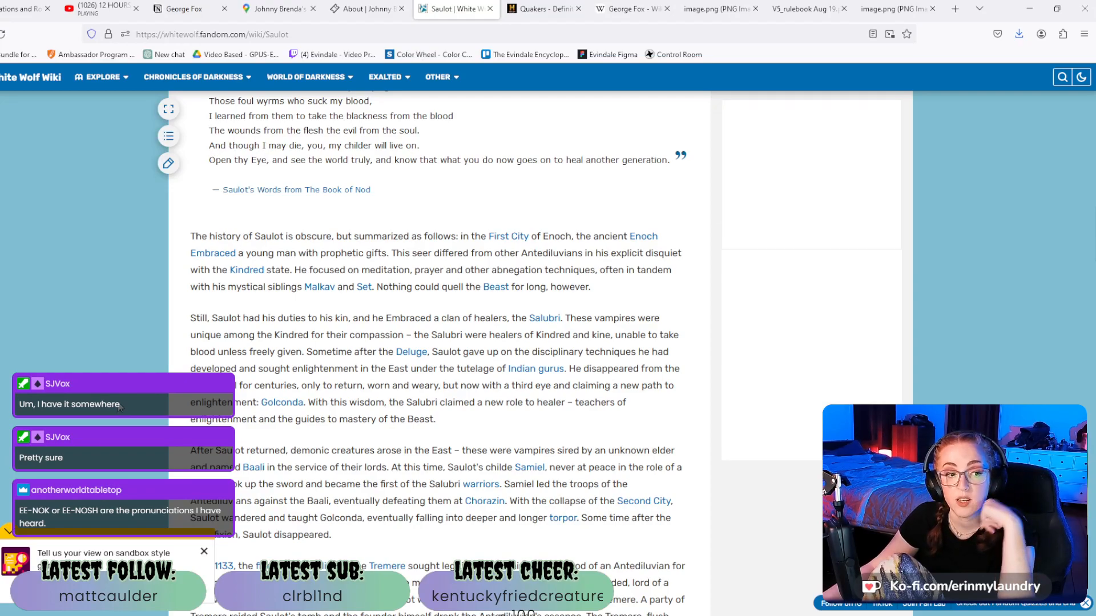
Open the Golconda page linked in Saulot's biography, close the advertisement banner, and read its introduction and Overview.
click(276, 404)
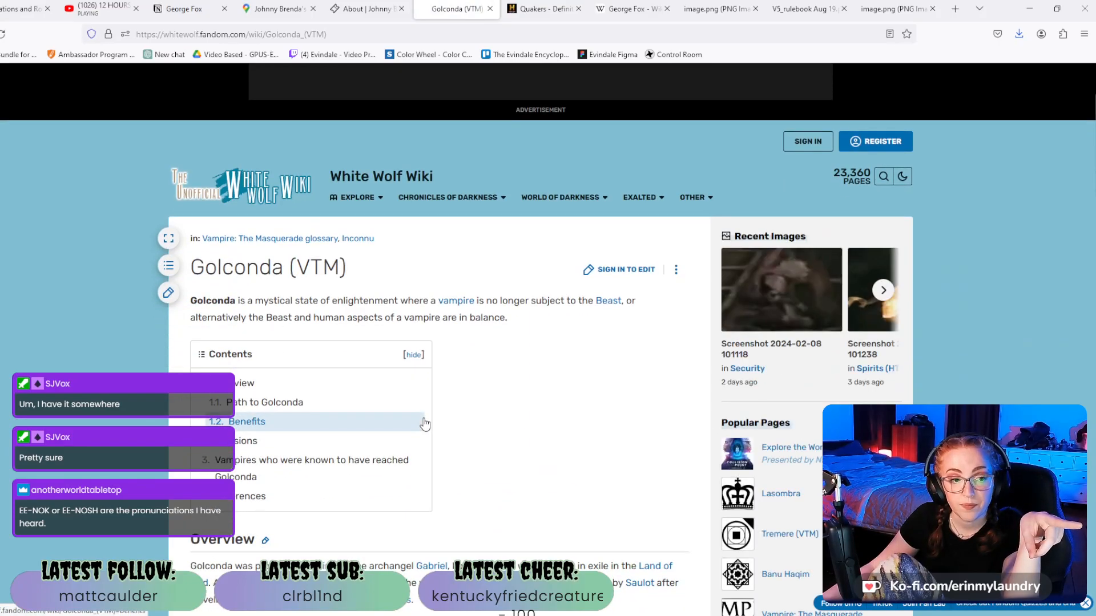
scroll(424, 423, down, 2)
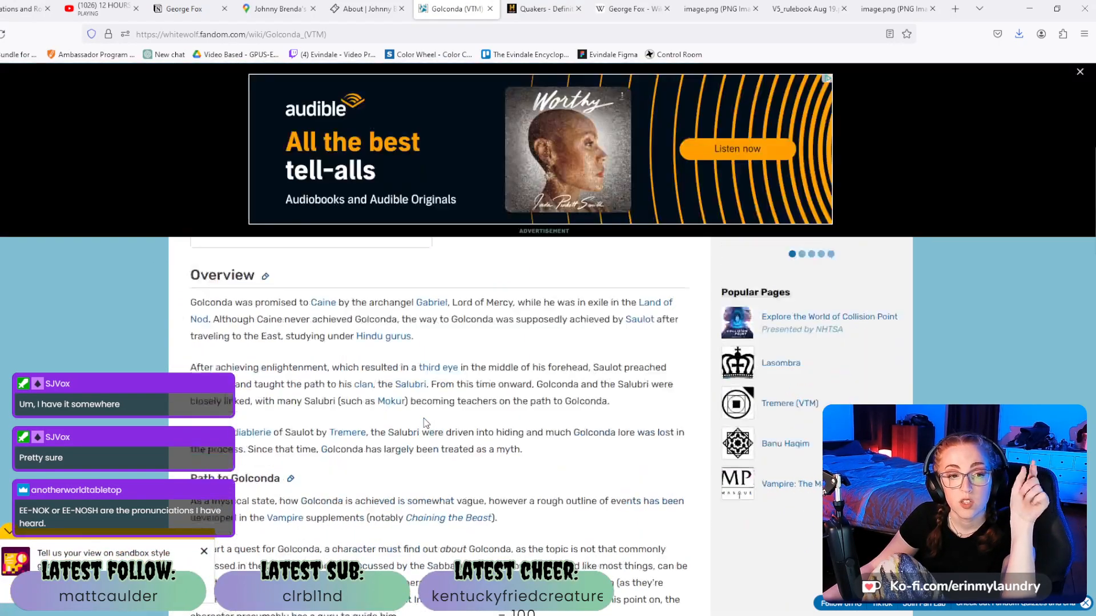
click(1080, 72)
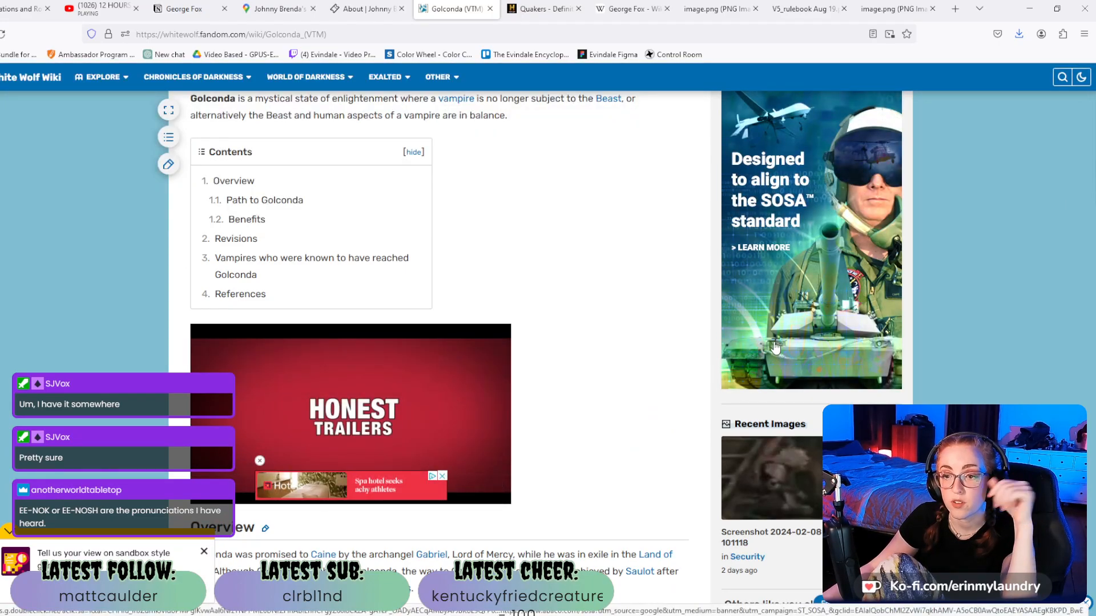
scroll(775, 347, down, 3)
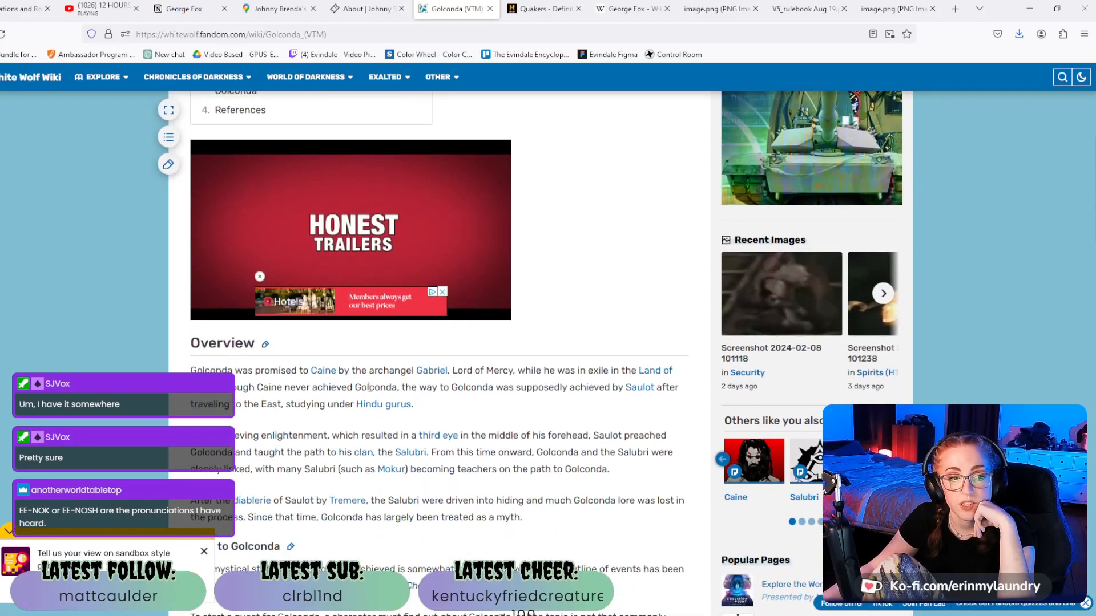
scroll(472, 392, up, 5)
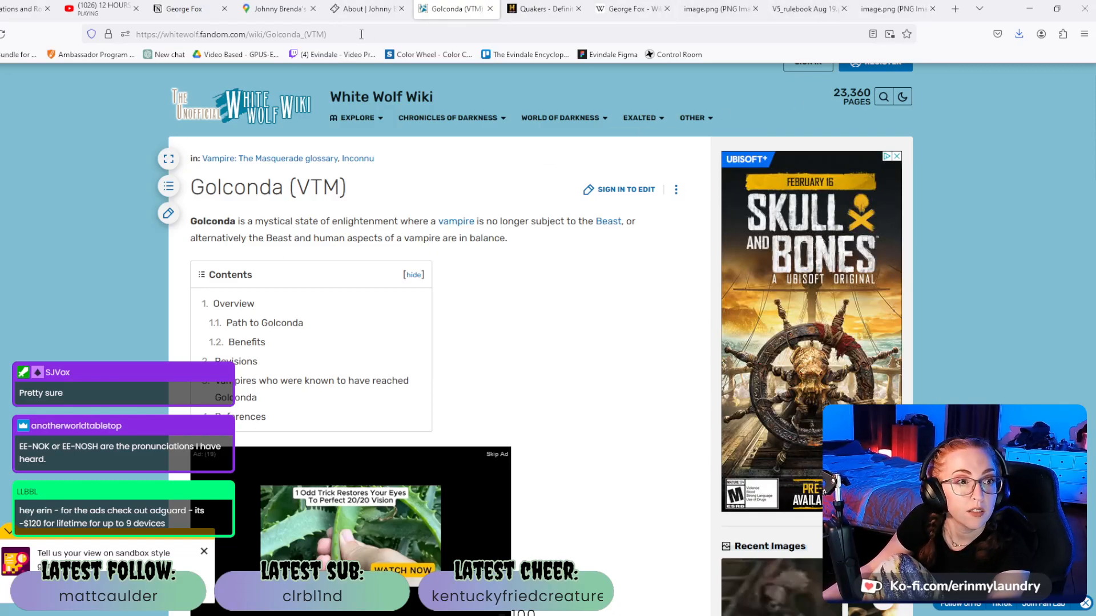
Switch to the George Fox page in Notion and add the line "- teach the lessons to reach Golconda." to its Text property.
click(211, 11)
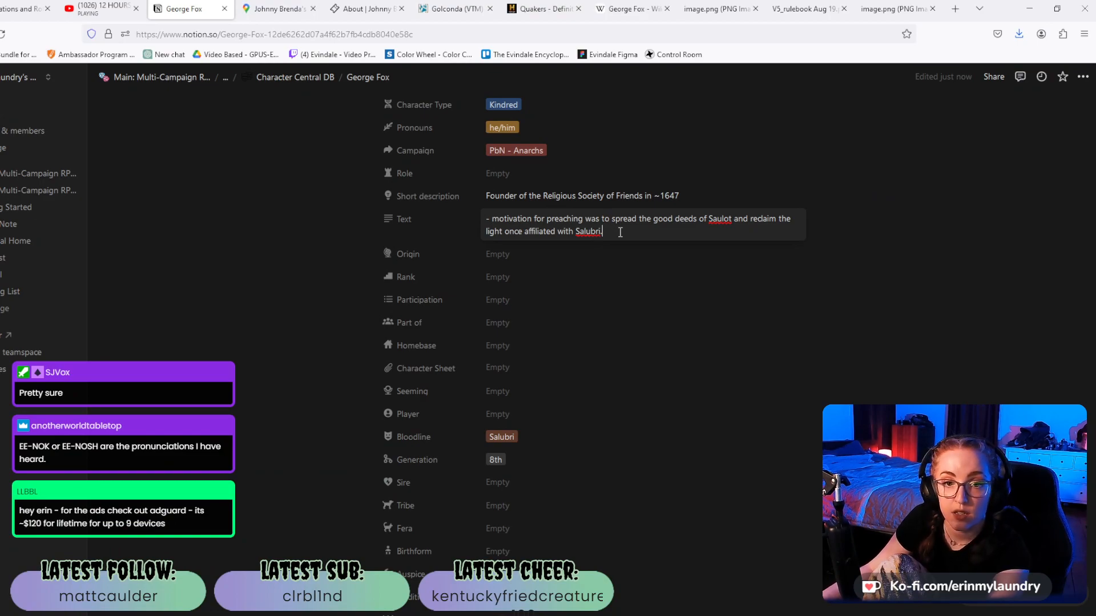
key(Return)
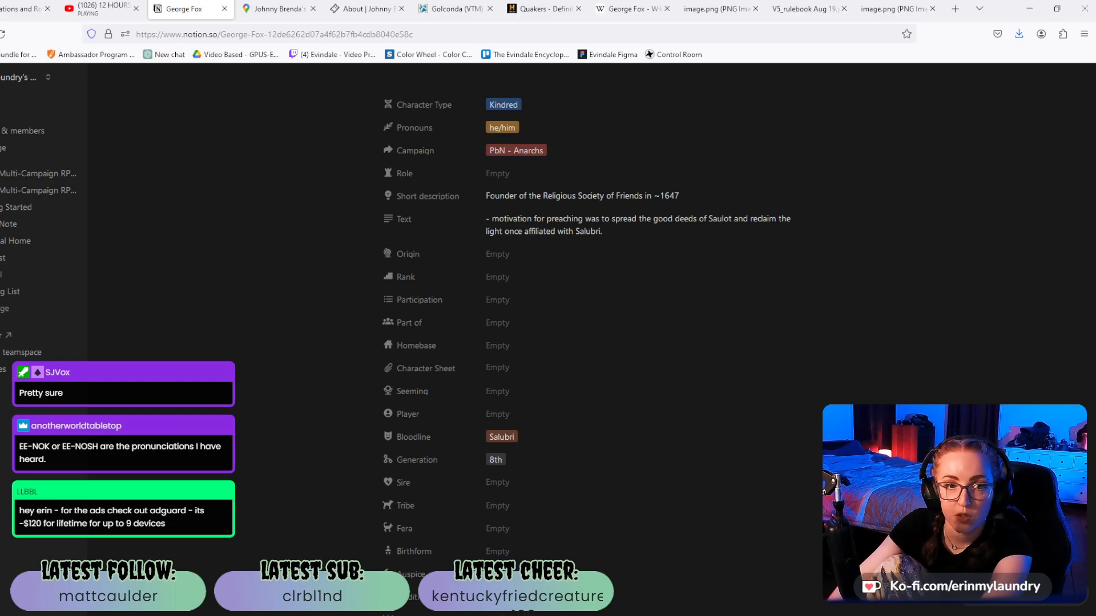
click(630, 229)
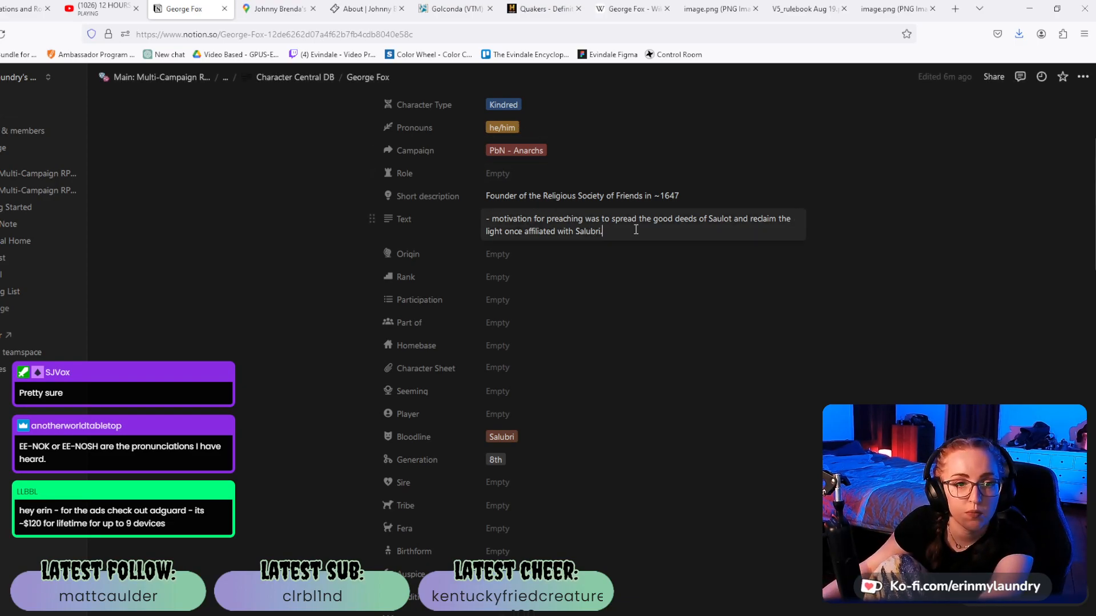
key(shift+Return)
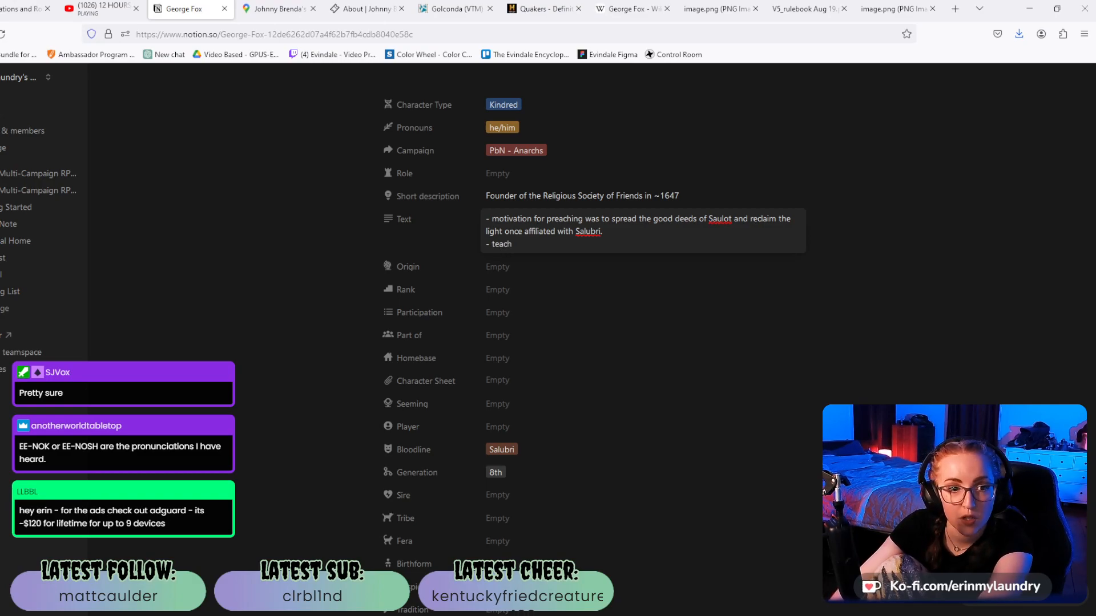
text(- teach the lessons)
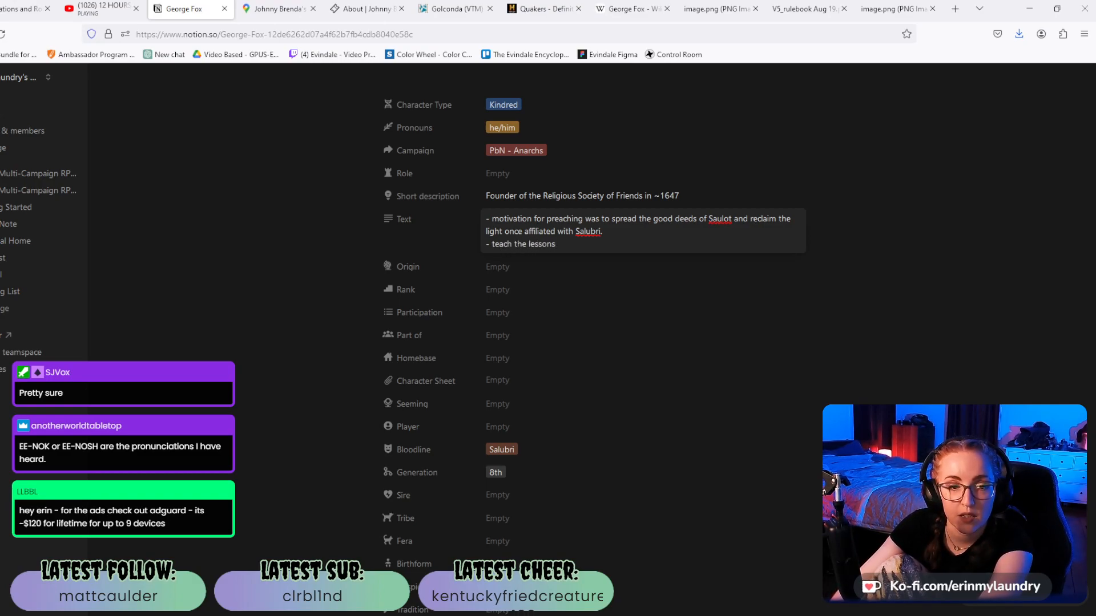
text( to reach Golcond)
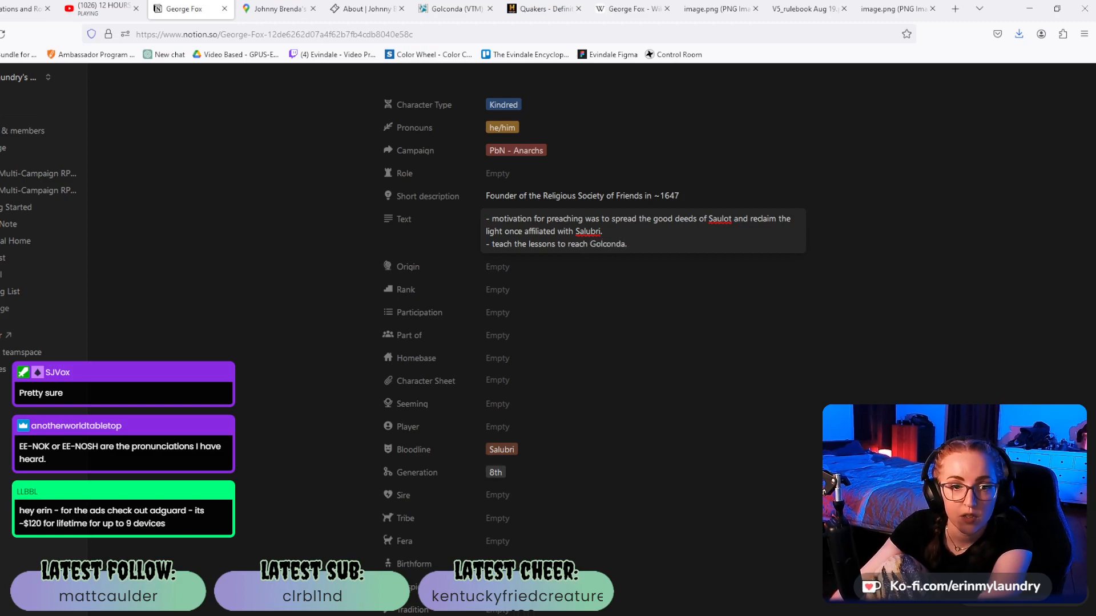
text(a.)
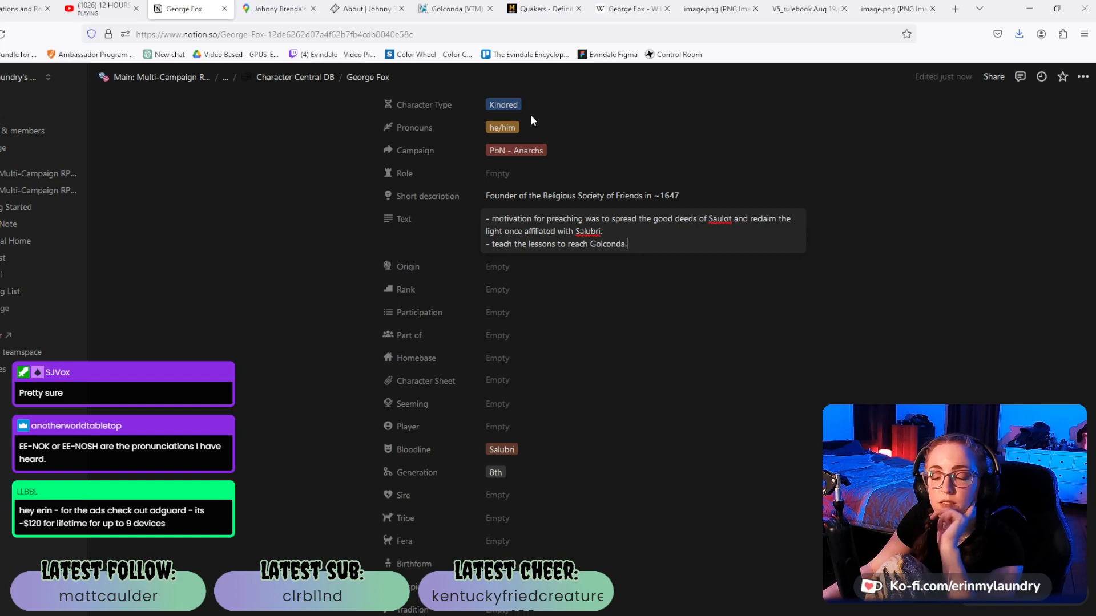
Replace the final period of the Golconda line with " (meditative enlightenment to quell the beast permanently)", correcting any misspellings.
click(646, 247)
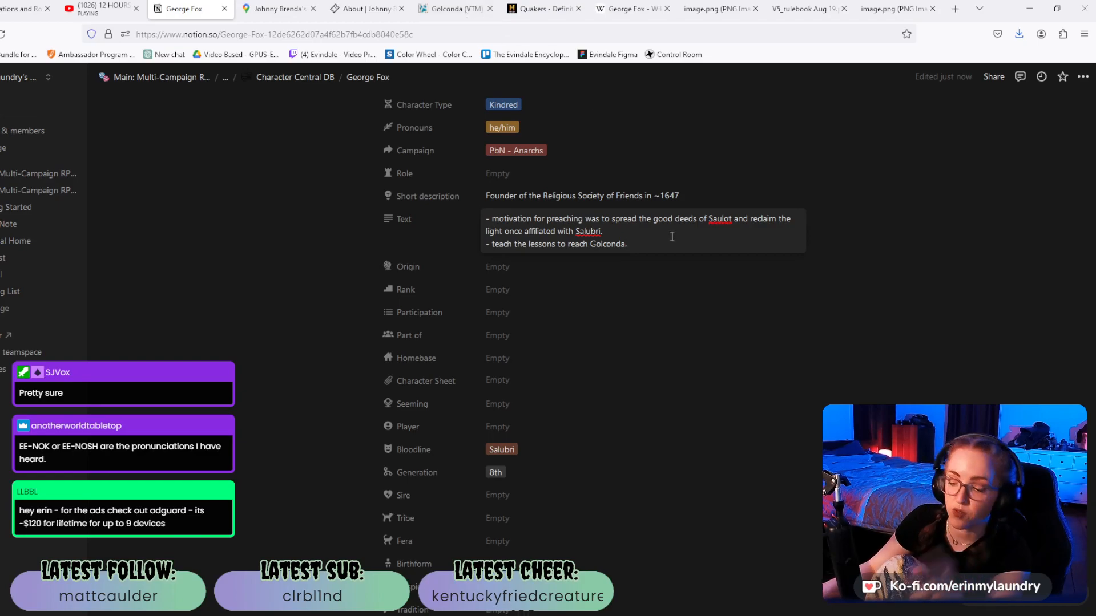
key(BackSpace)
text((medita)
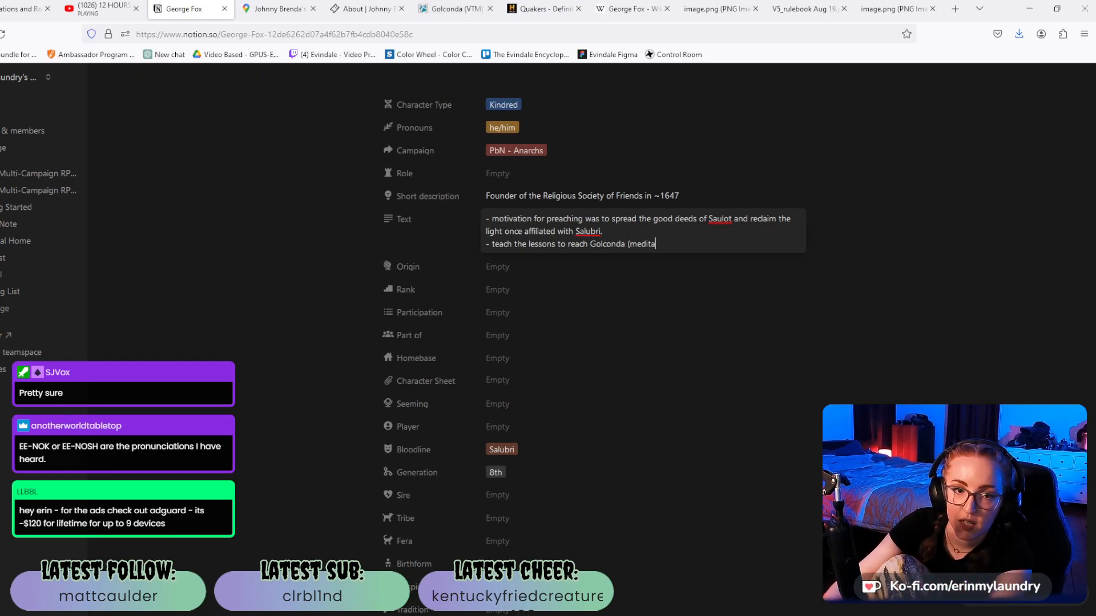
text(tive enlightment to quail the)
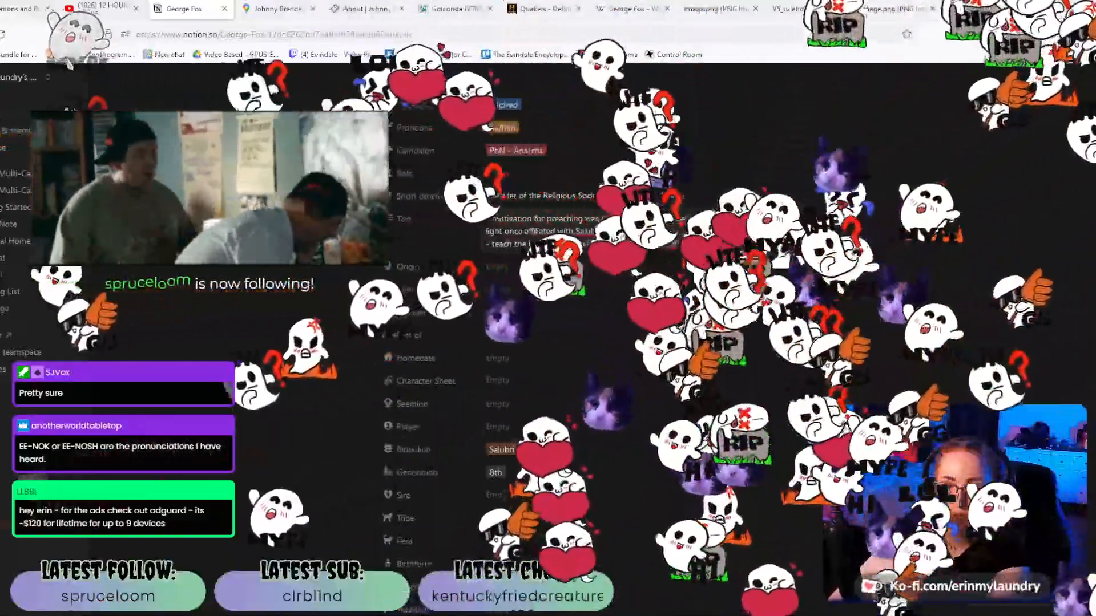
text(permanently))
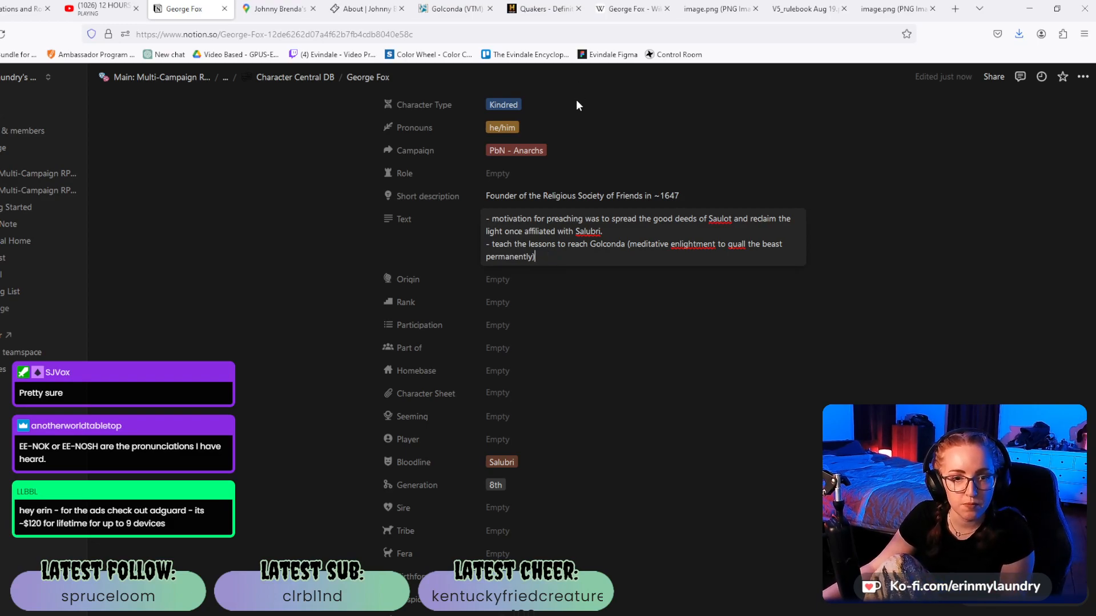
key(BackSpace)
text(e )
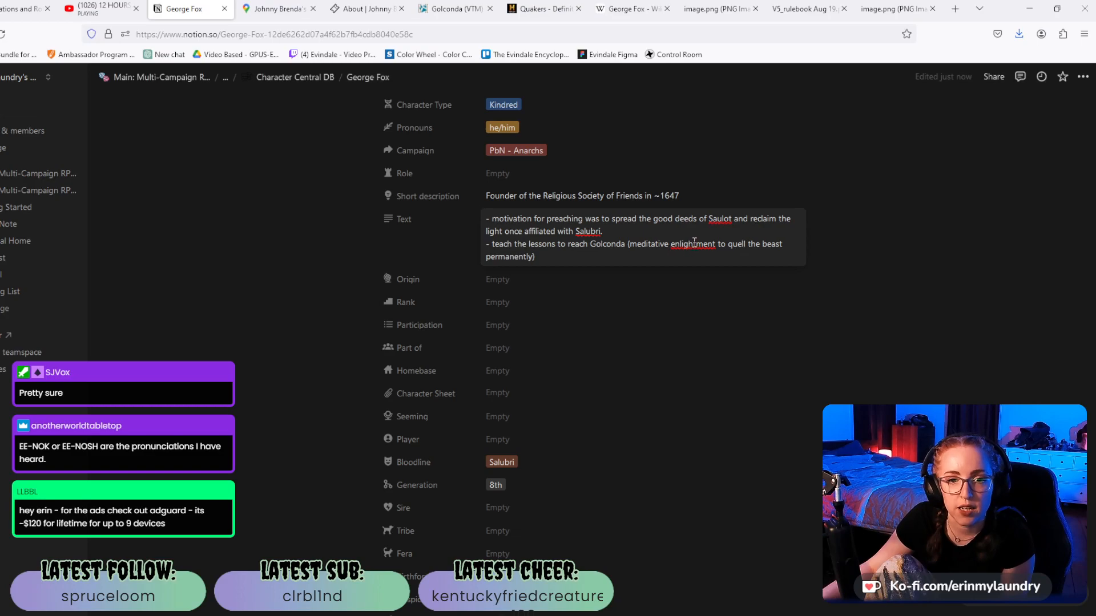
text(en)
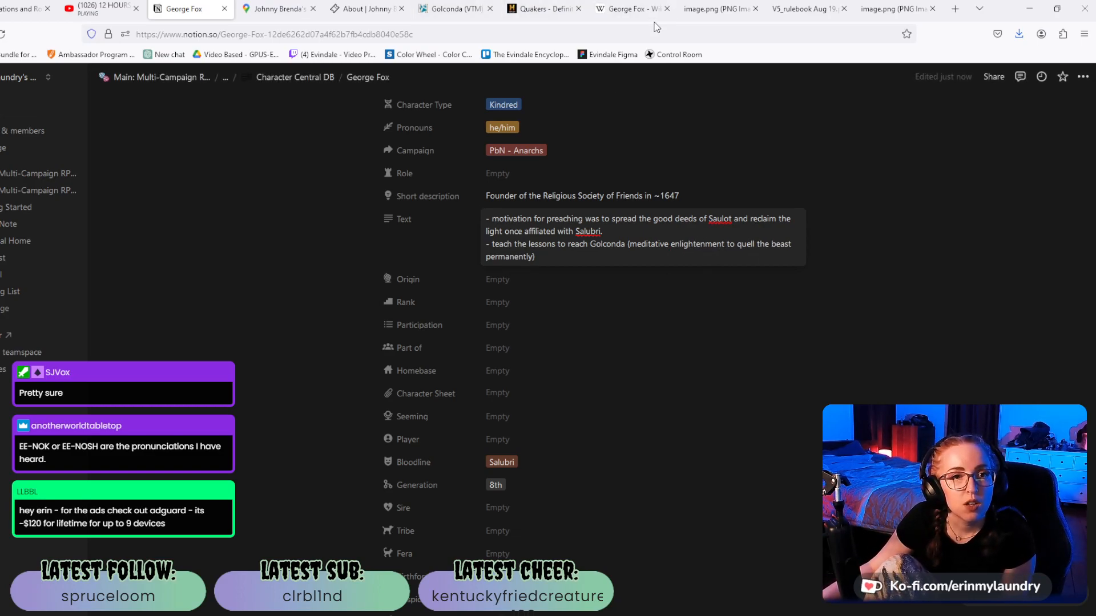
Switch back to the Golconda wiki page and read the Path to Golconda section on how a vampire achieves the state.
click(637, 15)
click(456, 8)
scroll(501, 265, down, 10)
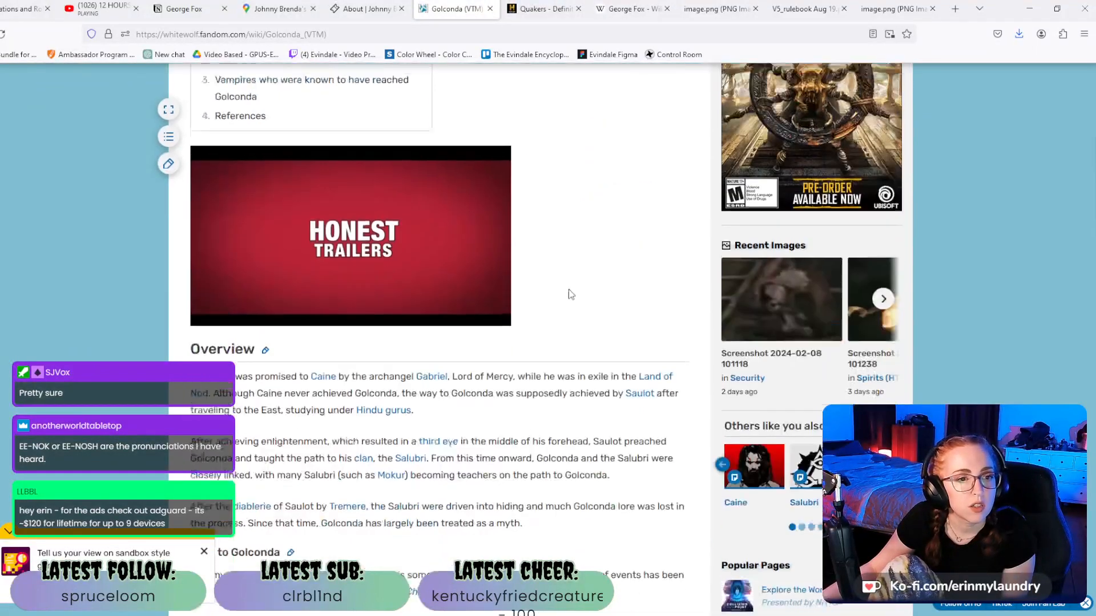
scroll(516, 324, down, 2)
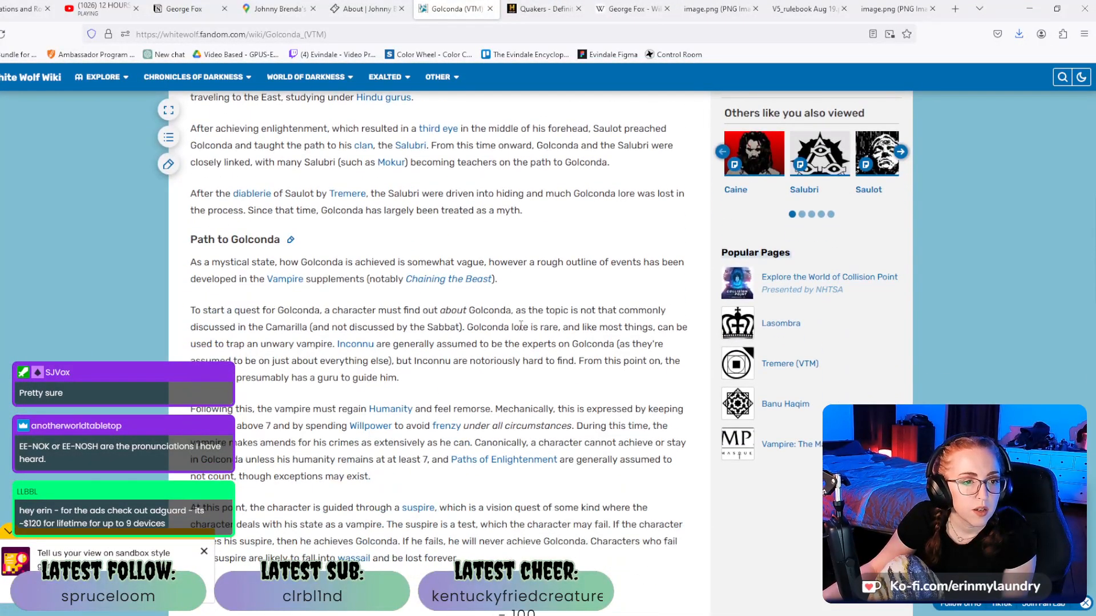
scroll(521, 328, down, 1)
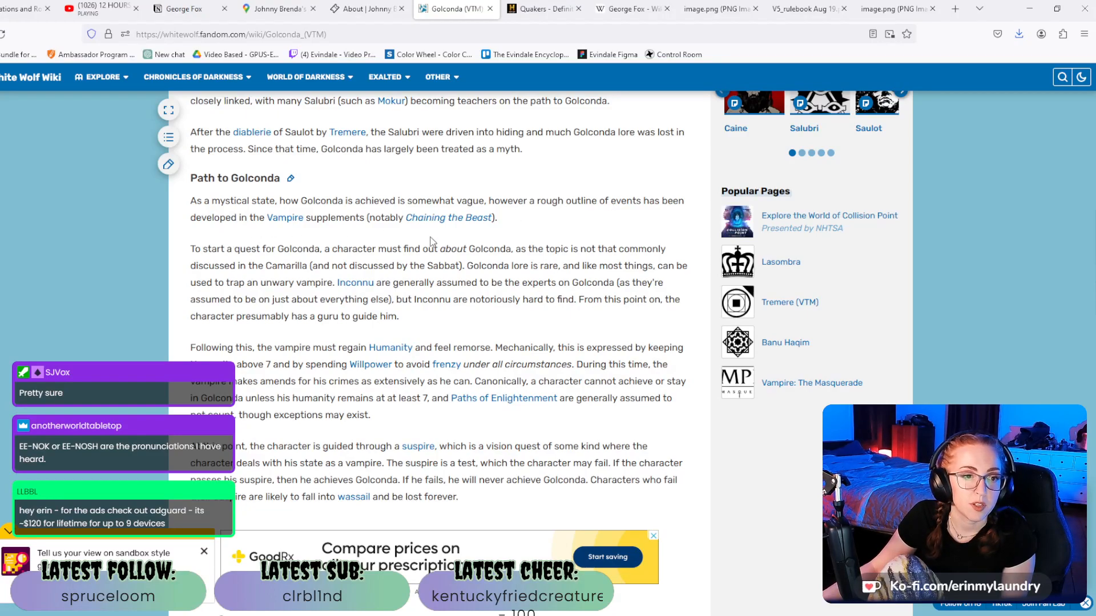
scroll(434, 243, down, 1)
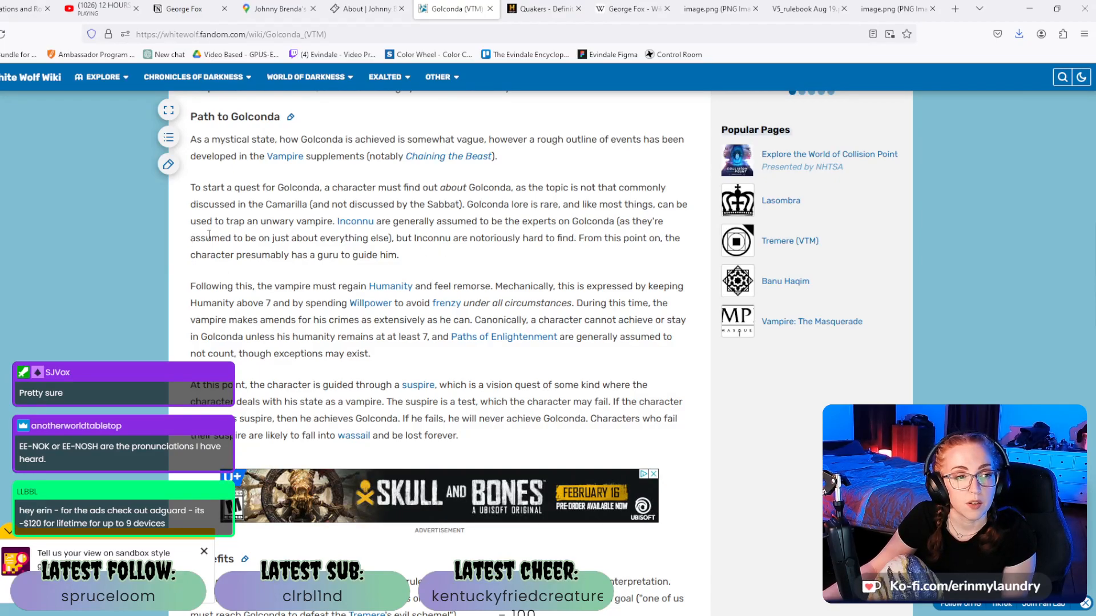
scroll(207, 235, down, 2)
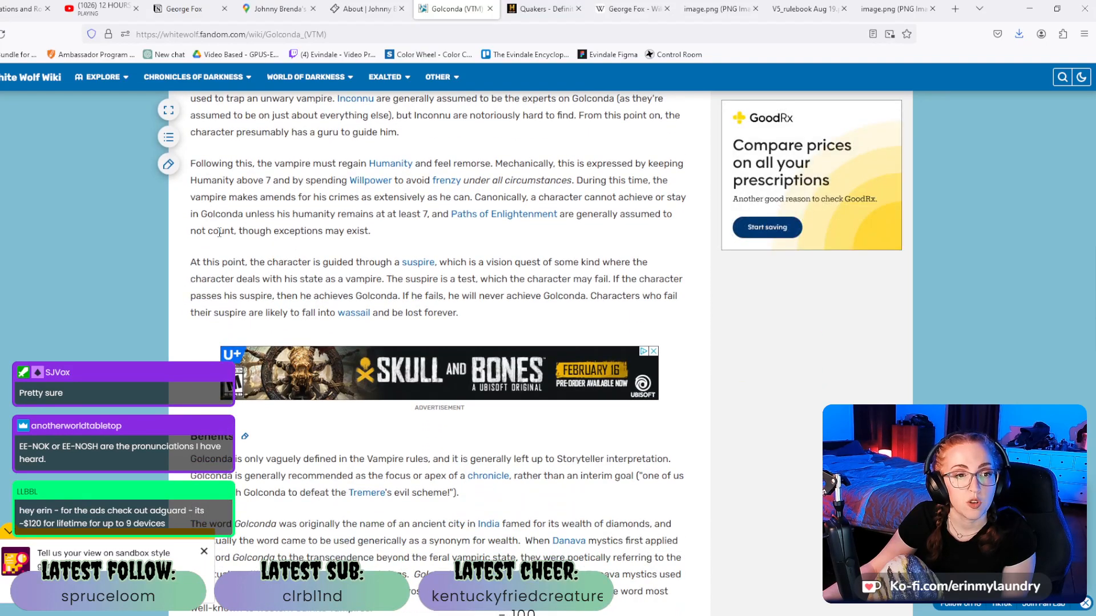
scroll(219, 233, up, 1)
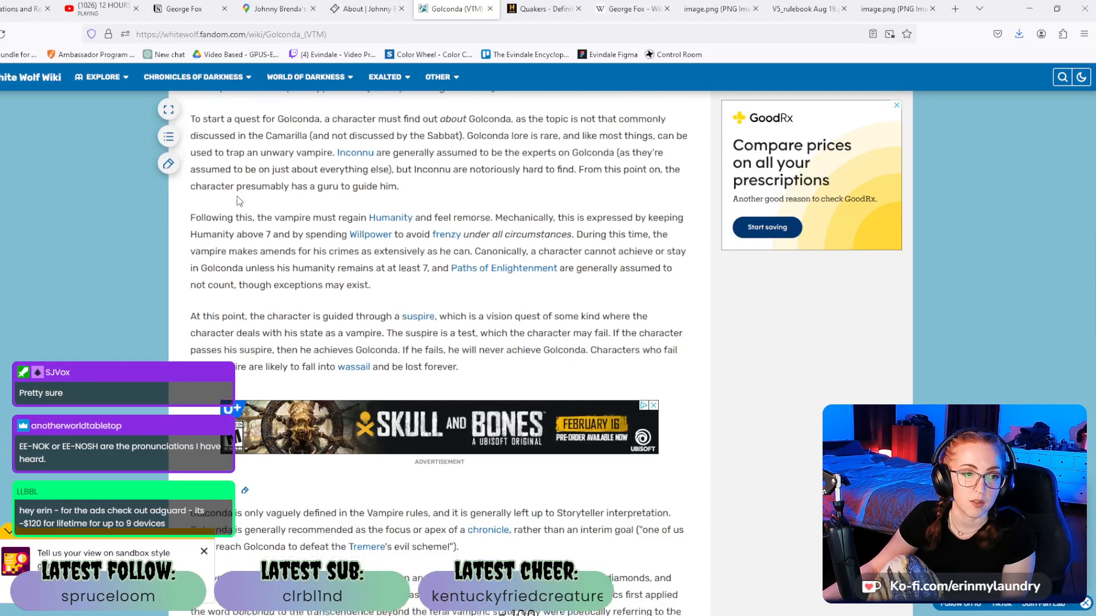
scroll(238, 195, down, 1)
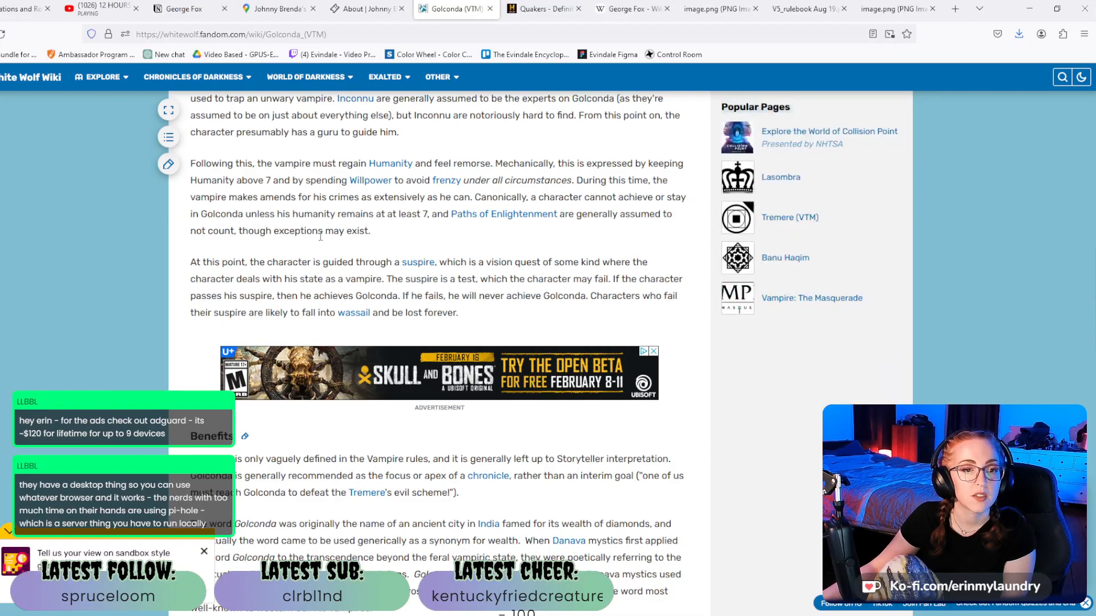
scroll(518, 220, down, 1)
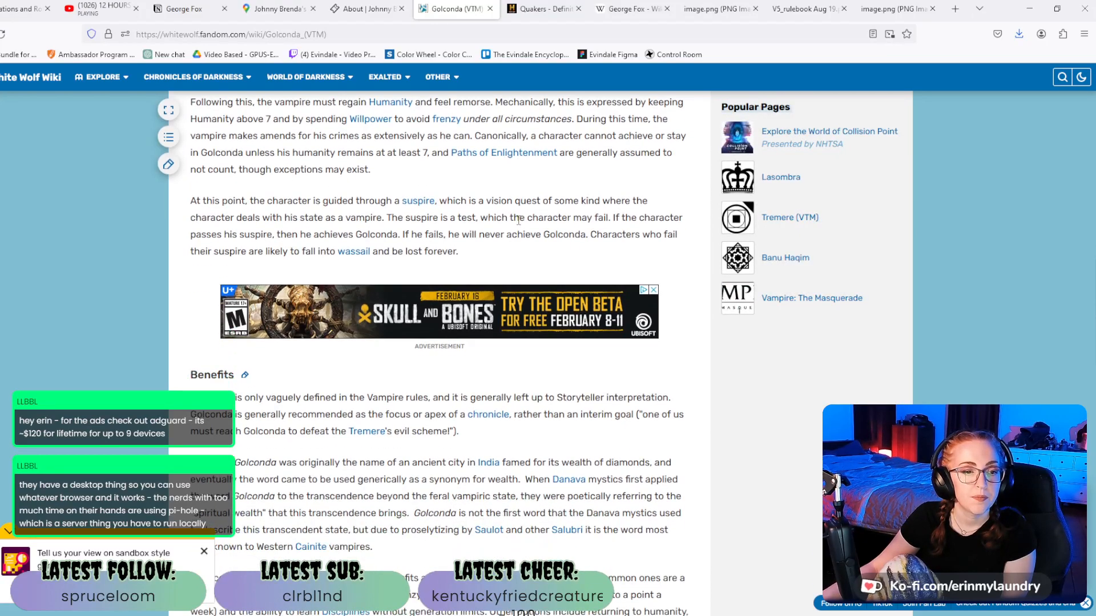
Read the Golconda page's Benefits and Revisions sections and its list of vampires known to have reached Golconda.
scroll(518, 220, down, 3)
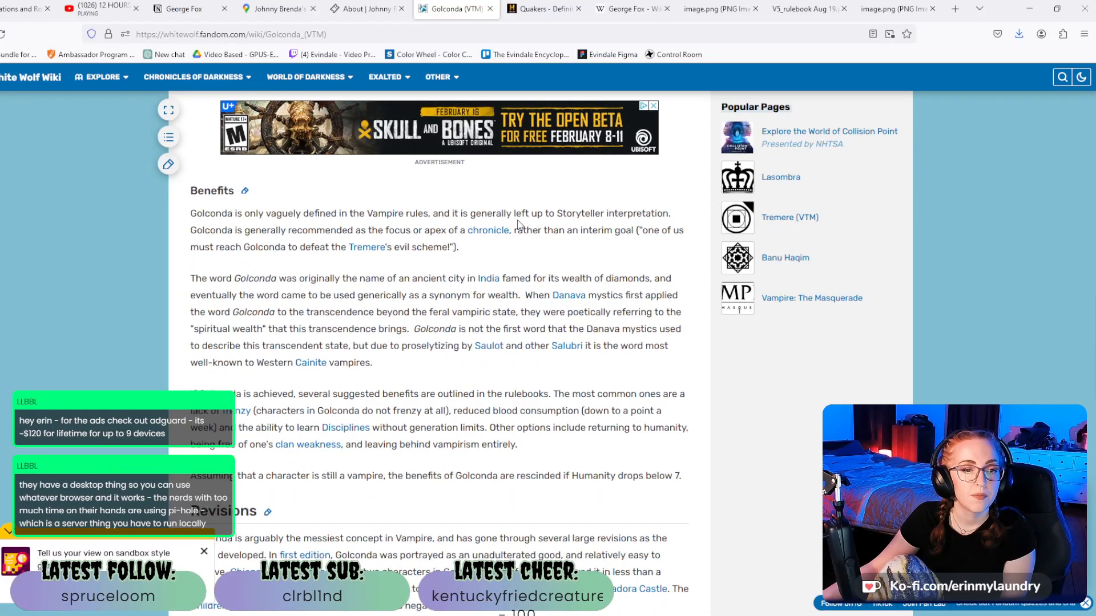
scroll(518, 222, down, 4)
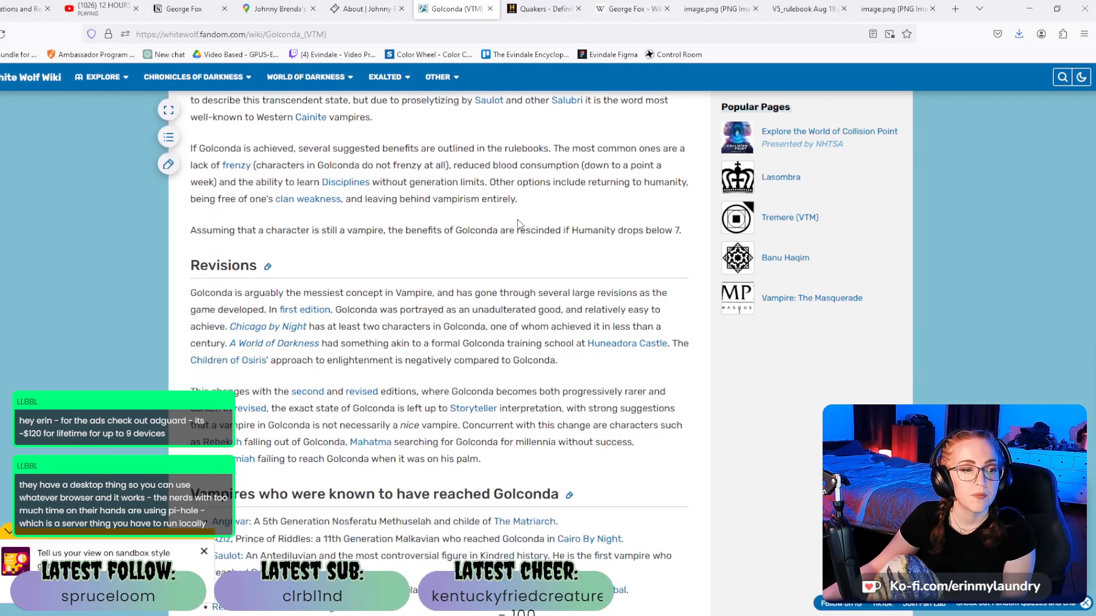
scroll(518, 221, down, 3)
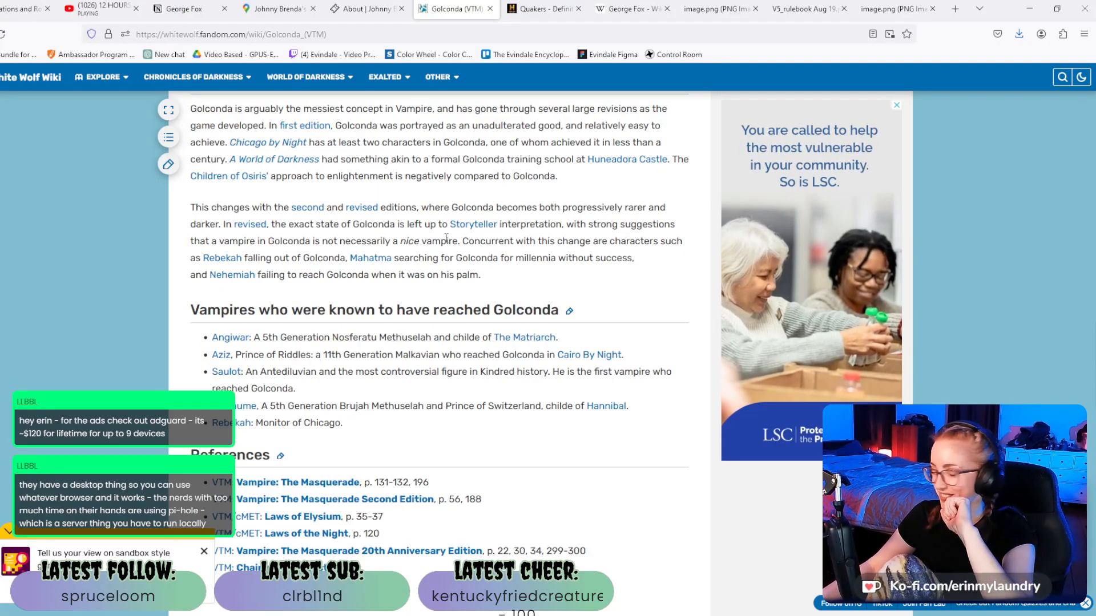
scroll(432, 226, down, 4)
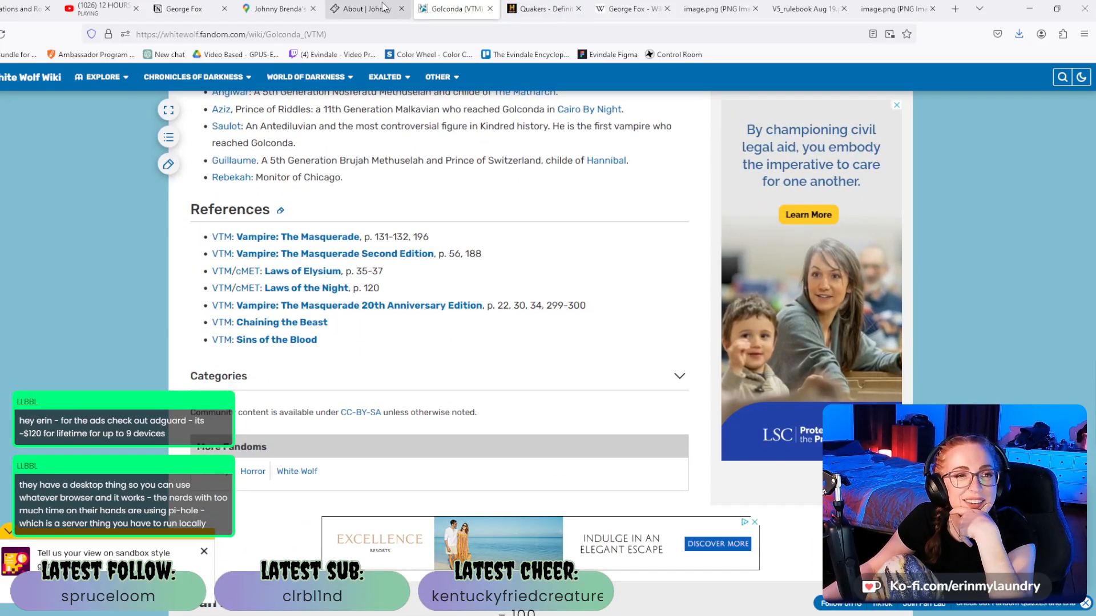
Go to the Saulot article, close the advertisement banner, and read the biography paragraphs on the Tremere raid and Saulot's return in 1998.
click(226, 126)
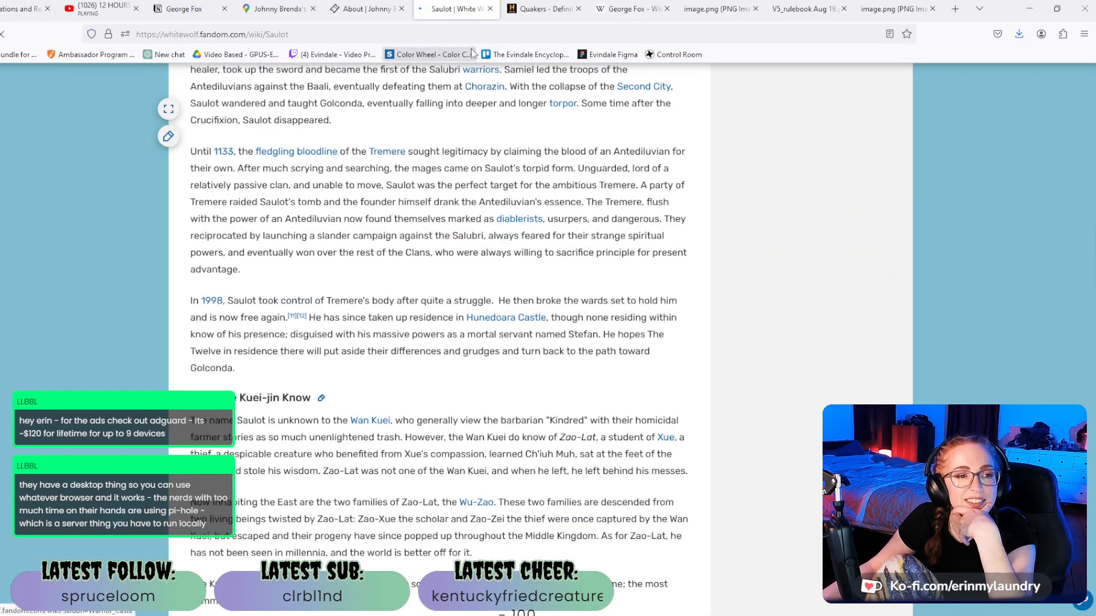
scroll(418, 195, down, 1)
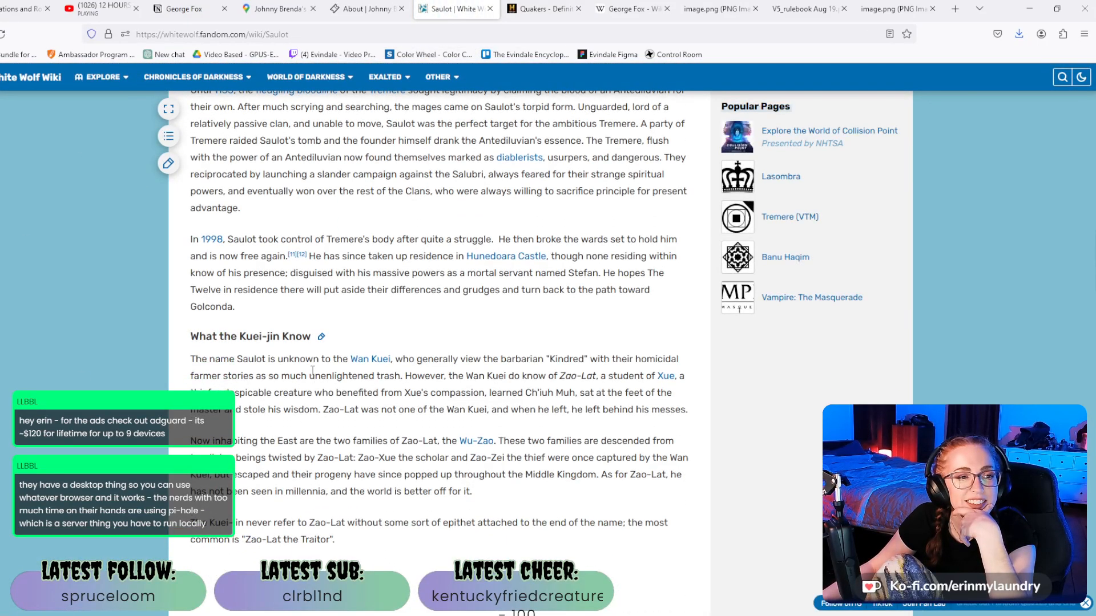
scroll(313, 372, up, 1)
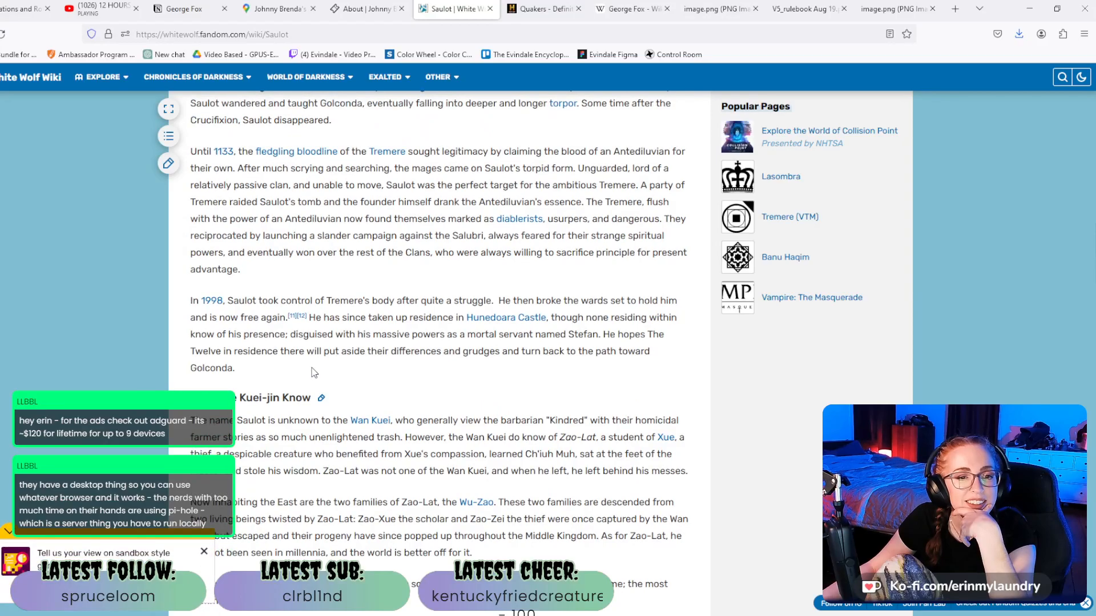
scroll(312, 368, up, 2)
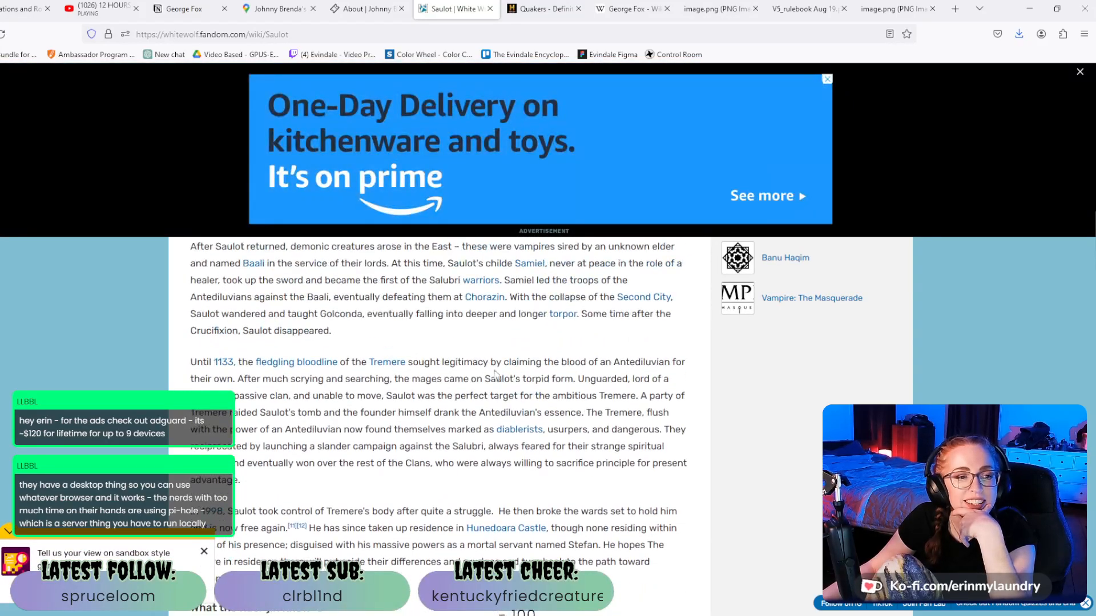
click(1080, 71)
scroll(492, 371, down, 2)
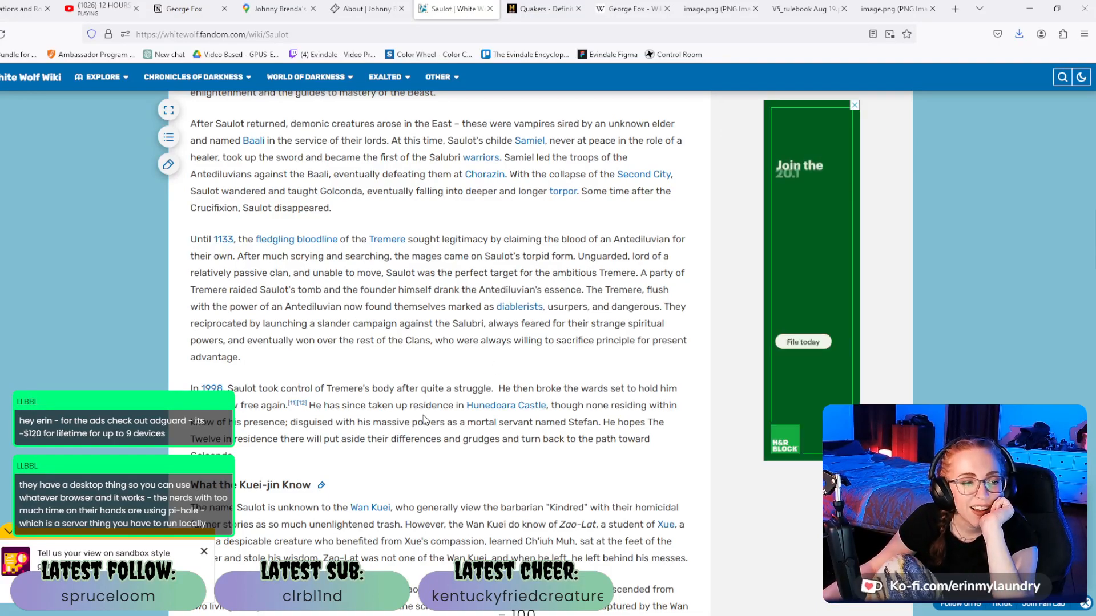
scroll(360, 368, down, 1)
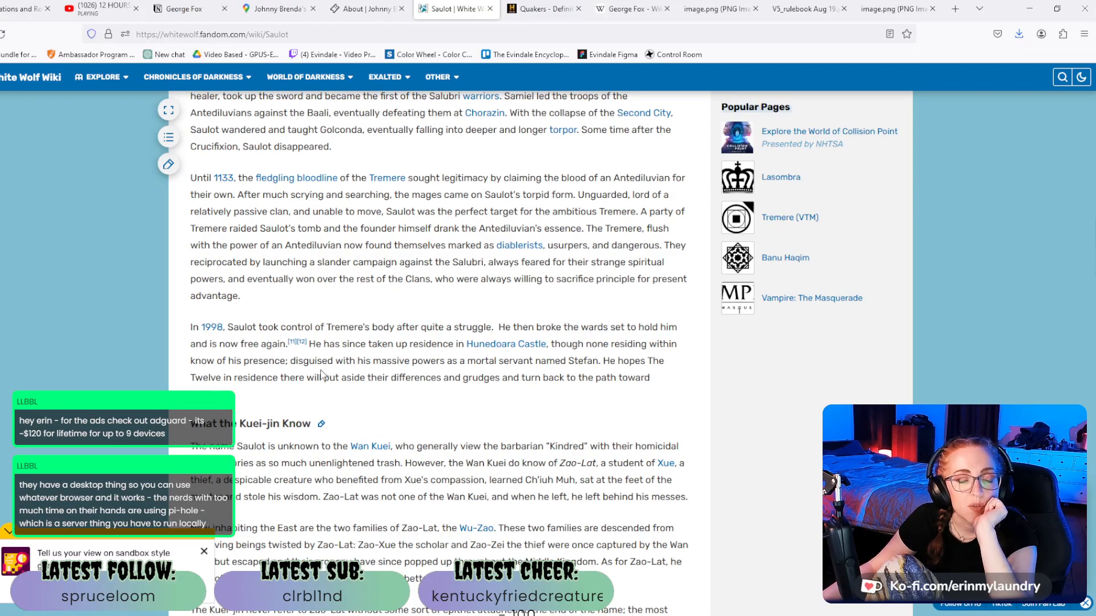
scroll(344, 375, down, 1)
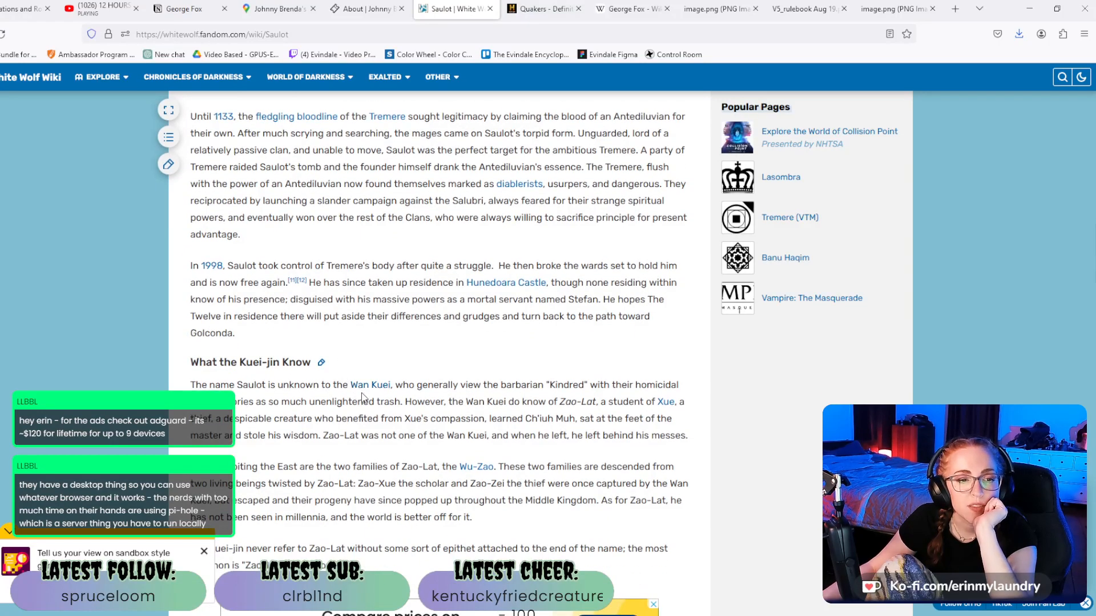
double_click(585, 299)
click(267, 367)
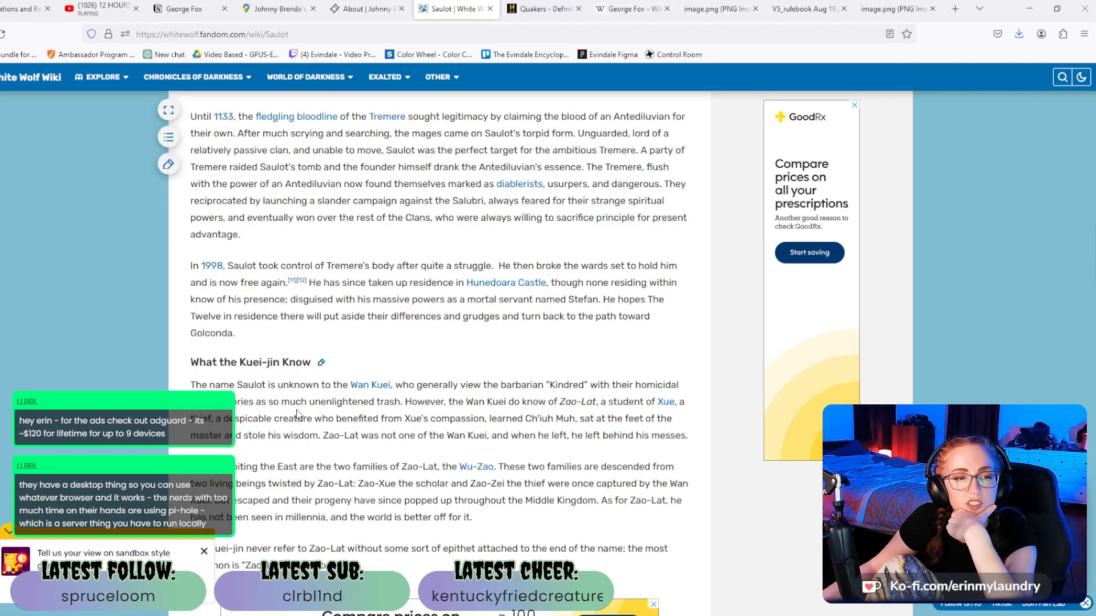
Open the Hunedoara Castle page linked in Saulot's biography, skim its Overview, and go back to the Salubri article.
click(492, 287)
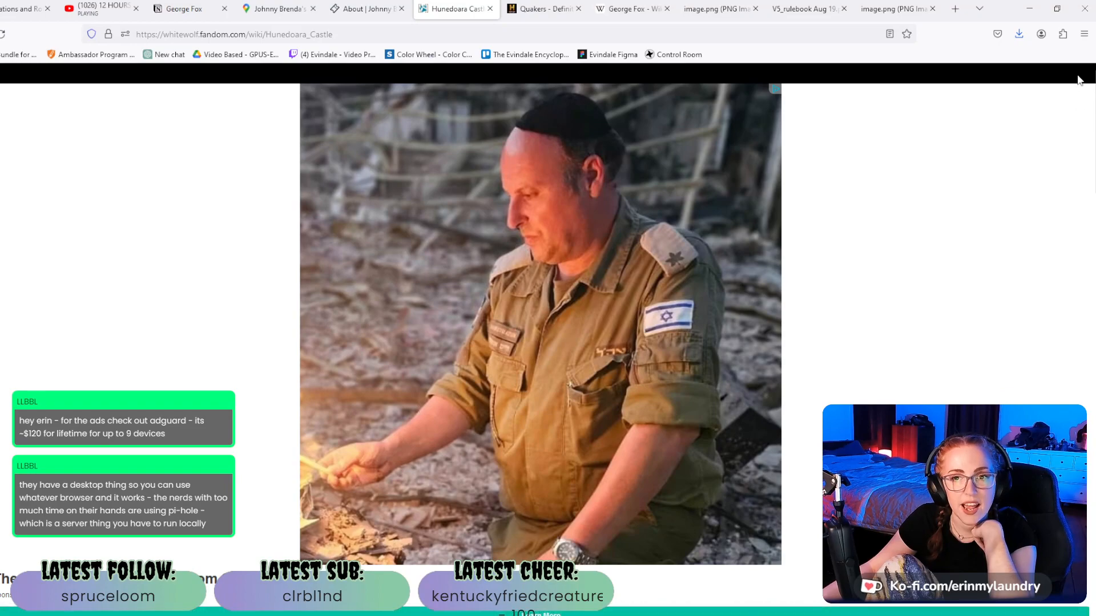
scroll(1034, 186, down, 5)
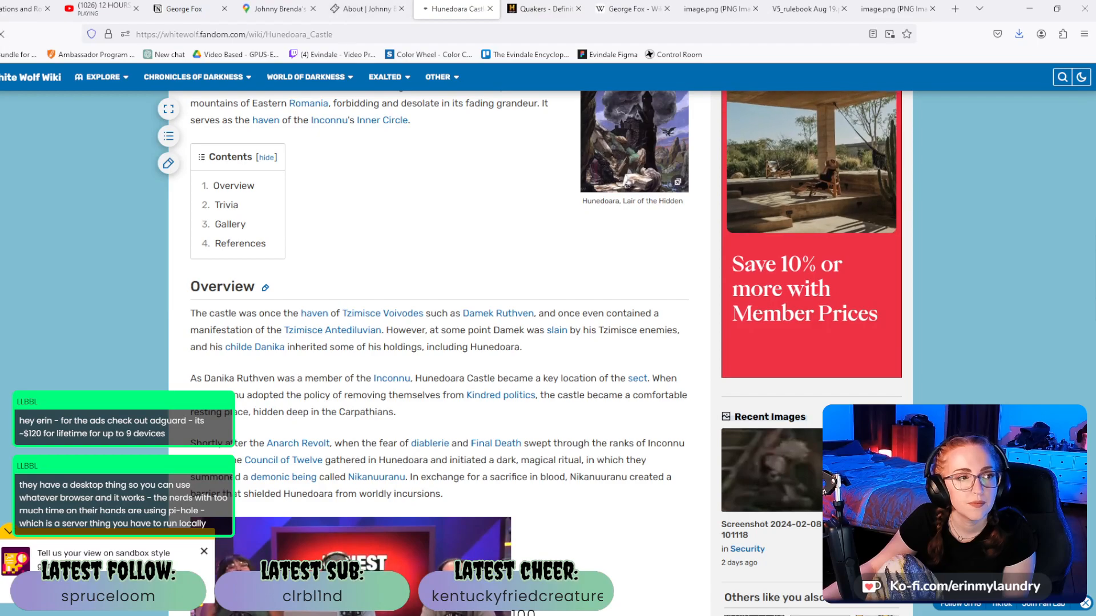
key(alt+Left)
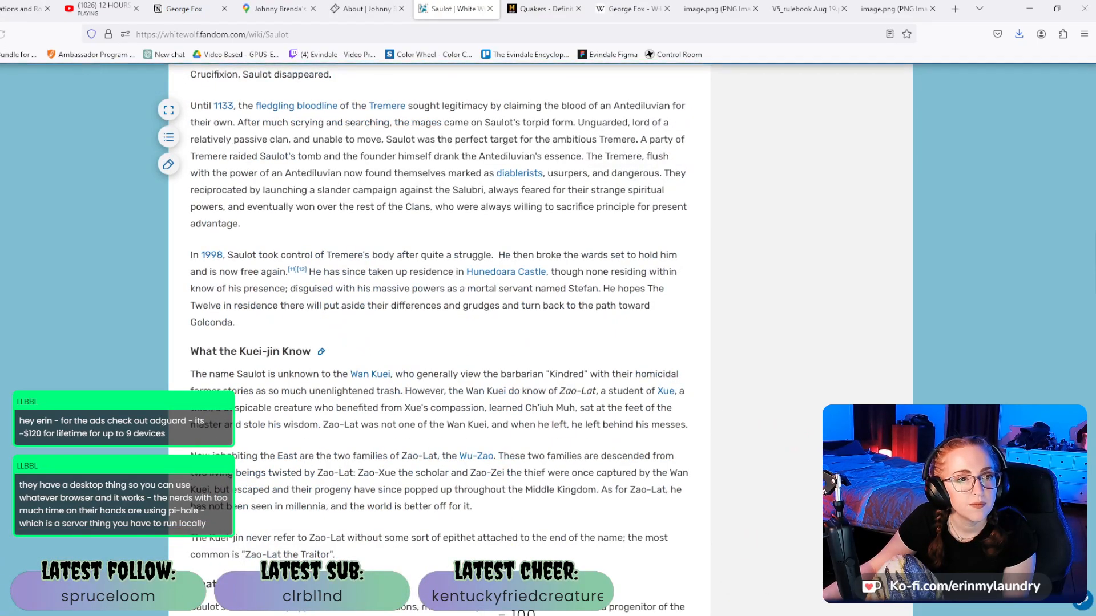
key(alt+Left)
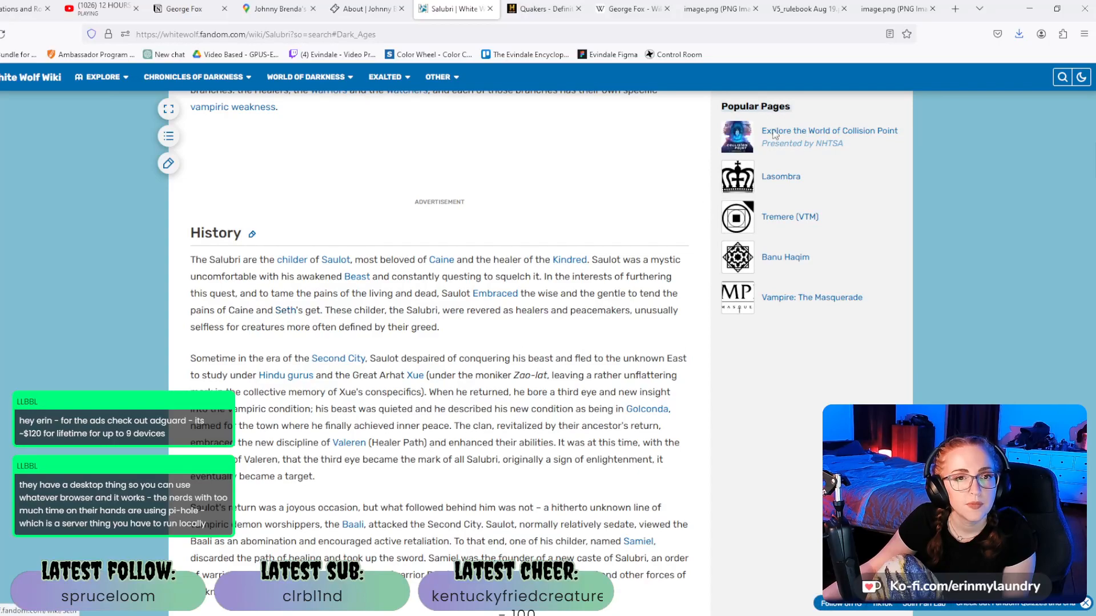
Switch to the George Fox Wikipedia article and read the start of First travels, highlighting "inner voice" and the mental torment phrase.
click(610, 8)
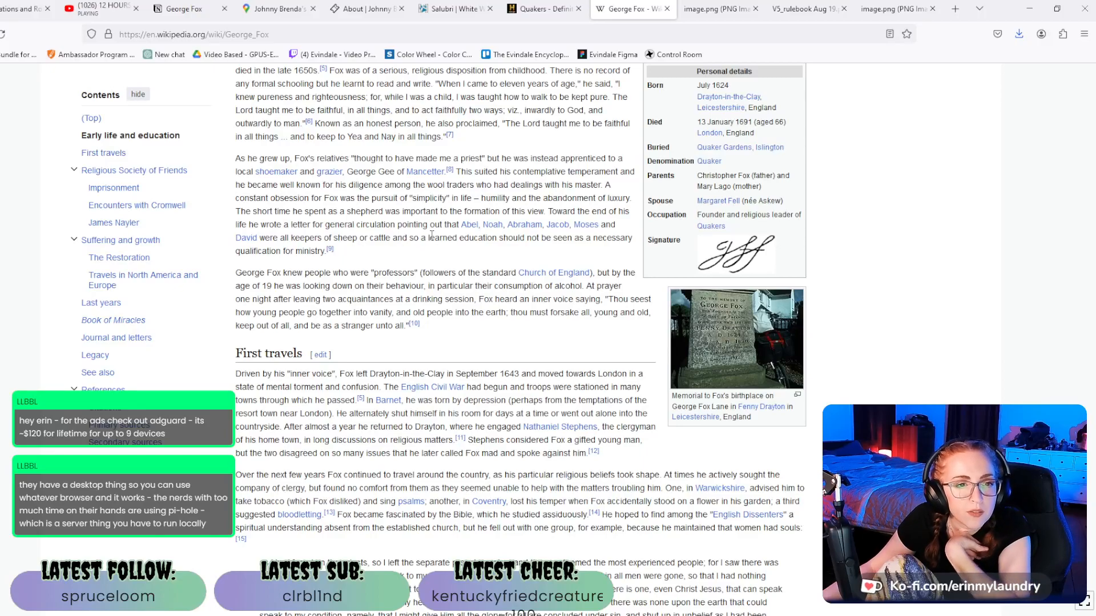
scroll(527, 244, down, 2)
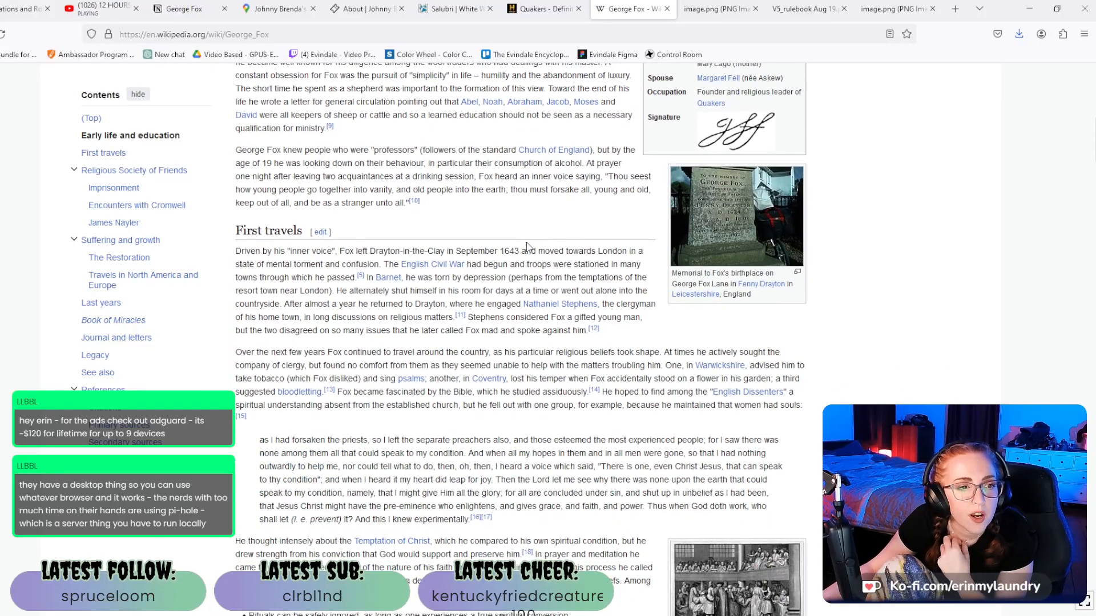
scroll(527, 247, down, 1)
drag(287, 190, 337, 192)
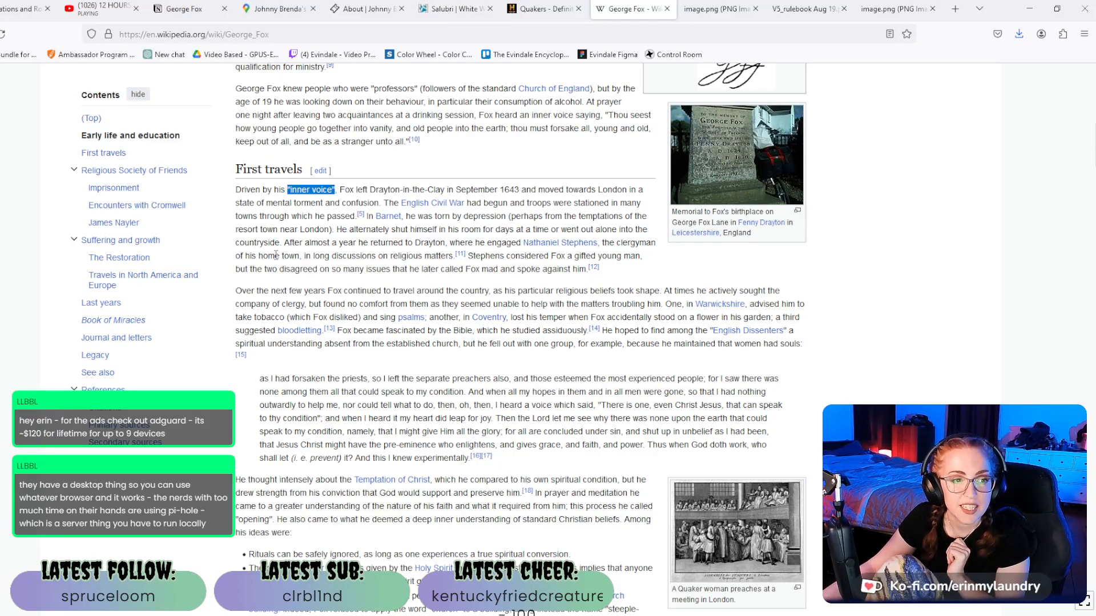
drag(283, 202, 358, 203)
click(379, 203)
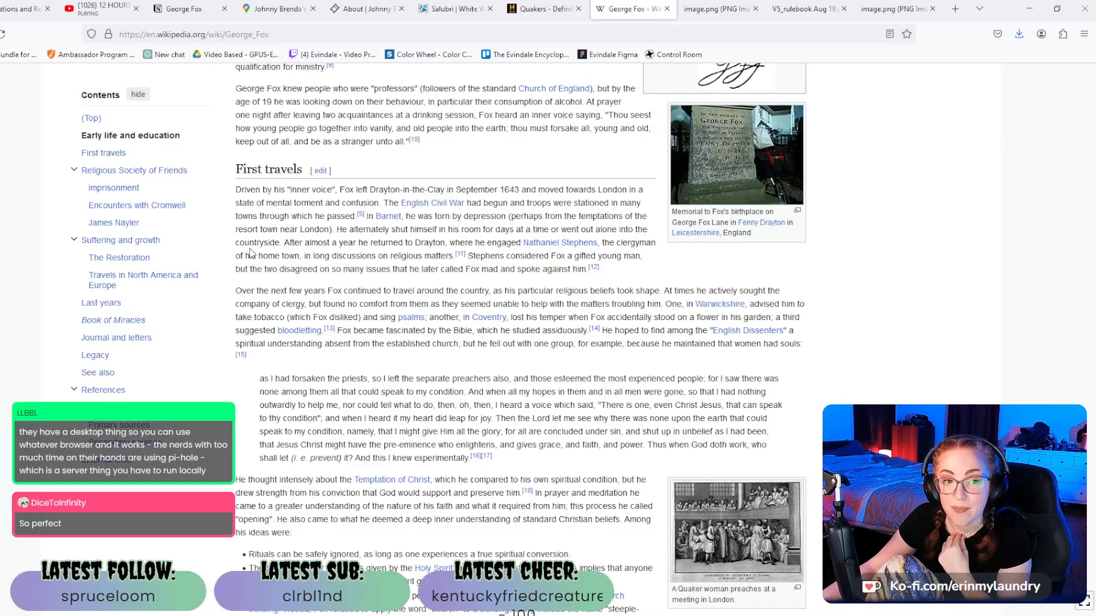
Read the rest of First travels, including Fox's quotation about forsaking the priests and the list of his religious ideas.
scroll(492, 253, down, 2)
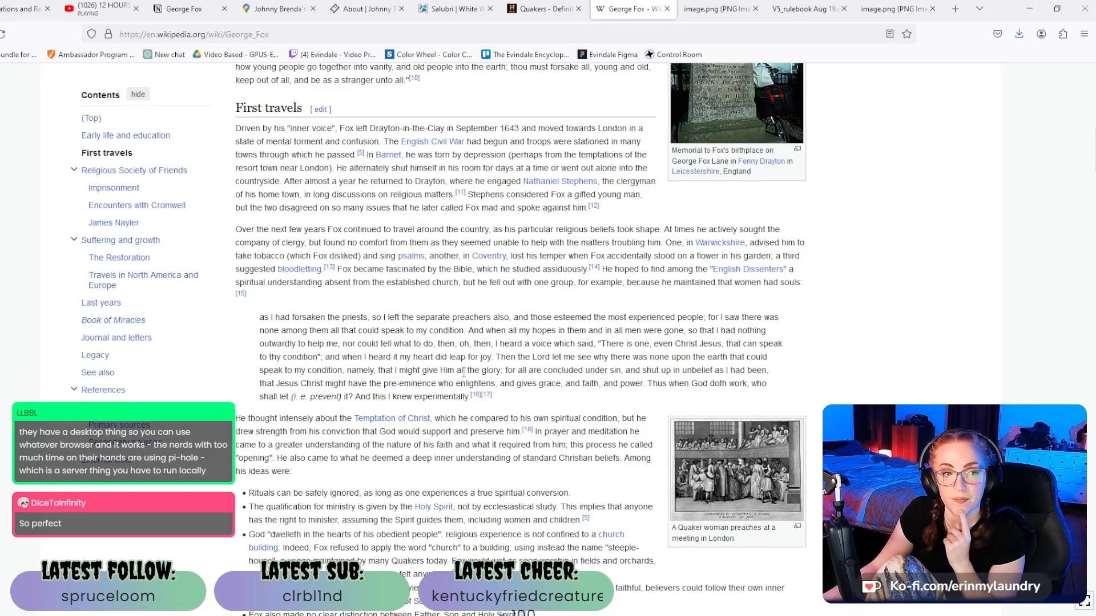
scroll(479, 342, down, 2)
scroll(480, 343, down, 4)
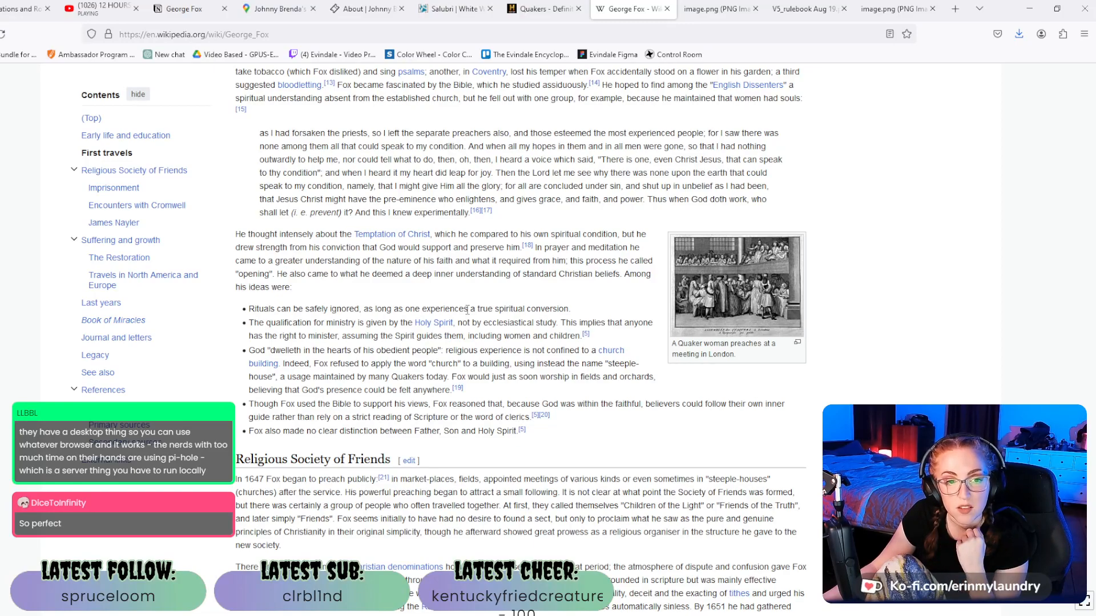
scroll(467, 310, down, 2)
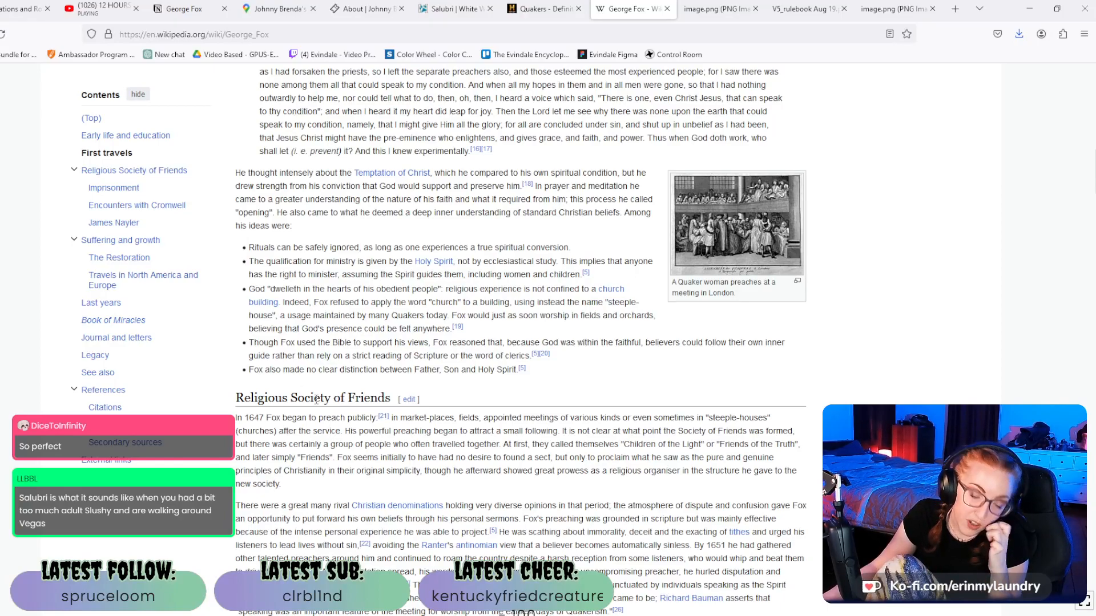
Read the Religious Society of Friends section, highlighting "the Light" in the followers' early name, and continue to the Imprisonment section.
scroll(454, 323, down, 2)
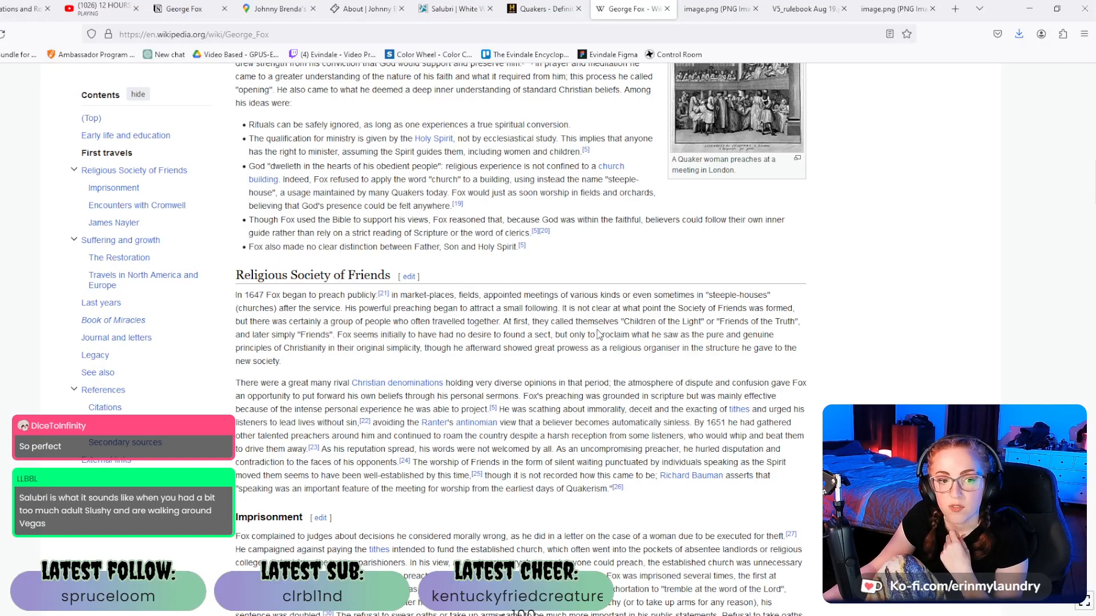
drag(668, 321, 699, 321)
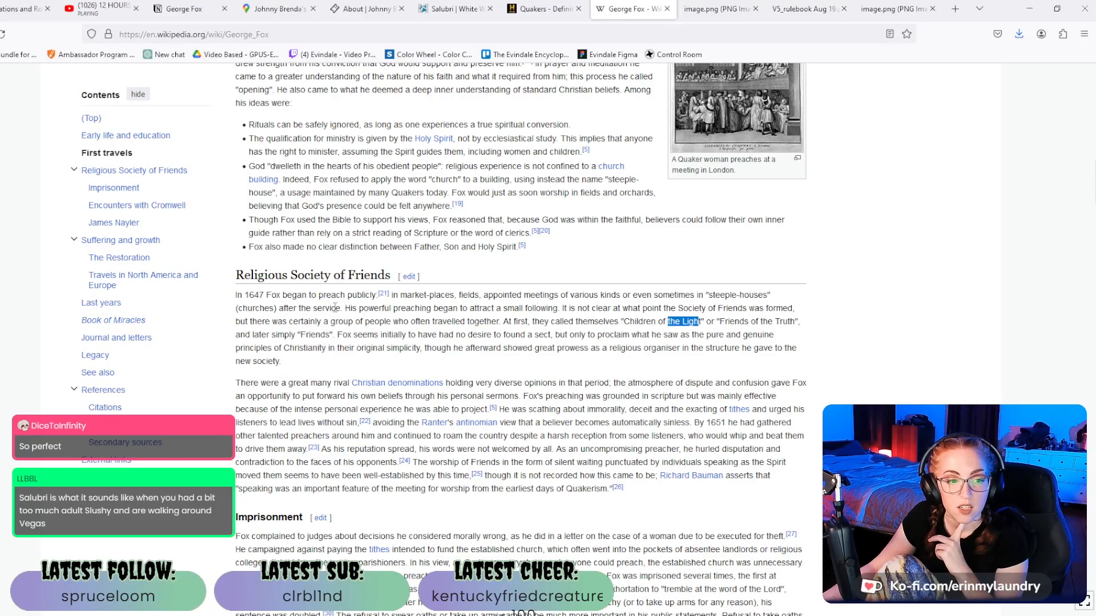
scroll(335, 309, down, 2)
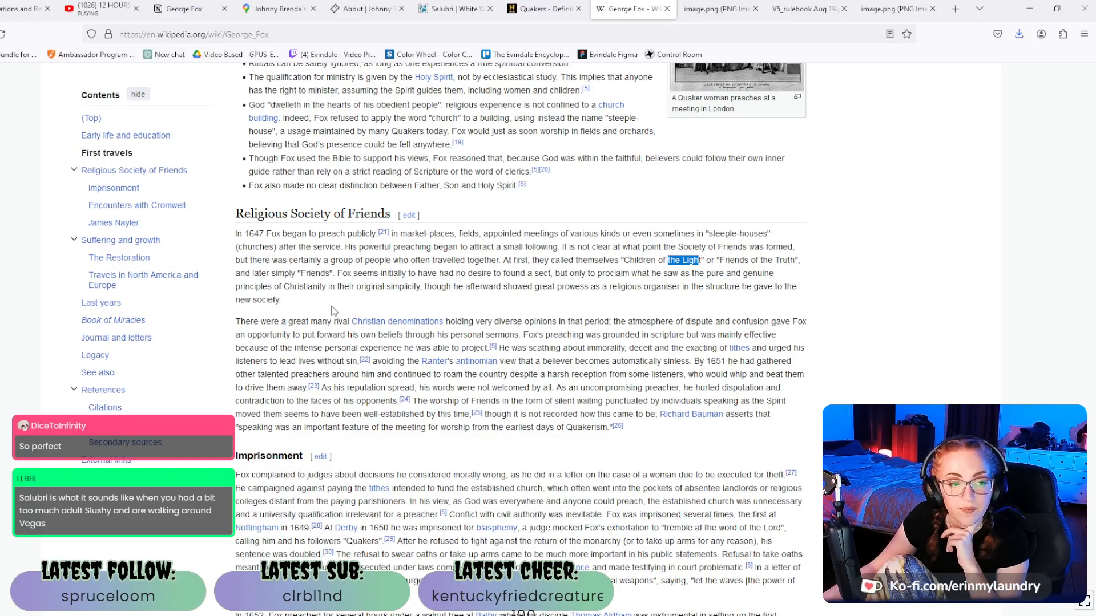
scroll(334, 310, down, 3)
scroll(333, 307, down, 1)
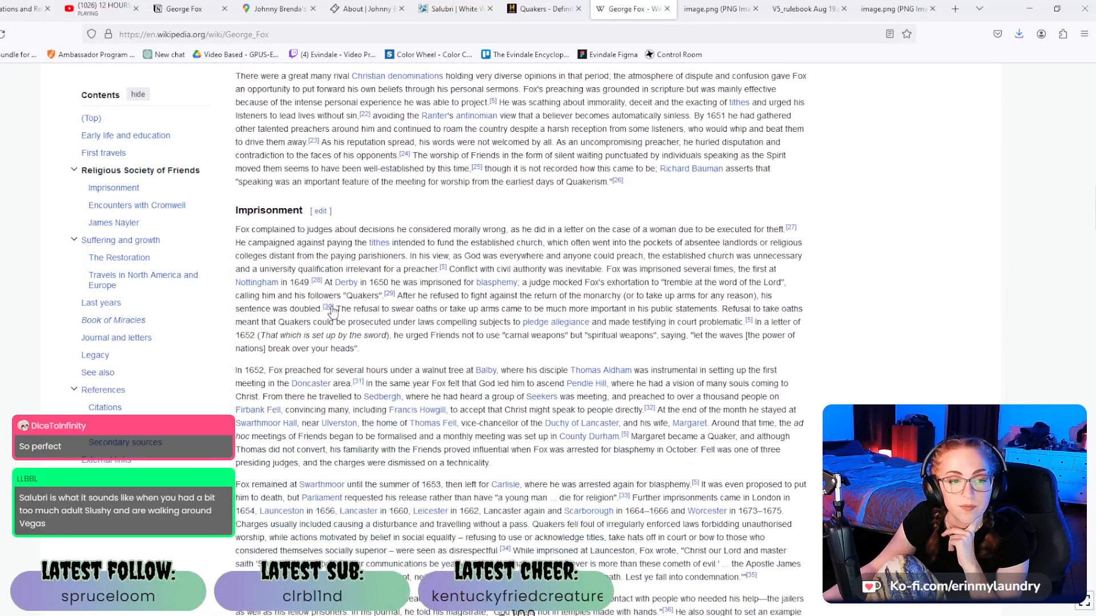
Search the George Fox article for "William Penn" and advance to the mention in Travels in North America and Europe.
scroll(323, 291, down, 1)
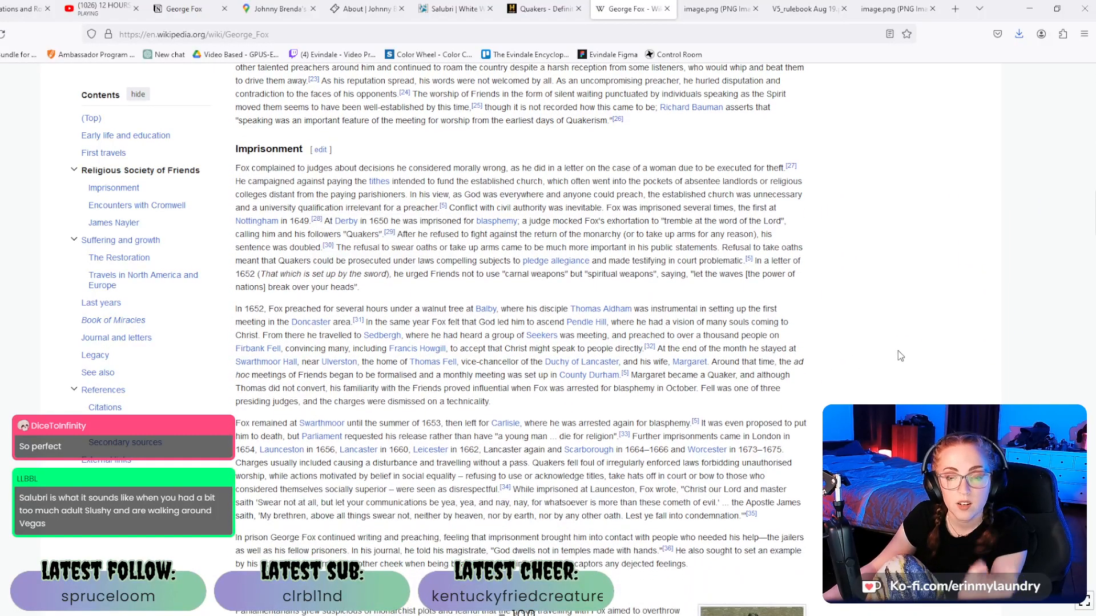
key(ctrl+f)
text(William)
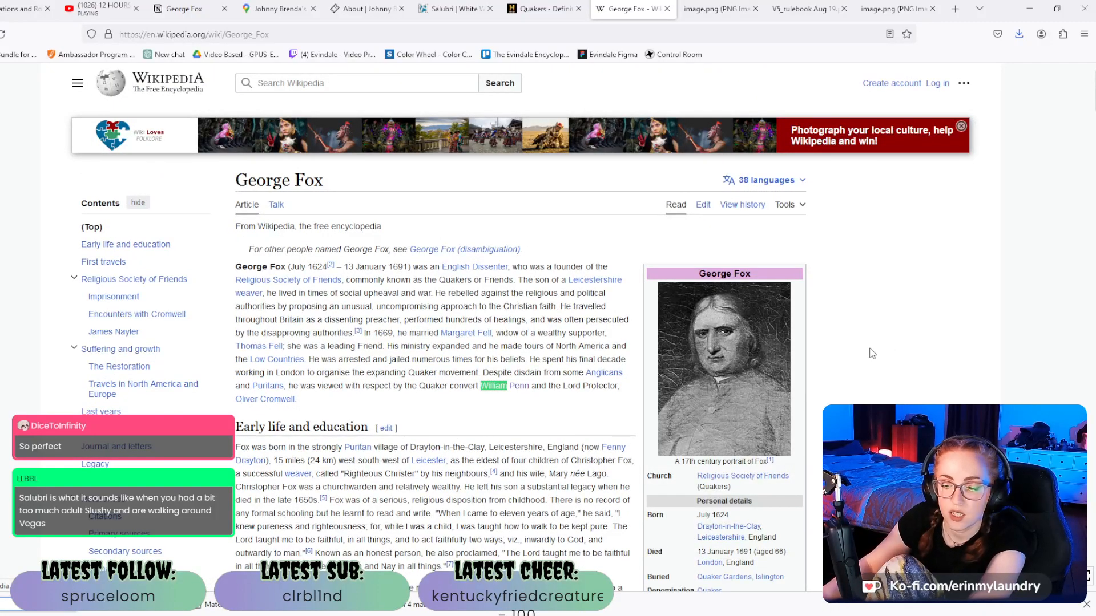
text( Penn)
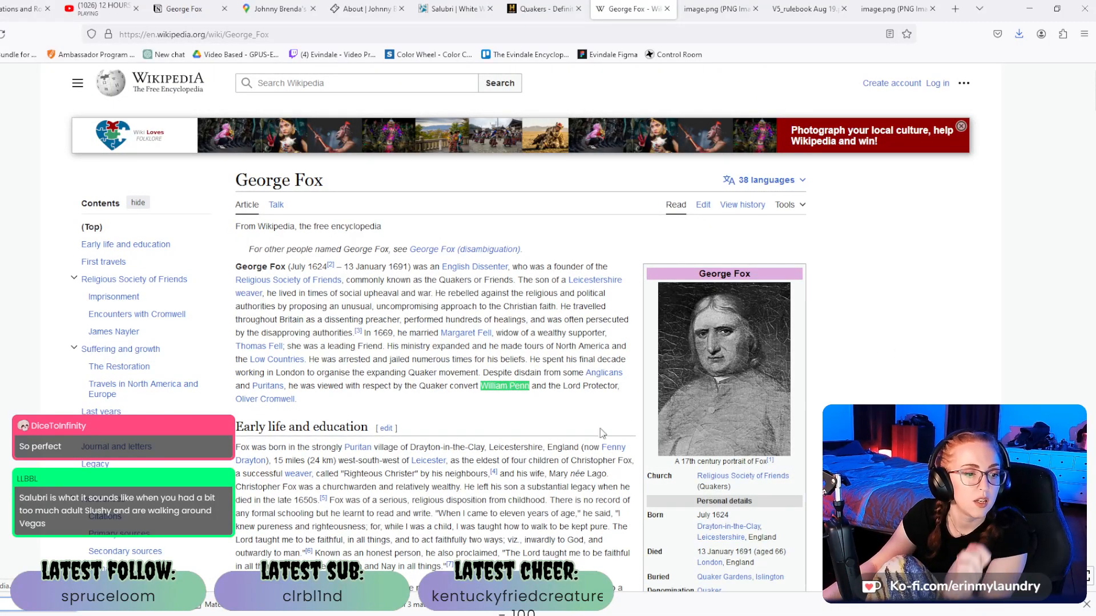
click(114, 610)
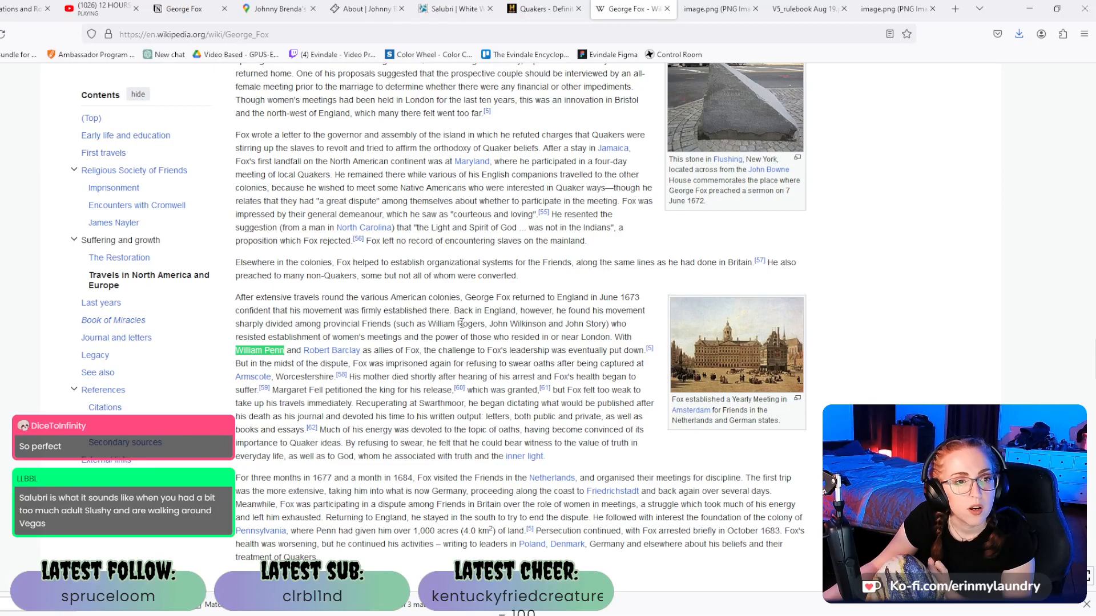
Read the Travels in North America and Europe section, the Last years section and the opening of Book of Miracles.
scroll(462, 323, up, 2)
scroll(251, 194, up, 2)
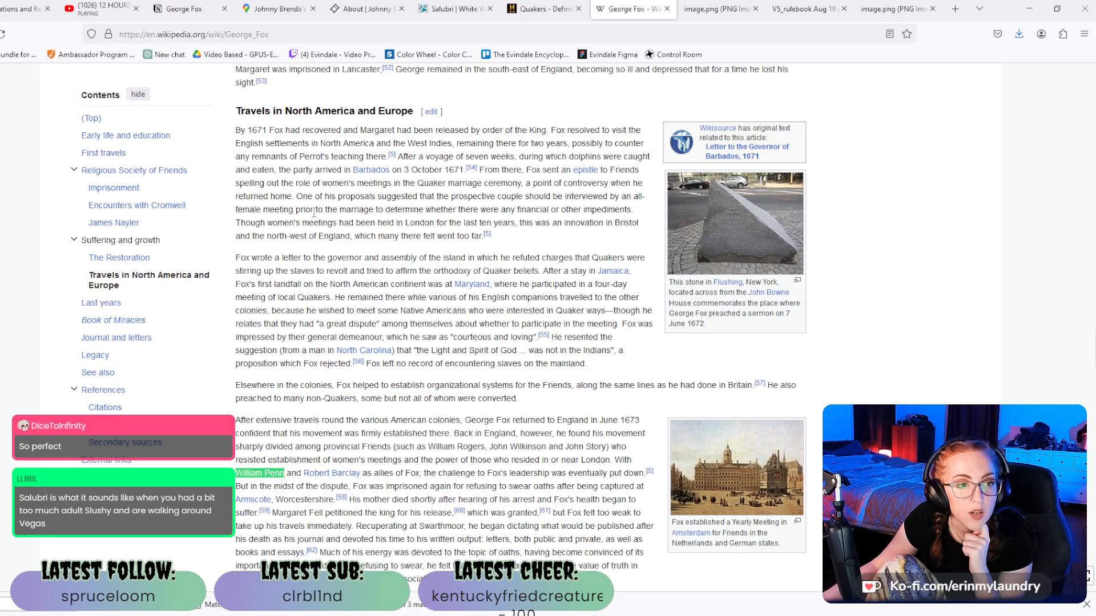
scroll(314, 214, down, 1)
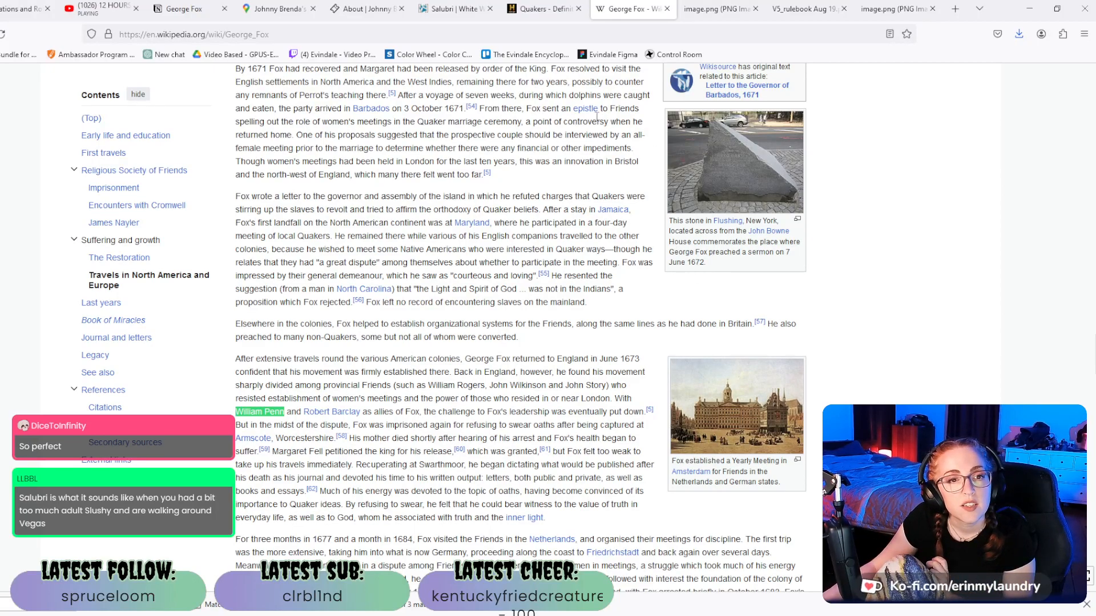
mouse_move(593, 114)
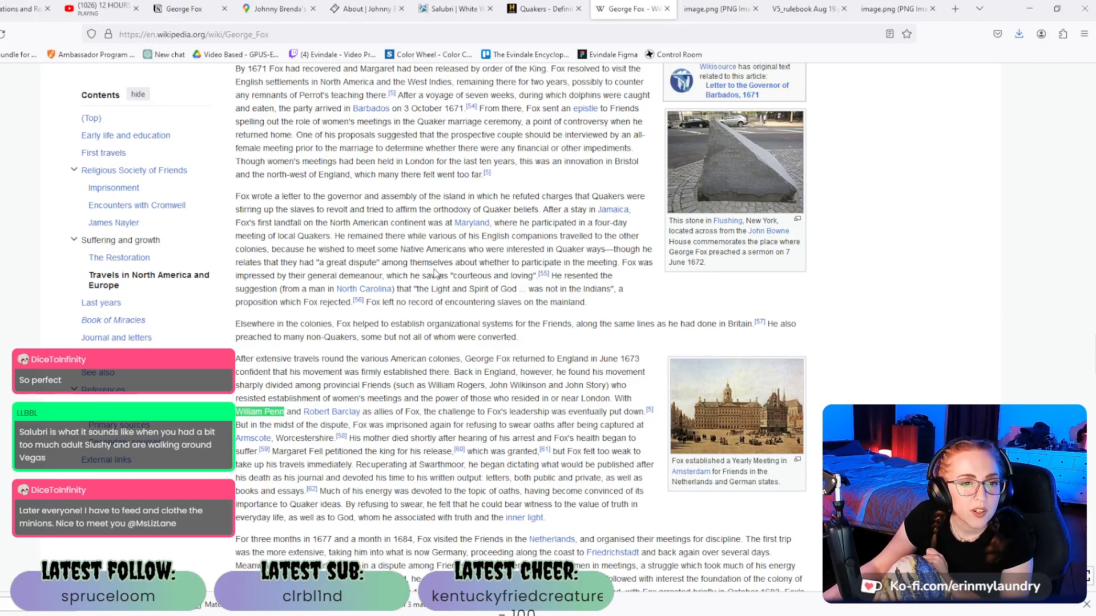
scroll(279, 274, down, 2)
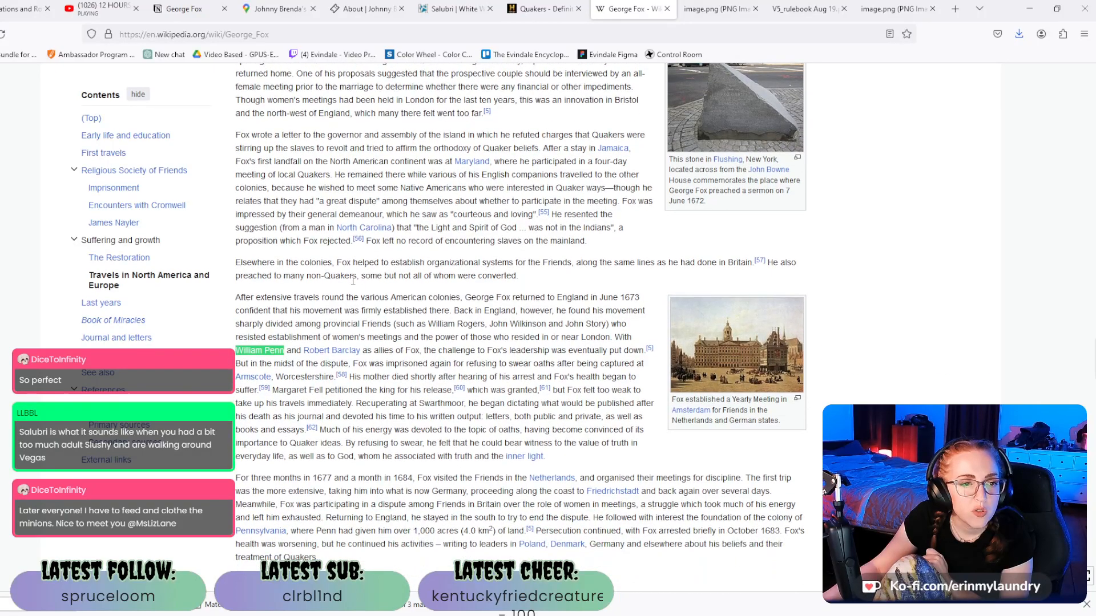
scroll(354, 286, down, 2)
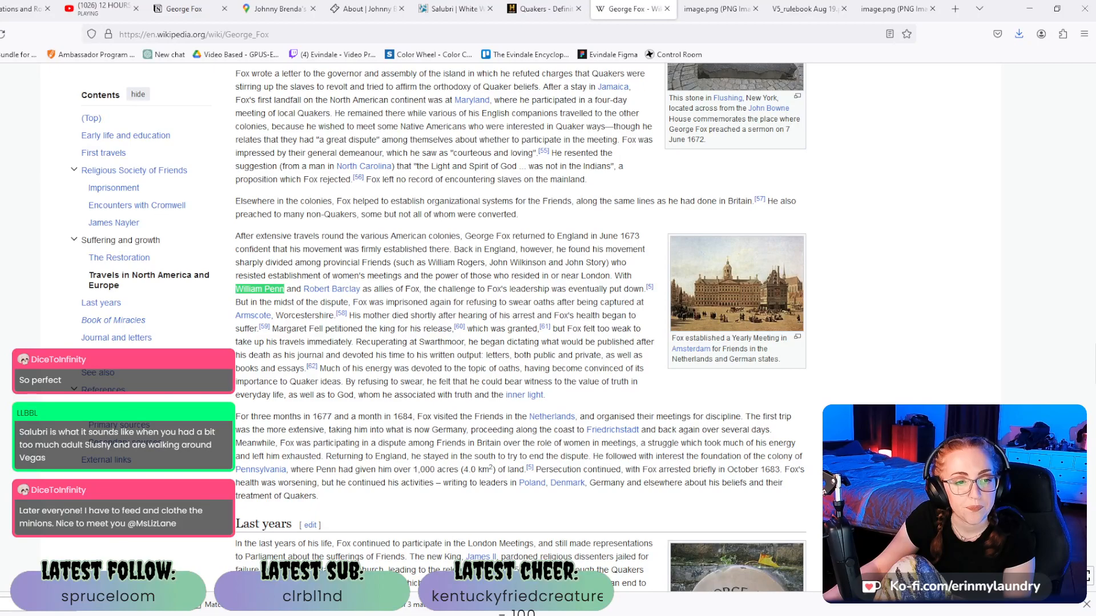
scroll(896, 400, down, 3)
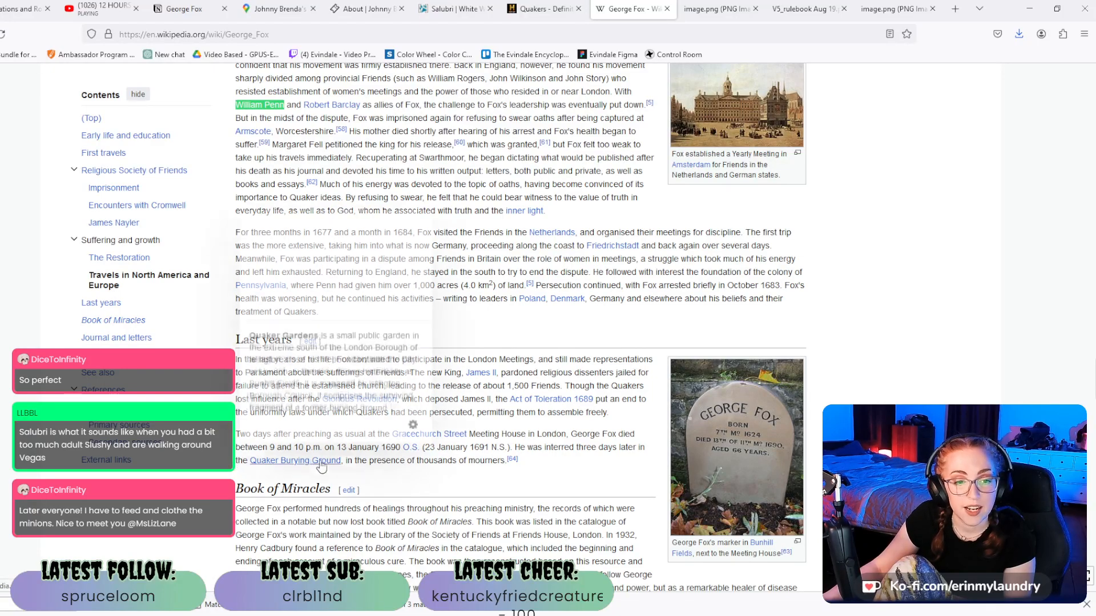
scroll(578, 473, down, 2)
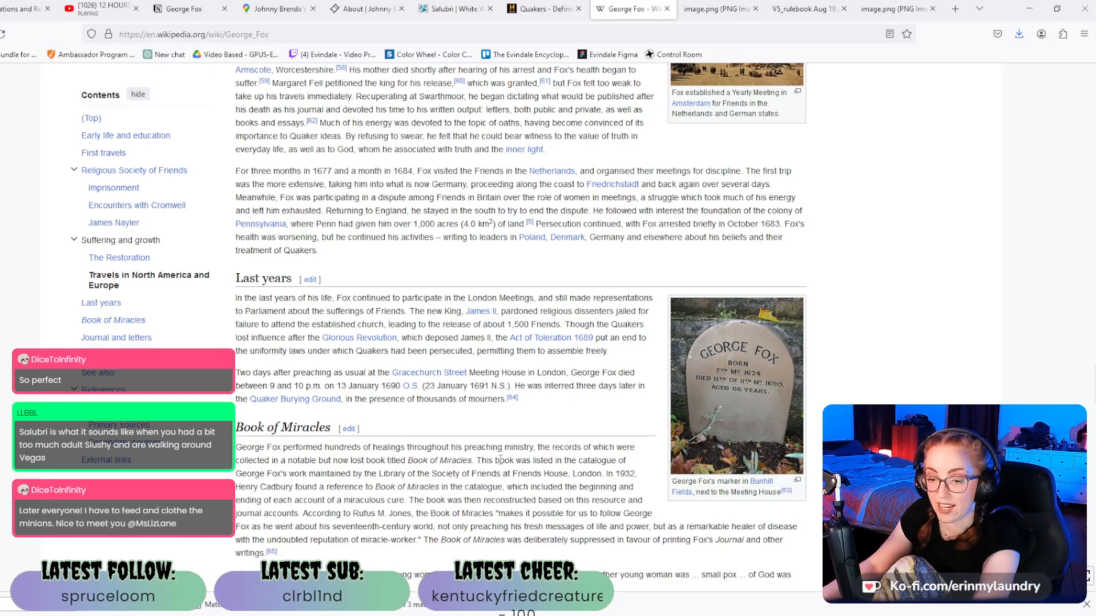
Copy the Book of Miracles sentence about Fox's hundreds of healings into the Notion page's Text property as a new dashed line.
mouse_move(232, 450)
mouse_down()
mouse_move(434, 473)
mouse_move(463, 463)
mouse_move(238, 460)
mouse_move(237, 445)
mouse_up()
key(ctrl+c)
click(474, 467)
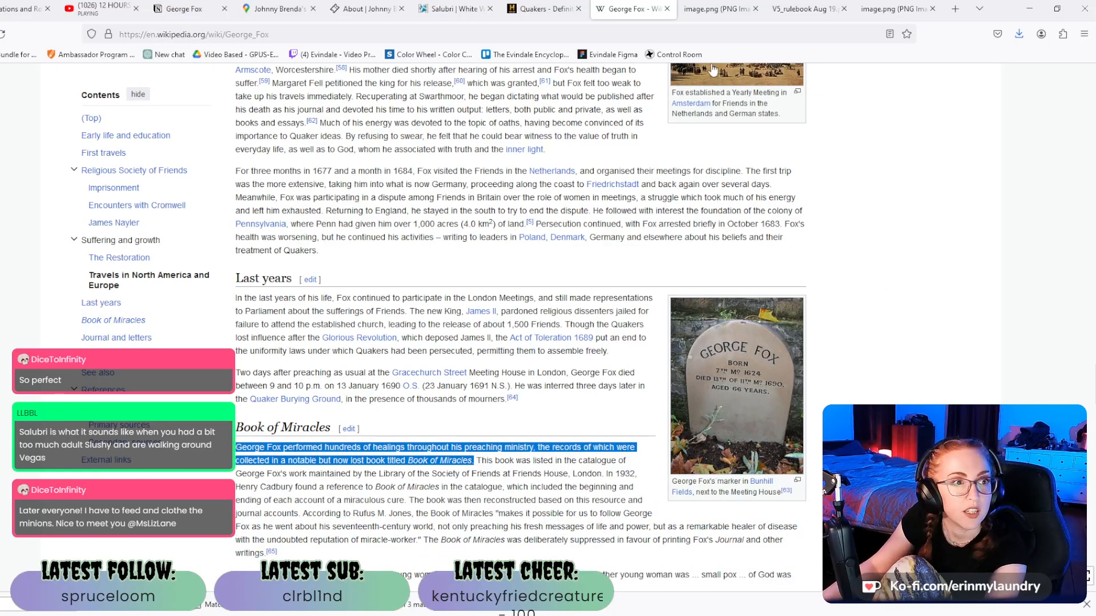
click(184, 8)
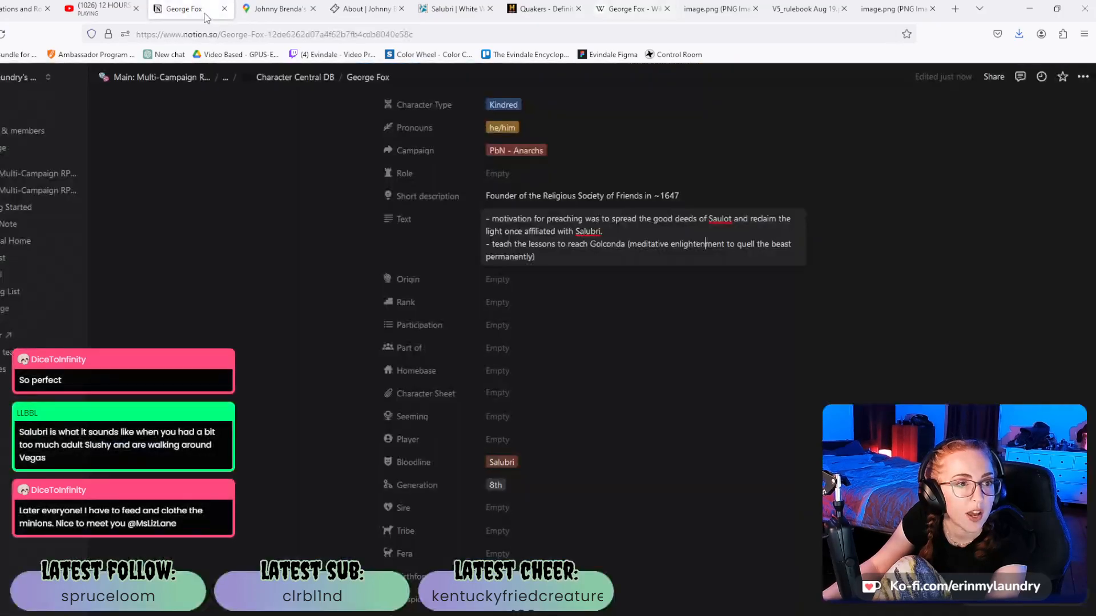
click(582, 254)
key(shift+Return)
text(-)
key(ctrl+v)
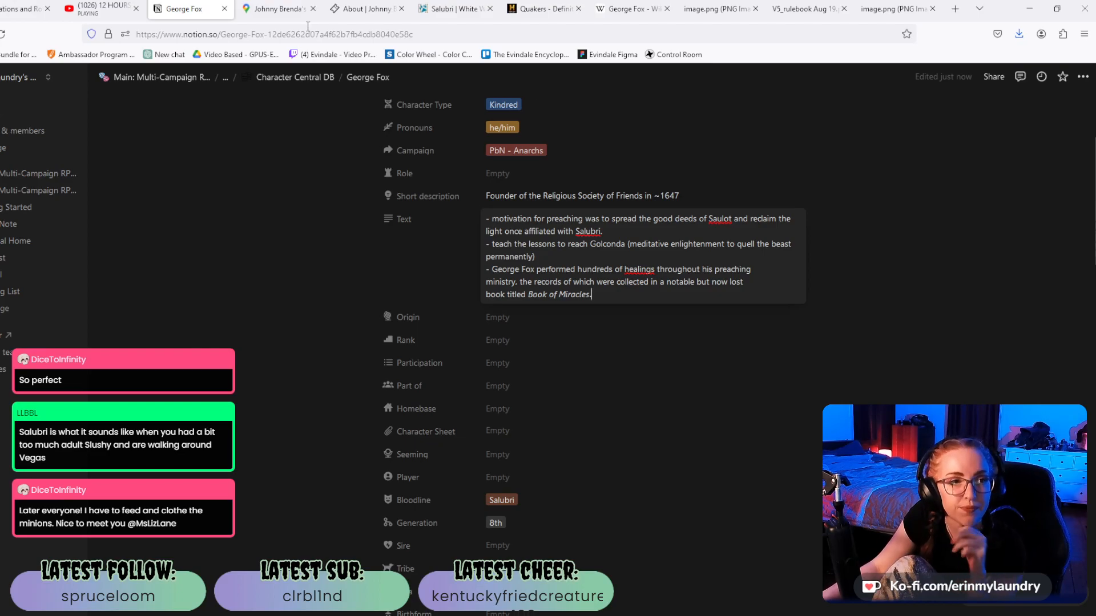
Return to the George Fox Wikipedia article, open its William Penn link, and read Penn's introduction on founding Pennsylvania and Philadelphia.
click(610, 9)
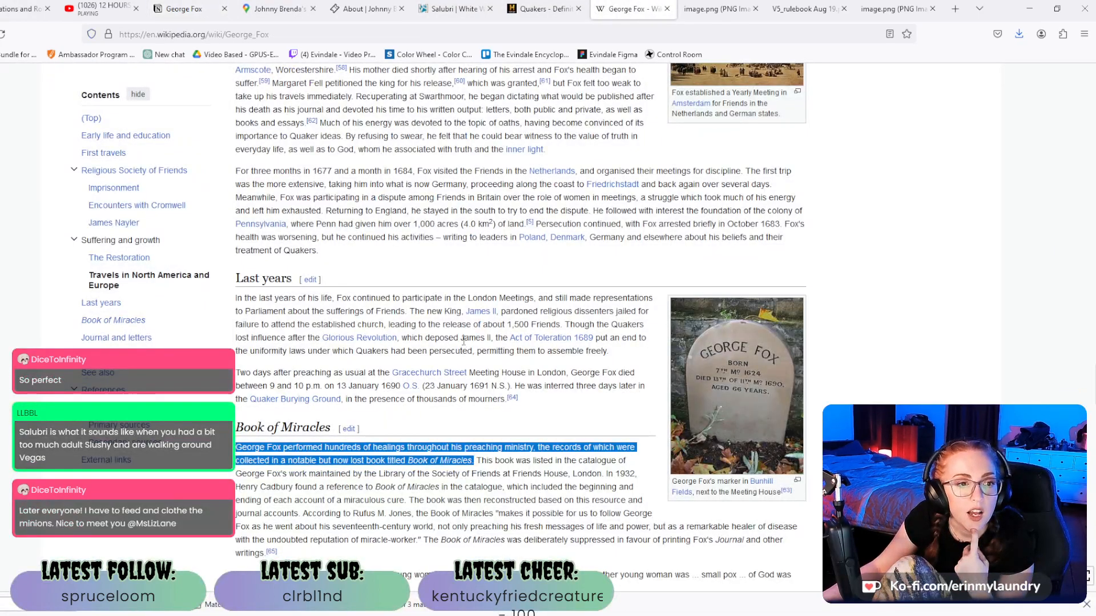
scroll(321, 164, up, 5)
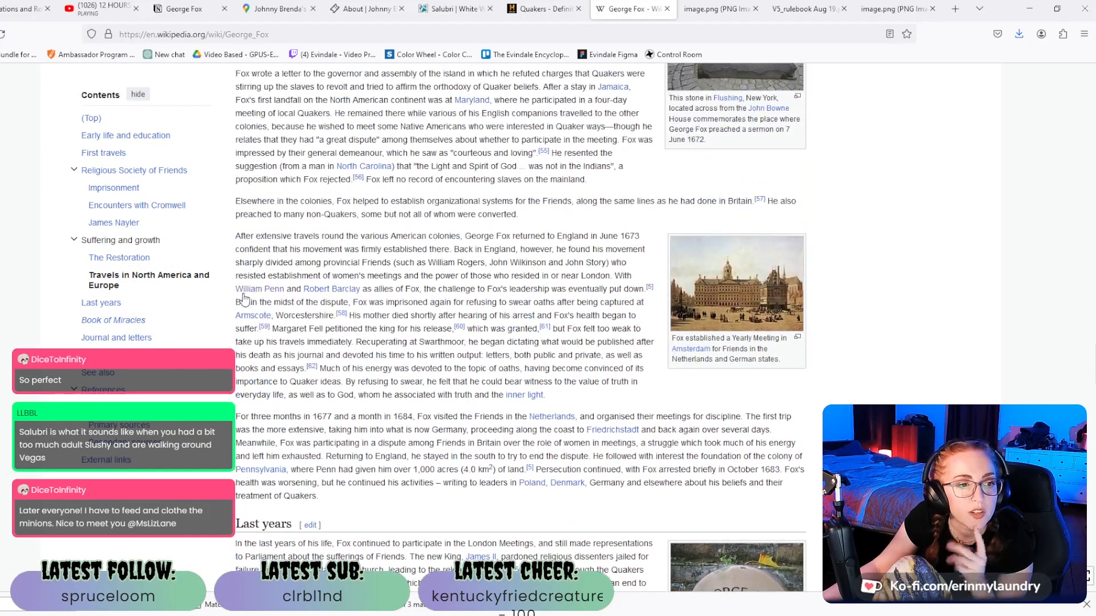
click(247, 292)
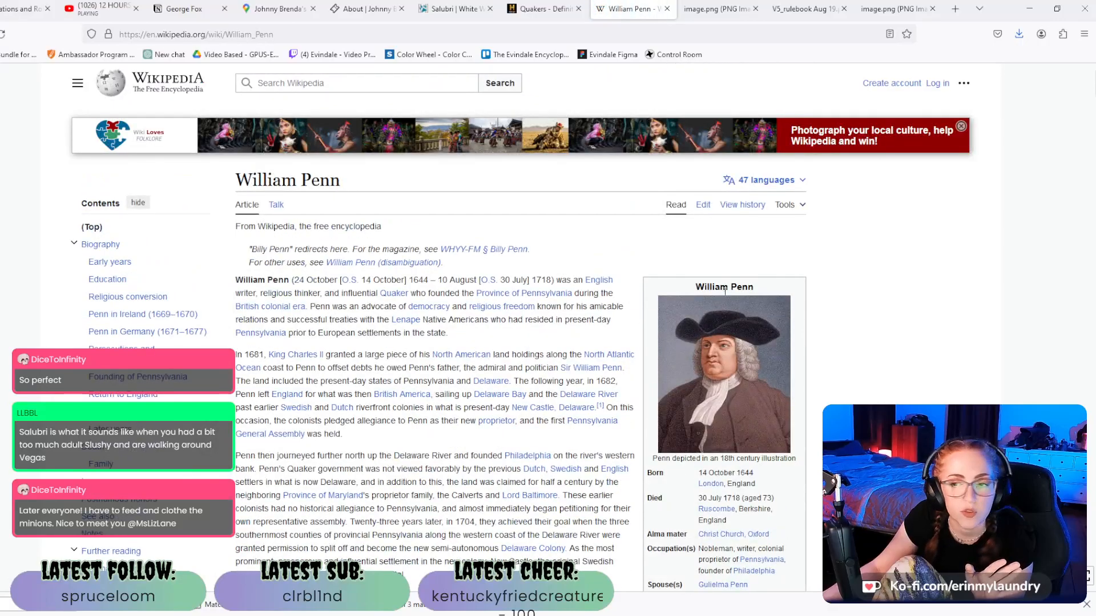
scroll(851, 306, down, 5)
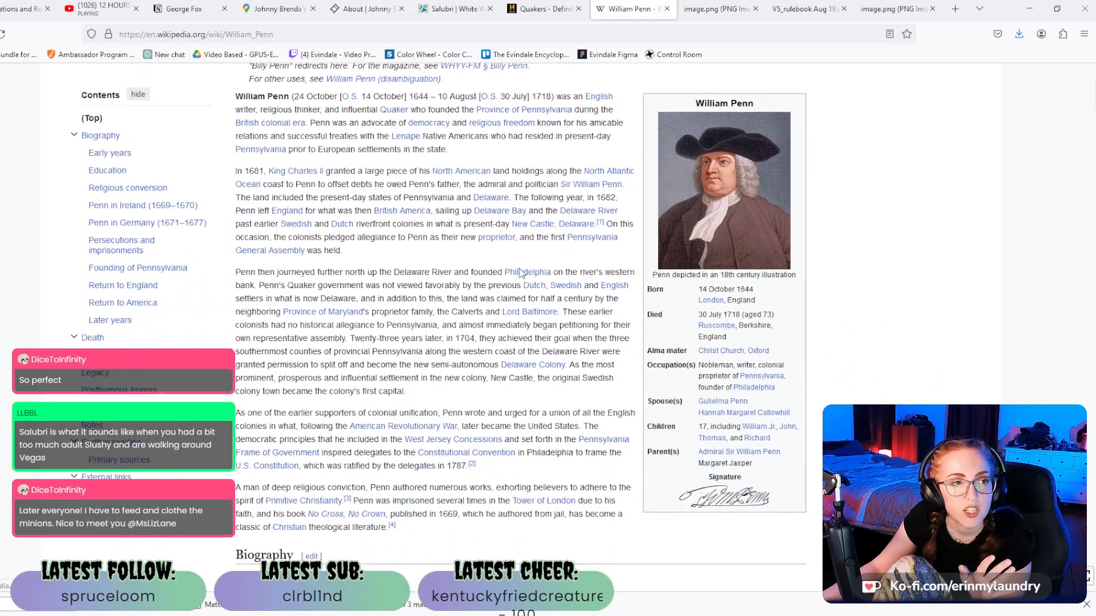
scroll(563, 276, up, 2)
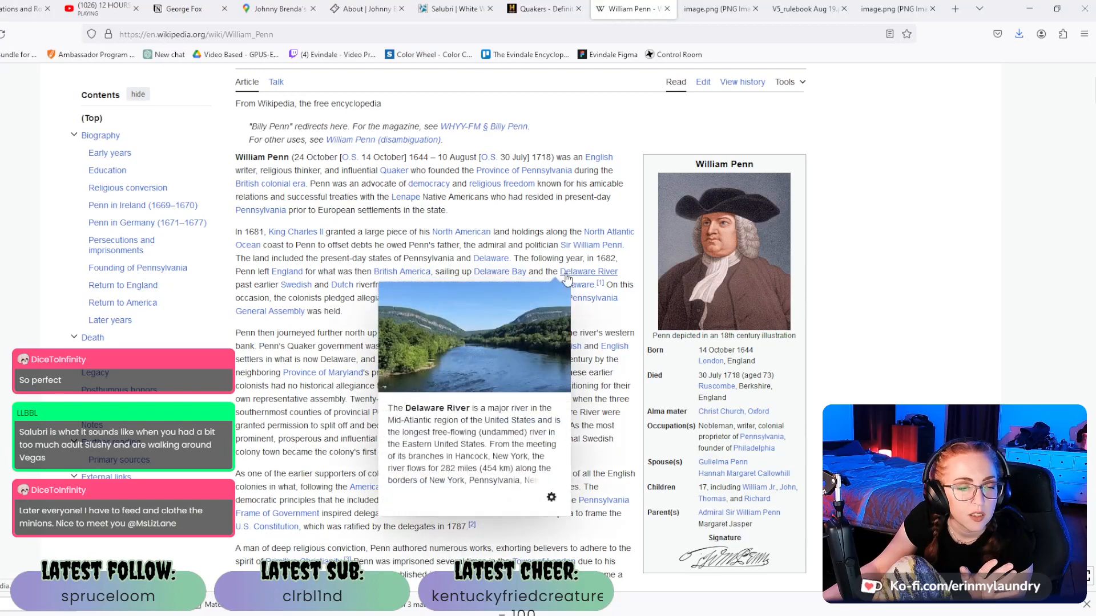
scroll(567, 278, down, 1)
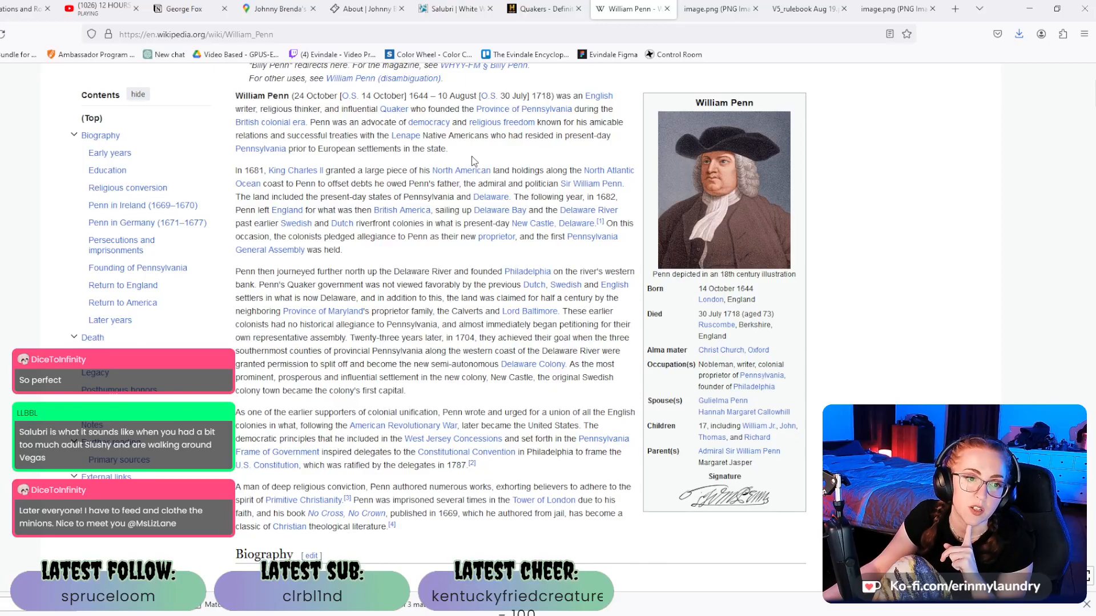
scroll(472, 160, down, 1)
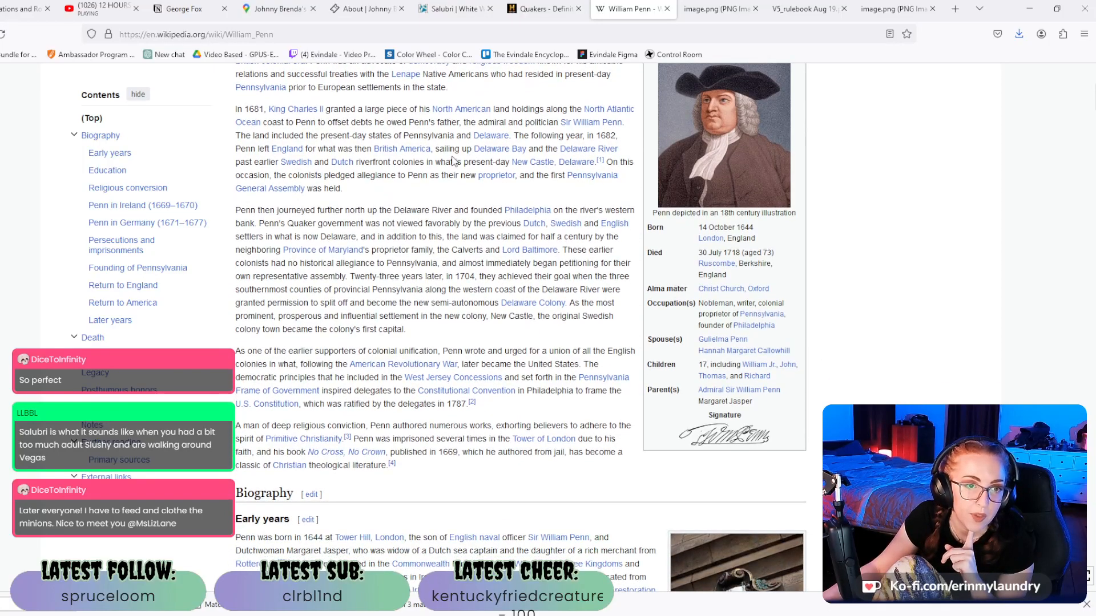
scroll(410, 206, up, 1)
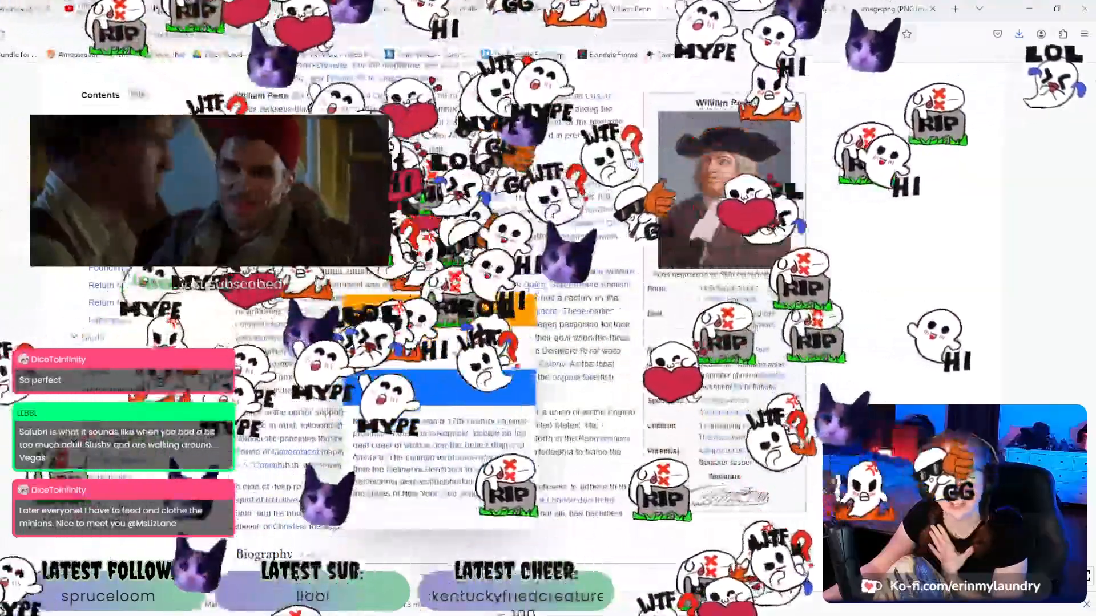
scroll(434, 342, down, 1)
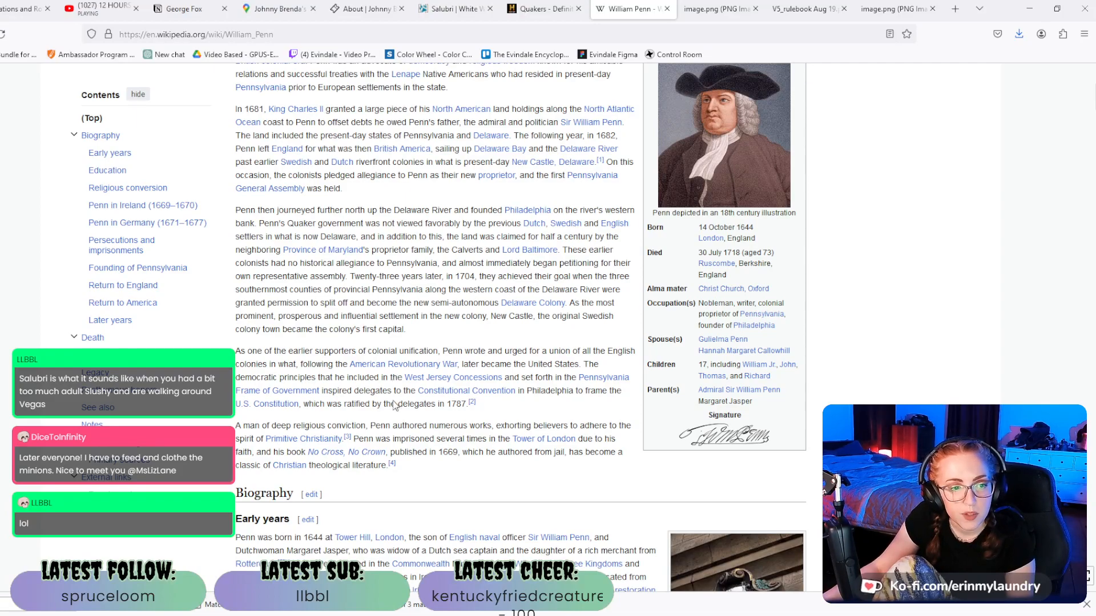
Skim the Early years and Education sections of William Penn's biography, including his time at Oxford and in Paris.
scroll(410, 396, down, 2)
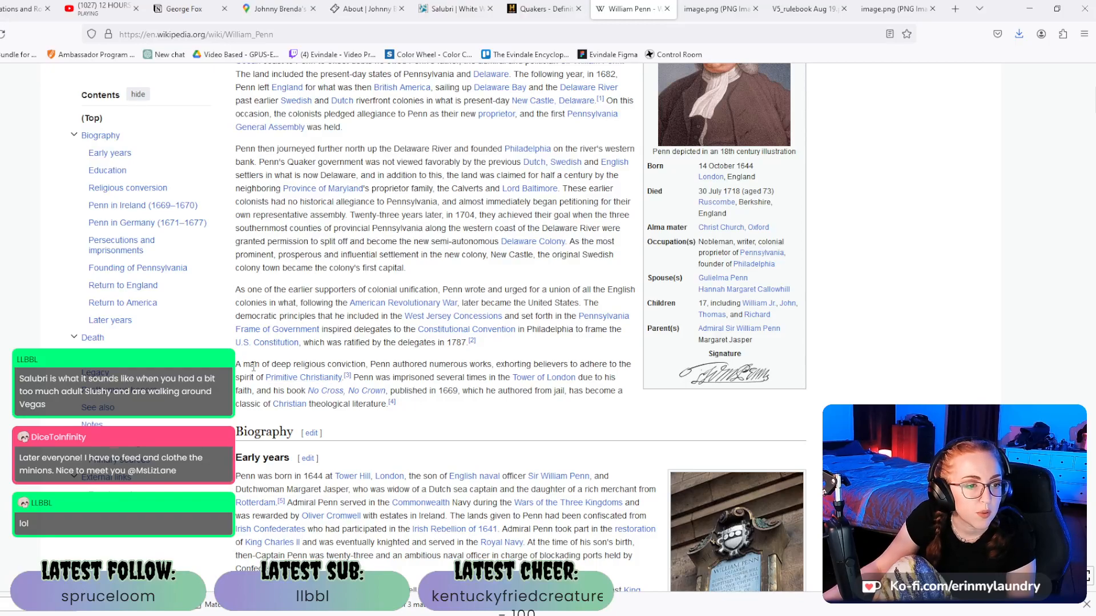
scroll(402, 370, down, 8)
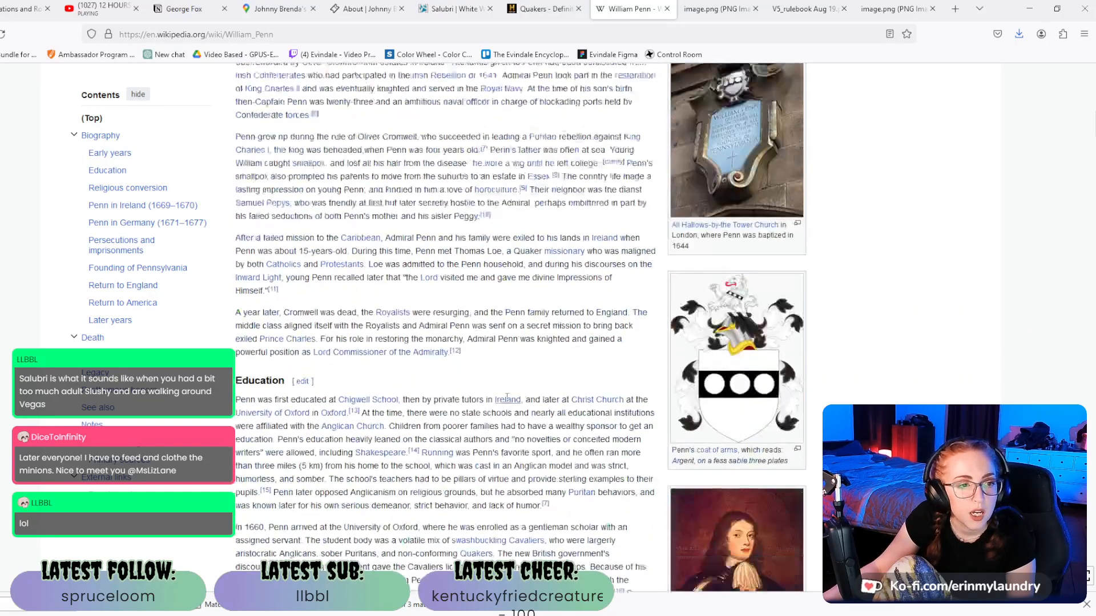
scroll(503, 402, down, 3)
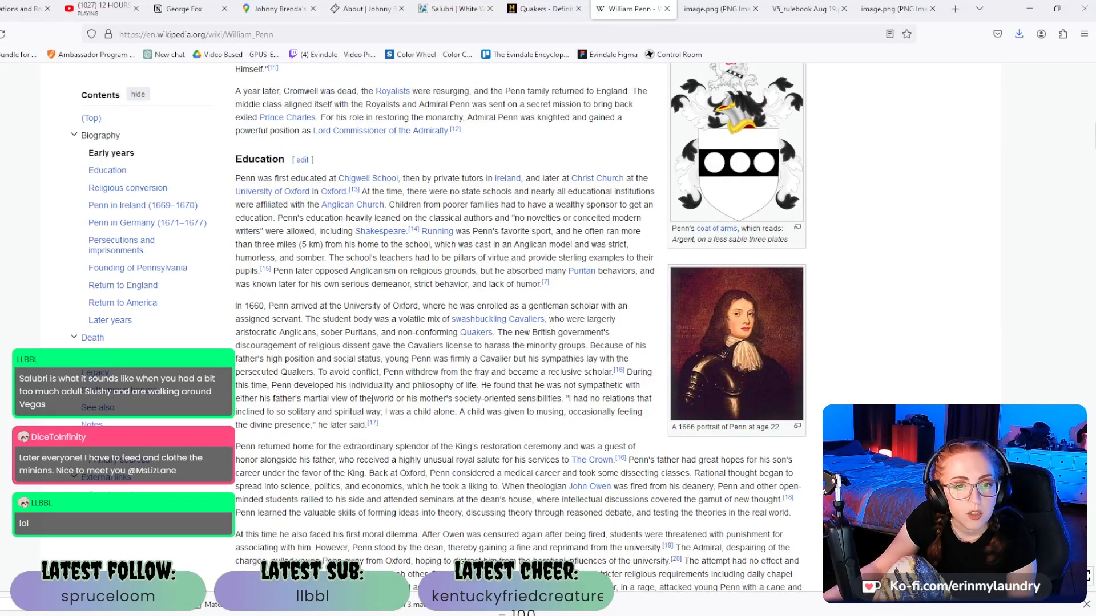
scroll(368, 399, down, 1)
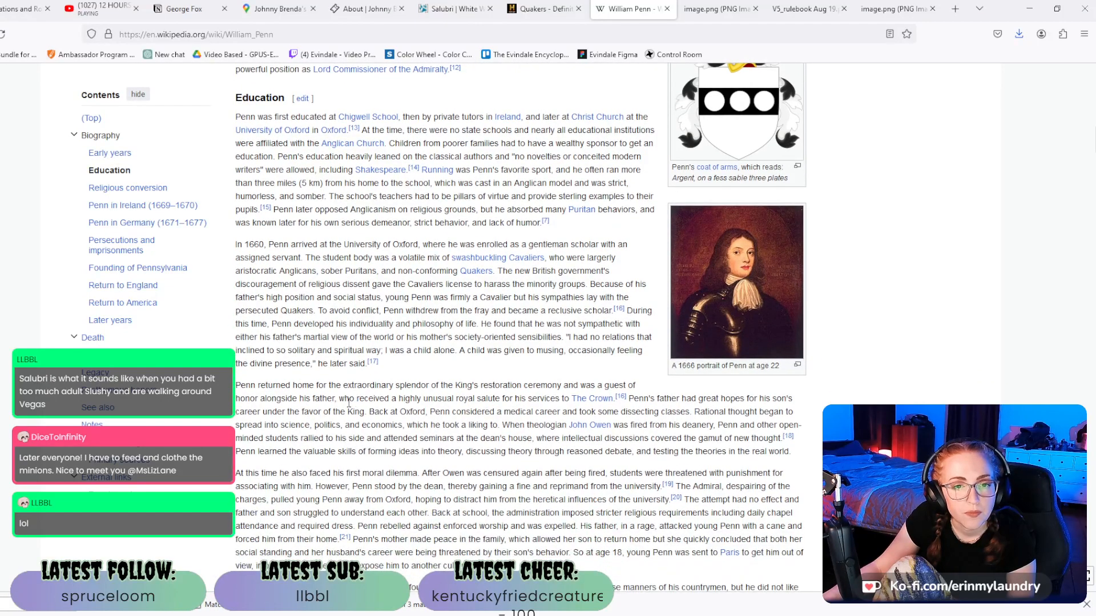
scroll(349, 403, down, 1)
scroll(349, 403, down, 1)
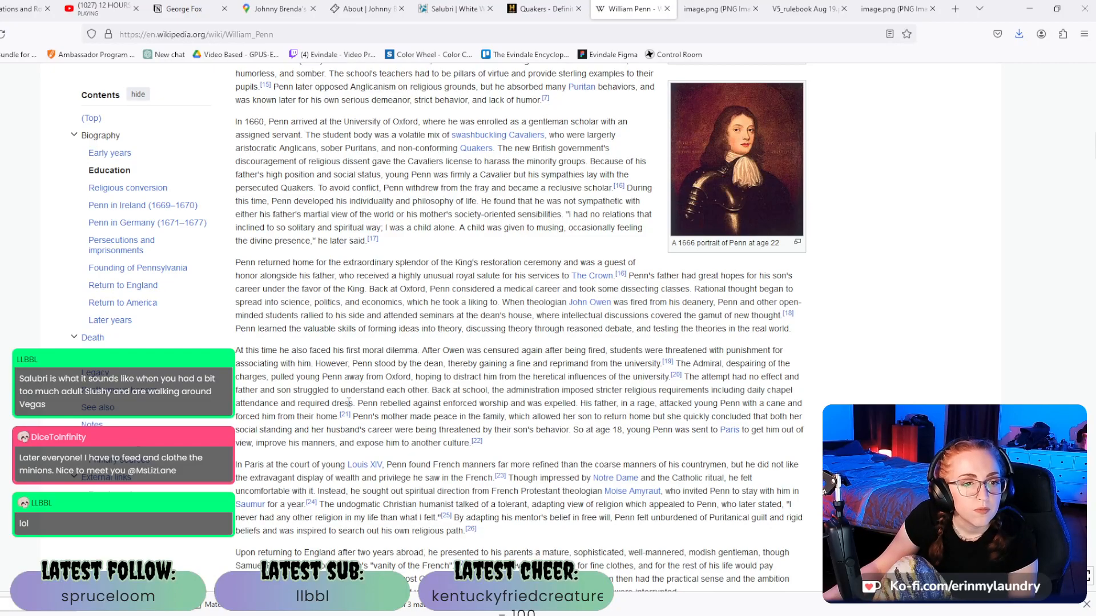
scroll(348, 403, down, 1)
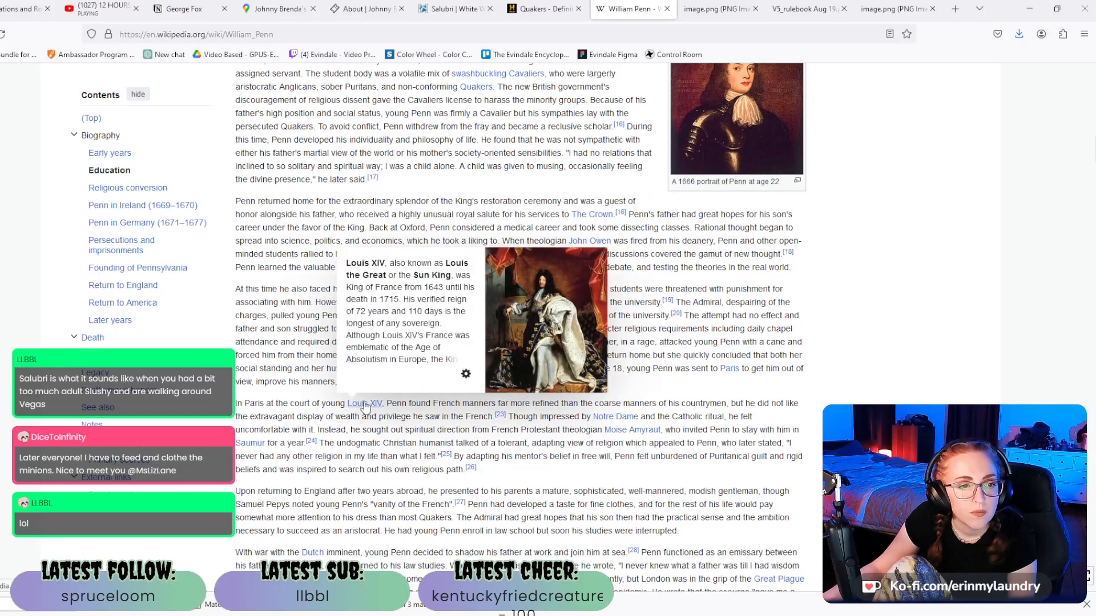
scroll(349, 403, down, 4)
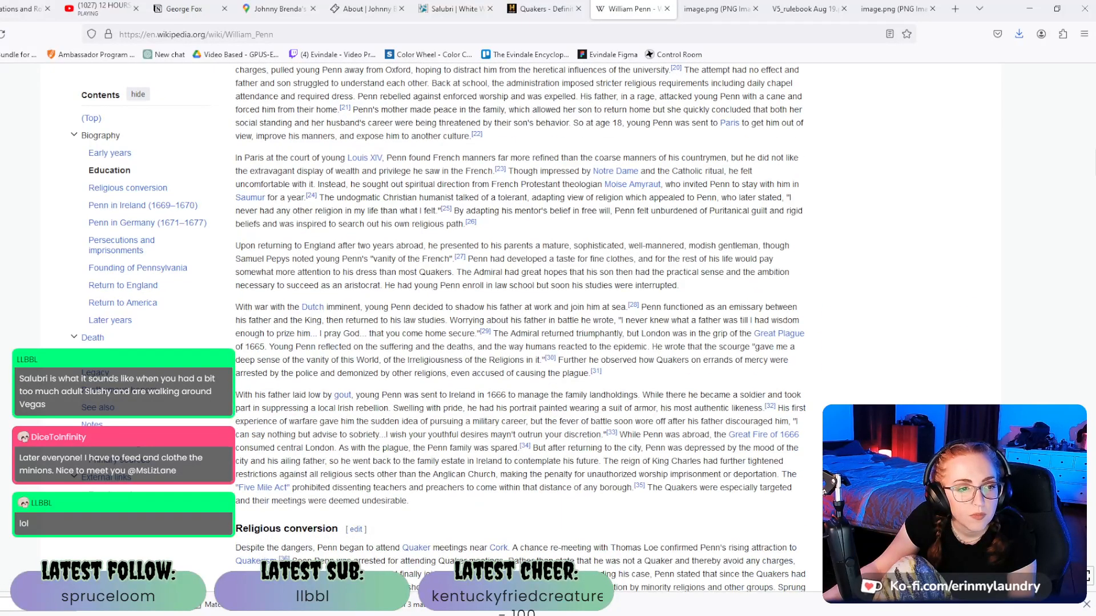
Read the Religious conversion section on Penn joining the Quakers, their tenets, and his friendship with George Fox.
scroll(348, 403, down, 4)
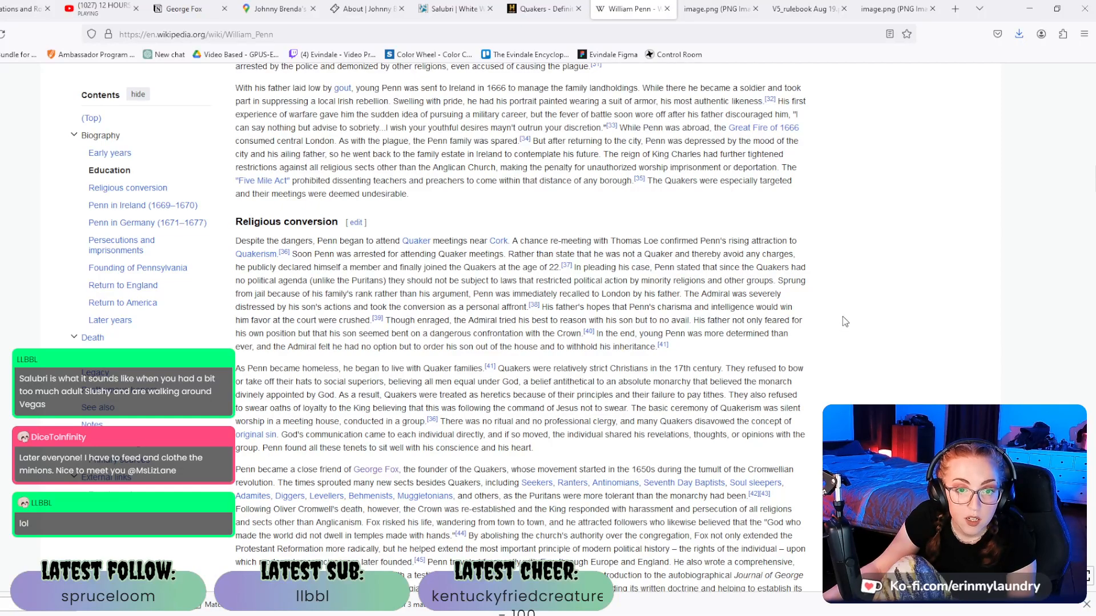
scroll(843, 316, down, 1)
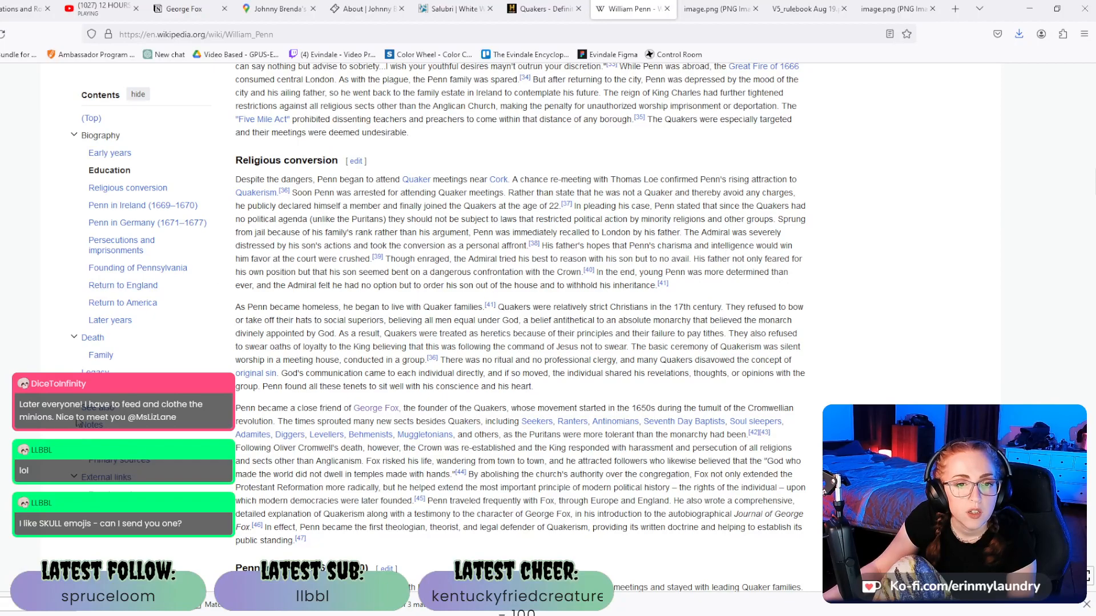
scroll(895, 402, down, 2)
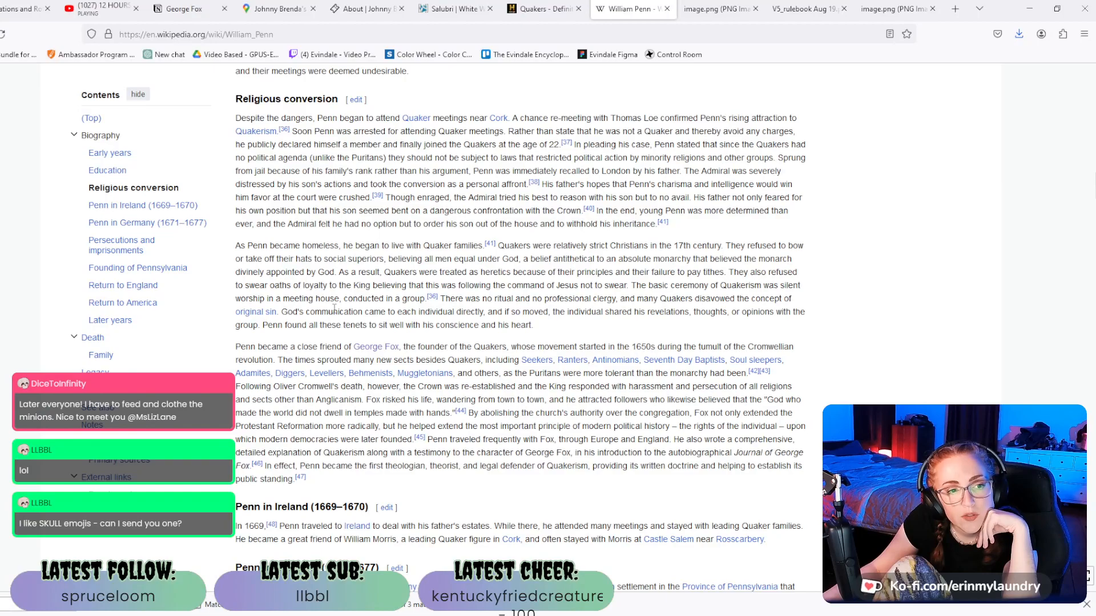
scroll(334, 308, down, 1)
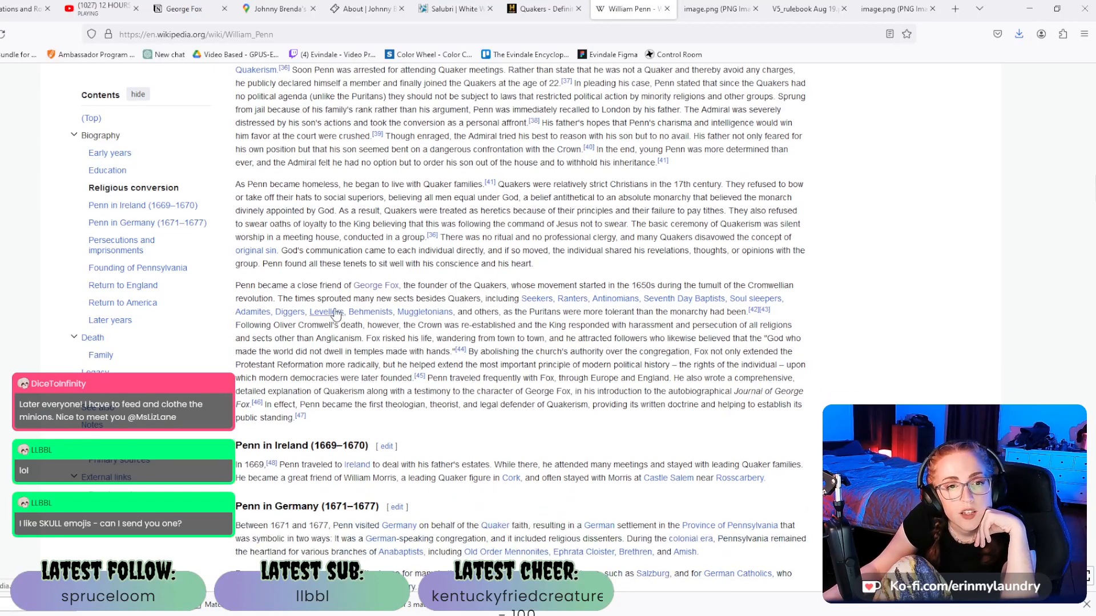
mouse_move(330, 310)
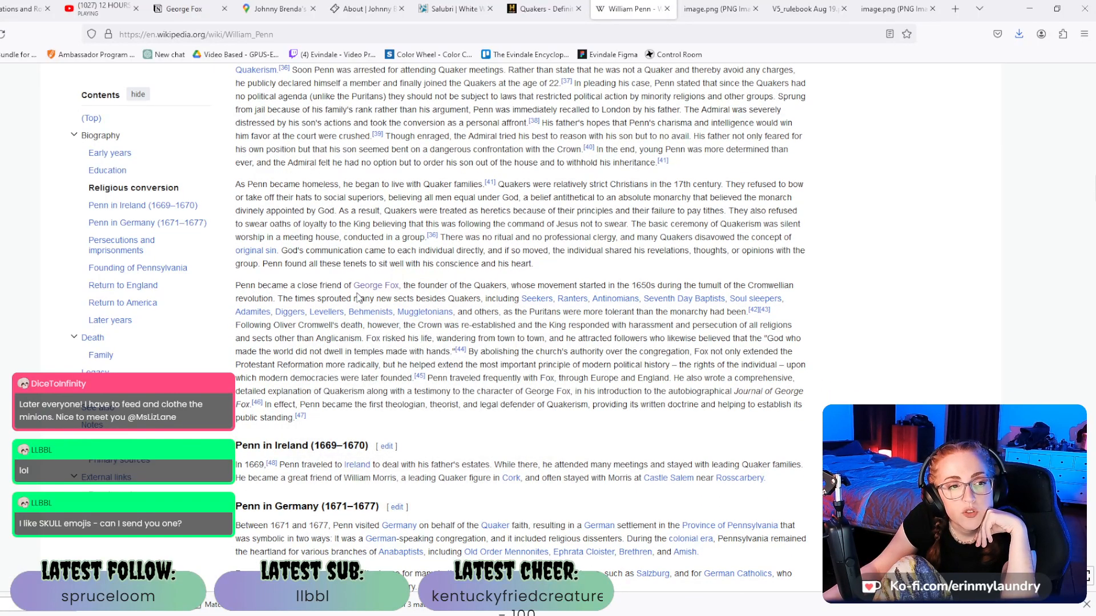
Read the paragraph on Penn's friendship with George Fox and preview the linked sects, including Seekers, Seventh Day Baptists, Diggers, Levellers and Behmenists.
mouse_move(370, 287)
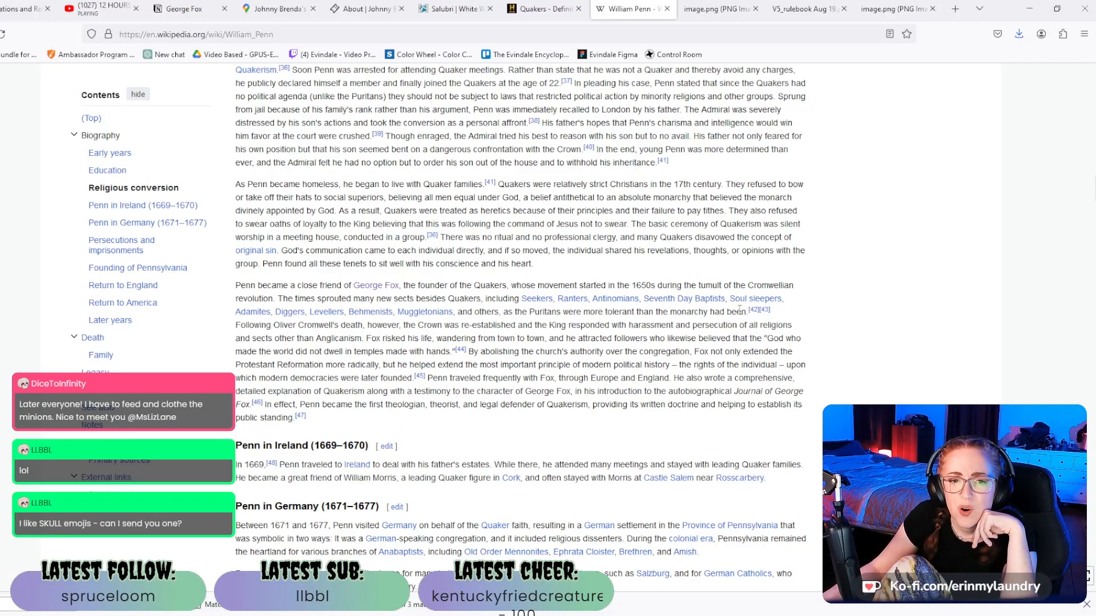
mouse_move(766, 306)
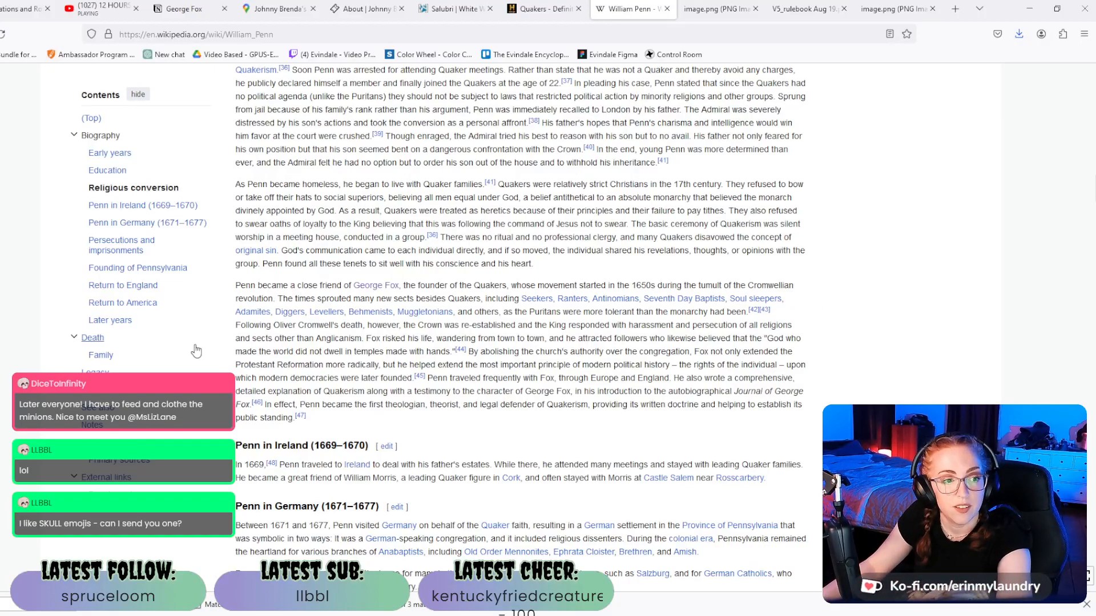
mouse_move(288, 318)
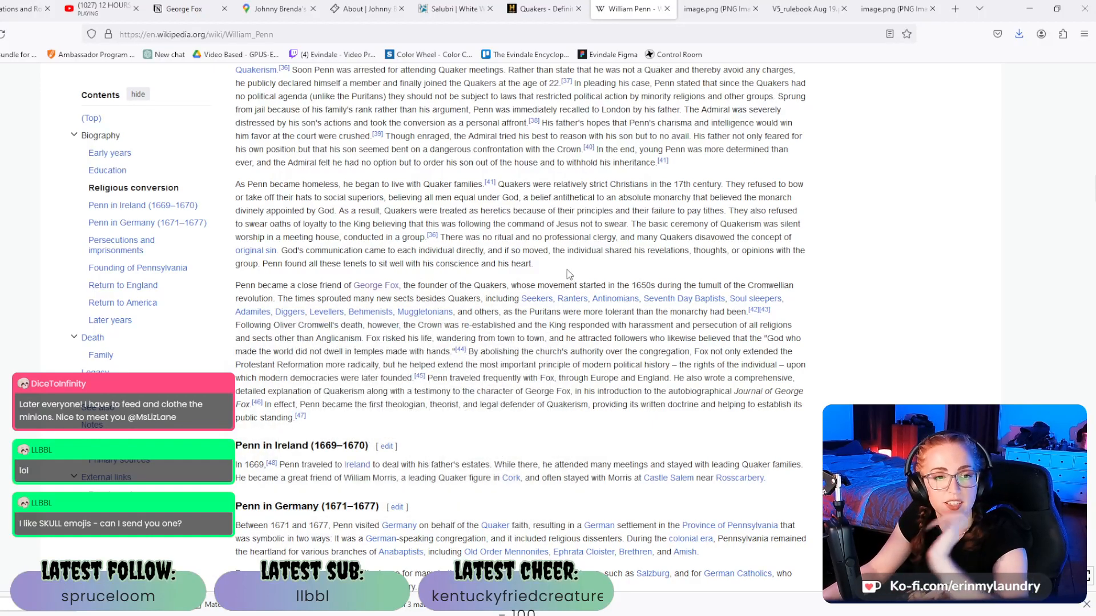
mouse_move(537, 303)
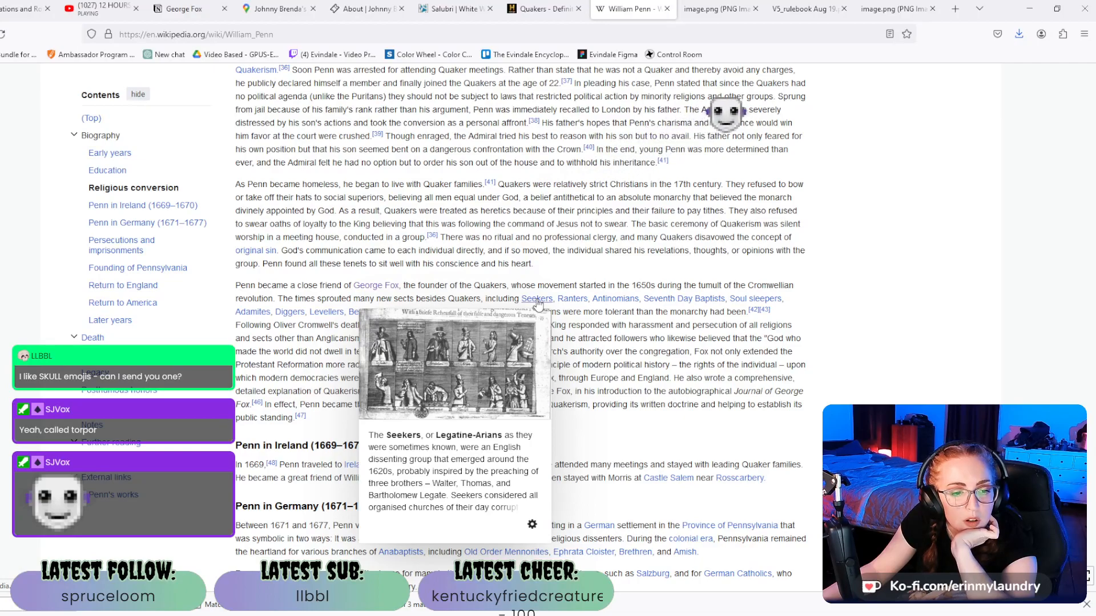
mouse_move(583, 303)
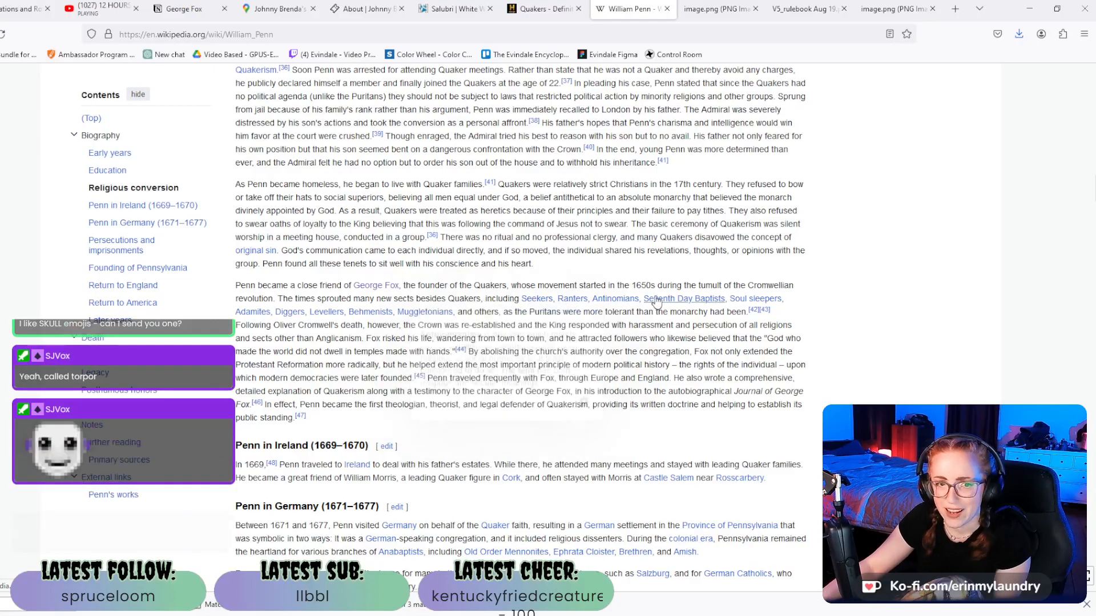
mouse_move(662, 302)
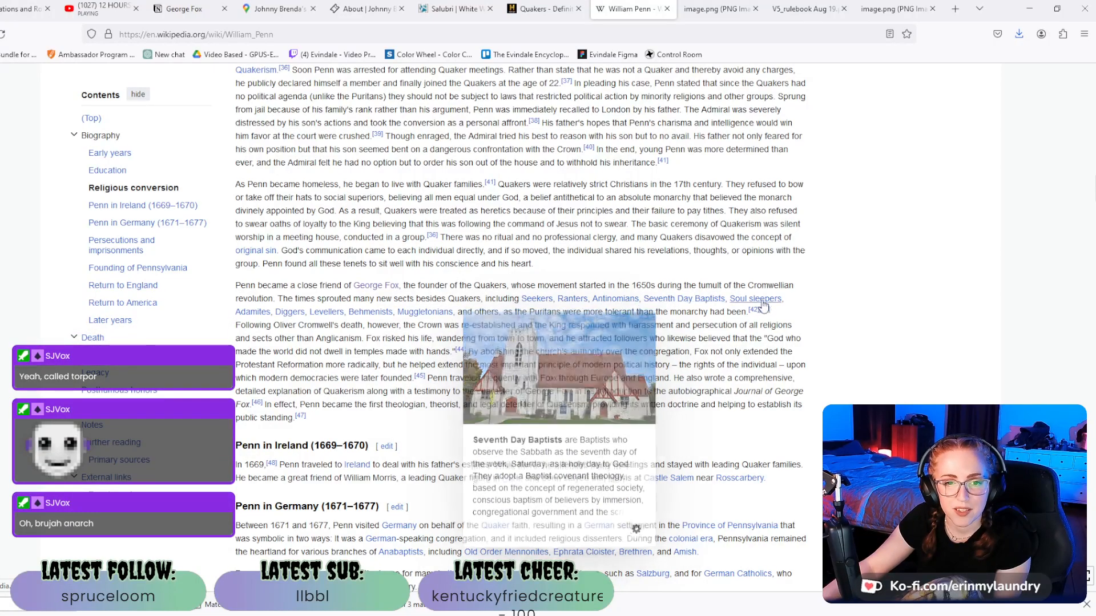
mouse_move(263, 316)
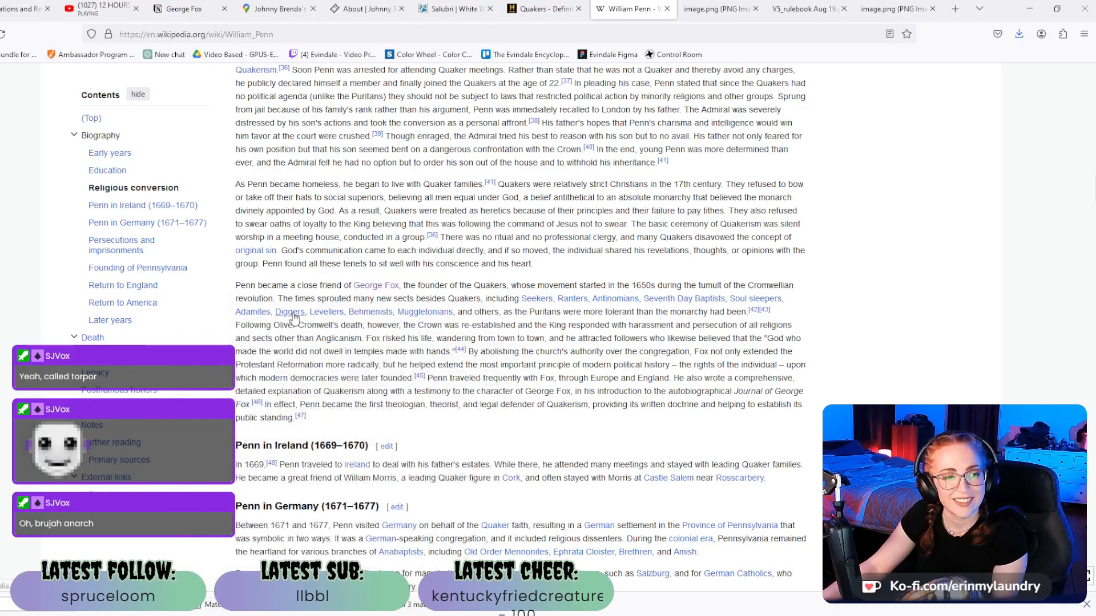
mouse_move(308, 313)
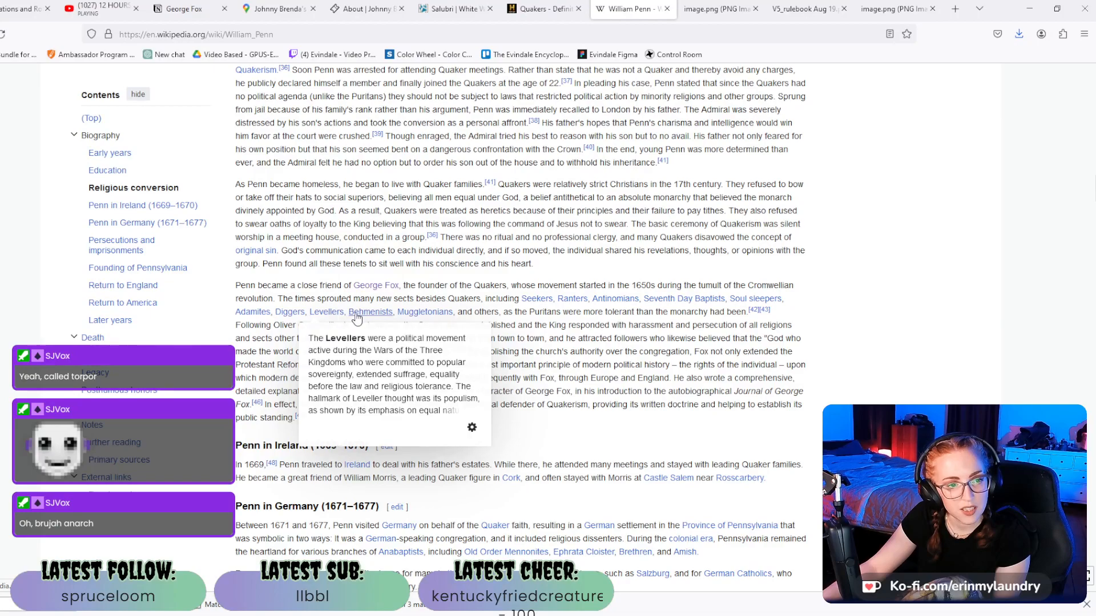
mouse_move(362, 318)
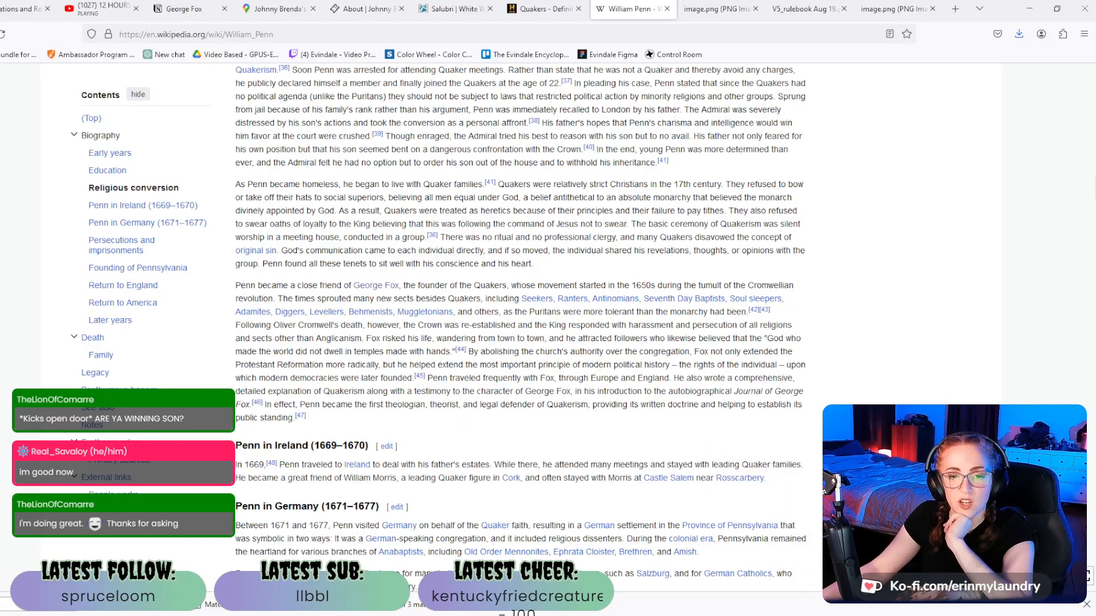
Skim the Wikipedia sections on Penn in Ireland, Penn in Germany, and his persecutions and imprisonments.
scroll(520, 327, down, 5)
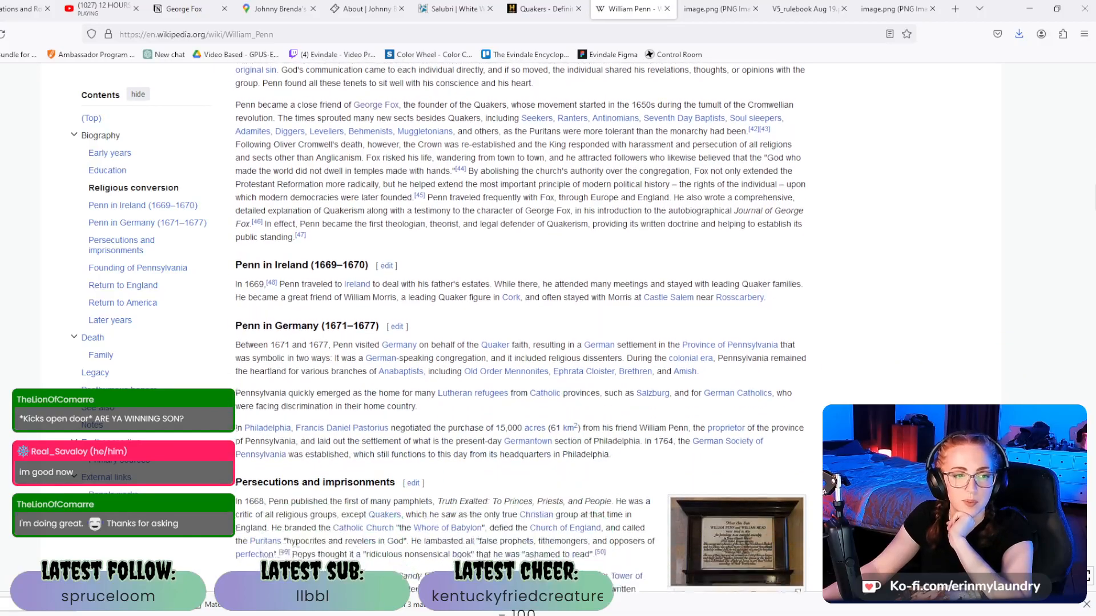
scroll(521, 327, down, 2)
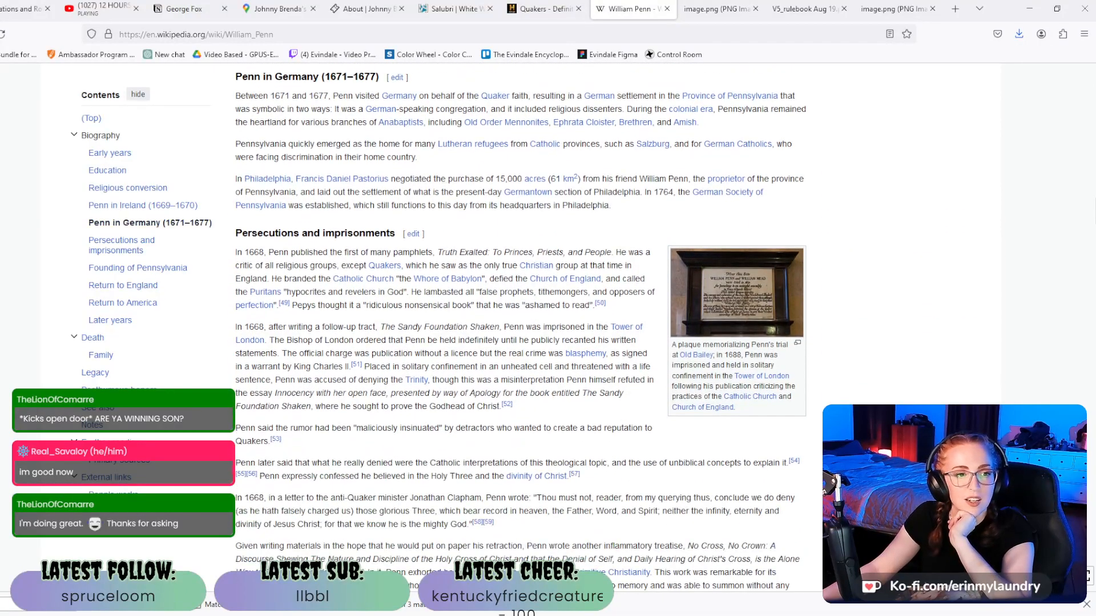
scroll(521, 327, down, 4)
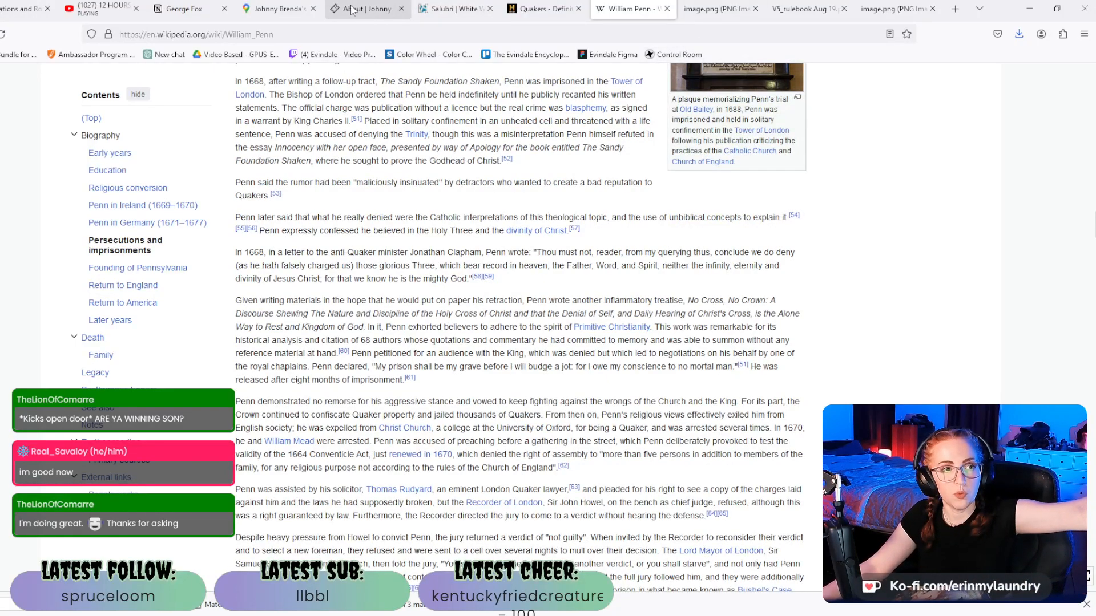
Open William Penn's record in the Notion Character Central DB and append ", frequent traveler with George Fox (sire)" to its short description.
click(172, 7)
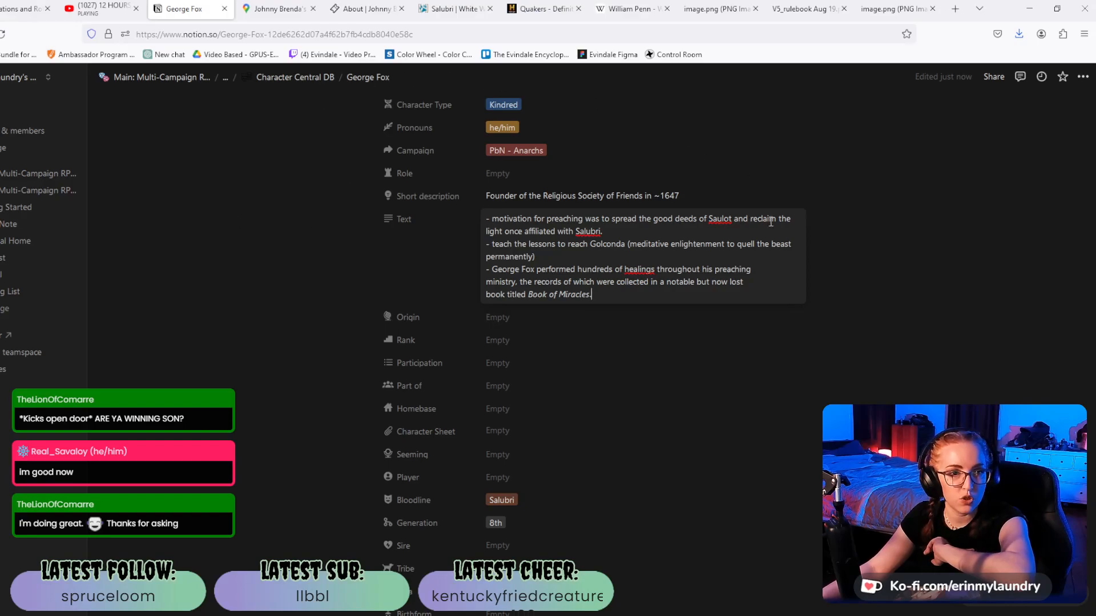
click(295, 78)
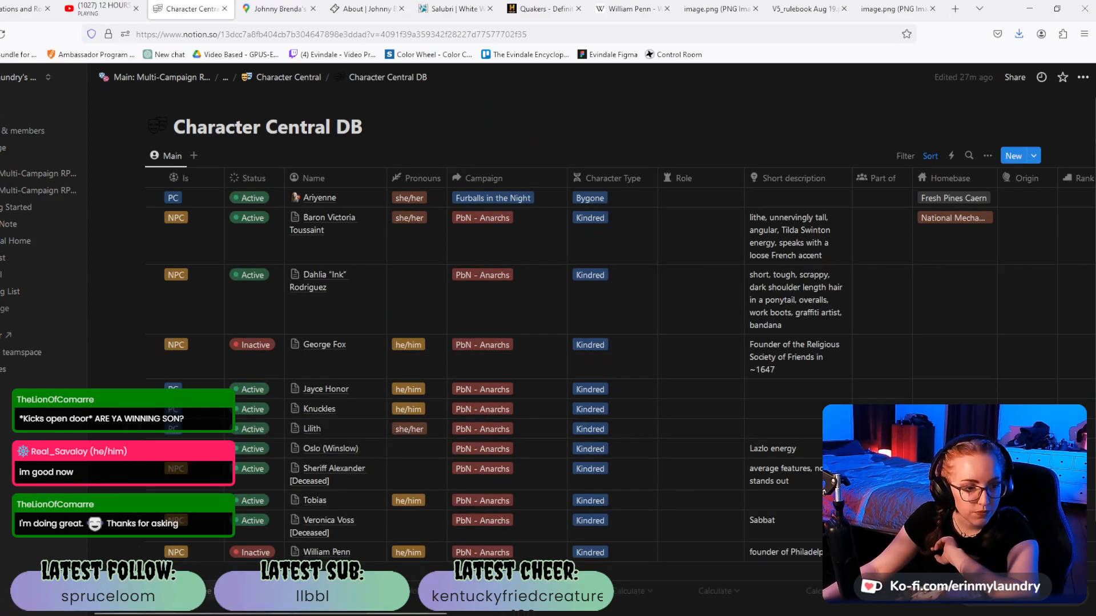
click(359, 553)
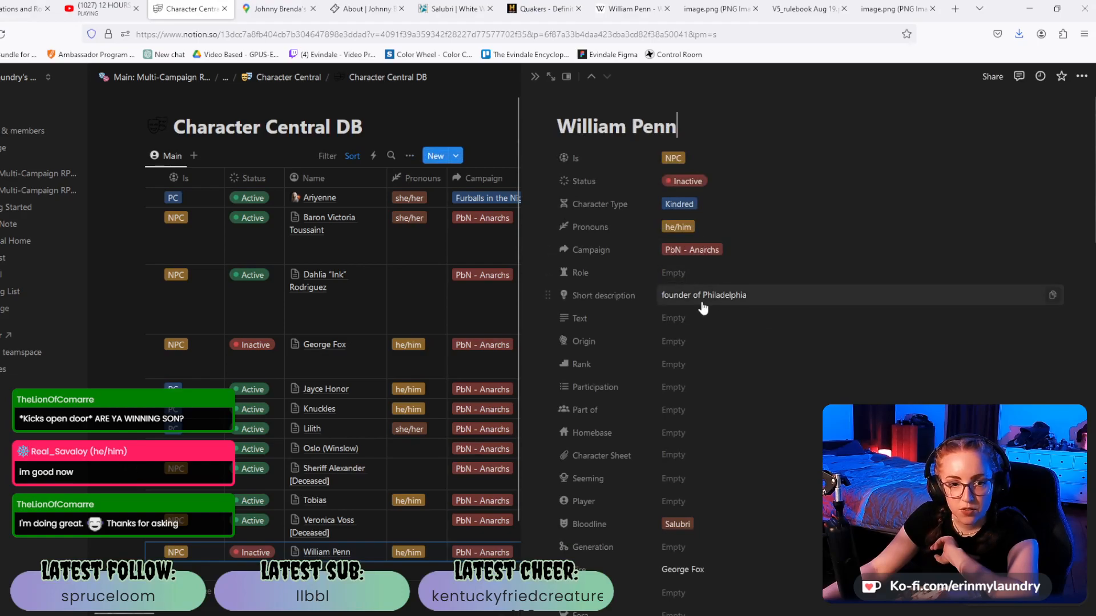
click(782, 291)
text(, frequent travell)
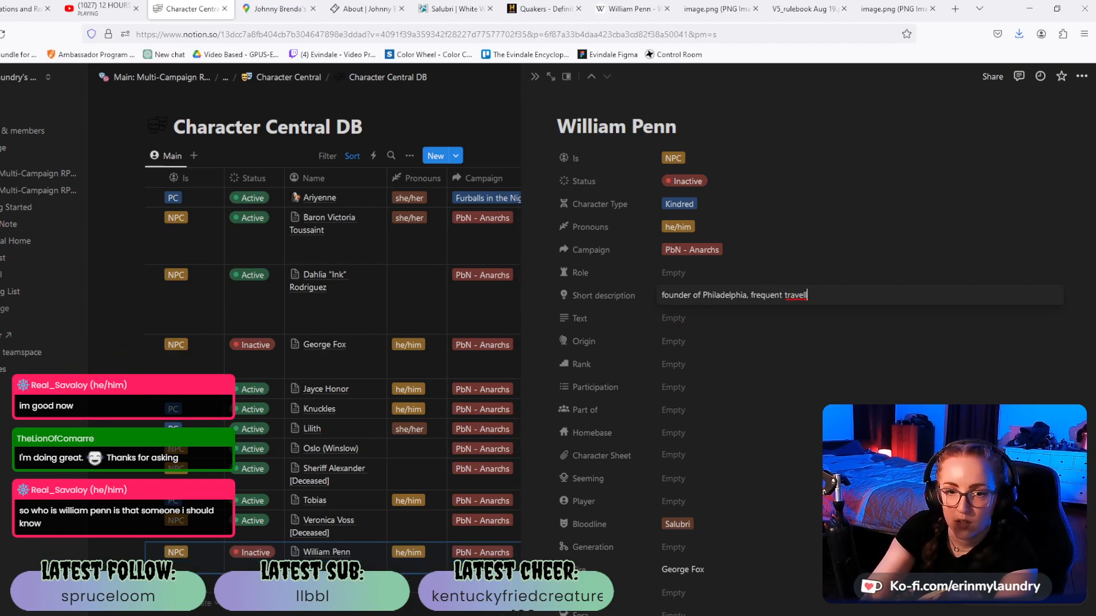
key(BackSpace)
text(er w)
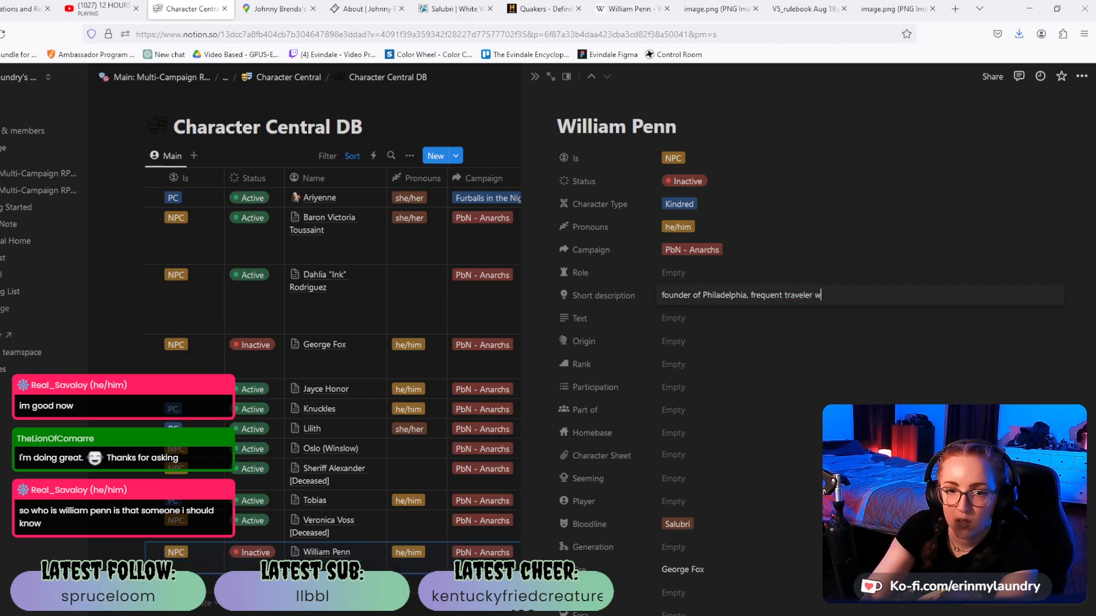
text(ith George Fo)
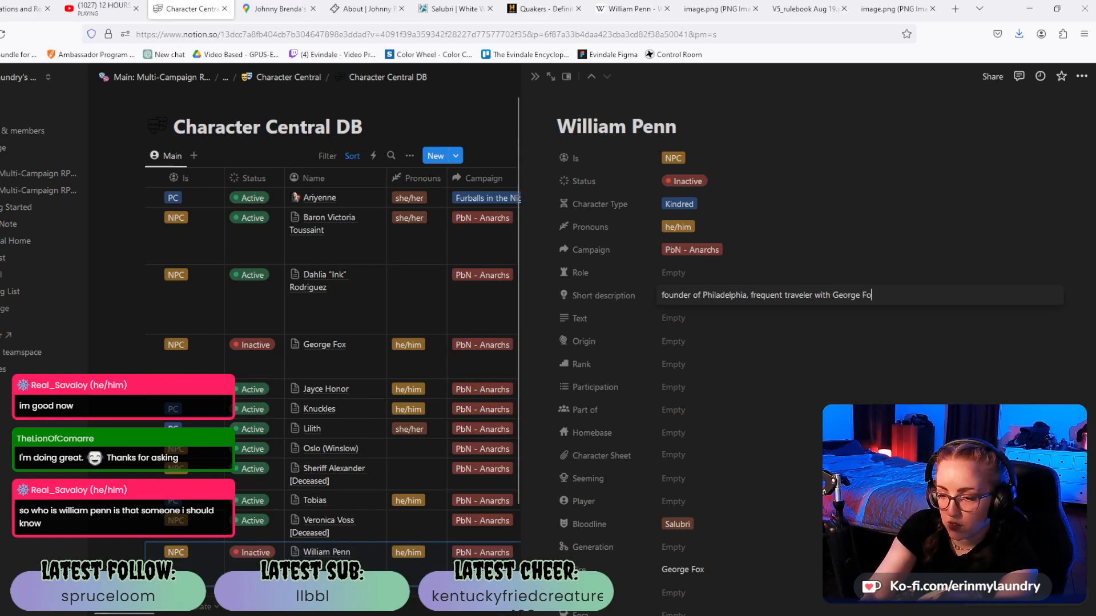
text(x (sire)
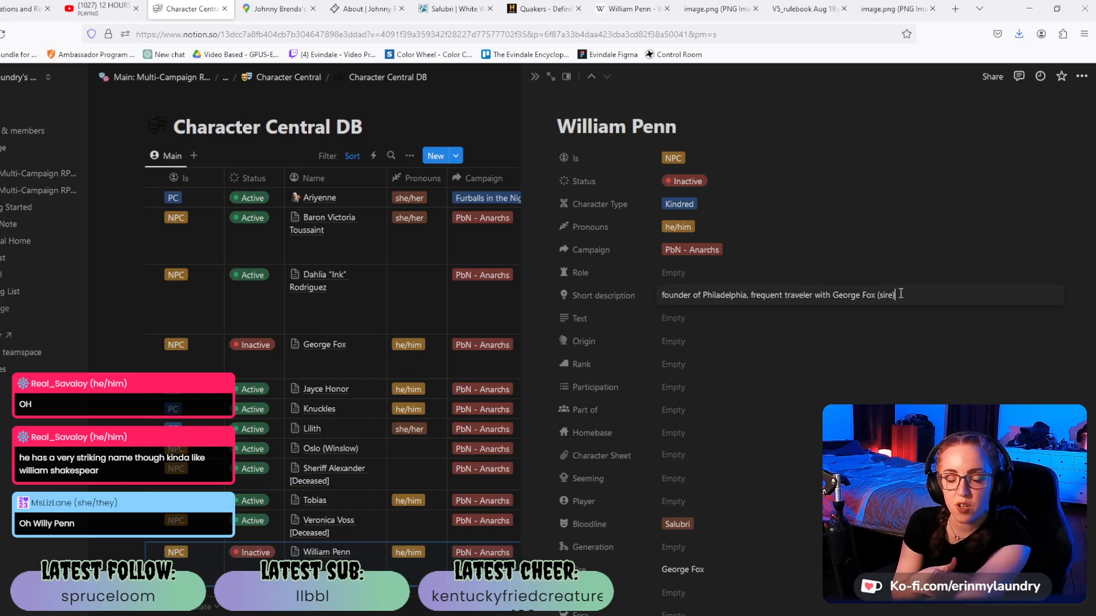
Extend Penn's short description with ", facilitator of the resurgence of Healer Salubri, which rose in quiet numbers in the 17th & 18th centuries".
text(,)
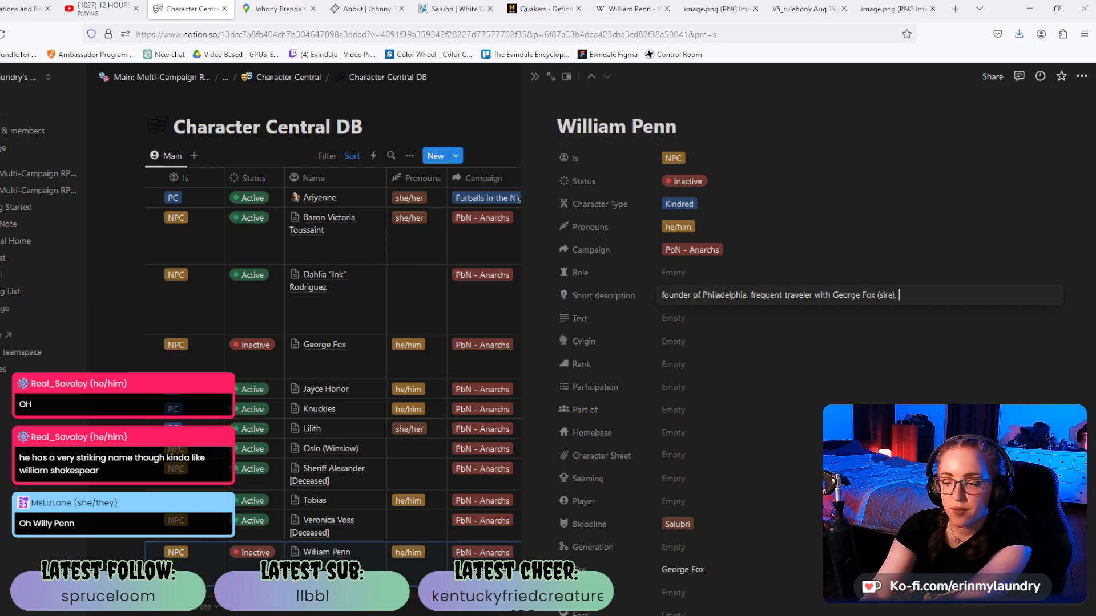
text(facilitator of the resurgen)
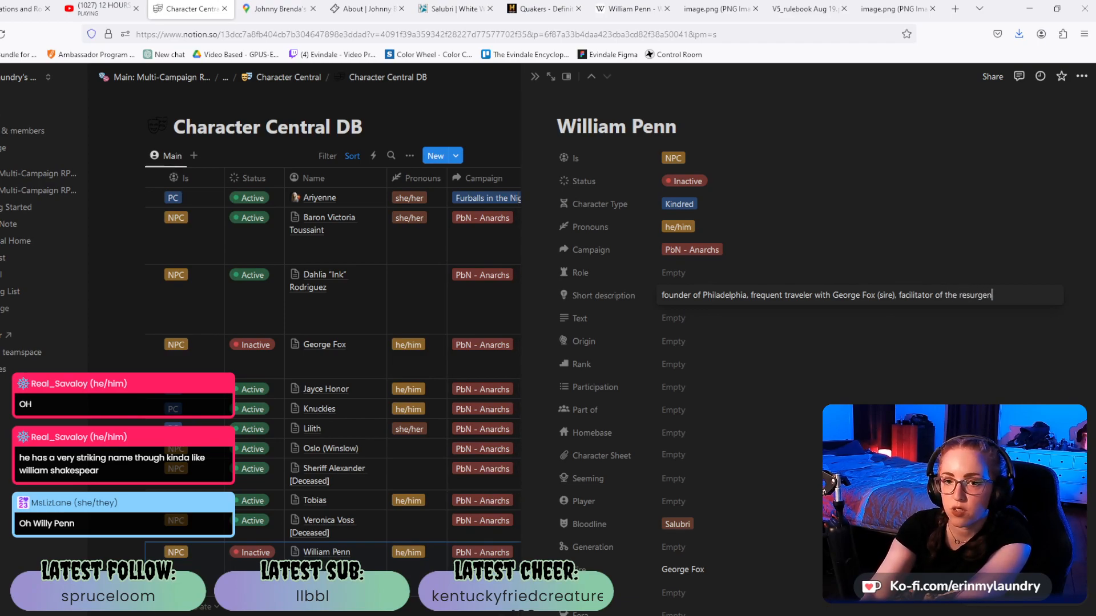
text(ce of Healer S)
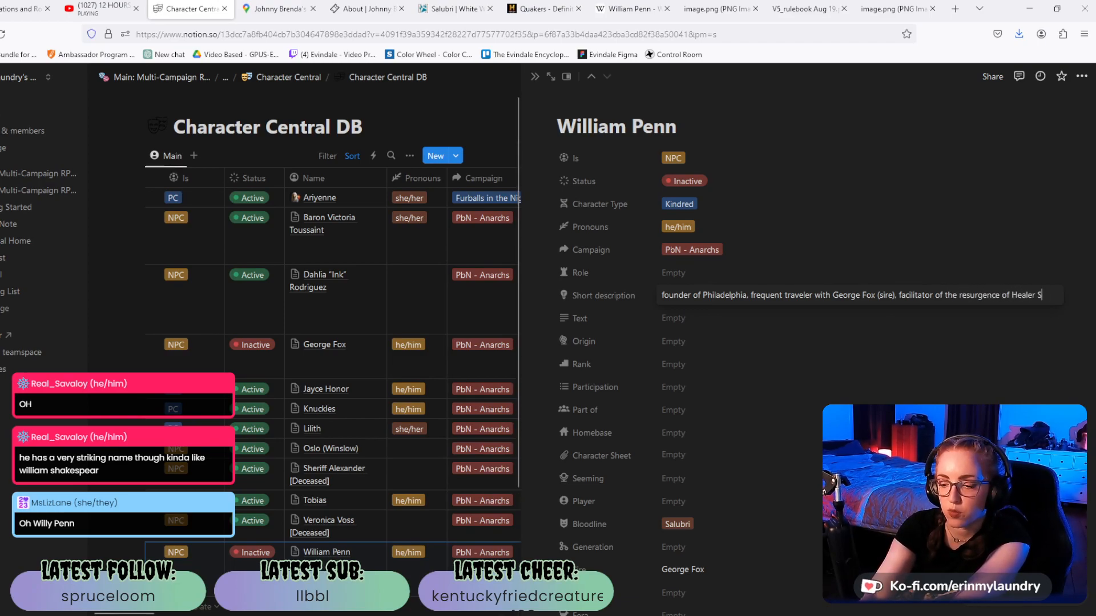
text(alubri)
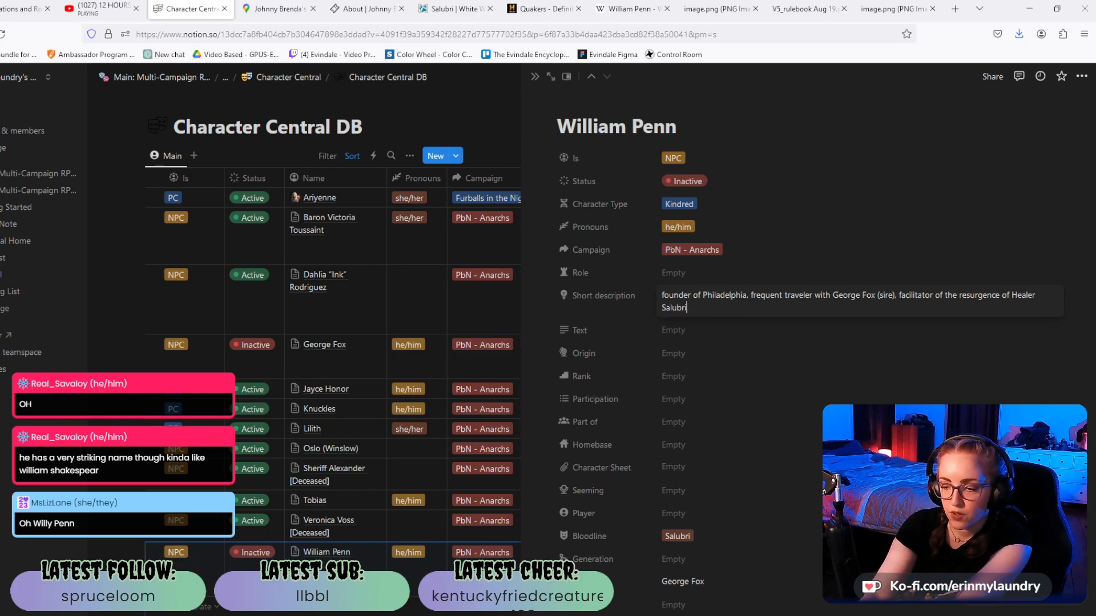
text(, )
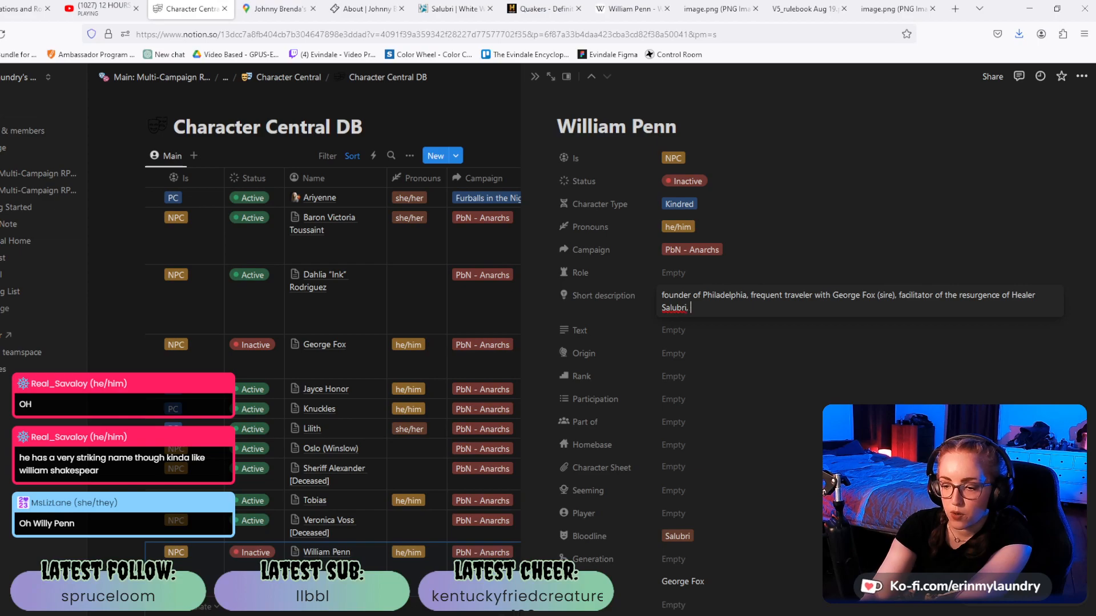
text(which rose in)
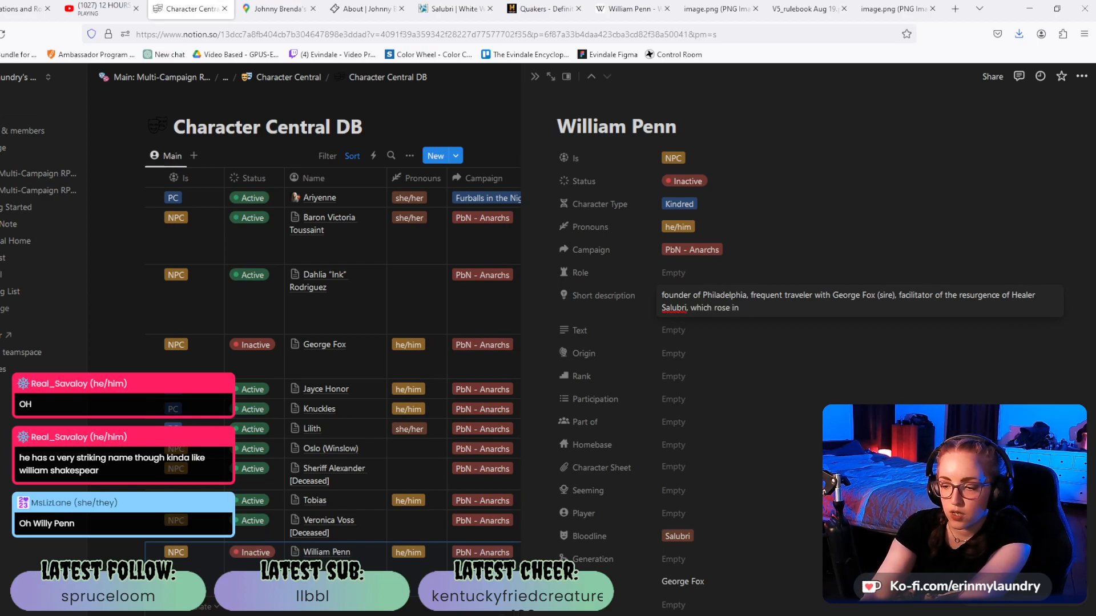
text( quiet numbers)
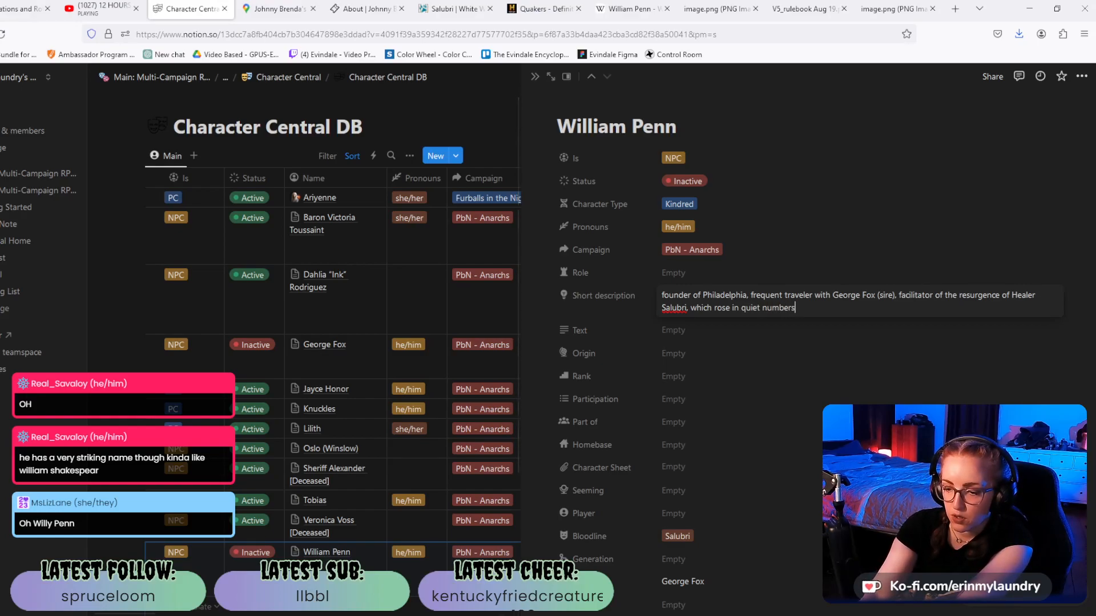
text( in the 17th)
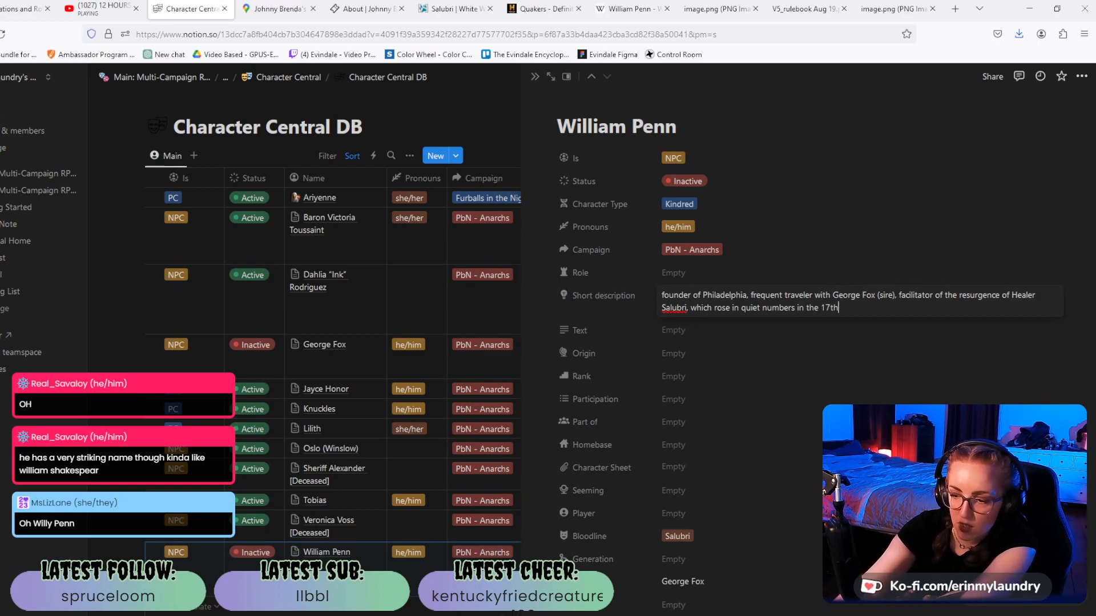
text( & 18th centuries)
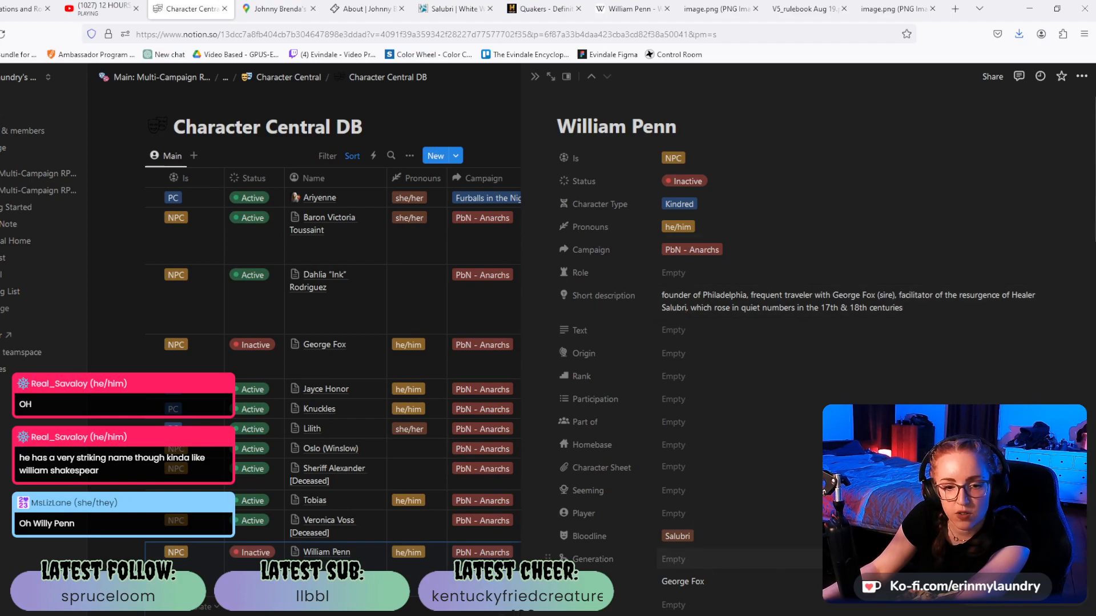
Set William Penn's Generation to 8th, review the record's properties, and return to the full character table.
click(679, 560)
click(689, 420)
scroll(792, 434, down, 6)
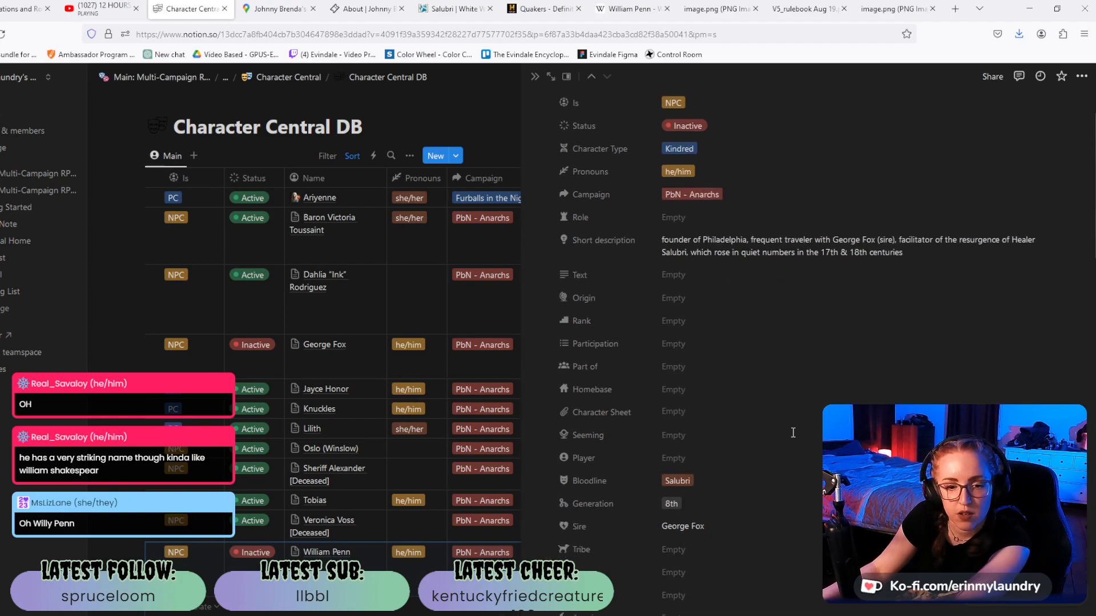
scroll(791, 435, up, 5)
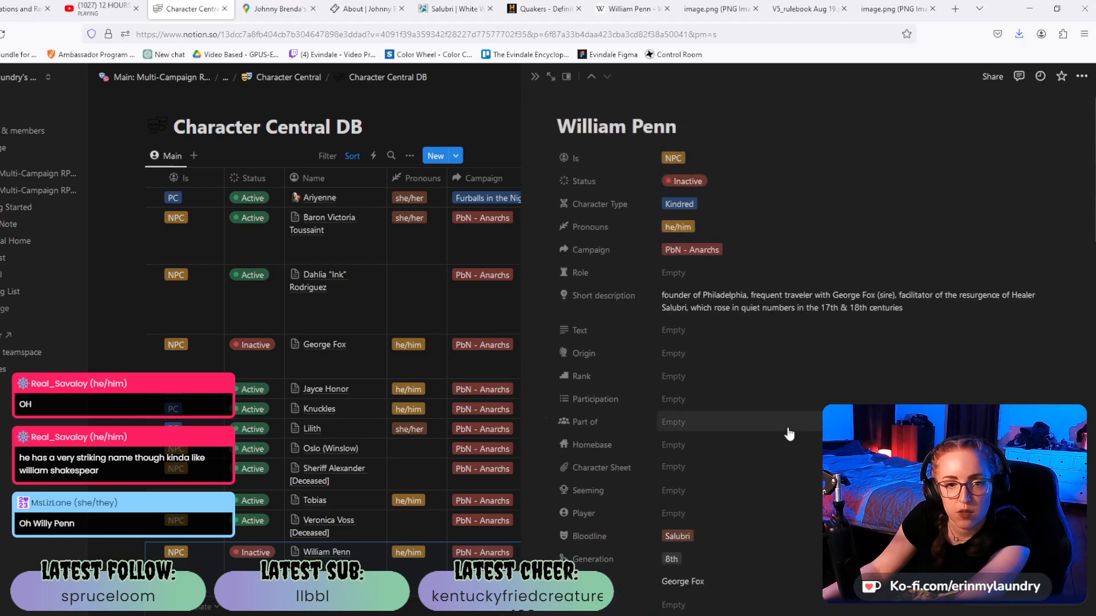
scroll(713, 360, down, 2)
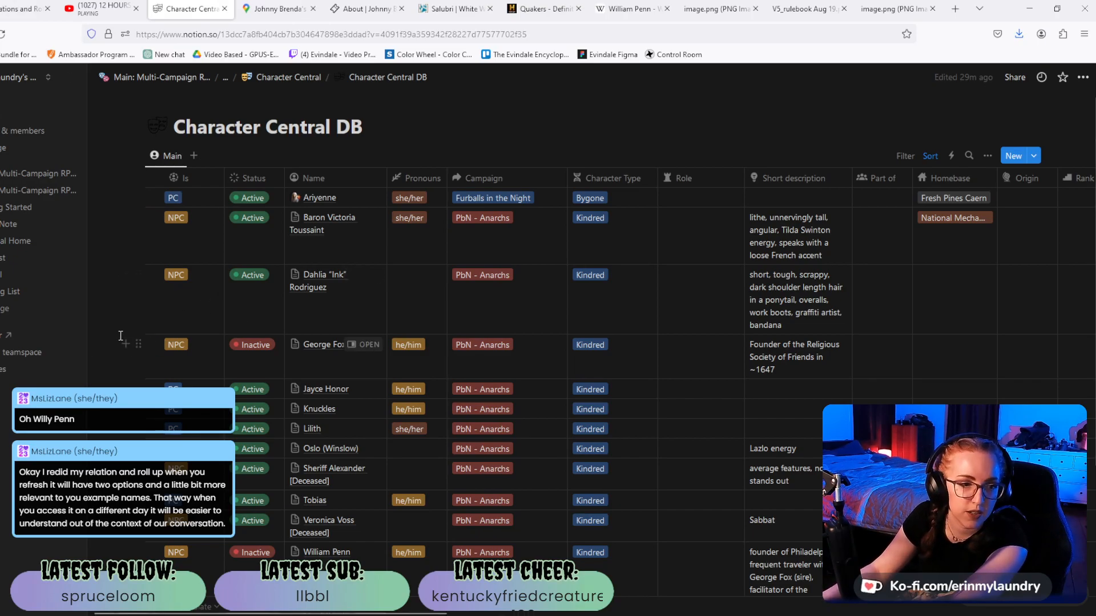
Delete the Ariyenne character's row from the Character Central DB table and look over the remaining entries.
scroll(255, 361, down, 2)
scroll(384, 372, down, 2)
scroll(383, 370, up, 4)
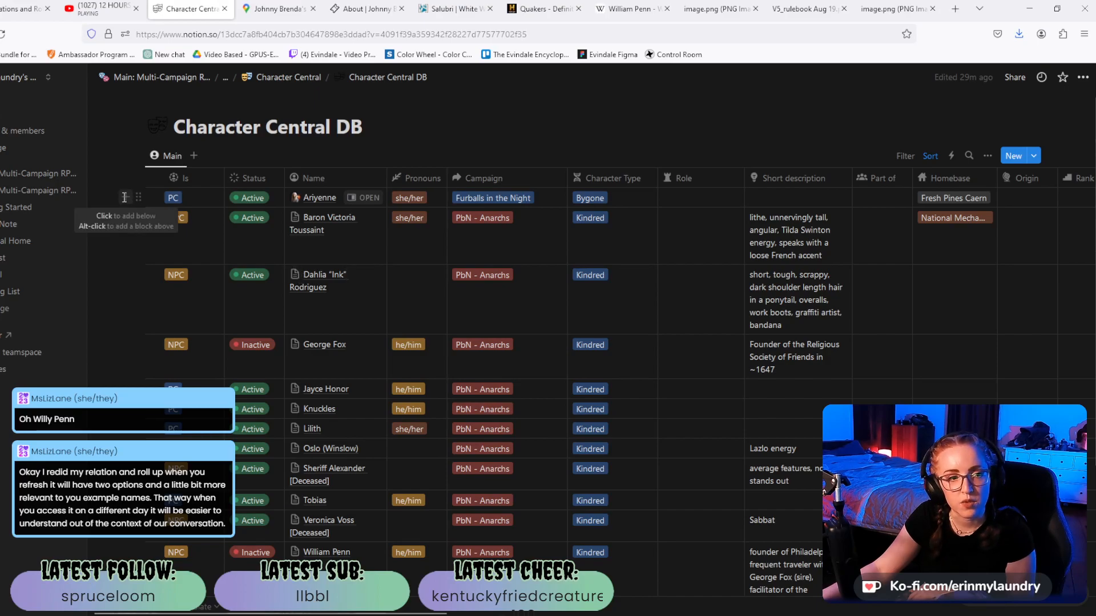
click(153, 199)
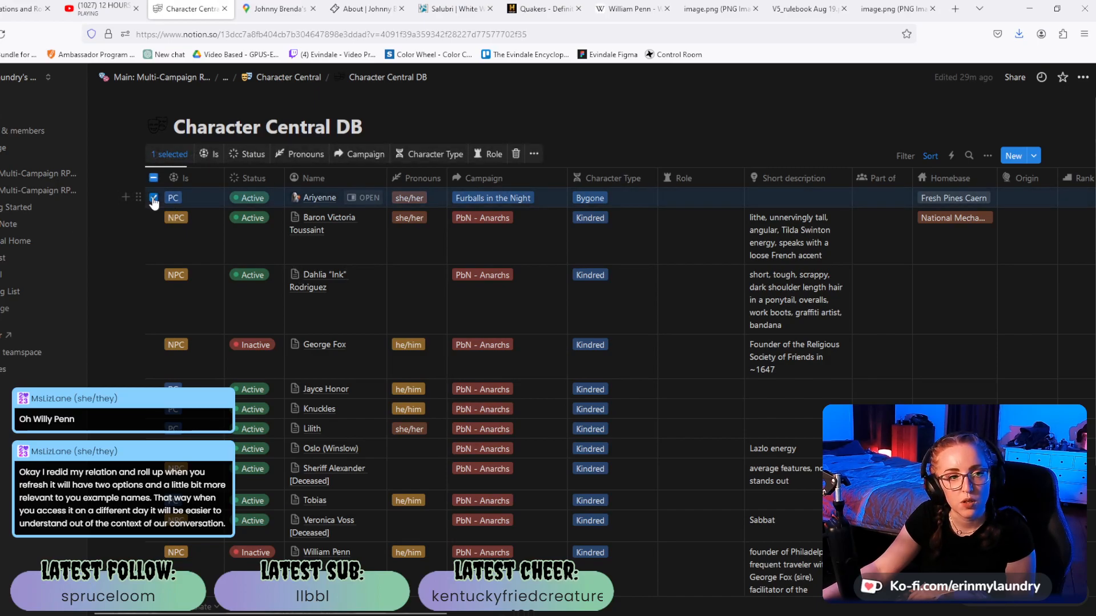
click(516, 154)
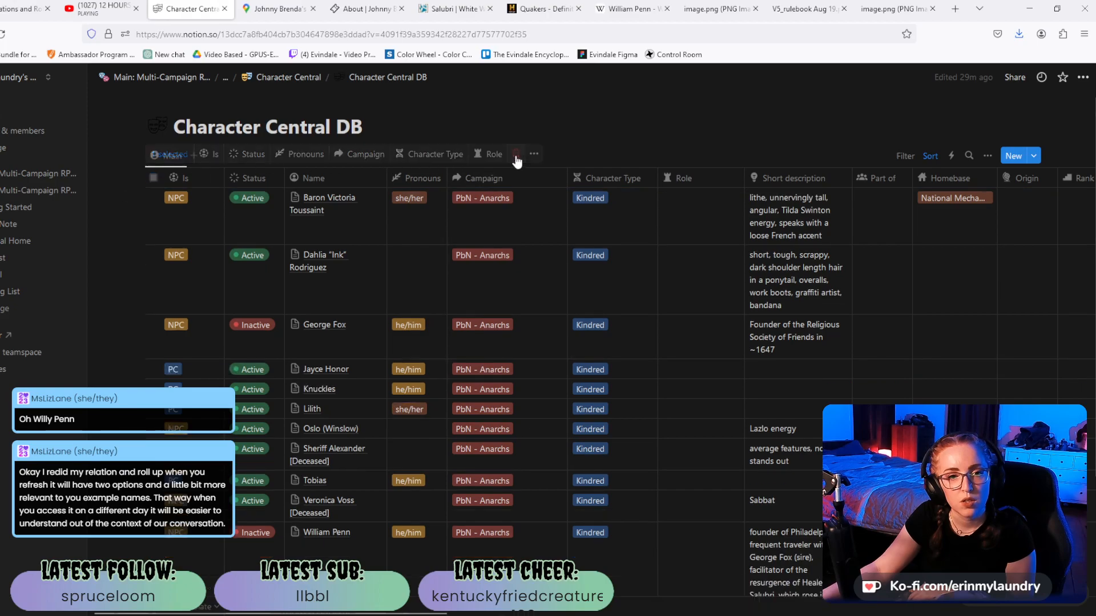
scroll(913, 399, down, 2)
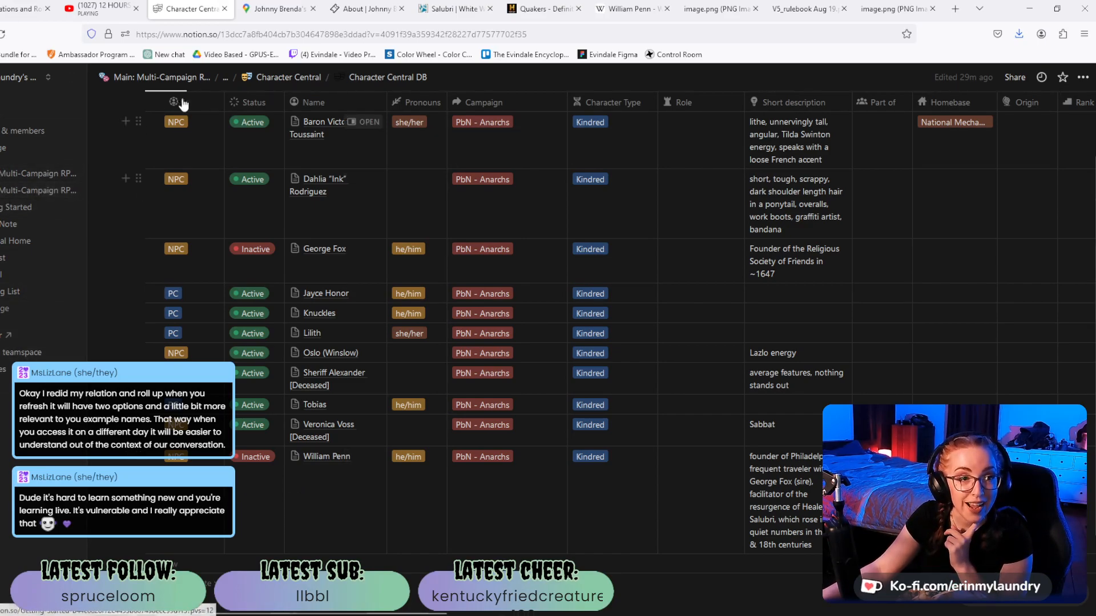
Go from the character table through Database Central to Setting Central and open the Eastern State Penitentiary record, ready to edit its short description.
click(227, 78)
click(220, 97)
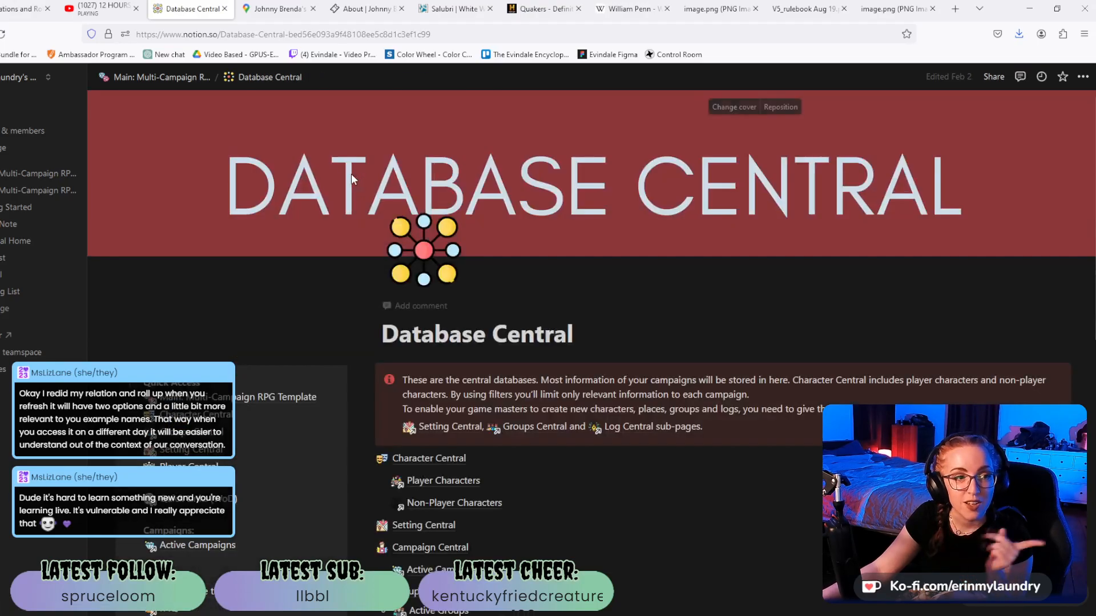
scroll(364, 309, down, 4)
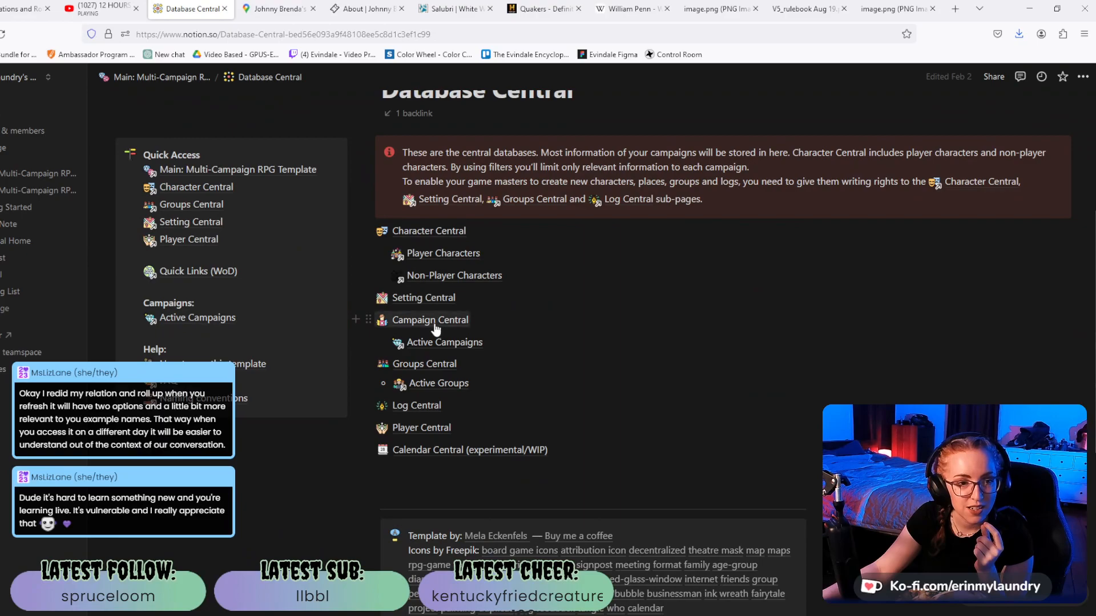
click(406, 306)
click(408, 302)
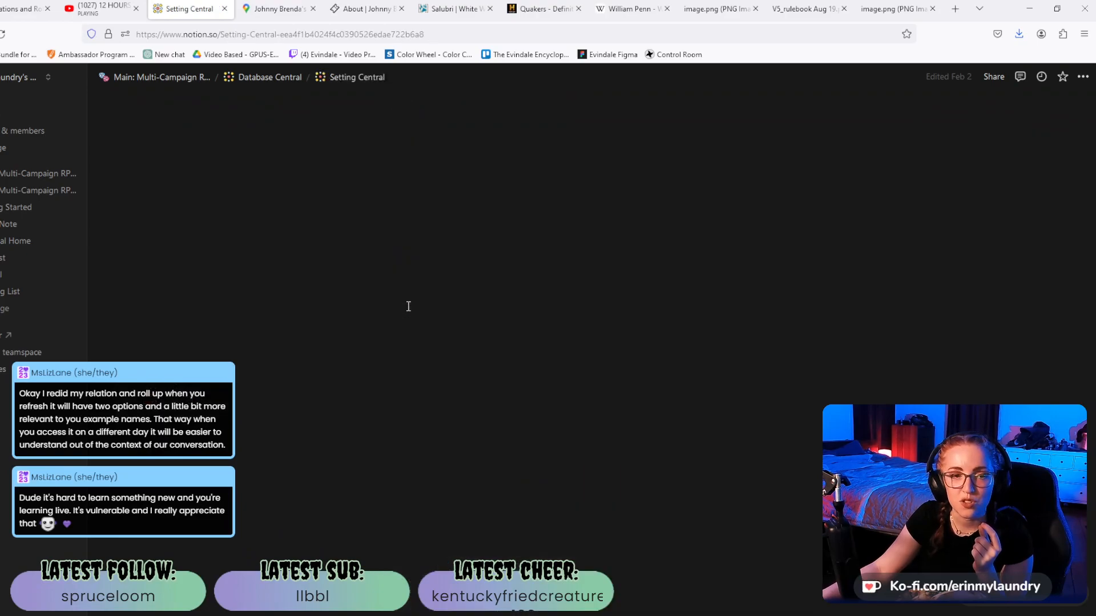
scroll(579, 278, down, 1)
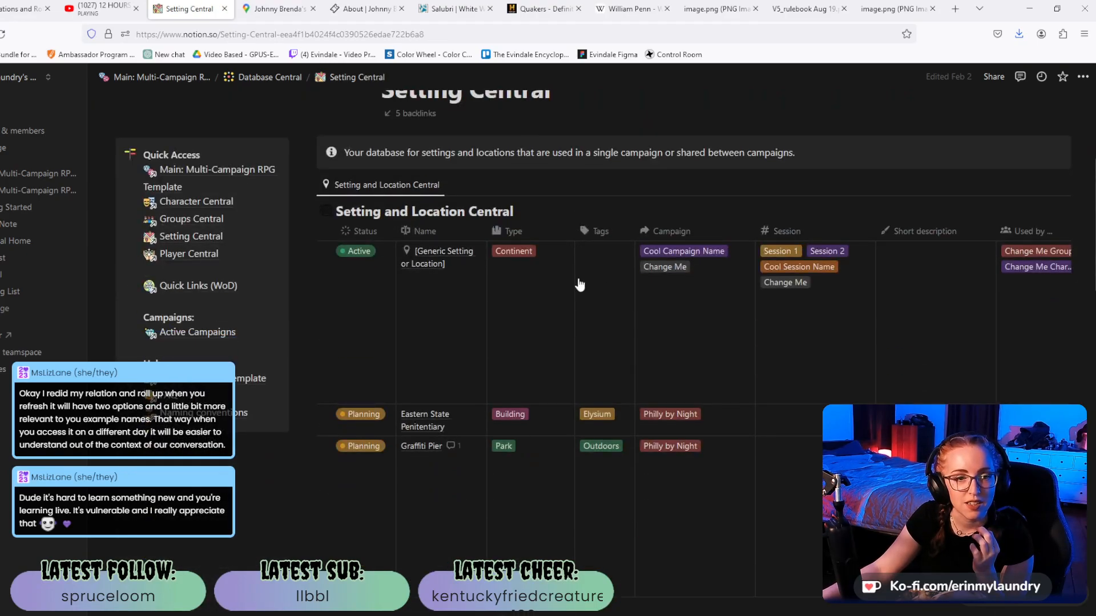
scroll(578, 283, down, 3)
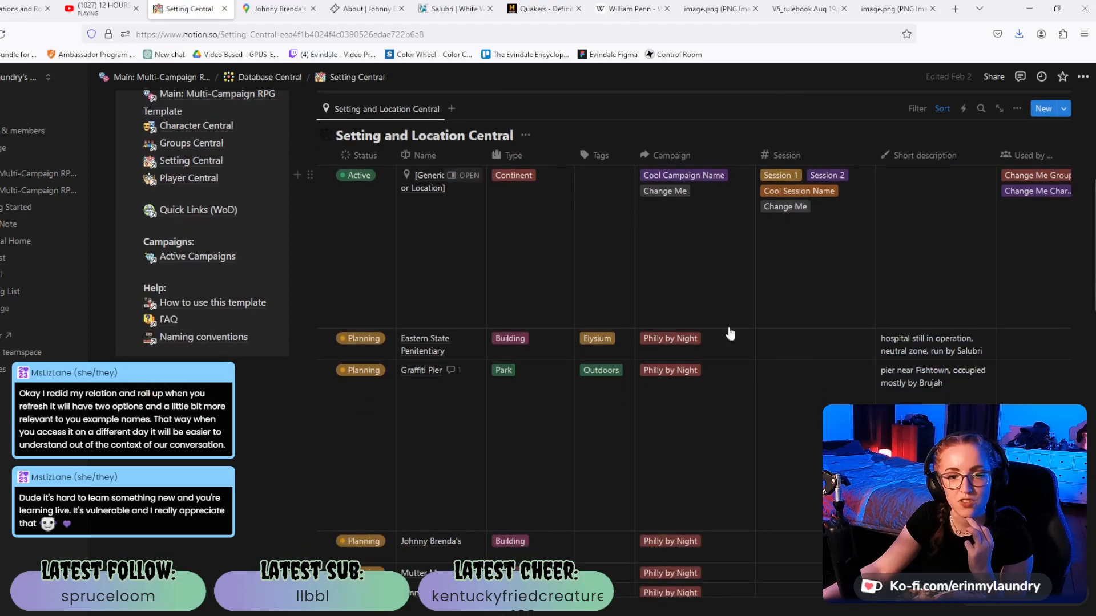
click(465, 338)
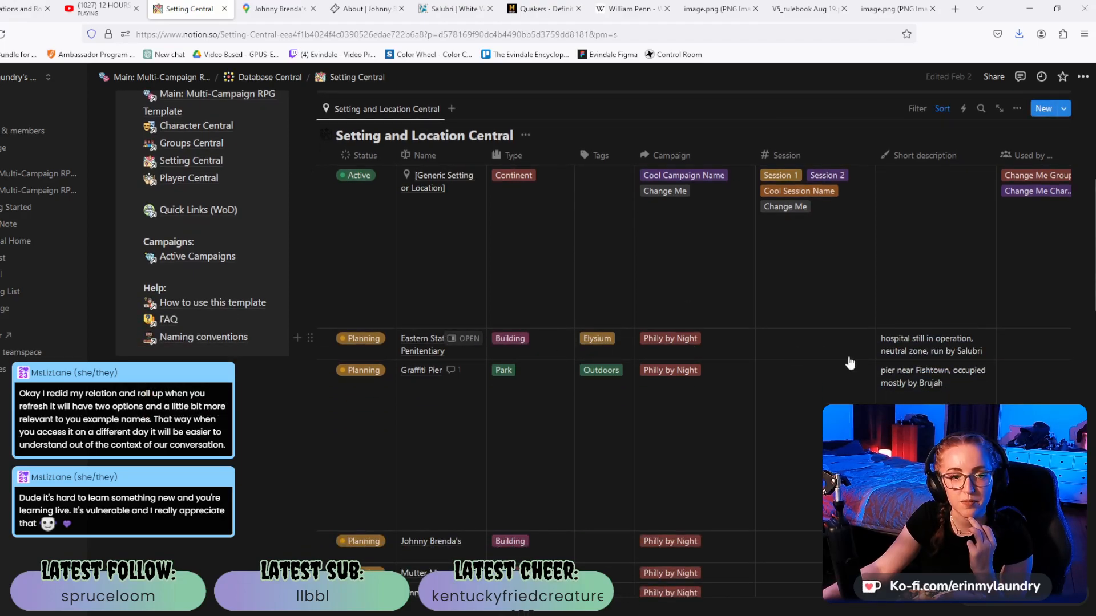
click(788, 250)
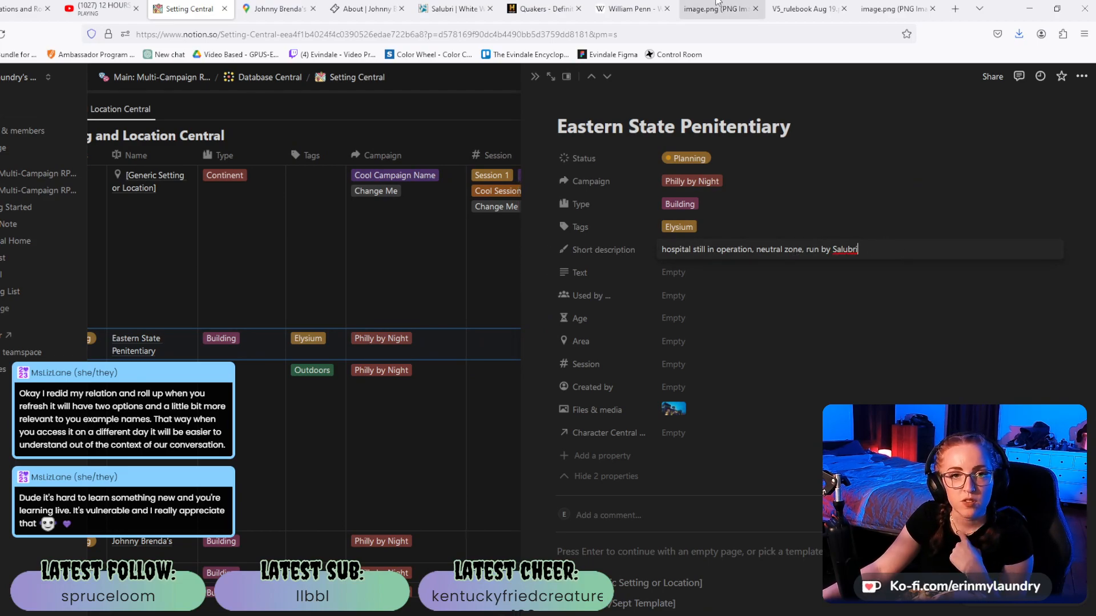
Switch to Wikipedia, look up the Eastern State Penitentiary article, and read its introduction, history and key facts.
click(630, 9)
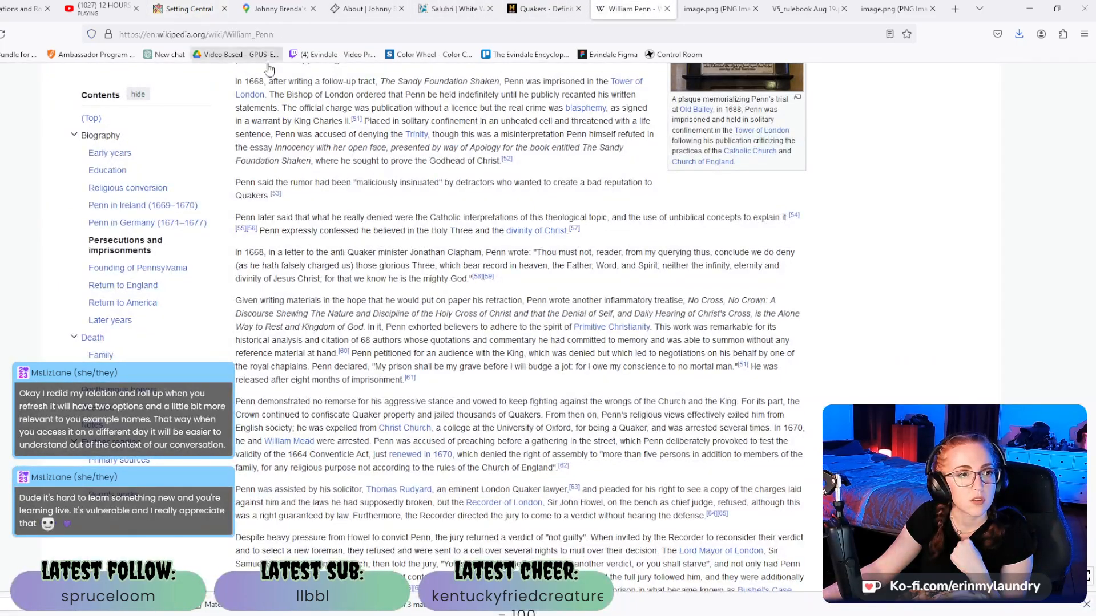
scroll(408, 179, up, 20)
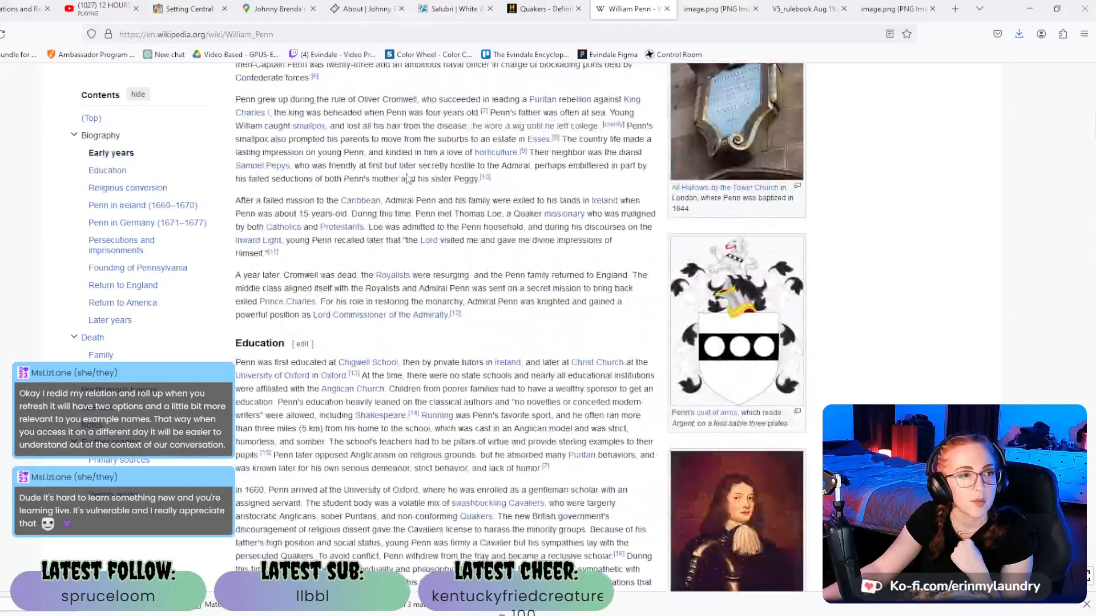
scroll(409, 179, up, 10)
click(314, 74)
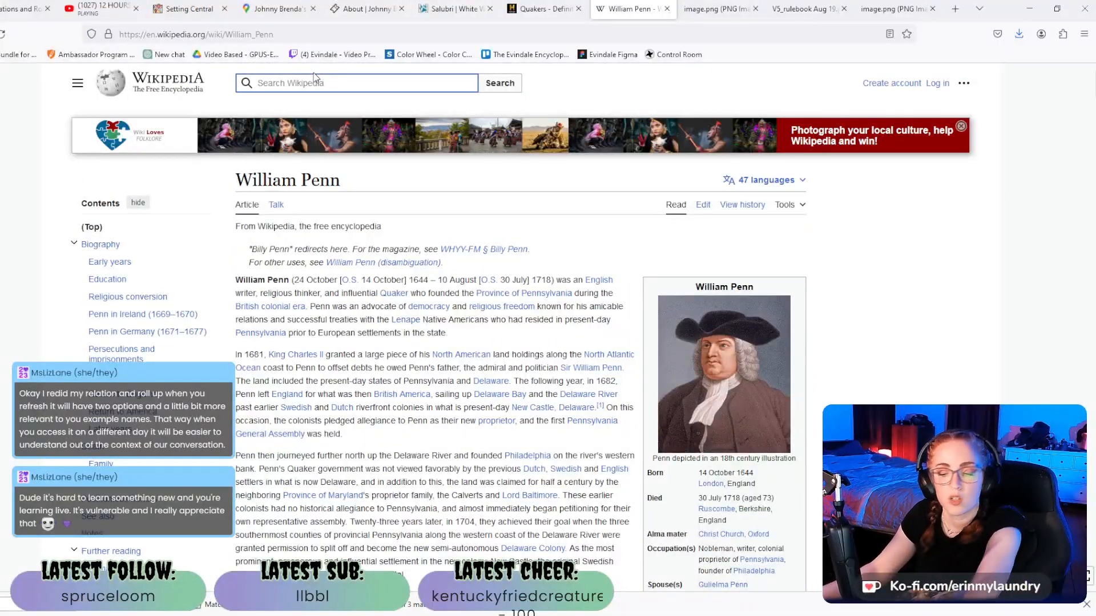
text(eastern st)
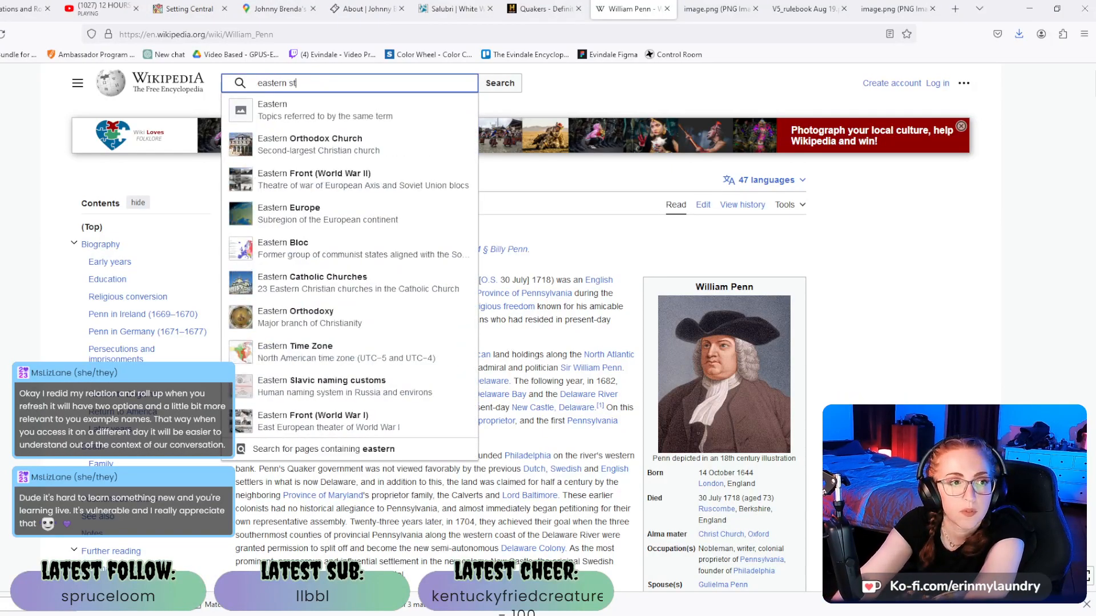
text(ate)
click(302, 112)
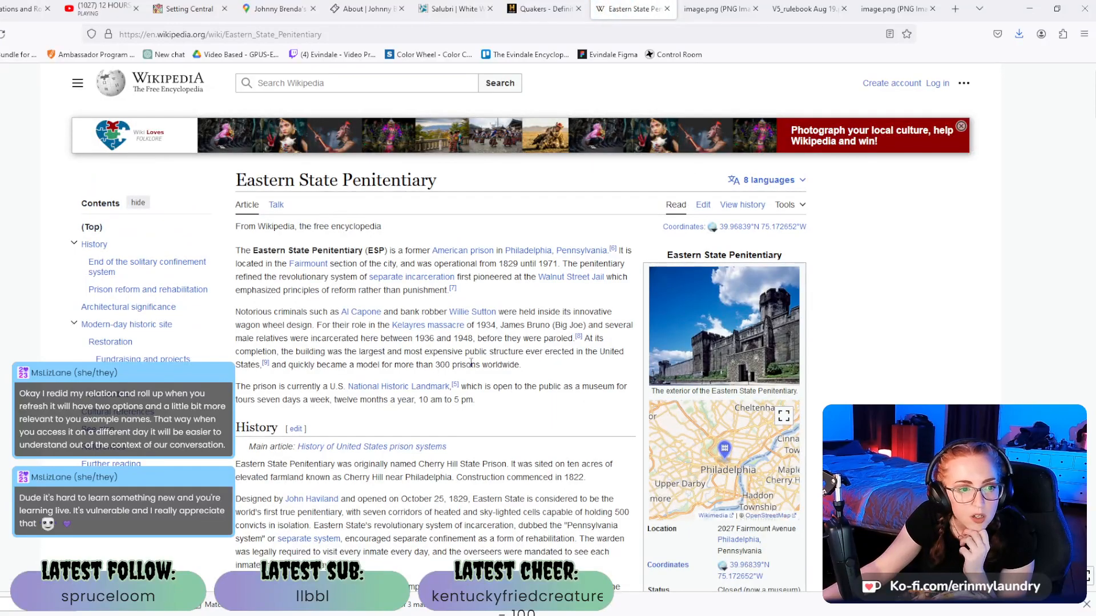
scroll(470, 363, down, 5)
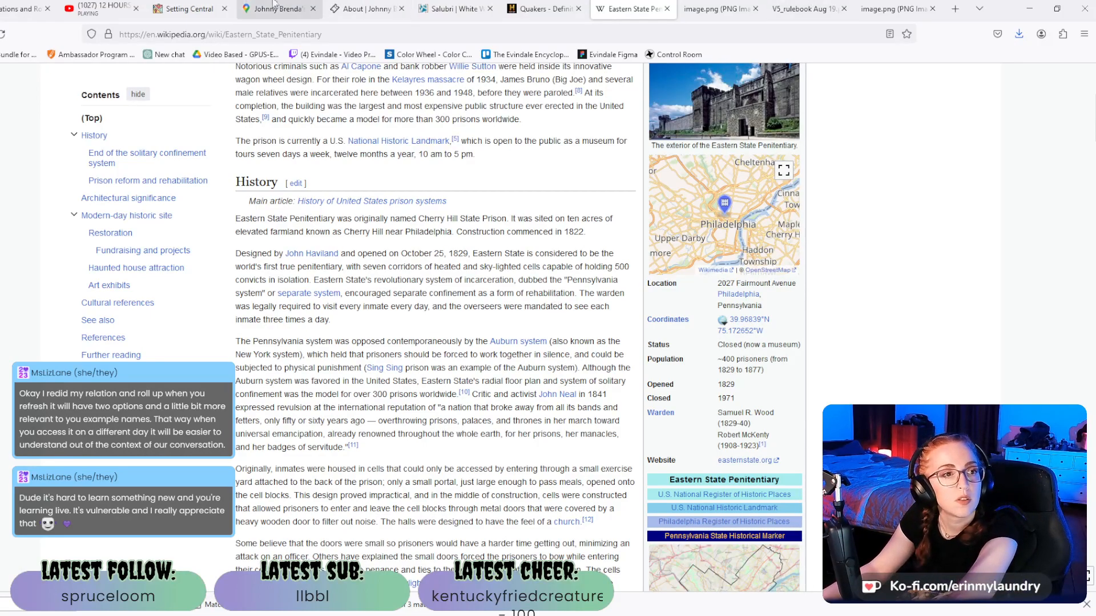
Switch back to Notion, expand the Eastern State Penitentiary record to a full page, and add a URL property.
click(189, 8)
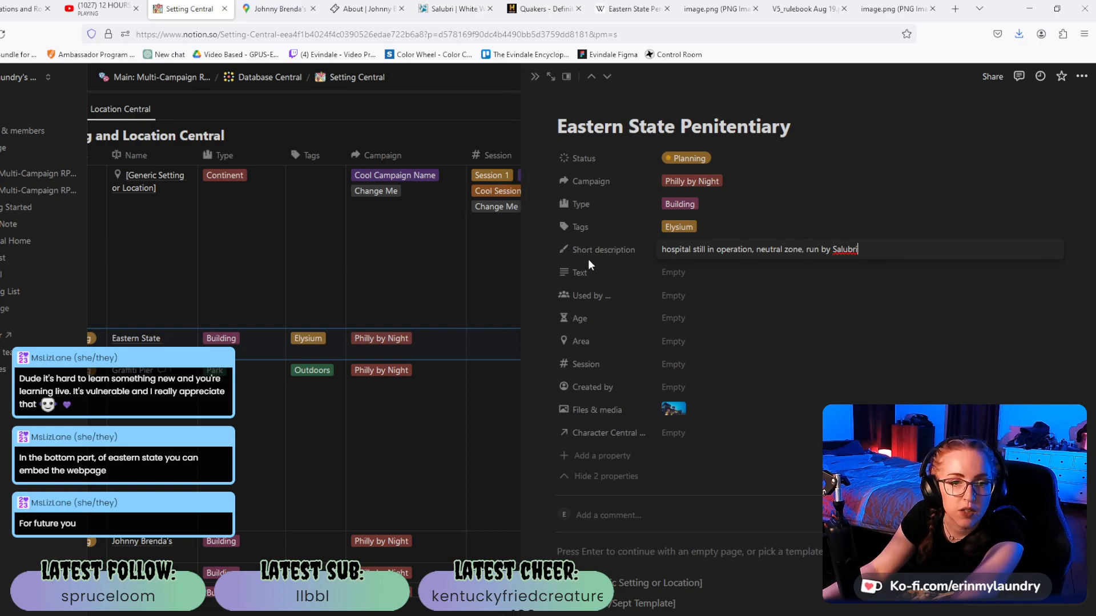
click(550, 76)
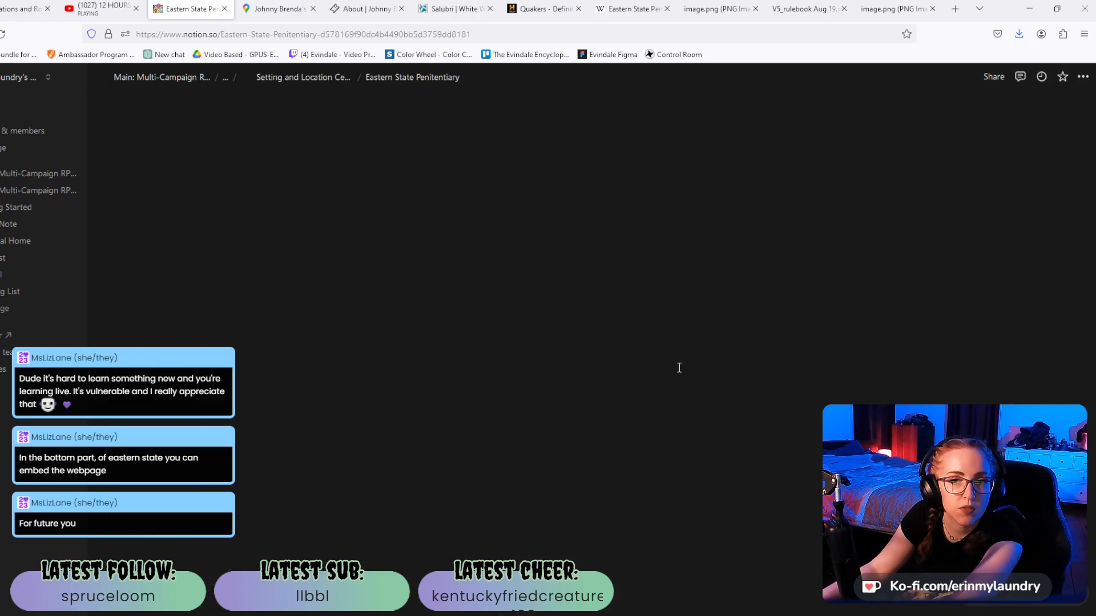
scroll(604, 437, down, 3)
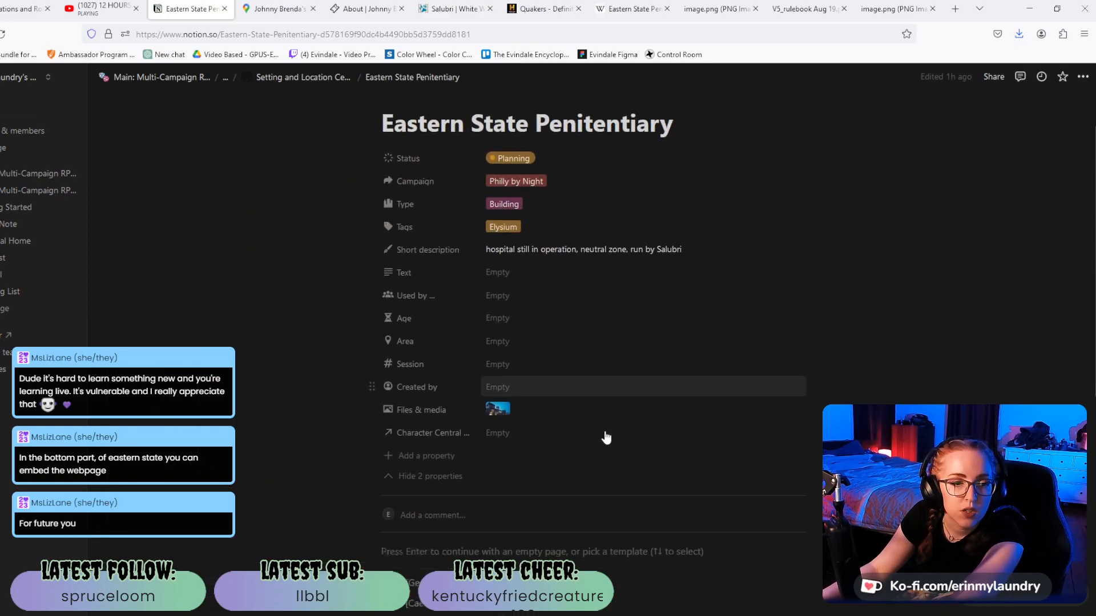
scroll(575, 425, up, 3)
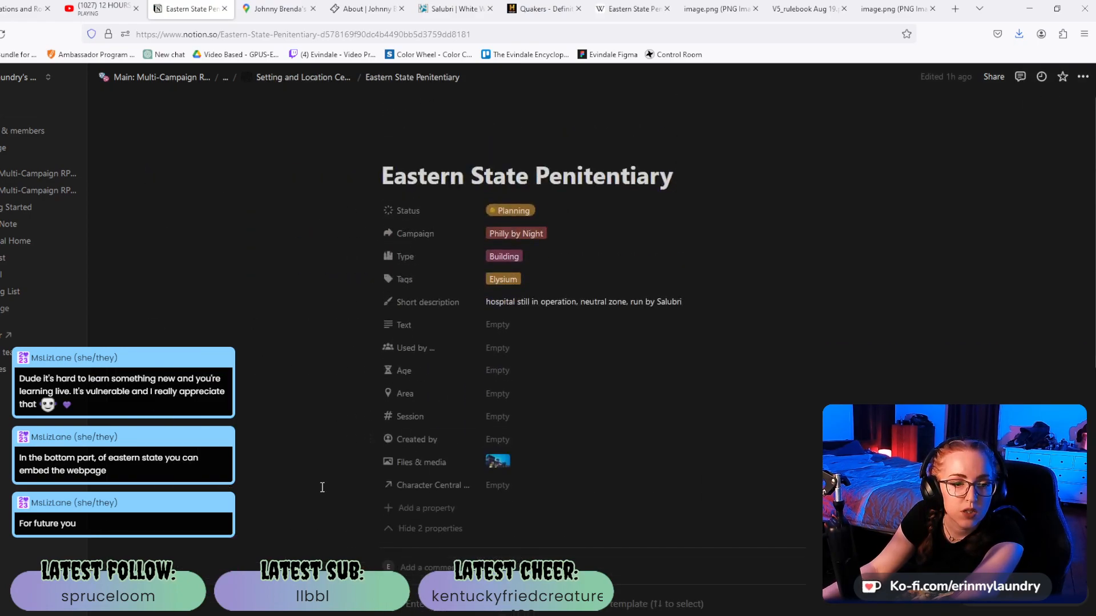
click(390, 508)
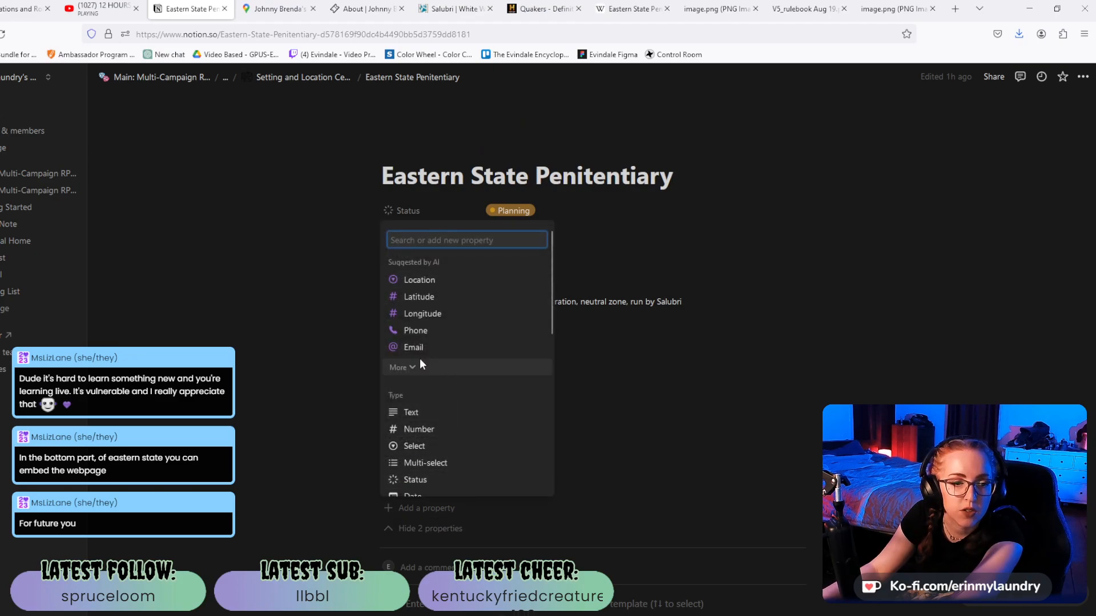
scroll(419, 358, down, 3)
scroll(421, 364, down, 2)
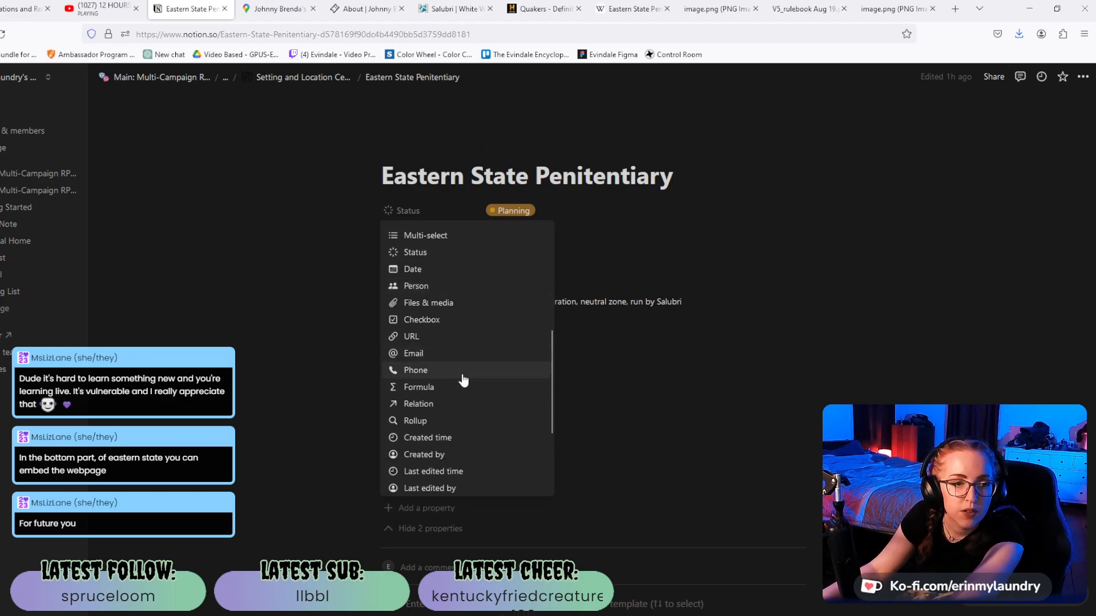
click(429, 338)
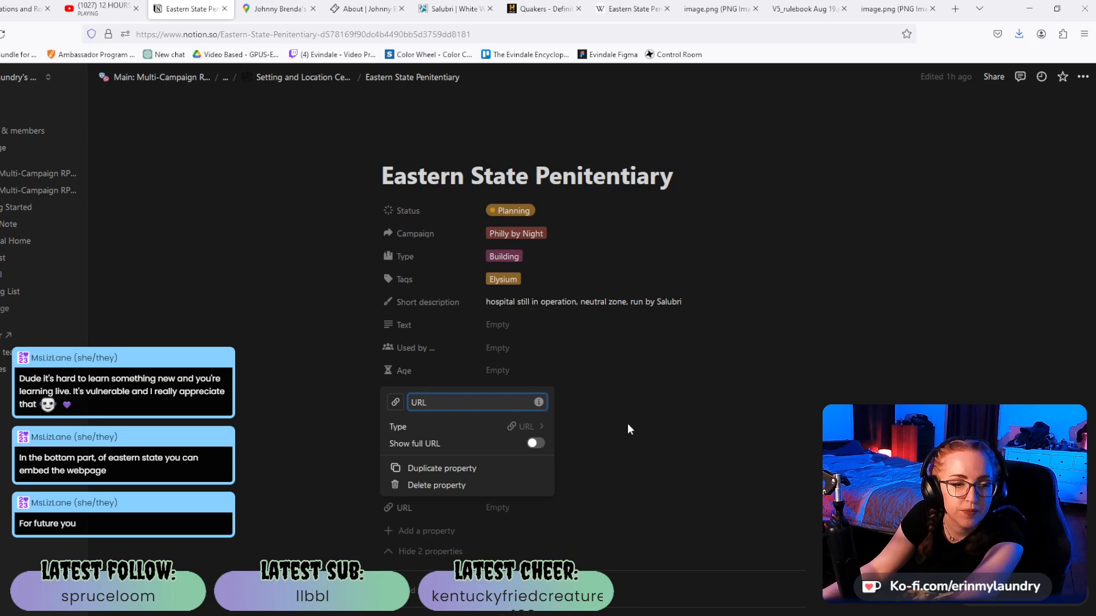
Copy the web address of Wikipedia's Eastern State Penitentiary article and return to the Notion record.
click(631, 9)
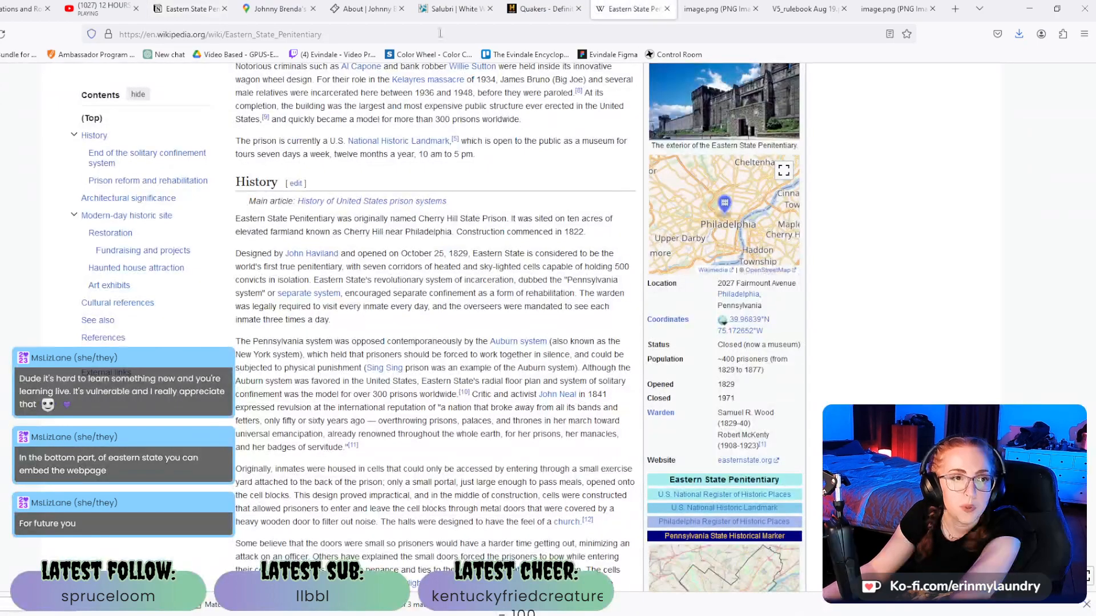
click(515, 26)
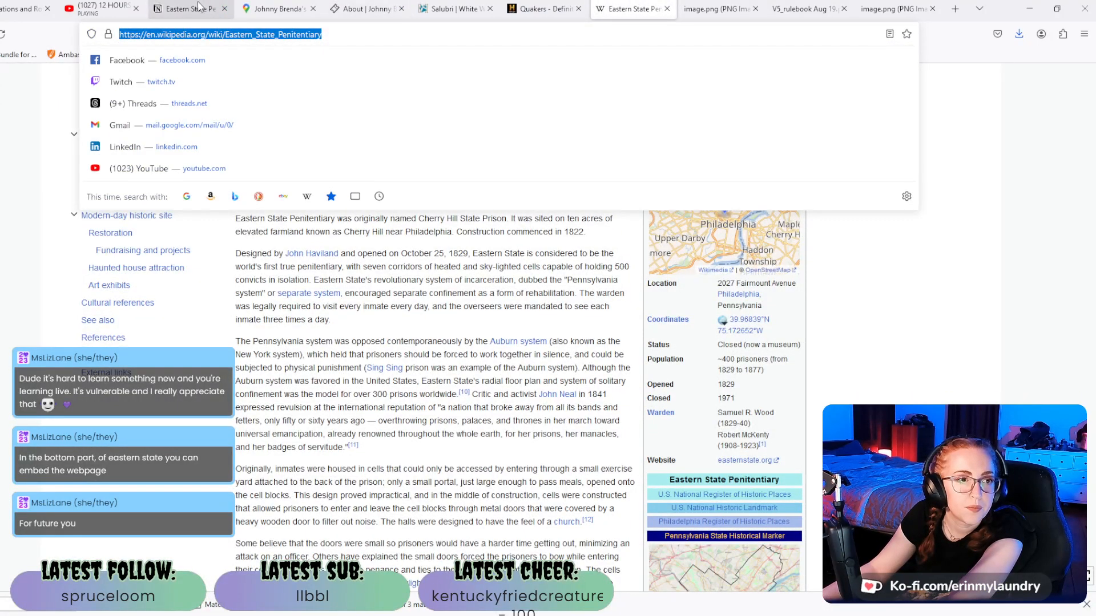
key(ctrl+c)
click(189, 9)
key(ctrl+v)
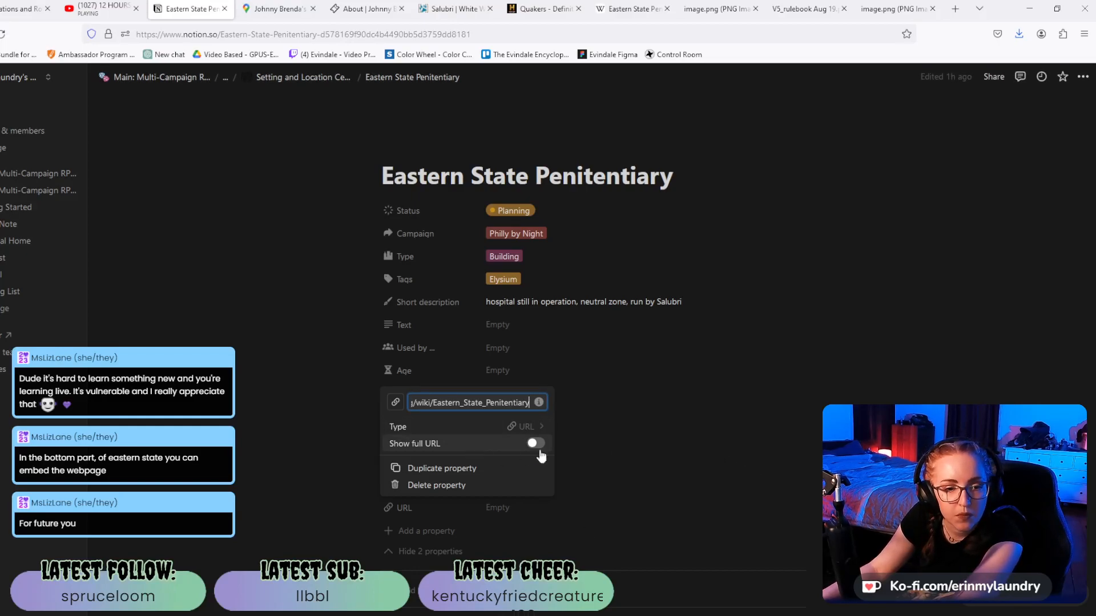
click(745, 441)
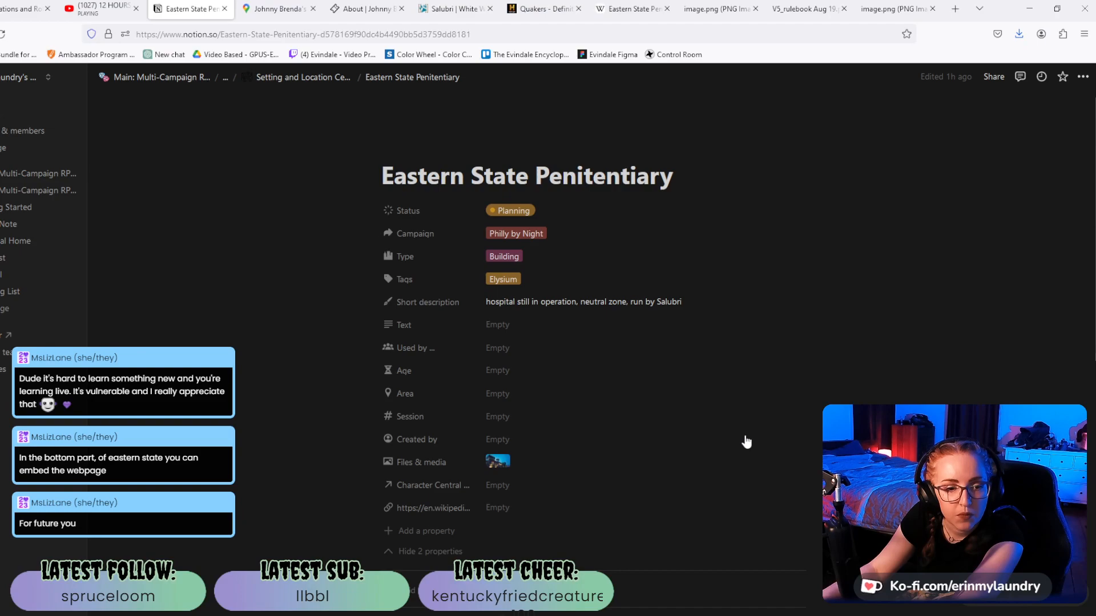
click(443, 507)
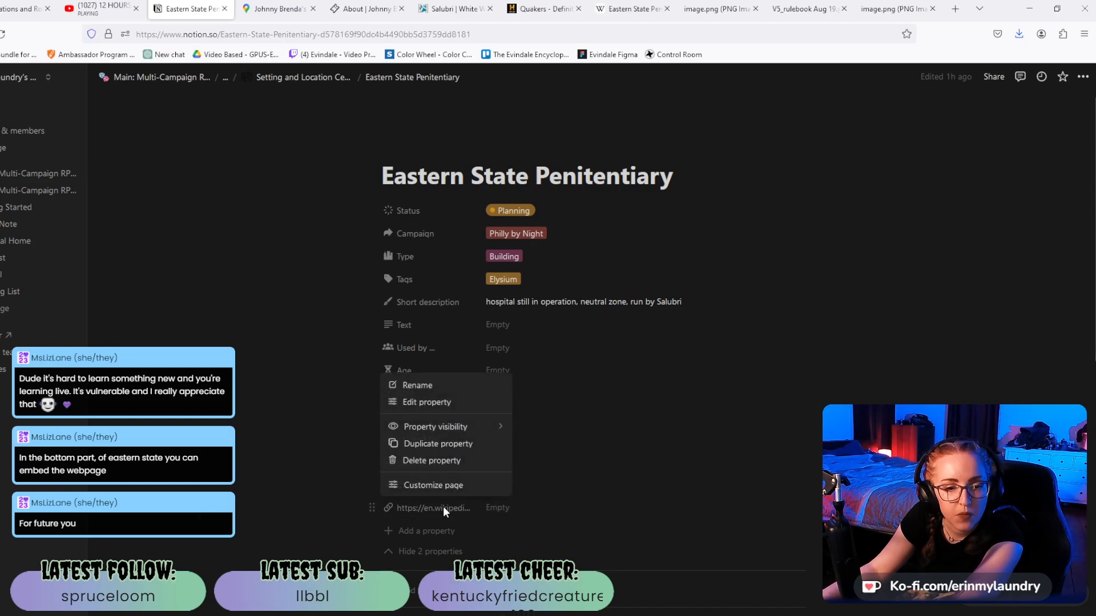
click(437, 390)
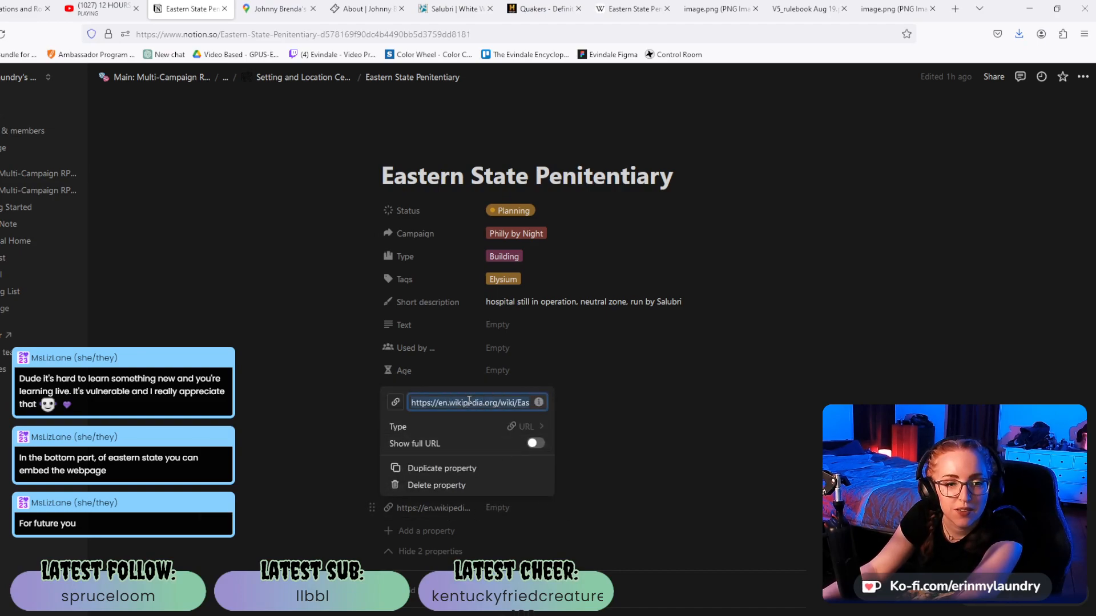
text(URL)
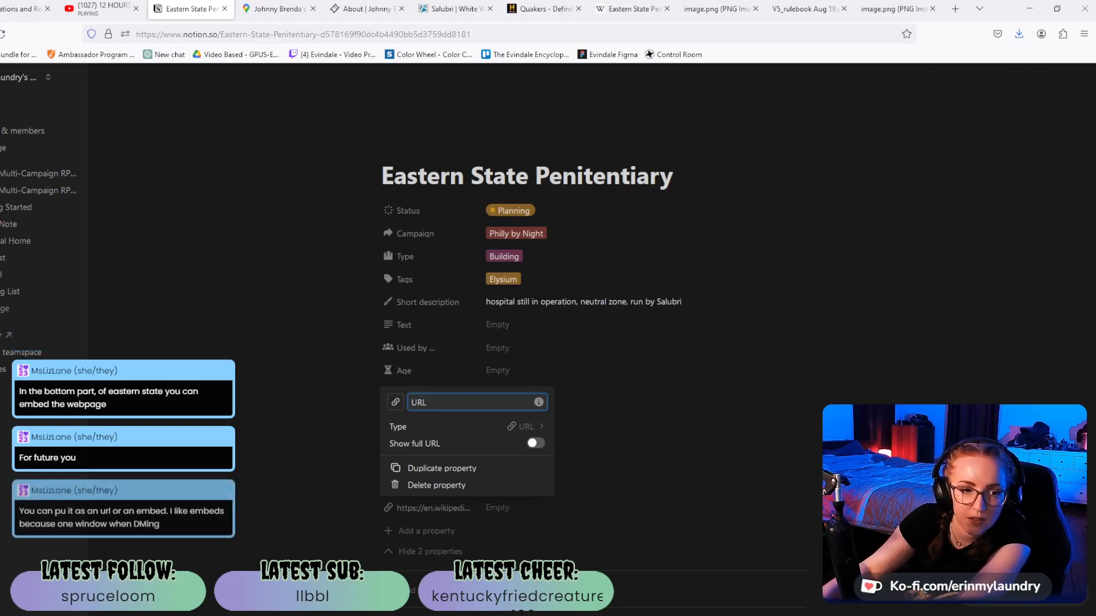
Fill the record's URL property with the copied Wikipedia article address.
click(555, 520)
click(511, 516)
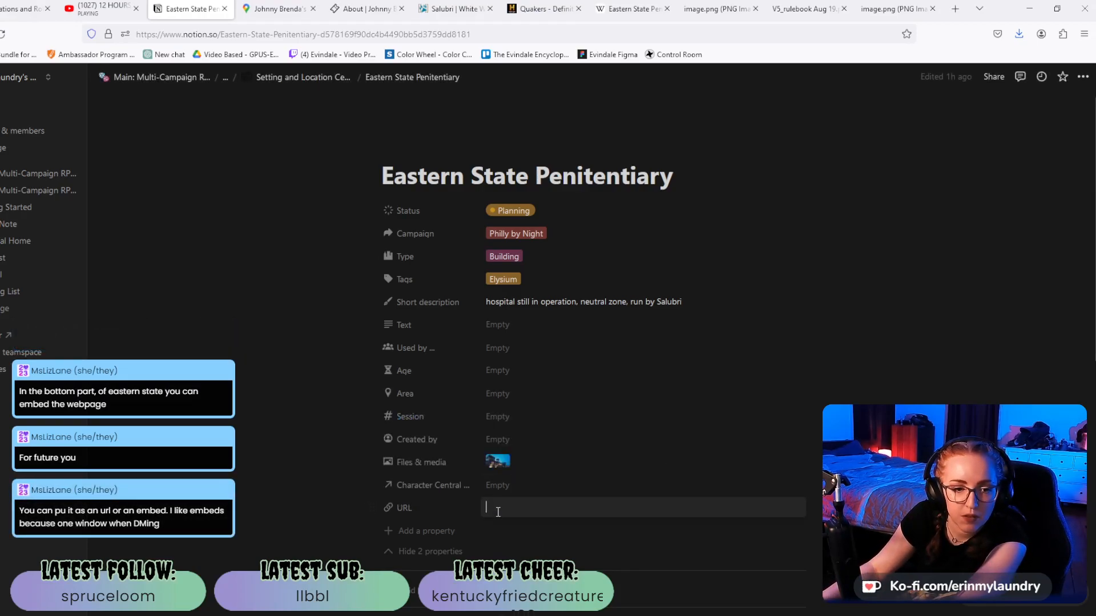
key(ctrl+v)
click(723, 448)
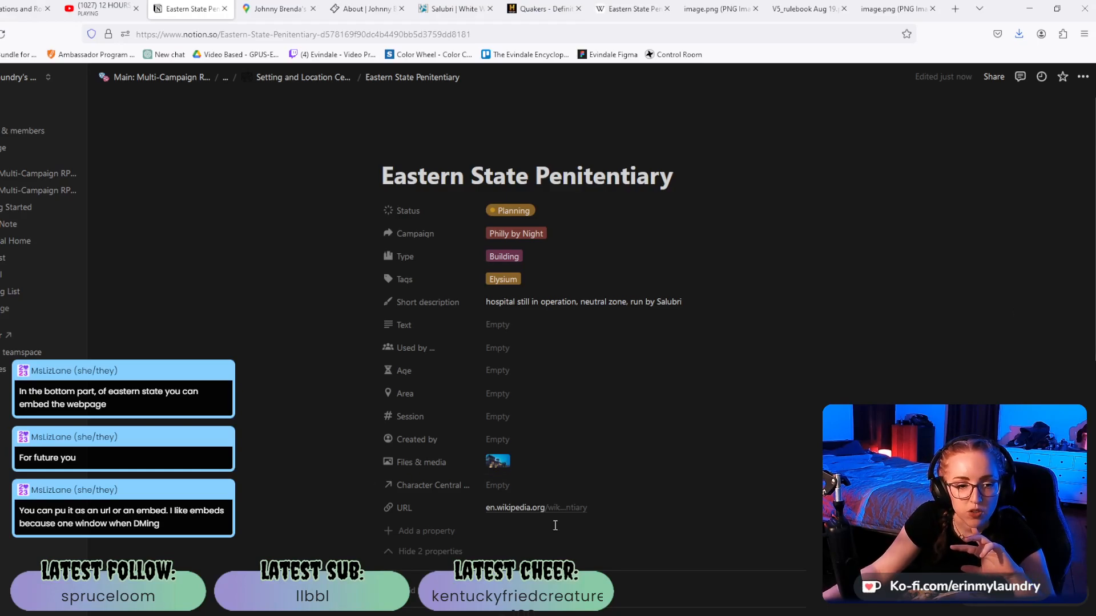
Add "- built in 1829" below a blank line in Eastern State Penitentiary's short description.
click(722, 301)
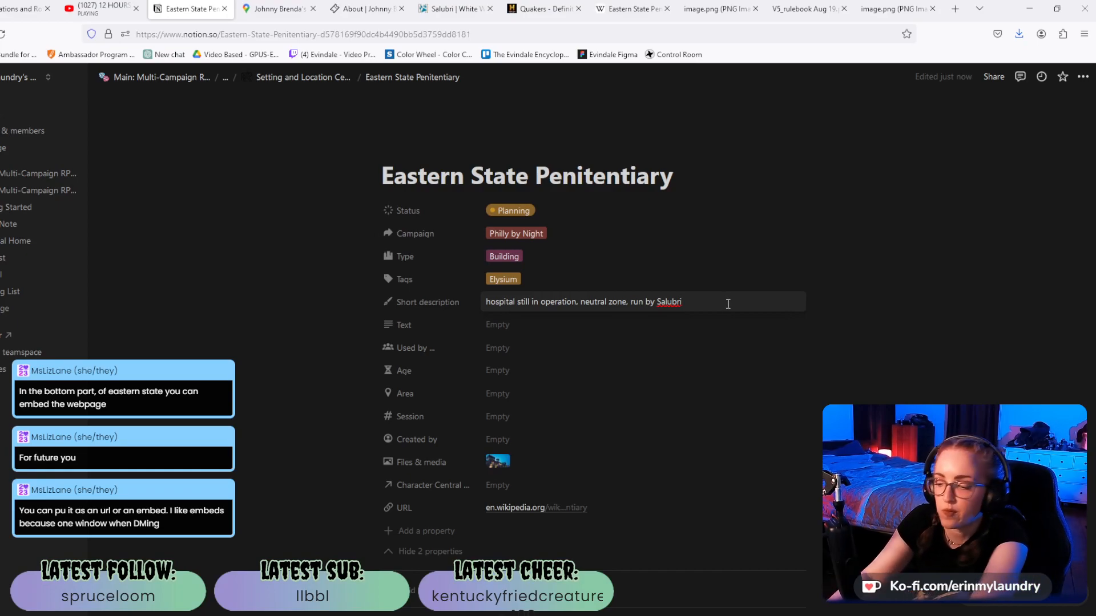
key(shift+Return)
key(shift+Return)
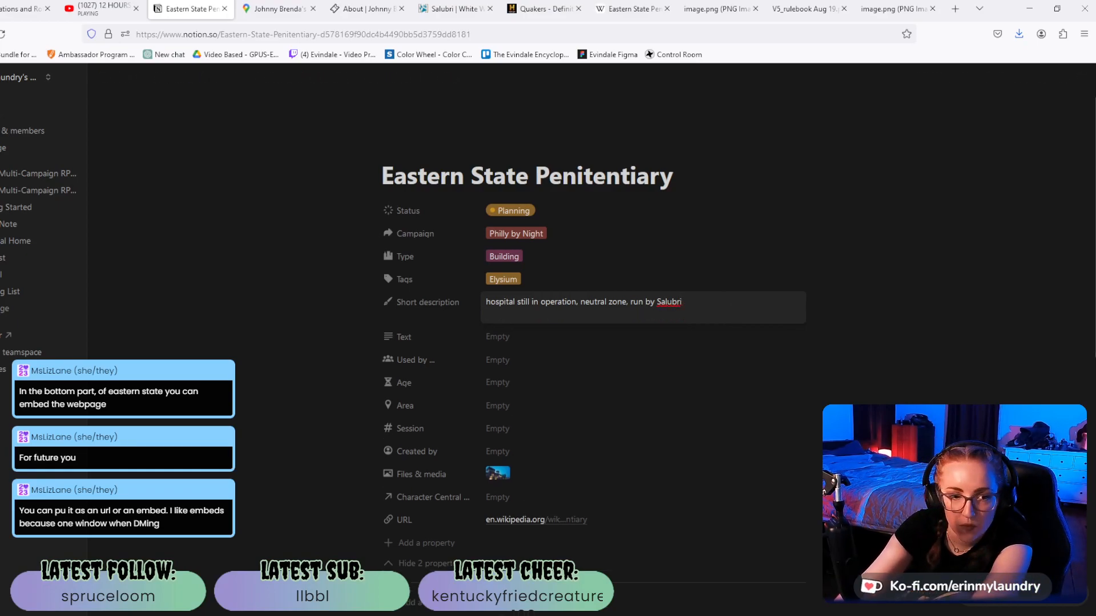
text(- built in )
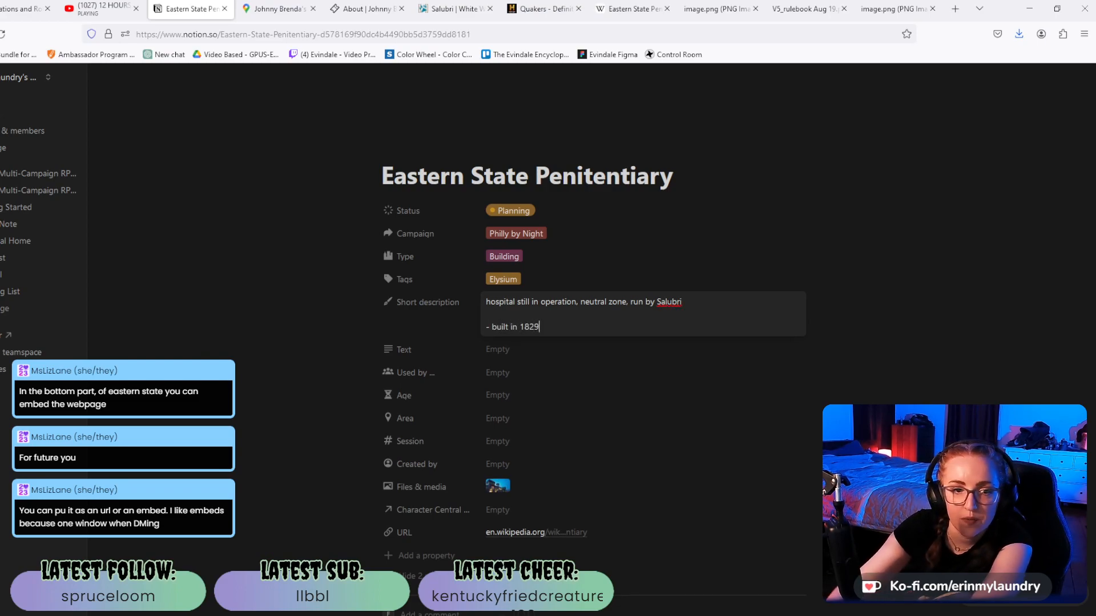
text(1829)
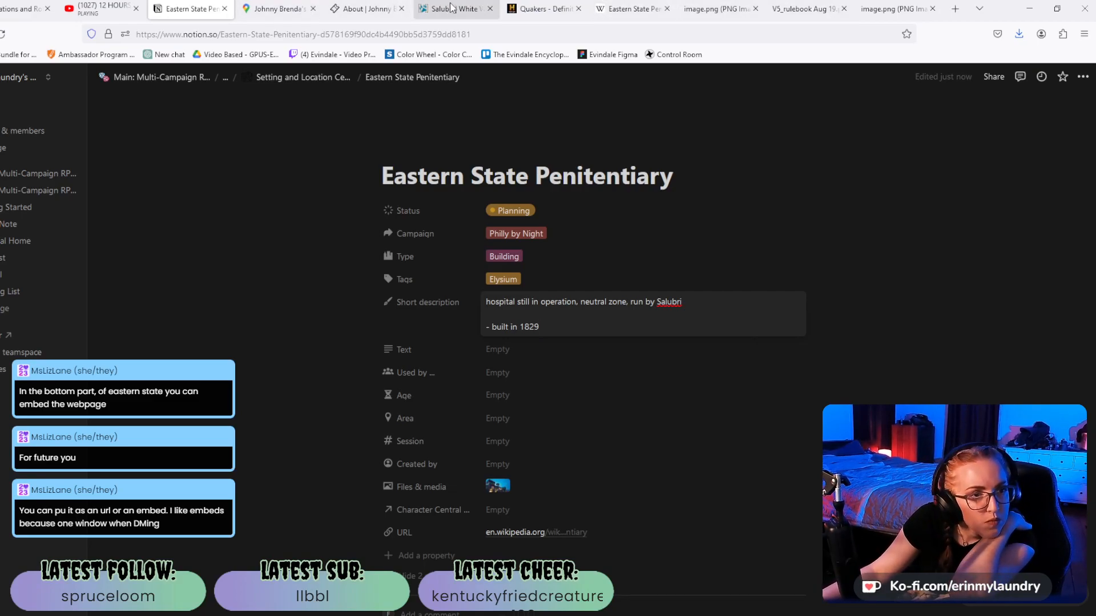
Review the introduction and History section of Wikipedia's Eastern State Penitentiary article for the prison's opening and closing dates.
click(628, 8)
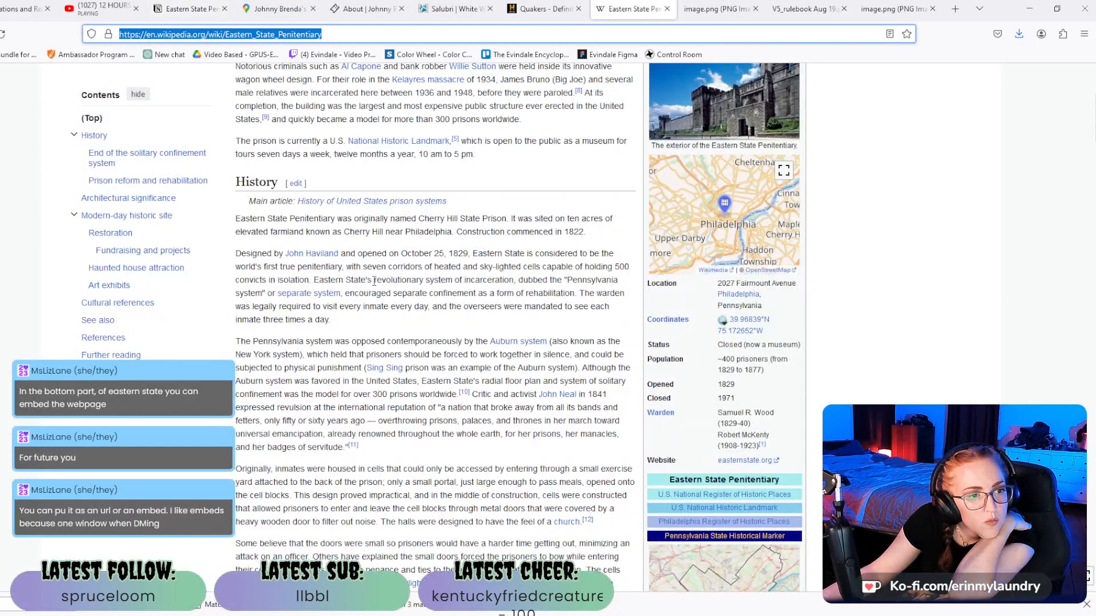
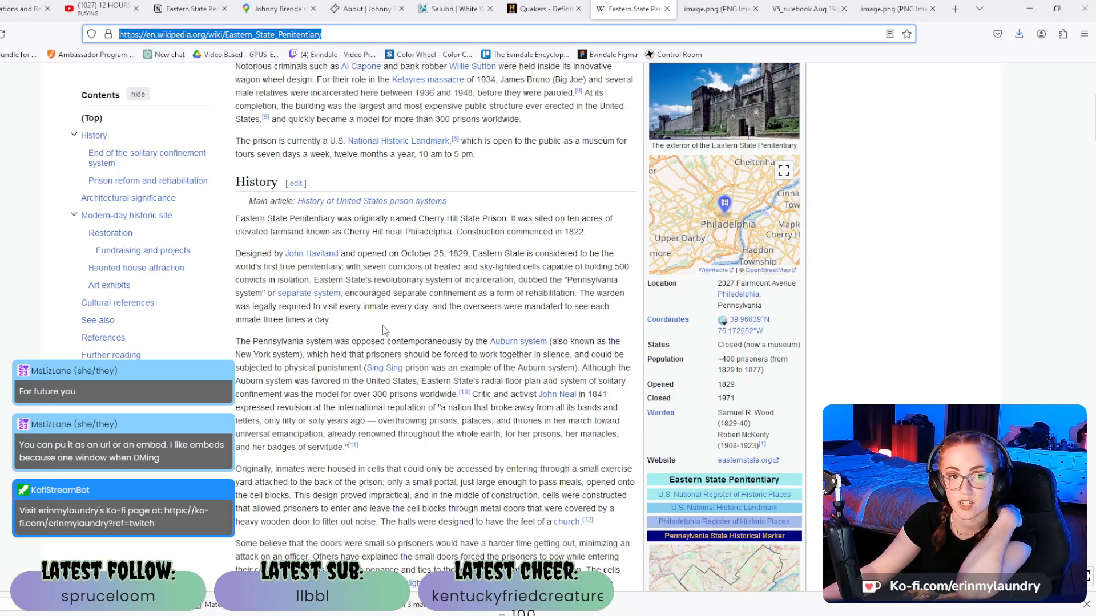
scroll(382, 330, up, 1)
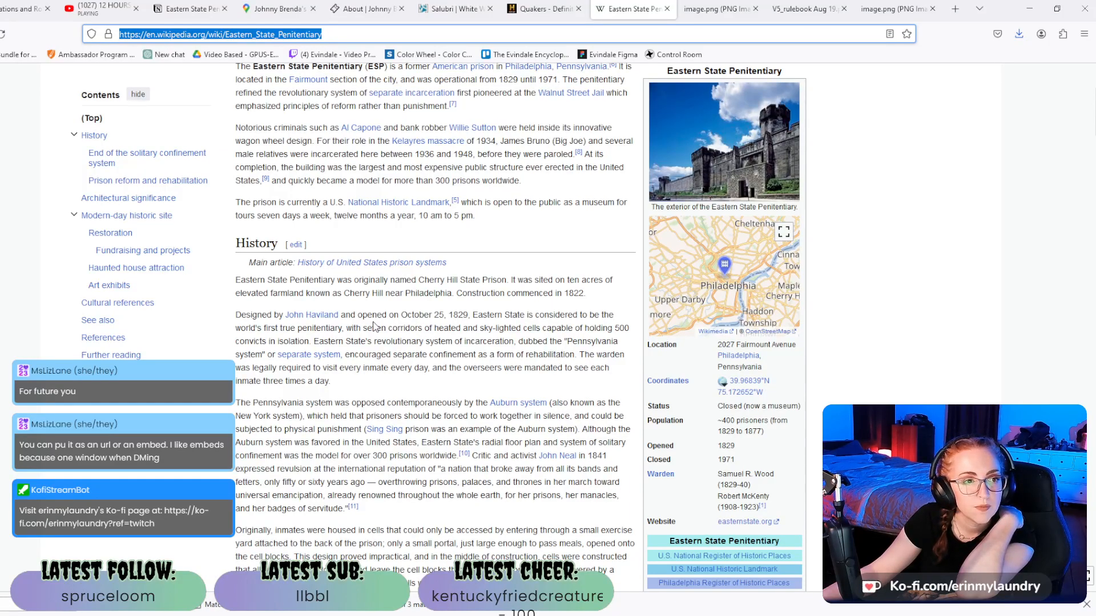
scroll(374, 326, up, 1)
mouse_move(374, 327)
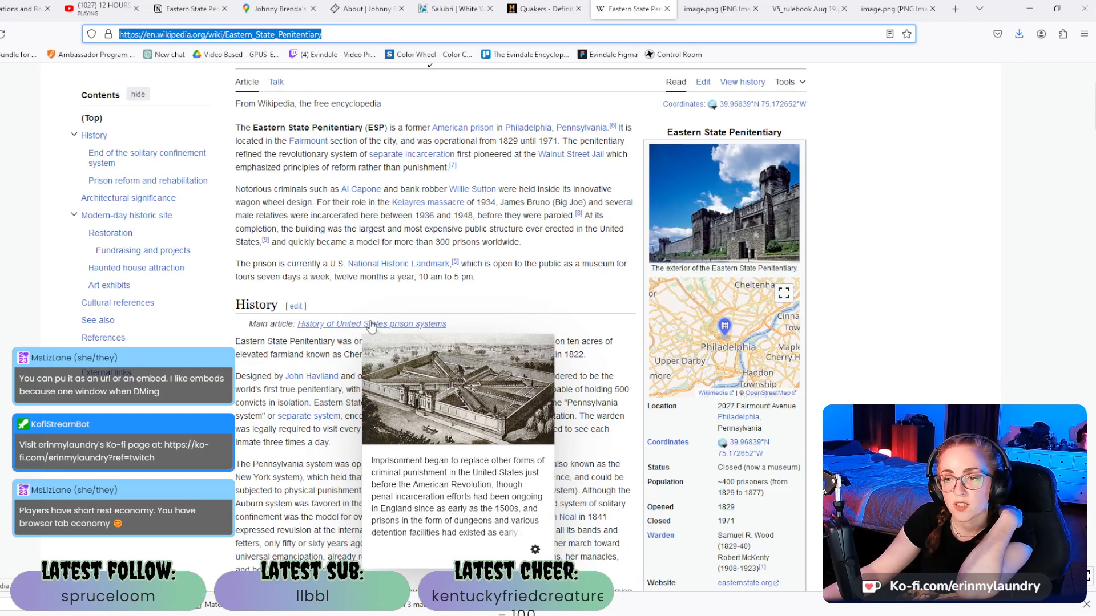
scroll(369, 326, down, 2)
scroll(343, 322, up, 2)
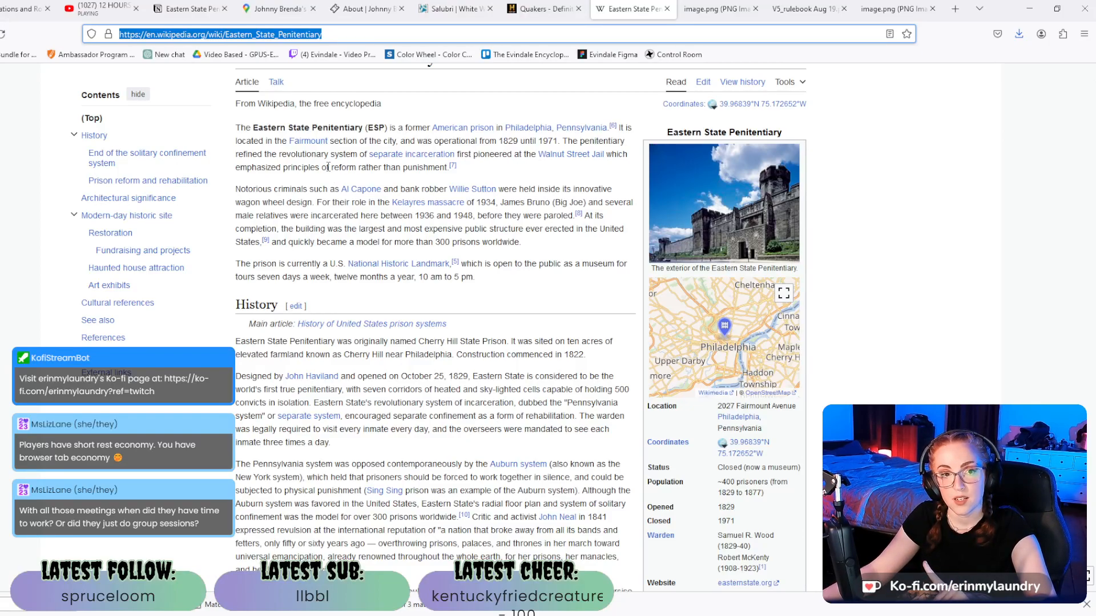
In Notion, extend the "built in 1829" line with ", when it ceased operation as a prison in 1971, it became a hospital and Elysium.".
click(179, 13)
click(555, 323)
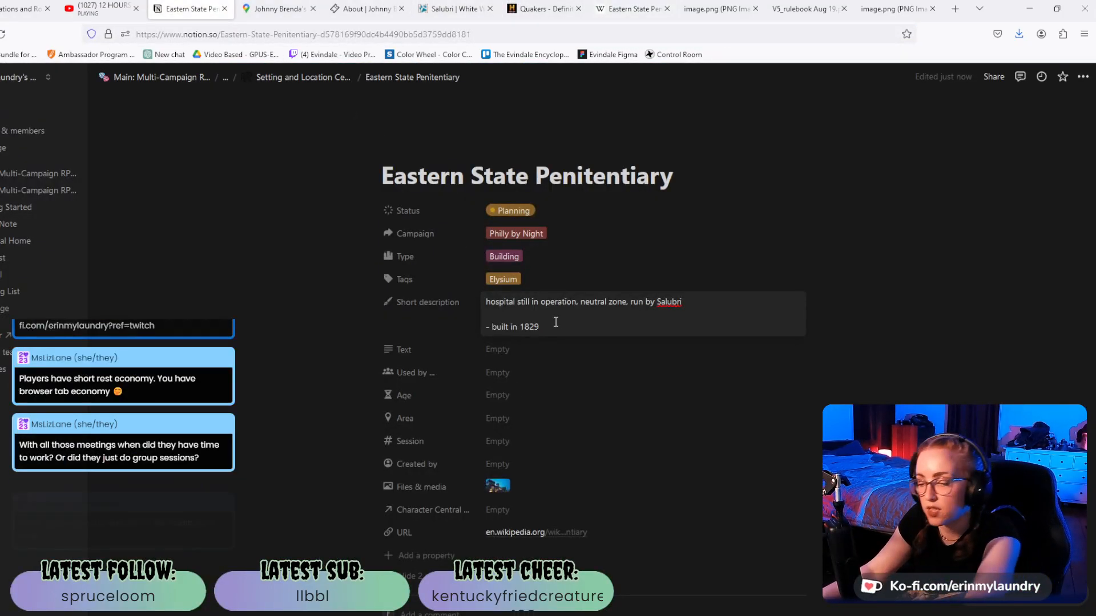
text(, )
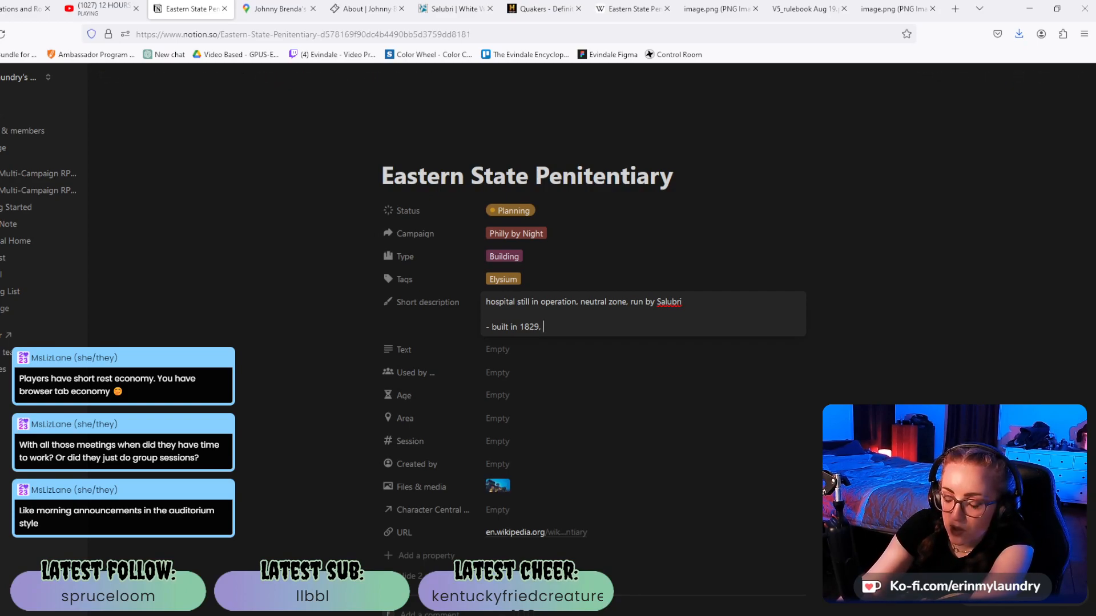
text(when it)
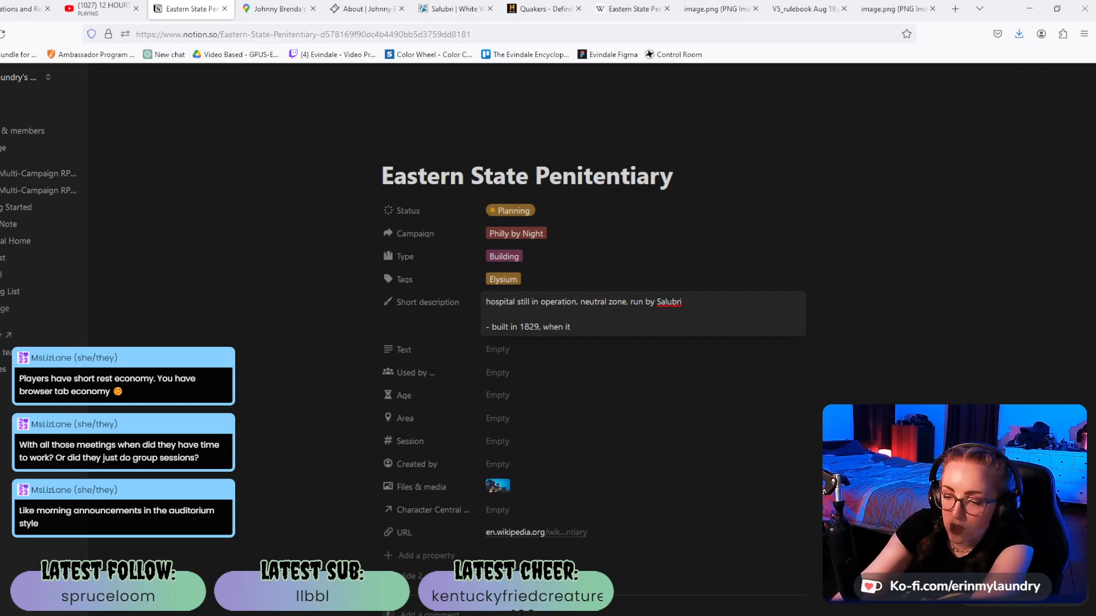
text( ceas)
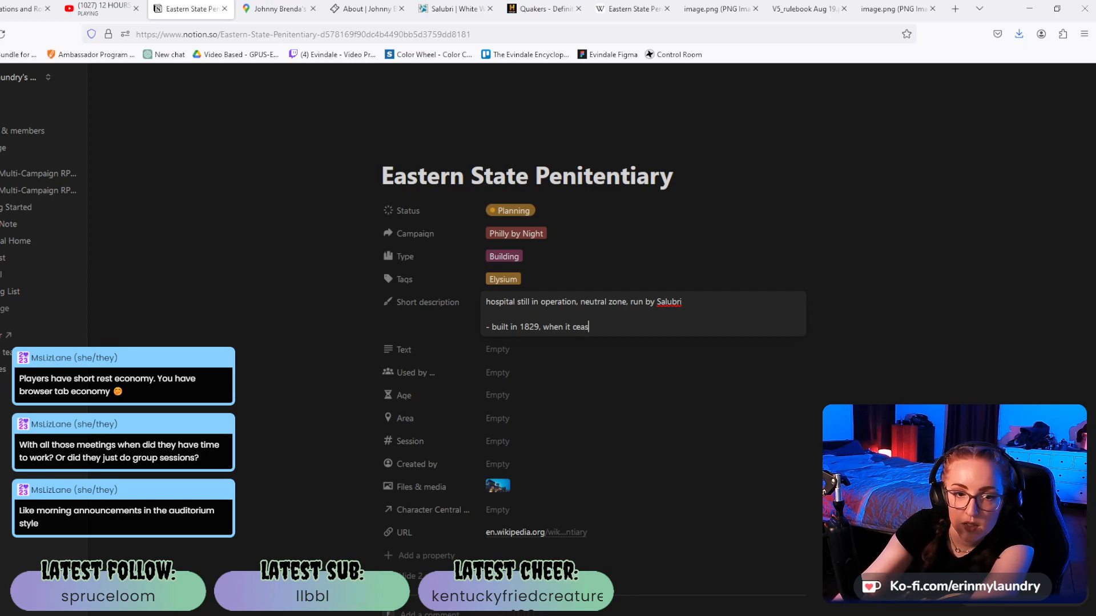
text(ed operati)
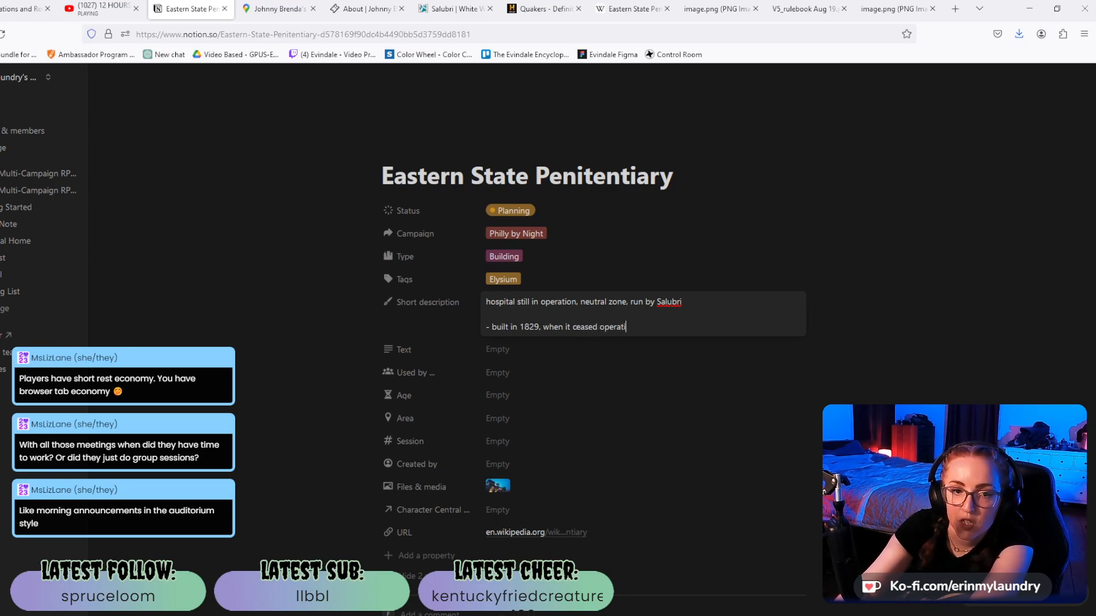
text(on as a prison in 197)
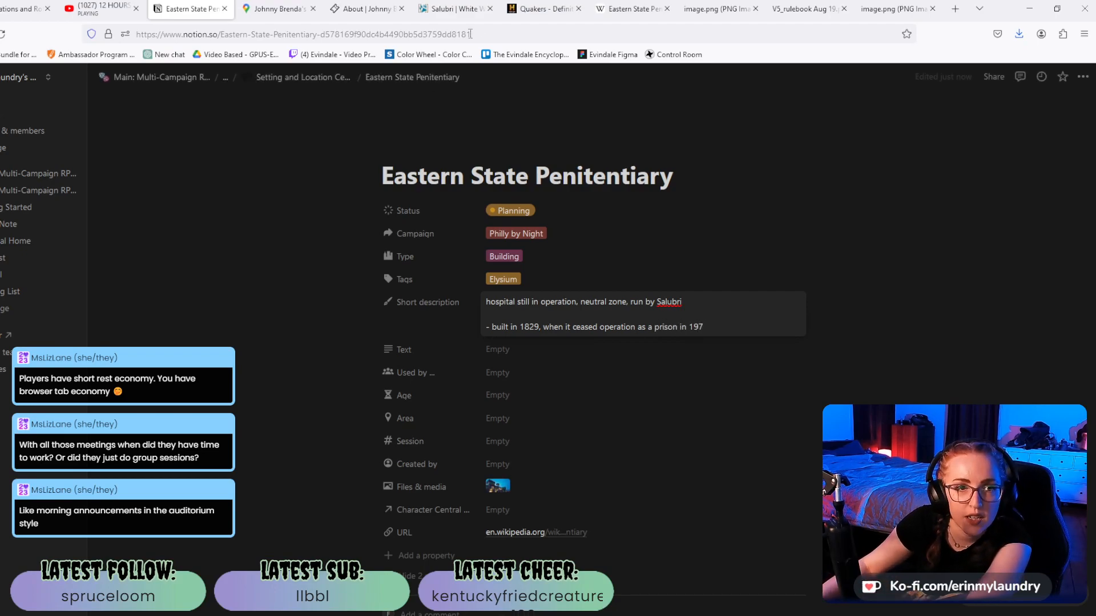
click(631, 8)
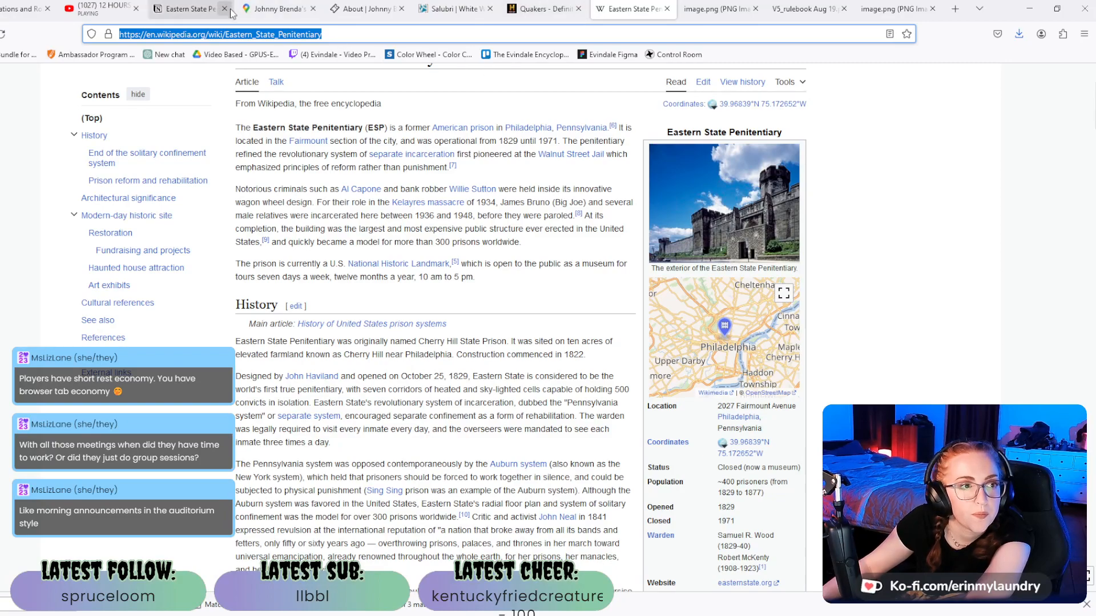
click(208, 4)
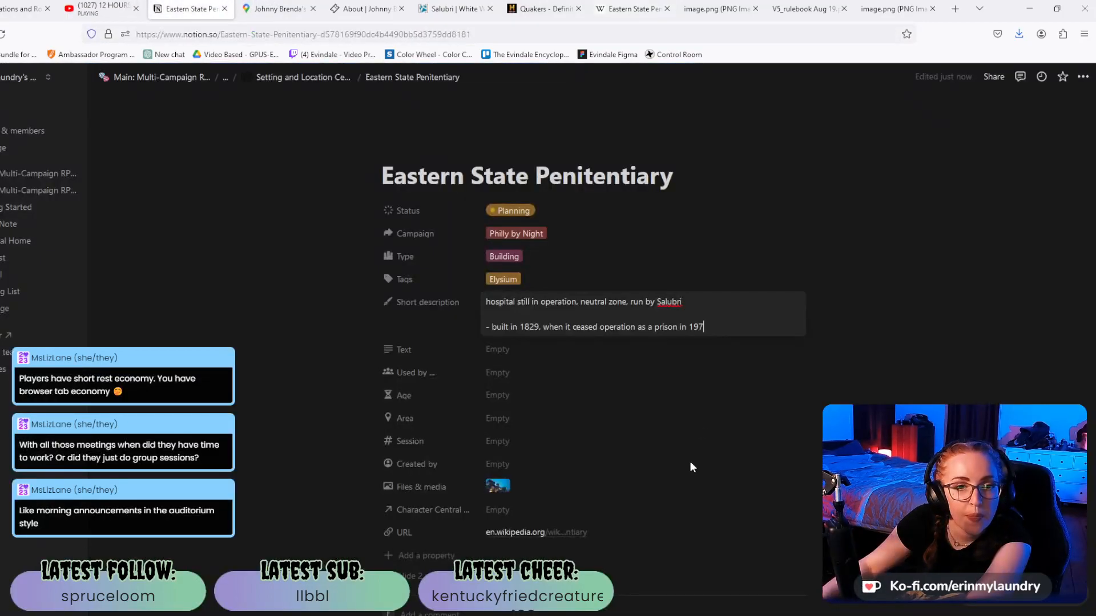
text(1, it became a hospital and Elysium.)
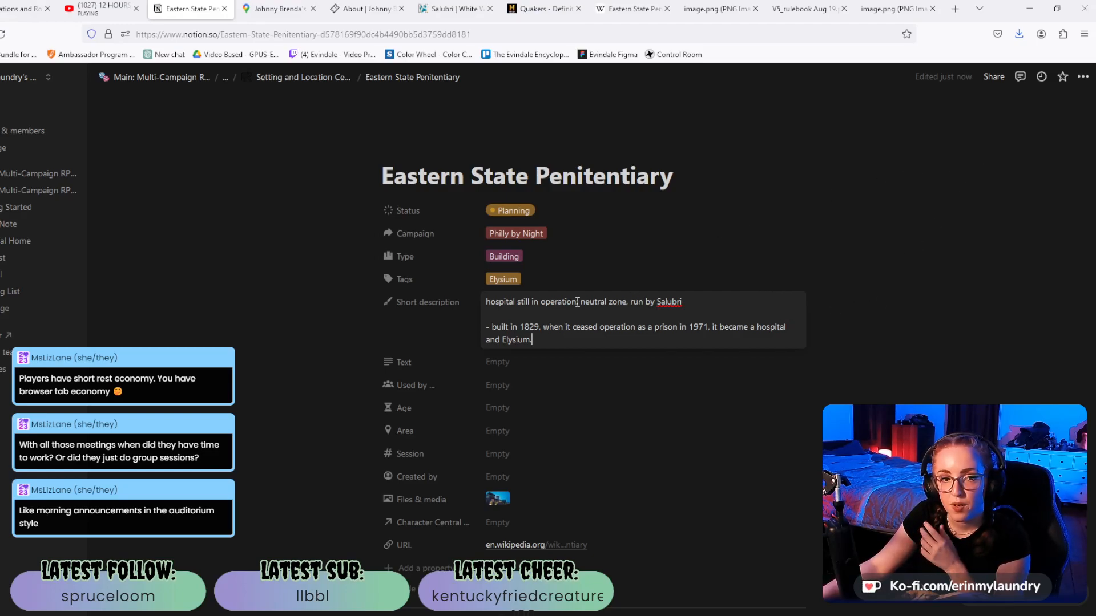
Return to the Wikipedia article and read its History section on the prison's design, cells and treatment of inmates.
click(628, 9)
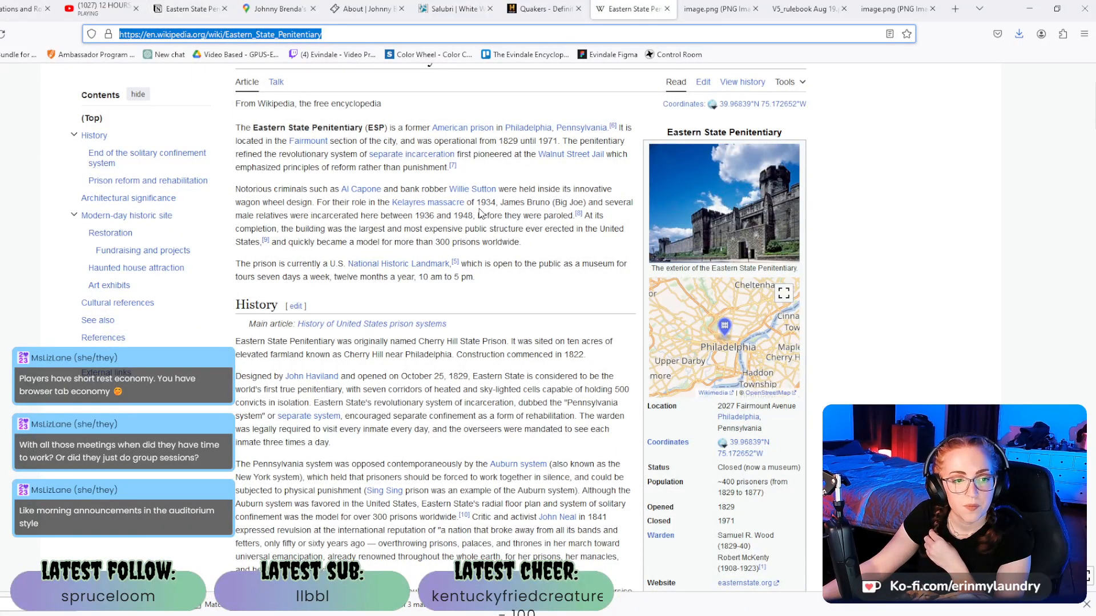
scroll(480, 214, down, 1)
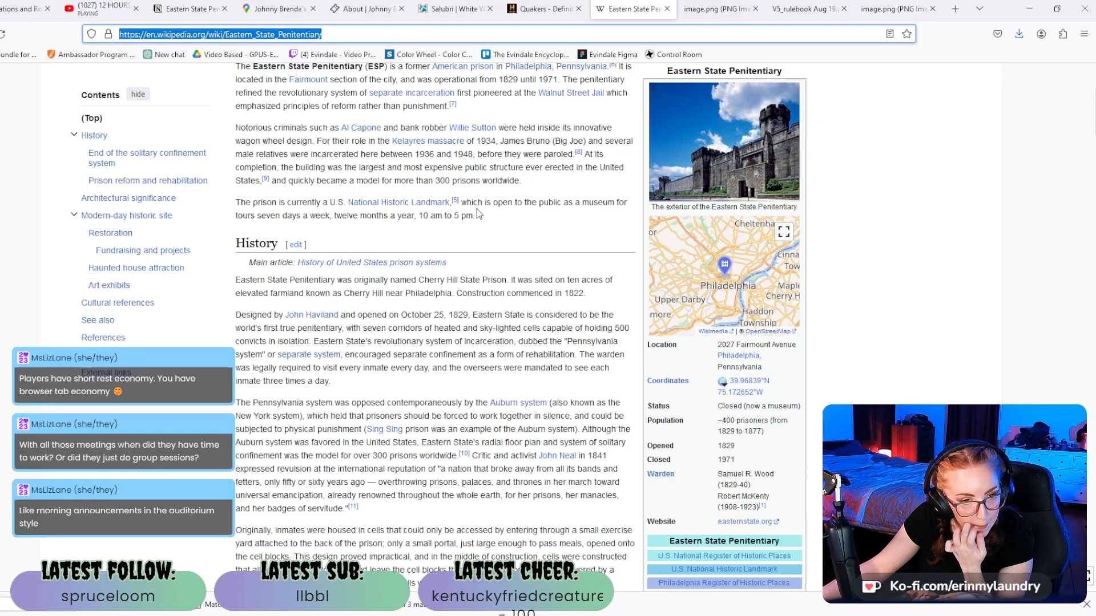
scroll(478, 215, down, 1)
scroll(289, 250, down, 1)
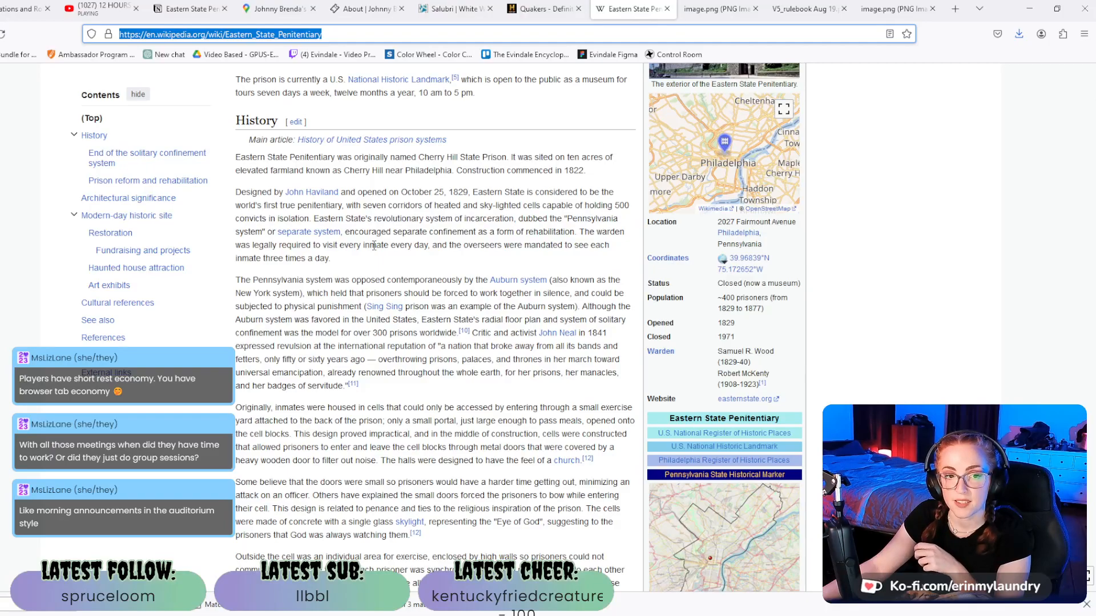
scroll(374, 246, down, 2)
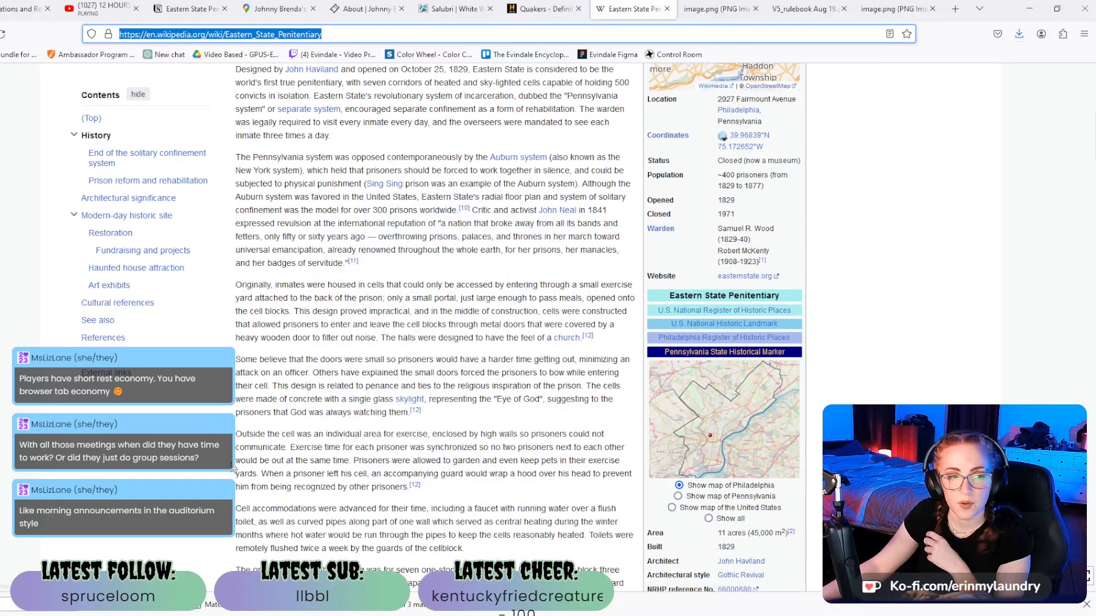
scroll(212, 268, up, 3)
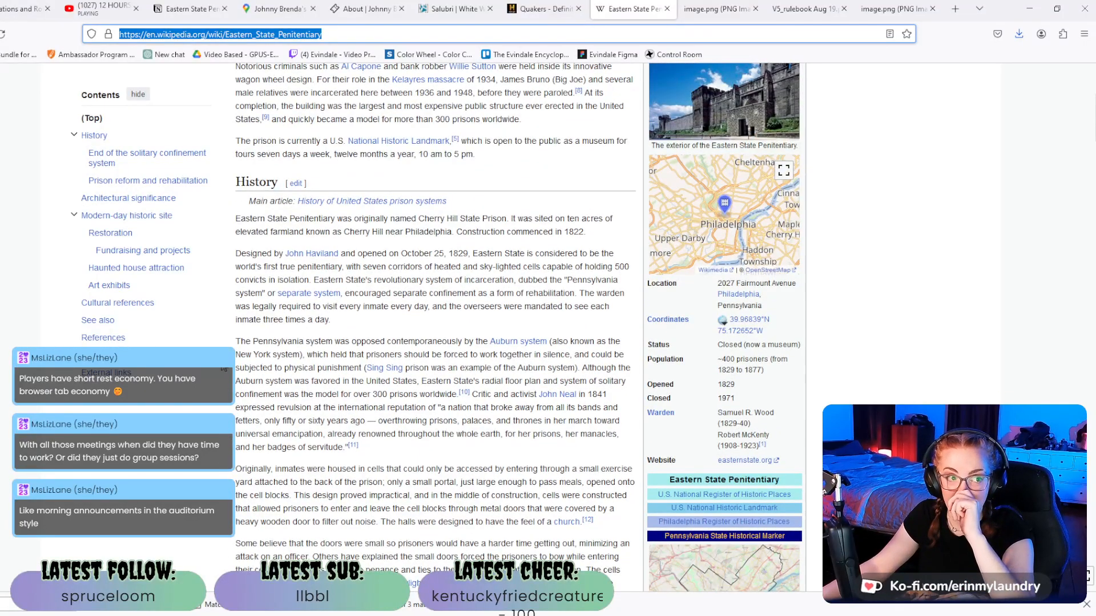
In Notion's short description, add below a blank line "- run exclusively by Healer Salubri, providing safety and medical attention to all Kindred,".
click(197, 11)
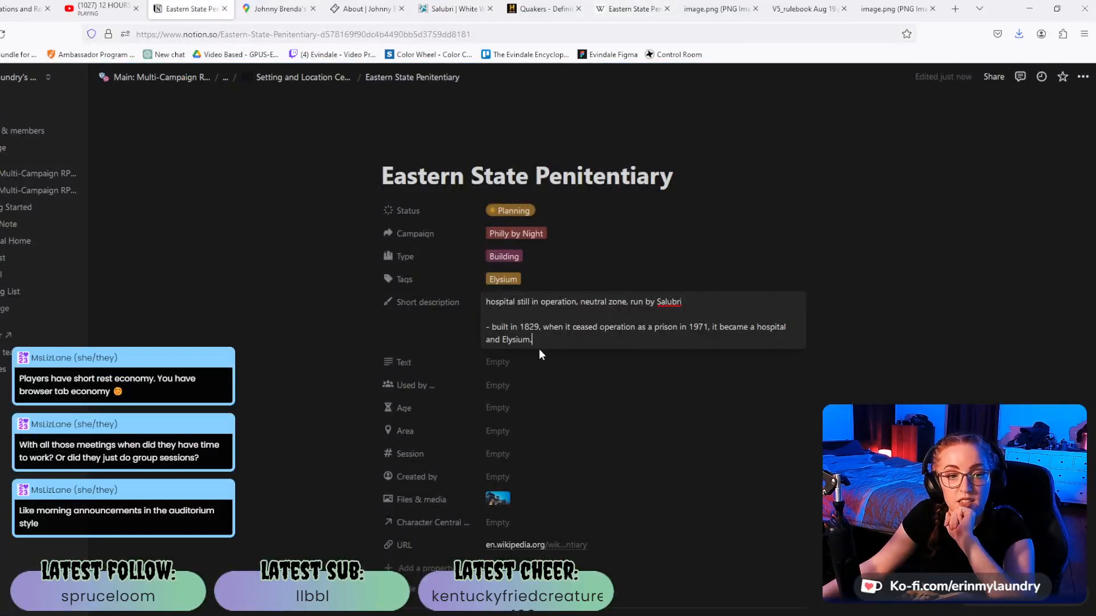
key(shift+Return)
key(shift+Return)
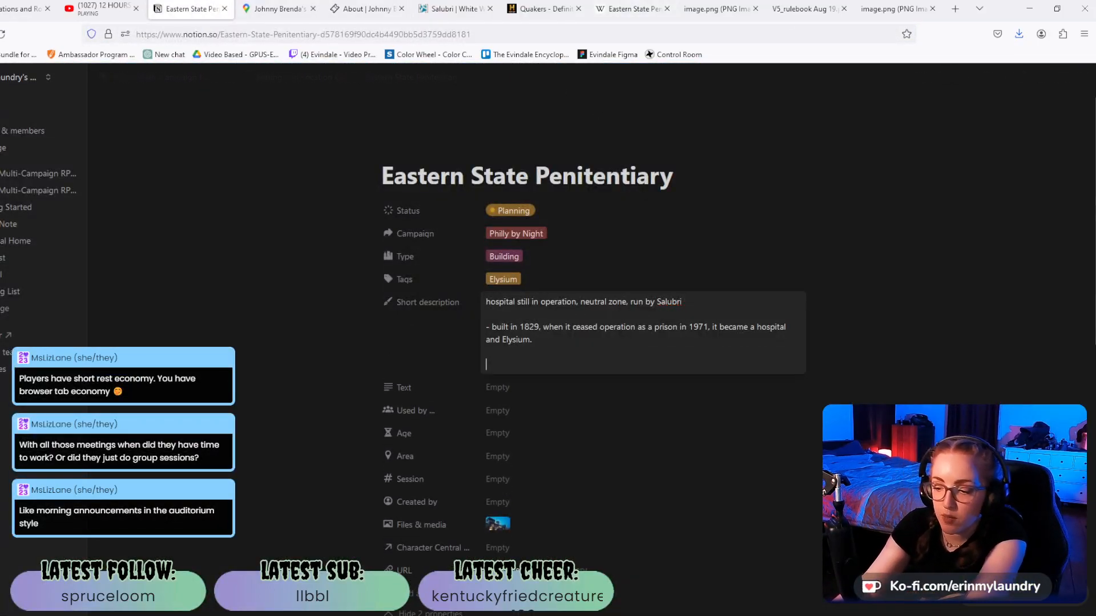
text(-)
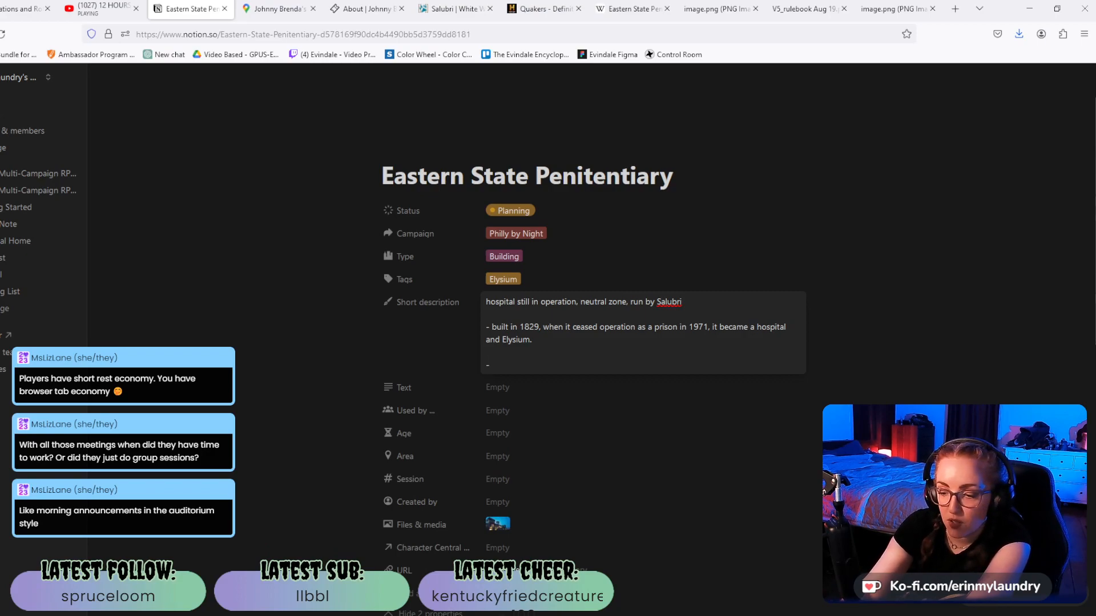
text( run exclusively by Healer Salubri,)
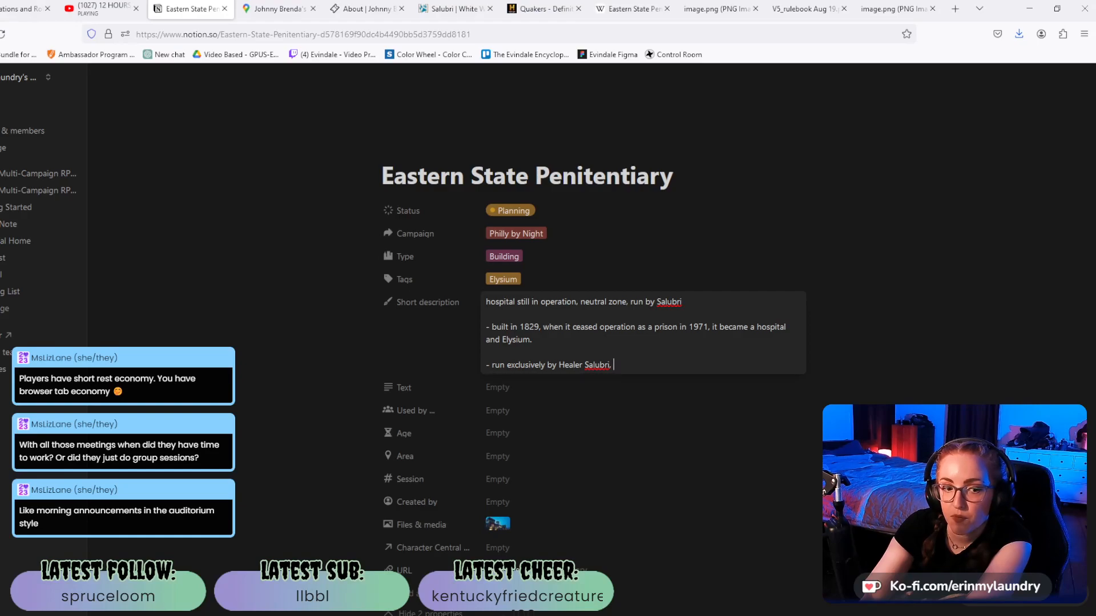
text(providing safe)
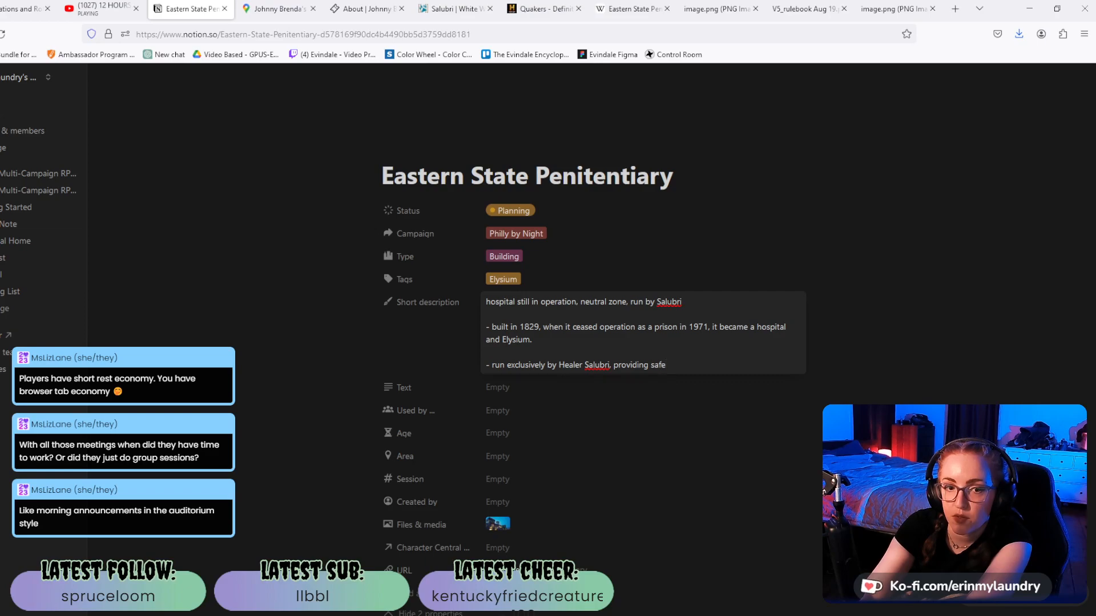
text(ty and )
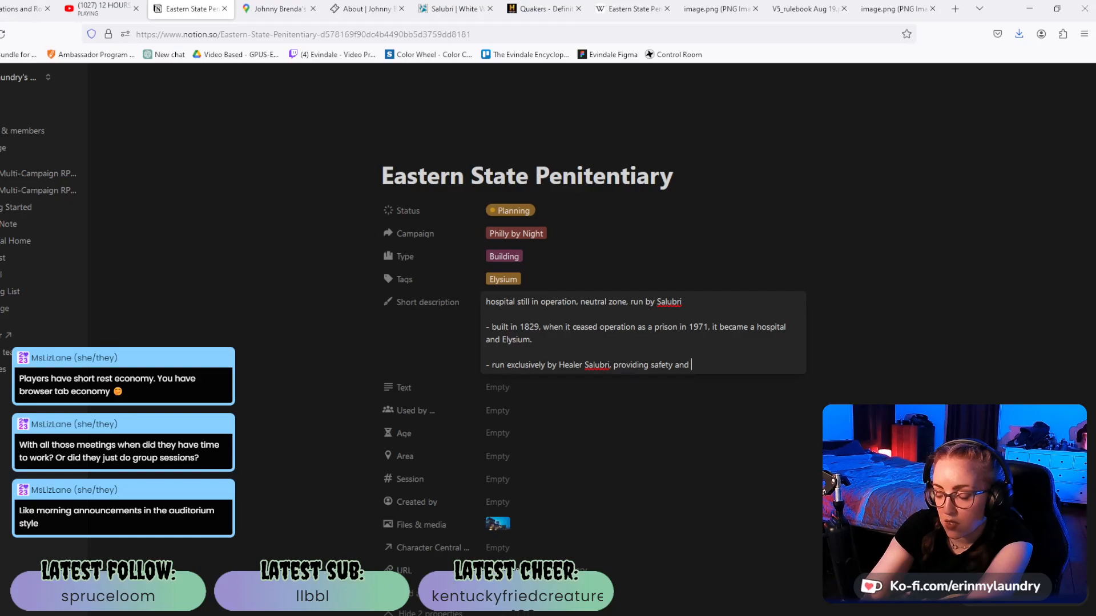
text(medical a)
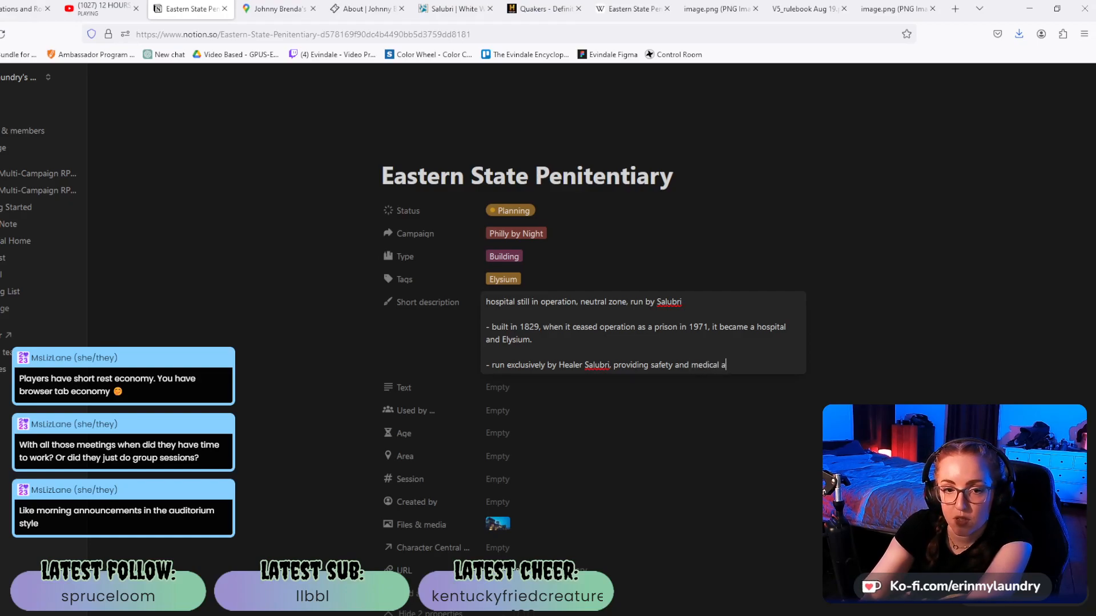
text(ttention to all )
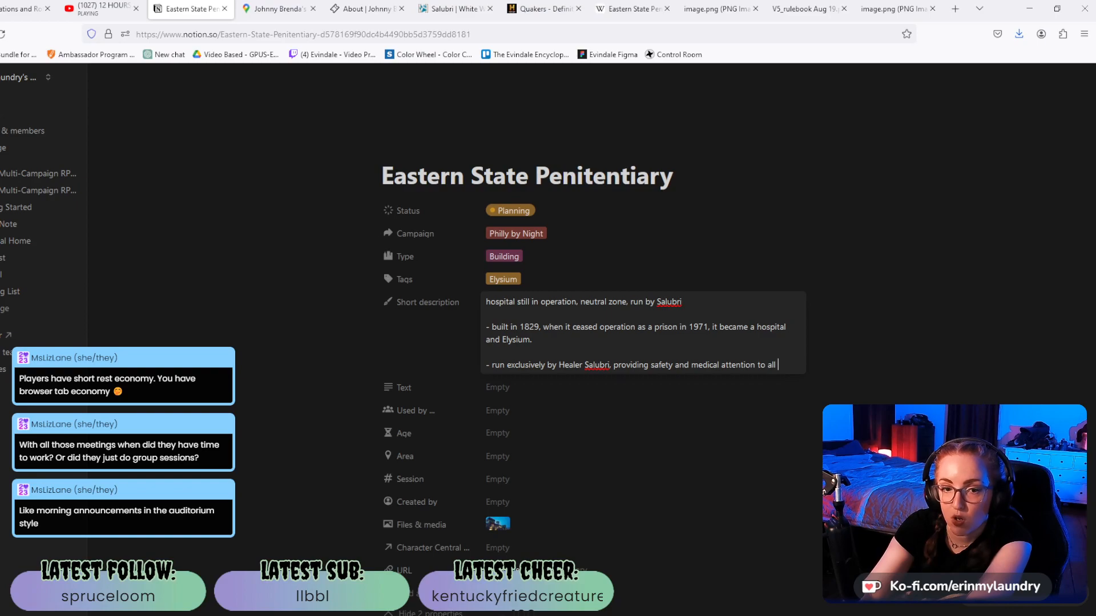
text(Kindred,)
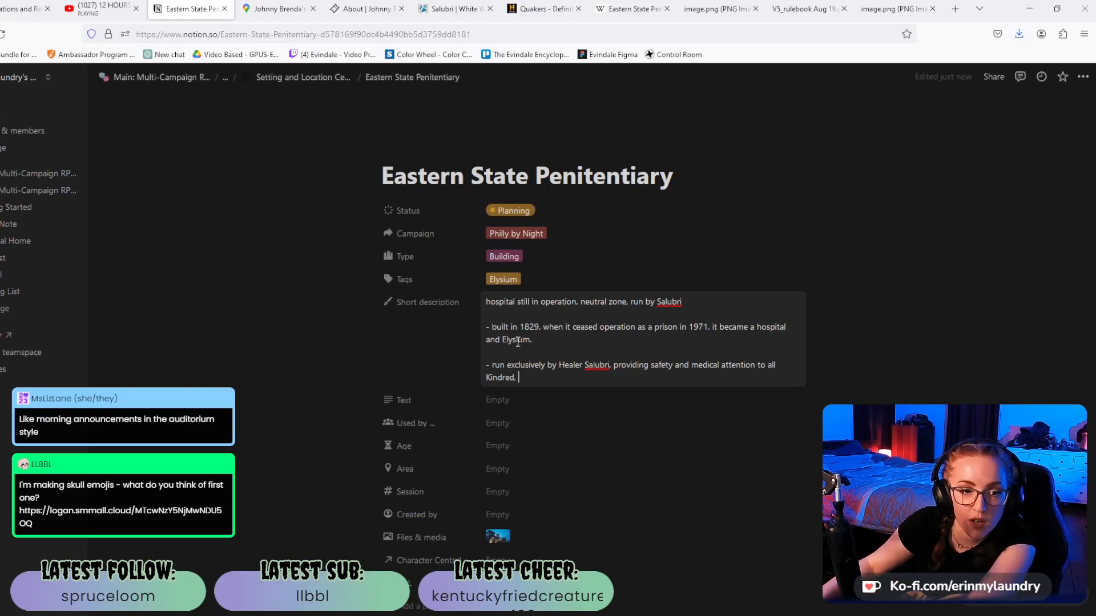
Replace "run exclusively by" with "hospital is run by" in the Healer Salubri line and end it with a period.
mouse_move(492, 365)
mouse_down()
mouse_move(577, 365)
mouse_move(554, 364)
mouse_up()
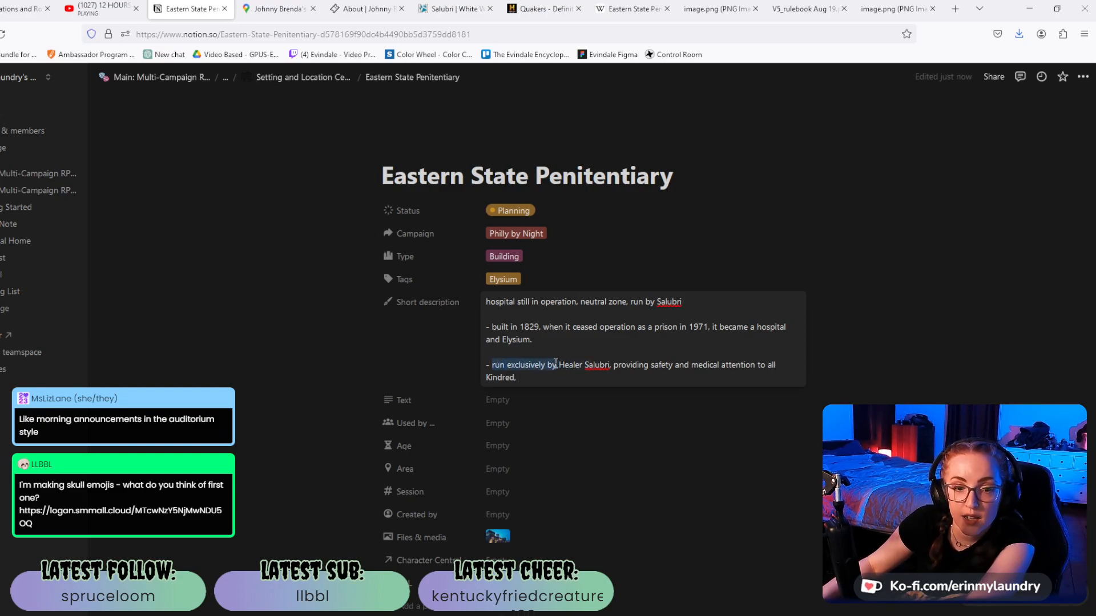
text(hospital is run by)
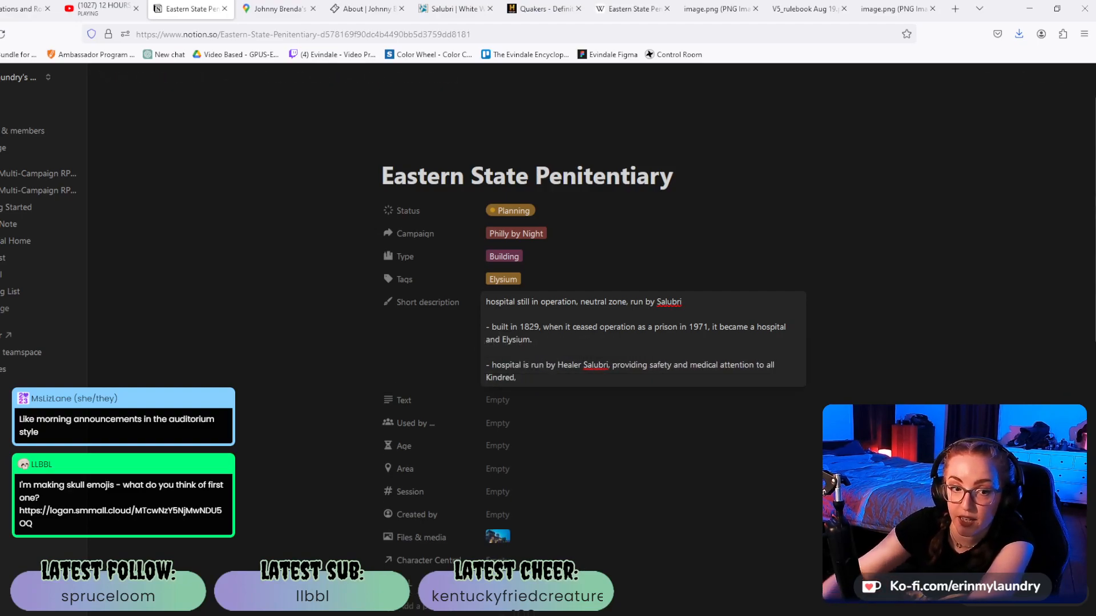
click(578, 378)
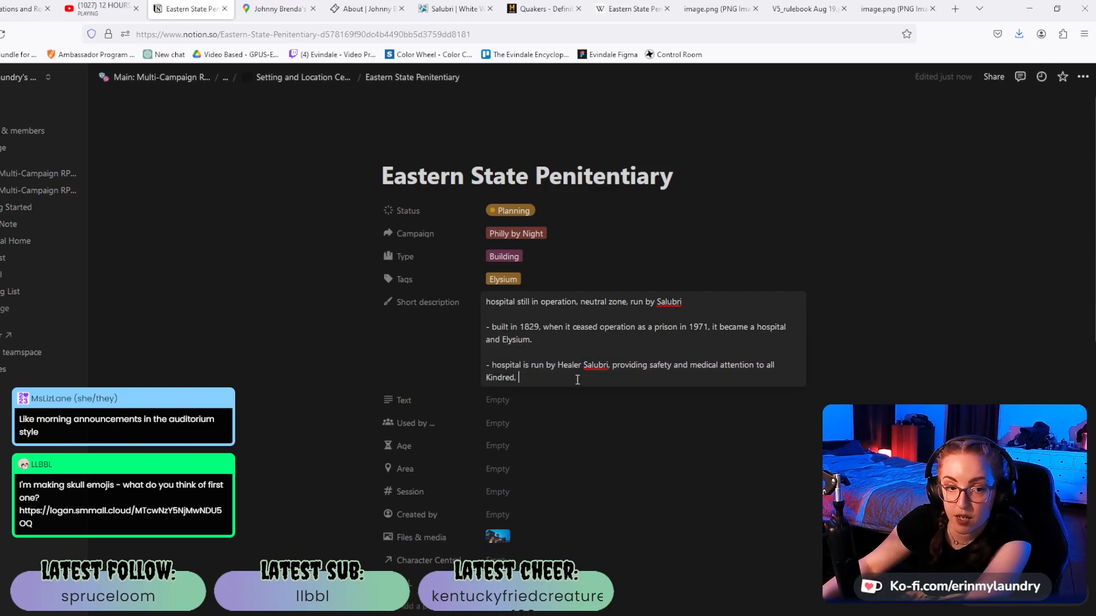
key(BackSpace)
key(BackSpace)
text(.)
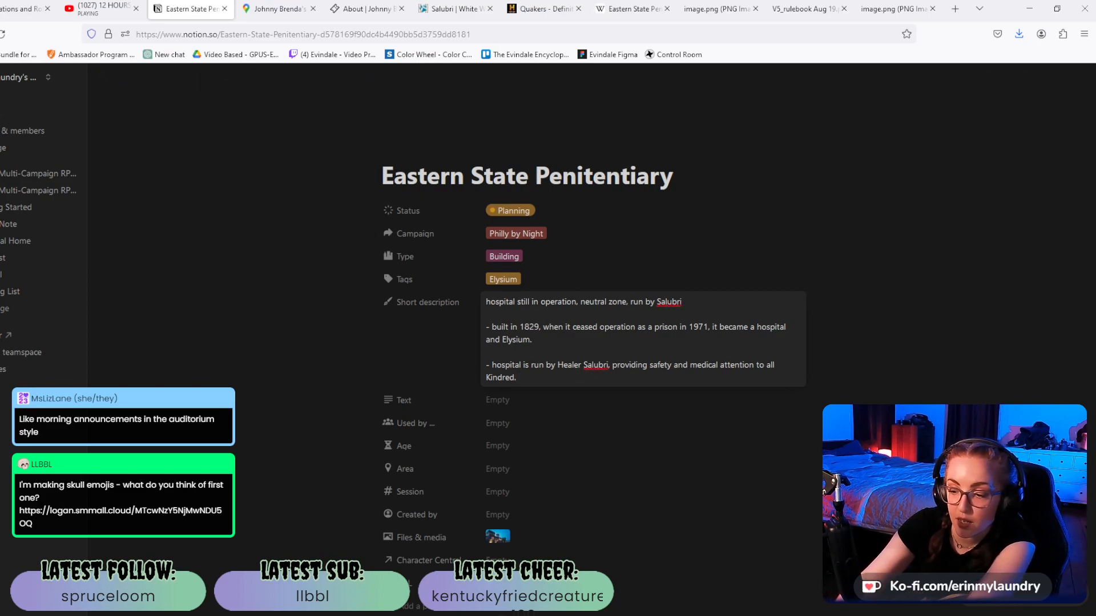
Extend the Healer Salubri line in the short description with "ESP is GUARDED by Warrior Salubri to ensure Elysium is upheld.".
text( ESP is)
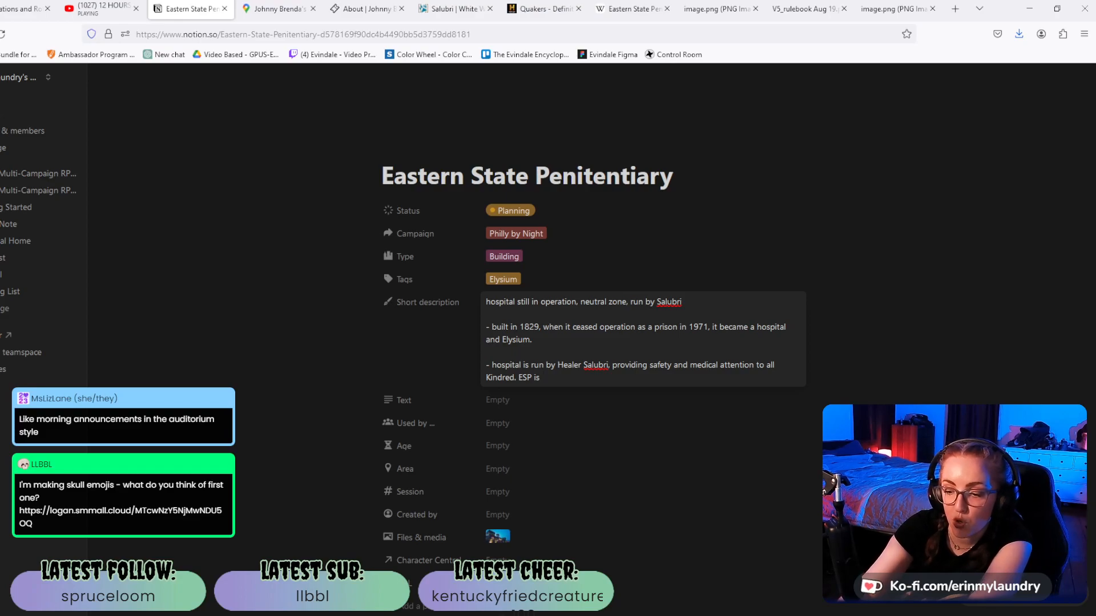
text( GUARDED b)
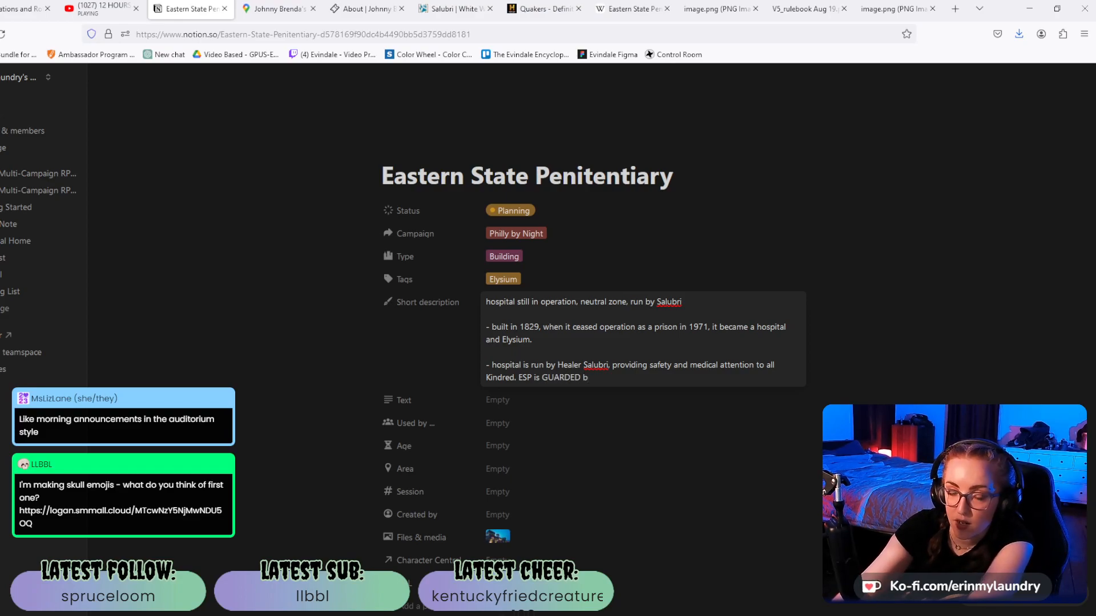
text(y War)
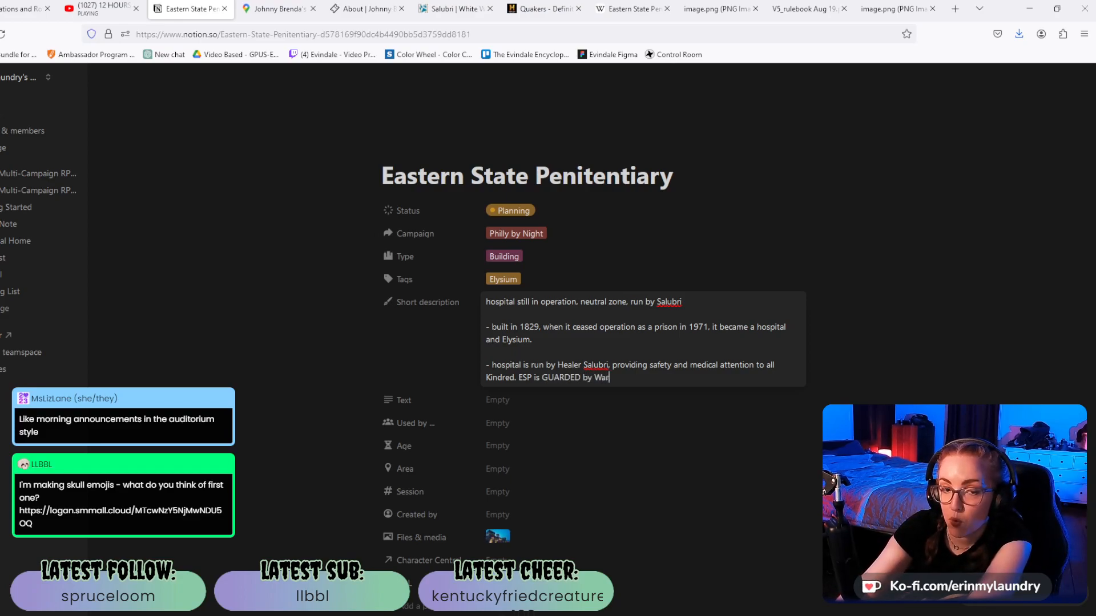
text(rior Salubri)
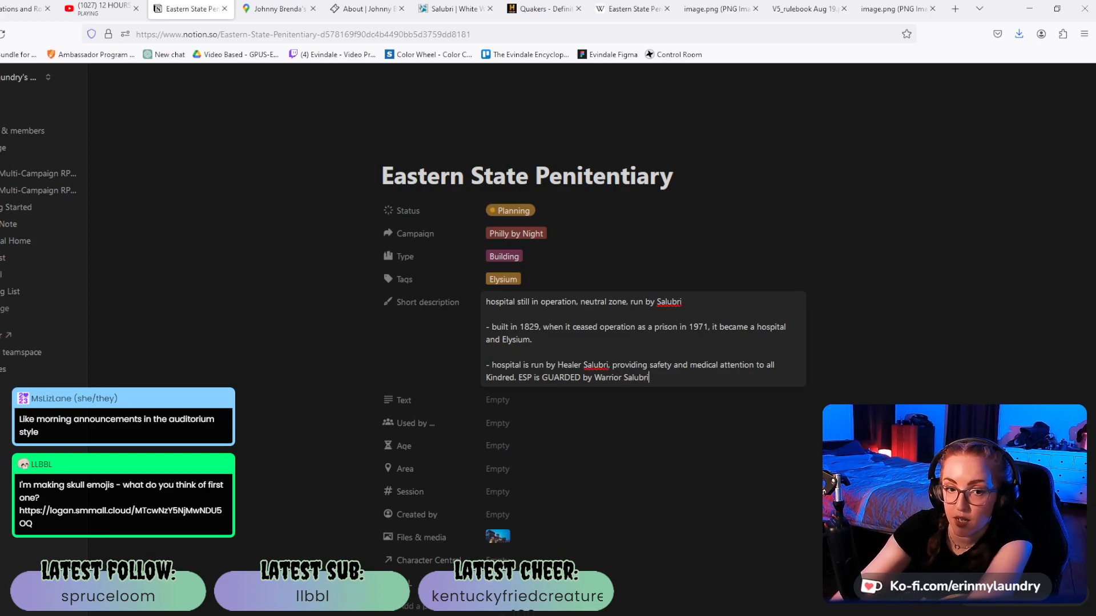
text( to ensure E)
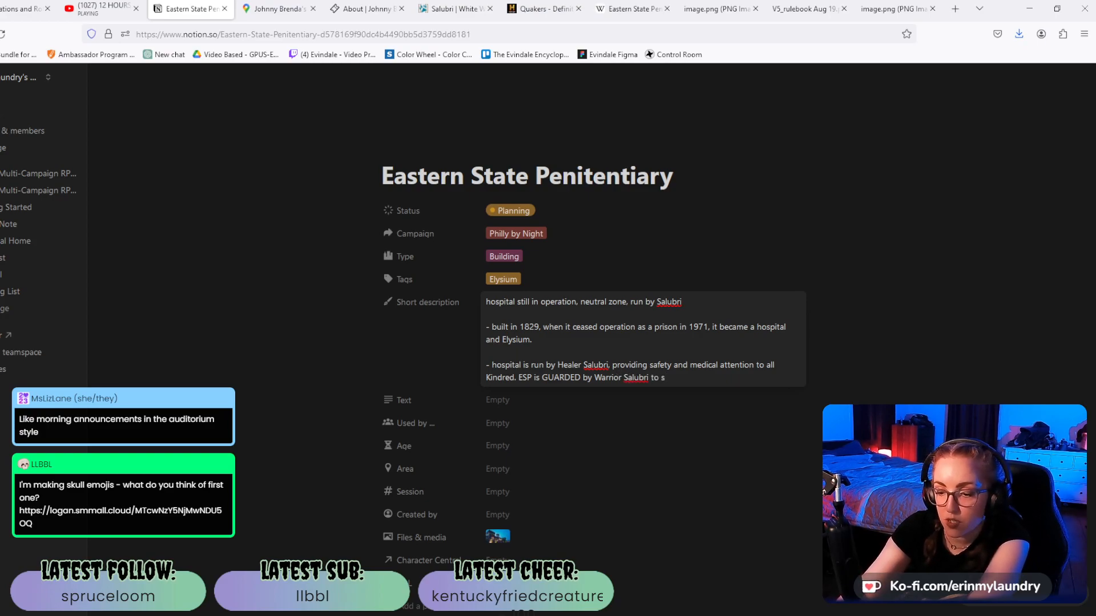
text(lysium is upheld.)
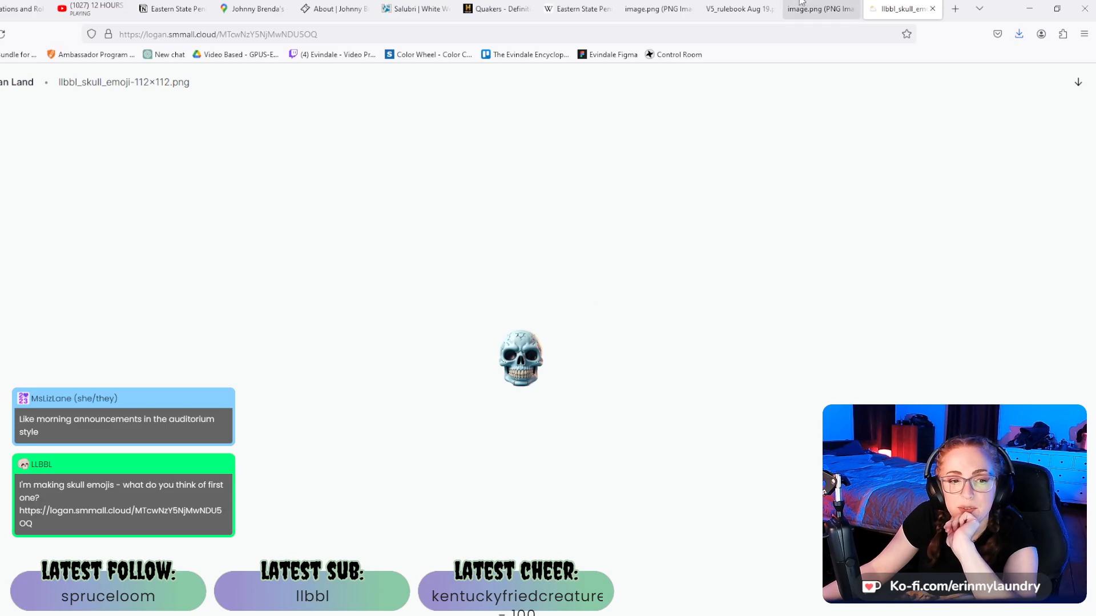
Close the skull emoji image and move the two dashed notes, "built in 1829" and "hospital is run by", from Short description to the Text property.
click(933, 8)
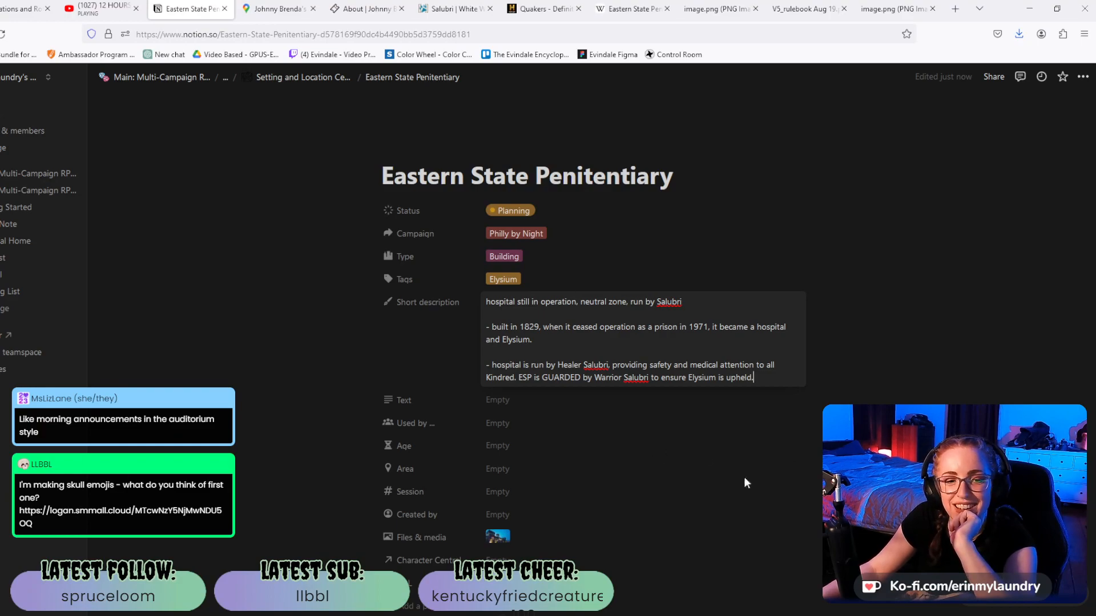
click(660, 352)
drag(760, 378, 479, 318)
key(ctrl+c)
key(BackSpace)
key(BackSpace)
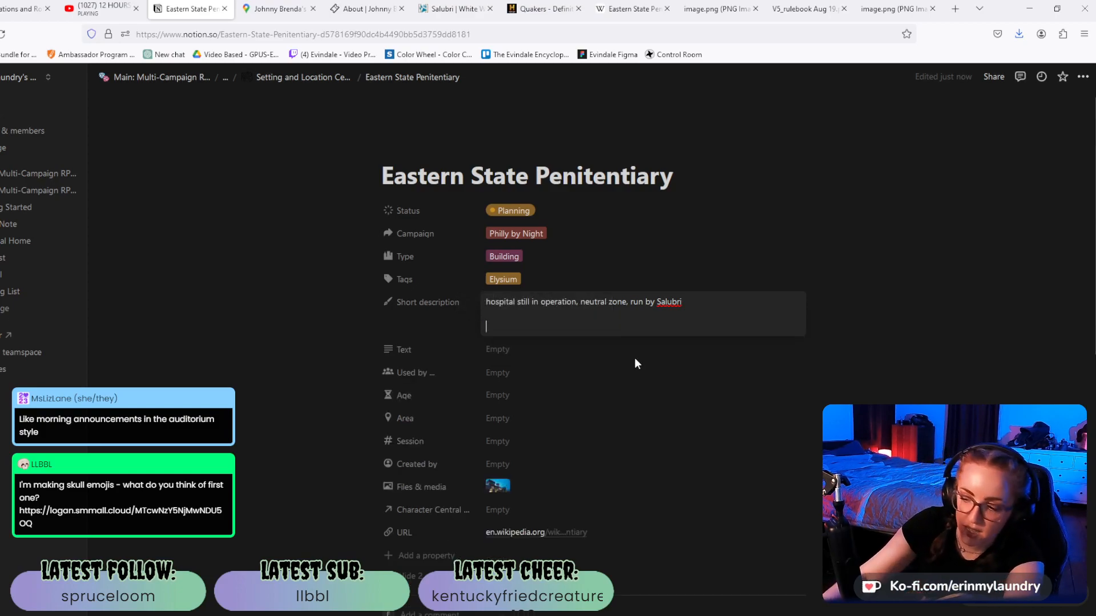
click(481, 322)
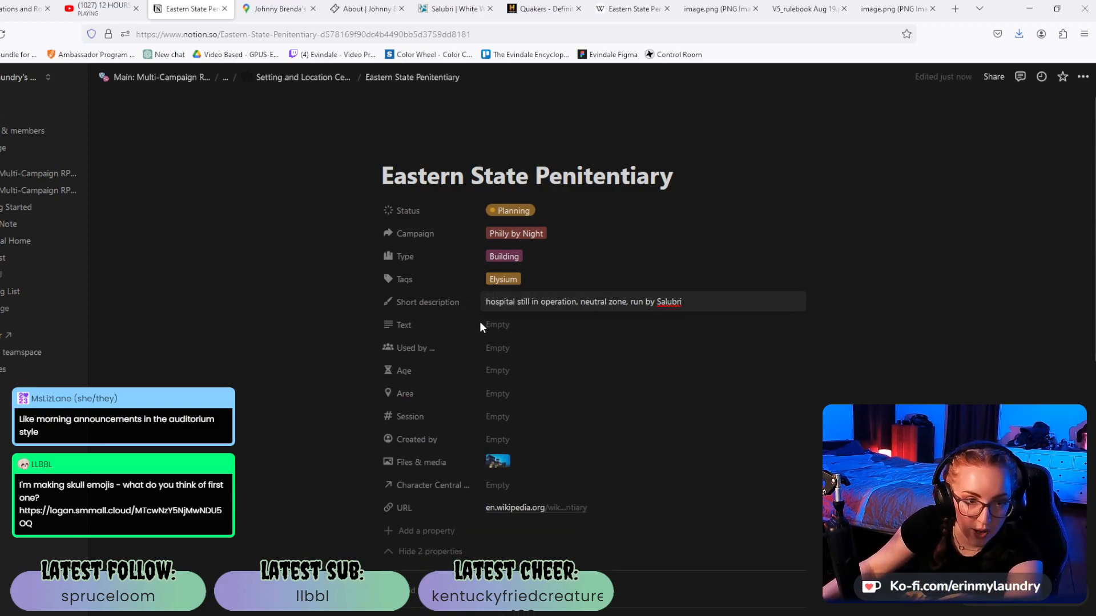
click(564, 334)
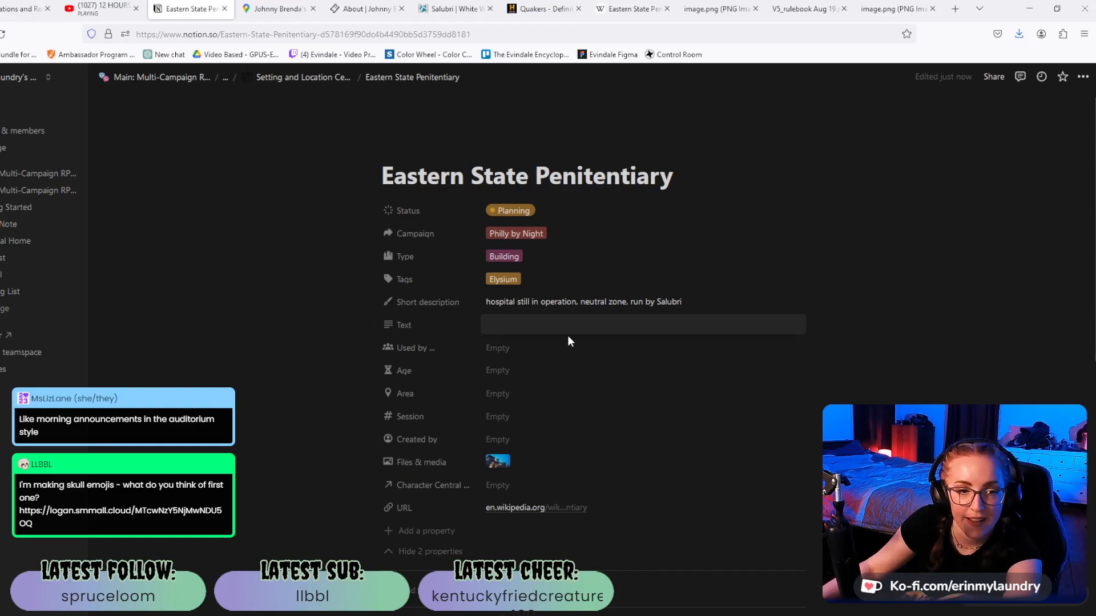
key(ctrl+v)
click(935, 374)
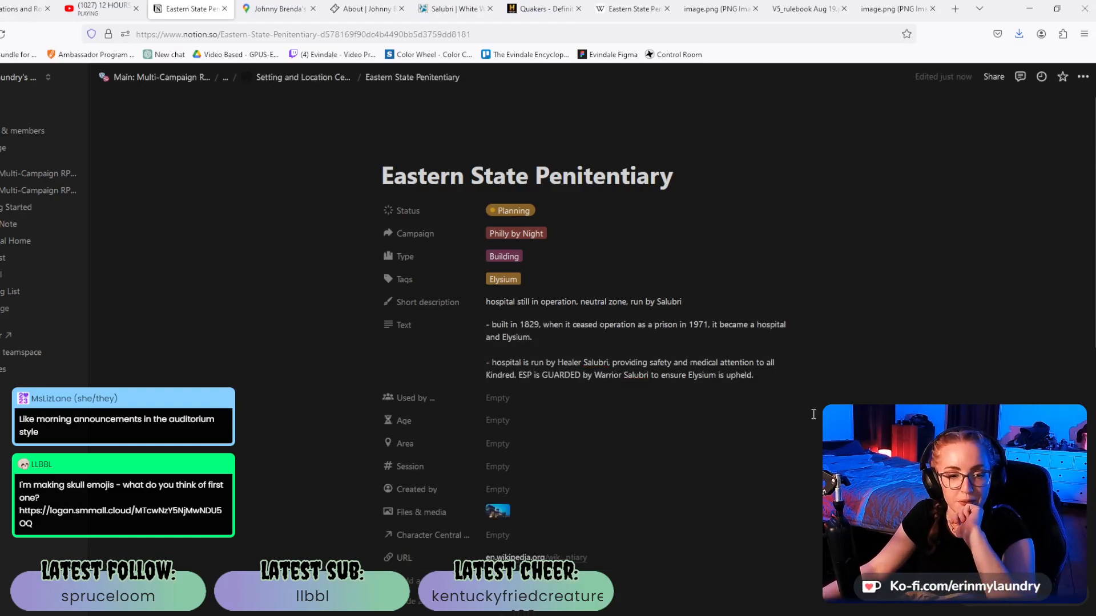